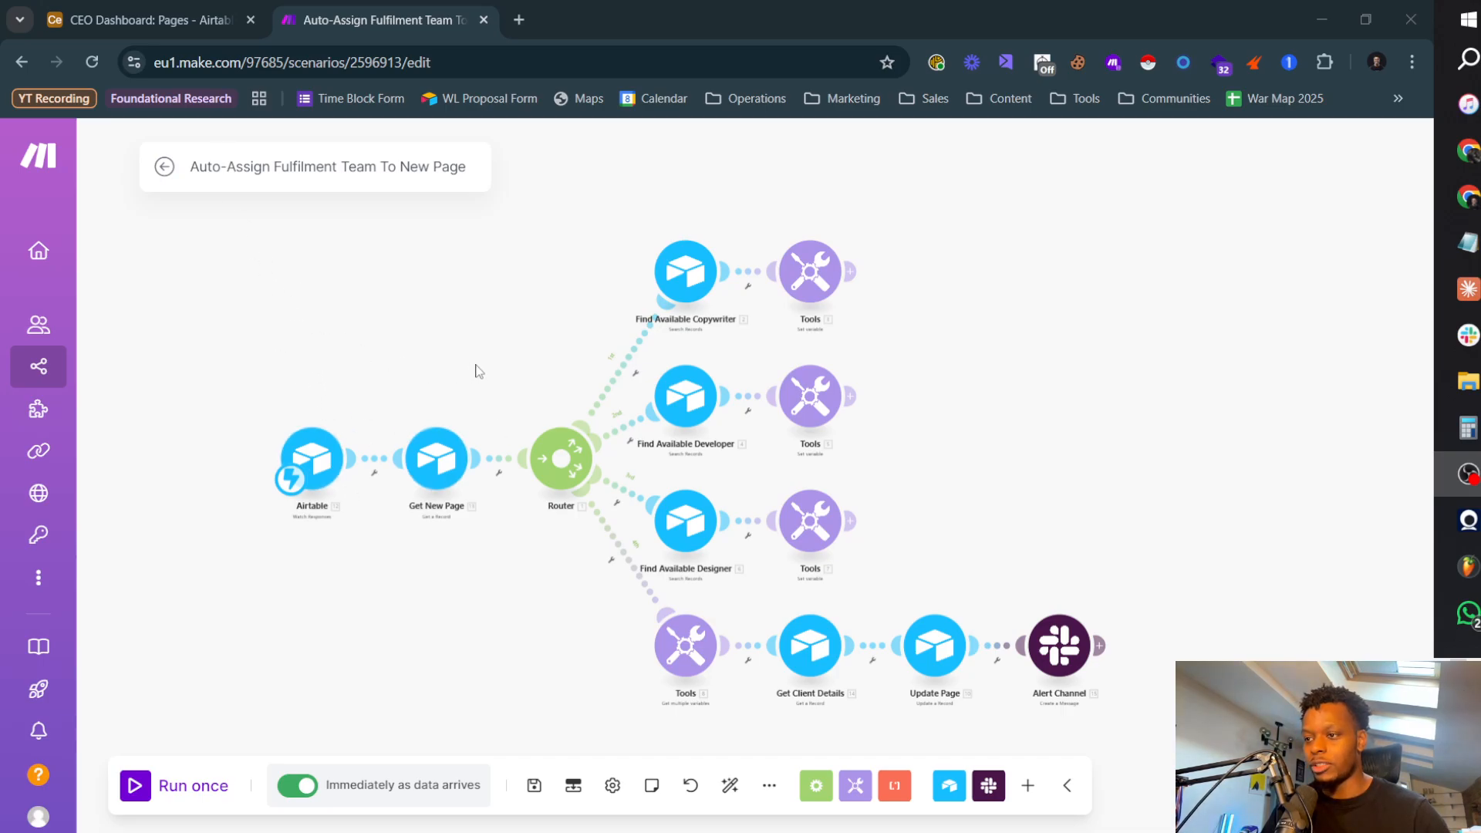
Step: Switch to the Lucidchart diagram and review the New Page Automation flow, undoing any accidentally added process shape
{"action": "key", "text": "alt+Tab"}
{"action": "left_click", "coordinate": [634, 386]}
{"action": "scroll", "coordinate": [648, 324], "scroll_direction": "up", "scroll_amount": 5}
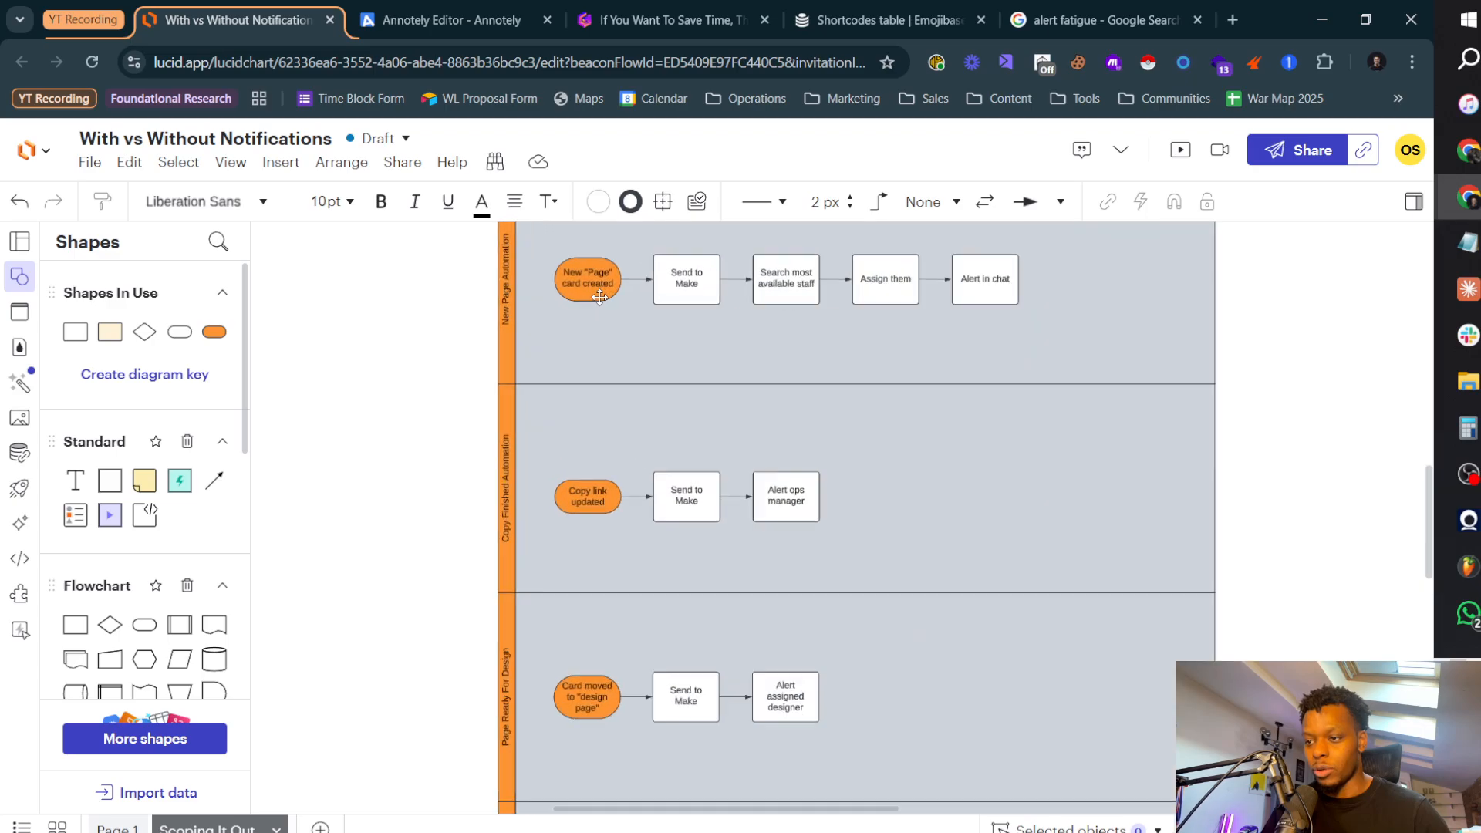
{"action": "left_click", "coordinate": [540, 364]}
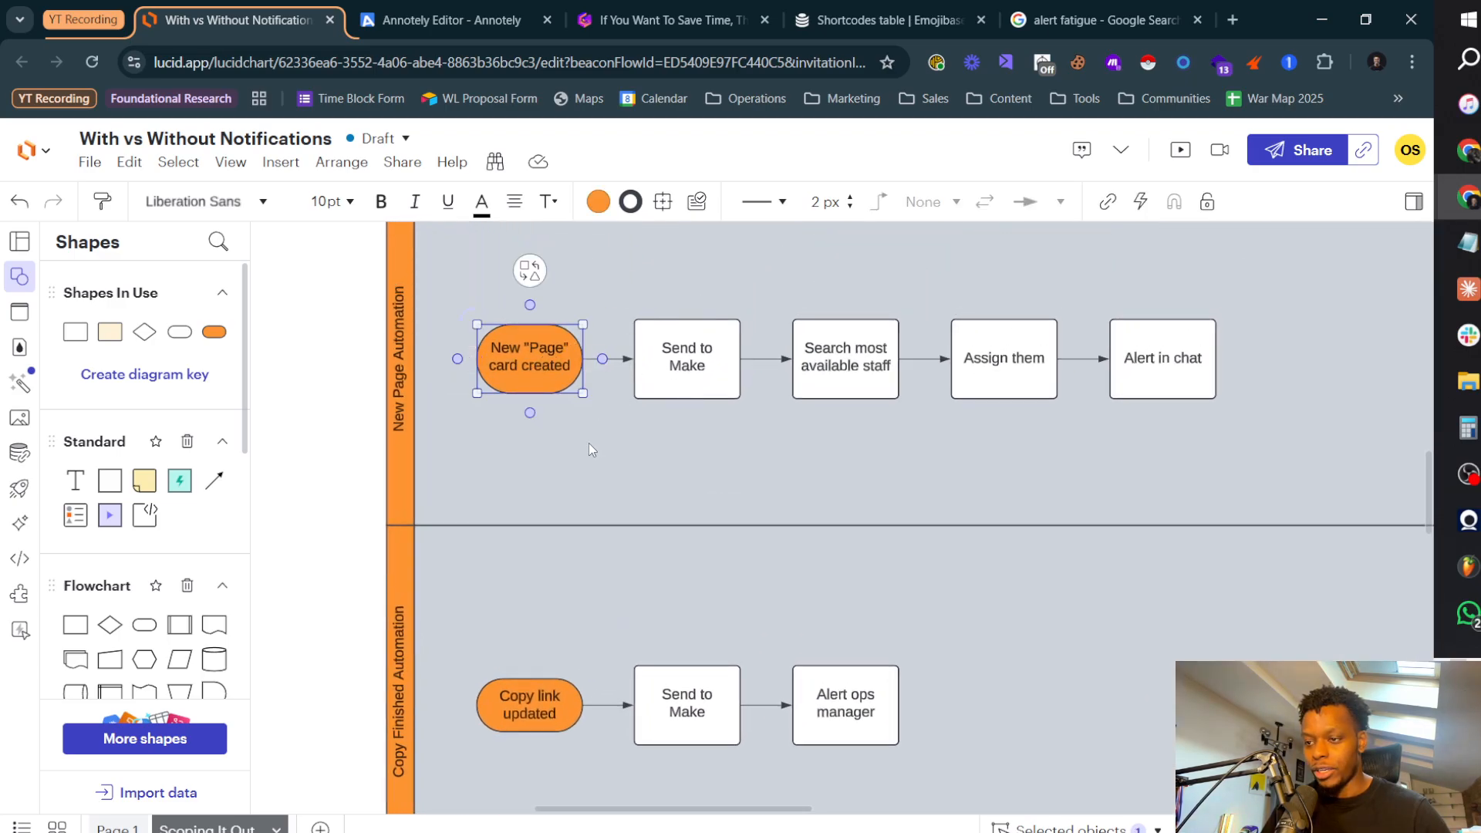
{"action": "left_click", "coordinate": [705, 363]}
{"action": "left_click", "coordinate": [858, 356]}
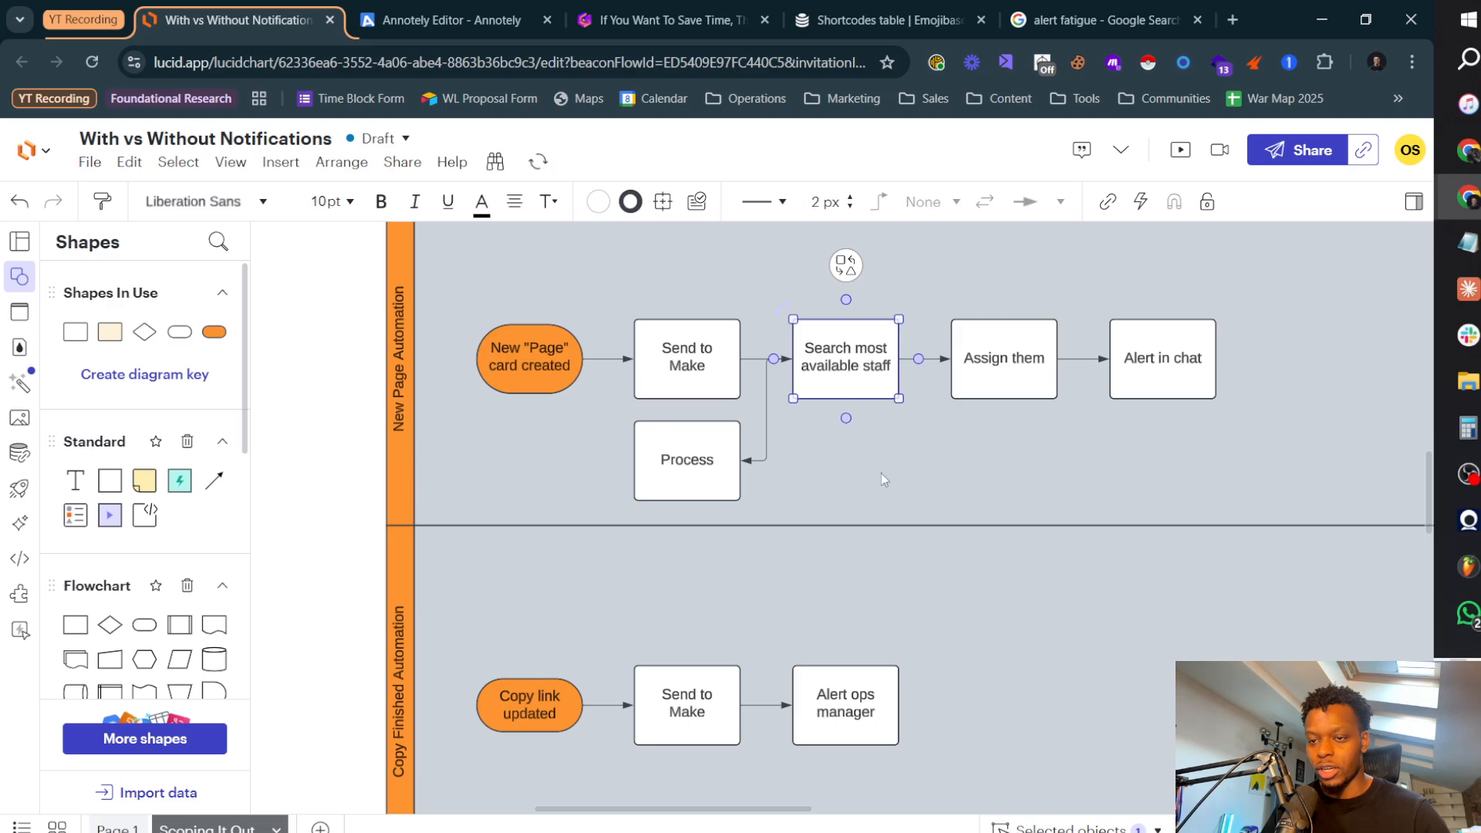
{"action": "key", "text": "ctrl+z"}
Step: Switch back to the Make scenario and examine its trigger, Get New Page and Router modules up close
{"action": "key", "text": "alt+Tab"}
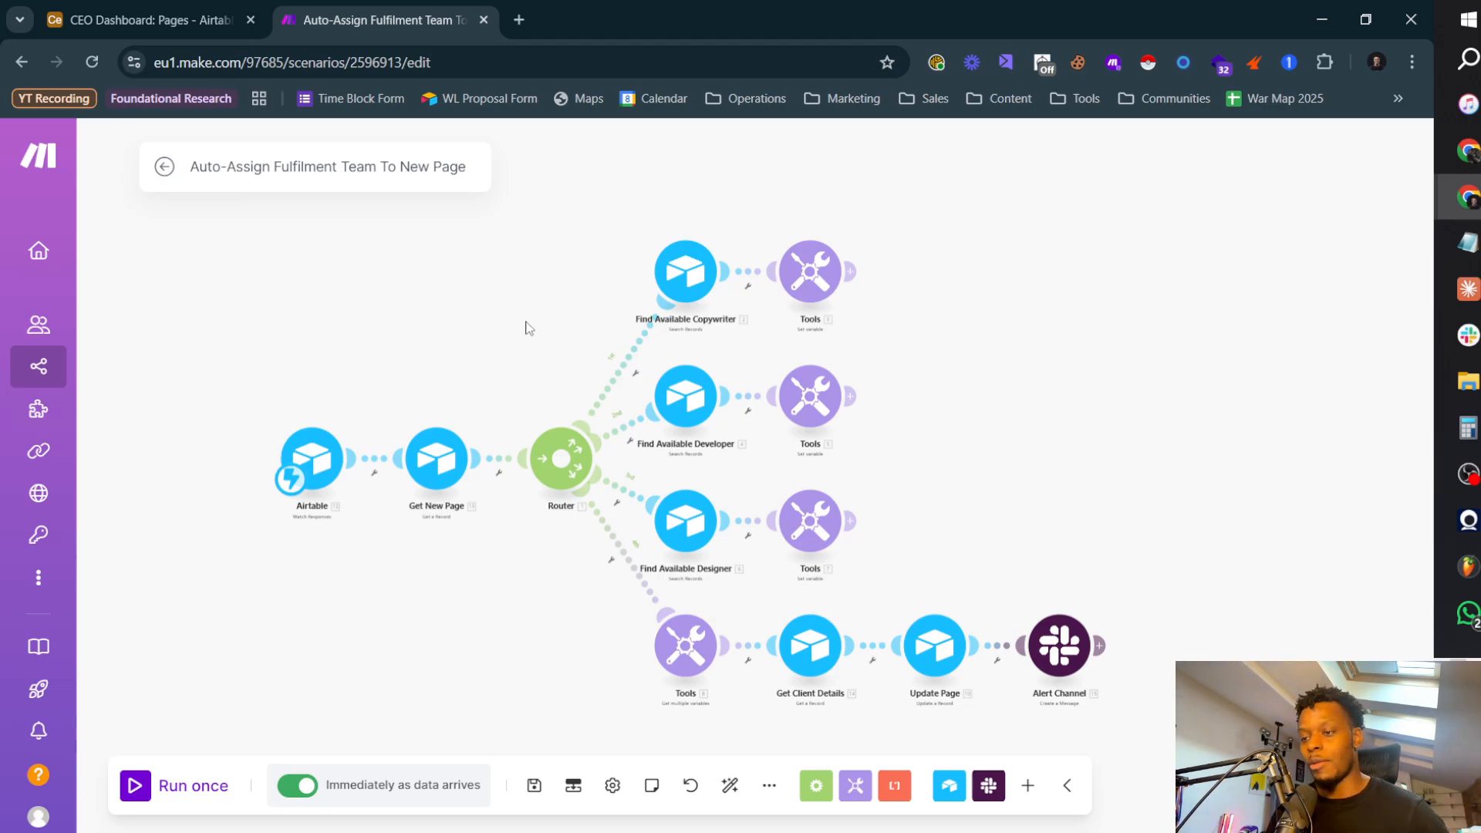
{"action": "mouse_move", "coordinate": [536, 321]}
{"action": "left_mouse_down"}
{"action": "mouse_move", "coordinate": [553, 342]}
{"action": "mouse_move", "coordinate": [529, 293]}
{"action": "left_mouse_up"}
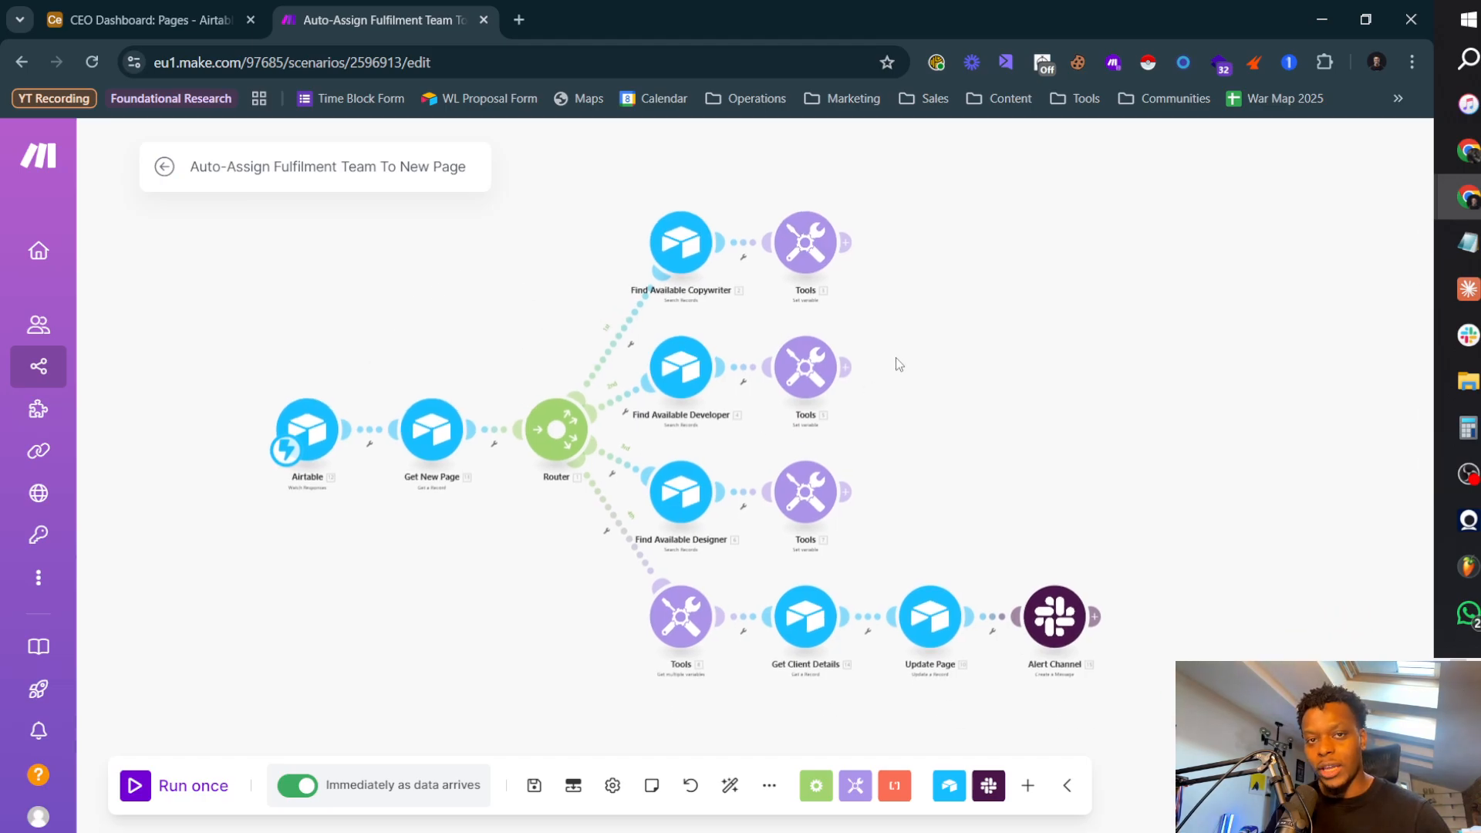
{"action": "scroll", "coordinate": [359, 472], "scroll_direction": "up", "scroll_amount": 2}
{"action": "scroll", "coordinate": [335, 455], "scroll_direction": "up", "scroll_amount": 2}
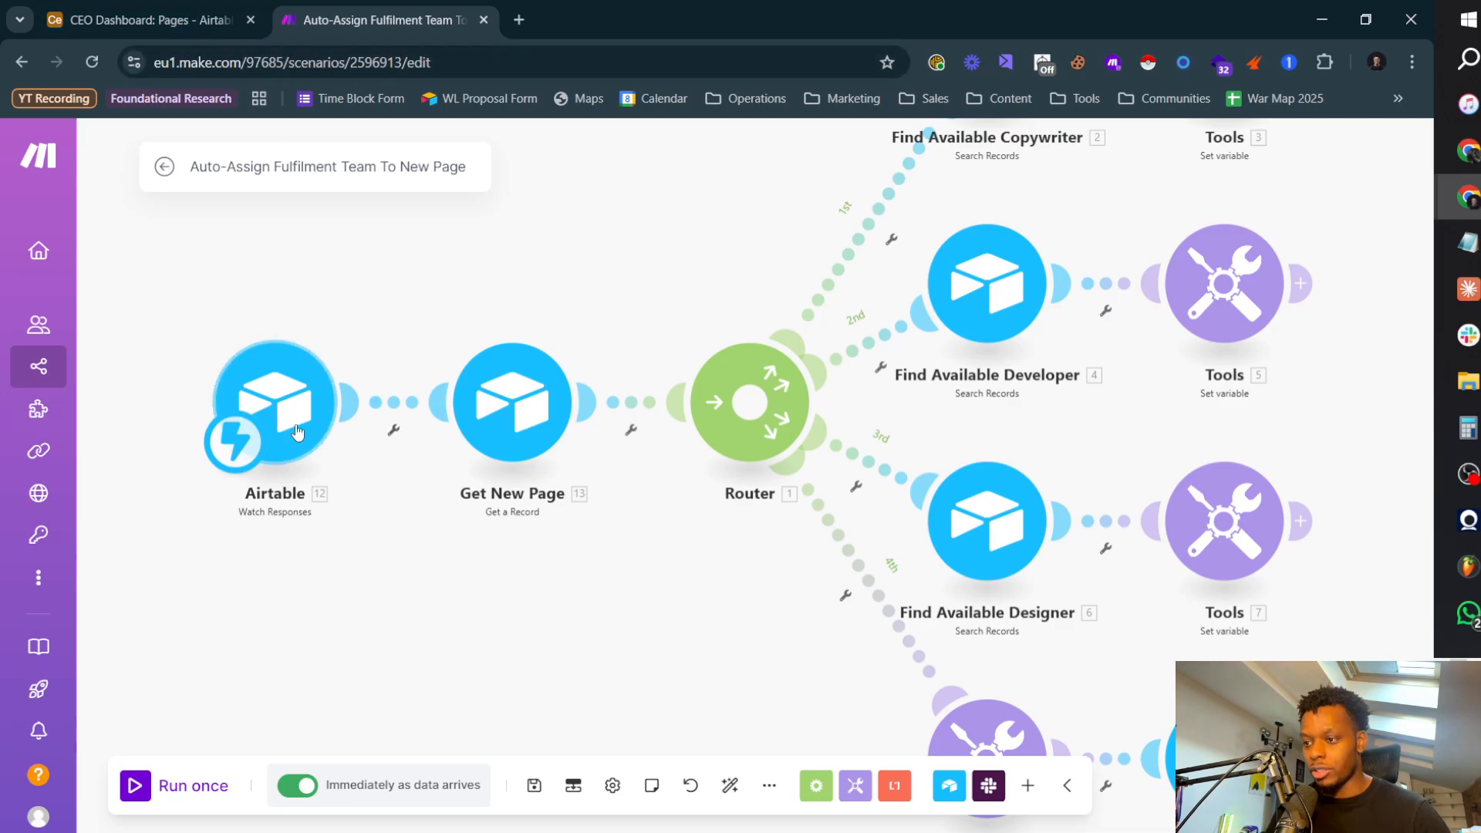
Step: In Airtable, leave the interface for the base data and inspect the trigger of the "New Card >> Add To Dashboard" automation
{"action": "left_click", "coordinate": [146, 20]}
{"action": "left_click", "coordinate": [126, 151]}
{"action": "left_click", "coordinate": [141, 246]}
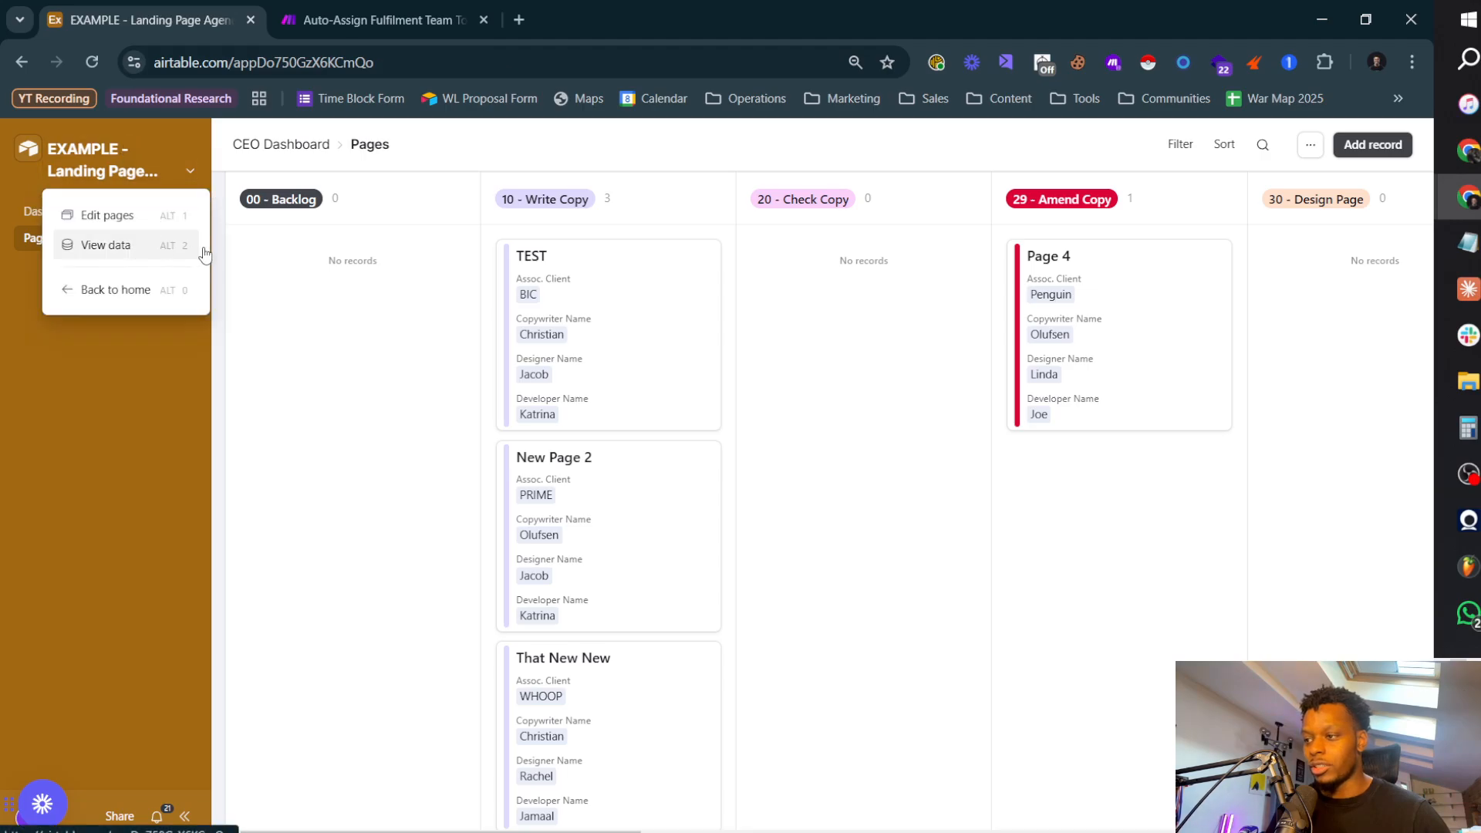
{"action": "left_click", "coordinate": [476, 144]}
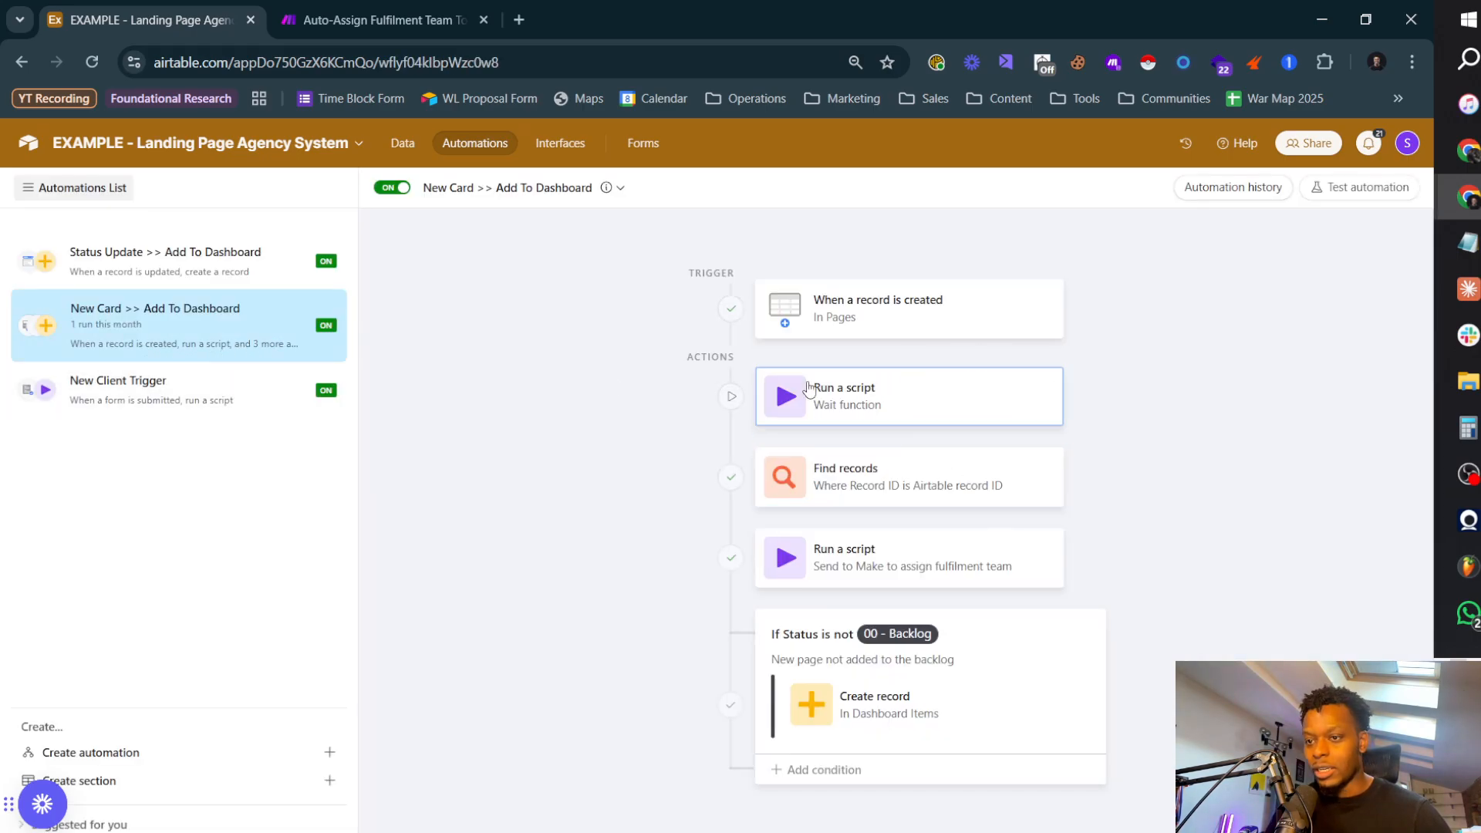
{"action": "left_click", "coordinate": [901, 312]}
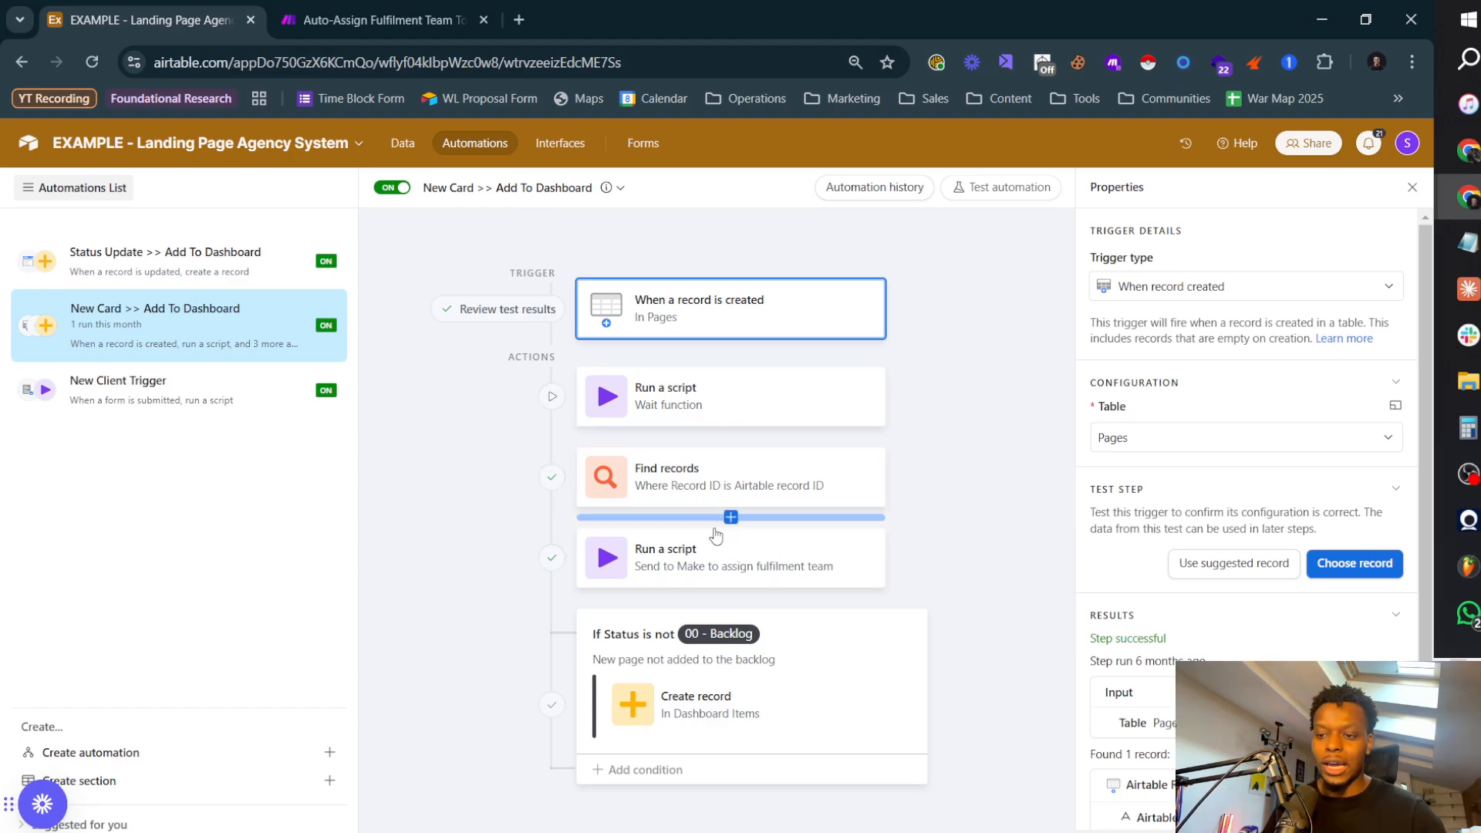
Step: View the code of the automation's "Wait function" script, close it, and inspect the Find records action
{"action": "left_click", "coordinate": [740, 401]}
{"action": "left_click", "coordinate": [1372, 569]}
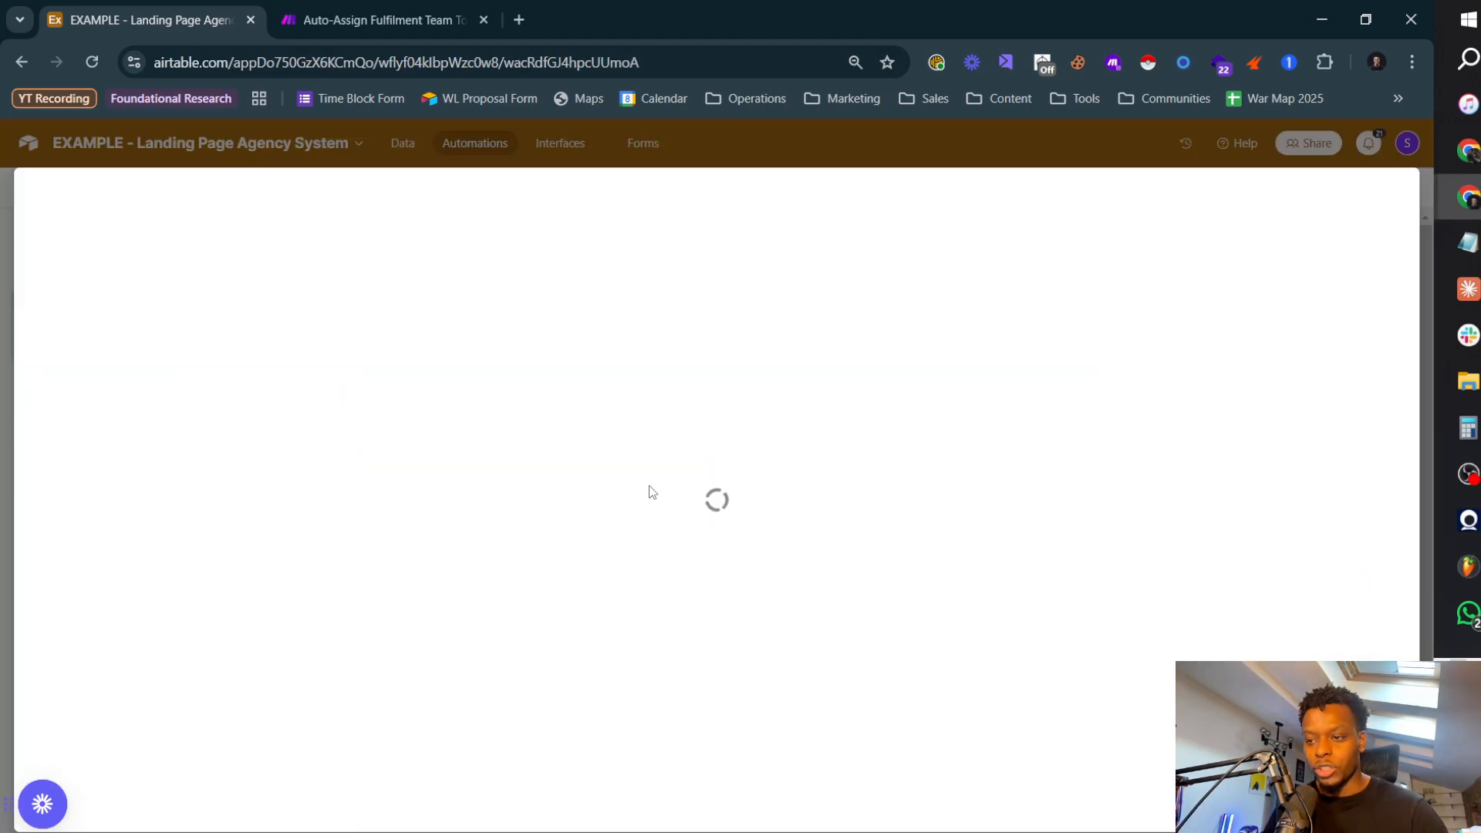
{"action": "left_click", "coordinate": [1010, 145]}
{"action": "left_click", "coordinate": [729, 473]}
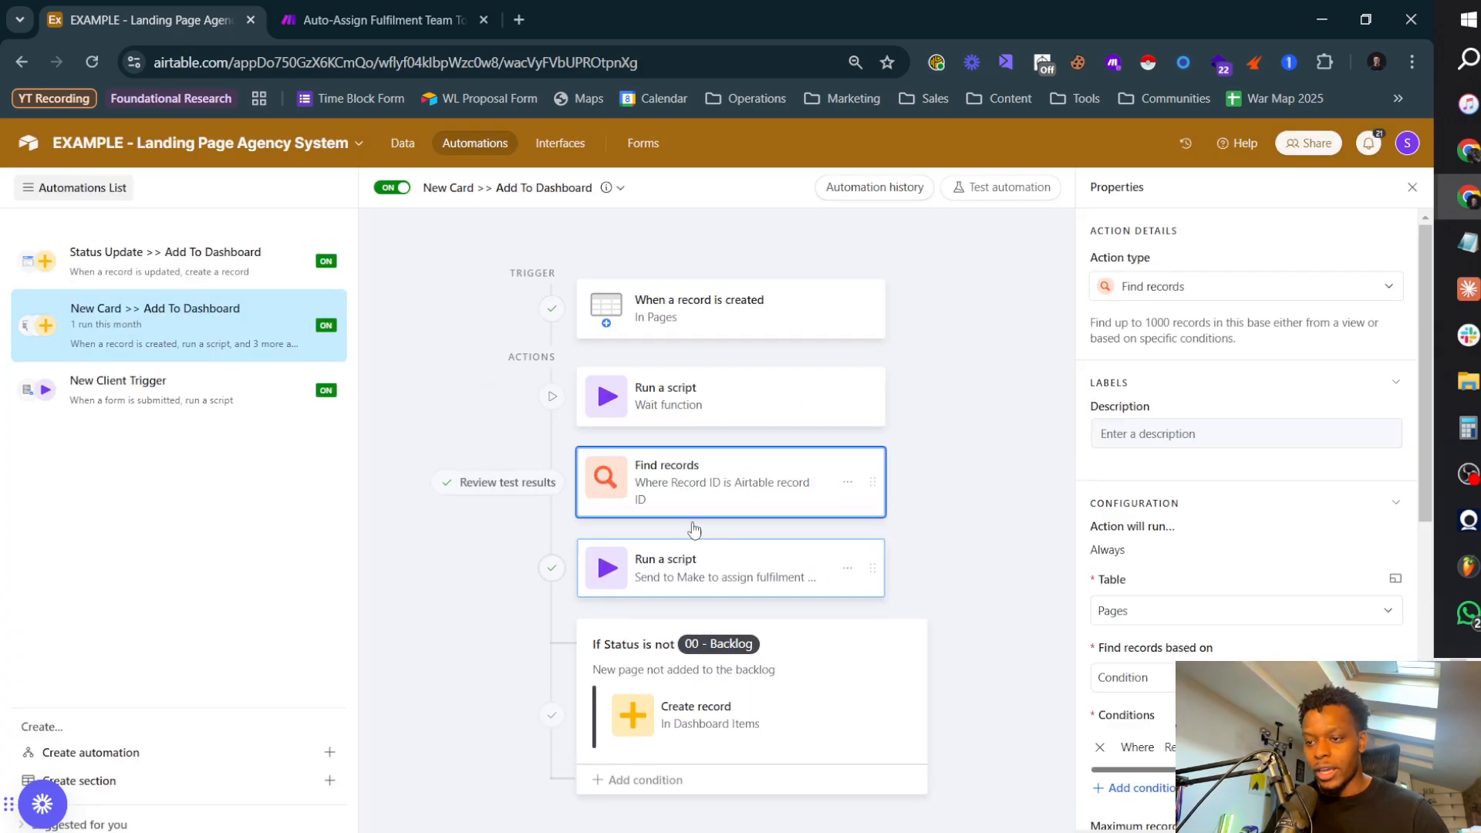
Step: Open the code of the "Send to Make to assign fulfilment team" script and compare it with the Make scenario
{"action": "left_click", "coordinate": [680, 582]}
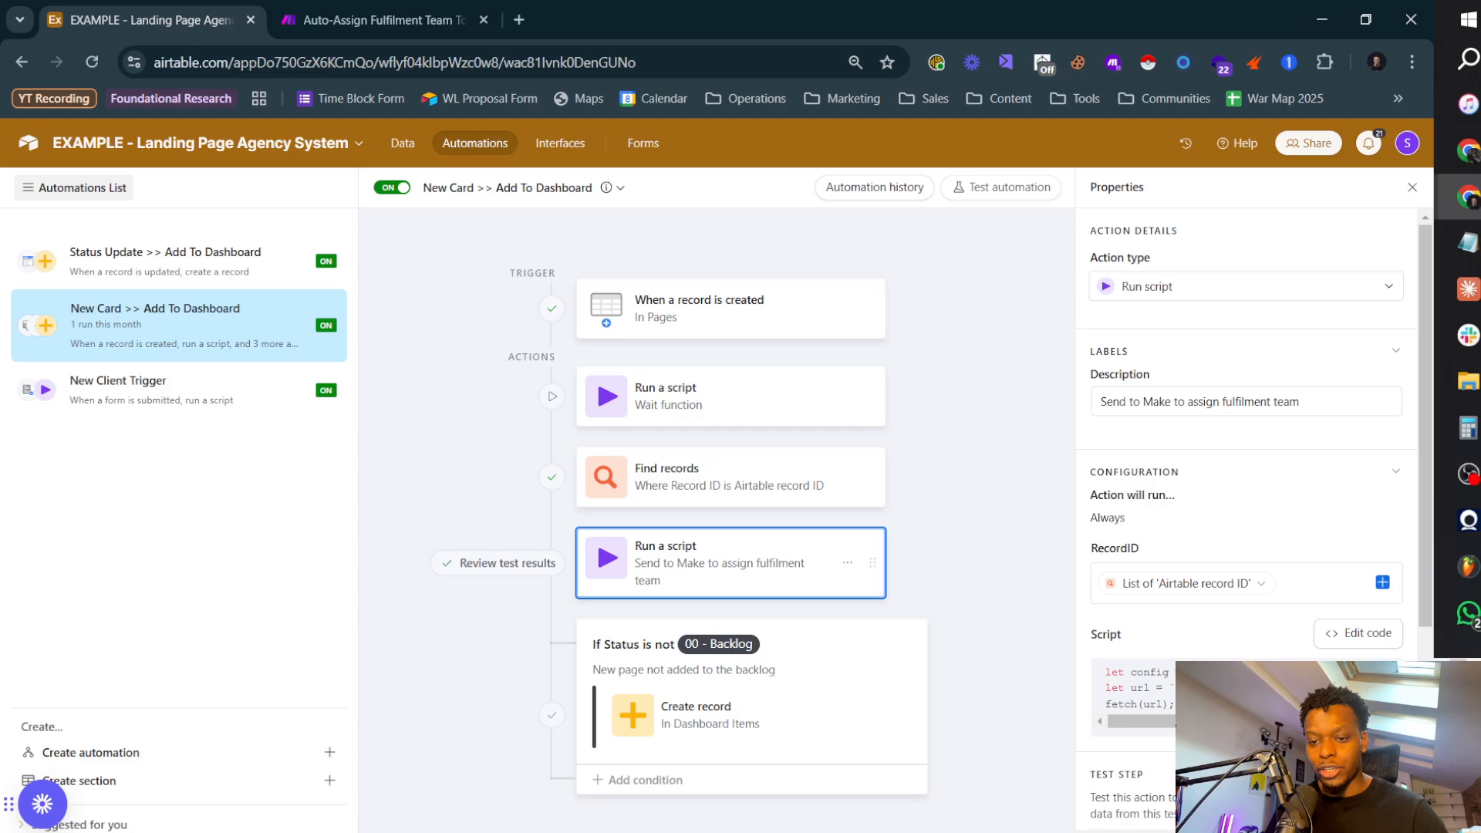
{"action": "left_click", "coordinate": [1320, 626]}
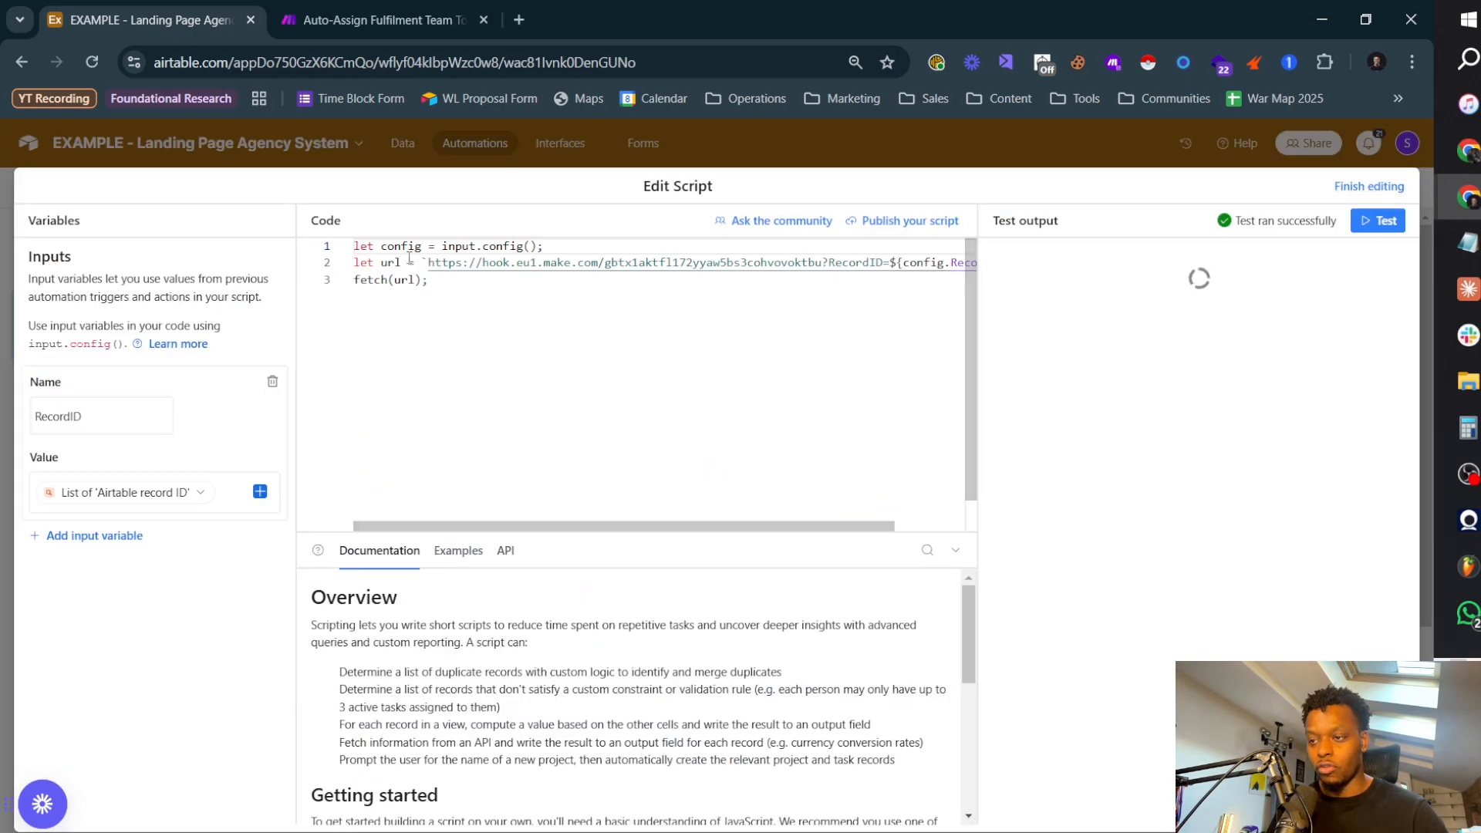
{"action": "left_click", "coordinate": [378, 20]}
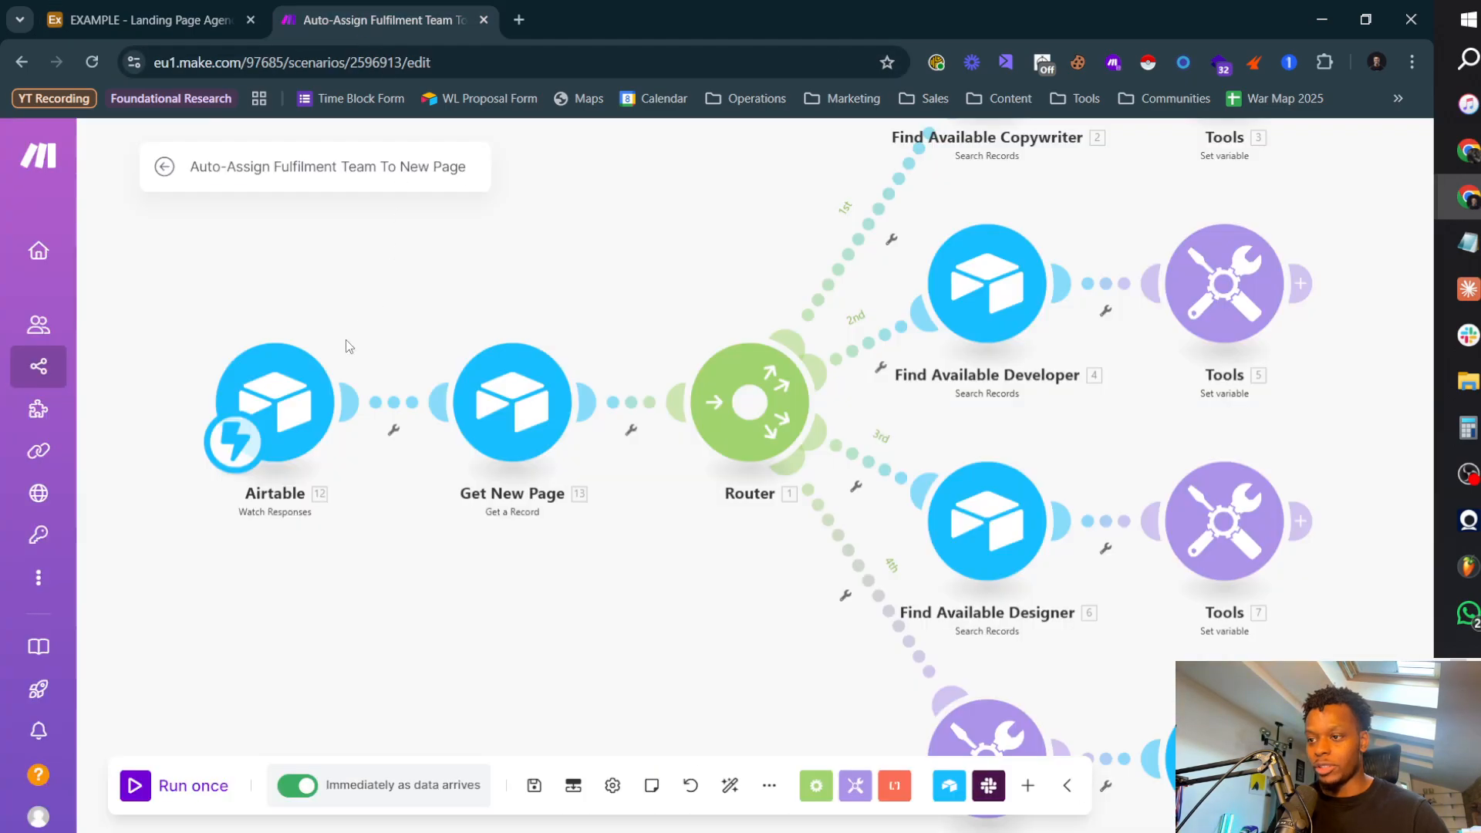
{"action": "left_click", "coordinate": [155, 20]}
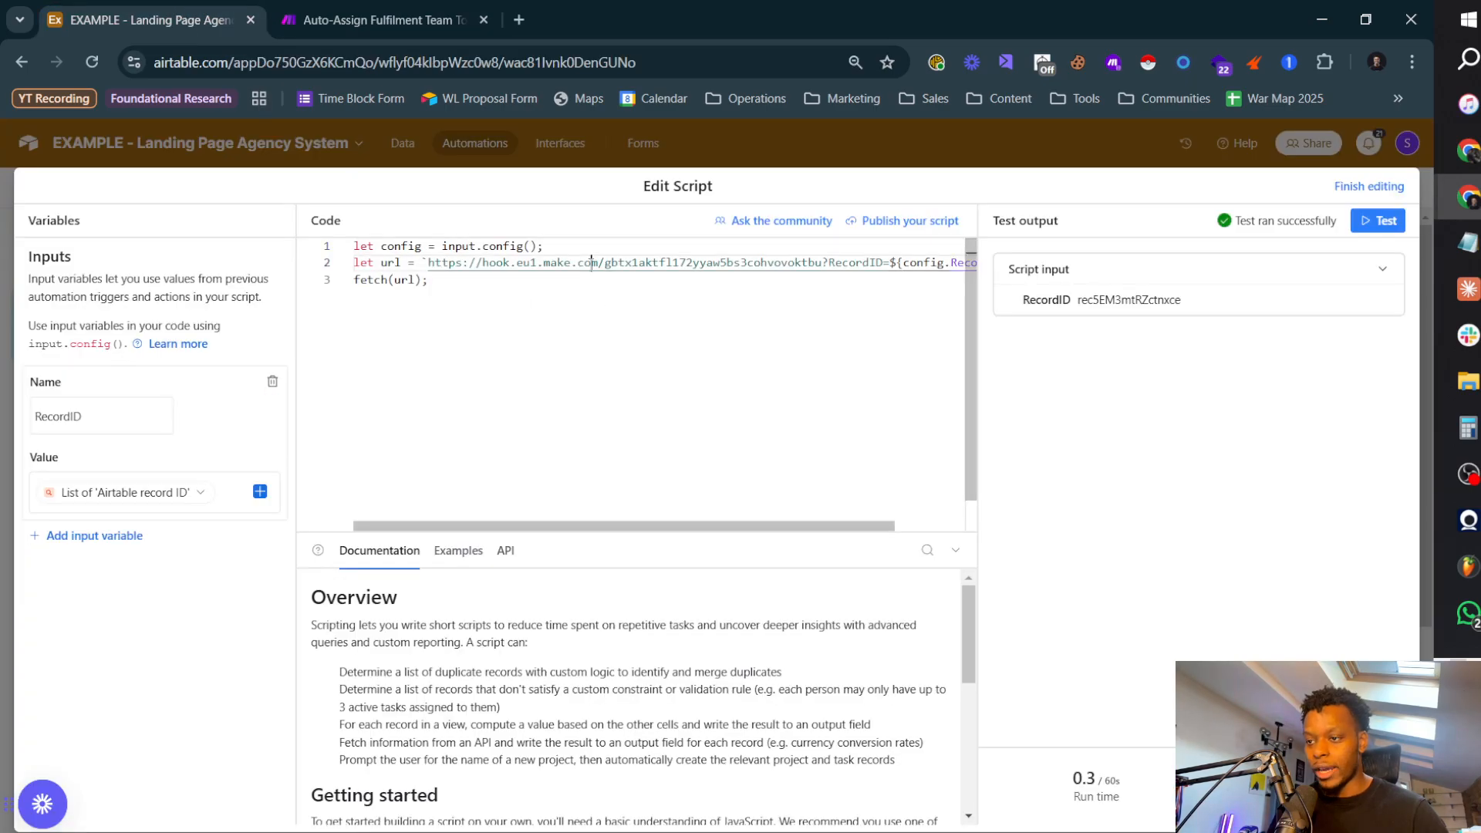
Step: In Make, check the Airtable Watch Responses trigger's settings, close them, and look over the whole scenario
{"action": "left_click", "coordinate": [378, 19]}
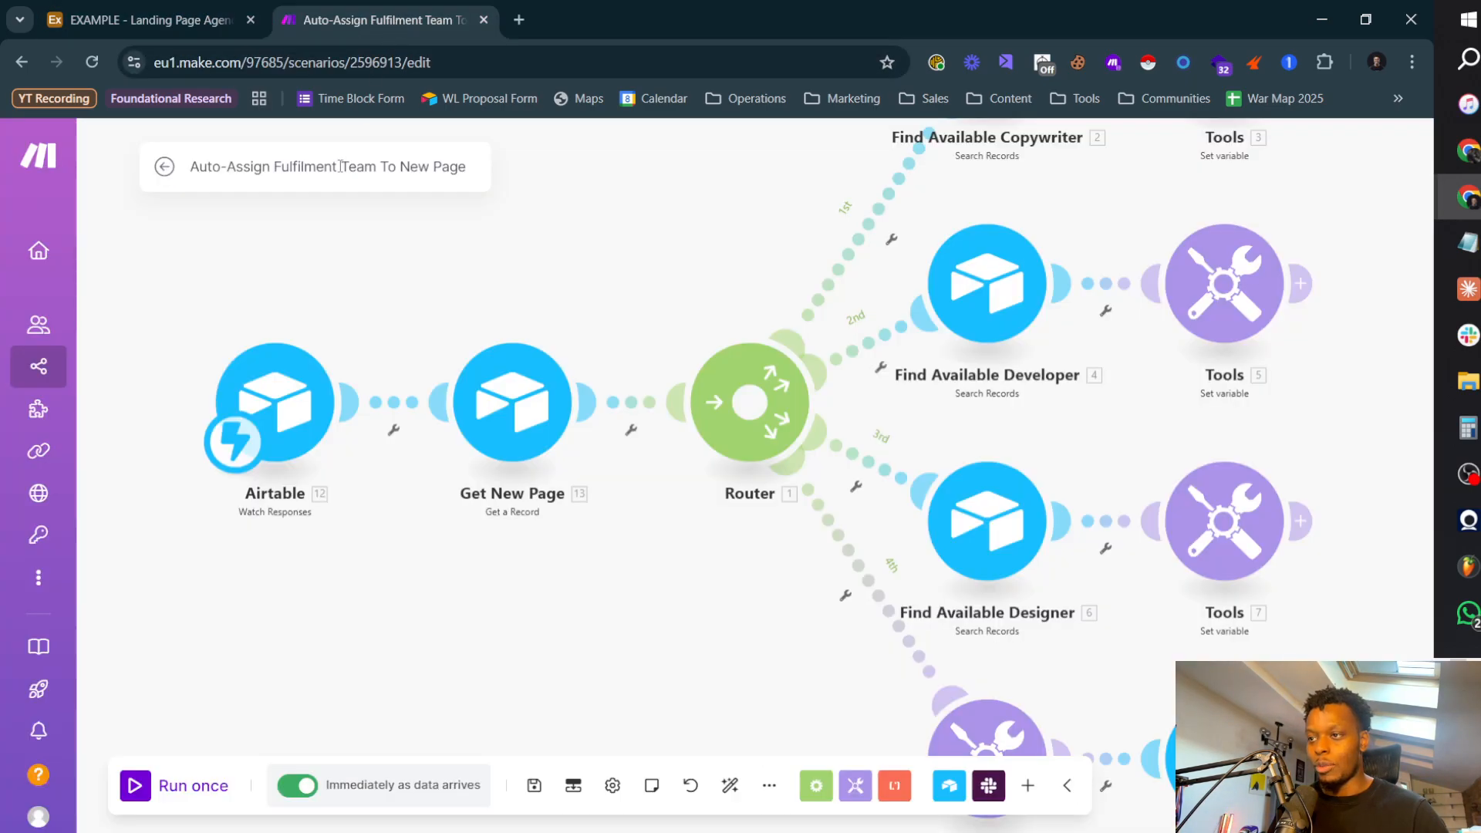
{"action": "left_click", "coordinate": [278, 398]}
{"action": "left_click", "coordinate": [277, 676]}
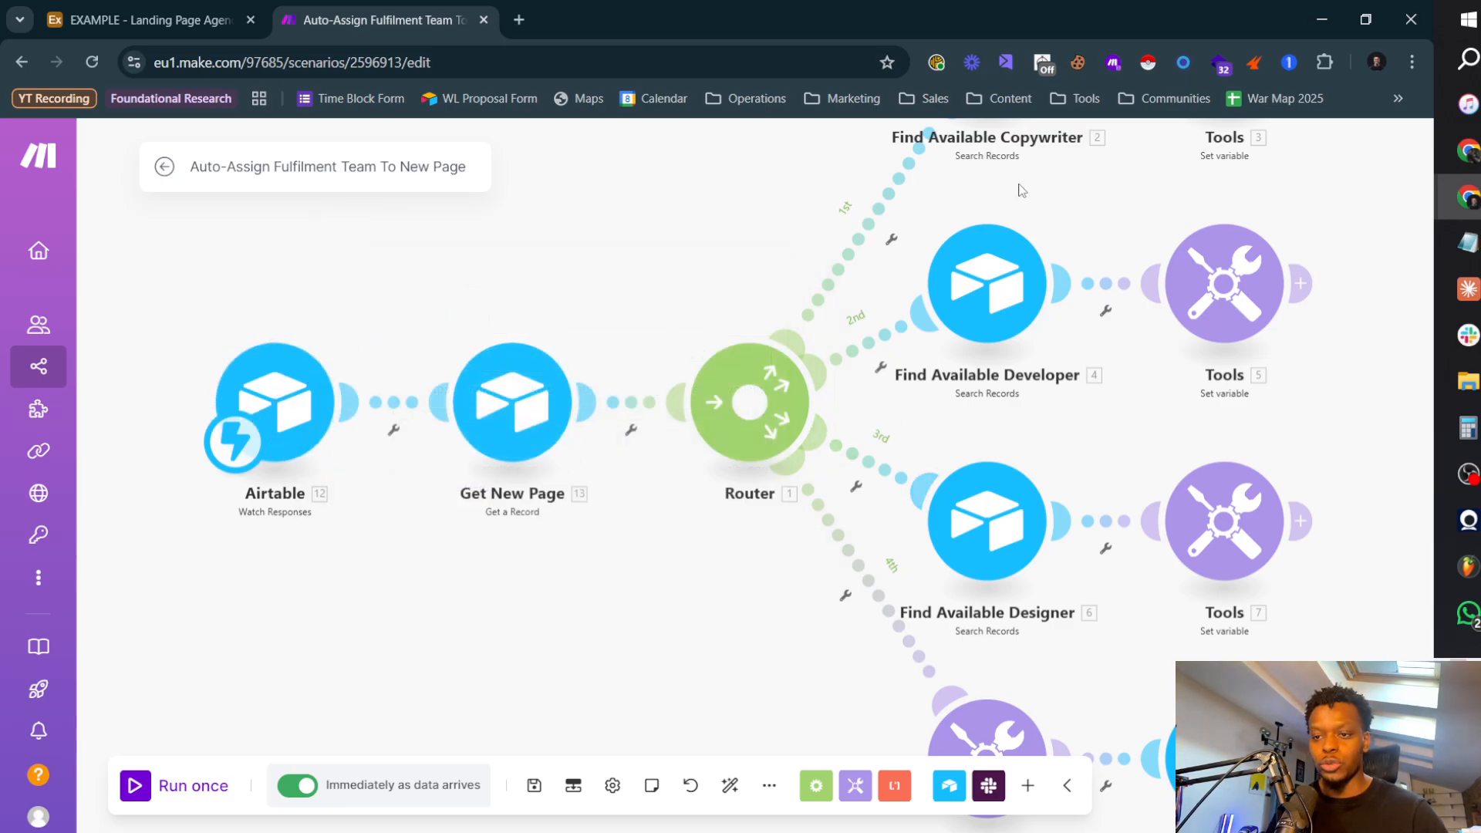
{"action": "scroll", "coordinate": [489, 632], "scroll_direction": "down", "scroll_amount": 4}
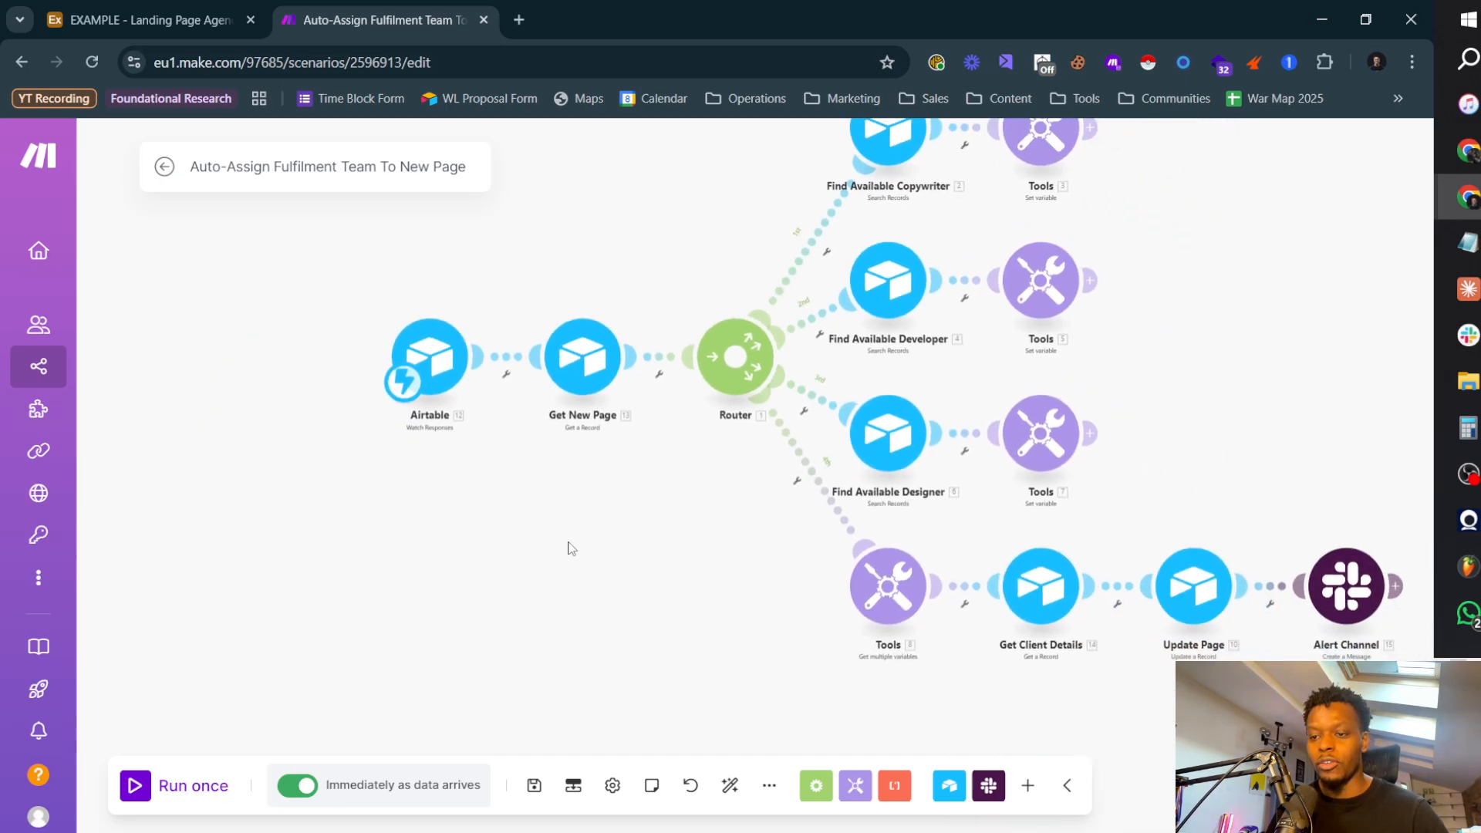
{"action": "left_click_drag", "start_coordinate": [540, 618], "coordinate": [510, 585]}
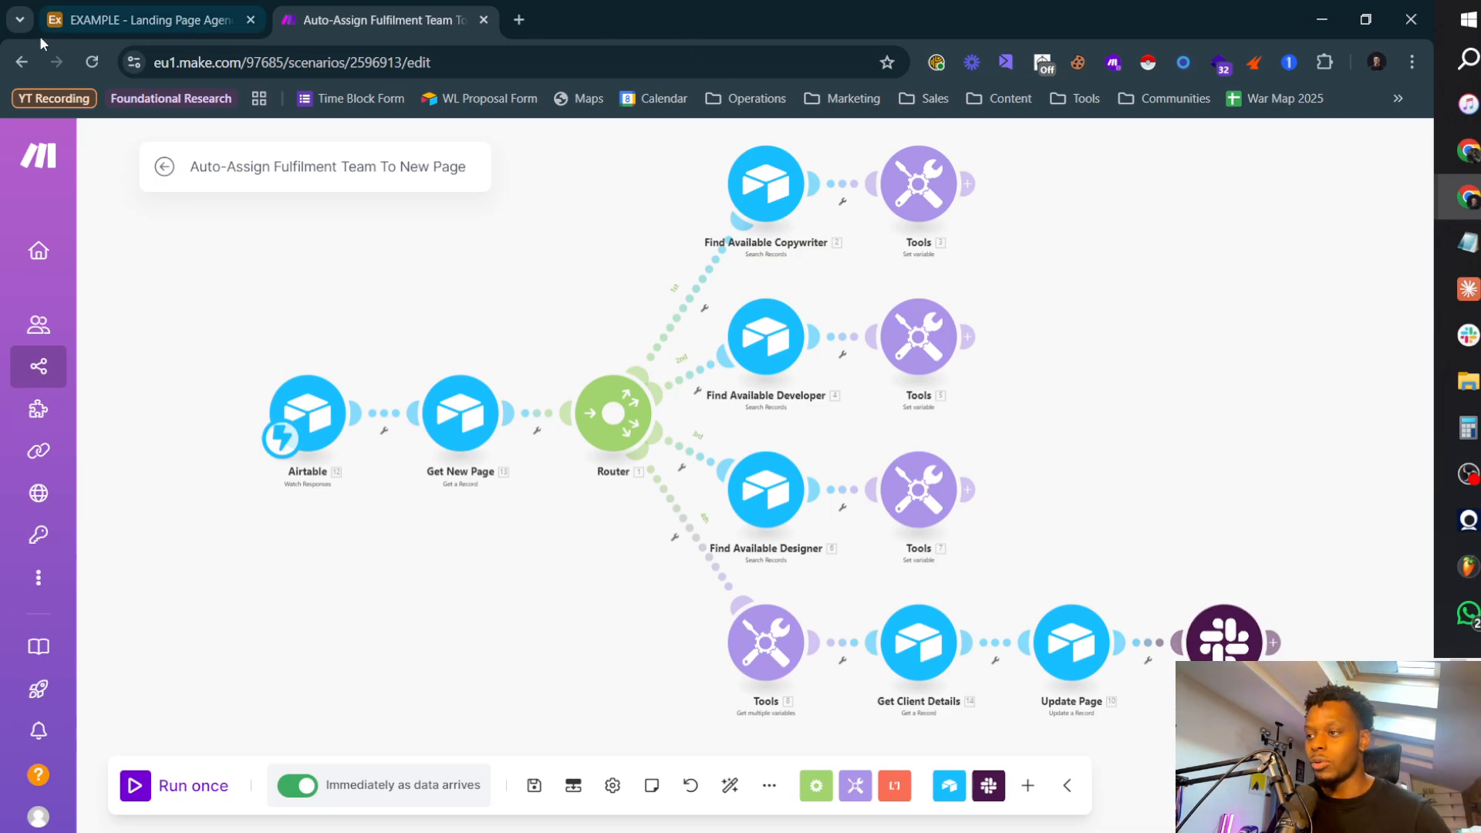
Step: Return to Airtable, finish editing the script, and view the base's Pages table
{"action": "left_click", "coordinate": [146, 19]}
{"action": "left_click", "coordinate": [1358, 188]}
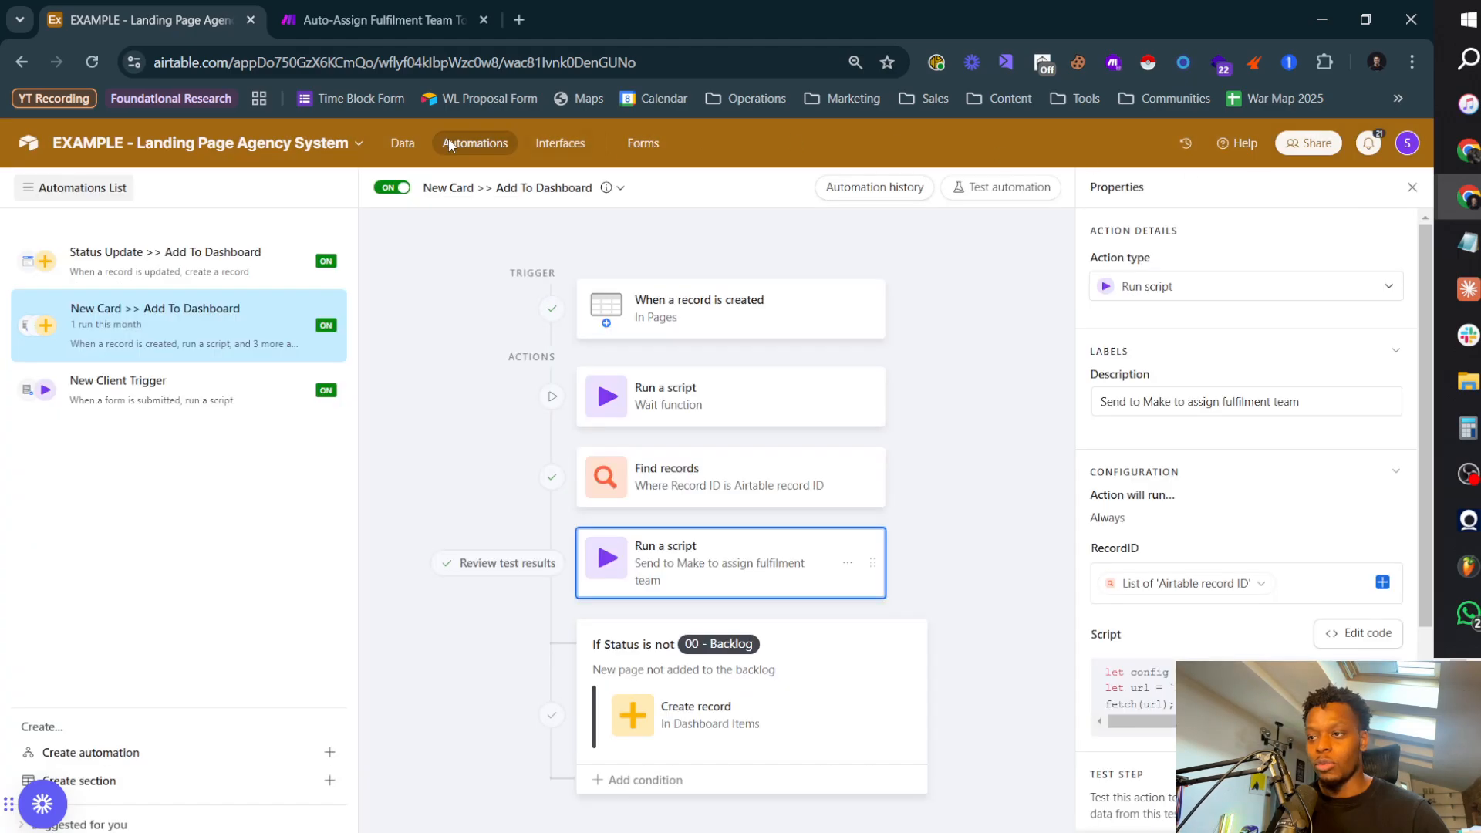
{"action": "left_click", "coordinate": [403, 143]}
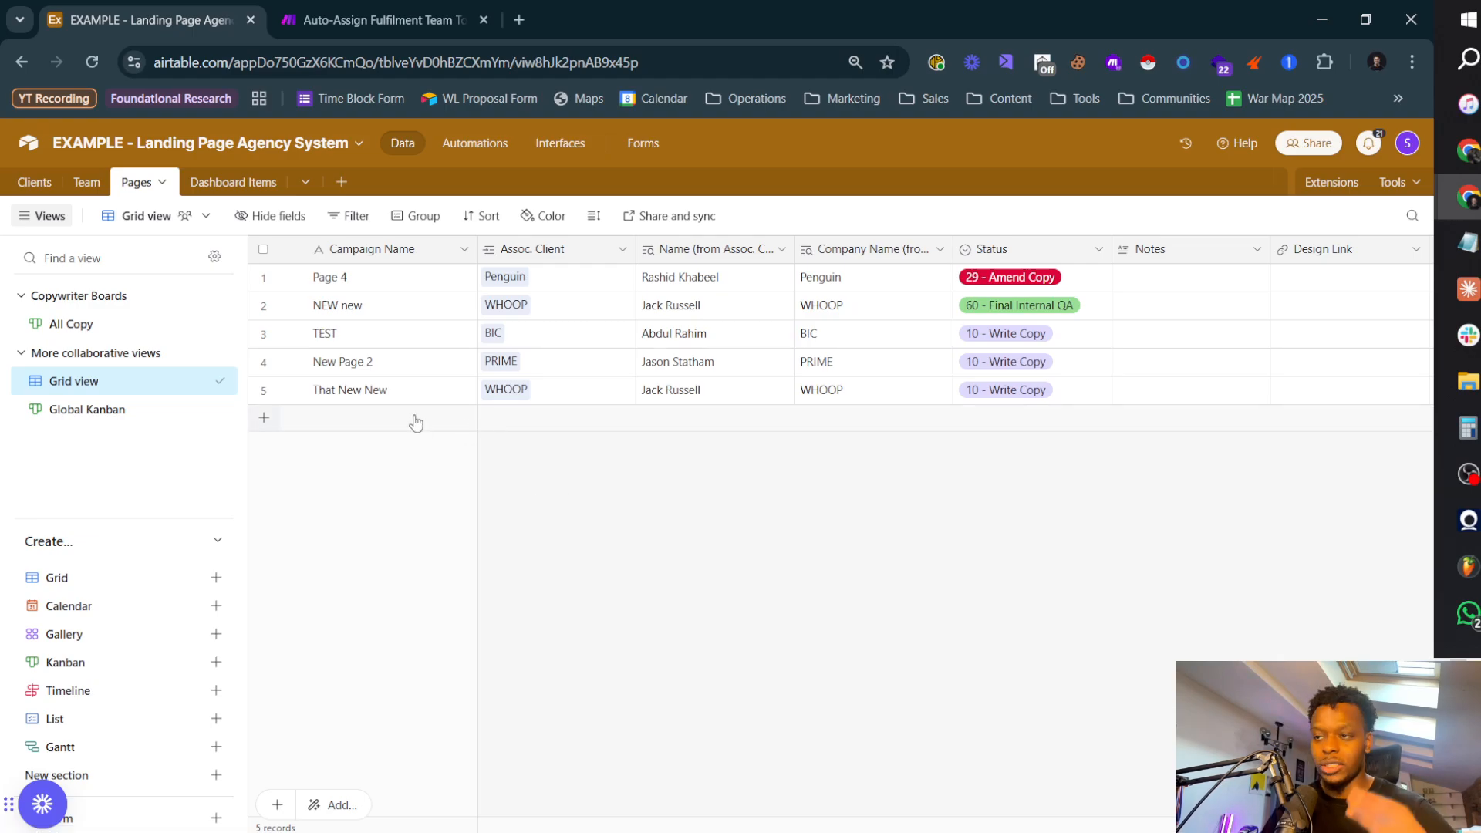
Step: In the Lucidchart diagram, change the New Page Automation lane's header colour to green
{"action": "key", "text": "alt+Tab"}
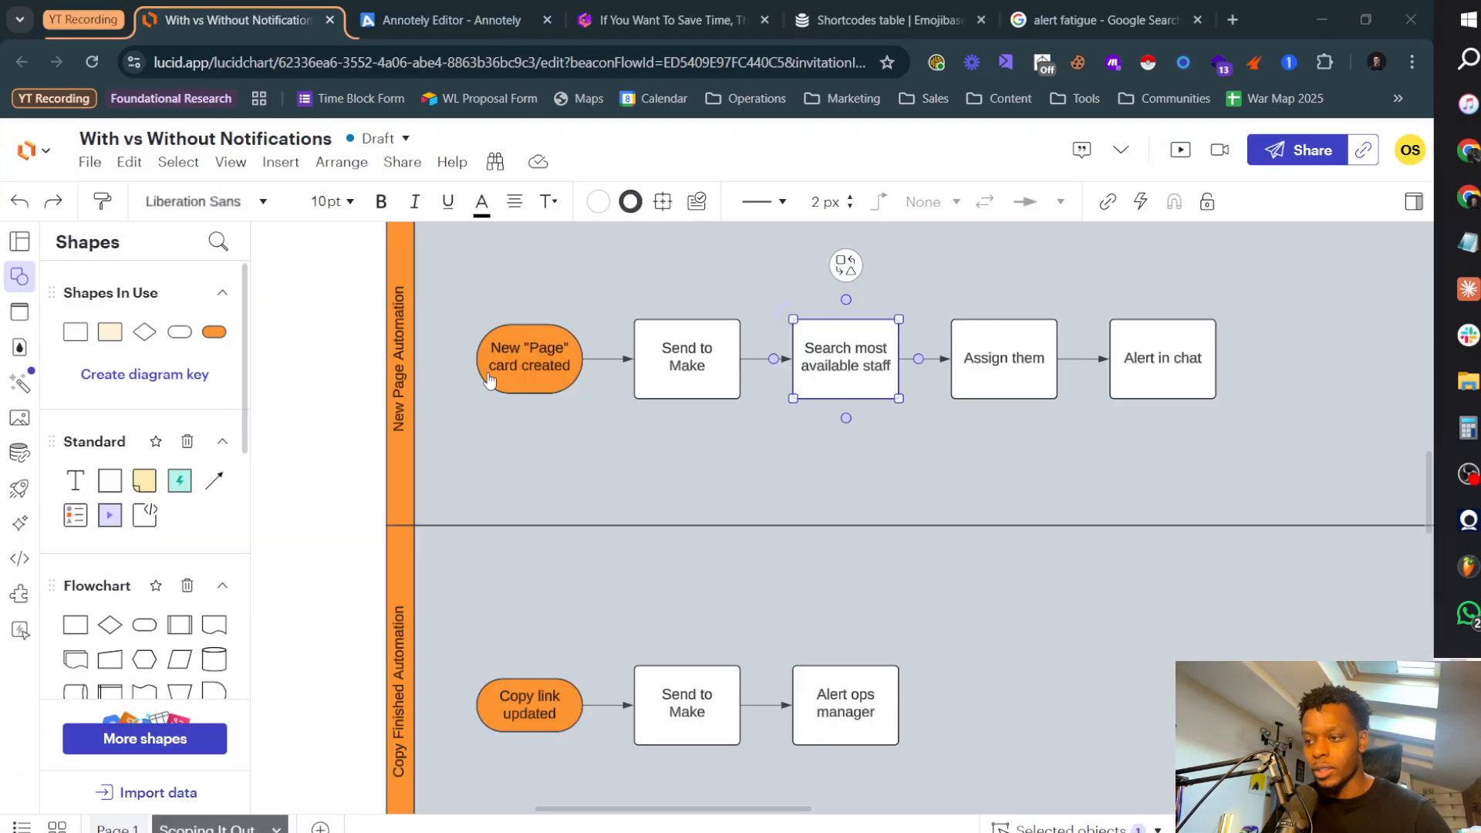
{"action": "scroll", "coordinate": [556, 371], "scroll_direction": "down", "scroll_amount": 2}
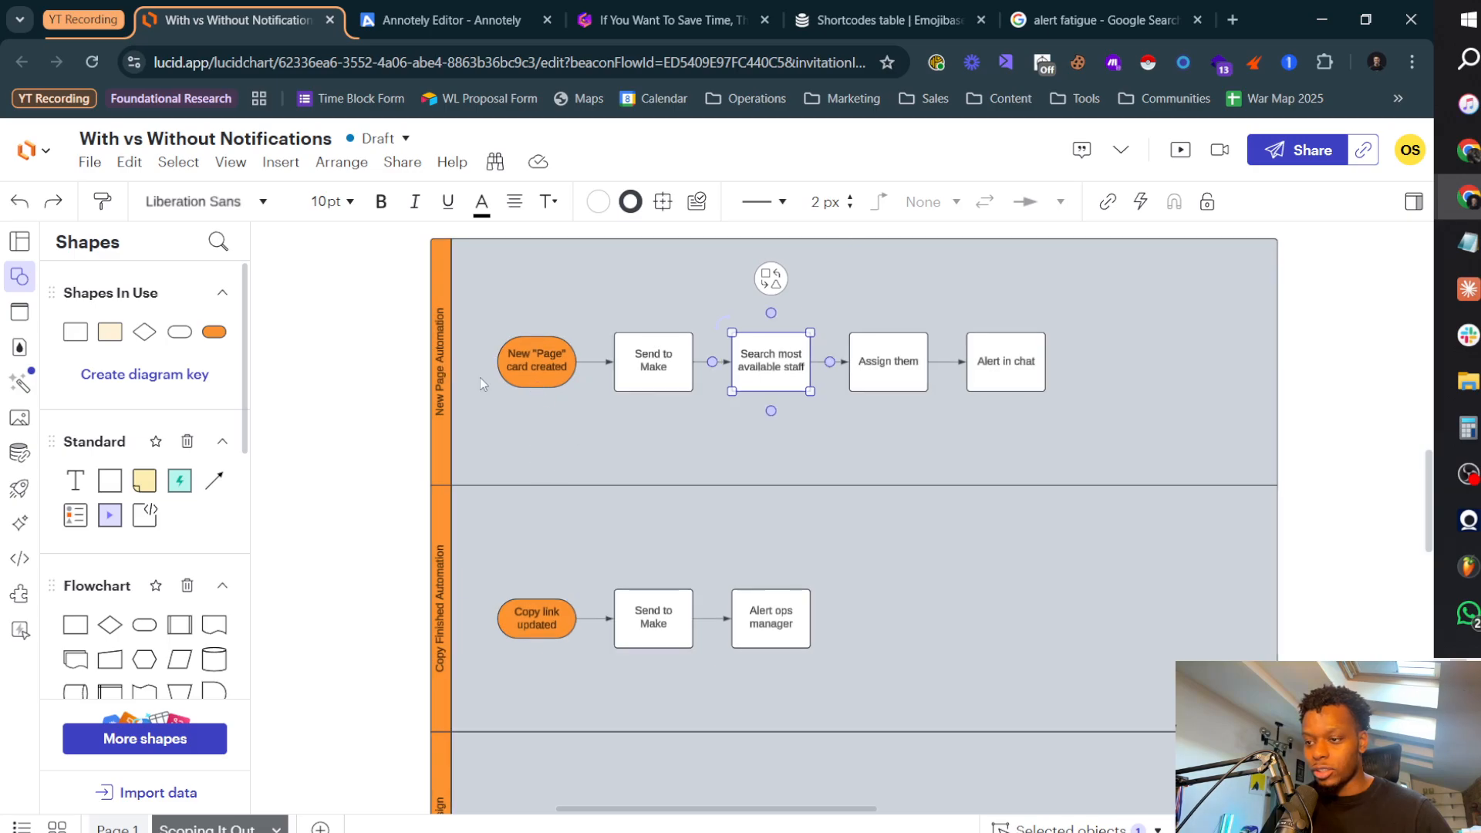
{"action": "left_click", "coordinate": [441, 395]}
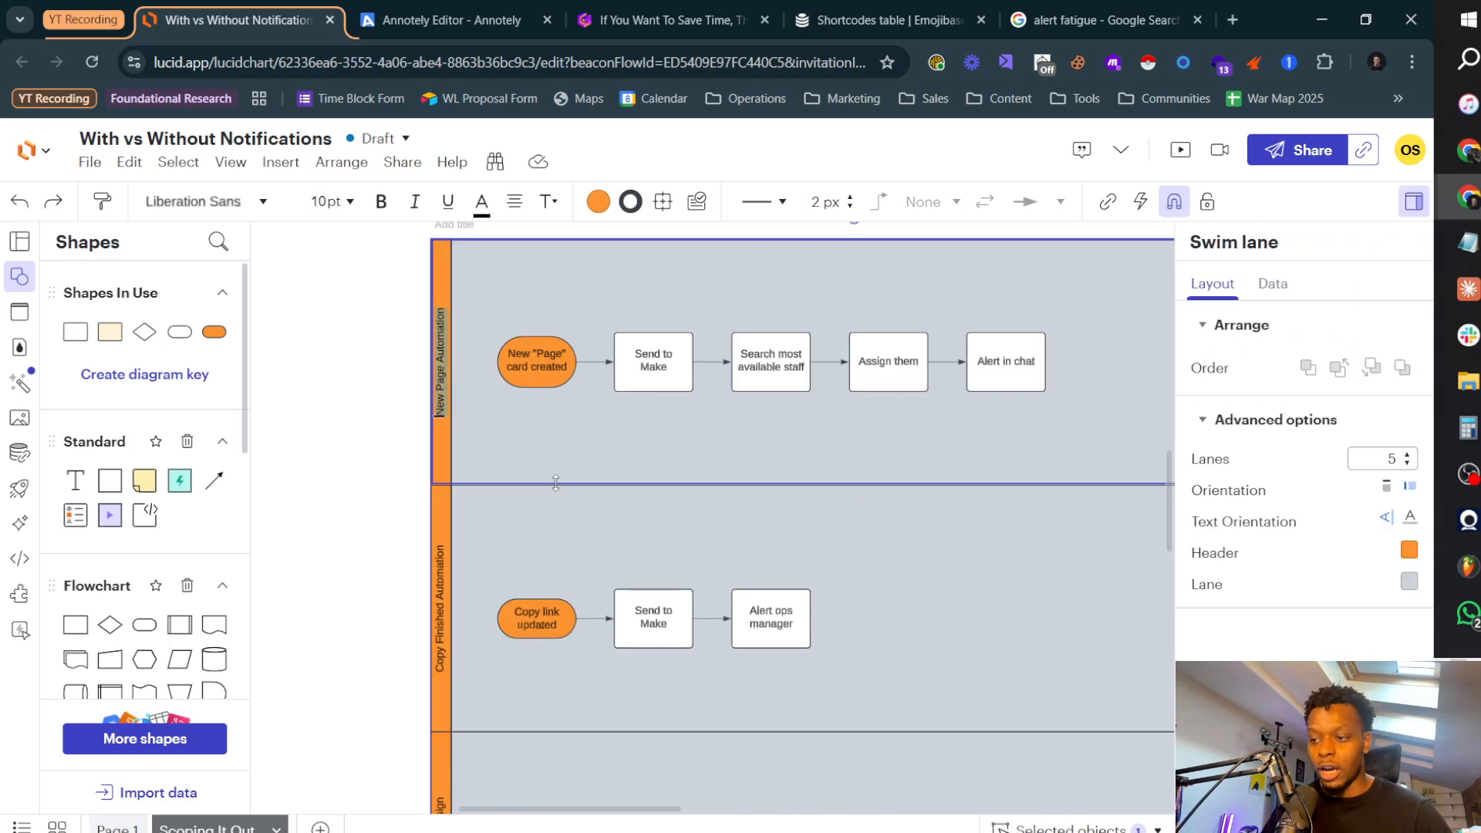
{"action": "left_click", "coordinate": [1409, 550]}
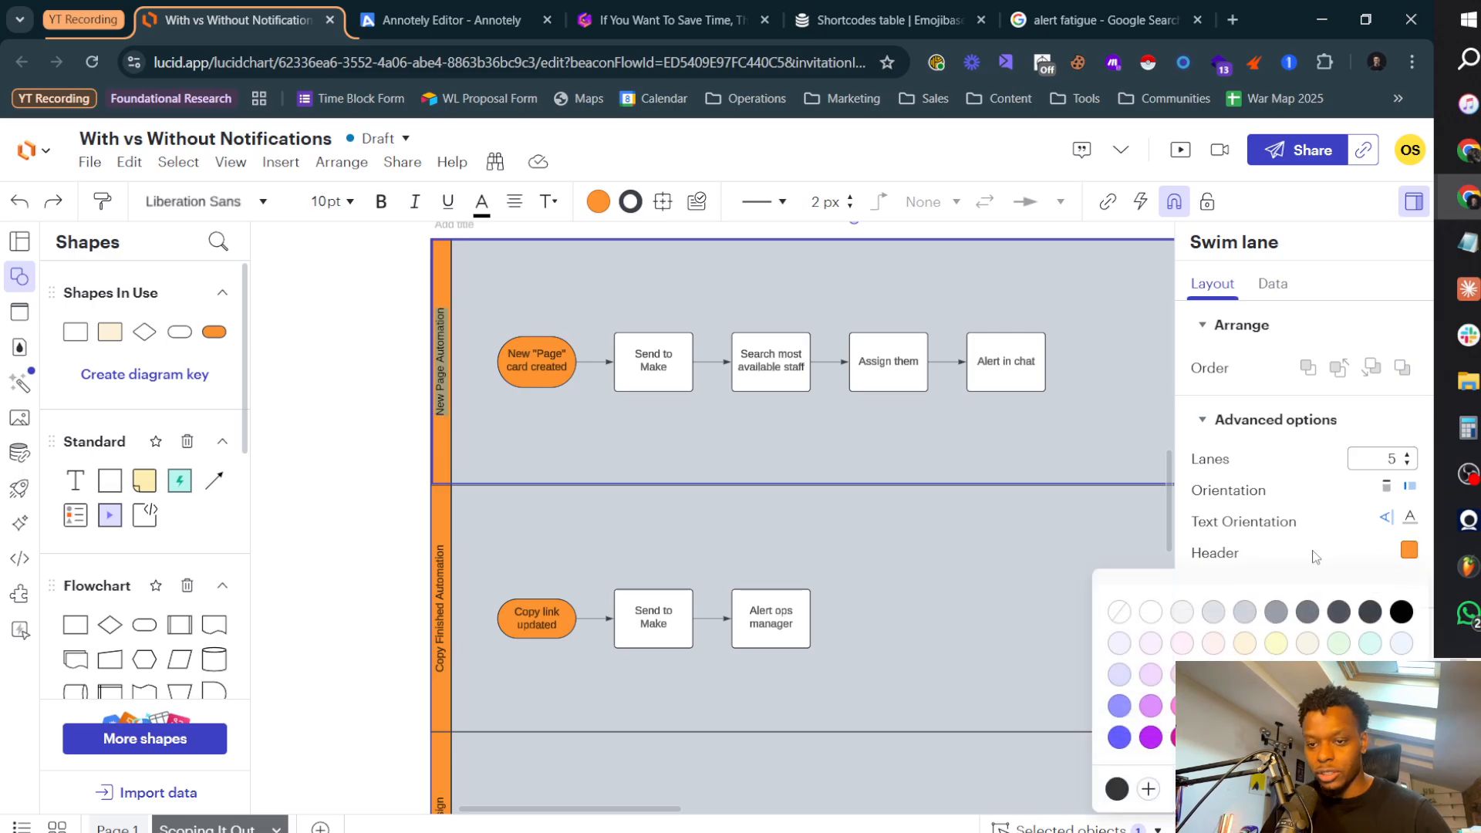
{"action": "left_click", "coordinate": [1339, 705]}
{"action": "left_click", "coordinate": [505, 310]}
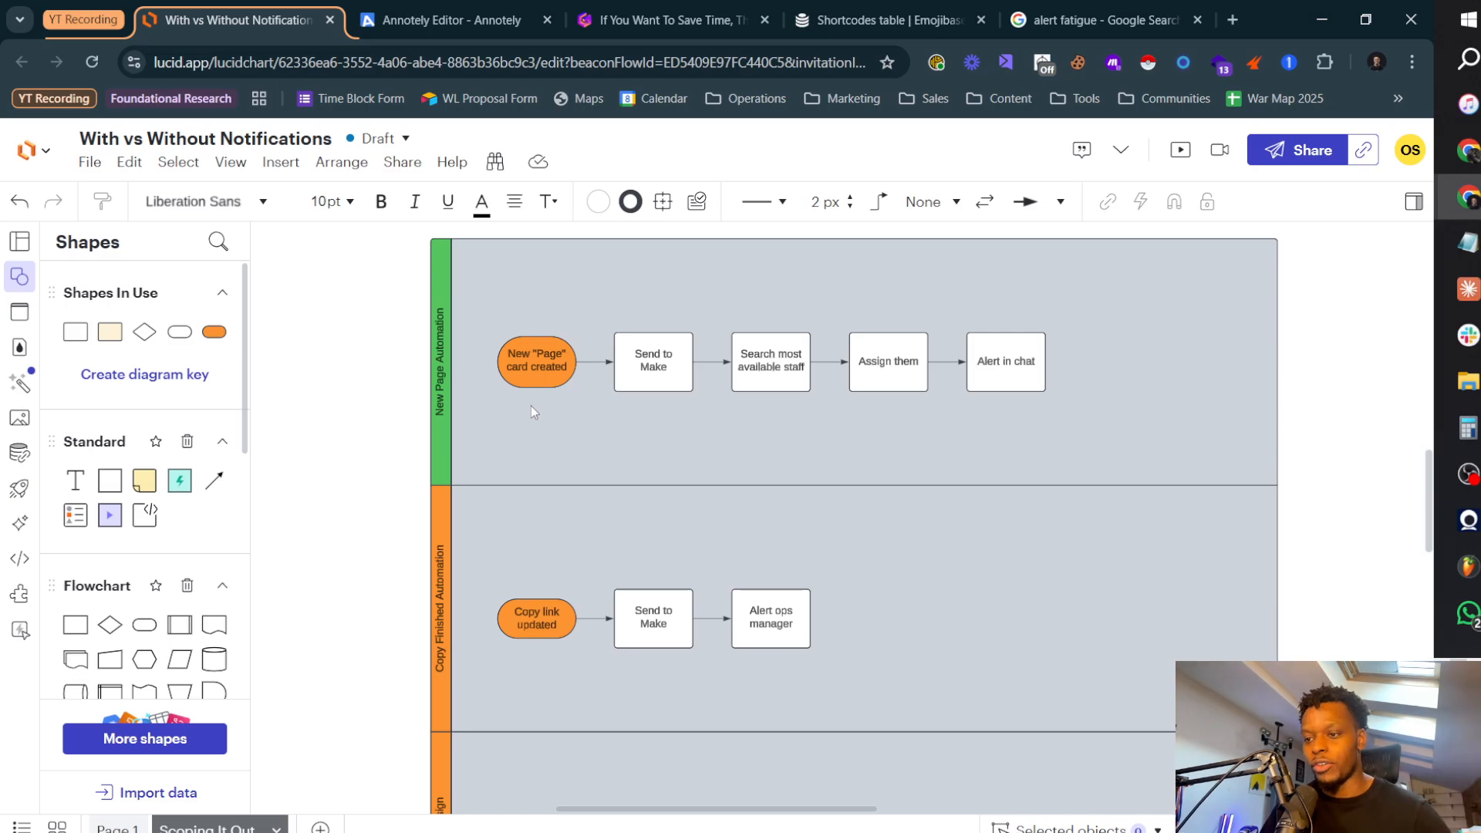
Step: Review the Copy Finished Automation lane from "Copy link updated" through "Send to Make" to "Alert ops manager"
{"action": "left_click_drag", "start_coordinate": [426, 414], "coordinate": [392, 444]}
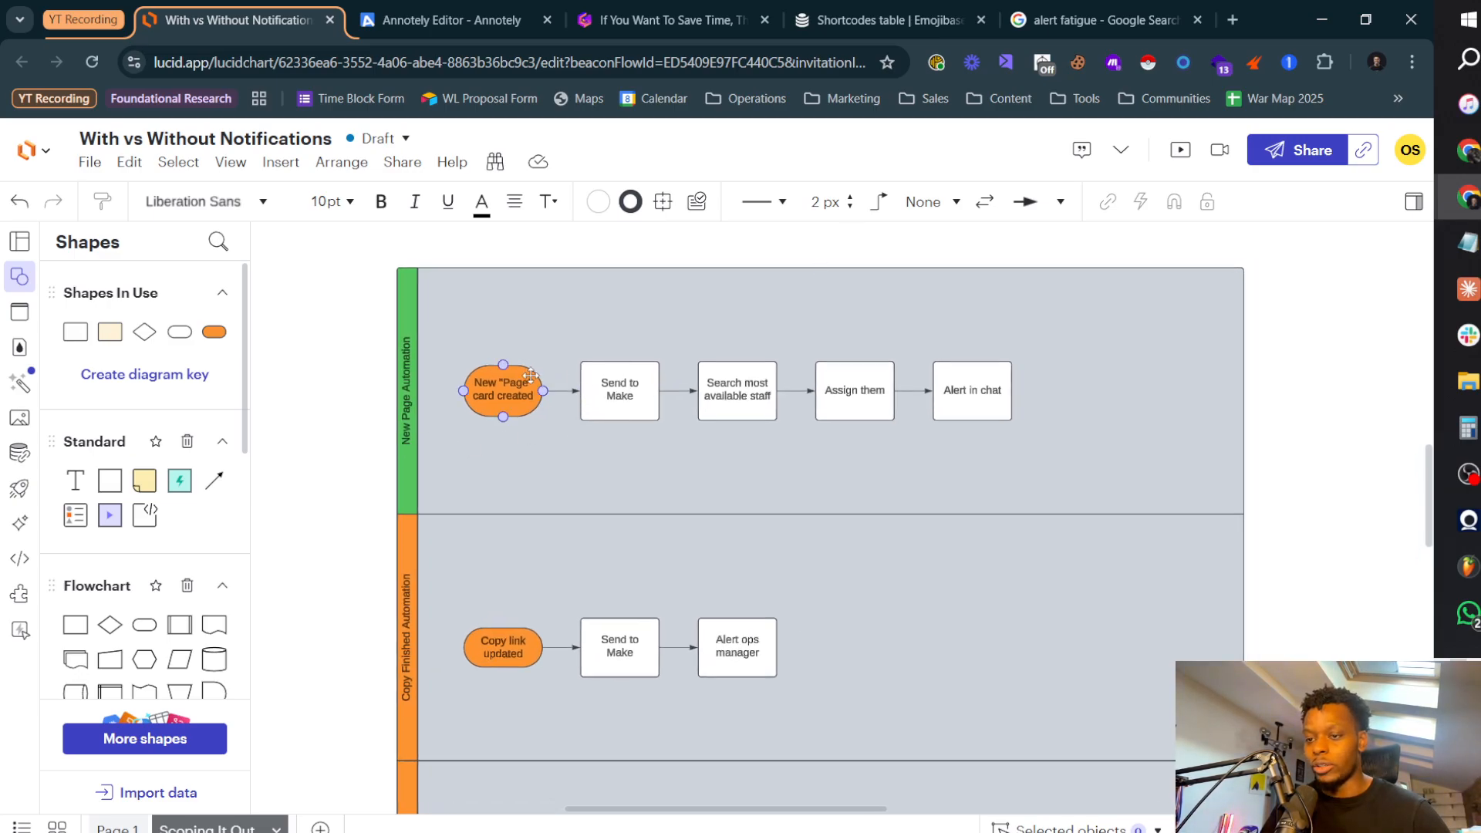
{"action": "scroll", "coordinate": [328, 575], "scroll_direction": "down", "scroll_amount": 3}
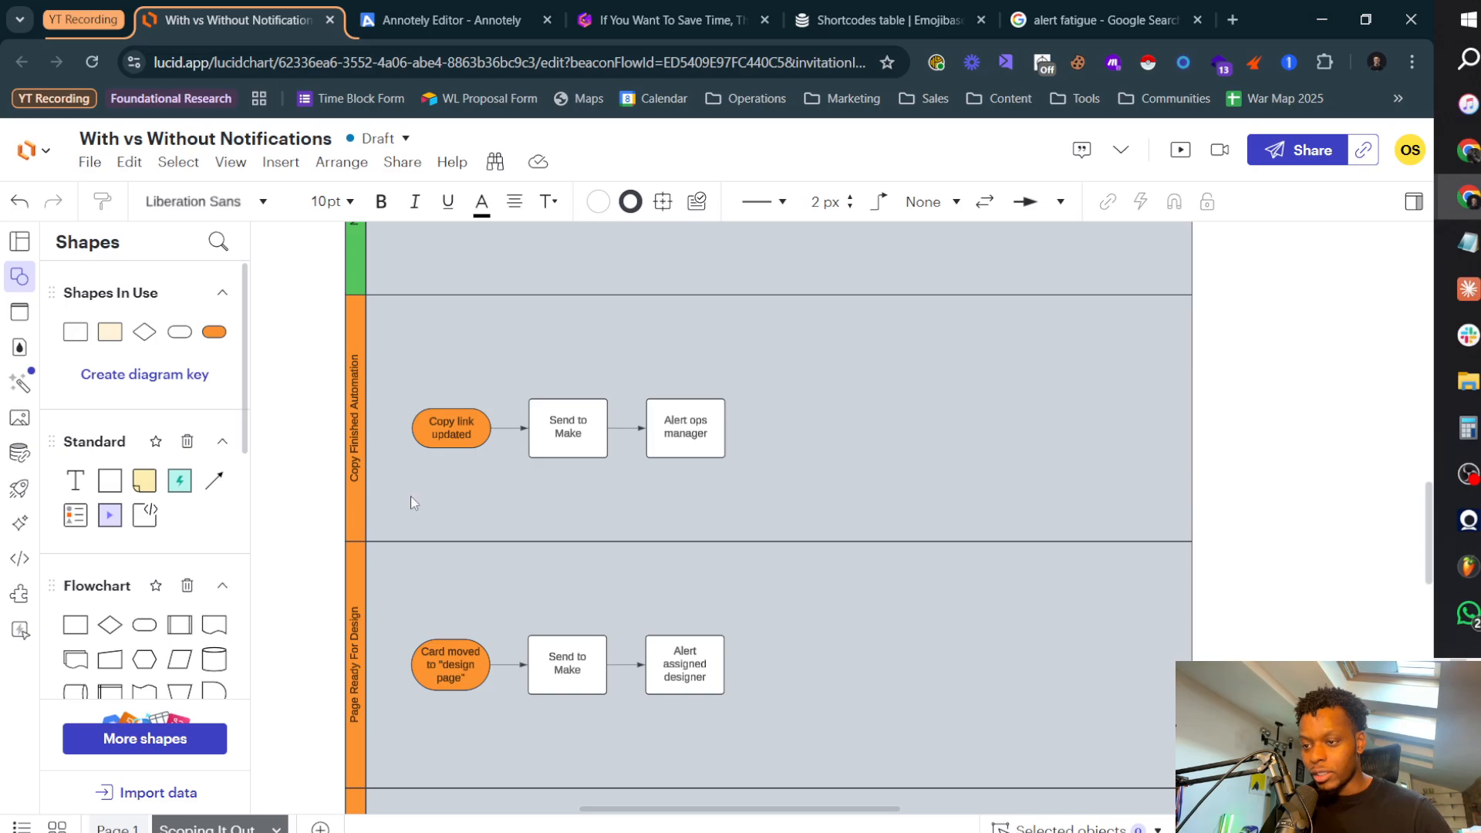
{"action": "scroll", "coordinate": [432, 498], "scroll_direction": "up", "scroll_amount": 2}
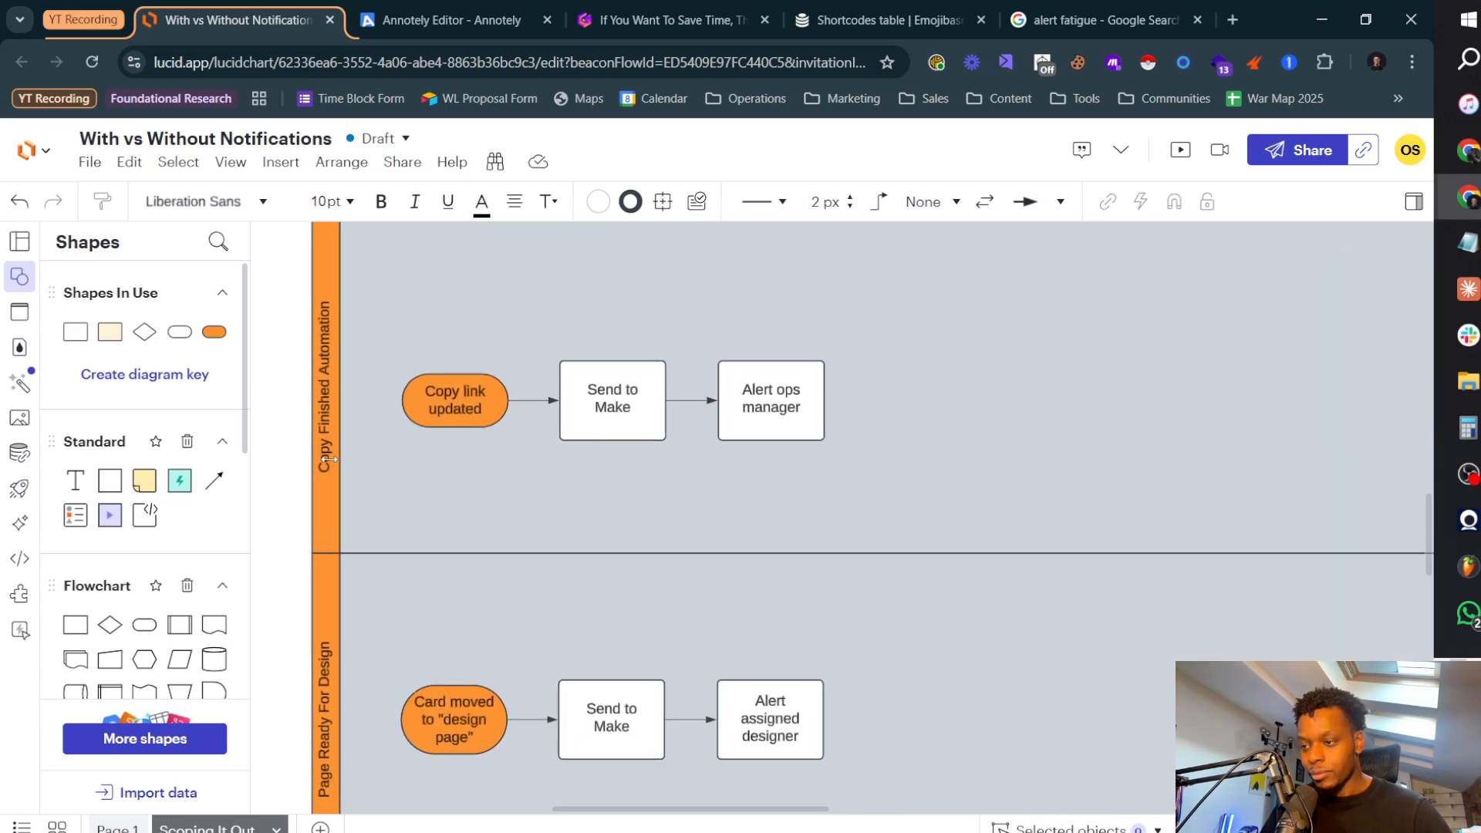
{"action": "left_click", "coordinate": [325, 461]}
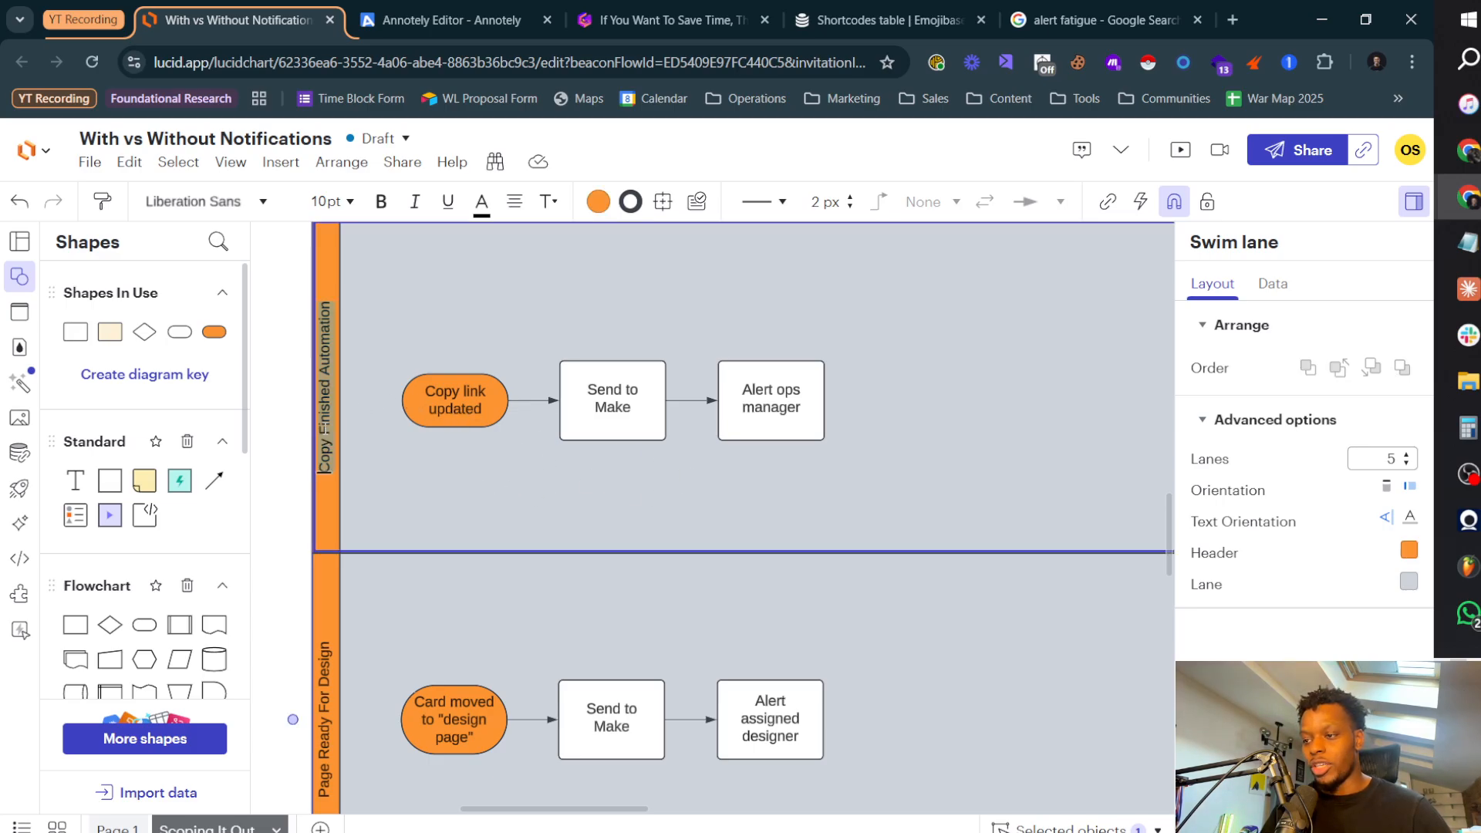
{"action": "left_click", "coordinate": [634, 413]}
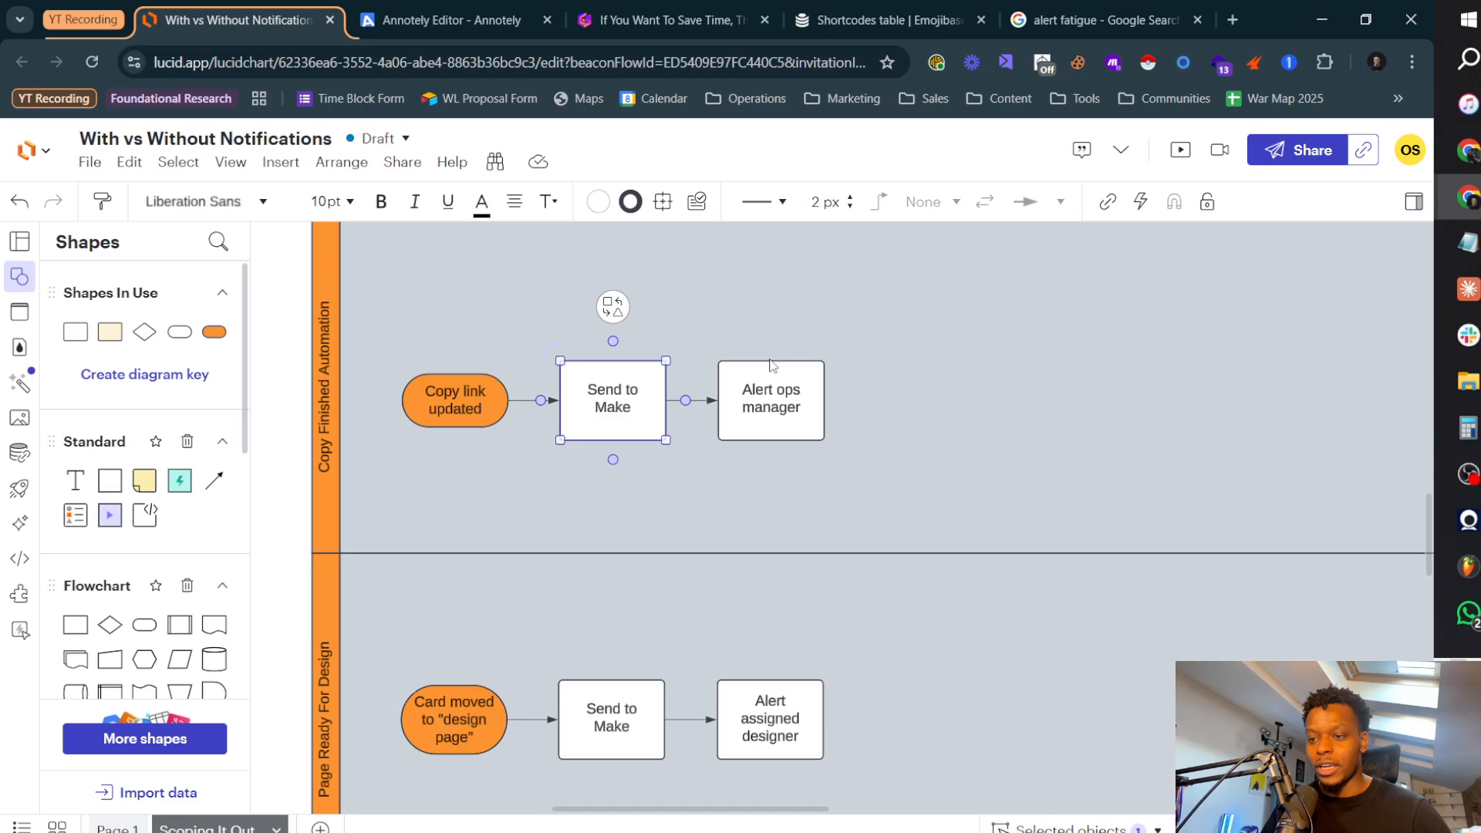
{"action": "left_click", "coordinate": [774, 392]}
{"action": "left_click", "coordinate": [455, 475]}
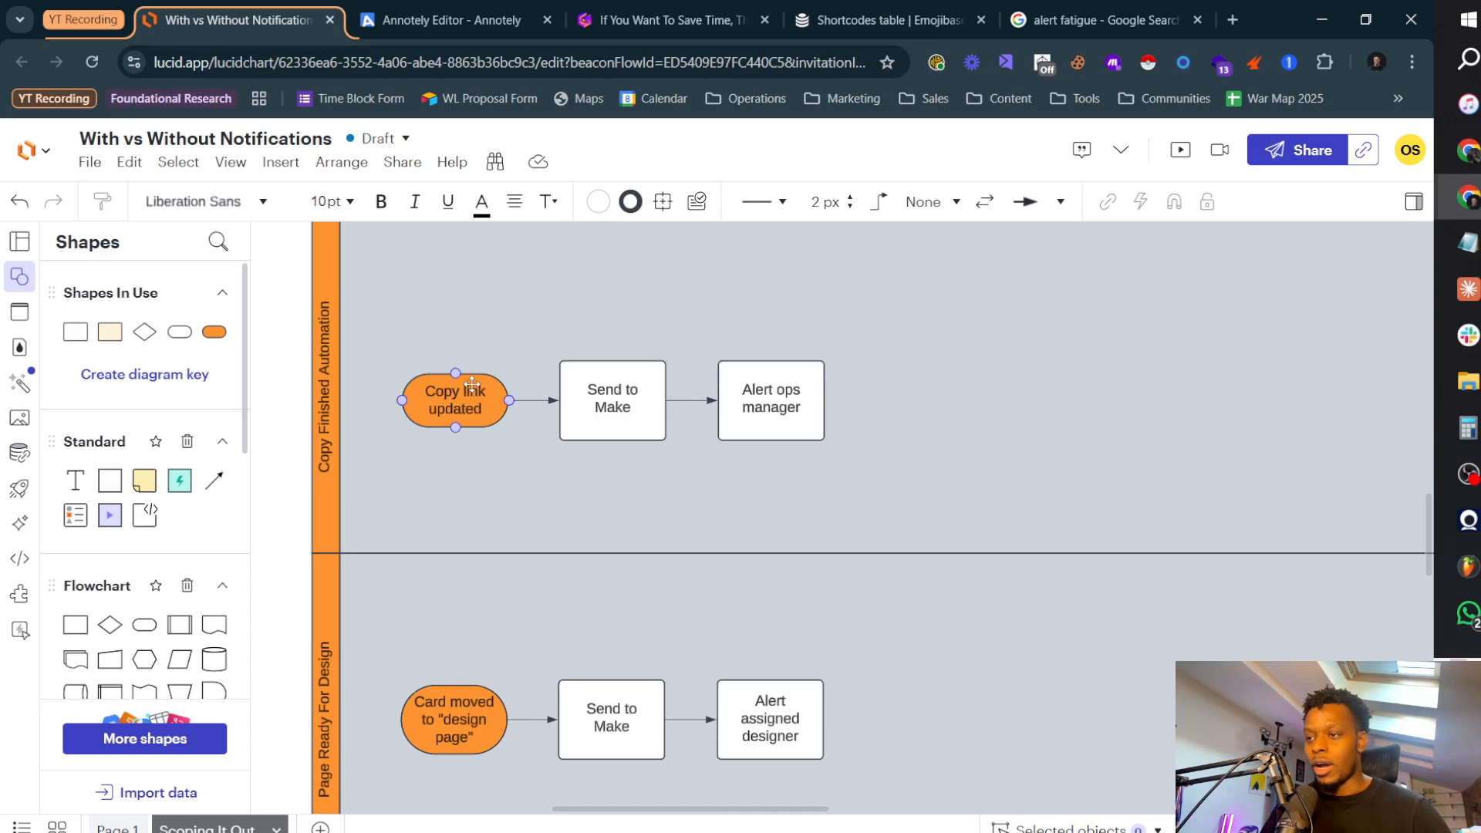
Step: Switch to Airtable and open the CEO Dashboard's Pages board to view its copy and design columns
{"action": "key", "text": "alt+Tab"}
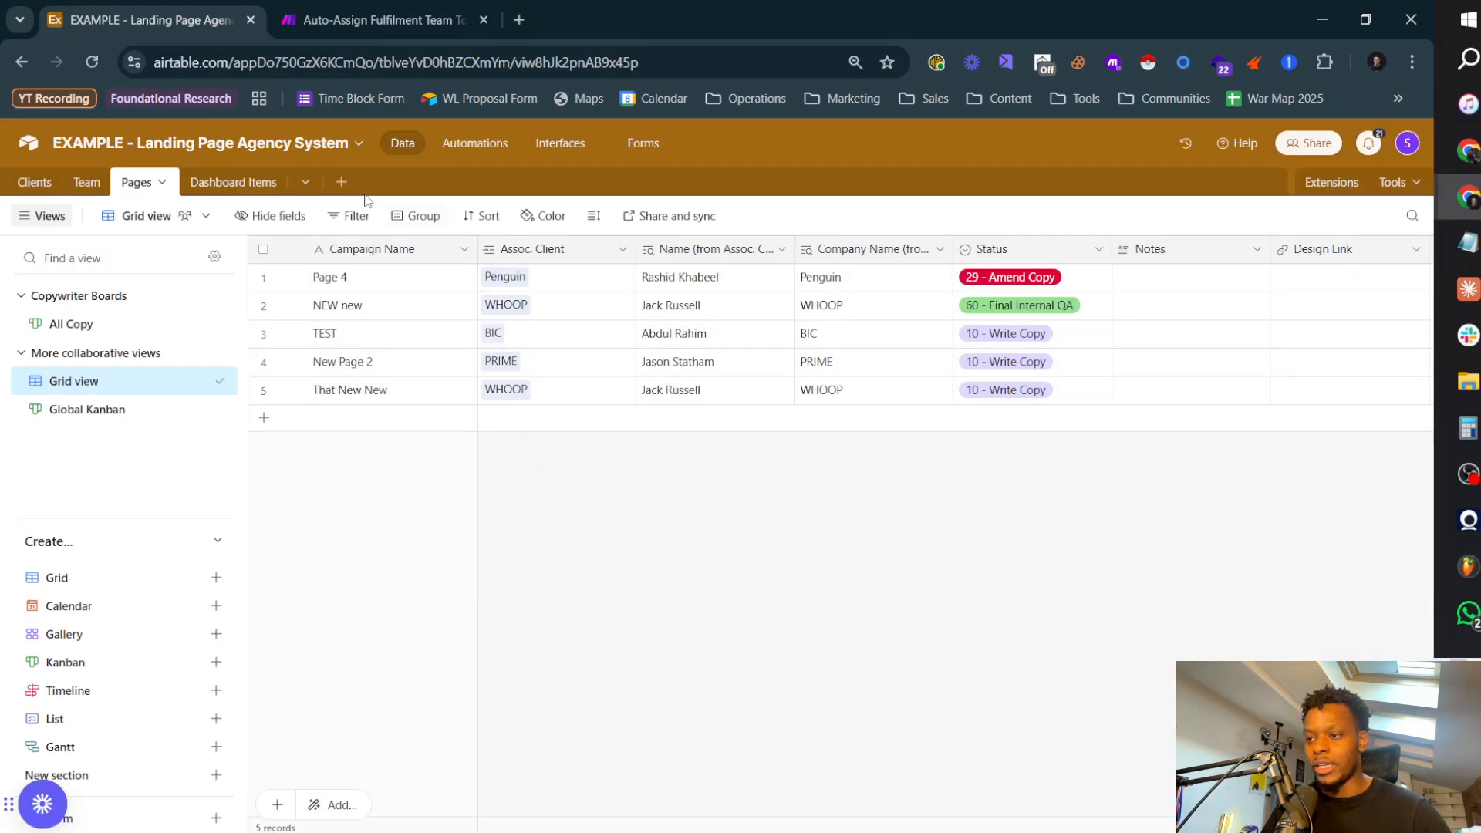
{"action": "left_click", "coordinate": [552, 143]}
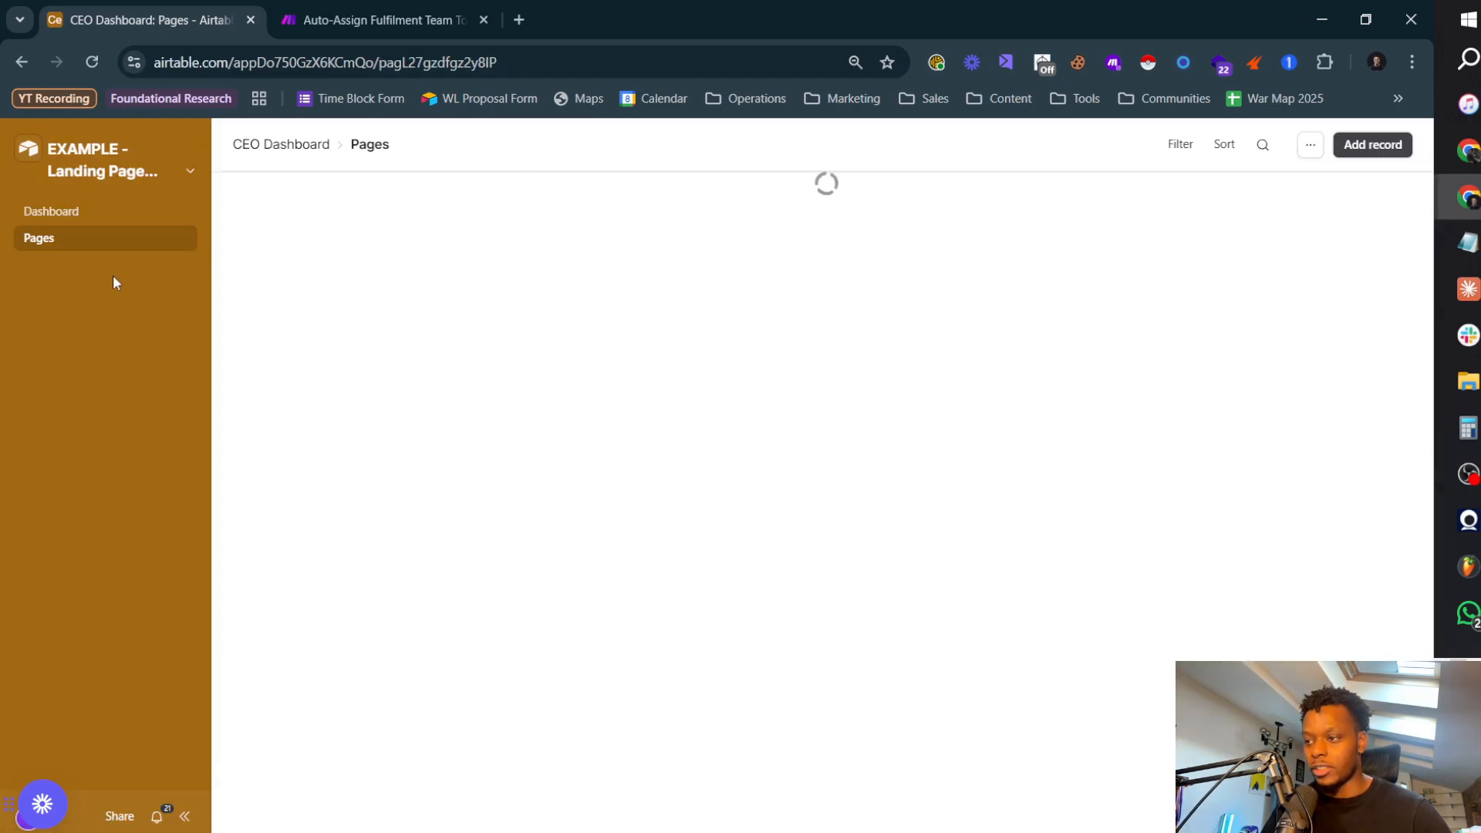
{"action": "scroll", "coordinate": [636, 333], "scroll_direction": "right", "scroll_amount": 3}
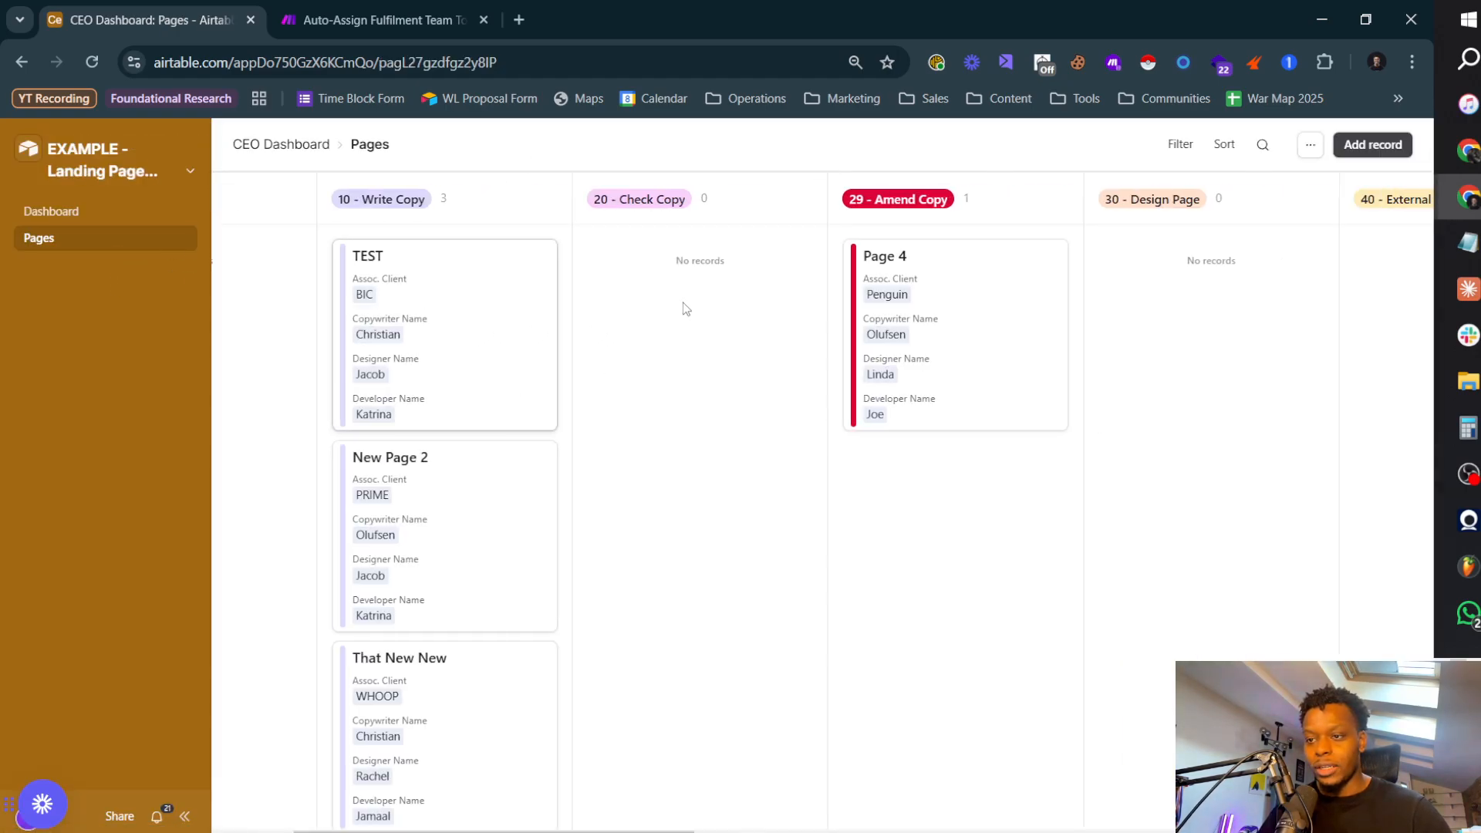
Step: Open the New Page 2 record from the 10 - Write Copy column and view its page details and link fields
{"action": "left_click", "coordinate": [397, 483]}
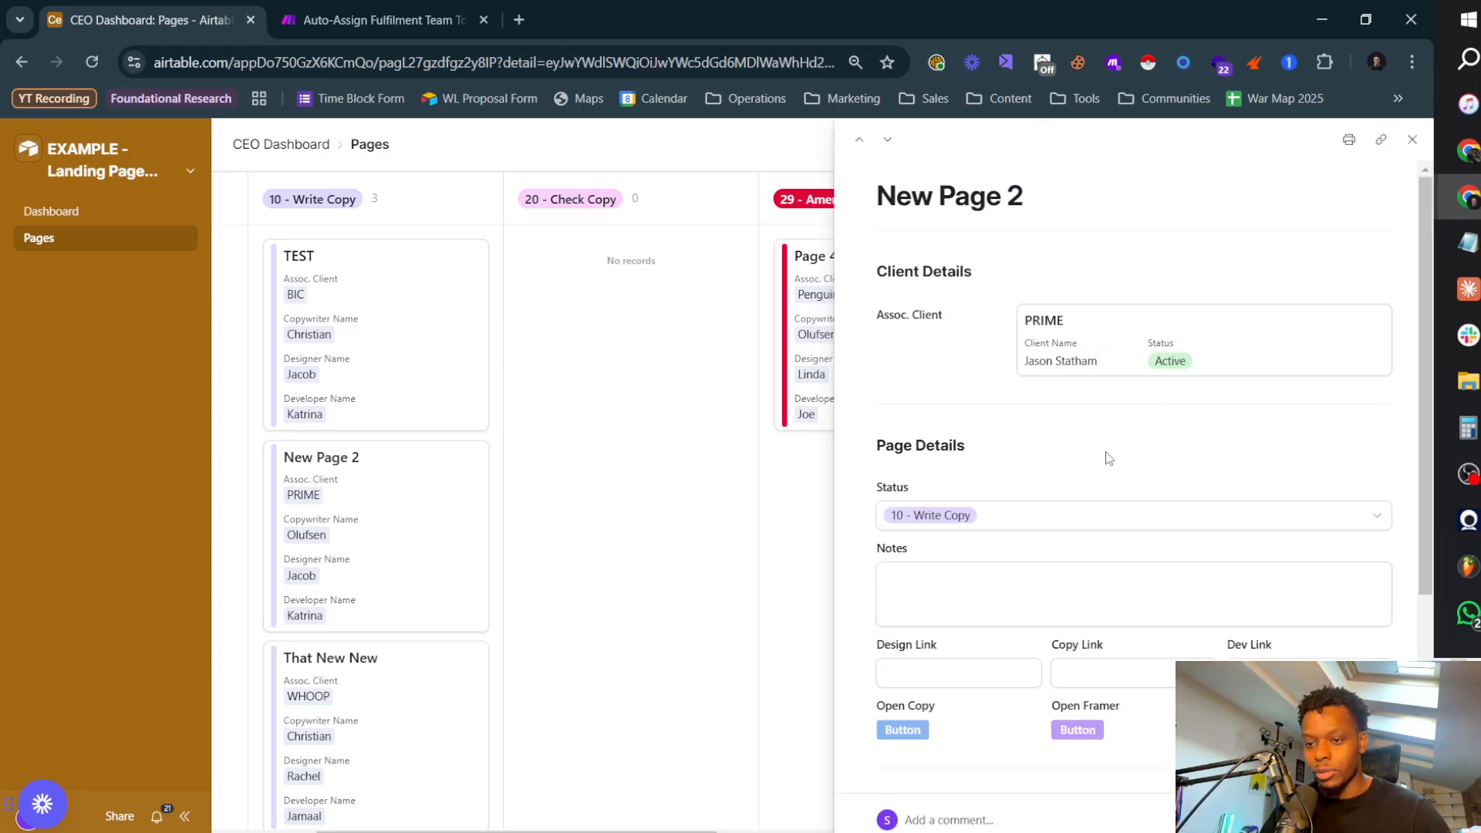
{"action": "scroll", "coordinate": [1100, 396], "scroll_direction": "down", "scroll_amount": 3}
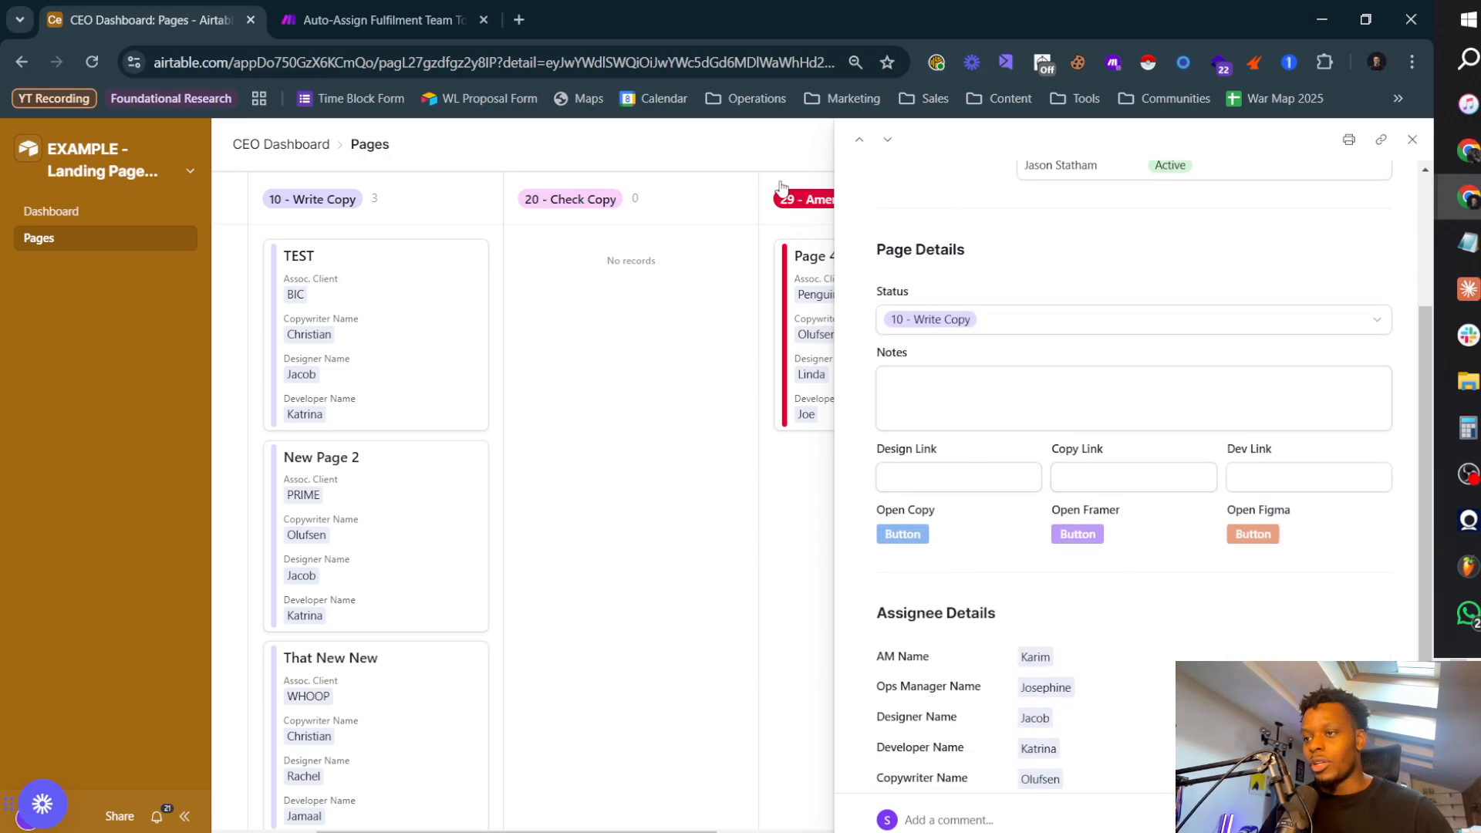
Step: Create a new Google Docs document in a separate browser tab and title it PAGE COPY
{"action": "left_click", "coordinate": [515, 24]}
{"action": "type", "text": "docs.ne"}
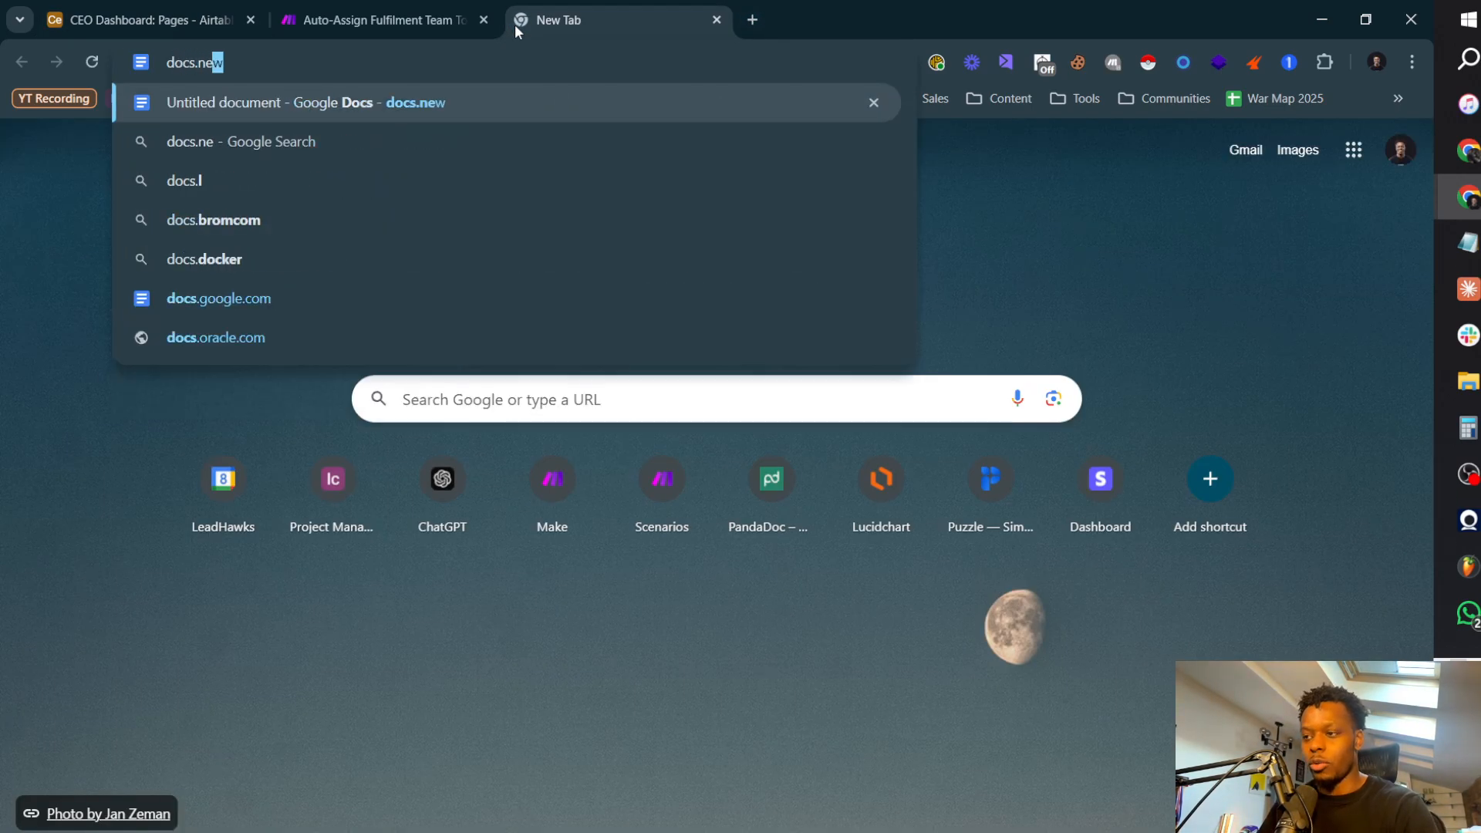
{"action": "key", "text": "Return"}
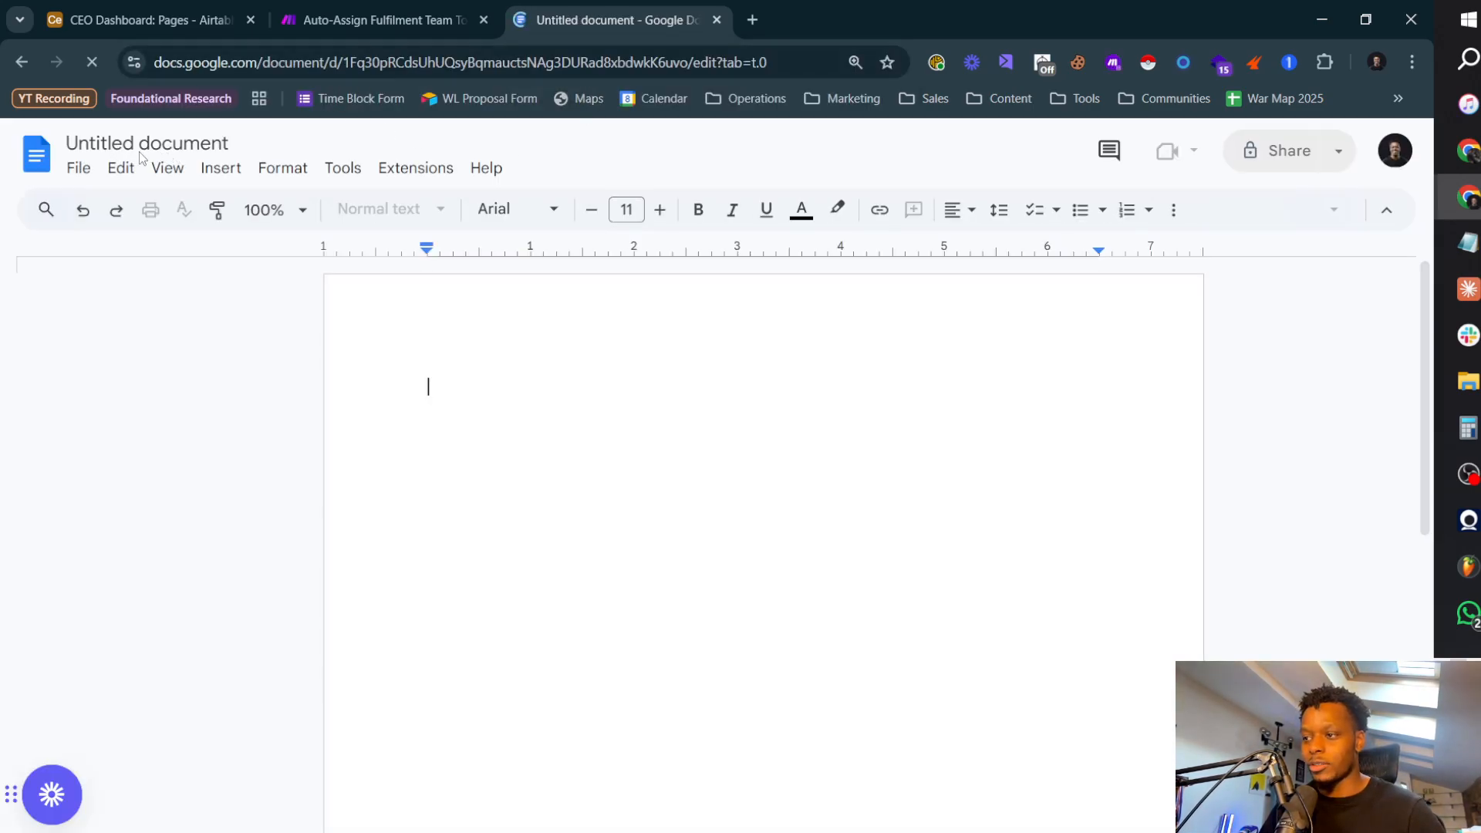
{"action": "left_click", "coordinate": [137, 146]}
{"action": "type", "text": "P"}
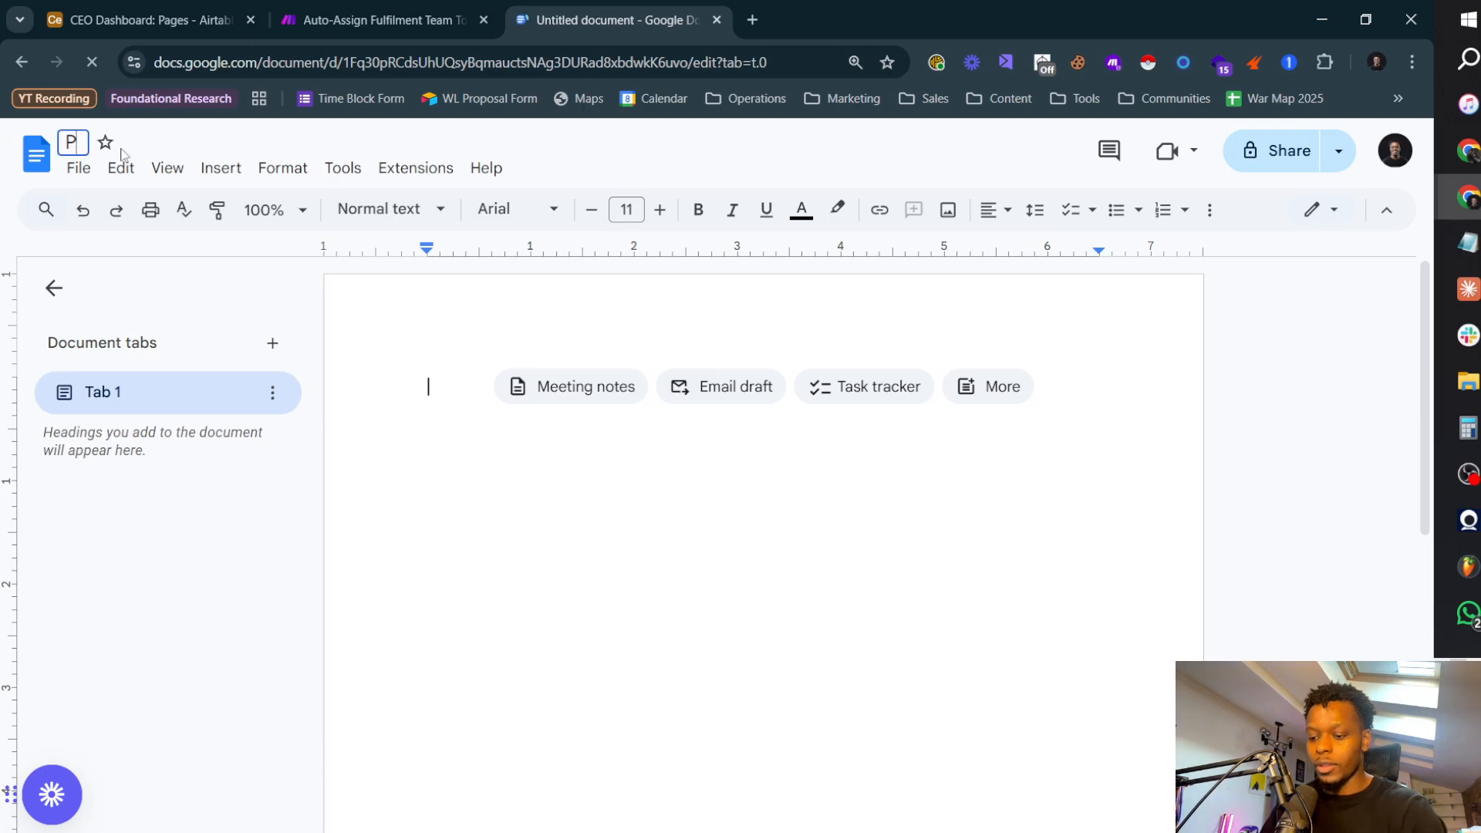
{"action": "type", "text": "AGE COPY"}
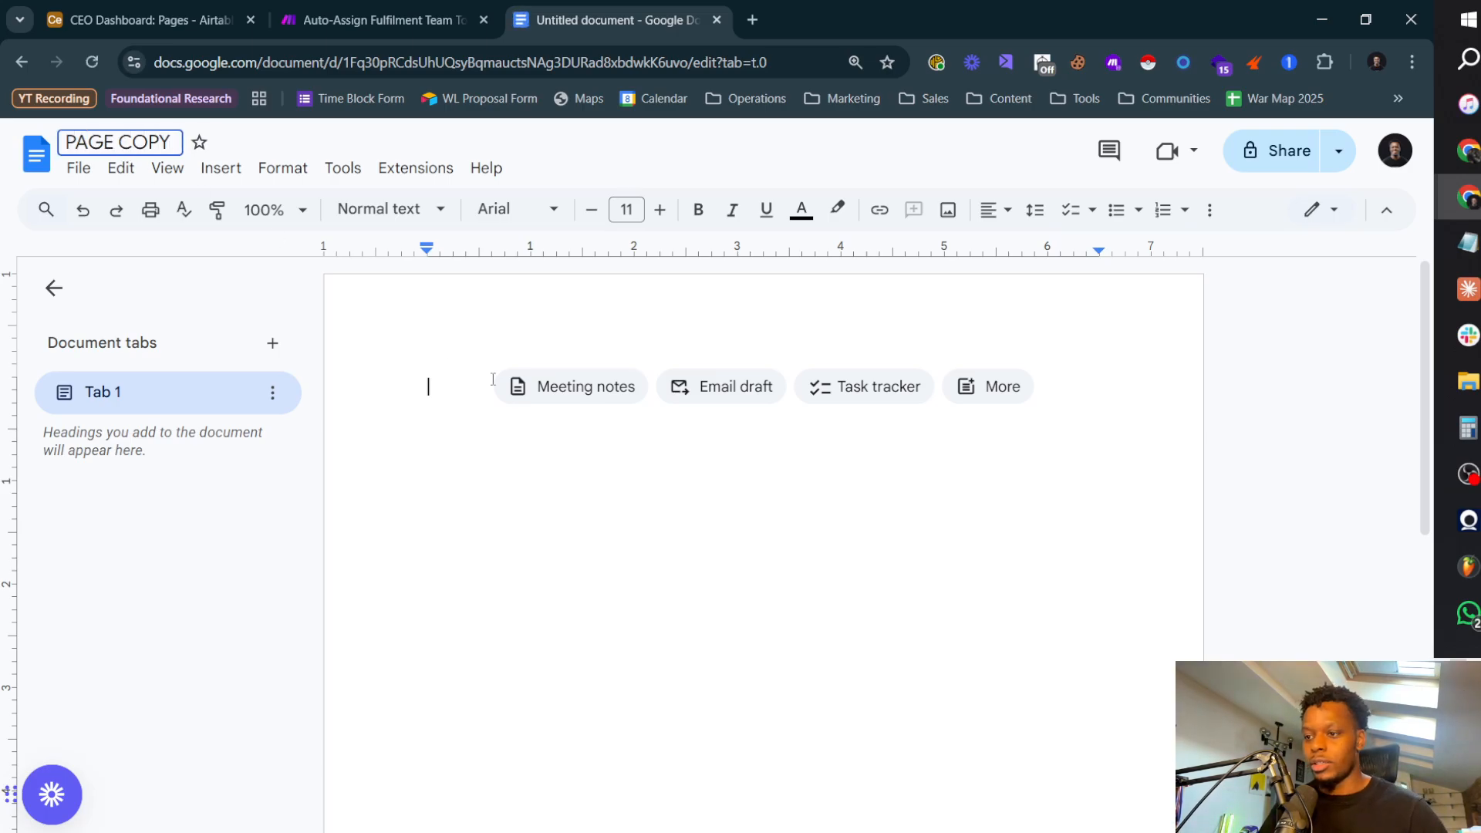
{"action": "key", "text": "Return"}
Step: Fill the document body with several lines of random placeholder text as sample copy
{"action": "type", "text": ",jkhvfucvksjvbkawhbvlhbvsb"}
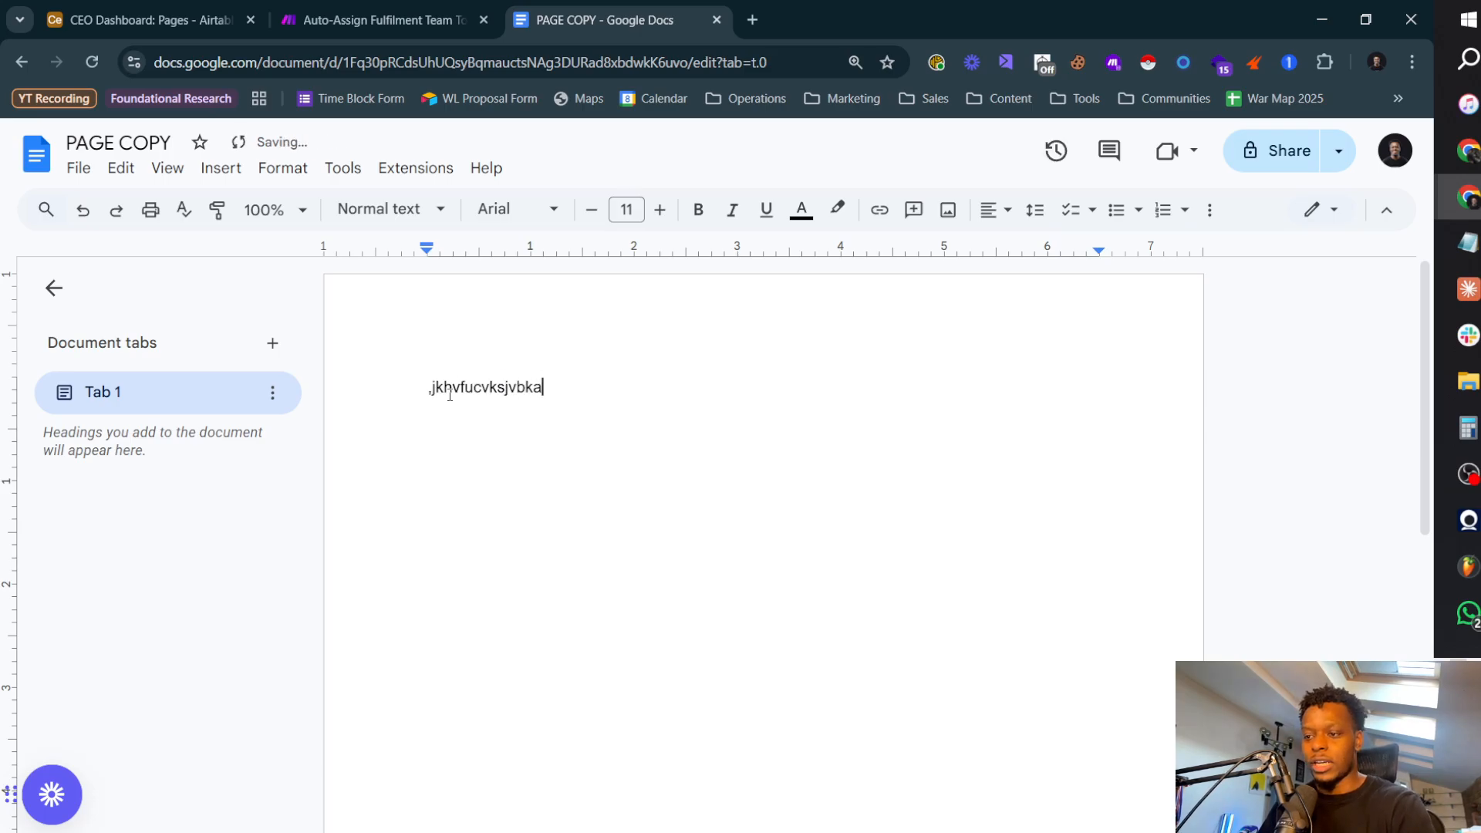
{"action": "key", "text": "Return"}
{"action": "type", "text": "Sv"}
{"action": "key", "text": "Return"}
{"action": "type", "text": "awhbvlhbvsb Sv Ar Va Rev Er V Ae Vr"}
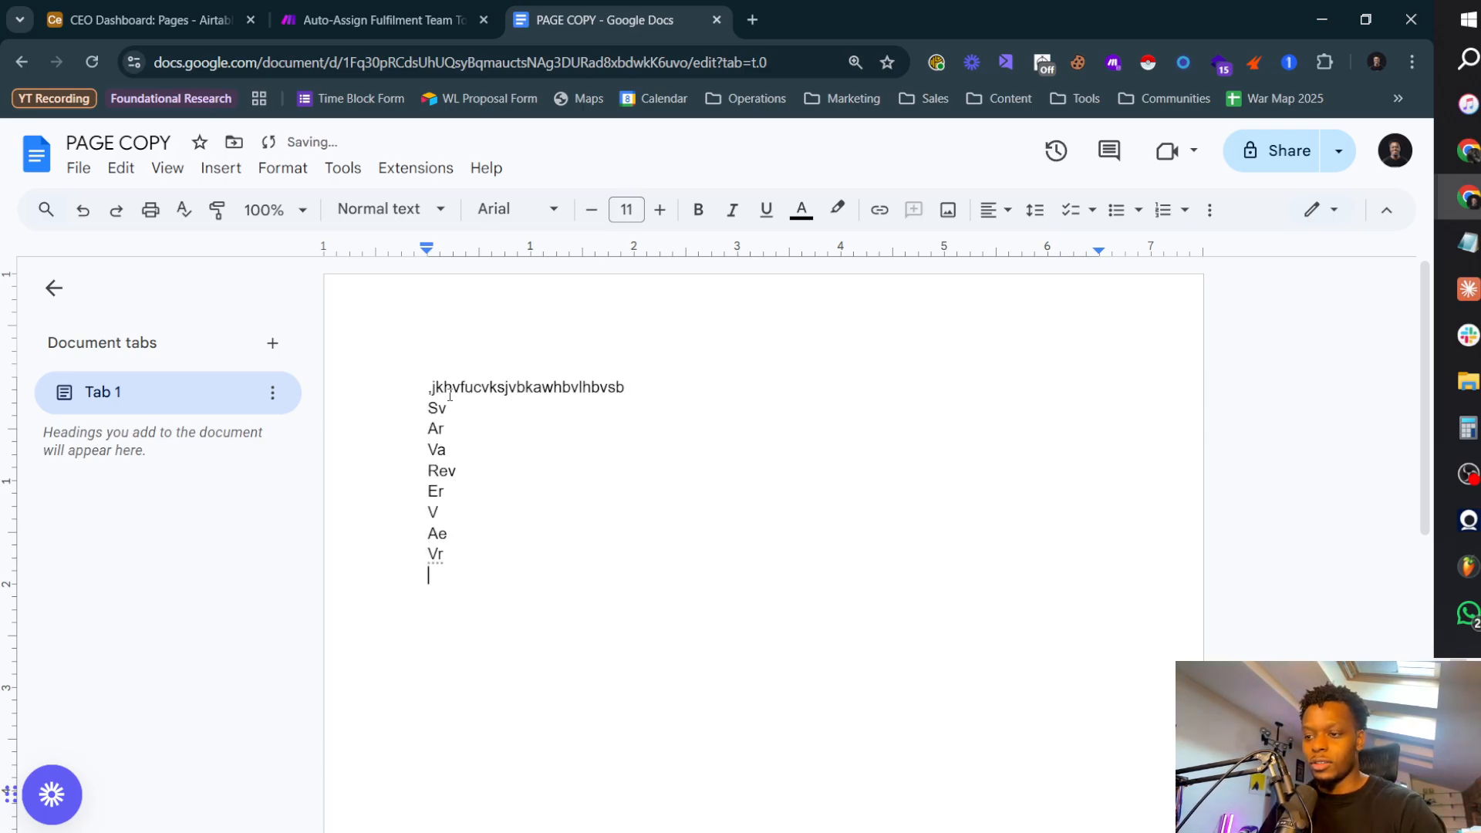
{"action": "key", "text": "BackSpace"}
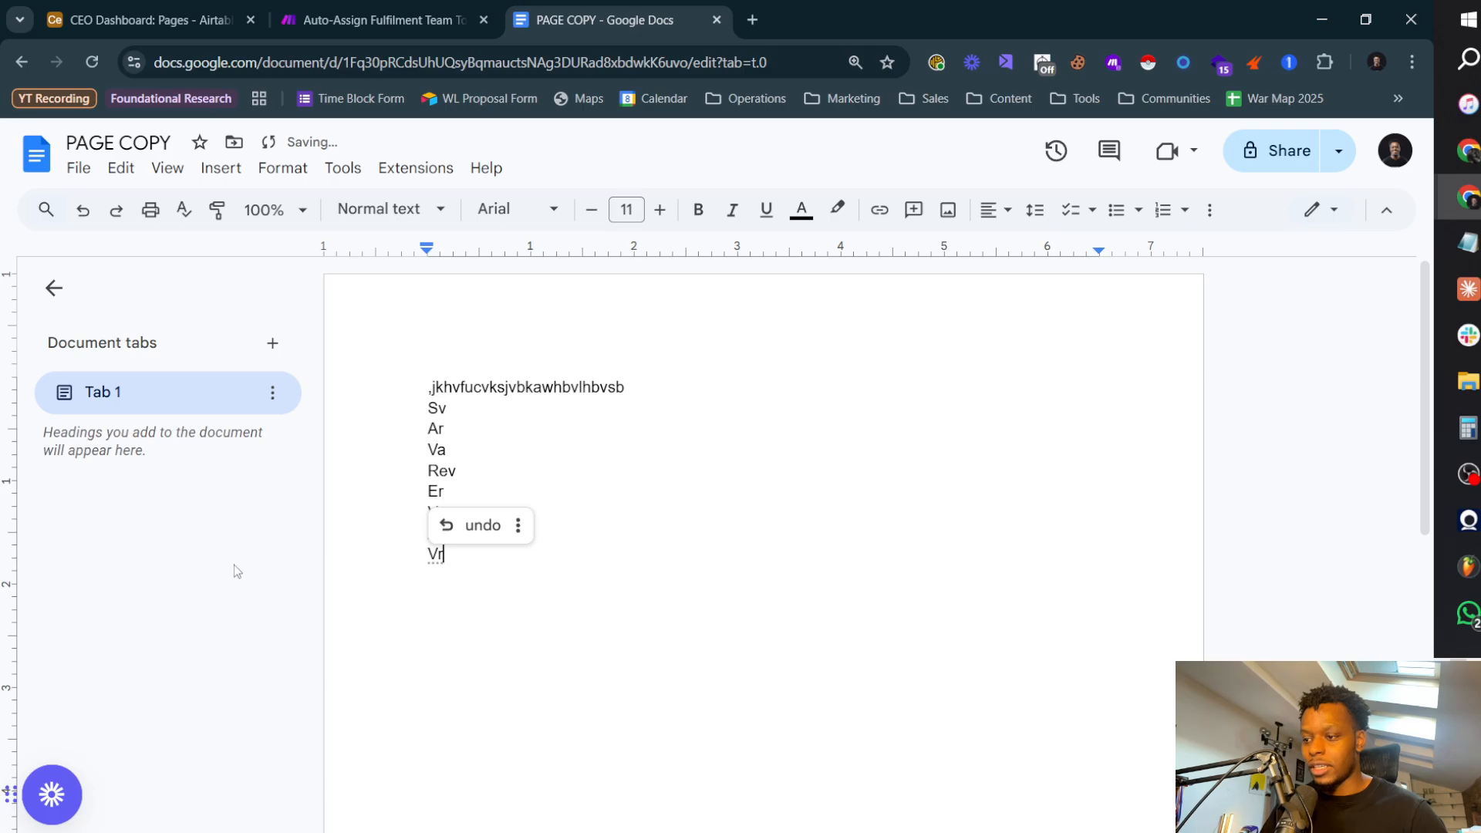
Step: Select the document's web address, return to Airtable and show New Page 2's Copy Link field without filling it in
{"action": "left_click", "coordinate": [454, 68]}
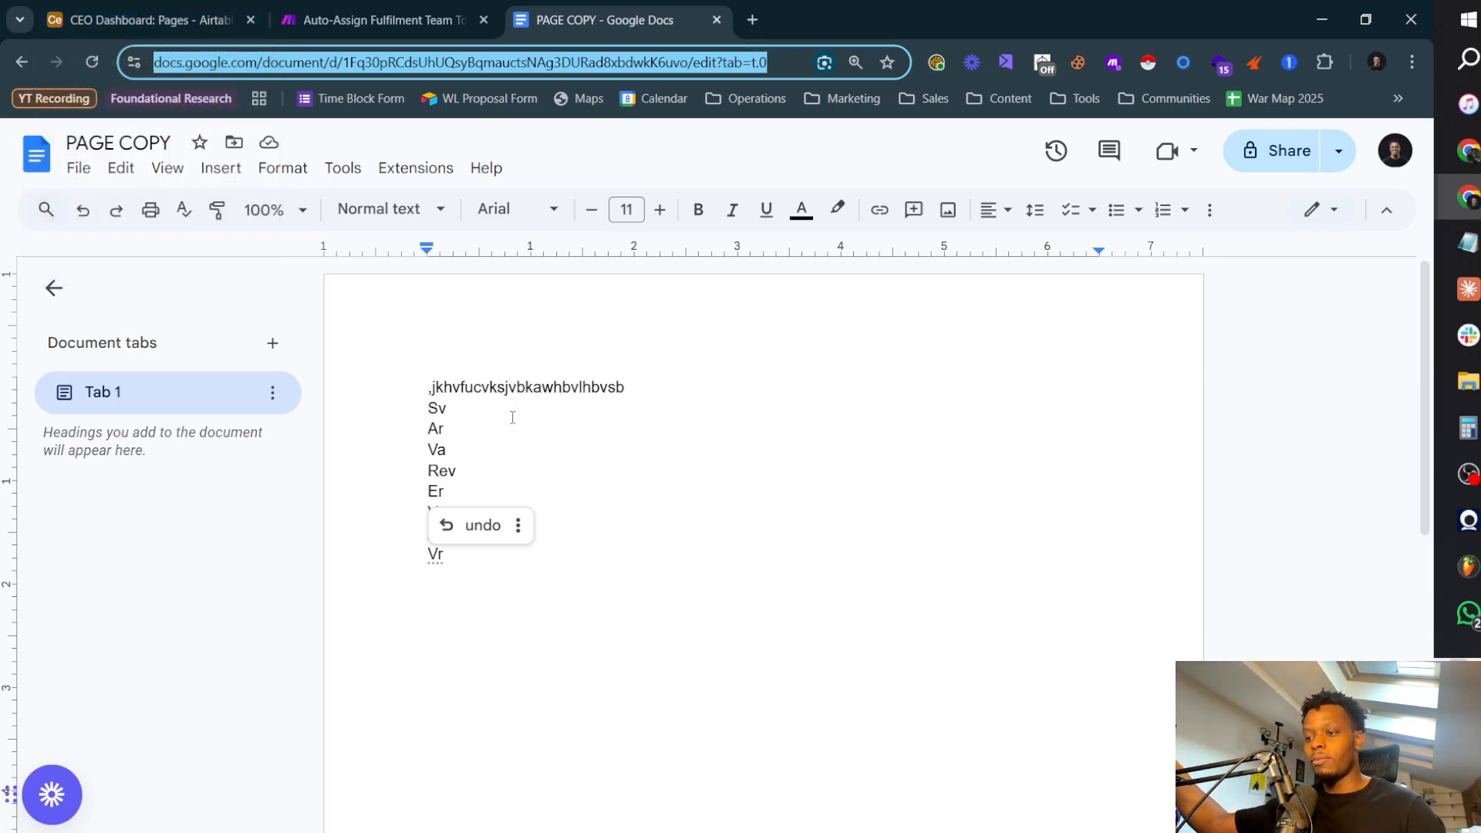
{"action": "left_click", "coordinate": [494, 438]}
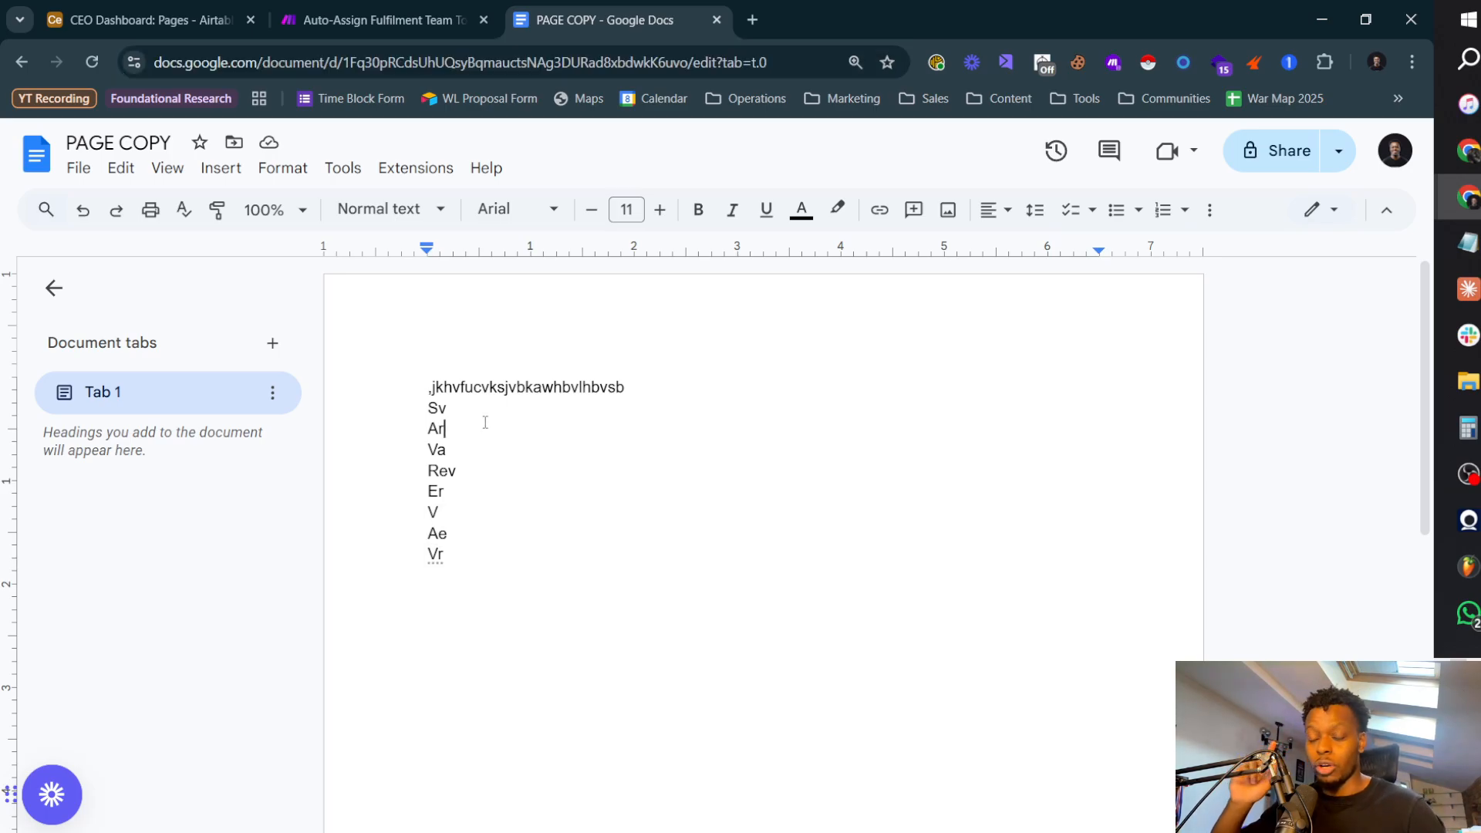
{"action": "left_click", "coordinate": [156, 26]}
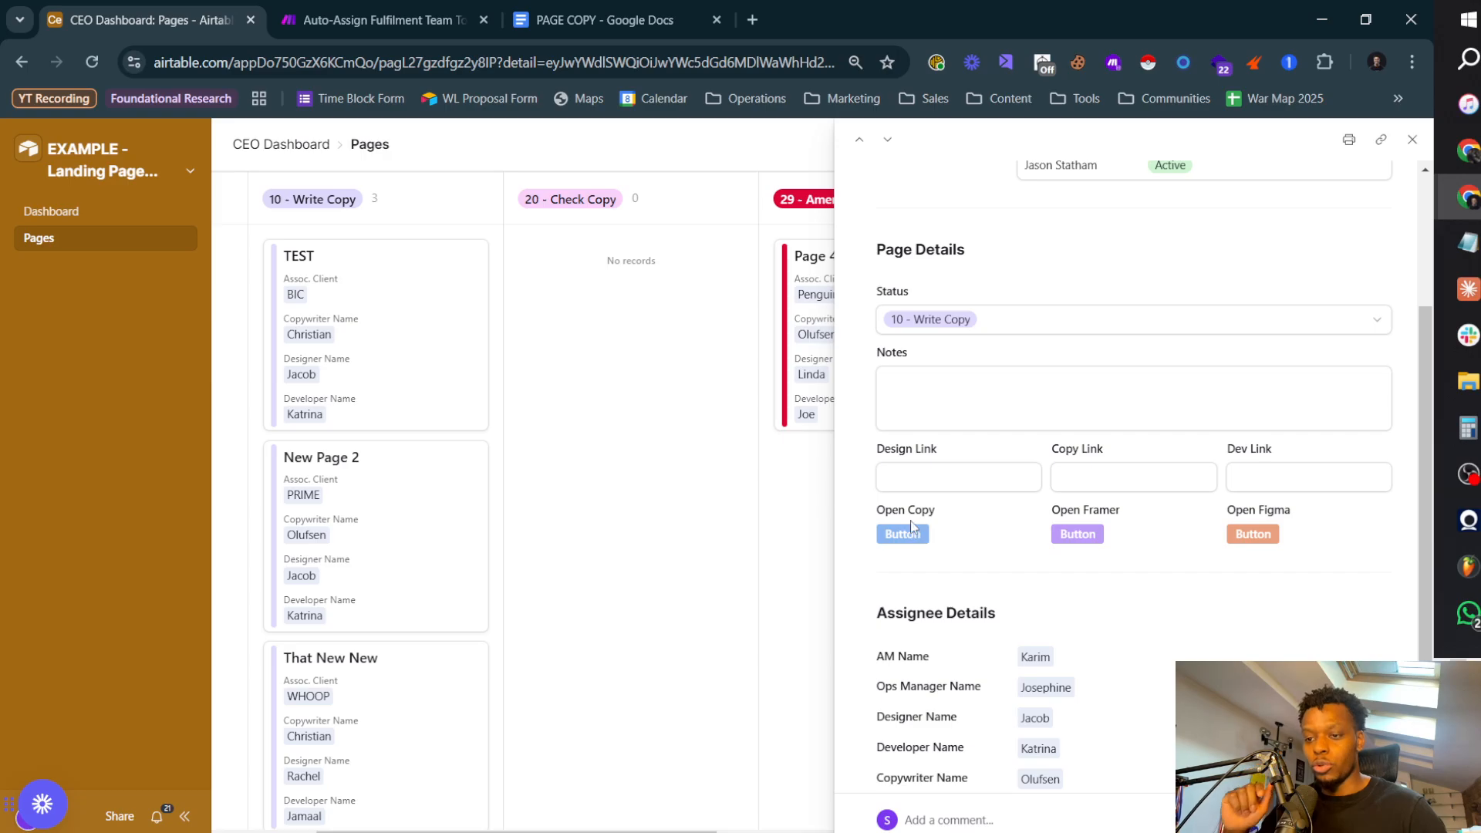
{"action": "left_click", "coordinate": [1137, 481]}
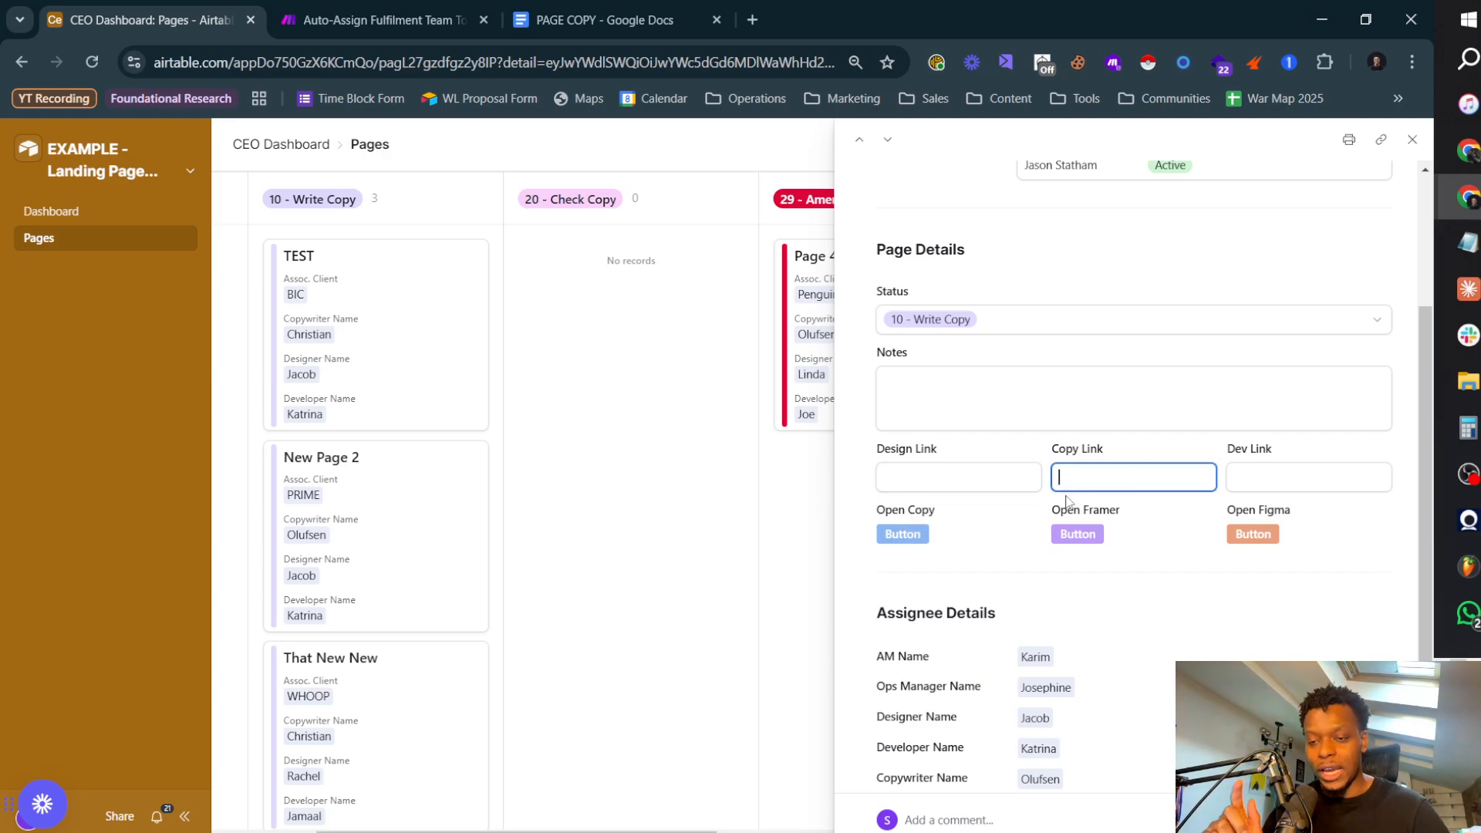
{"action": "left_click", "coordinate": [670, 478]}
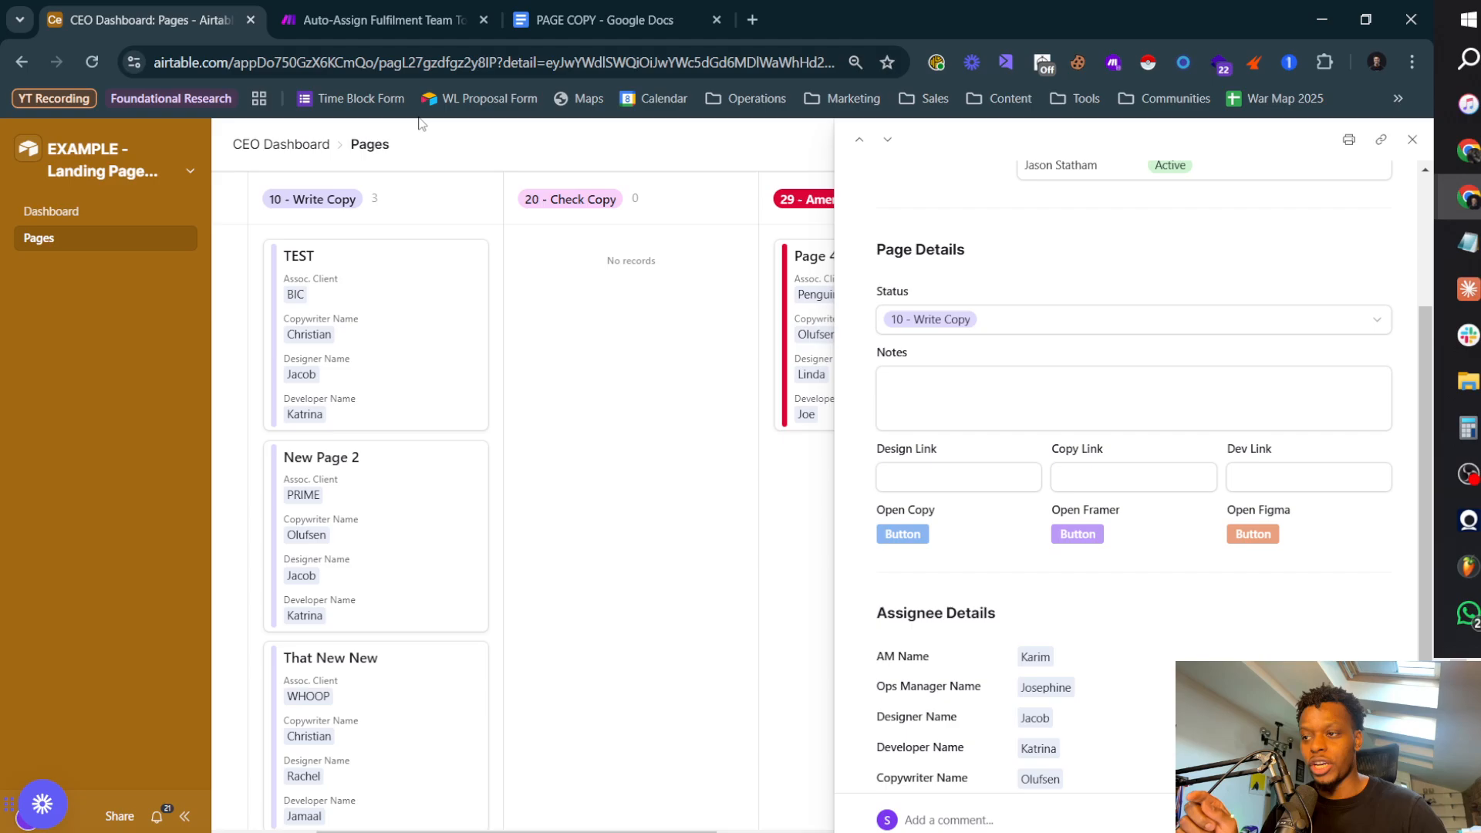
Step: Switch to Lucidchart and examine the Copy Finished Automation lane, from "Alert ops manager" back to the "Copy link updated" trigger
{"action": "key", "text": "alt+Tab"}
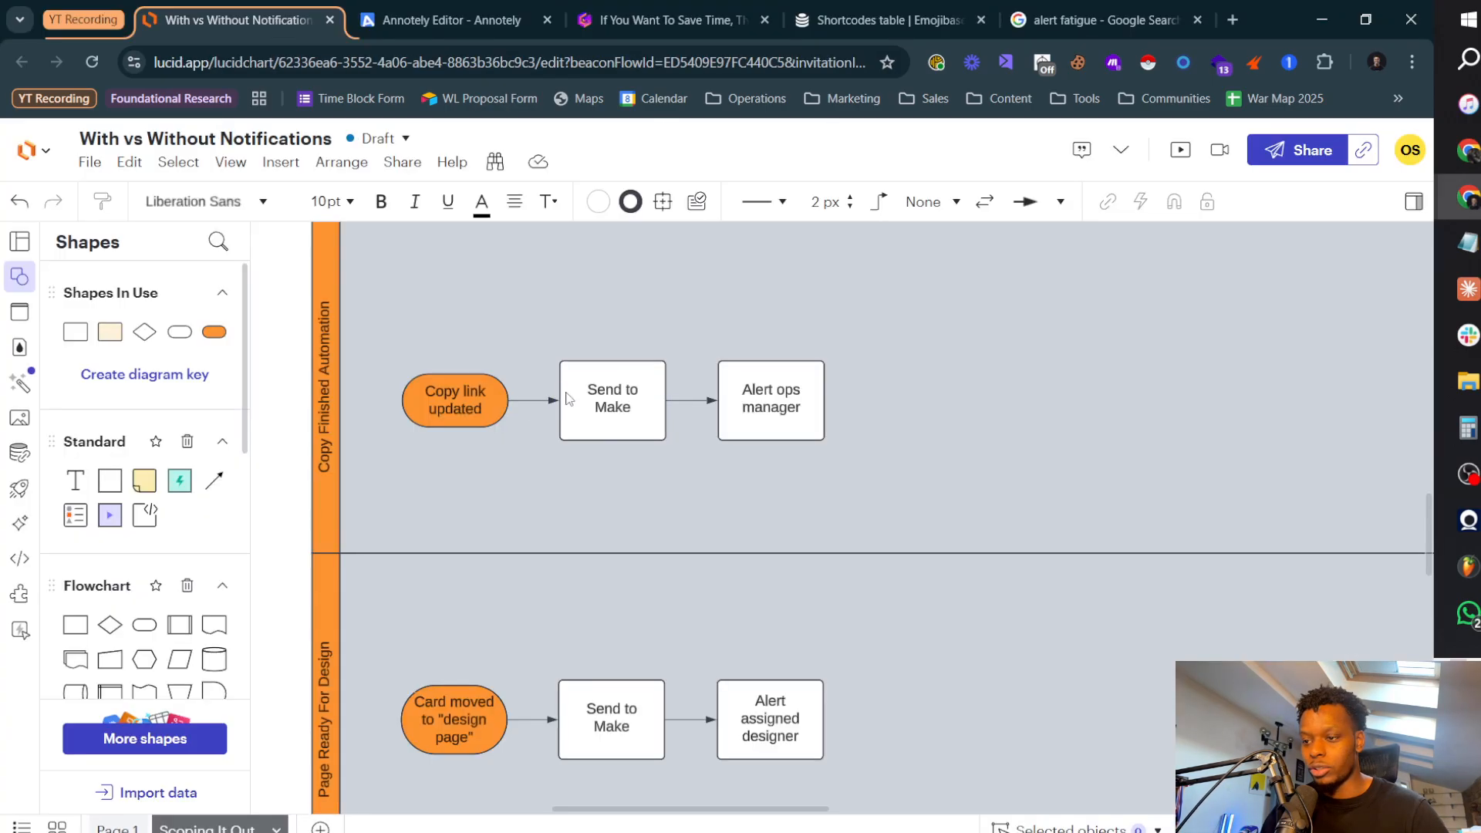
{"action": "double_click", "coordinate": [760, 389]}
{"action": "left_click", "coordinate": [918, 455]}
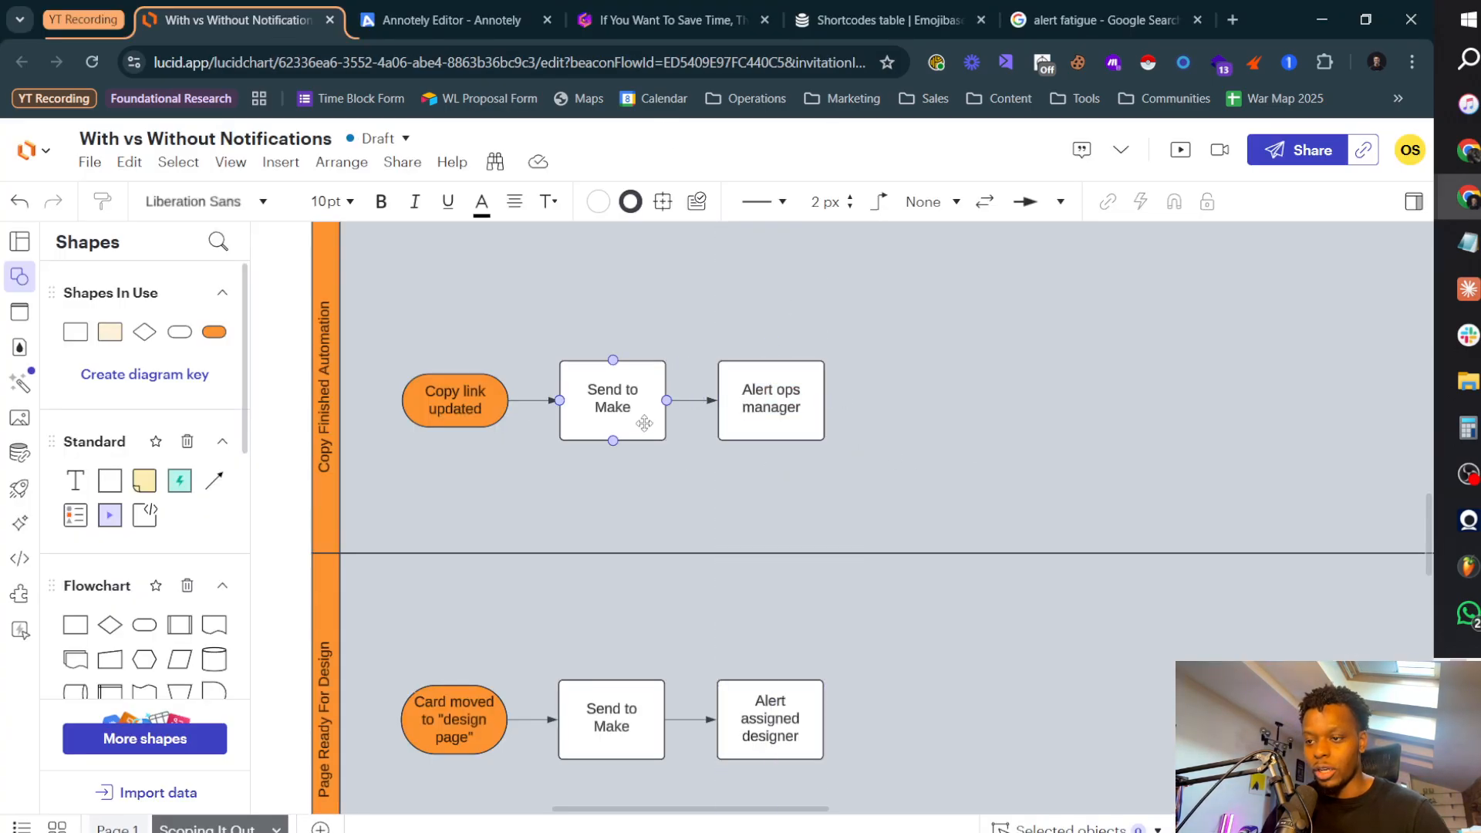
{"action": "left_click", "coordinate": [645, 423]}
{"action": "left_click", "coordinate": [462, 414]}
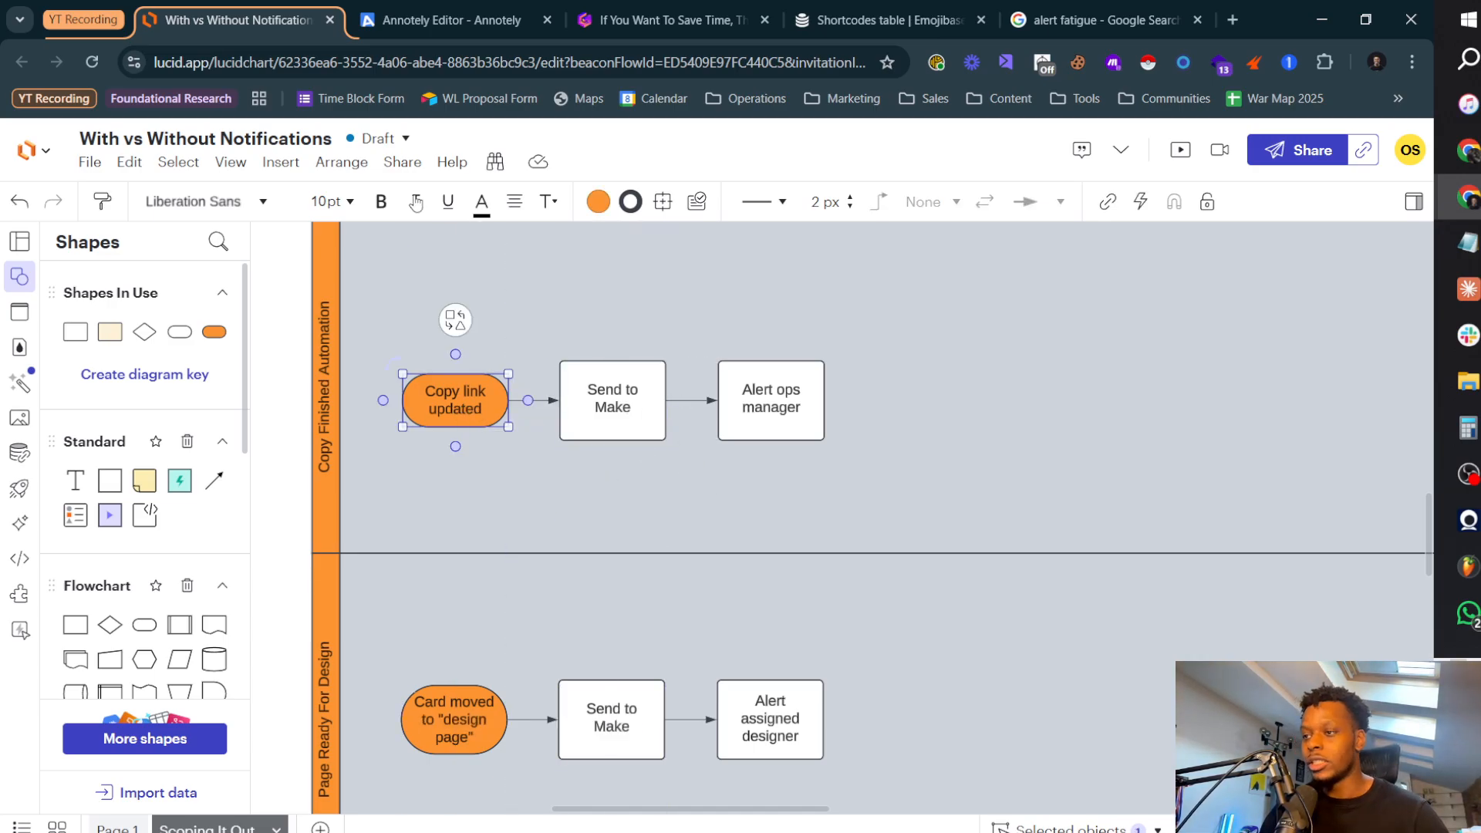
Step: Switch back to Airtable, close the New Page 2 record and open the base's automations
{"action": "key", "text": "alt+Tab"}
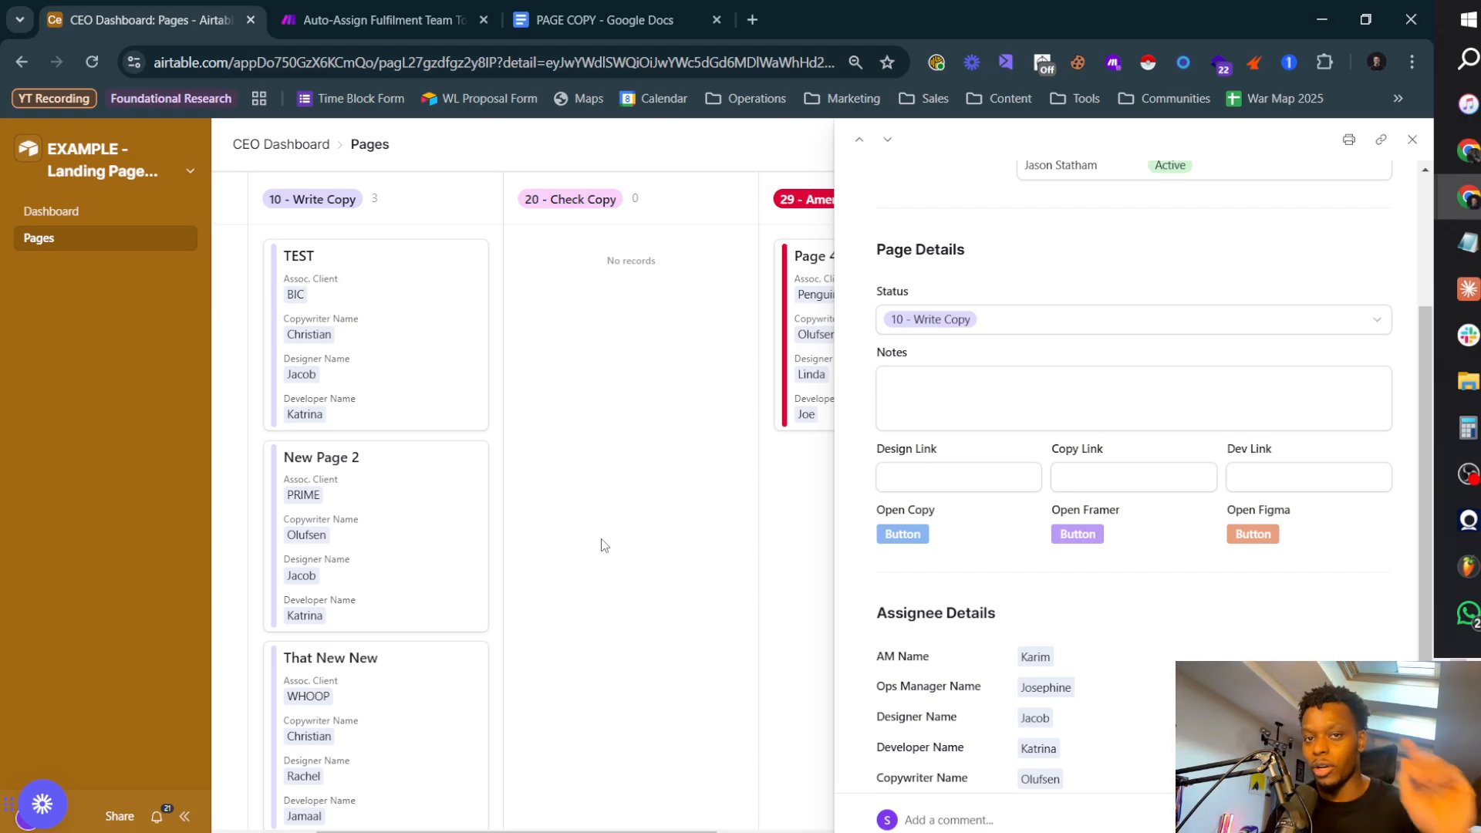
{"action": "key", "text": "Escape"}
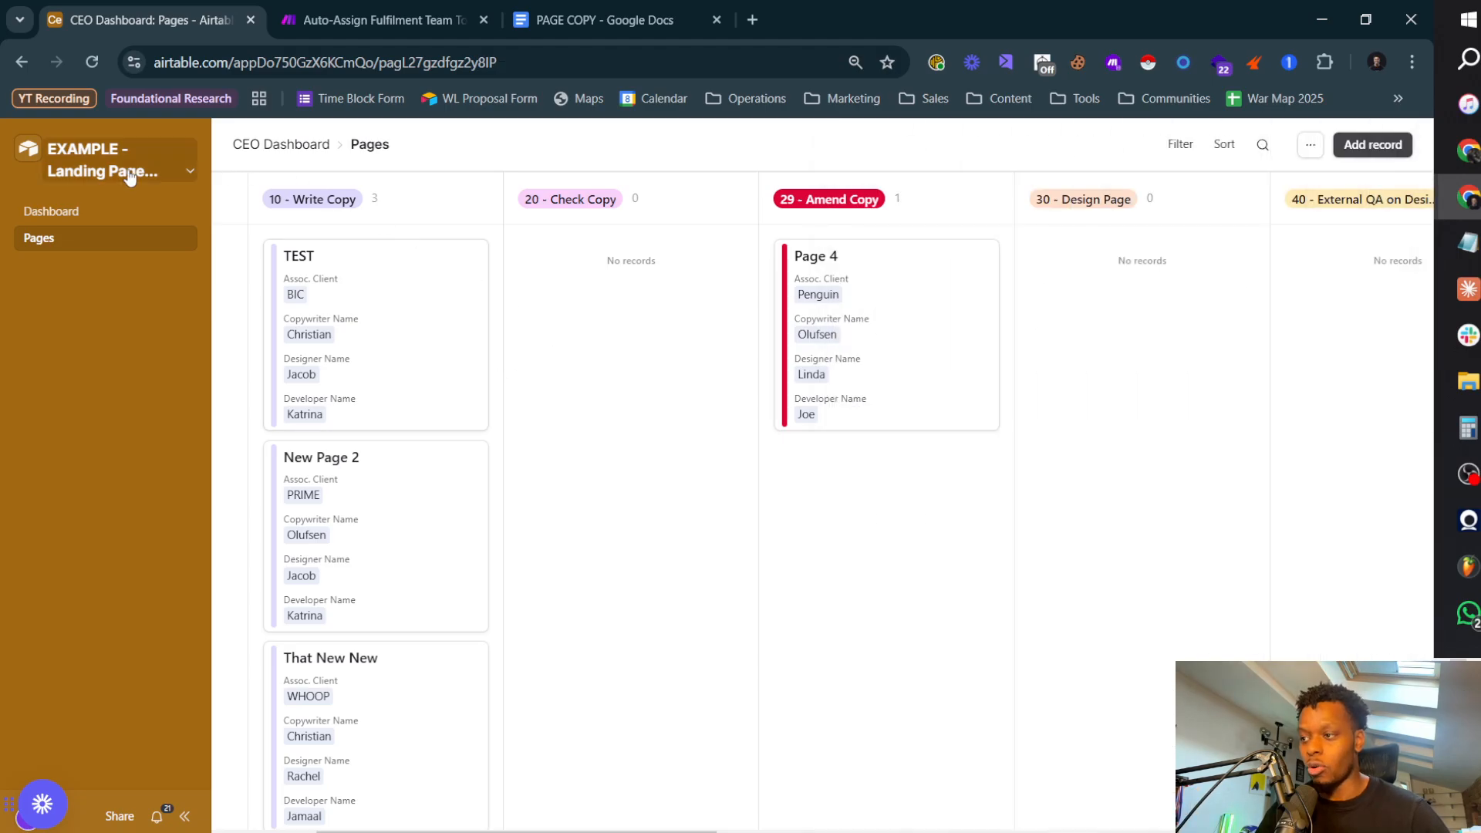
{"action": "left_click", "coordinate": [126, 171]}
{"action": "left_click", "coordinate": [152, 245]}
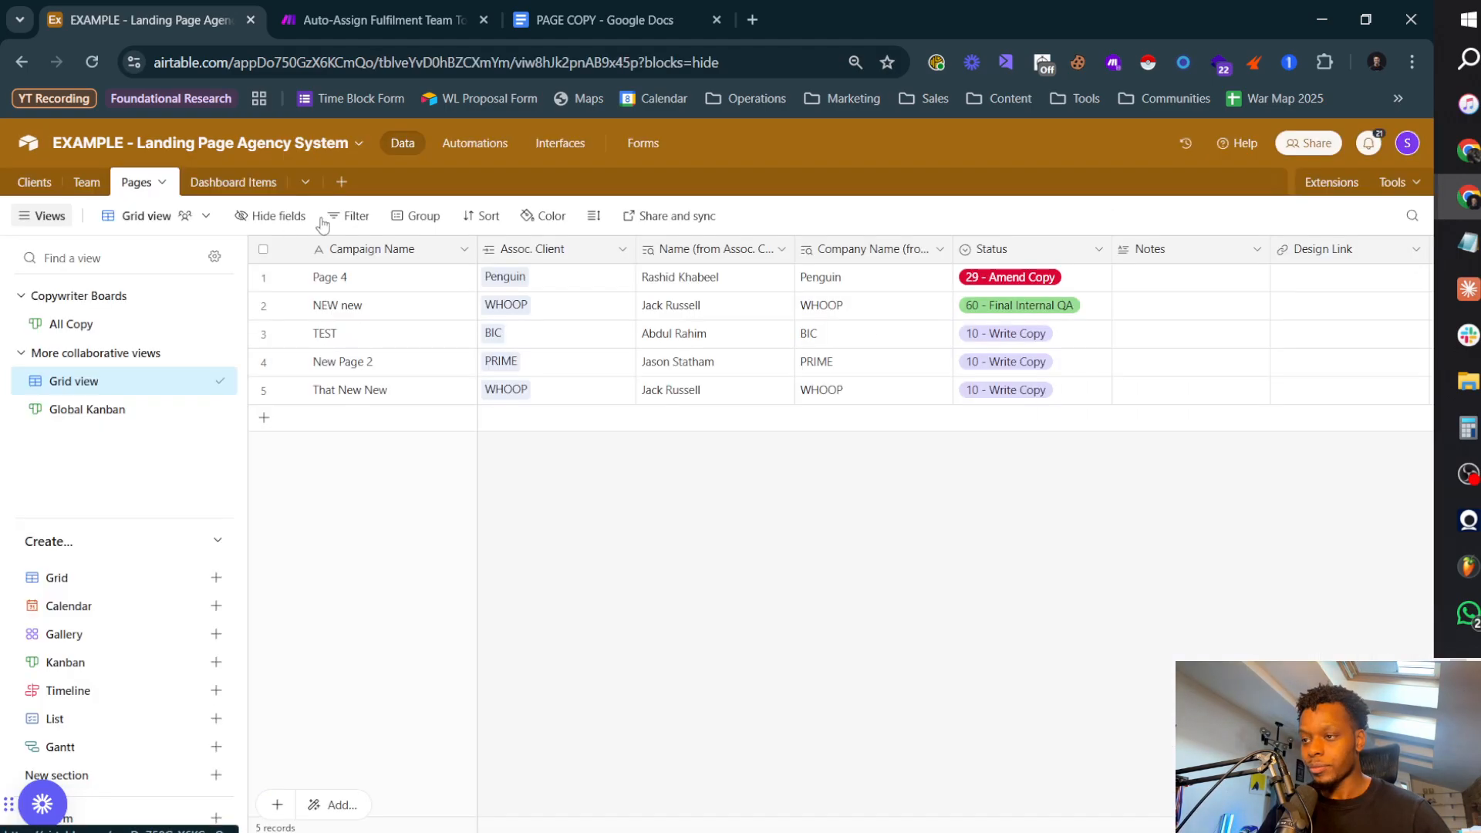
{"action": "left_click", "coordinate": [496, 143]}
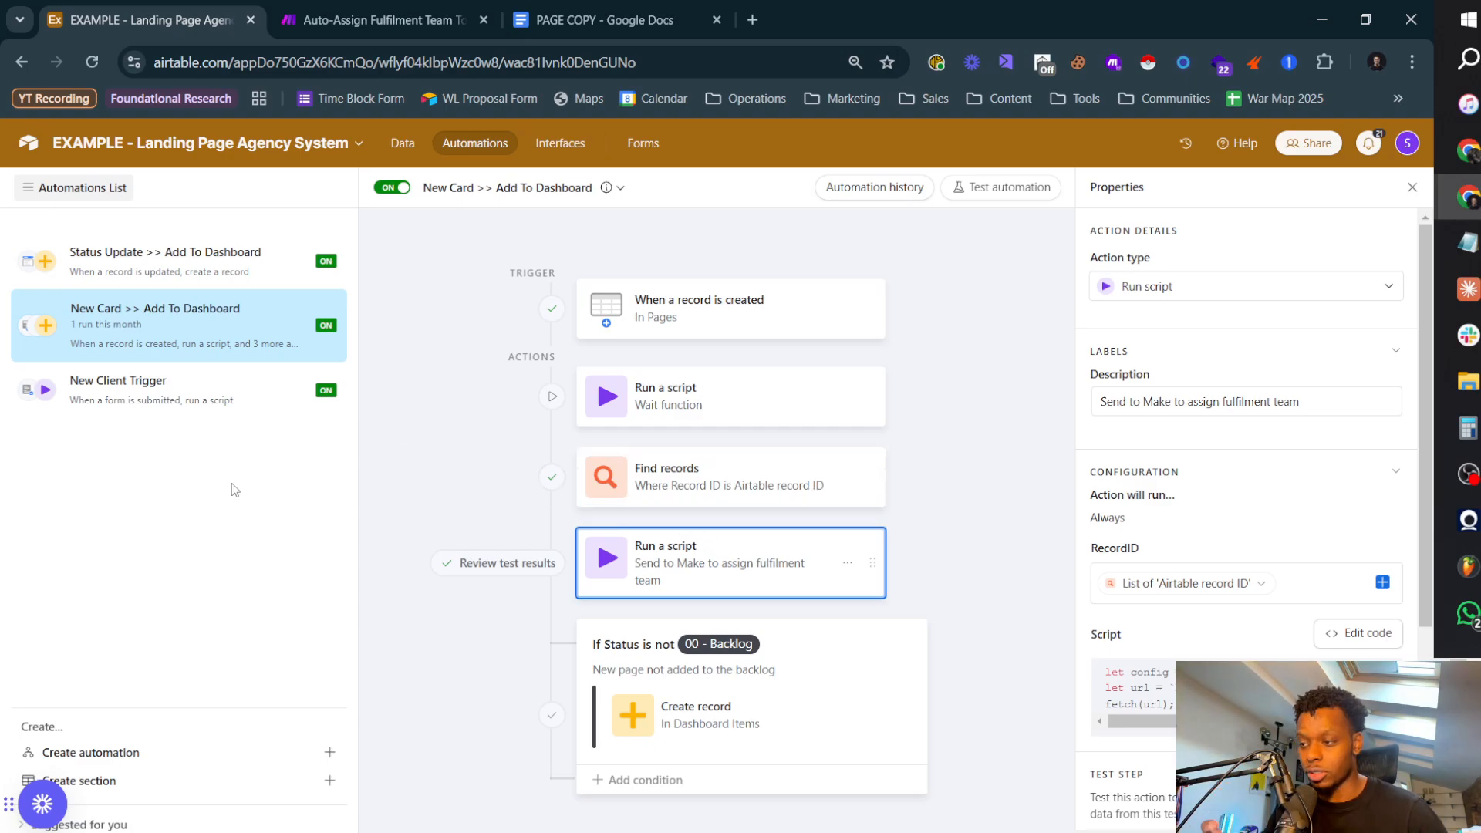
Step: Create a new automation named "Copy Complete >> Send To Ops Manager"
{"action": "left_click", "coordinate": [256, 763]}
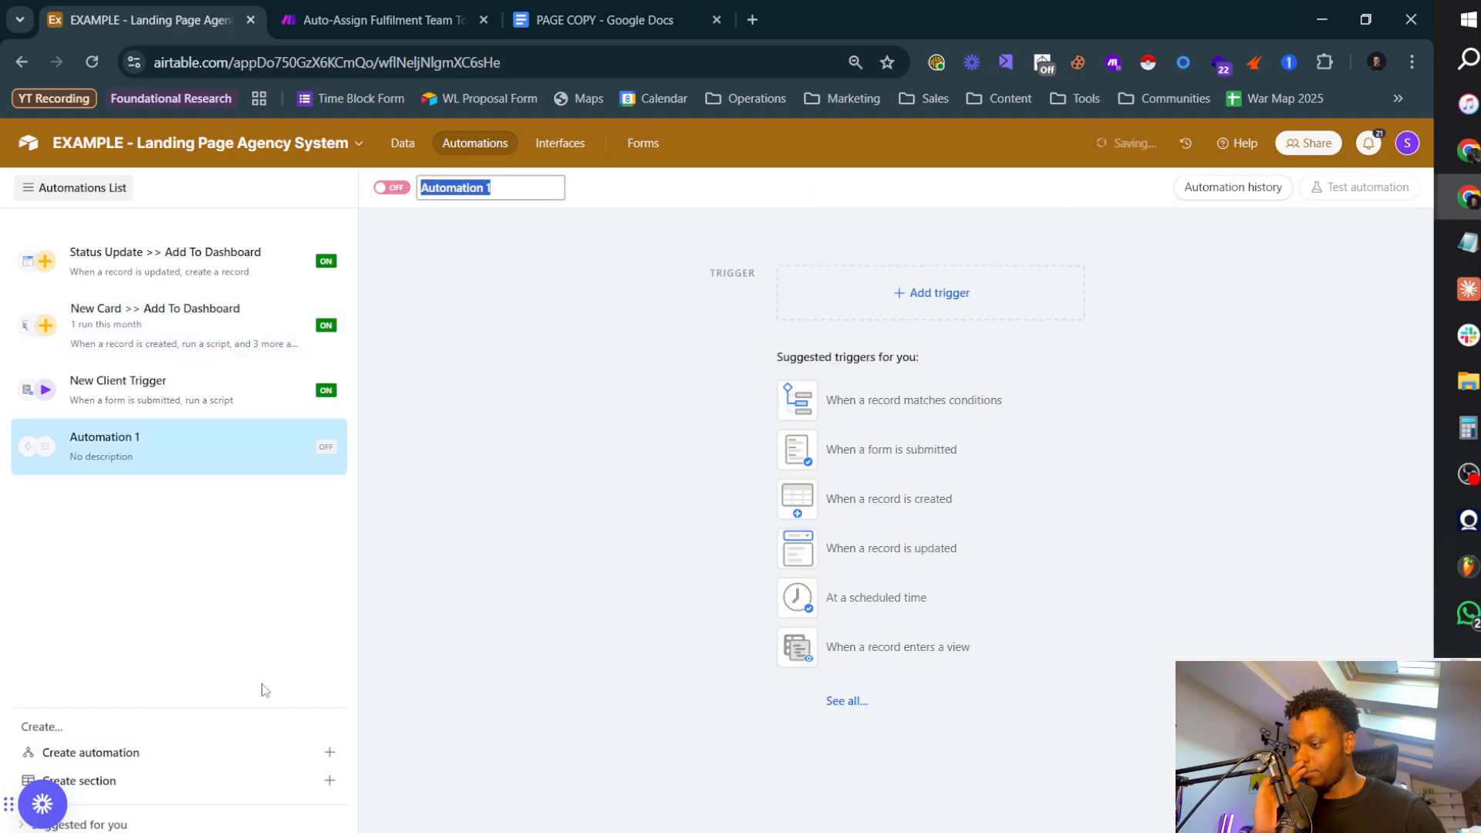
{"action": "key", "text": "BackSpace"}
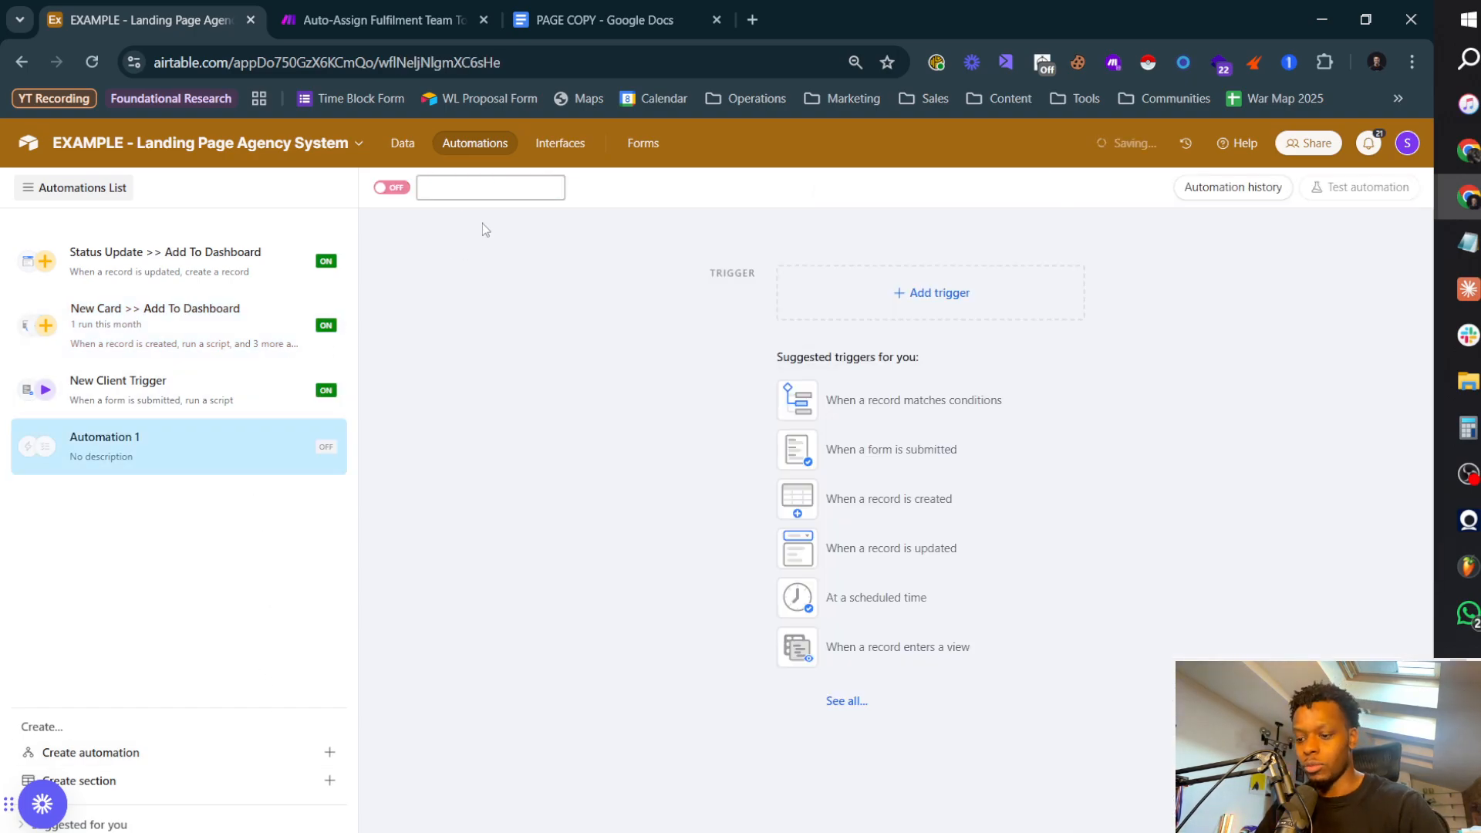
{"action": "type", "text": "Co"}
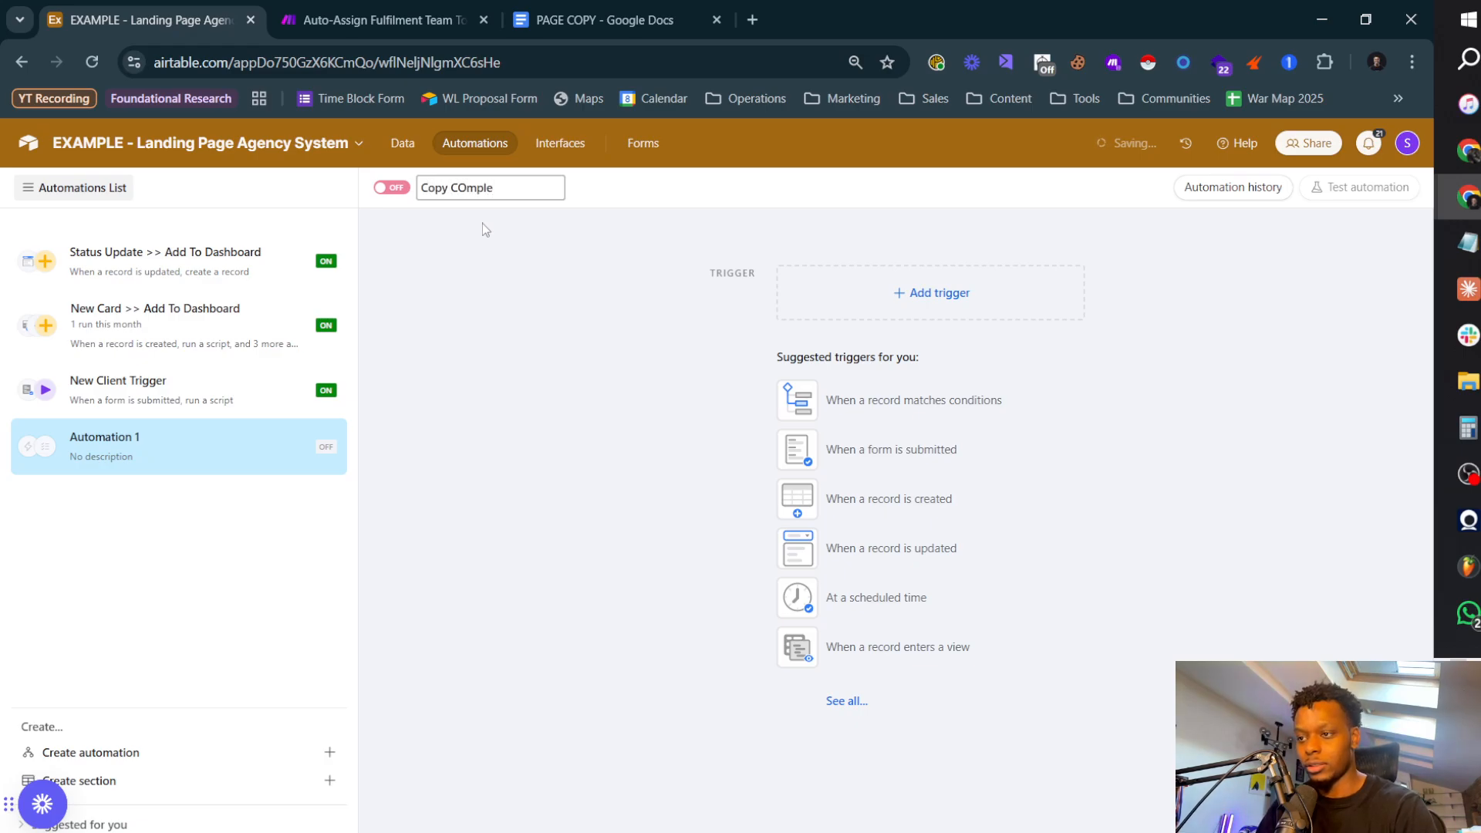
{"action": "type", "text": "py Complete >> S"}
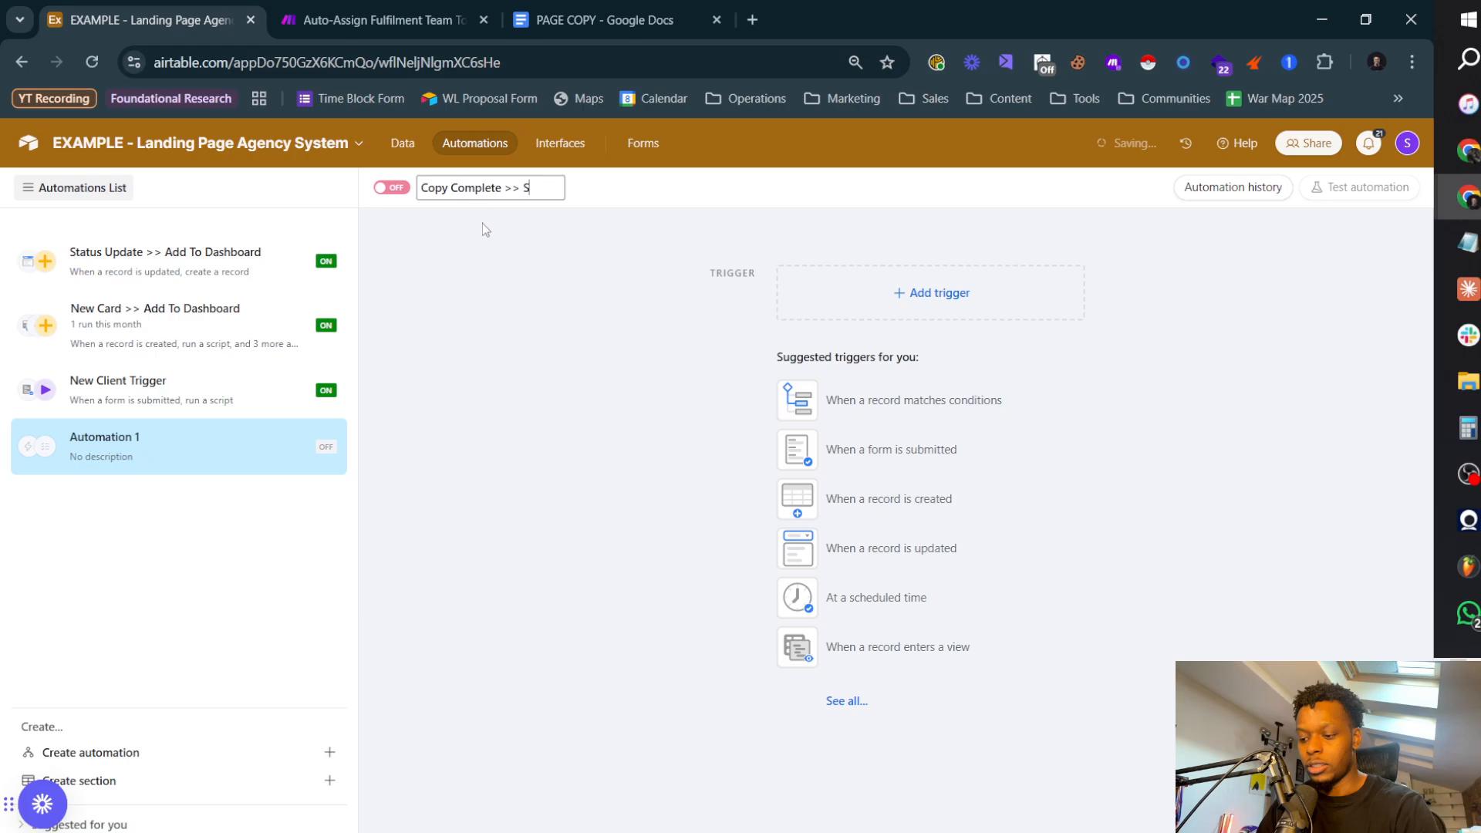
{"action": "type", "text": "end To Ops Manager"}
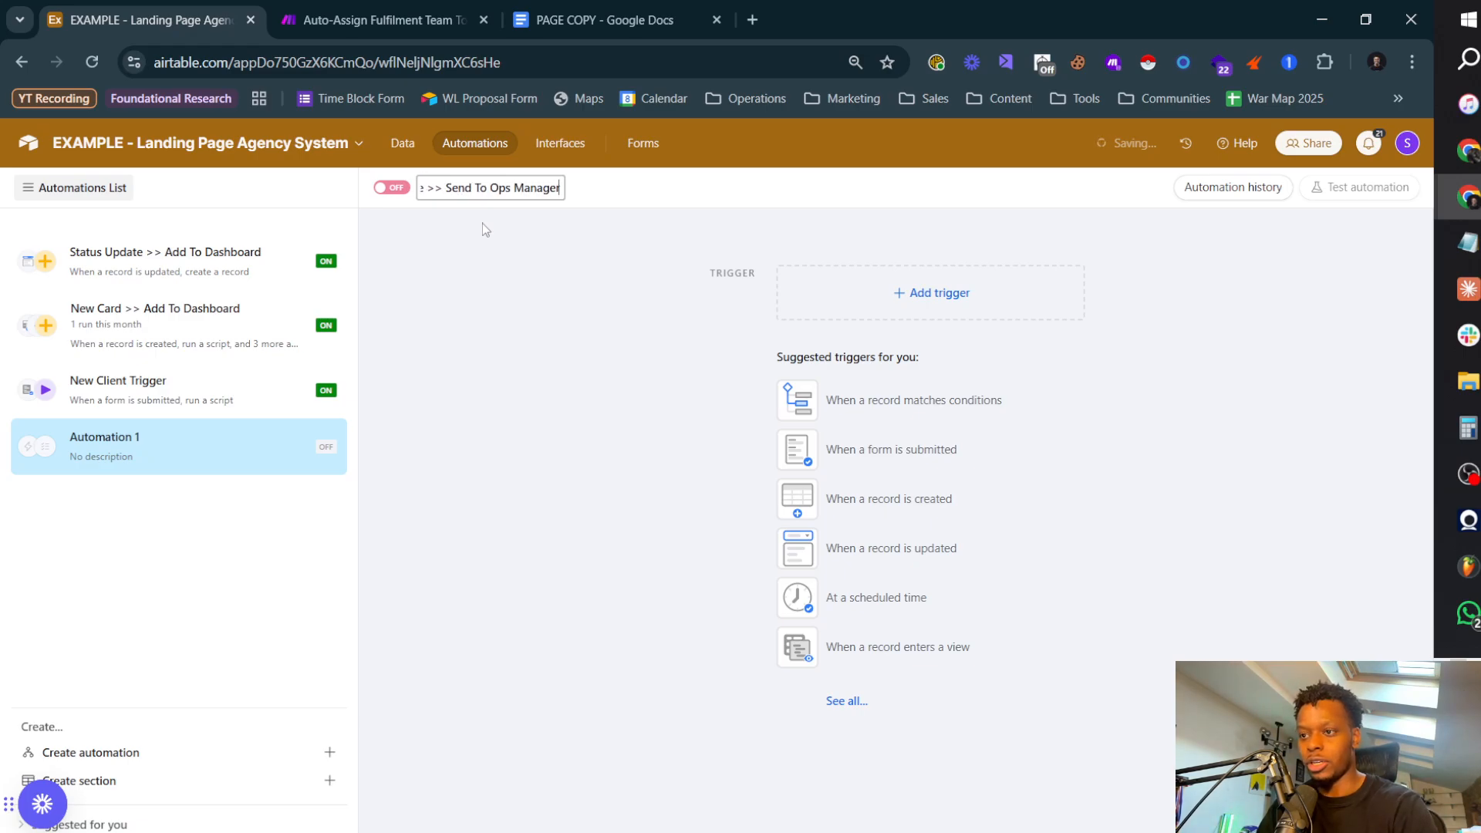
{"action": "key", "text": "Return"}
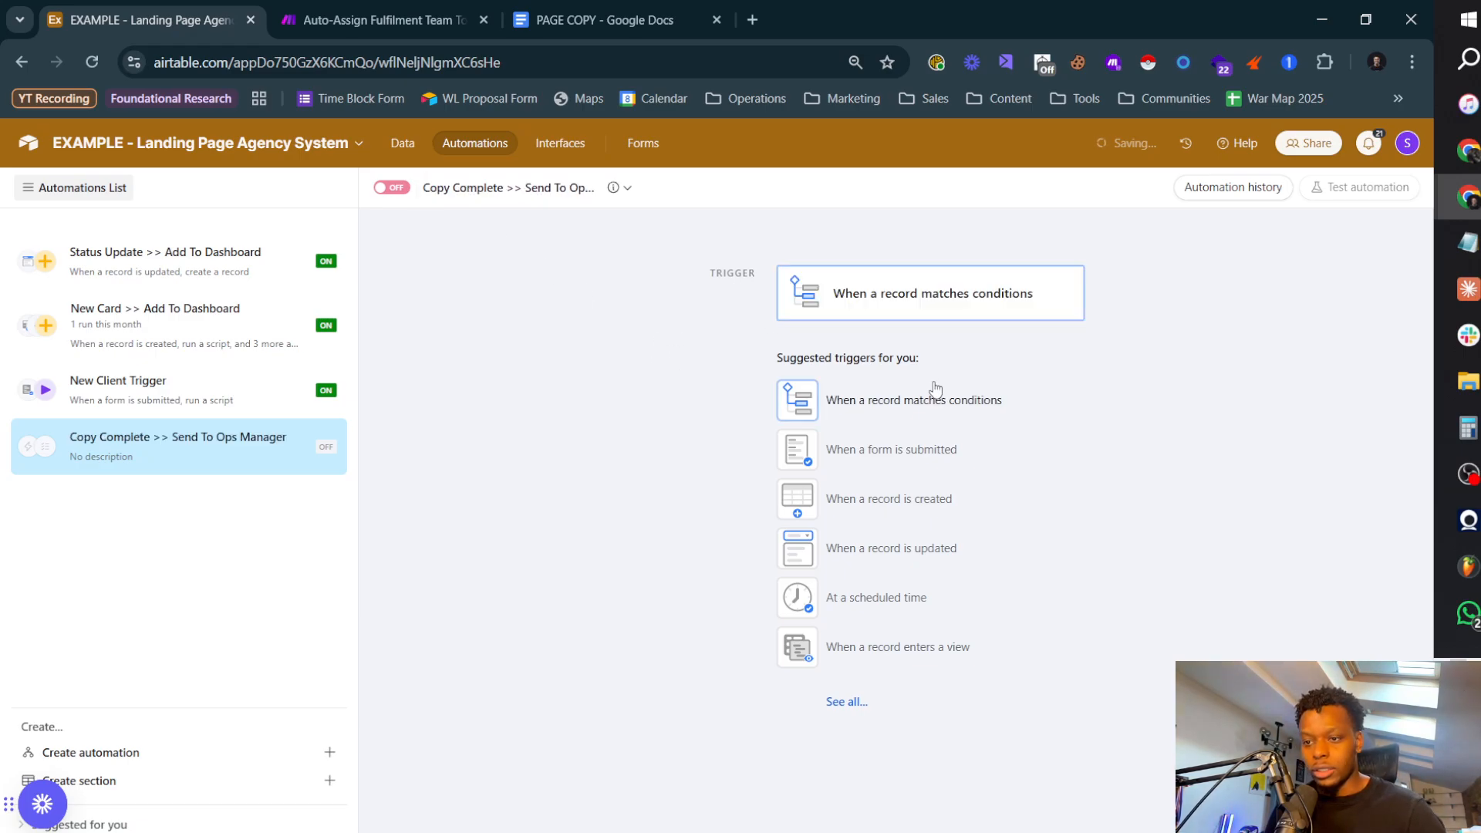
Step: Set the trigger to fire when a record is updated in the Pages table, watching only the Copy Link field
{"action": "left_click", "coordinate": [914, 453]}
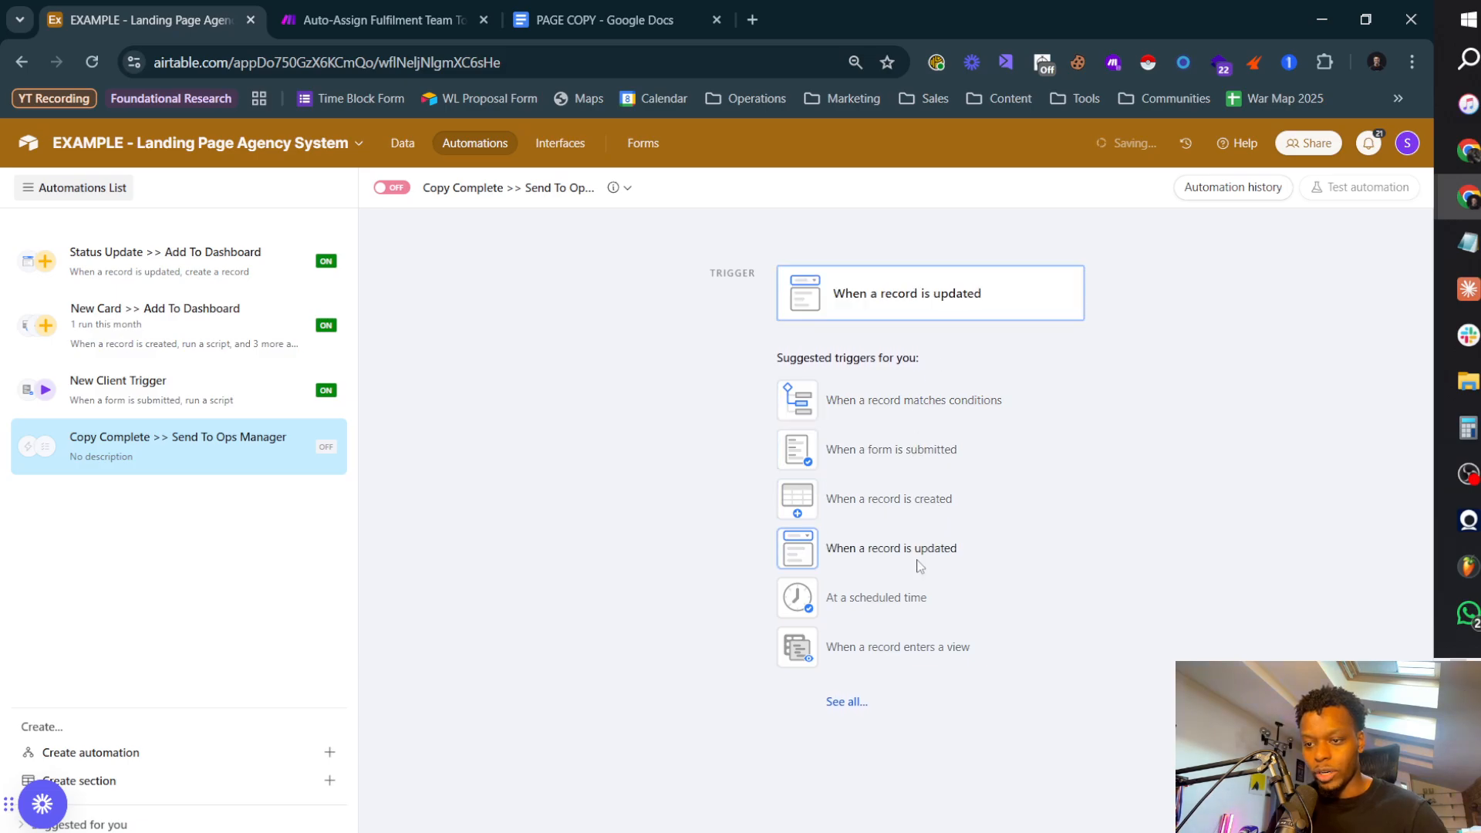
{"action": "left_click", "coordinate": [923, 548]}
{"action": "left_click", "coordinate": [1187, 434]}
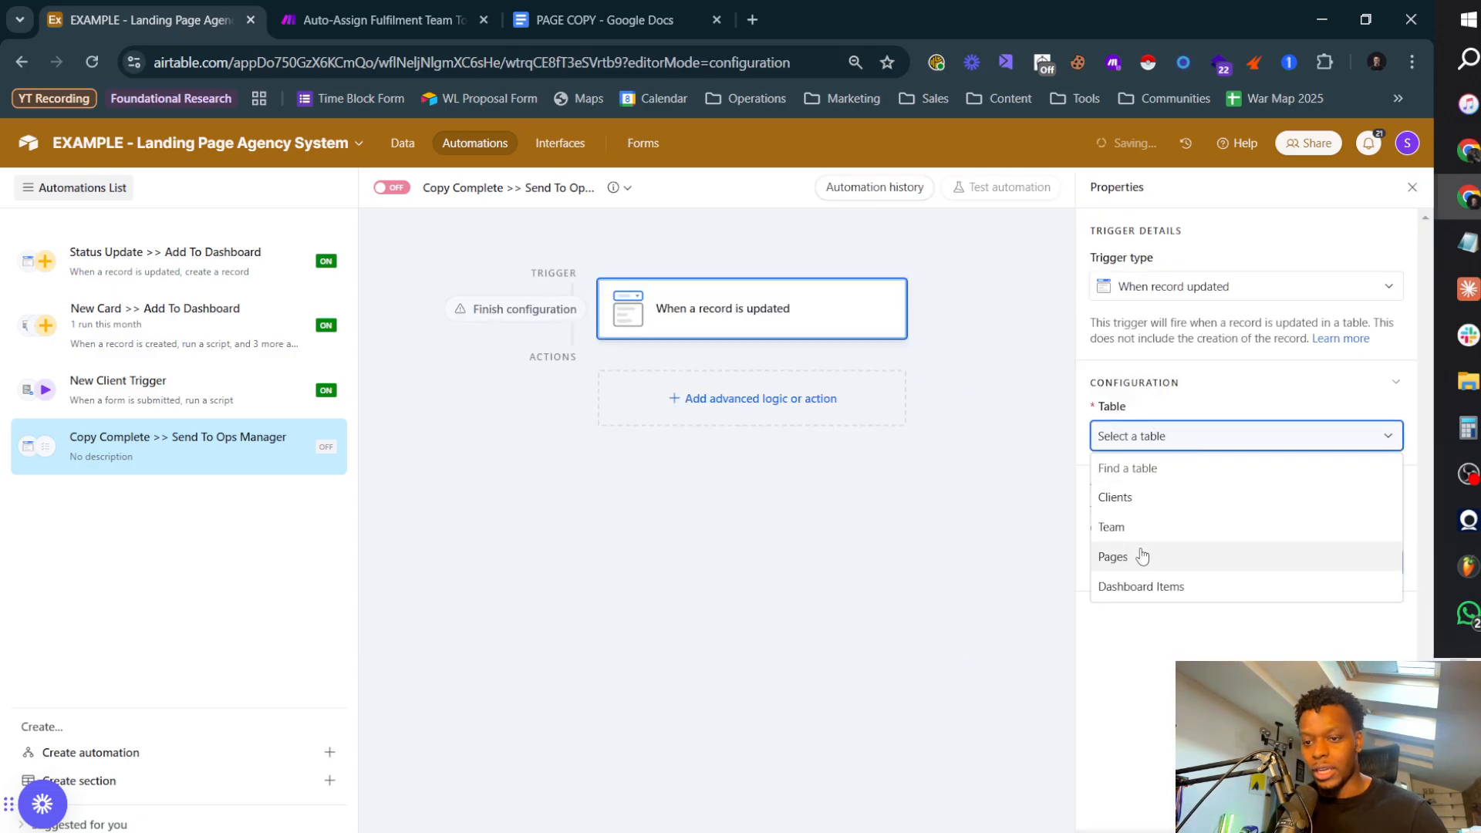
{"action": "left_click", "coordinate": [1131, 556]}
{"action": "left_click", "coordinate": [1131, 631]}
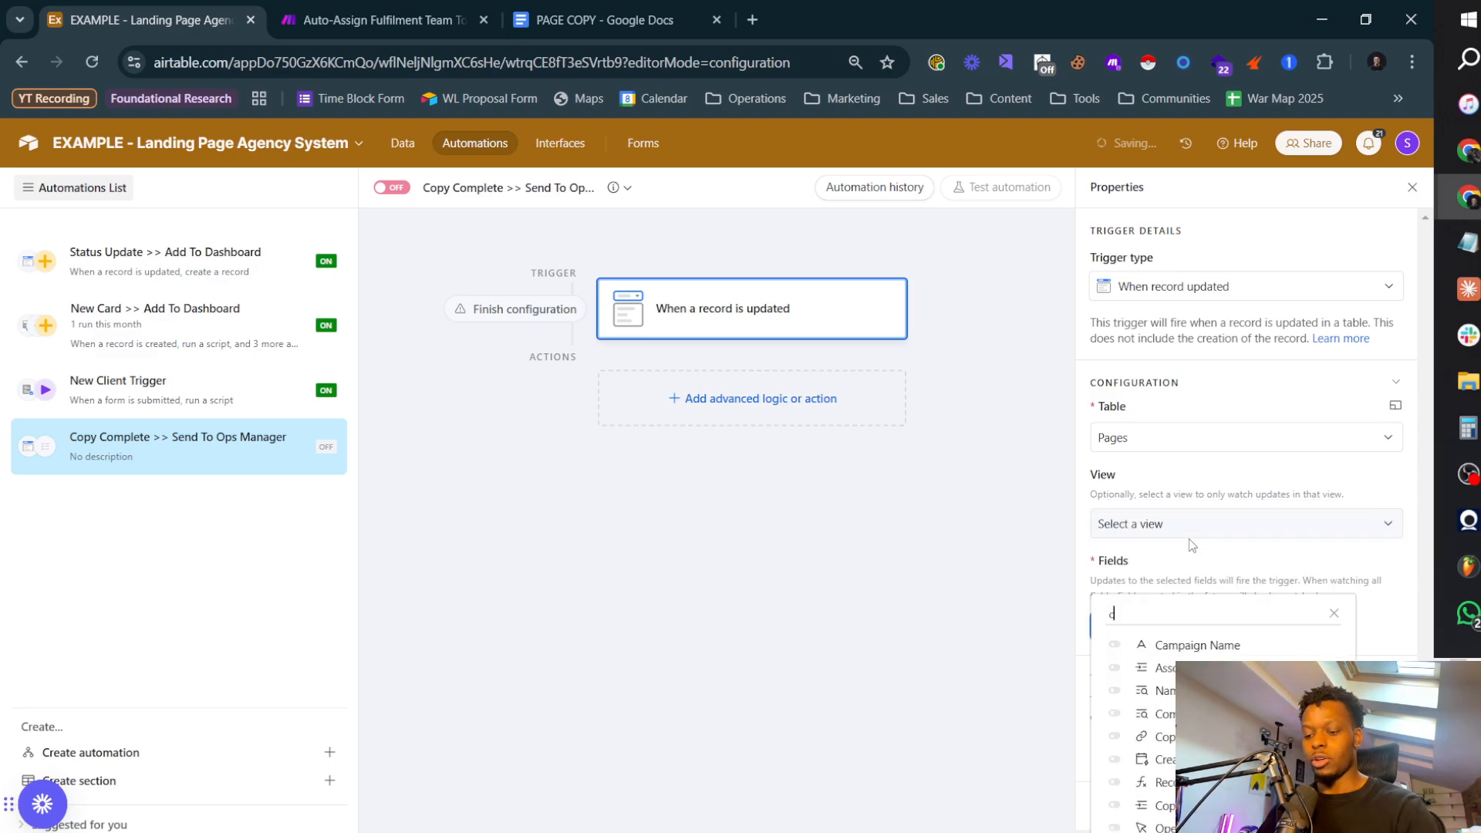
{"action": "type", "text": "copy"}
{"action": "left_click", "coordinate": [1179, 645]}
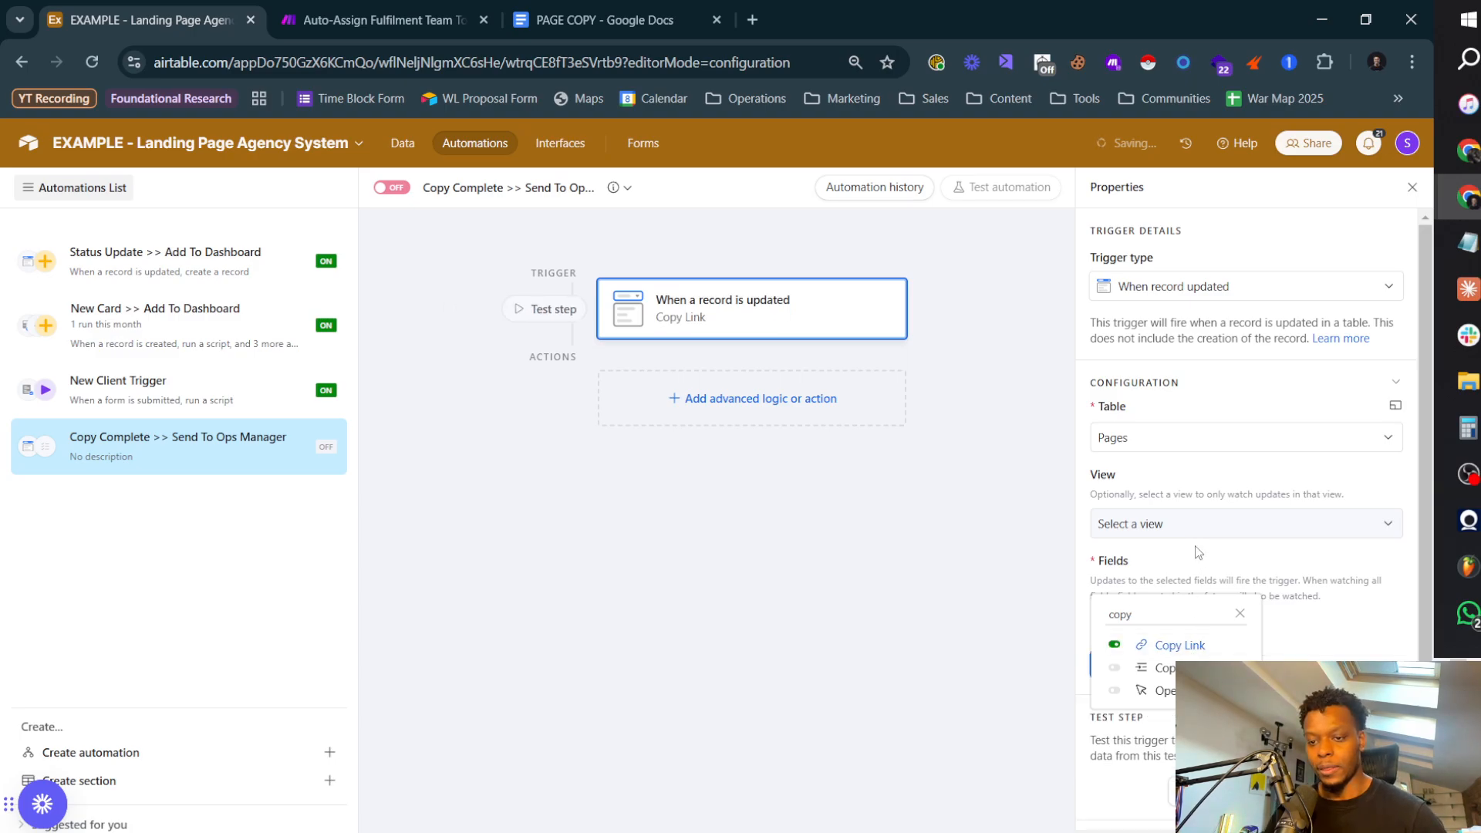
{"action": "left_click", "coordinate": [1306, 603]}
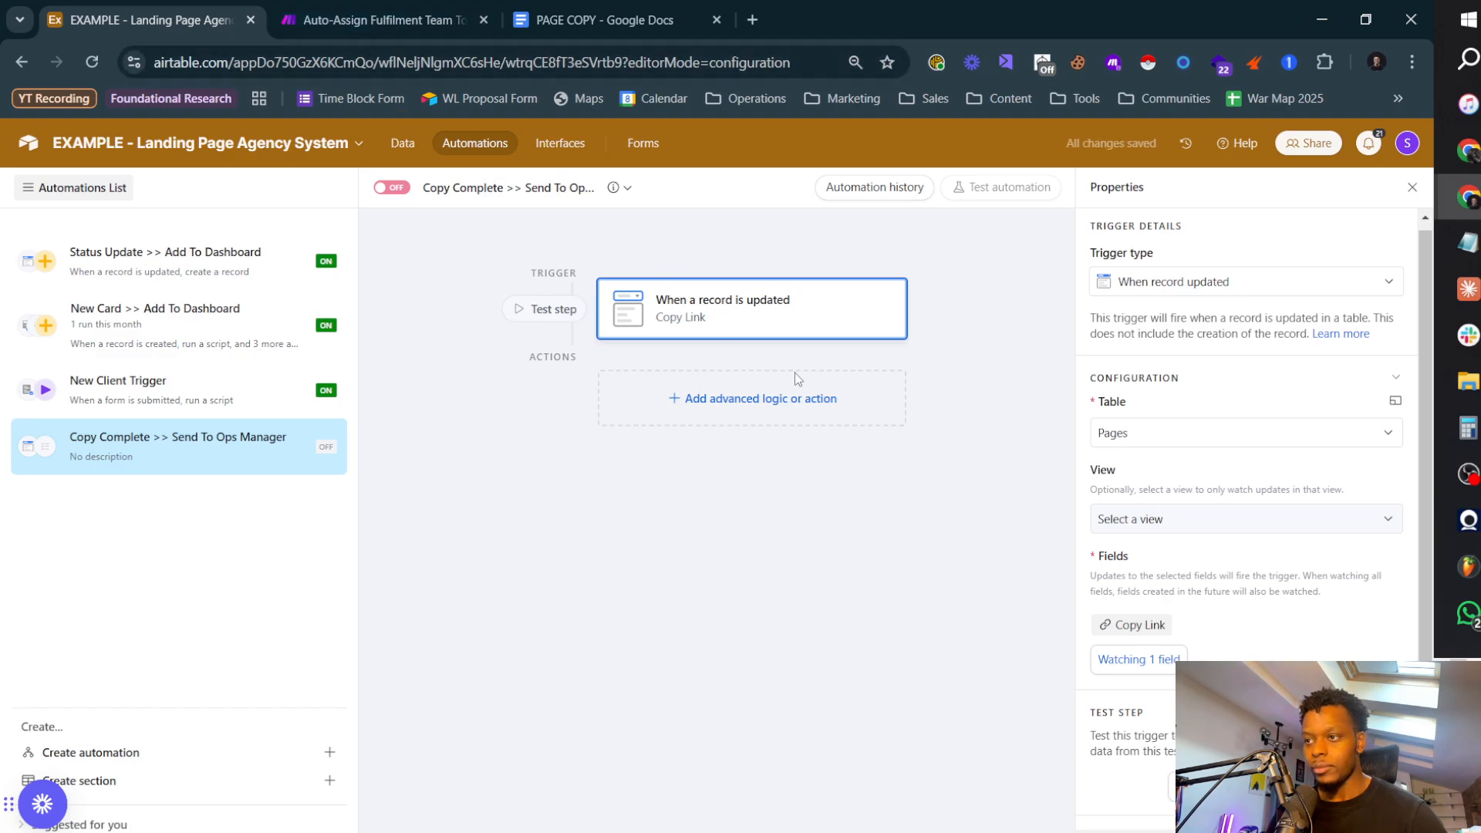
Step: Add a Run script action after the trigger, keeping the default code, and close the script editor
{"action": "left_click", "coordinate": [743, 410]}
{"action": "scroll", "coordinate": [696, 571], "scroll_direction": "down", "scroll_amount": 5}
{"action": "mouse_move", "coordinate": [701, 606]}
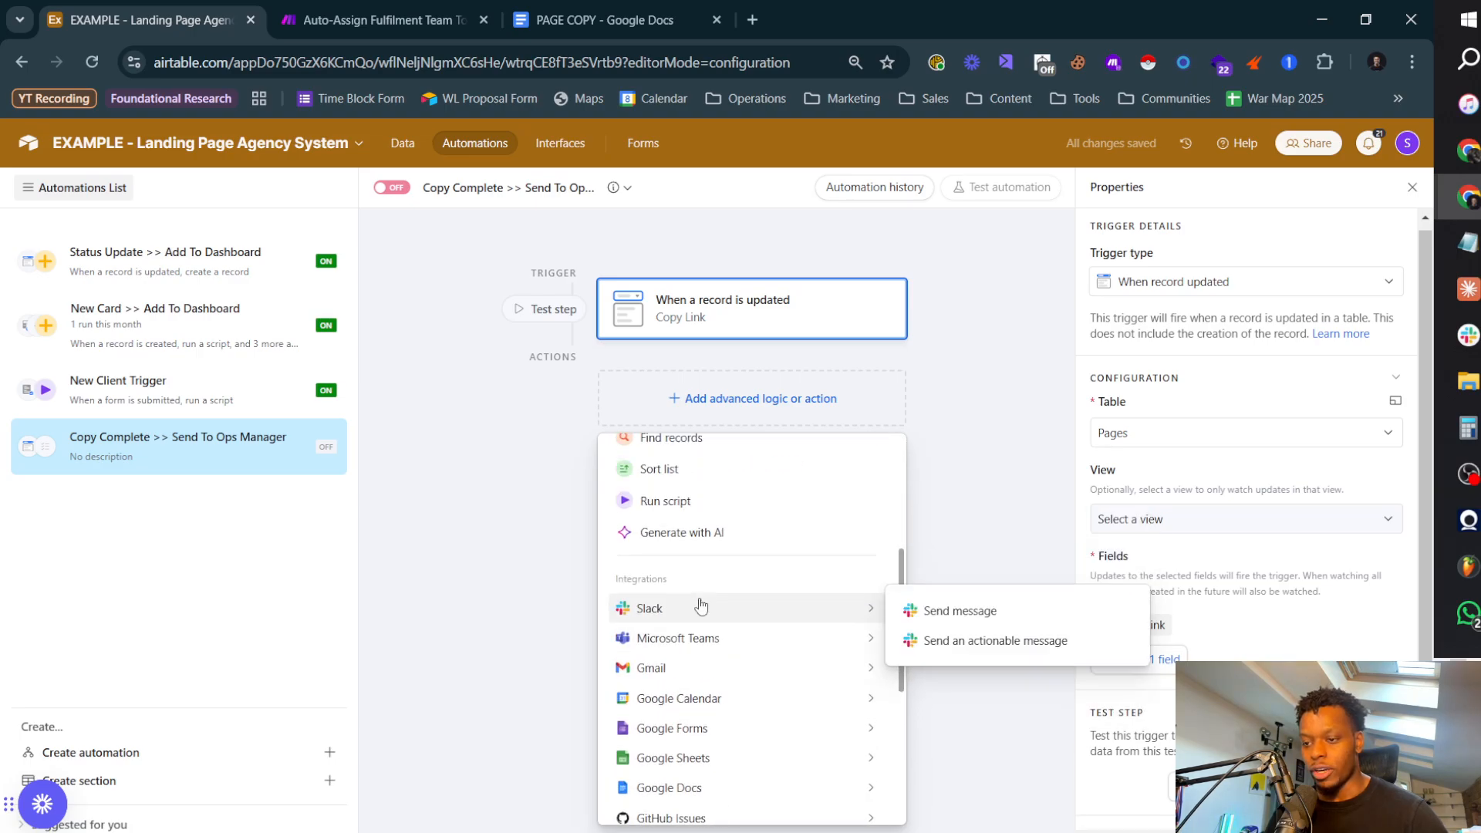
{"action": "scroll", "coordinate": [690, 606], "scroll_direction": "up", "scroll_amount": 1}
{"action": "left_click", "coordinate": [684, 603]}
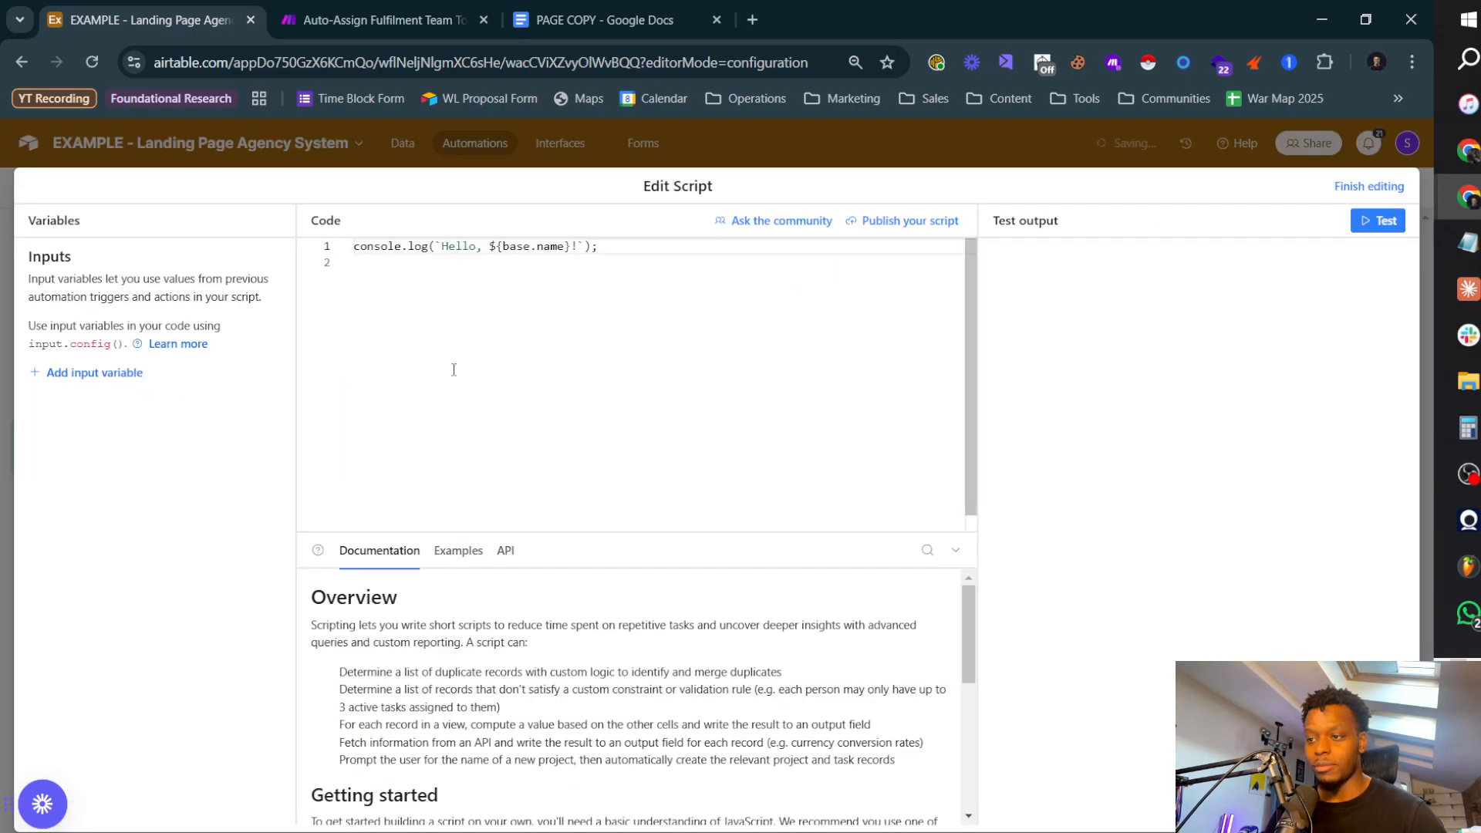
{"action": "left_click", "coordinate": [1369, 186]}
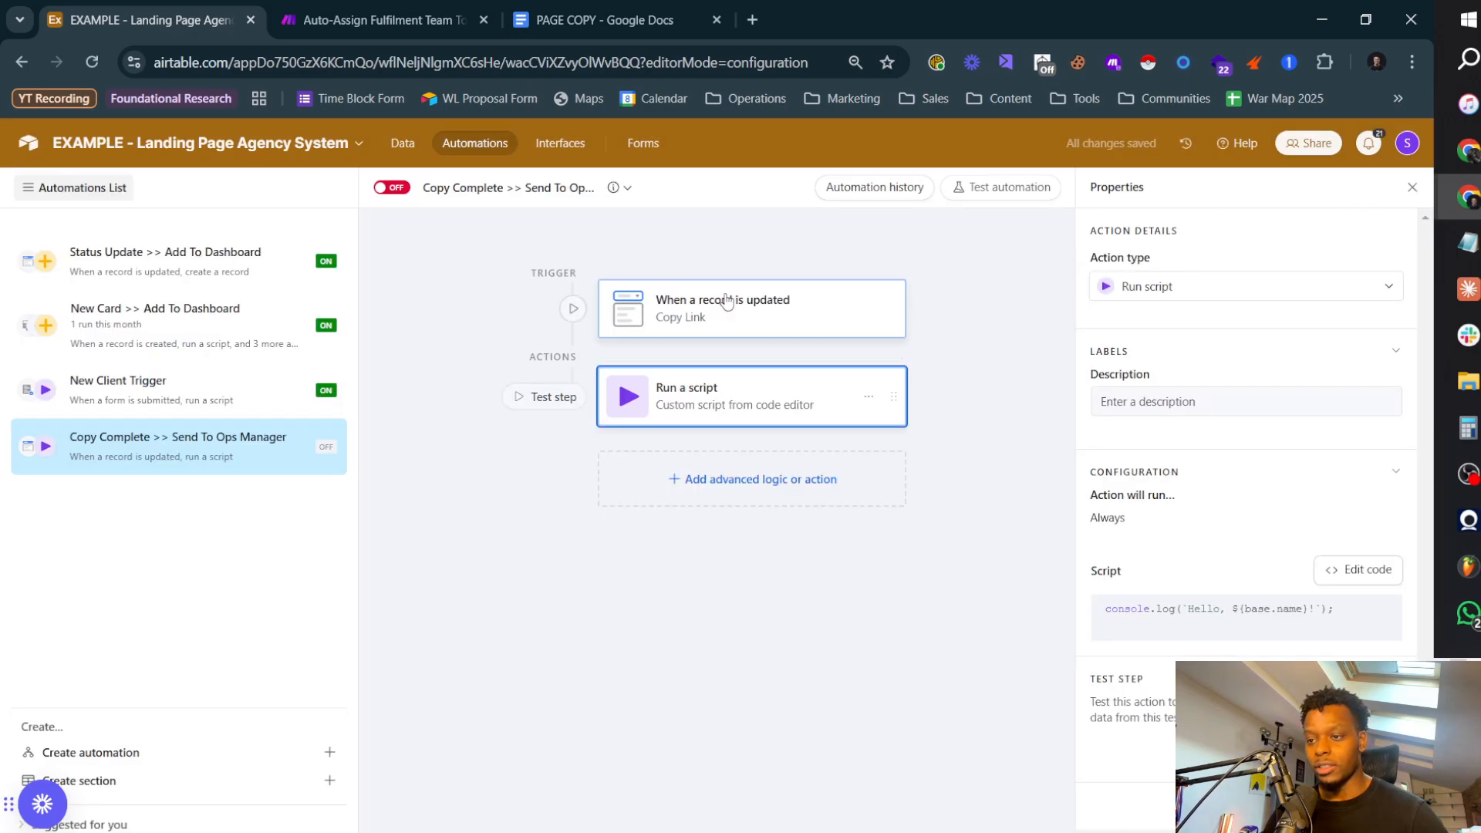
{"action": "left_click", "coordinate": [791, 311]}
{"action": "left_click", "coordinate": [1351, 793]}
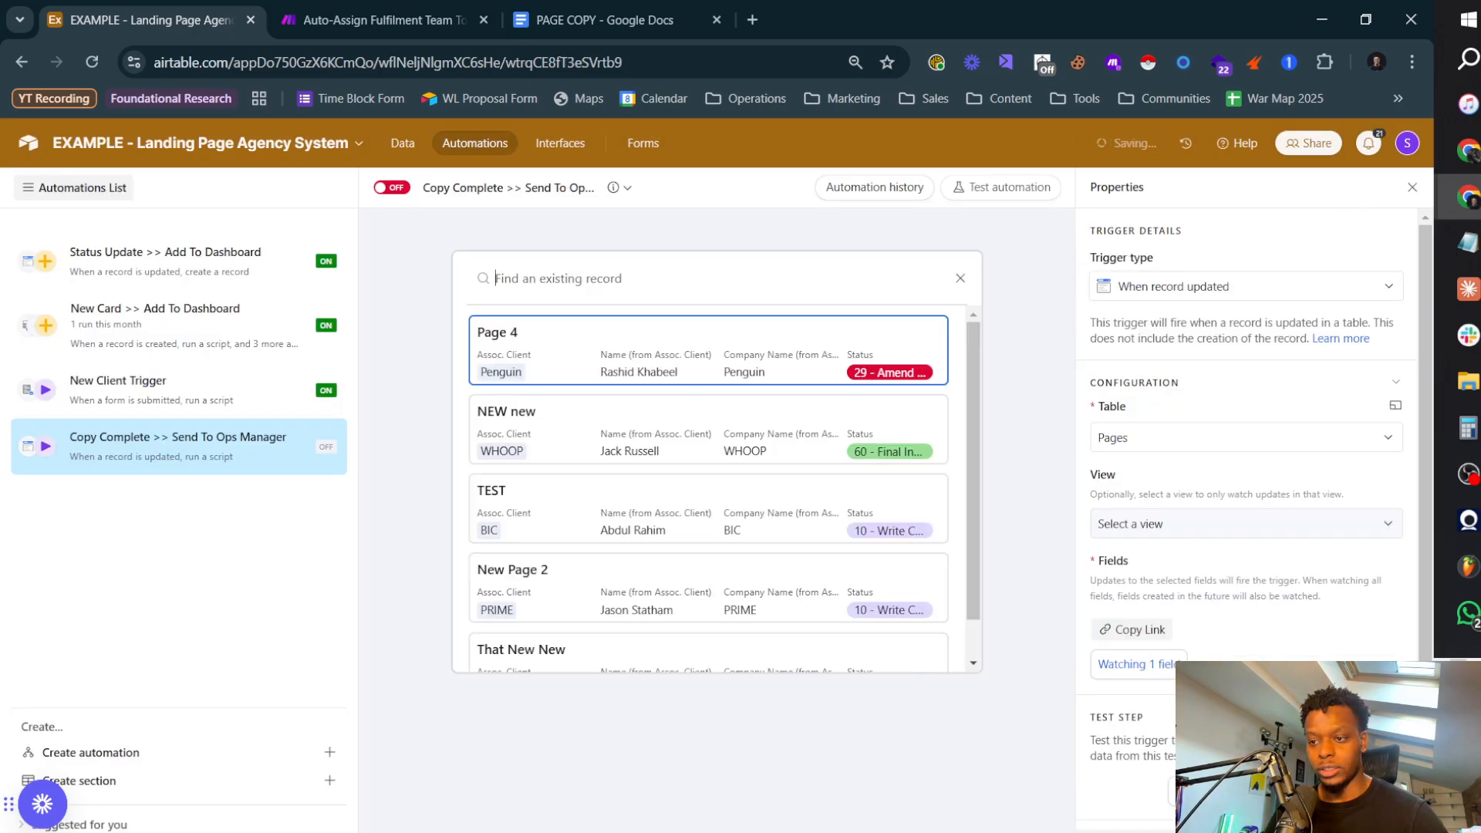
{"action": "left_click", "coordinate": [960, 278]}
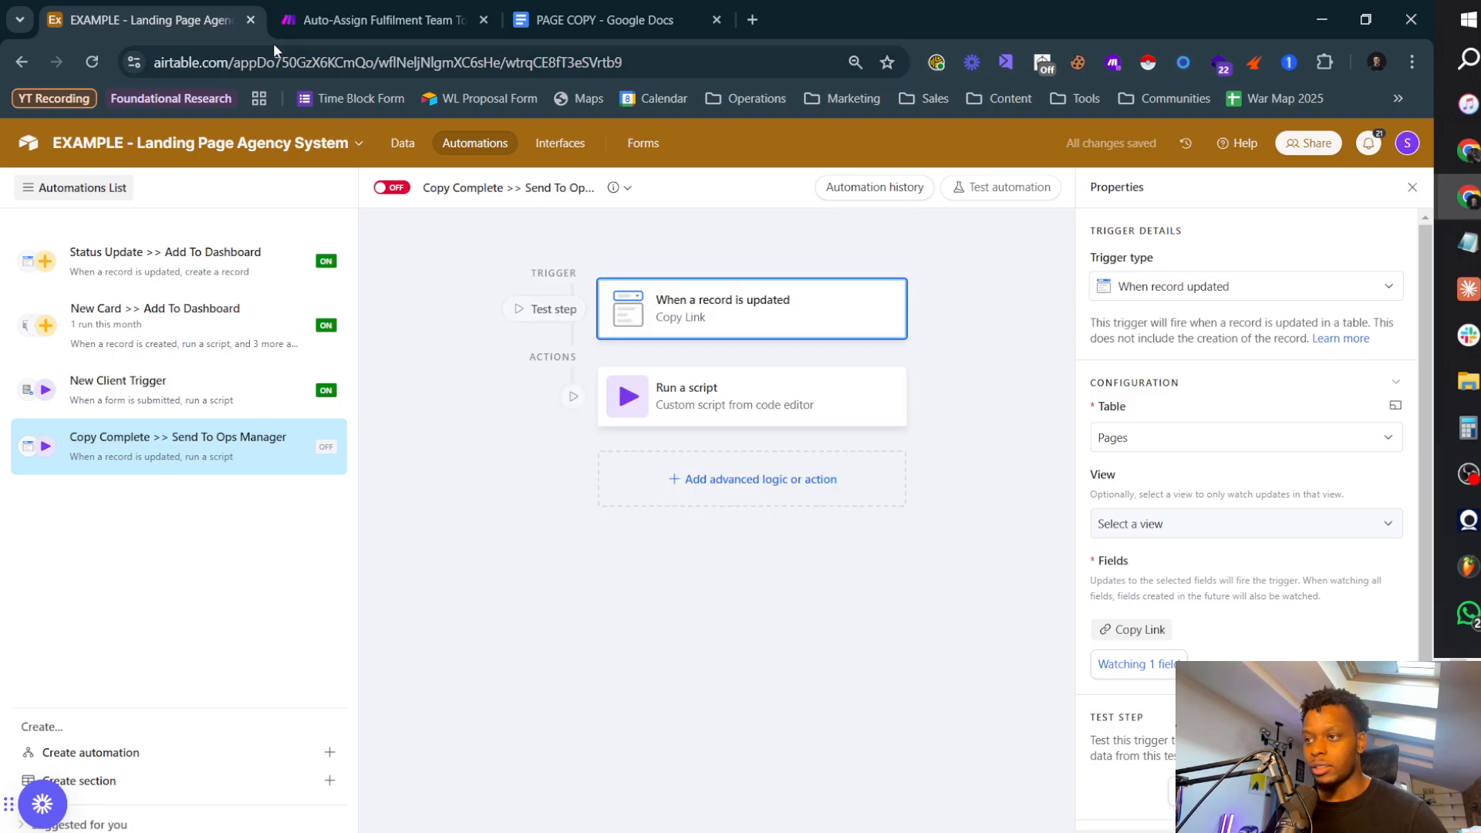
Step: Open the New Page 2 record from the Pages board of the CEO Dashboard interface
{"action": "left_click", "coordinate": [595, 142]}
{"action": "left_click", "coordinate": [756, 533]}
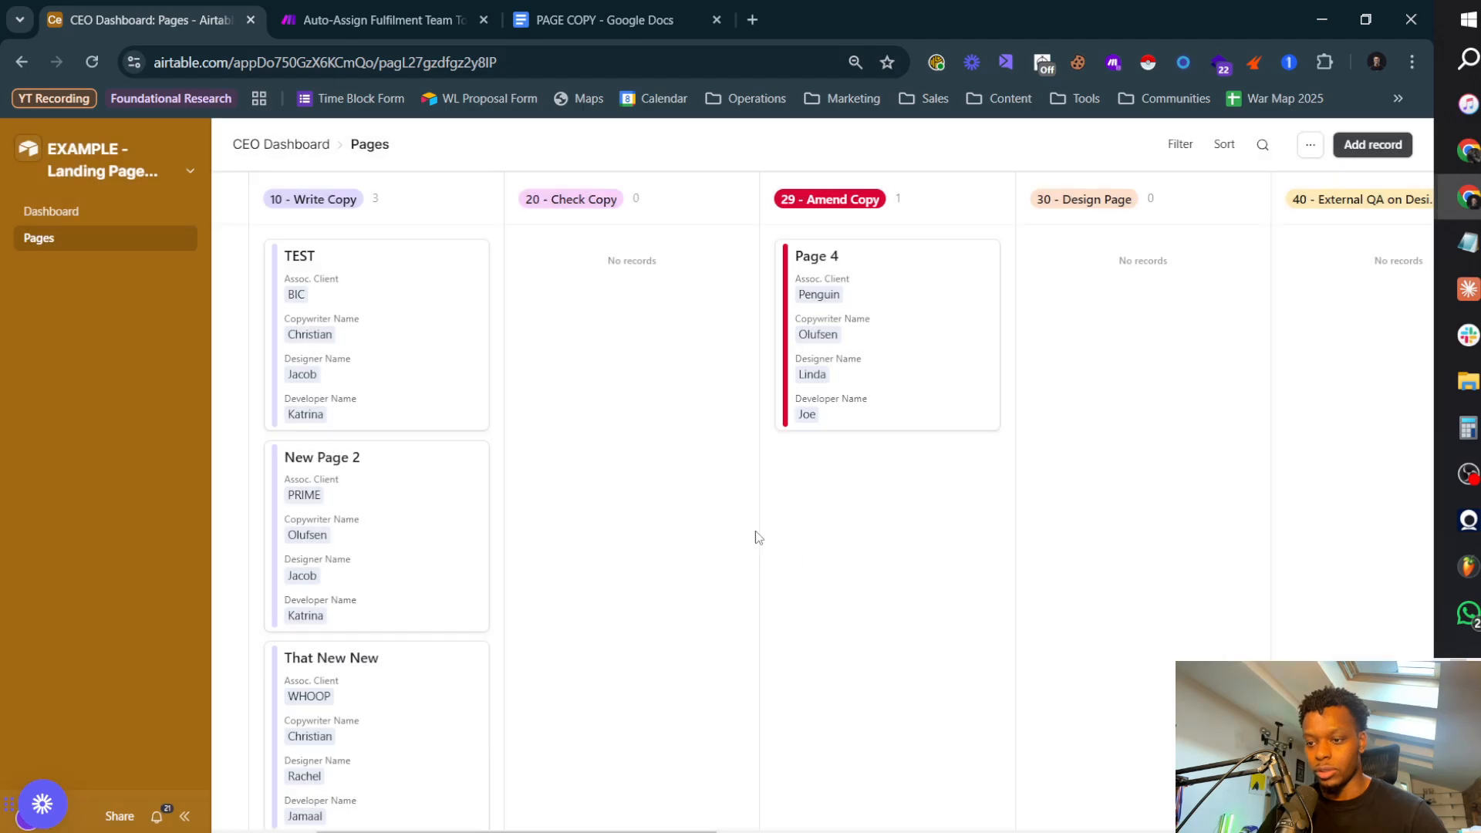
{"action": "left_click", "coordinate": [380, 327]}
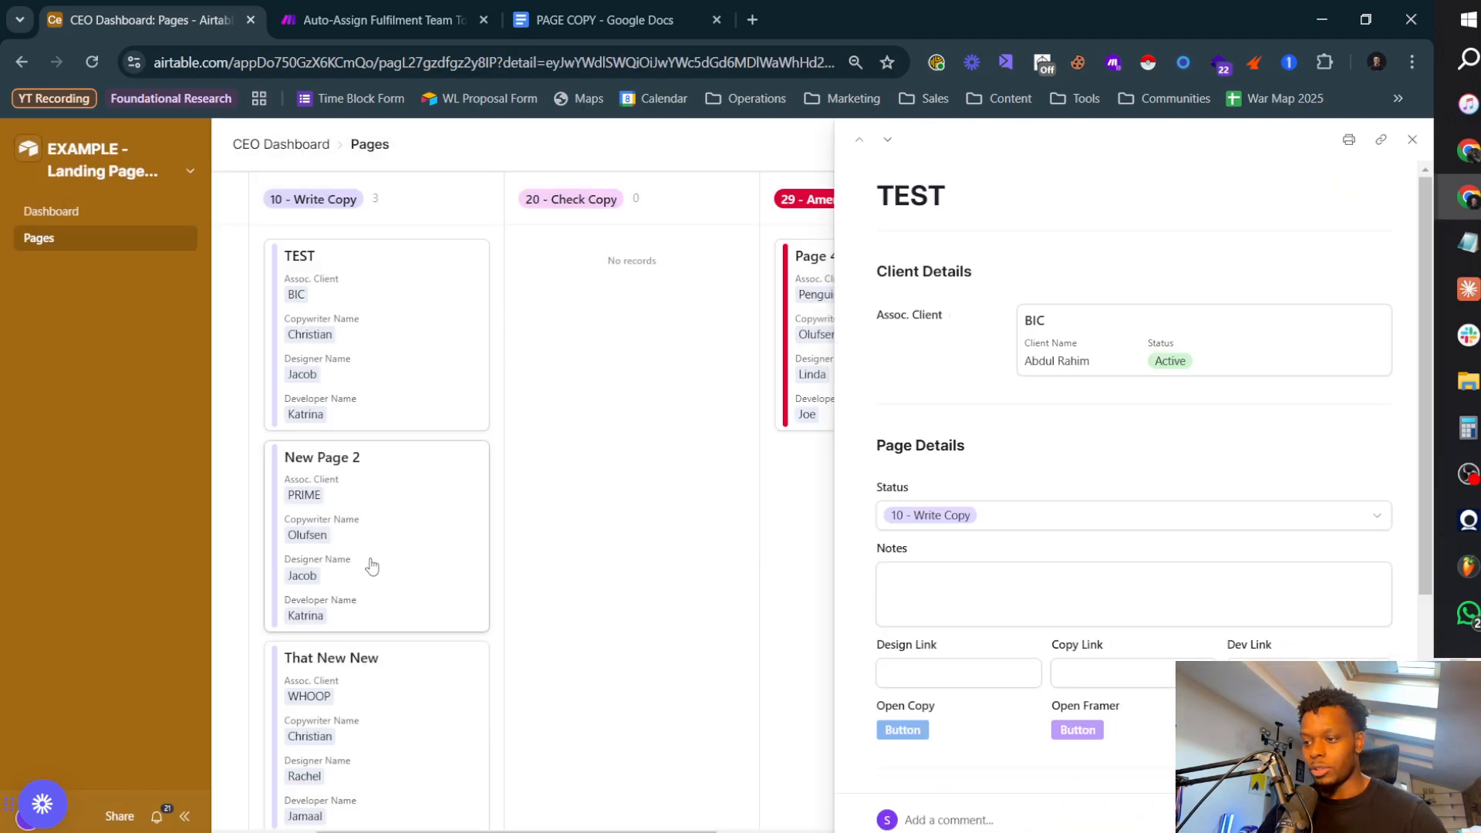
{"action": "left_click", "coordinate": [446, 564]}
{"action": "scroll", "coordinate": [1107, 530], "scroll_direction": "down", "scroll_amount": 4}
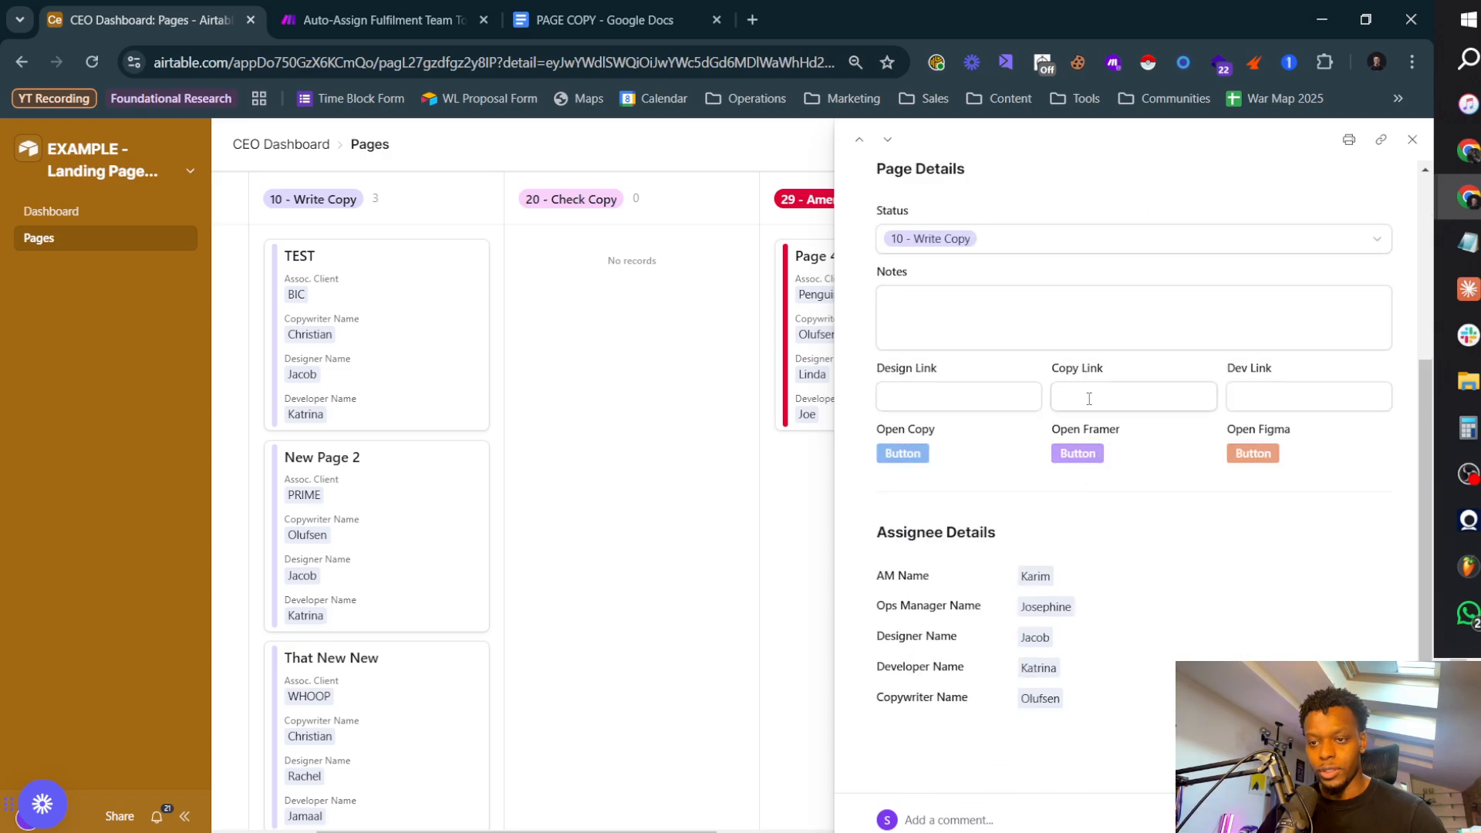
Step: Copy the PAGE COPY Google Doc's URL and paste it into New Page 2's Copy Link field
{"action": "left_click", "coordinate": [1087, 400]}
{"action": "left_click", "coordinate": [602, 20]}
{"action": "left_click", "coordinate": [235, 60]}
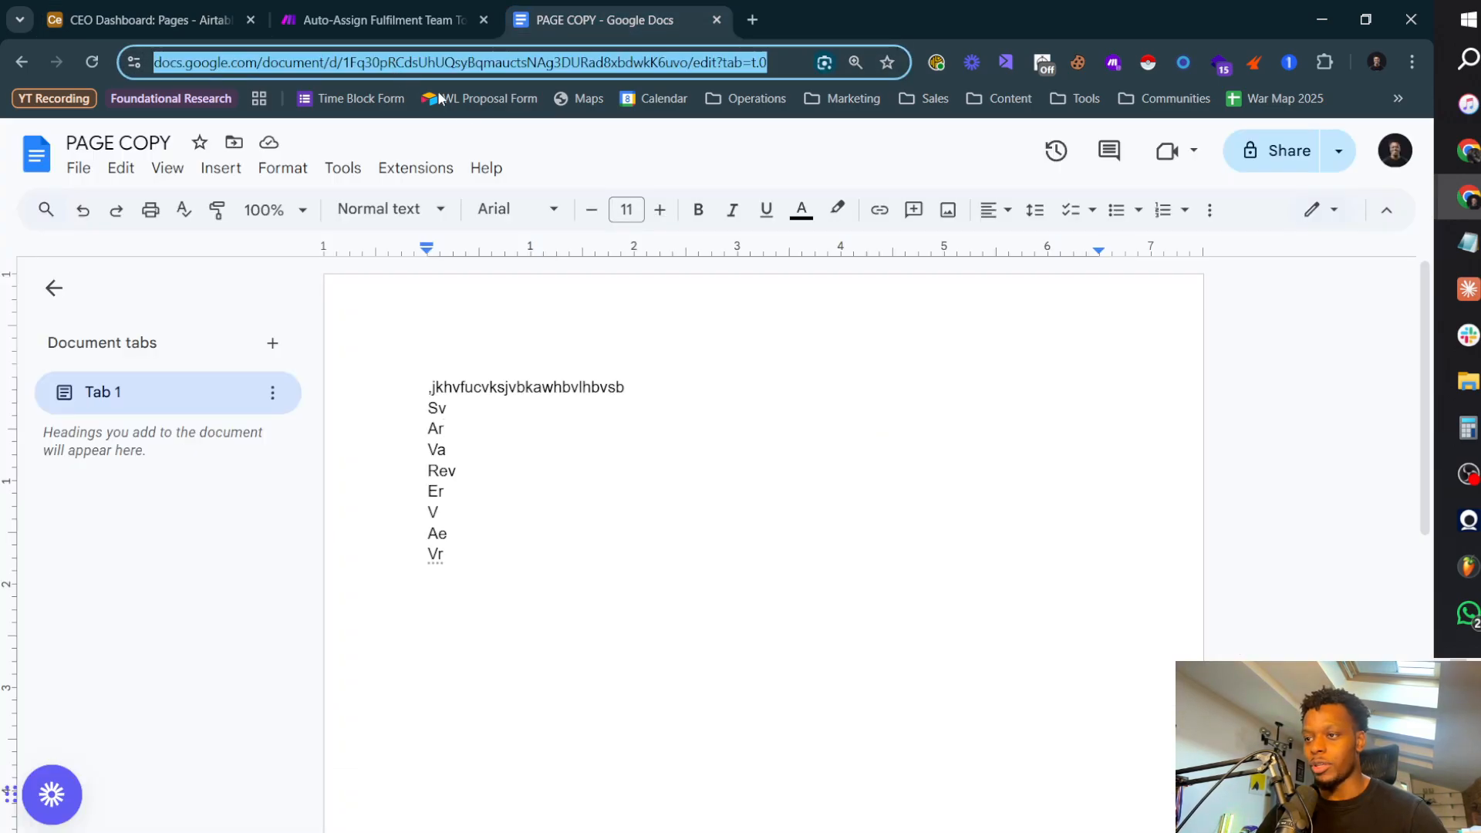
{"action": "left_click", "coordinate": [134, 19]}
{"action": "key", "text": "ctrl+v"}
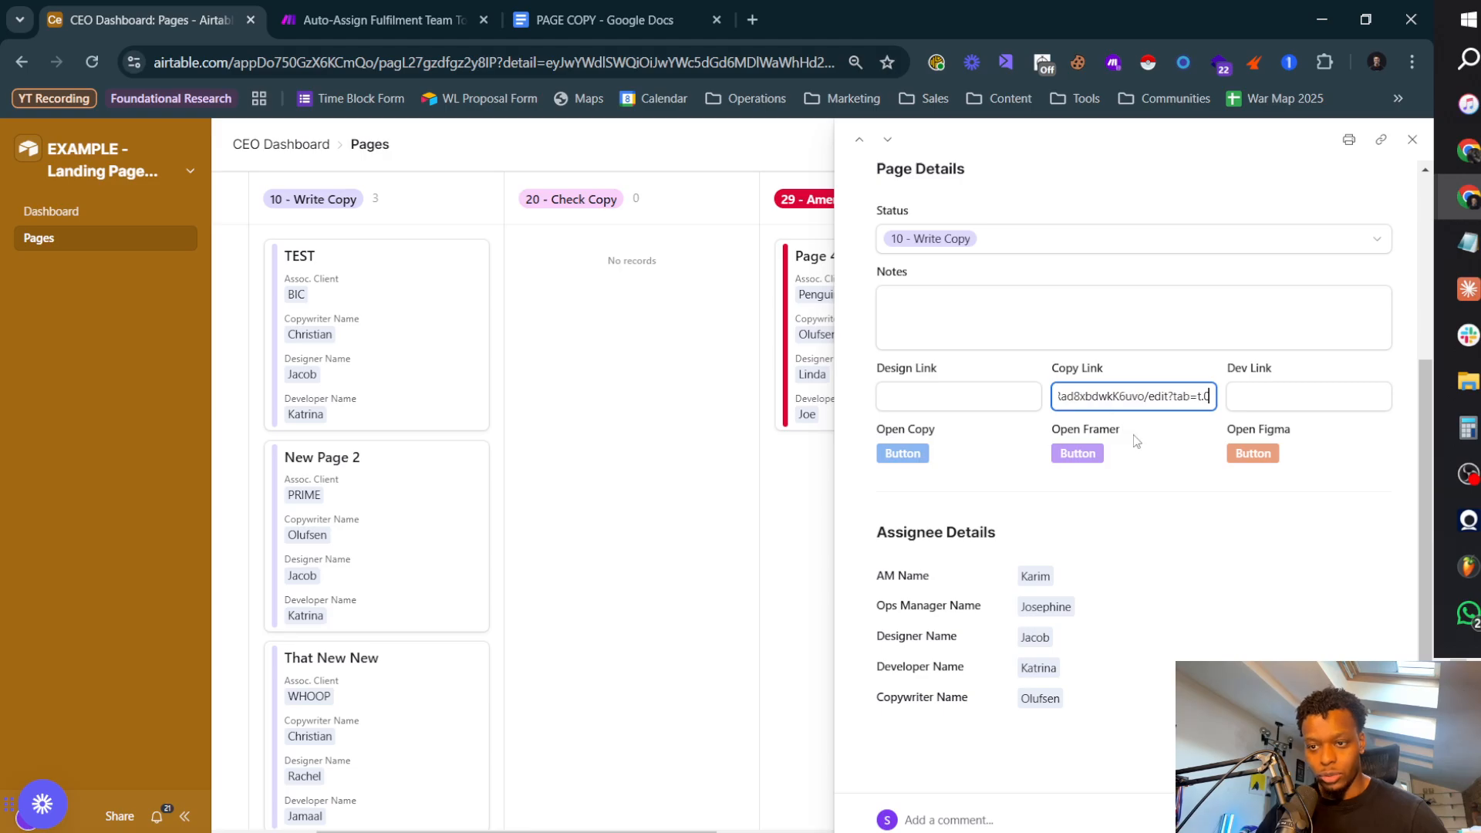
{"action": "left_click", "coordinate": [1157, 504]}
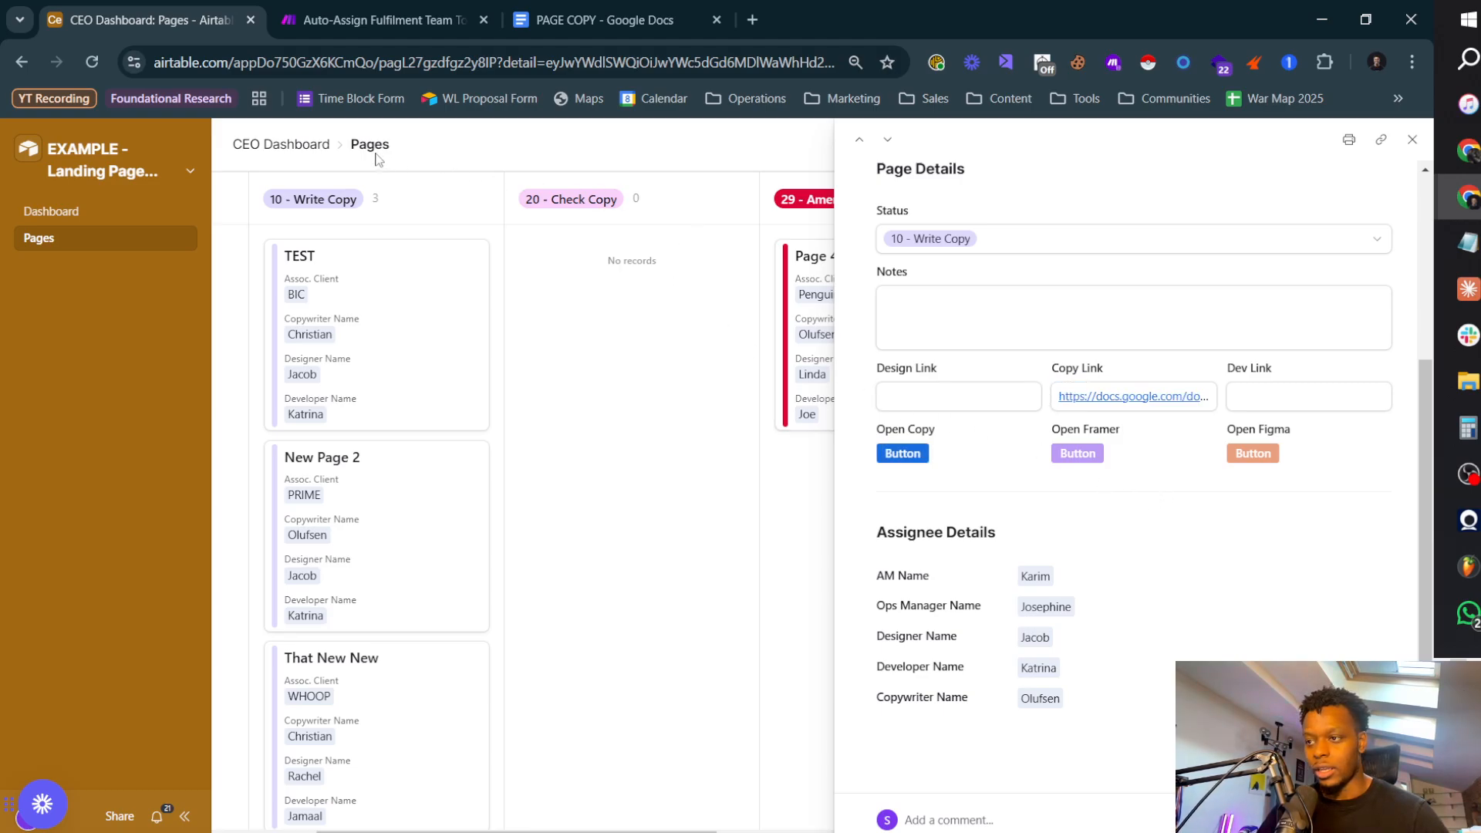
Step: Return to the Copy Complete >> Send To Ops Manager automation and test its trigger with the New Page 2 record
{"action": "left_click", "coordinate": [118, 163]}
{"action": "left_click", "coordinate": [126, 242]}
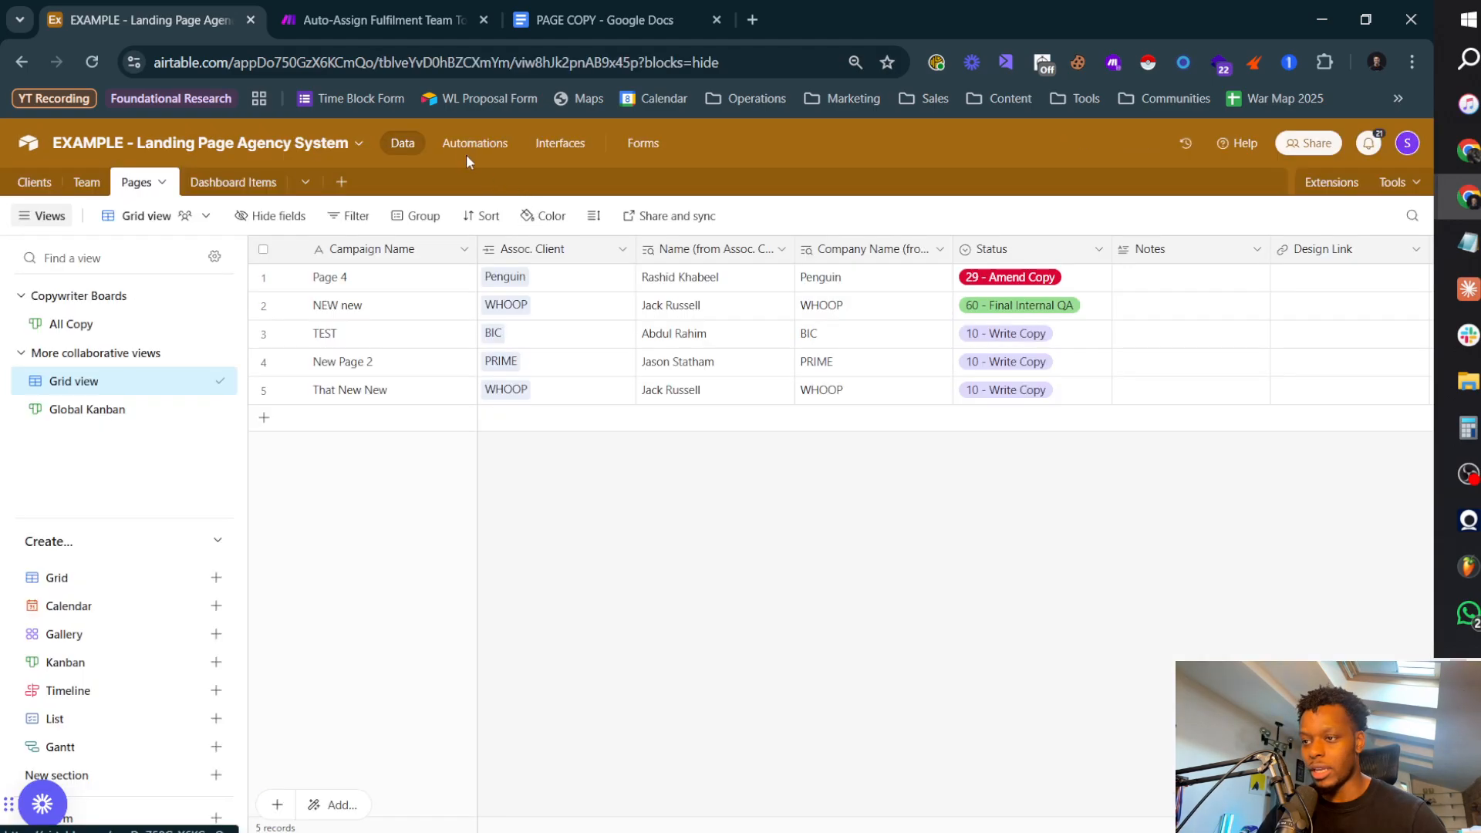
{"action": "left_click", "coordinate": [472, 147]}
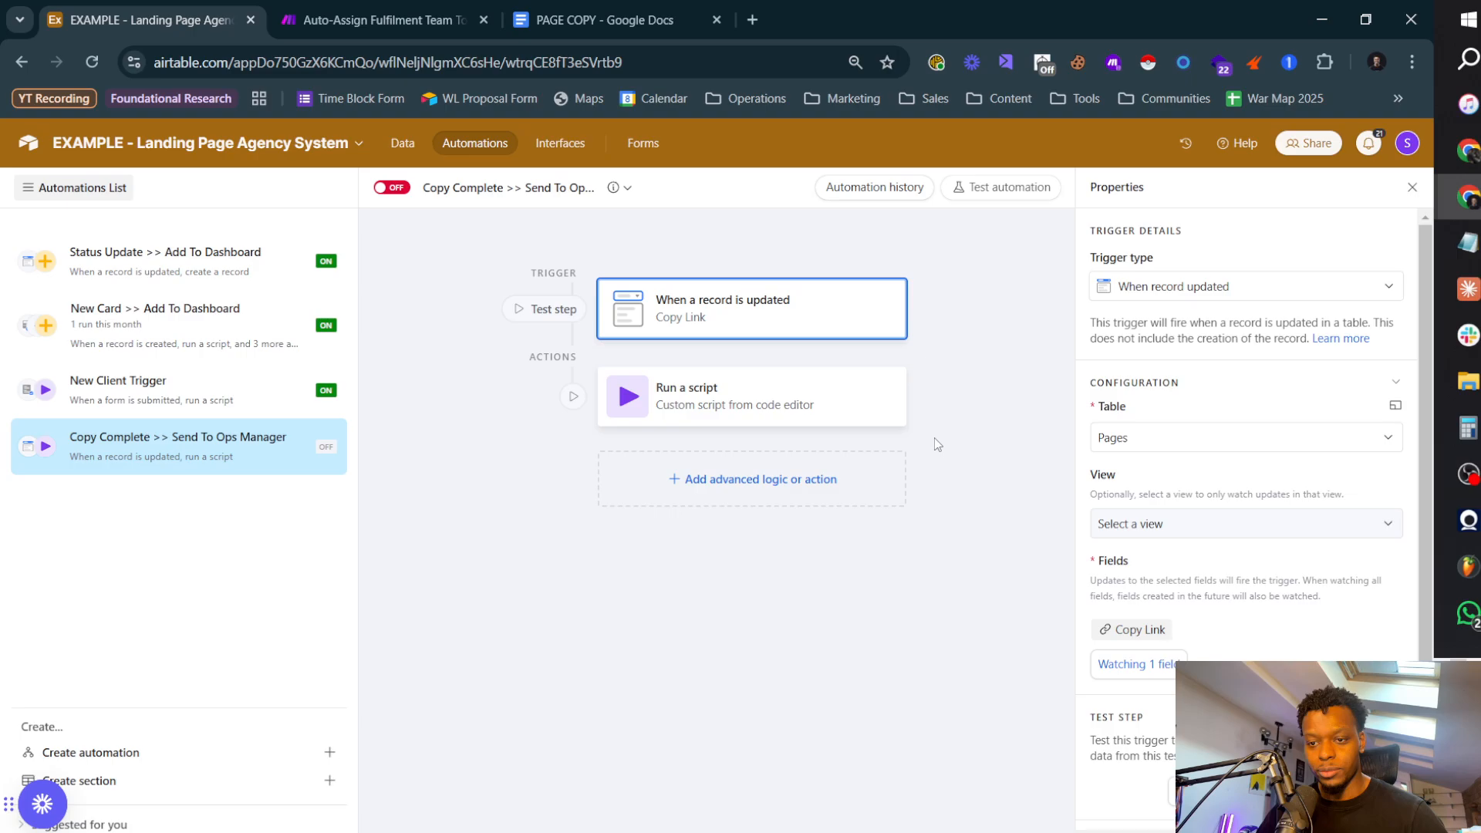
{"action": "left_click", "coordinate": [744, 403]}
{"action": "left_click", "coordinate": [753, 327]}
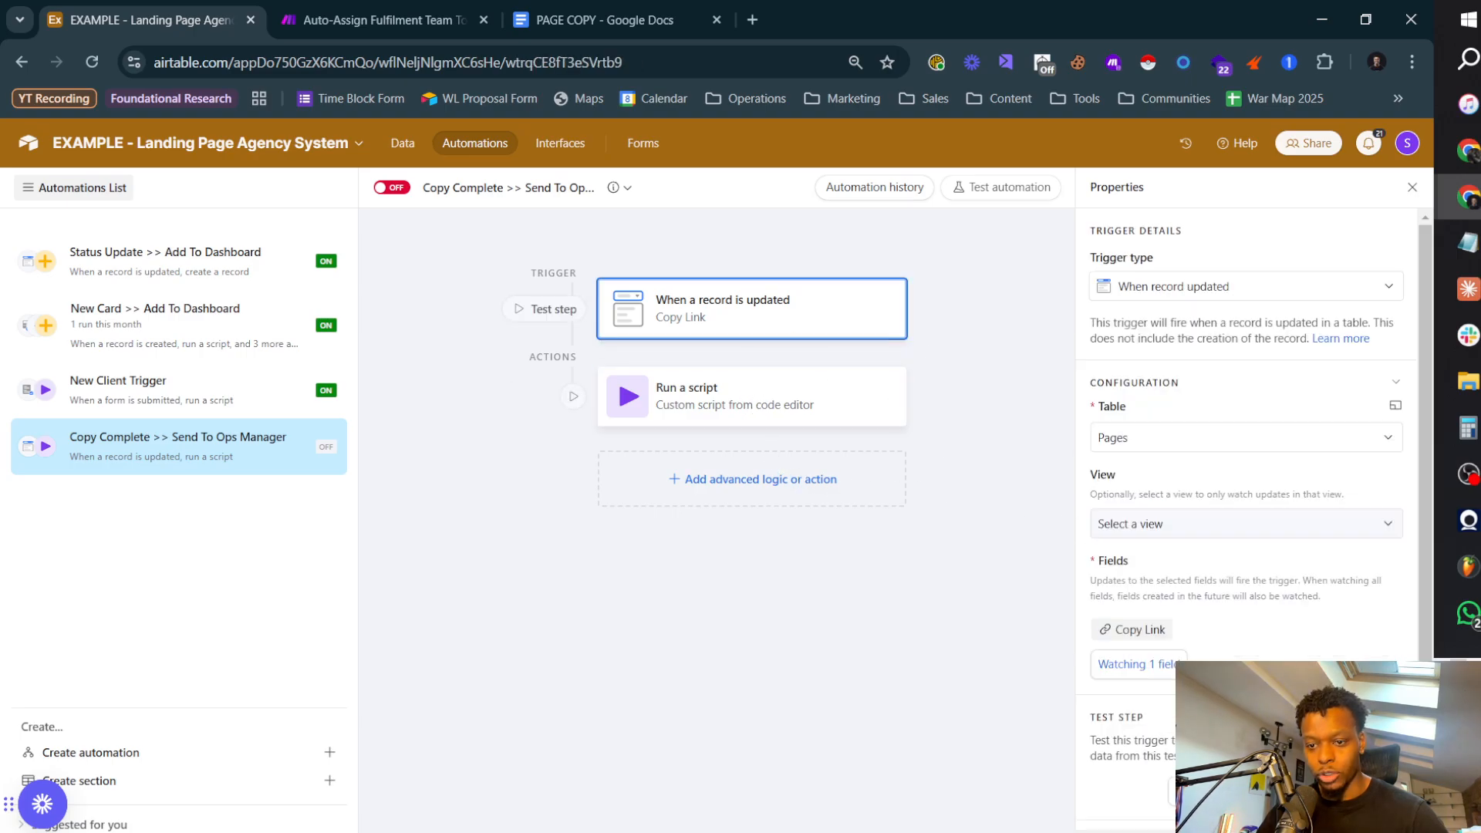
{"action": "left_click", "coordinate": [1215, 791]}
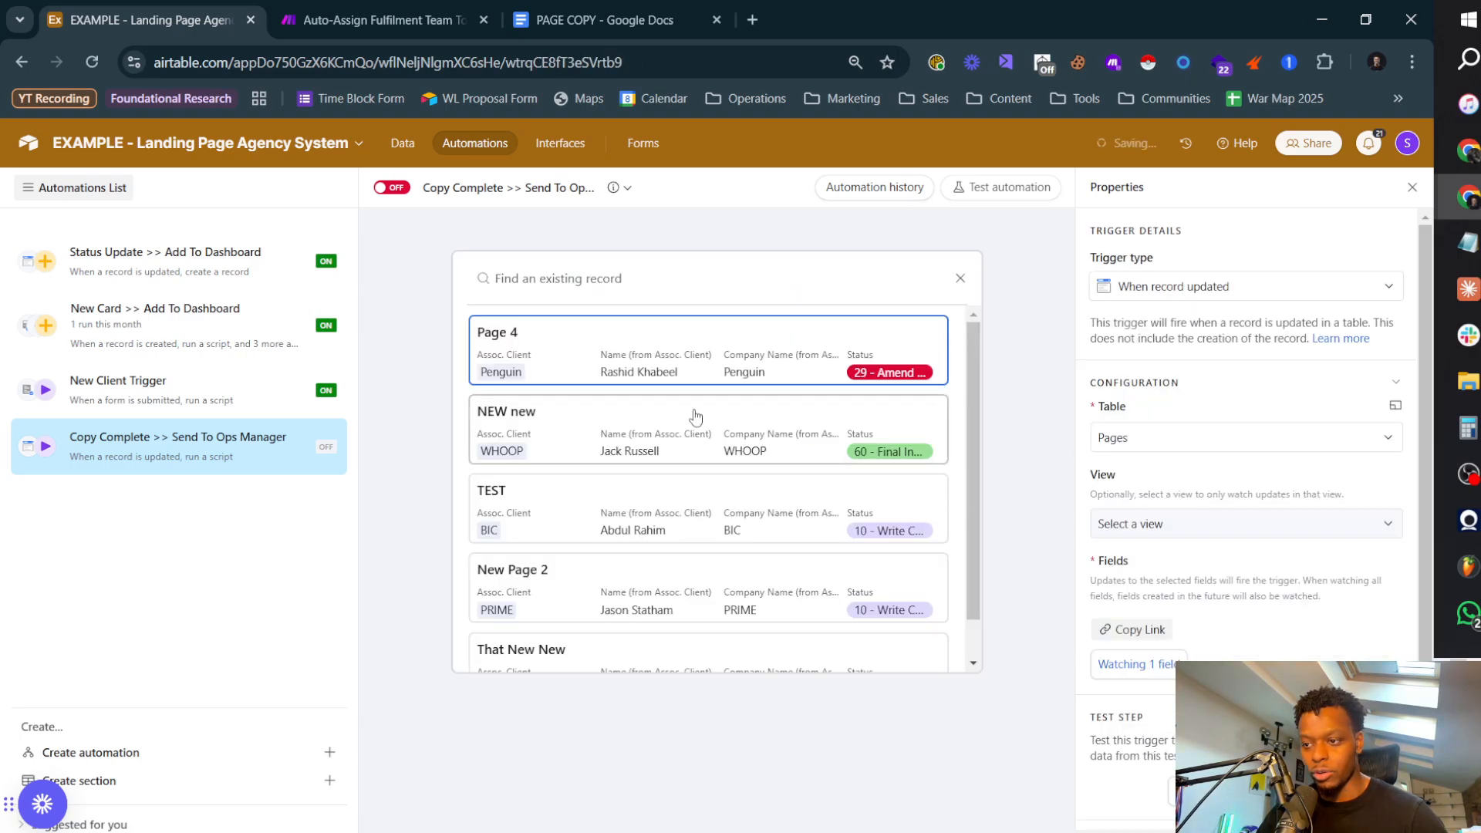
{"action": "scroll", "coordinate": [657, 499], "scroll_direction": "down", "scroll_amount": 1}
{"action": "left_click", "coordinate": [613, 554]}
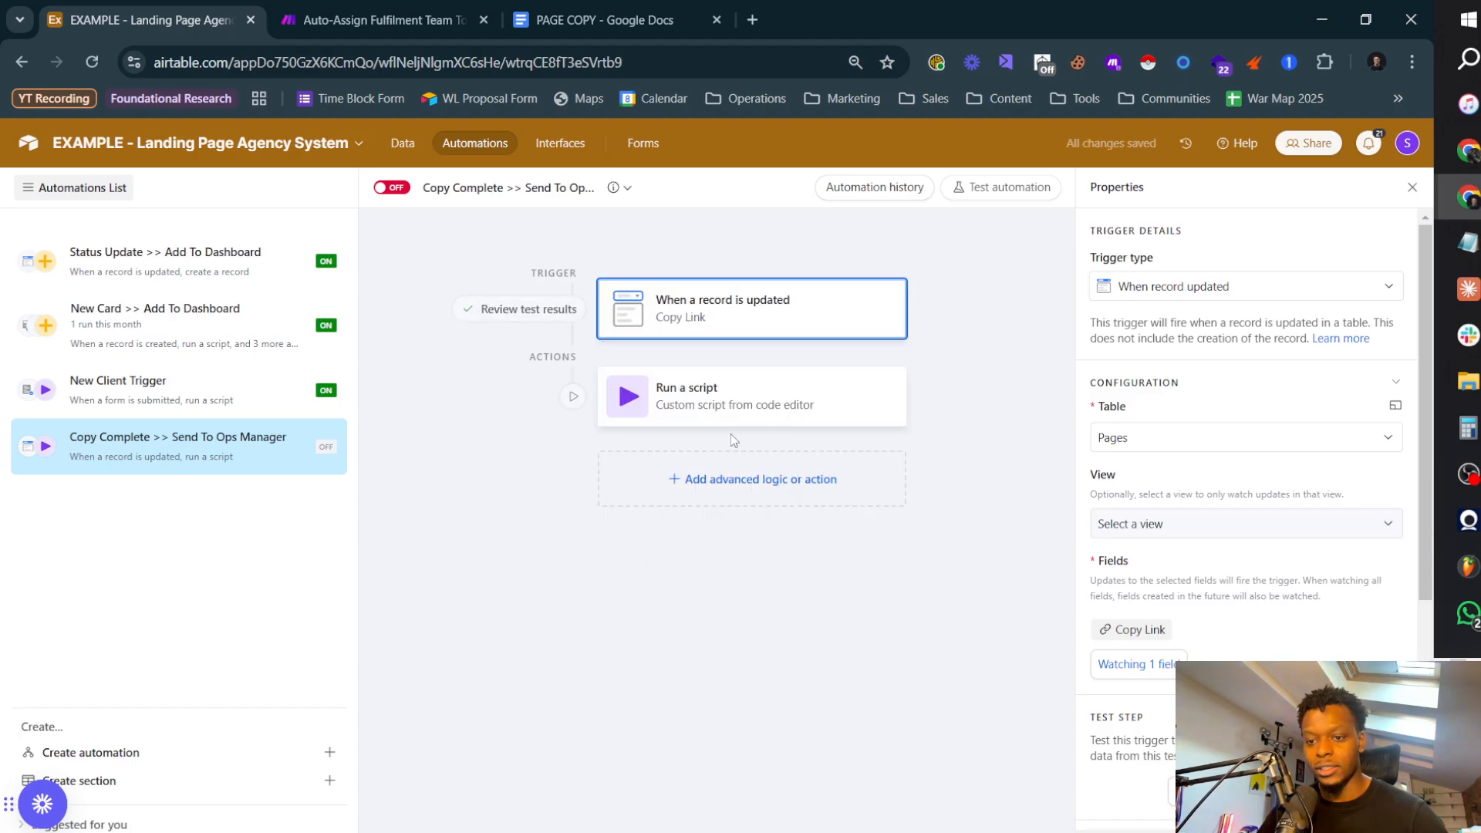
Step: Copy the full script that sends to Make from the New Card >> Add To Dashboard automation and close its editor
{"action": "left_click", "coordinate": [712, 405]}
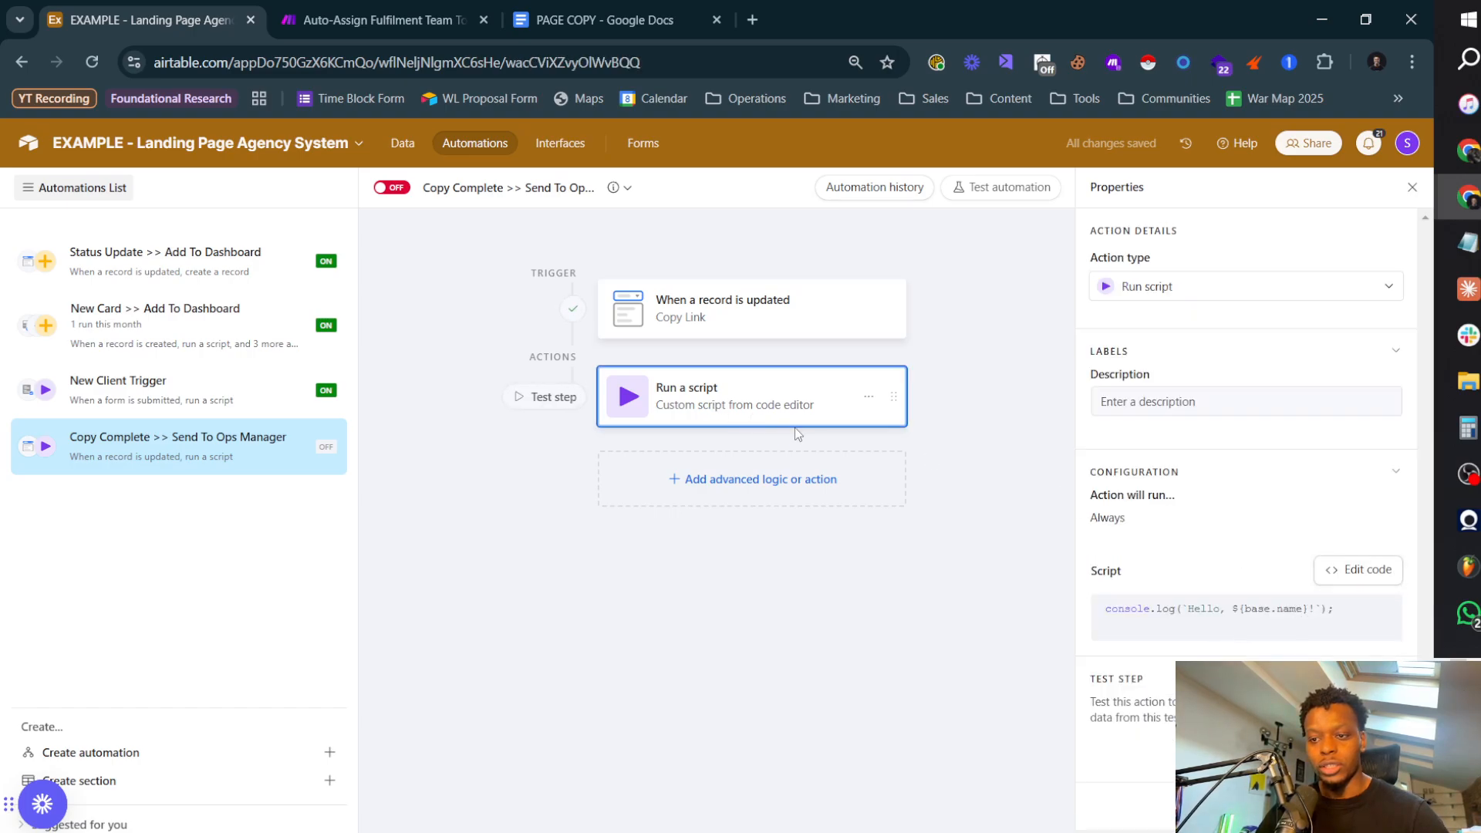
{"action": "left_click", "coordinate": [185, 324]}
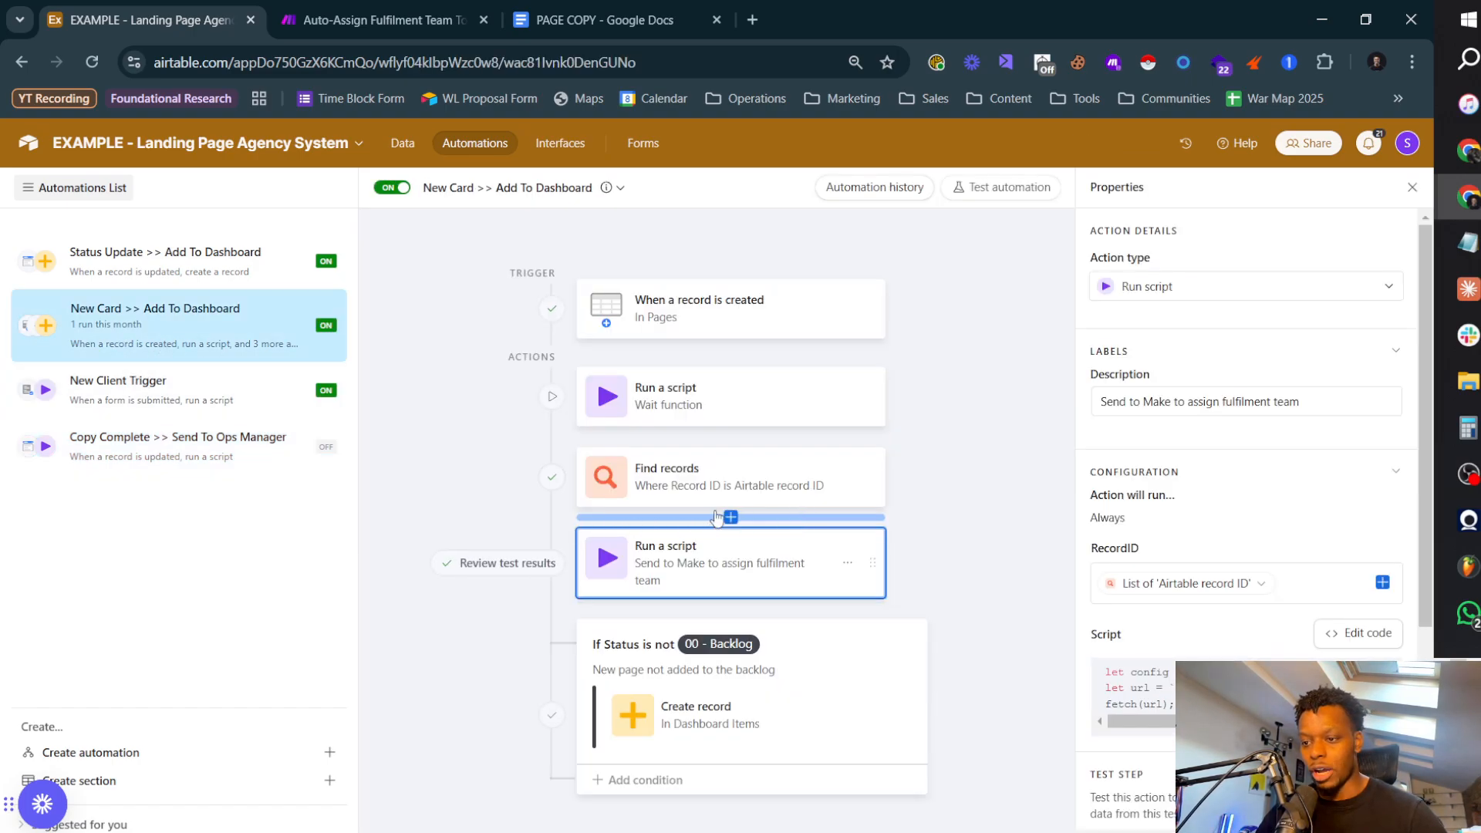
{"action": "left_click", "coordinate": [1335, 642]}
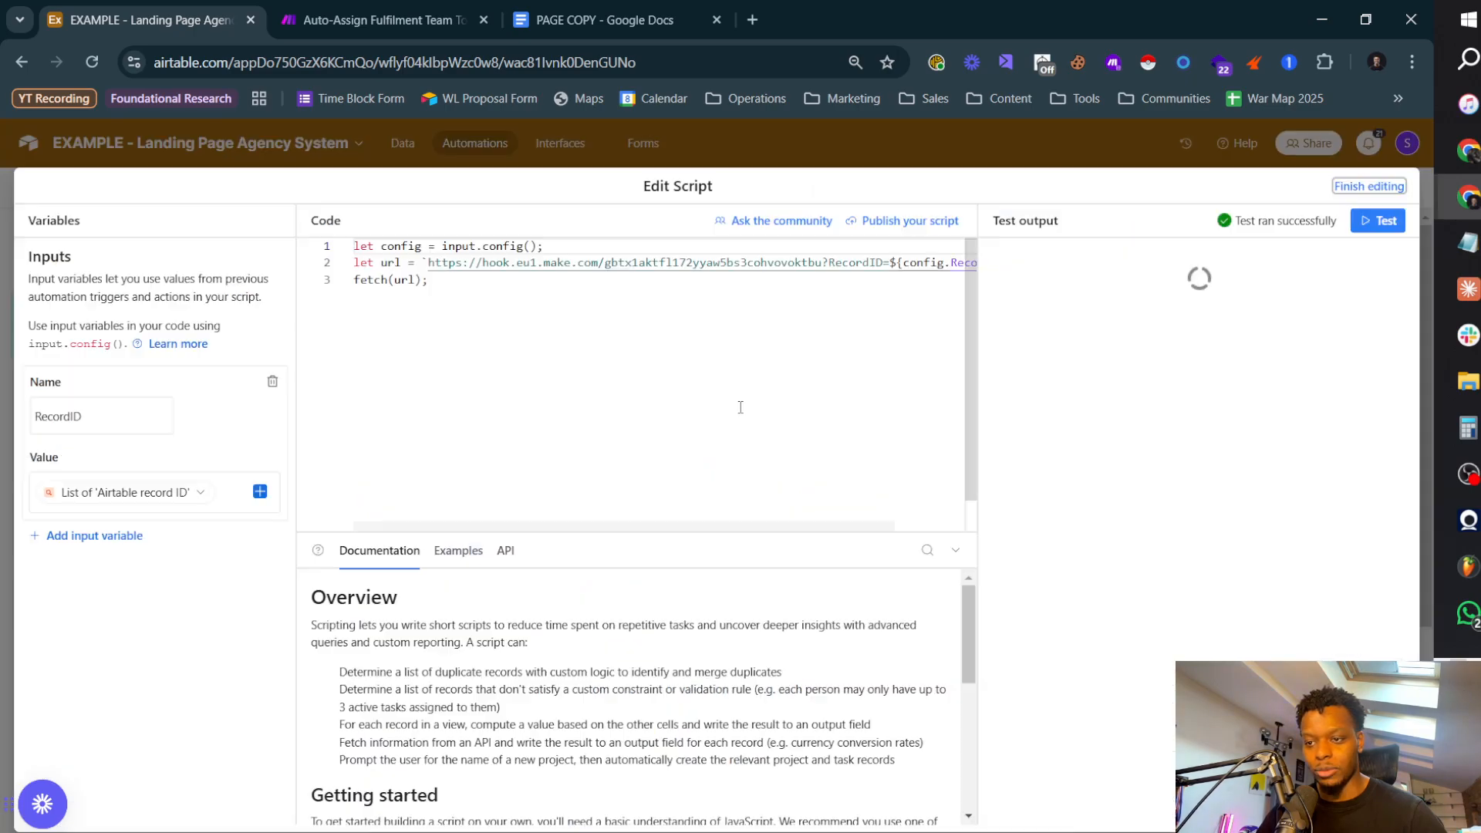
{"action": "left_click_drag", "start_coordinate": [524, 318], "coordinate": [298, 236]}
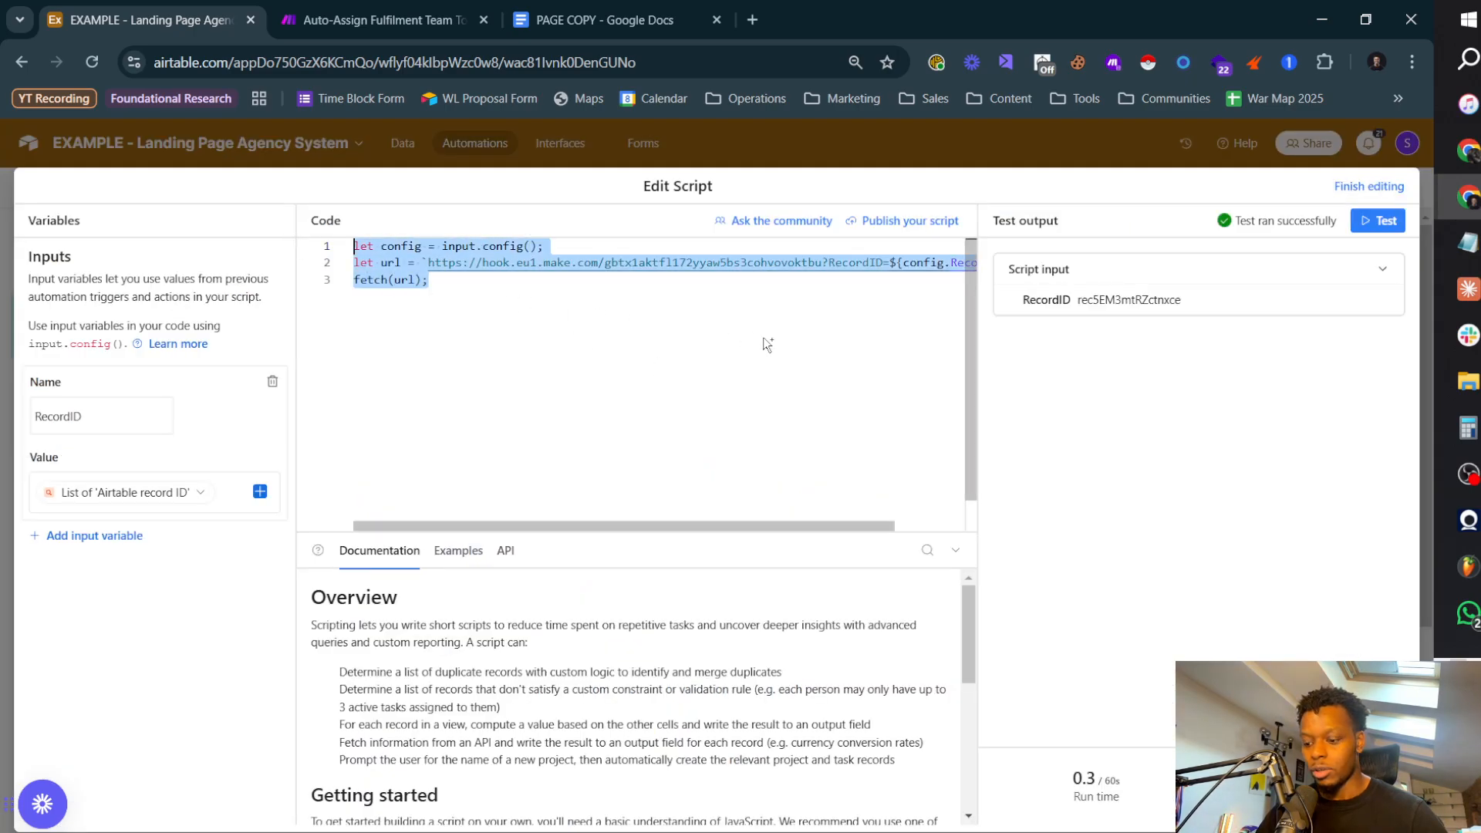
{"action": "left_click", "coordinate": [1369, 186]}
Step: Replace the default code in the Copy Complete automation's Run script action with the copied Make webhook script
{"action": "left_click", "coordinate": [139, 441]}
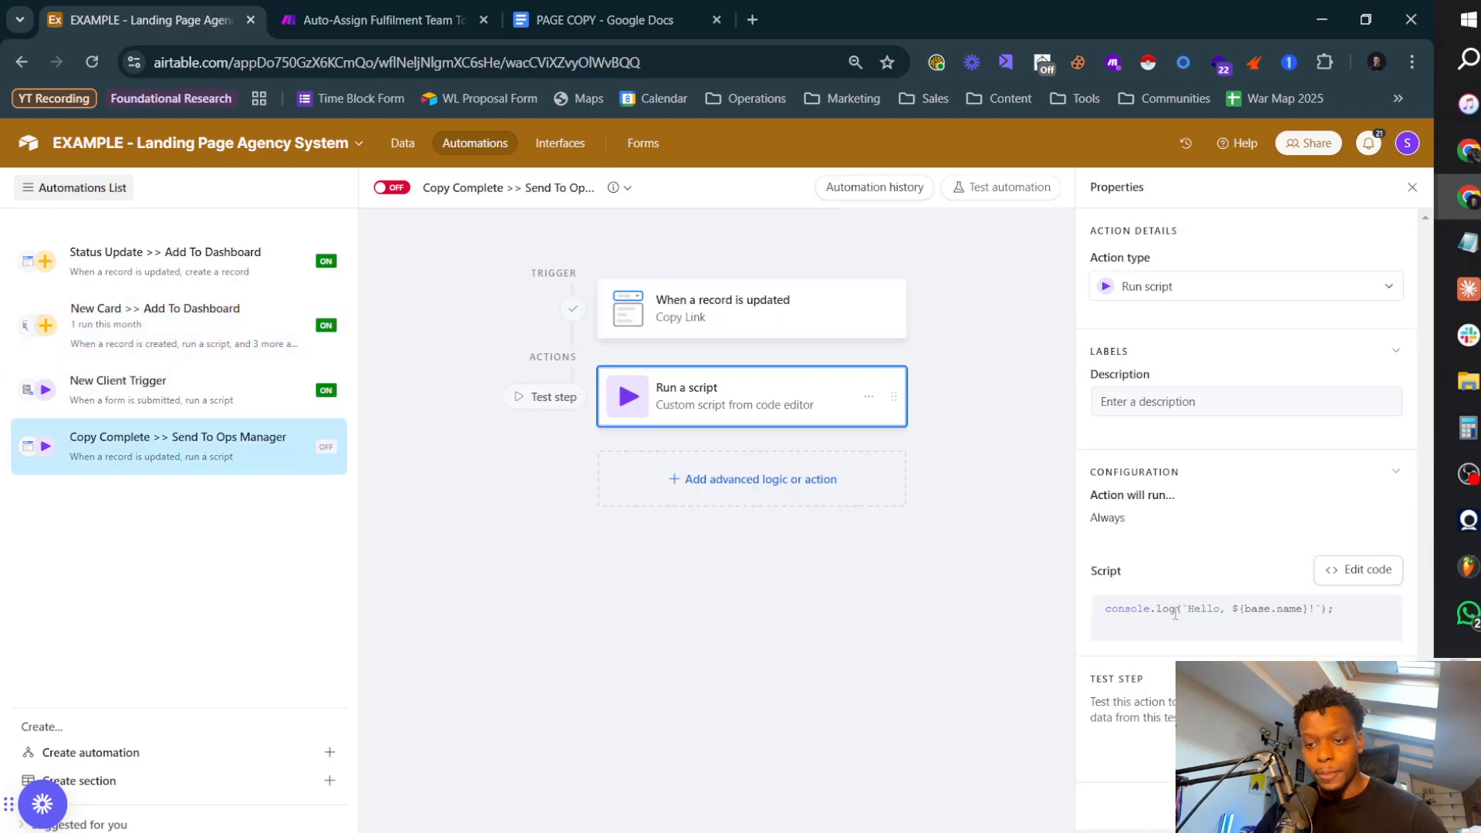
{"action": "left_click", "coordinate": [1348, 571]}
{"action": "key", "text": "ctrl+a"}
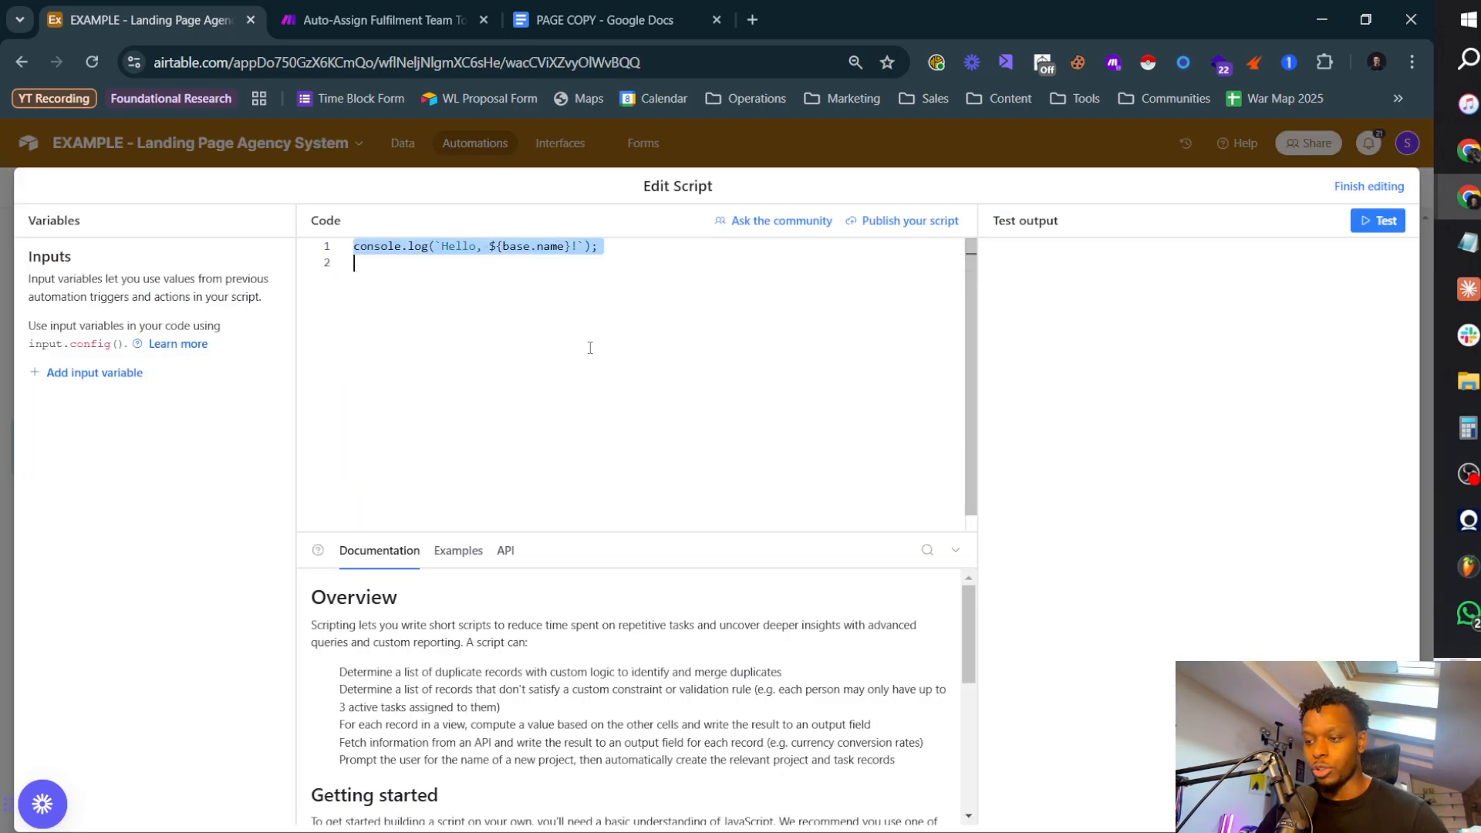
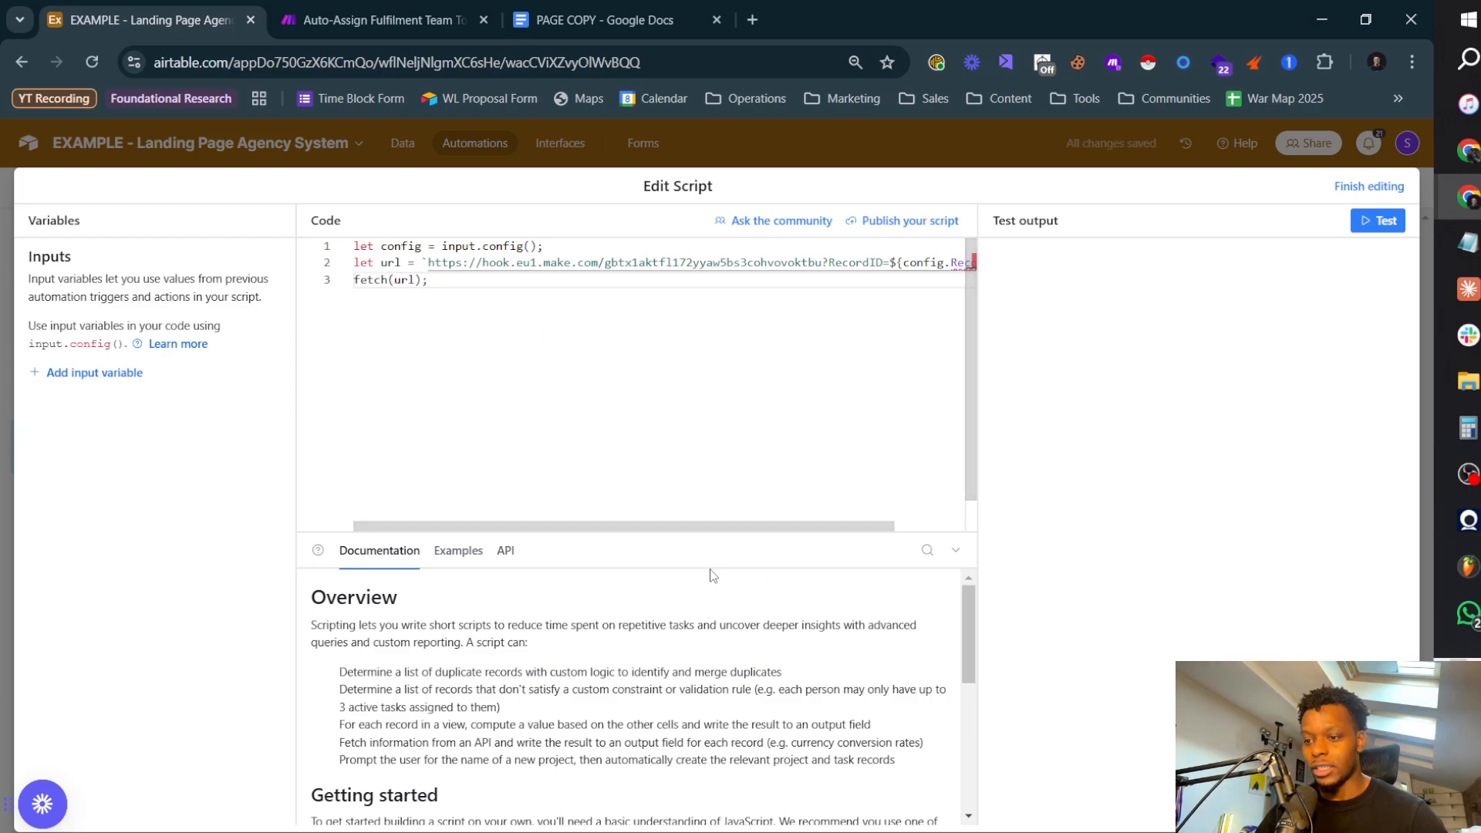
Step: Add a script input variable named RecordID with the trigger's Airtable record ID as its value
{"action": "left_click_drag", "start_coordinate": [745, 528], "coordinate": [908, 443]}
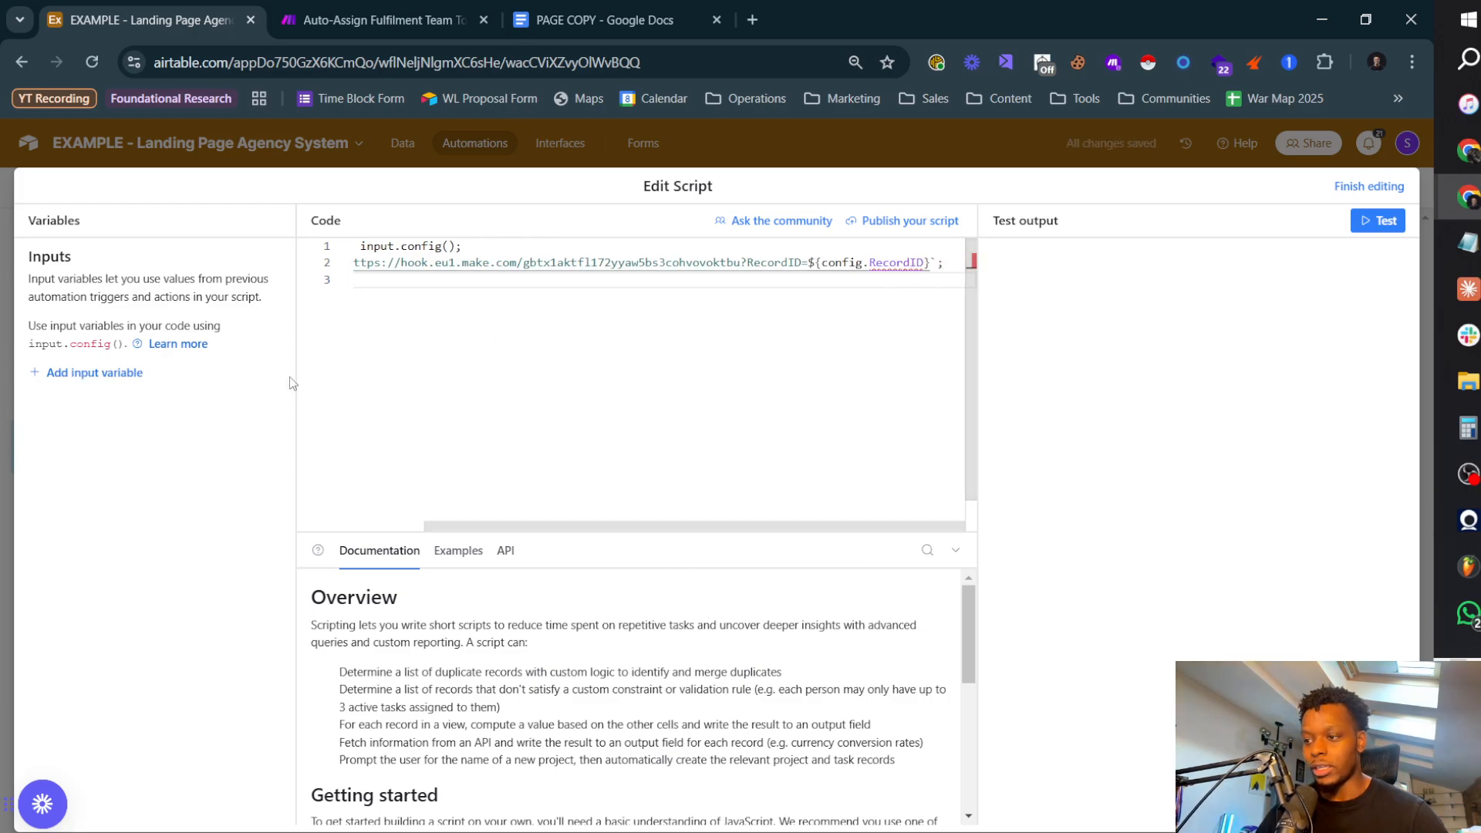
{"action": "left_click", "coordinate": [109, 374]}
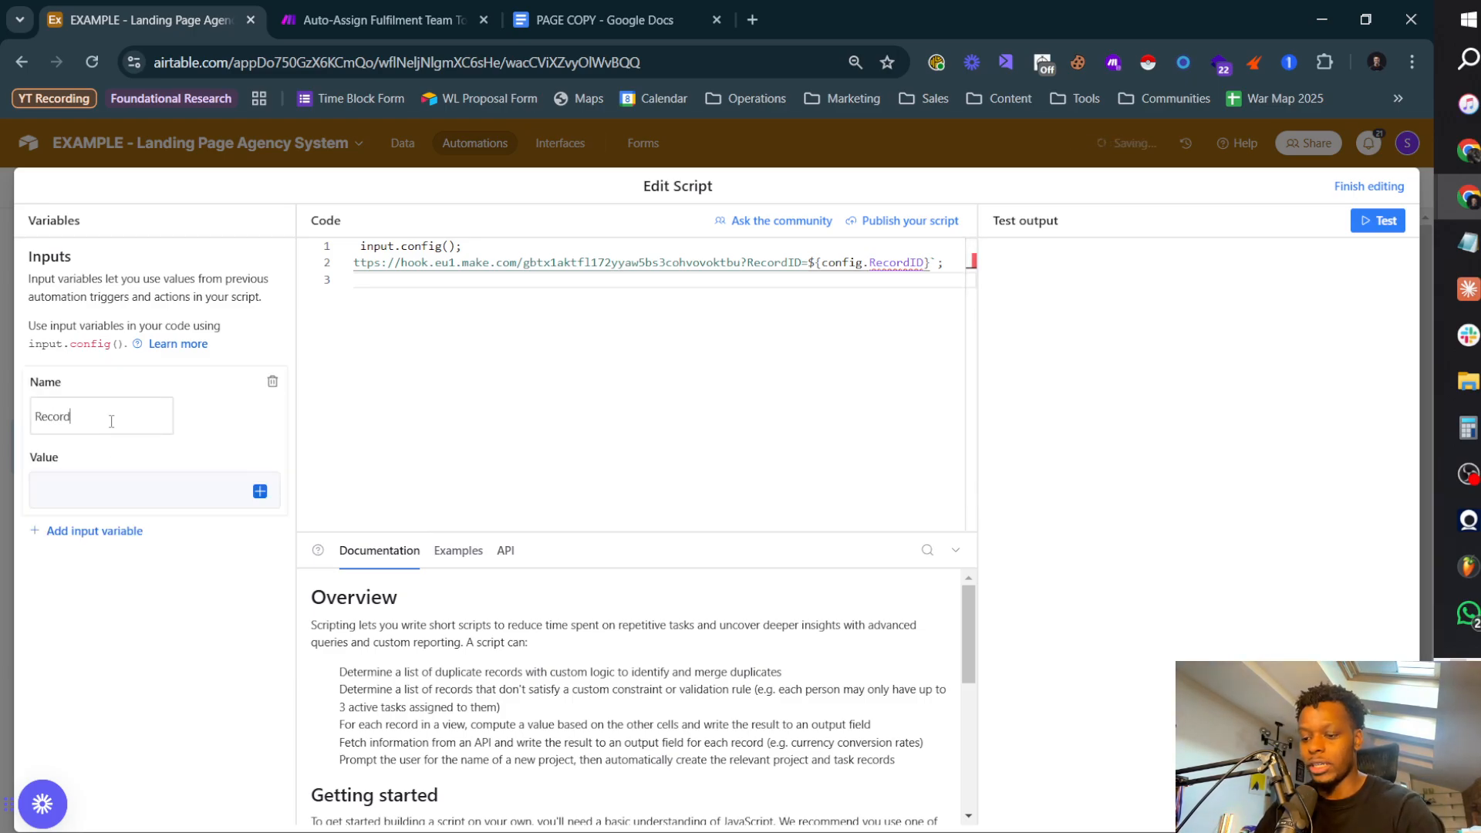
{"action": "left_click", "coordinate": [260, 491]}
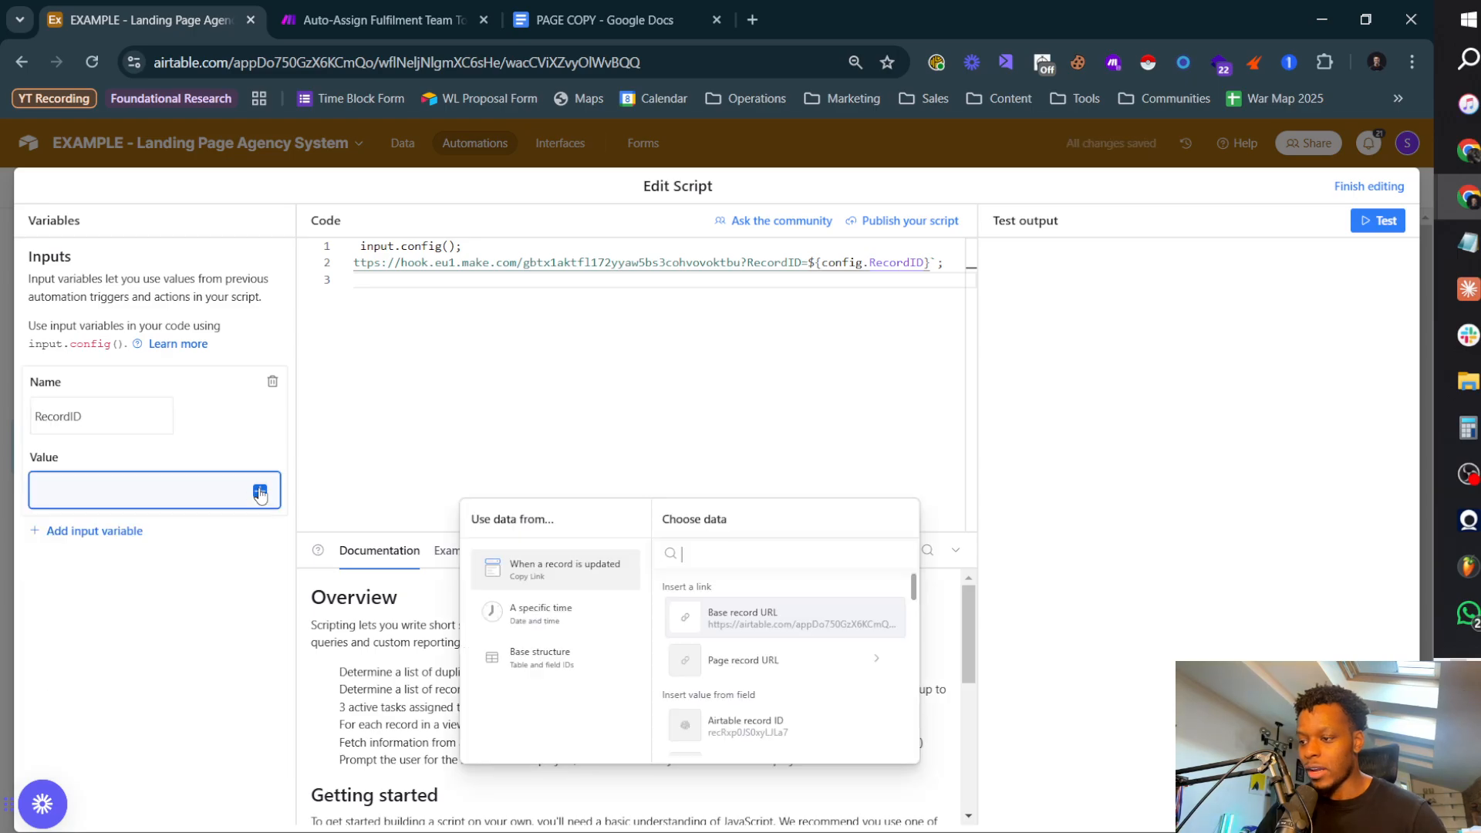
{"action": "scroll", "coordinate": [793, 710], "scroll_direction": "down", "scroll_amount": 2}
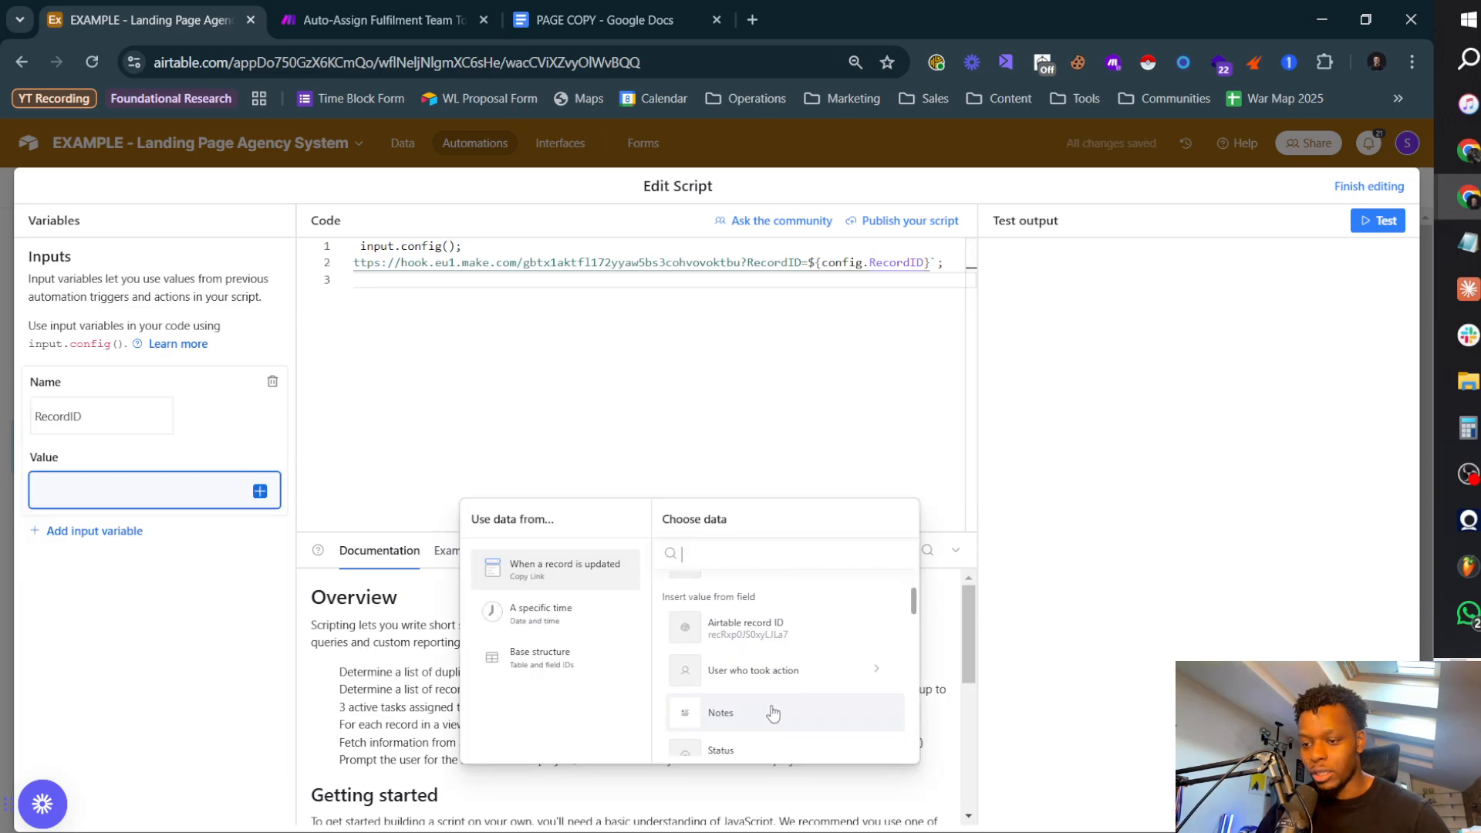
{"action": "left_click", "coordinate": [770, 629]}
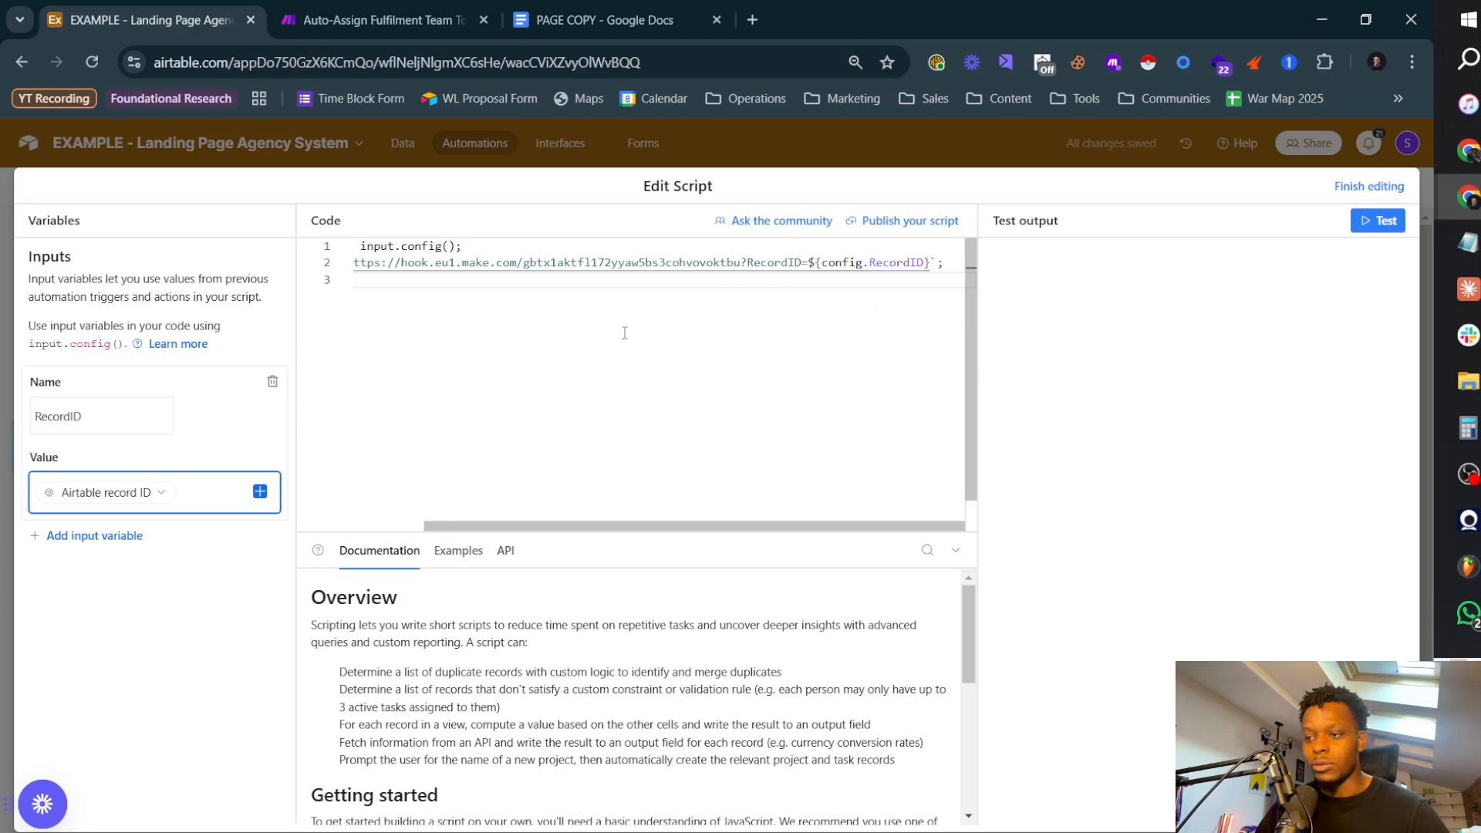
{"action": "left_click_drag", "start_coordinate": [700, 528], "coordinate": [610, 531]}
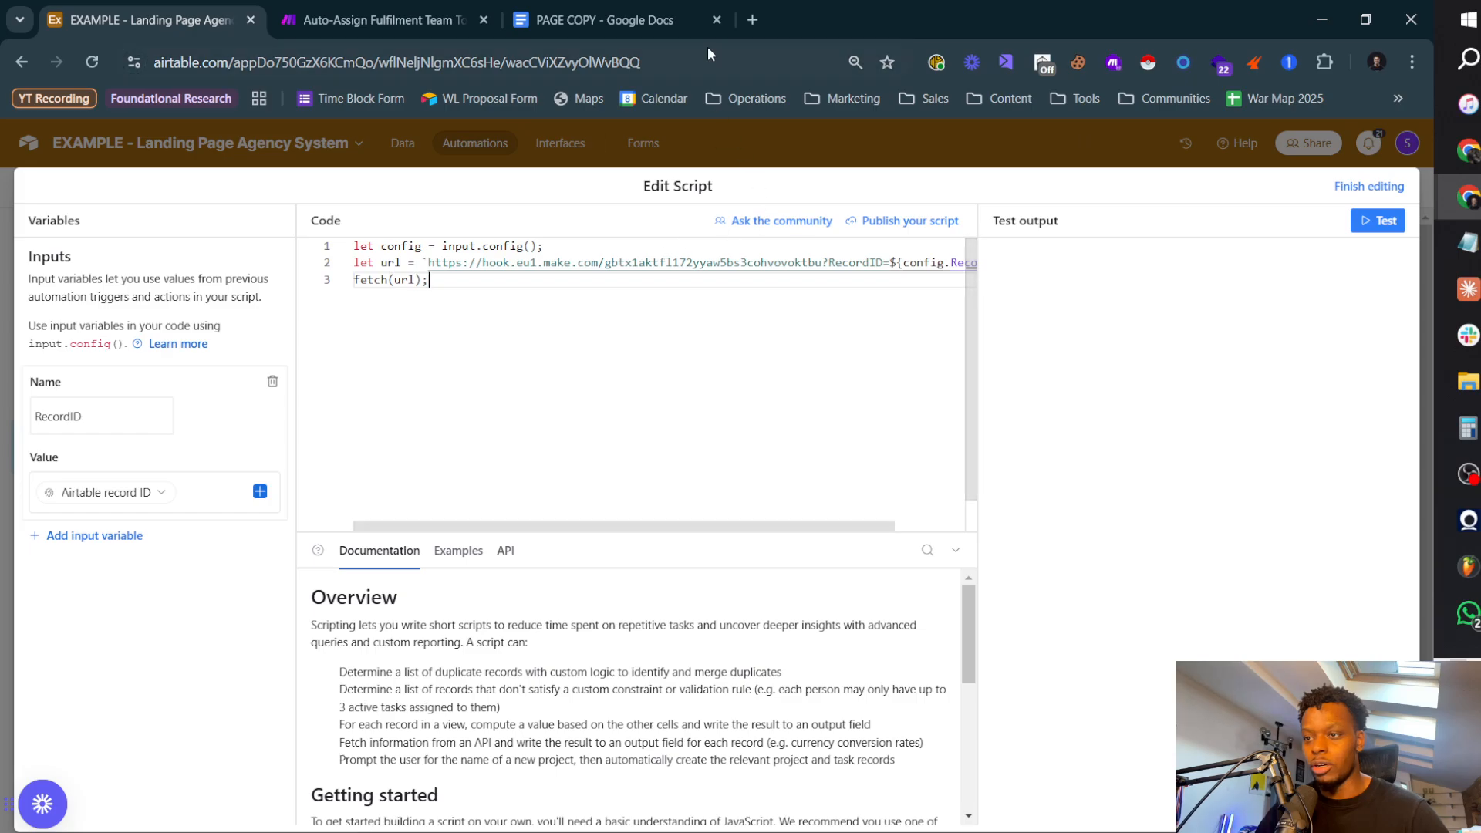
Step: Search Google in a new tab for "send airtable webhook to make" and open the Airtable Community thread on sending data to a webhook URL
{"action": "left_click", "coordinate": [754, 21]}
{"action": "type", "text": "s"}
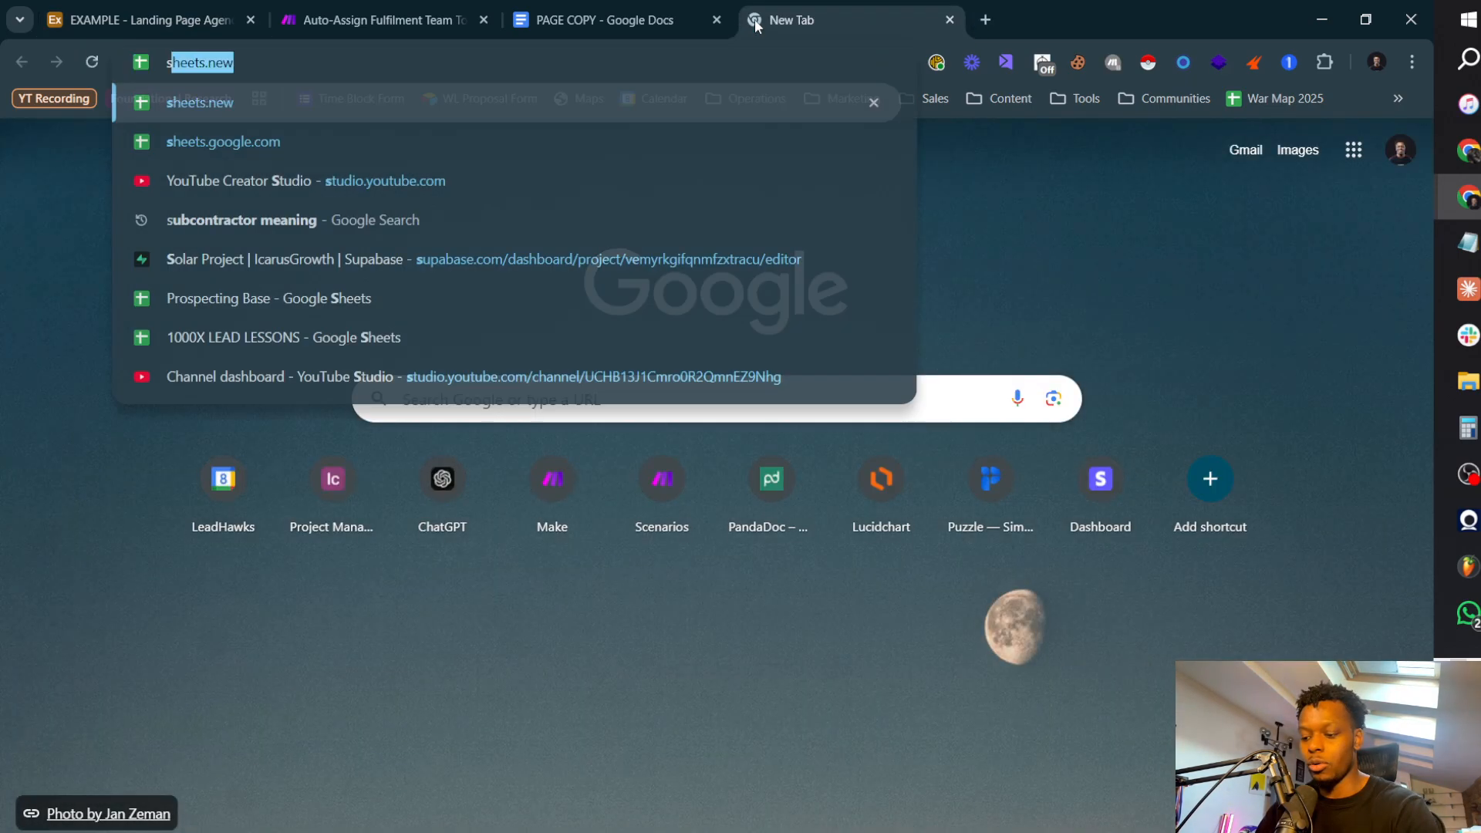
{"action": "type", "text": "end airtable "}
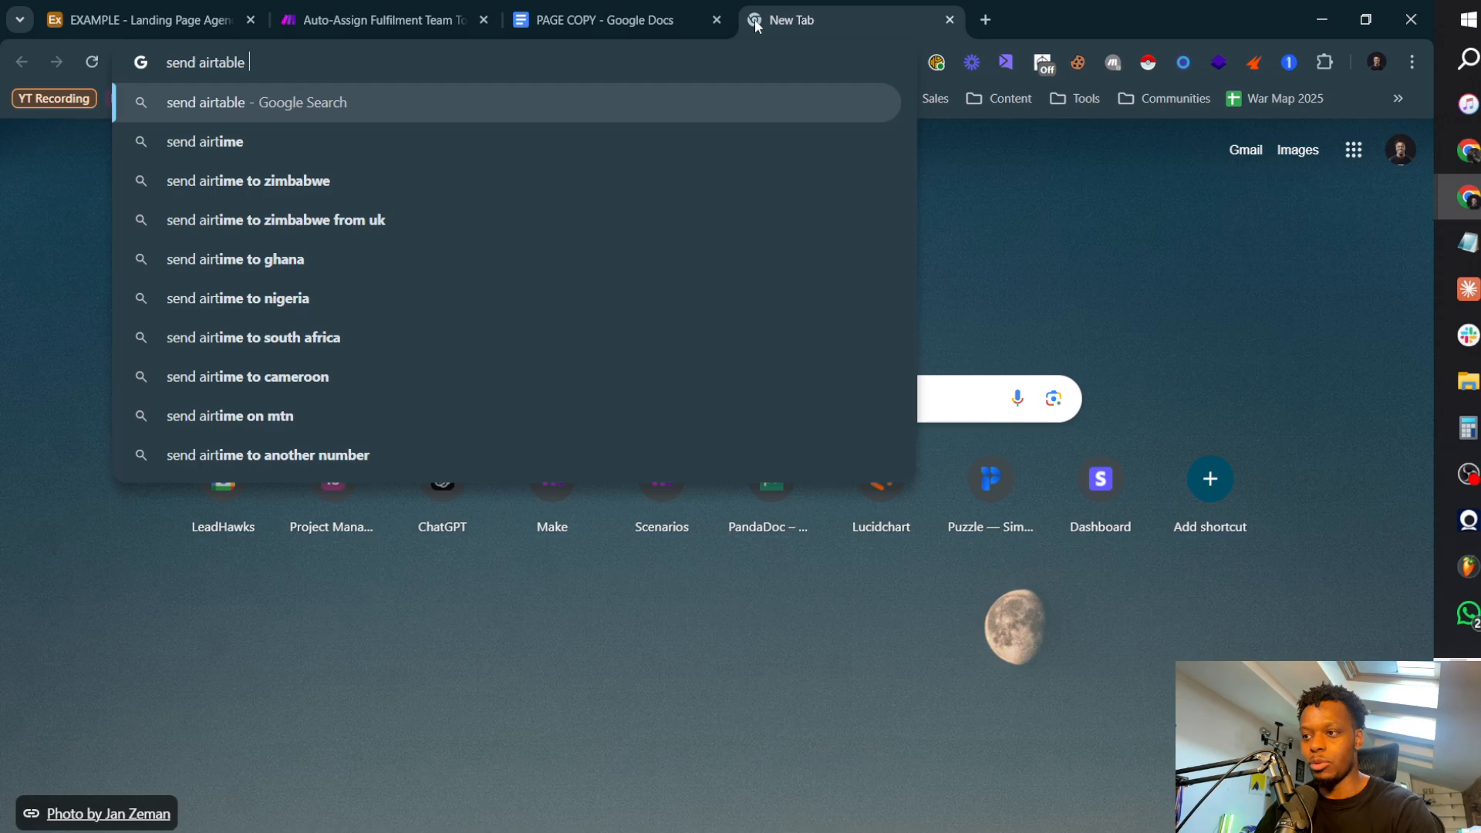
{"action": "type", "text": "webhook to make"}
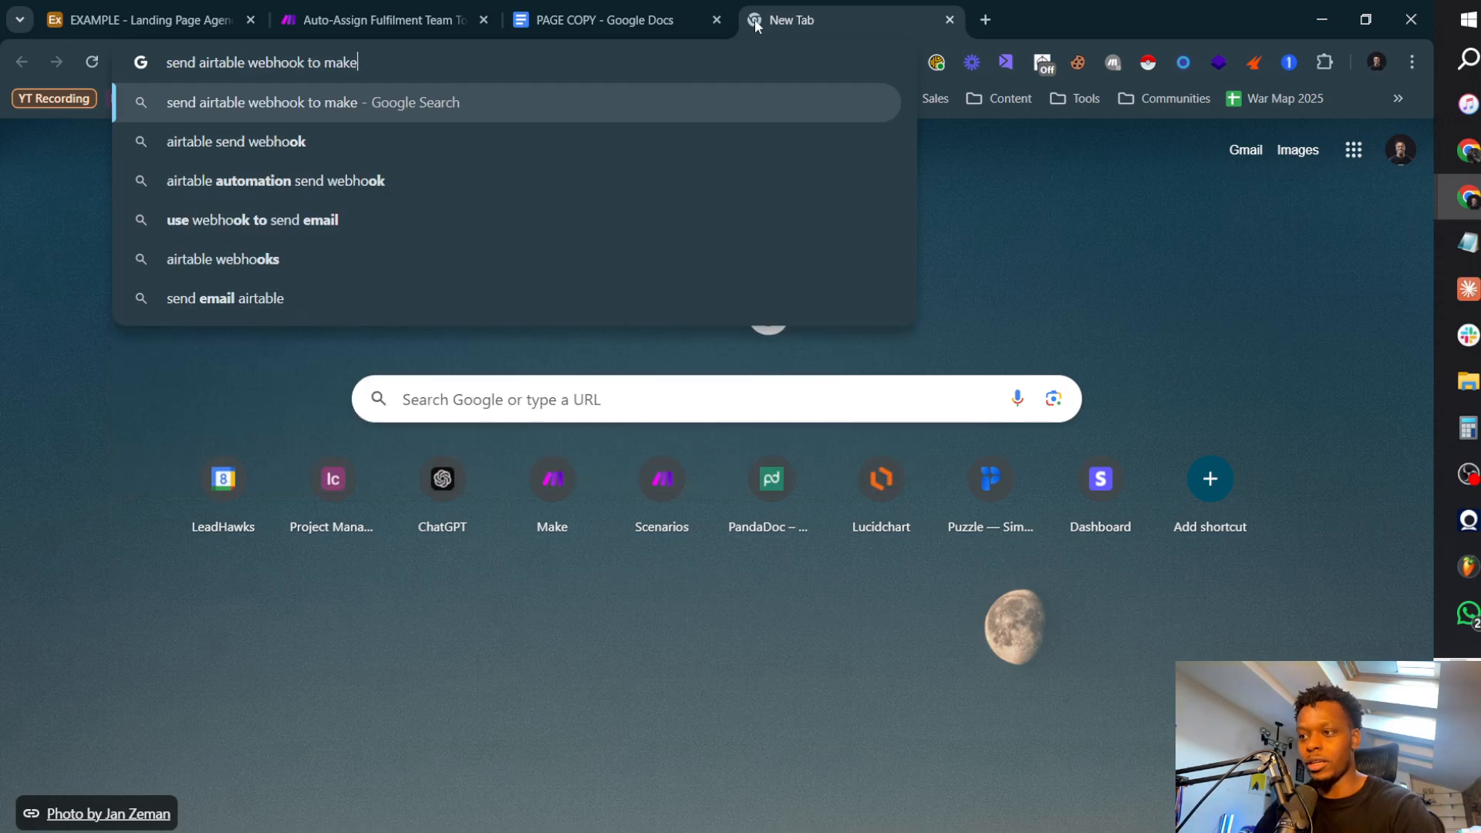
{"action": "key", "text": "Return"}
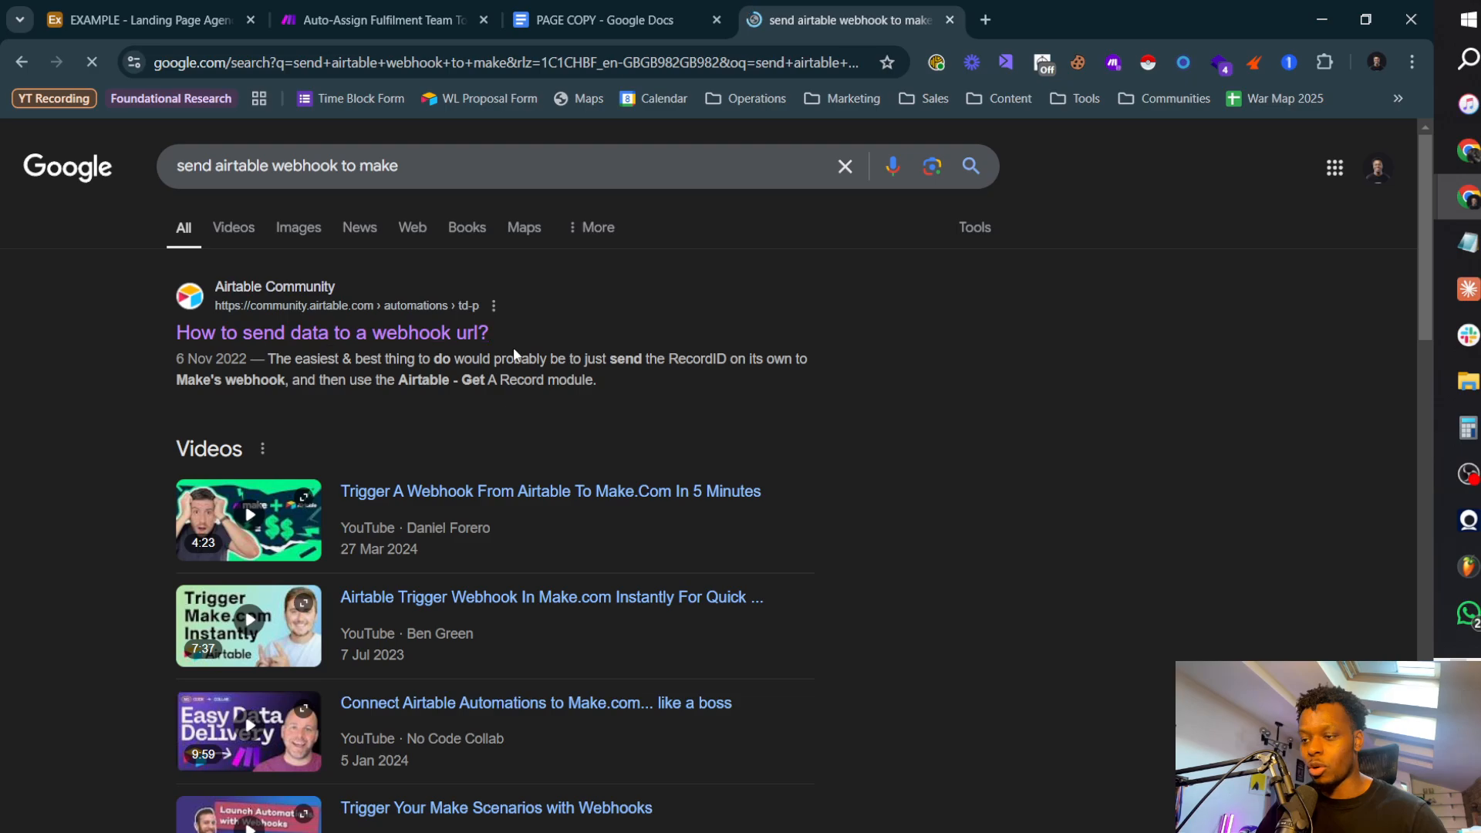
{"action": "left_click", "coordinate": [324, 337]}
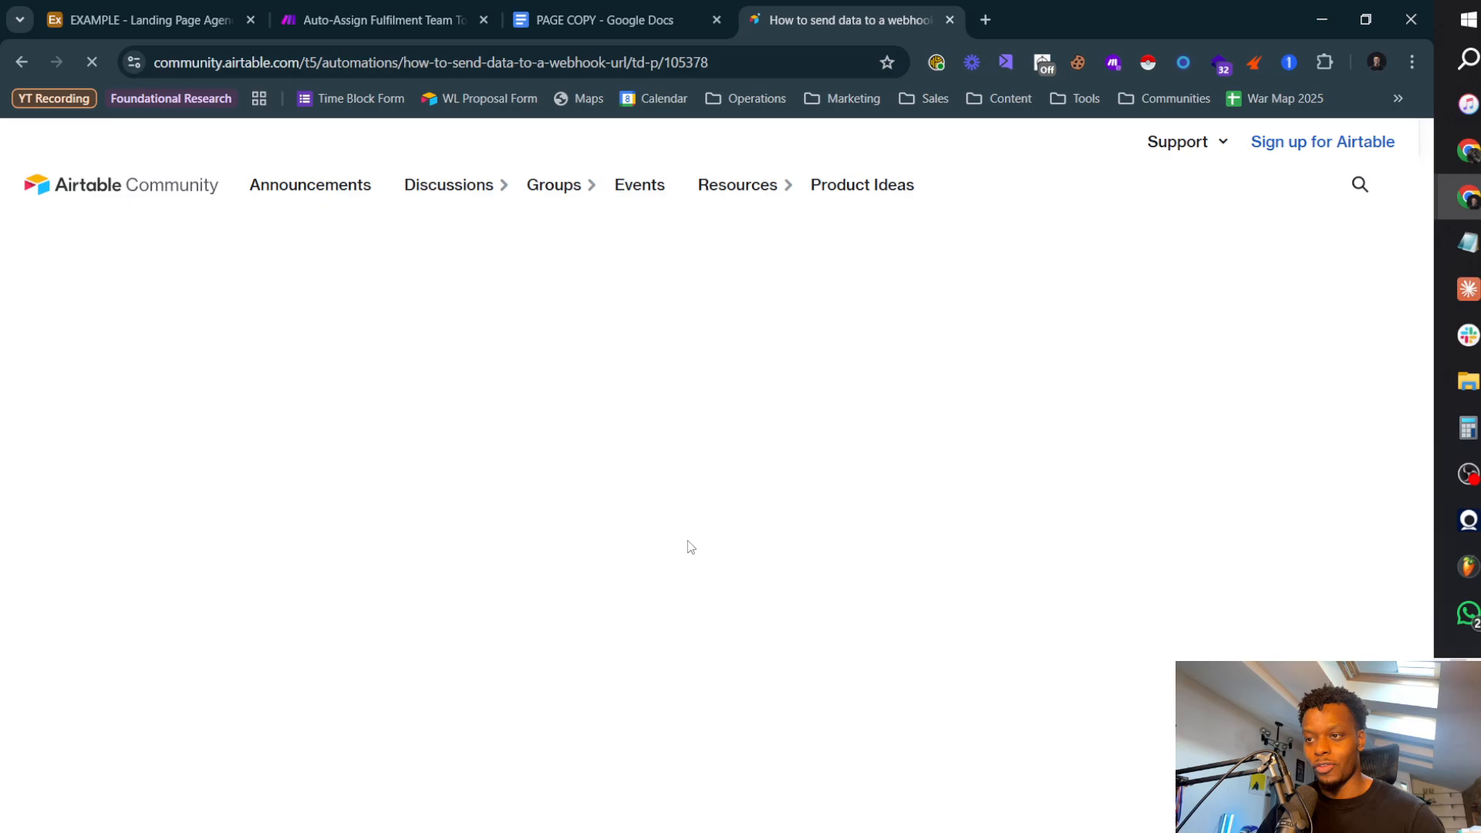
Step: Examine the thread's sample script for sending only the Record ID to a Make webhook
{"action": "scroll", "coordinate": [679, 546], "scroll_direction": "down", "scroll_amount": 15}
{"action": "scroll", "coordinate": [326, 557], "scroll_direction": "up", "scroll_amount": 6}
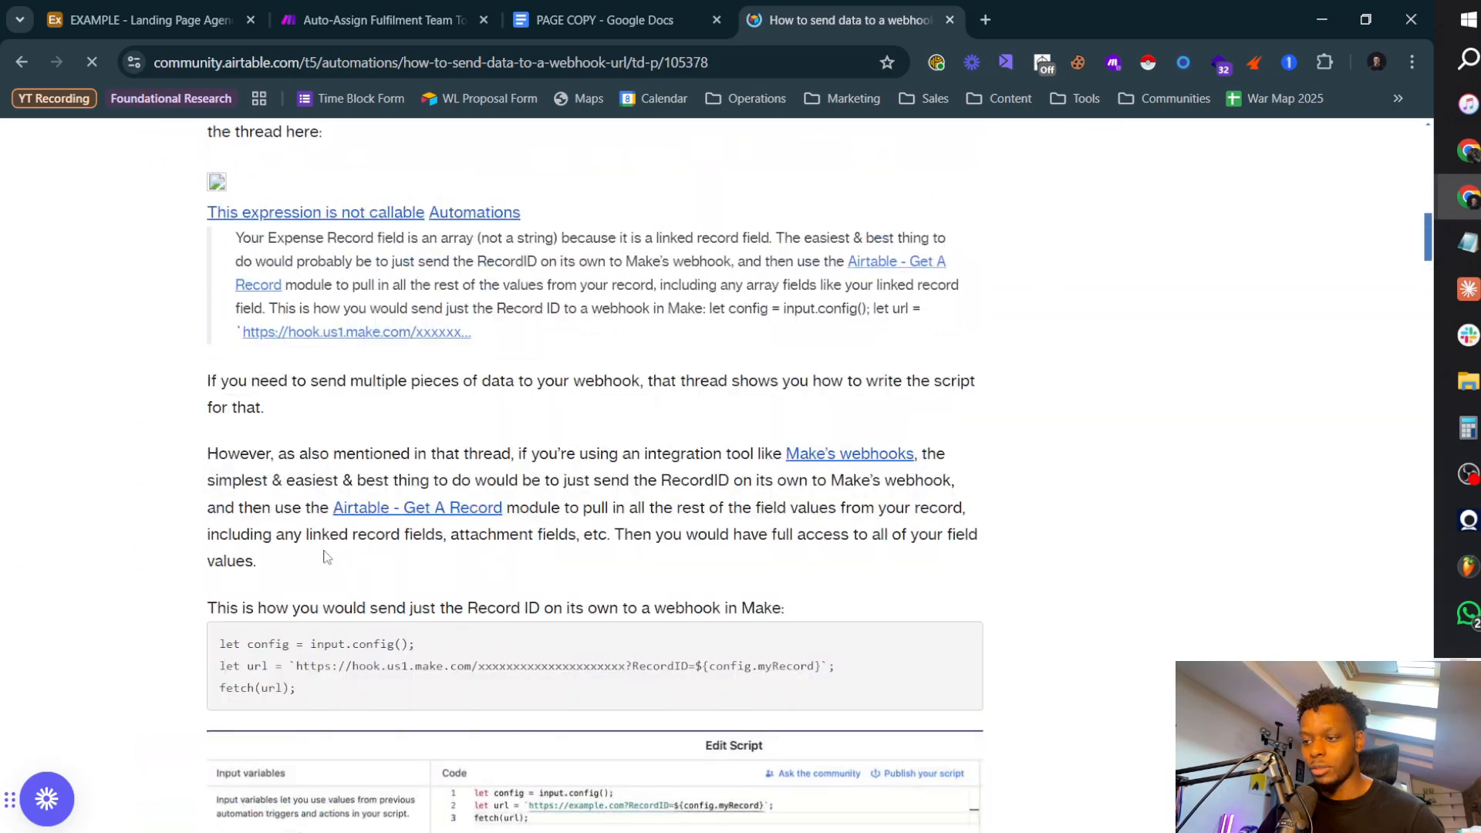
{"action": "left_click_drag", "start_coordinate": [296, 693], "coordinate": [227, 642]}
{"action": "left_click", "coordinate": [438, 667]}
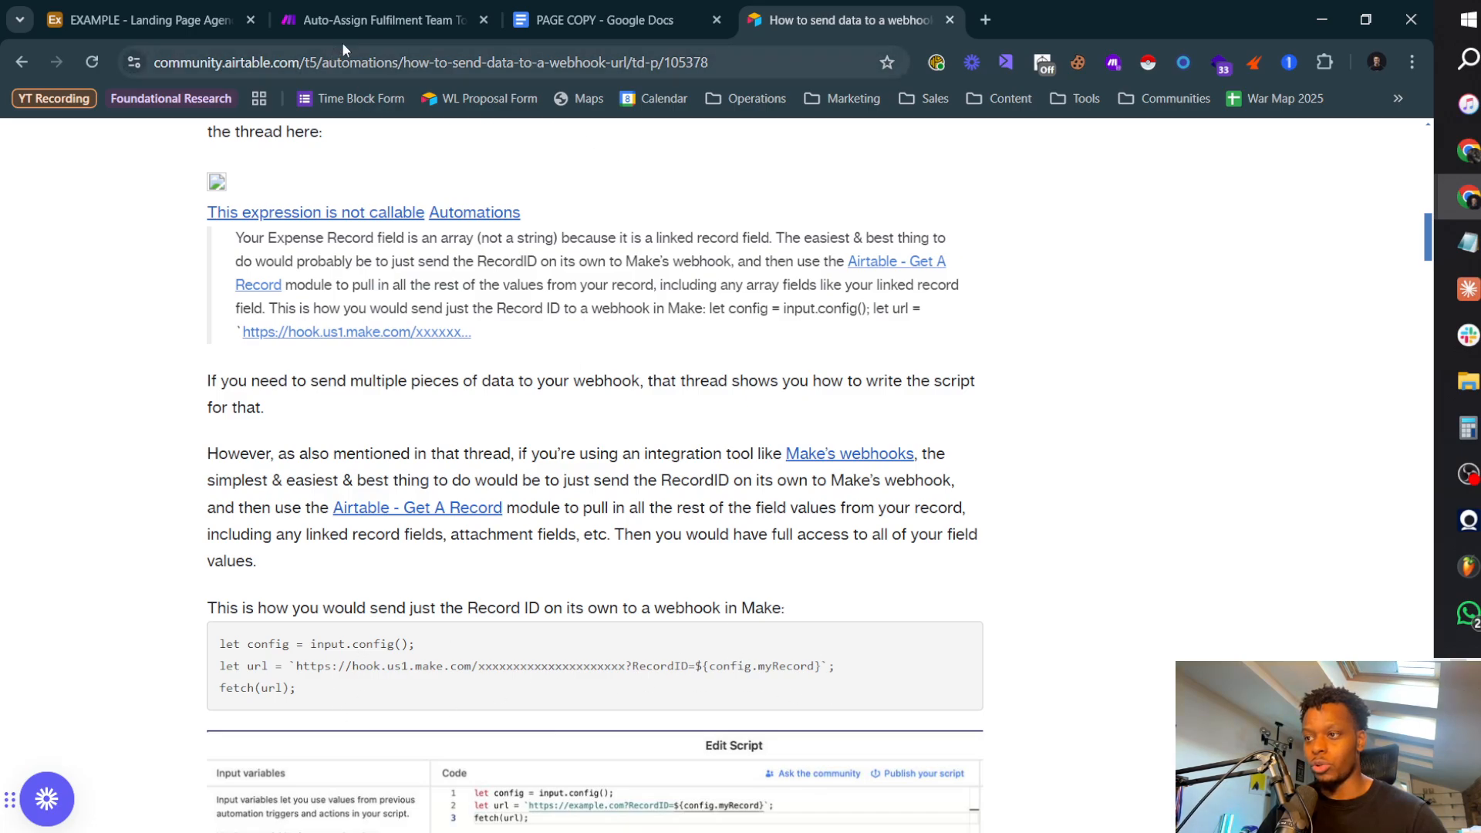
Step: Switch to Make to view the start of the Auto-Assign Fulfilment Team scenario, and return to Airtable's script editor
{"action": "left_click", "coordinate": [398, 16]}
{"action": "scroll", "coordinate": [307, 428], "scroll_direction": "up", "scroll_amount": 3}
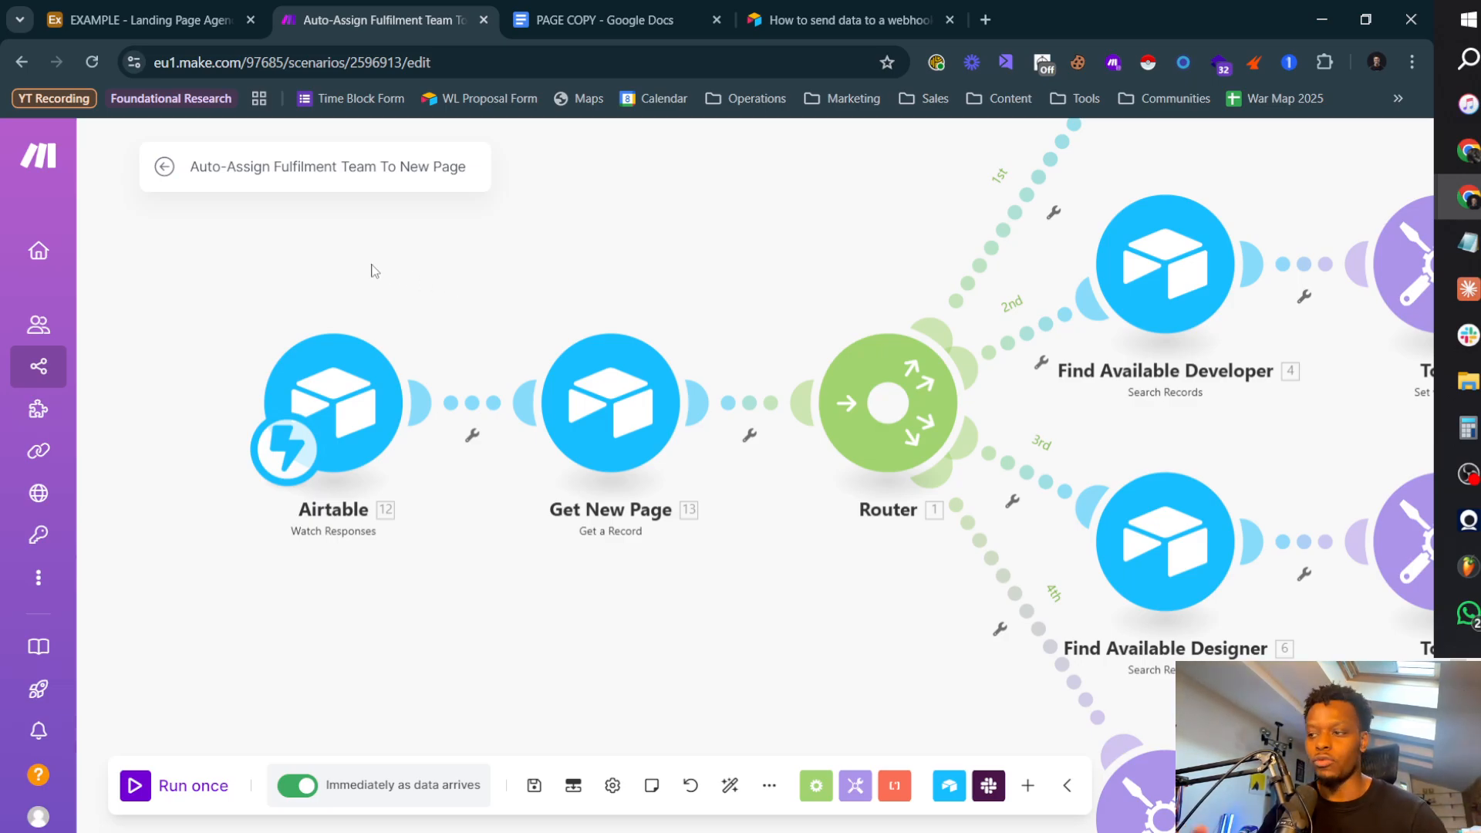
{"action": "left_click", "coordinate": [194, 20]}
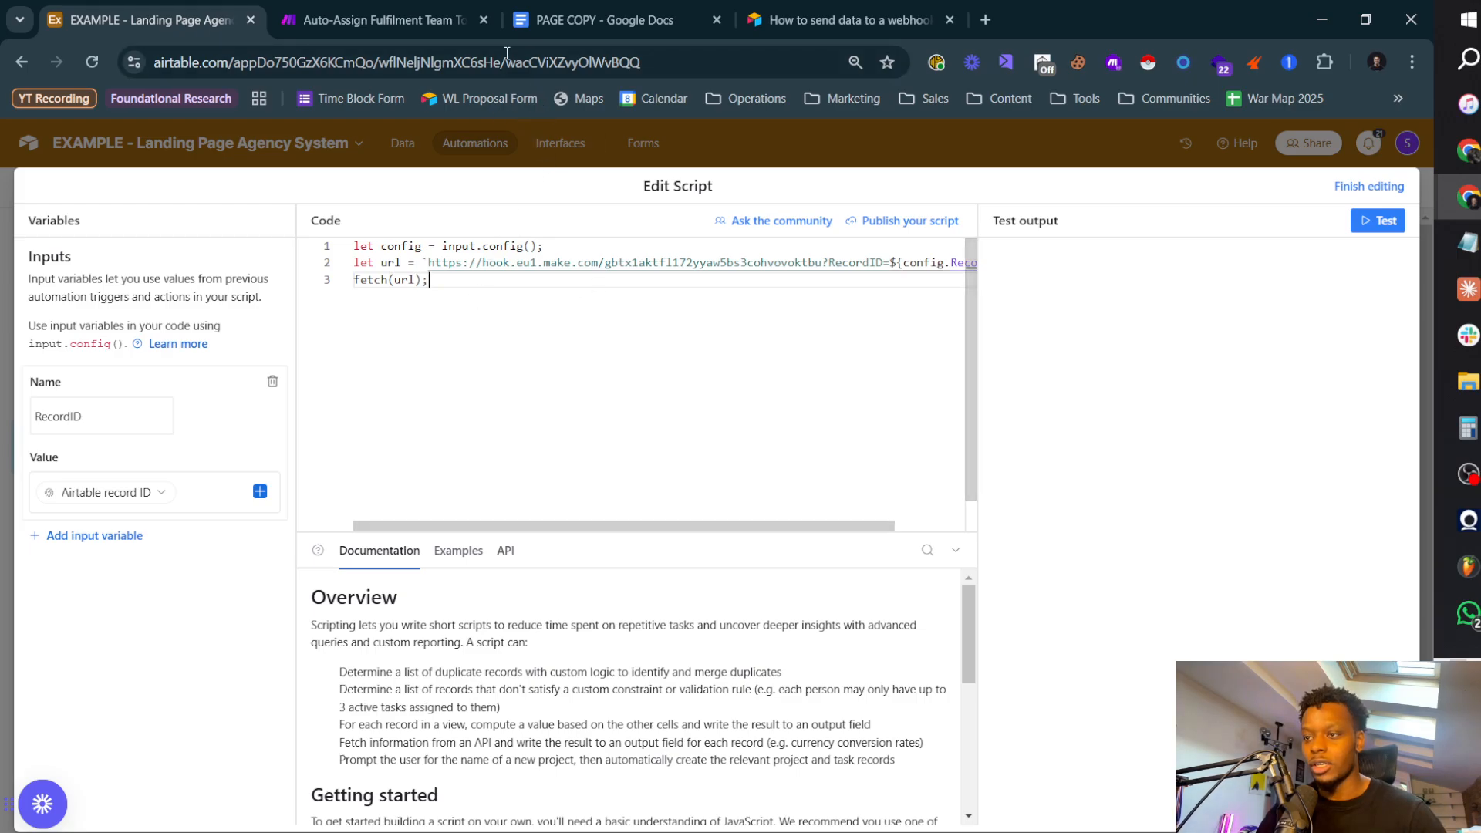
Step: Switch to Make, leave the Auto-Assign Fulfilment Team scenario and create a new scenario
{"action": "left_click", "coordinate": [354, 23]}
{"action": "left_click", "coordinate": [164, 167]}
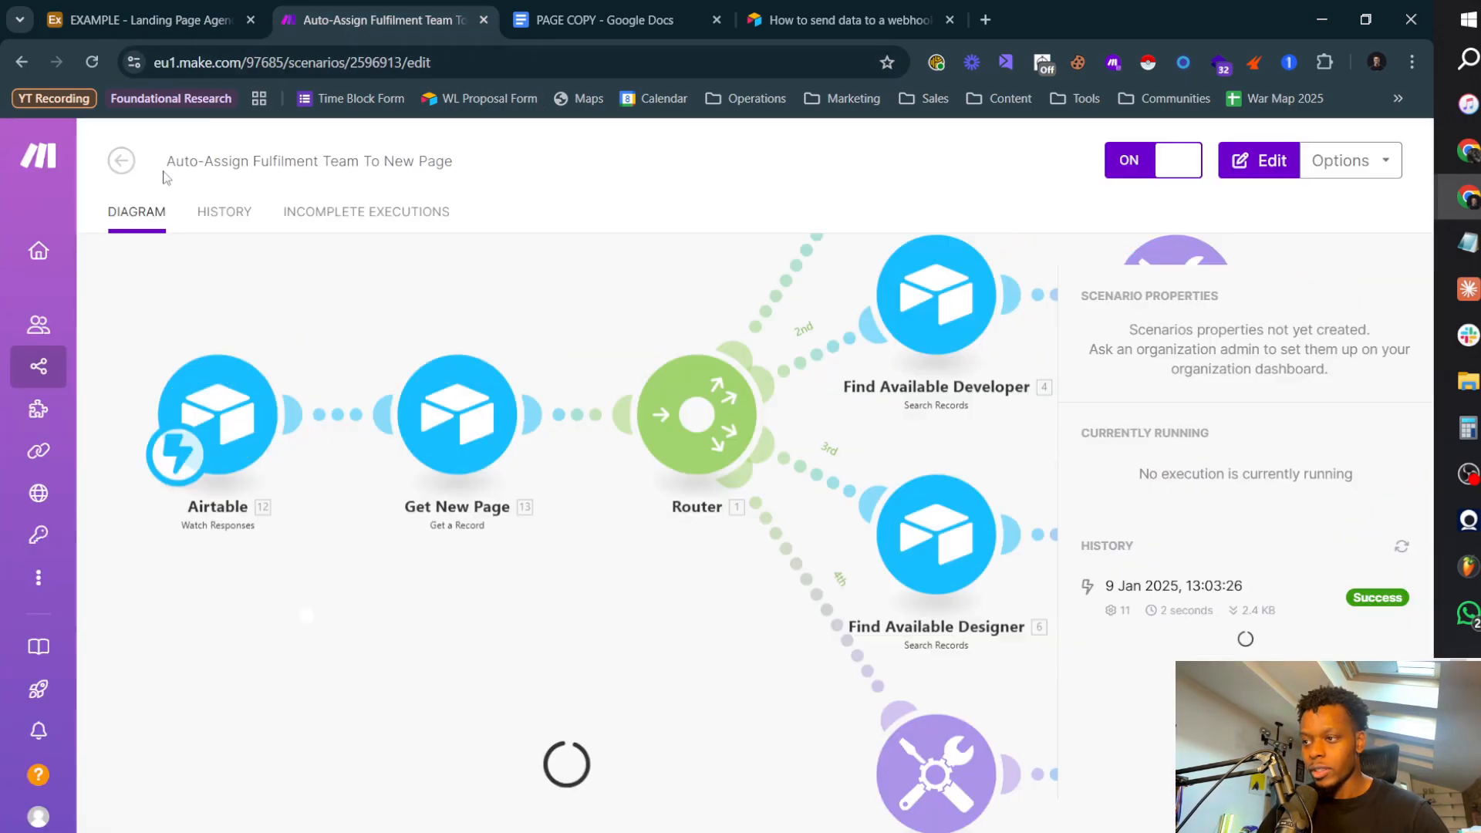
{"action": "left_click", "coordinate": [123, 161]}
{"action": "left_click", "coordinate": [147, 20]}
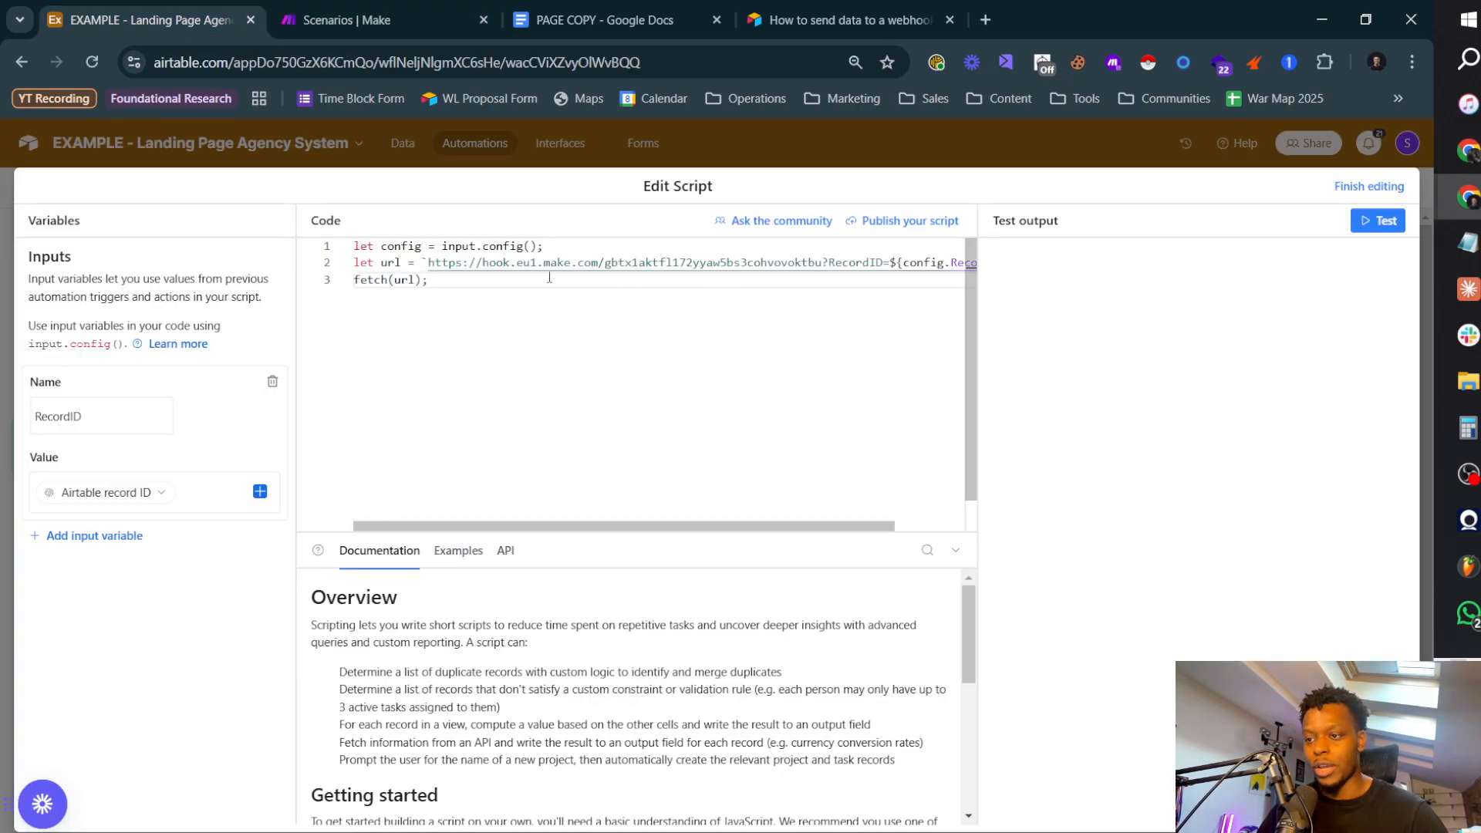
{"action": "left_click", "coordinate": [399, 17]}
{"action": "left_click", "coordinate": [1223, 160]}
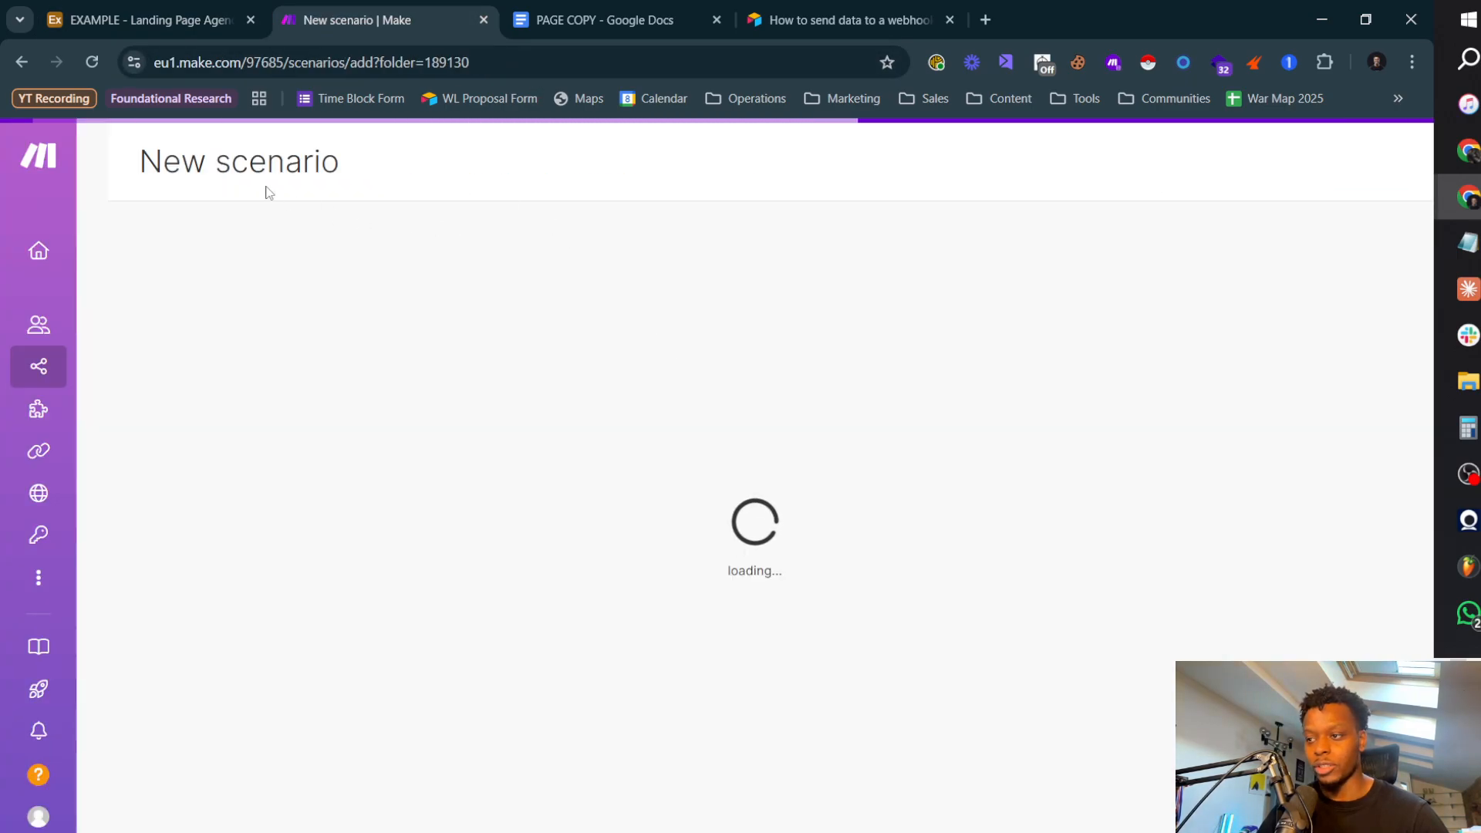
Step: Name the new scenario "Copy Complete >> Alert Ops Manager"
{"action": "left_click", "coordinate": [245, 168]}
{"action": "type", "text": "C"}
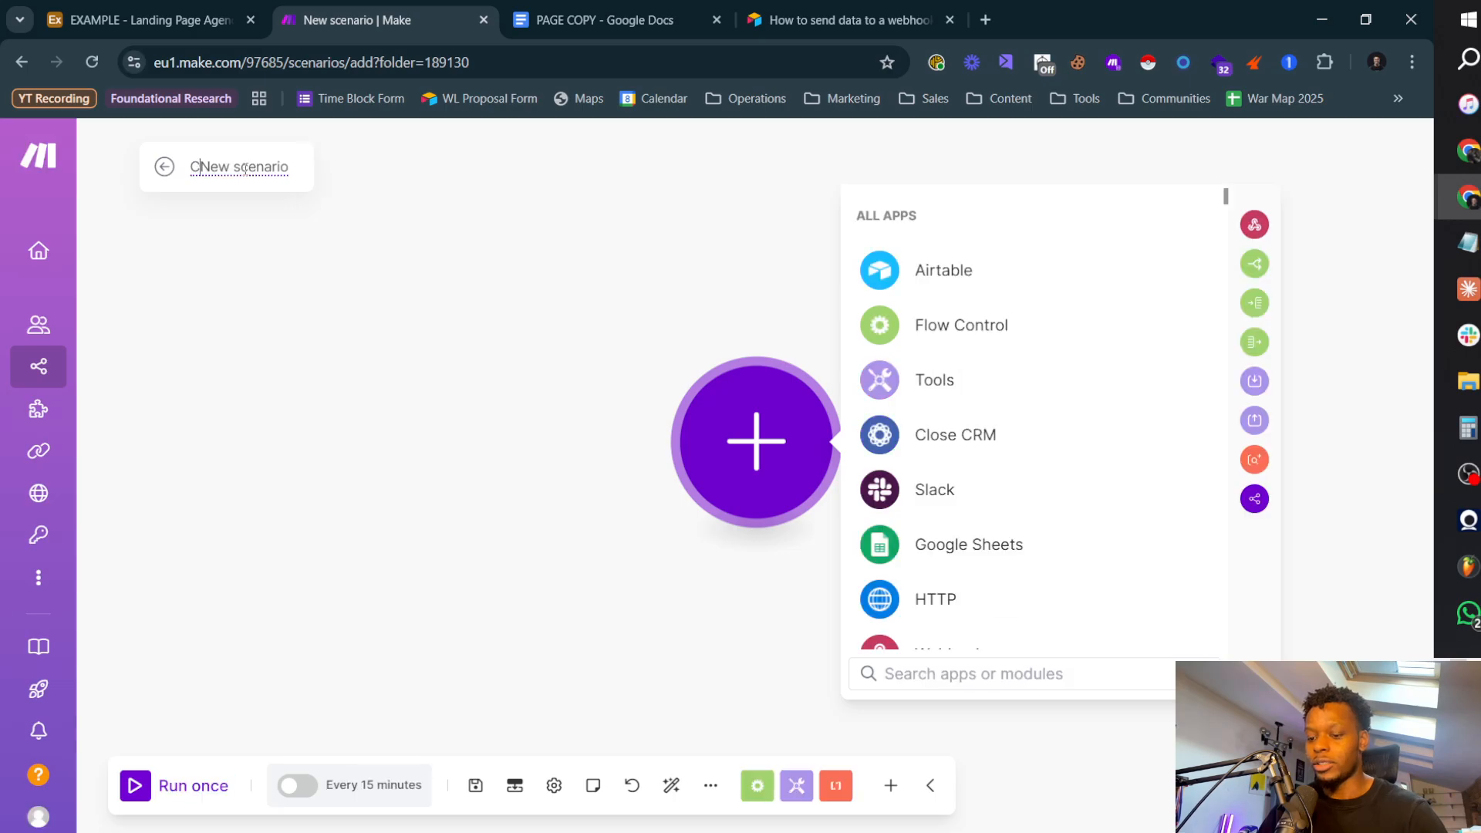
{"action": "key", "text": "ctrl+a"}
{"action": "type", "text": "Copy "}
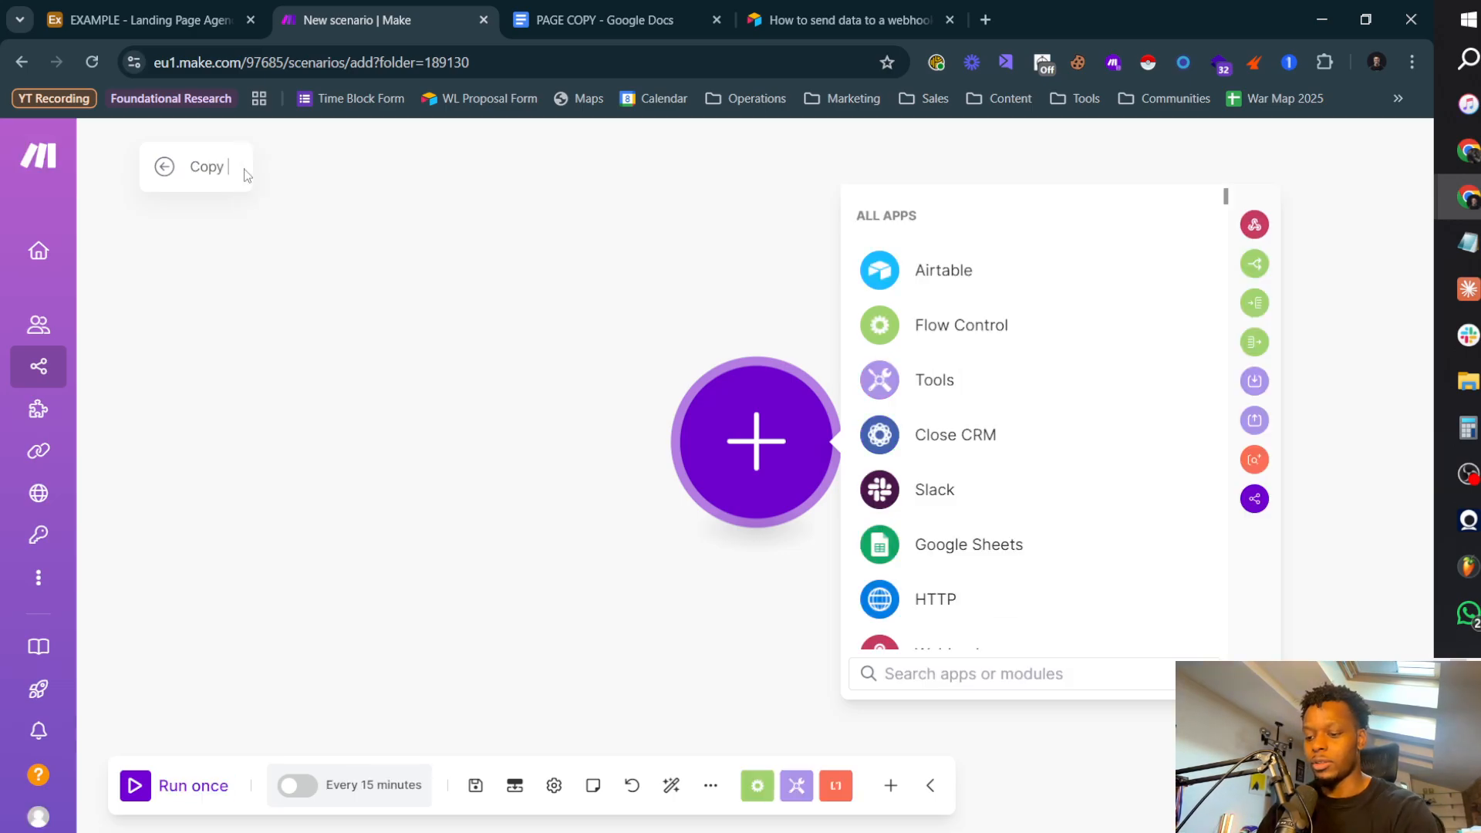
{"action": "type", "text": "Complete >> Alert"}
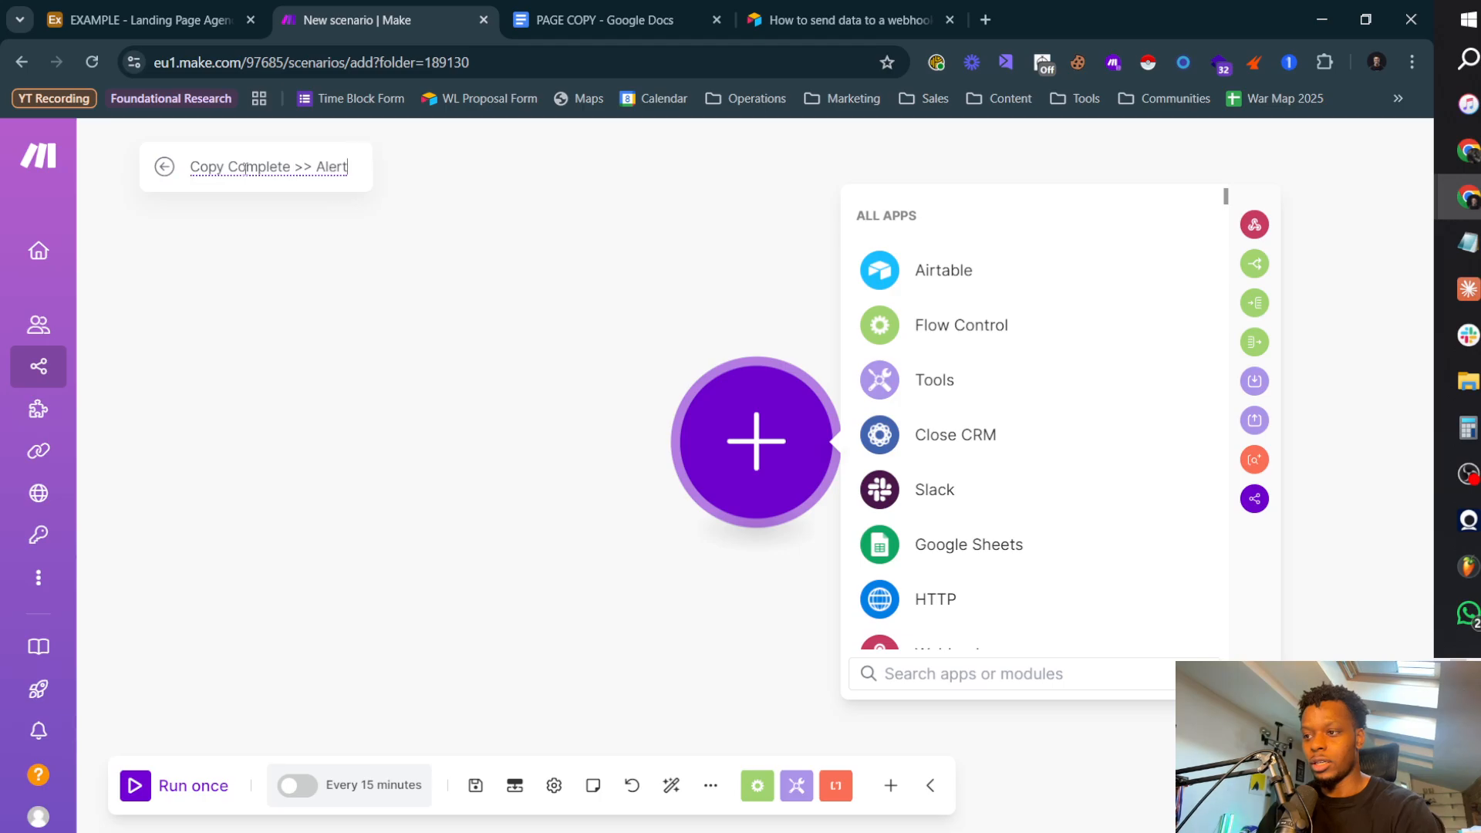
{"action": "type", "text": " Ops Manager"}
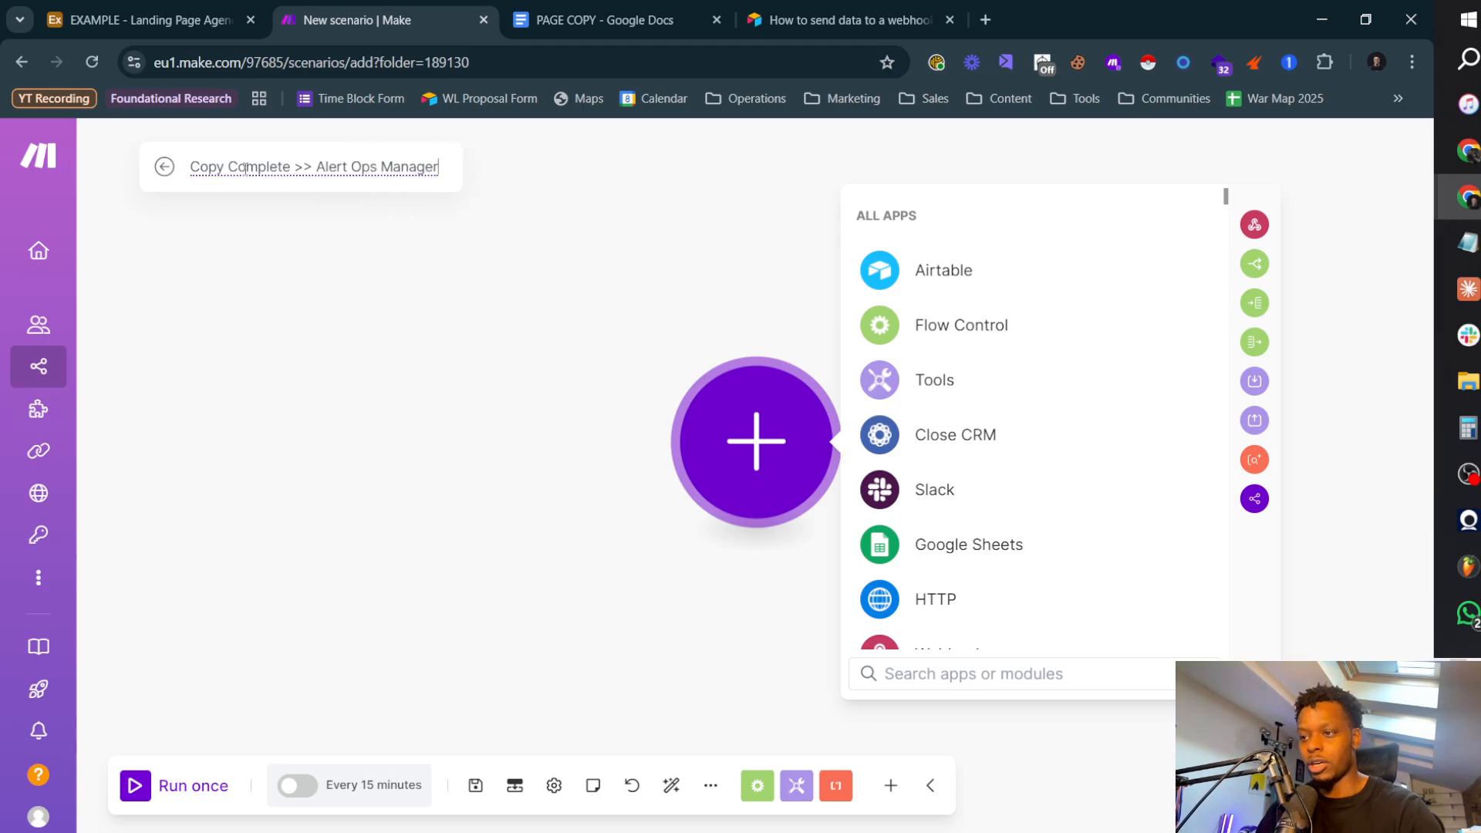
{"action": "key", "text": "Return"}
Step: Add an Airtable Watch Responses trigger with a new webhook named "Copy Complete TEST"
{"action": "left_click", "coordinate": [948, 270]}
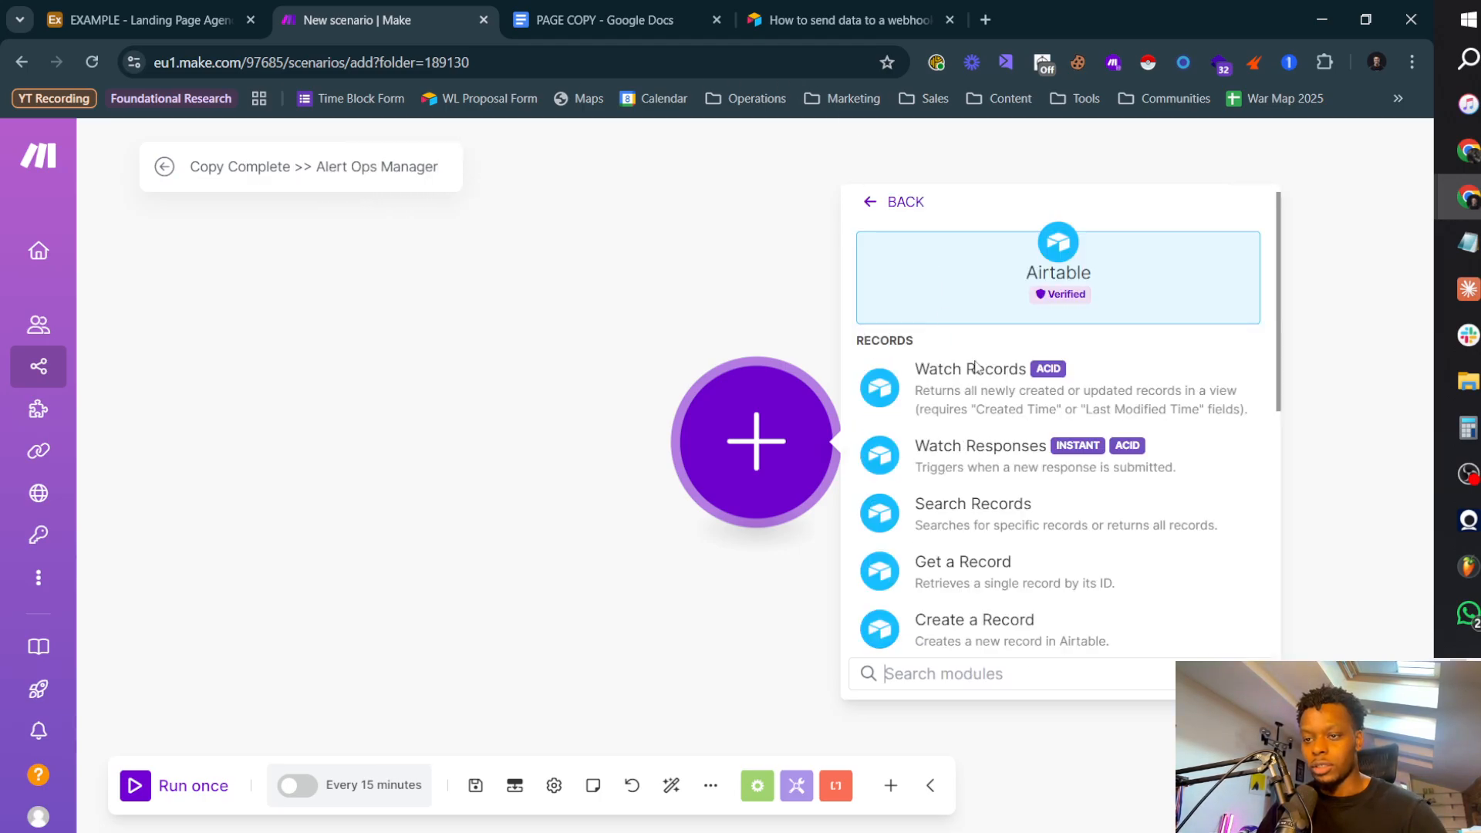
{"action": "left_click", "coordinate": [1015, 458]}
{"action": "left_click", "coordinate": [1070, 439]}
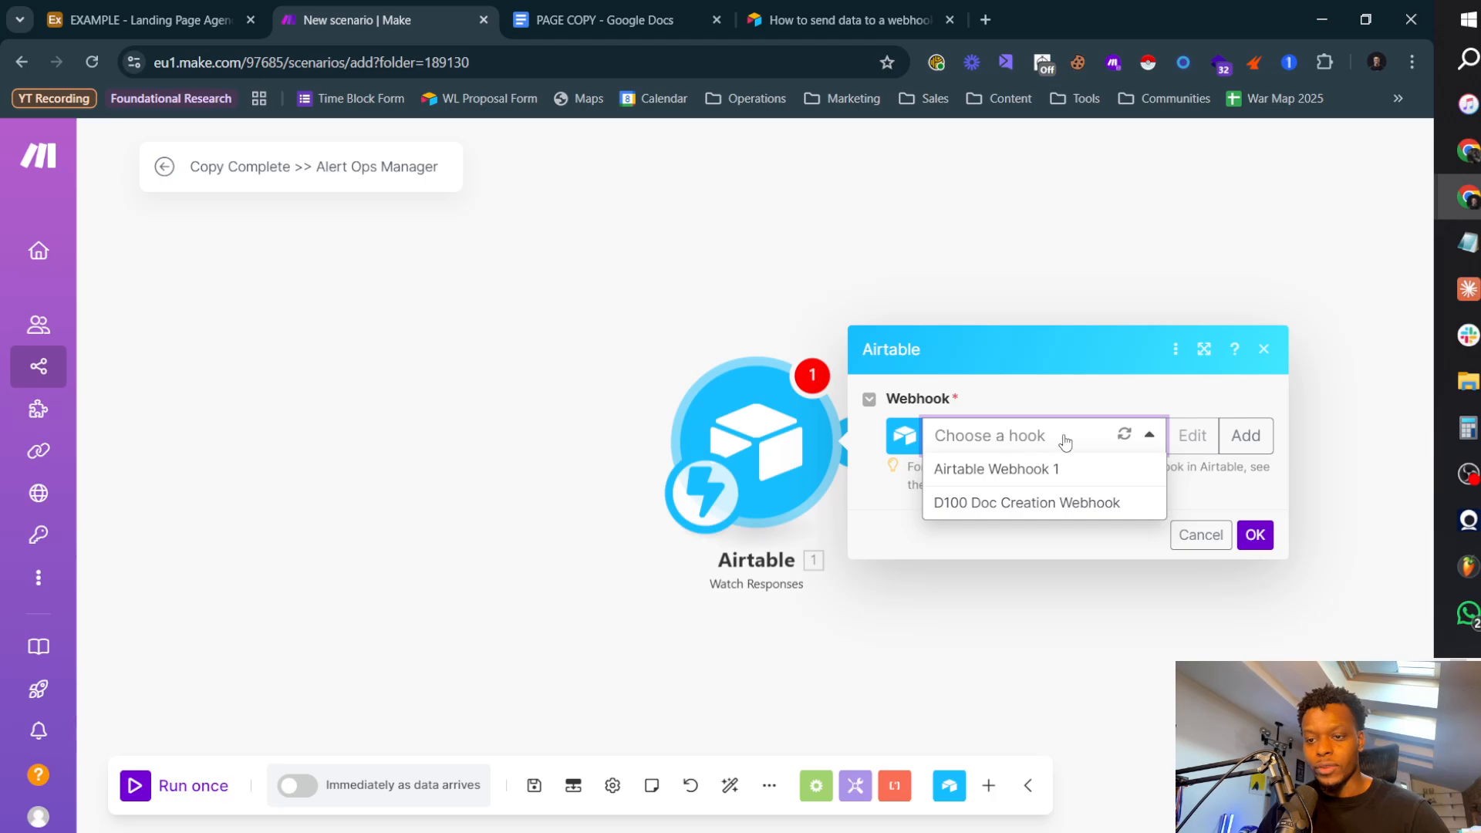
{"action": "left_click", "coordinate": [1244, 435]}
{"action": "triple_click", "coordinate": [997, 423]}
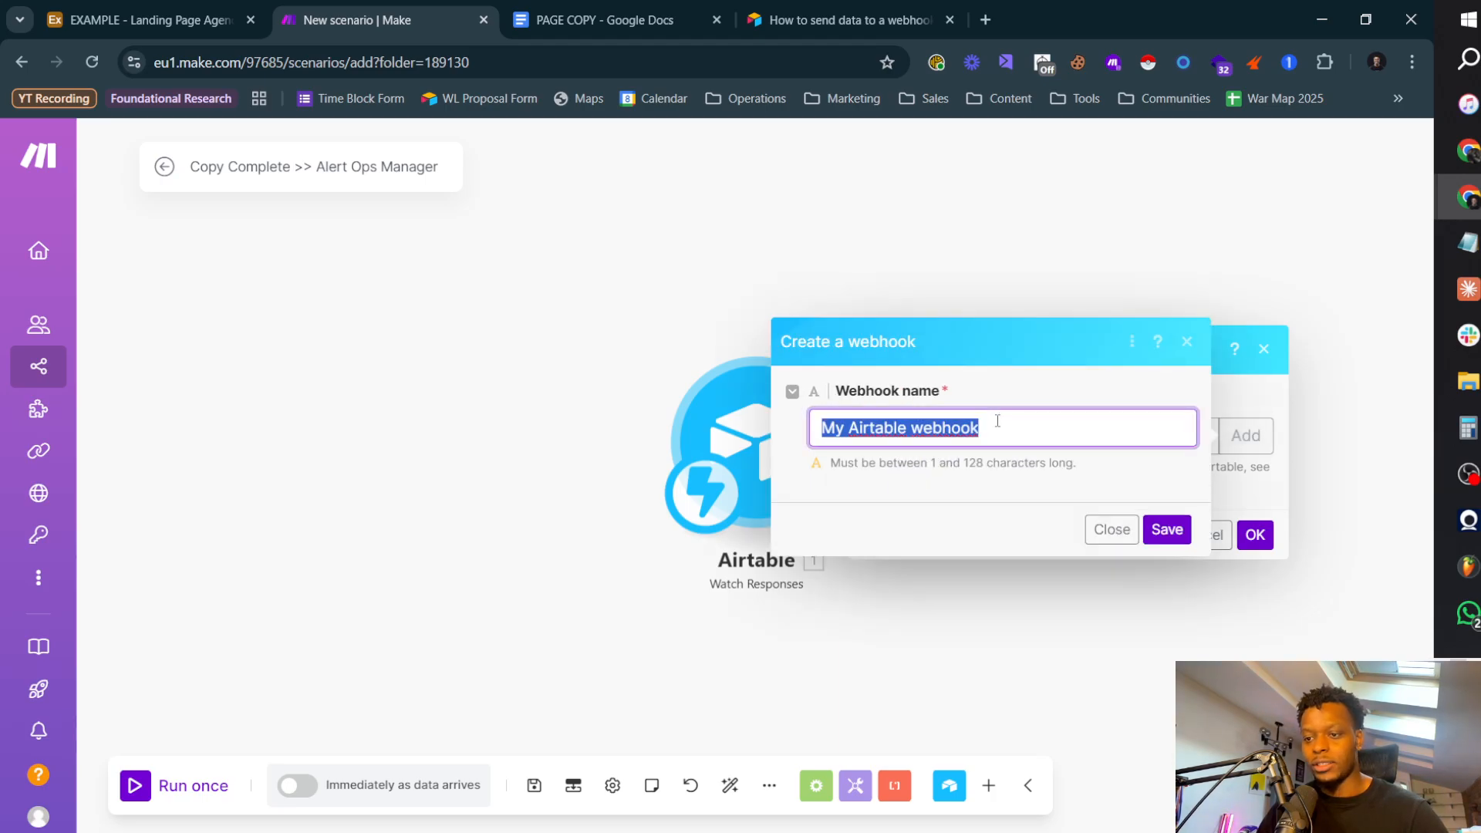
{"action": "type", "text": "Copy Complete TEST"}
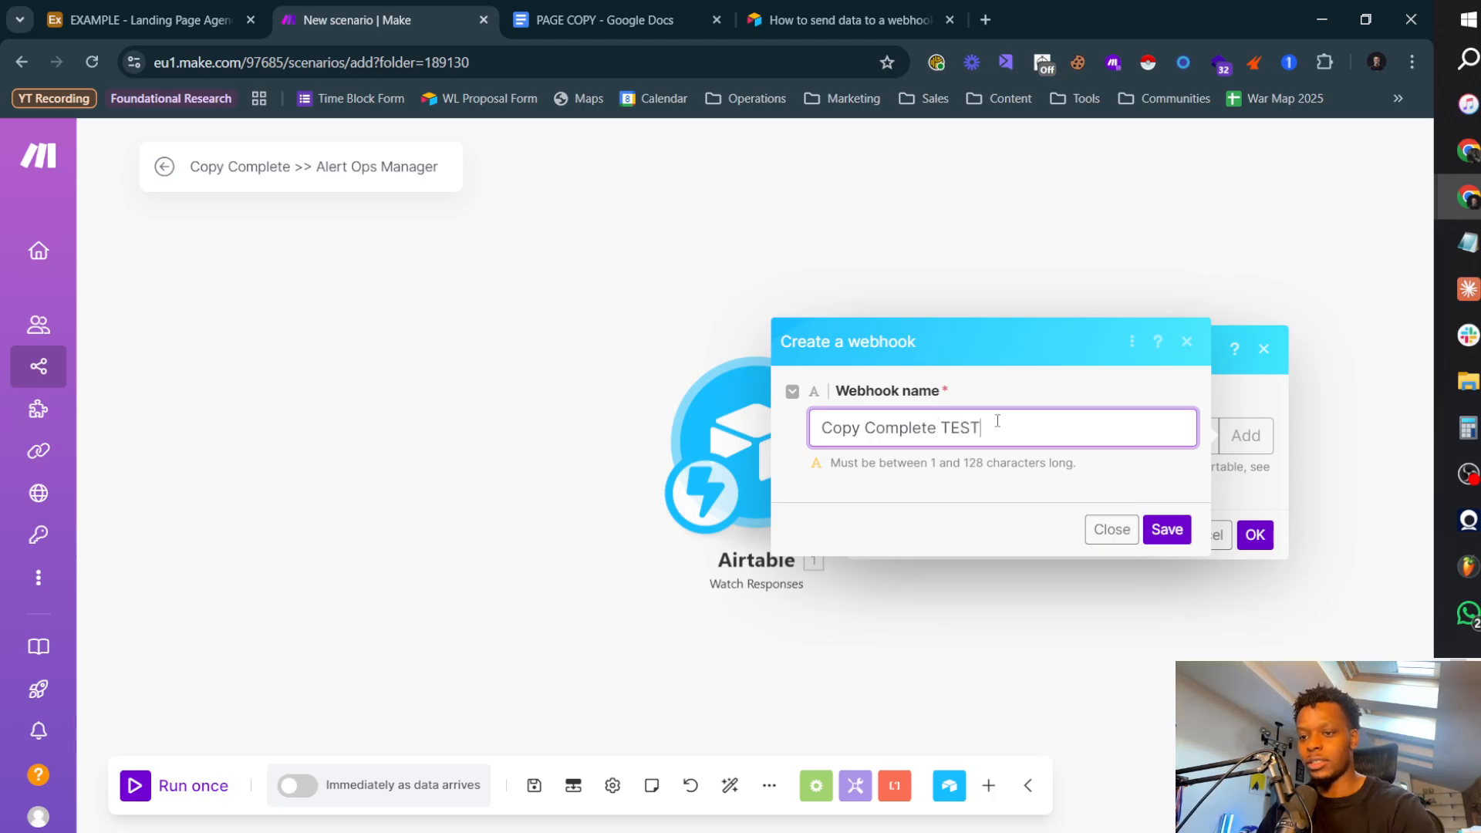
{"action": "left_click", "coordinate": [1164, 528]}
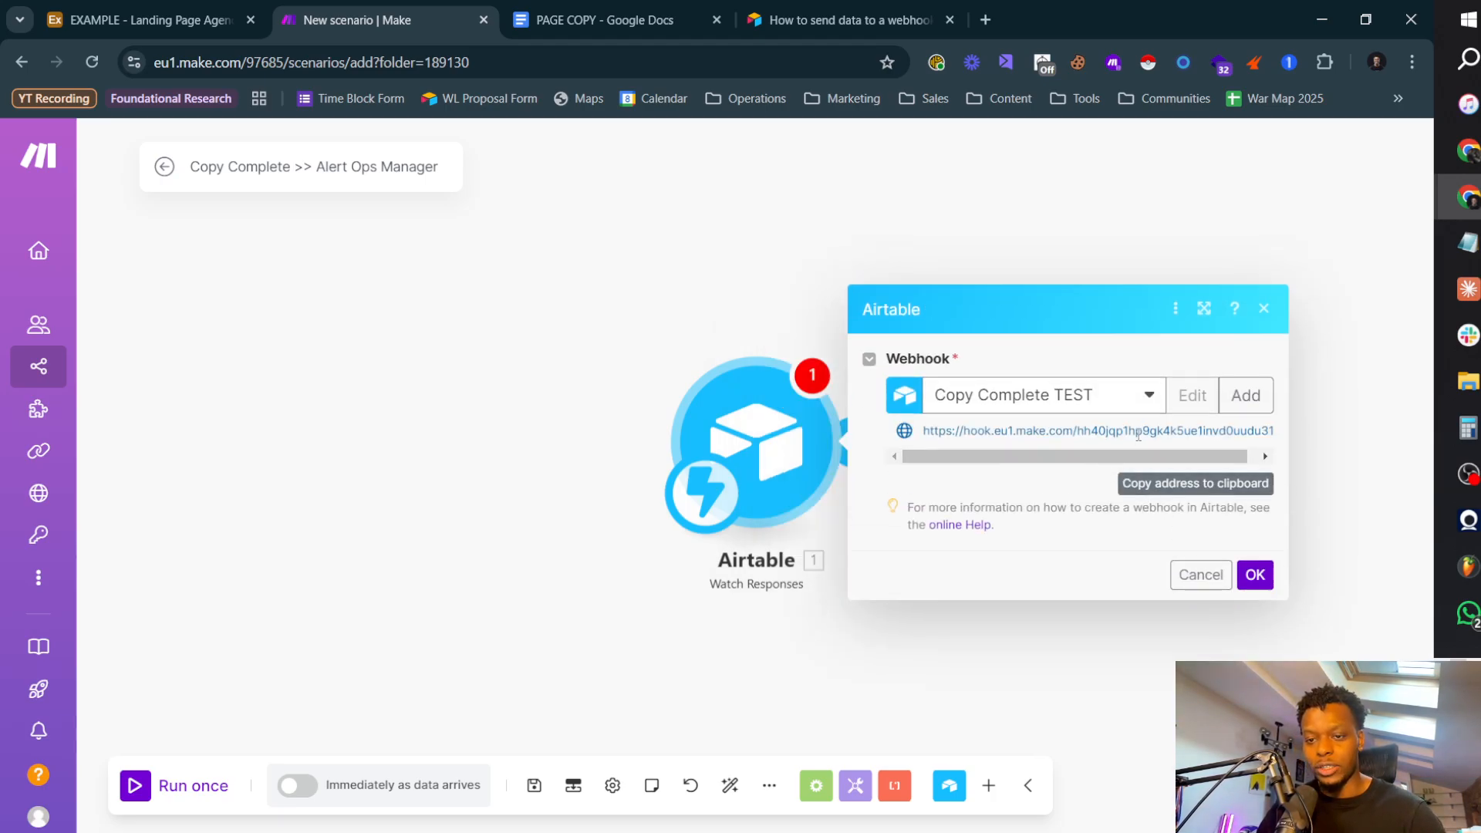
Step: Copy the new webhook's address and paste it over the old hook URL in the Airtable script, keeping the RecordID parameter
{"action": "left_click", "coordinate": [1182, 489]}
{"action": "key", "text": "ctrl+1"}
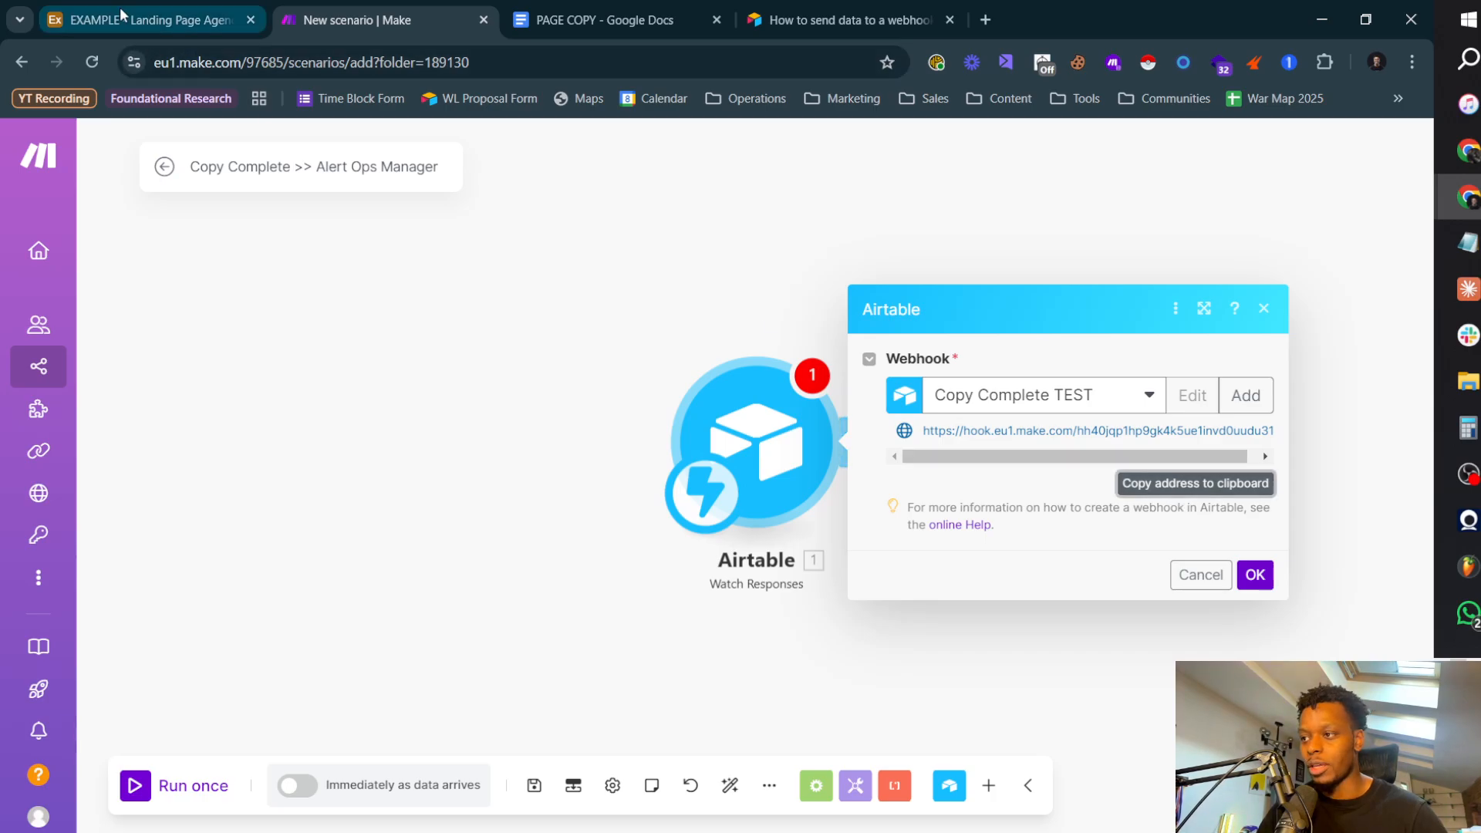
{"action": "left_click_drag", "start_coordinate": [429, 262], "coordinate": [822, 264]}
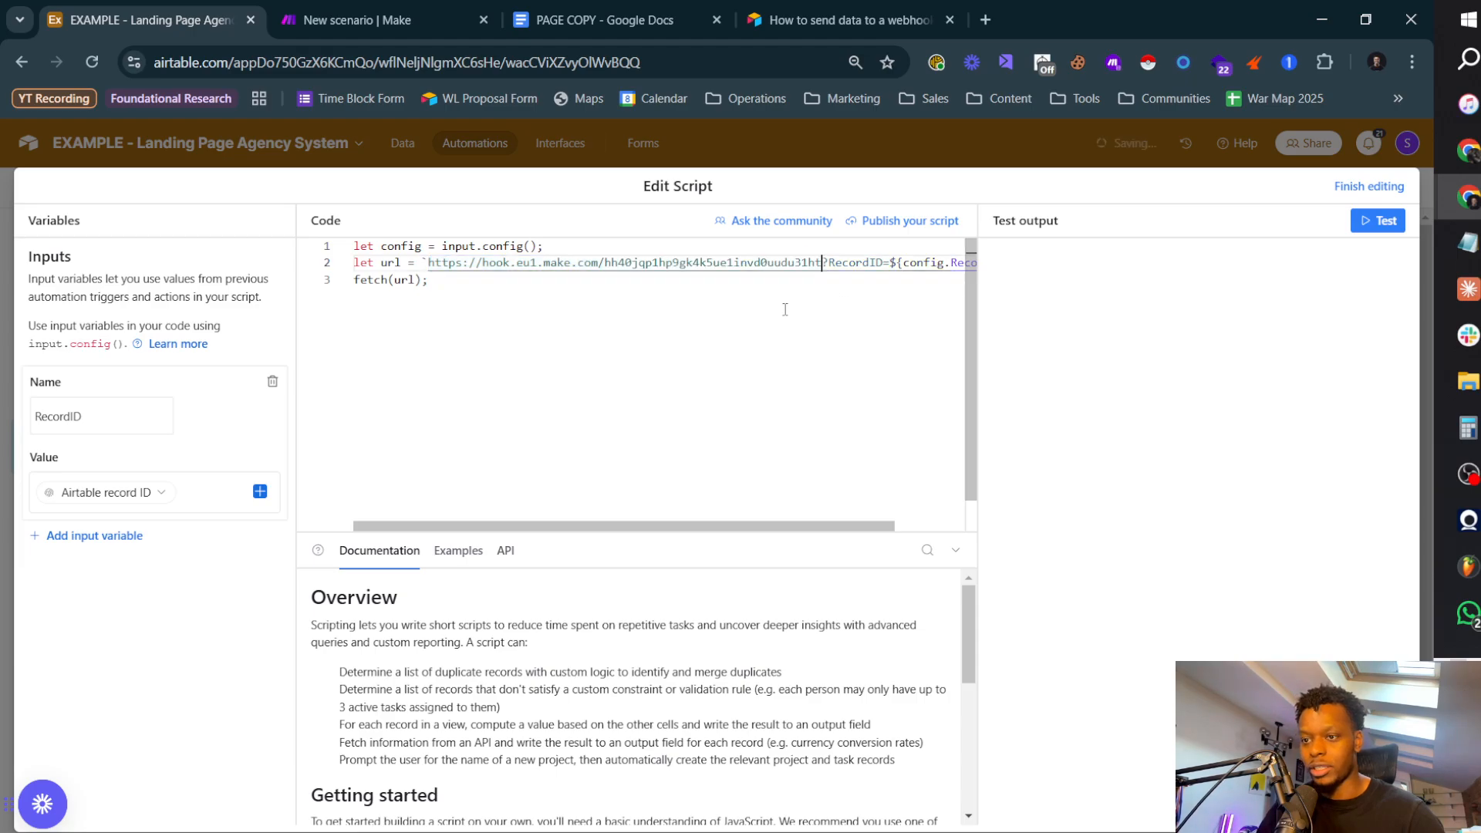
{"action": "scroll", "coordinate": [839, 401], "scroll_direction": "right", "scroll_amount": 1}
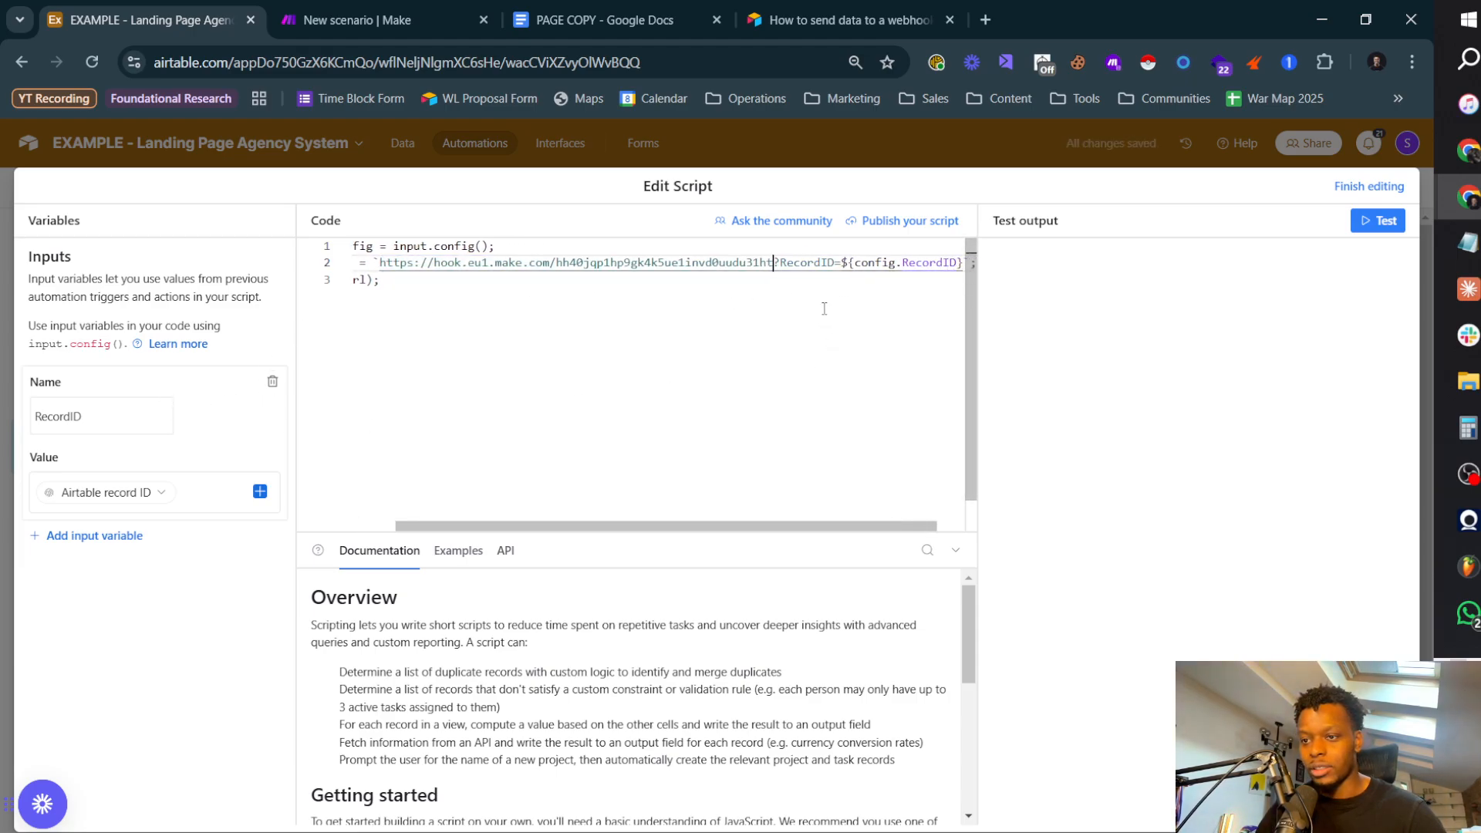
{"action": "double_click", "coordinate": [799, 263]}
{"action": "left_click", "coordinate": [889, 263]}
{"action": "scroll", "coordinate": [817, 296], "scroll_direction": "left", "scroll_amount": 2}
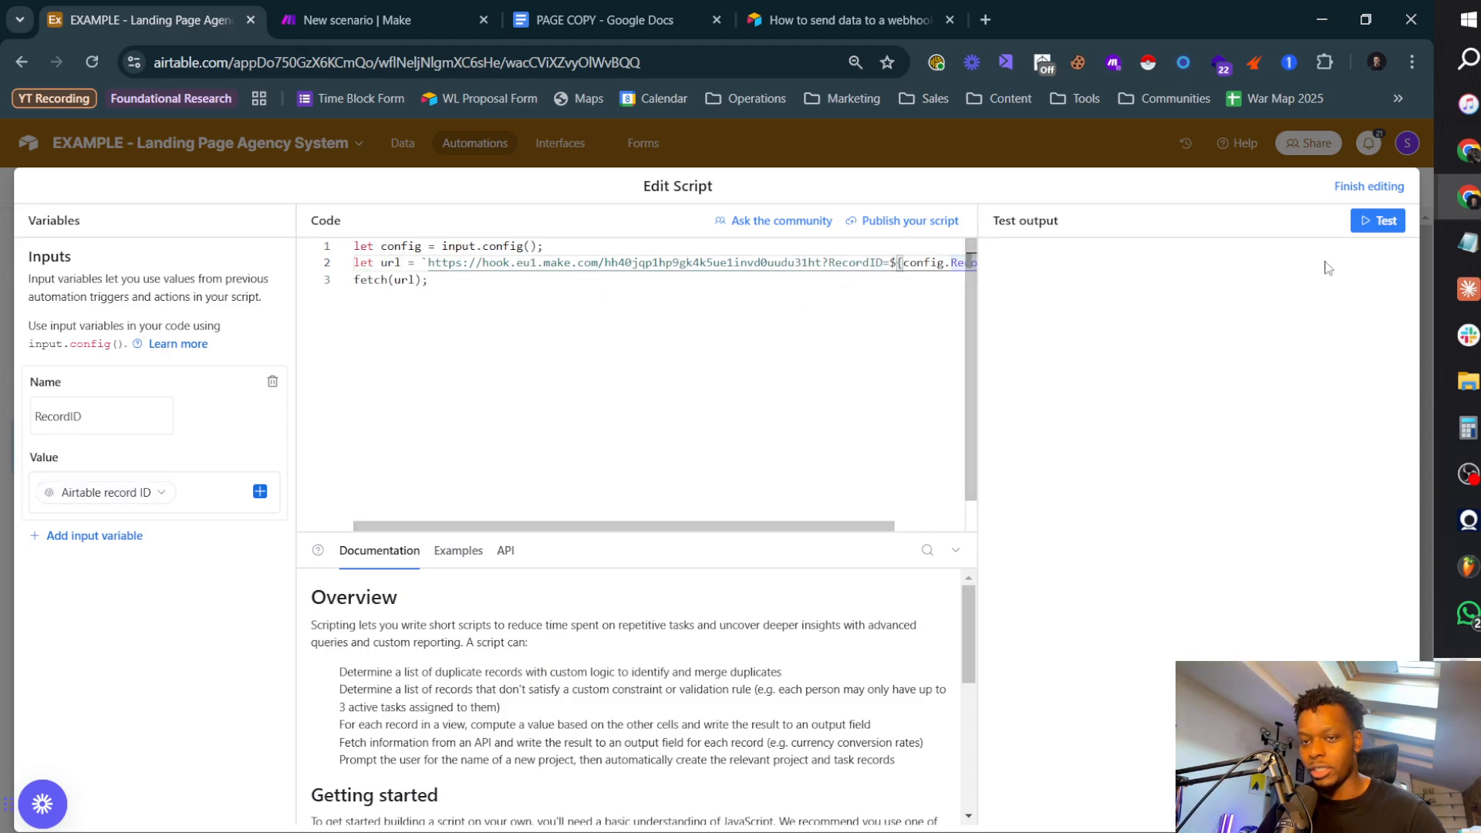
Step: Finish editing the script and turn on the Copy Complete automation
{"action": "left_click", "coordinate": [1369, 186]}
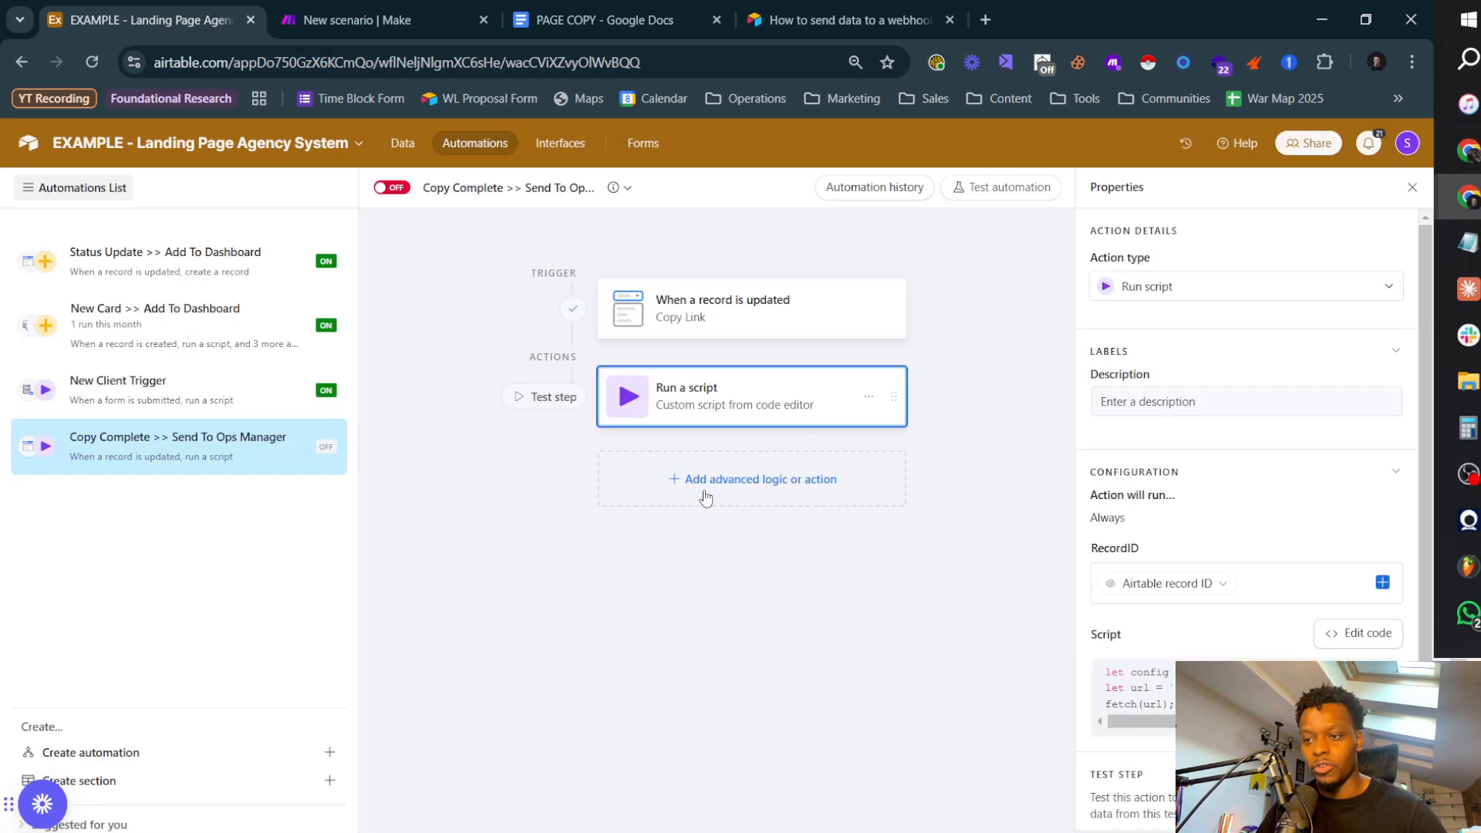
{"action": "left_click", "coordinate": [388, 201]}
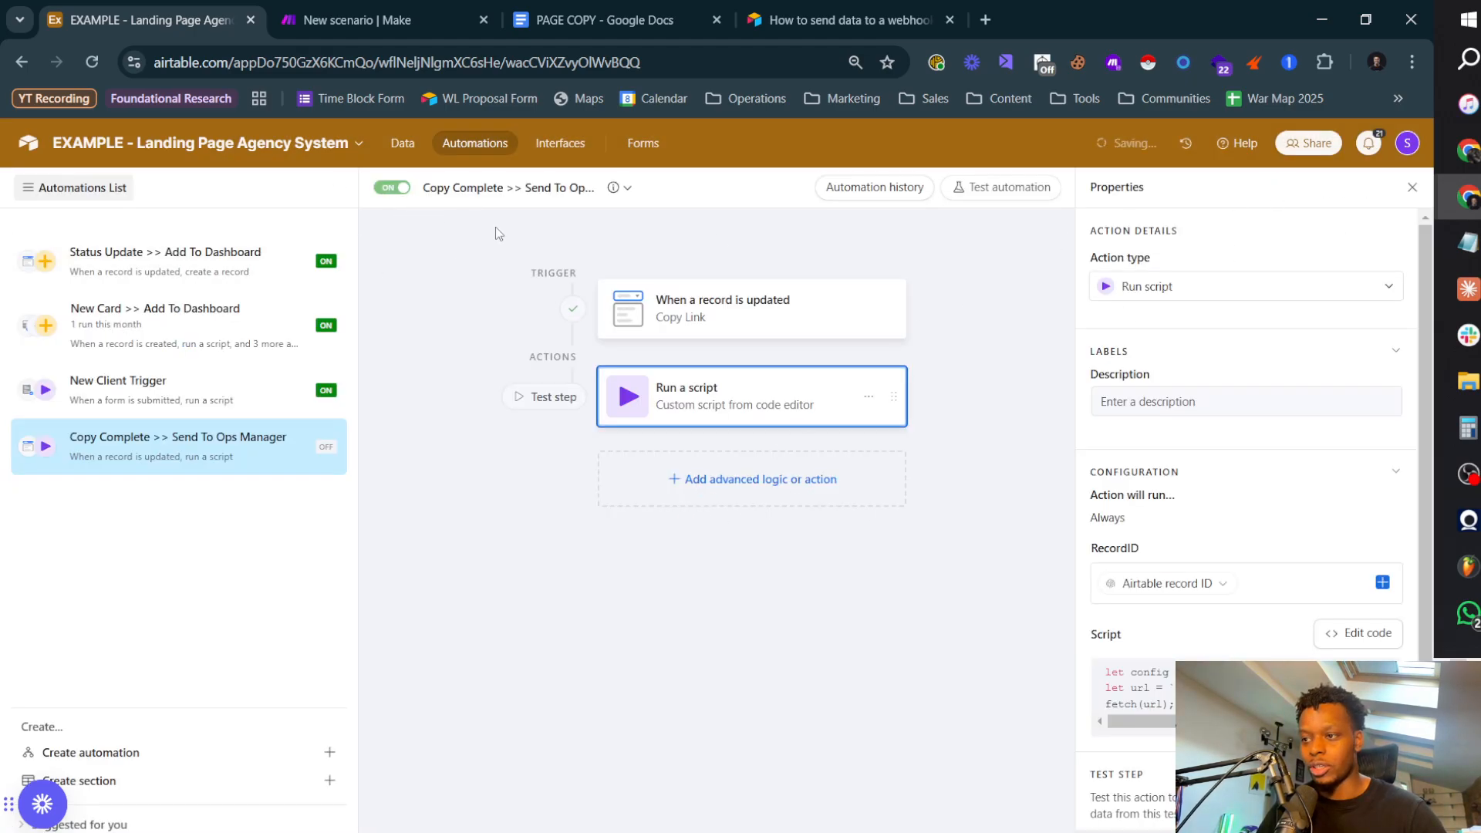
{"action": "scroll", "coordinate": [1224, 586], "scroll_direction": "down", "scroll_amount": 1}
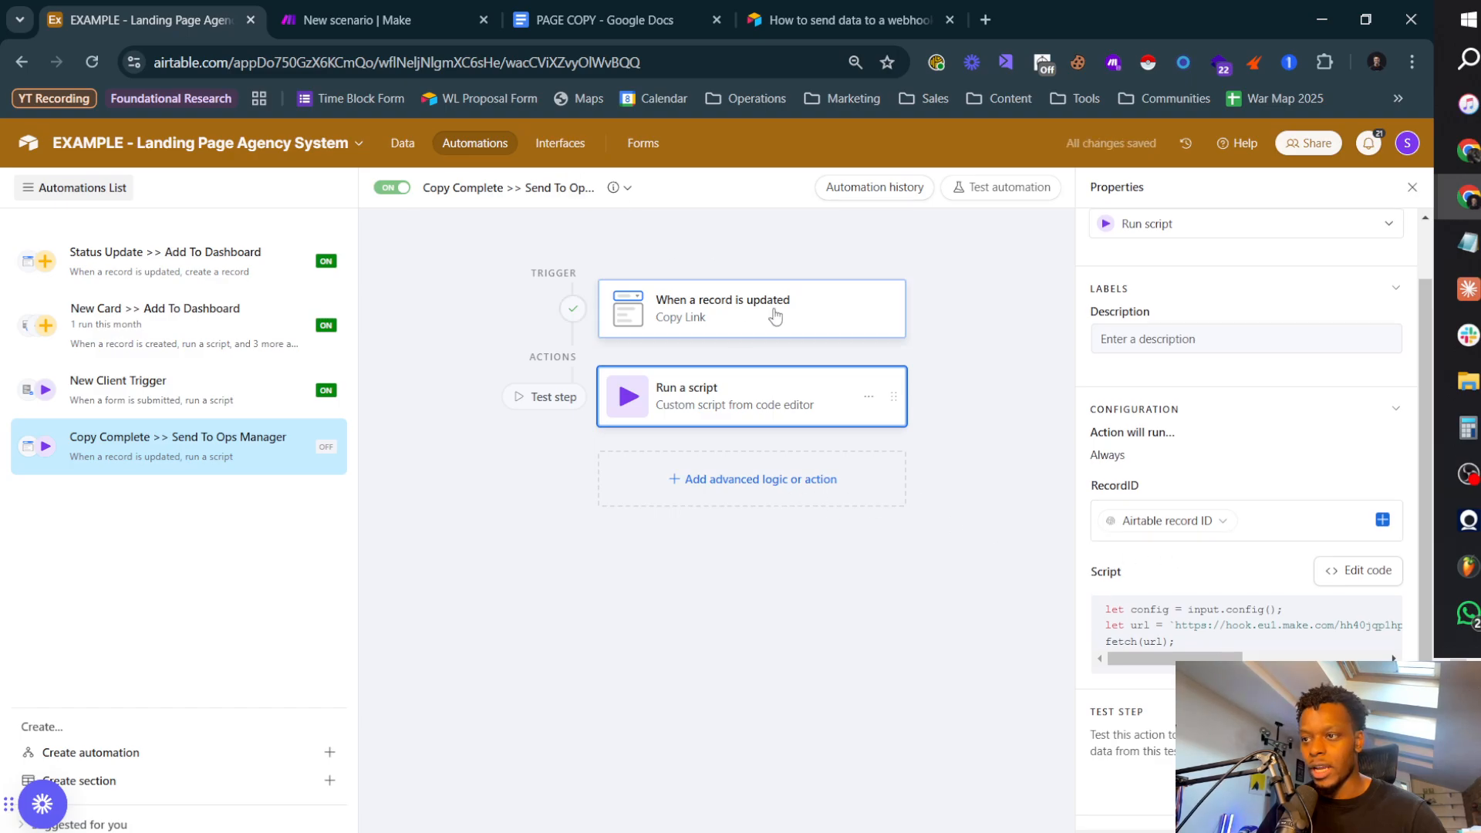
Step: Switch to Make, confirm the Watch Responses webhook, save the scenario and run it once
{"action": "left_click", "coordinate": [367, 17]}
{"action": "left_click", "coordinate": [737, 669]}
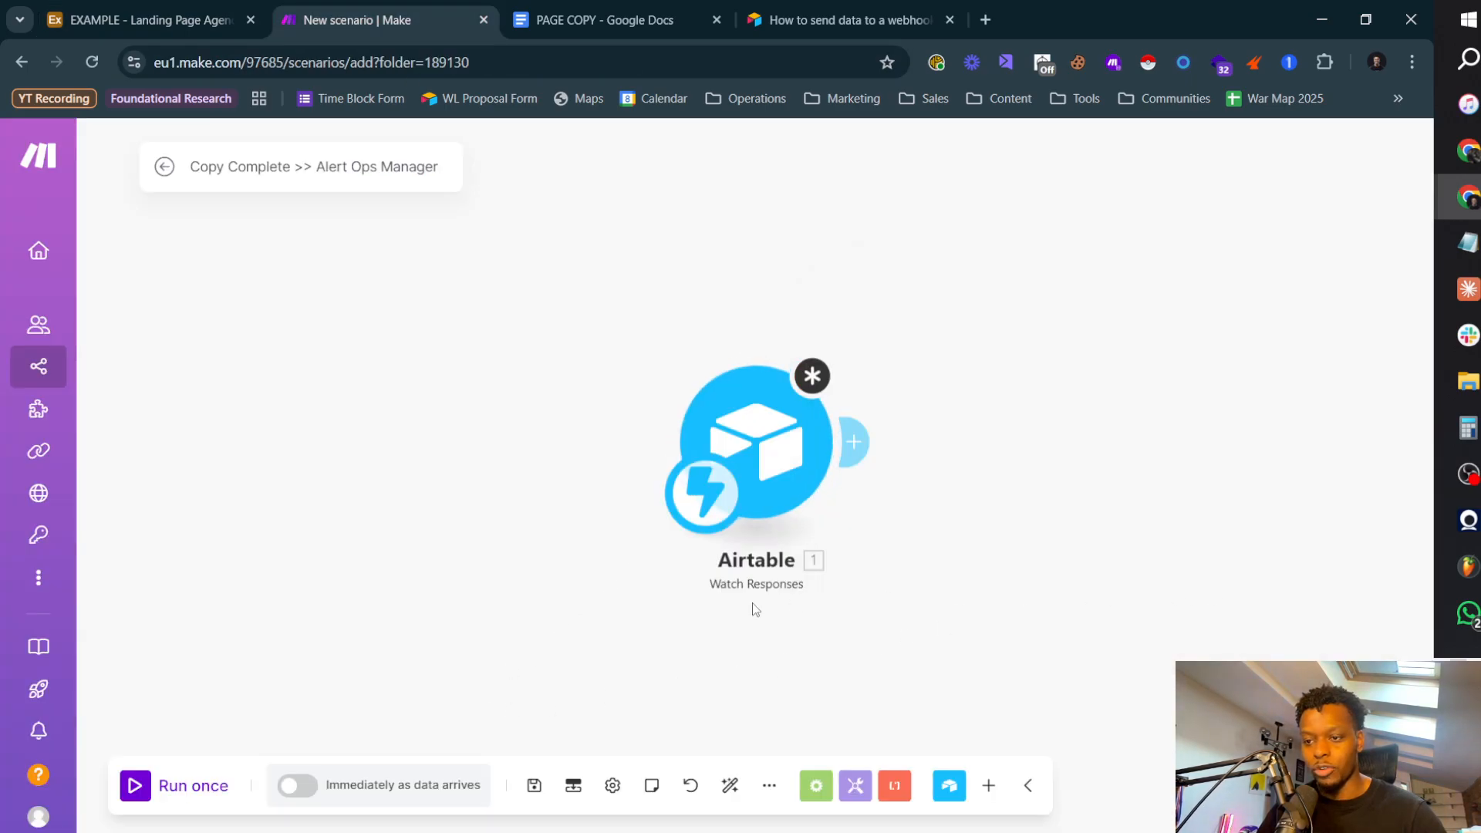
{"action": "left_click", "coordinate": [764, 433]}
{"action": "left_click", "coordinate": [1255, 576]}
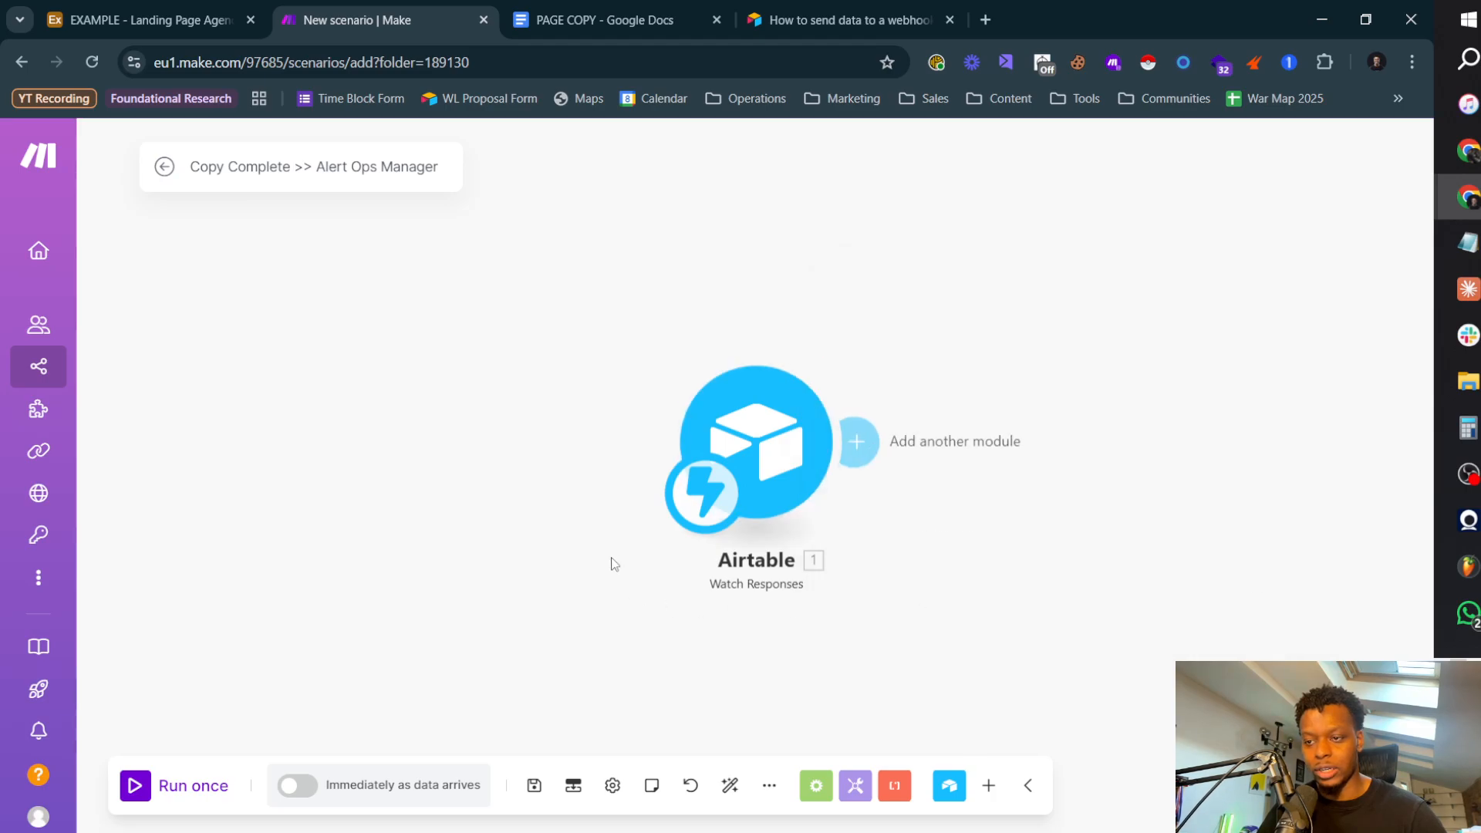
{"action": "left_click", "coordinate": [534, 785]}
{"action": "left_click", "coordinate": [135, 786]}
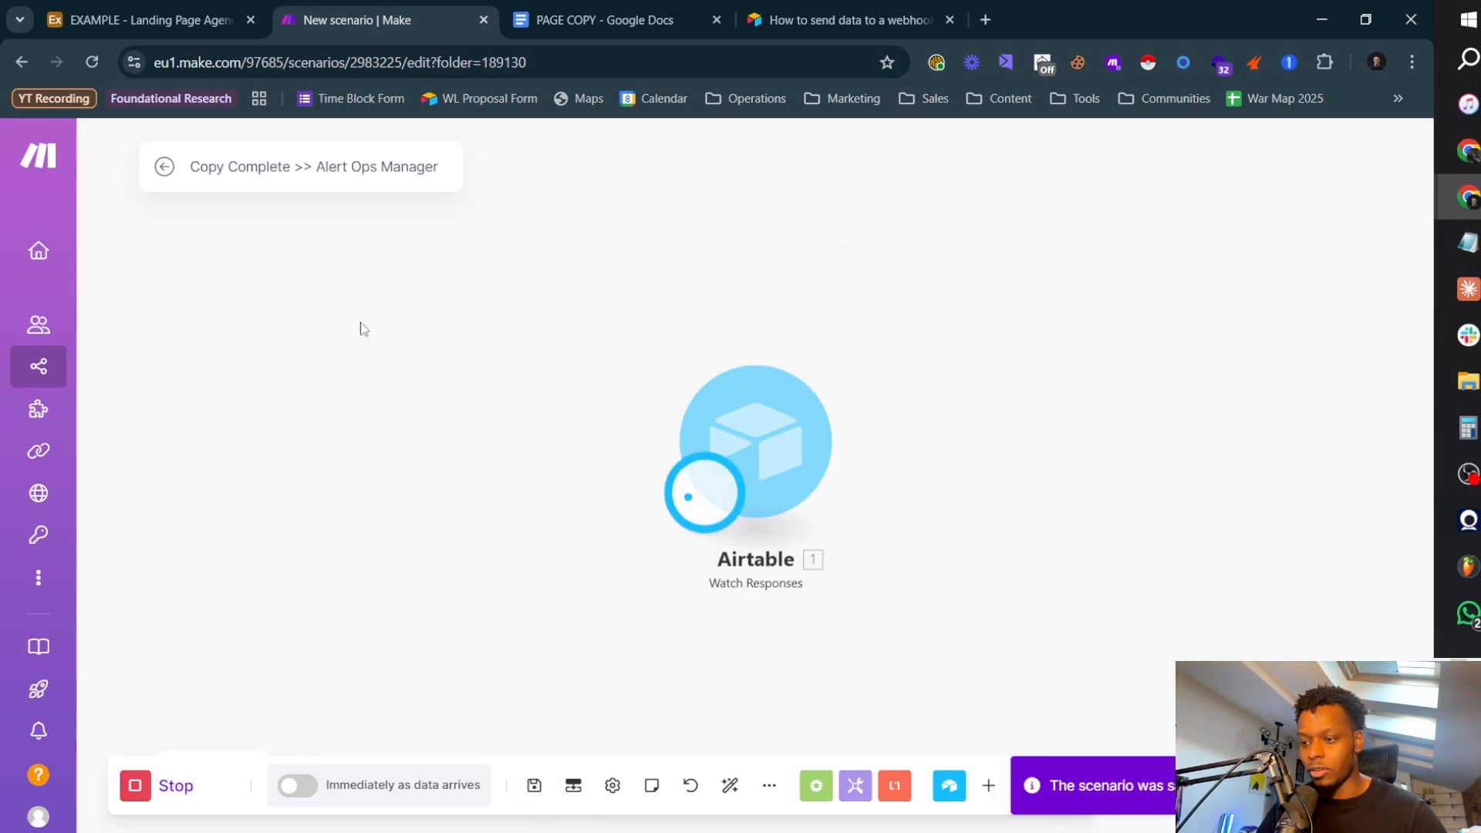
Step: Test the Run a script step in Airtable and check the RecordID output received by the trigger in Make
{"action": "left_click", "coordinate": [185, 31]}
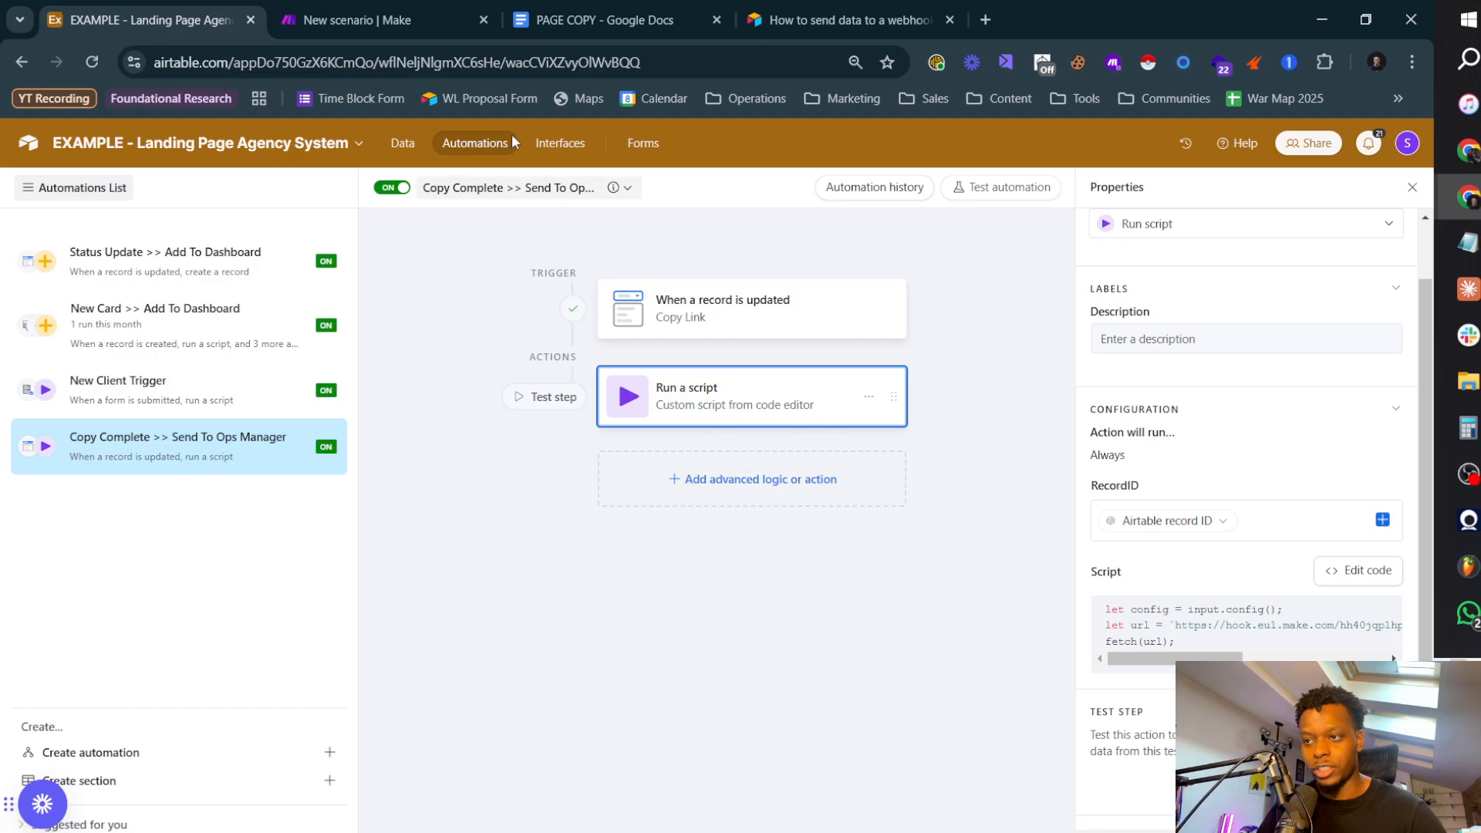
{"action": "left_click", "coordinate": [545, 396]}
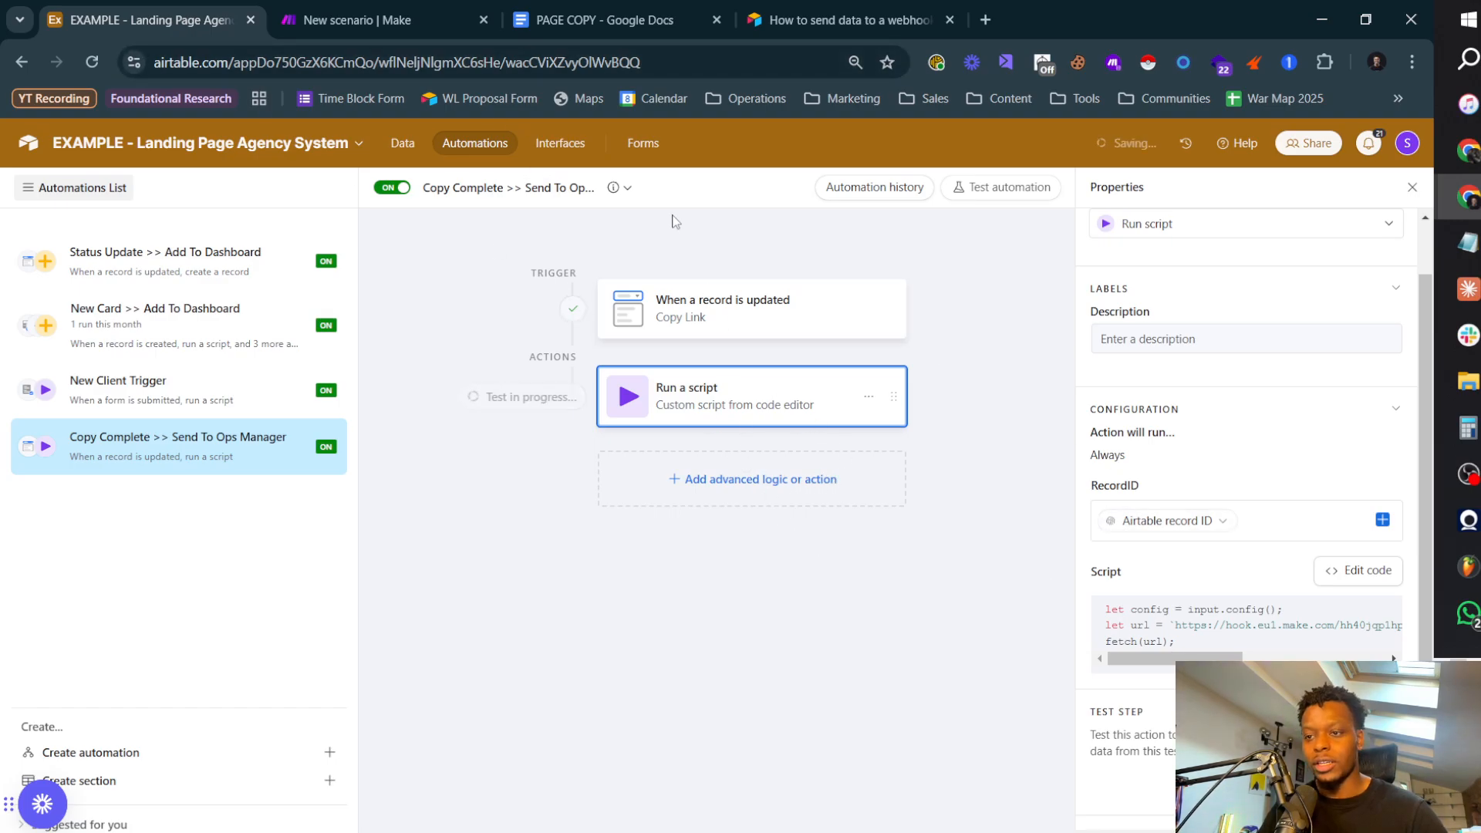
{"action": "left_click", "coordinate": [408, 12]}
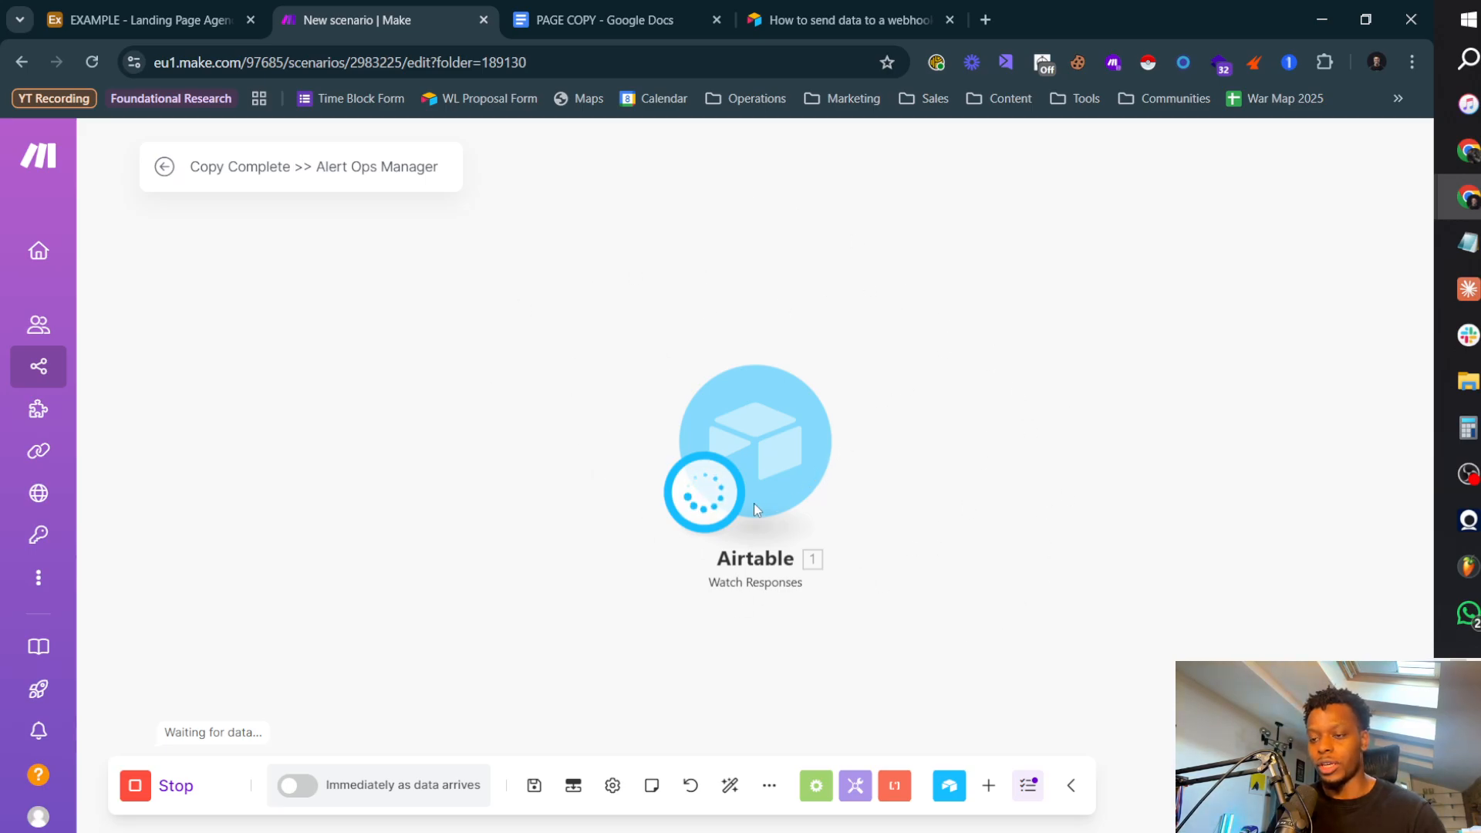
{"action": "double_click", "coordinate": [1090, 391]}
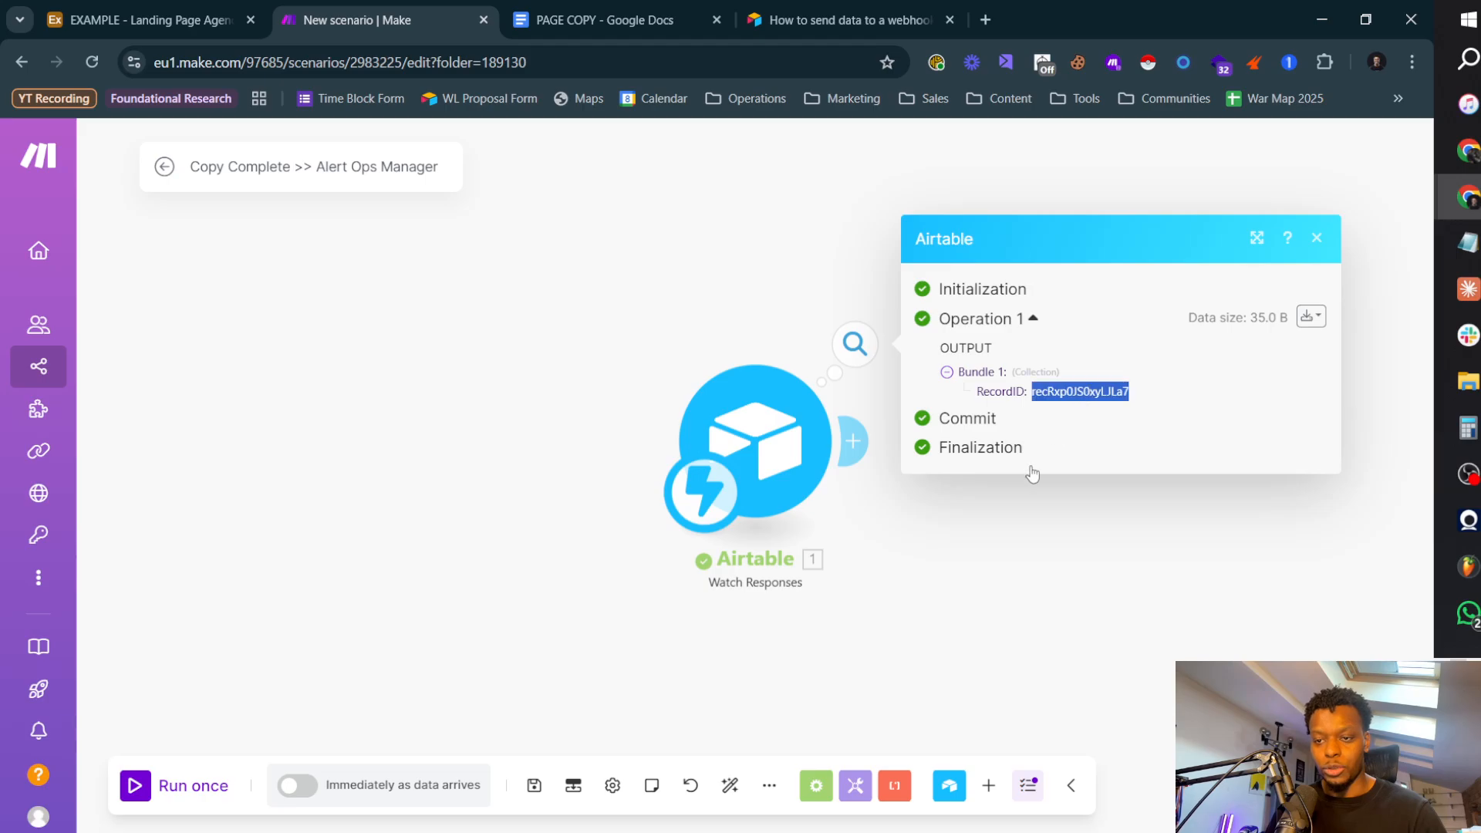
{"action": "left_click", "coordinate": [972, 568]}
Step: Add an Airtable Get a Record module after the Watch Responses trigger
{"action": "left_click", "coordinate": [853, 440]}
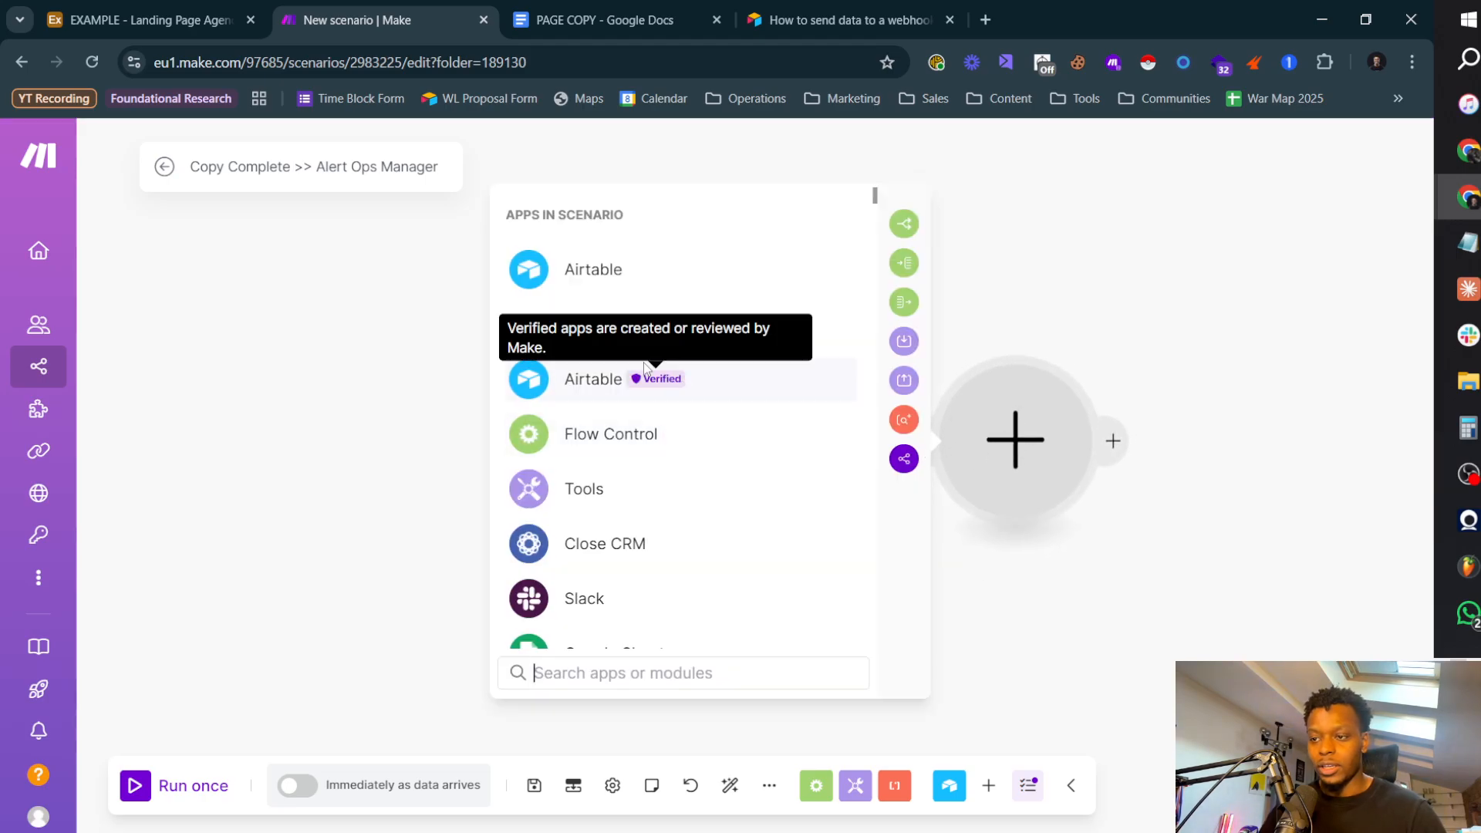
{"action": "left_click", "coordinate": [608, 265]}
{"action": "left_click", "coordinate": [710, 433]}
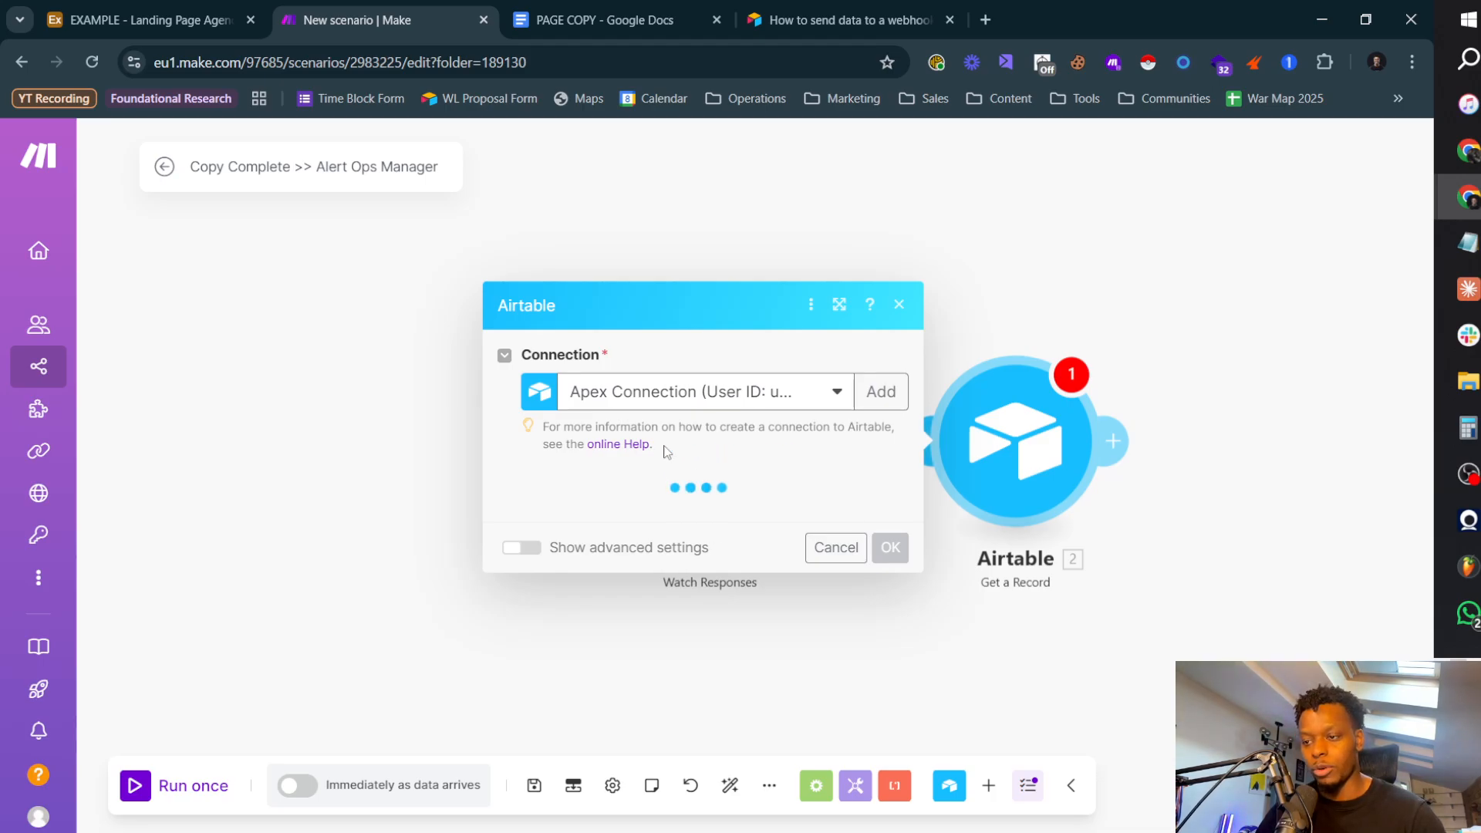
{"action": "left_click", "coordinate": [664, 523]}
{"action": "left_click", "coordinate": [621, 549]}
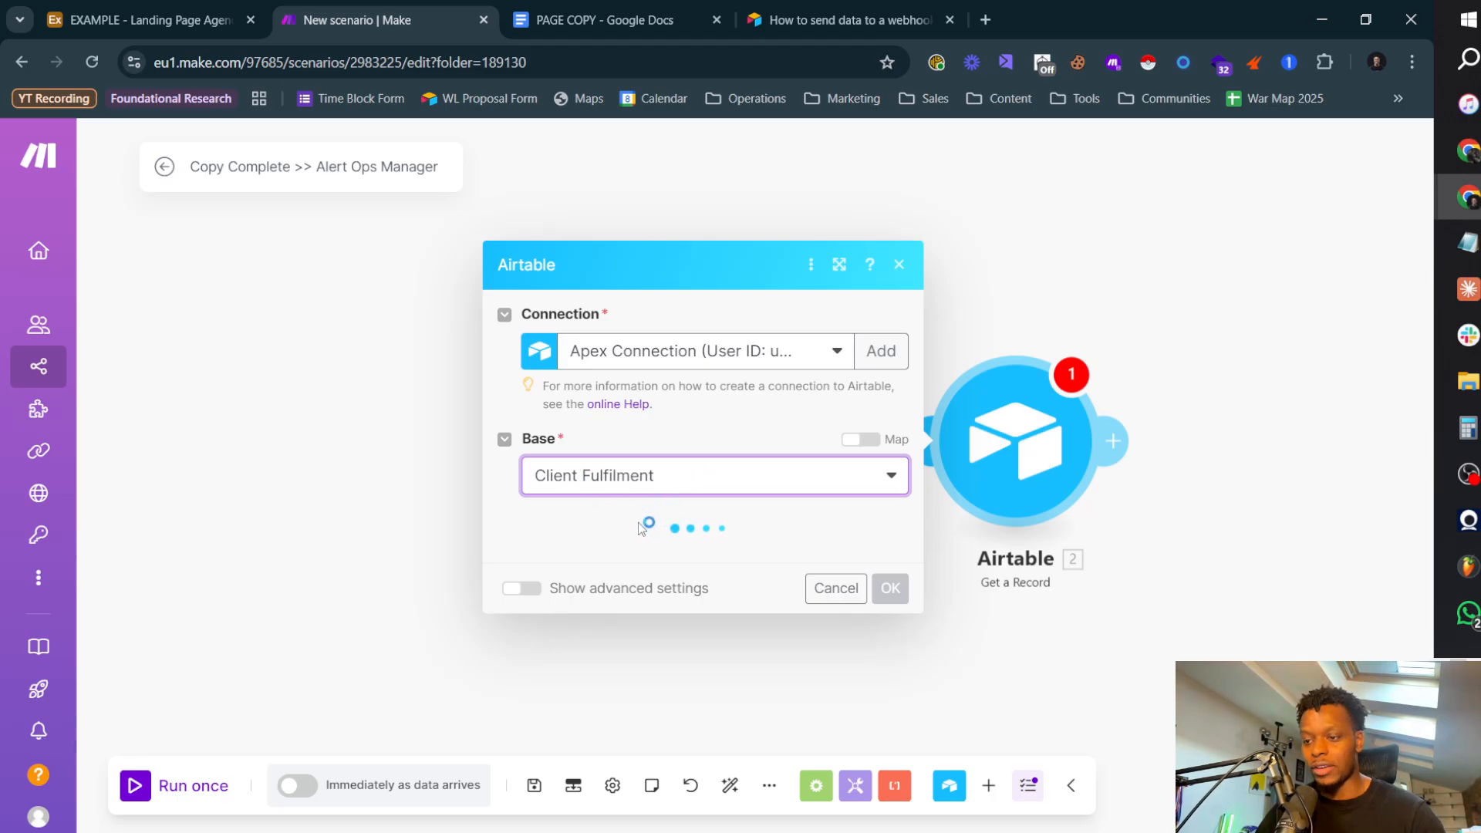
{"action": "left_click", "coordinate": [679, 351]}
{"action": "left_click", "coordinate": [663, 446]}
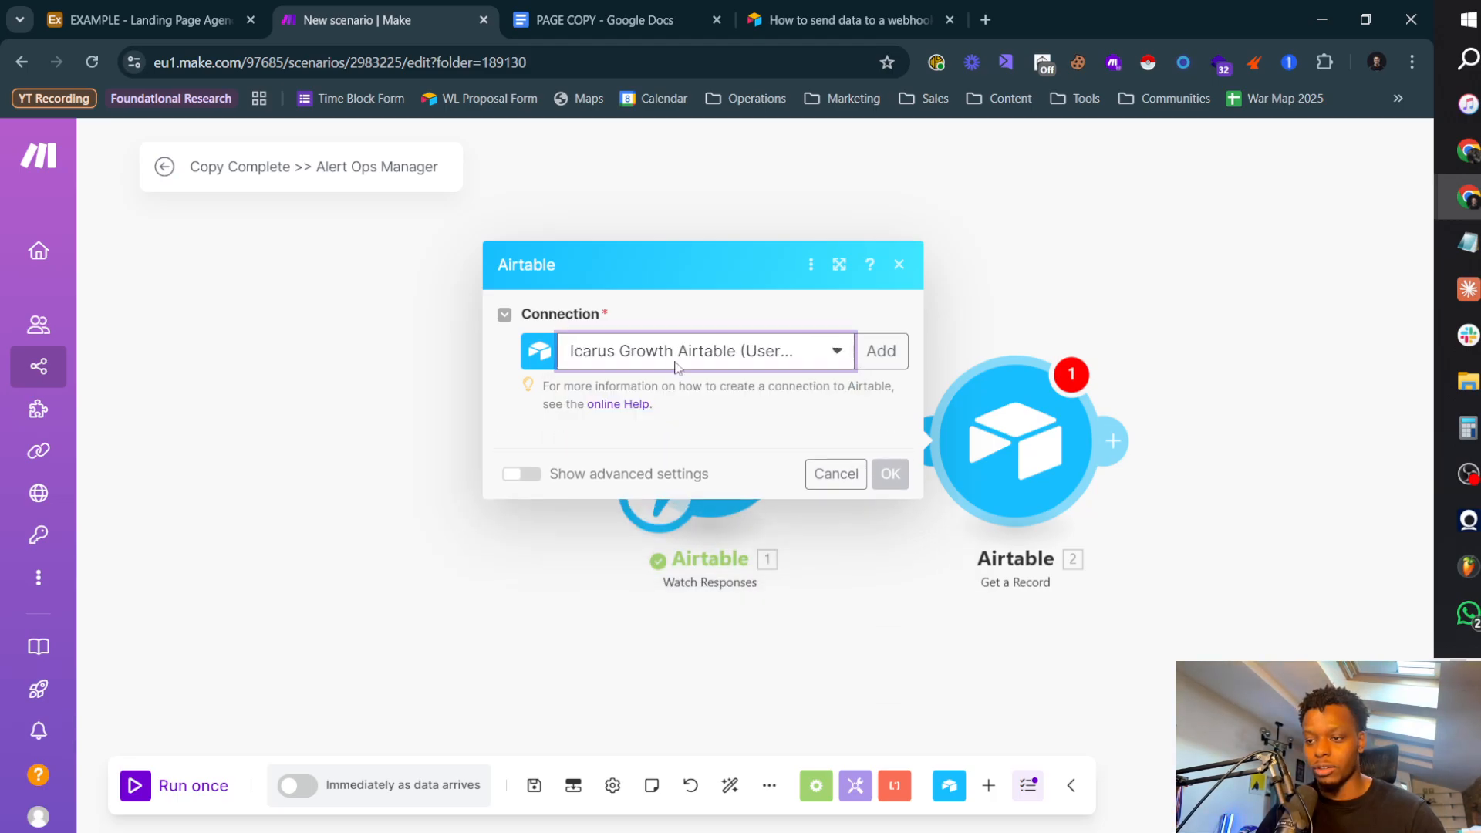
Step: Set the Get a Record module's connection to AxonGrowth Airtable and its base to EXAMPLE - Landing Page Agency System
{"action": "left_click", "coordinate": [679, 365]}
{"action": "left_click", "coordinate": [661, 432]}
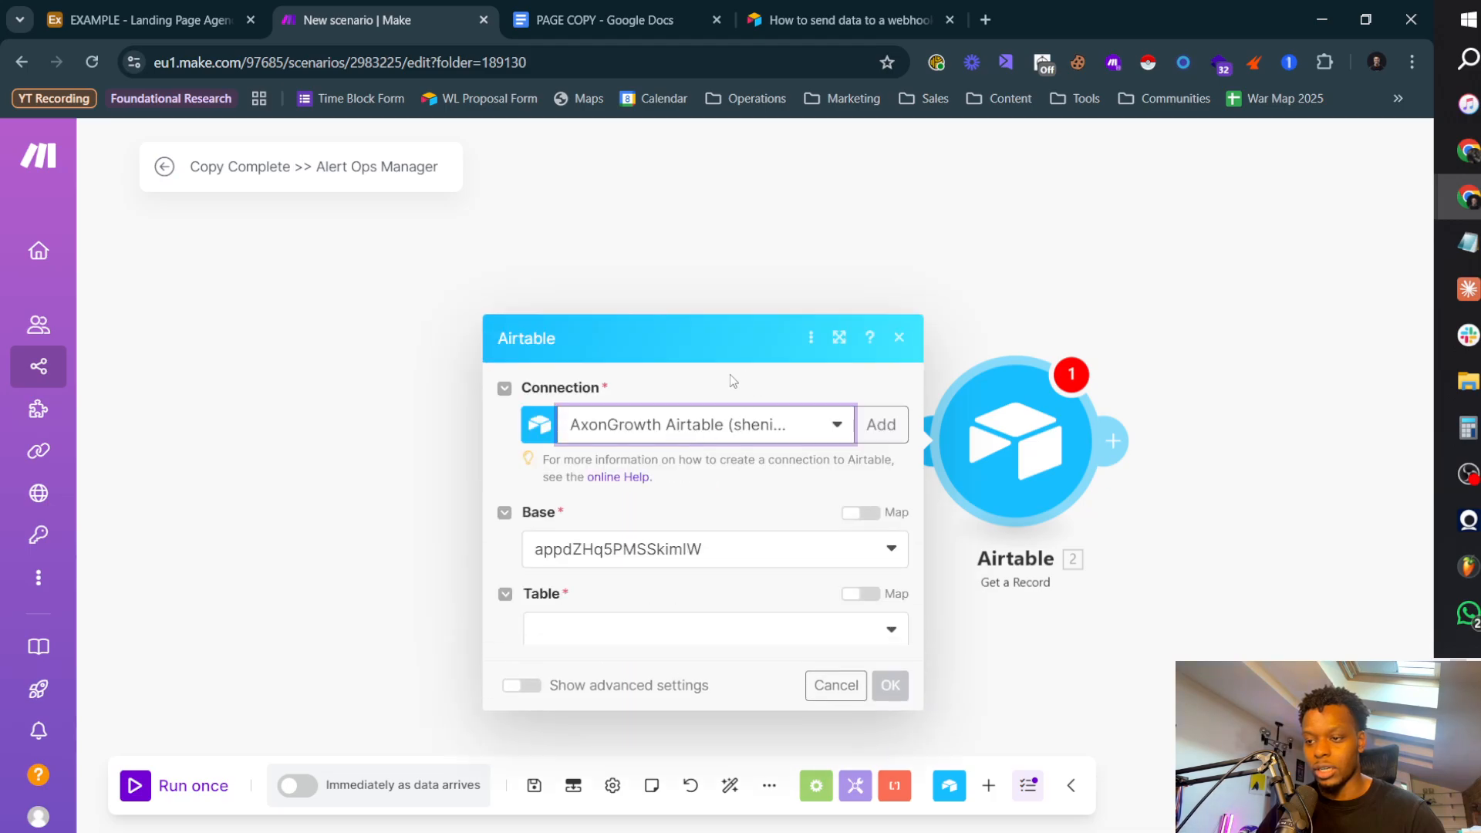
{"action": "left_click", "coordinate": [745, 476]}
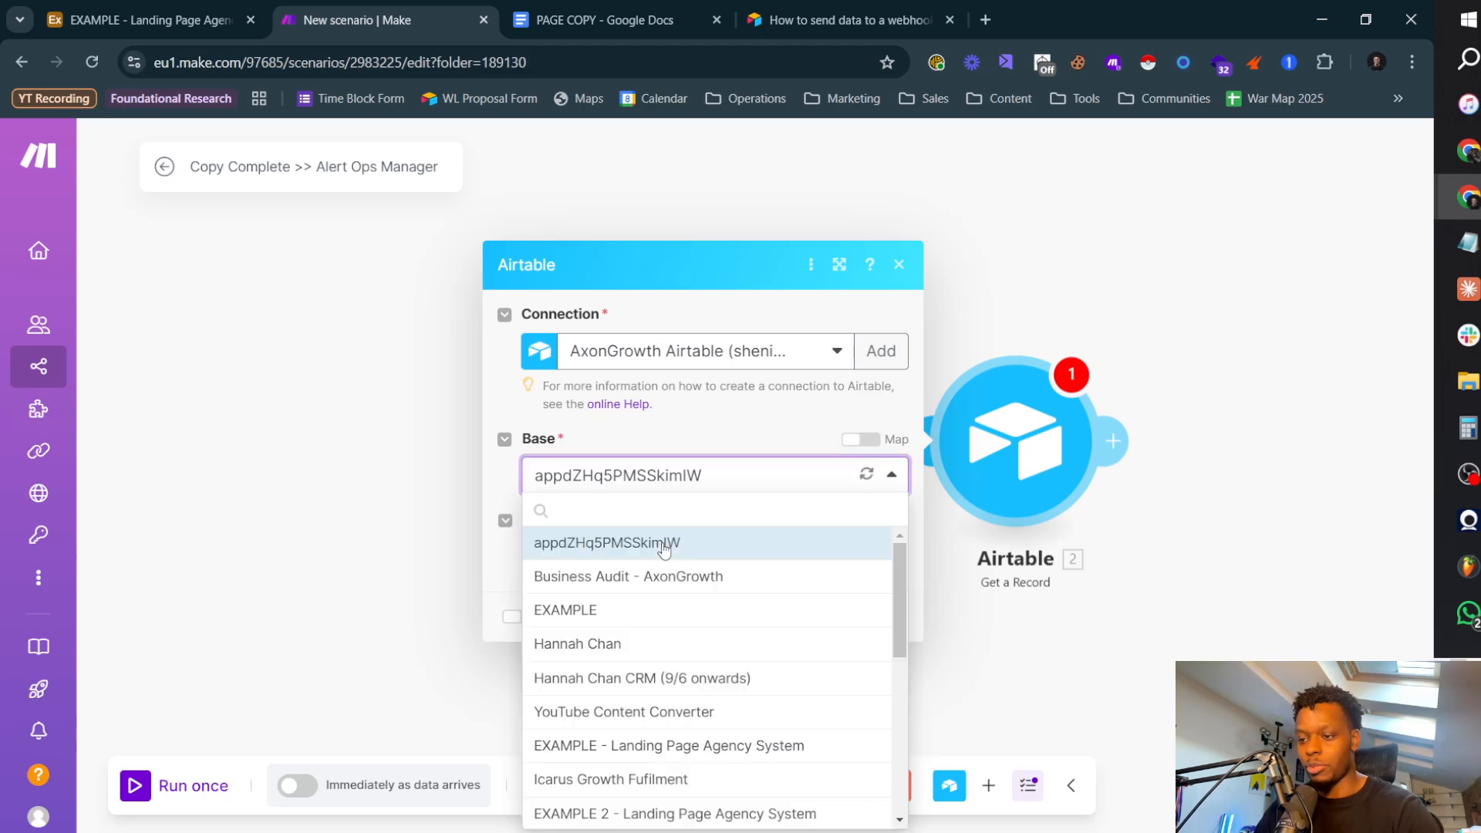
{"action": "left_click", "coordinate": [613, 503]}
{"action": "type", "text": "exam"}
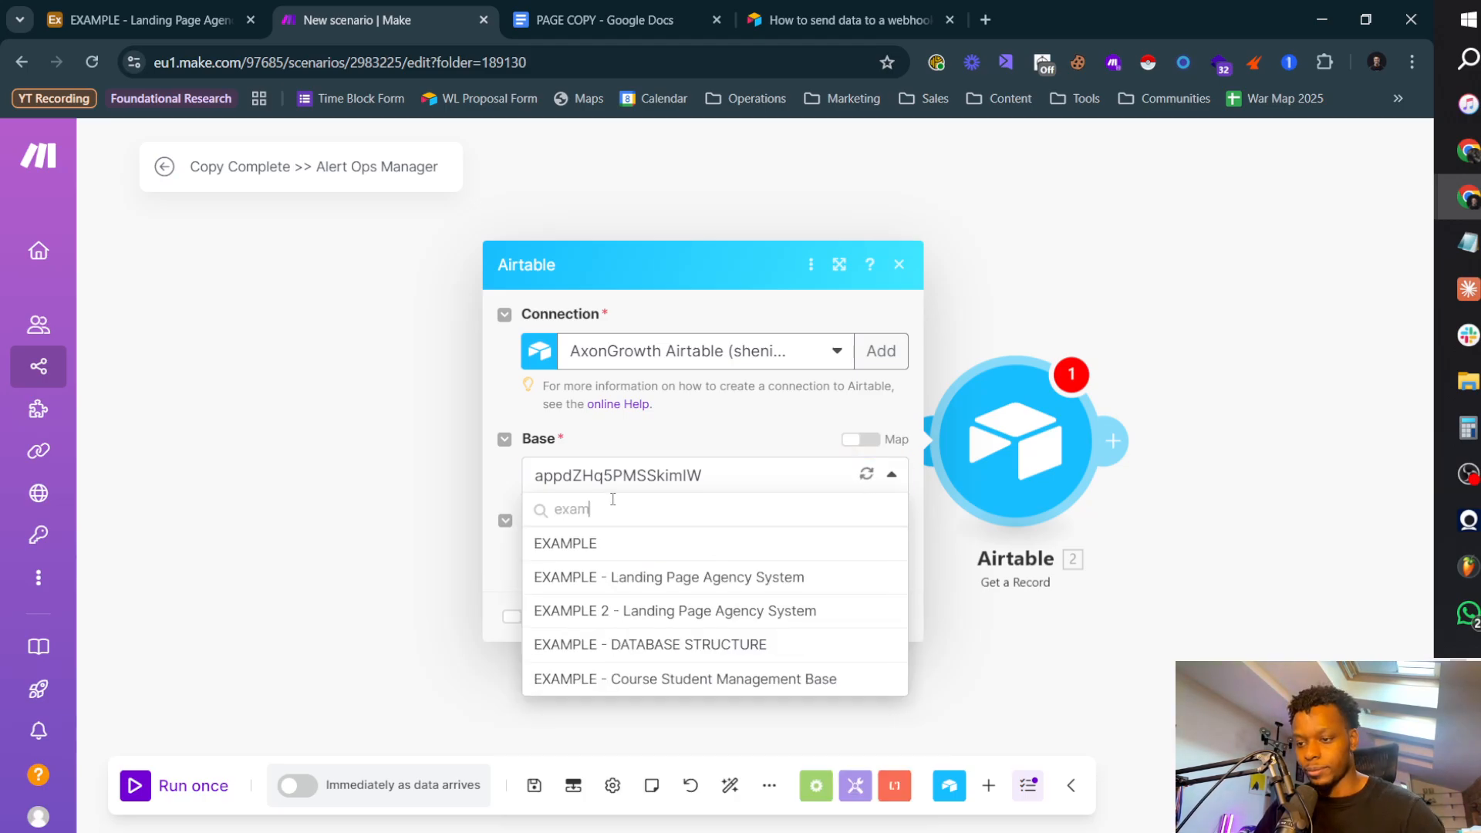
{"action": "left_click", "coordinate": [746, 579]}
Step: Choose the Pages table, map the Record ID to RecordID from Watch Responses, and save the module settings
{"action": "left_click", "coordinate": [648, 557]}
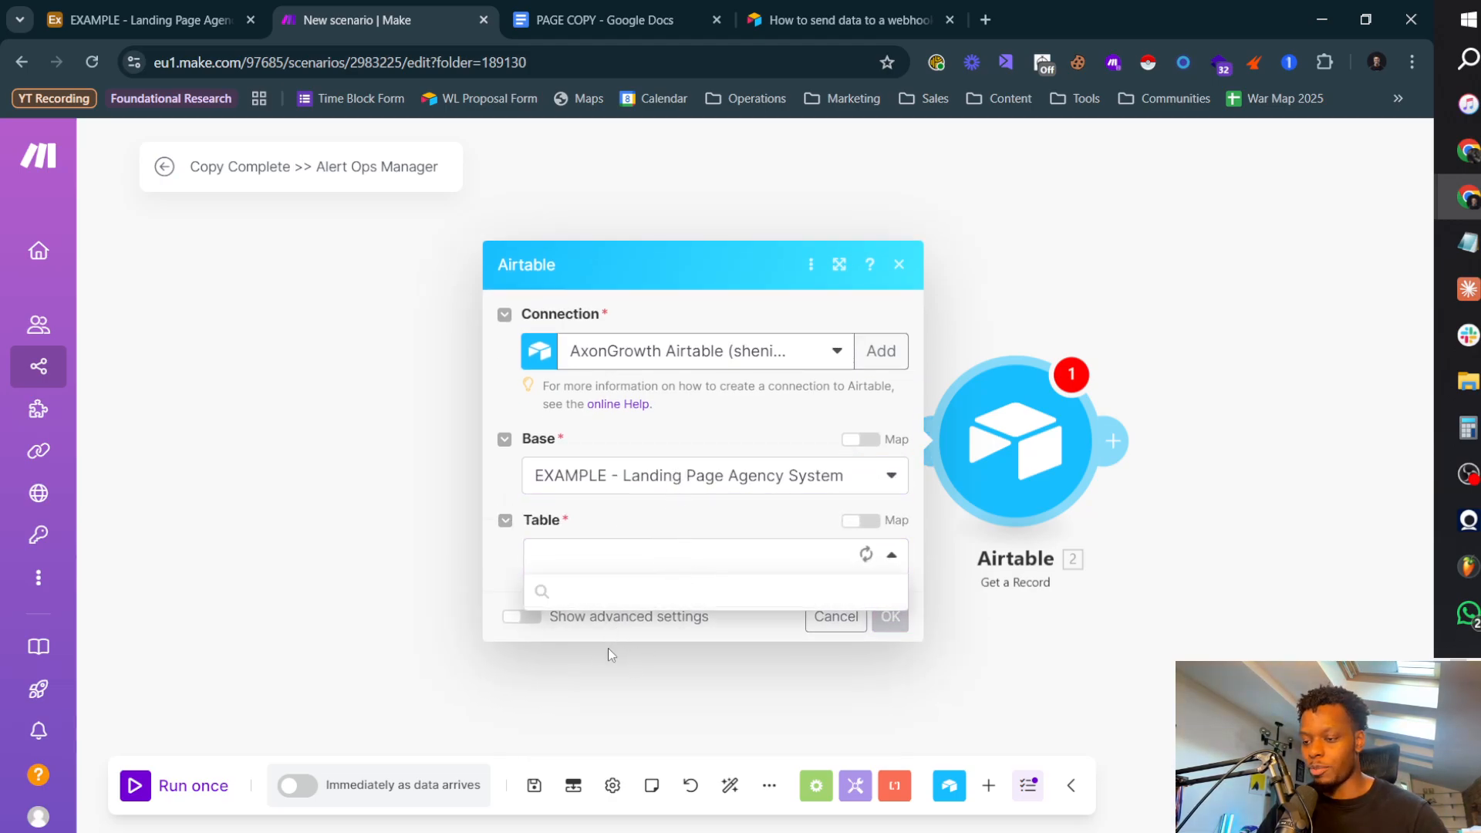
{"action": "left_click", "coordinate": [606, 675]}
{"action": "left_click", "coordinate": [687, 602]}
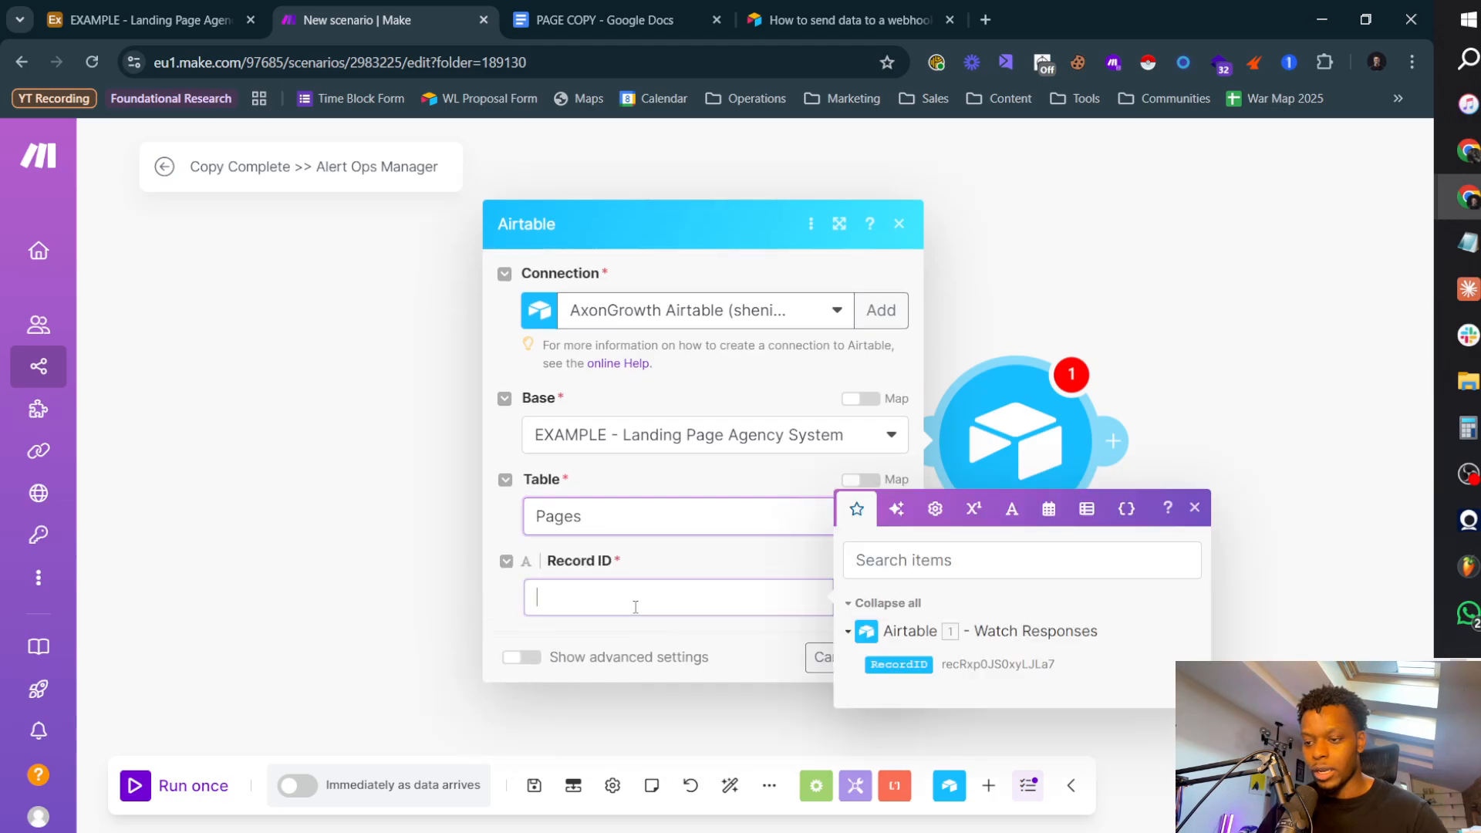
{"action": "left_click", "coordinate": [899, 664]}
{"action": "left_click", "coordinate": [824, 656]}
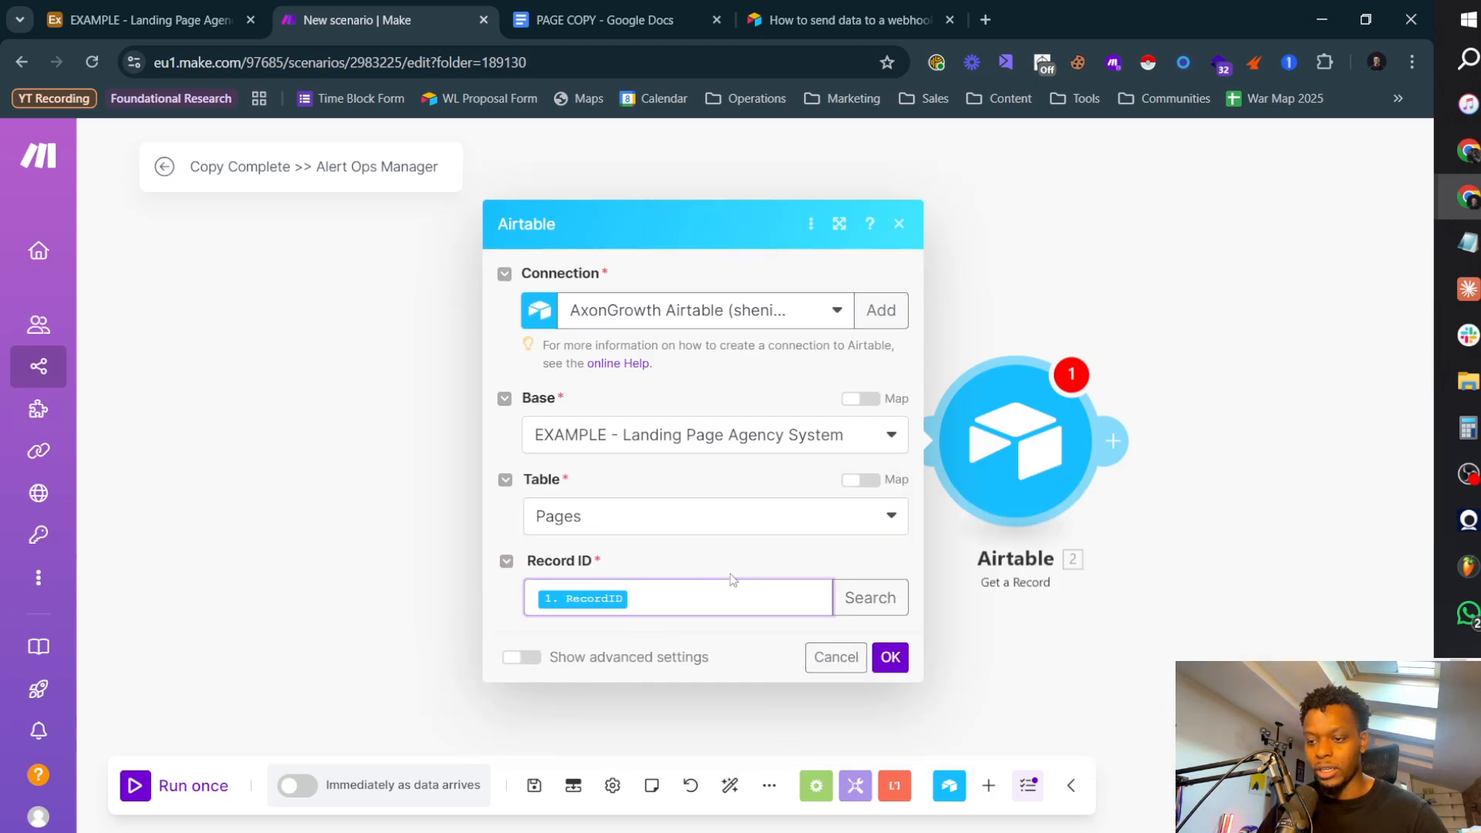
{"action": "left_click", "coordinate": [890, 658]}
Step: Rename the Get a Record module as Get Page
{"action": "right_click", "coordinate": [1032, 442]}
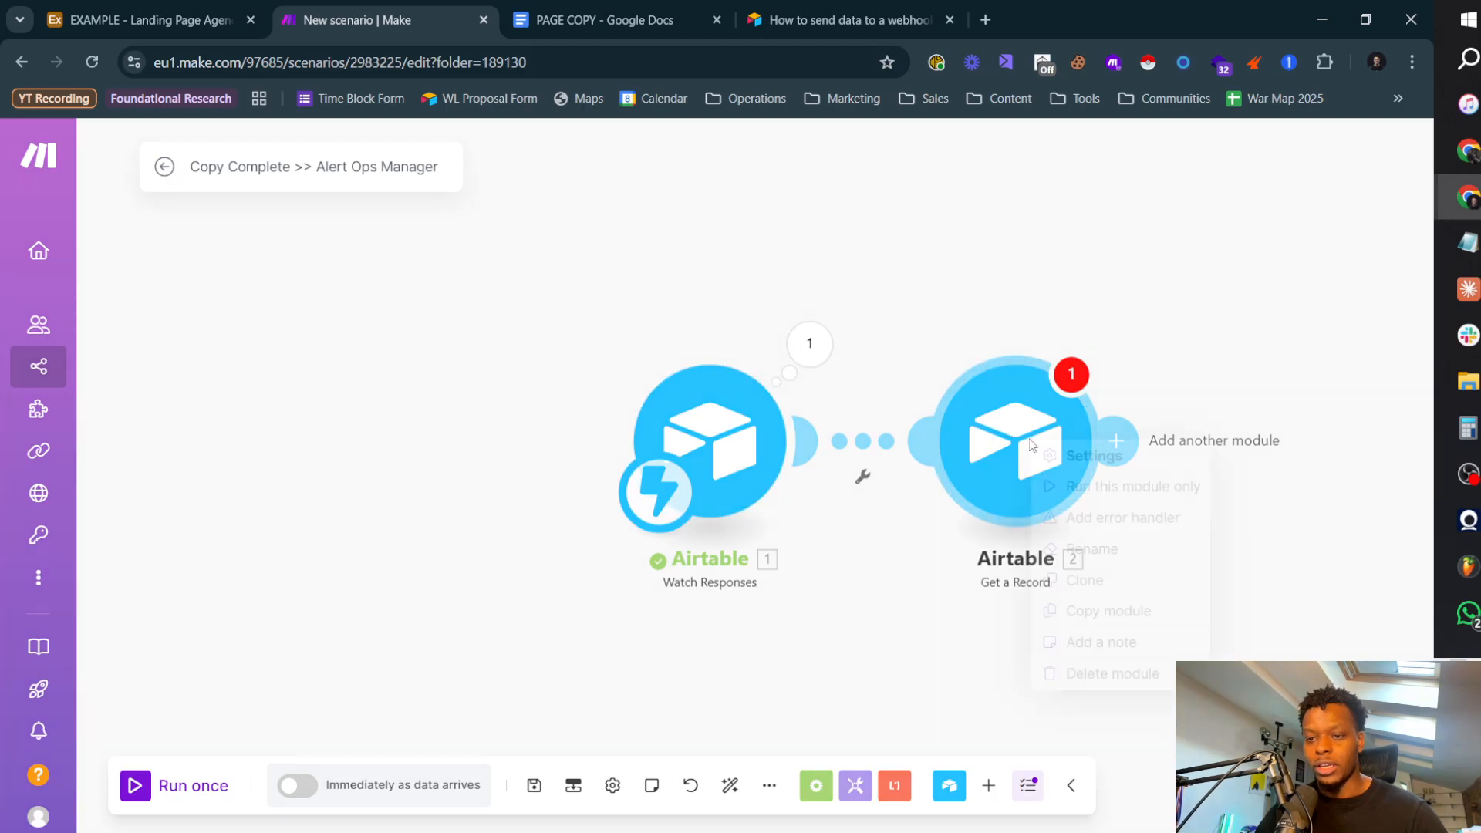
{"action": "left_click", "coordinate": [1112, 557]}
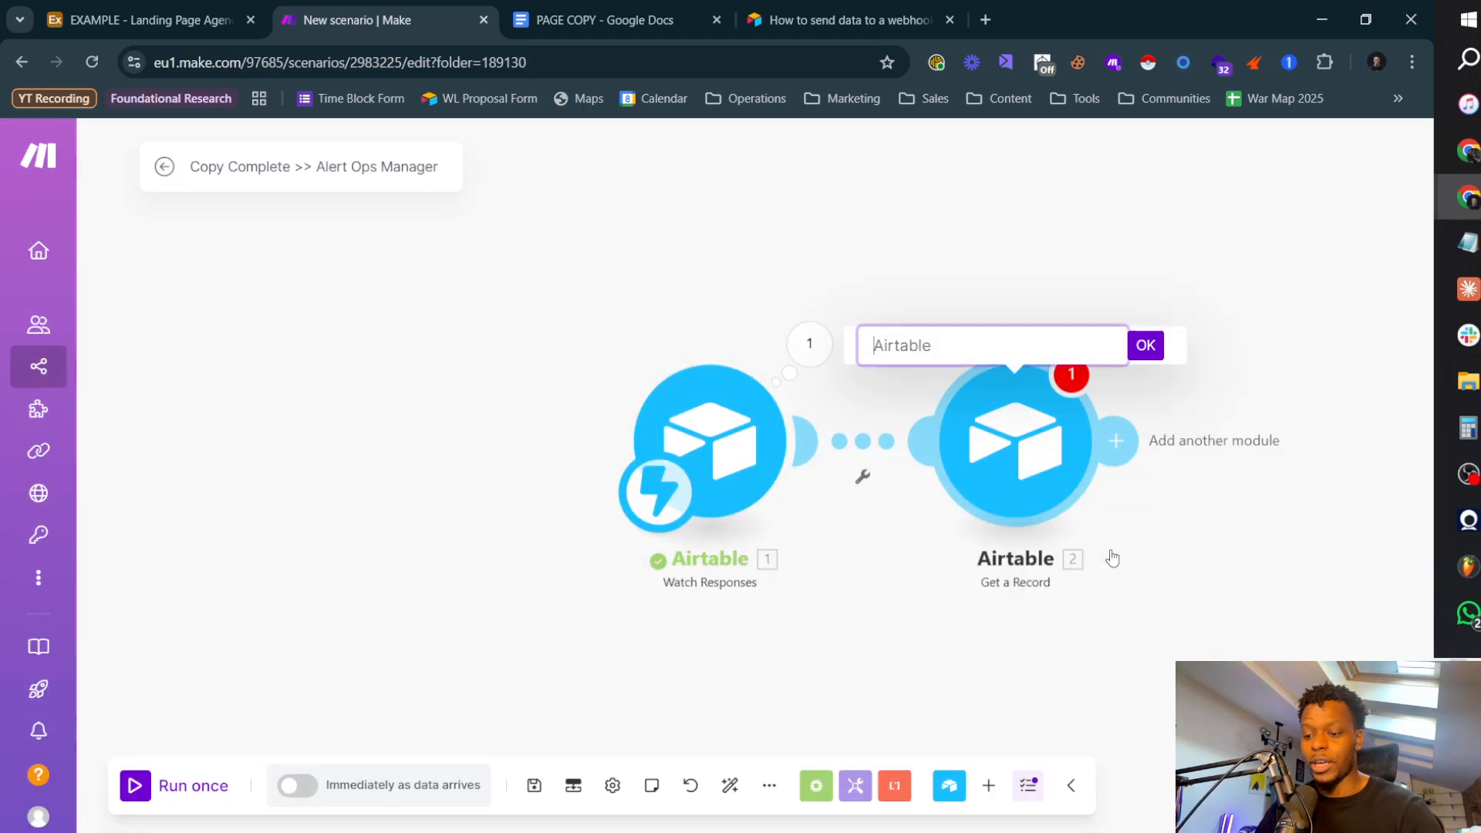
{"action": "type", "text": "Get Pa"}
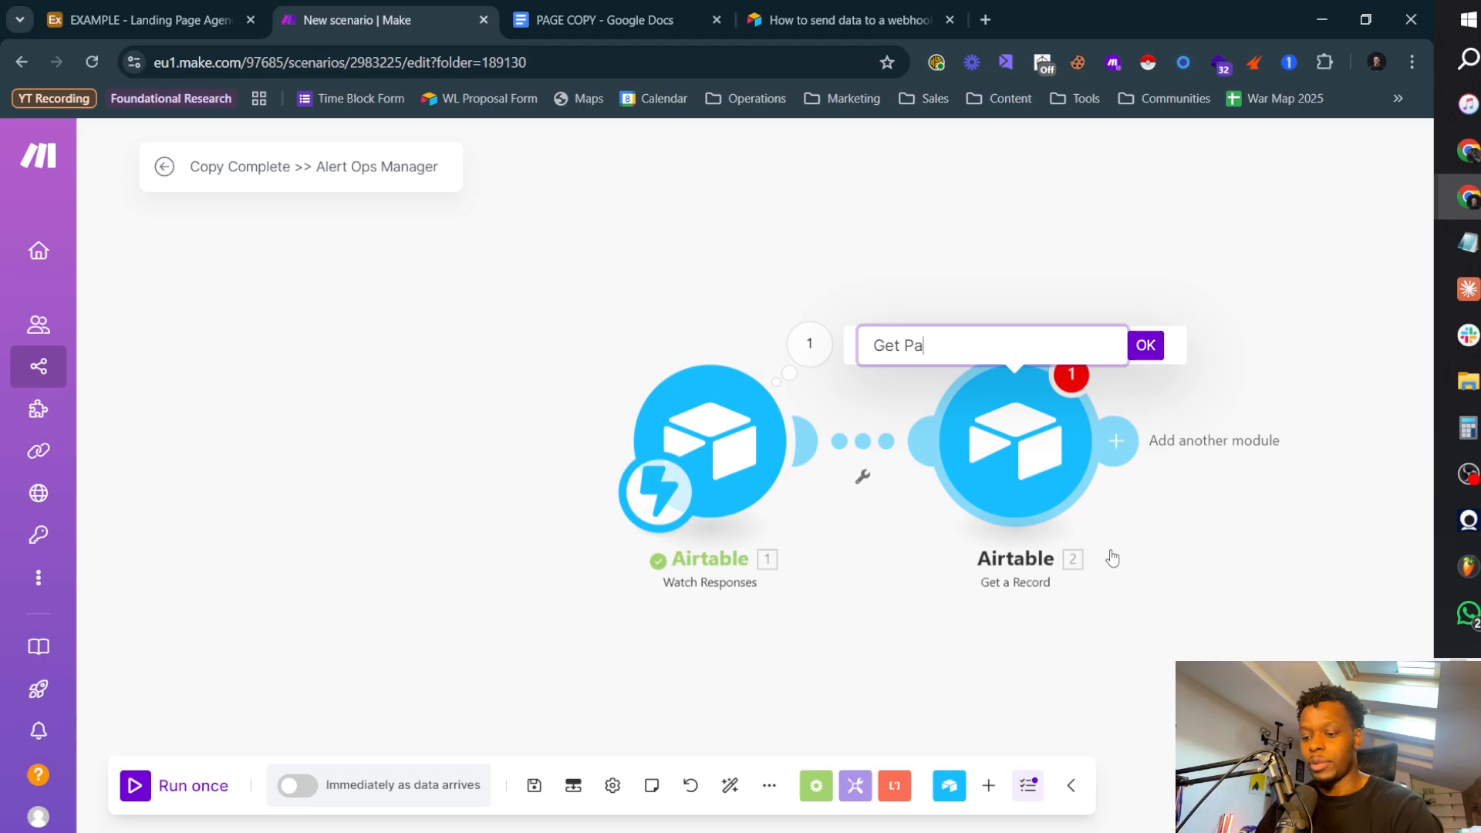
{"action": "type", "text": "ge"}
{"action": "key", "text": "Return"}
Step: Add an Airtable Update a Record module after Get Page
{"action": "scroll", "coordinate": [988, 446], "scroll_direction": "right", "scroll_amount": 5}
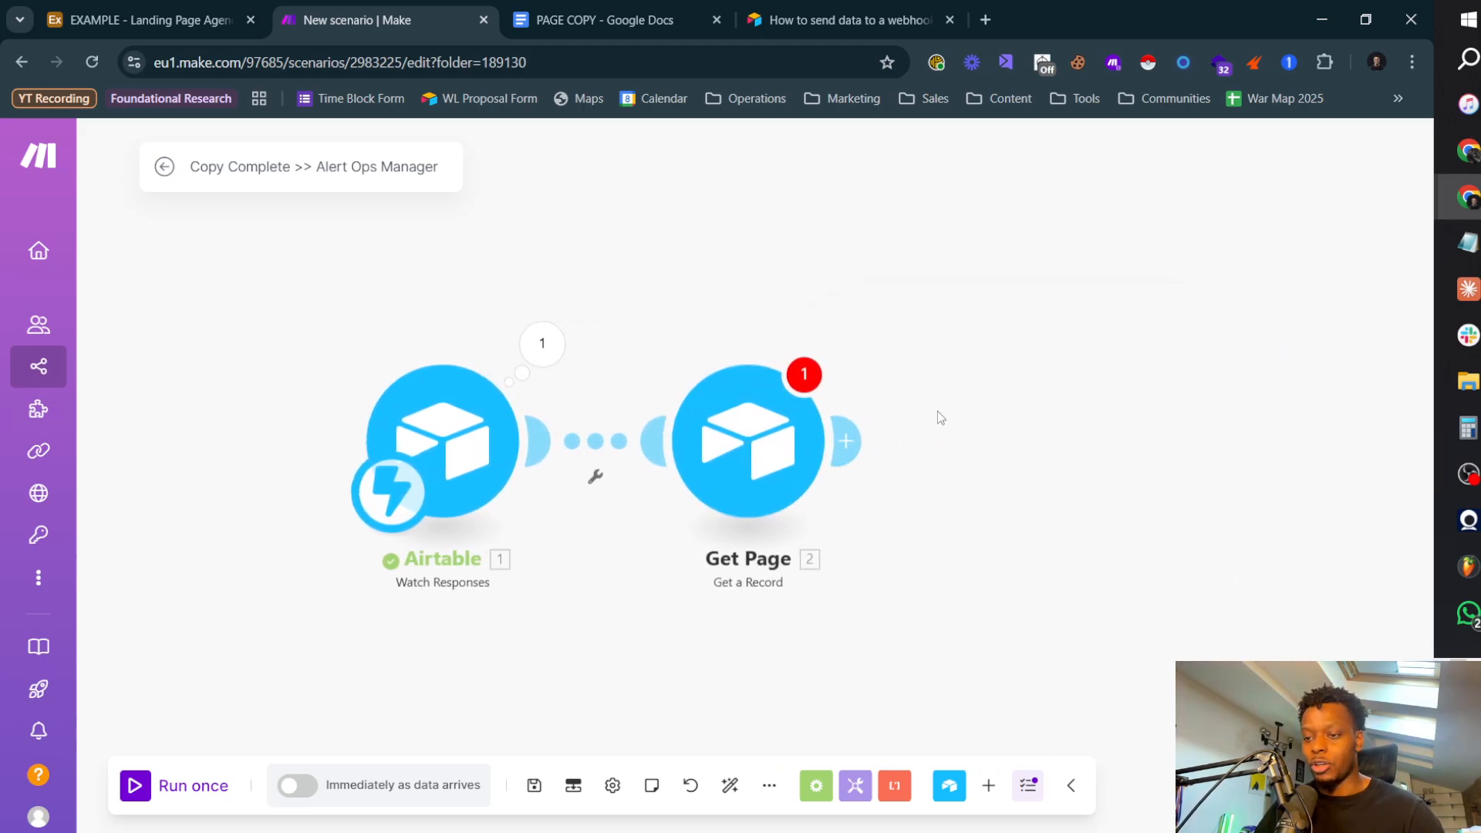
{"action": "scroll", "coordinate": [937, 416], "scroll_direction": "right", "scroll_amount": 3}
{"action": "left_click", "coordinate": [702, 440]}
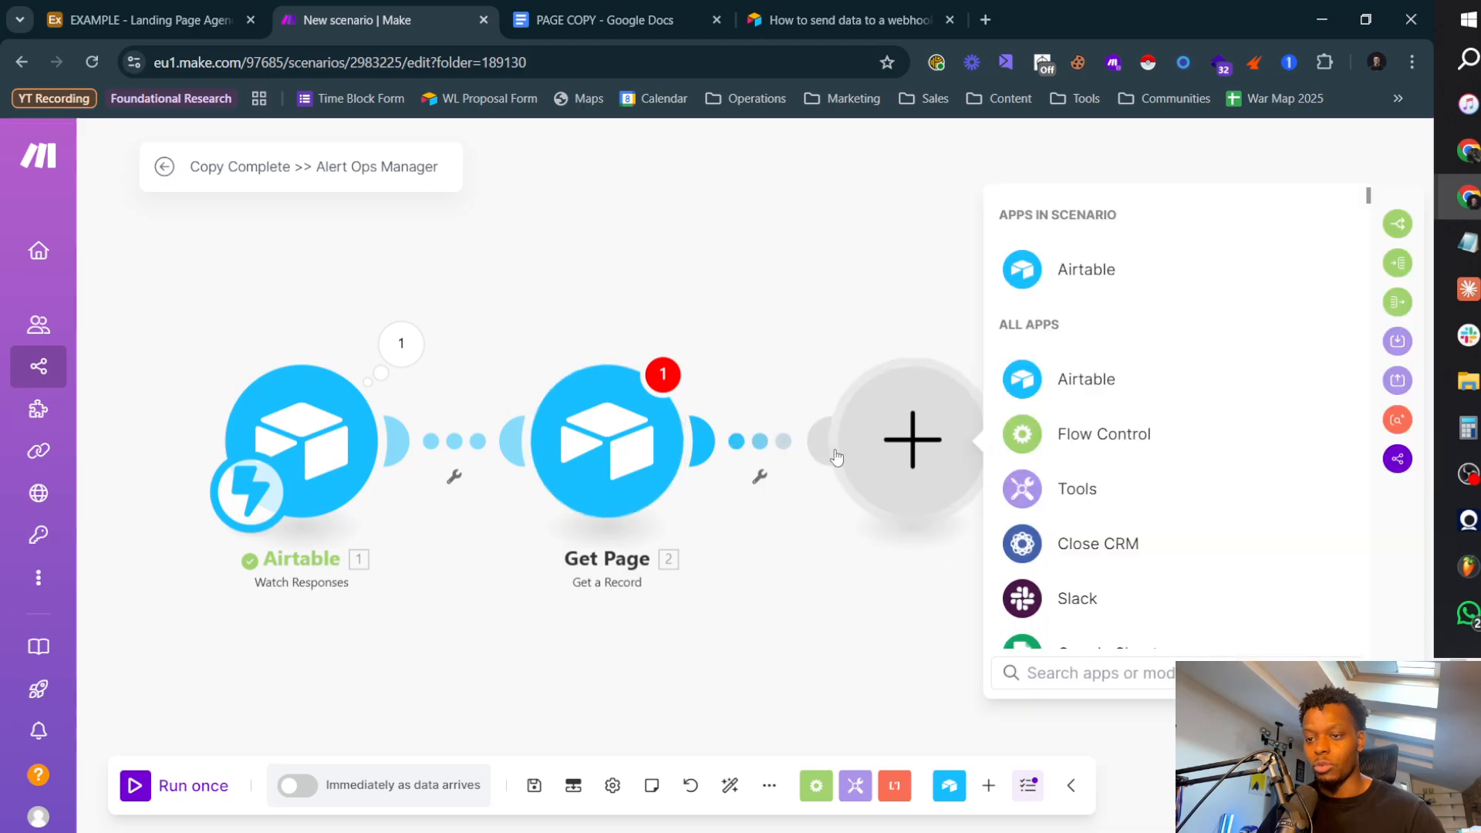
{"action": "left_click", "coordinate": [1075, 382]}
{"action": "left_click", "coordinate": [1068, 557]}
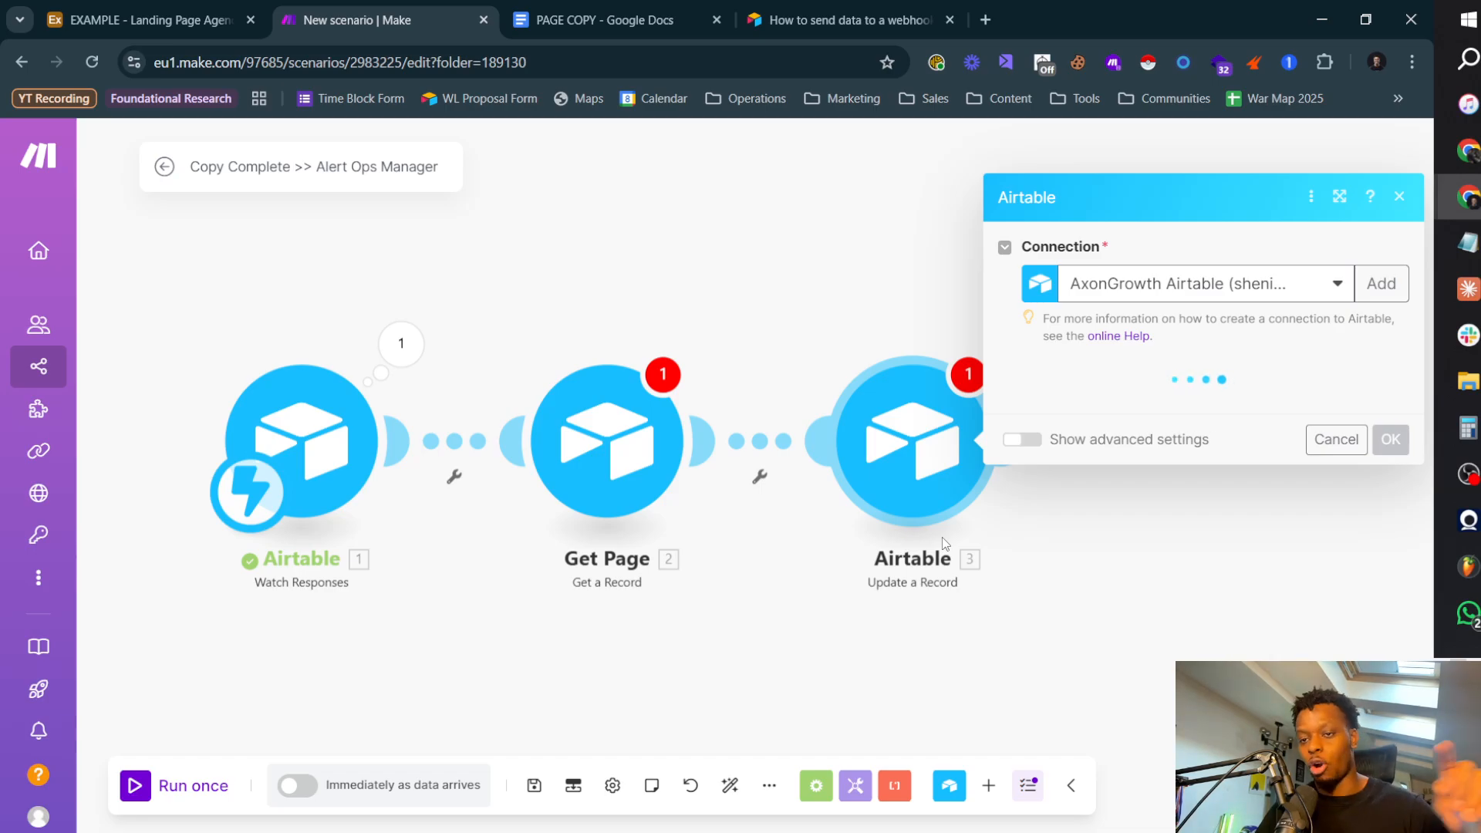
Step: Keep the AxonGrowth Airtable connection and set the update module's base to EXAMPLE - Landing Page Agency System and table to Pages
{"action": "left_click", "coordinate": [1172, 284]}
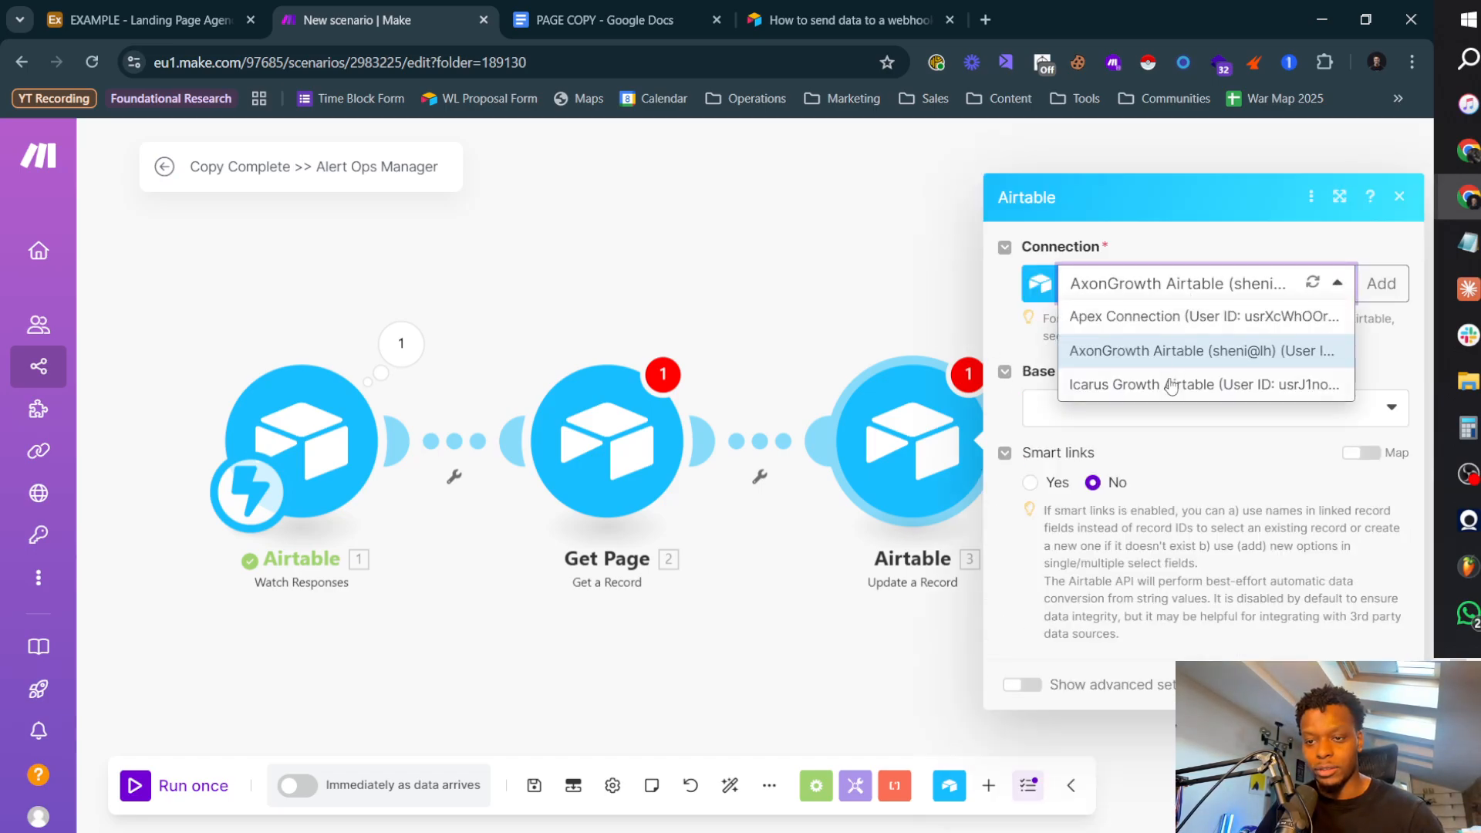
{"action": "left_click", "coordinate": [1042, 409]}
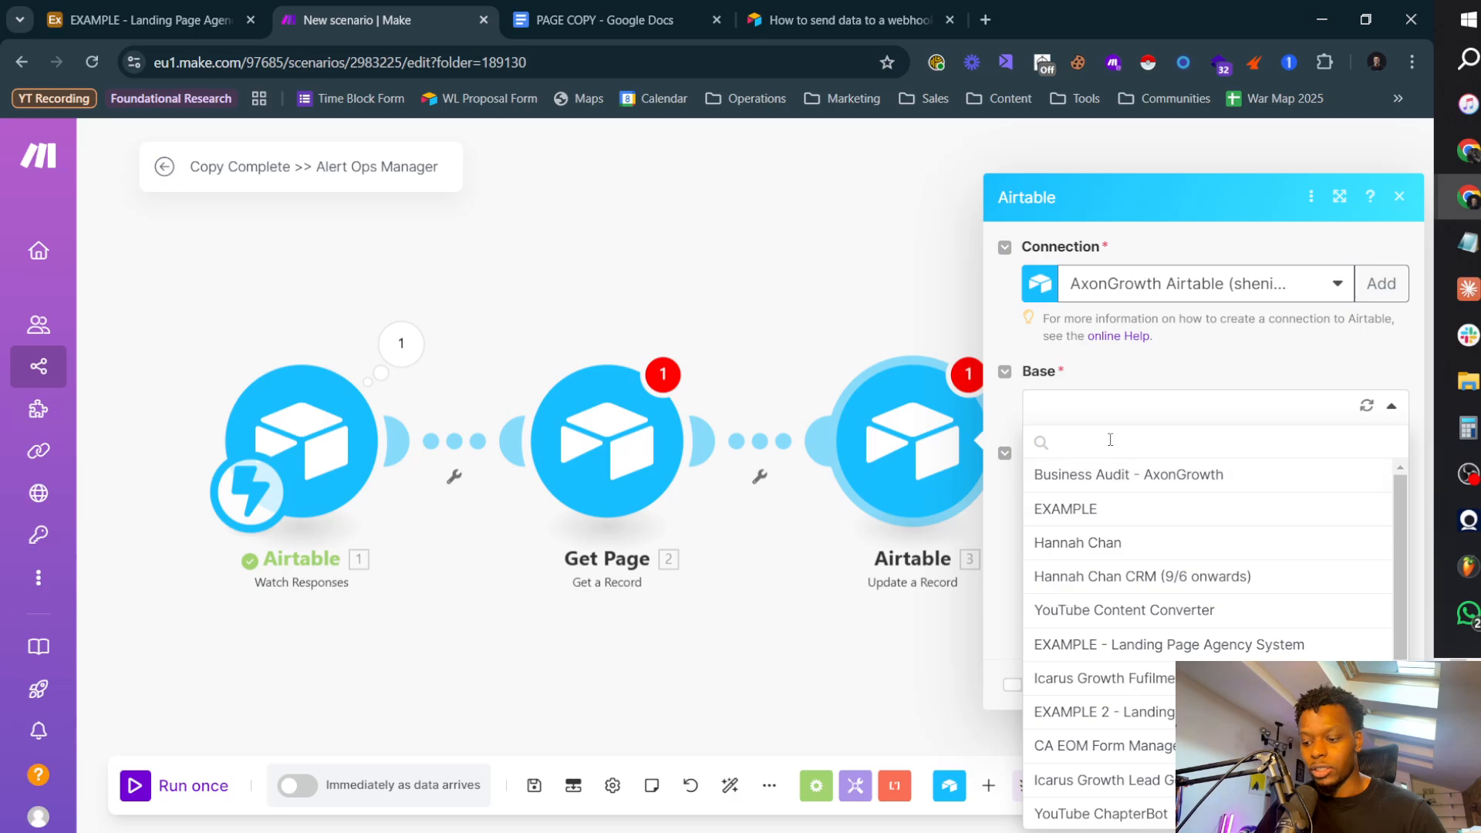
{"action": "type", "text": "exampl"}
{"action": "left_click", "coordinate": [1165, 509]}
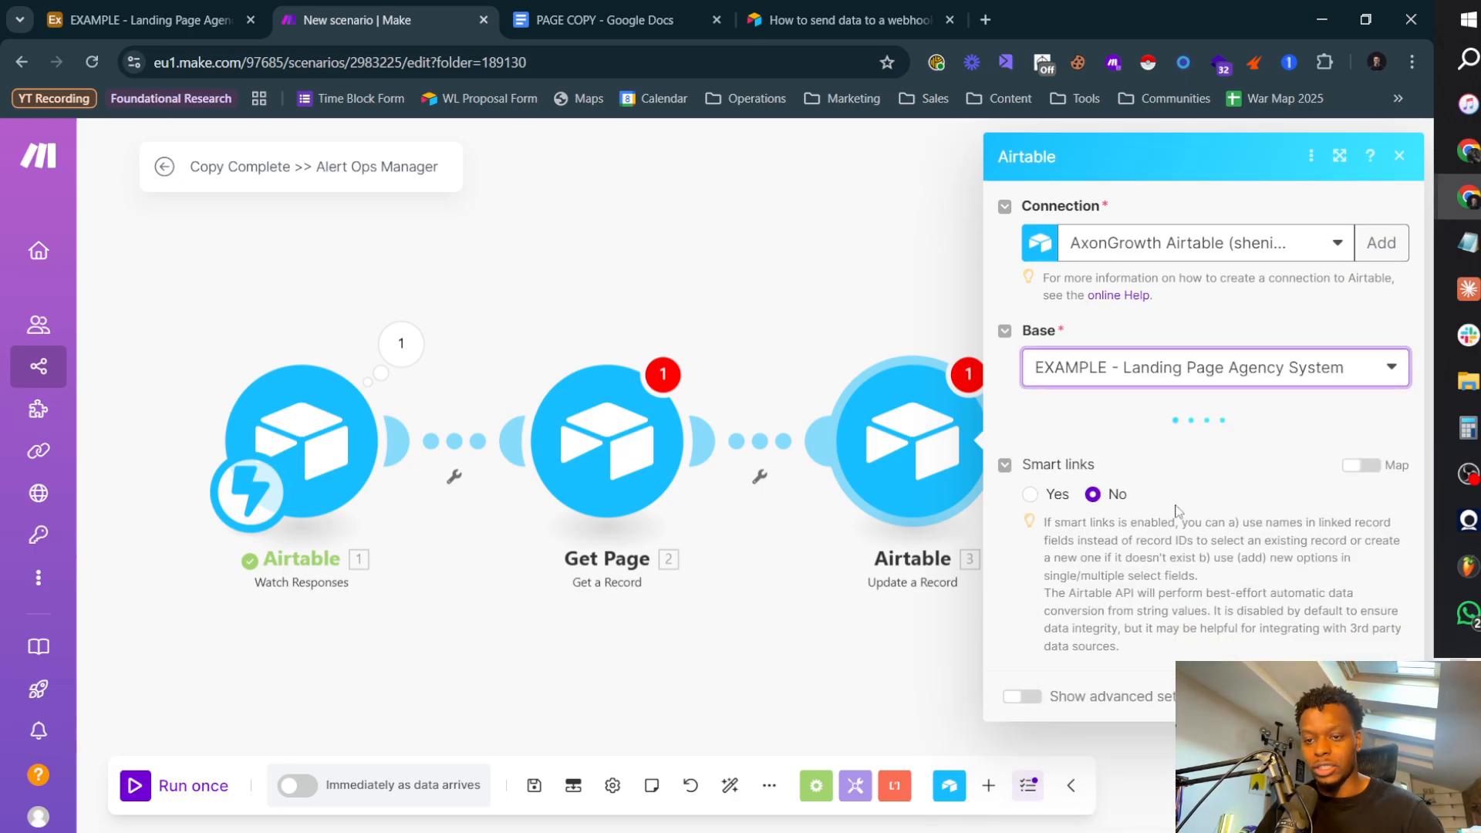
{"action": "left_click", "coordinate": [1114, 455]}
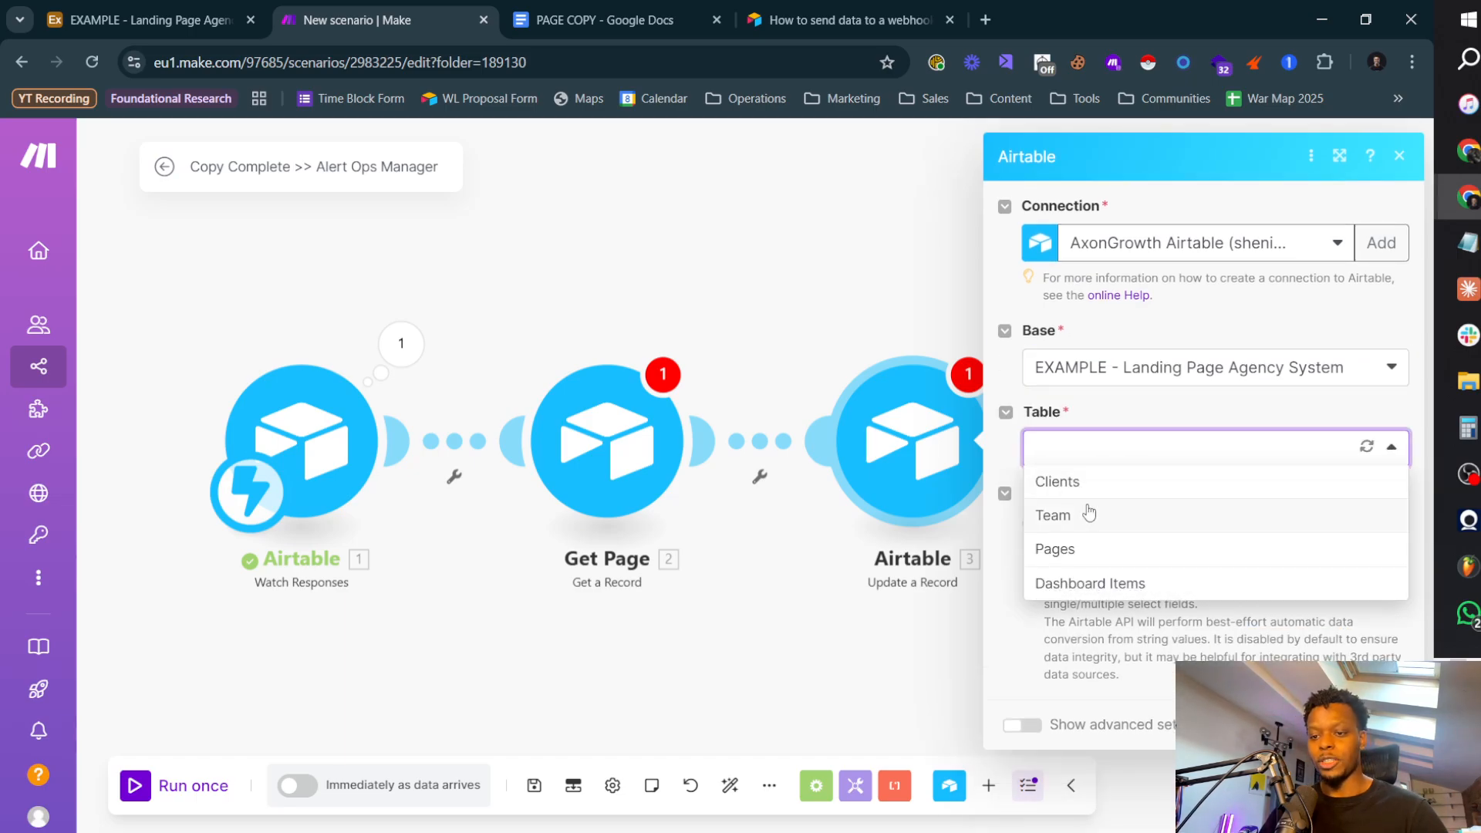
{"action": "left_click", "coordinate": [1098, 549]}
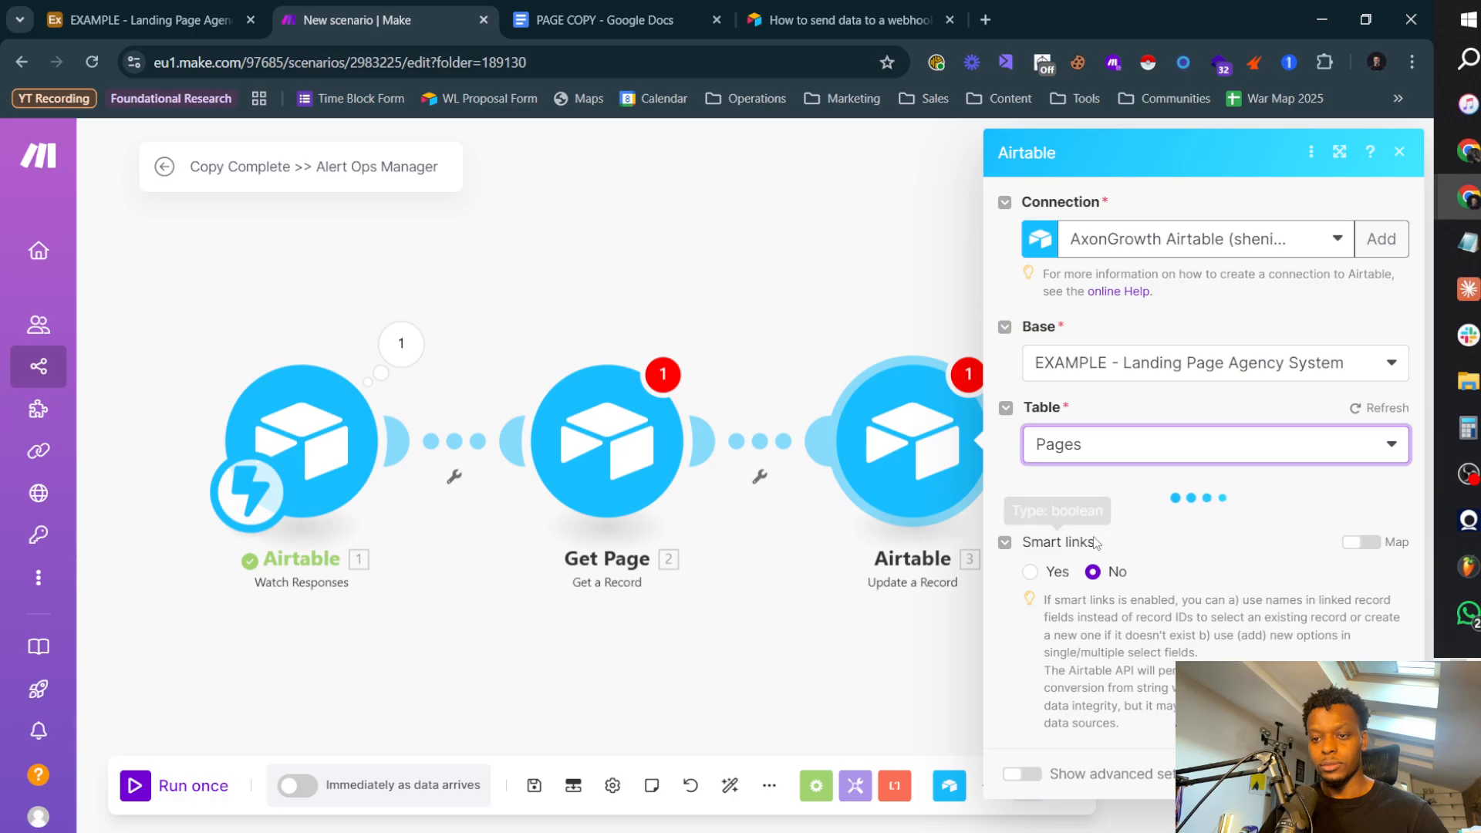
Step: Map the update module's Record ID to RecordID from Watch Responses
{"action": "left_click", "coordinate": [1118, 528]}
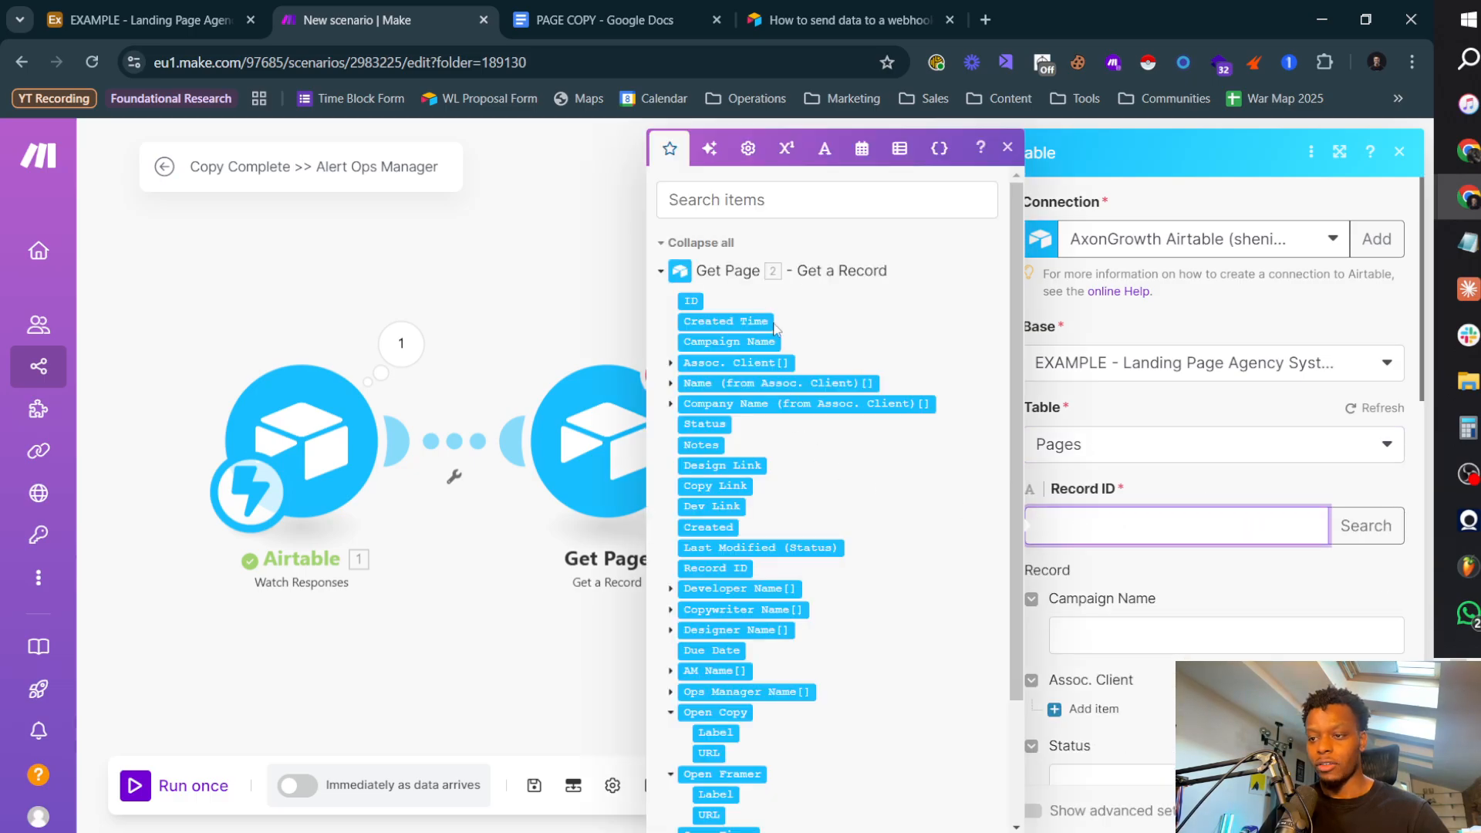
{"action": "scroll", "coordinate": [824, 472], "scroll_direction": "down", "scroll_amount": 2}
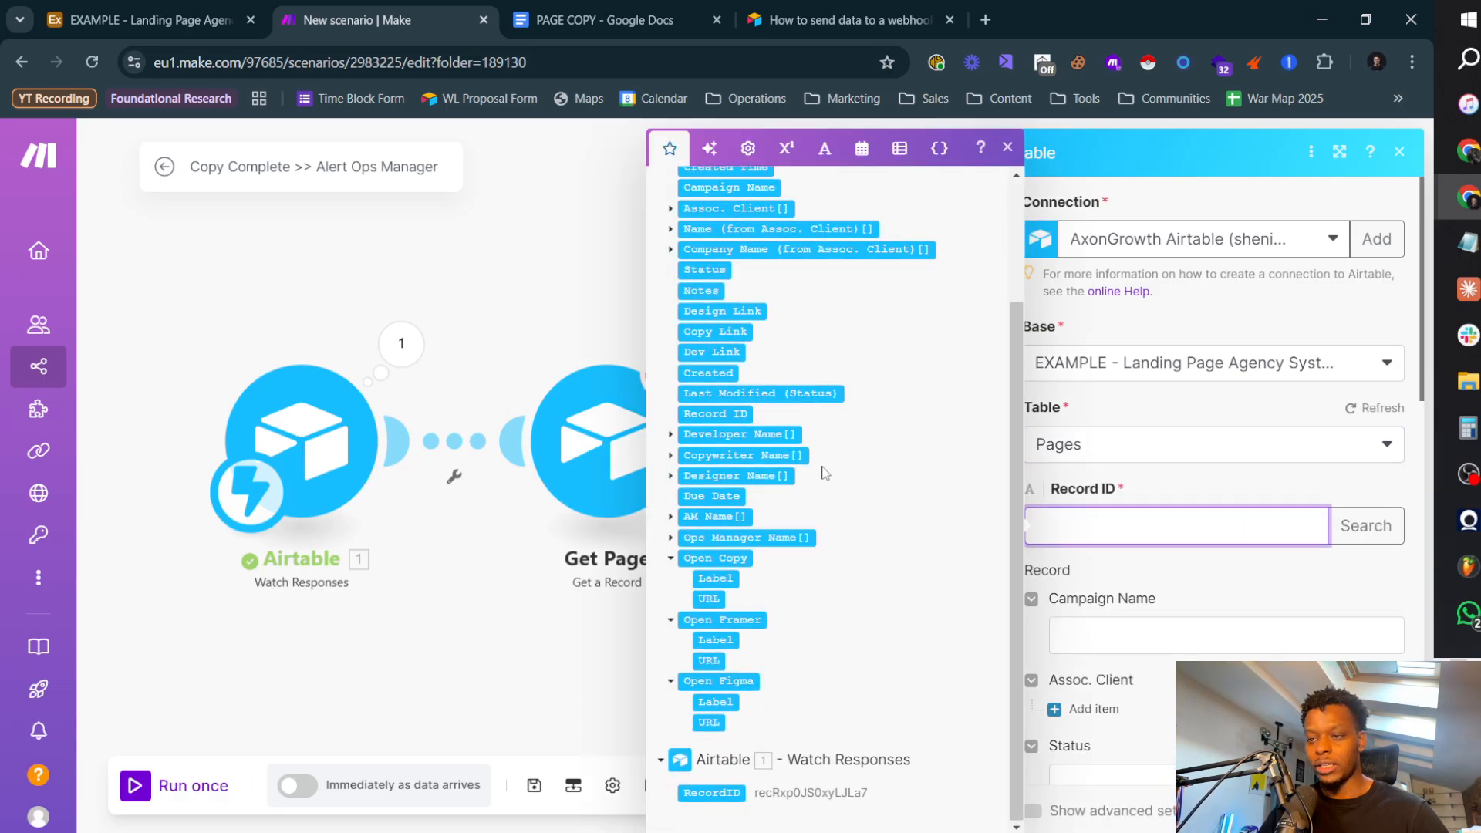
{"action": "left_click", "coordinate": [721, 792]}
{"action": "left_click", "coordinate": [1205, 603]}
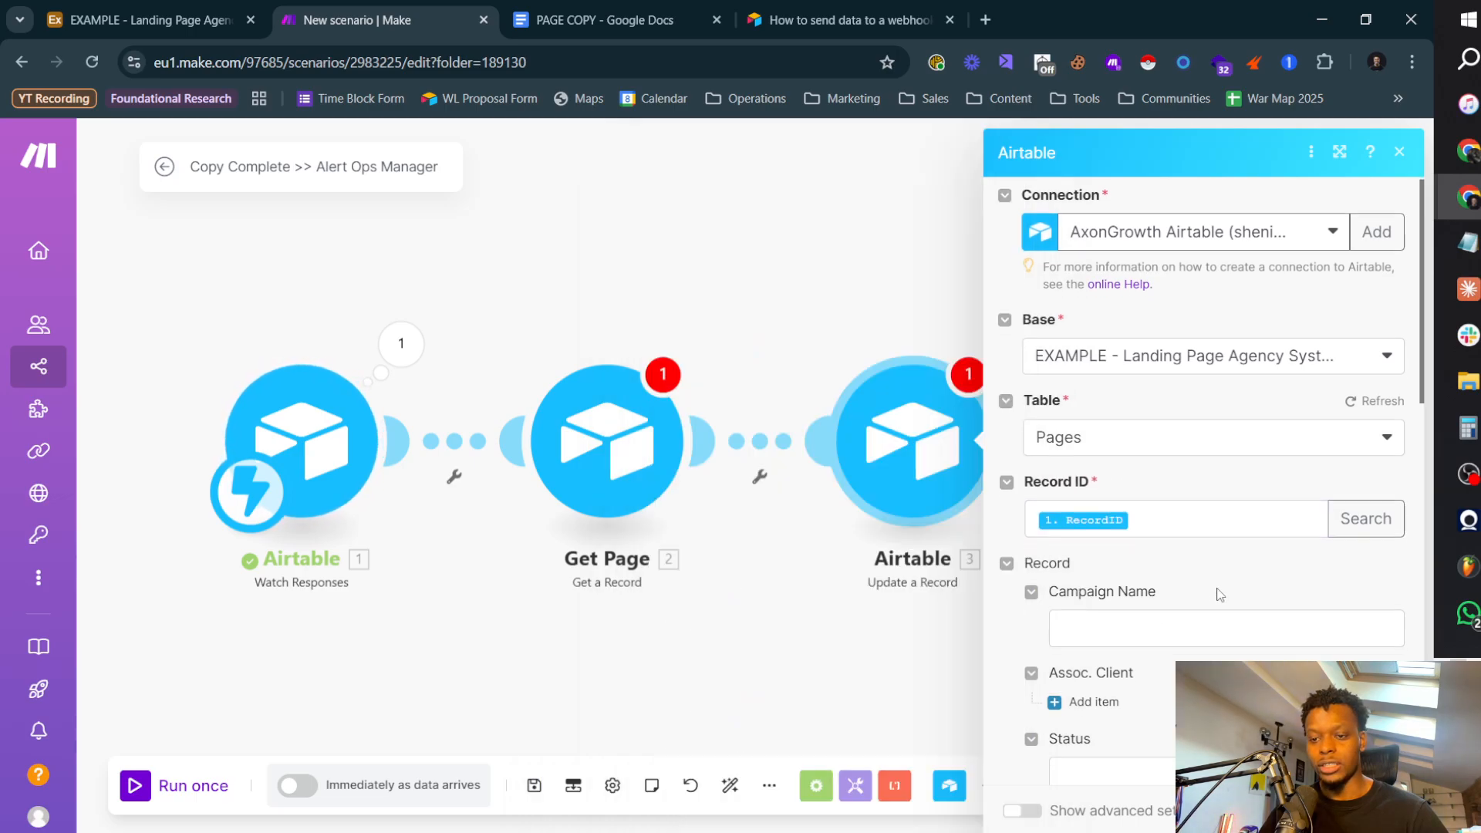
Step: Set the page's Status to 20 - Check Copy without mapping, save the update module, and reconfirm the Get Page settings
{"action": "scroll", "coordinate": [1136, 379], "scroll_direction": "down", "scroll_amount": 5}
{"action": "left_click", "coordinate": [1356, 355]}
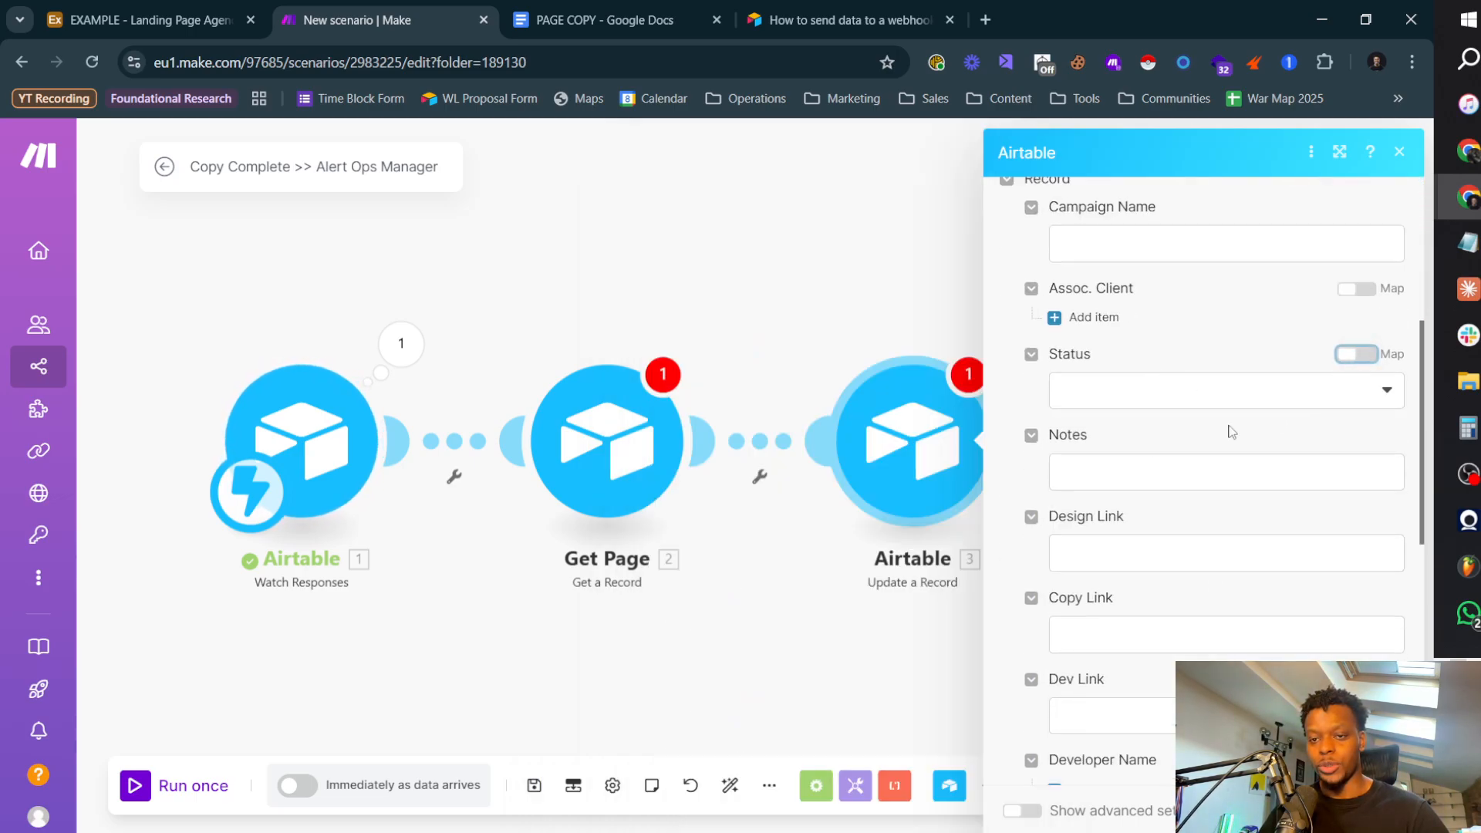
{"action": "left_click", "coordinate": [1225, 394]}
{"action": "left_click", "coordinate": [1140, 560]}
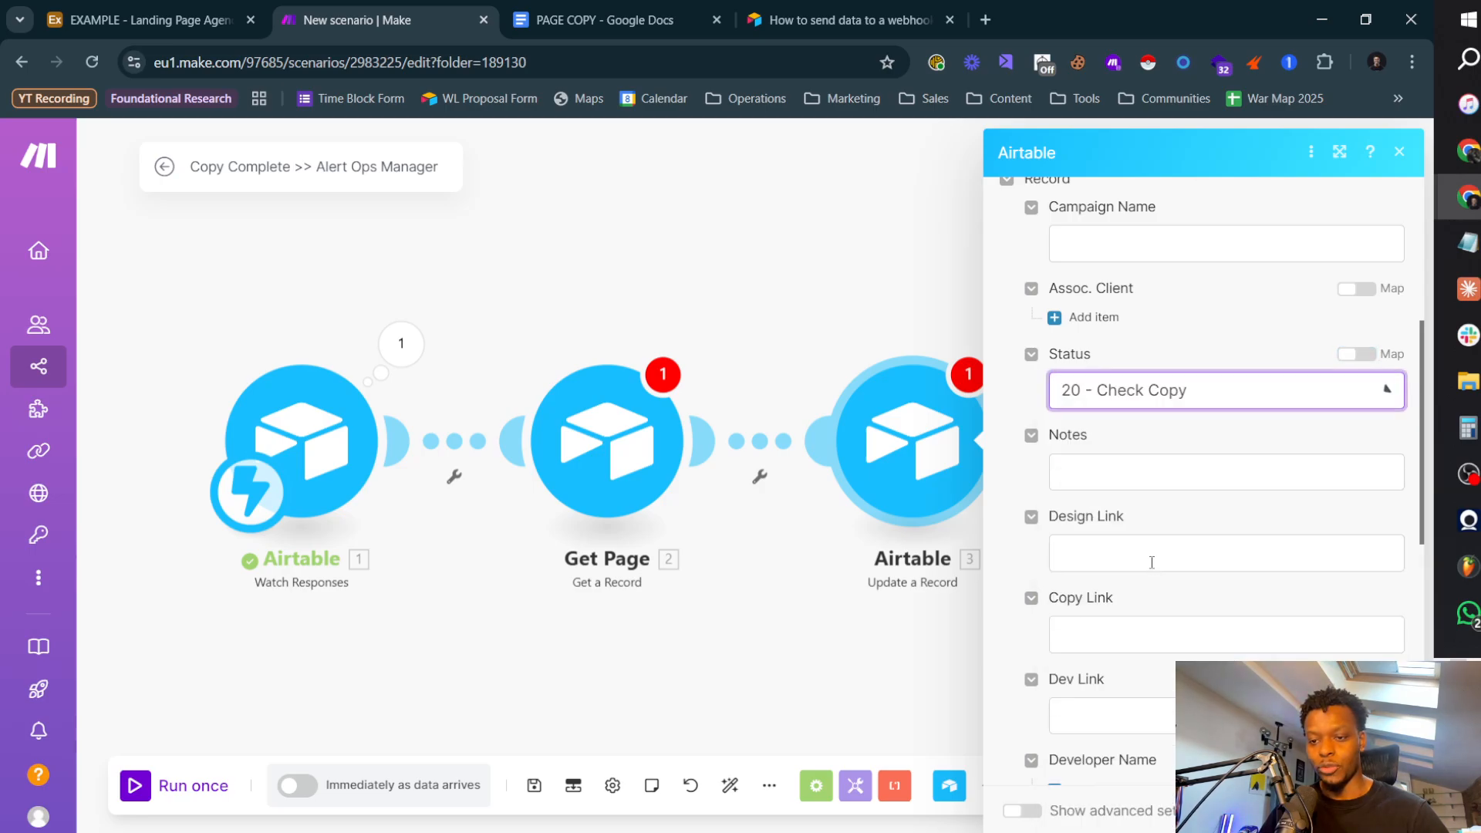
{"action": "scroll", "coordinate": [1185, 436], "scroll_direction": "down", "scroll_amount": 8}
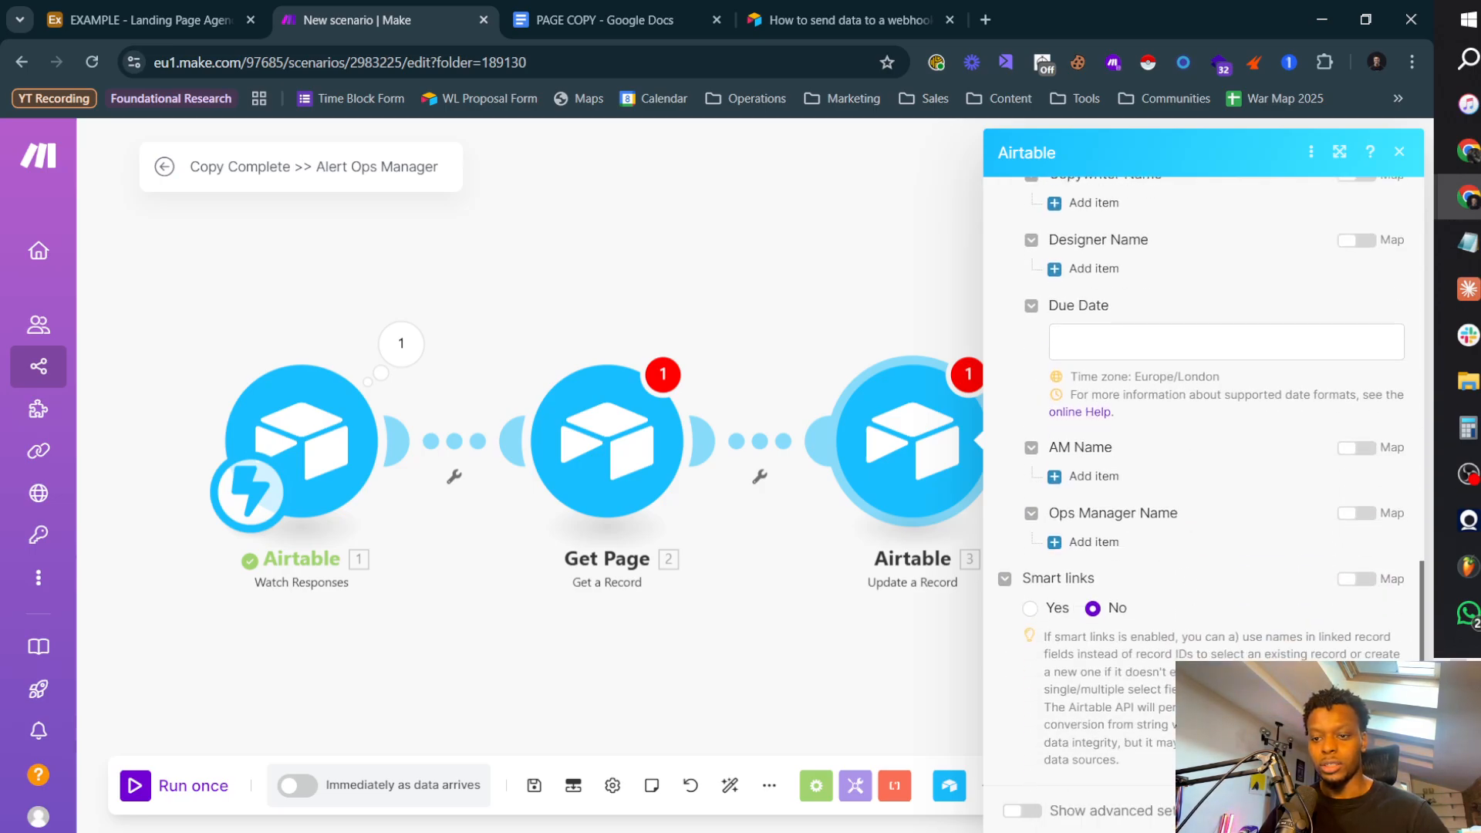
{"action": "left_click", "coordinate": [1381, 811]}
{"action": "left_click", "coordinate": [624, 464]}
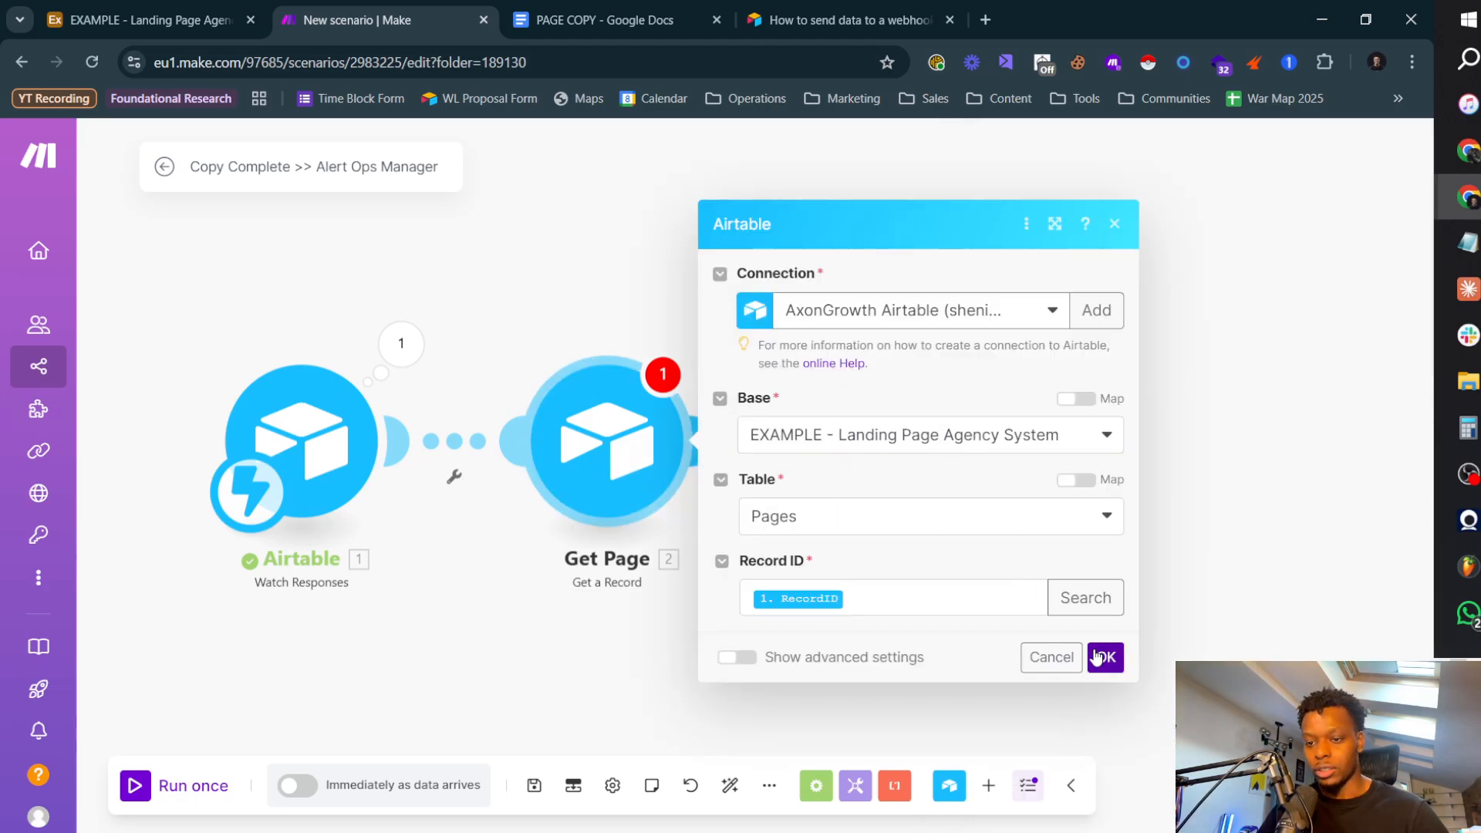
{"action": "left_click", "coordinate": [1106, 657]}
Step: Rename the Update a Record module as Move In Kanban
{"action": "left_click", "coordinate": [995, 451]}
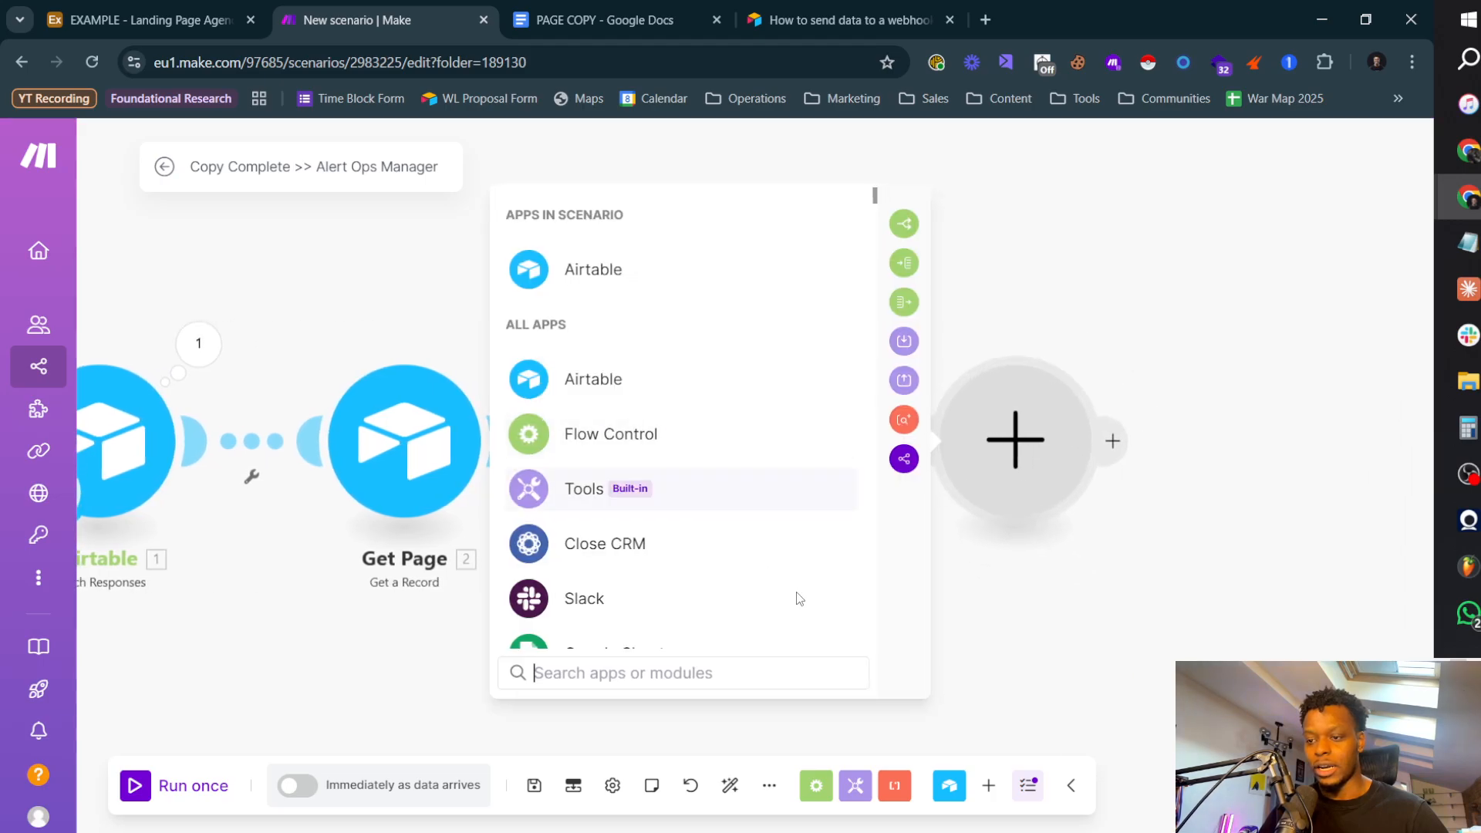
{"action": "key", "text": "Escape"}
{"action": "right_click", "coordinate": [742, 499]}
{"action": "left_click", "coordinate": [821, 622]}
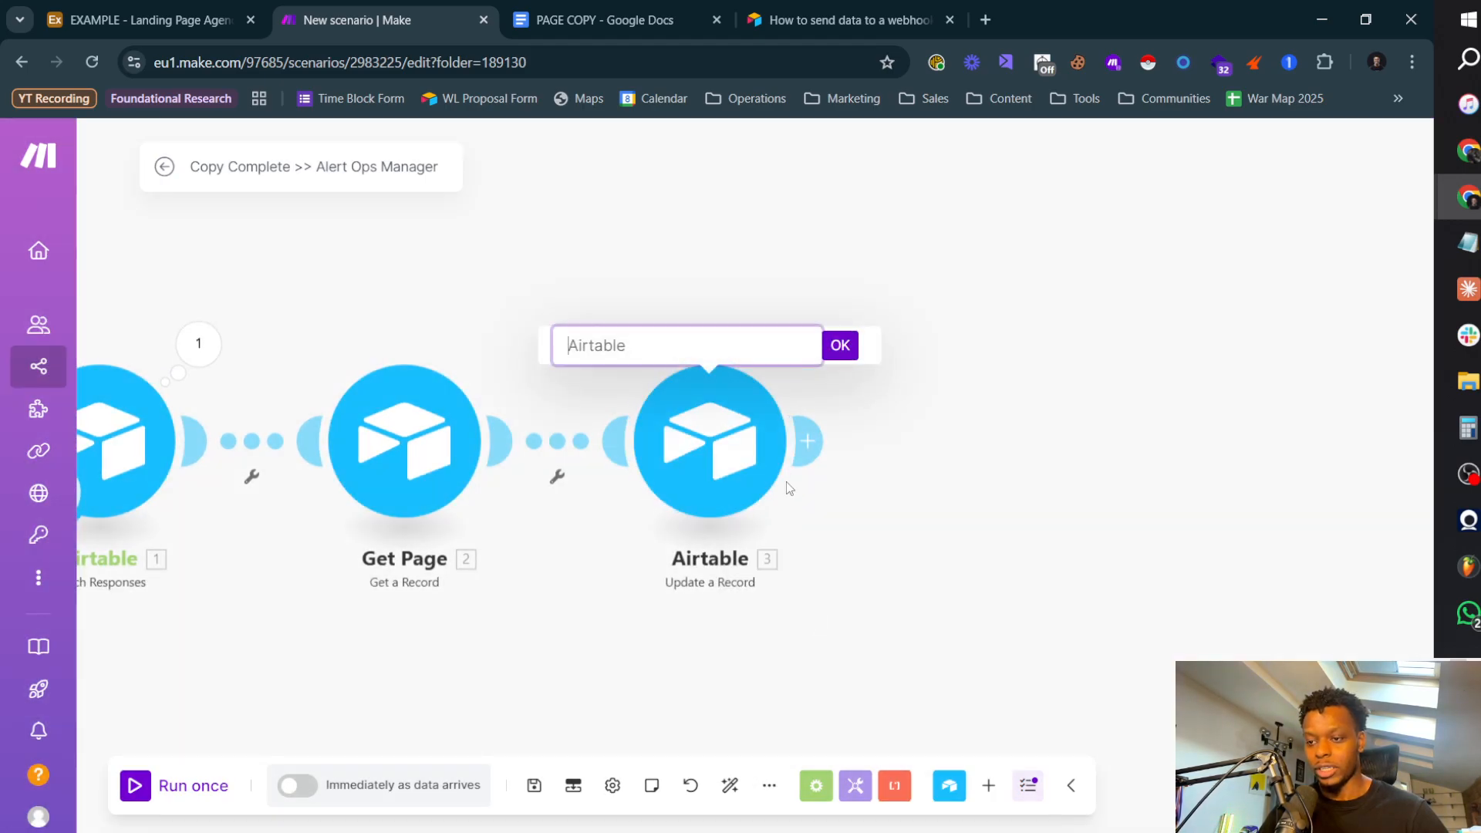
{"action": "type", "text": "Move In Kanban"}
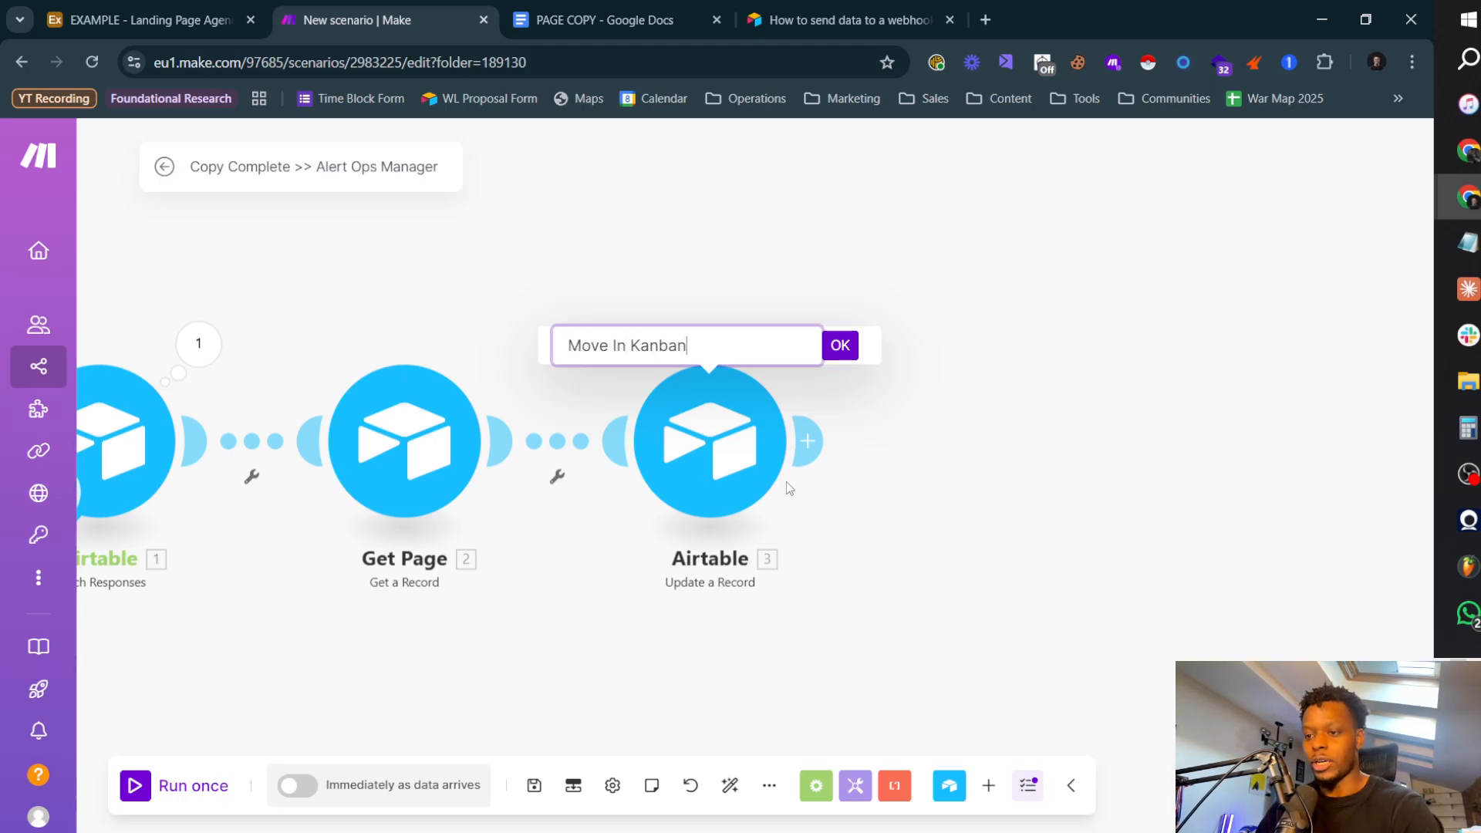
{"action": "key", "text": "Return"}
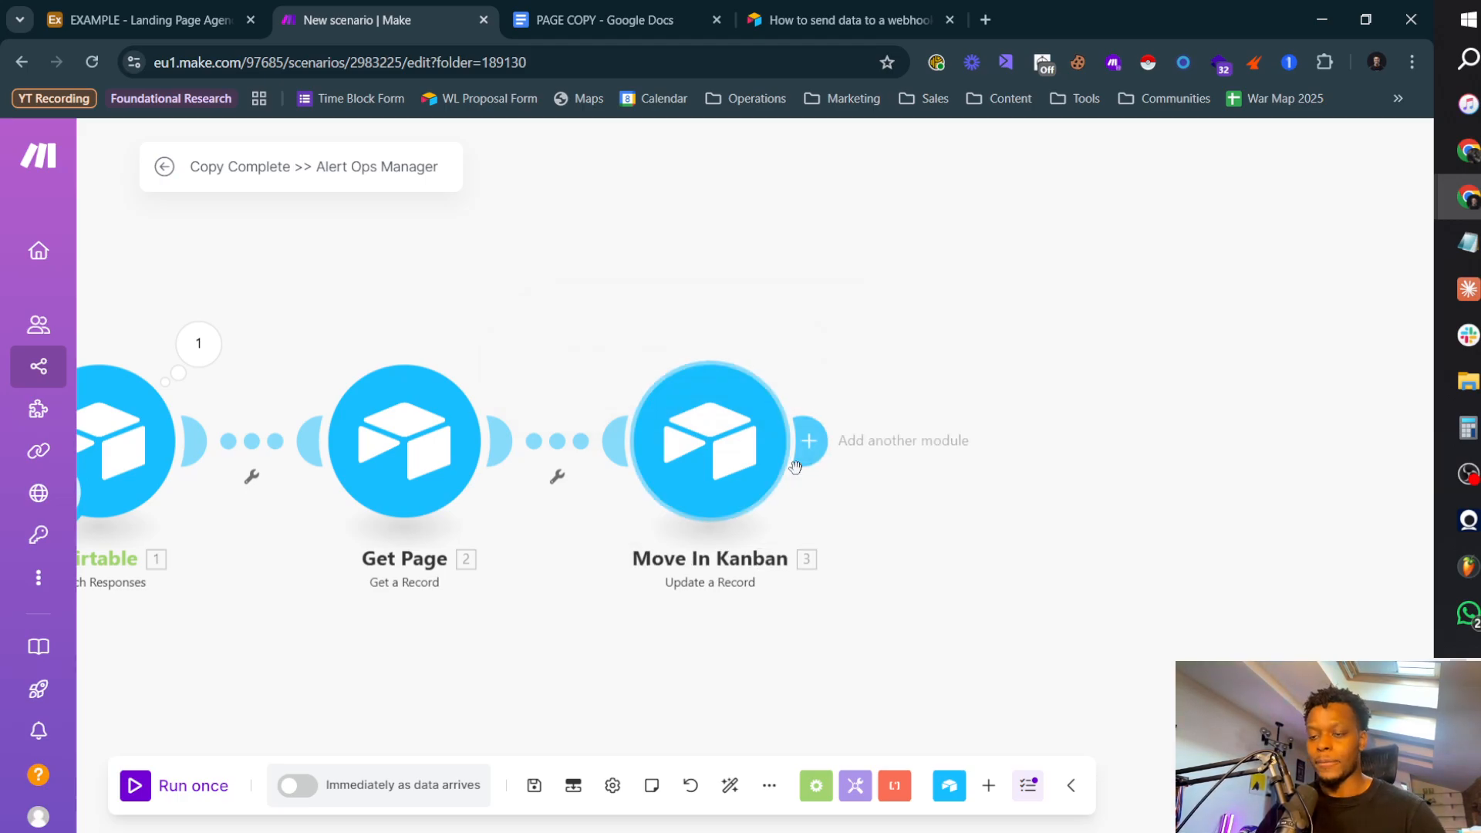
Step: Add an Airtable Get a Record module after Move In Kanban
{"action": "left_click", "coordinate": [807, 440]}
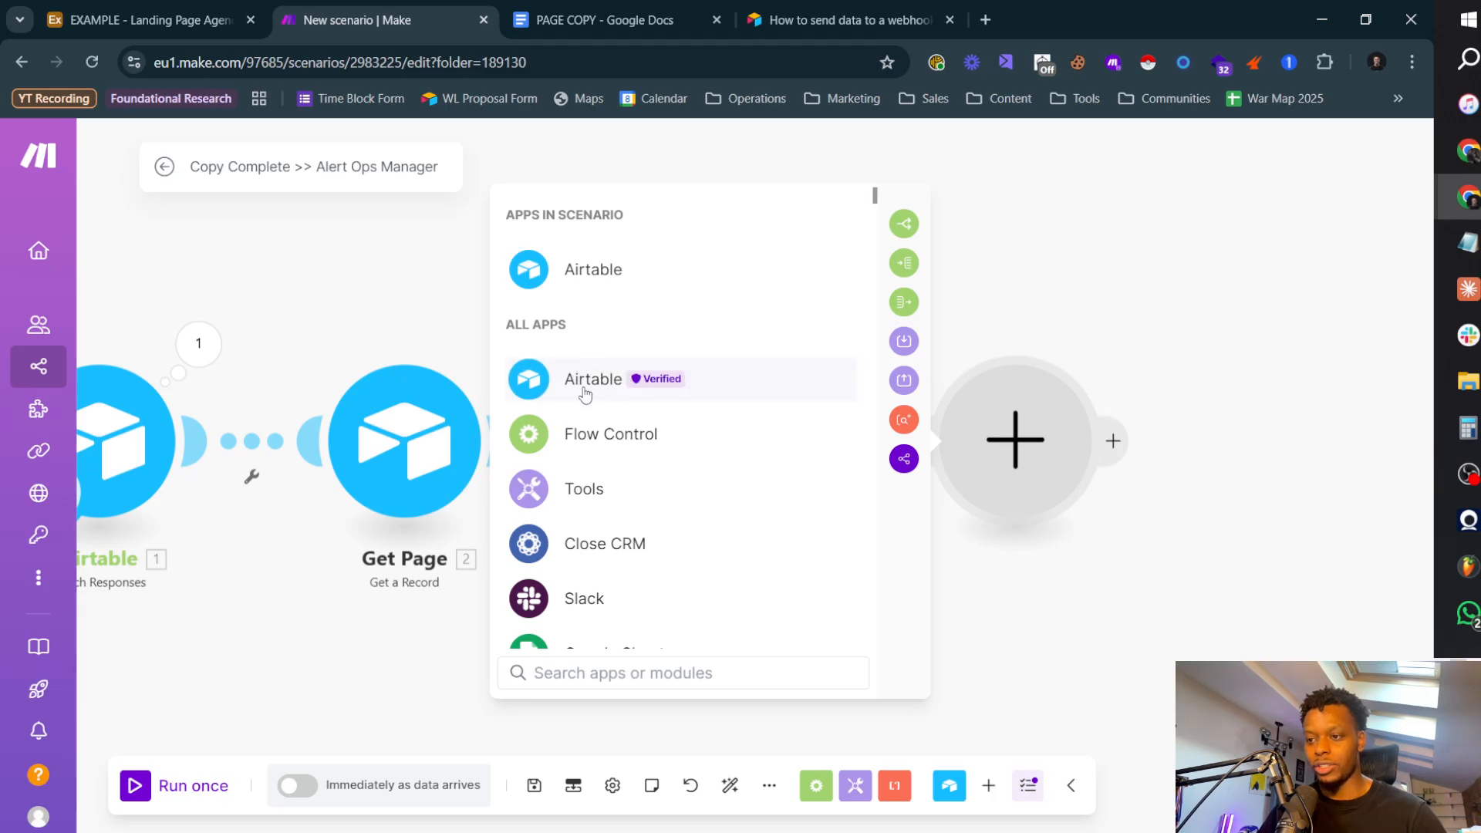
{"action": "left_click", "coordinate": [593, 268]}
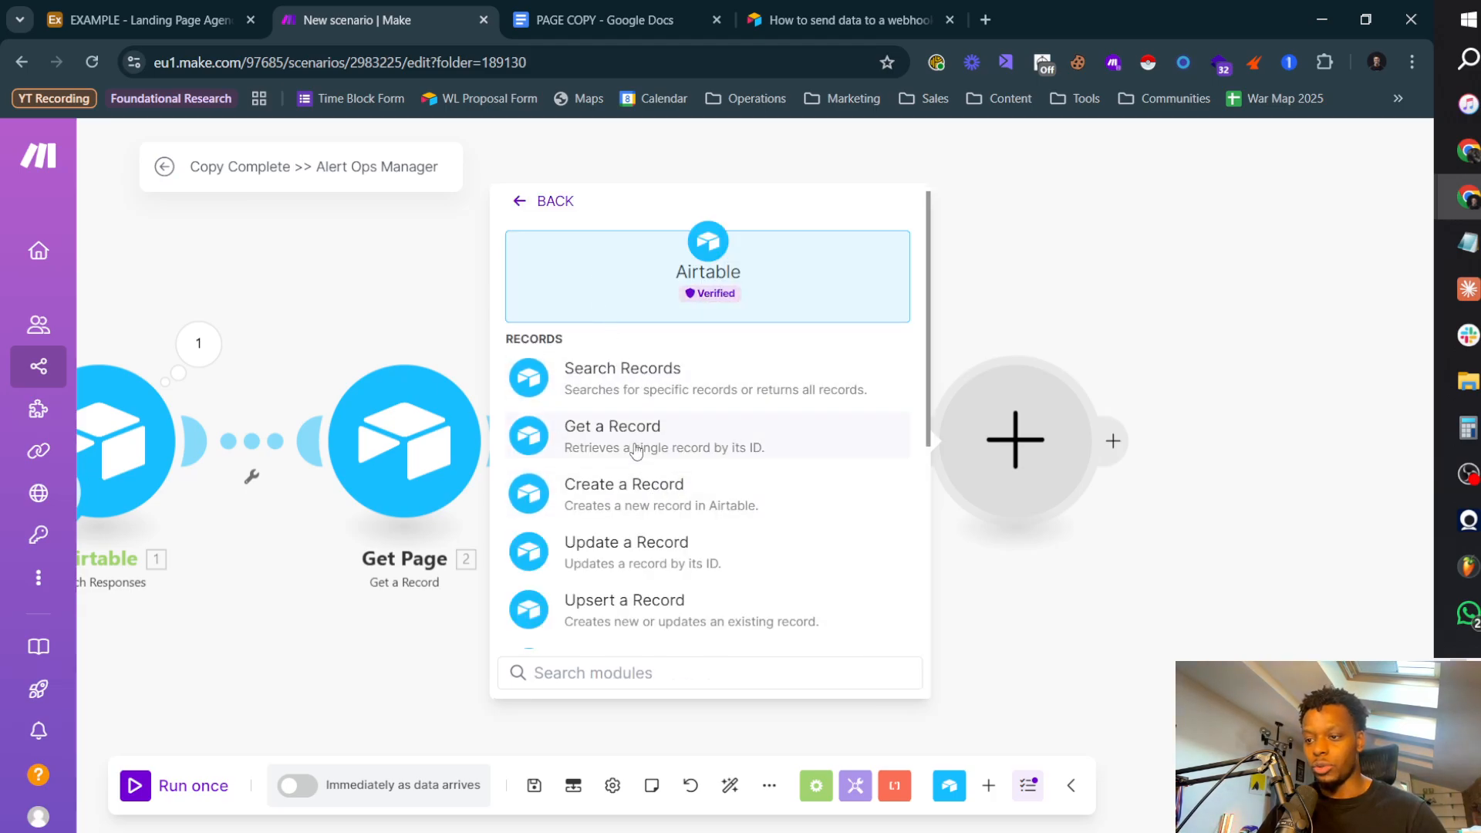
{"action": "left_click", "coordinate": [641, 444]}
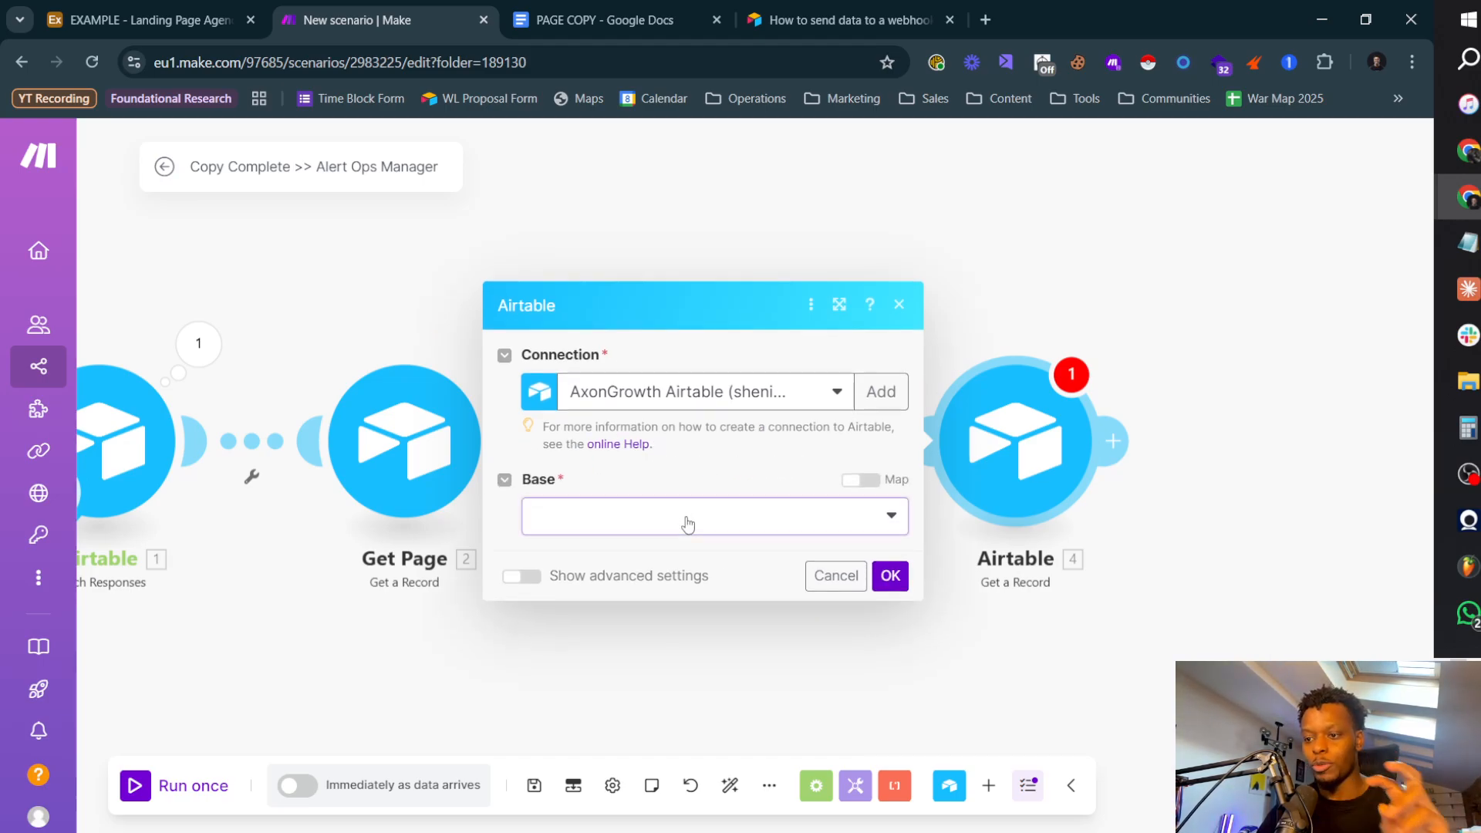
Step: Set the new Get a Record module's base to EXAMPLE - Landing Page Agency System and its table to Team
{"action": "left_click", "coordinate": [684, 519]}
{"action": "type", "text": "exa"}
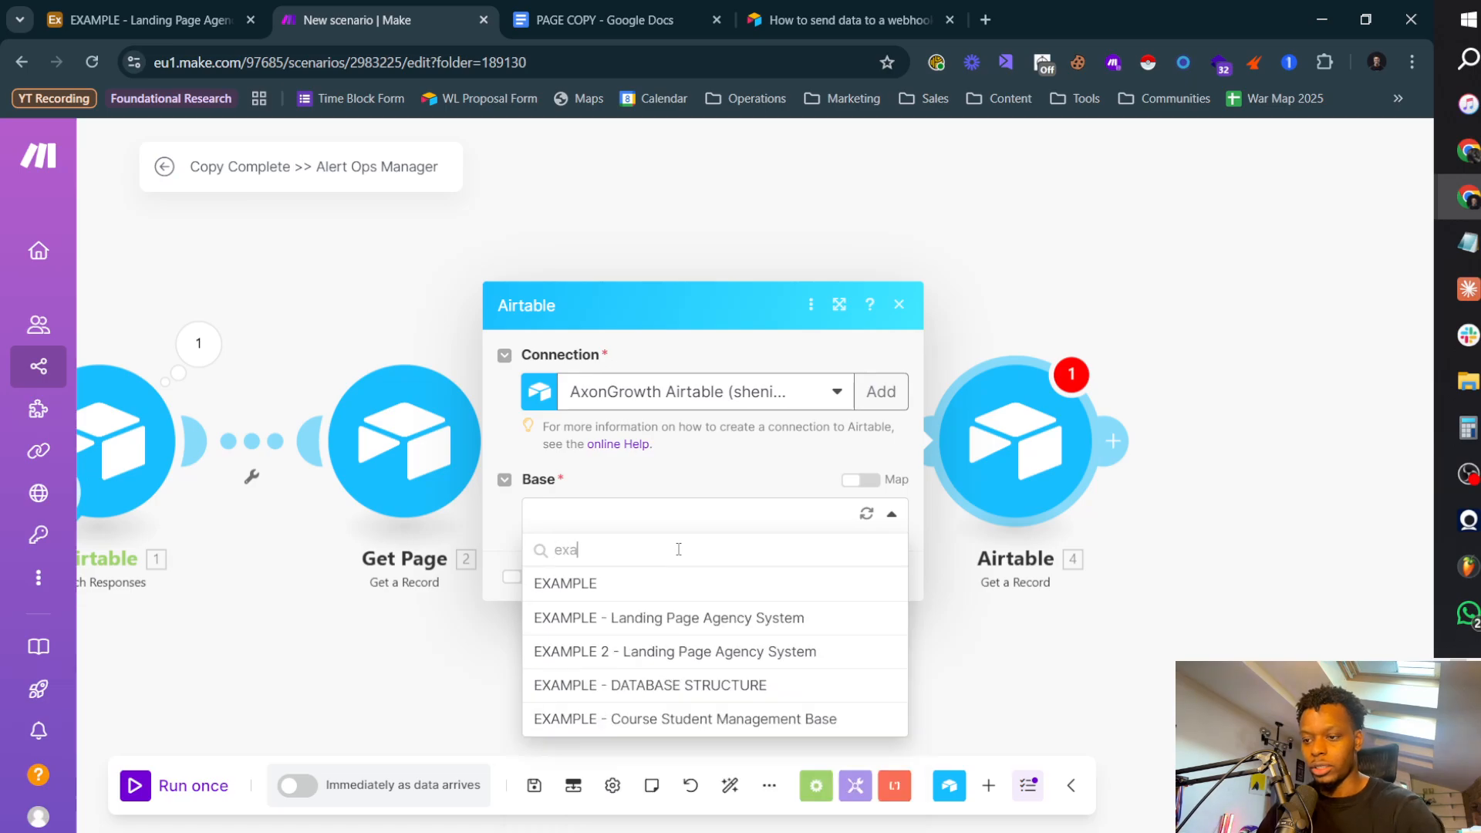
{"action": "left_click", "coordinate": [709, 618]}
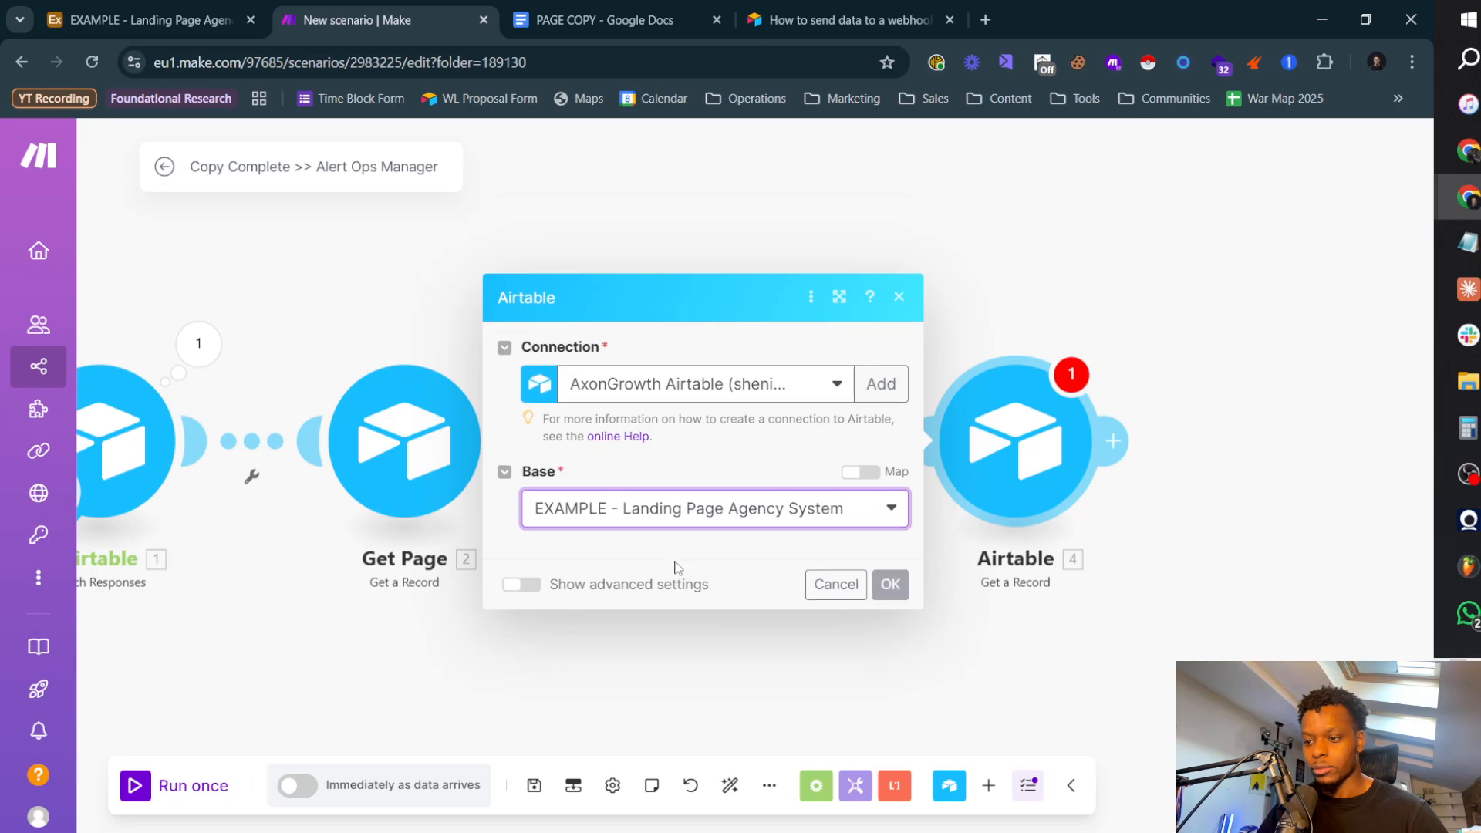
{"action": "left_click", "coordinate": [625, 559]}
{"action": "left_click", "coordinate": [625, 643]}
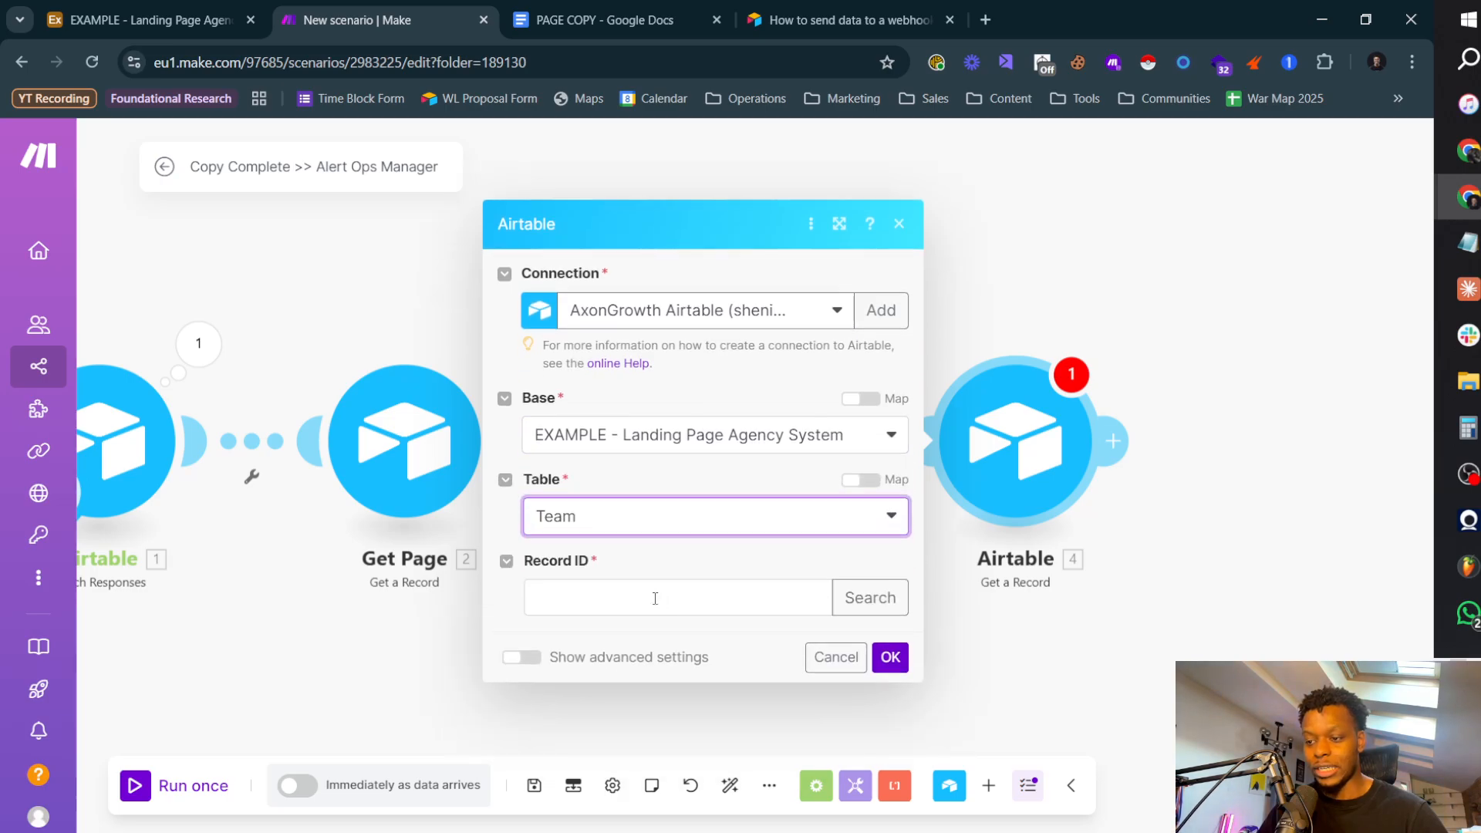
Step: Map the Team record's Record ID to Ops Manager Name[] from Get Page and save the module
{"action": "left_click", "coordinate": [658, 597]}
{"action": "scroll", "coordinate": [1008, 456], "scroll_direction": "down", "scroll_amount": 10}
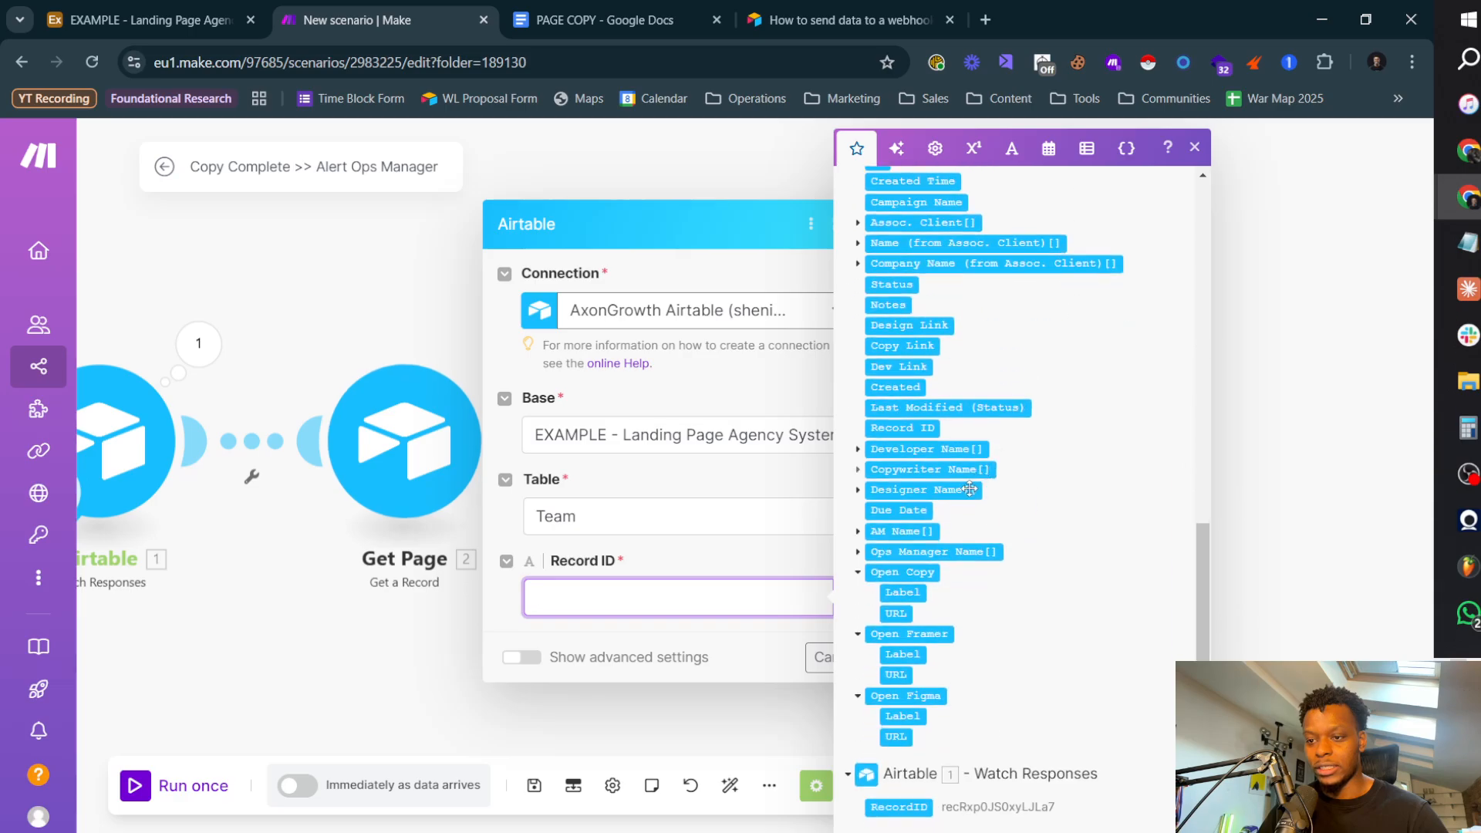
{"action": "scroll", "coordinate": [995, 569], "scroll_direction": "up", "scroll_amount": 2}
{"action": "scroll", "coordinate": [951, 646], "scroll_direction": "up", "scroll_amount": 2}
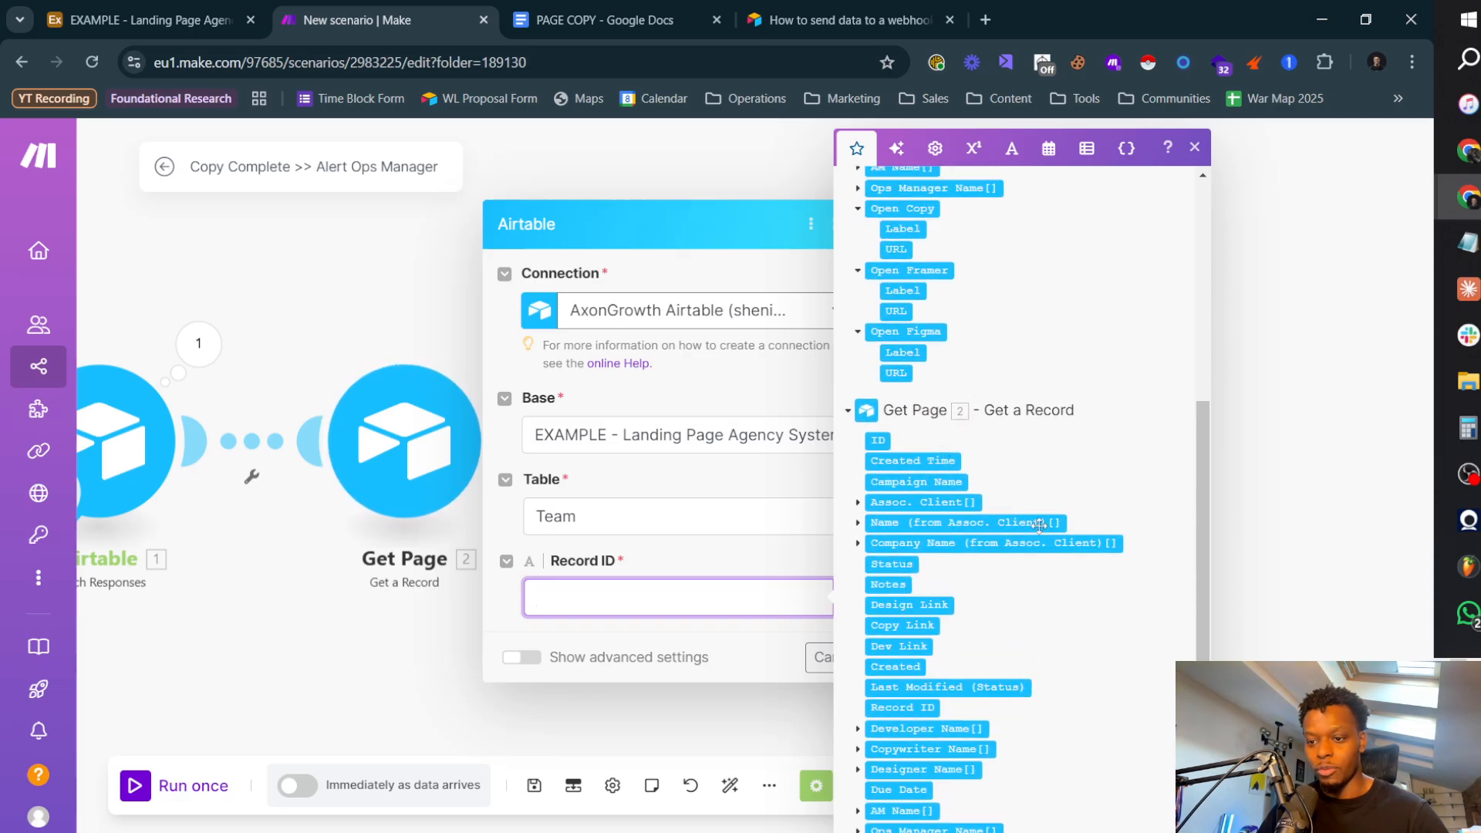
{"action": "scroll", "coordinate": [1039, 525], "scroll_direction": "down", "scroll_amount": 4}
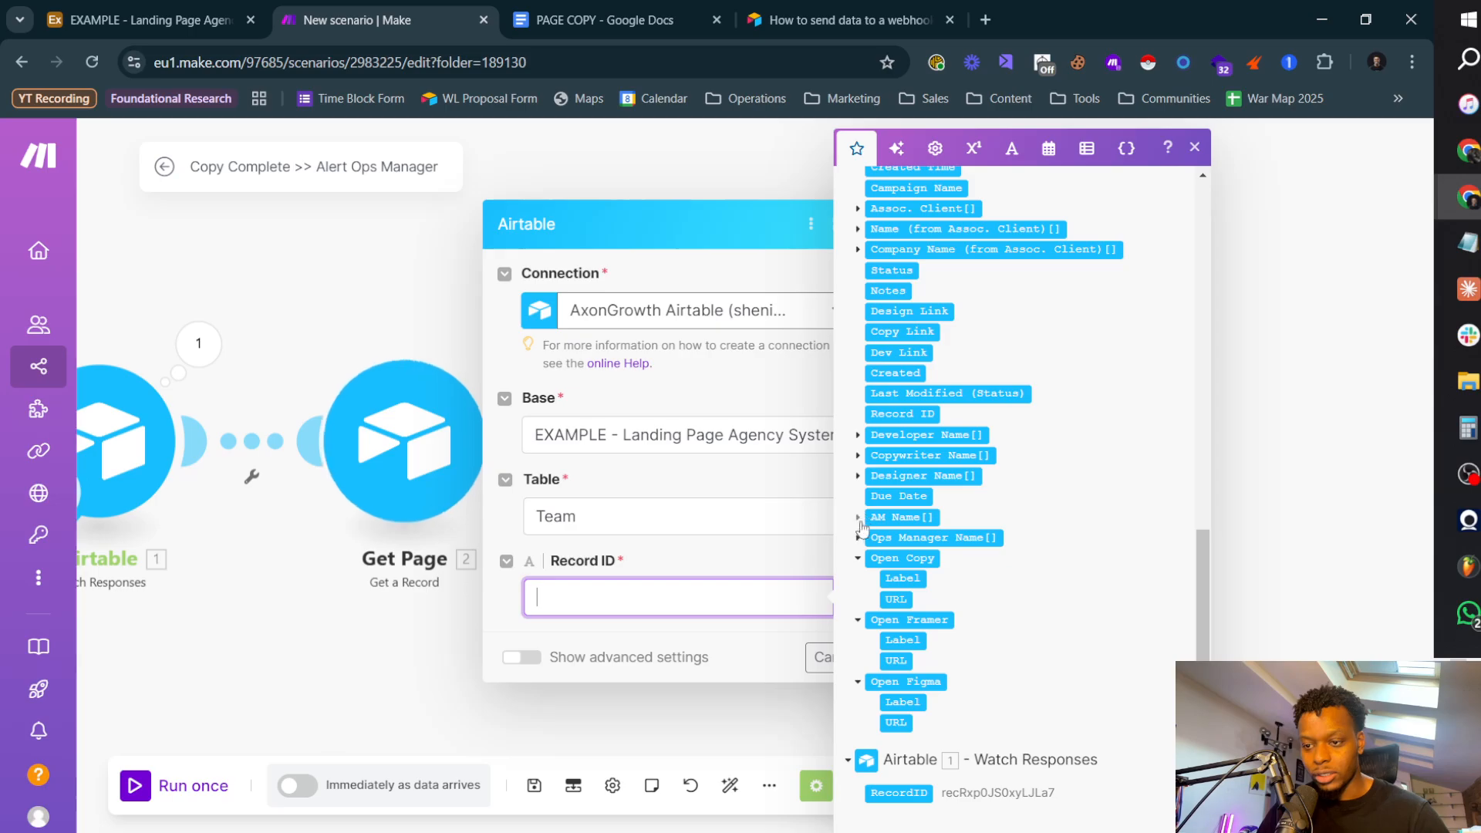
{"action": "left_click", "coordinate": [858, 537]}
{"action": "left_click", "coordinate": [886, 562]}
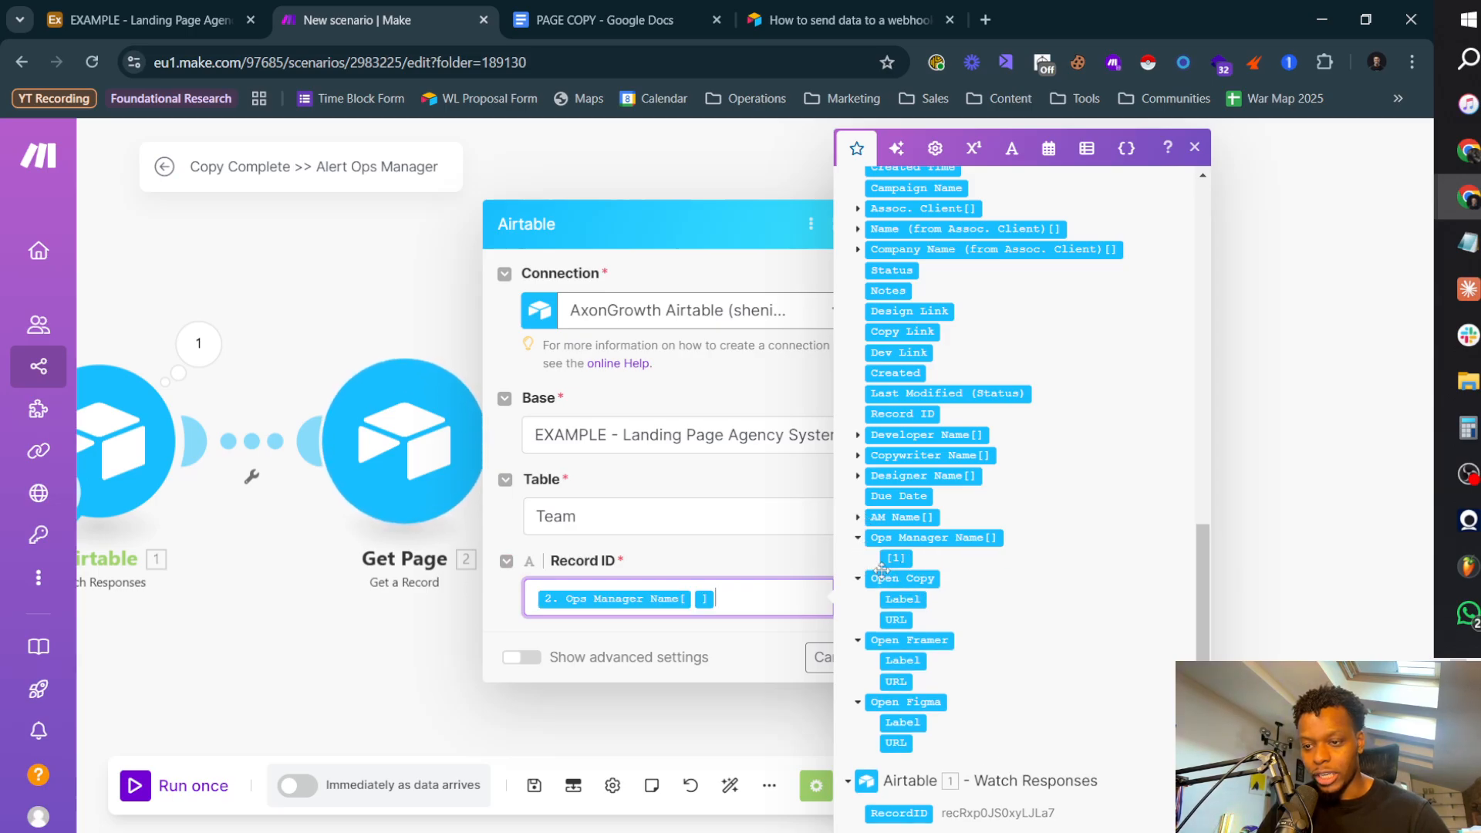
{"action": "left_click", "coordinate": [887, 654]}
{"action": "left_click", "coordinate": [893, 655]}
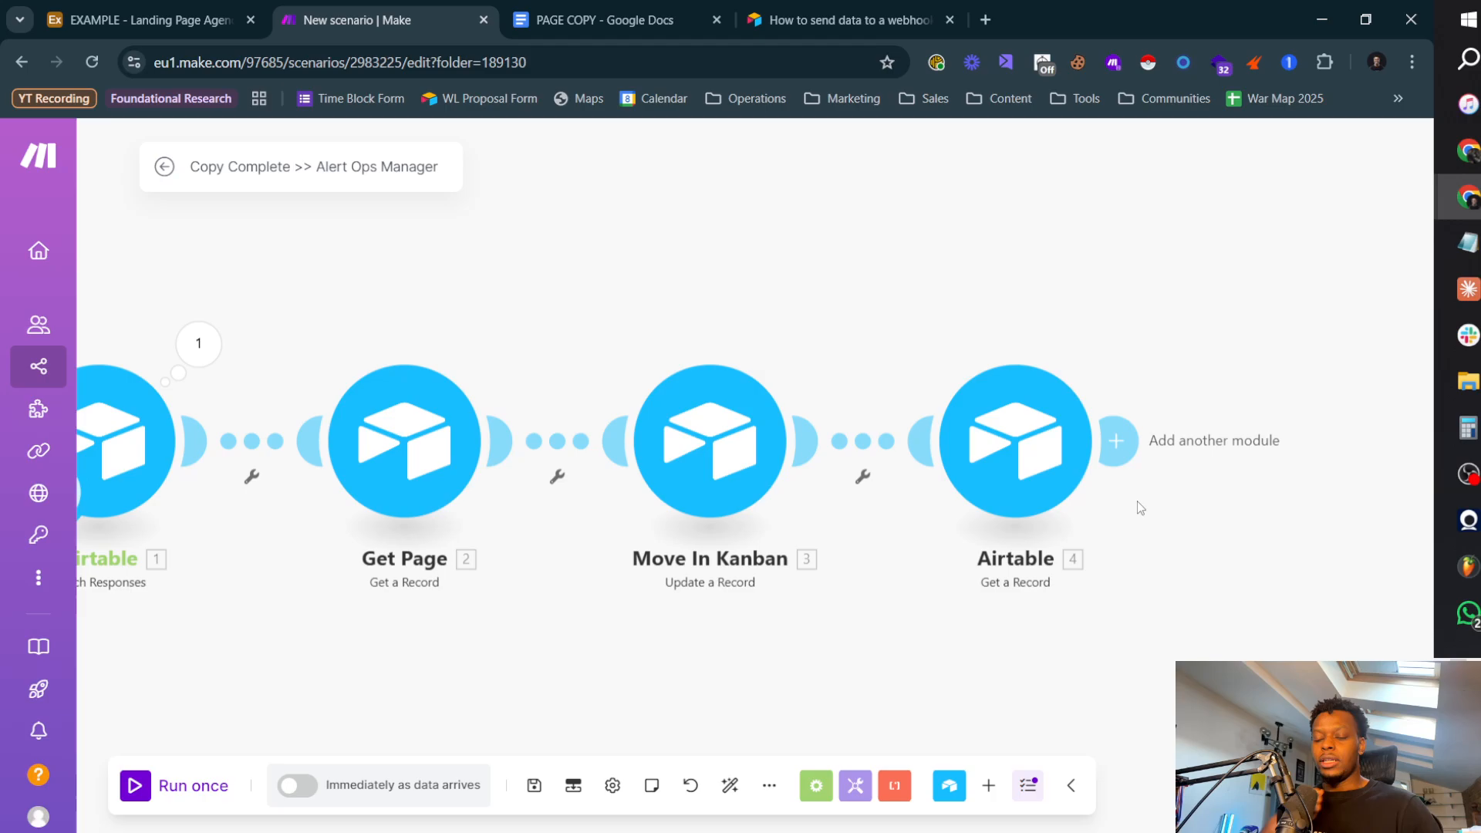
Step: Rename the new Team Get a Record module as Get Ops Manager
{"action": "right_click", "coordinate": [1029, 479]}
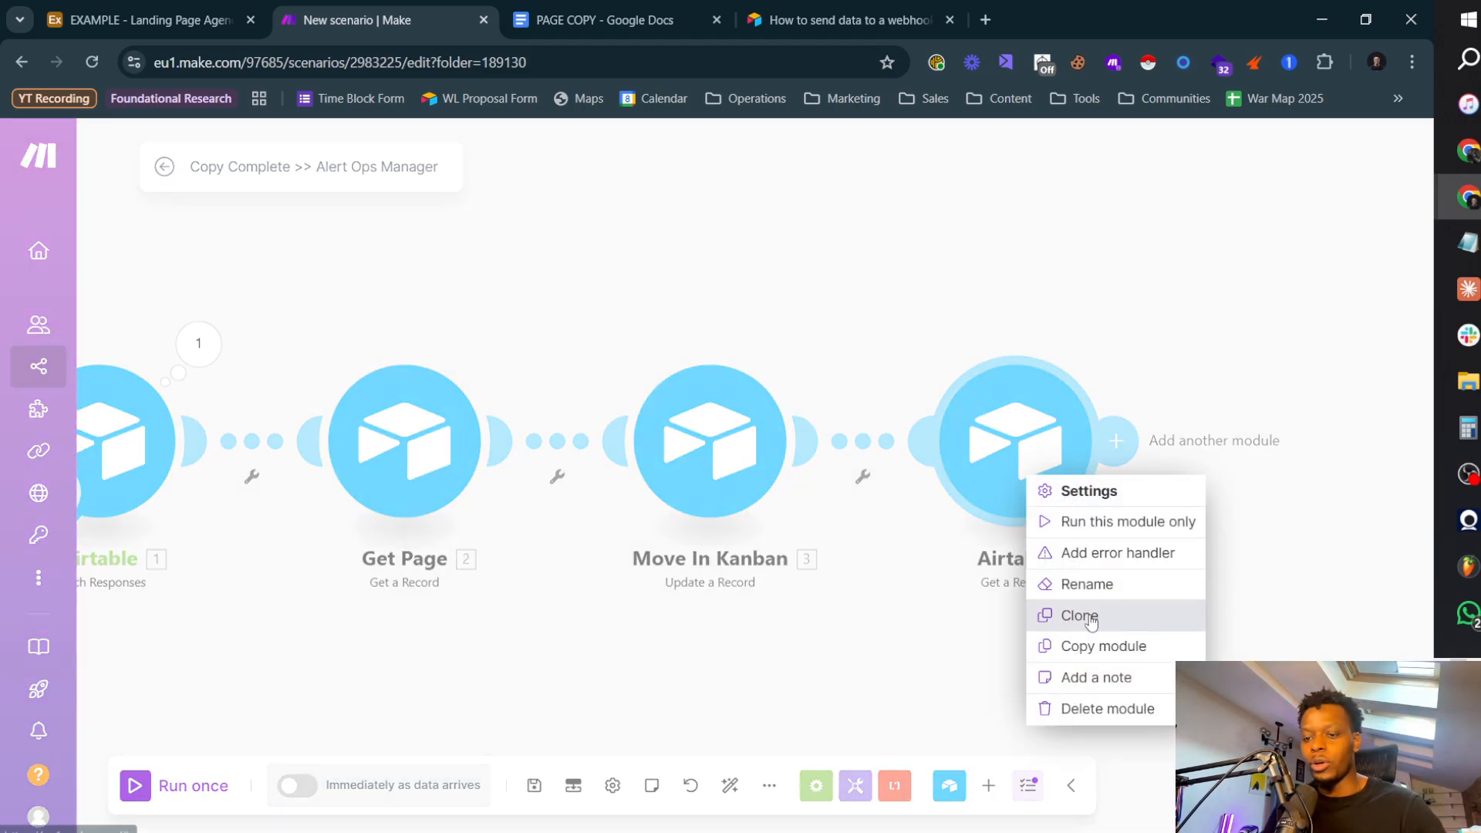
{"action": "left_click", "coordinate": [1104, 585]}
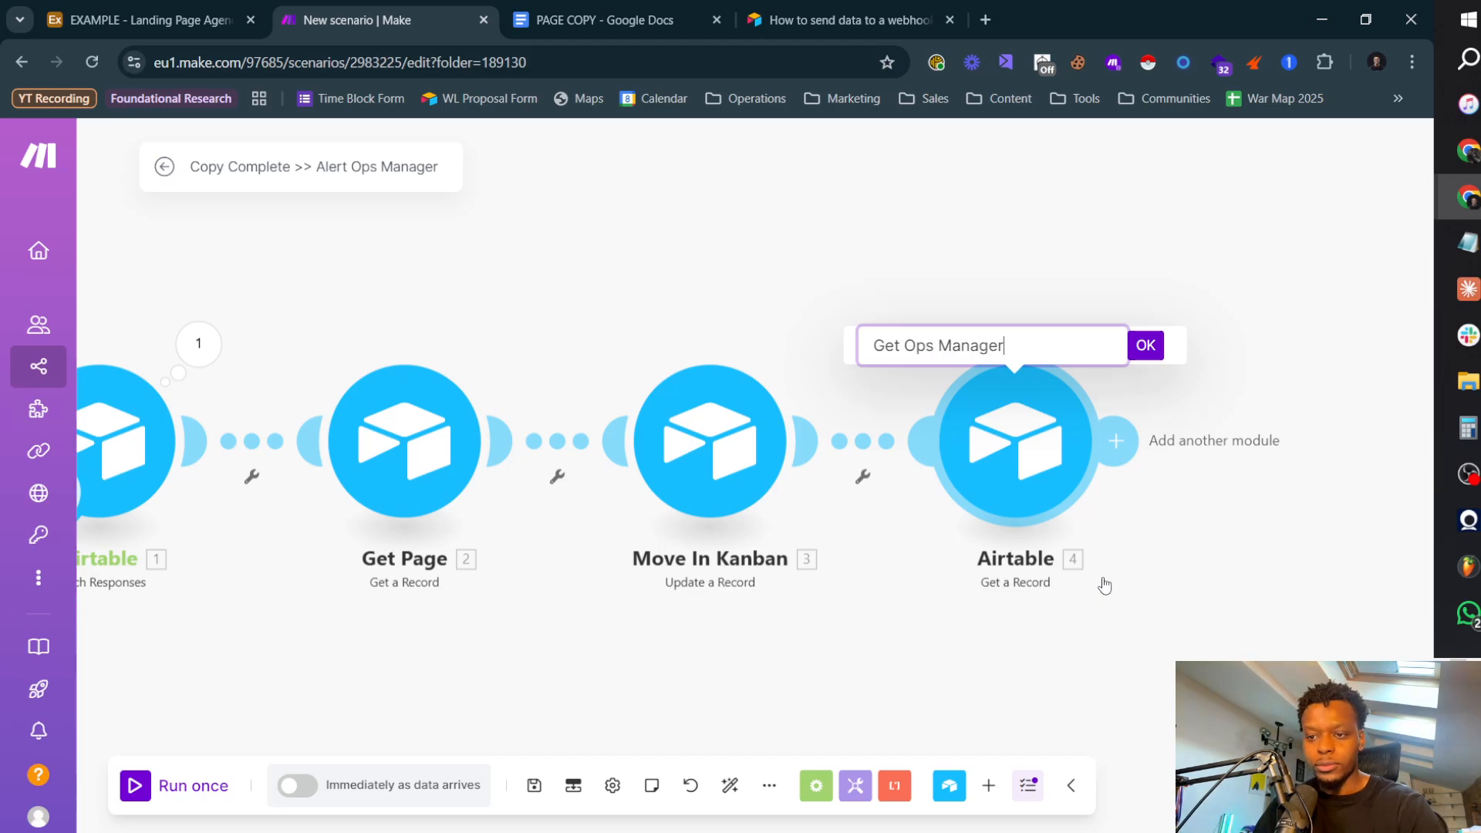
{"action": "key", "text": "Return"}
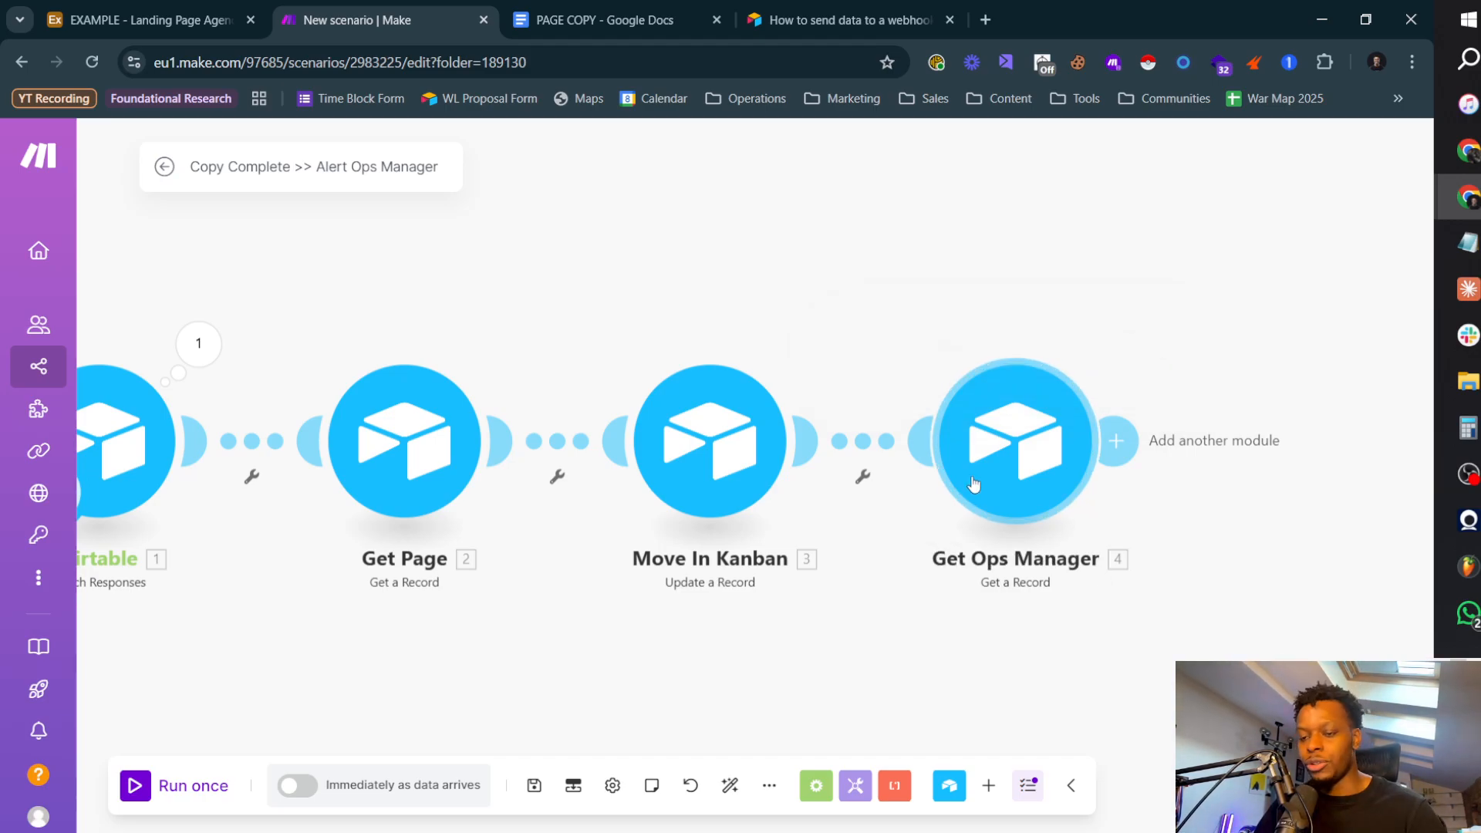
{"action": "left_click", "coordinate": [1117, 441]}
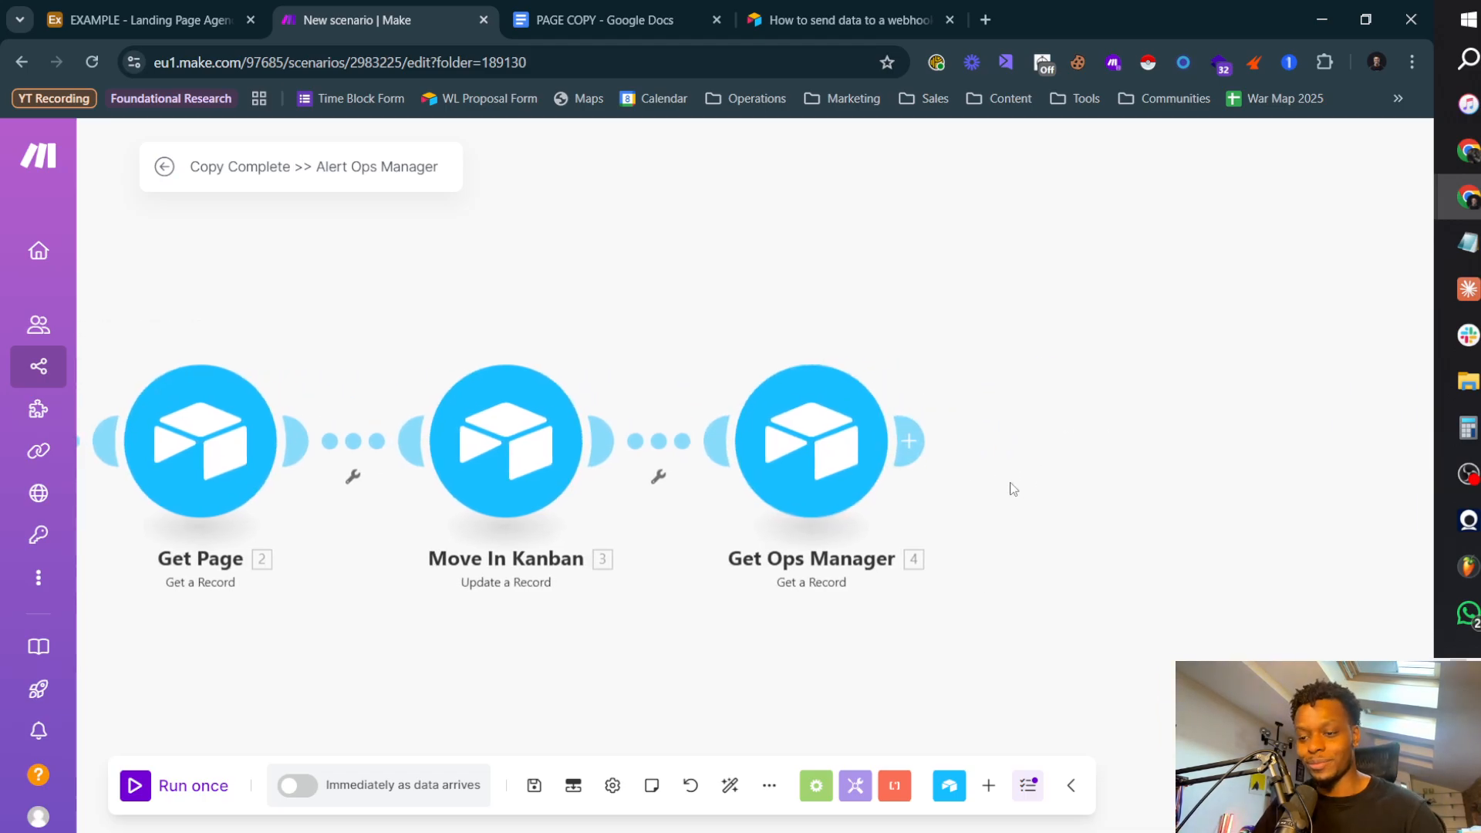
{"action": "left_click", "coordinate": [913, 442]}
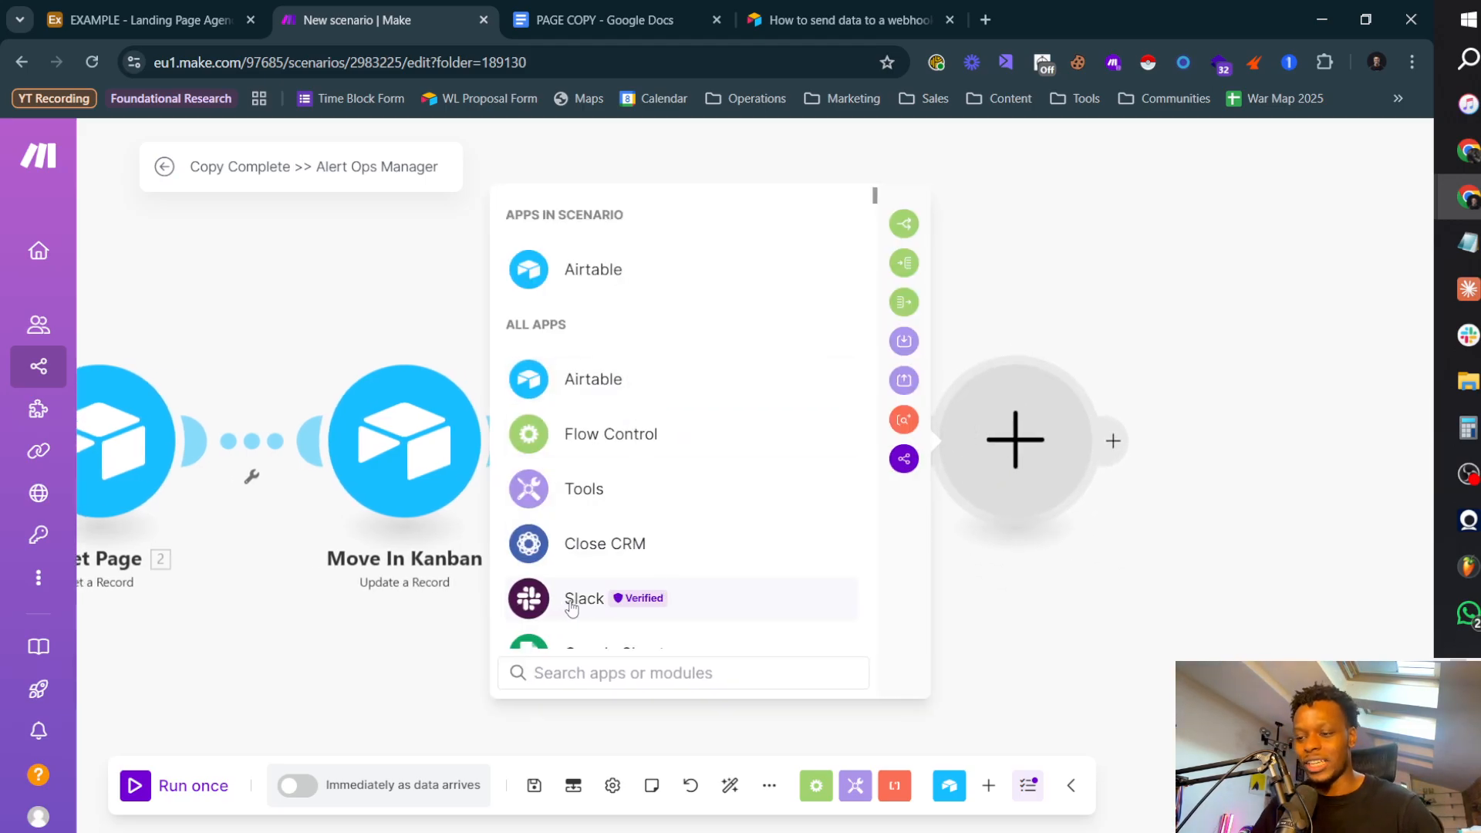
{"action": "left_click", "coordinate": [370, 641]}
Step: Switch to Airtable and examine the ops manager's Slack User ID in the Team table
{"action": "left_click", "coordinate": [147, 20]}
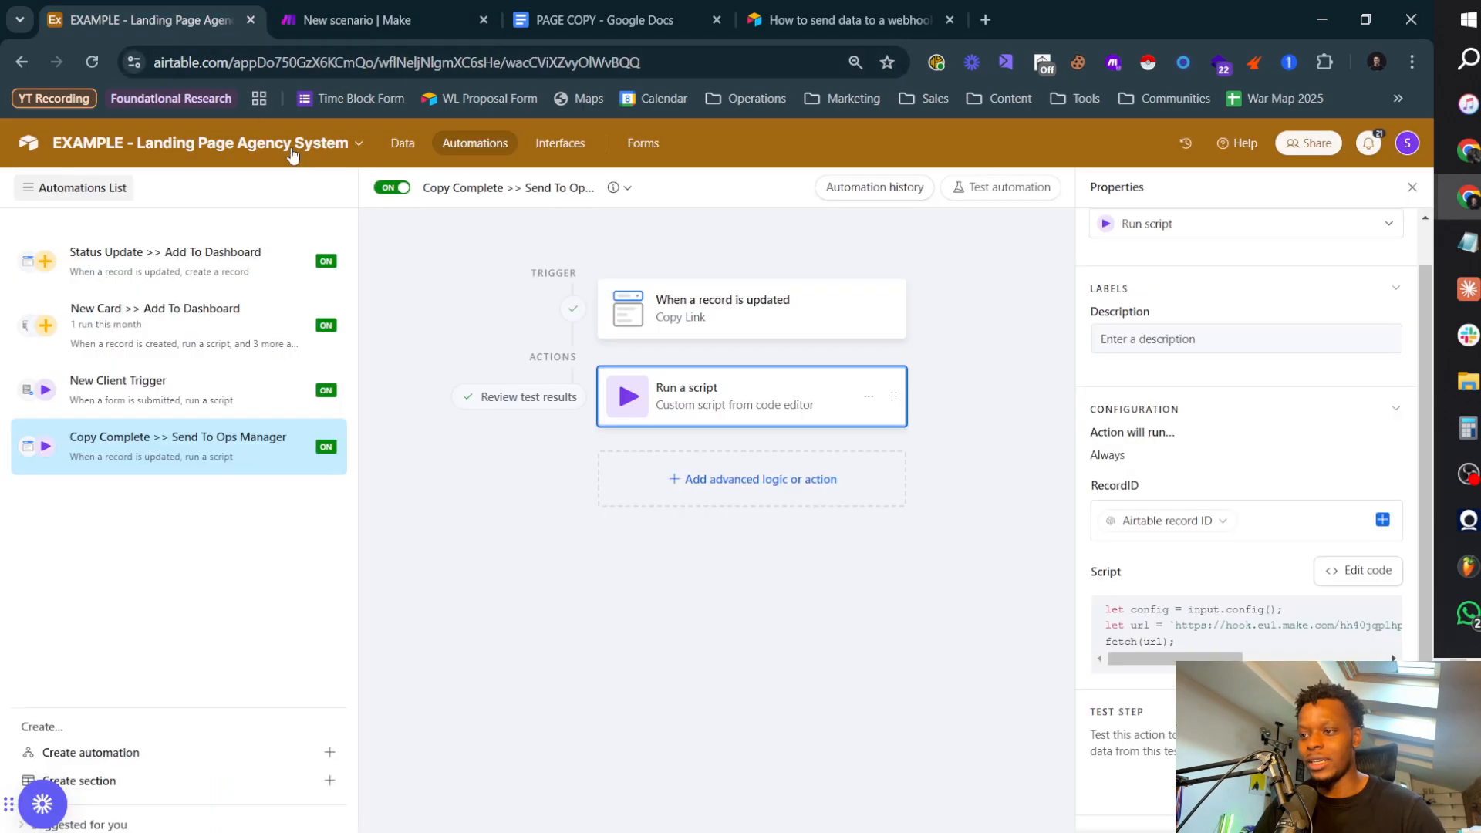
{"action": "left_click", "coordinate": [402, 142]}
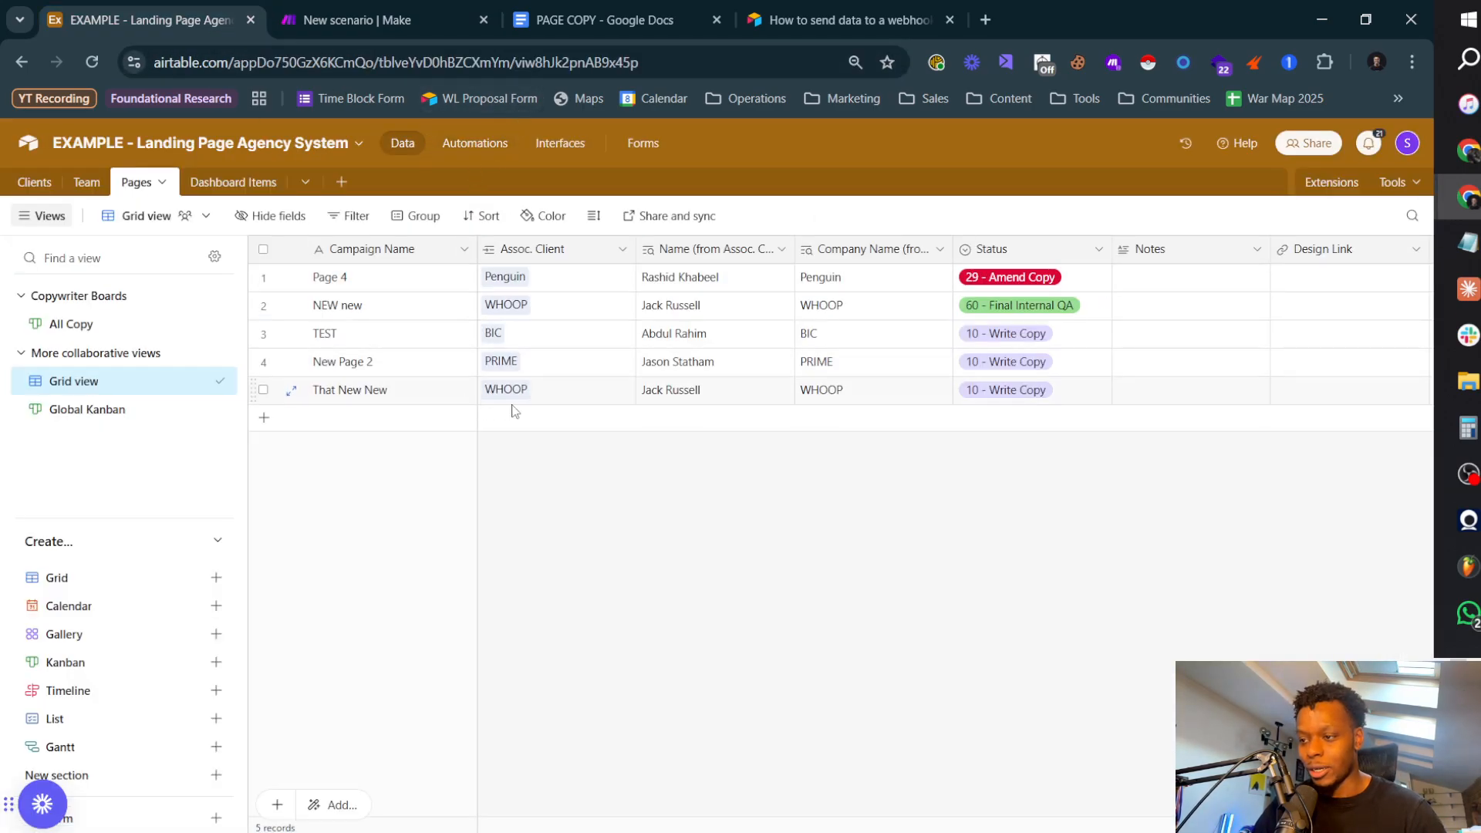
{"action": "left_click", "coordinate": [87, 182]}
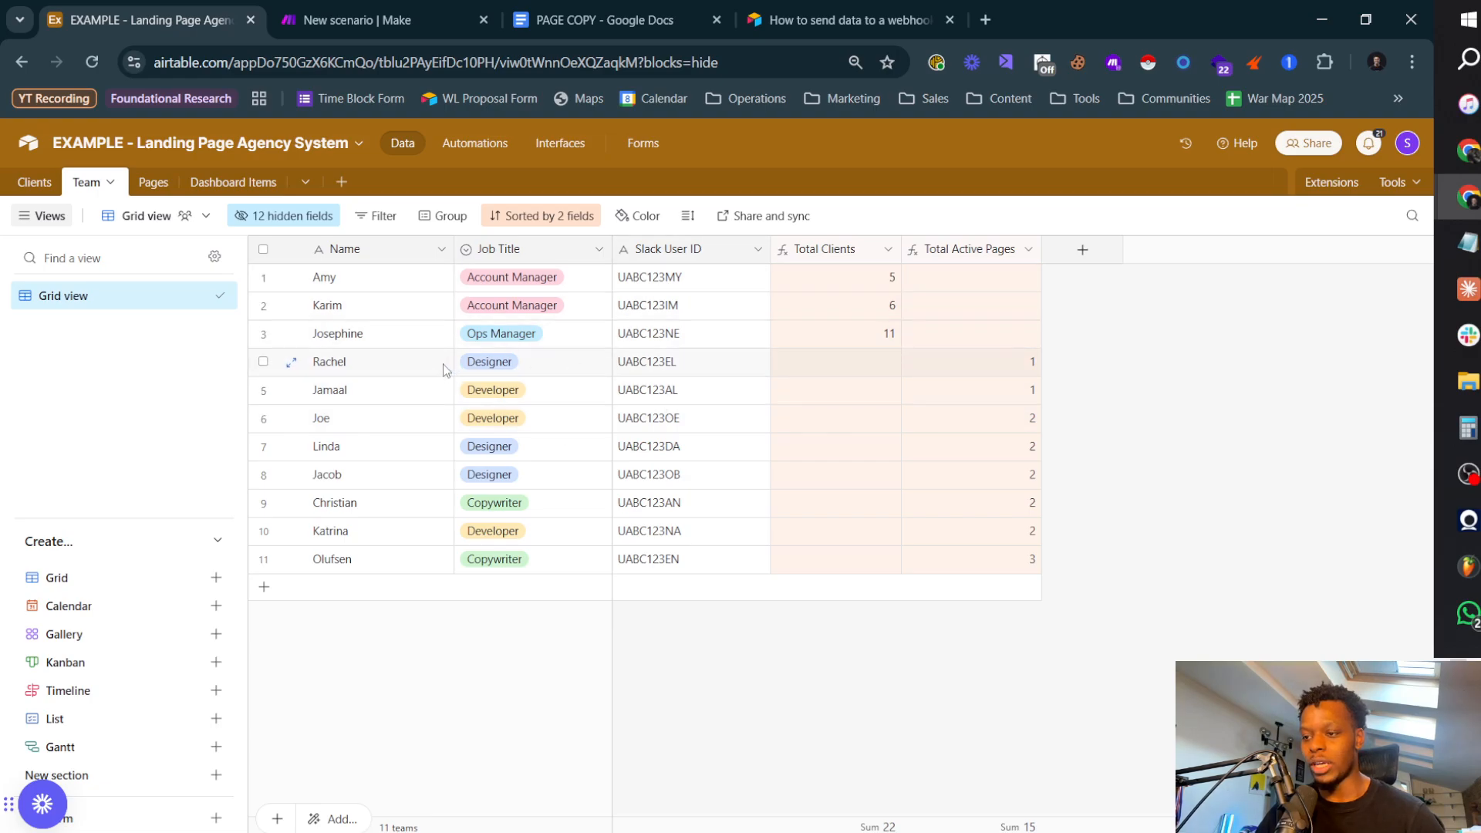
{"action": "left_click", "coordinate": [681, 336]}
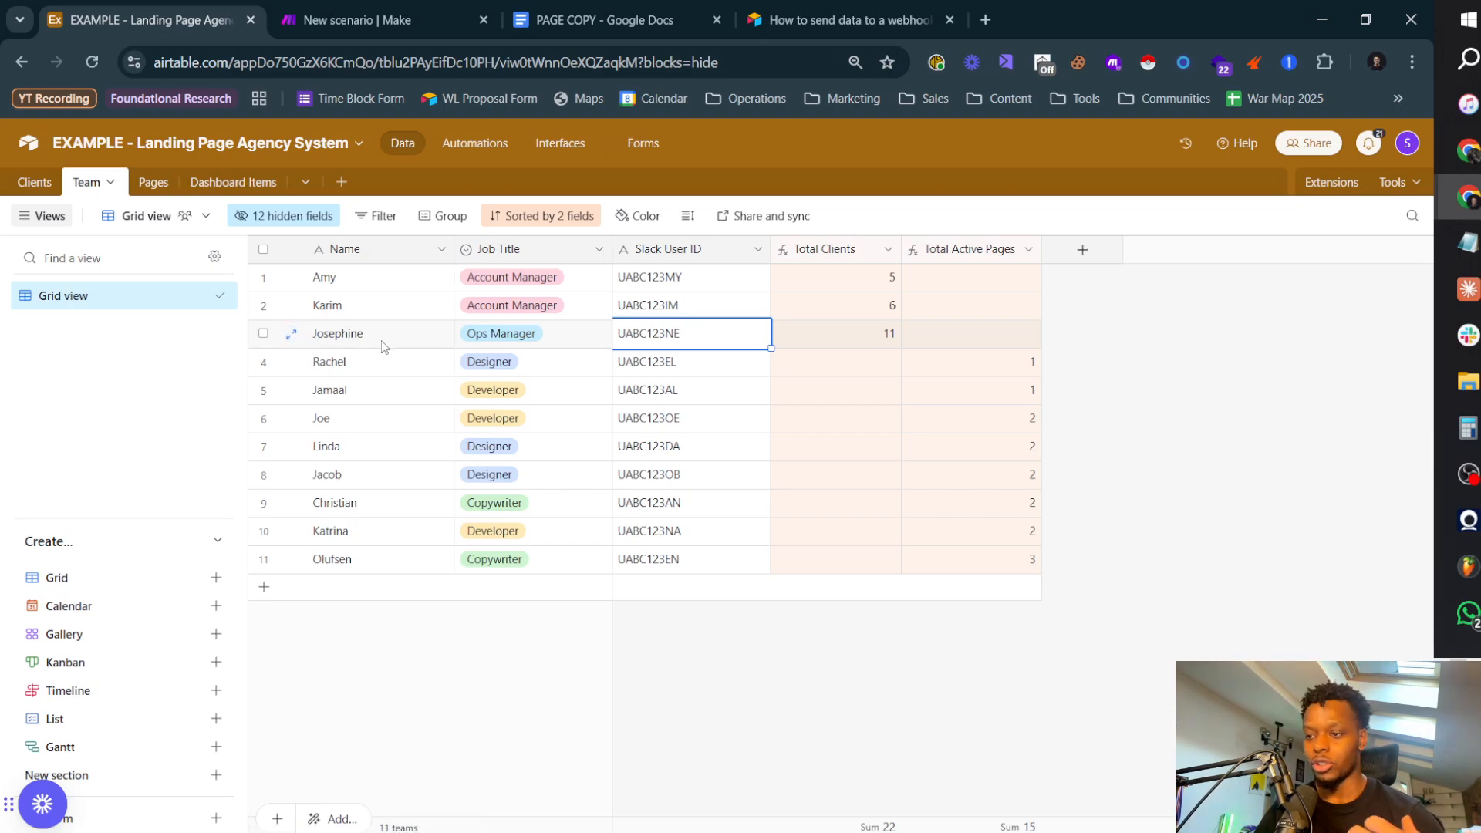
Step: Switch back to Make and add a Slack Create a Message module after Get Ops Manager
{"action": "left_click", "coordinate": [345, 26]}
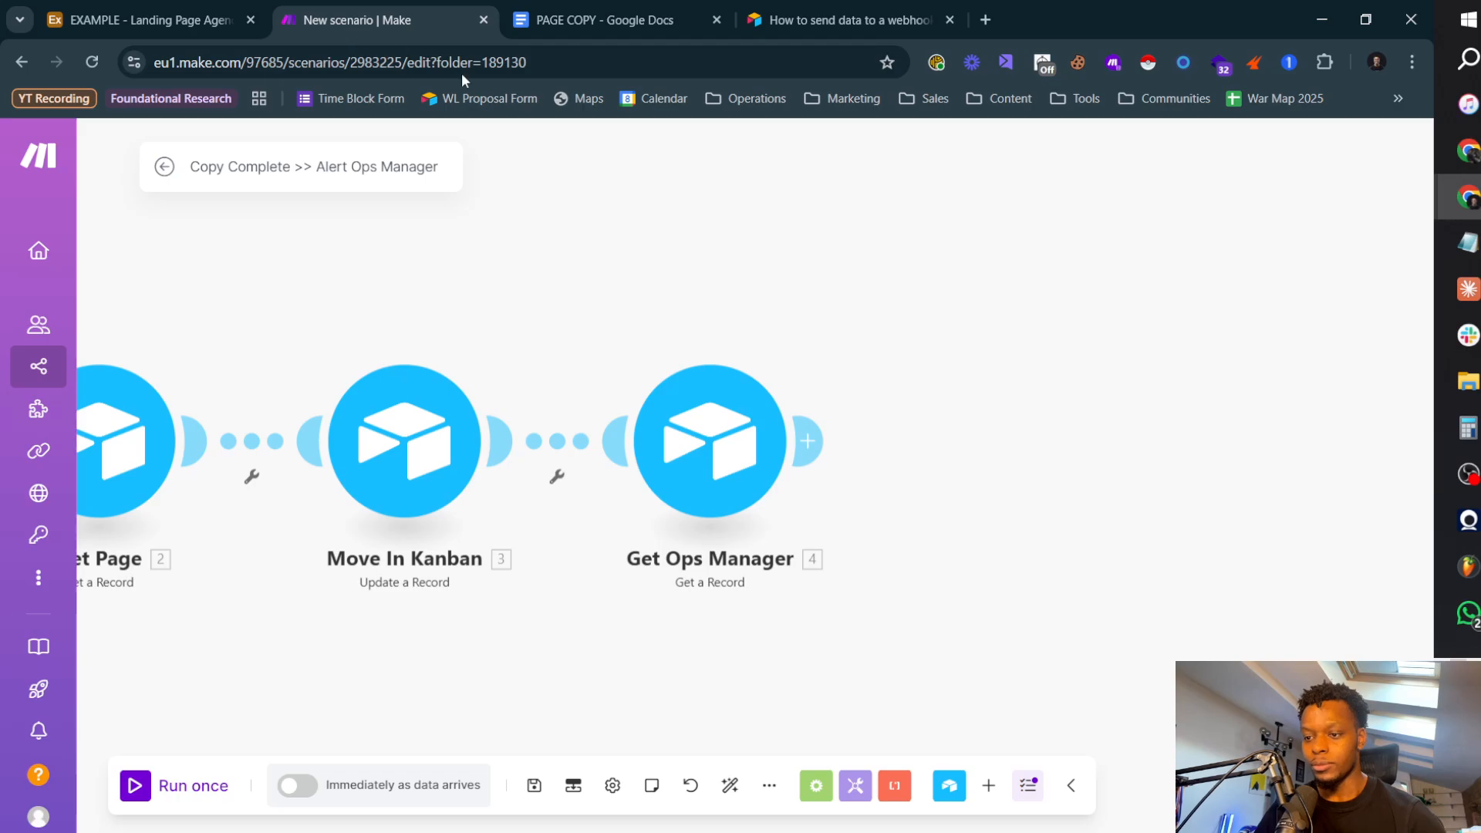
{"action": "left_click", "coordinate": [808, 441]}
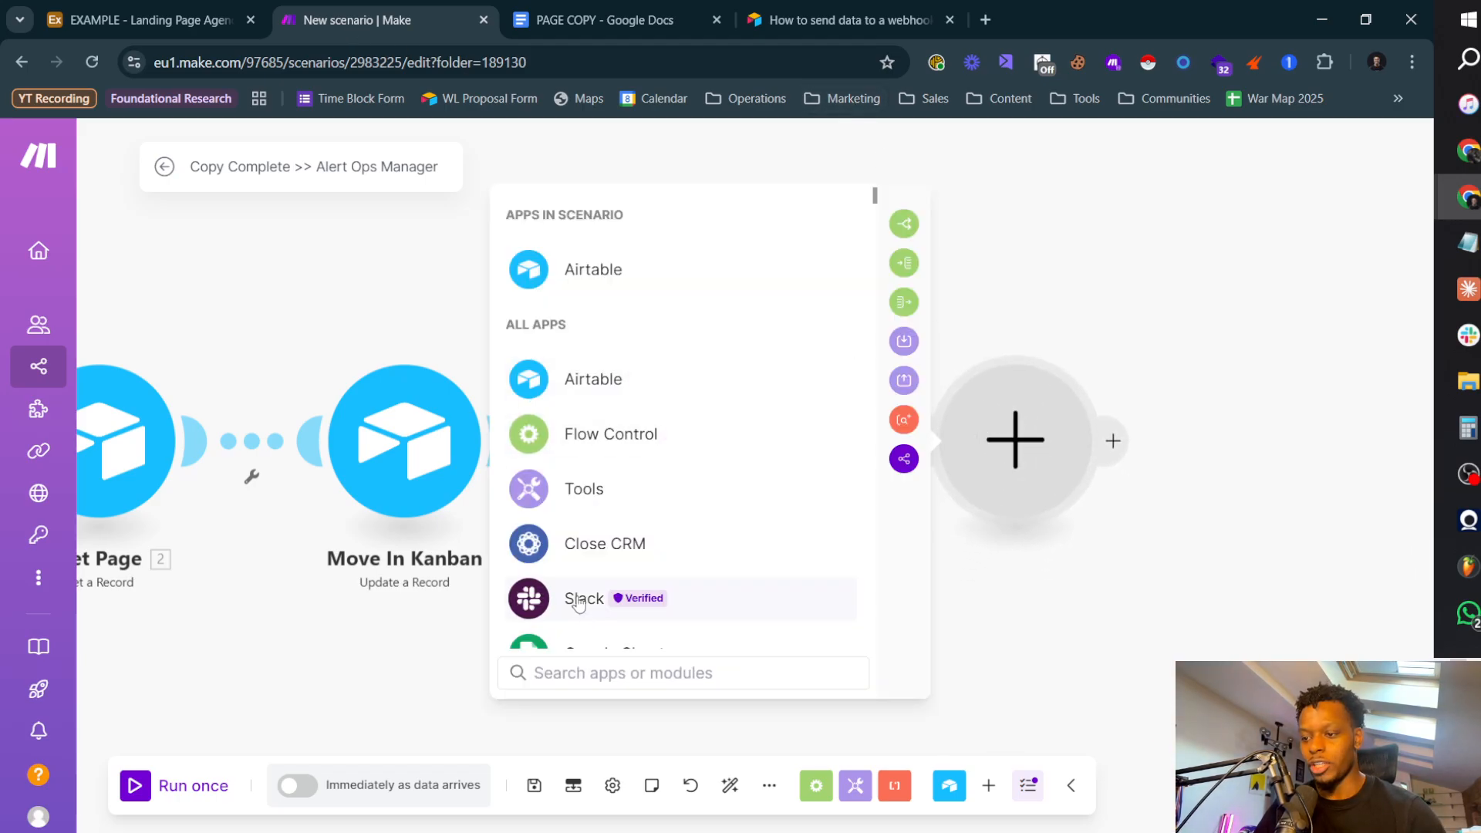
{"action": "left_click", "coordinate": [609, 599]}
{"action": "scroll", "coordinate": [674, 540], "scroll_direction": "down", "scroll_amount": 2}
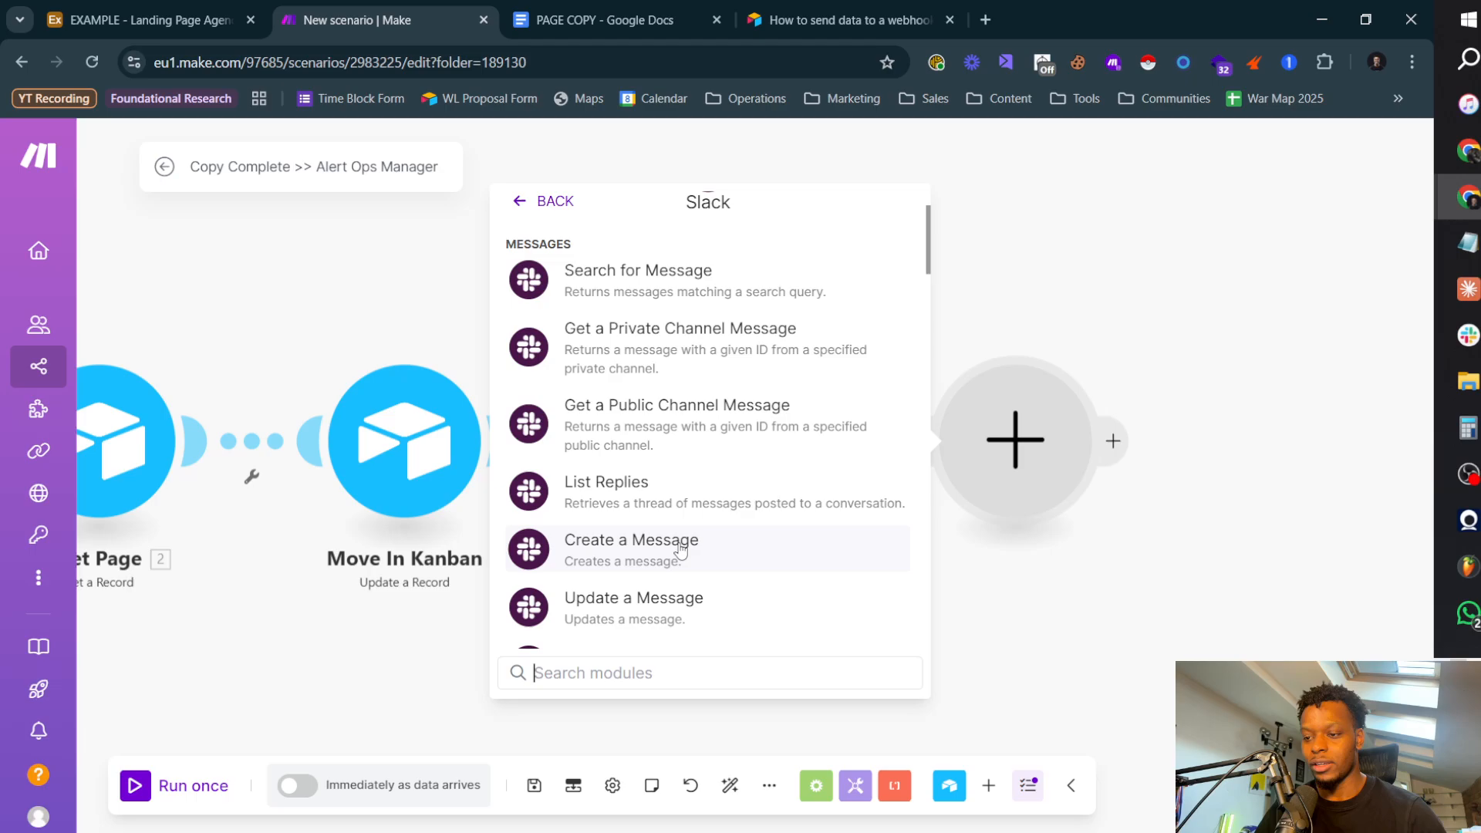
{"action": "left_click", "coordinate": [681, 548]}
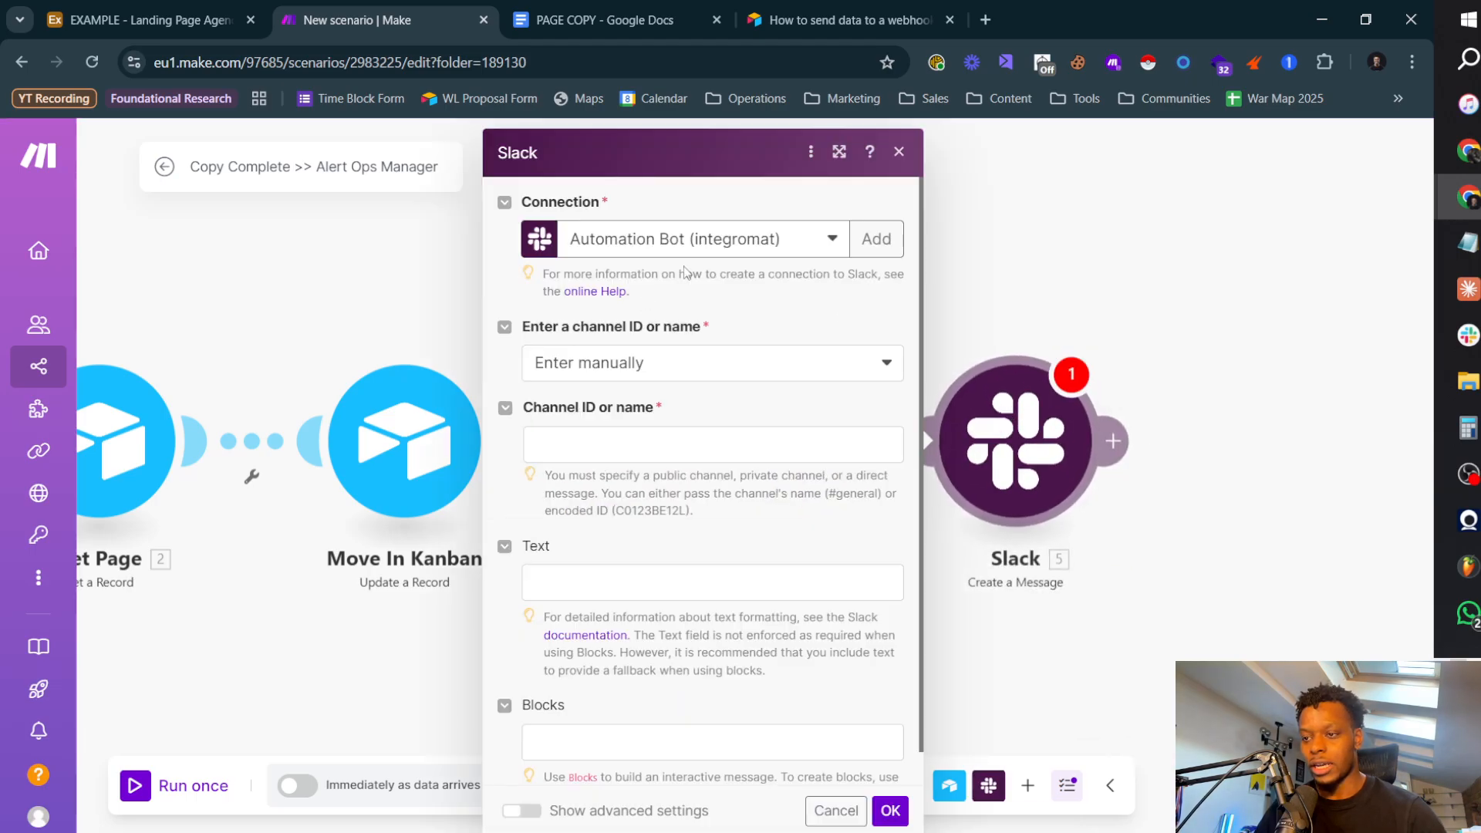
Step: Set the Slack message's channel entry to Select from the list, channel type to Private channel, and private channel to automations
{"action": "left_click", "coordinate": [709, 378]}
{"action": "left_click", "coordinate": [685, 396]}
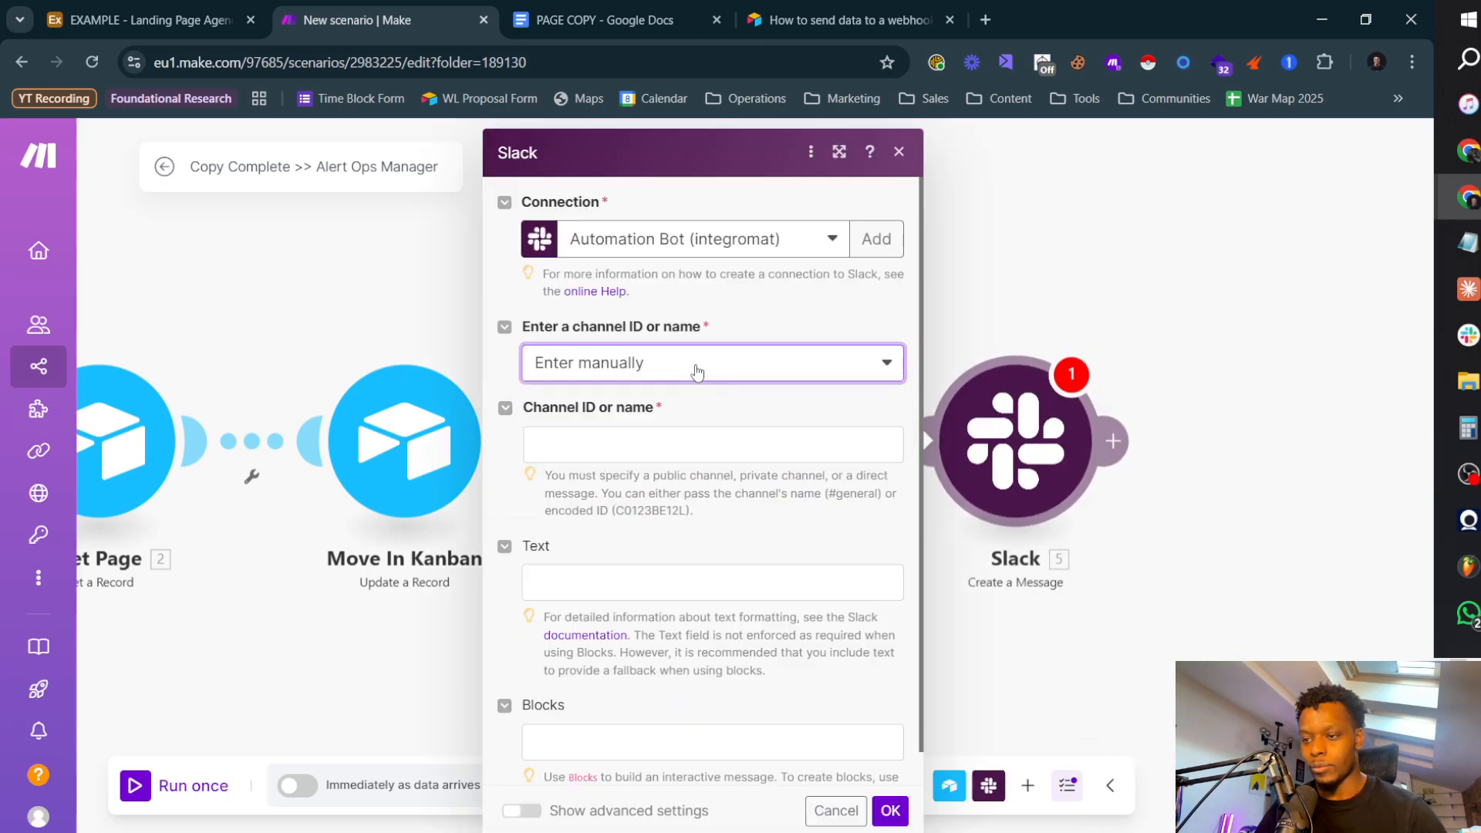
{"action": "left_click", "coordinate": [698, 369]}
{"action": "left_click", "coordinate": [657, 431]}
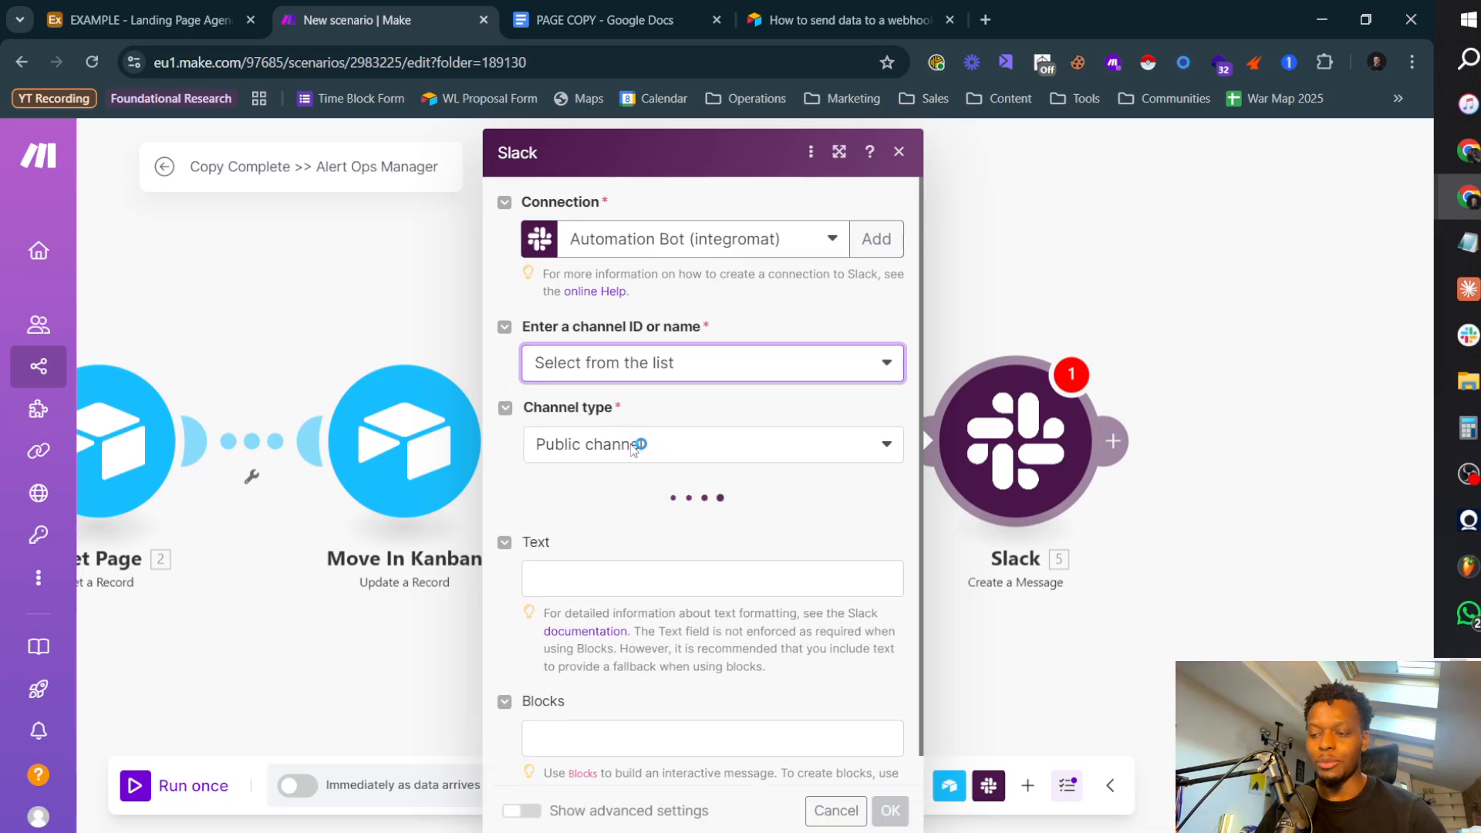
{"action": "left_click", "coordinate": [652, 446]}
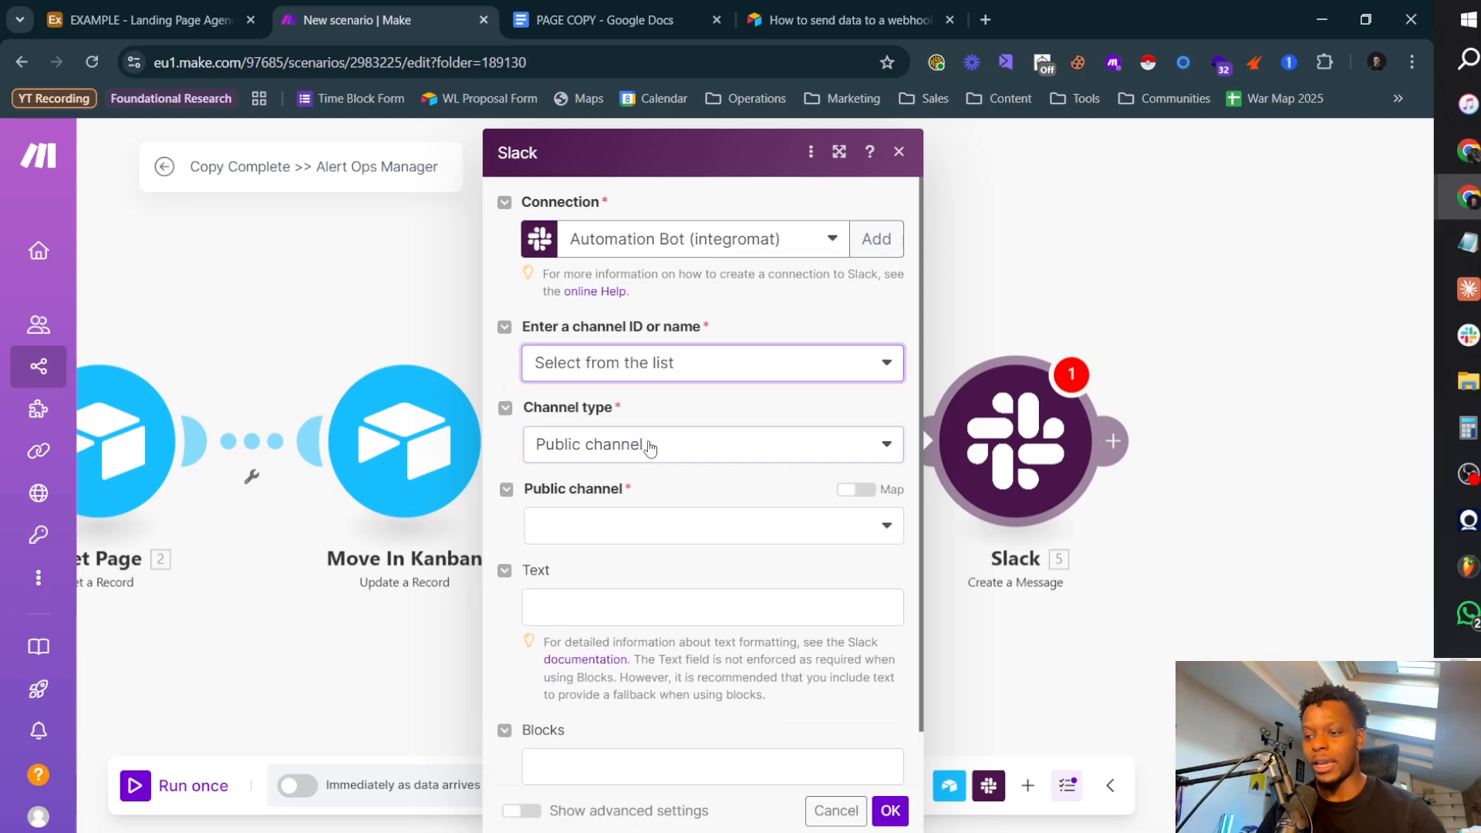
{"action": "left_click", "coordinate": [746, 398]}
{"action": "left_click", "coordinate": [678, 455]}
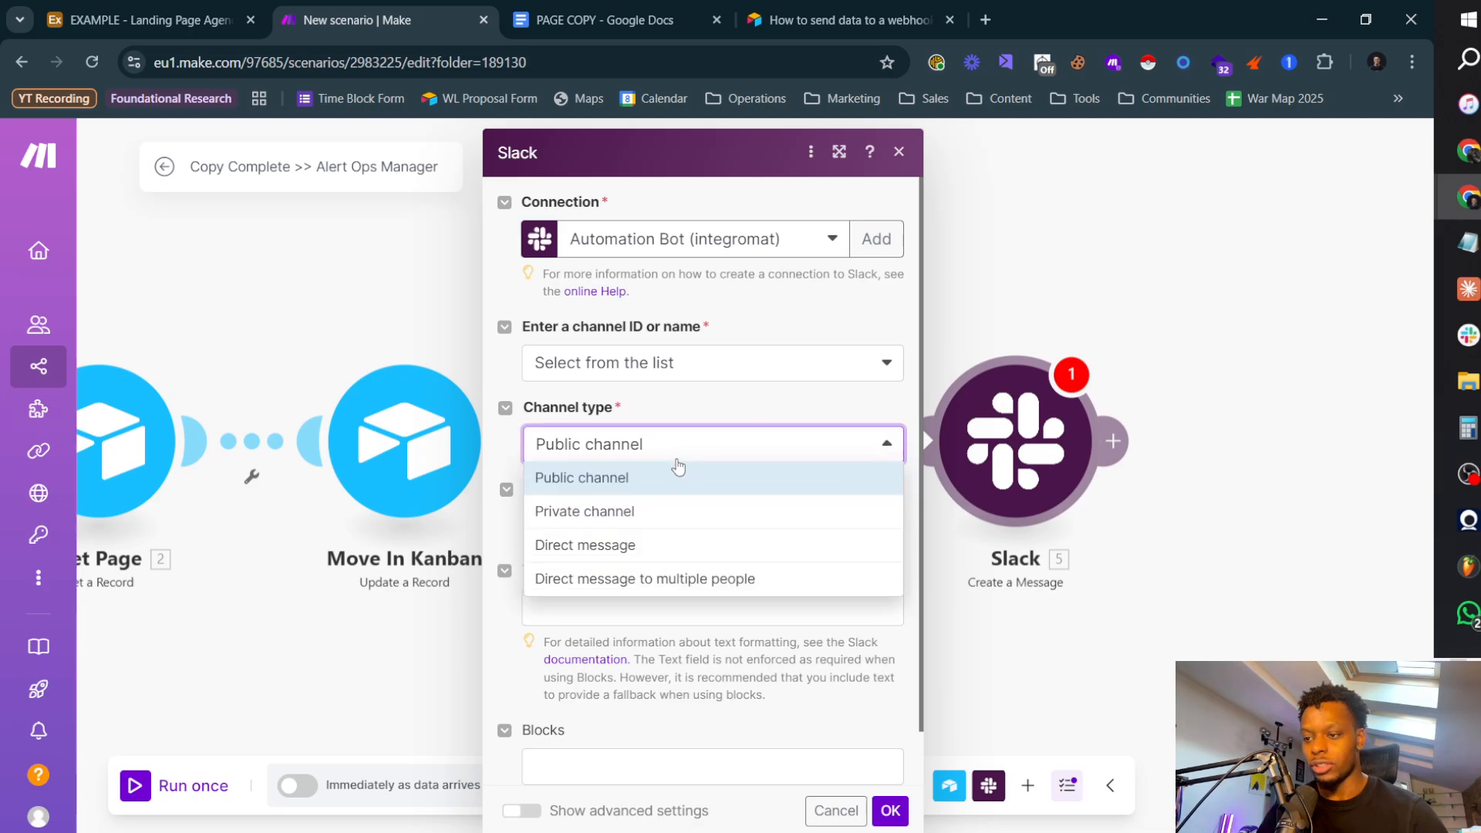
{"action": "left_click", "coordinate": [636, 513]}
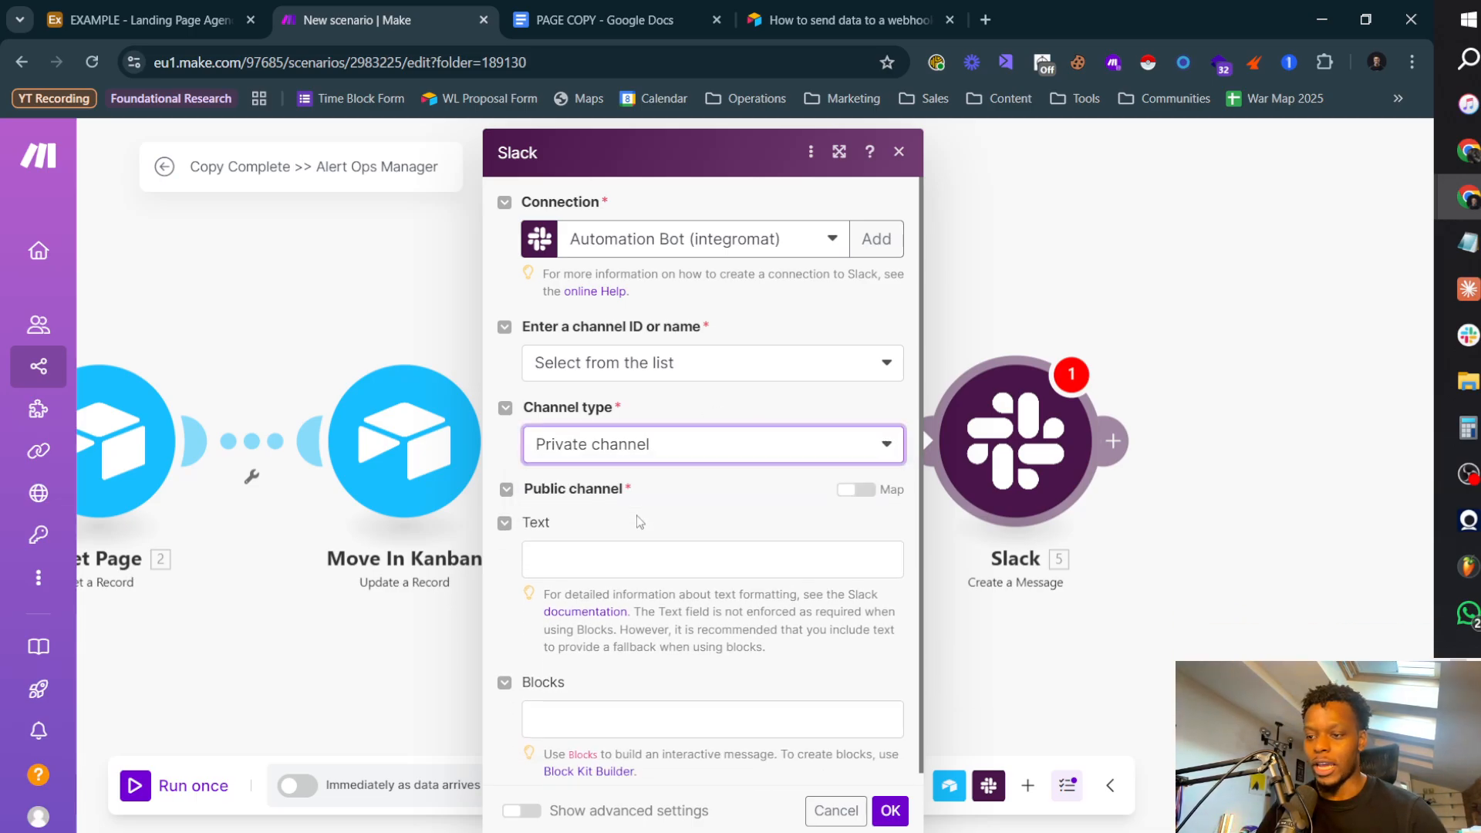
{"action": "left_click", "coordinate": [638, 524]}
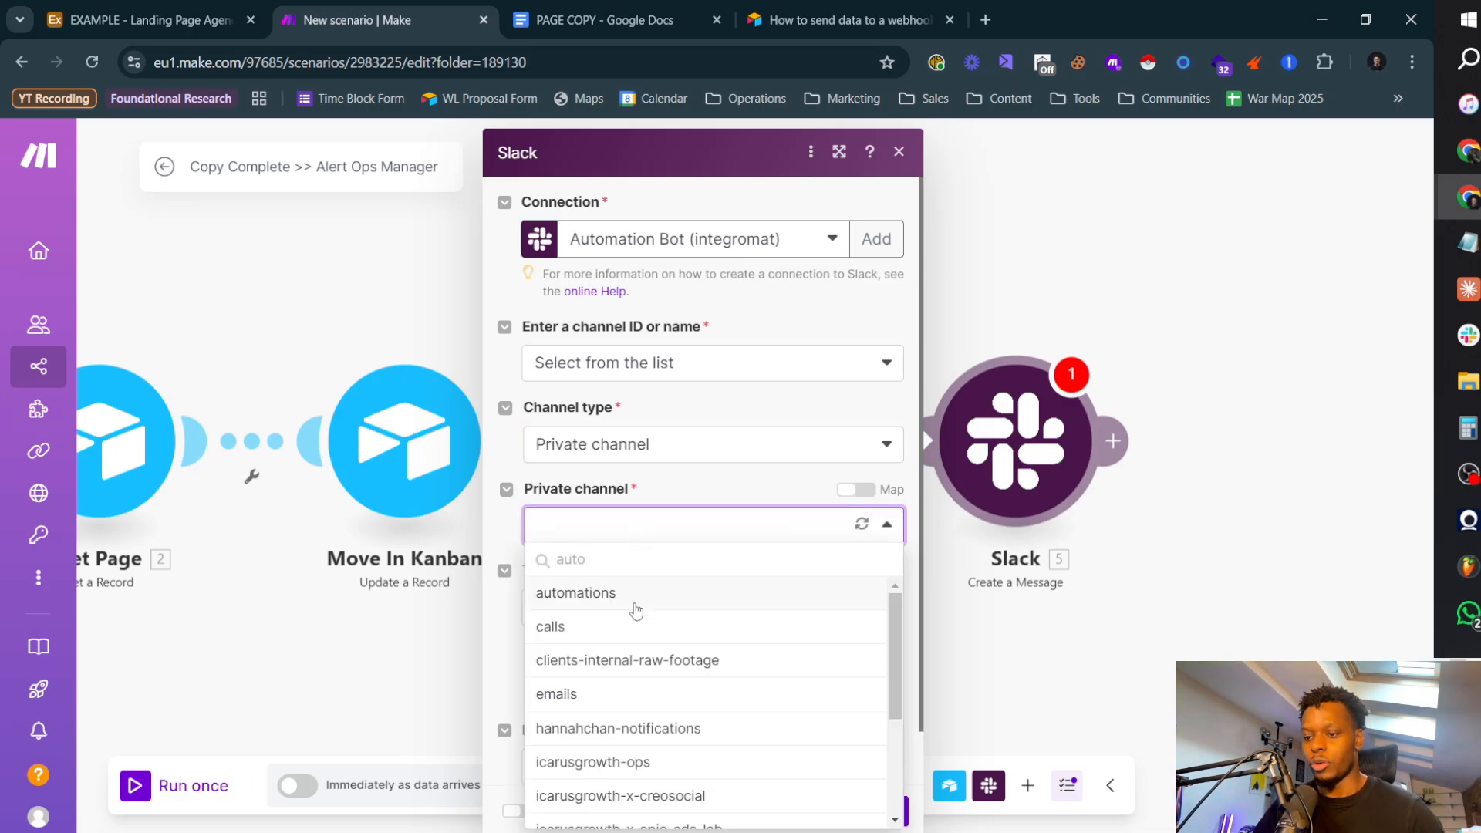
{"action": "left_click", "coordinate": [640, 592]}
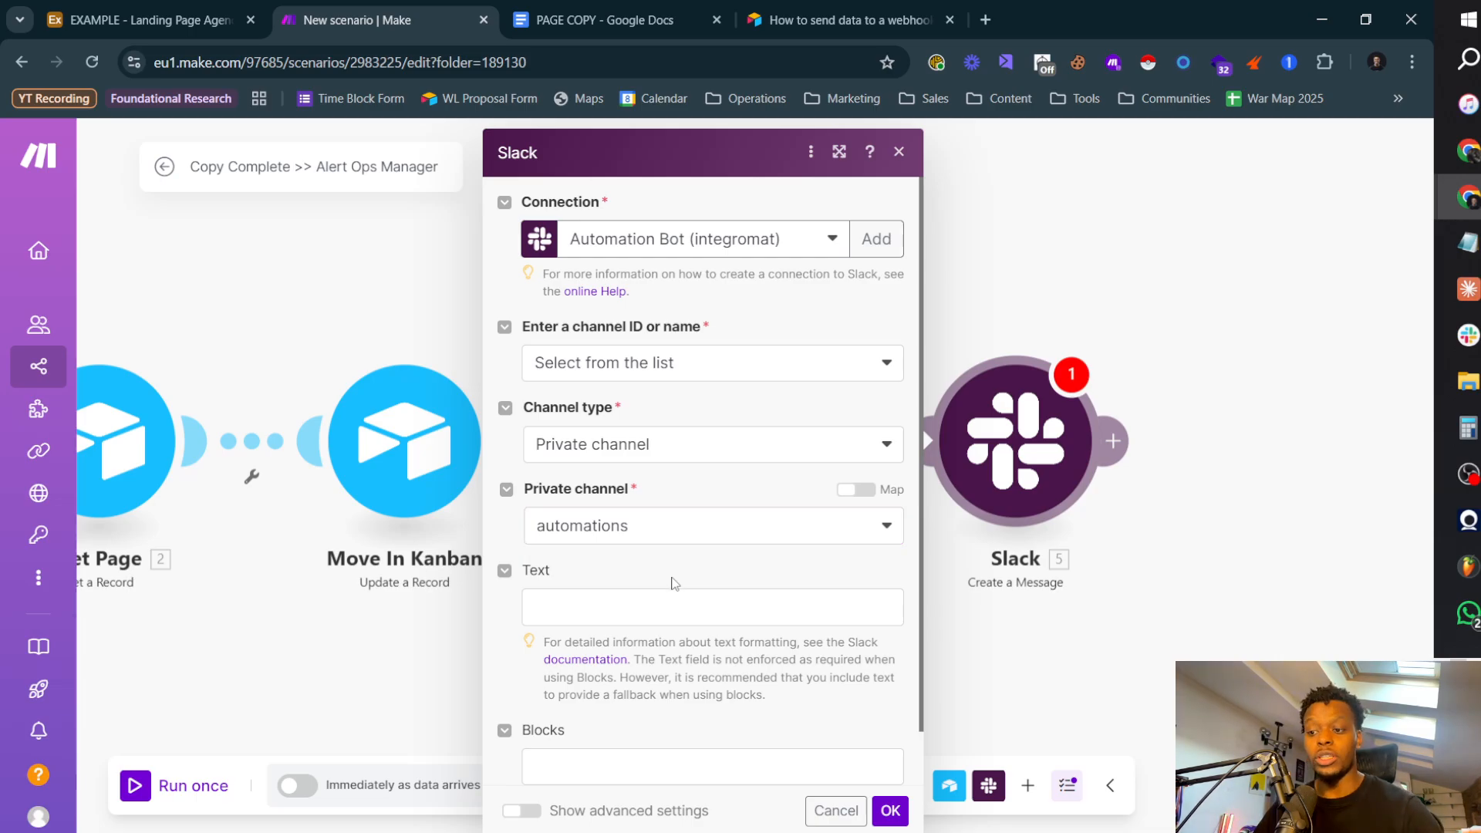
Step: Review the Slack User ID column in Airtable's Team table, and recheck the channel entry options in Make's Slack module
{"action": "left_click", "coordinate": [222, 31]}
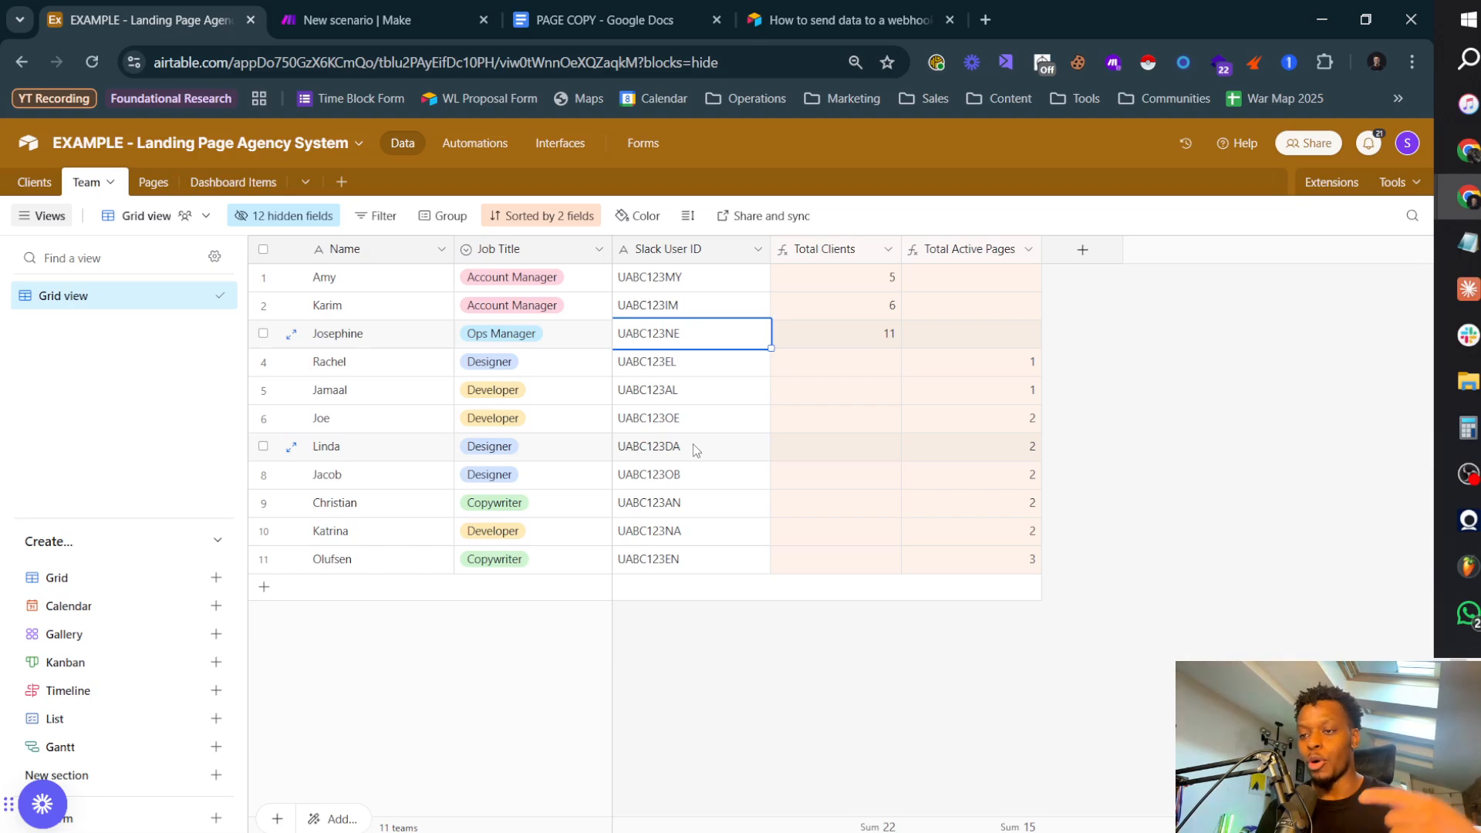
{"action": "left_click", "coordinate": [403, 27]}
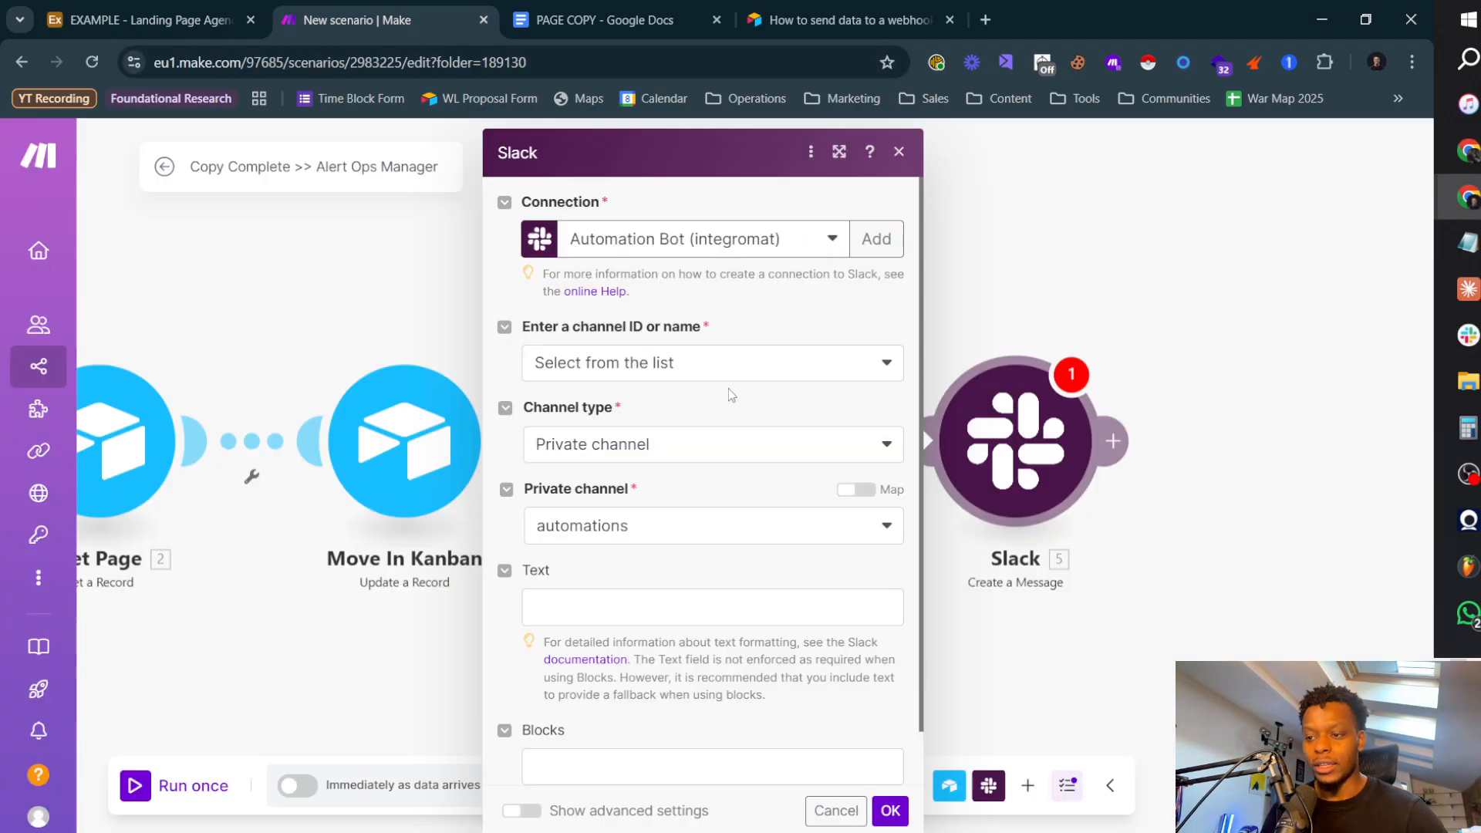
{"action": "left_click", "coordinate": [694, 369]}
{"action": "left_click", "coordinate": [789, 320]}
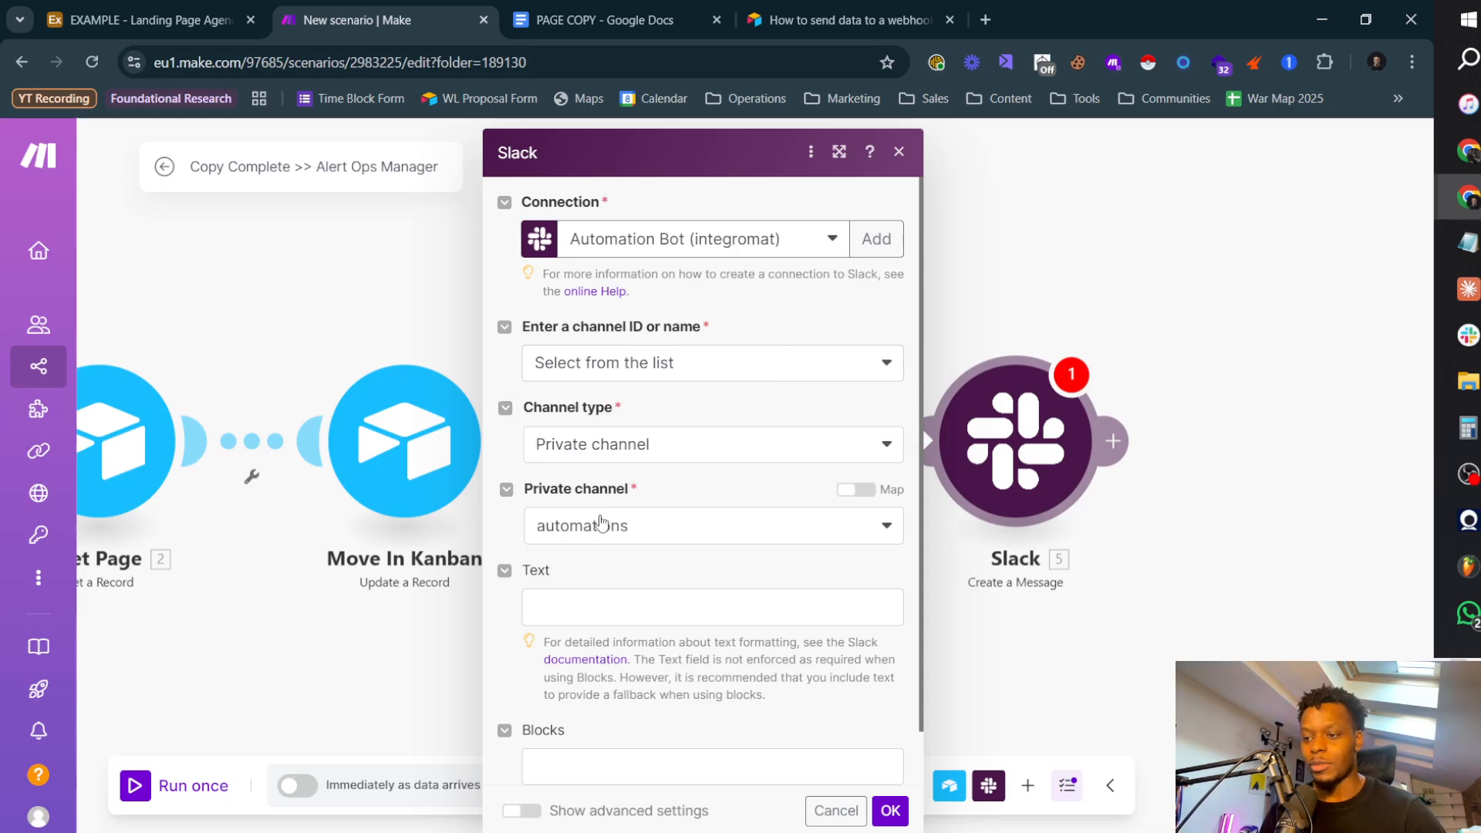
Step: Show the Slack module's advanced settings and examine the markdown, unfurl, icon and user name options
{"action": "scroll", "coordinate": [698, 486], "scroll_direction": "down", "scroll_amount": 1}
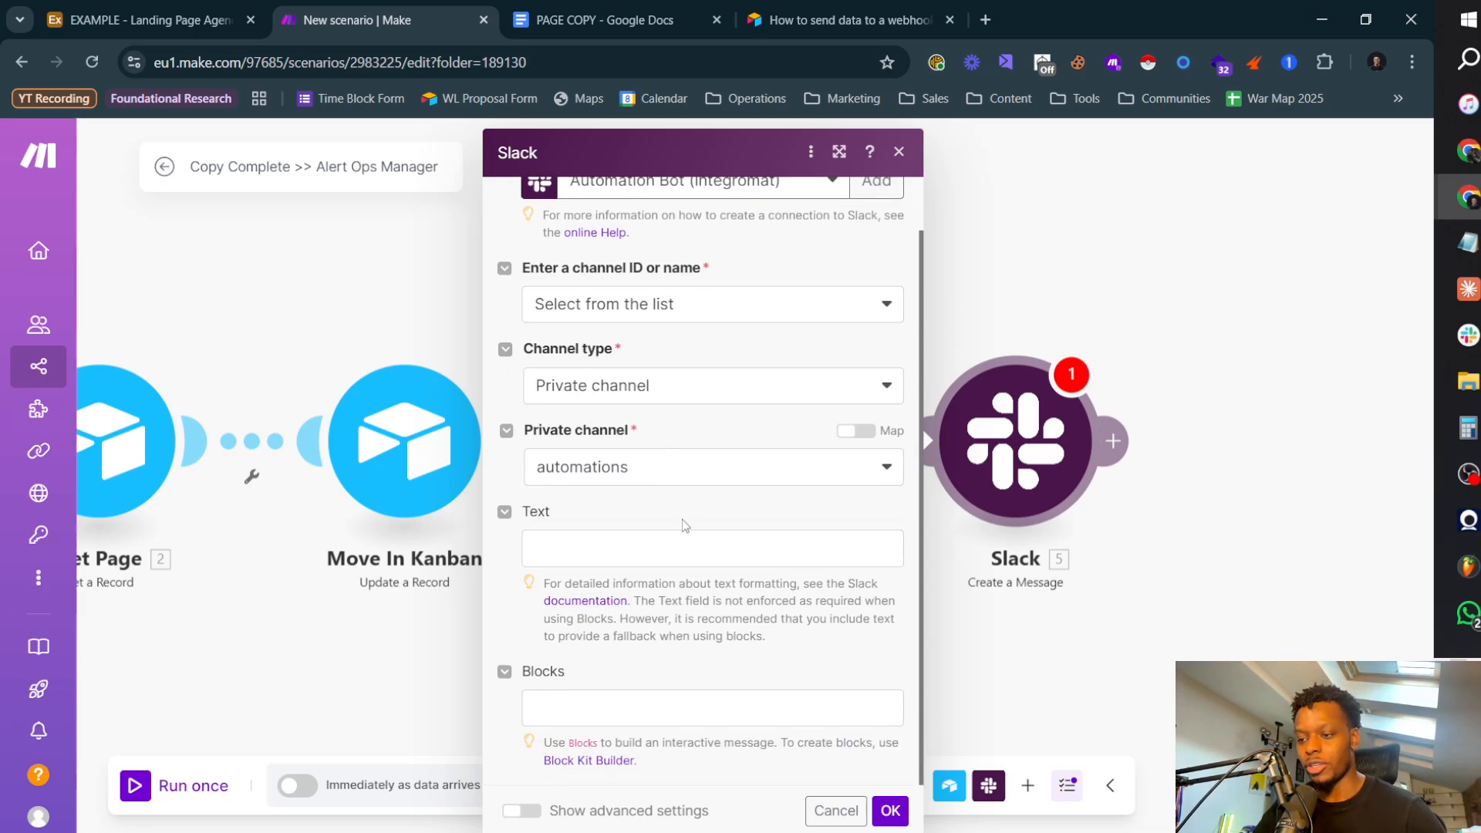
{"action": "left_click", "coordinate": [647, 549]}
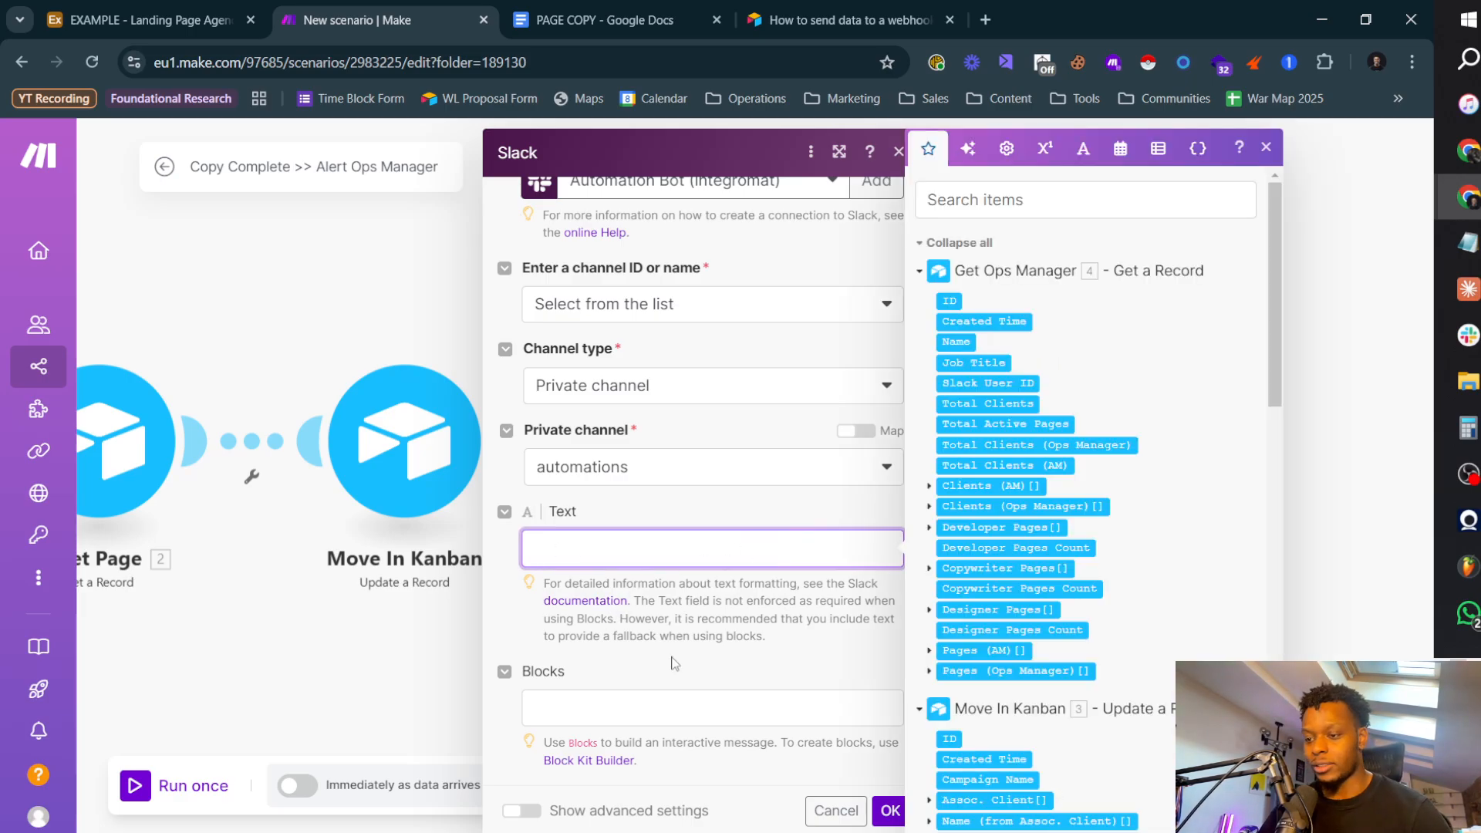
{"action": "left_click", "coordinate": [522, 810]}
{"action": "scroll", "coordinate": [664, 585], "scroll_direction": "down", "scroll_amount": 10}
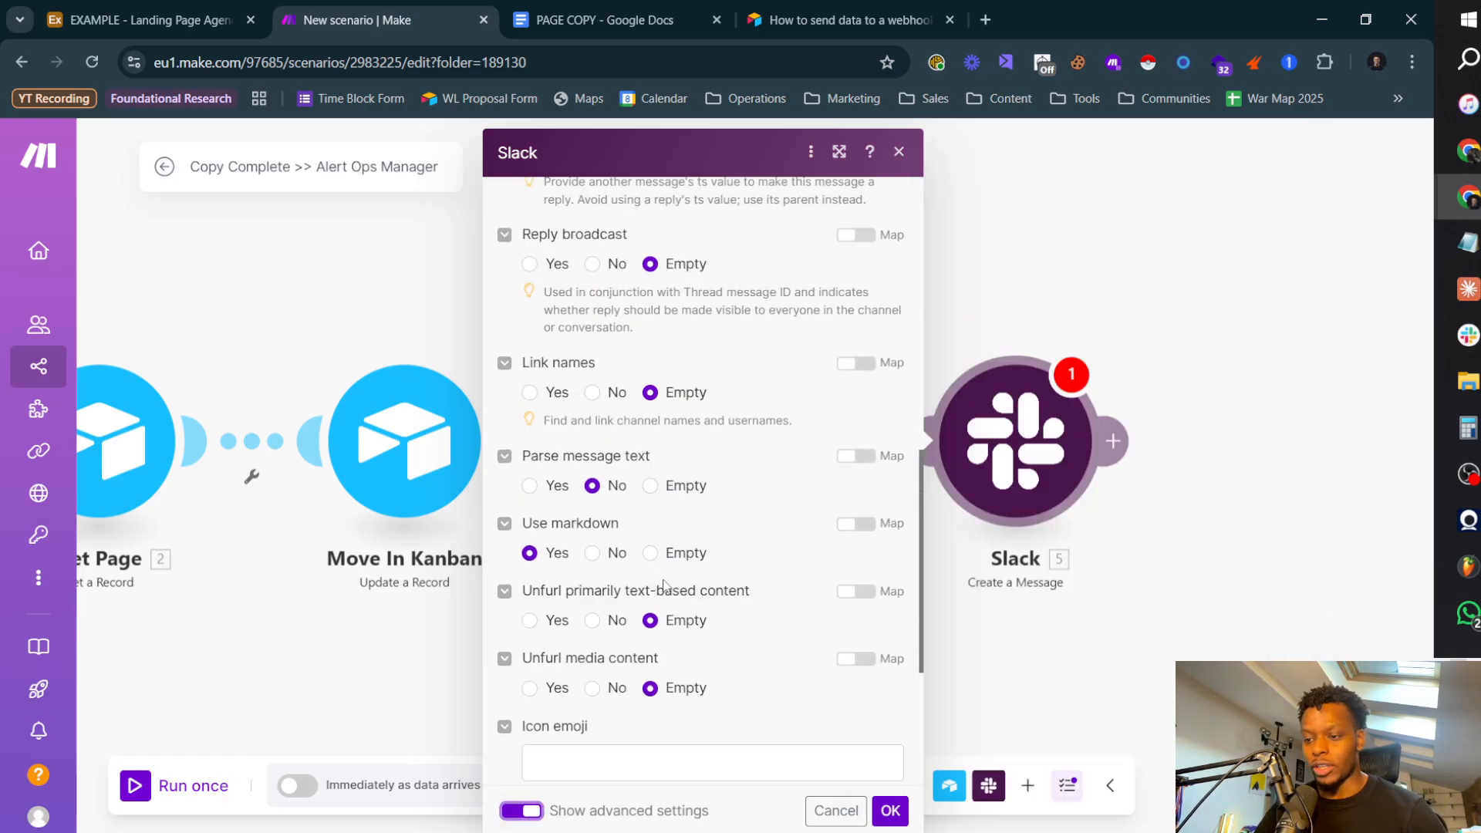
{"action": "scroll", "coordinate": [663, 585], "scroll_direction": "down", "scroll_amount": 5}
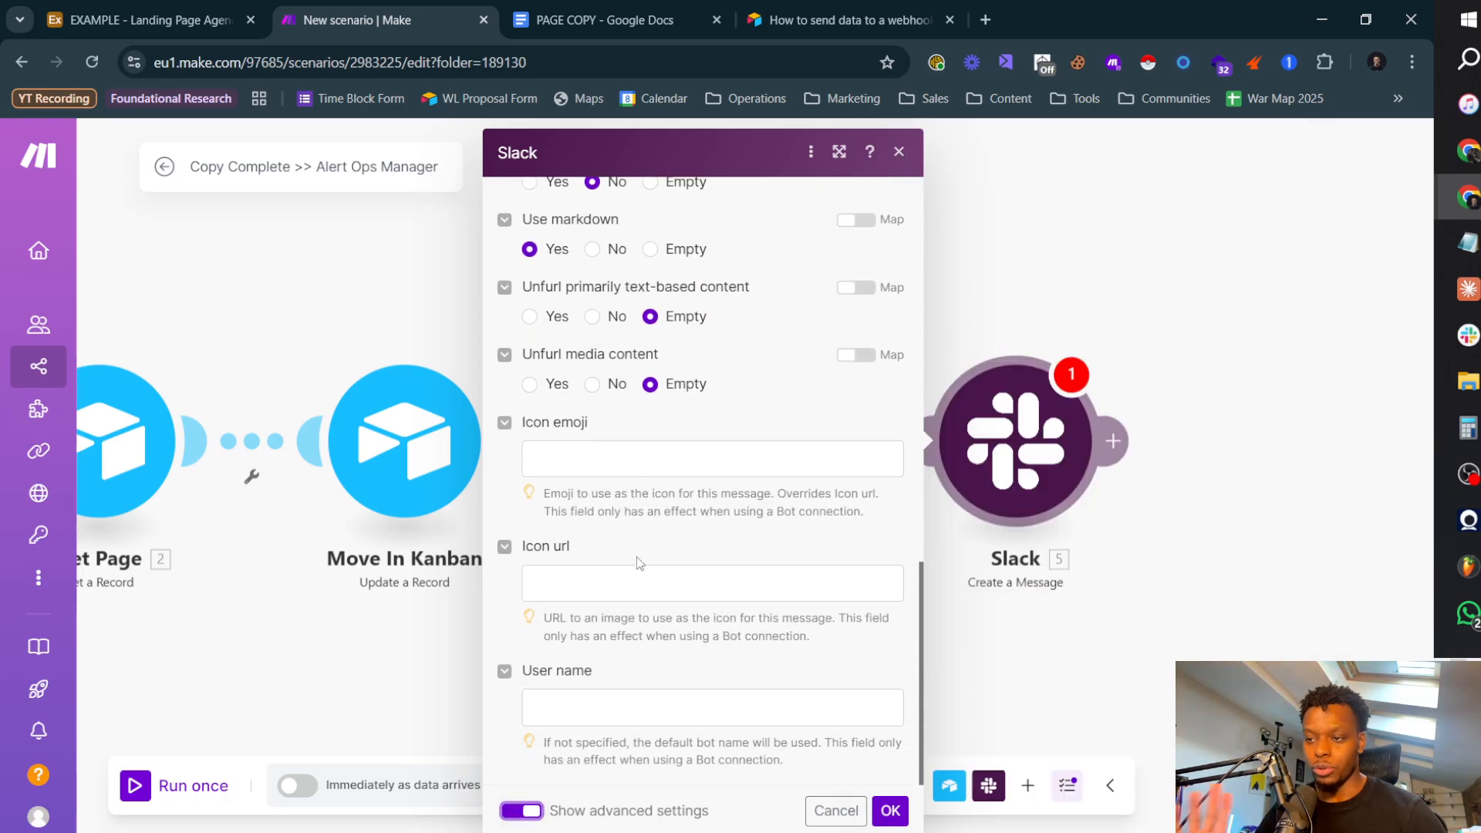
Step: Set both unfurl options (primarily text-based and media content) to No, Link names to Yes, and Reply broadcast to No
{"action": "scroll", "coordinate": [646, 555], "scroll_direction": "up", "scroll_amount": 5}
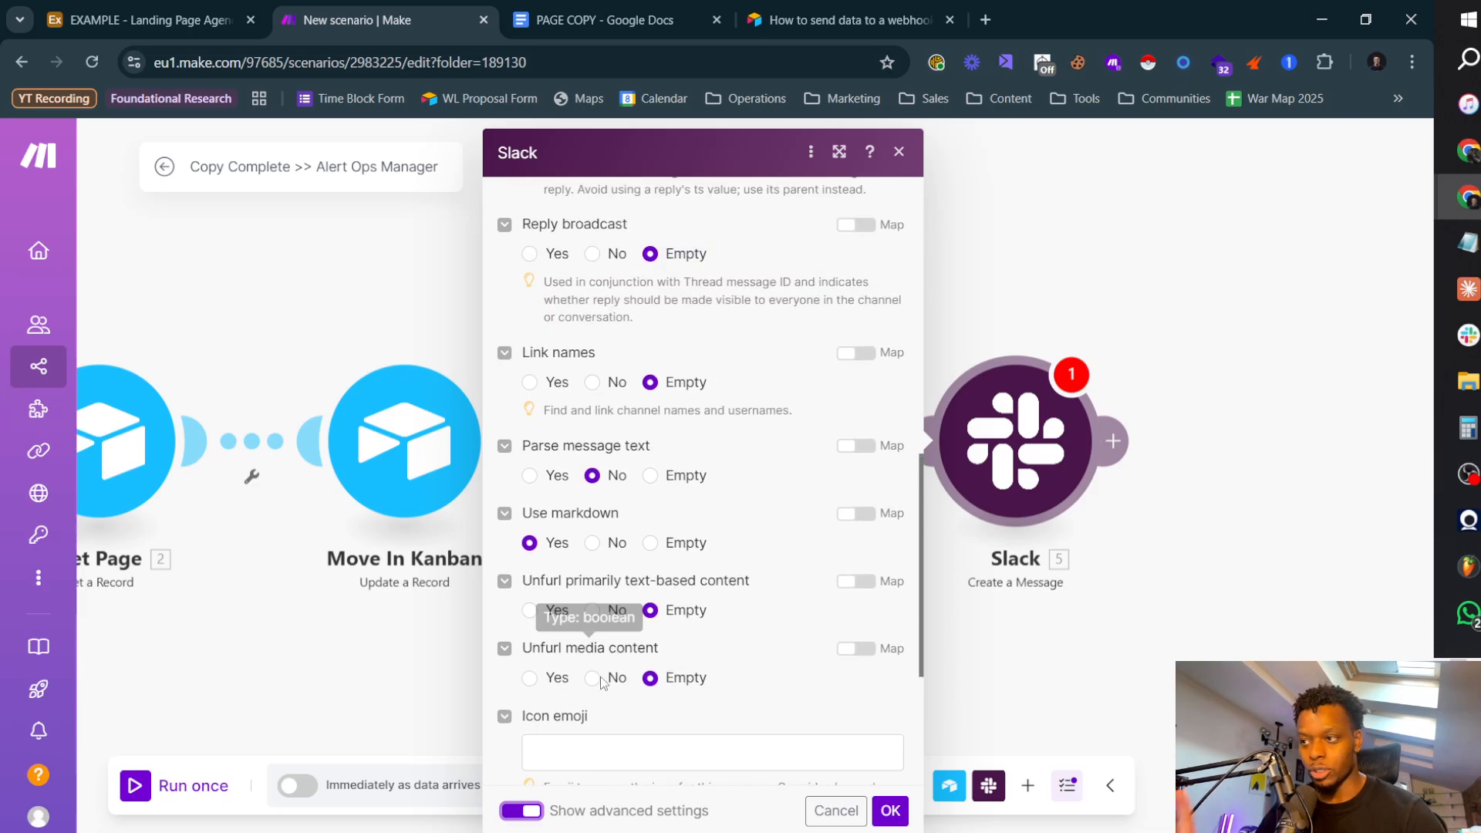
{"action": "left_click", "coordinate": [593, 678]}
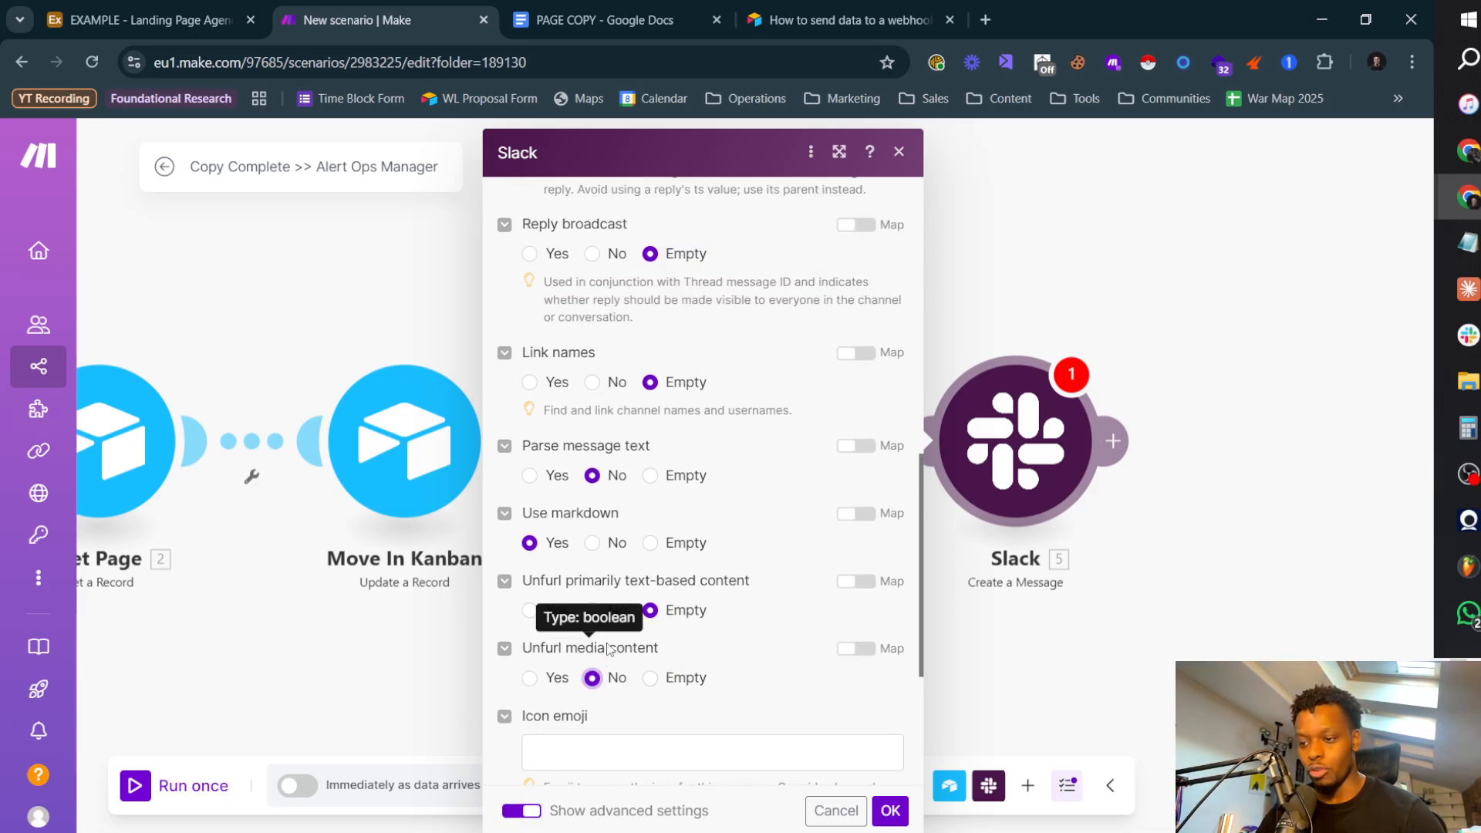
{"action": "left_click", "coordinate": [593, 610]}
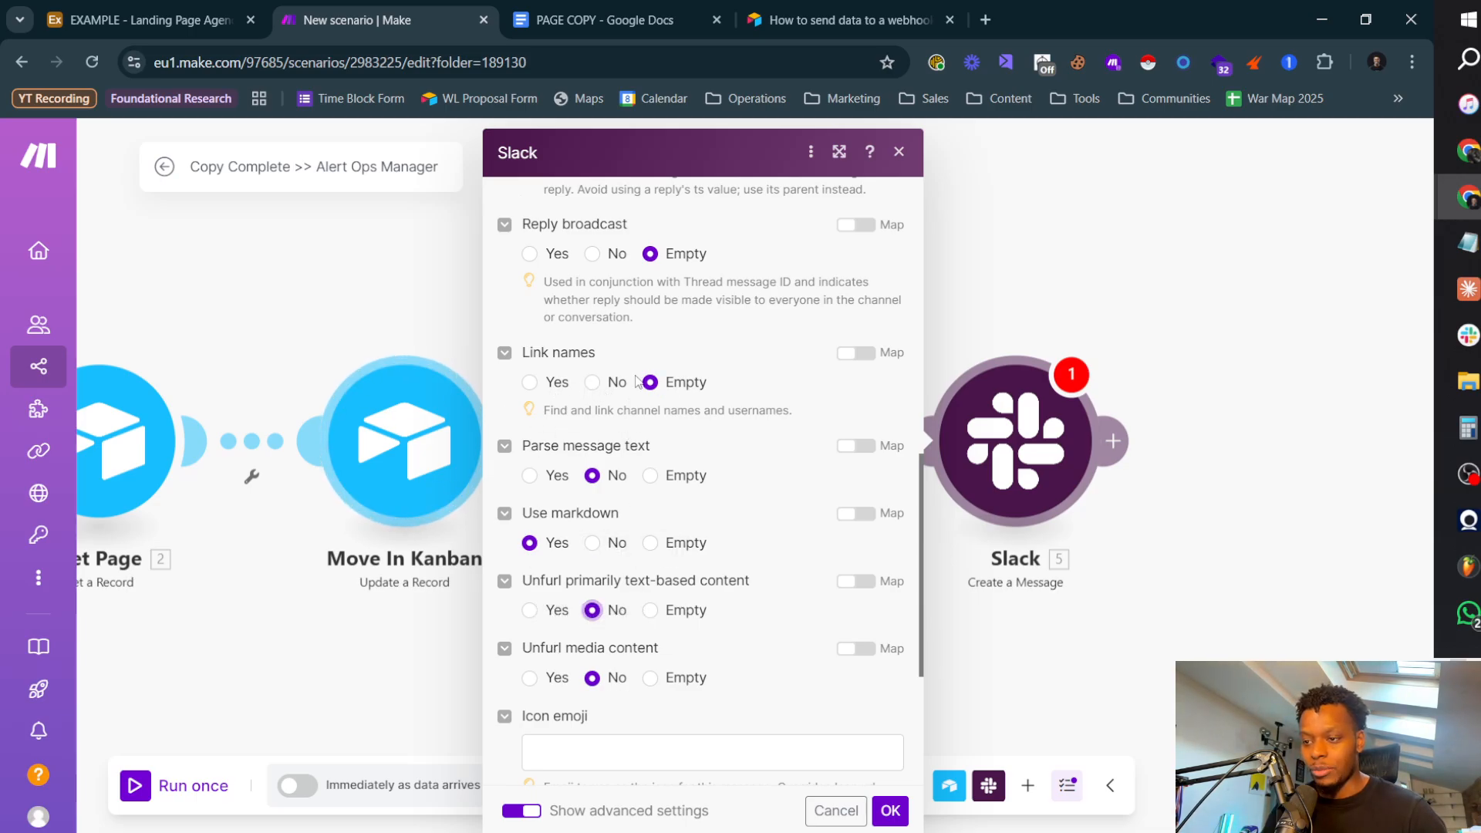
{"action": "left_click", "coordinate": [529, 382]}
{"action": "scroll", "coordinate": [590, 543], "scroll_direction": "up", "scroll_amount": 4}
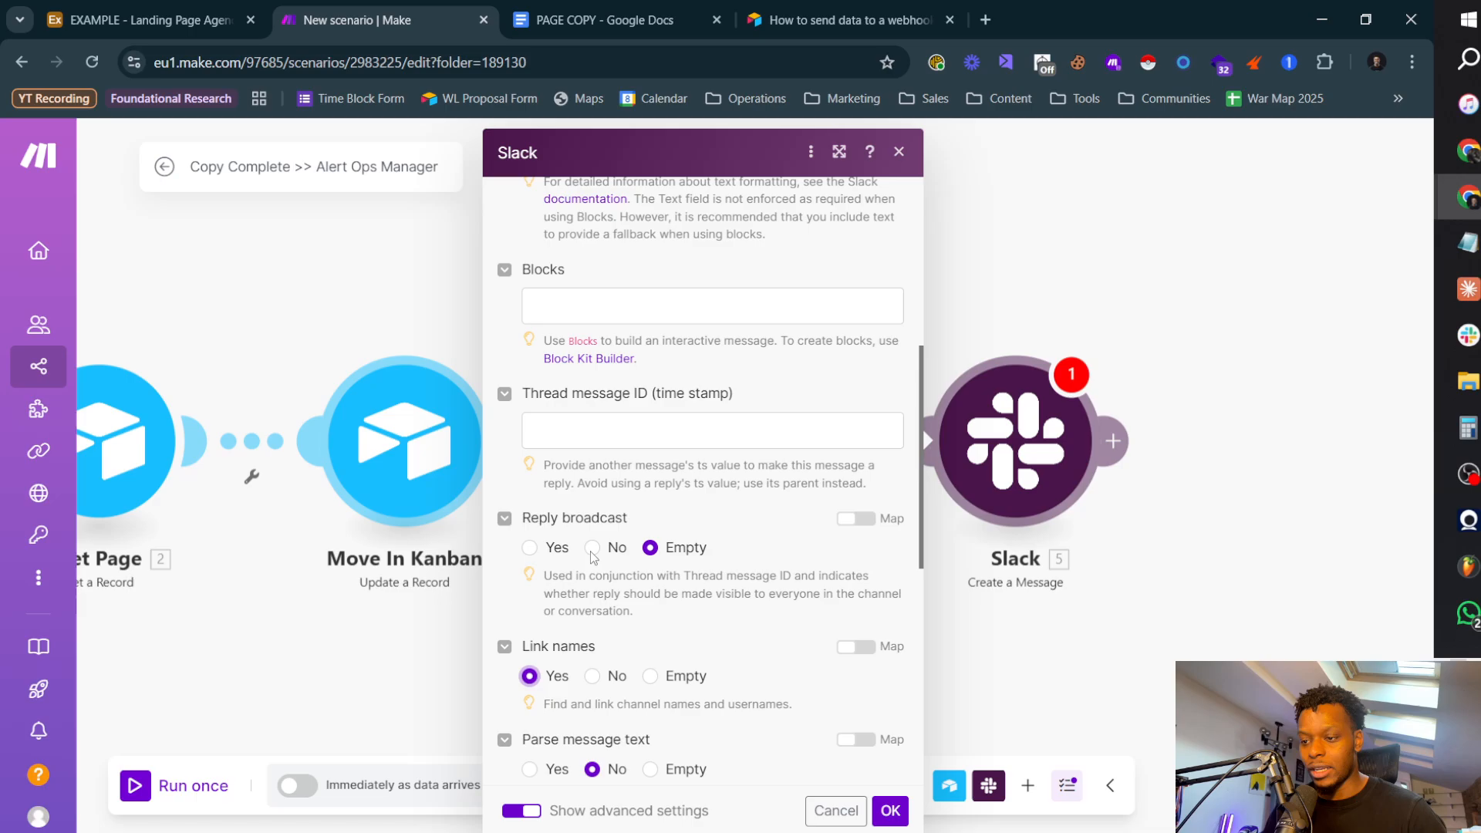
{"action": "left_click", "coordinate": [592, 549]}
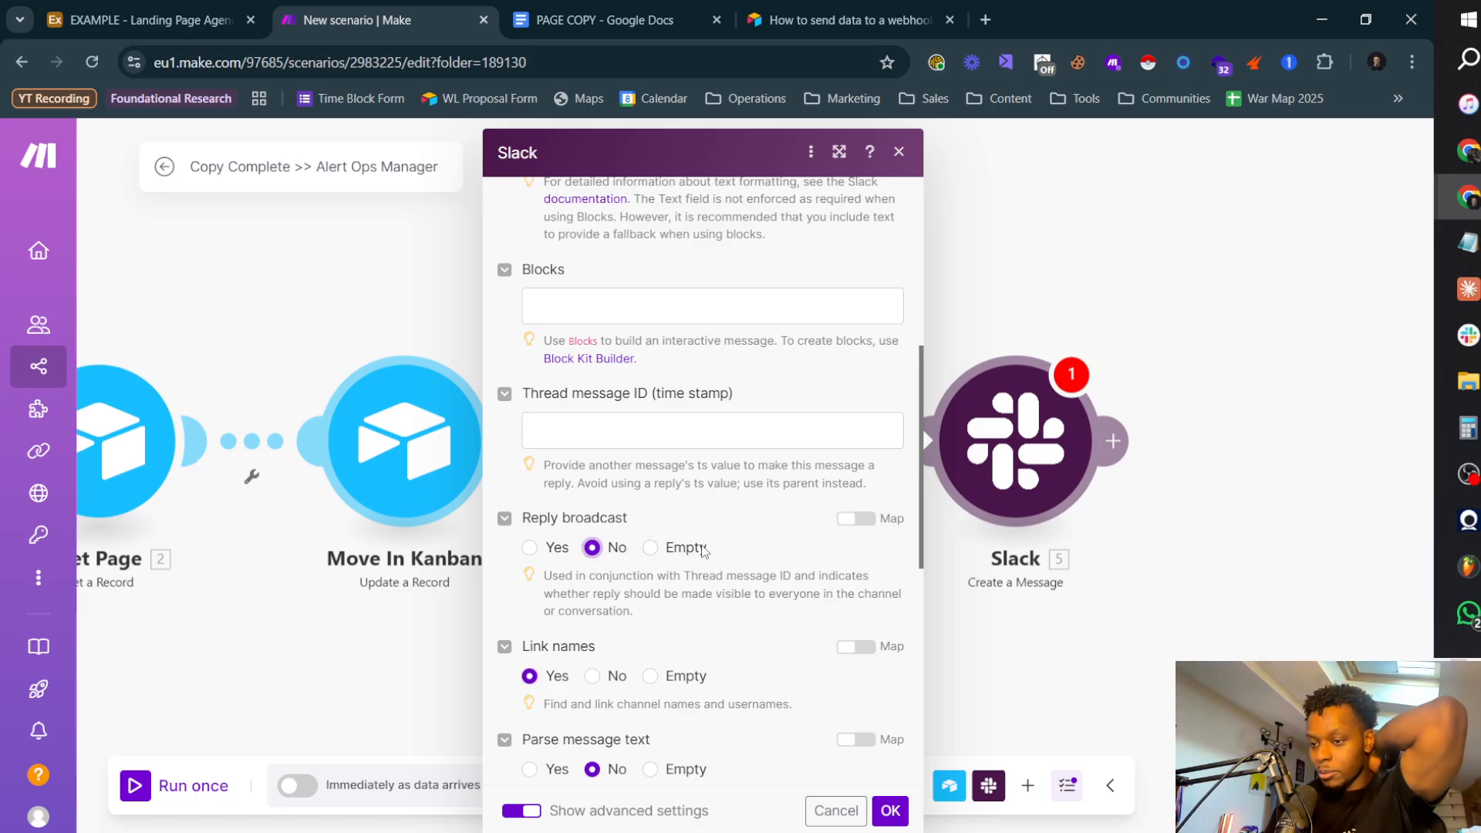
Step: Review the Slack module's settings, from the connection and channel entries through the advanced options to the icon emoji and user name
{"action": "scroll", "coordinate": [704, 549], "scroll_direction": "down", "scroll_amount": 3}
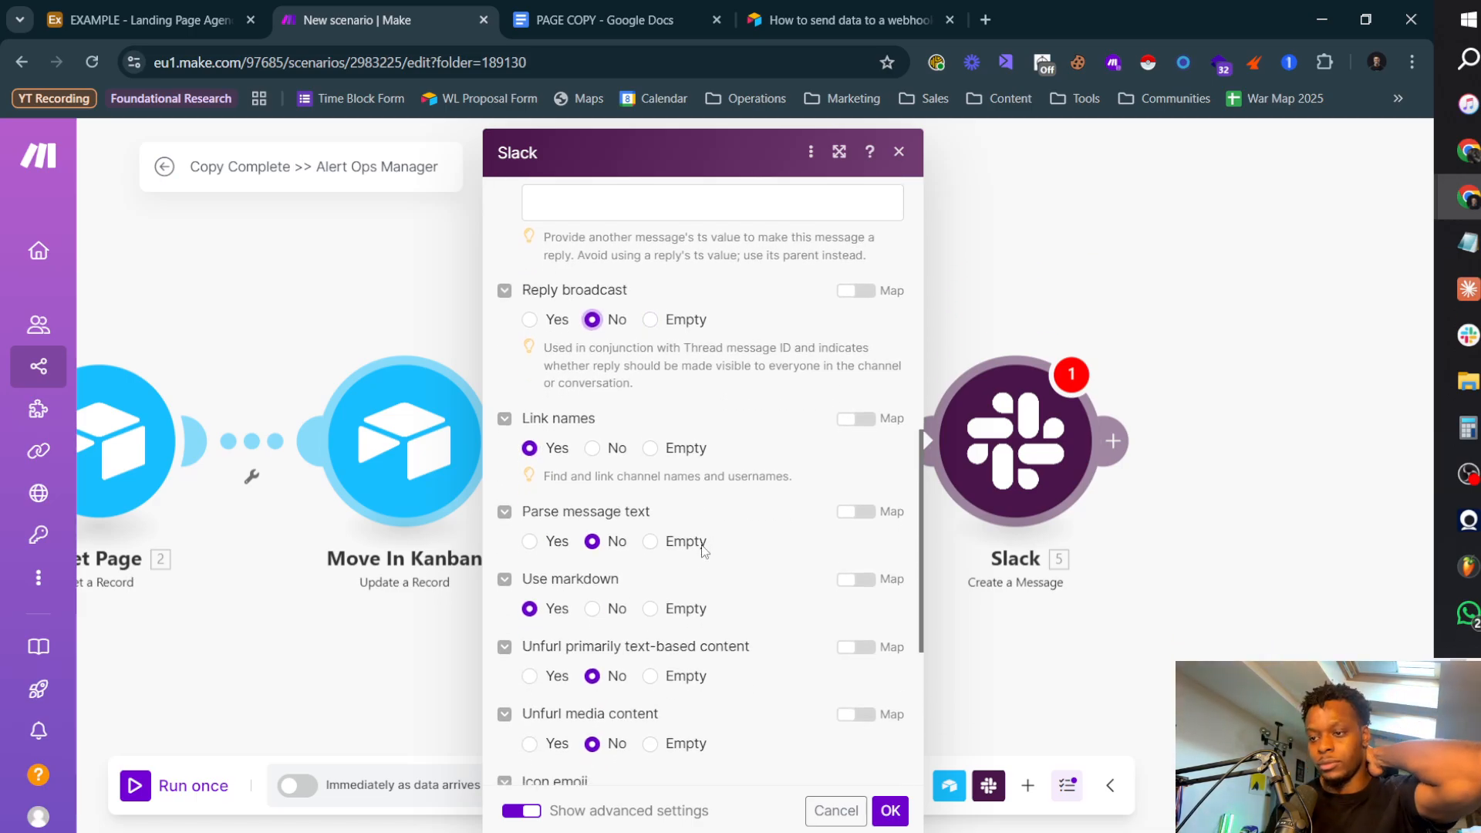
{"action": "scroll", "coordinate": [703, 550], "scroll_direction": "down", "scroll_amount": 1}
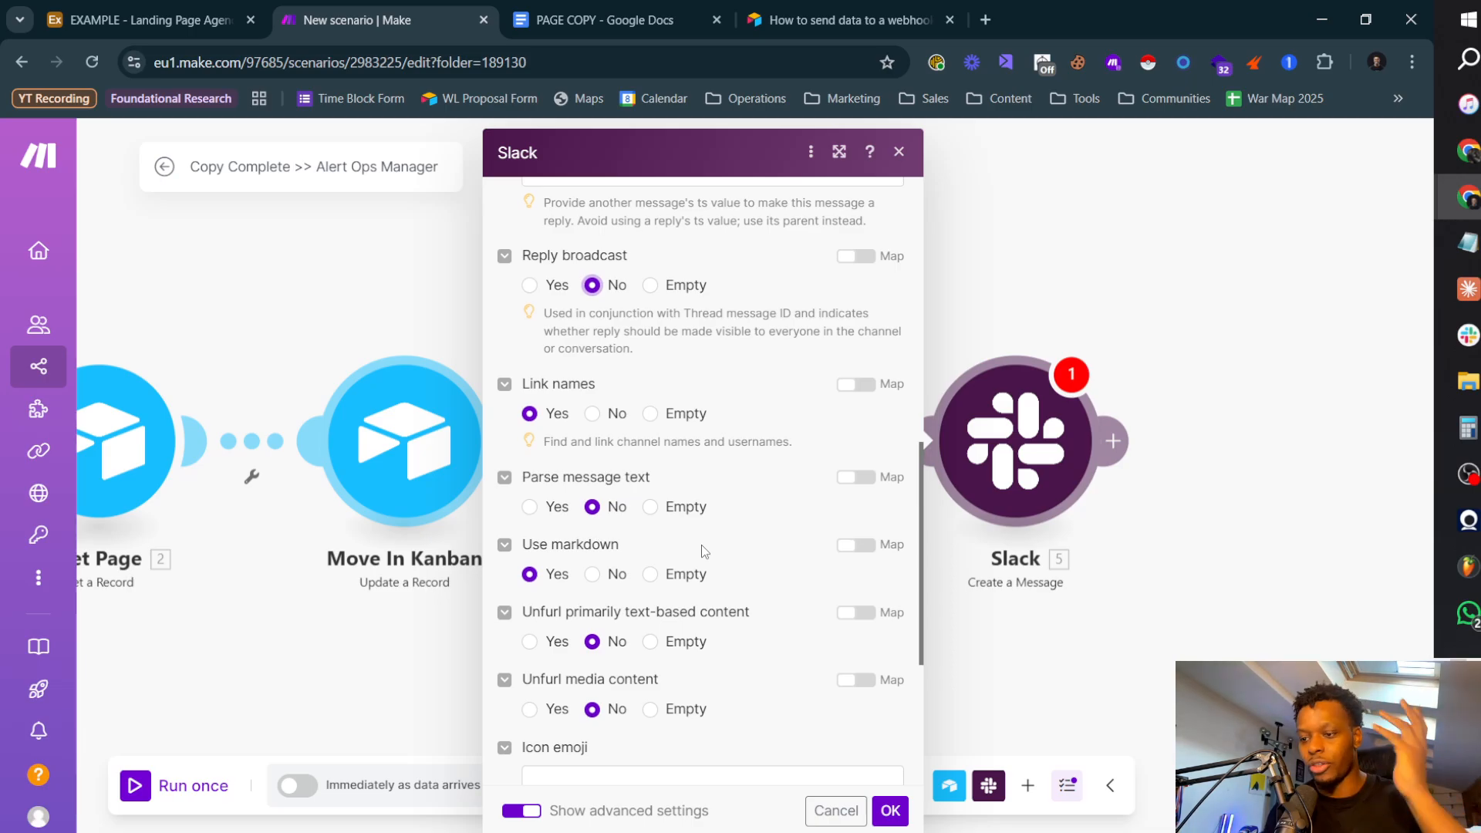
{"action": "scroll", "coordinate": [701, 544], "scroll_direction": "down", "scroll_amount": 3}
{"action": "scroll", "coordinate": [677, 510], "scroll_direction": "up", "scroll_amount": 5}
{"action": "scroll", "coordinate": [677, 511], "scroll_direction": "down", "scroll_amount": 2}
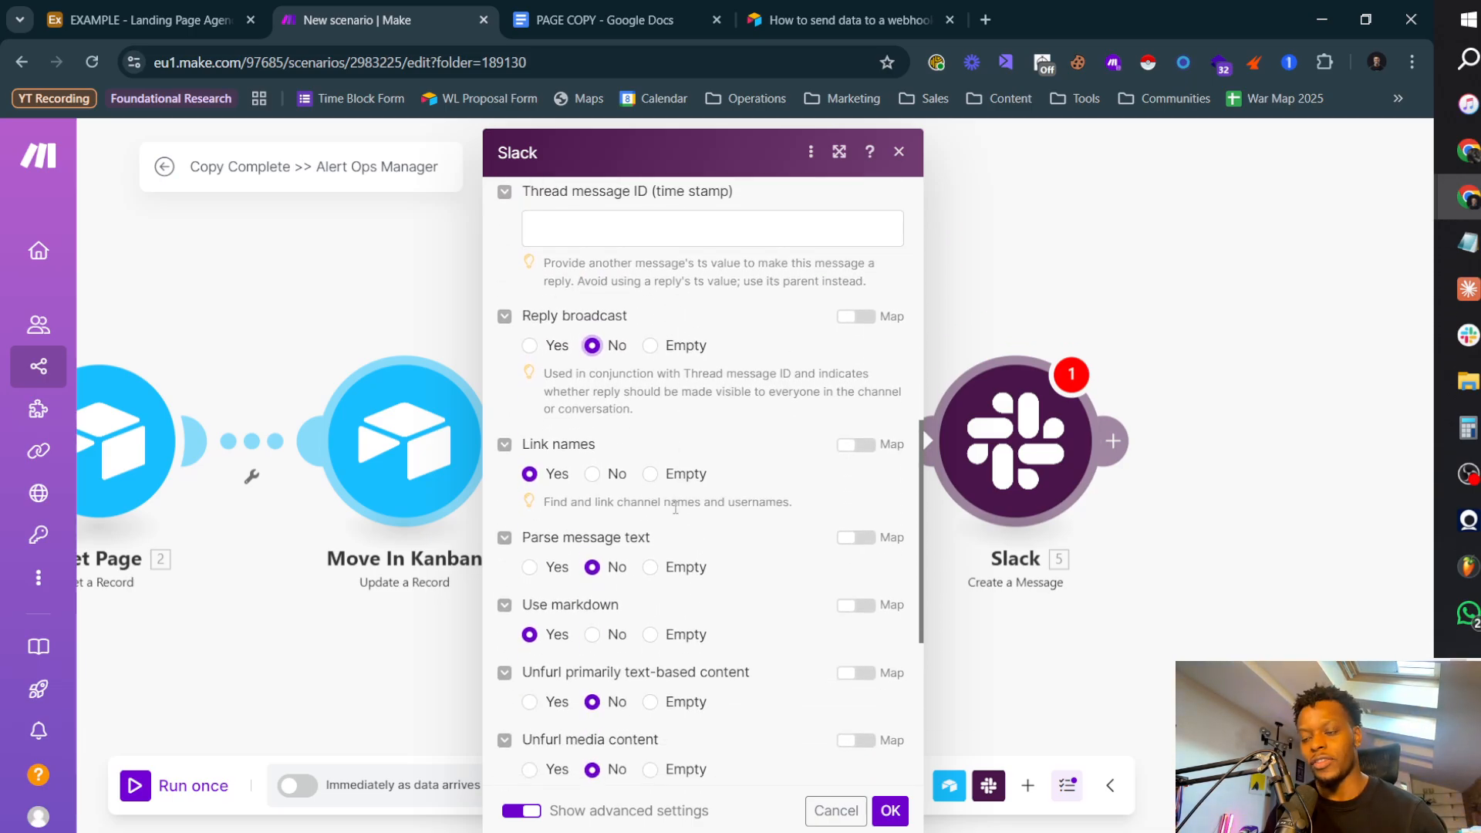
{"action": "scroll", "coordinate": [677, 510], "scroll_direction": "up", "scroll_amount": 2}
{"action": "scroll", "coordinate": [676, 507], "scroll_direction": "down", "scroll_amount": 2}
{"action": "scroll", "coordinate": [675, 508], "scroll_direction": "down", "scroll_amount": 1}
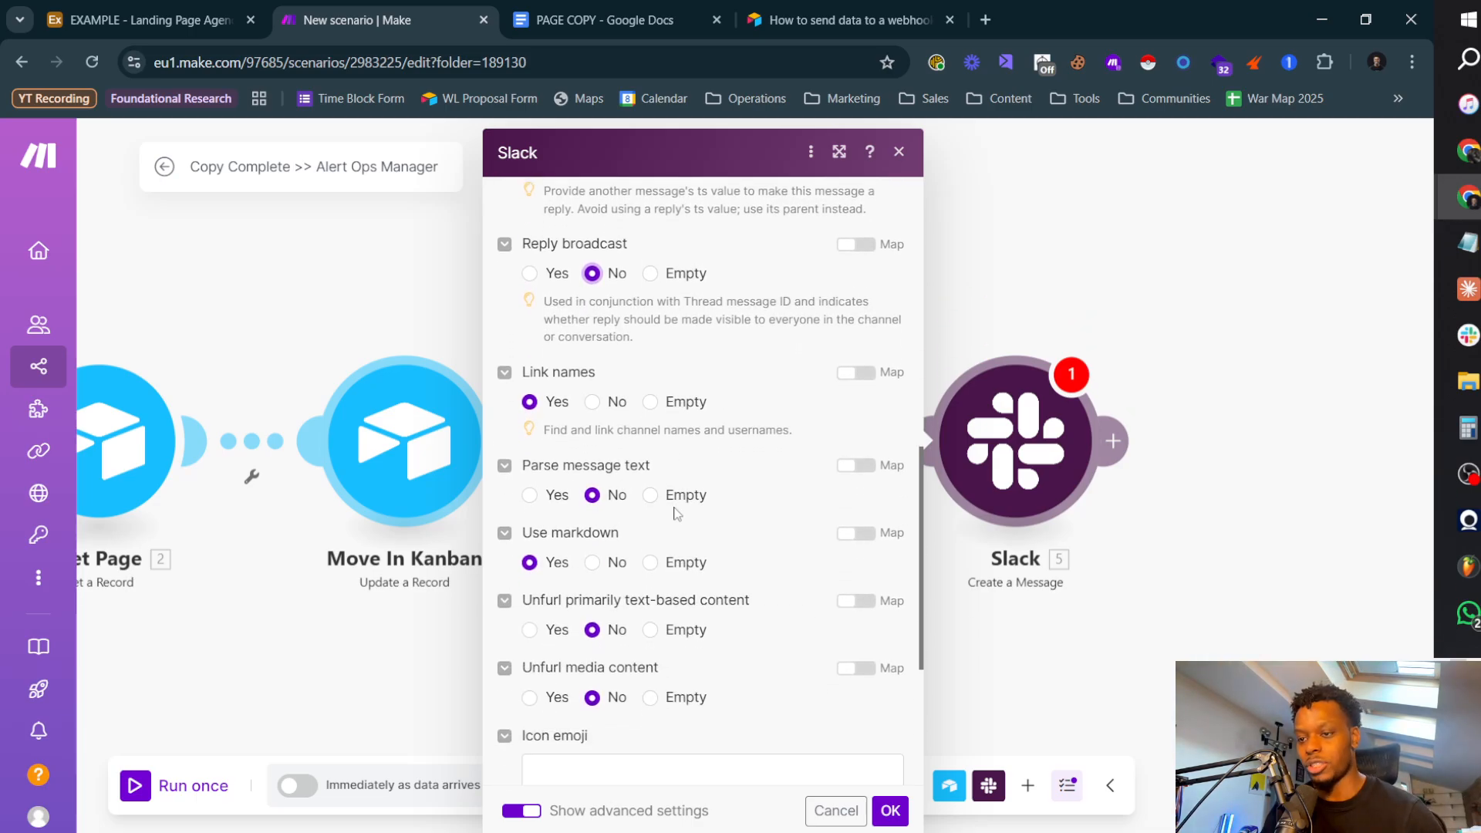
{"action": "scroll", "coordinate": [677, 511], "scroll_direction": "down", "scroll_amount": 4}
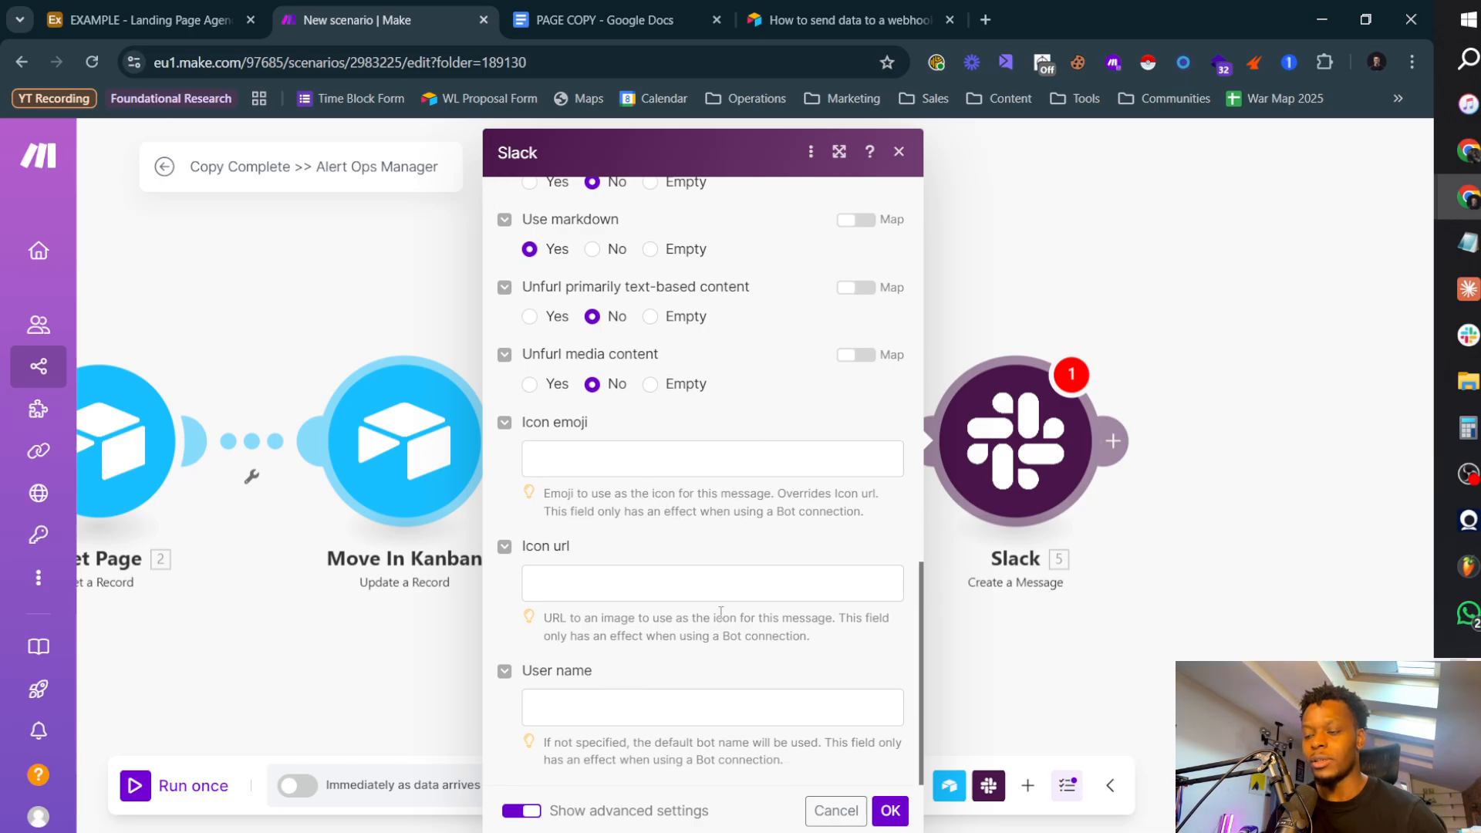
{"action": "left_click", "coordinate": [599, 719]}
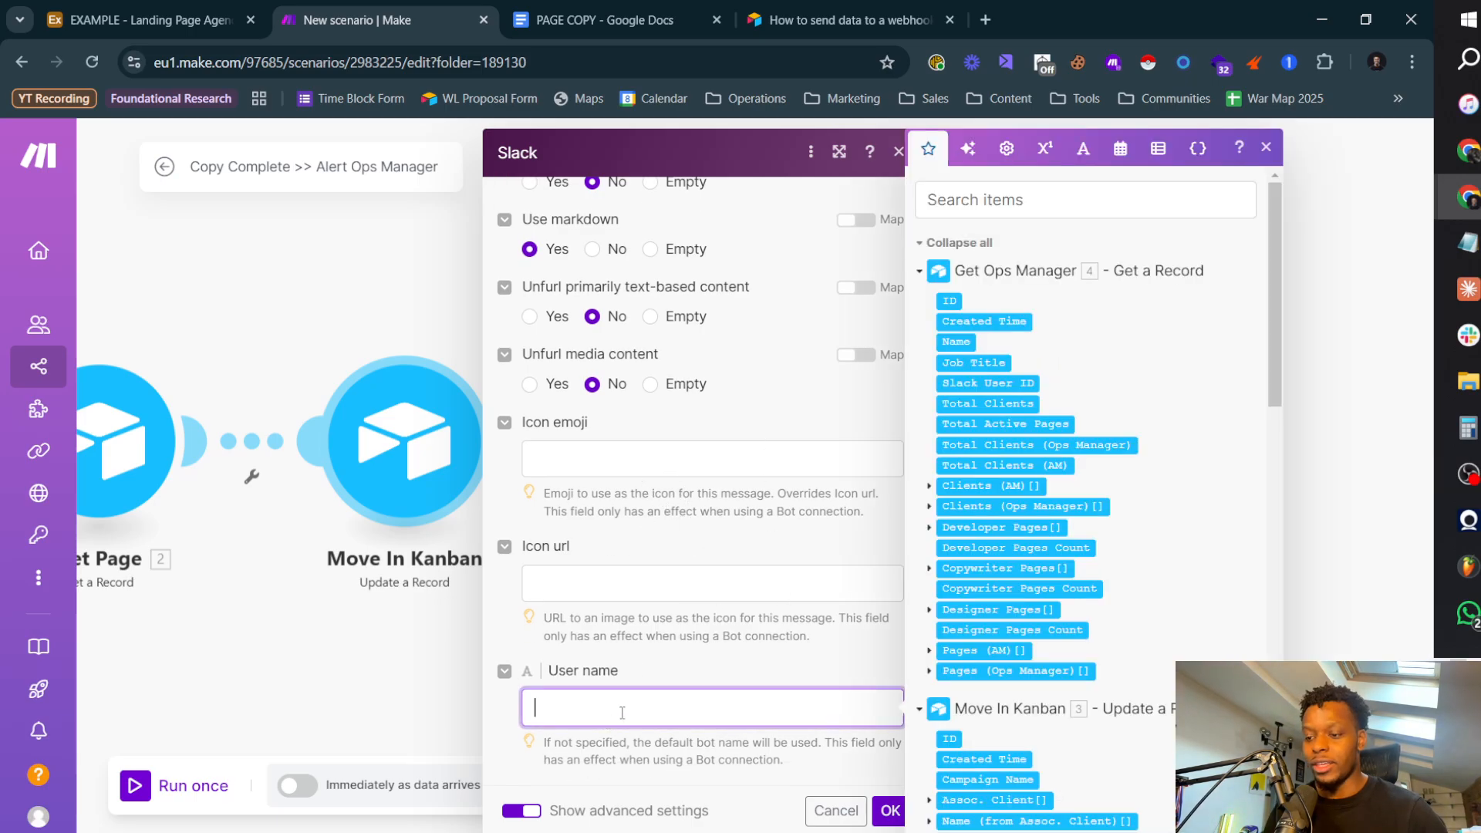
{"action": "left_click", "coordinate": [723, 456]}
{"action": "scroll", "coordinate": [758, 568], "scroll_direction": "up", "scroll_amount": 15}
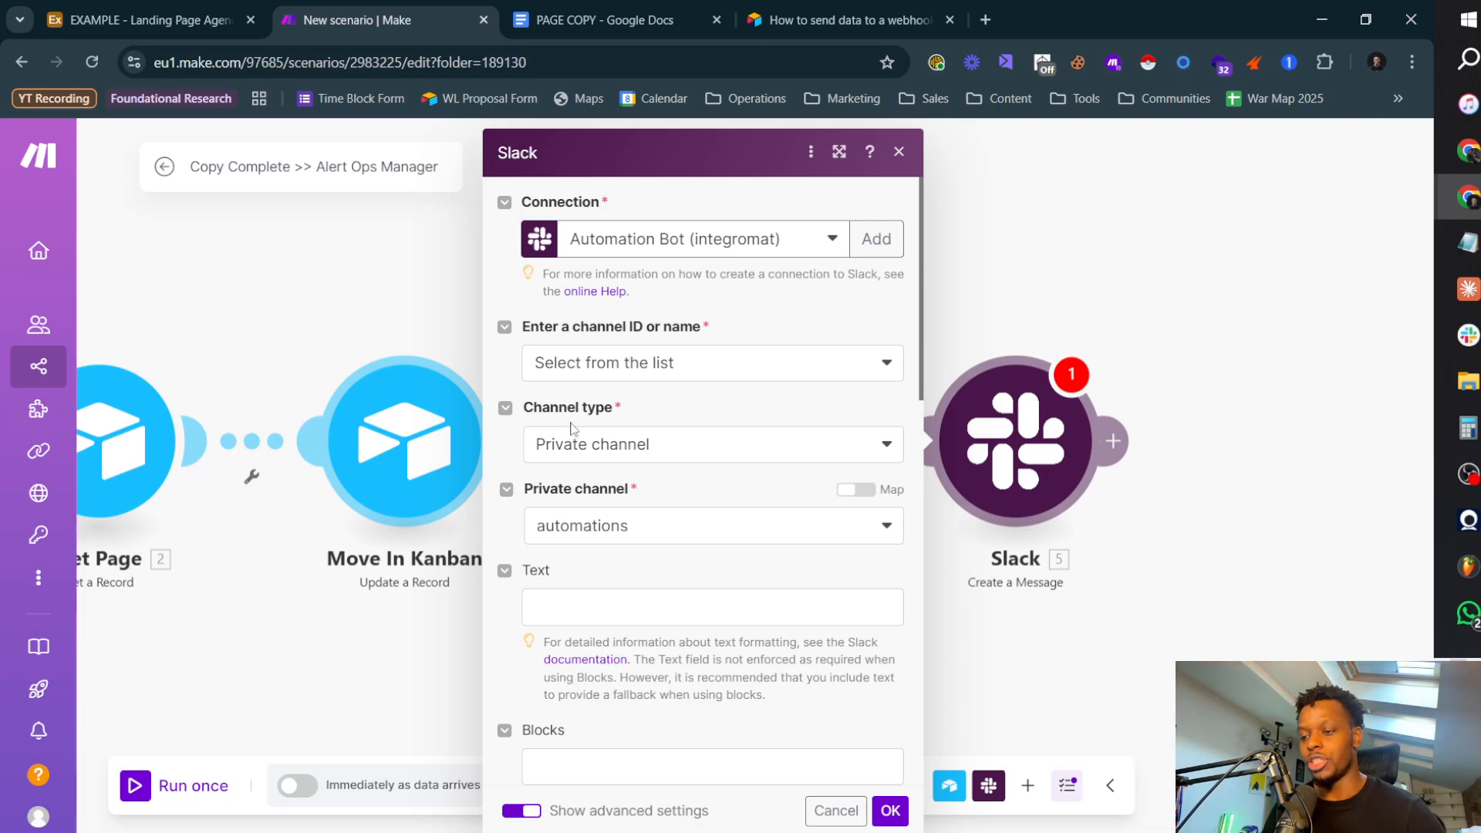
{"action": "scroll", "coordinate": [580, 425], "scroll_direction": "down", "scroll_amount": 10}
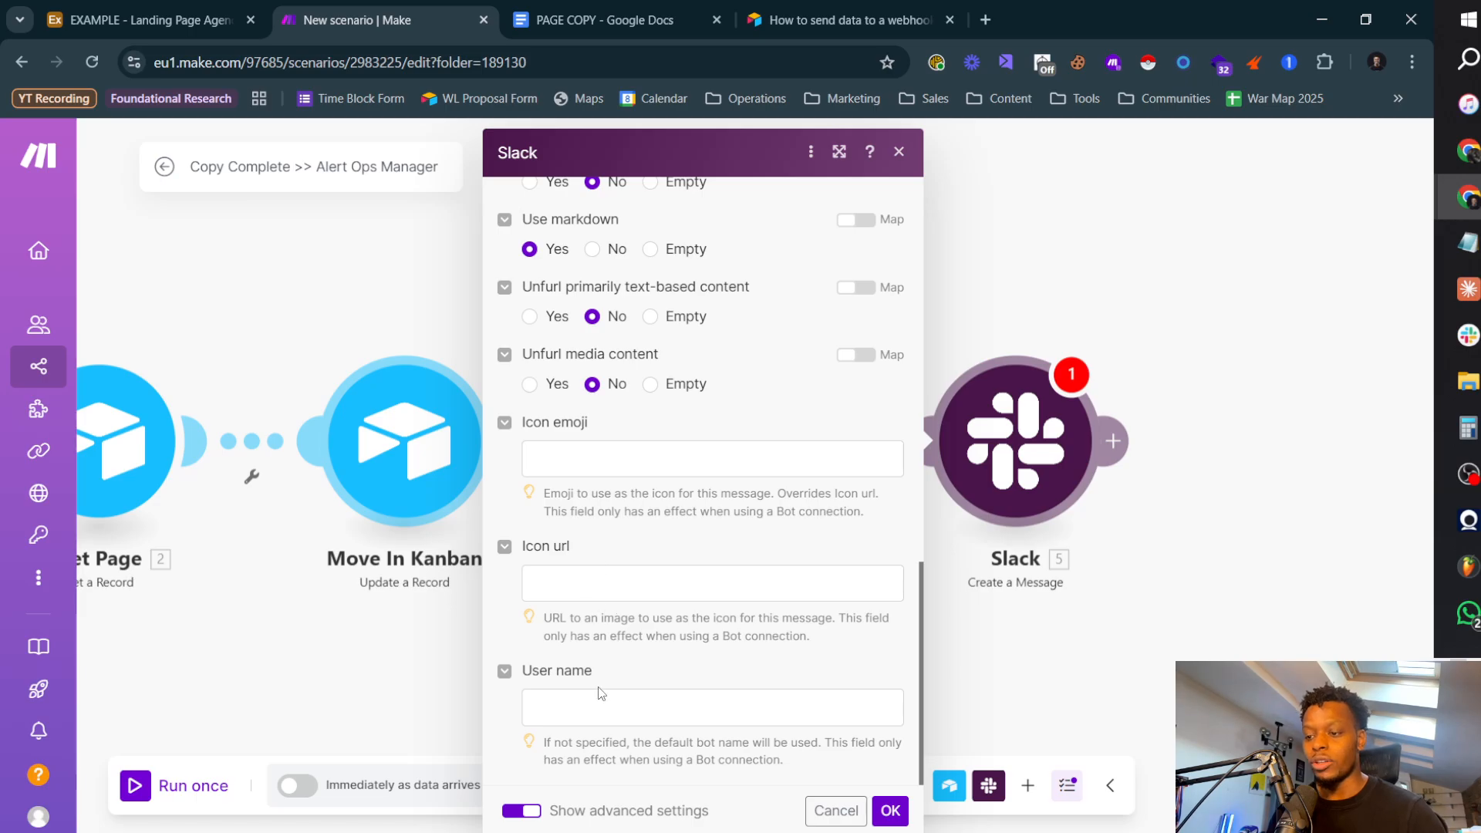
Step: Enter "Check Copy For" as the Slack message's user name
{"action": "left_click", "coordinate": [664, 707]}
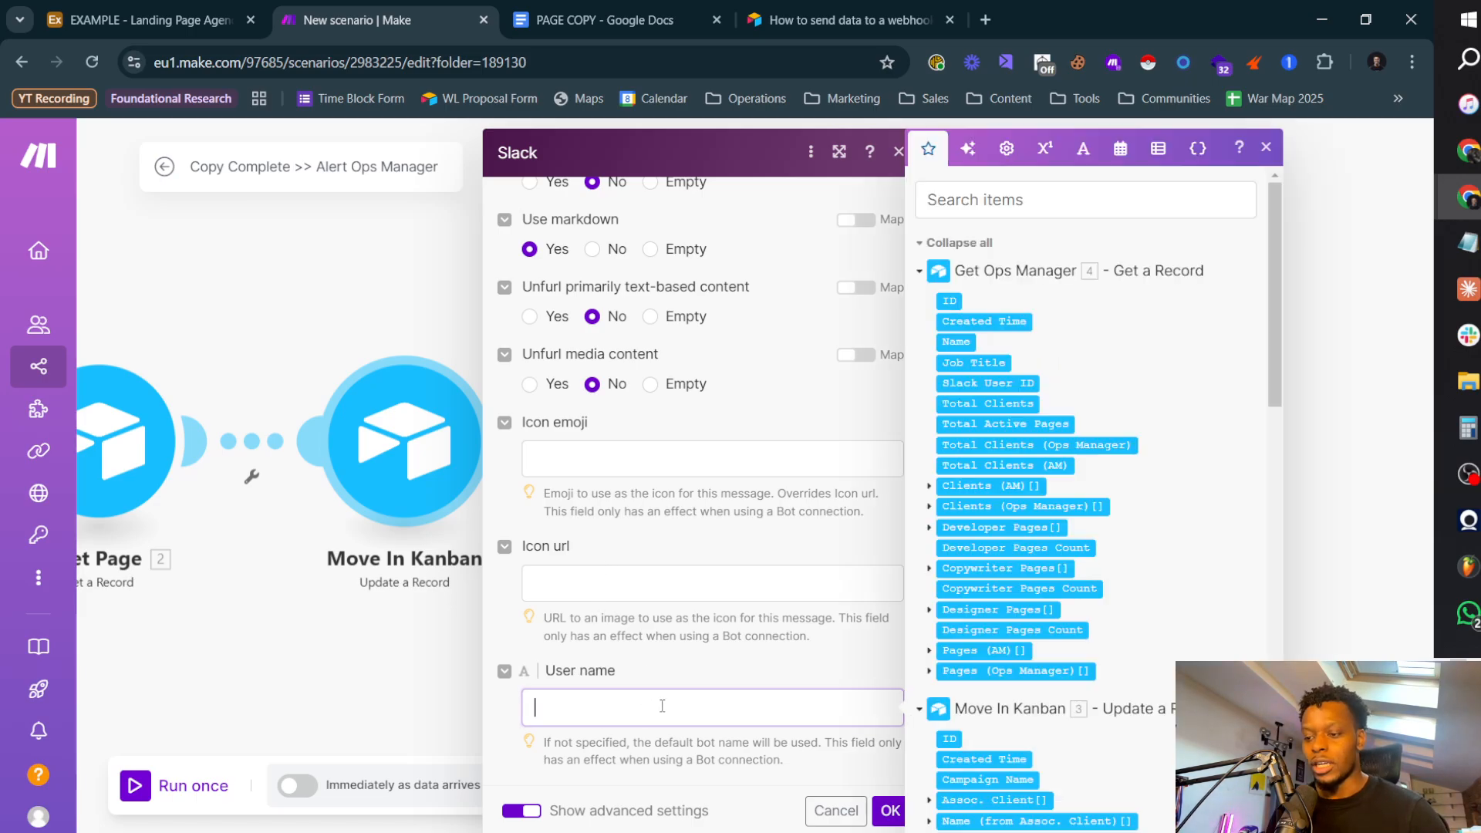
{"action": "type", "text": "Che"}
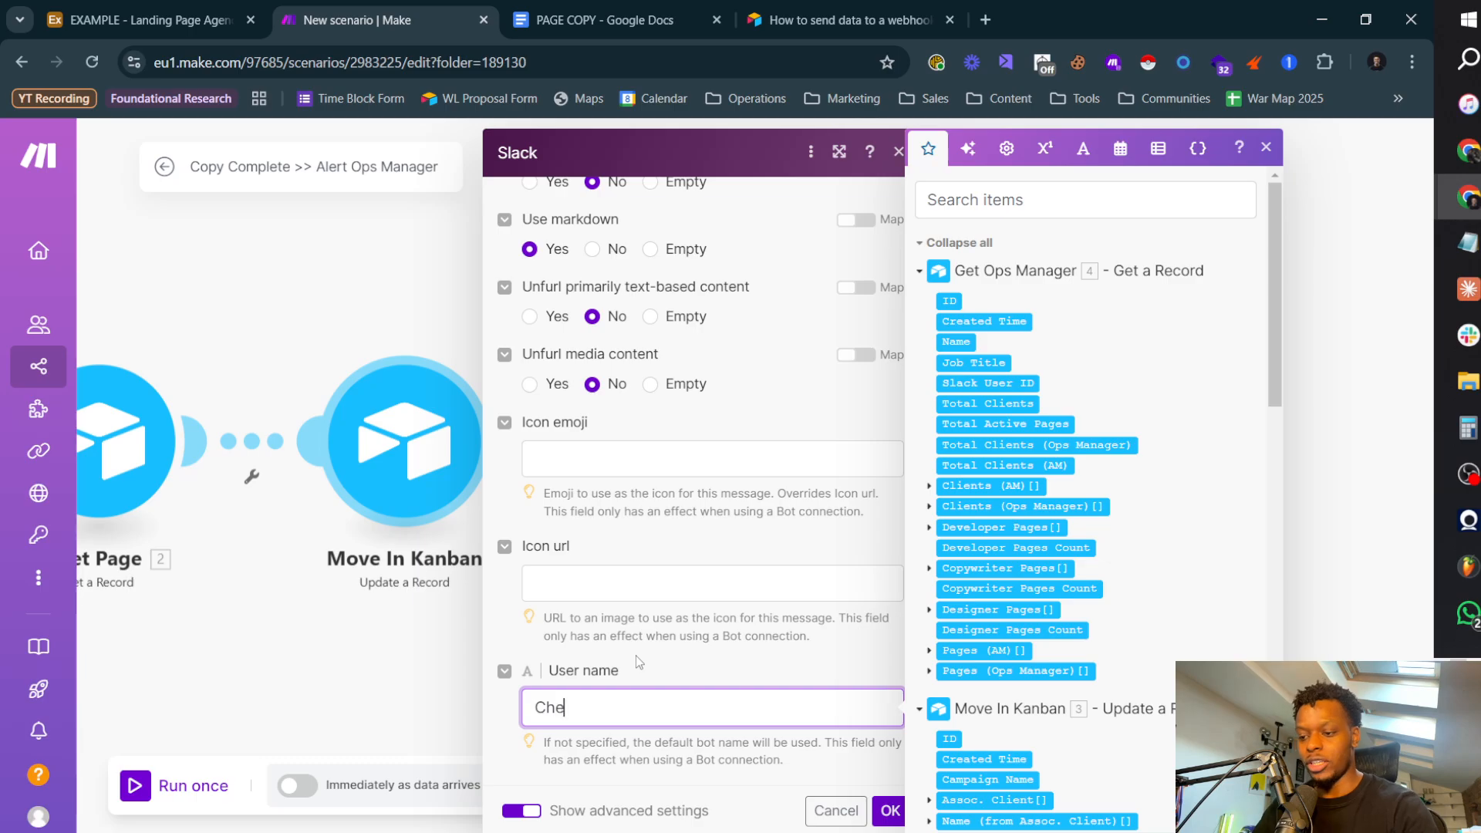
{"action": "type", "text": "ck C"}
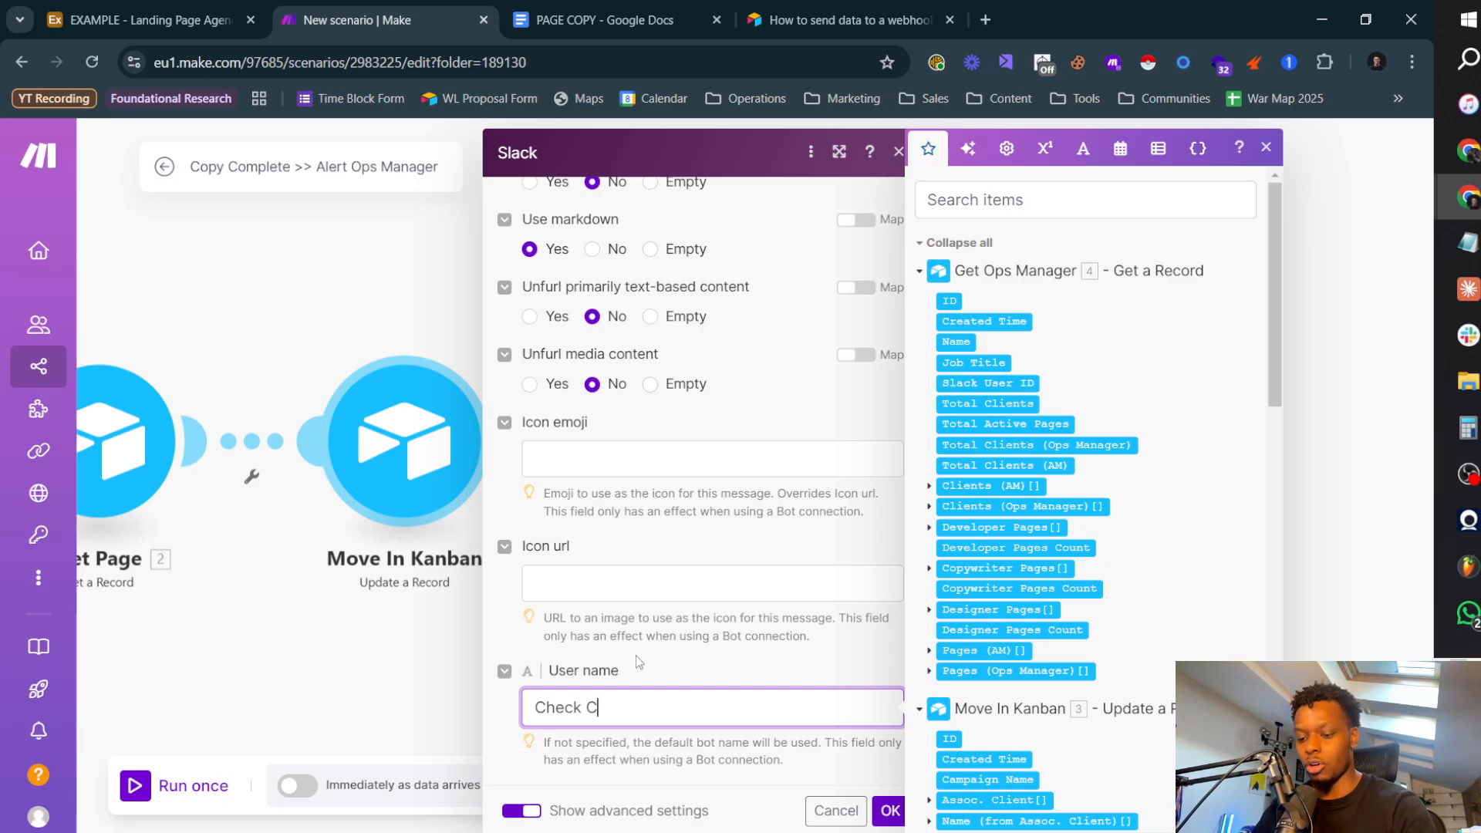
{"action": "type", "text": "opy For"}
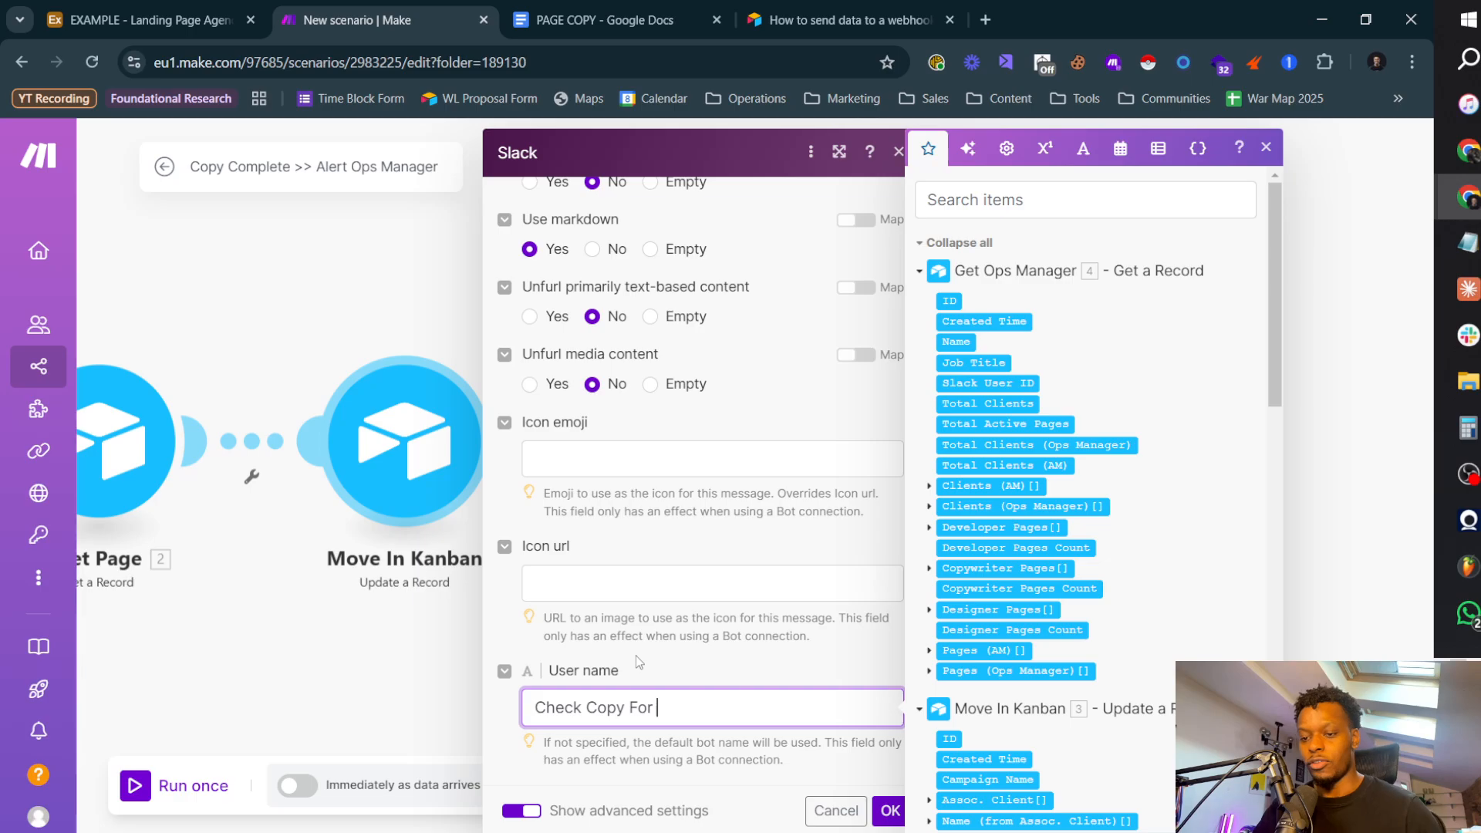
Step: Examine the Name (from Assoc. Client) item in the mappable outputs of Get Page and Move In Kanban
{"action": "scroll", "coordinate": [980, 486], "scroll_direction": "down", "scroll_amount": 10}
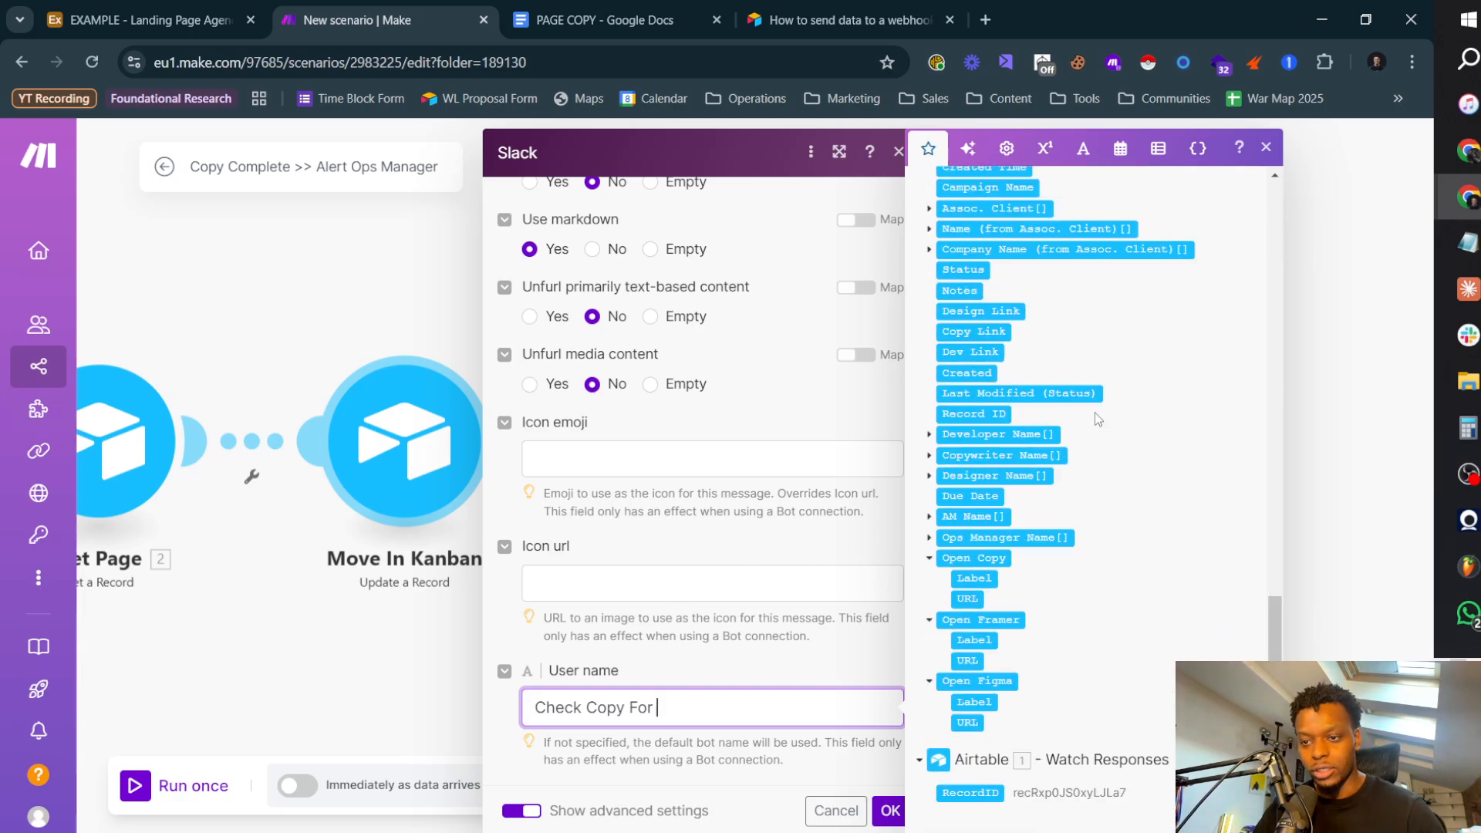
{"action": "scroll", "coordinate": [1026, 500], "scroll_direction": "down", "scroll_amount": 5}
{"action": "scroll", "coordinate": [1027, 500], "scroll_direction": "down", "scroll_amount": 2}
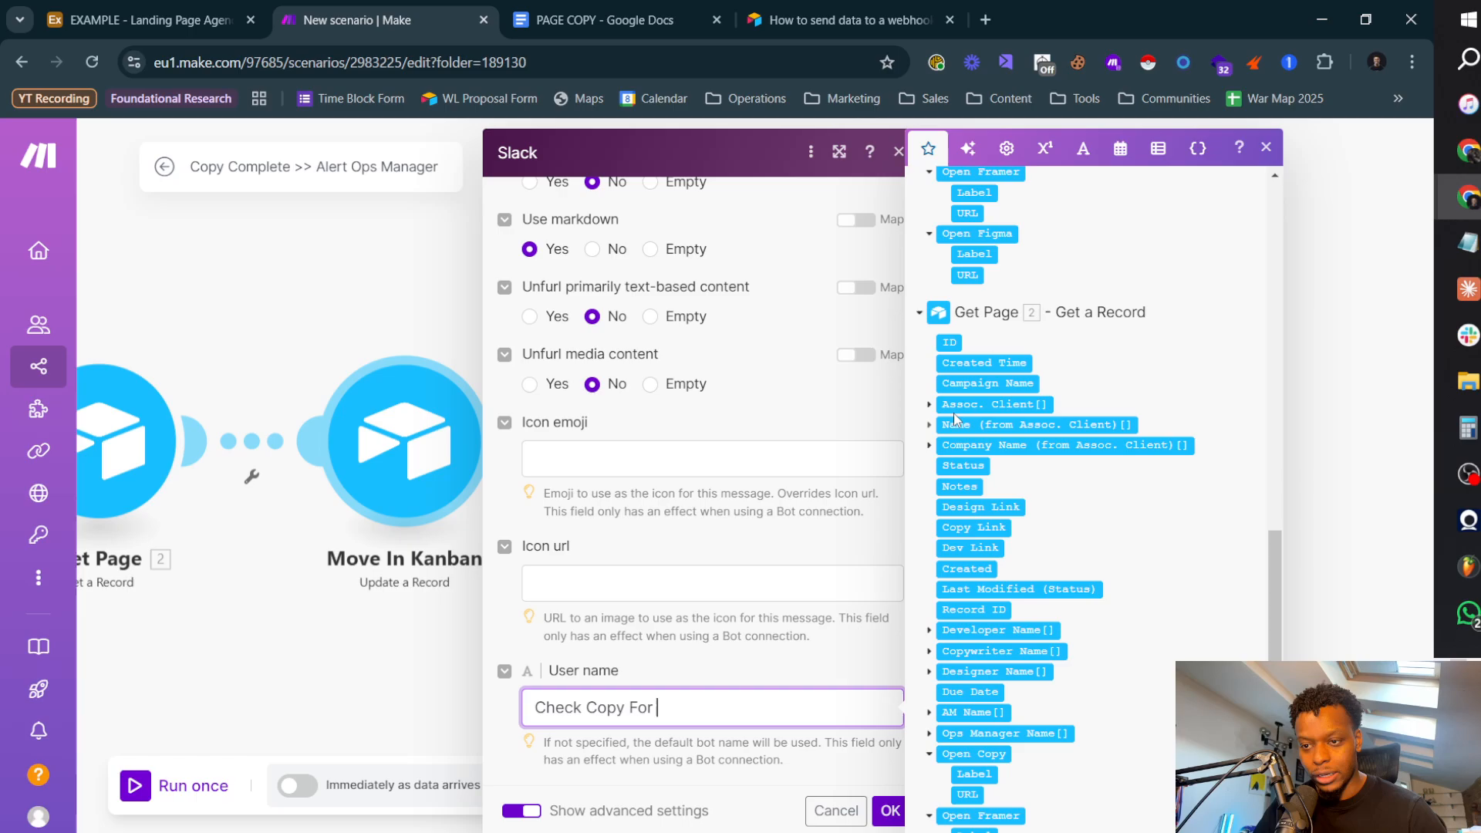
{"action": "left_click", "coordinate": [931, 425]}
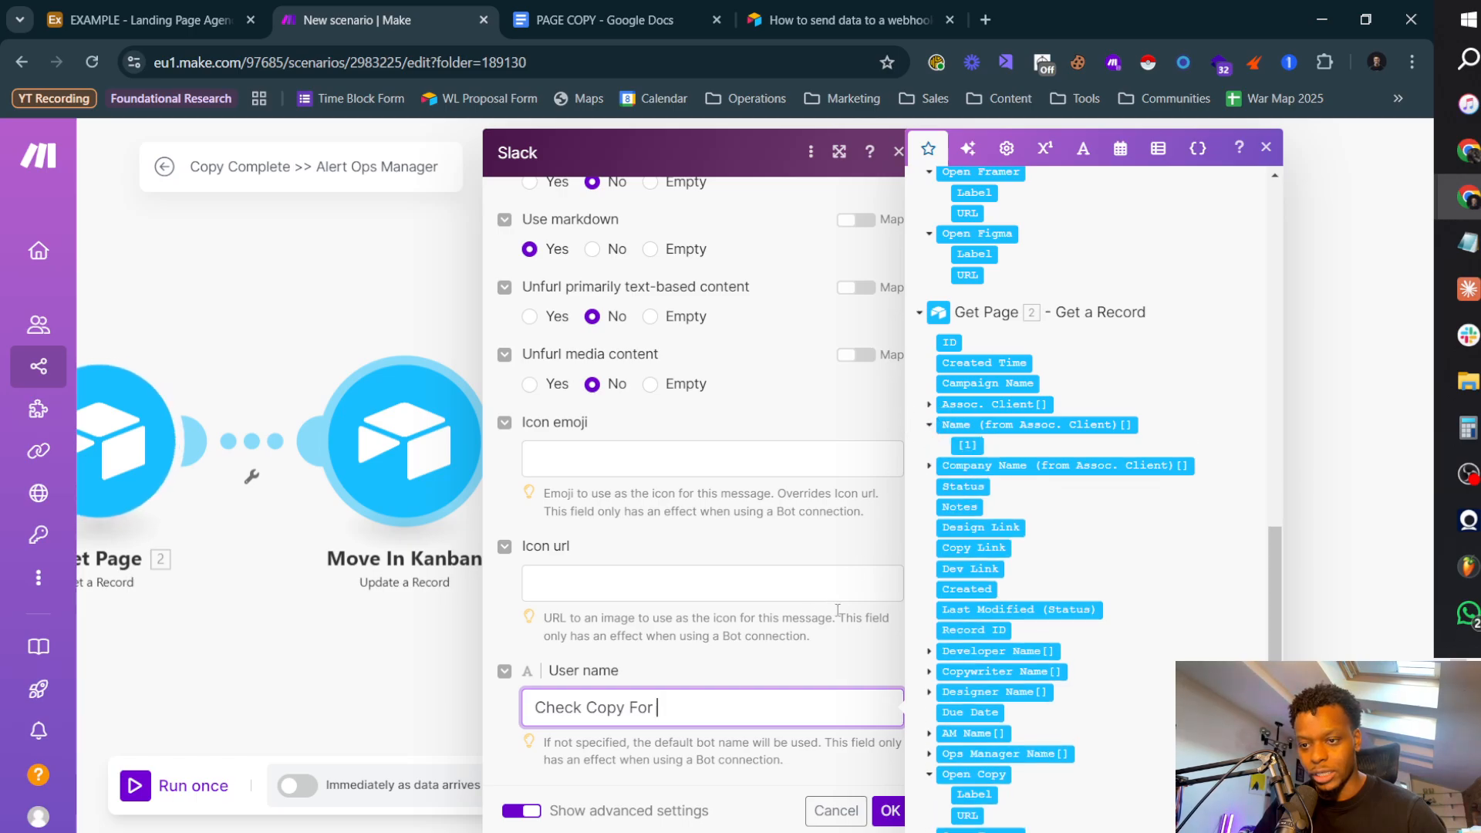
{"action": "left_click", "coordinate": [930, 425]}
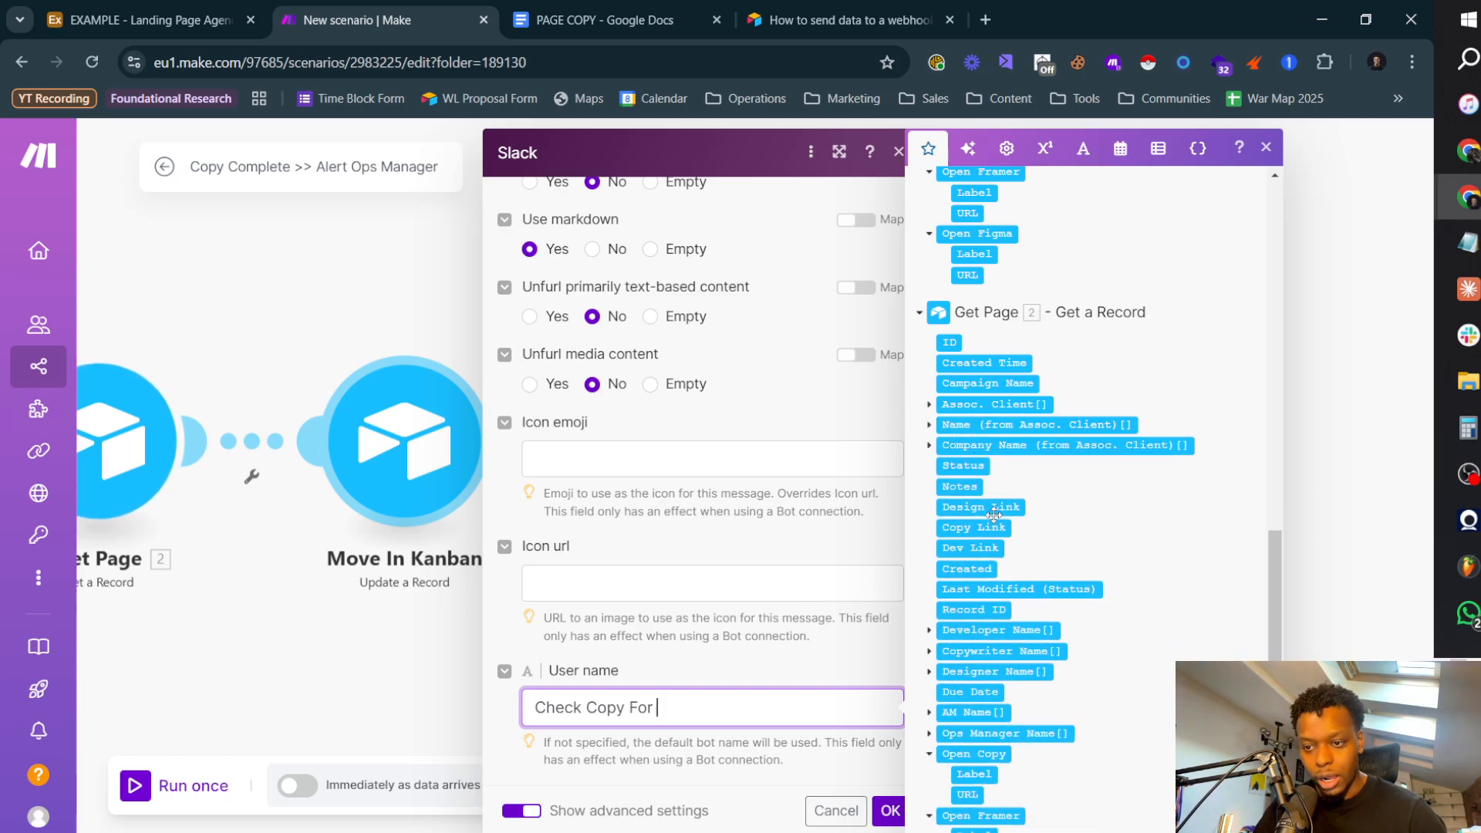
{"action": "scroll", "coordinate": [964, 609], "scroll_direction": "down", "scroll_amount": 10}
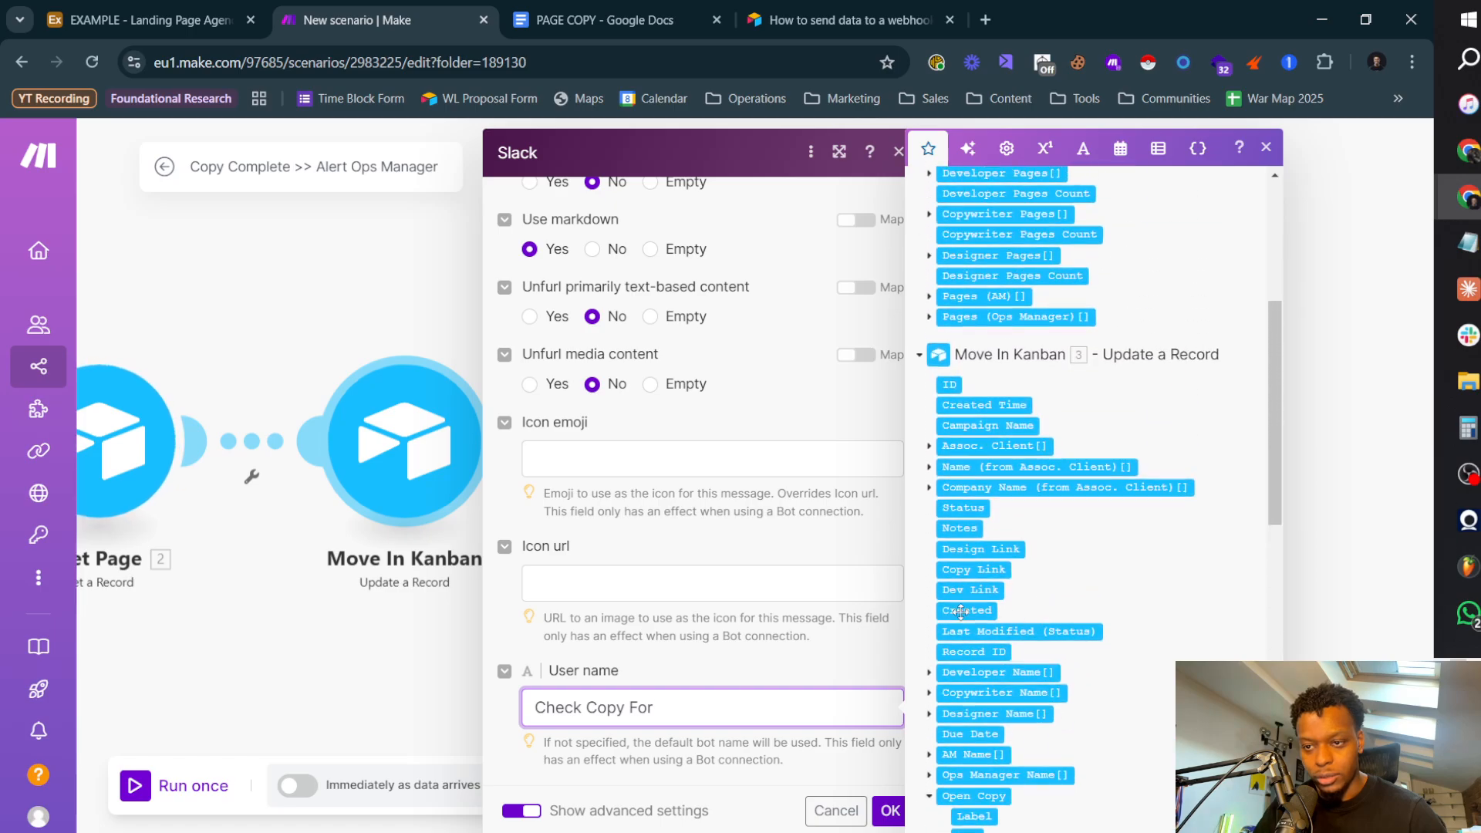
{"action": "left_click", "coordinate": [930, 467]}
{"action": "left_click", "coordinate": [931, 468]}
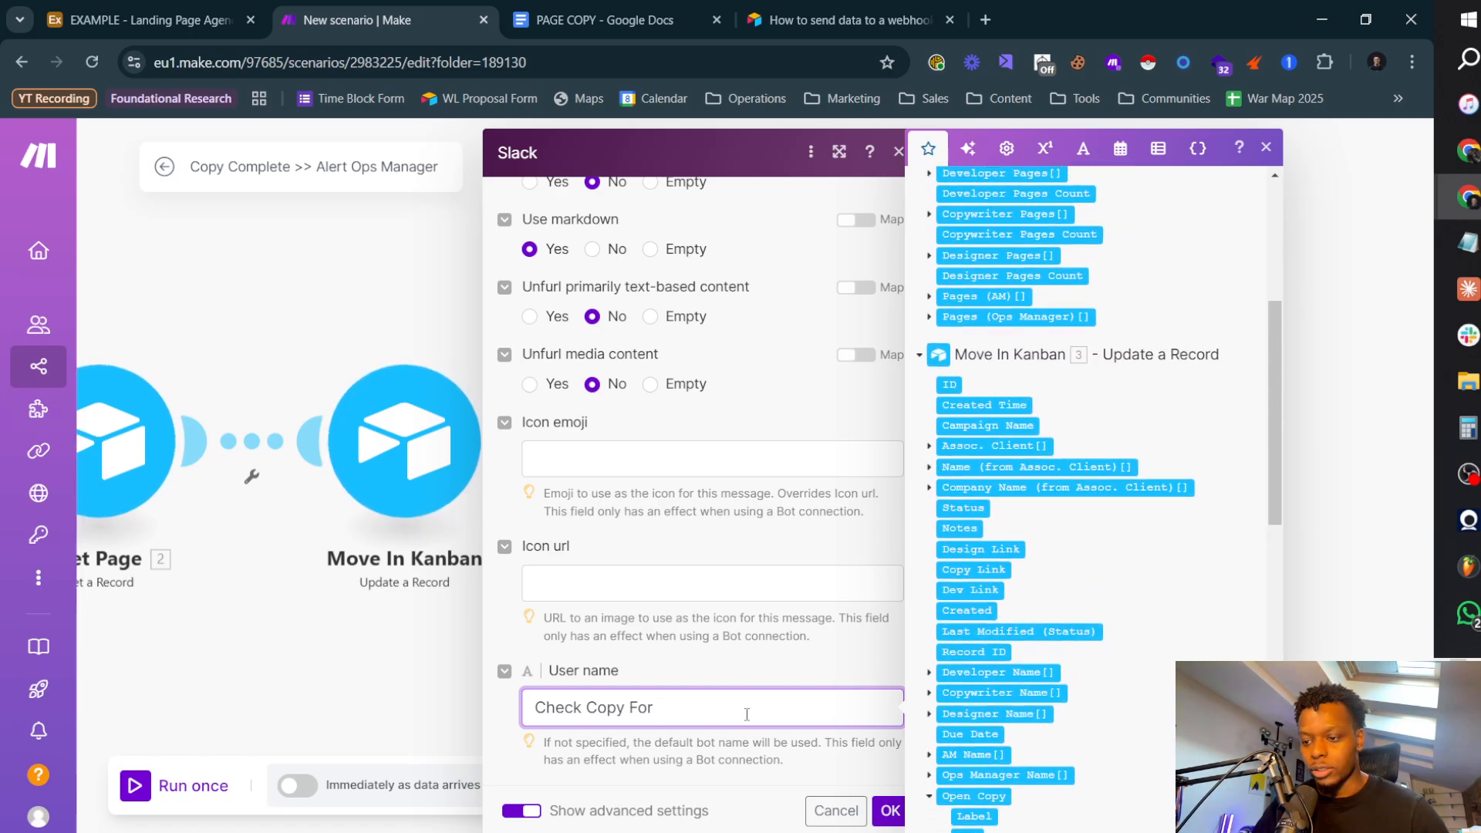
Step: Shorten the Slack message's user name to "Check Copy"
{"action": "key", "text": "BackSpace"}
{"action": "key", "text": "BackSpace"}
{"action": "key", "text": "BackSpace"}
{"action": "key", "text": "BackSpace"}
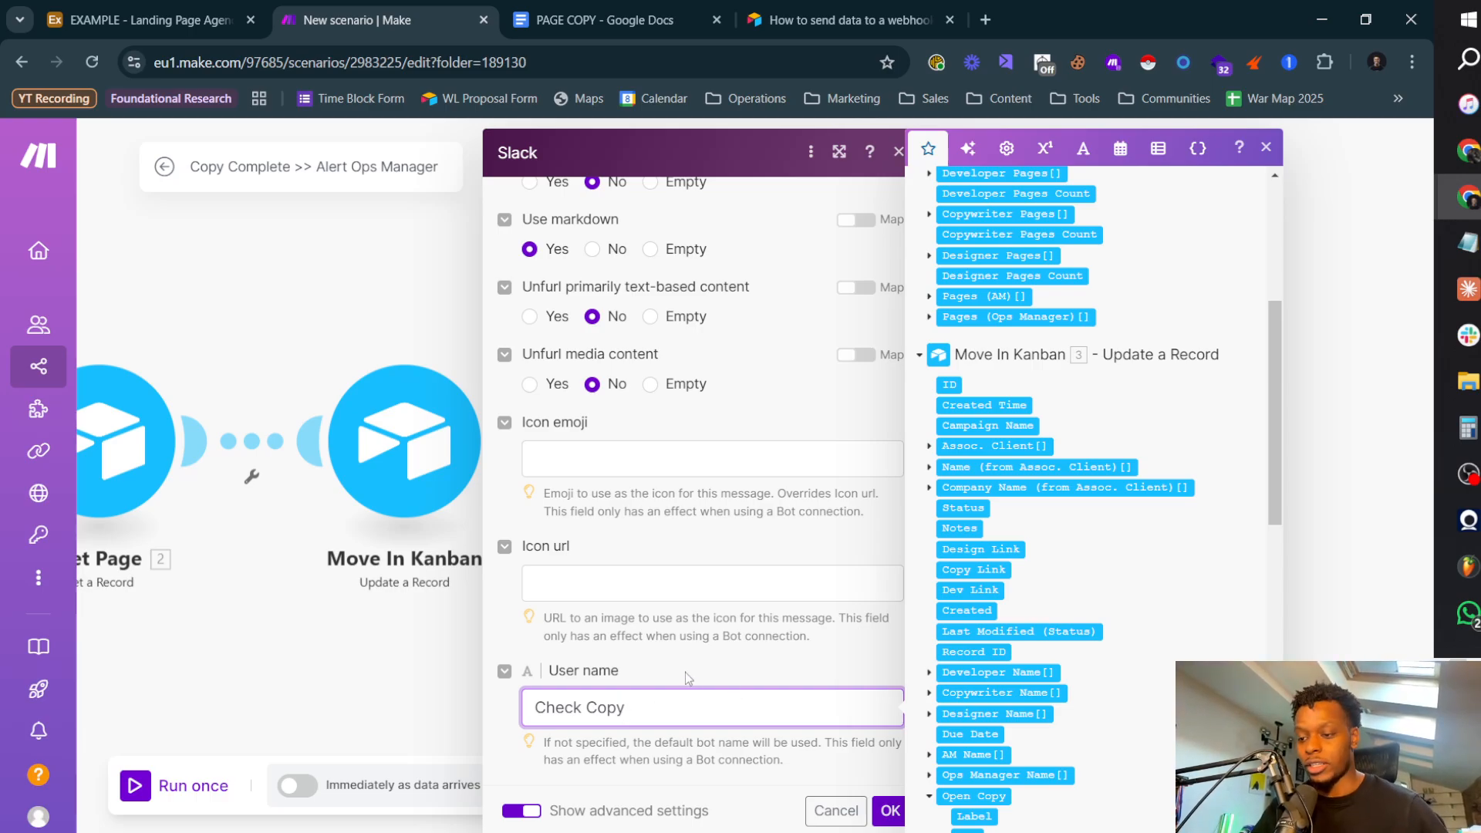
{"action": "left_click", "coordinate": [660, 652]}
Step: Open the Emojibase Slack shortcodes table in a new browser tab to find a code for the icon emoji
{"action": "left_click", "coordinate": [600, 457]}
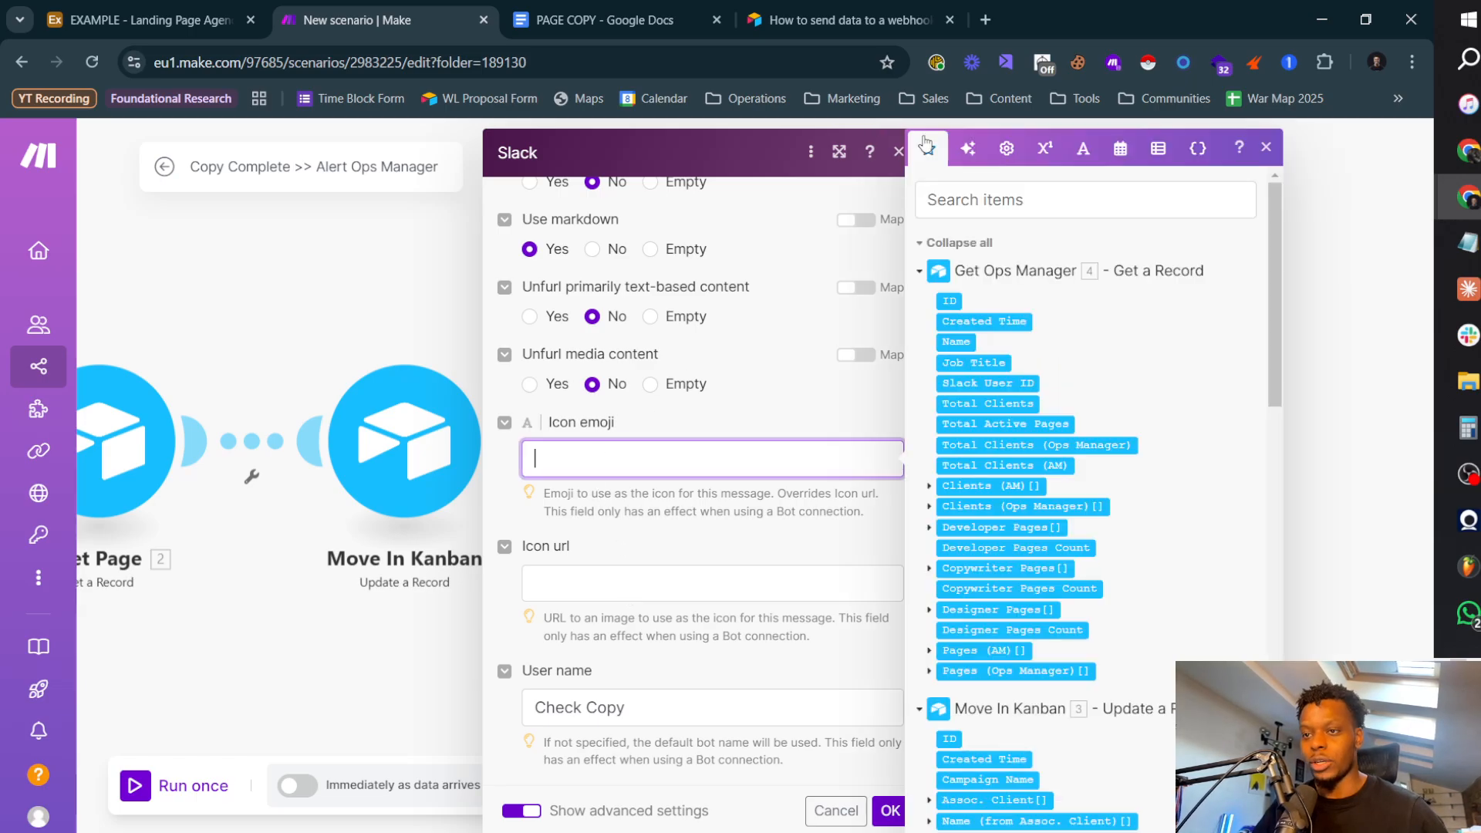
{"action": "left_click", "coordinate": [985, 19]}
{"action": "type", "text": "emojibase.dev/shortcodes/?filter=&shortcodePresets=iamcal"}
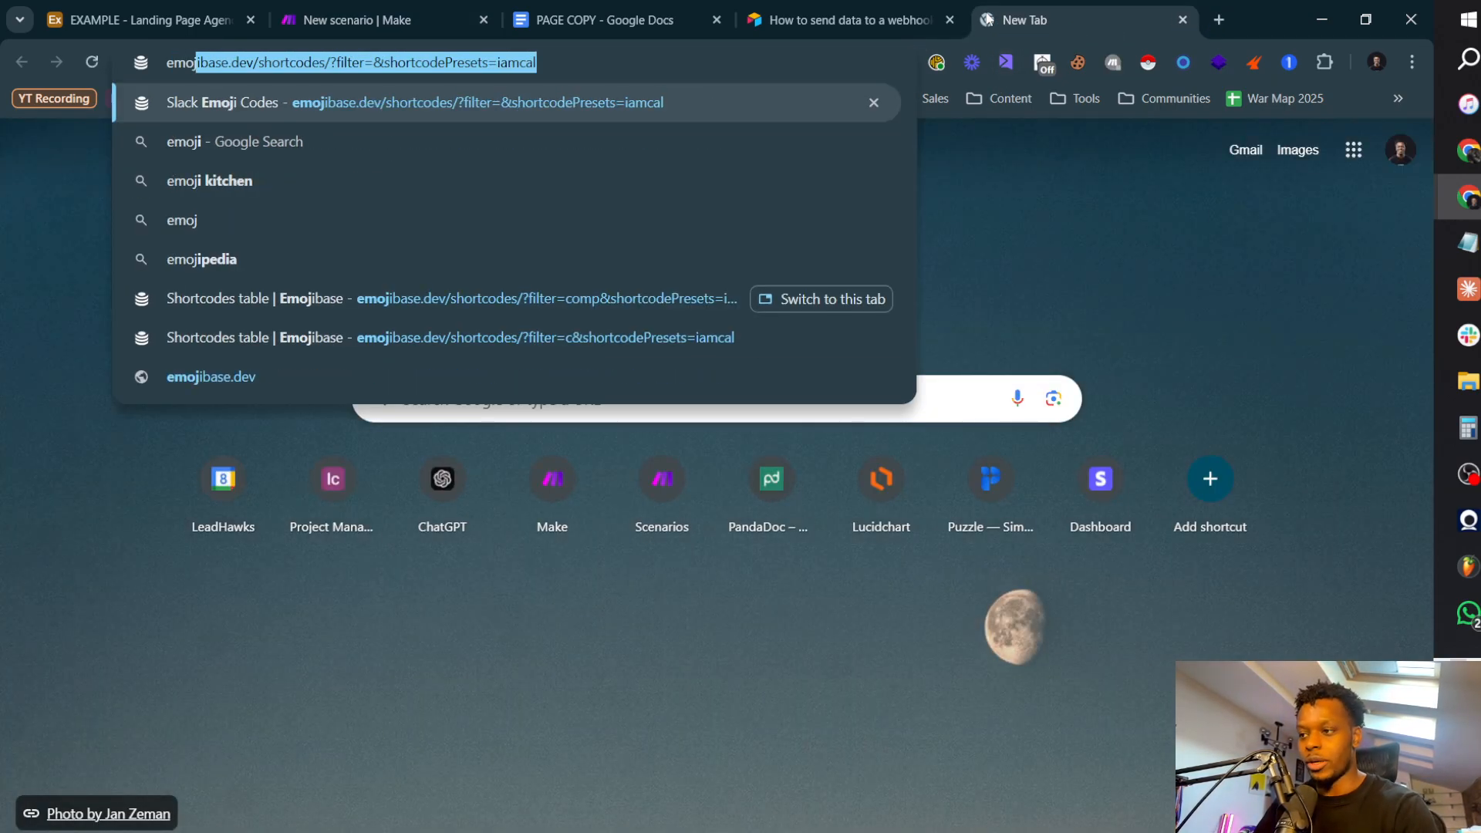
{"action": "key", "text": "Return"}
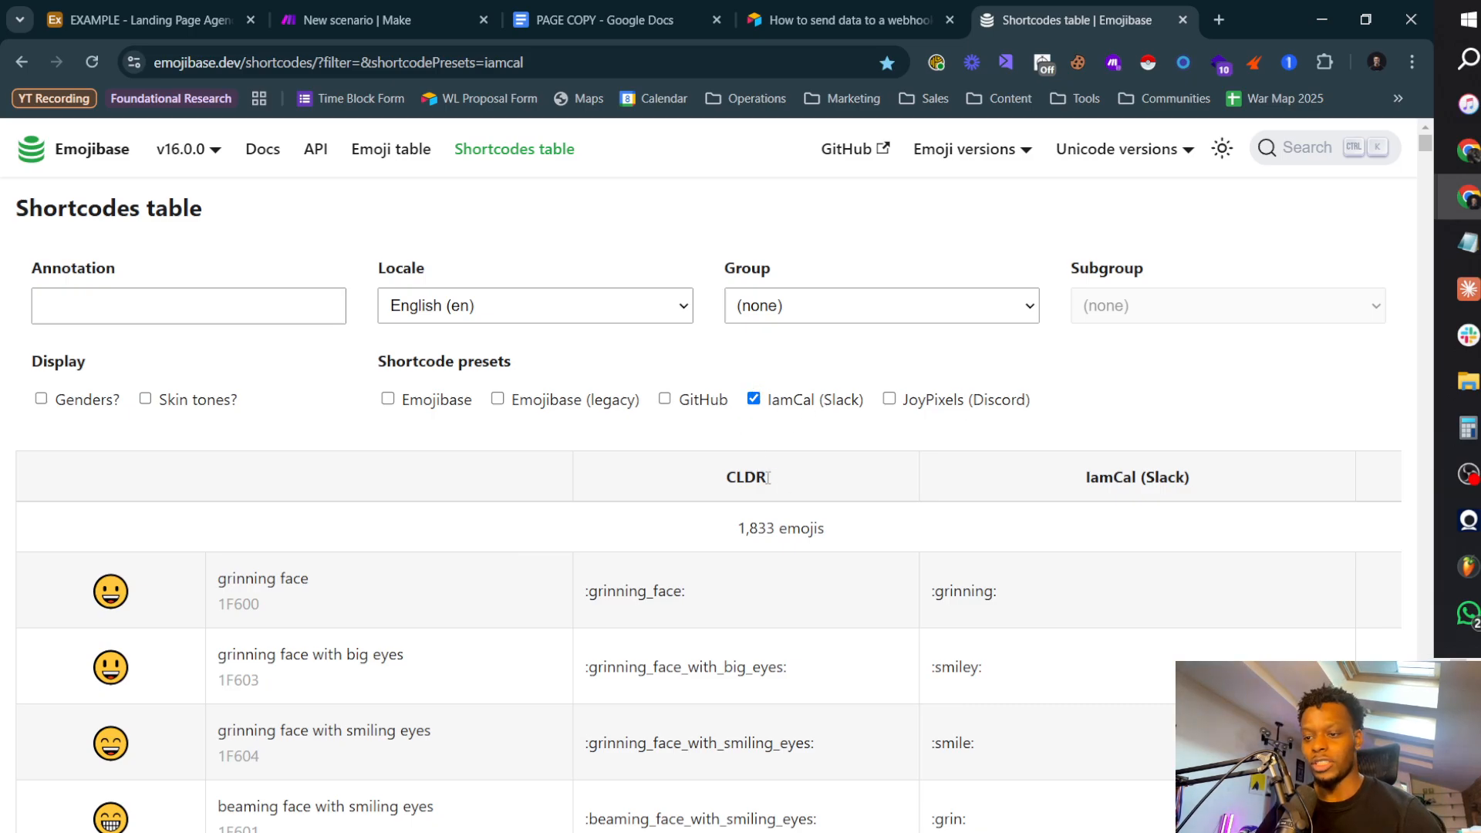
{"action": "scroll", "coordinate": [741, 505], "scroll_direction": "down", "scroll_amount": 4}
{"action": "scroll", "coordinate": [301, 433], "scroll_direction": "up", "scroll_amount": 4}
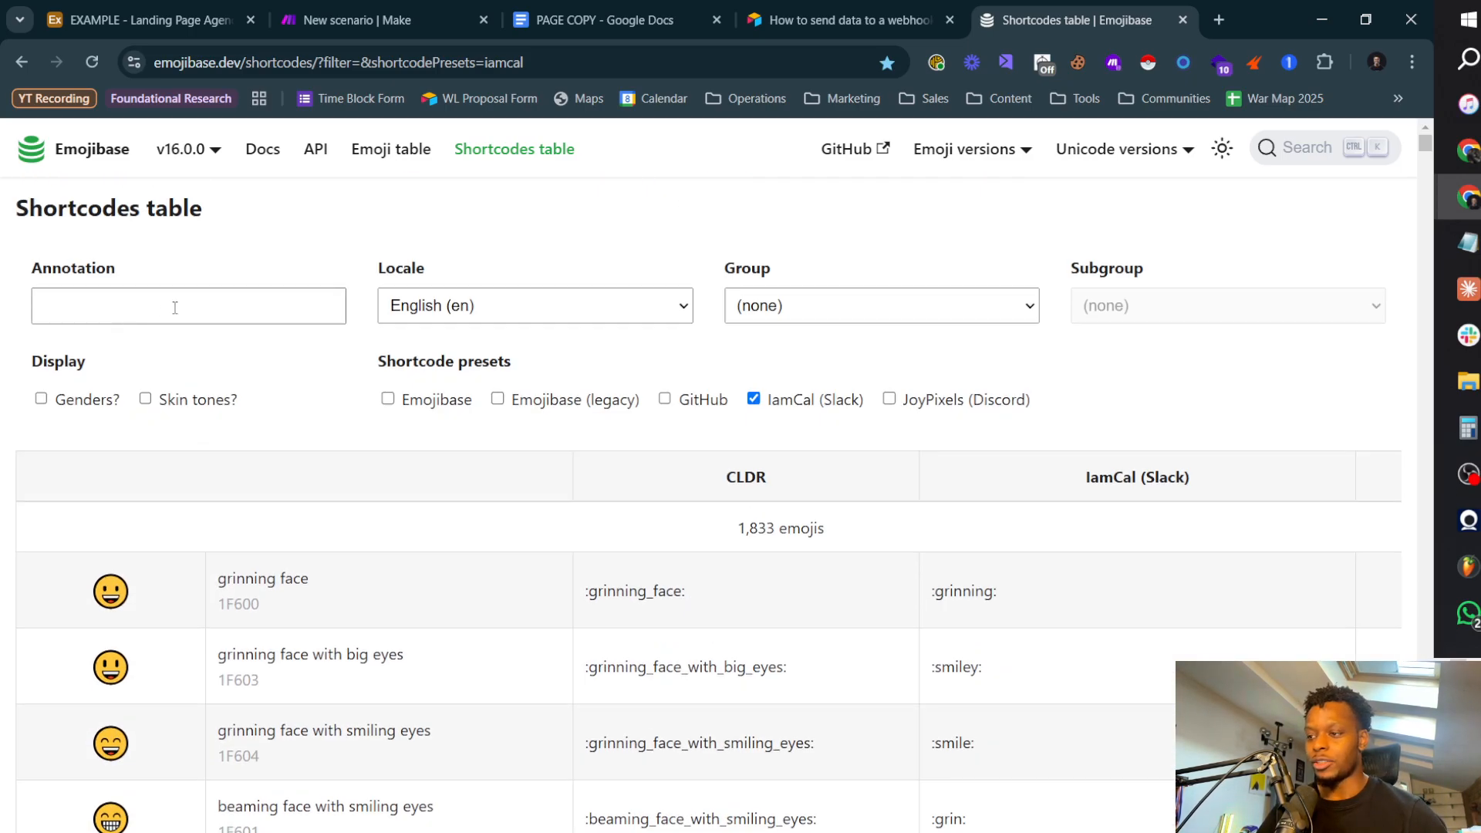
Step: Filter the shortcodes table by "check" and look through the matching emojis
{"action": "left_click", "coordinate": [175, 307]}
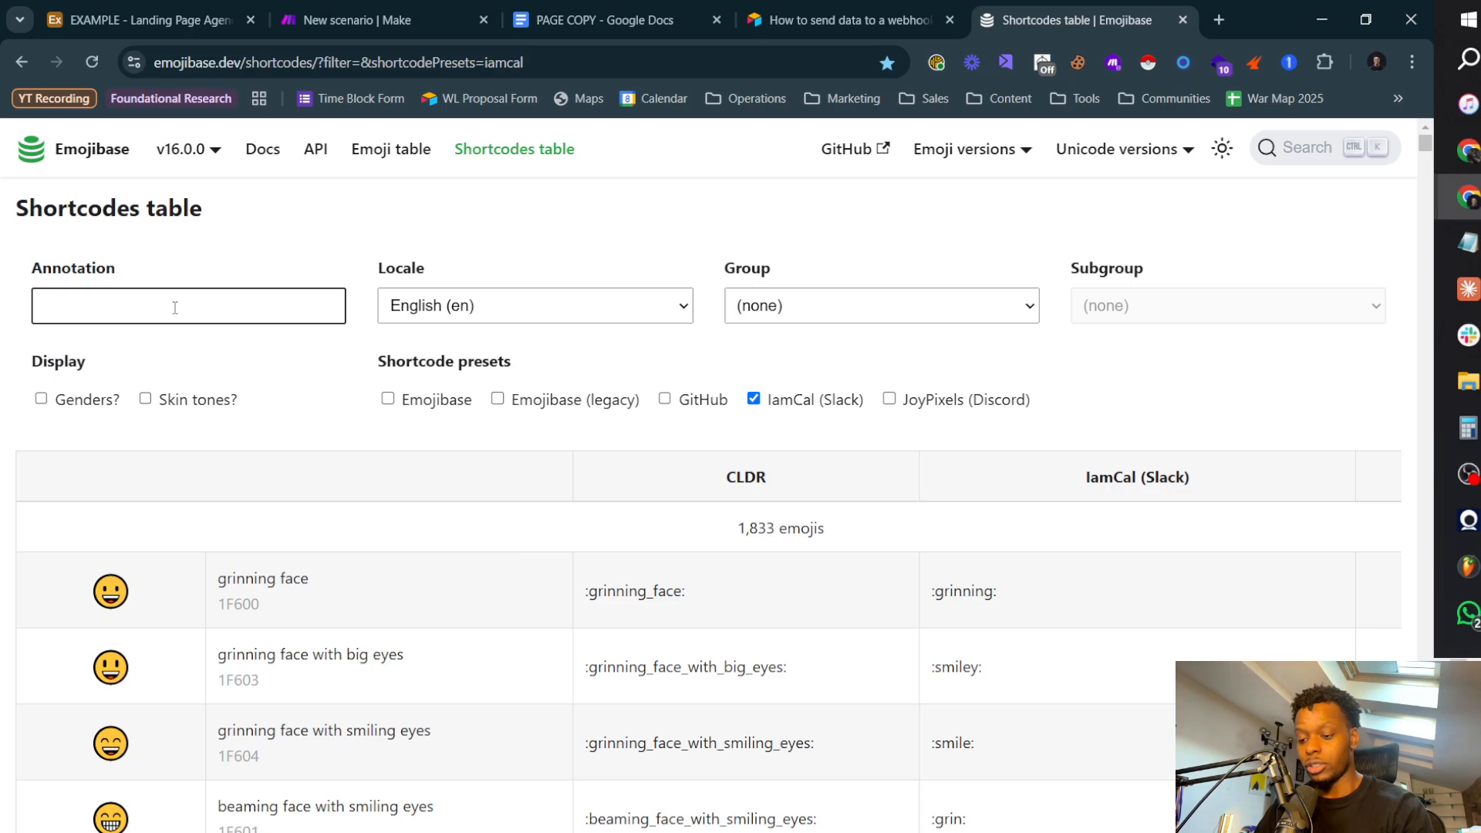
{"action": "type", "text": "check"}
{"action": "scroll", "coordinate": [199, 492], "scroll_direction": "down", "scroll_amount": 5}
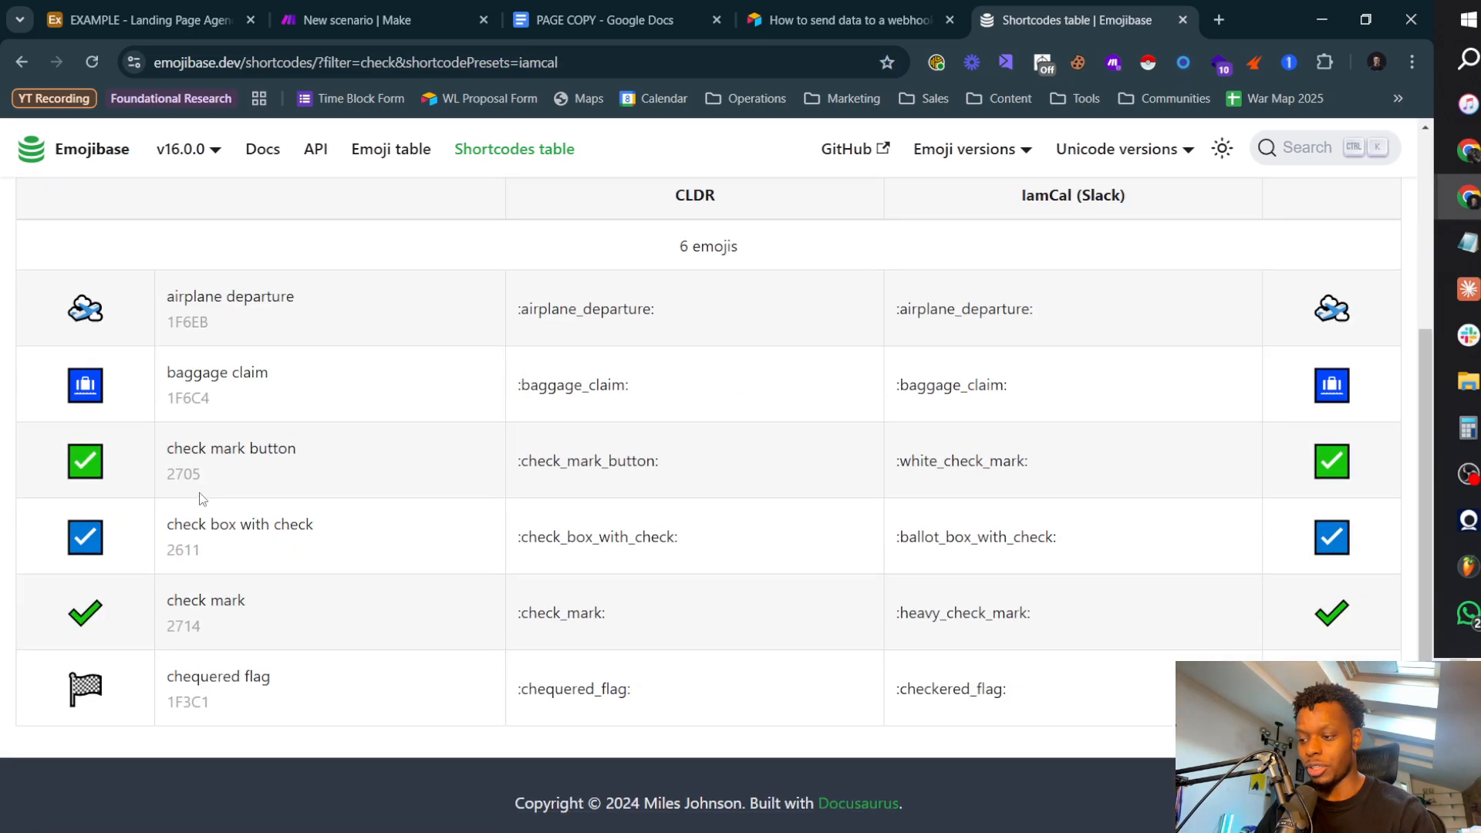
{"action": "scroll", "coordinate": [199, 492], "scroll_direction": "up", "scroll_amount": 2}
{"action": "scroll", "coordinate": [199, 492], "scroll_direction": "down", "scroll_amount": 2}
{"action": "scroll", "coordinate": [199, 494], "scroll_direction": "up", "scroll_amount": 4}
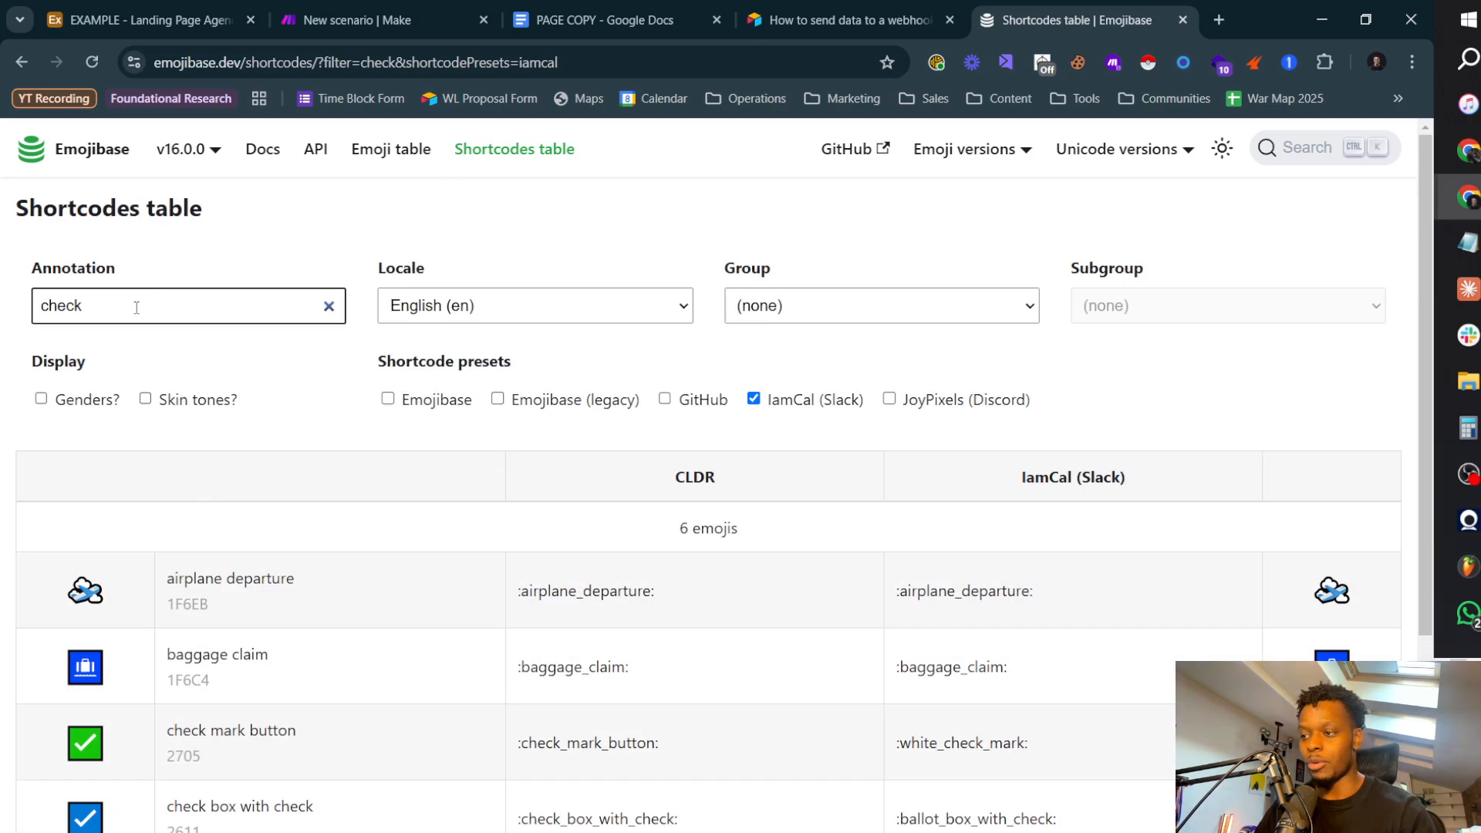
Step: Filter the shortcodes table by "mono" and copy the Slack shortcode :face_with_monocle:
{"action": "double_click", "coordinate": [136, 307]}
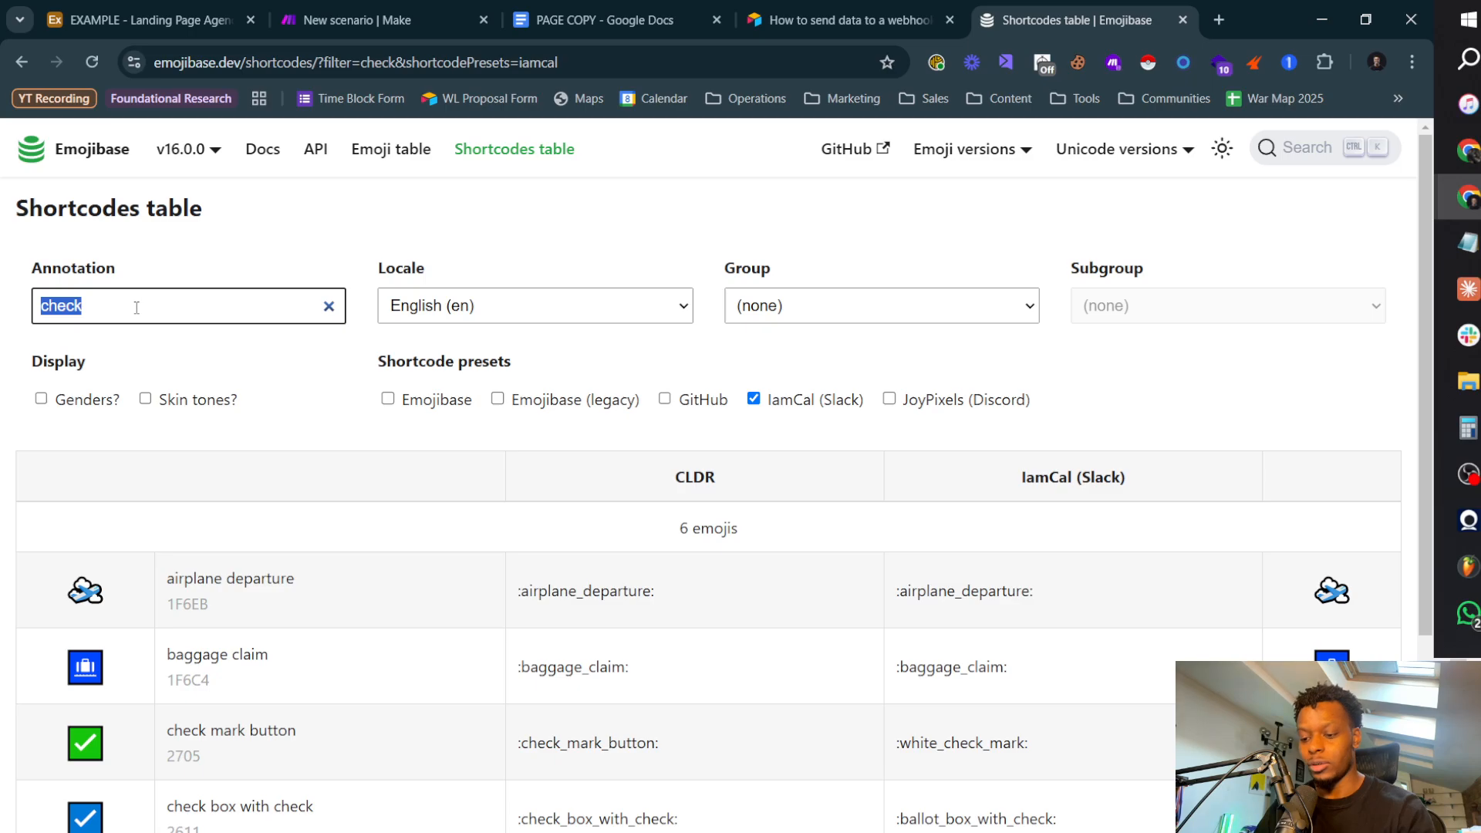
{"action": "type", "text": "mono"}
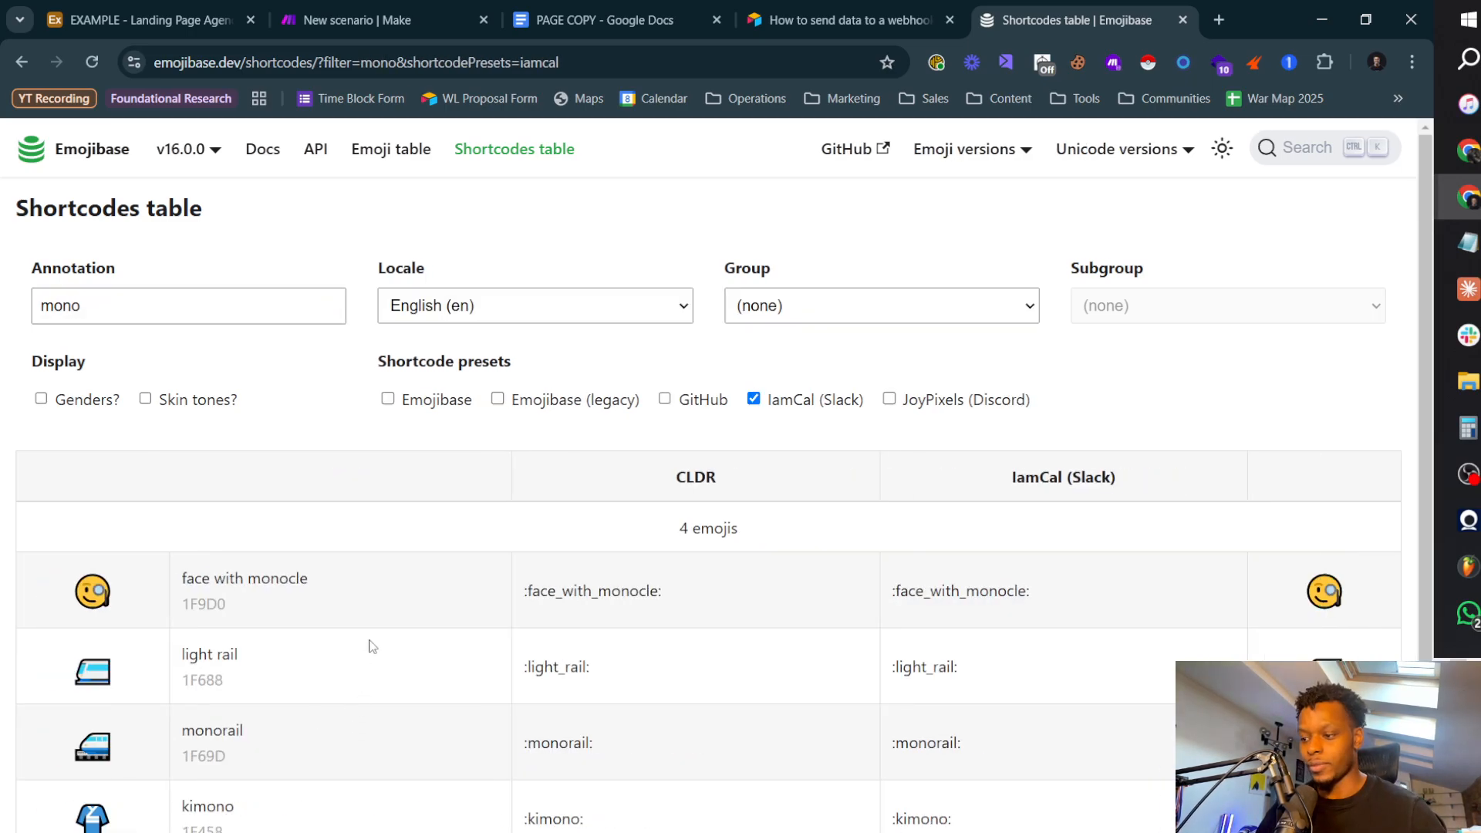
{"action": "scroll", "coordinate": [371, 646], "scroll_direction": "down", "scroll_amount": 2}
{"action": "left_click_drag", "start_coordinate": [1058, 463], "coordinate": [899, 474]}
{"action": "key", "text": "ctrl+c"}
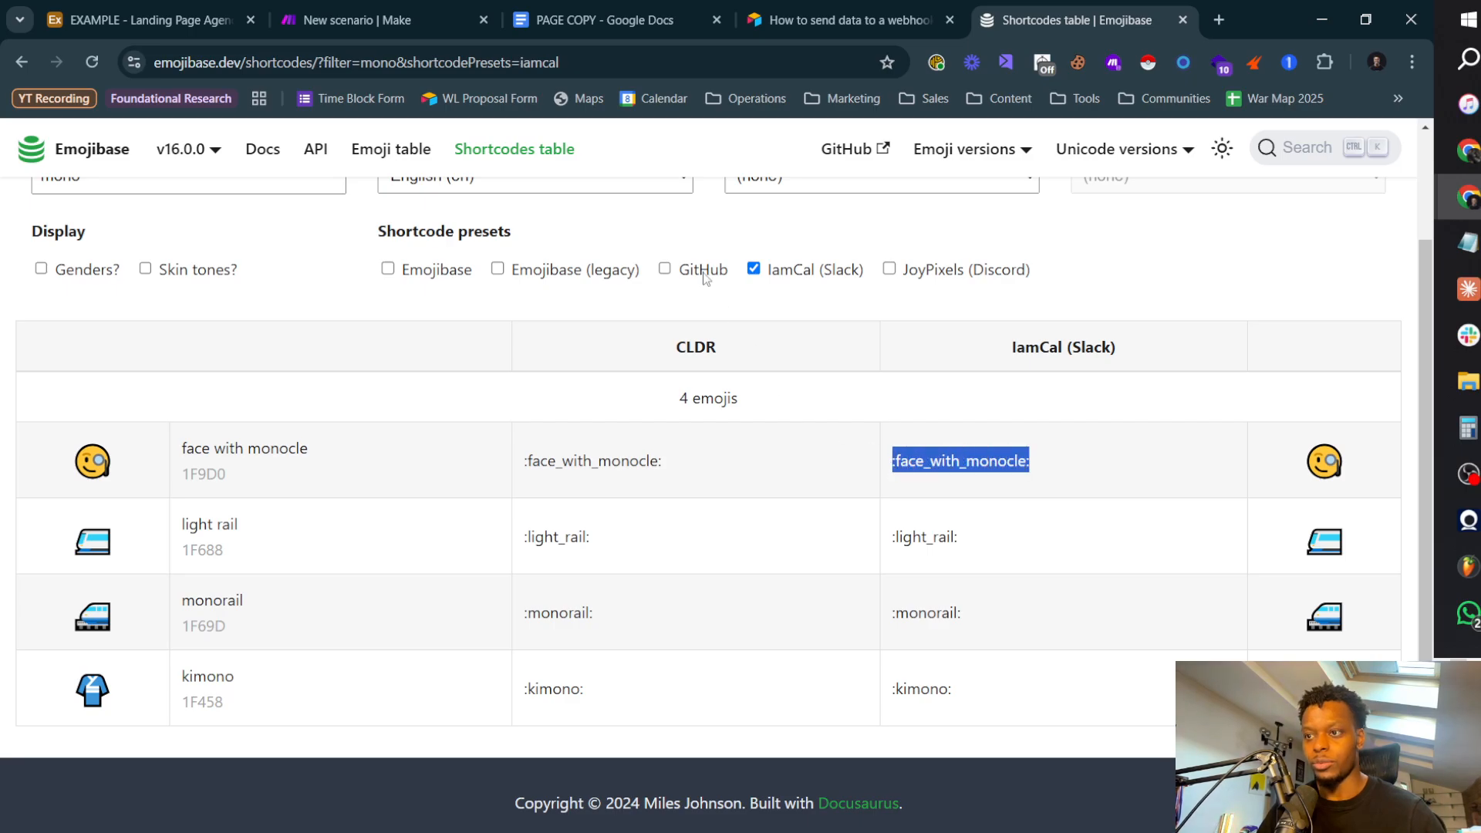
Step: Switch back to Make and set the Slack message's icon emoji to :face_with_monocle:
{"action": "left_click", "coordinate": [395, 22]}
{"action": "key", "text": "ctrl+v"}
{"action": "left_click", "coordinate": [698, 540]}
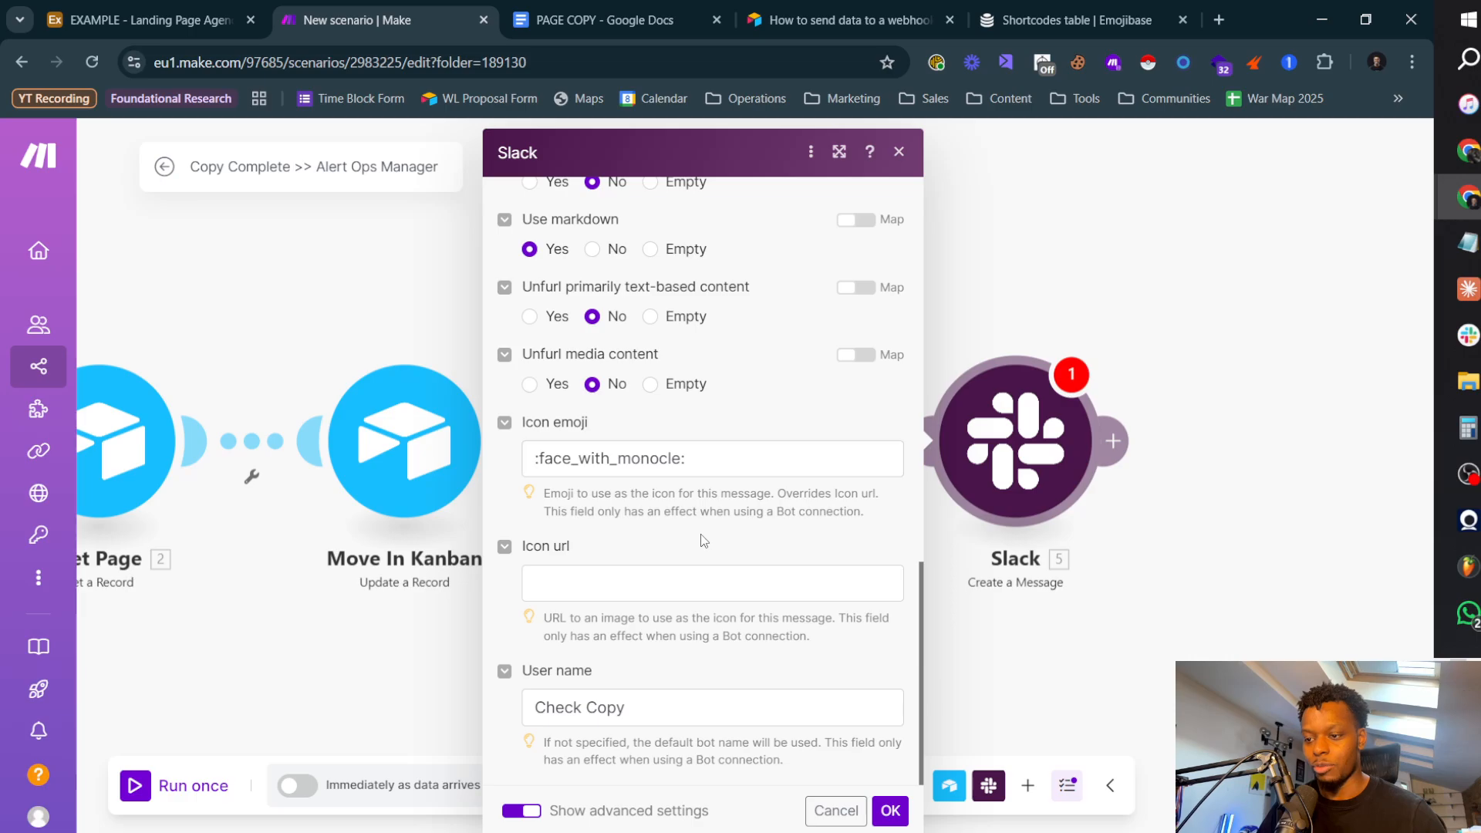
Step: Extend the Slack message's user name to "Check Copy For X"
{"action": "scroll", "coordinate": [709, 587], "scroll_direction": "up", "scroll_amount": 8}
{"action": "scroll", "coordinate": [716, 586], "scroll_direction": "up", "scroll_amount": 5}
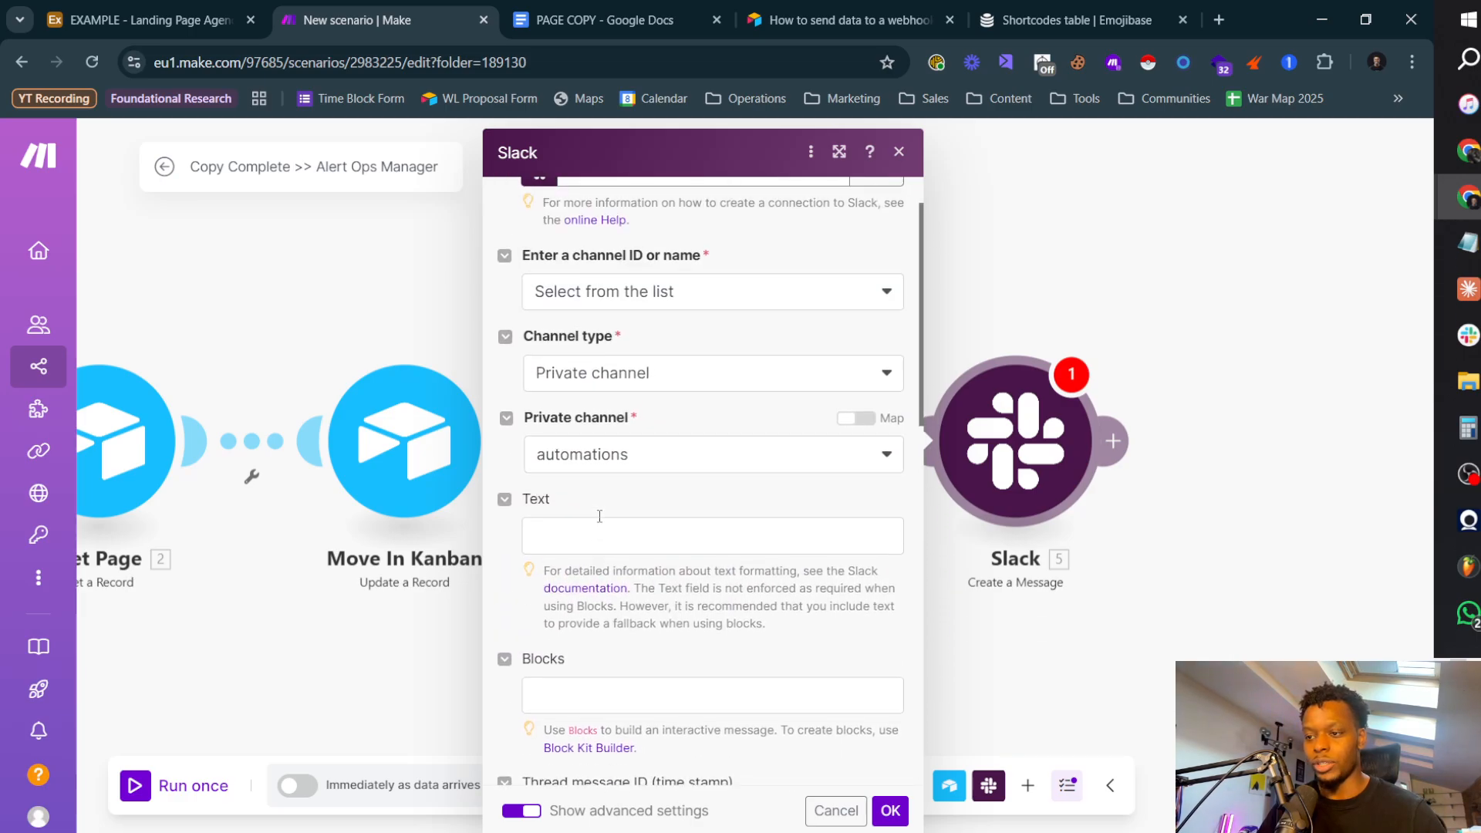
{"action": "left_click", "coordinate": [661, 540]}
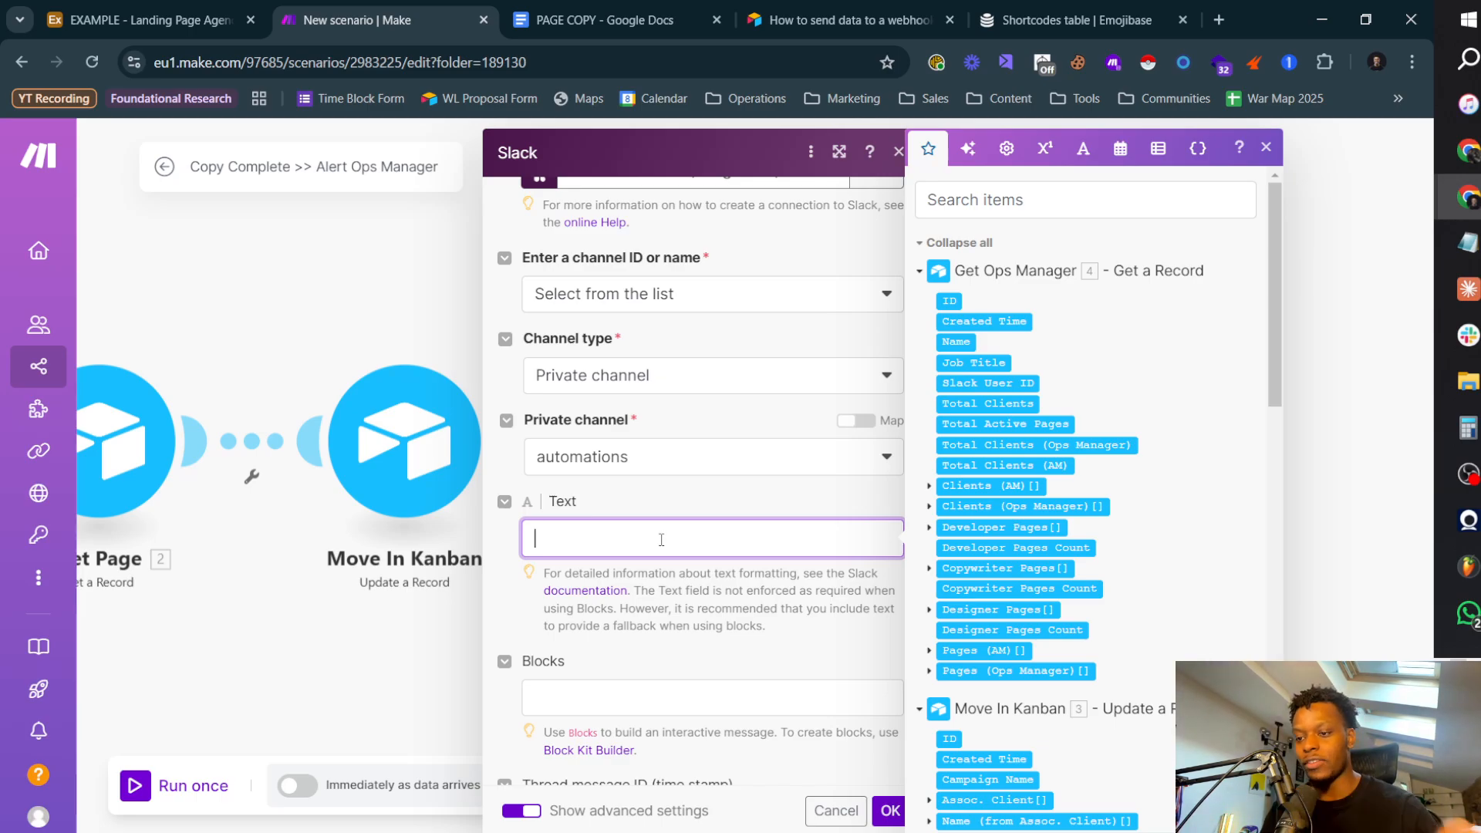
{"action": "scroll", "coordinate": [661, 539], "scroll_direction": "down", "scroll_amount": 10}
{"action": "left_click", "coordinate": [614, 715]}
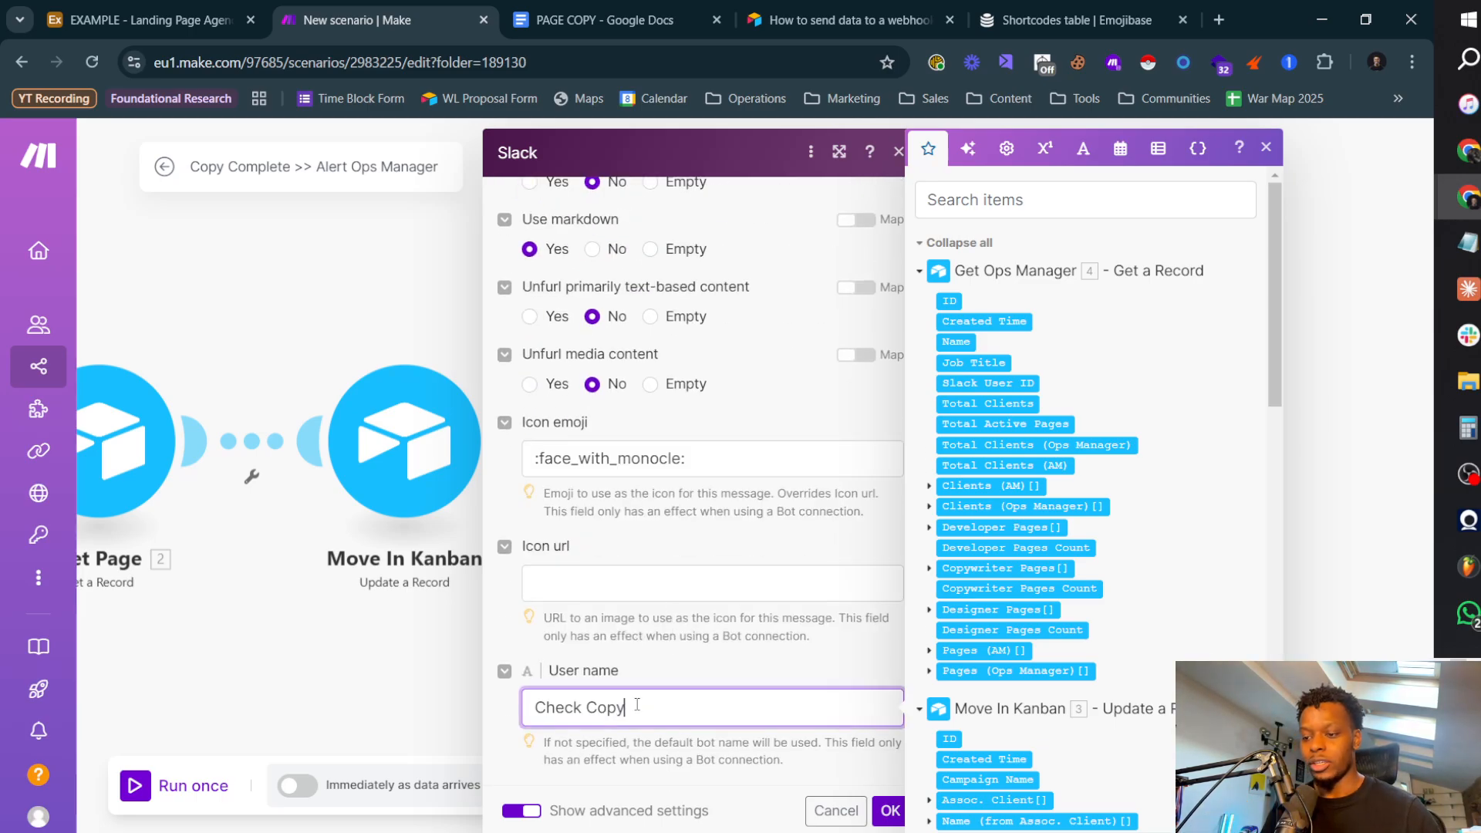
{"action": "type", "text": "For X"}
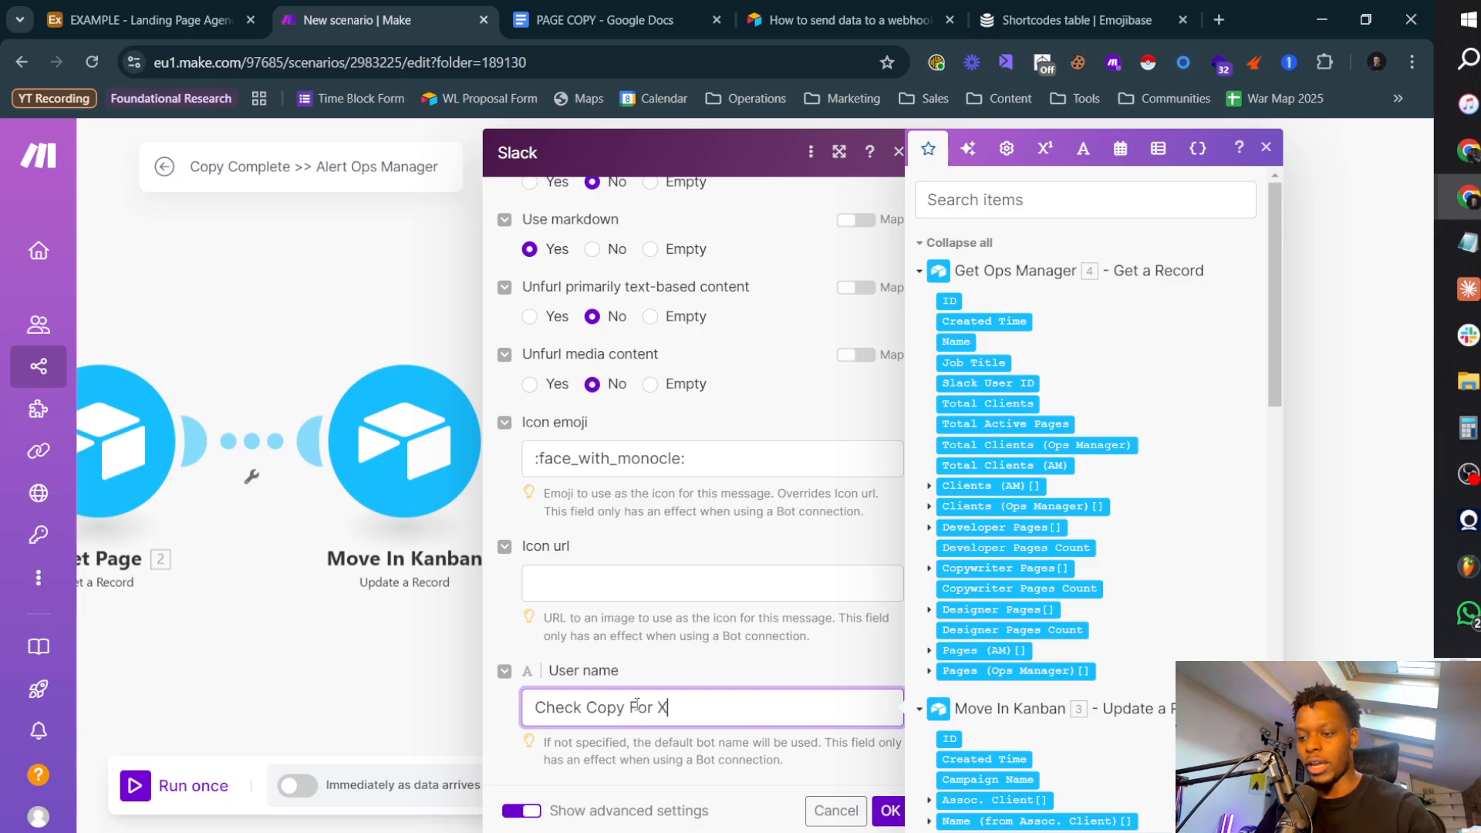
{"action": "scroll", "coordinate": [677, 626], "scroll_direction": "up", "scroll_amount": 12}
{"action": "scroll", "coordinate": [641, 403], "scroll_direction": "down", "scroll_amount": 3}
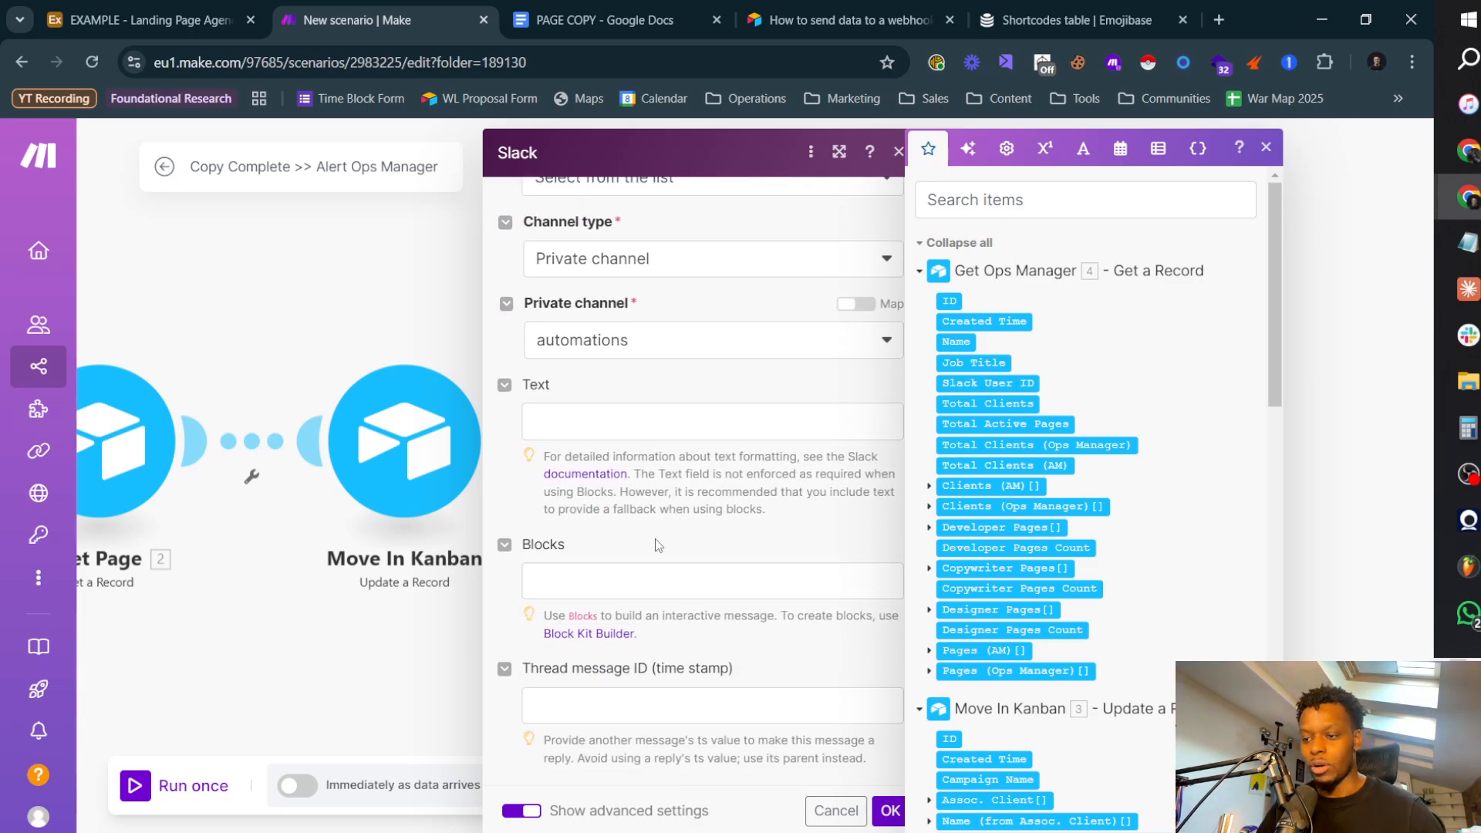
{"action": "left_click", "coordinate": [641, 410]}
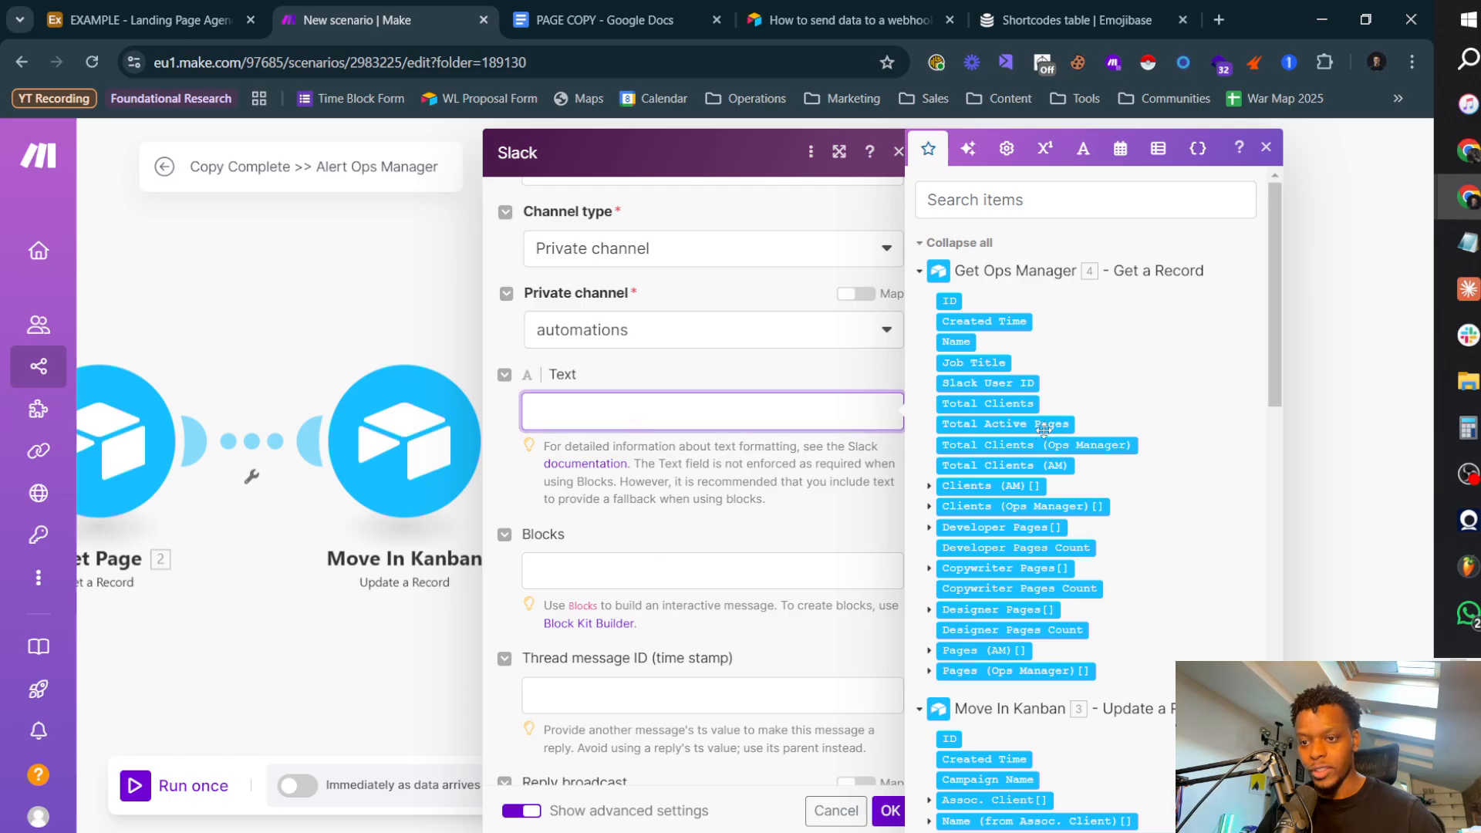
{"action": "scroll", "coordinate": [1106, 433], "scroll_direction": "down", "scroll_amount": 10}
{"action": "scroll", "coordinate": [1107, 434], "scroll_direction": "down", "scroll_amount": 3}
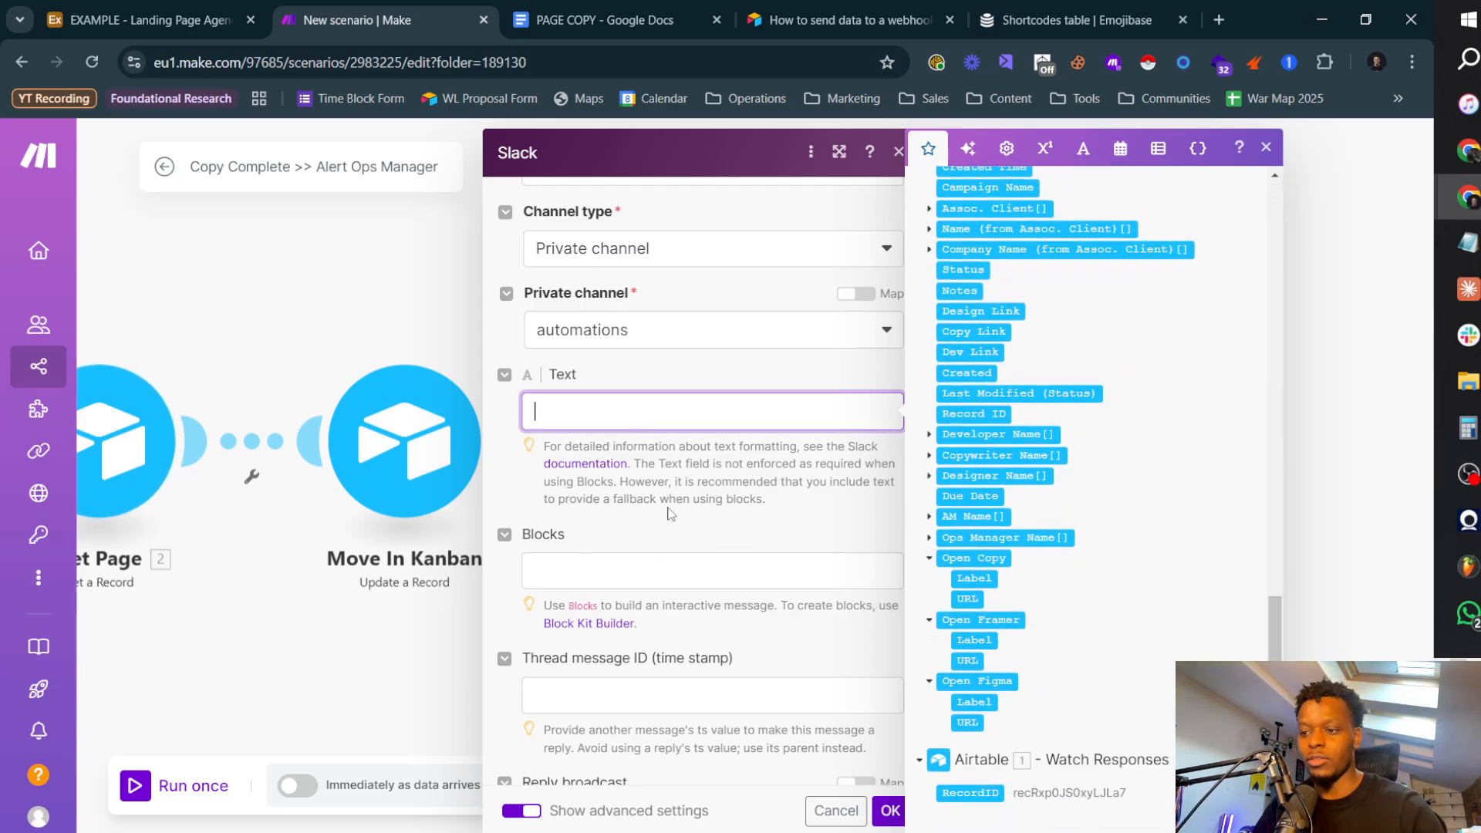
{"action": "type", "text": "<"}
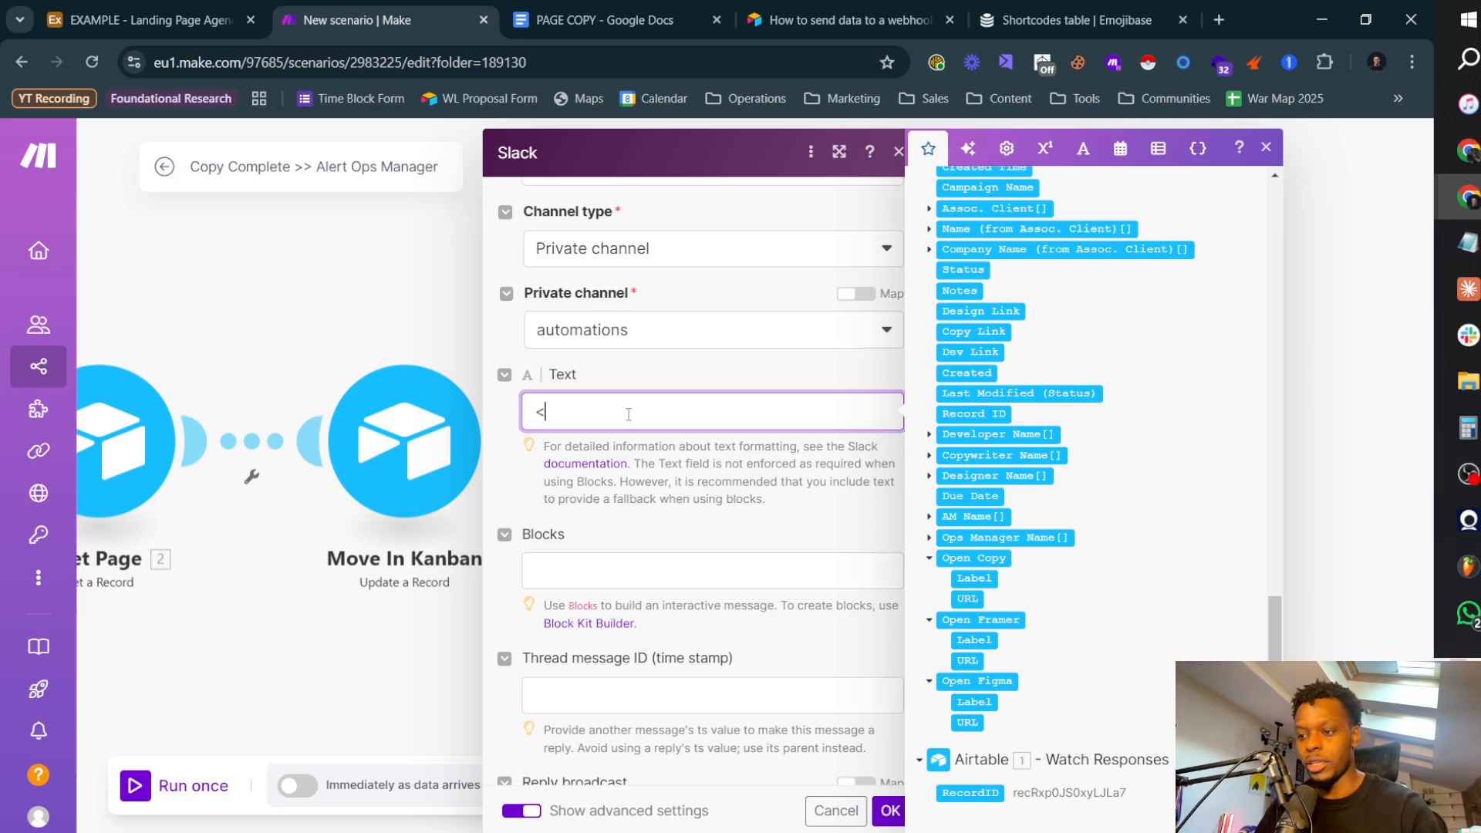
{"action": "scroll", "coordinate": [1002, 385], "scroll_direction": "up", "scroll_amount": 10}
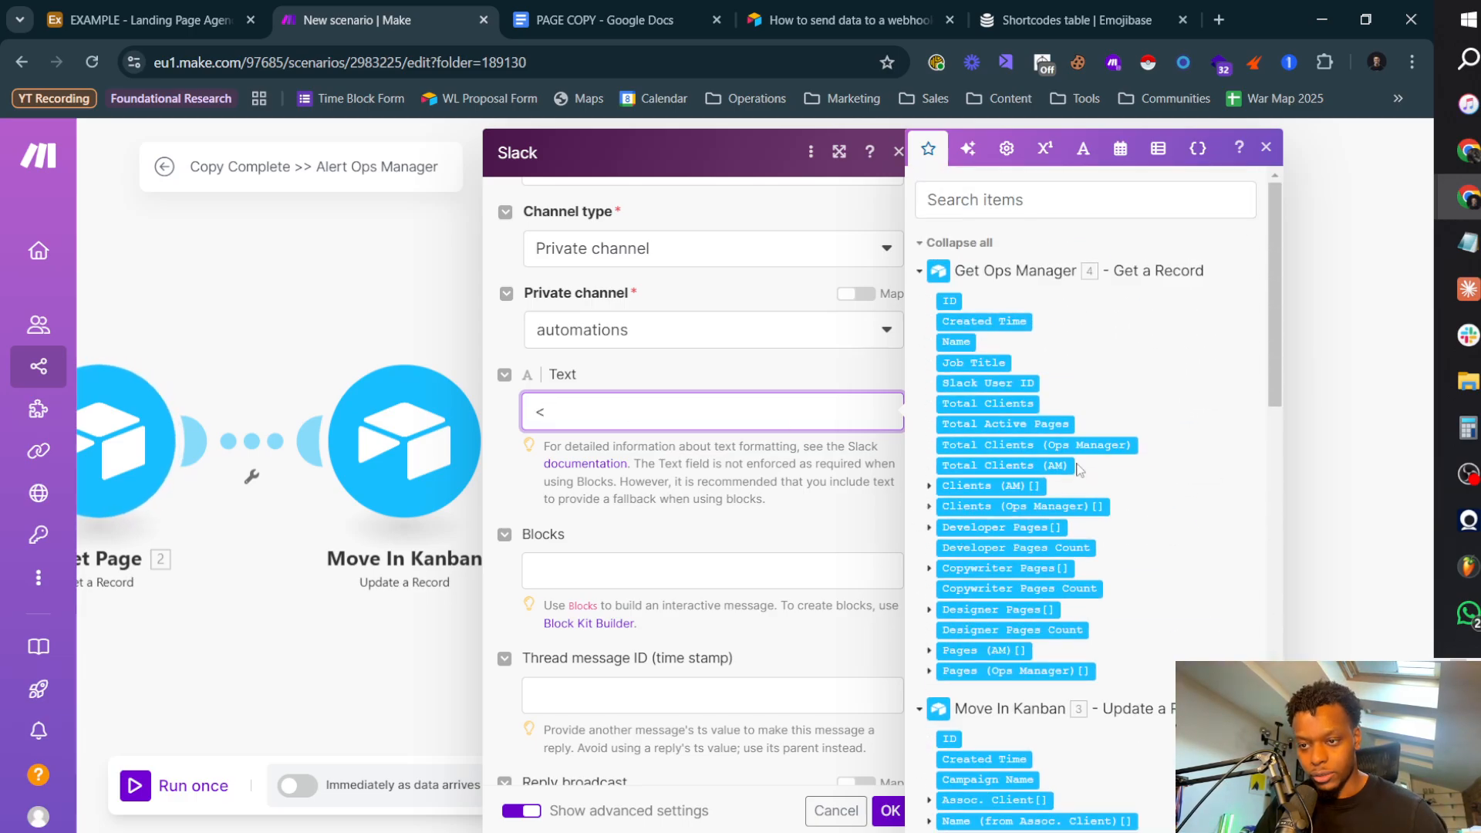
{"action": "left_click", "coordinate": [1003, 382]}
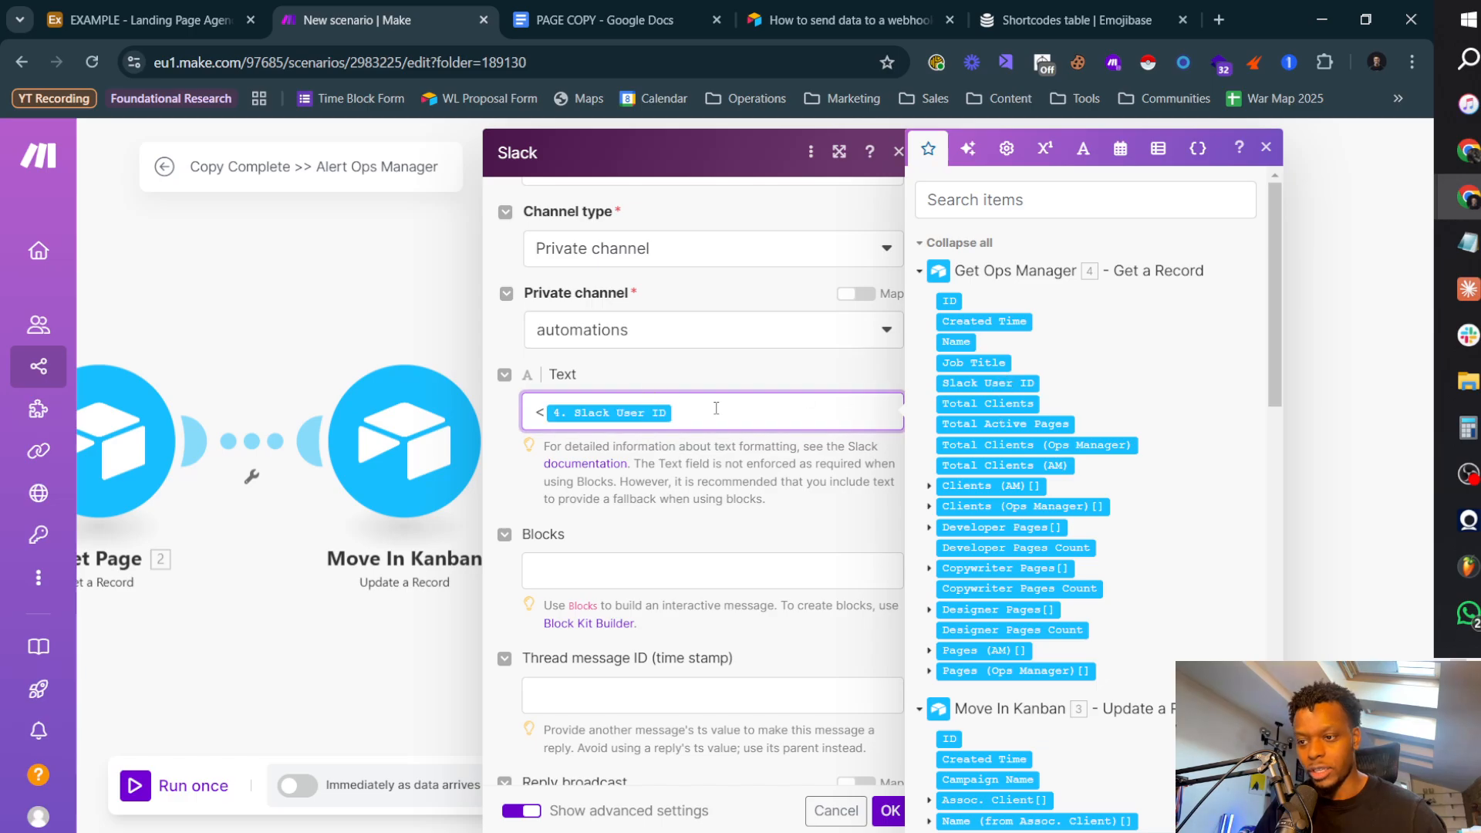
{"action": "type", "text": "@"}
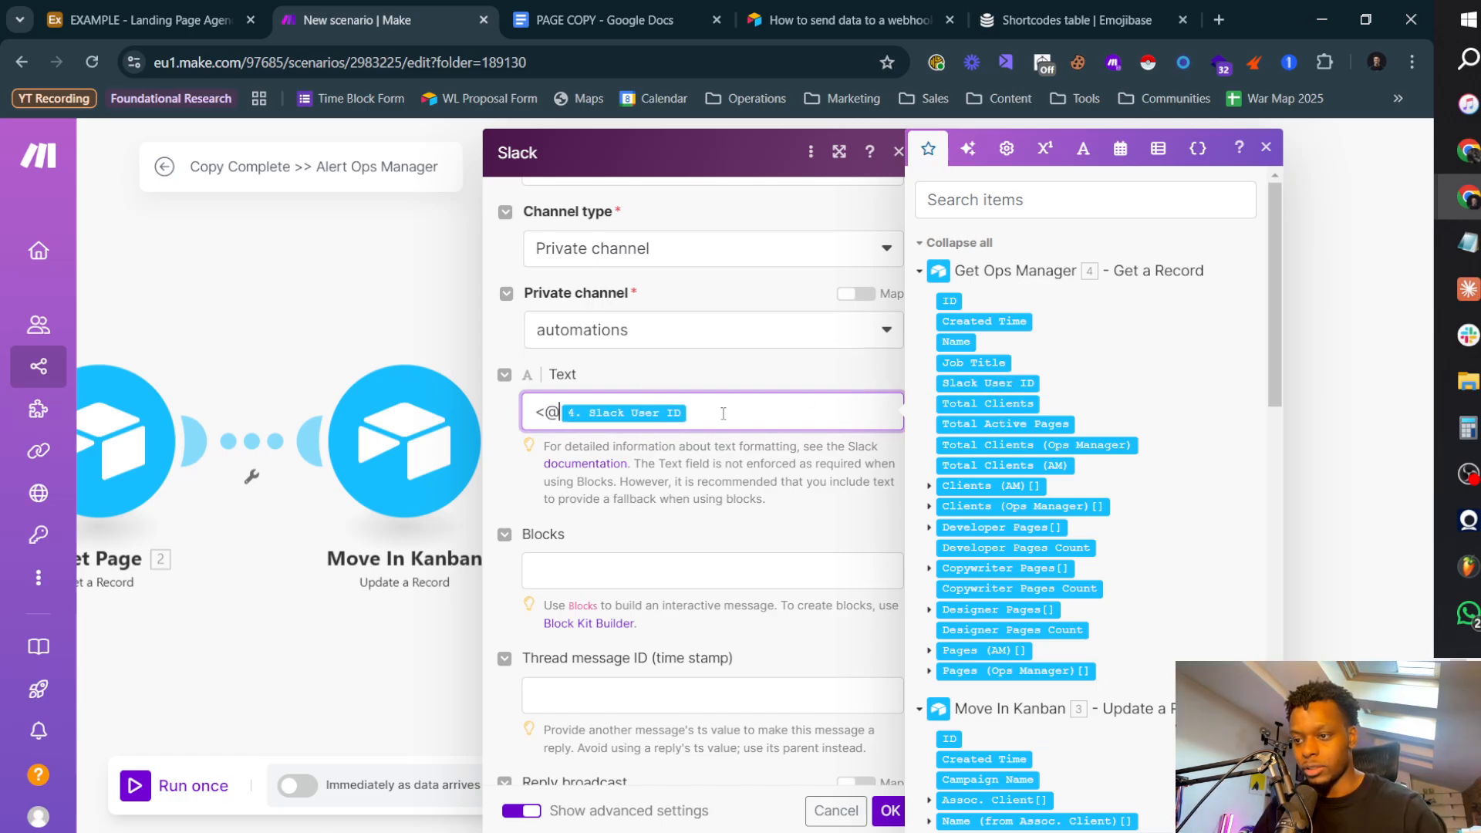
{"action": "key", "text": "shift+Right"}
{"action": "key", "text": "Right"}
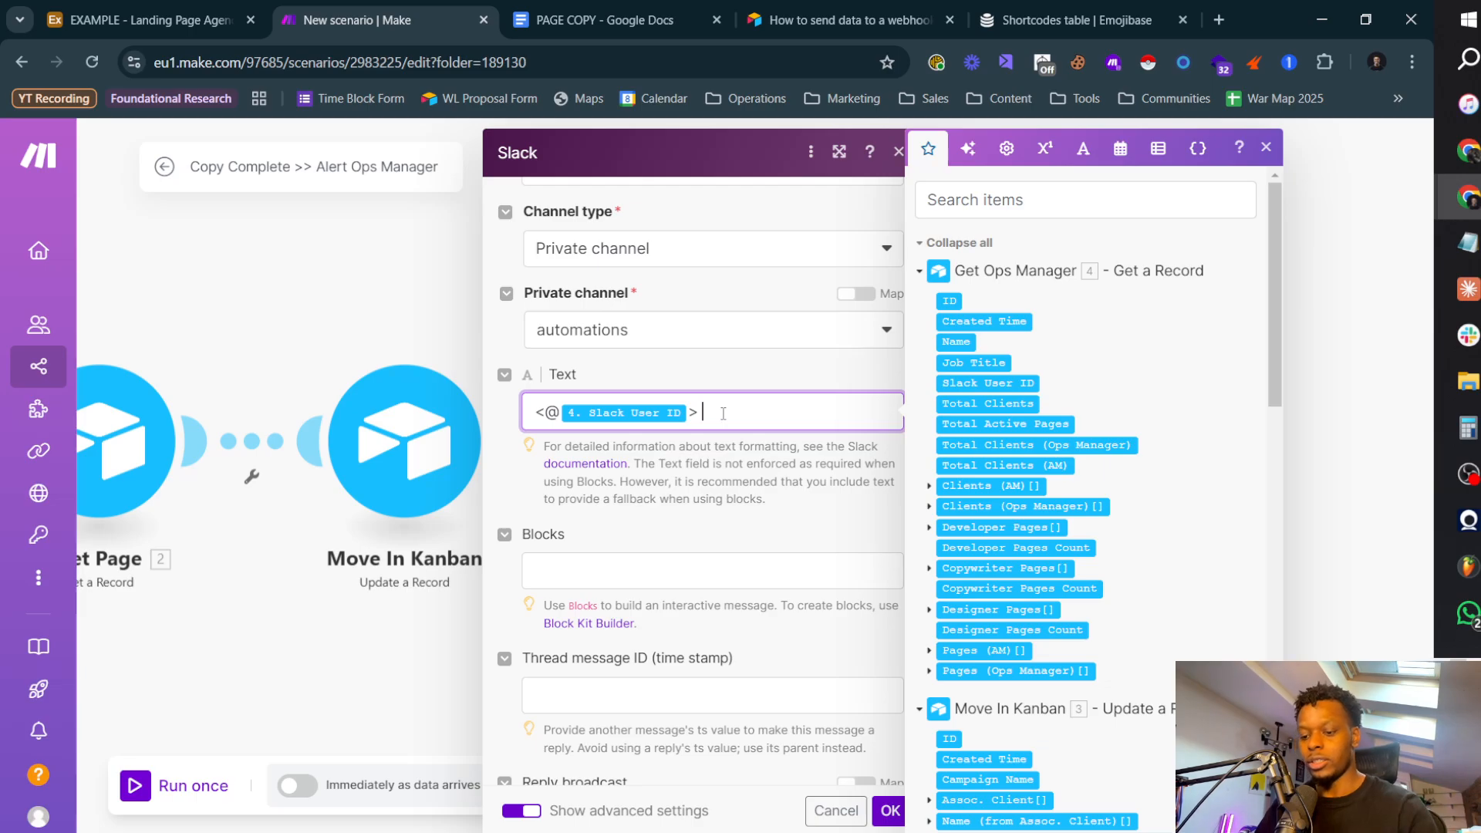
Step: Add "give this copy a quick check" after the mention and insert two empty lines above it
{"action": "type", "text": "give this "}
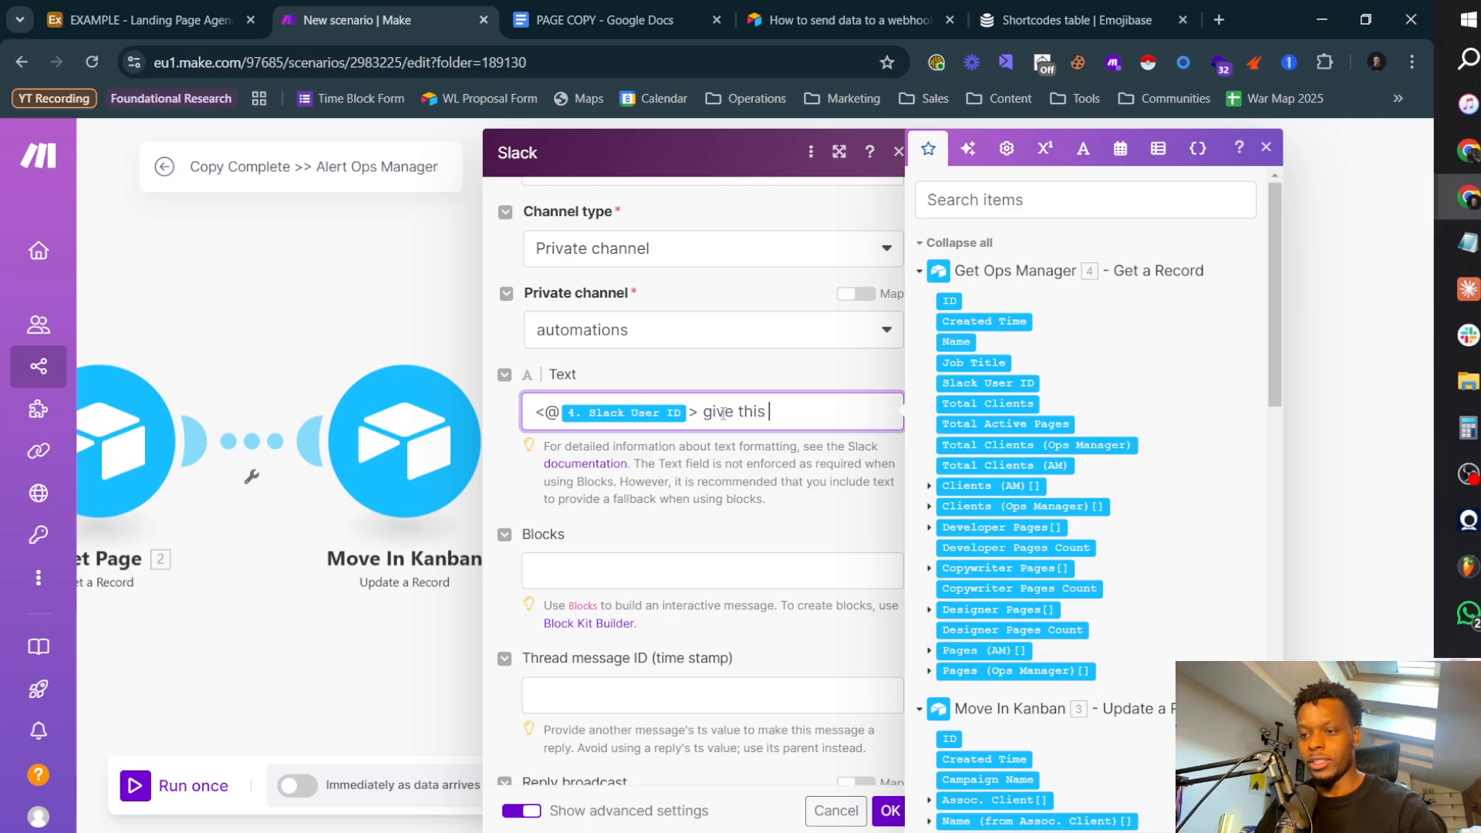
{"action": "type", "text": "copy a quick check"}
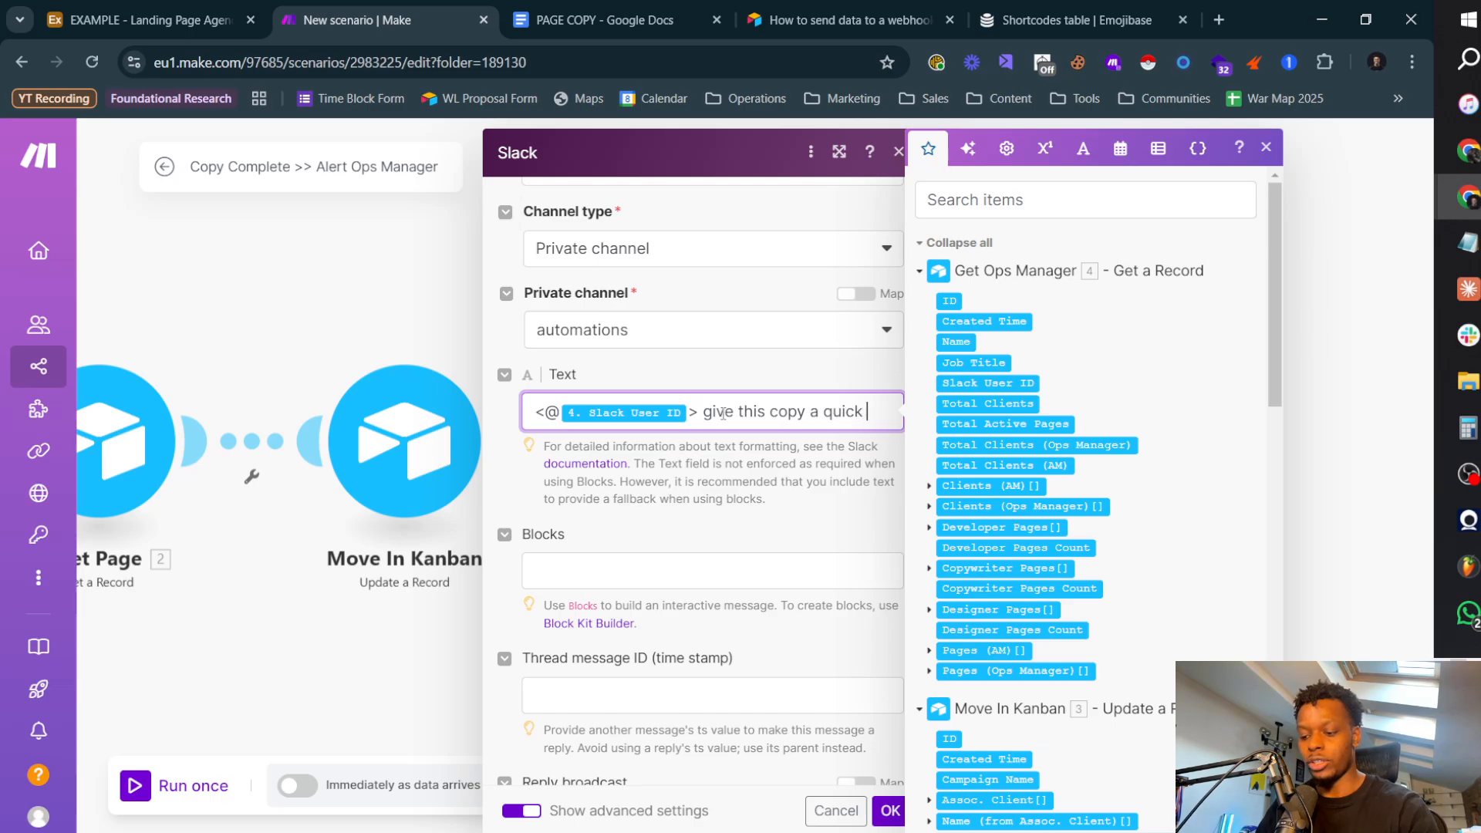
{"action": "key", "text": "Return"}
{"action": "key", "text": "Return"}
{"action": "key", "text": "Up"}
{"action": "key", "text": "Up"}
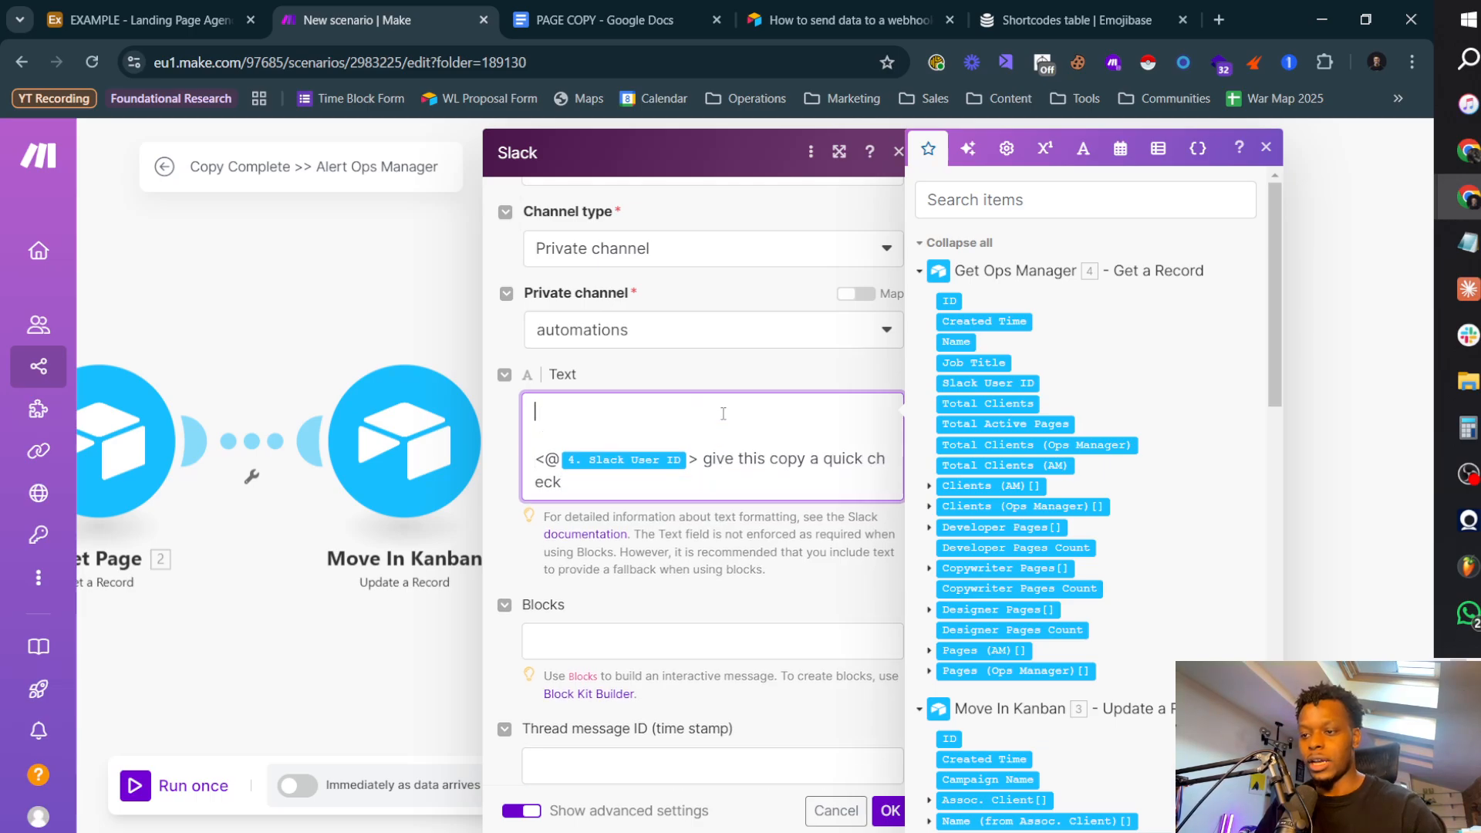
Step: Add the labels "Client:", "Page:" and "Link:" above the mention line, separated by blank lines
{"action": "type", "text": "Client:"}
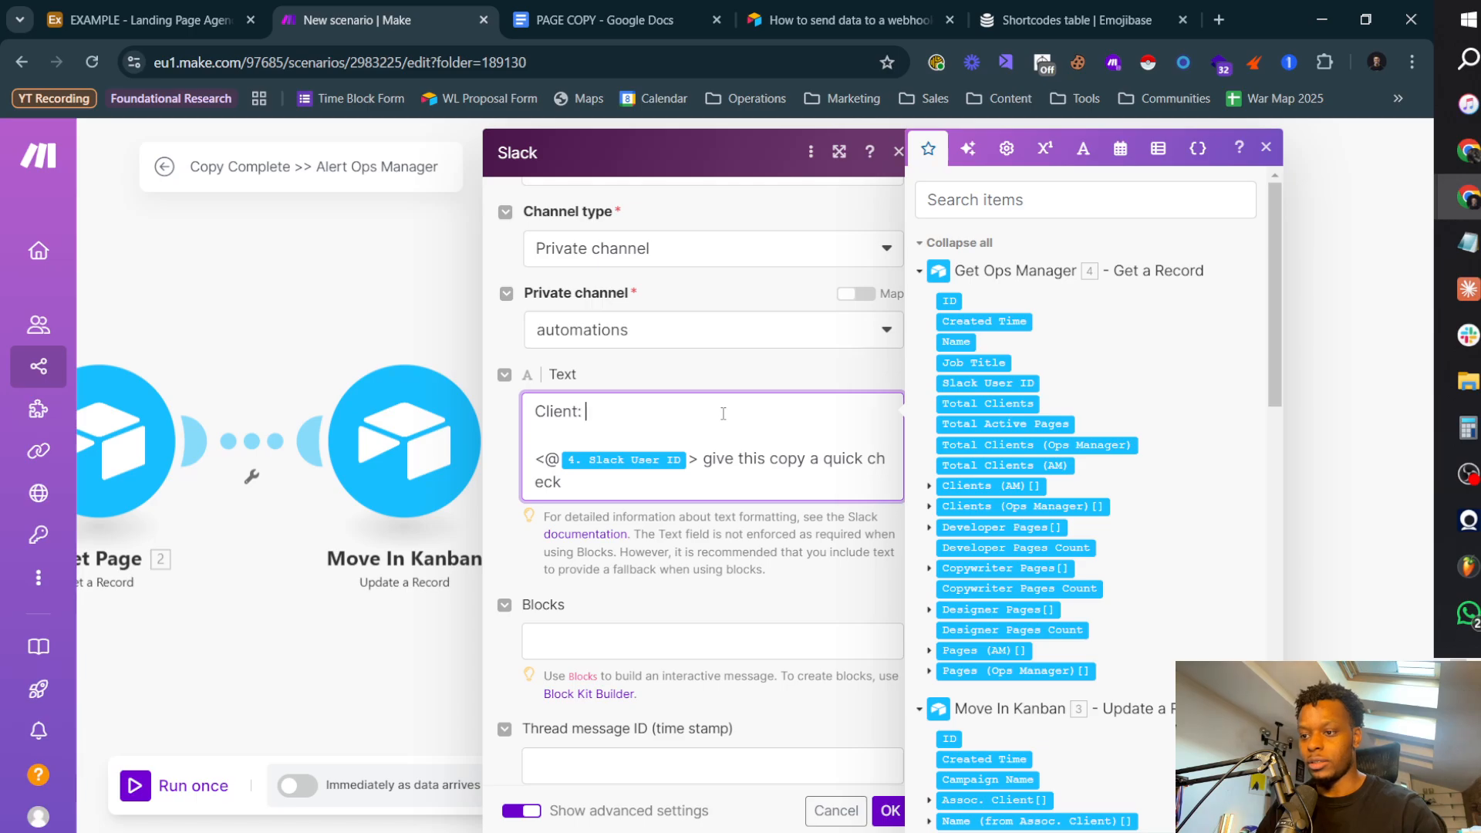
{"action": "key", "text": "Return"}
{"action": "key", "text": "Return"}
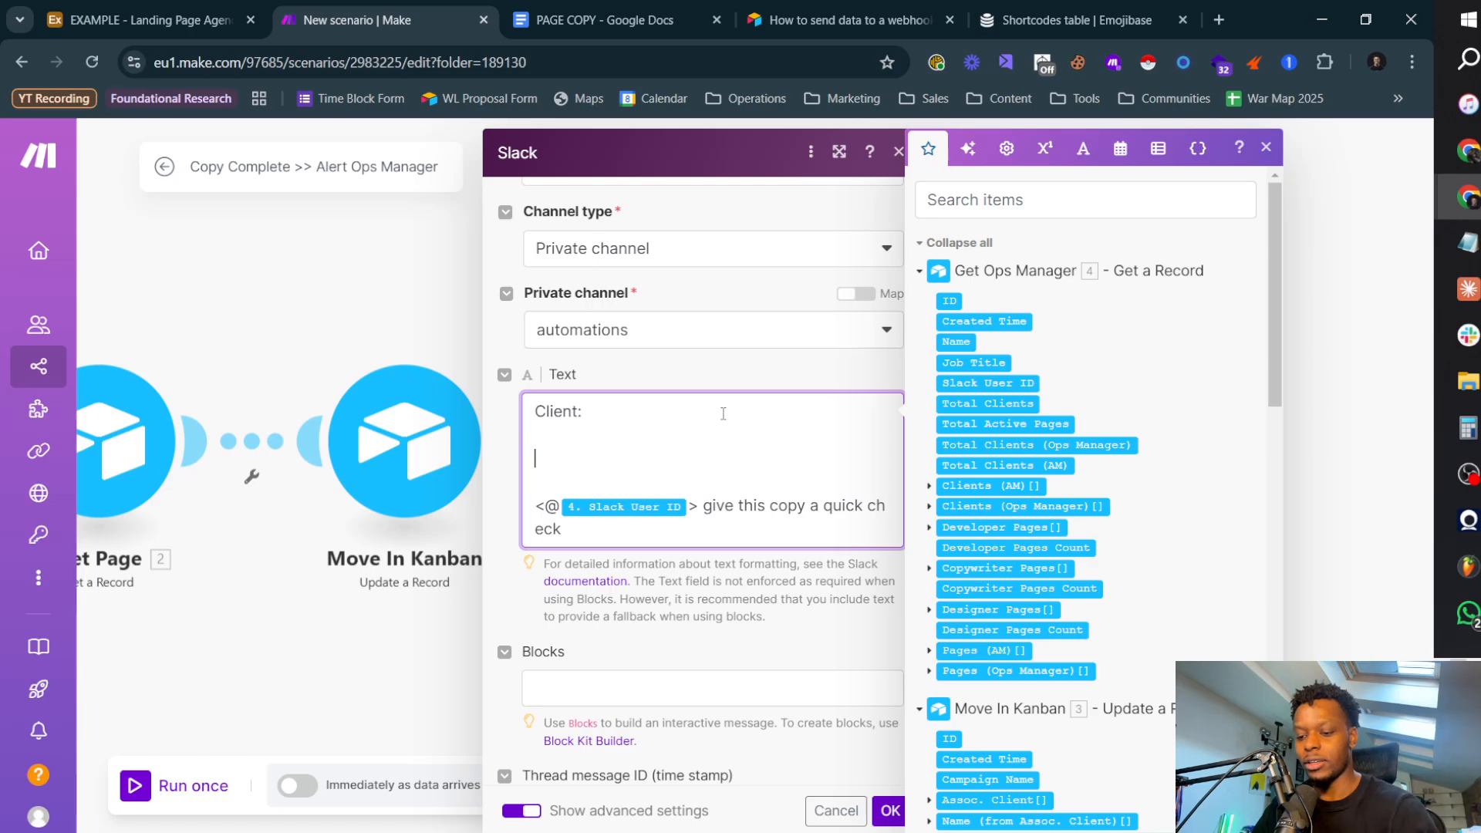
{"action": "type", "text": "Page:    <@"}
{"action": "key", "text": "Return"}
{"action": "key", "text": "Return"}
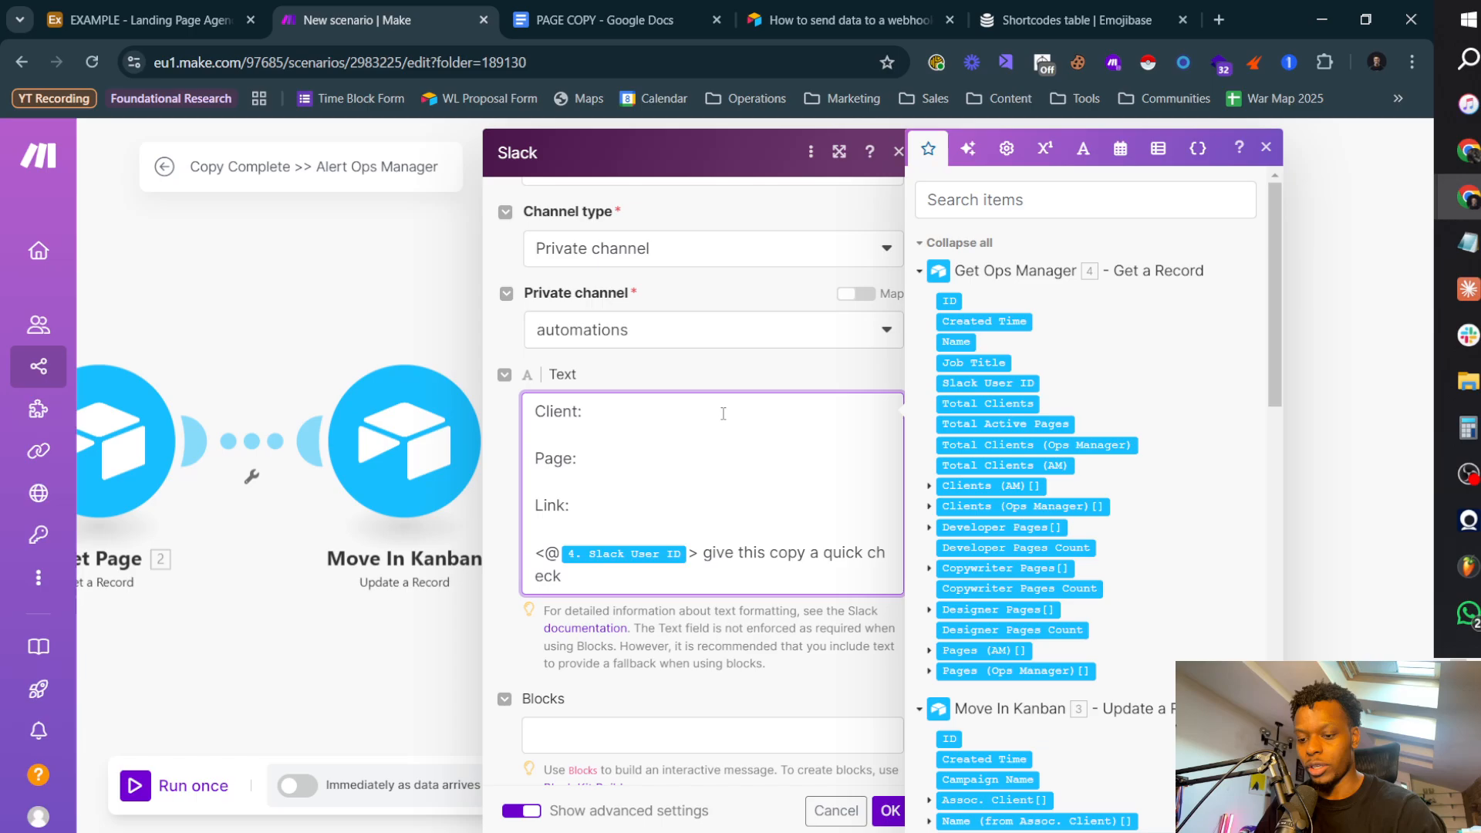
Step: Make the whole mention line bold italic by enclosing it in _* and *_ markers
{"action": "type", "text": "_"}
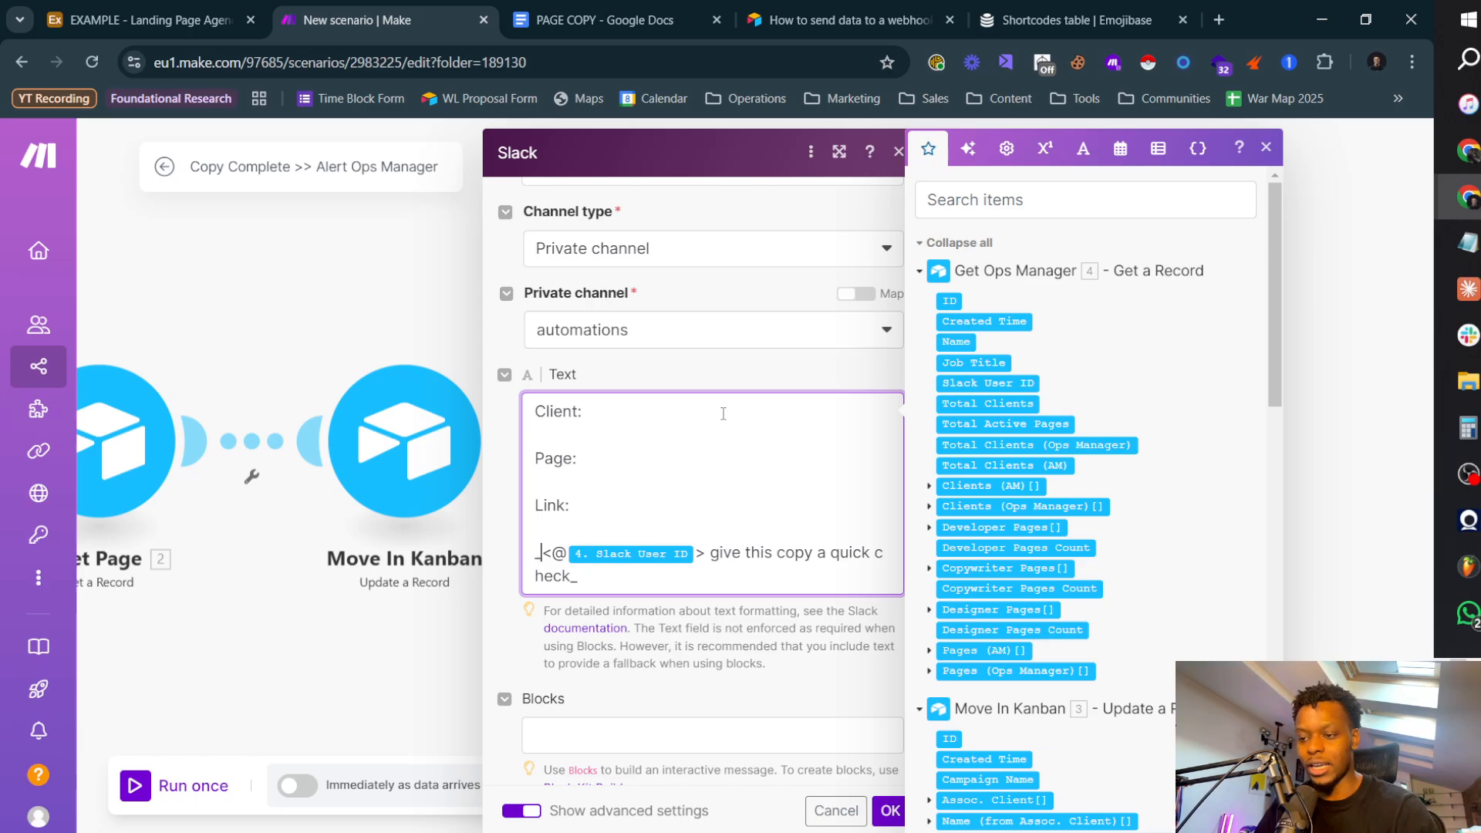
{"action": "type", "text": "*"}
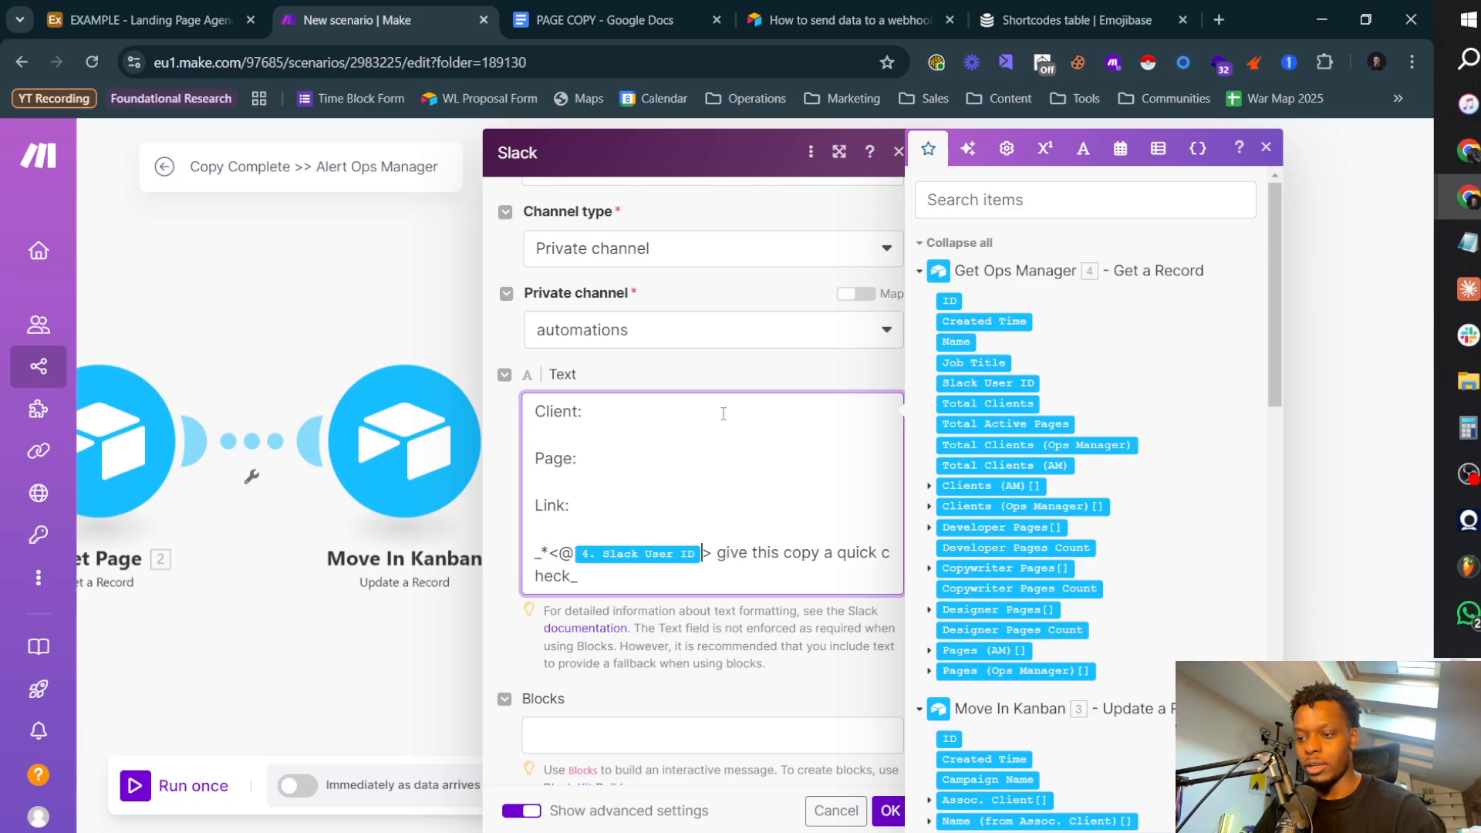
{"action": "type", "text": "*"}
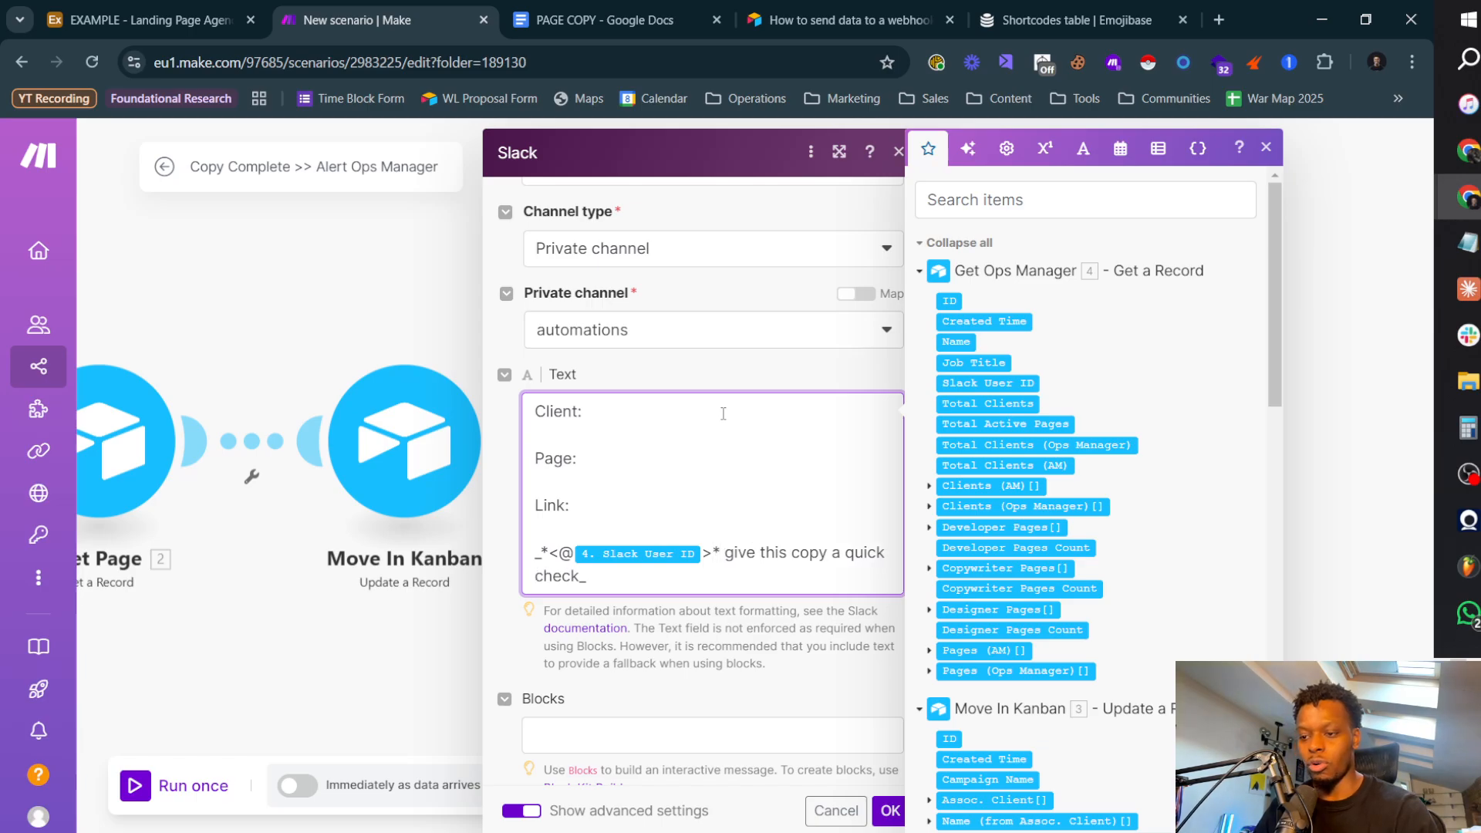
{"action": "key", "text": "BackSpace"}
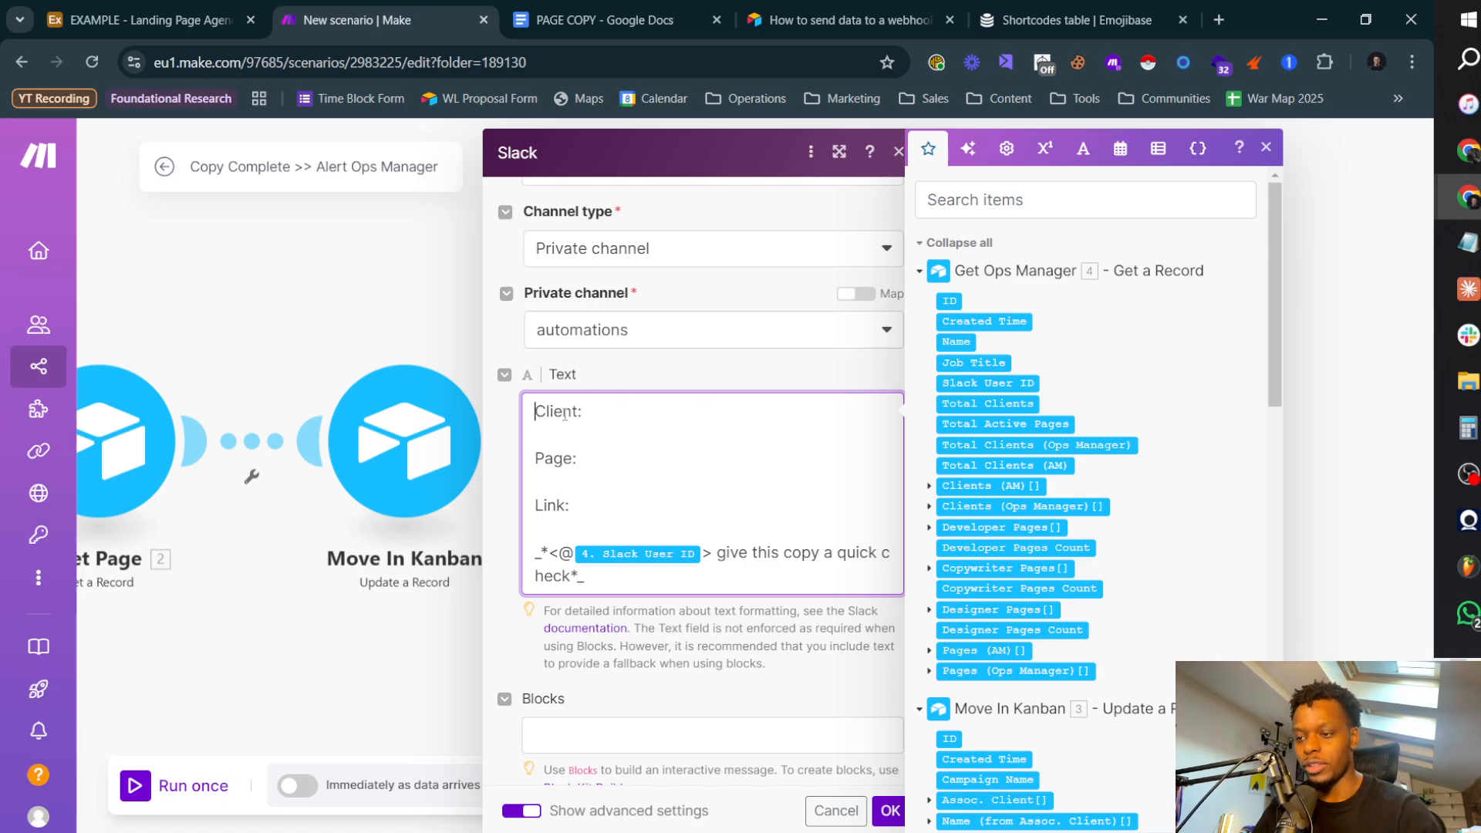
Step: Bold the Client:, Page: and Link: labels with asterisks and save the Slack module
{"action": "type", "text": "*"}
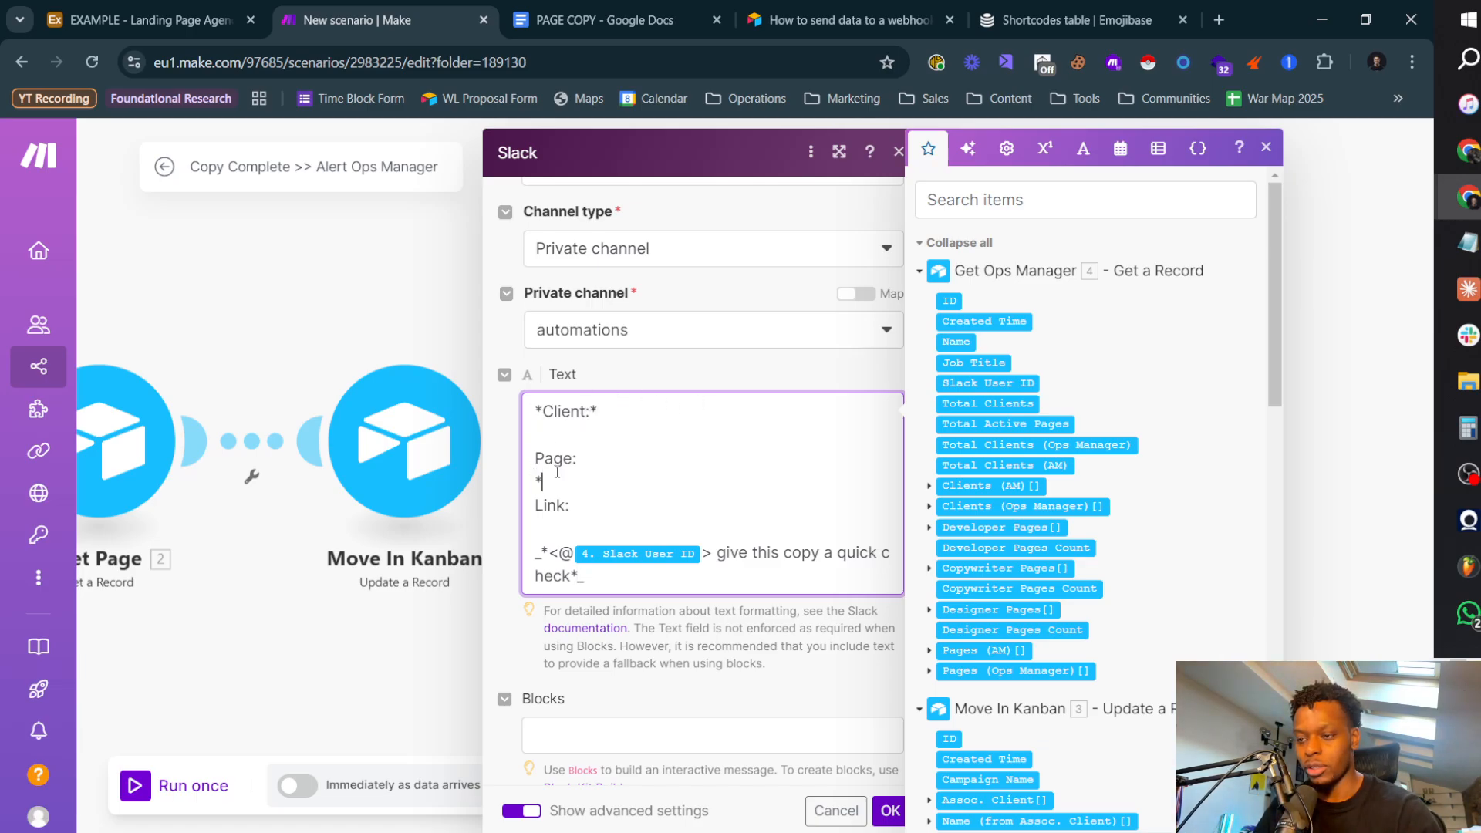
{"action": "key", "text": "Up"}
{"action": "type", "text": "*  "}
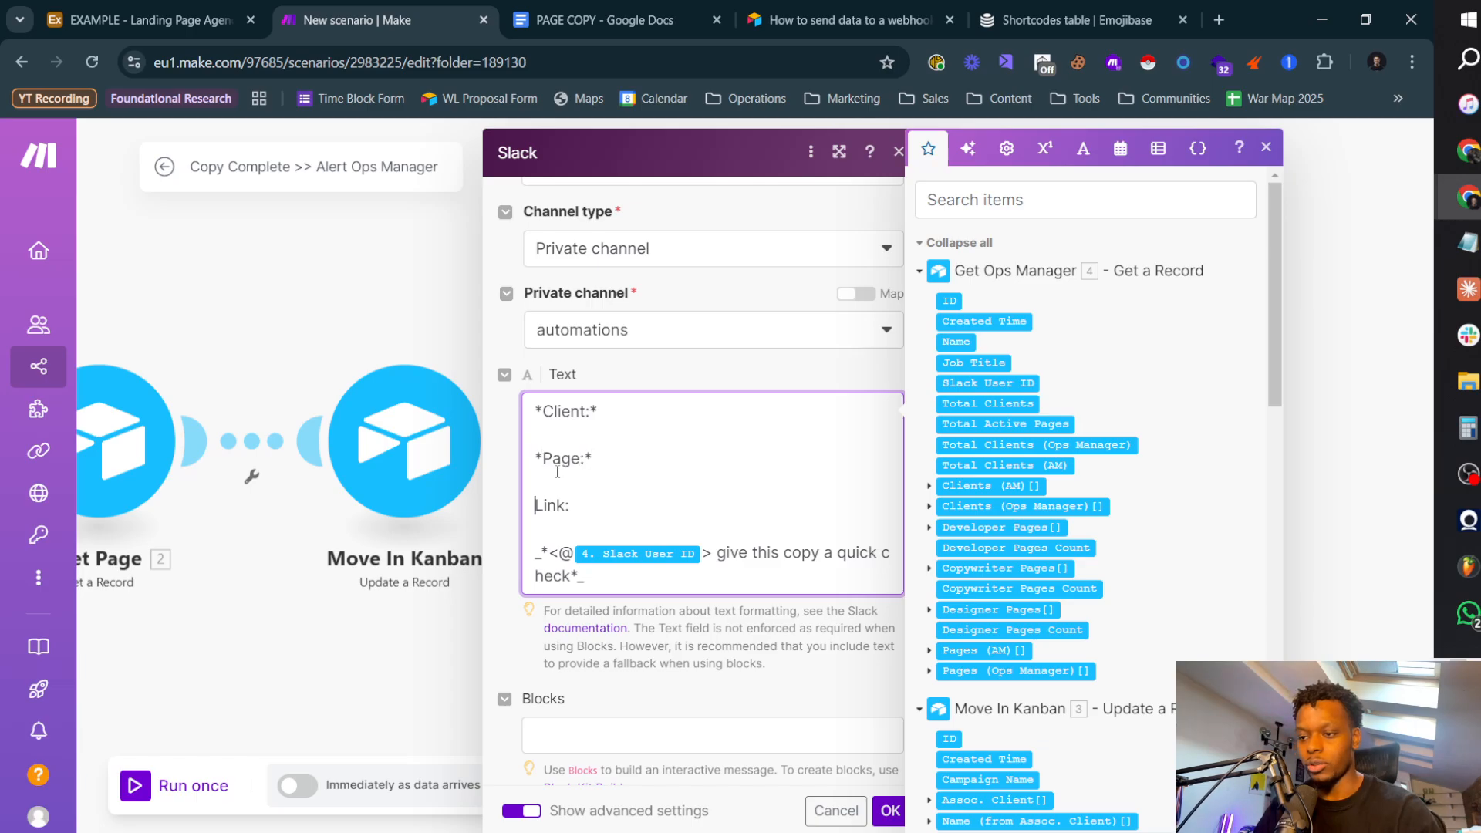
{"action": "type", "text": "*"}
{"action": "key", "text": "Left"}
{"action": "key", "text": "BackSpace"}
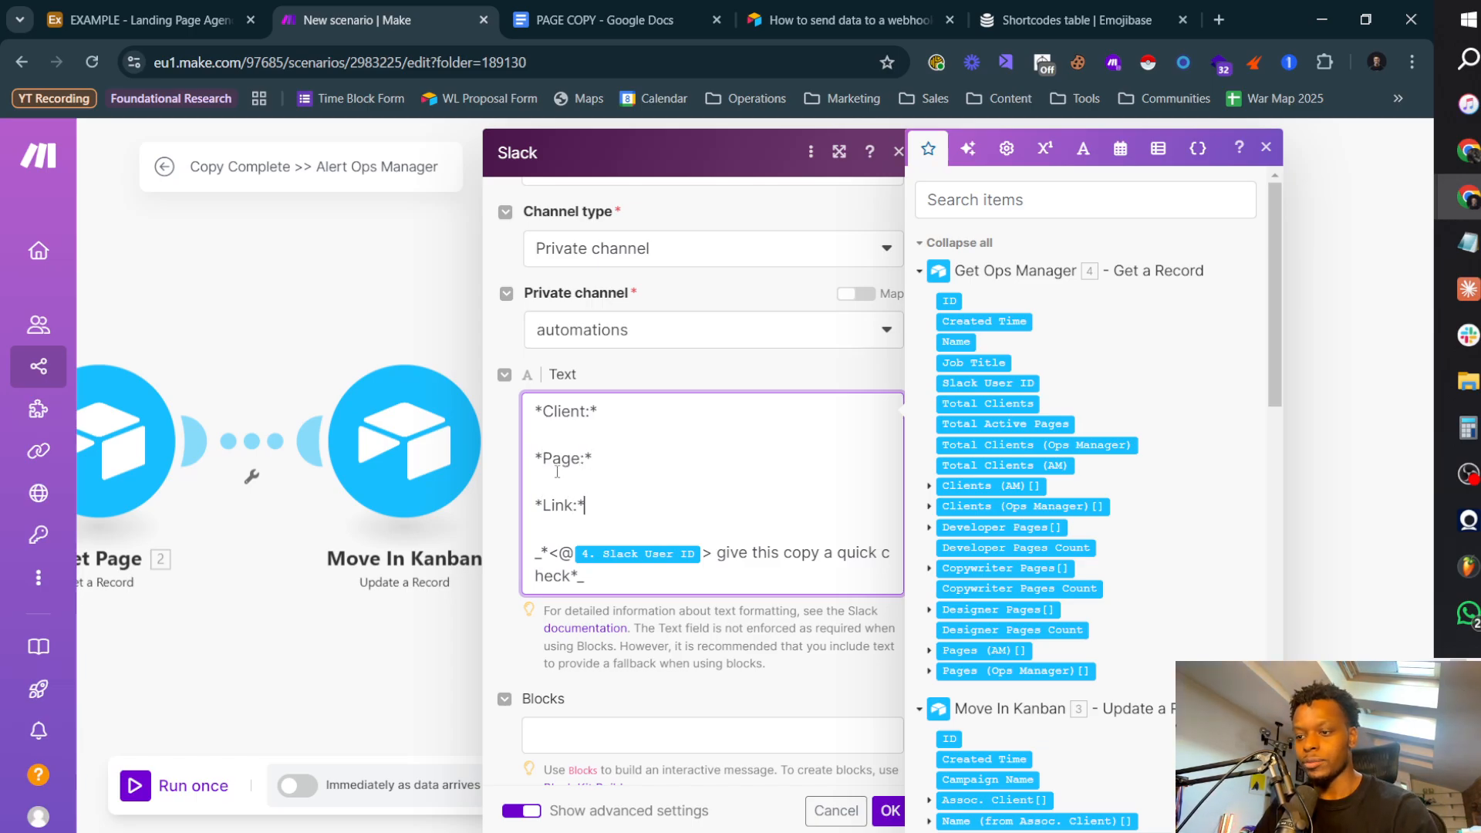
{"action": "key", "text": "Up"}
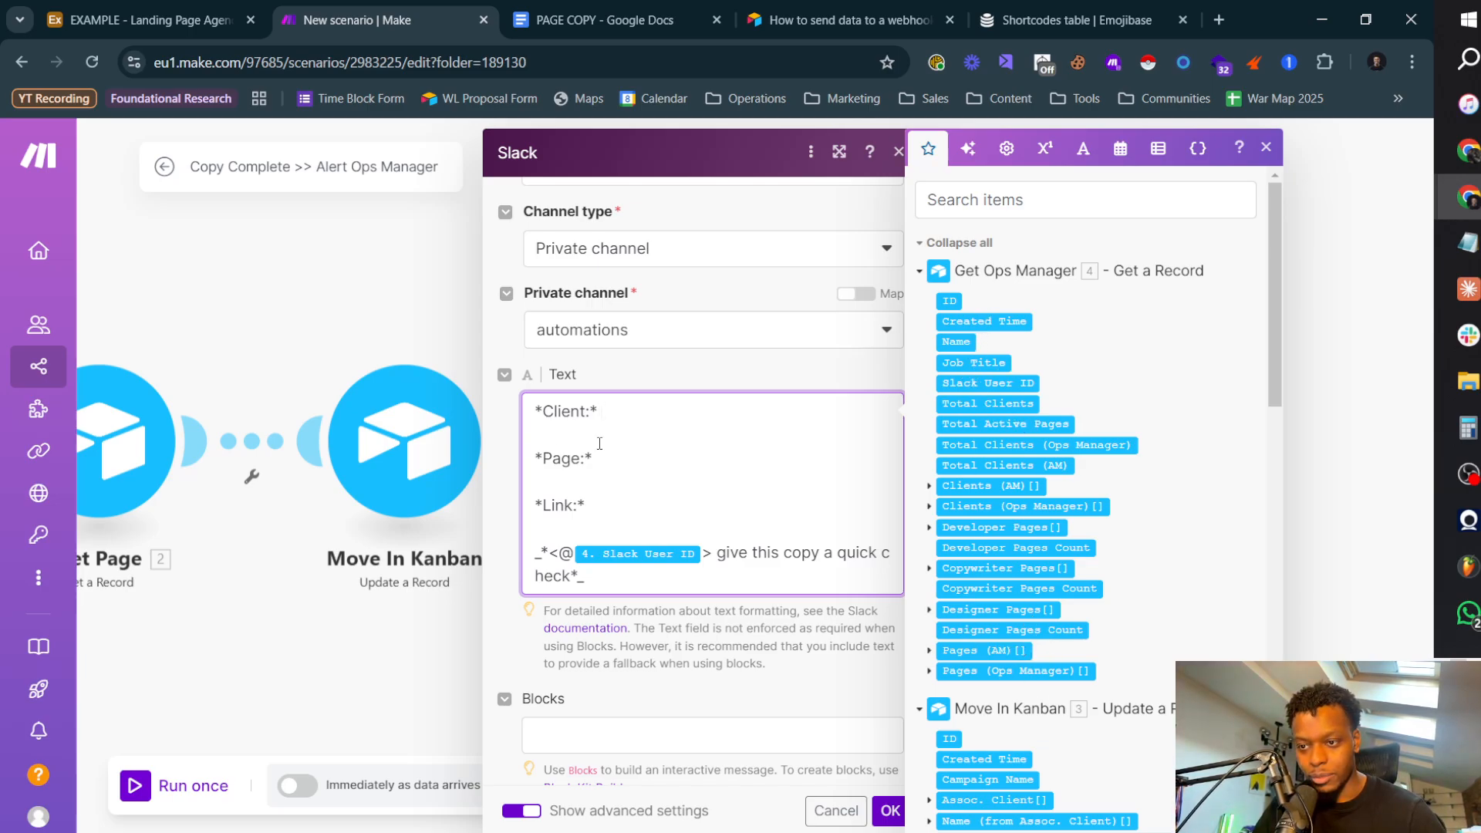
{"action": "left_click", "coordinate": [890, 809]}
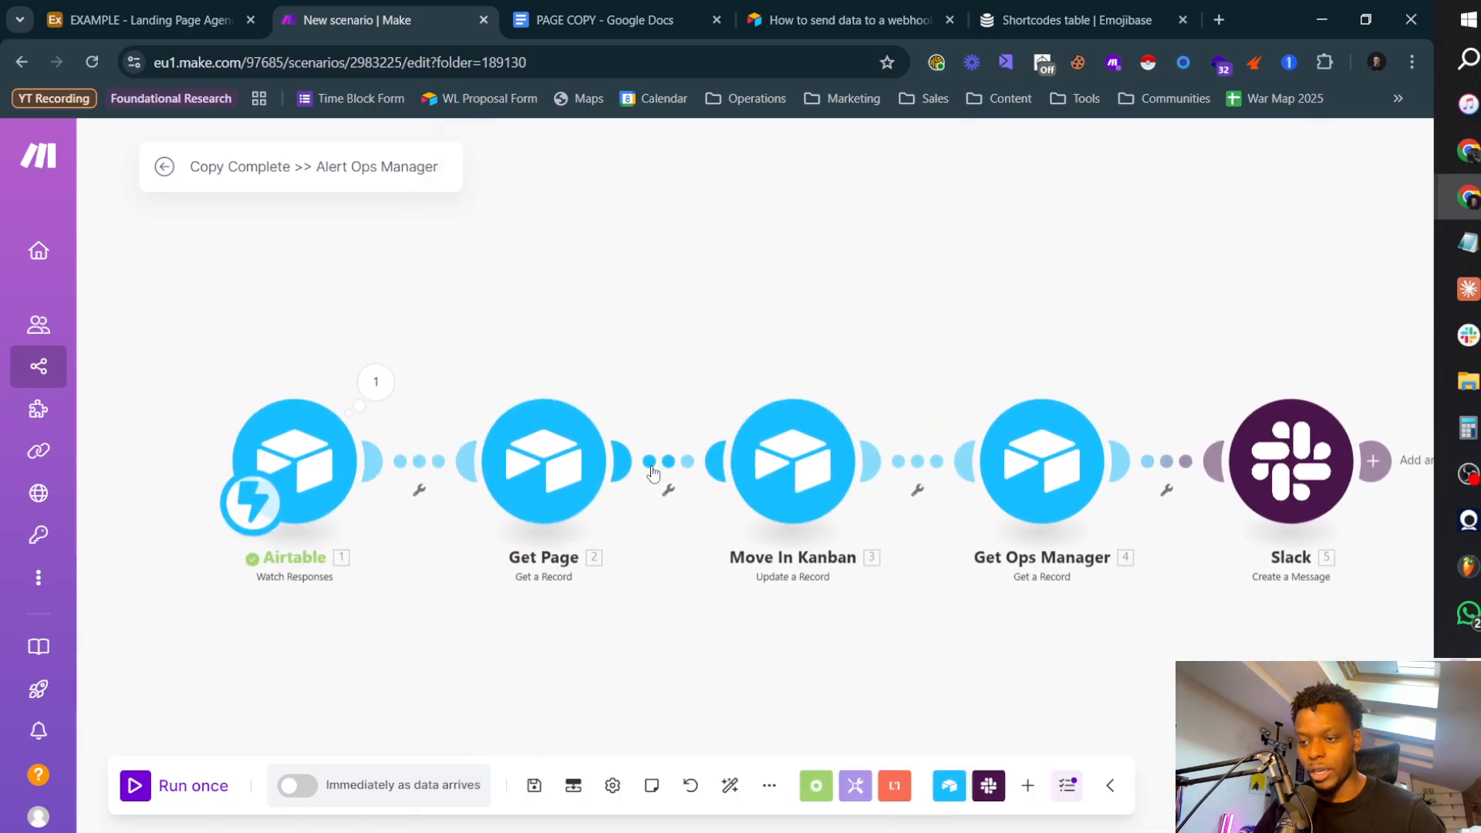
Step: Insert an Airtable Get a Record module between Get Page and Move In Kanban
{"action": "left_click", "coordinate": [663, 486]}
{"action": "left_click", "coordinate": [753, 607]}
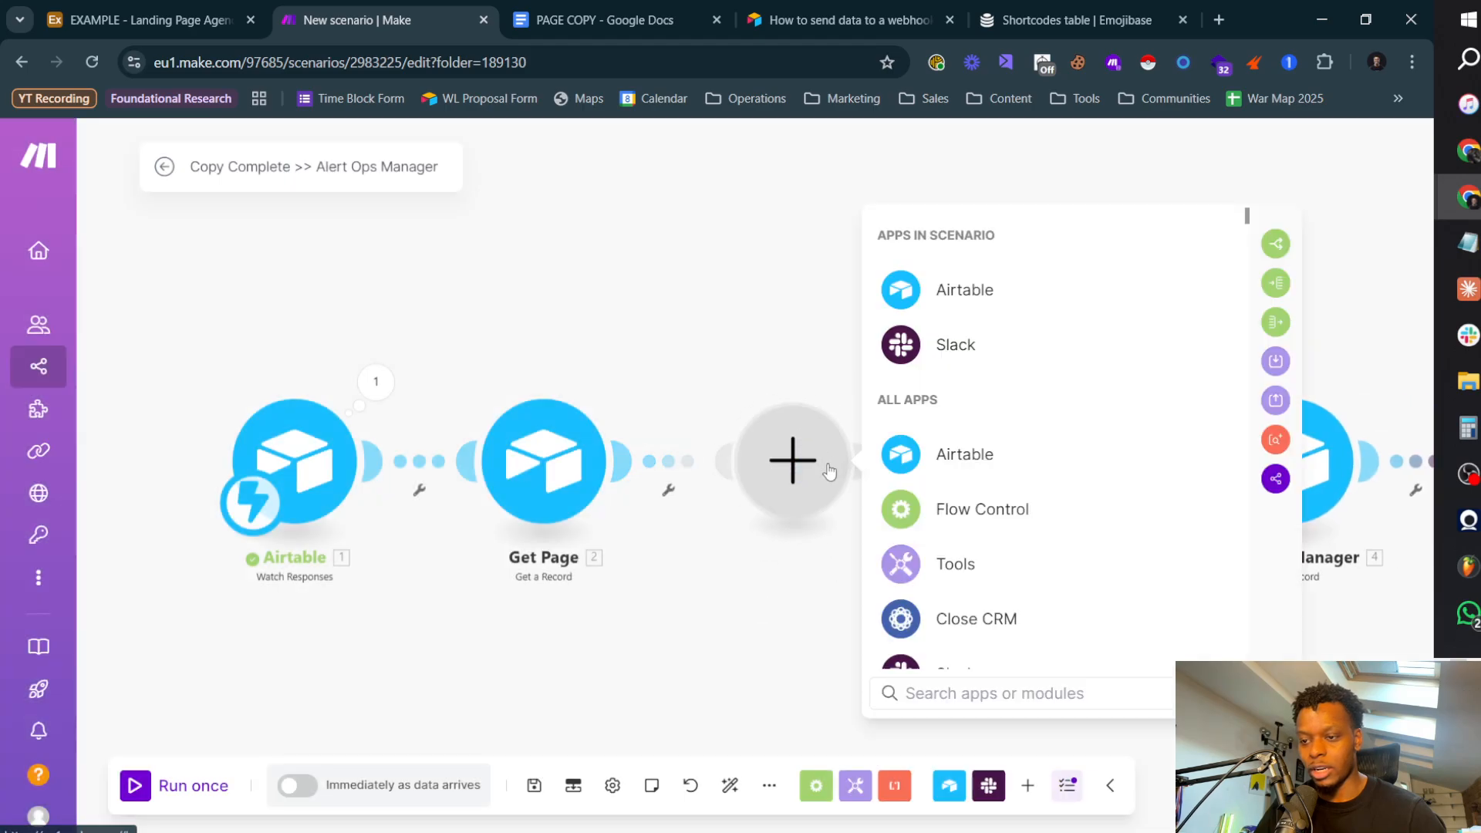
{"action": "left_click", "coordinate": [964, 290]}
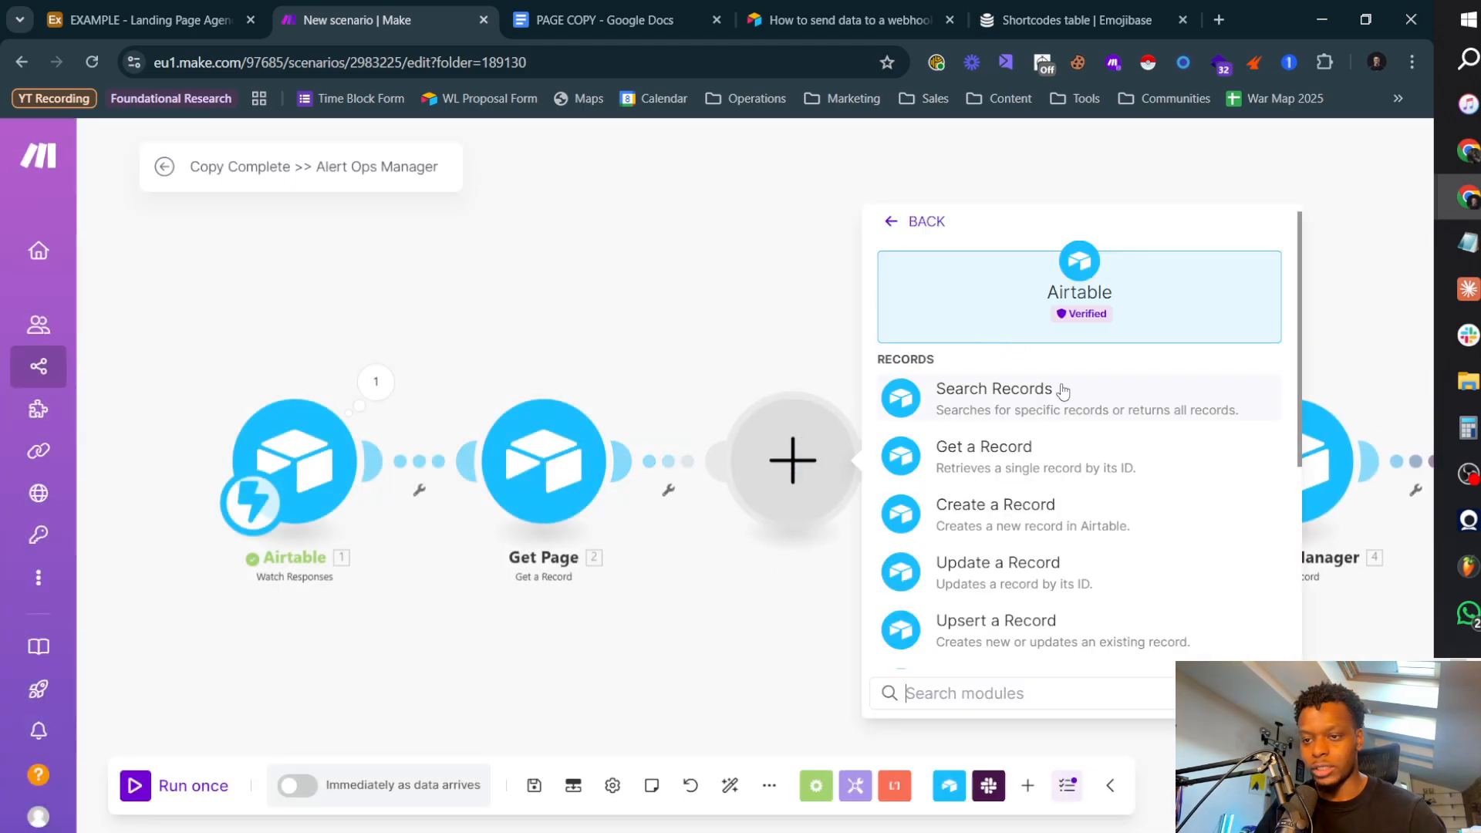
{"action": "left_click", "coordinate": [1019, 448]}
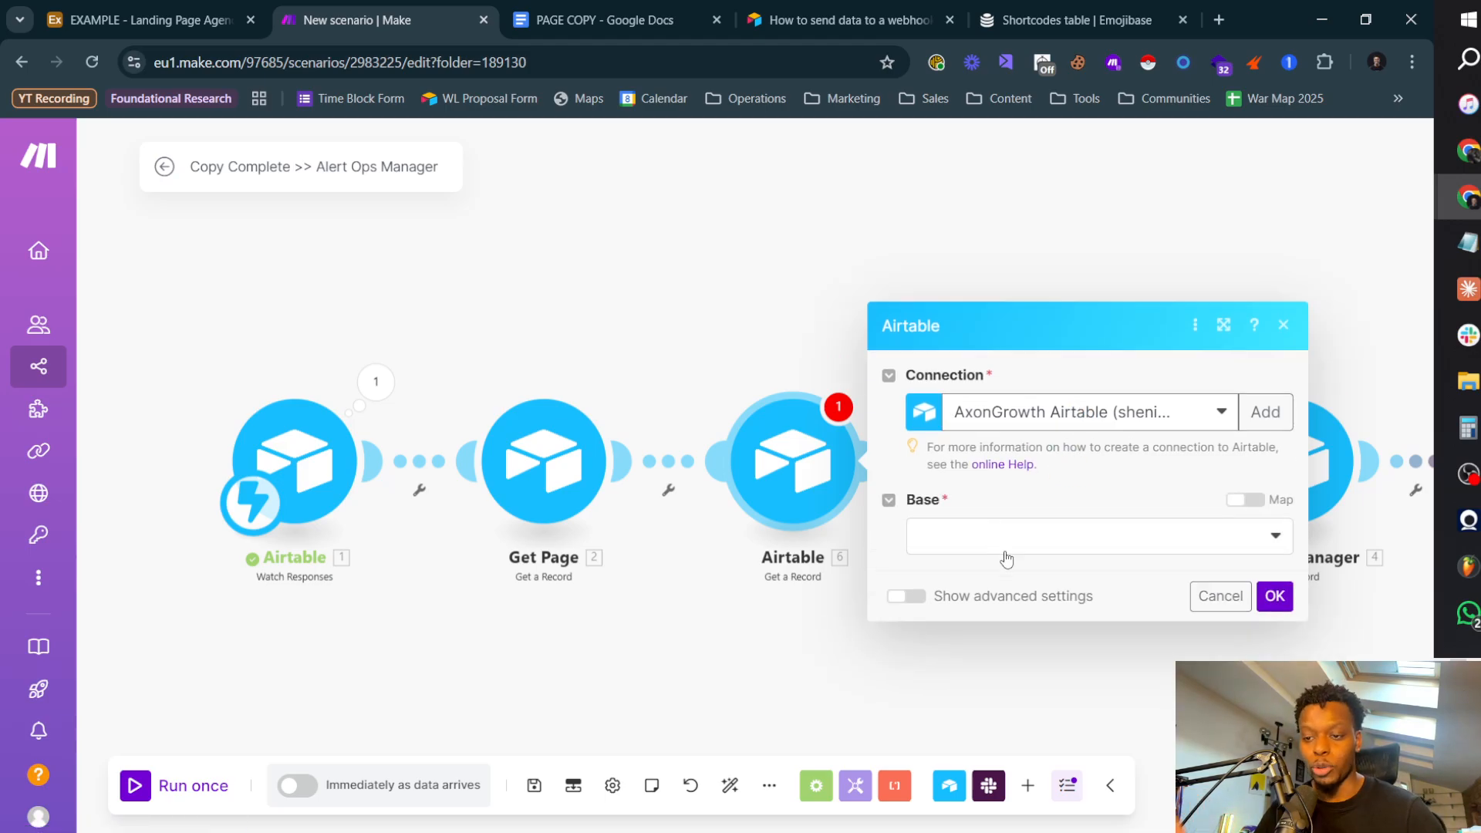
Step: Set the new Airtable module's base to EXAMPLE - Landing Page Agency System and its table to Clients
{"action": "left_click", "coordinate": [1002, 538]}
{"action": "type", "text": "exam"}
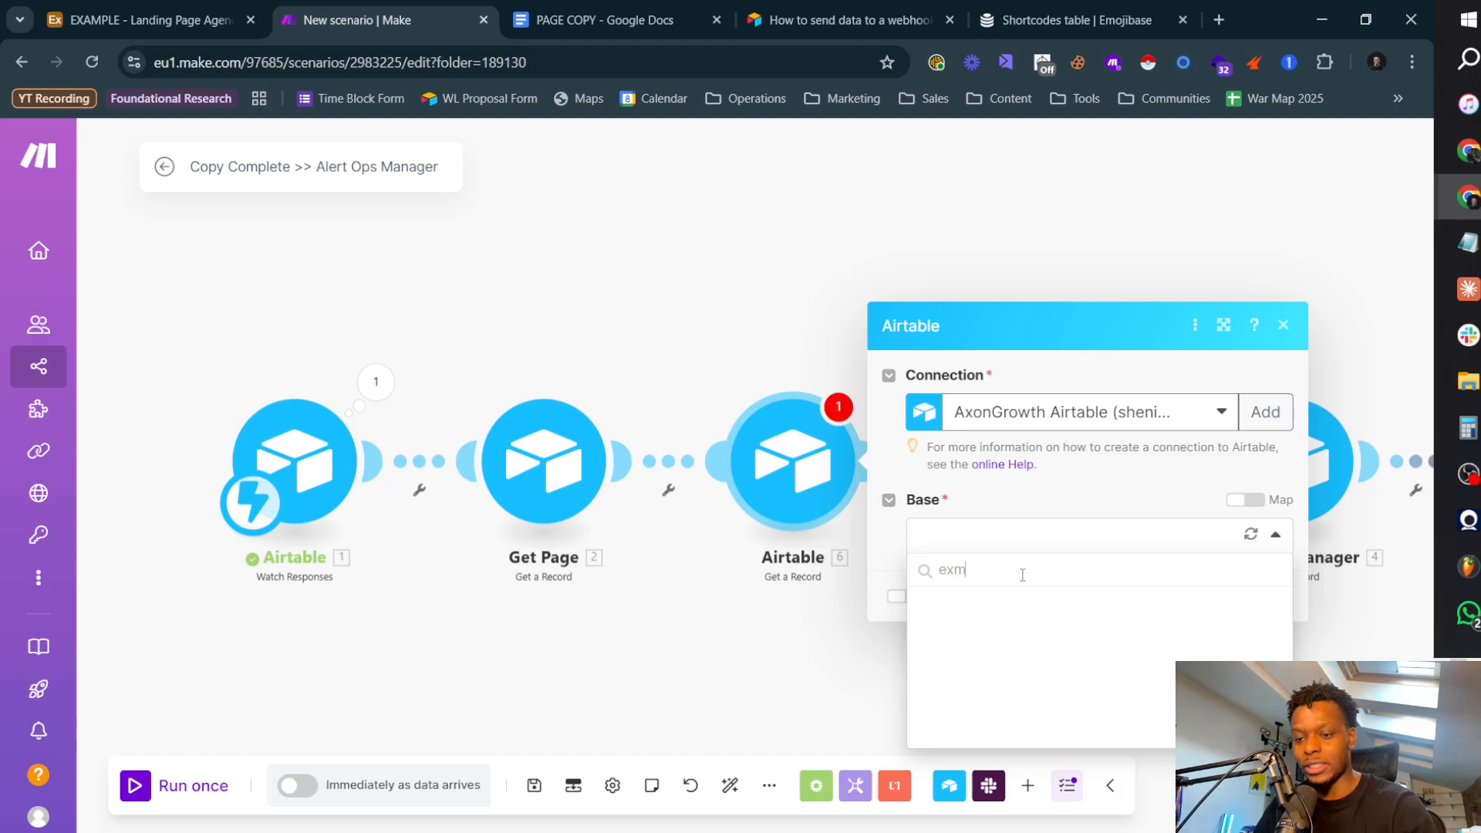
{"action": "left_click", "coordinate": [1053, 639]}
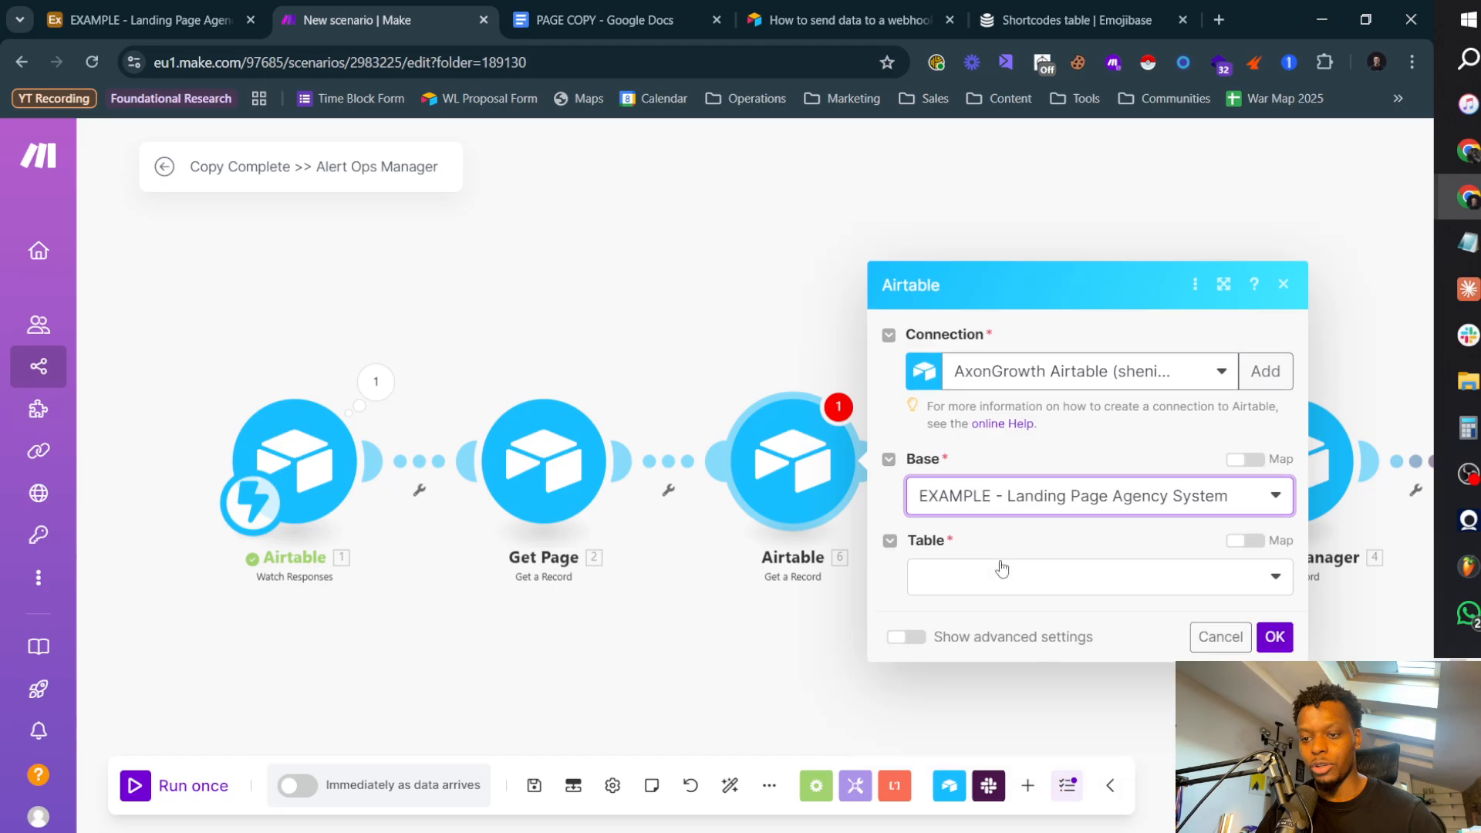
{"action": "left_click", "coordinate": [1005, 580]}
{"action": "left_click", "coordinate": [975, 612]}
Step: Map the Clients module's Record ID to the first Assoc. Client item from Get Page and save the module
{"action": "left_click", "coordinate": [1008, 609]}
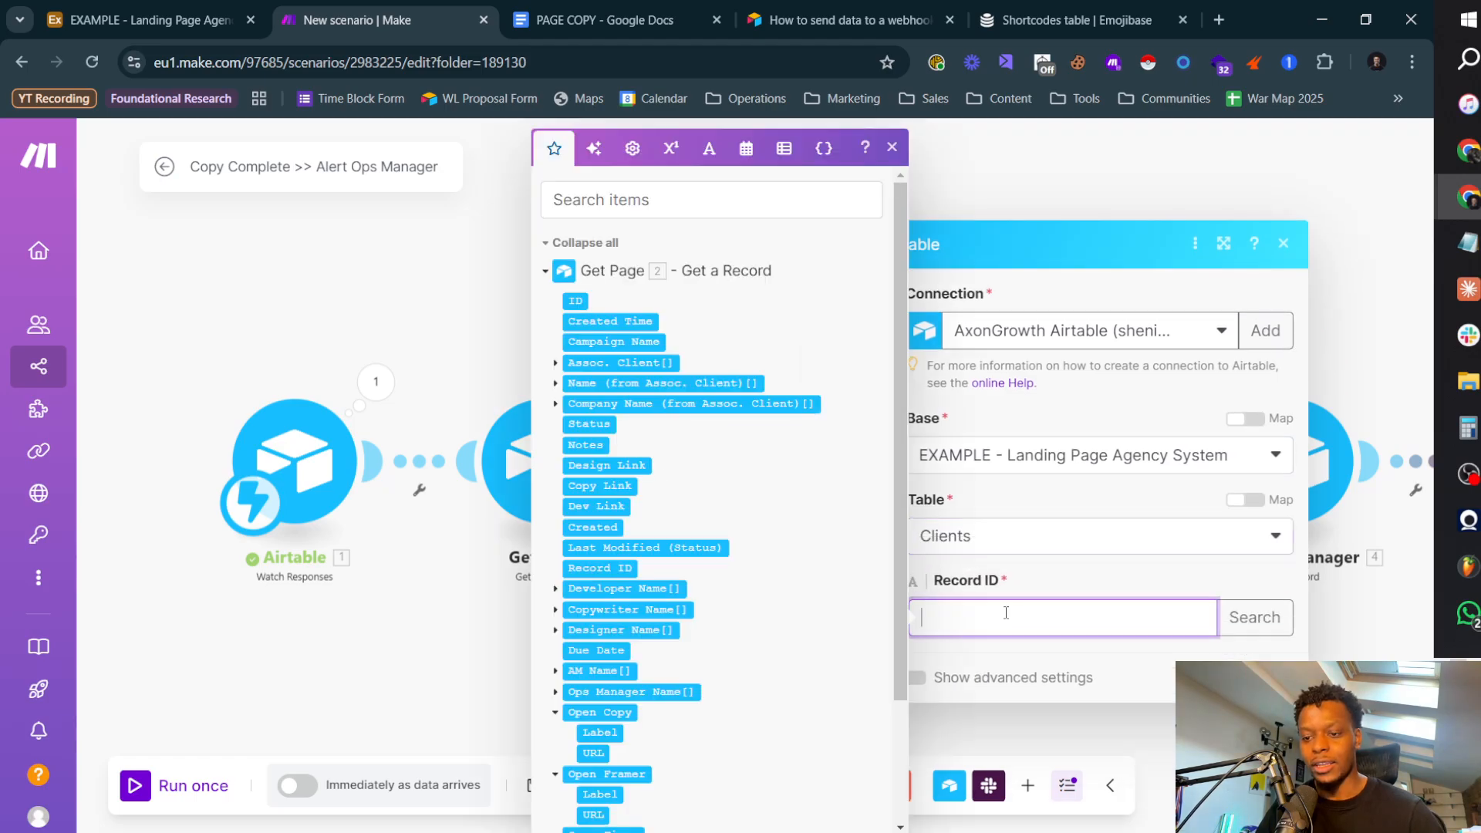
{"action": "scroll", "coordinate": [690, 532], "scroll_direction": "down", "scroll_amount": 2}
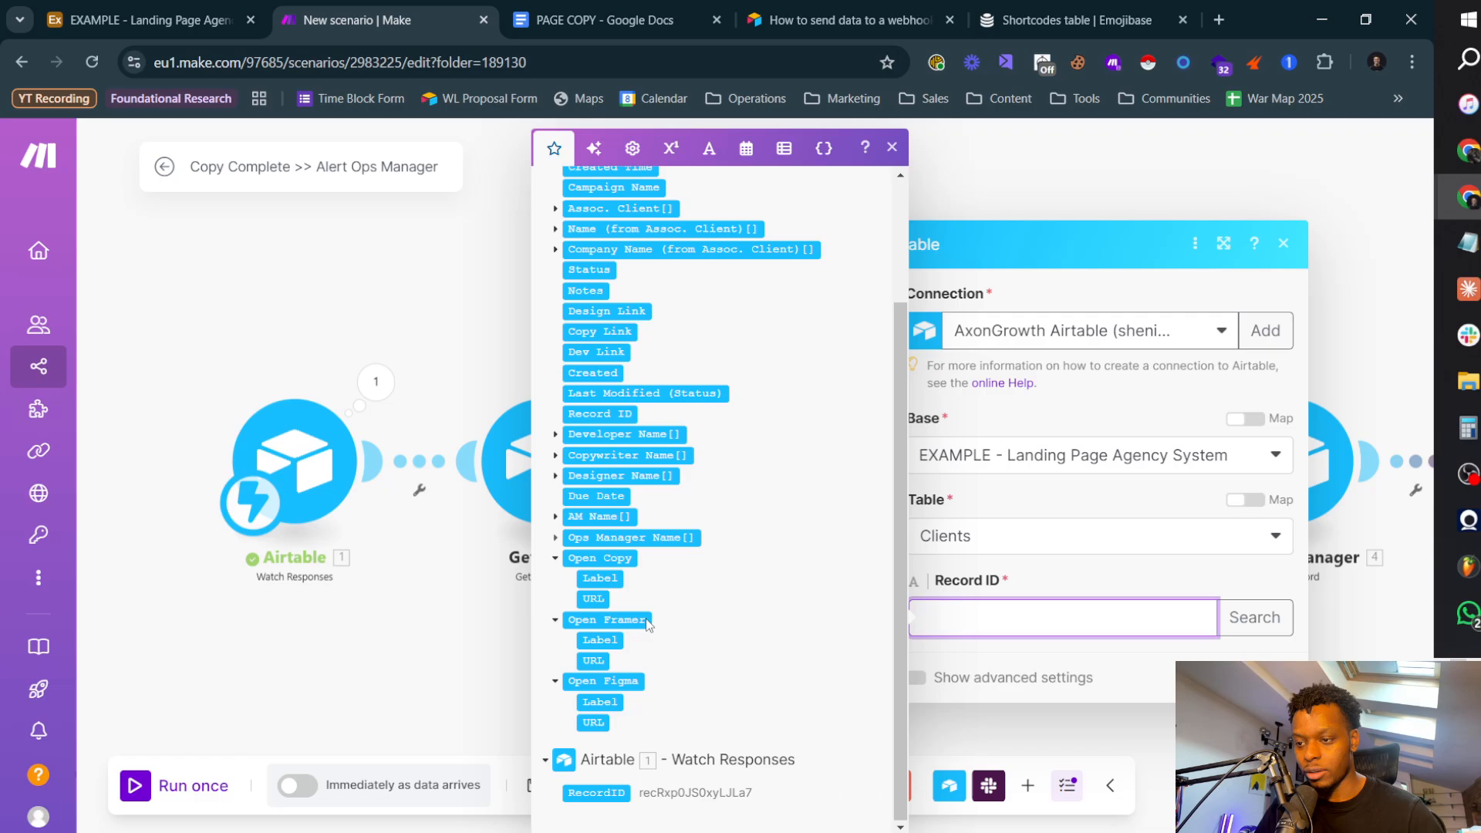
{"action": "scroll", "coordinate": [654, 685], "scroll_direction": "up", "scroll_amount": 2}
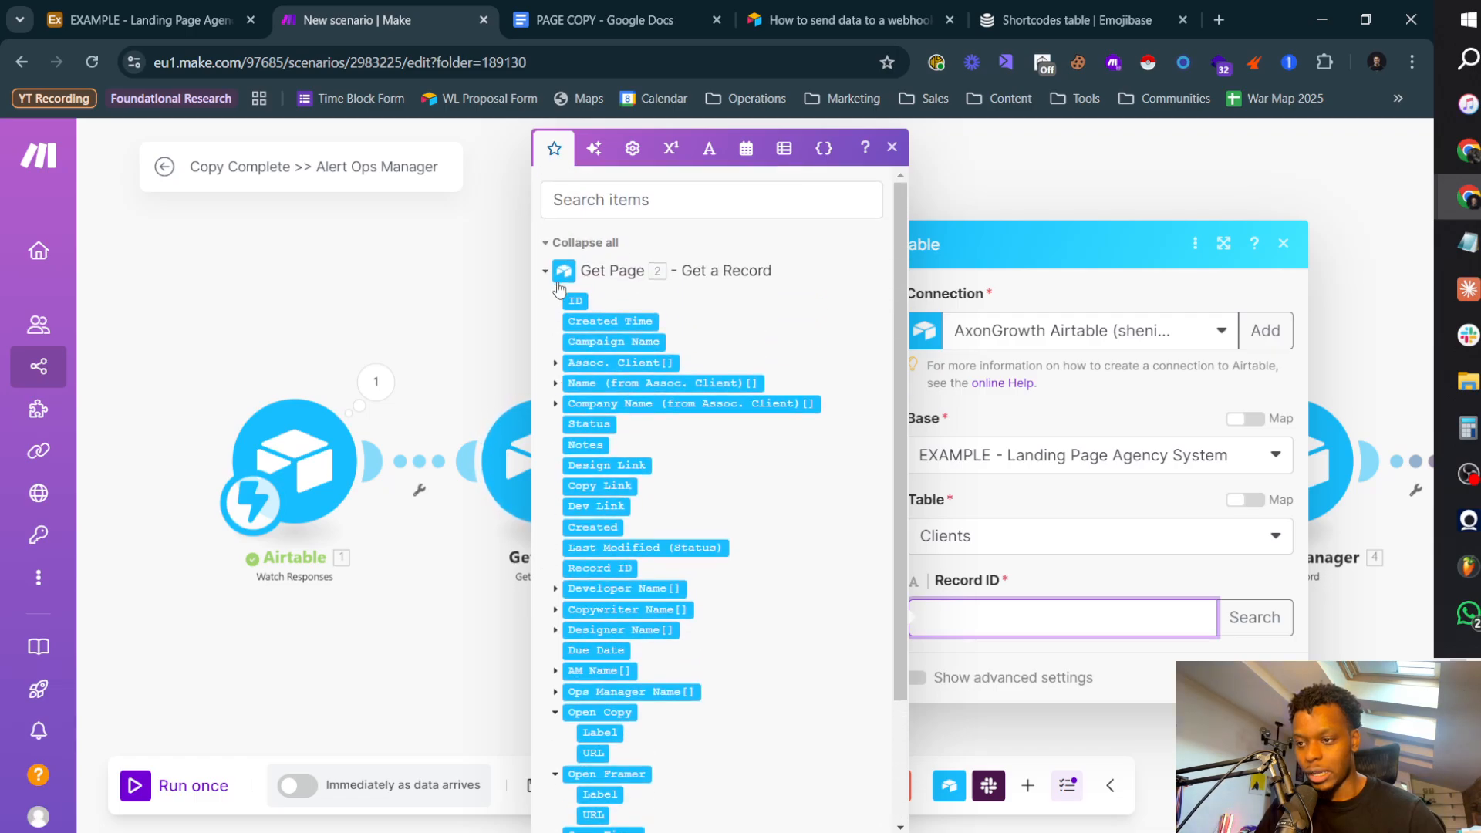
{"action": "left_click", "coordinate": [555, 363]}
{"action": "left_click", "coordinate": [598, 385]}
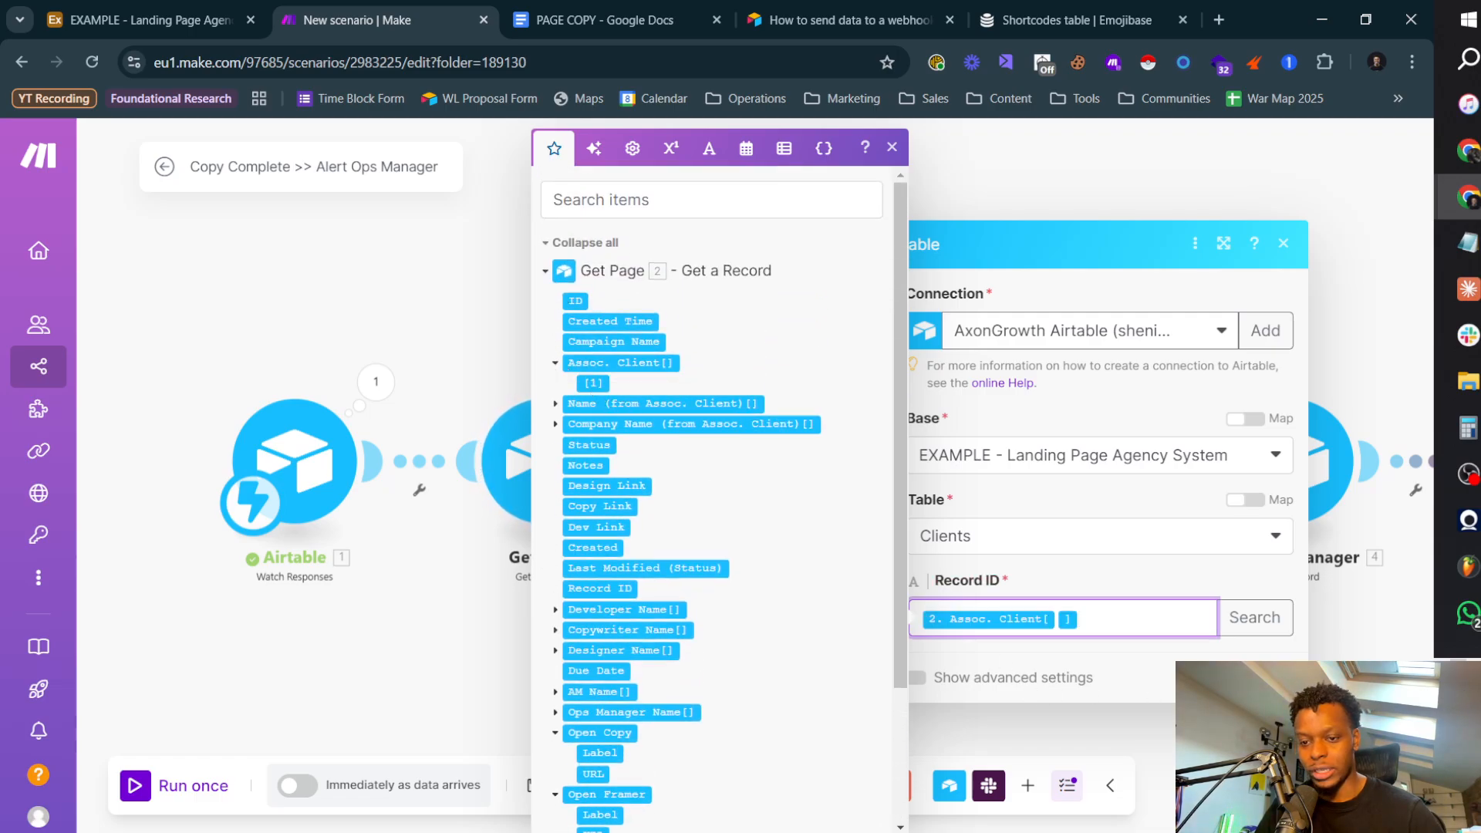
{"action": "left_click", "coordinate": [1267, 678]}
Step: Unlink the new Clients lookup from Move In Kanban and test the Copy Complete >> Send To Ops Manager script action in Airtable
{"action": "right_click", "coordinate": [920, 478]}
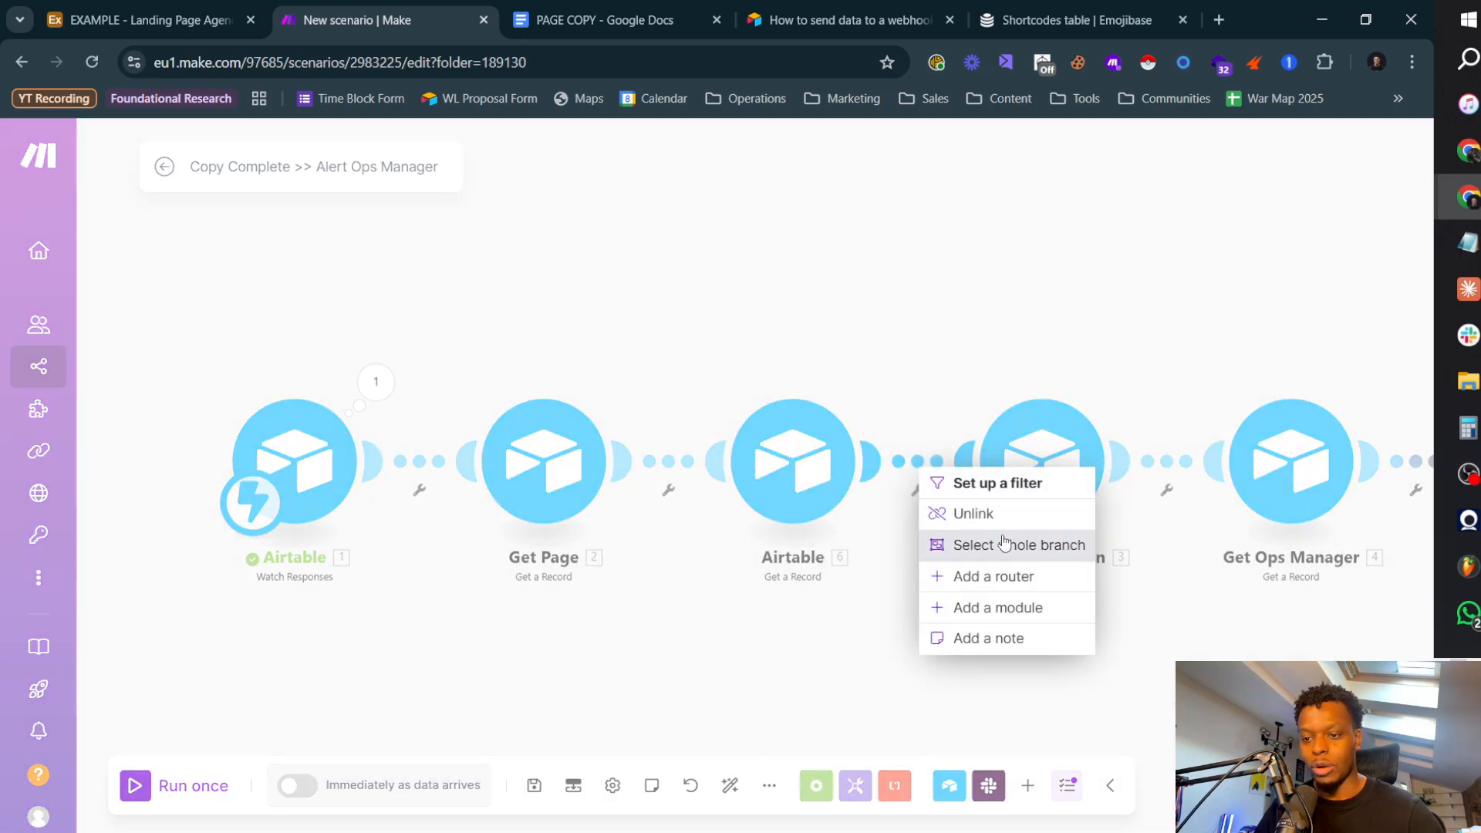
{"action": "left_click", "coordinate": [964, 512]}
{"action": "left_click", "coordinate": [178, 18]}
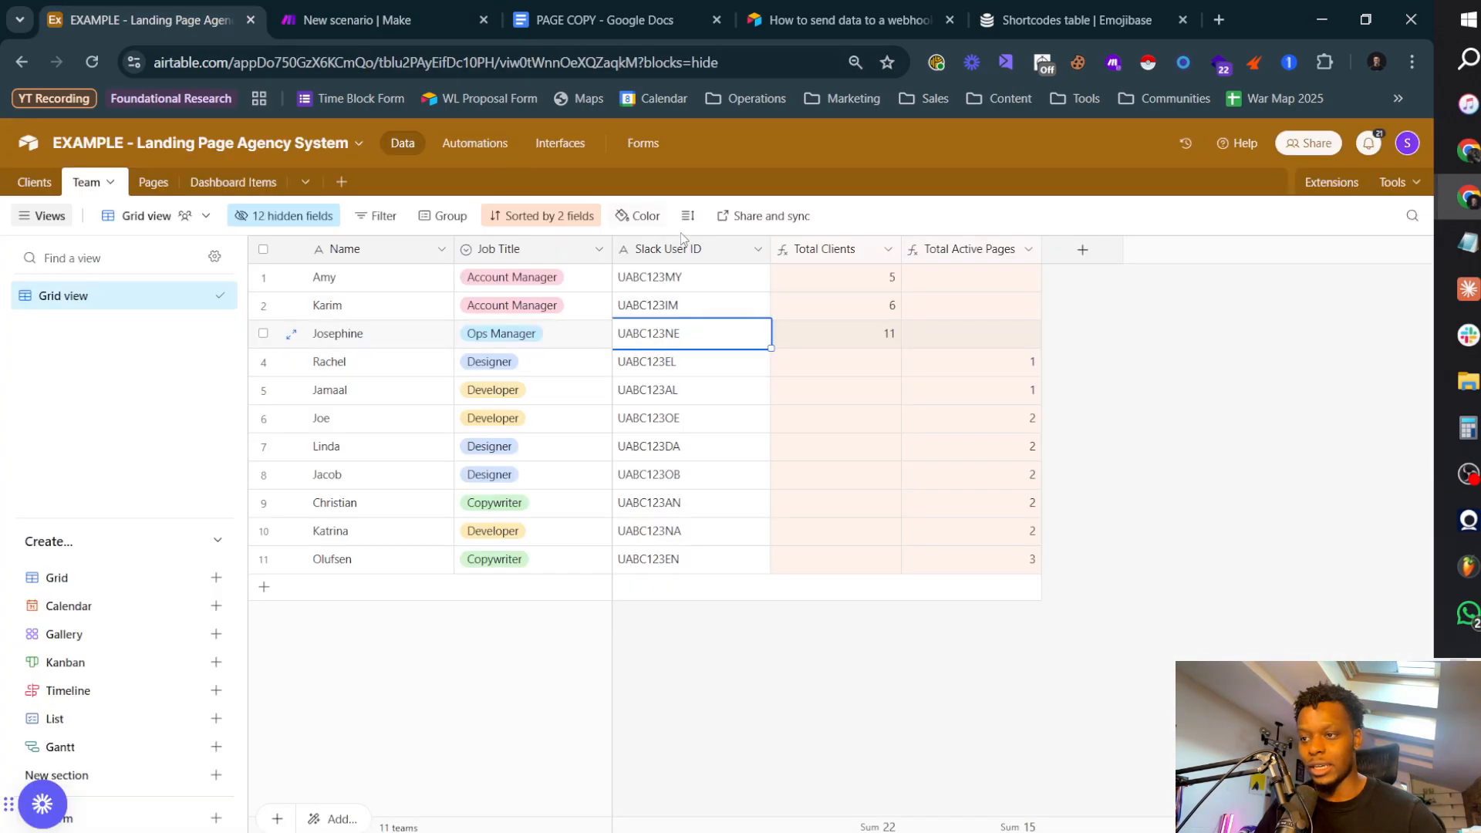
{"action": "left_click", "coordinate": [494, 154]}
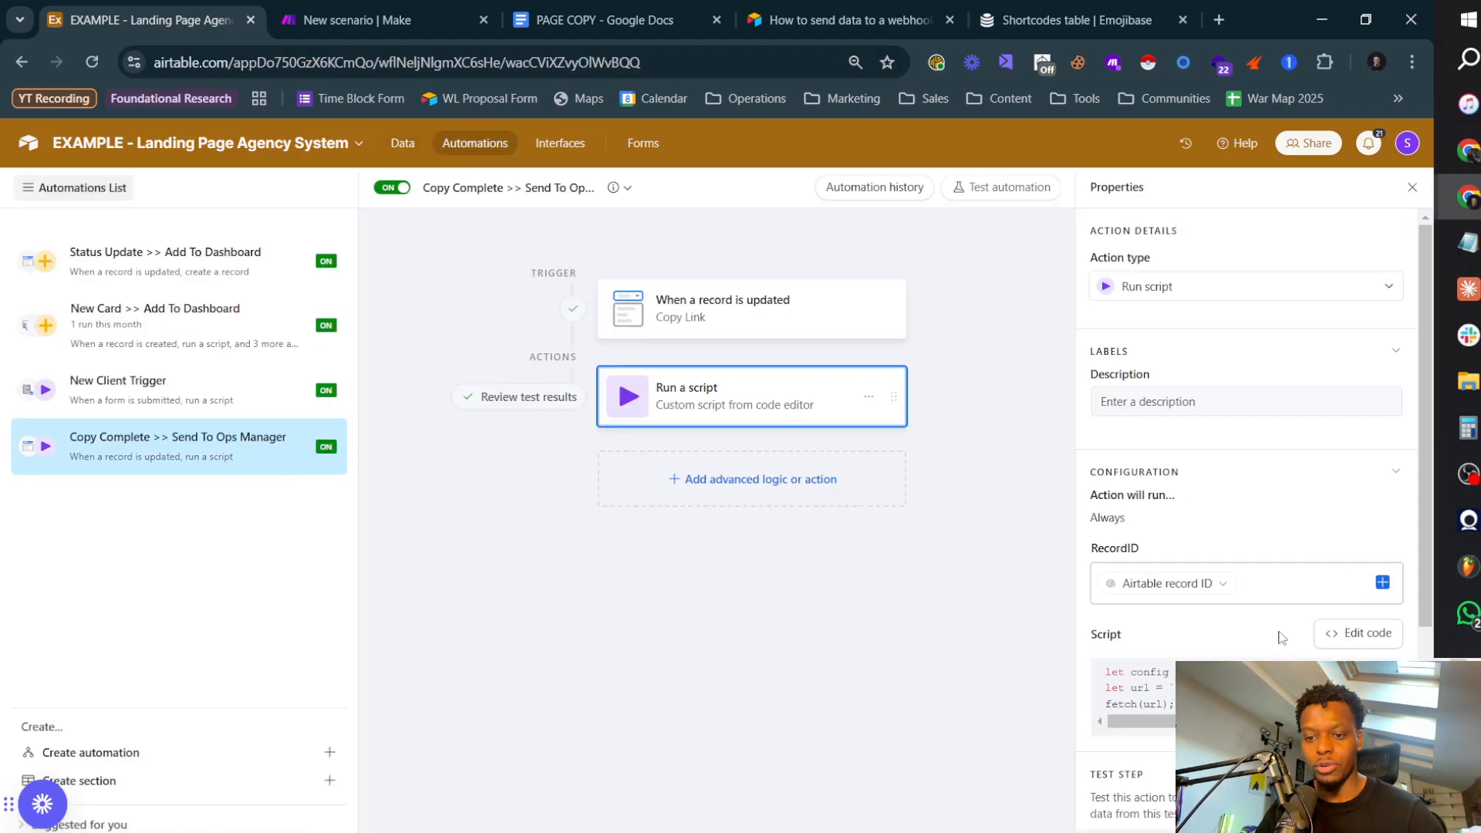
{"action": "scroll", "coordinate": [1245, 463], "scroll_direction": "down", "scroll_amount": 5}
{"action": "left_click", "coordinate": [1367, 561]}
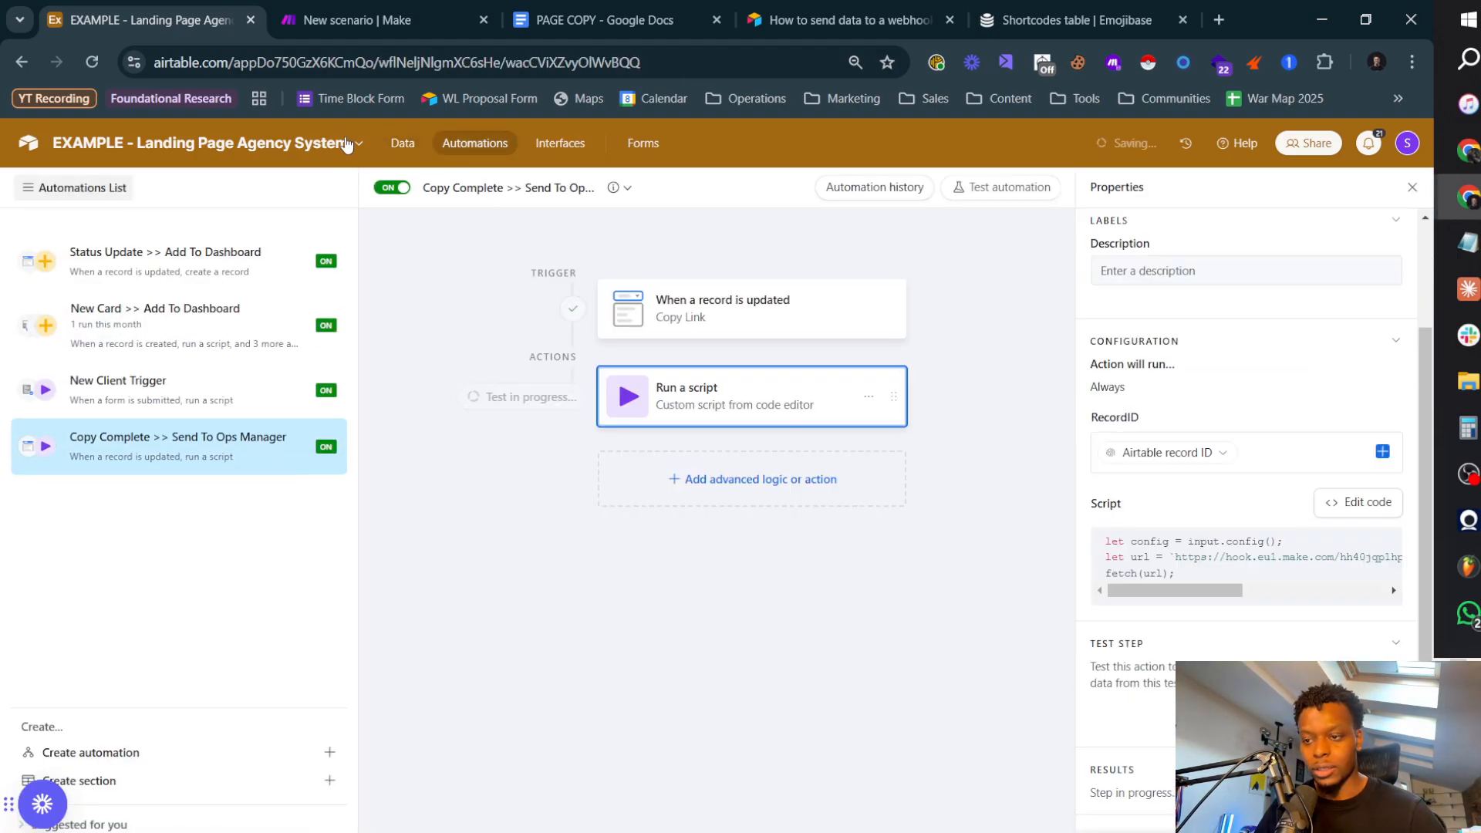
Step: Return to the Make scenario and run it once using the existing webhook data
{"action": "left_click", "coordinate": [369, 24]}
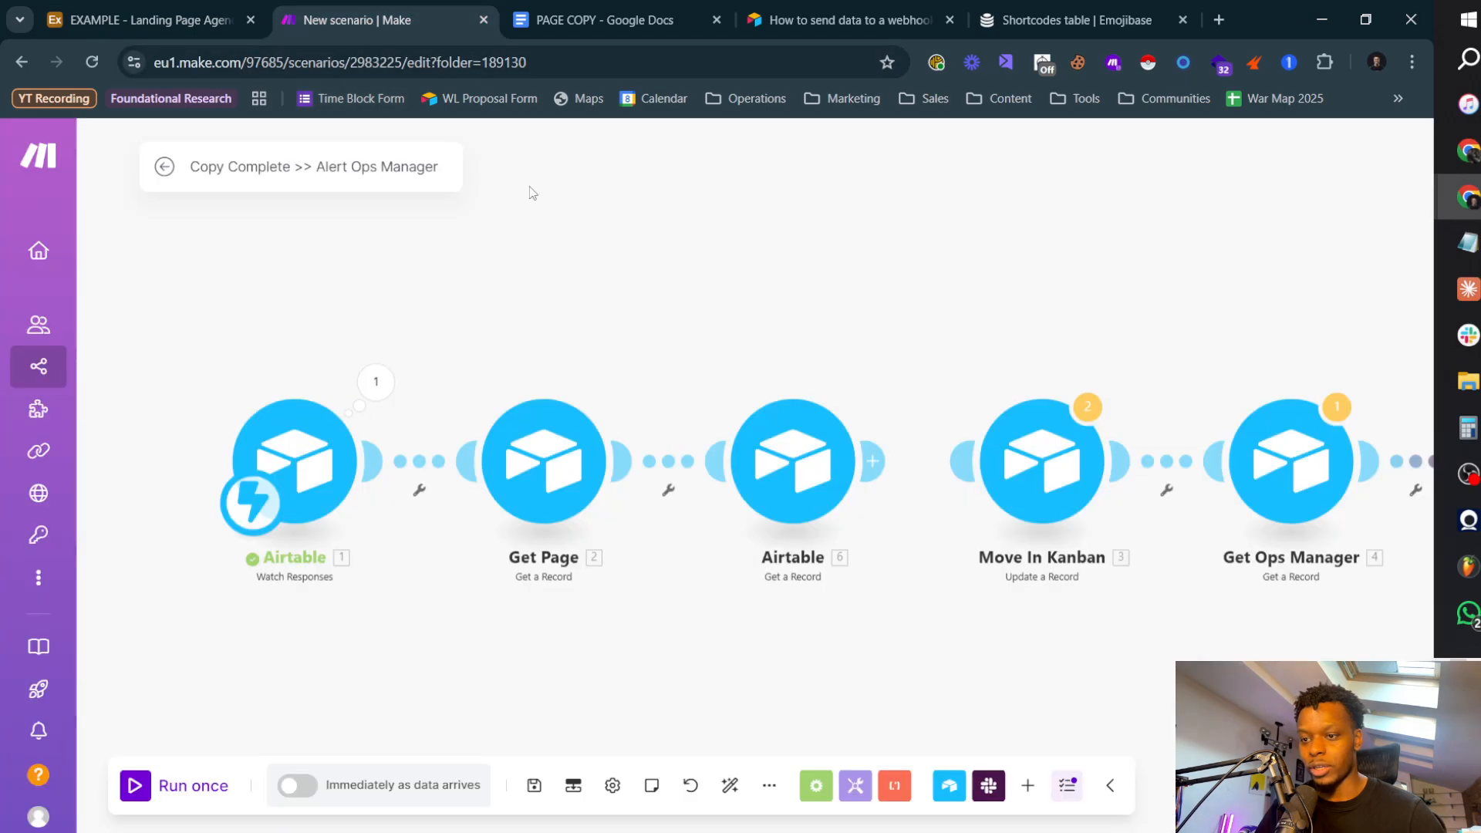
{"action": "left_click", "coordinate": [184, 783]}
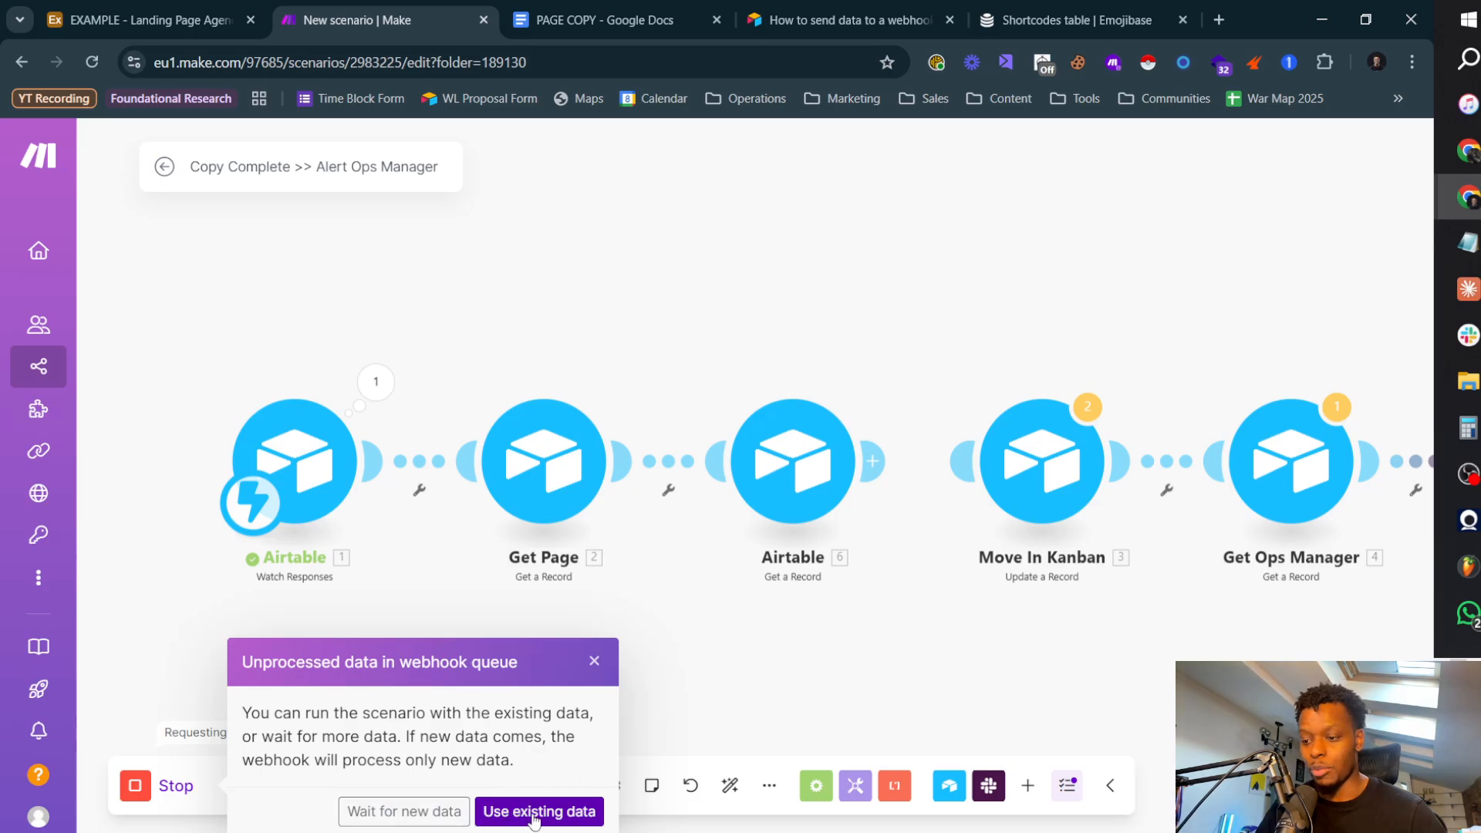
{"action": "left_click", "coordinate": [492, 814]}
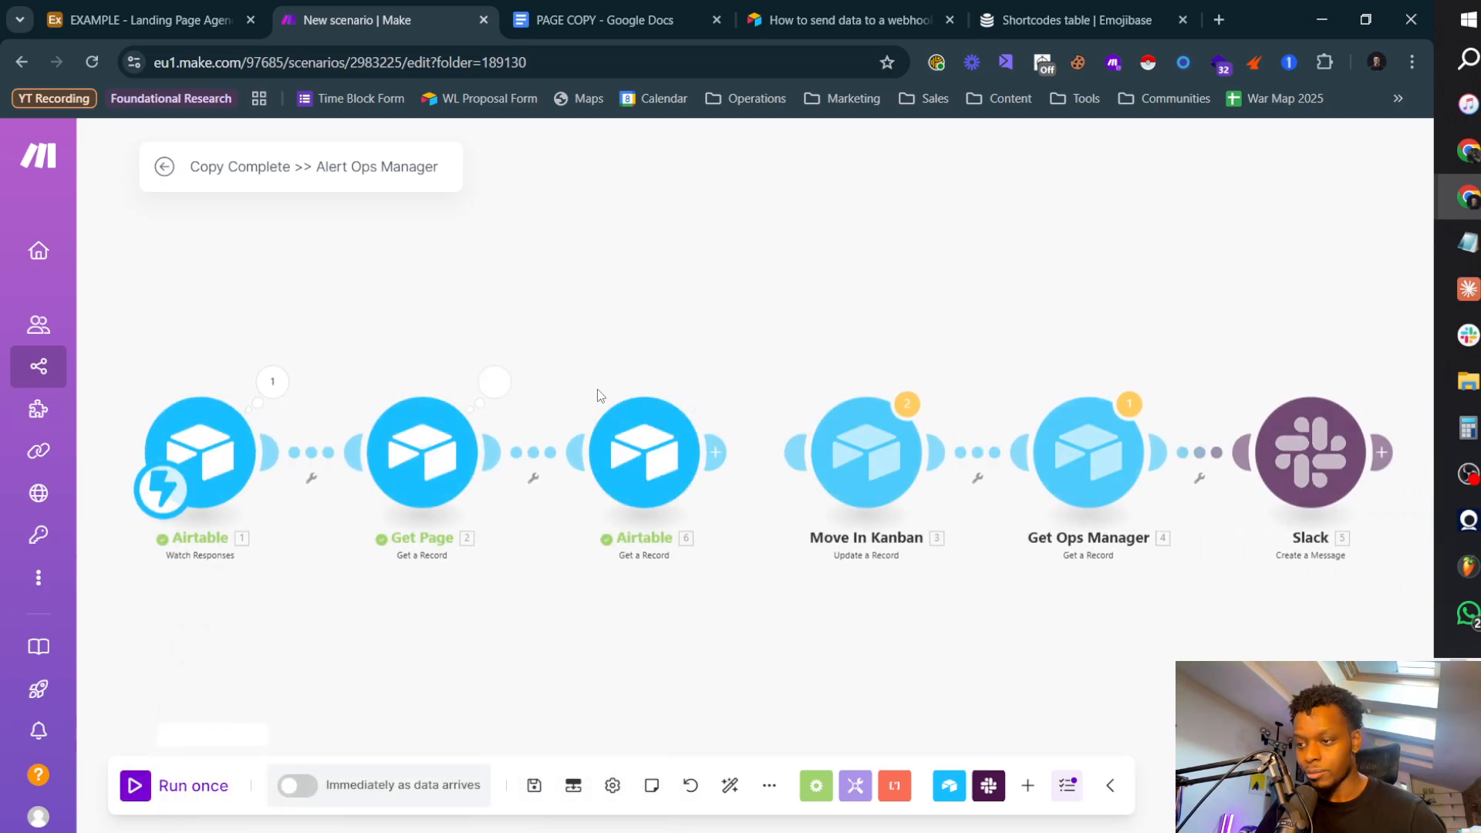
Step: Examine the output bundles of the Watch Responses, Get Page and Clients record modules, including the client's contact and contract fields
{"action": "left_click", "coordinate": [277, 383]}
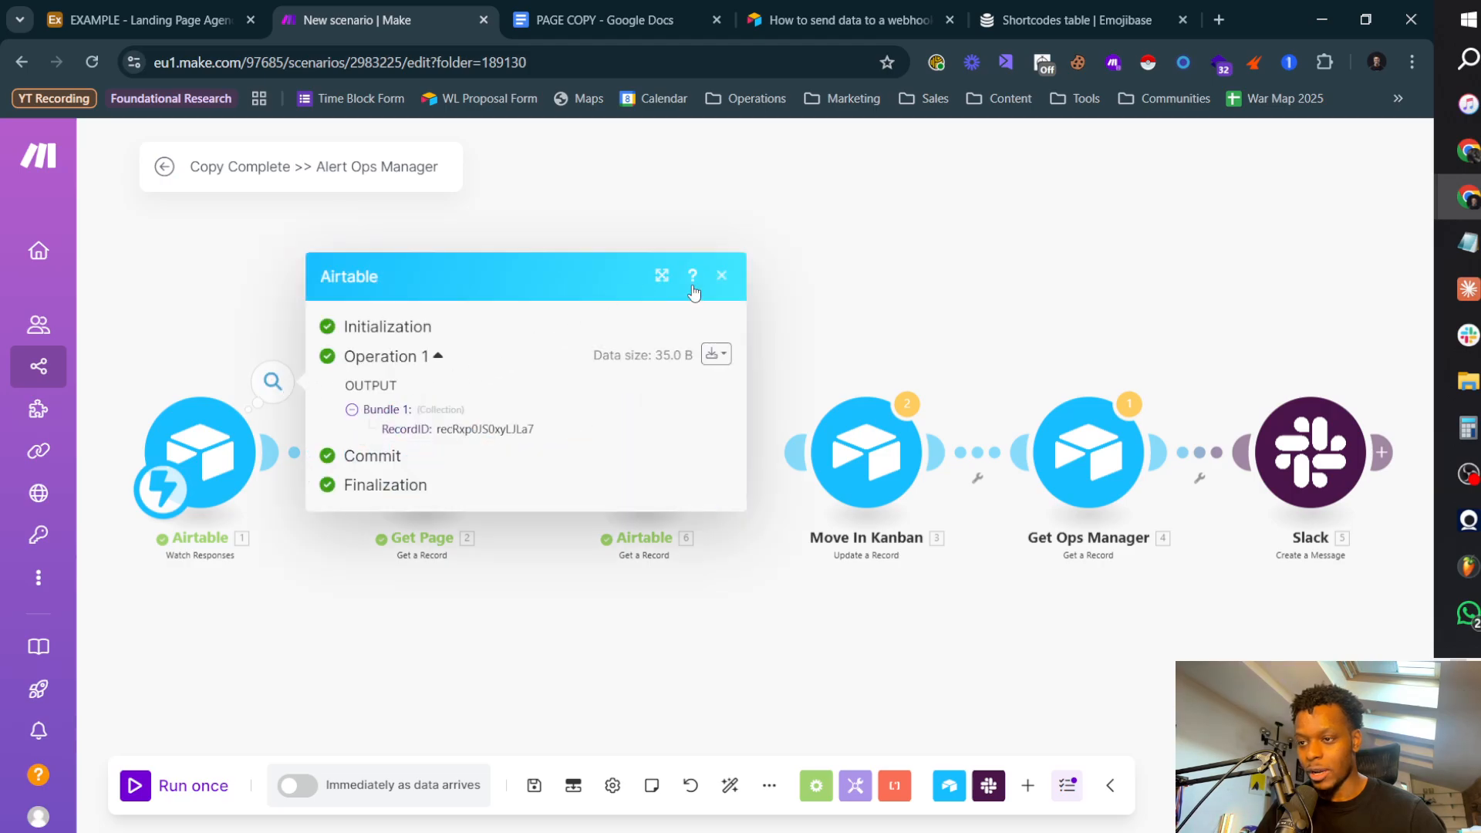
{"action": "left_click", "coordinate": [721, 275]}
{"action": "left_click", "coordinate": [494, 381]}
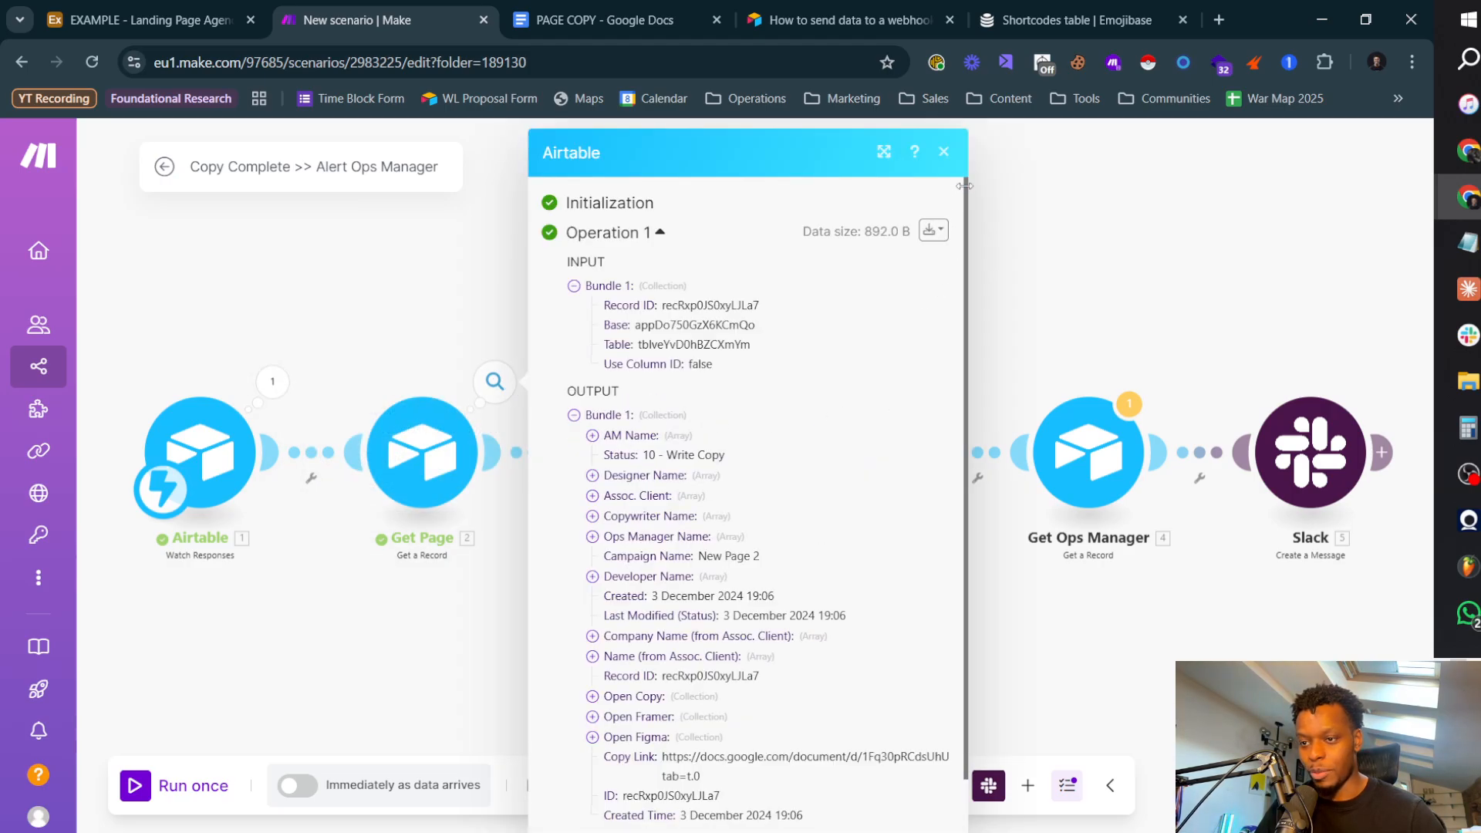
{"action": "left_click", "coordinate": [944, 153]}
{"action": "left_click", "coordinate": [716, 382]}
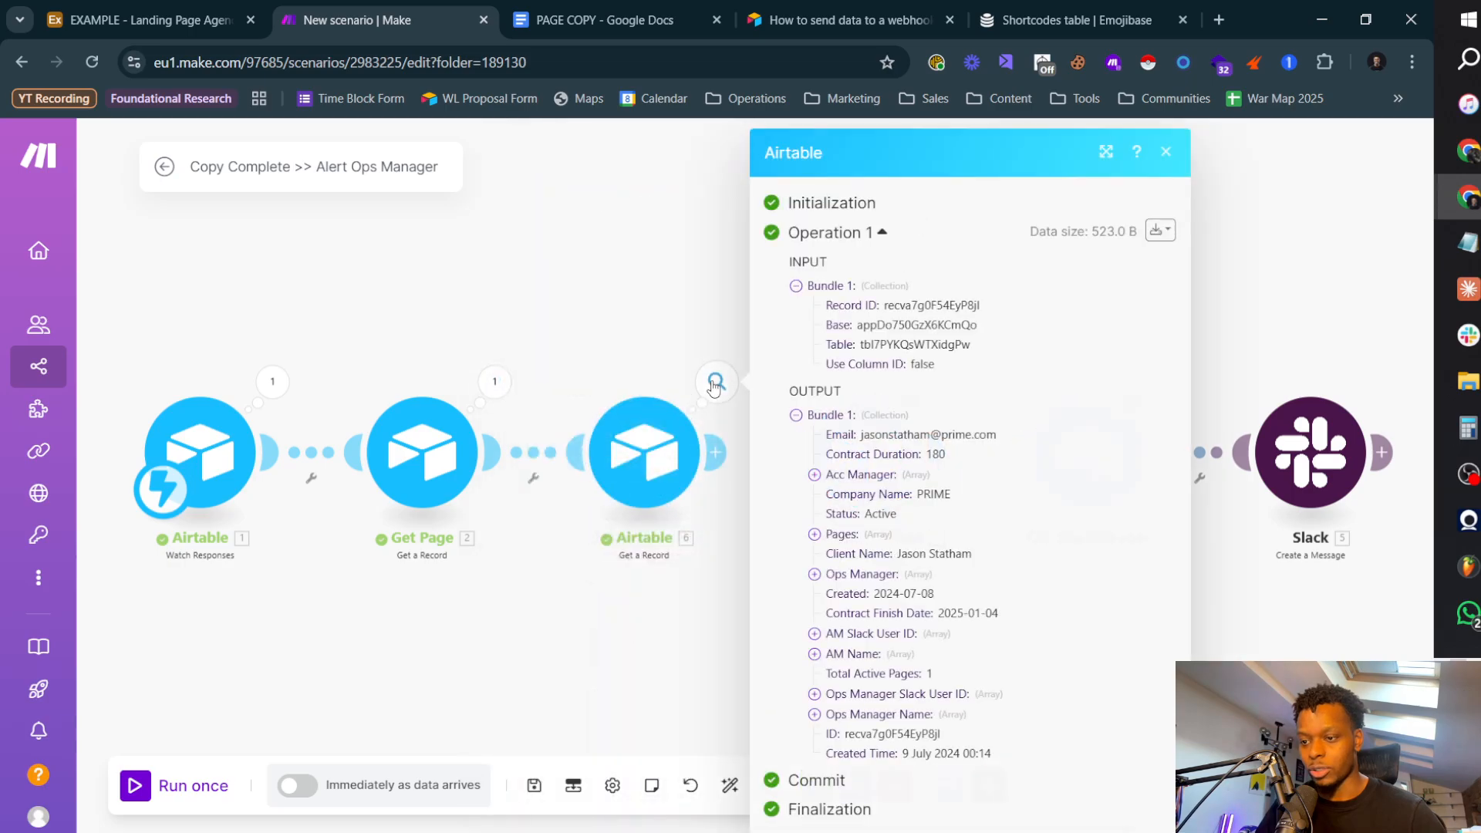
{"action": "triple_click", "coordinate": [978, 437]}
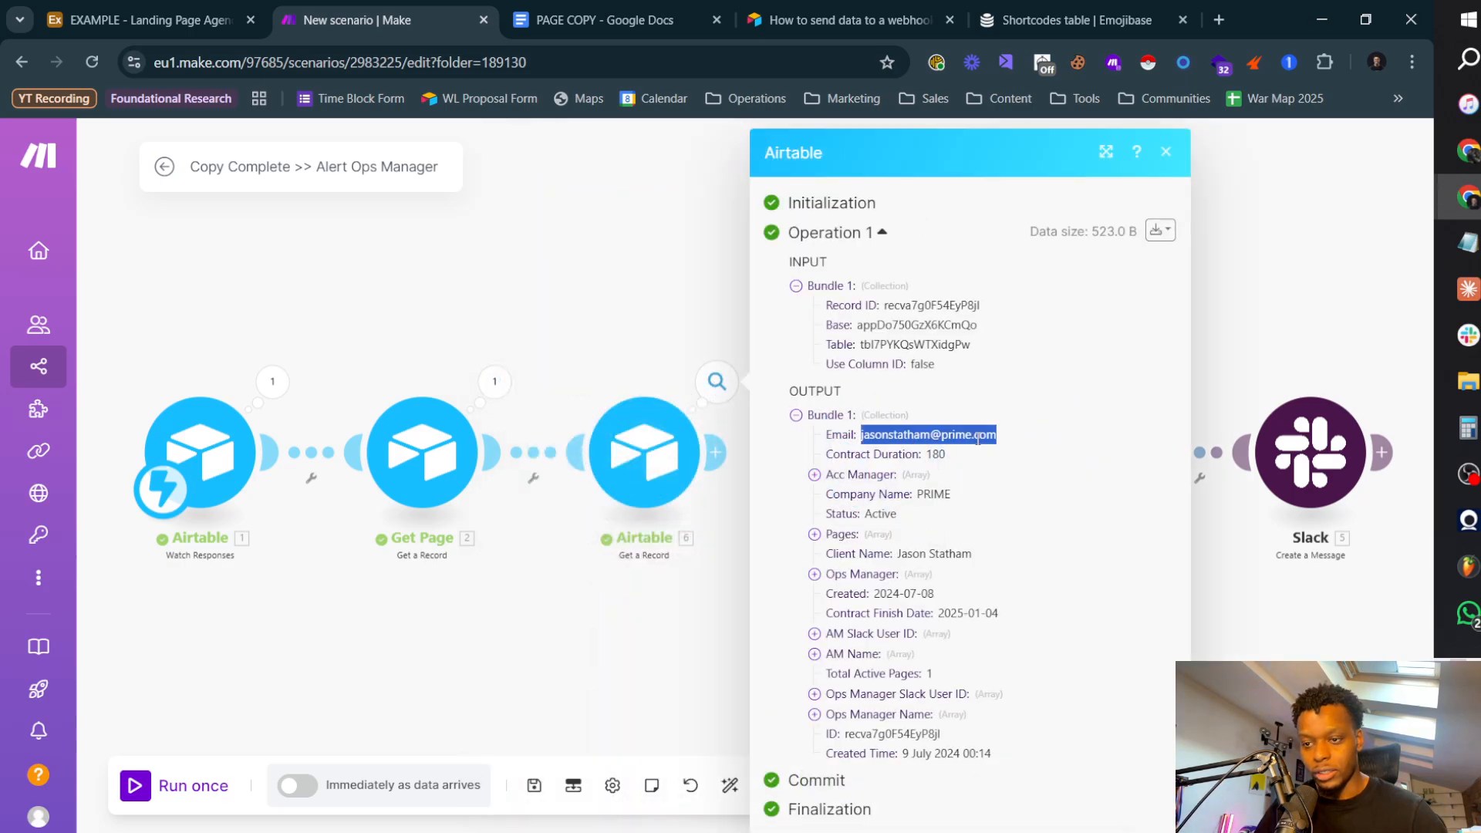
{"action": "double_click", "coordinate": [939, 454]}
{"action": "left_click", "coordinate": [950, 492]}
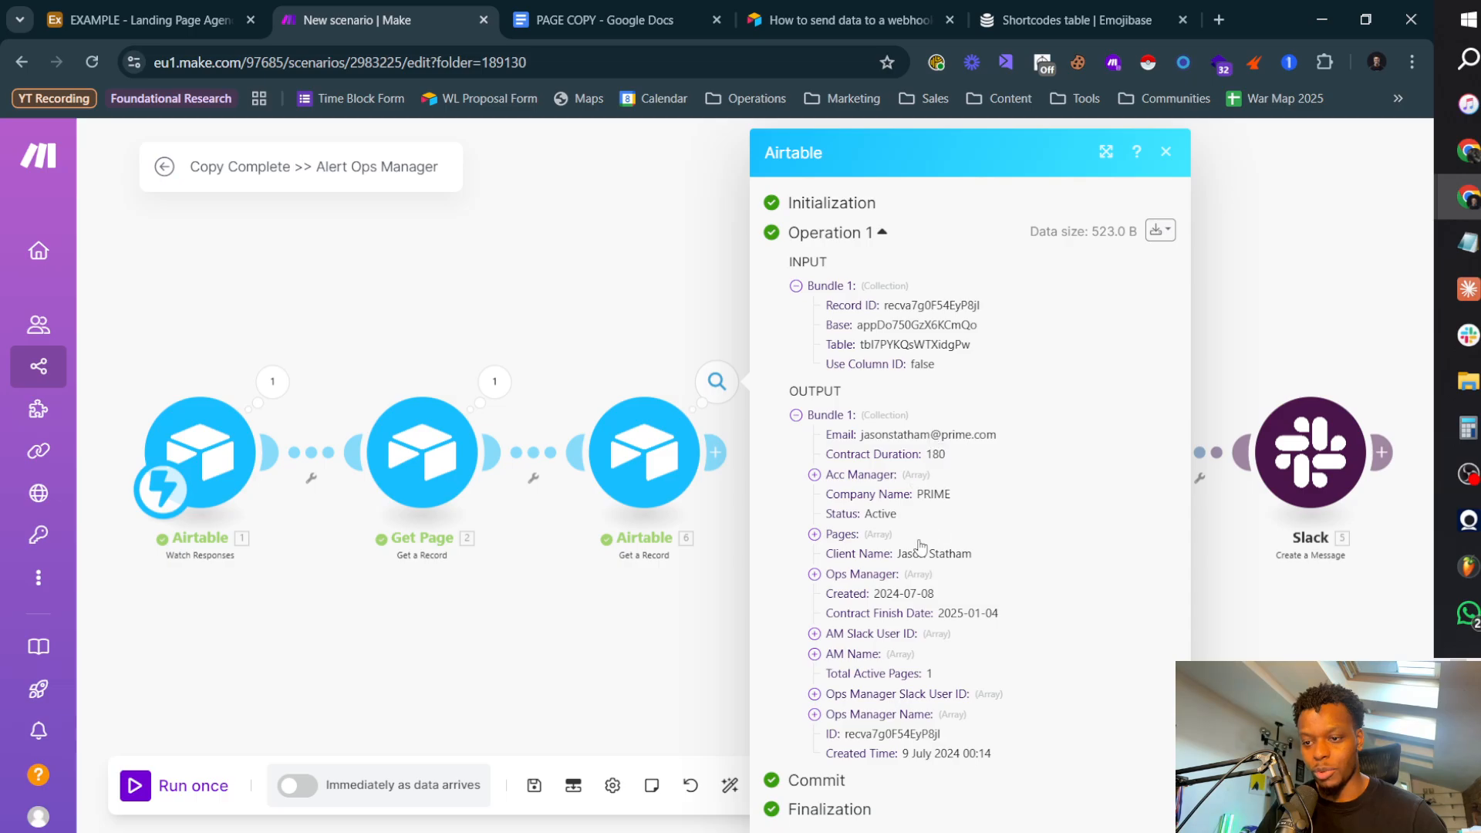
Step: Relink the Clients lookup to Move In Kanban, unlink Slack from Get Ops Manager, and save the scenario
{"action": "left_click", "coordinate": [608, 295]}
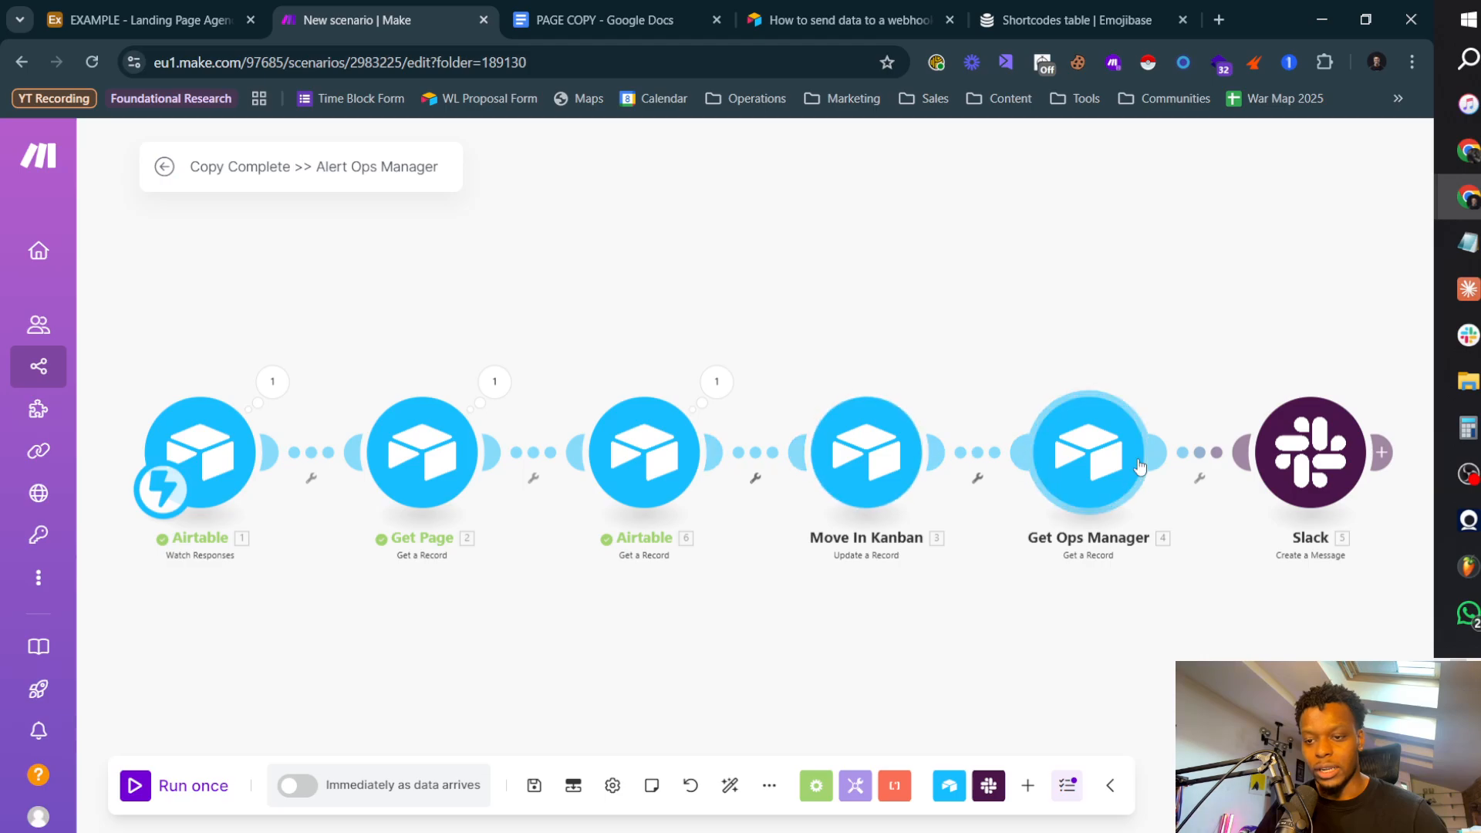
{"action": "left_click", "coordinate": [1201, 476]}
{"action": "left_click", "coordinate": [1243, 536]}
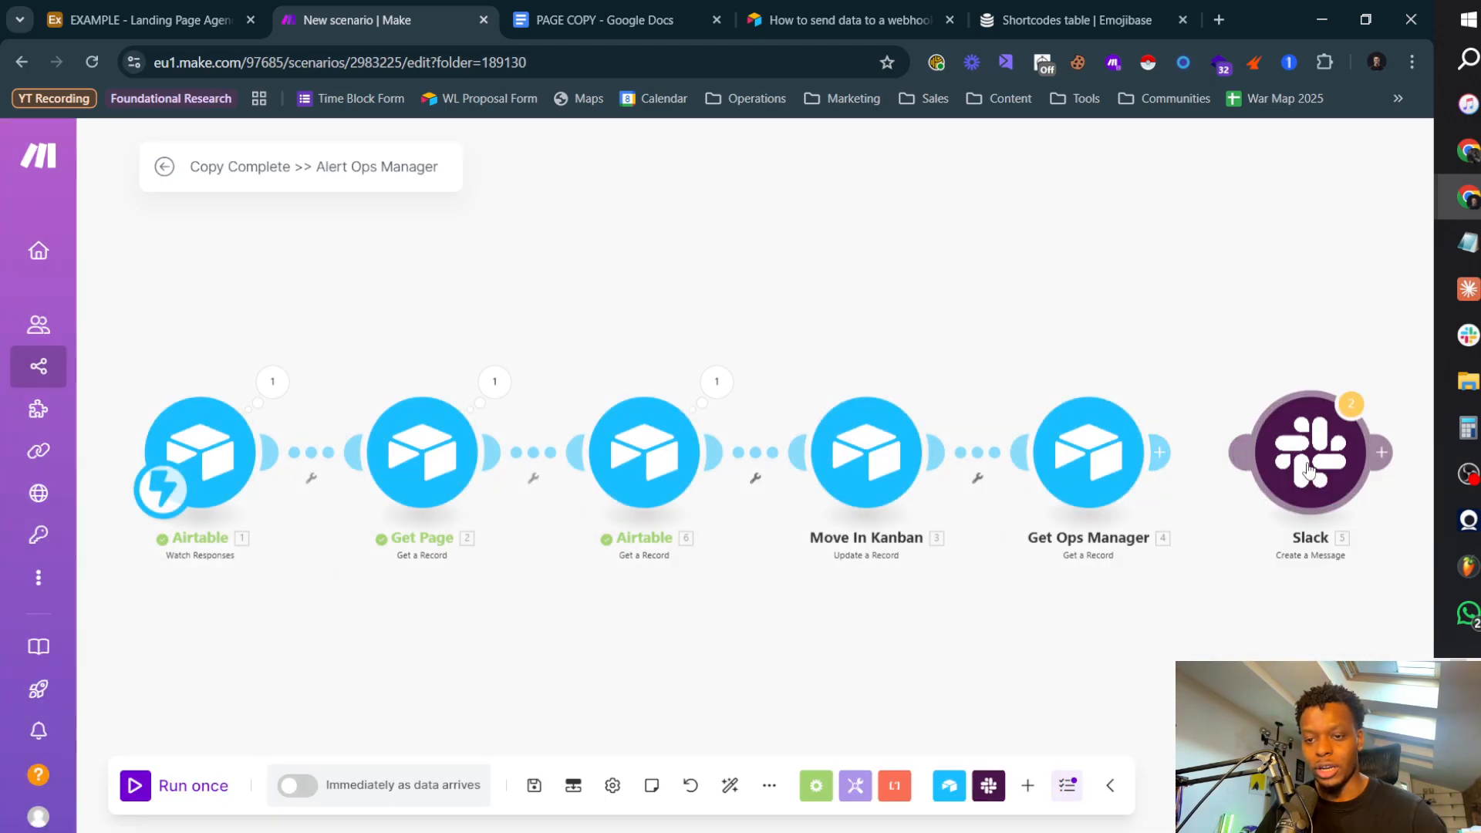
{"action": "left_click_drag", "start_coordinate": [1288, 478], "coordinate": [1377, 471]}
{"action": "left_click", "coordinate": [1245, 477]}
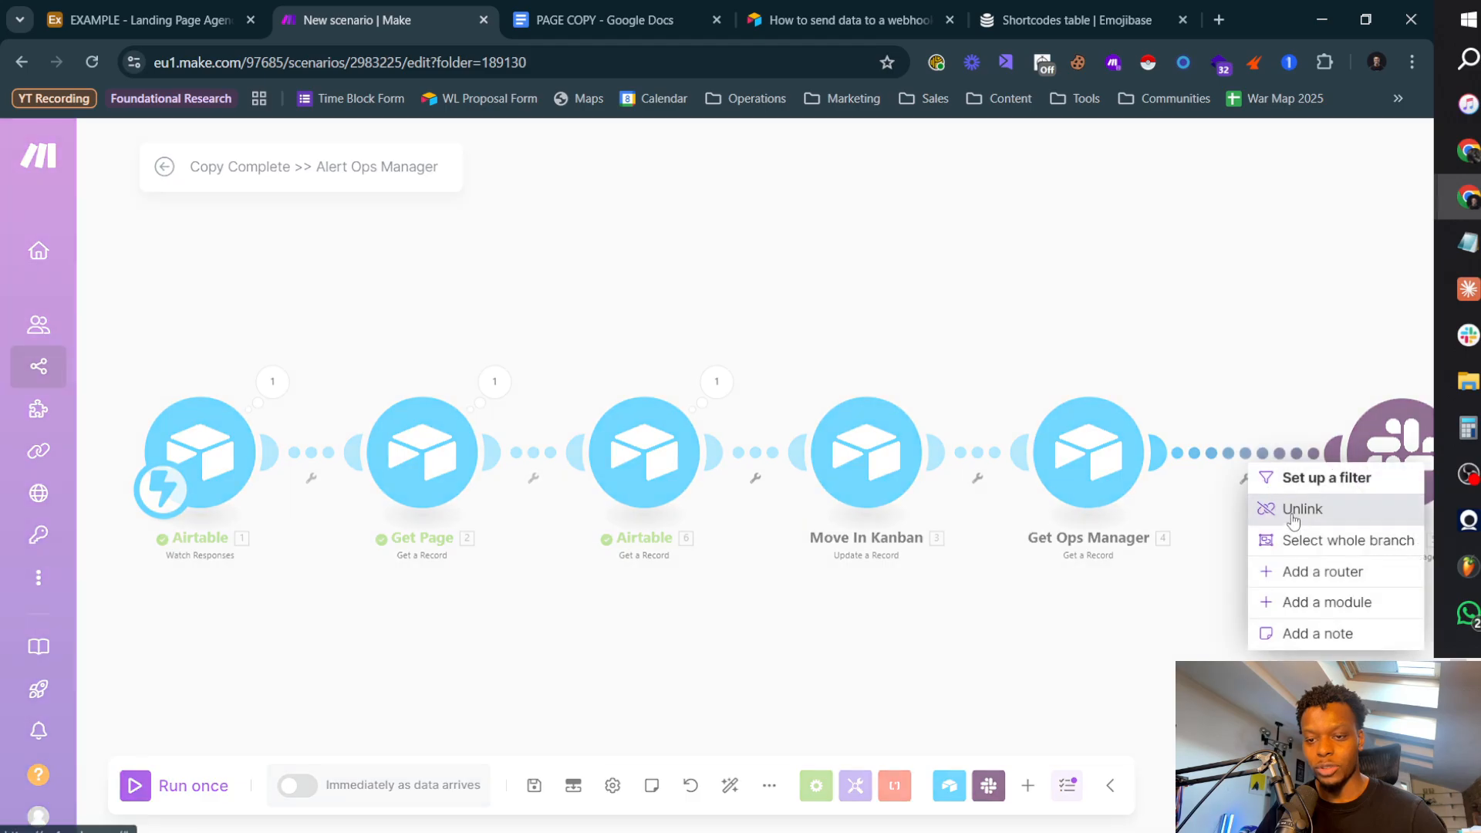
{"action": "left_click", "coordinate": [1290, 507]}
{"action": "left_click", "coordinate": [534, 785]}
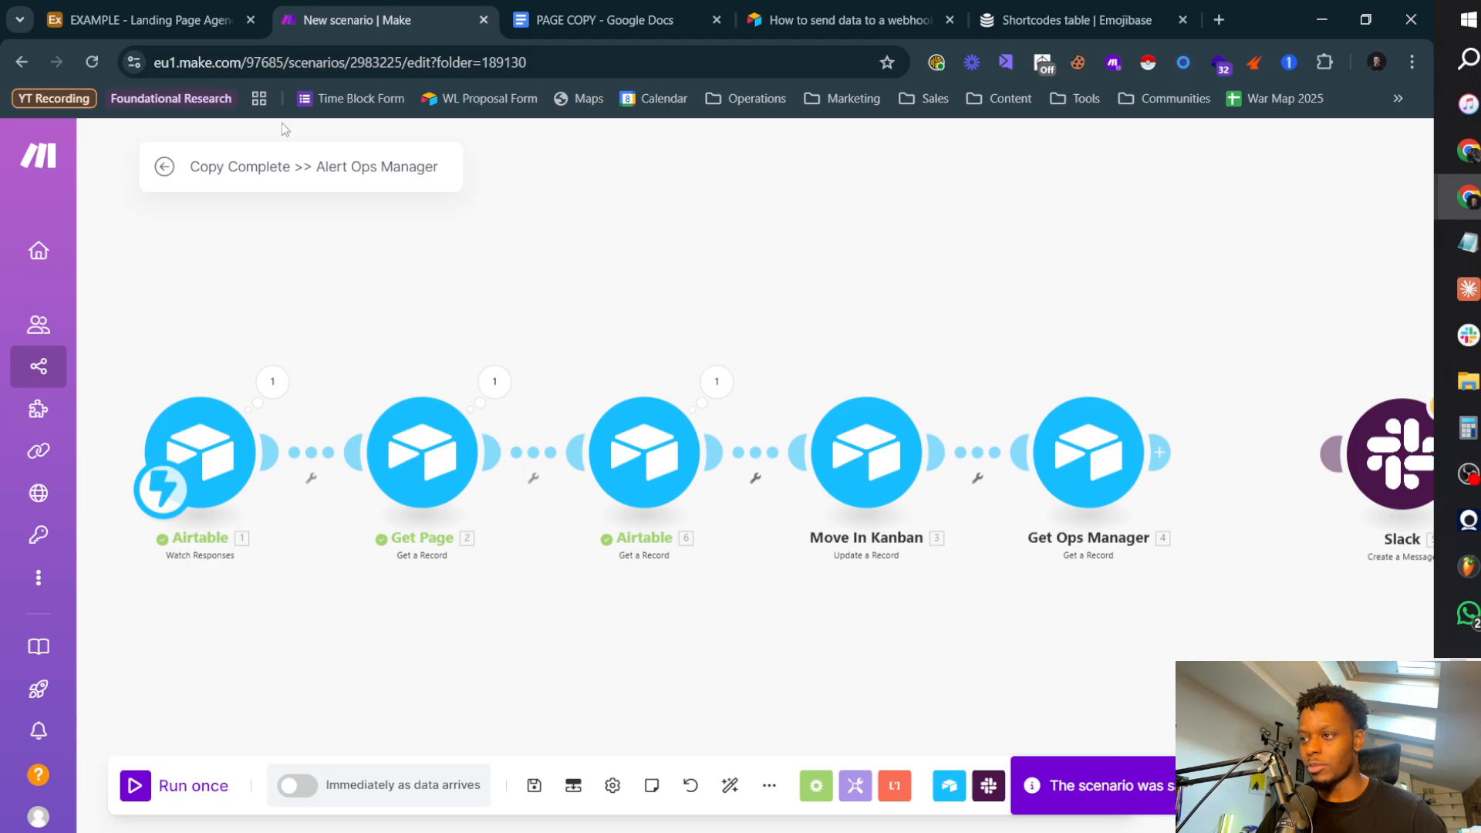
Step: Check the script test in Airtable, then return to Make and run the scenario once with Slack detached
{"action": "left_click", "coordinate": [169, 13]}
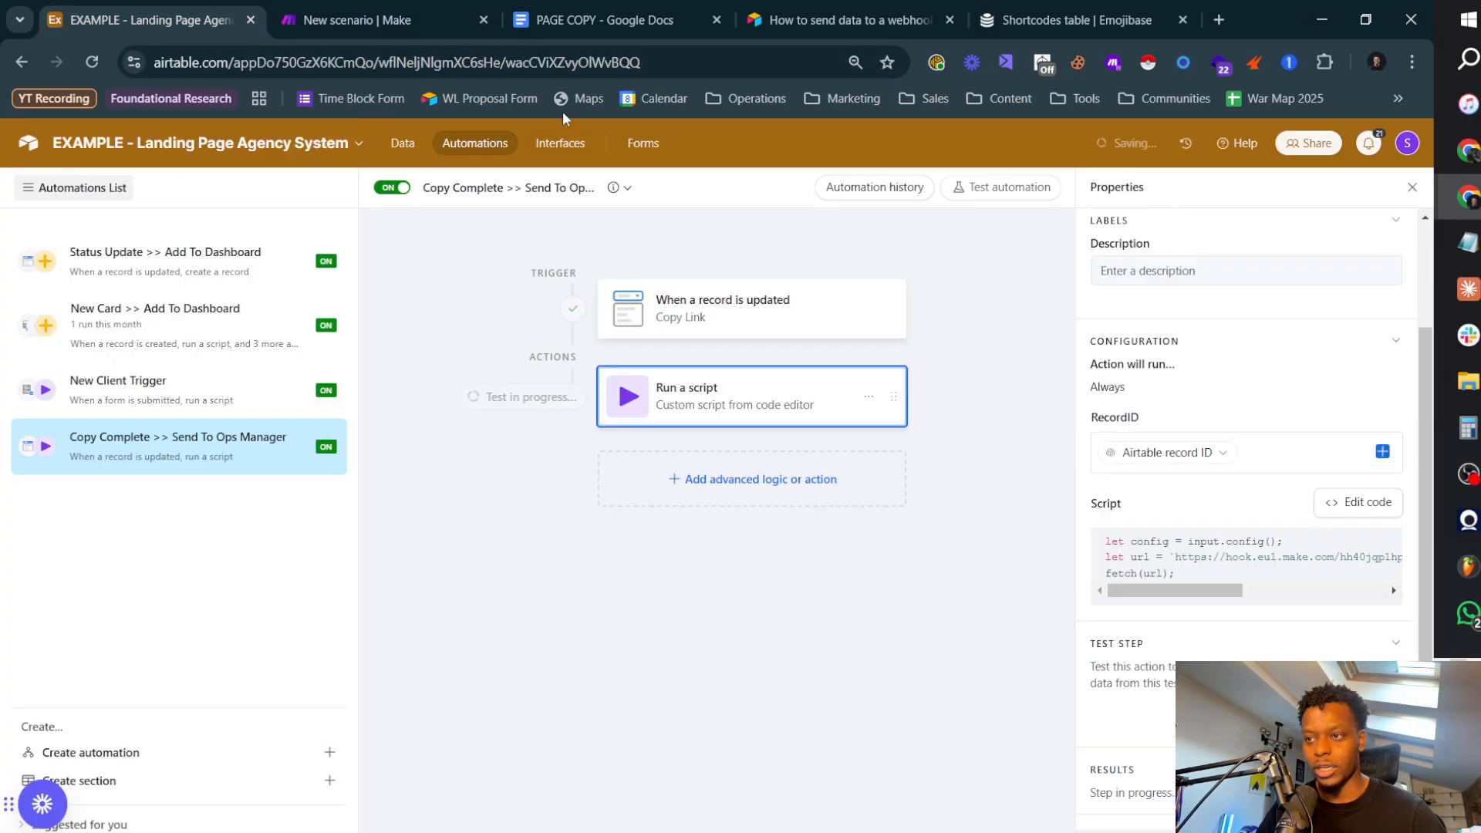
{"action": "left_click", "coordinate": [366, 20]}
{"action": "left_click", "coordinate": [147, 793]}
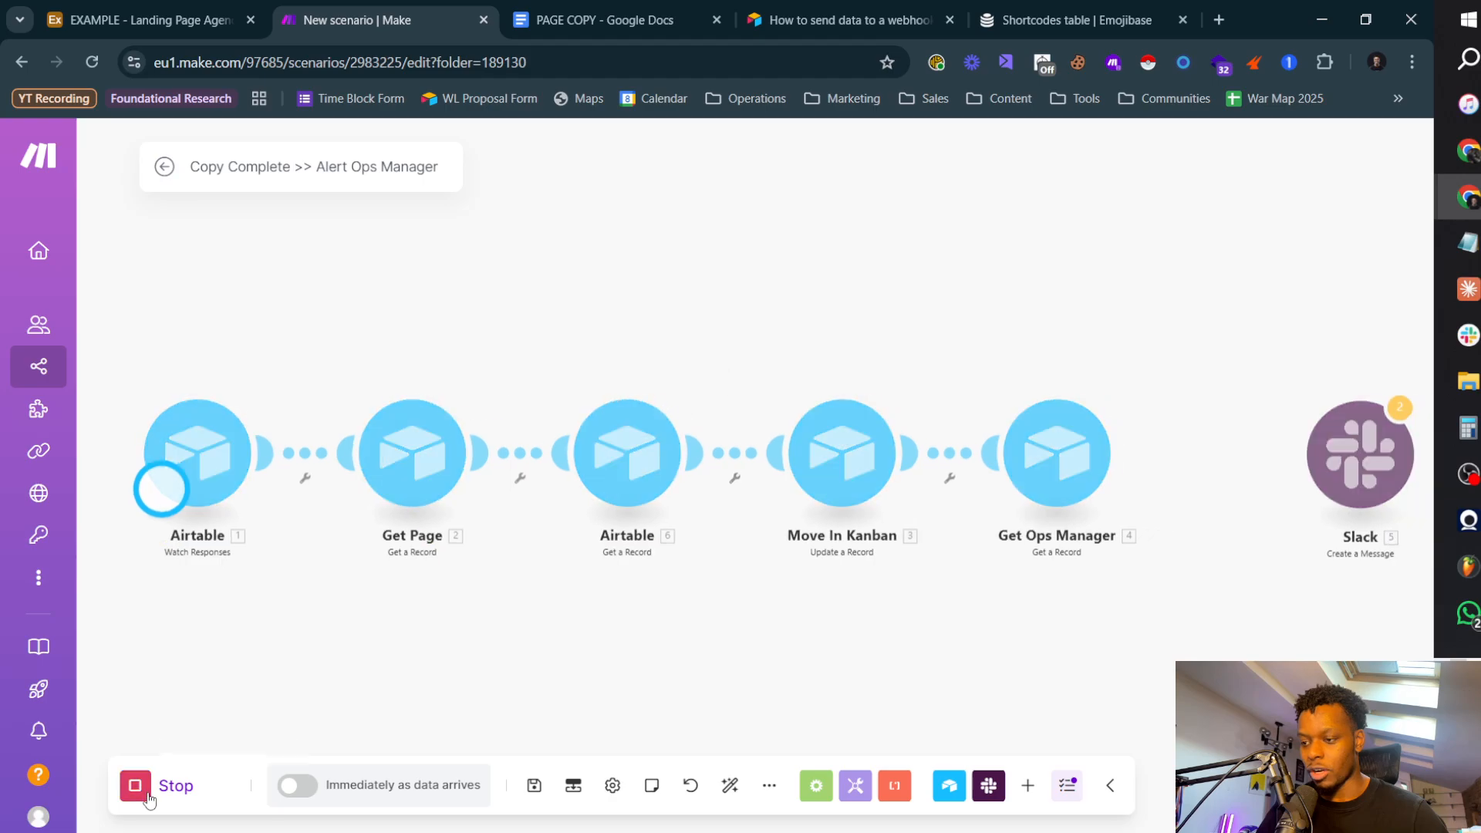
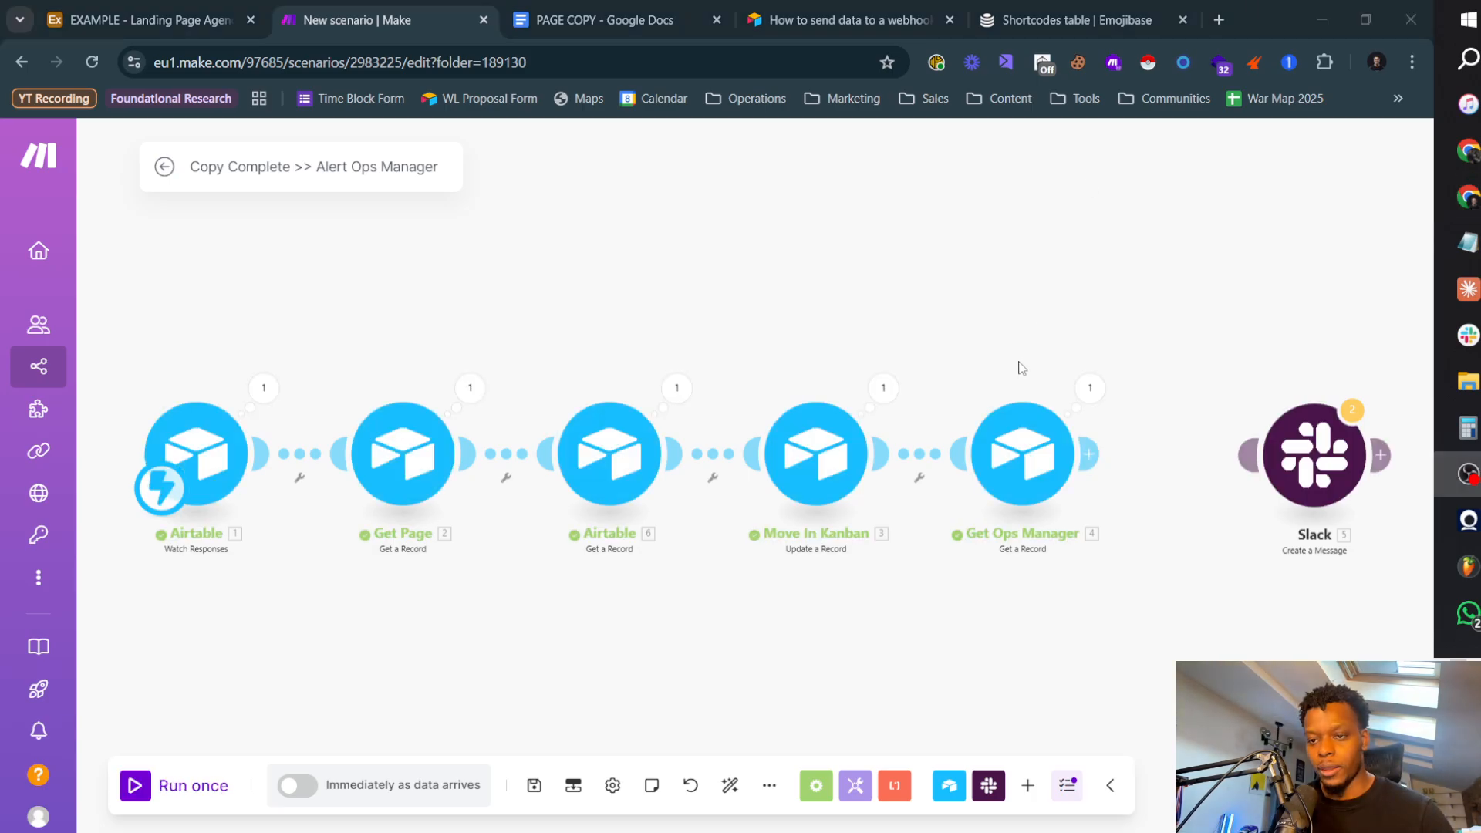
Step: Examine the Get Ops Manager output, including name, job title and Slack user ID, and the Move In Kanban output
{"action": "left_click", "coordinate": [1089, 388]}
{"action": "double_click", "coordinate": [760, 455]}
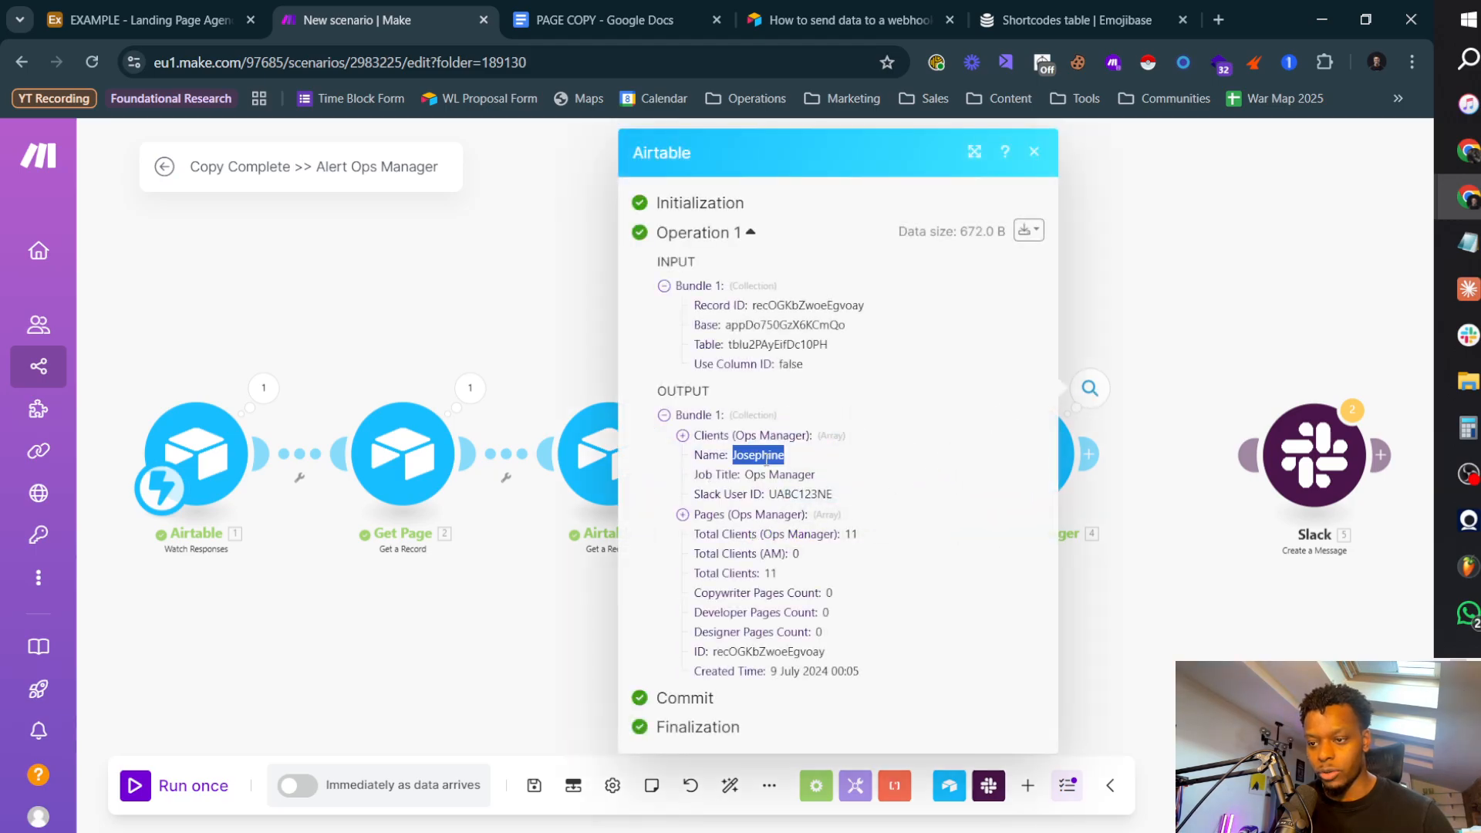
{"action": "double_click", "coordinate": [793, 475]}
{"action": "double_click", "coordinate": [821, 494]}
{"action": "left_click", "coordinate": [1113, 558]}
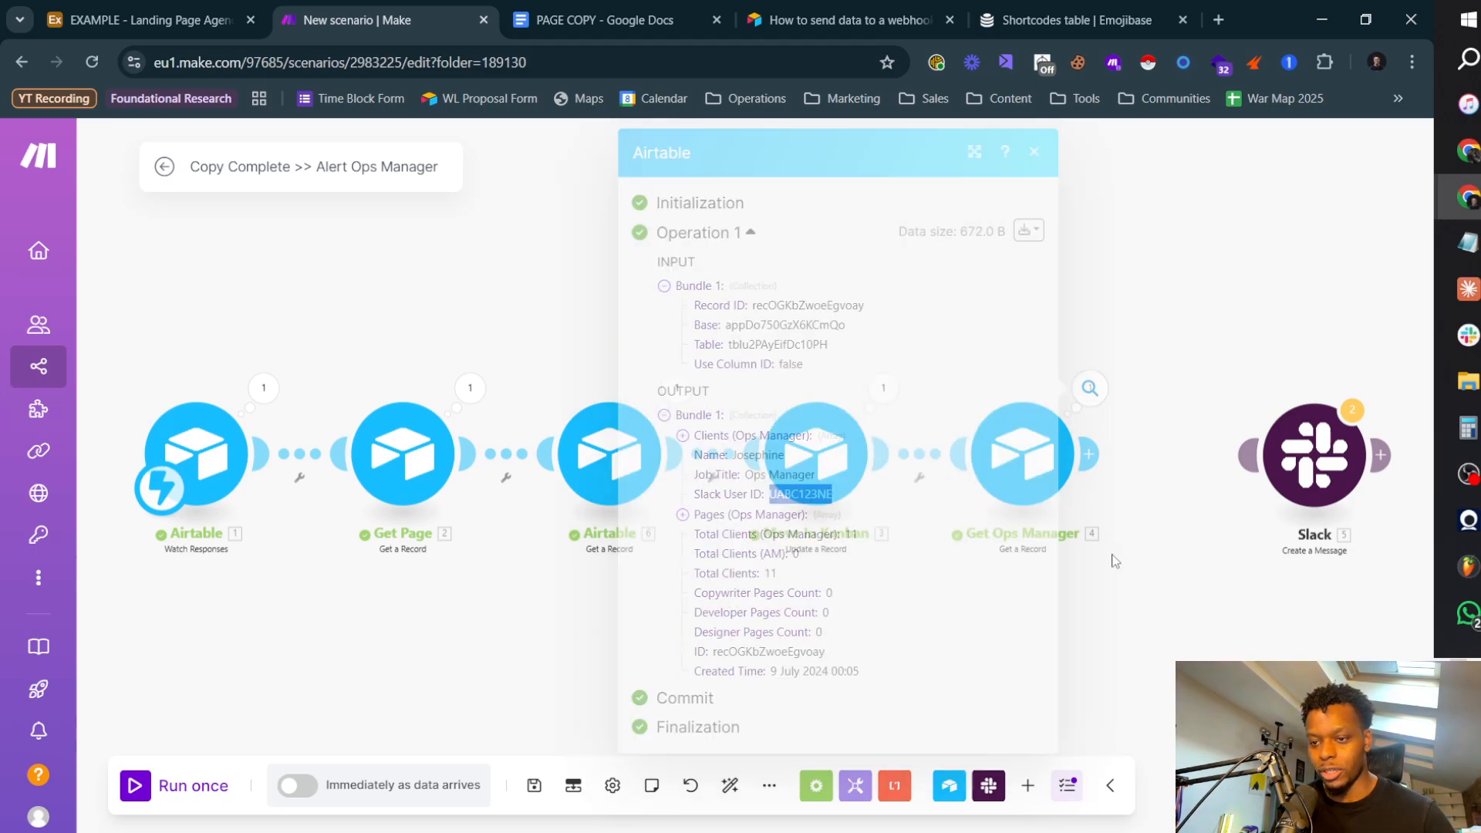
{"action": "left_click", "coordinate": [882, 385]}
{"action": "left_click", "coordinate": [156, 29]}
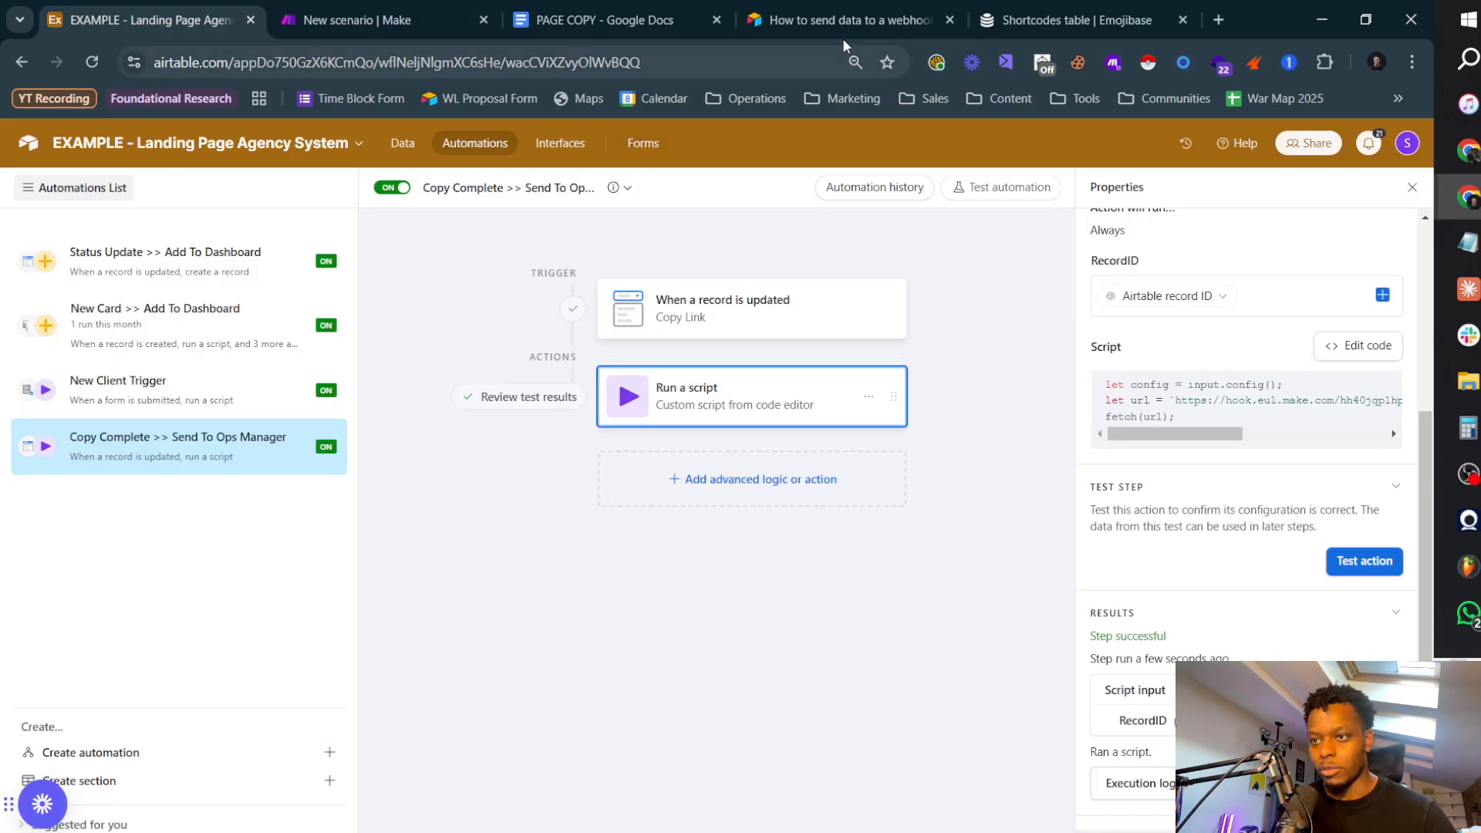
{"action": "left_click", "coordinate": [359, 26]}
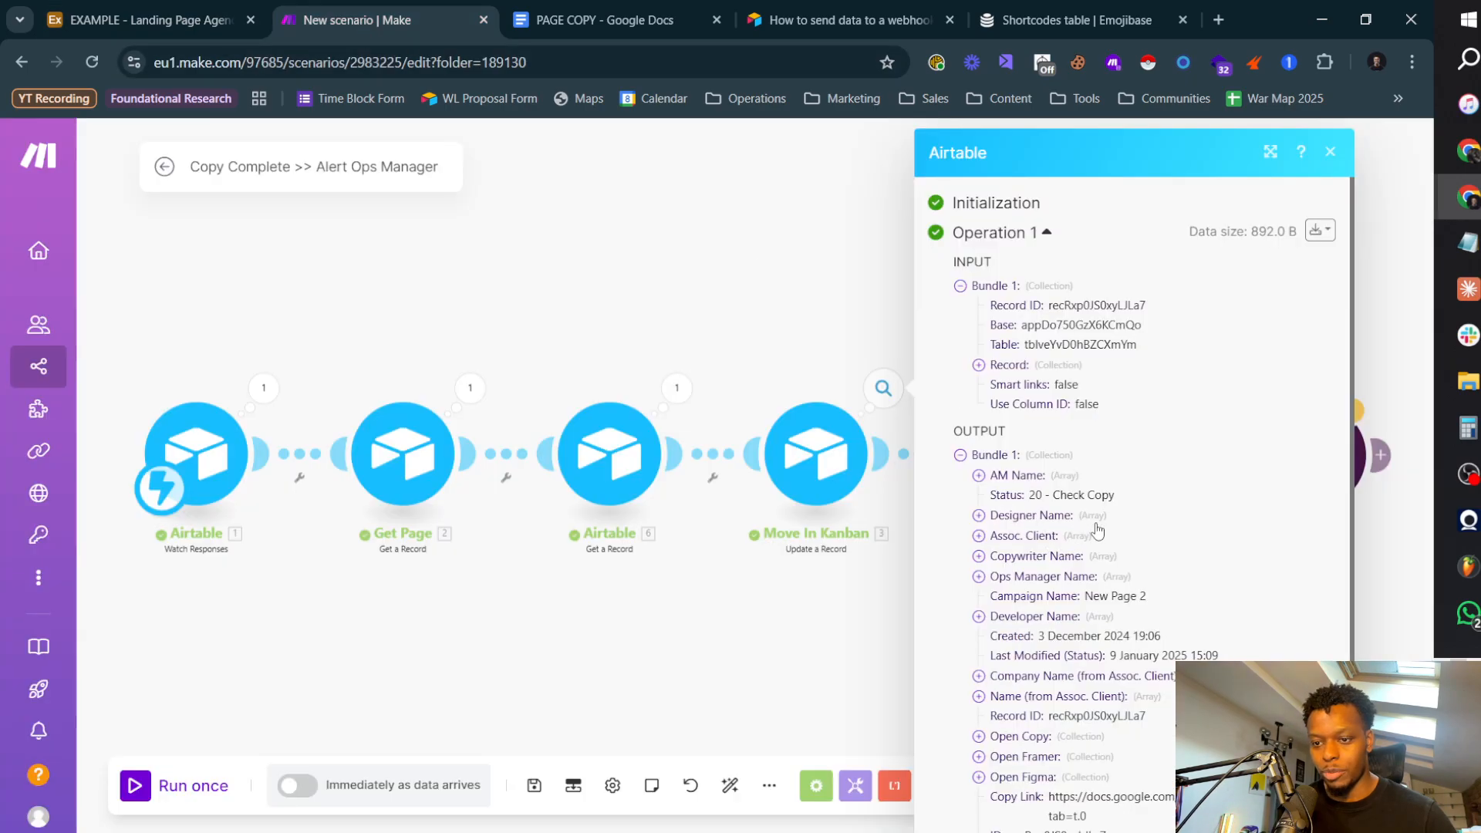
Step: Switch to Airtable, check the card for New Page 2 on the CEO Dashboard's Pages board, and return to Make
{"action": "left_click", "coordinate": [182, 29]}
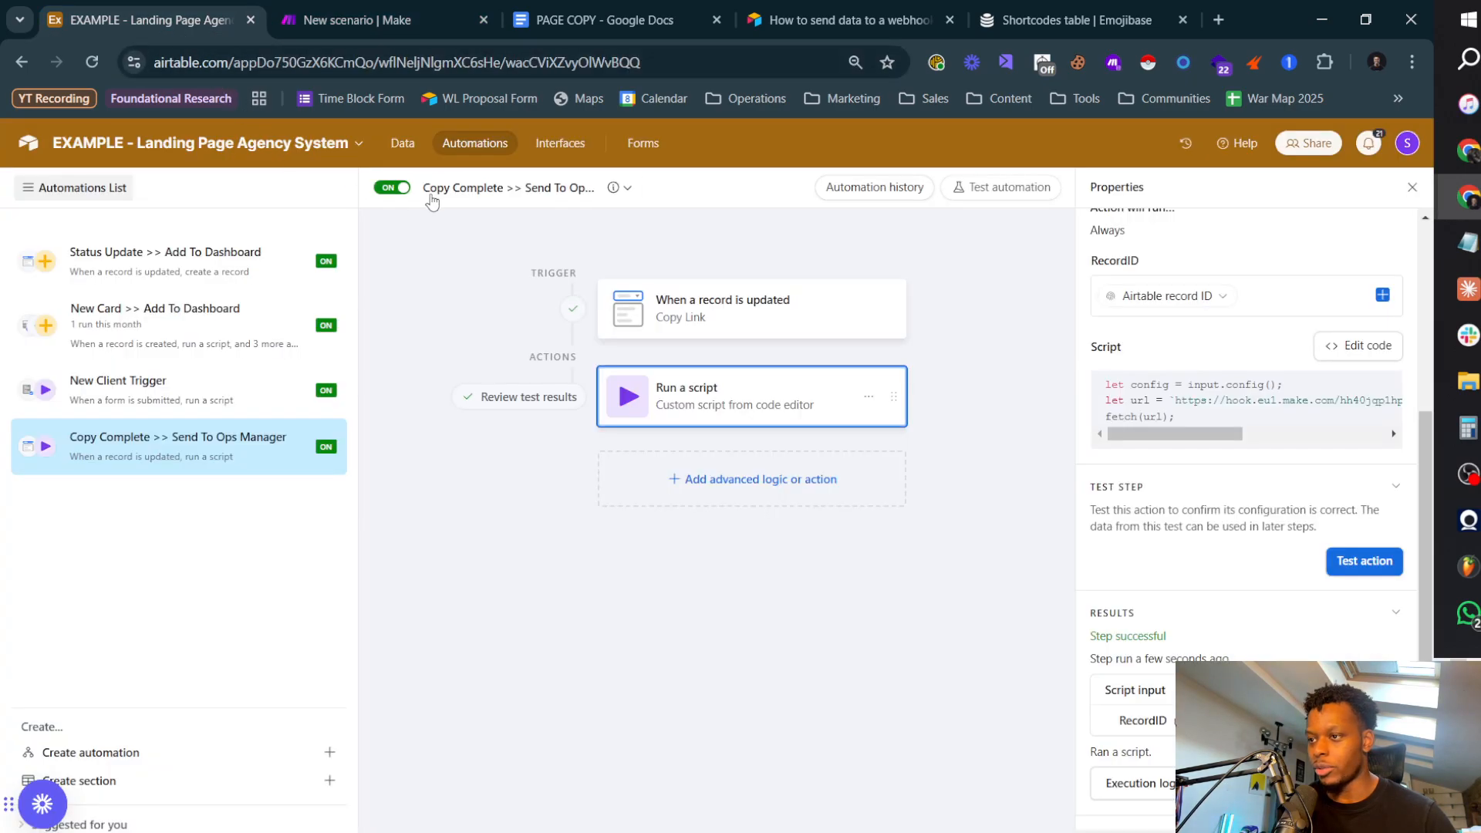
{"action": "left_click", "coordinate": [561, 143]}
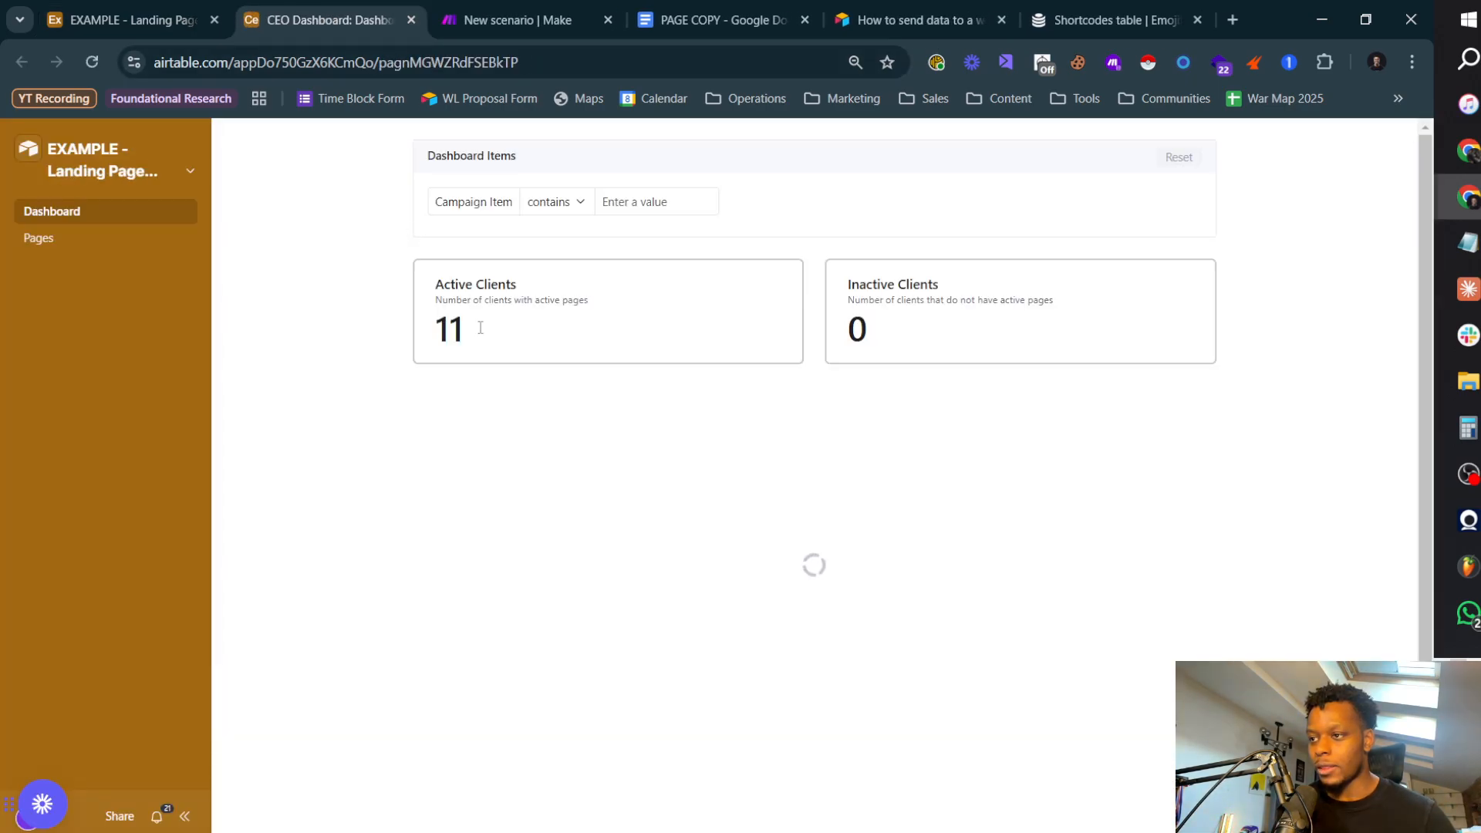
{"action": "left_click", "coordinate": [47, 241]}
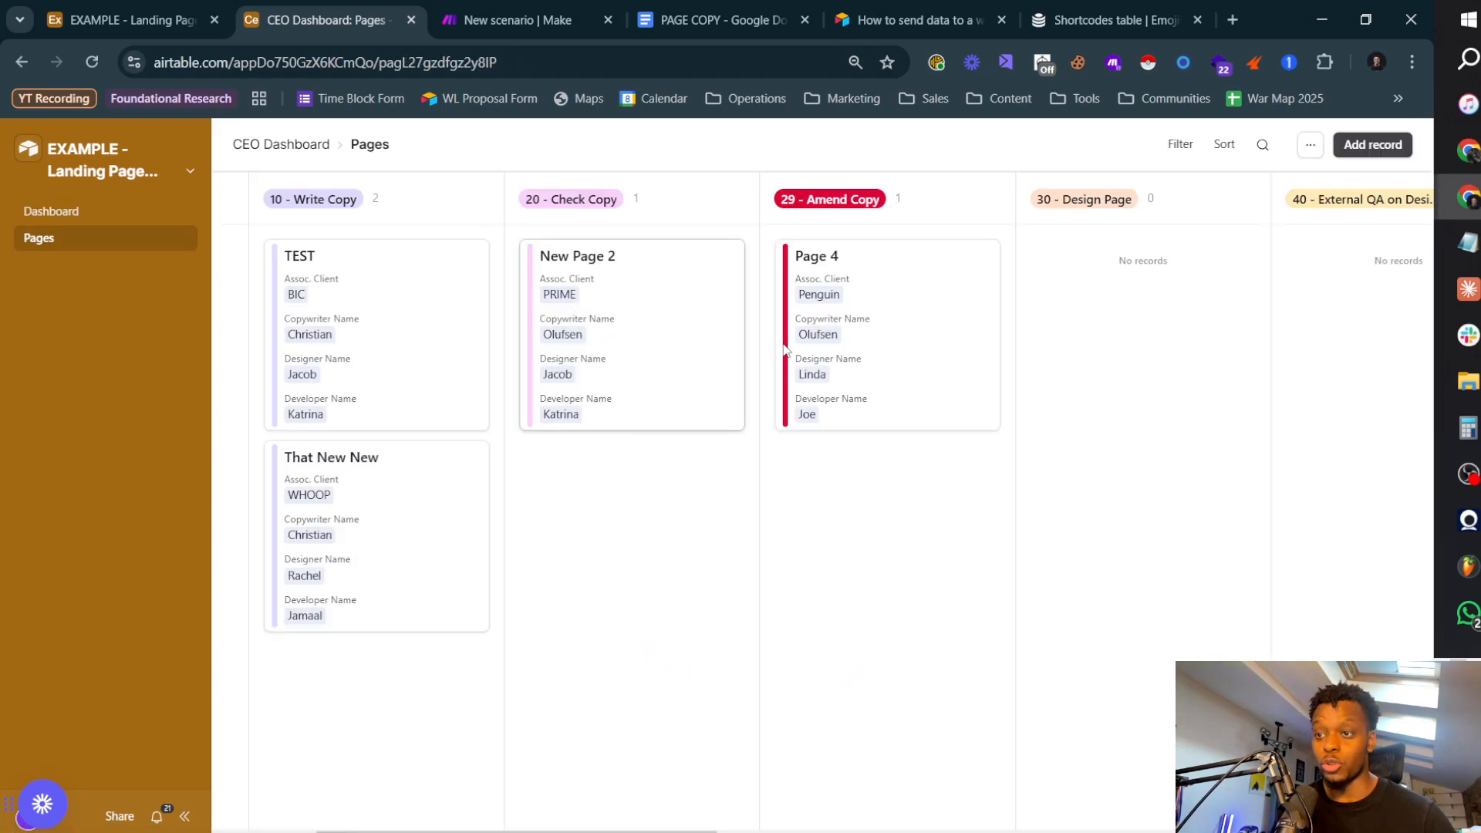
{"action": "left_click", "coordinate": [493, 22]}
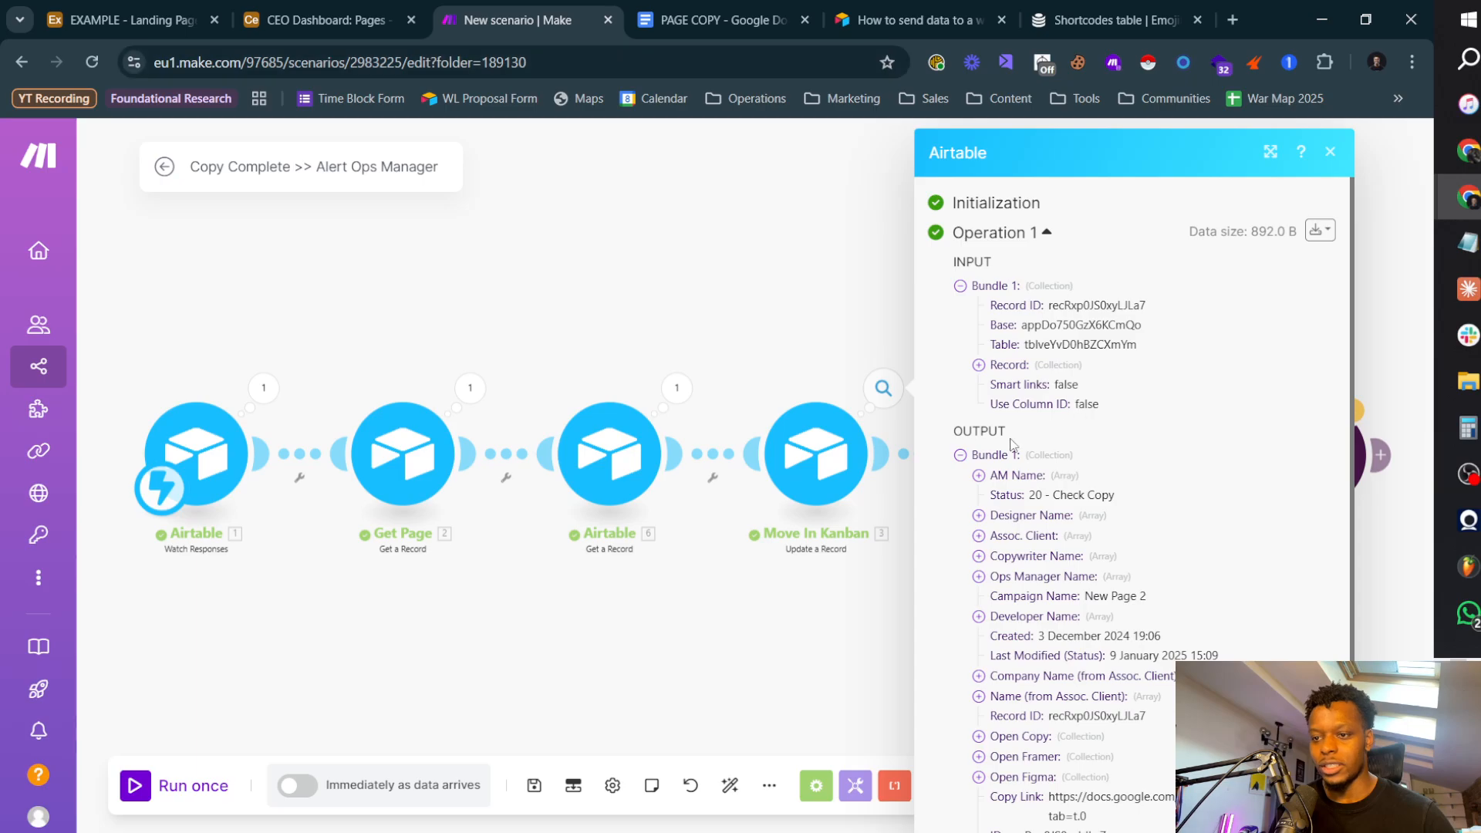
Step: Close the Move In Kanban output and link the Slack module back to Get Ops Manager
{"action": "left_click", "coordinate": [845, 610]}
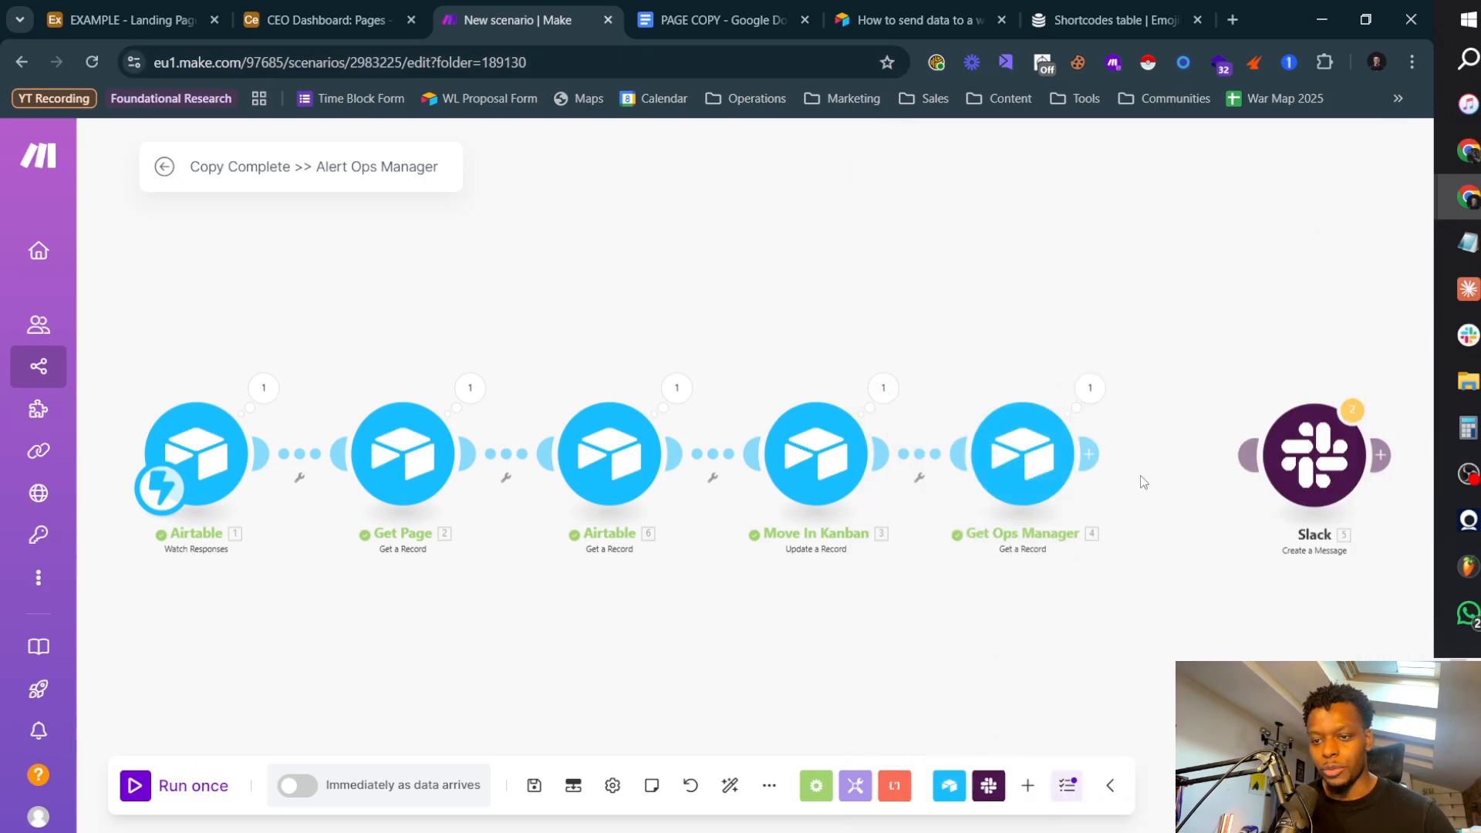
{"action": "left_click", "coordinate": [1317, 467]}
{"action": "left_click", "coordinate": [645, 589]}
Step: Rename the Airtable client lookup module as Get Client
{"action": "right_click", "coordinate": [597, 453]}
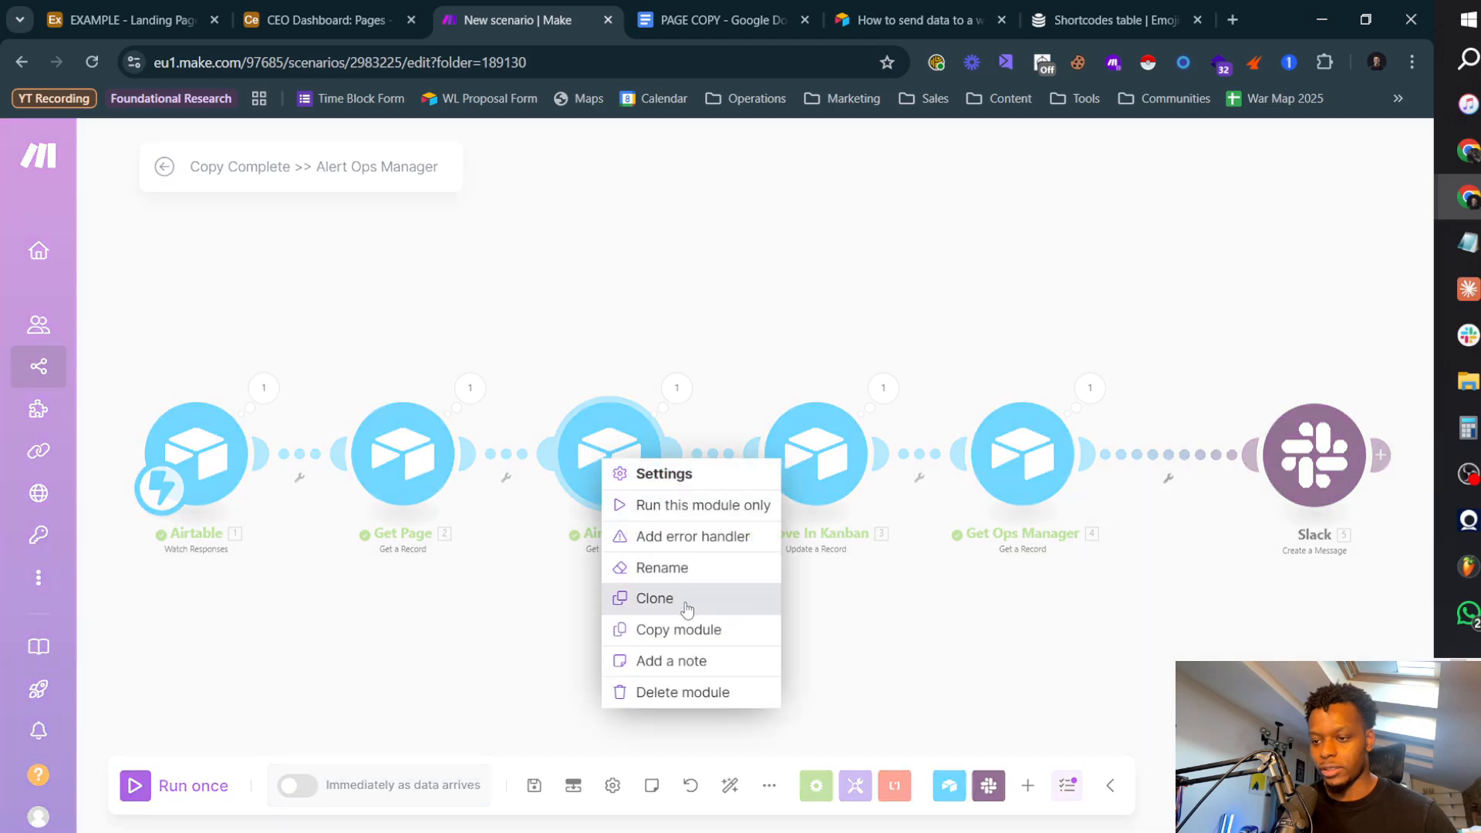
{"action": "left_click", "coordinate": [682, 571]}
{"action": "type", "text": "Get Cli"}
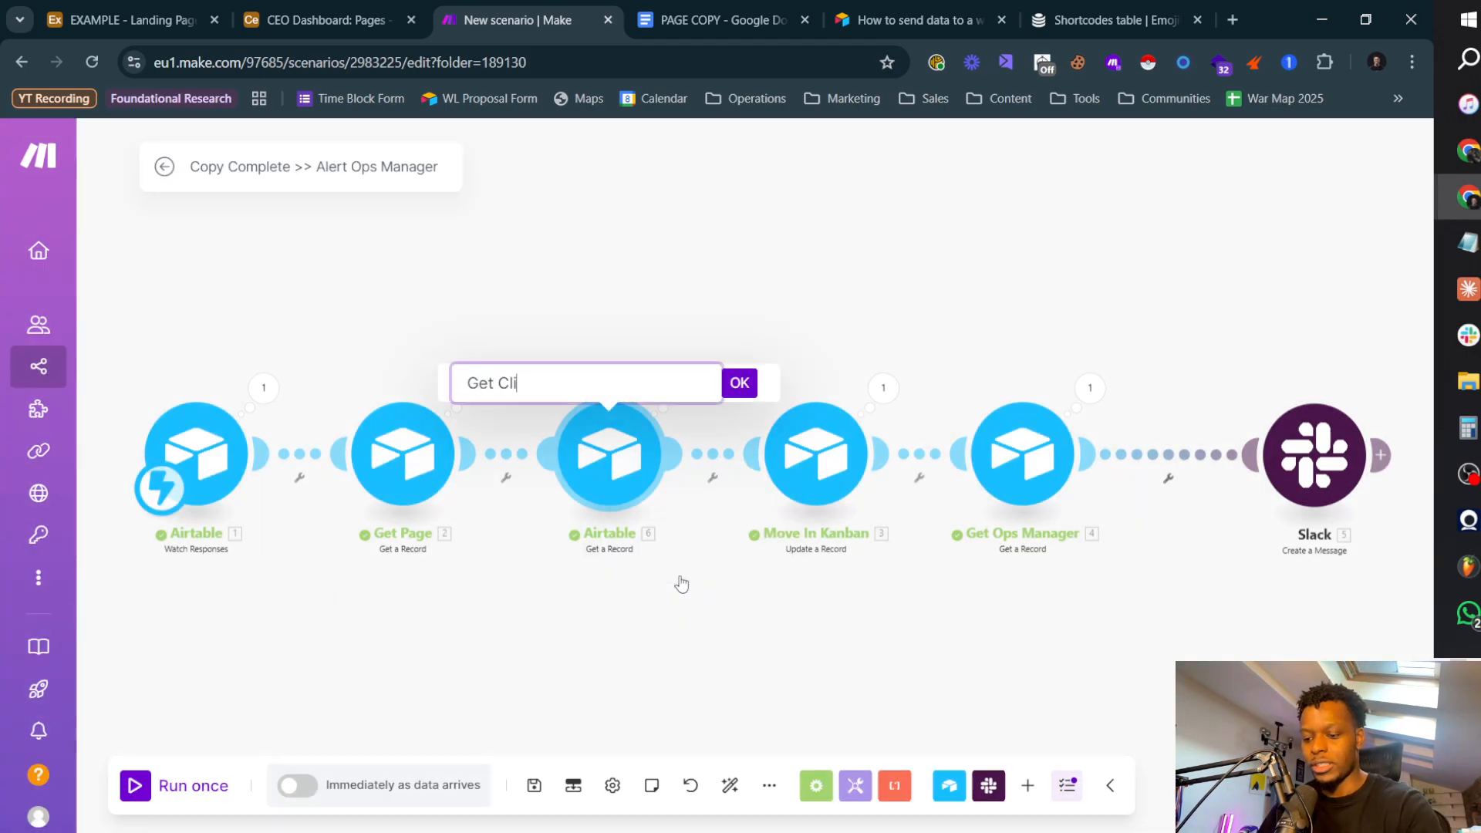
{"action": "type", "text": "ent"}
{"action": "key", "text": "Return"}
Step: In the Slack message text, map Company Name from Get Client after the Client label
{"action": "left_click", "coordinate": [1292, 463]}
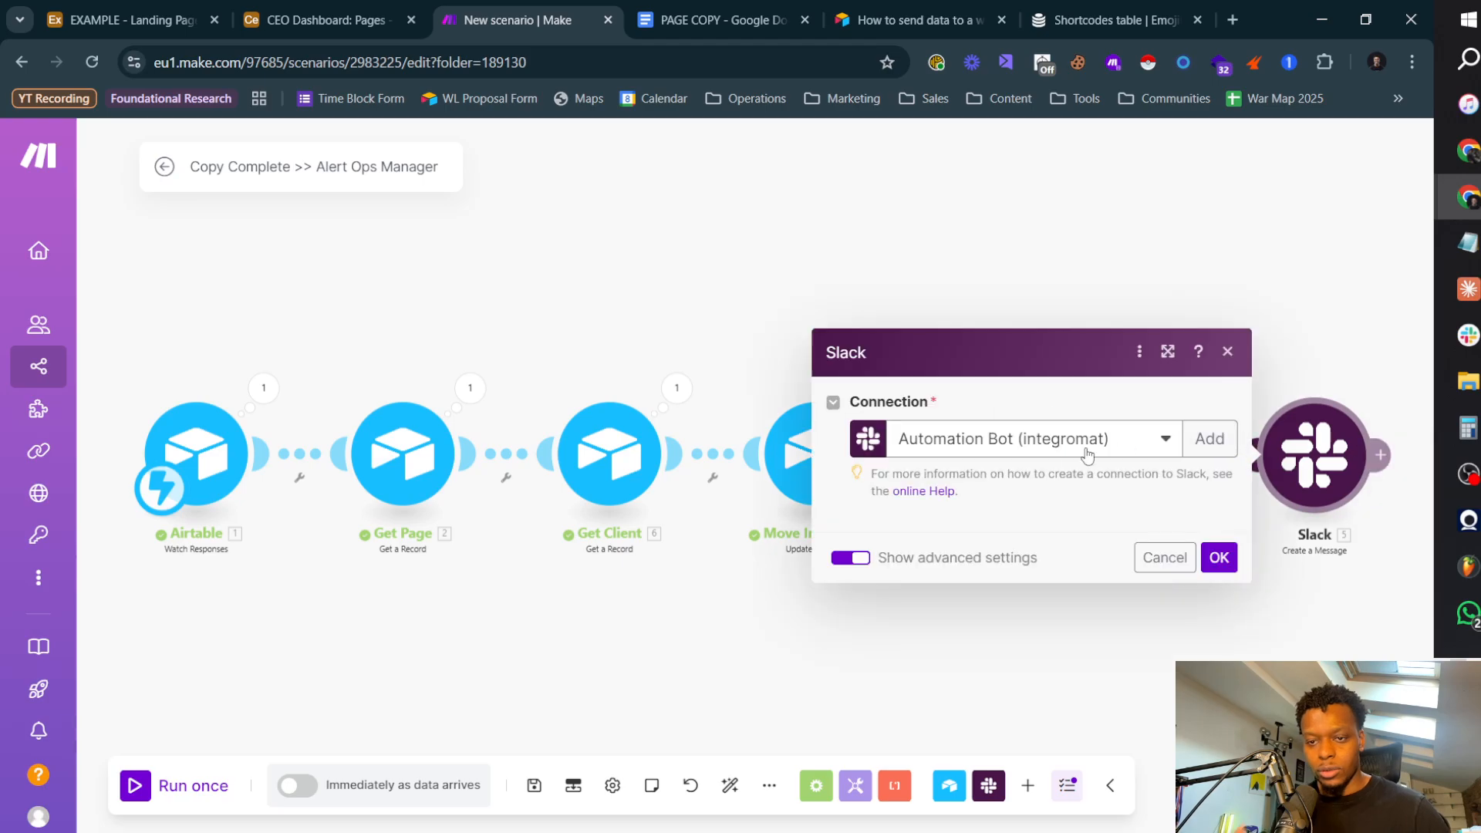
{"action": "scroll", "coordinate": [989, 482], "scroll_direction": "down", "scroll_amount": 3}
{"action": "left_click", "coordinate": [935, 411]}
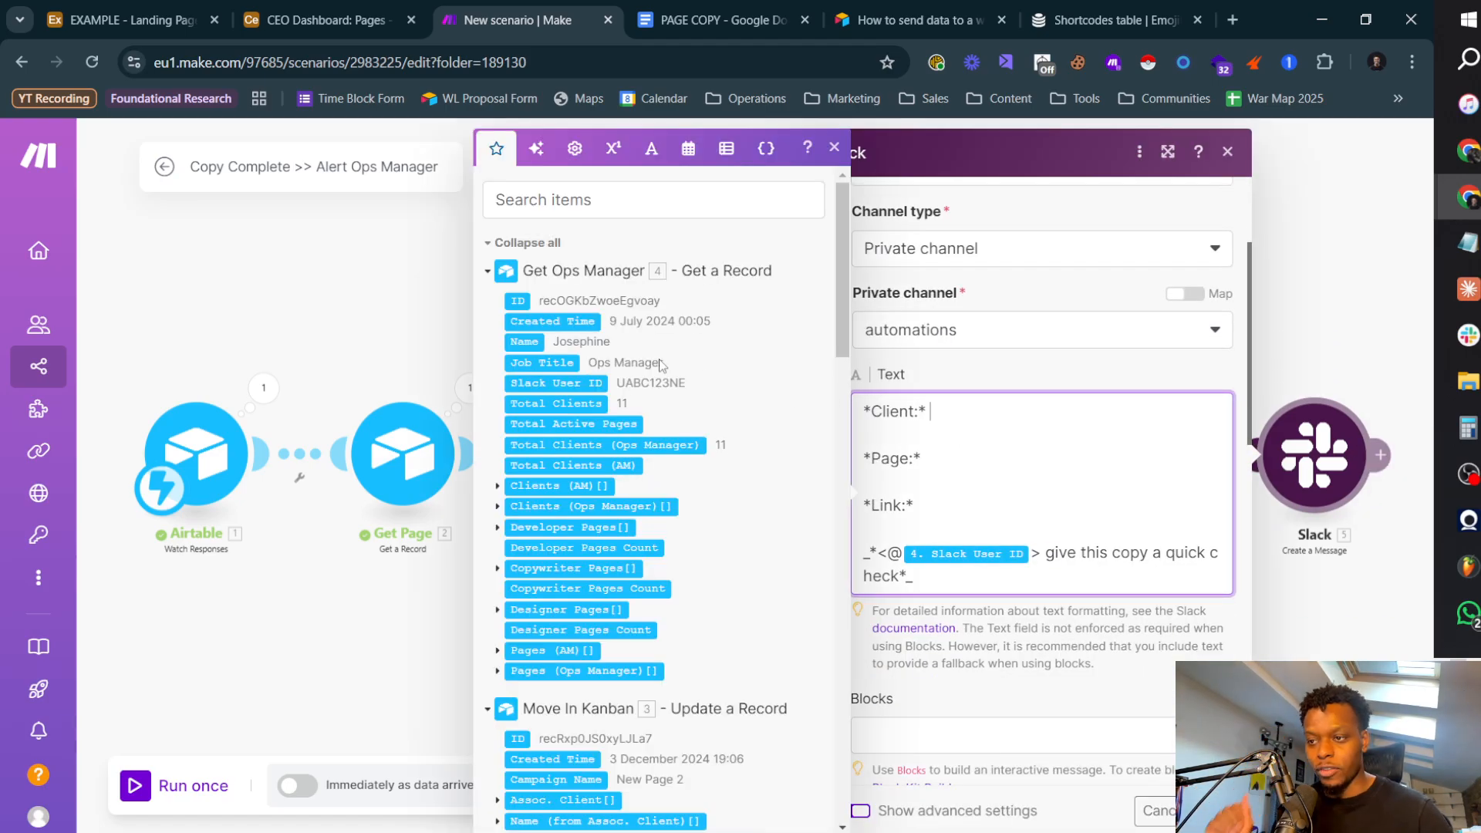
{"action": "scroll", "coordinate": [655, 386], "scroll_direction": "down", "scroll_amount": 15}
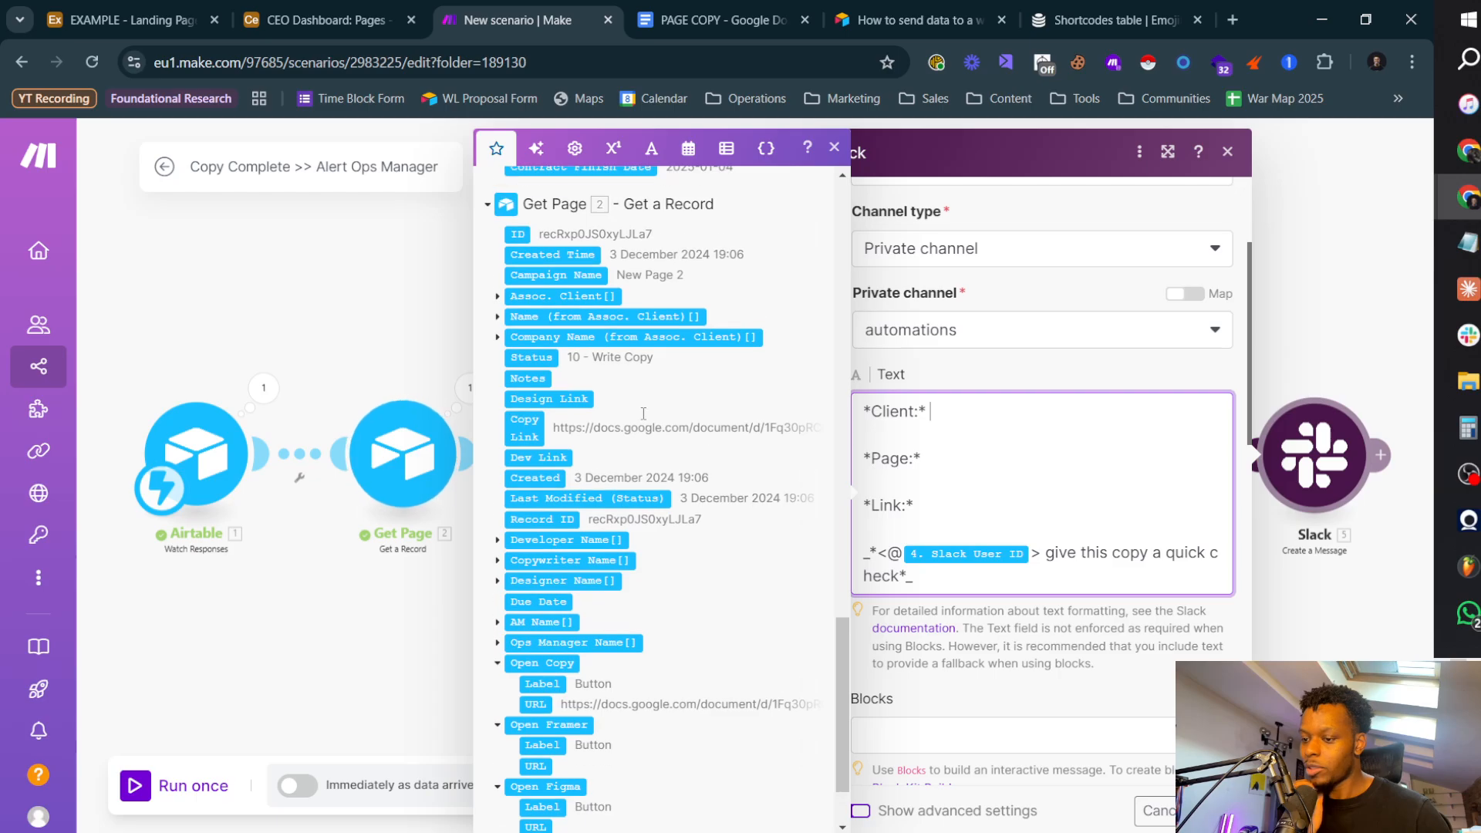
{"action": "scroll", "coordinate": [644, 414], "scroll_direction": "up", "scroll_amount": 5}
{"action": "scroll", "coordinate": [617, 448], "scroll_direction": "down", "scroll_amount": 12}
{"action": "scroll", "coordinate": [610, 468], "scroll_direction": "up", "scroll_amount": 1}
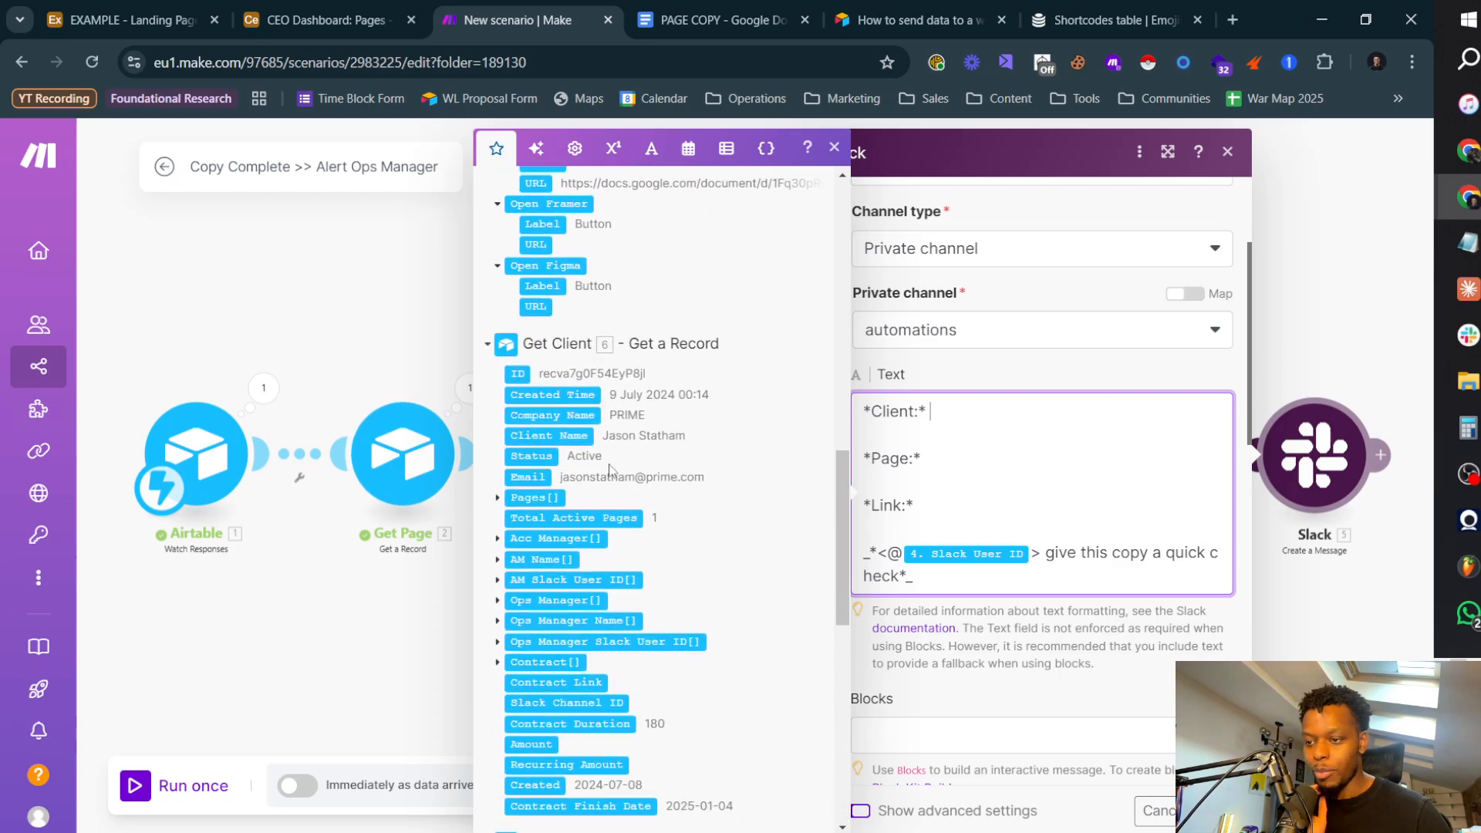
{"action": "scroll", "coordinate": [610, 468], "scroll_direction": "down", "scroll_amount": 1}
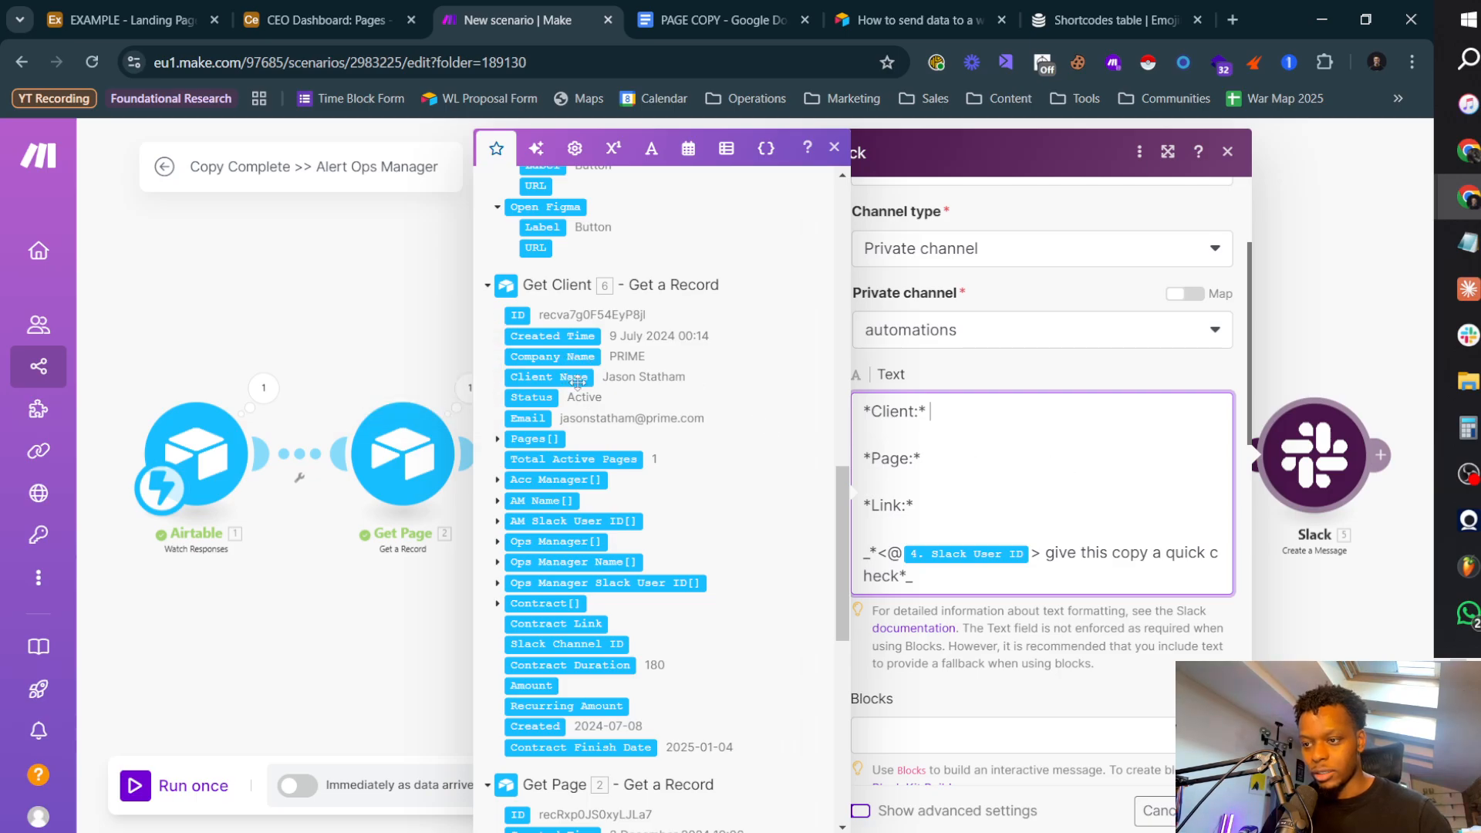
{"action": "left_click", "coordinate": [571, 355]}
Step: Find the page name among the mappable items and map Campaign Name from Get Page after the Page label
{"action": "scroll", "coordinate": [635, 445], "scroll_direction": "down", "scroll_amount": 7}
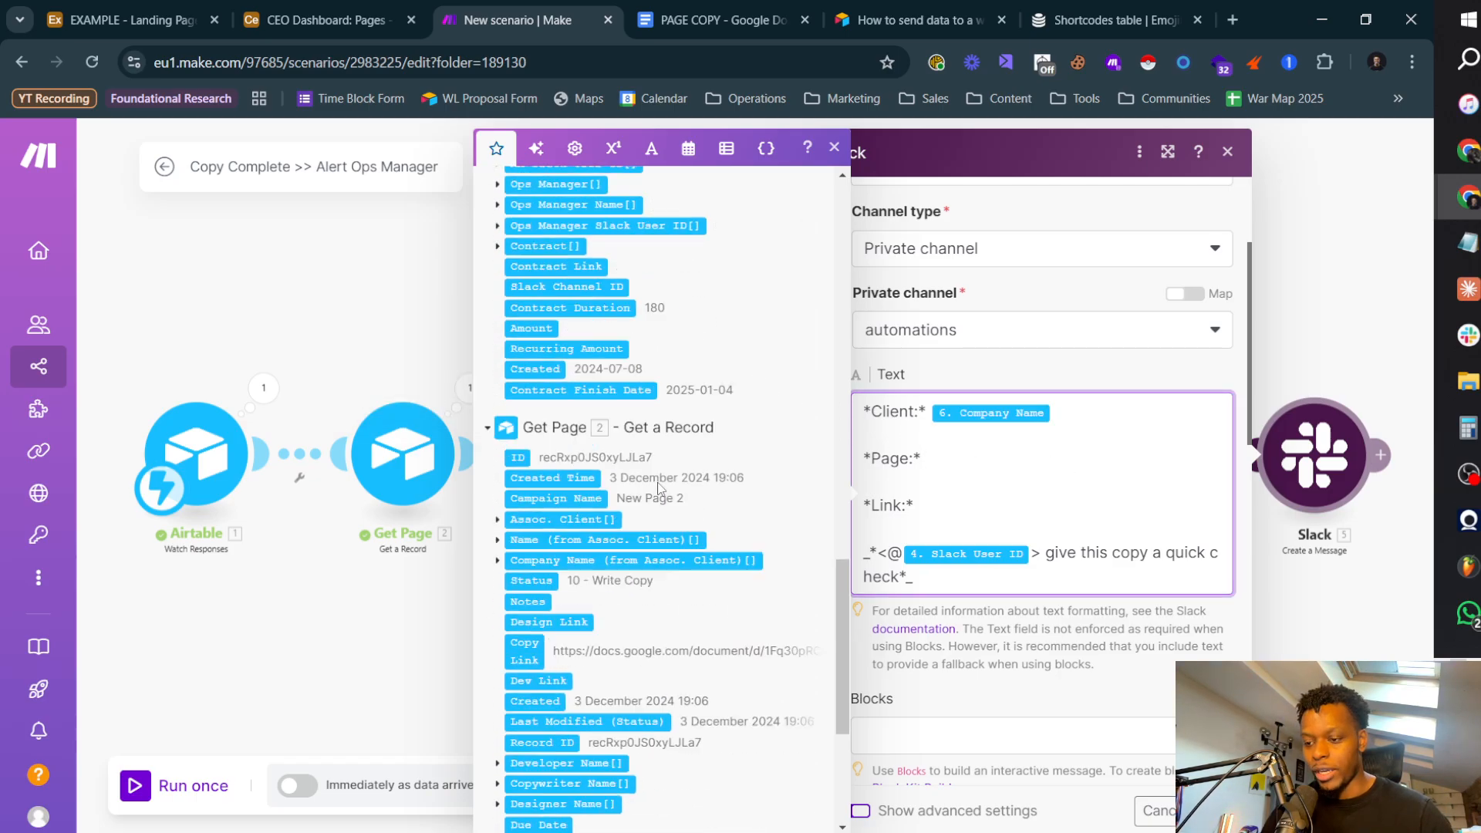
{"action": "scroll", "coordinate": [652, 448], "scroll_direction": "up", "scroll_amount": 15}
{"action": "left_click", "coordinate": [587, 193]}
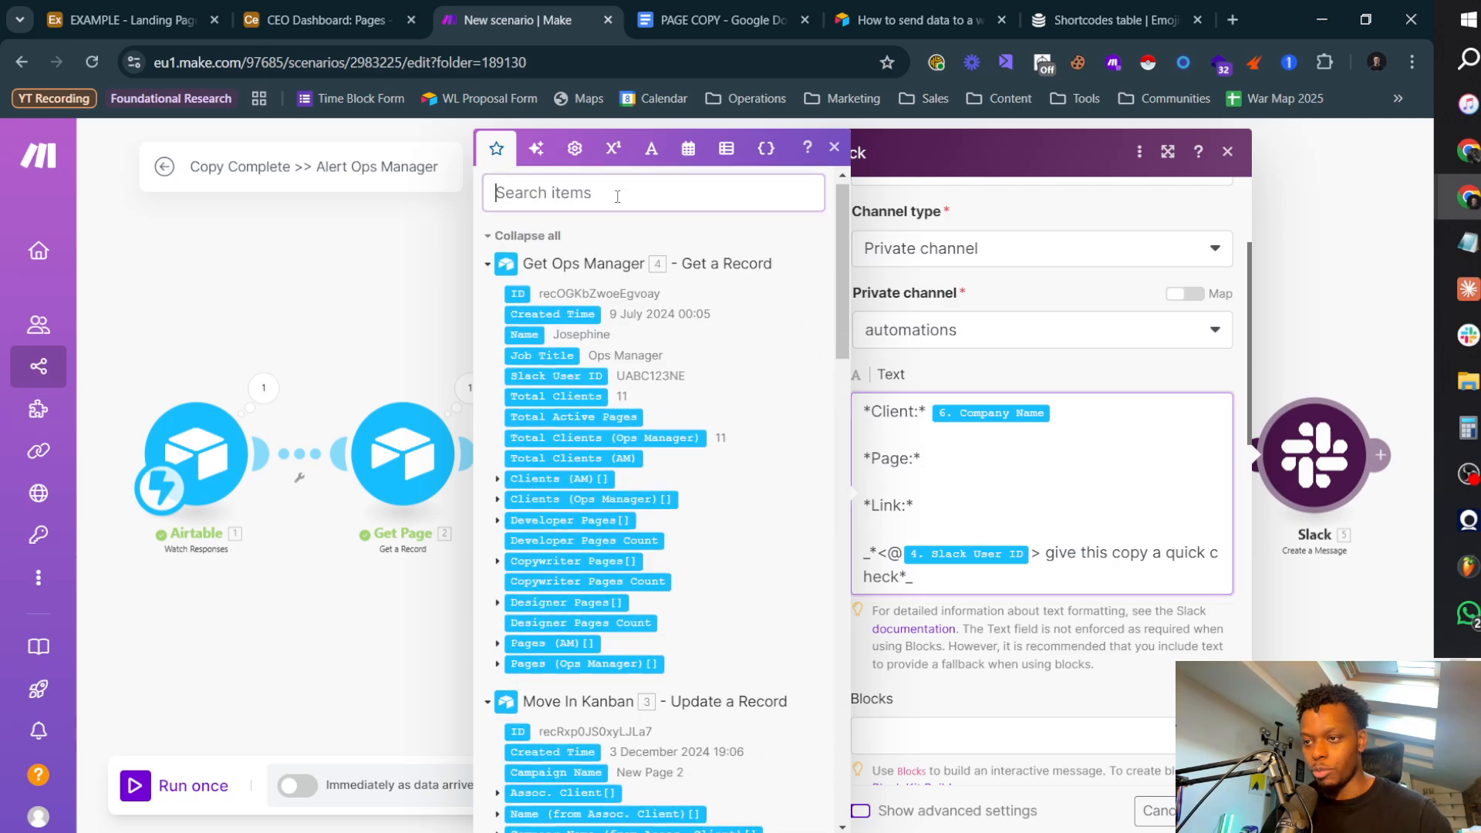
{"action": "type", "text": "new"}
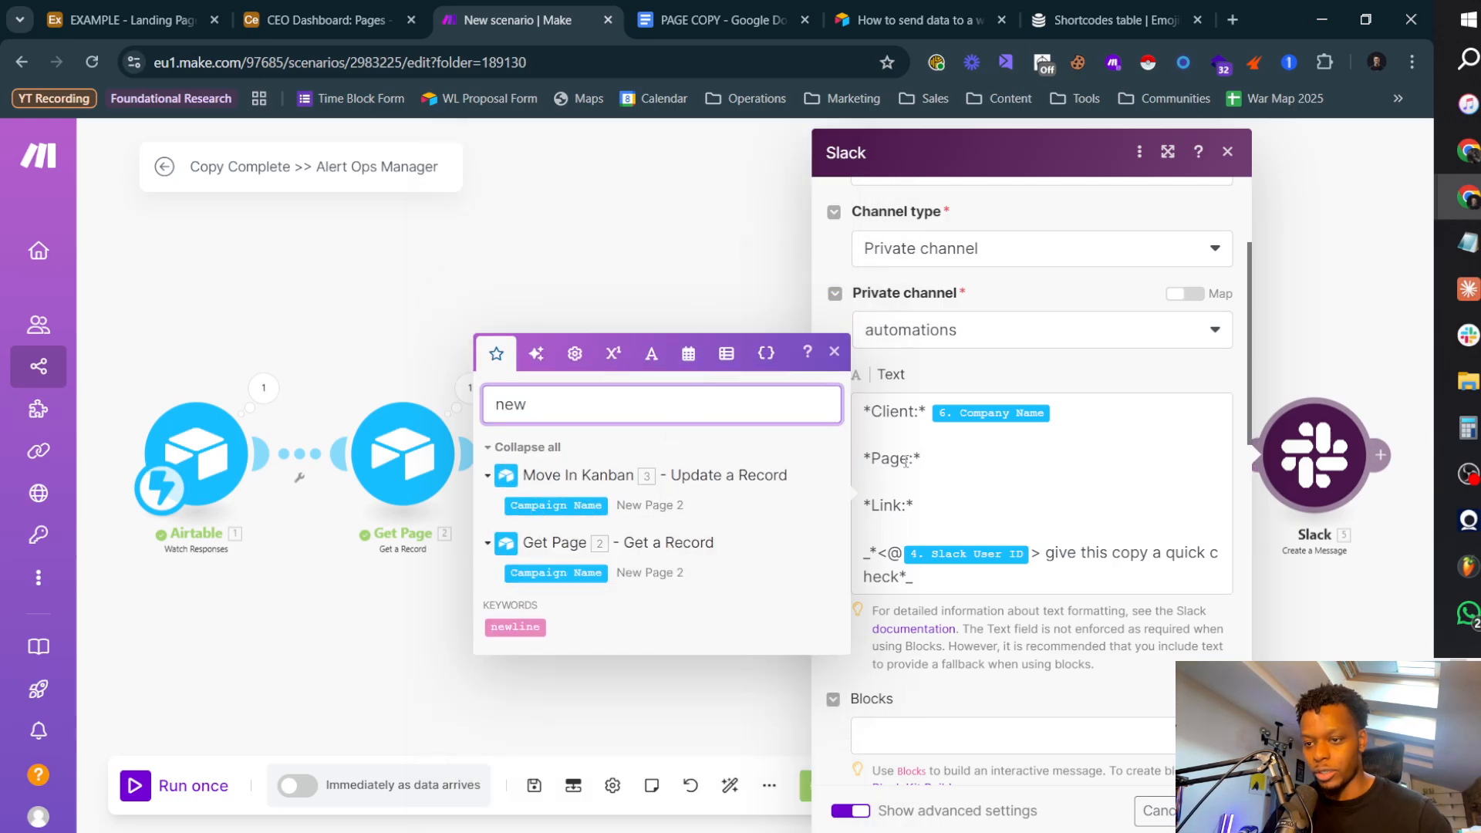
{"action": "left_click", "coordinate": [953, 457]}
{"action": "left_click", "coordinate": [571, 504]}
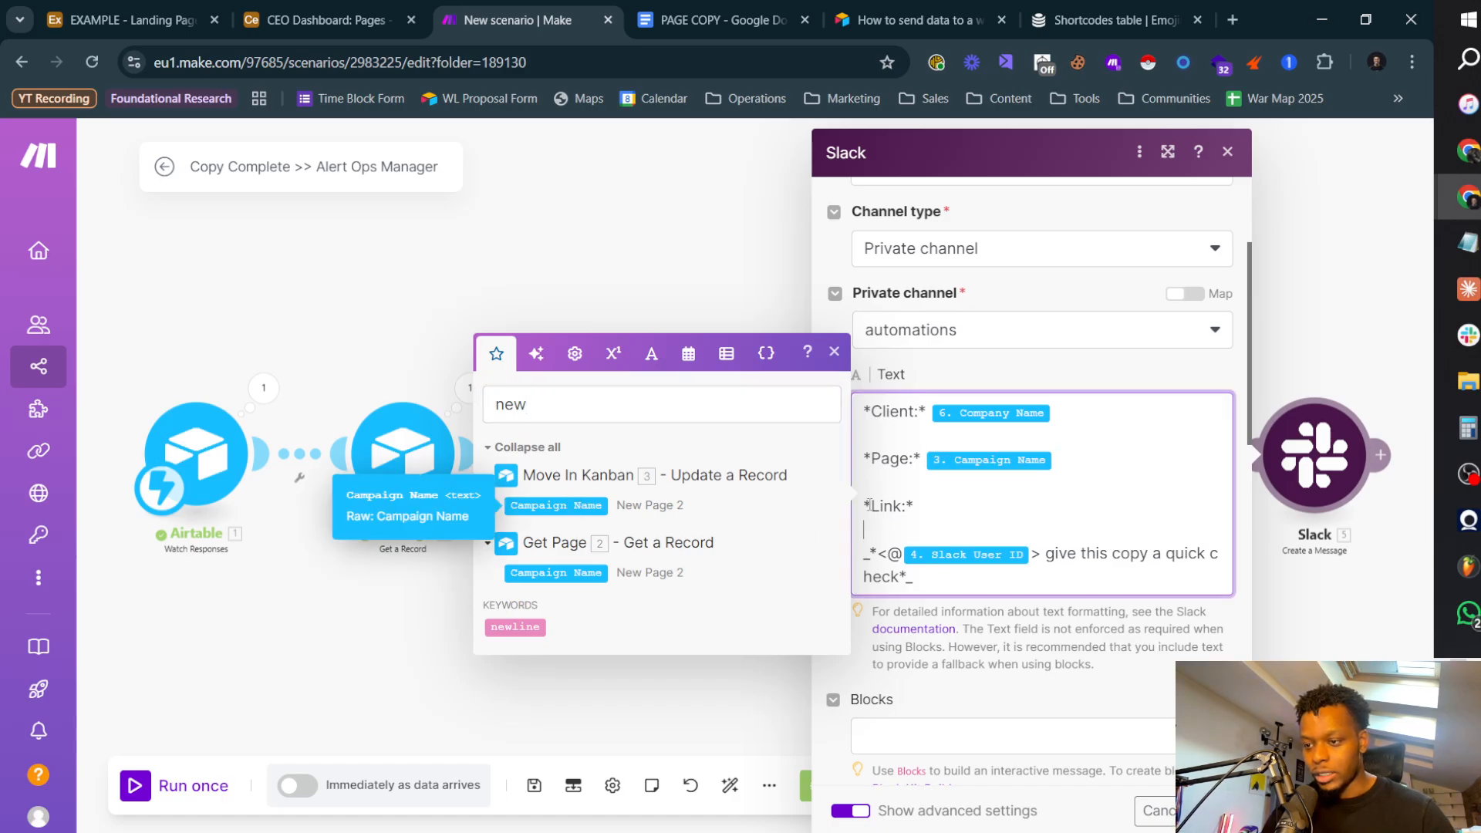
{"action": "key", "text": "BackSpace"}
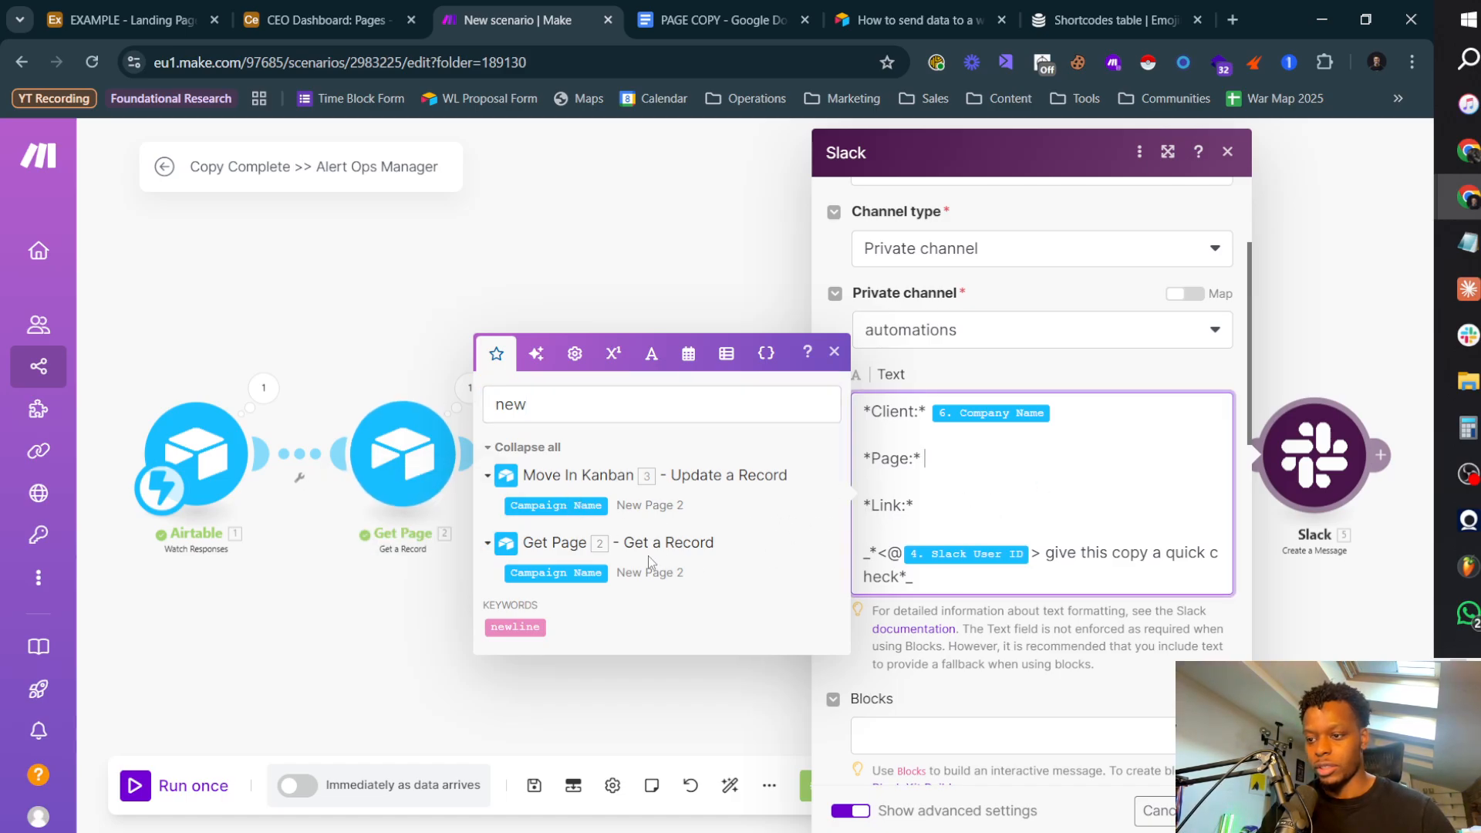
{"action": "left_click", "coordinate": [572, 573]}
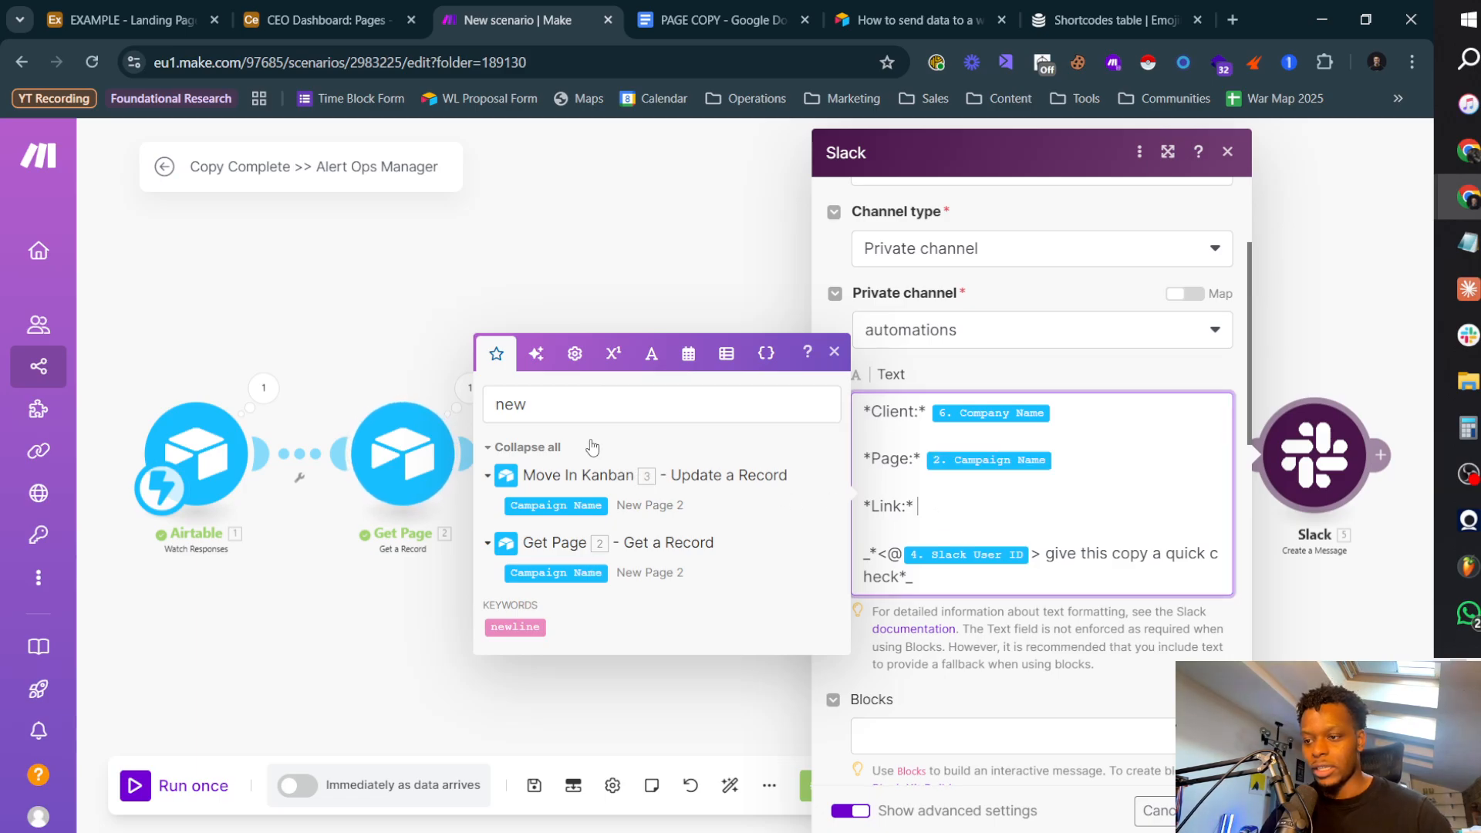
Step: Search the mappable items for "copy link" and map Copy Link from Get Page after the Link label
{"action": "double_click", "coordinate": [510, 404]}
{"action": "type", "text": "copy link"}
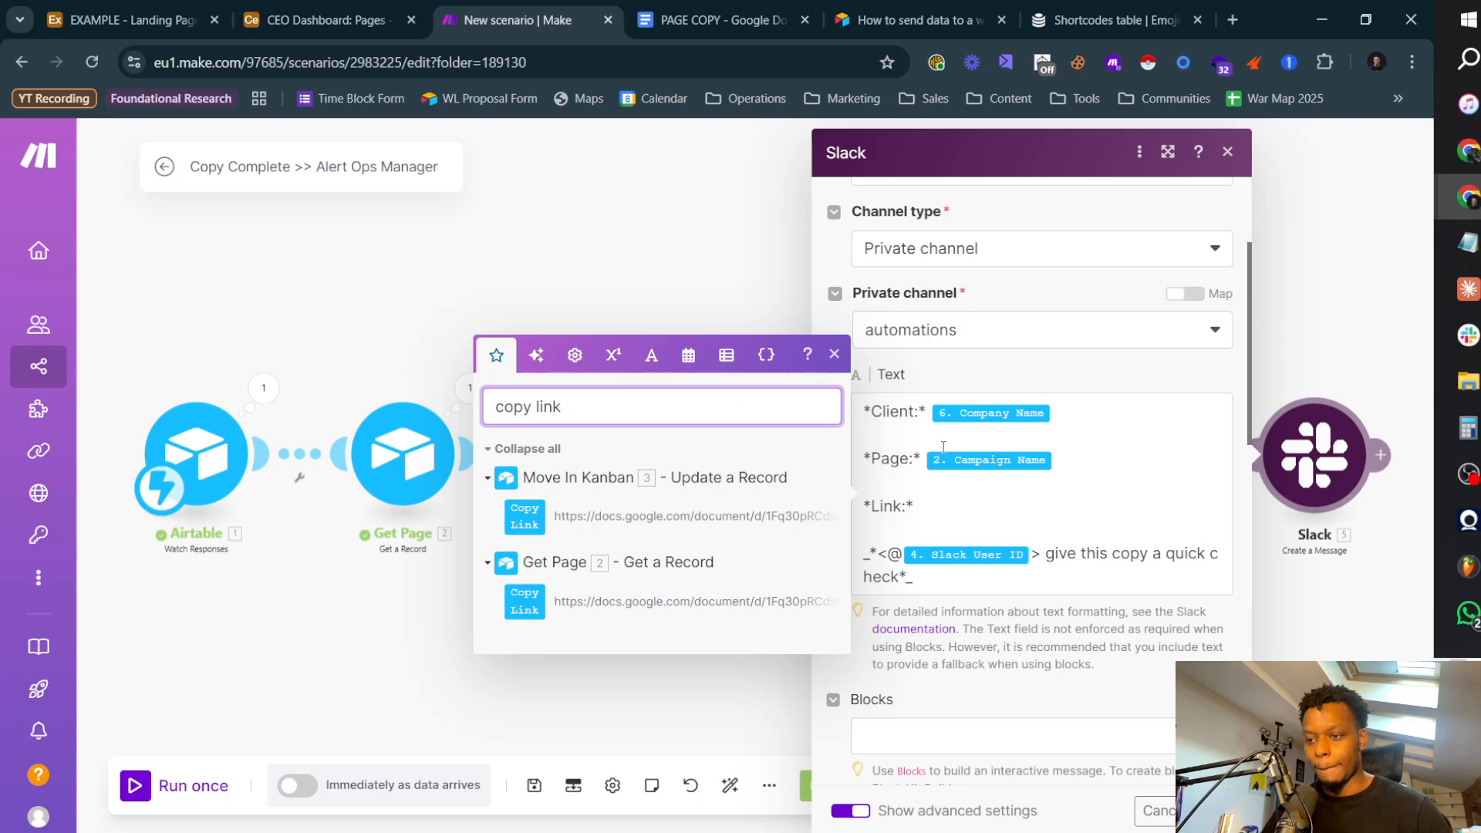
{"action": "left_click", "coordinate": [938, 521]}
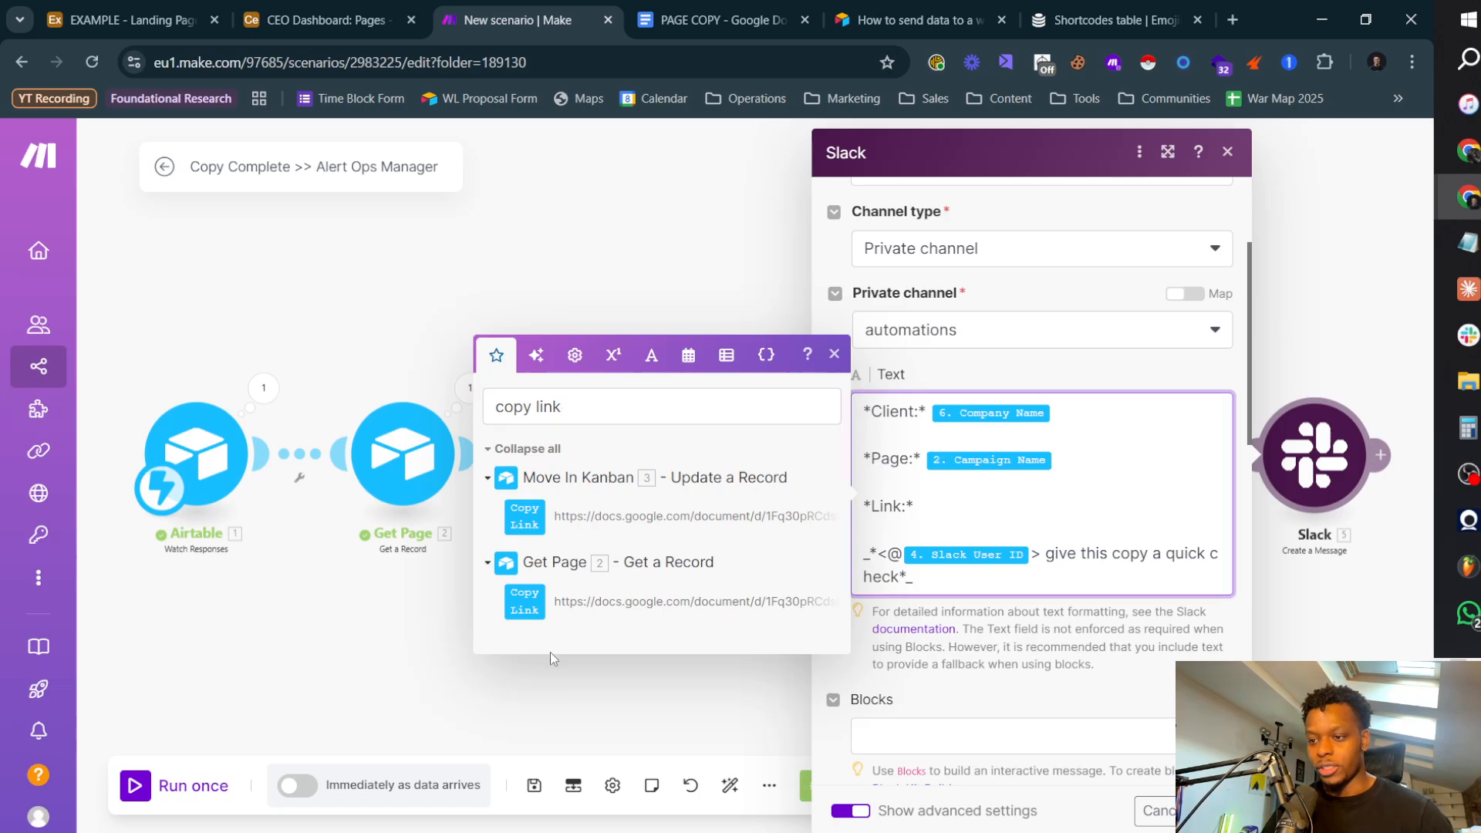
{"action": "left_click", "coordinate": [544, 600]}
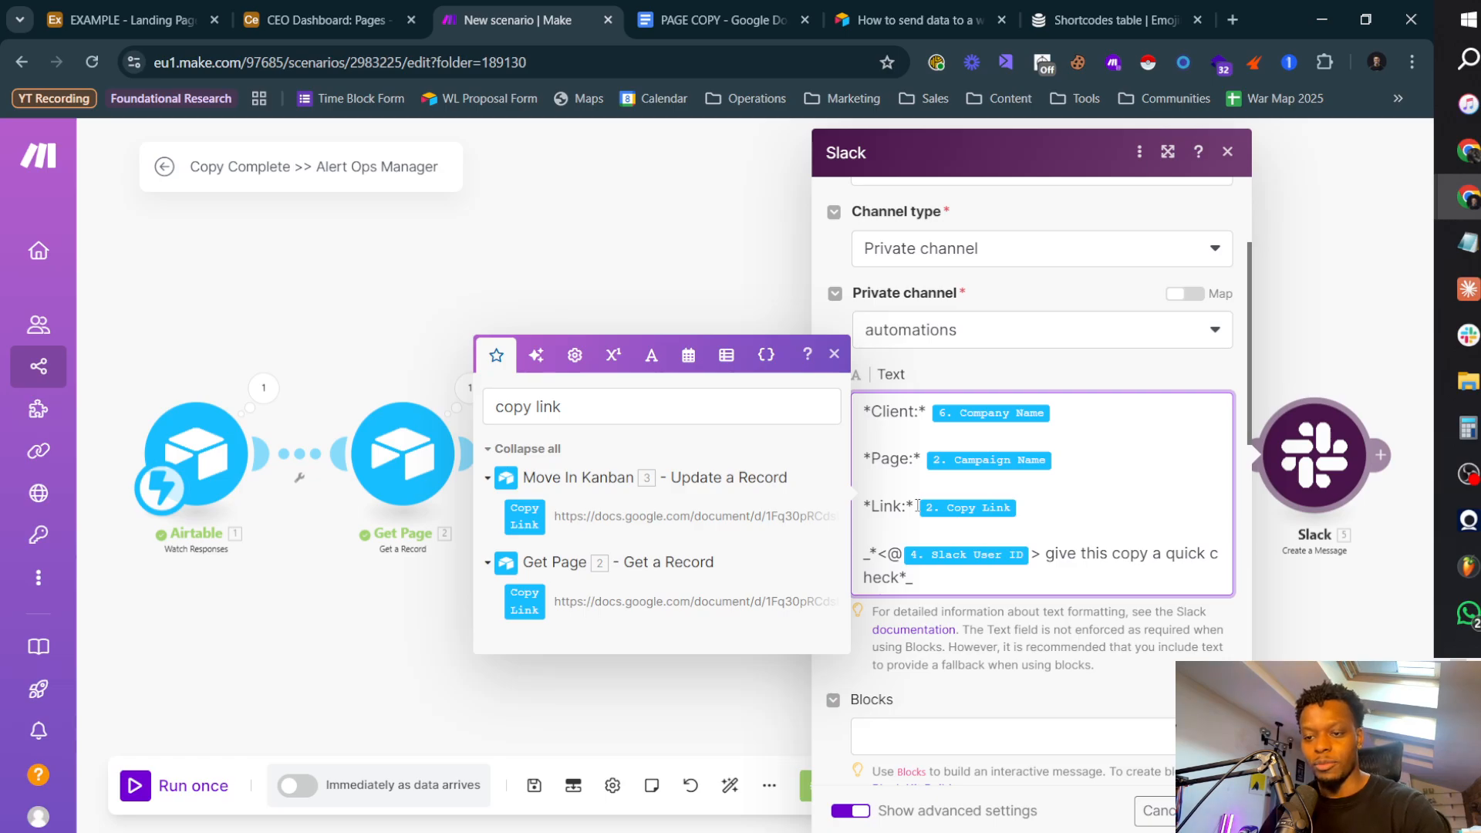
Step: Replace the Link line with a Slack hyperlink in the form <Copy Link|Link>, using Copy Link from Move In Kanban
{"action": "key", "text": "BackSpace"}
{"action": "key", "text": "BackSpace"}
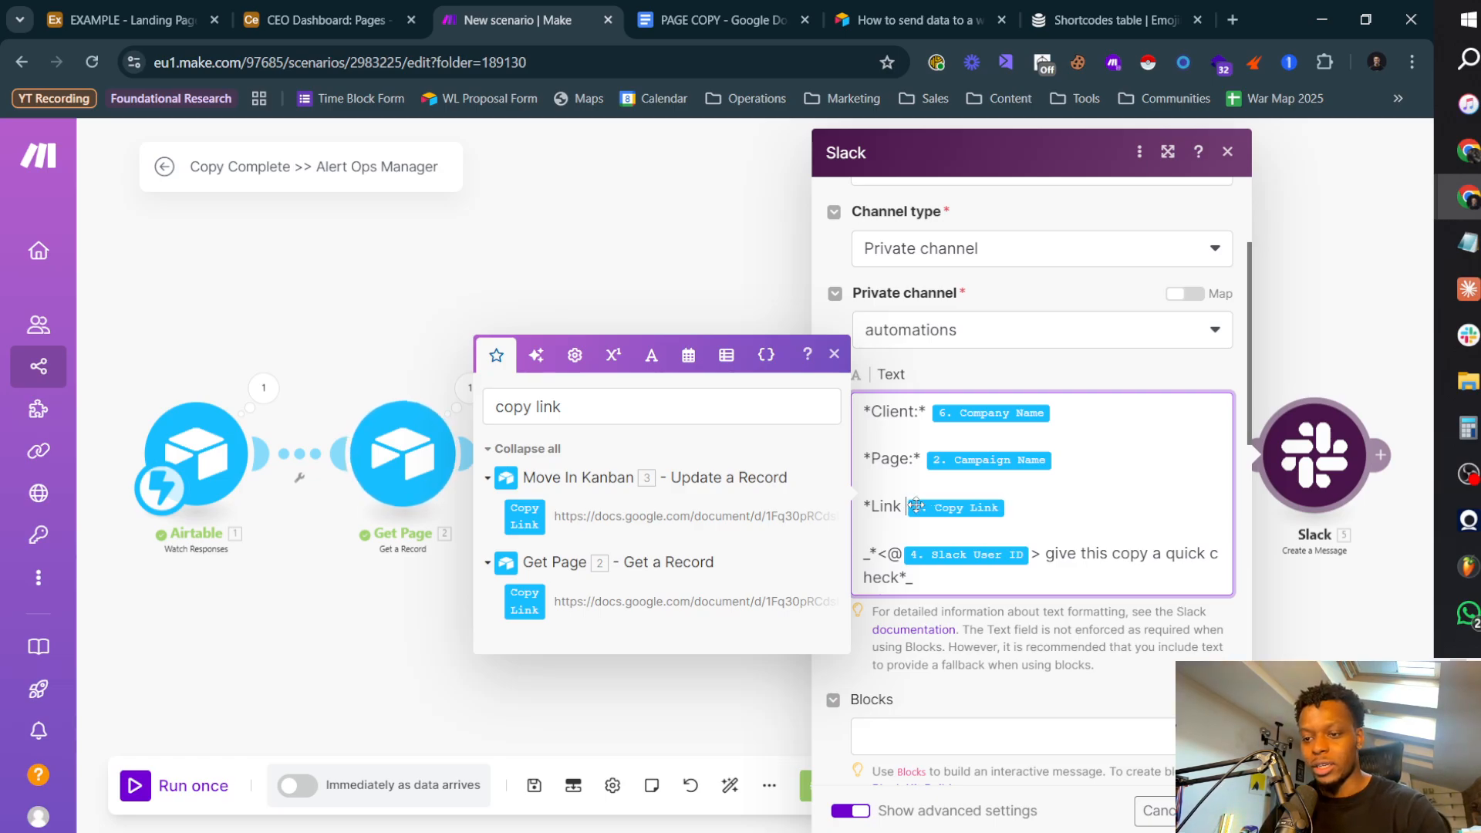
{"action": "key", "text": "Home"}
{"action": "key", "text": "Delete"}
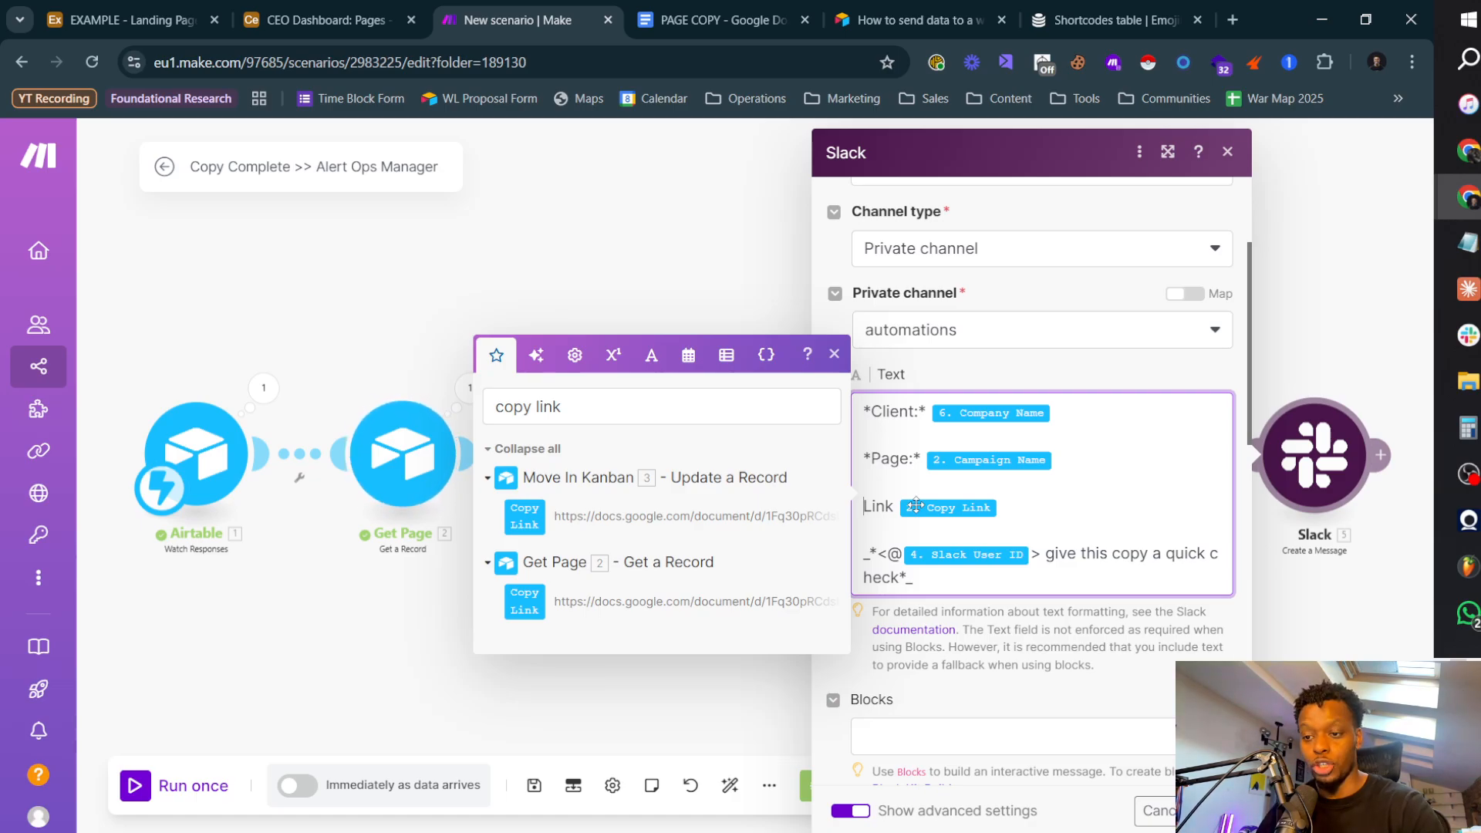
{"action": "type", "text": "<"}
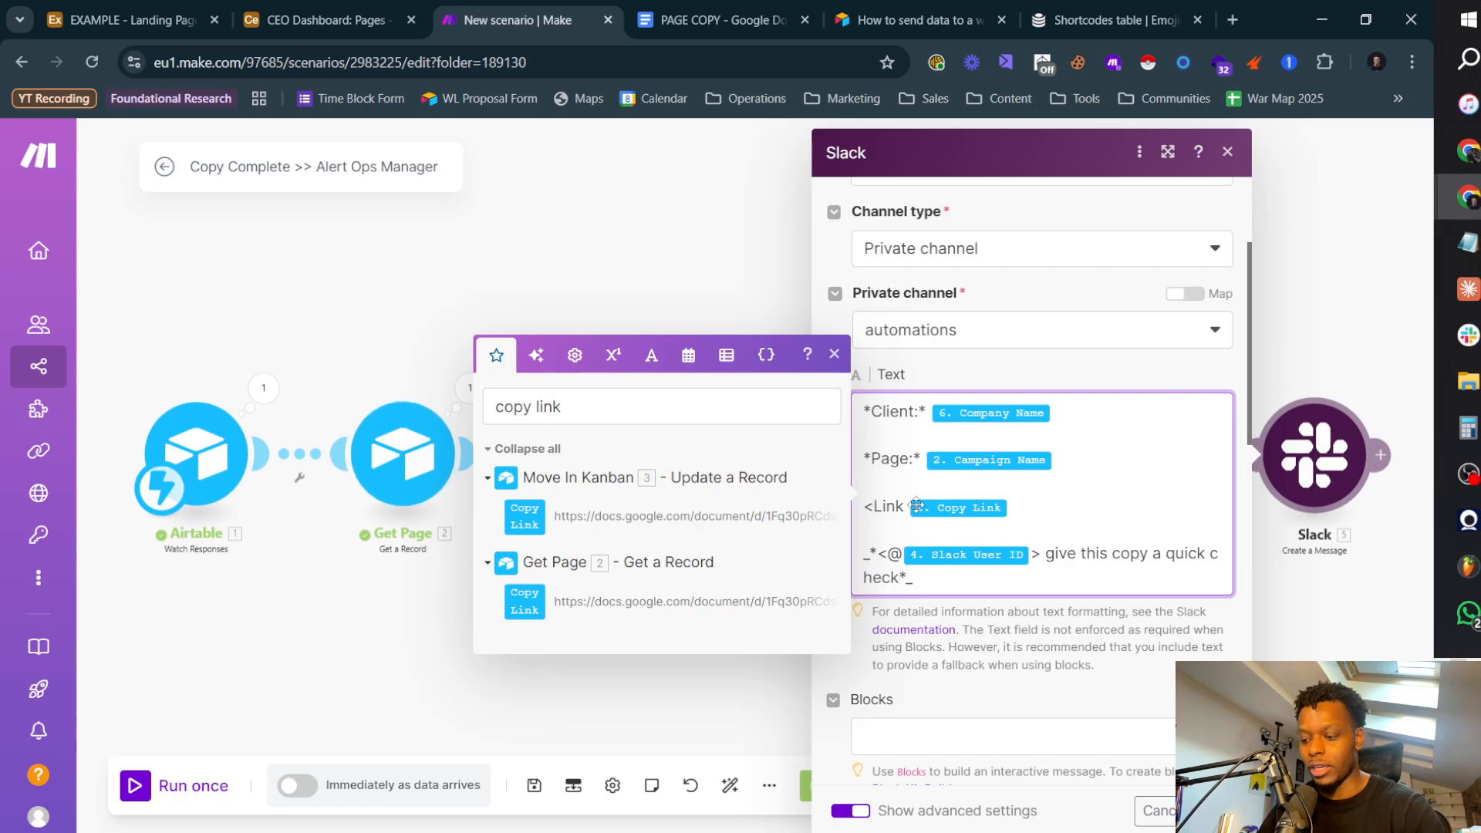
{"action": "type", "text": "|Link"}
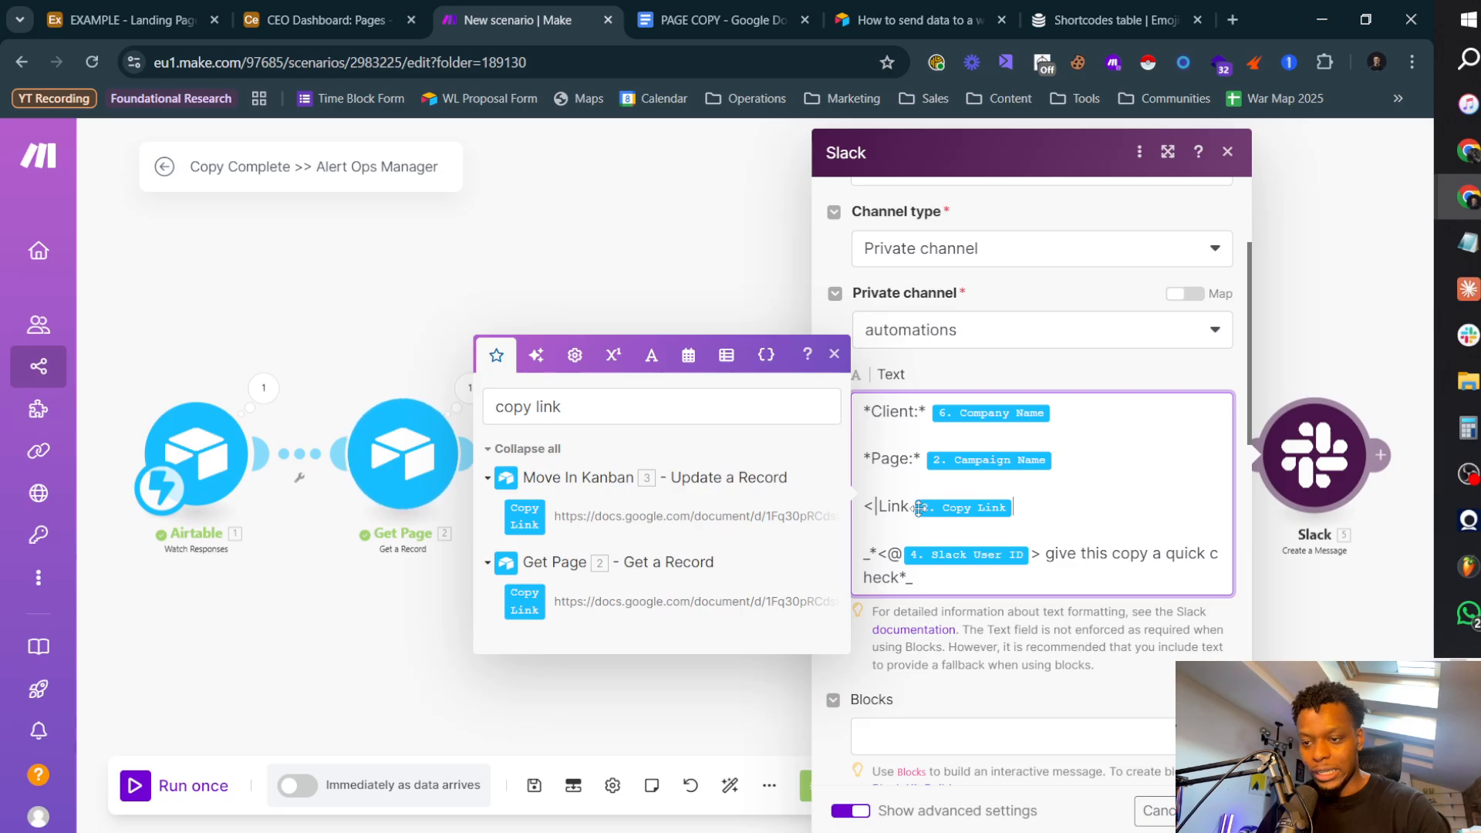
{"action": "type", "text": ">"}
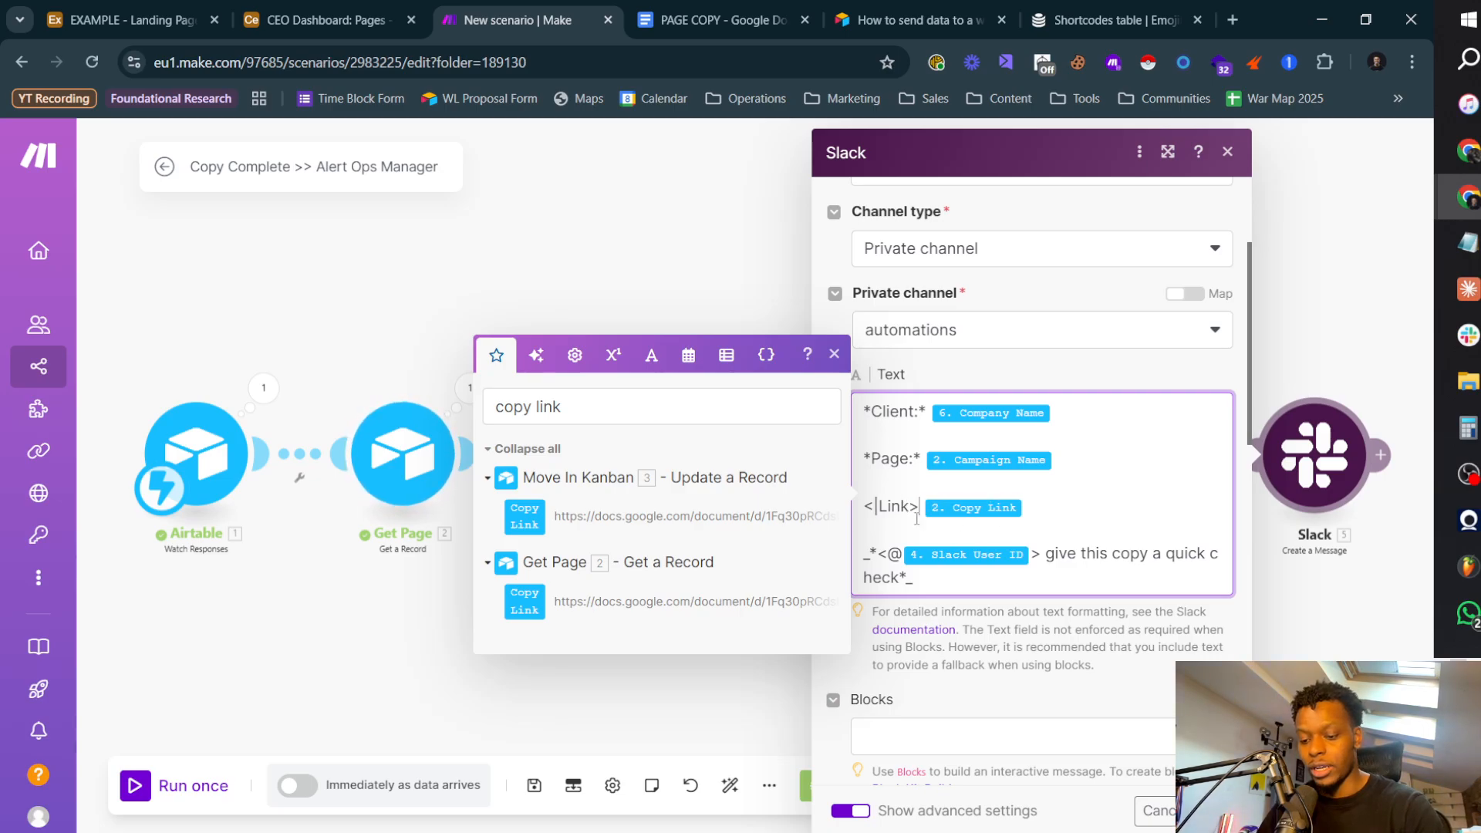
{"action": "key", "text": "BackSpace"}
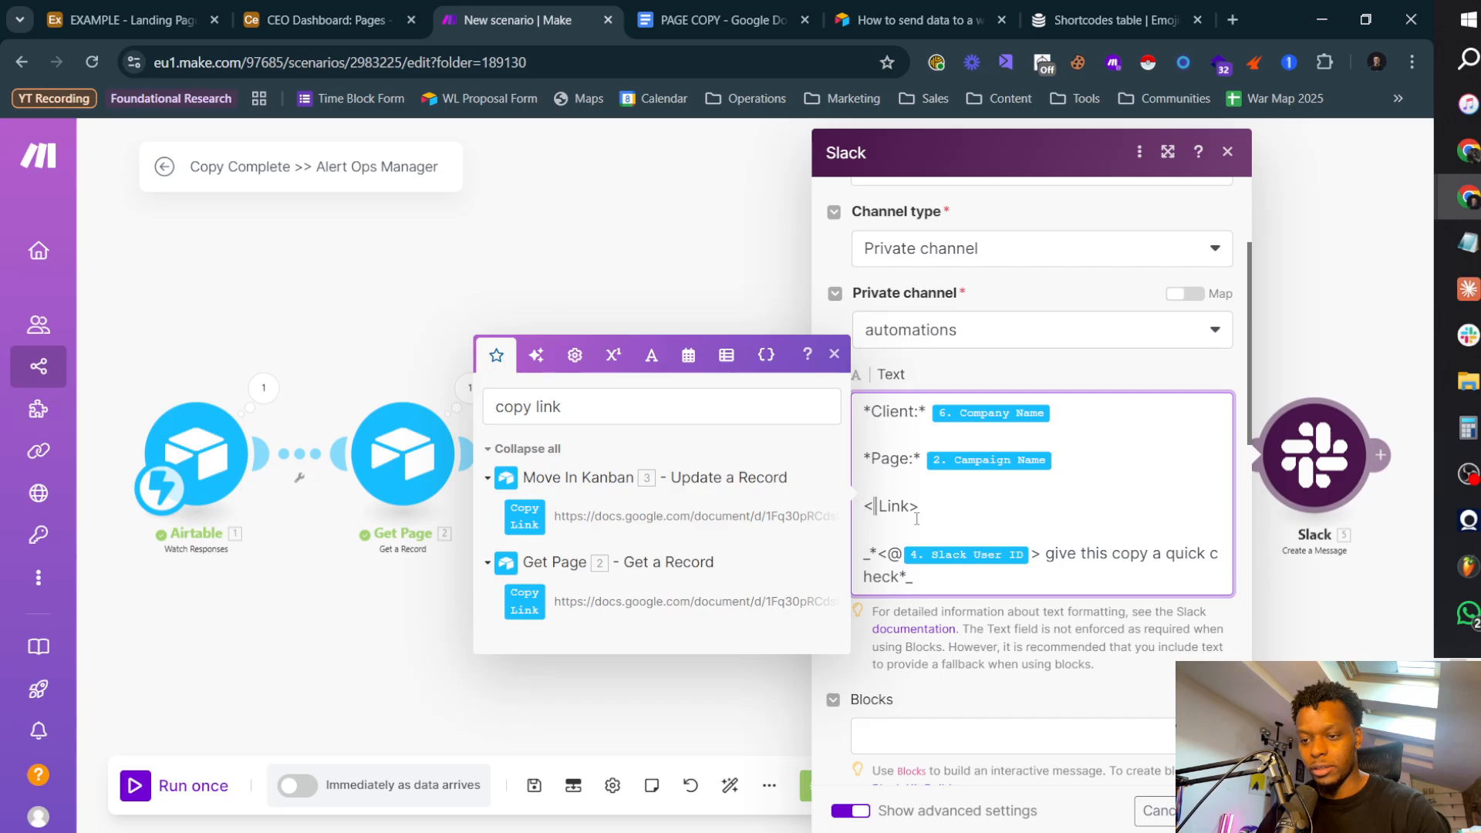
{"action": "left_click", "coordinate": [514, 516]}
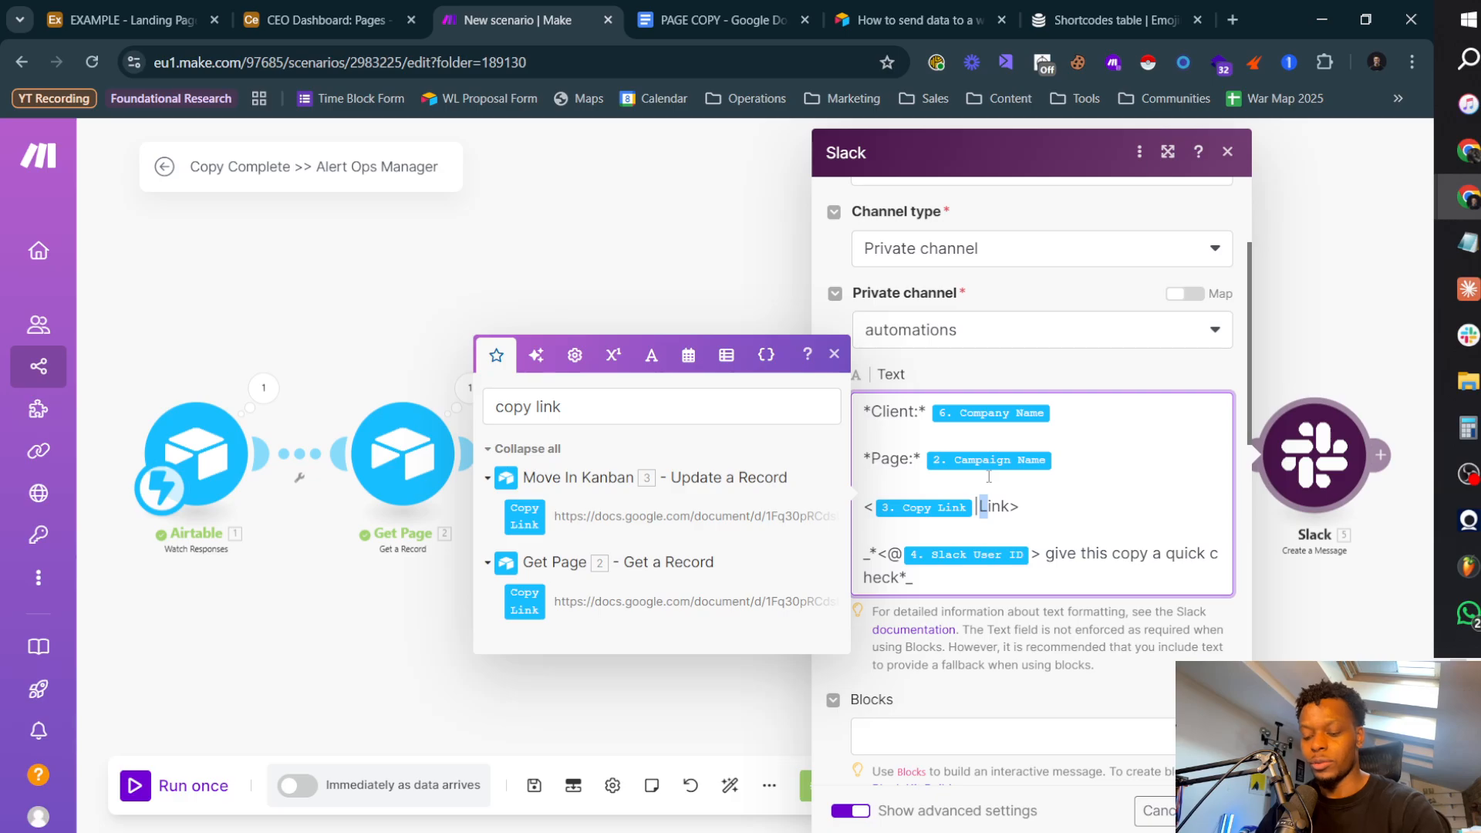
Step: Change the hyperlink's display text to "Click here for a link to the copy"
{"action": "type", "text": "Click her"}
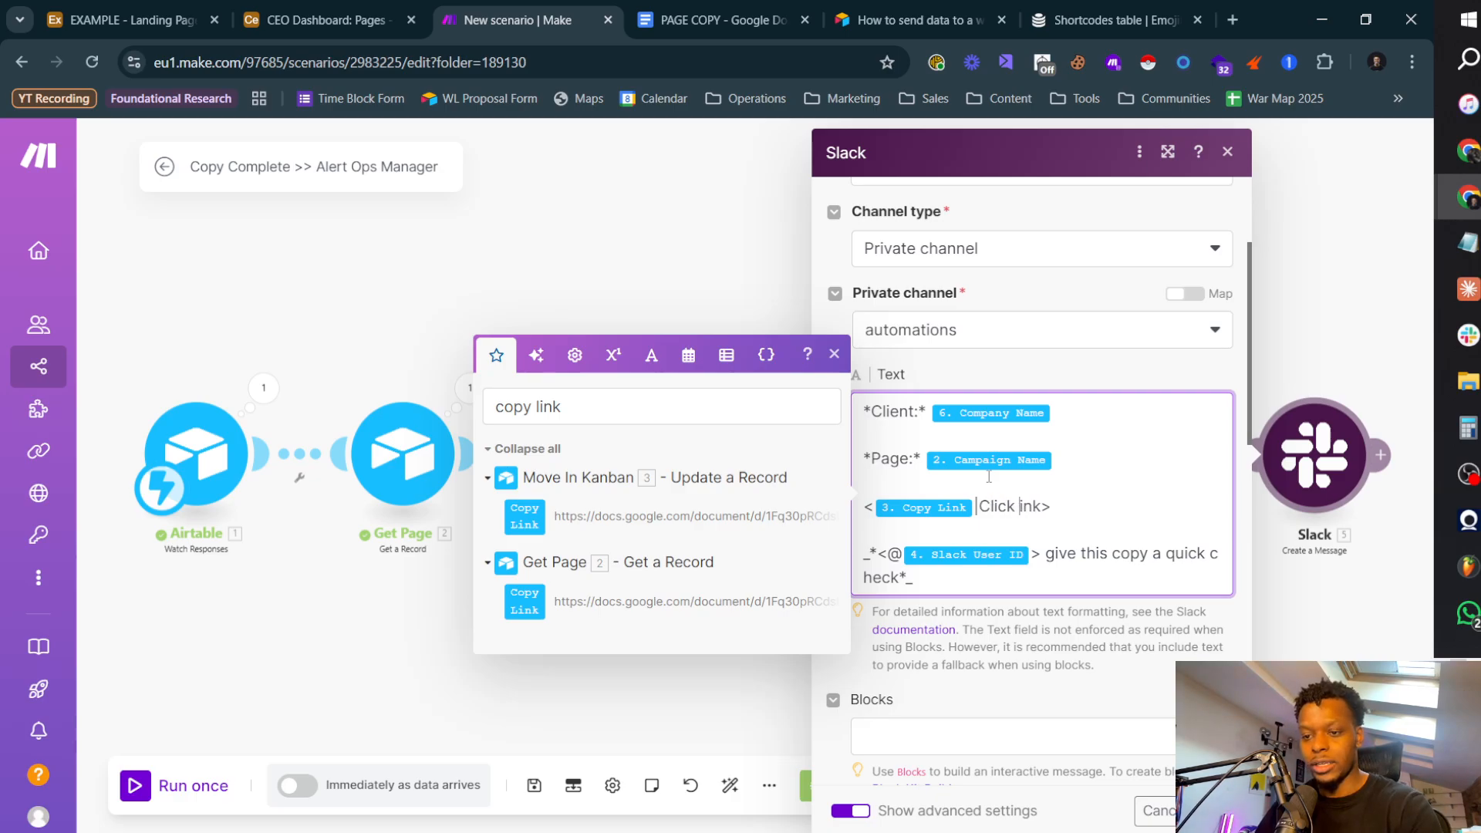
{"action": "type", "text": "e for a link to"}
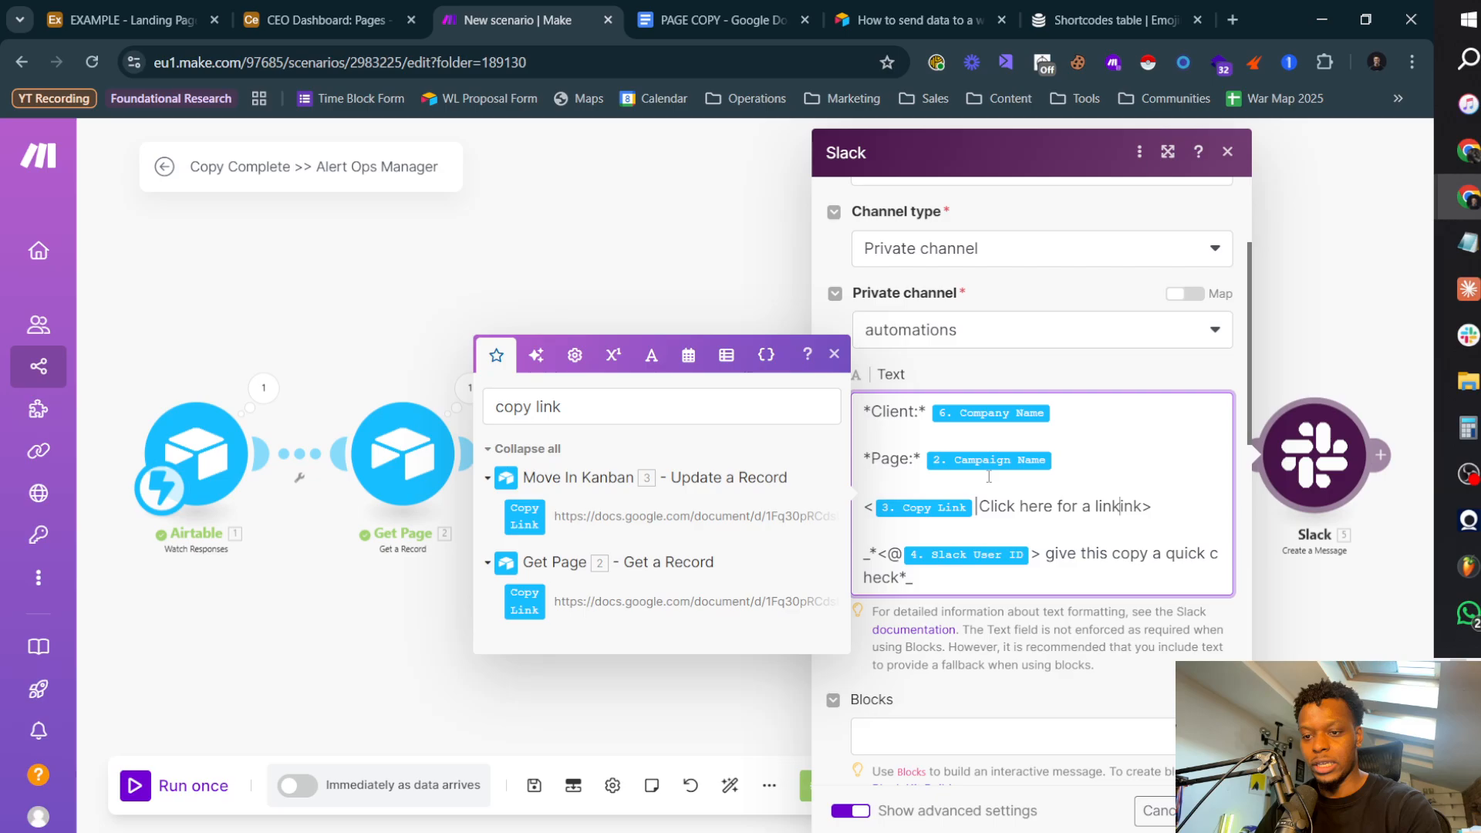
{"action": "type", "text": " the"}
{"action": "key", "text": "shift+Right"}
{"action": "key", "text": "shift+Right"}
{"action": "key", "text": "shift+Right"}
{"action": "type", "text": "c"}
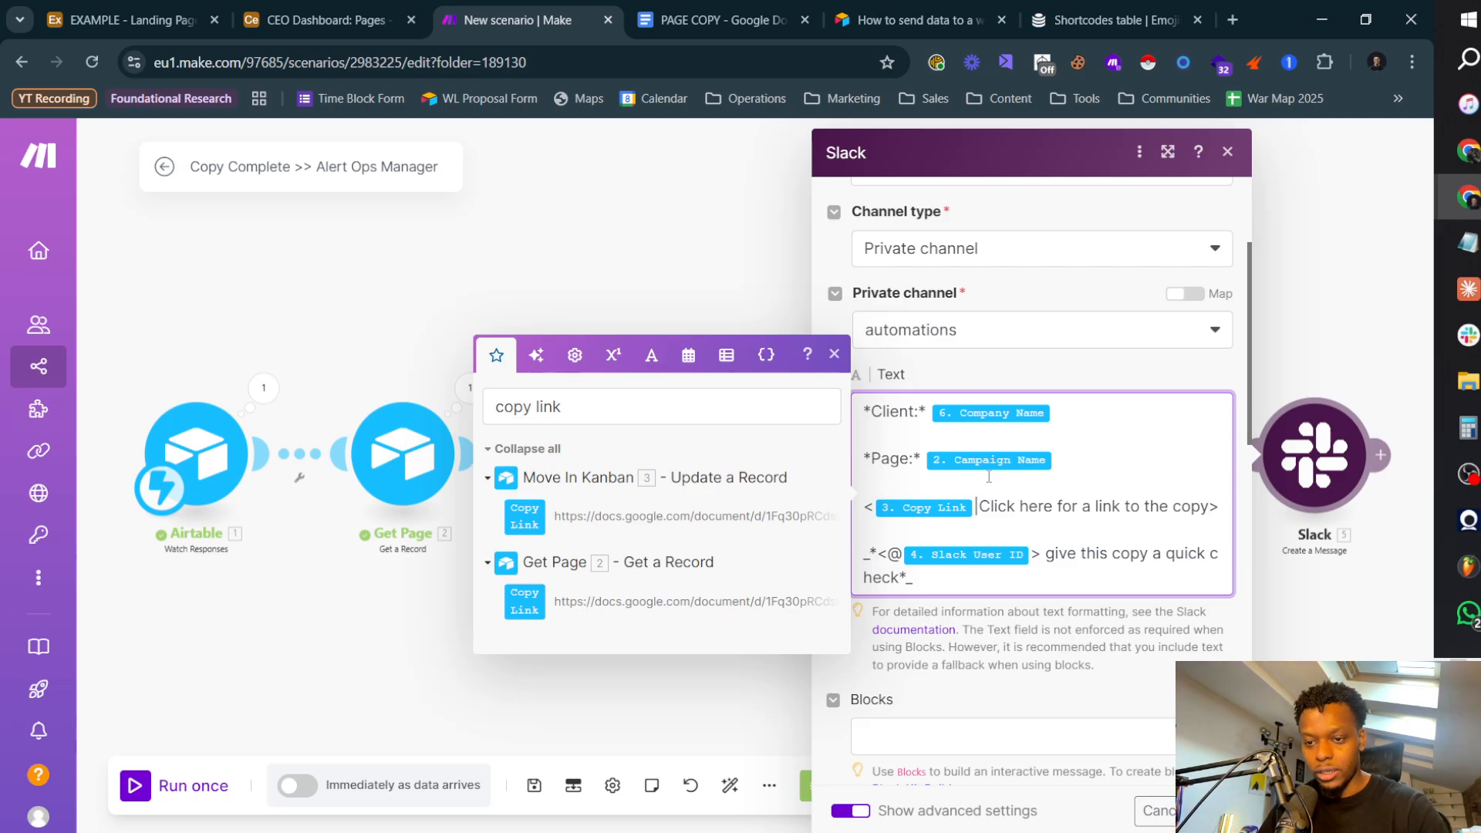
Step: Move the Slack User ID mention from the quick-check line to before the Copy Link hyperlink and wrap that line in underscores
{"action": "key", "text": "ctrl+shift+Right"}
{"action": "key", "text": "ctrl+shift+Right"}
{"action": "key", "text": "ctrl+c"}
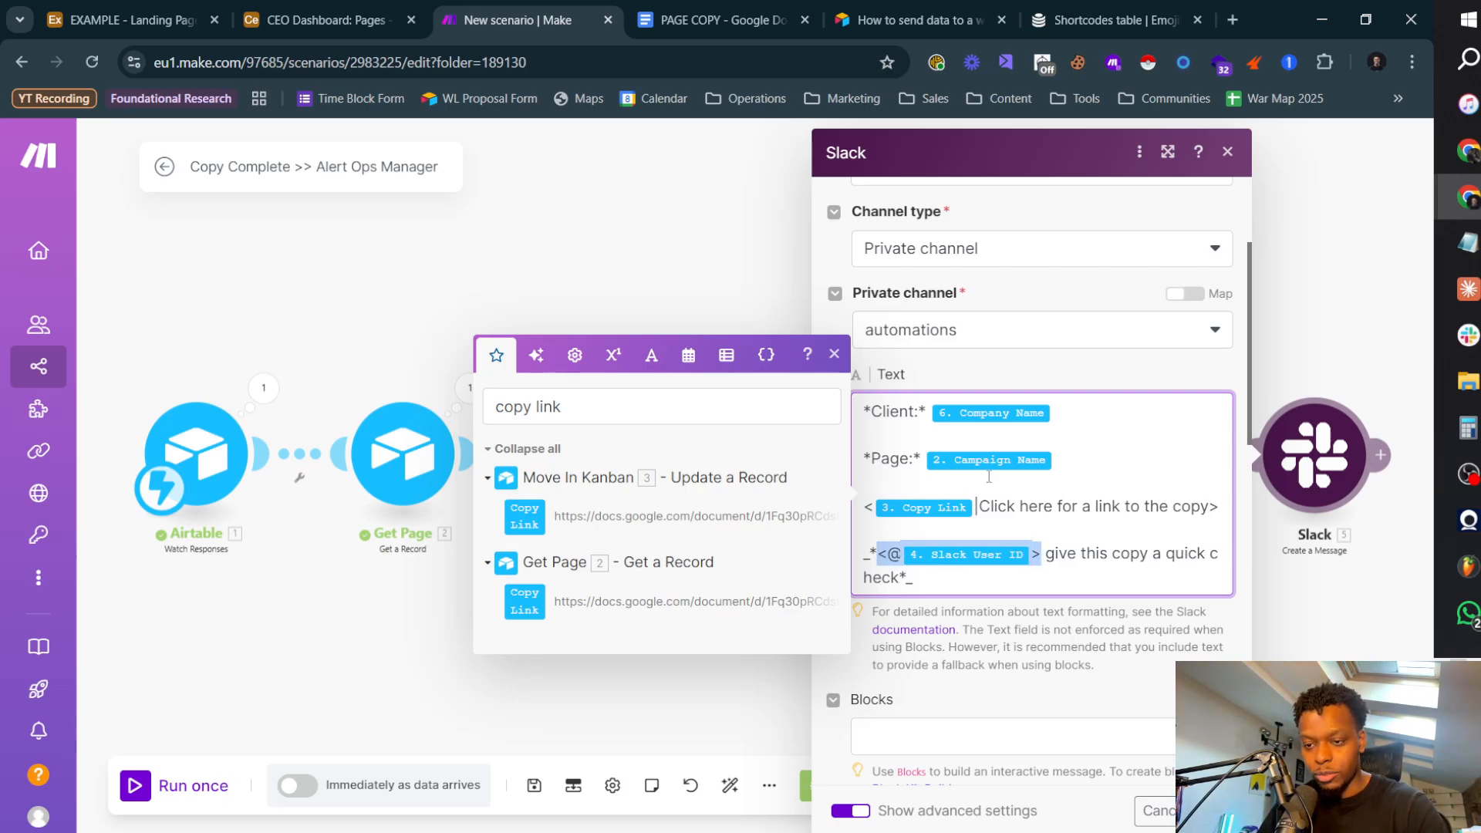
{"action": "key", "text": "BackSpace"}
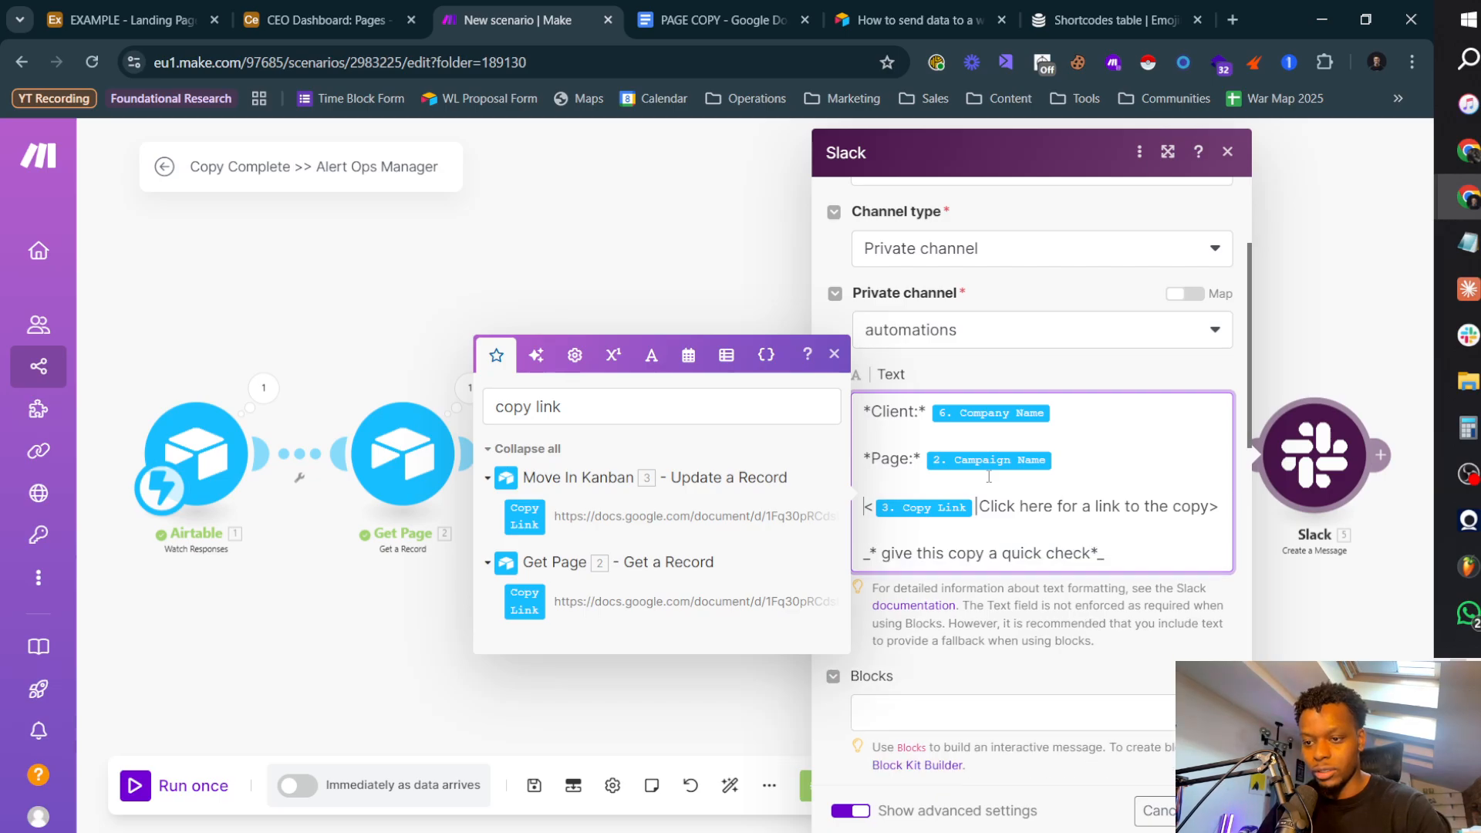
{"action": "key", "text": "ctrl+v"}
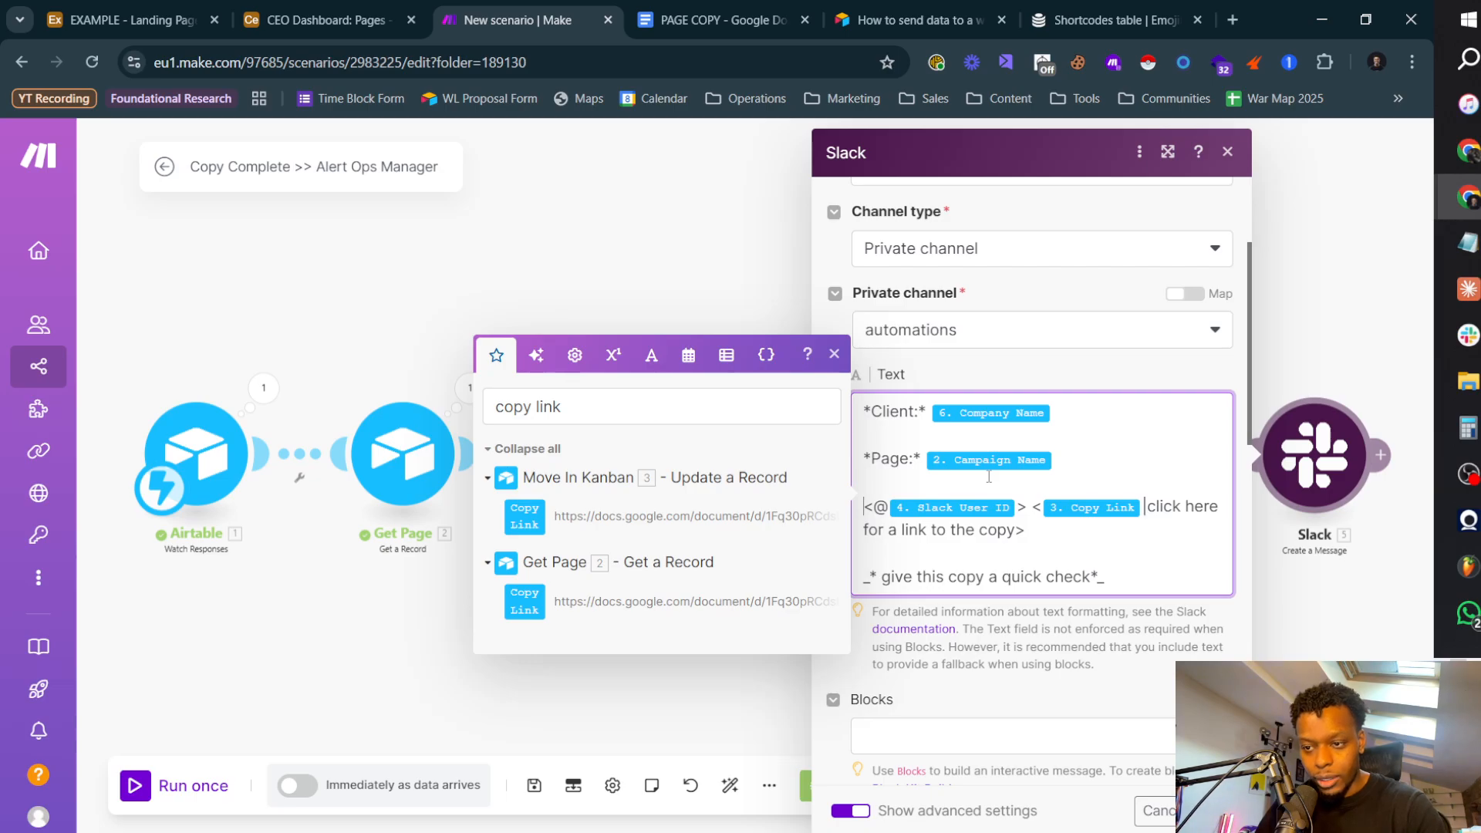
{"action": "type", "text": "_"}
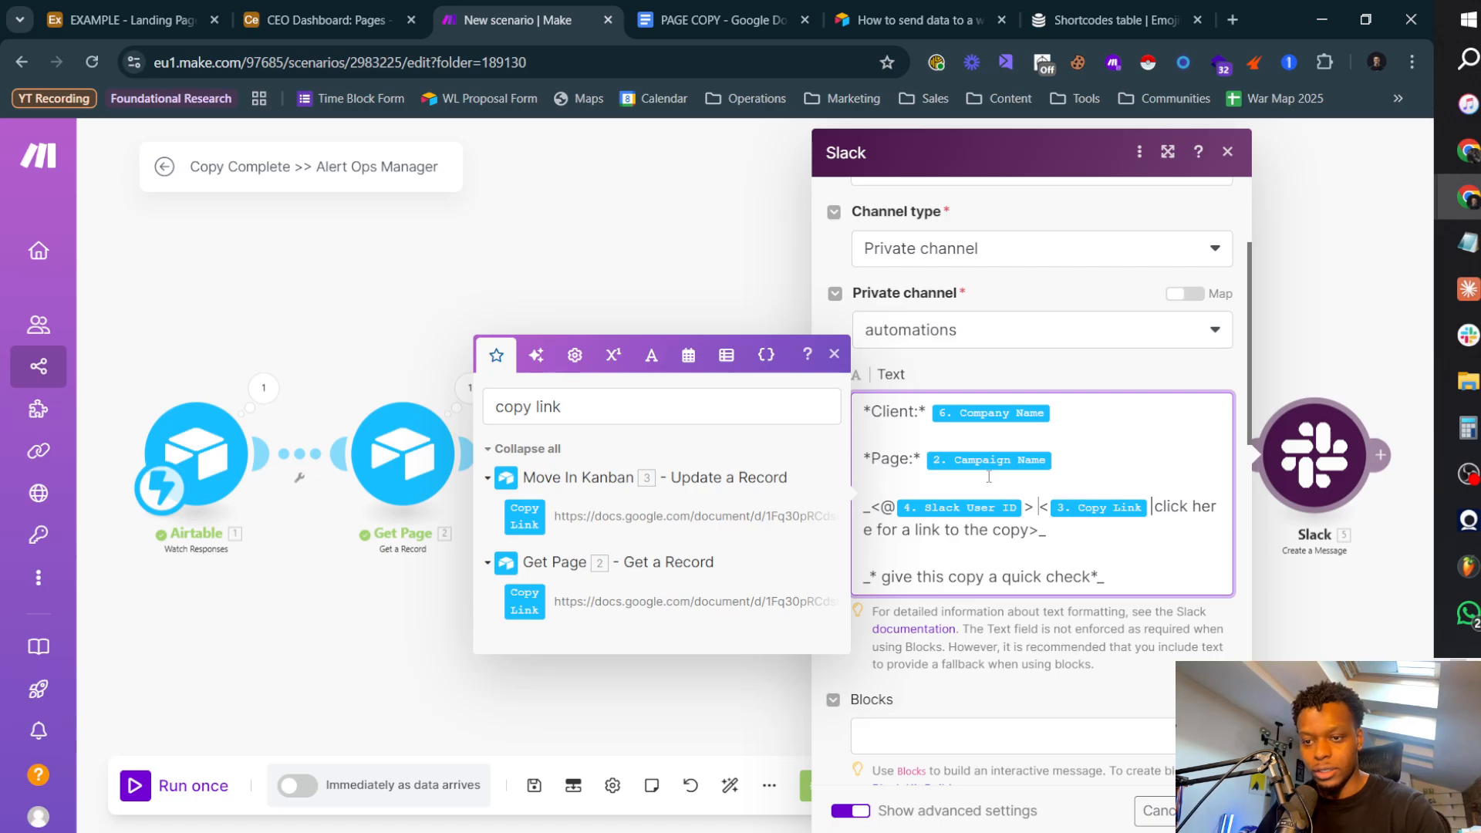
Step: Reword the hyperlink line after the mention to "click <Copy Link|here> for a link to the copy.", with only "here" as link text
{"action": "key", "text": "ctrl+shift+Right"}
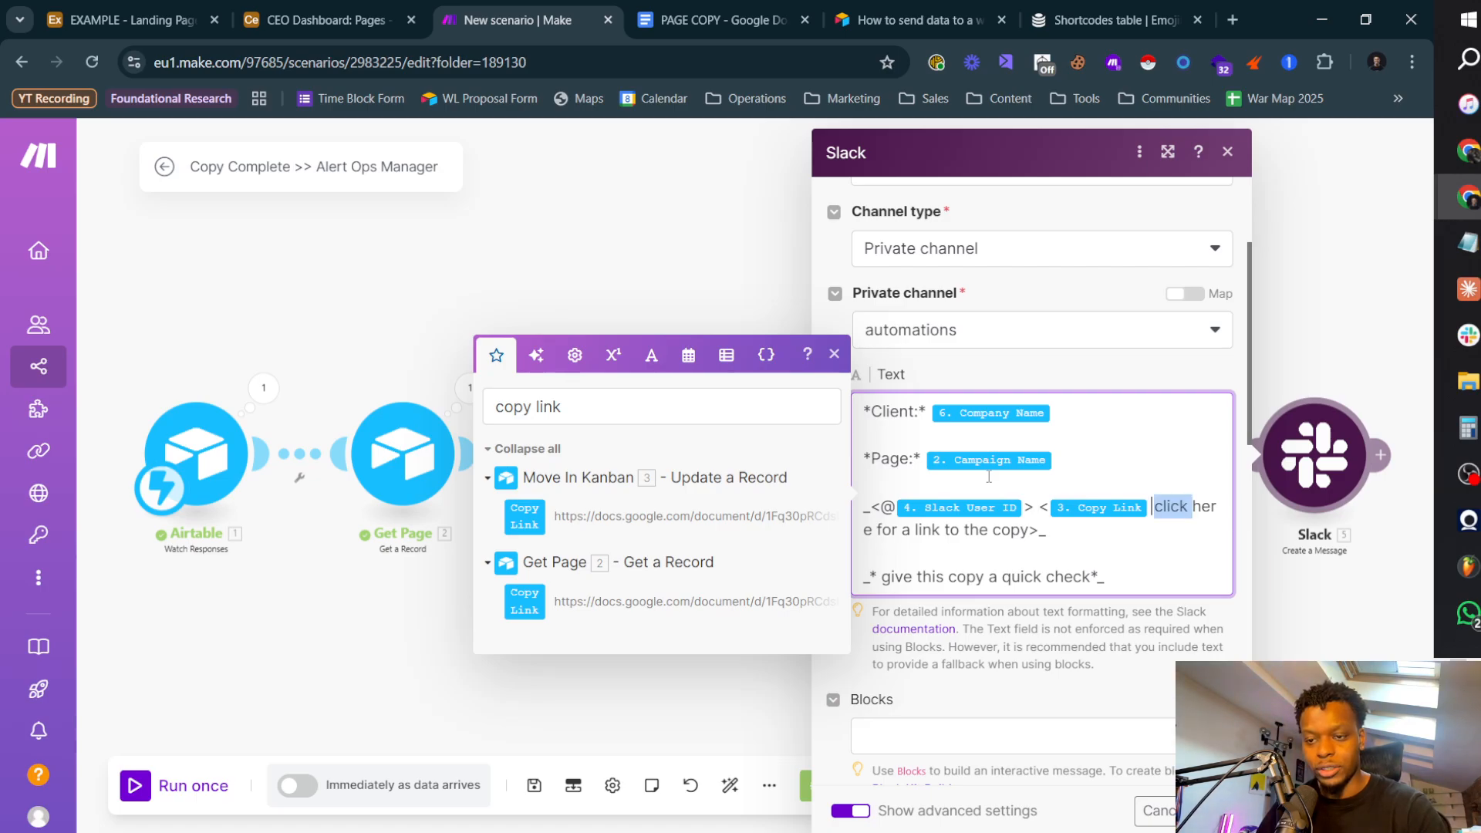
{"action": "key", "text": "BackSpace"}
{"action": "type", "text": "click"}
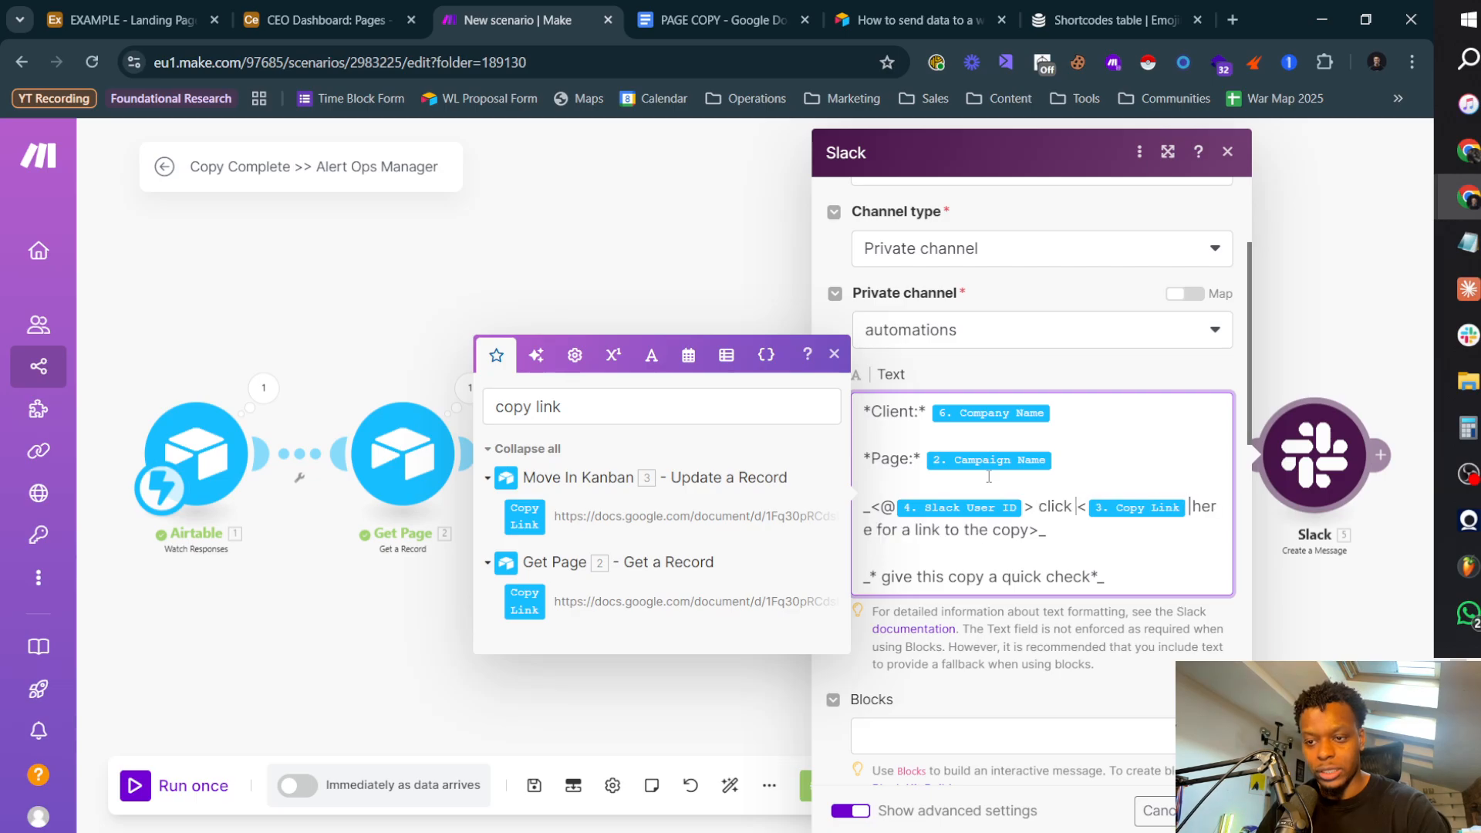
{"action": "key", "text": "ctrl+shift+Right"}
{"action": "key", "text": "ctrl+shift+Right"}
{"action": "key", "text": "ctrl+shift+Right"}
{"action": "key", "text": "ctrl+shift+Right"}
{"action": "key", "text": "ctrl+shift+Right"}
{"action": "key", "text": "ctrl+shift+Right"}
{"action": "key", "text": "ctrl+shift+Right"}
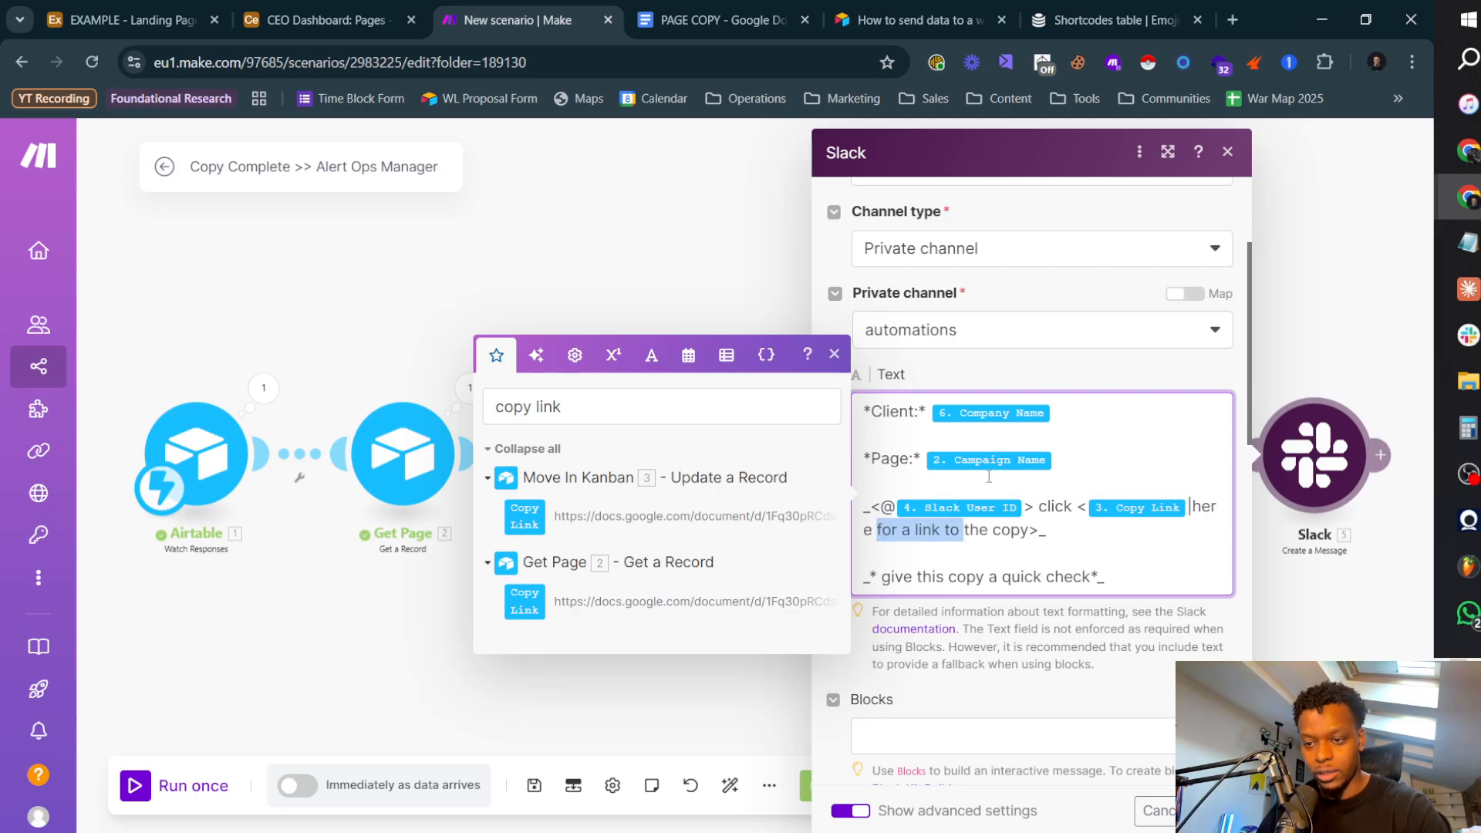
{"action": "key", "text": "BackSpace"}
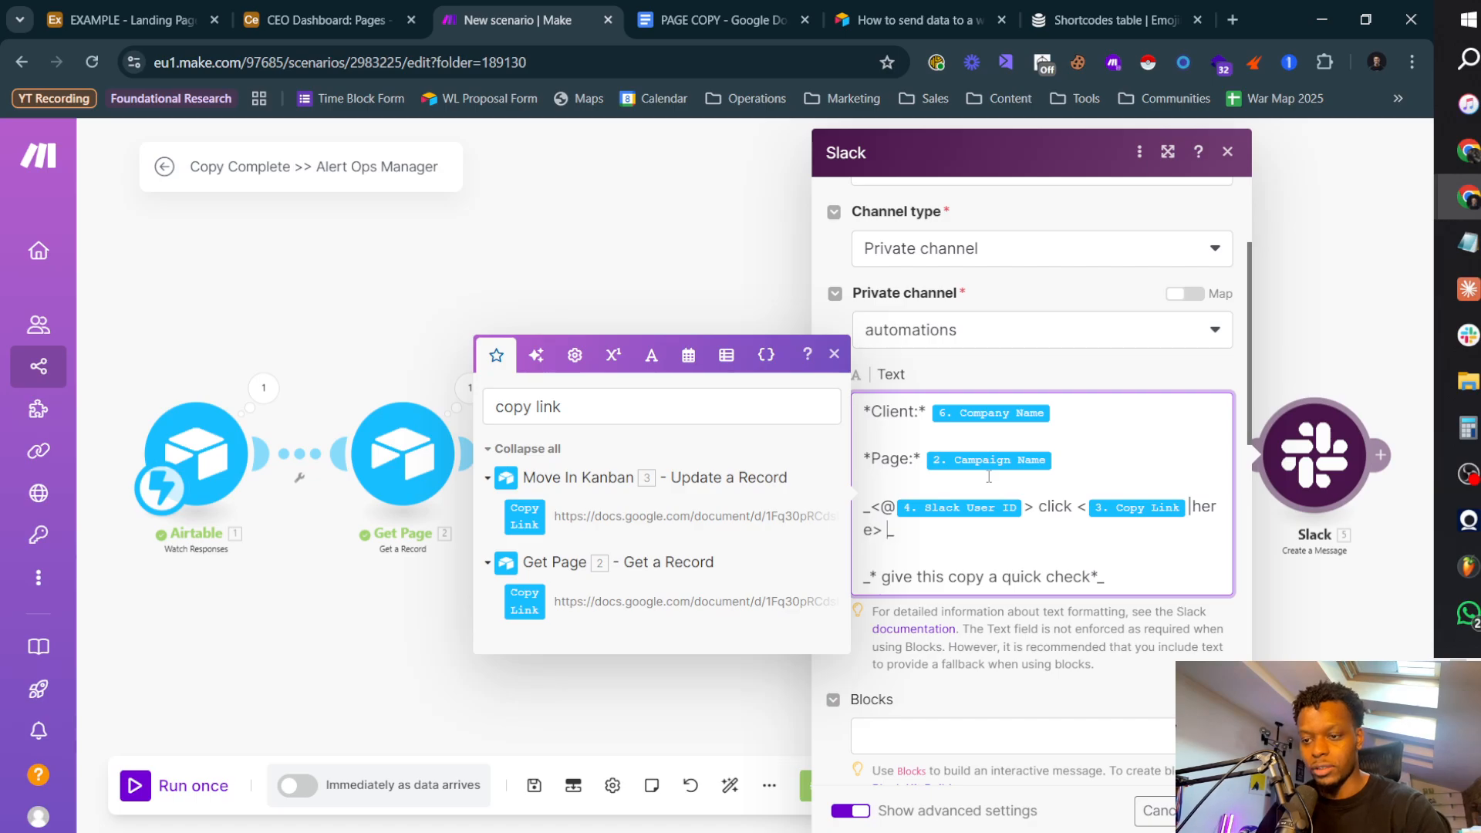
{"action": "key", "text": "ctrl+z"}
Step: Delete the leftover "give this copy a quick check" line and enclose the mention sentence in asterisks inside its underscores
{"action": "key", "text": "shift+Down"}
{"action": "key", "text": "shift+Down"}
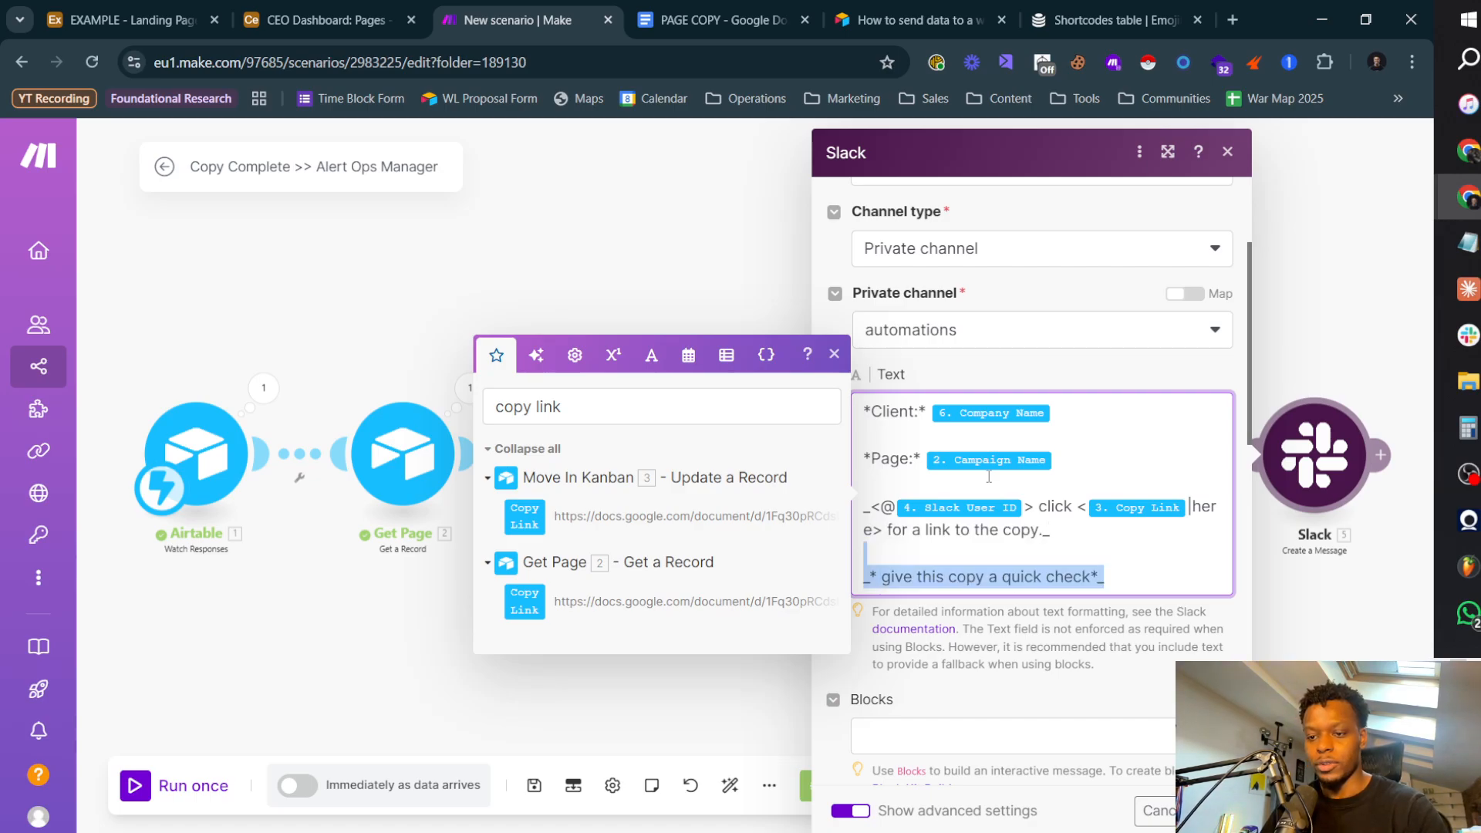
{"action": "key", "text": "BackSpace"}
{"action": "key", "text": "BackSpace"}
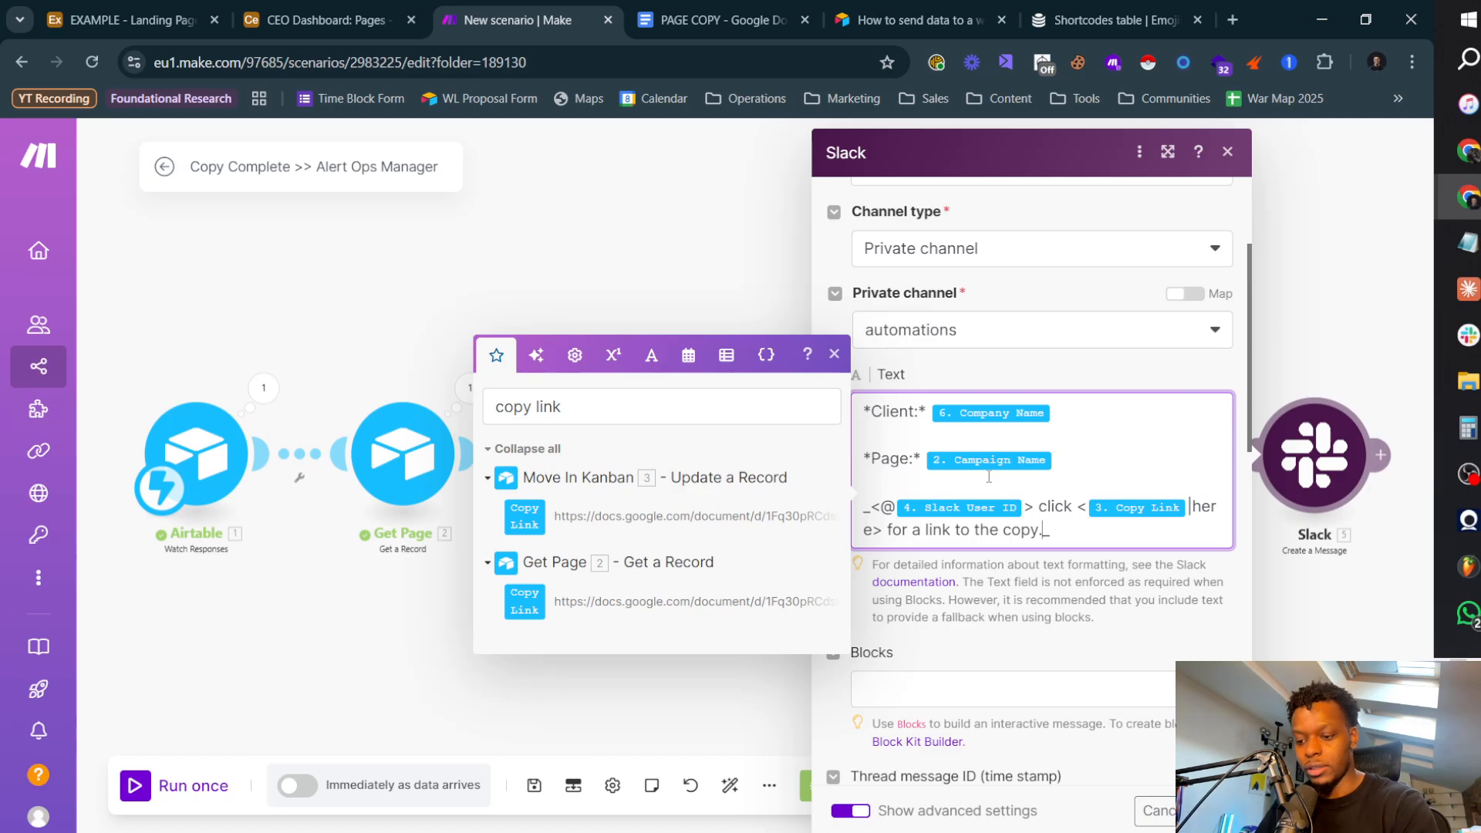
{"action": "key", "text": "Up"}
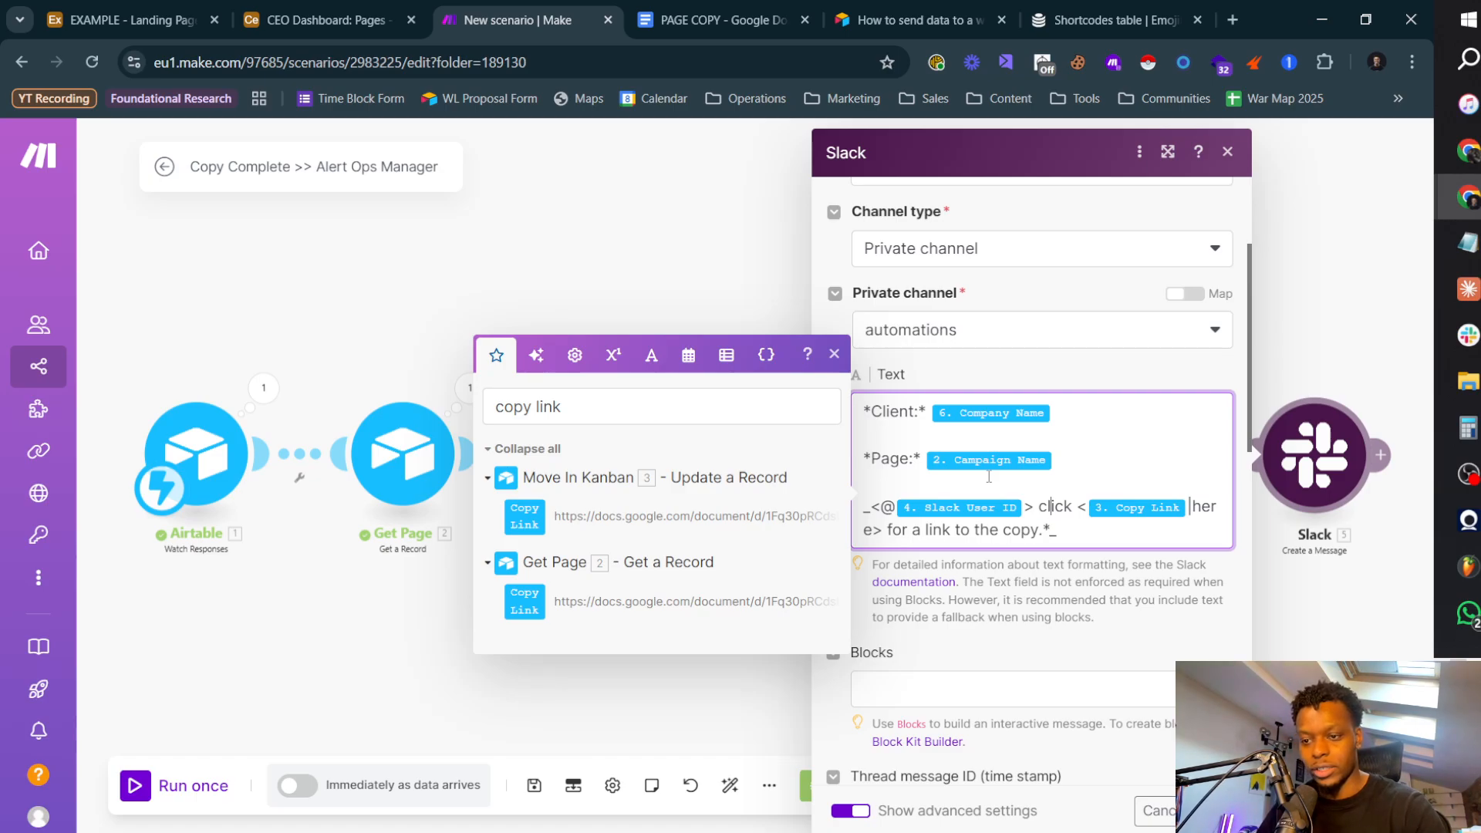
{"action": "type", "text": "*"}
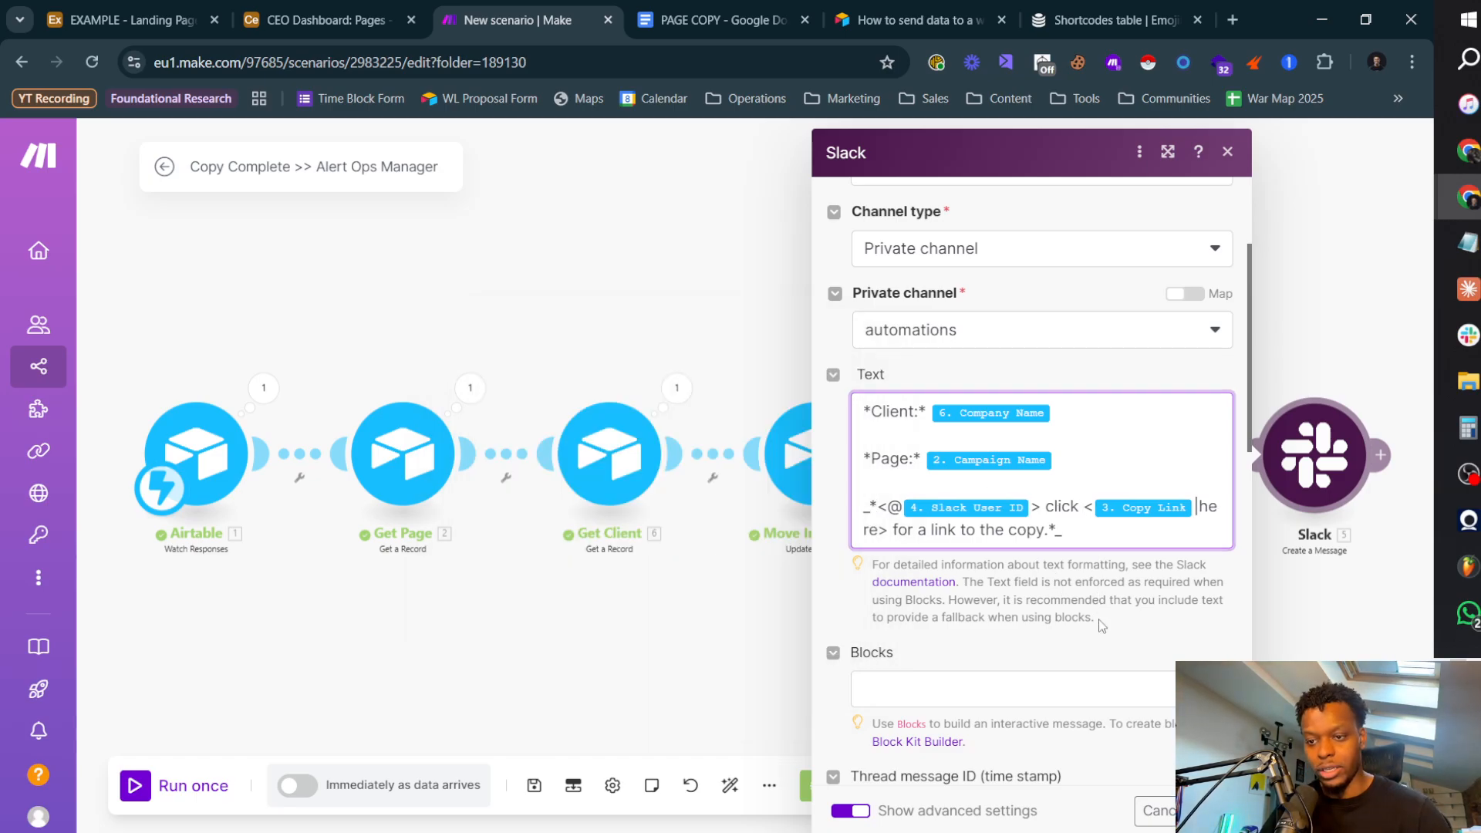
{"action": "left_click", "coordinate": [947, 560]}
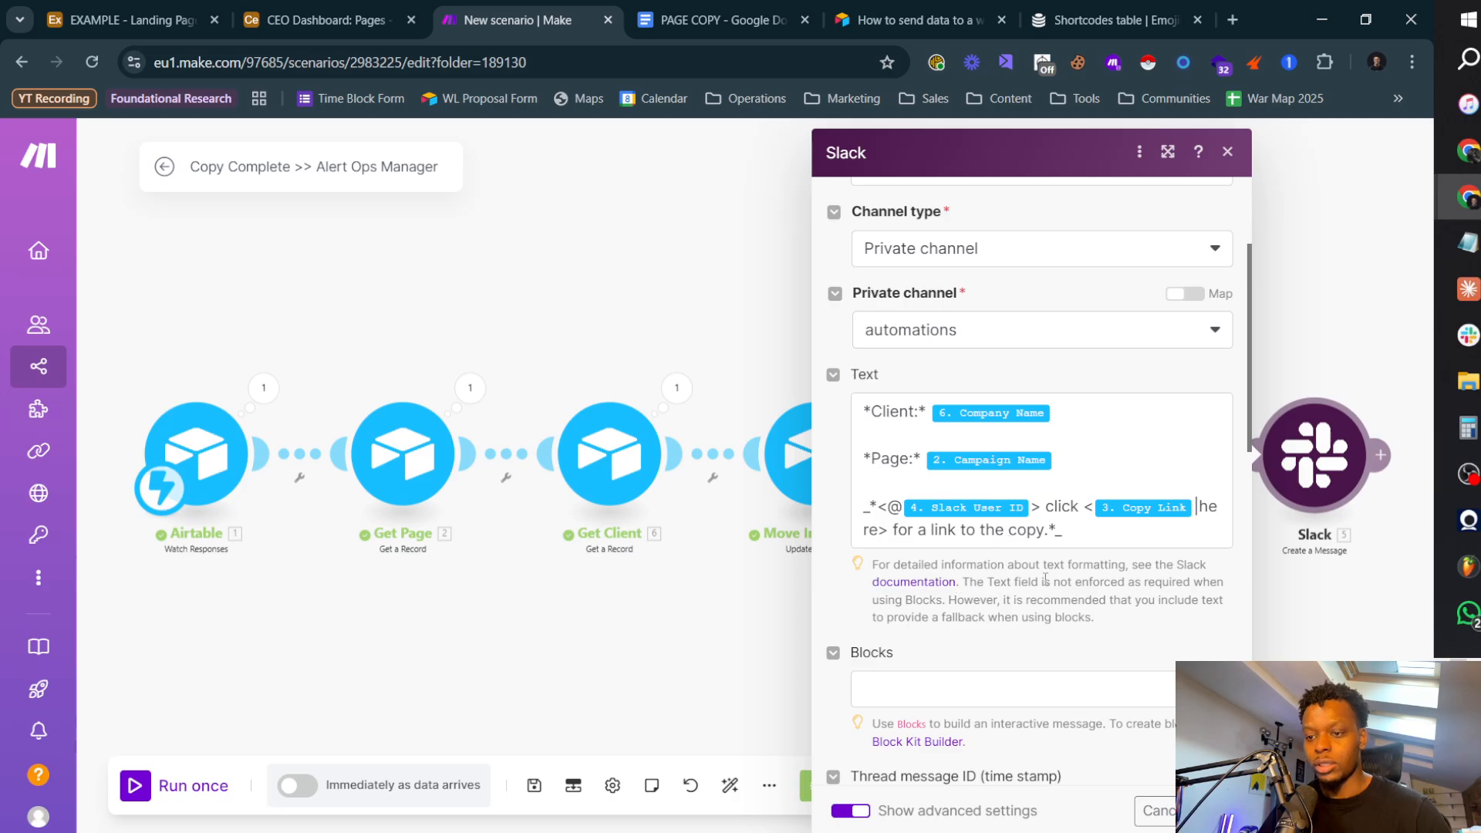
Step: Replace the X in the message's User name "Check Copy For X" with Company Name from Get Client and confirm the Slack module
{"action": "scroll", "coordinate": [1045, 578], "scroll_direction": "down", "scroll_amount": 10}
{"action": "left_click", "coordinate": [1023, 716]}
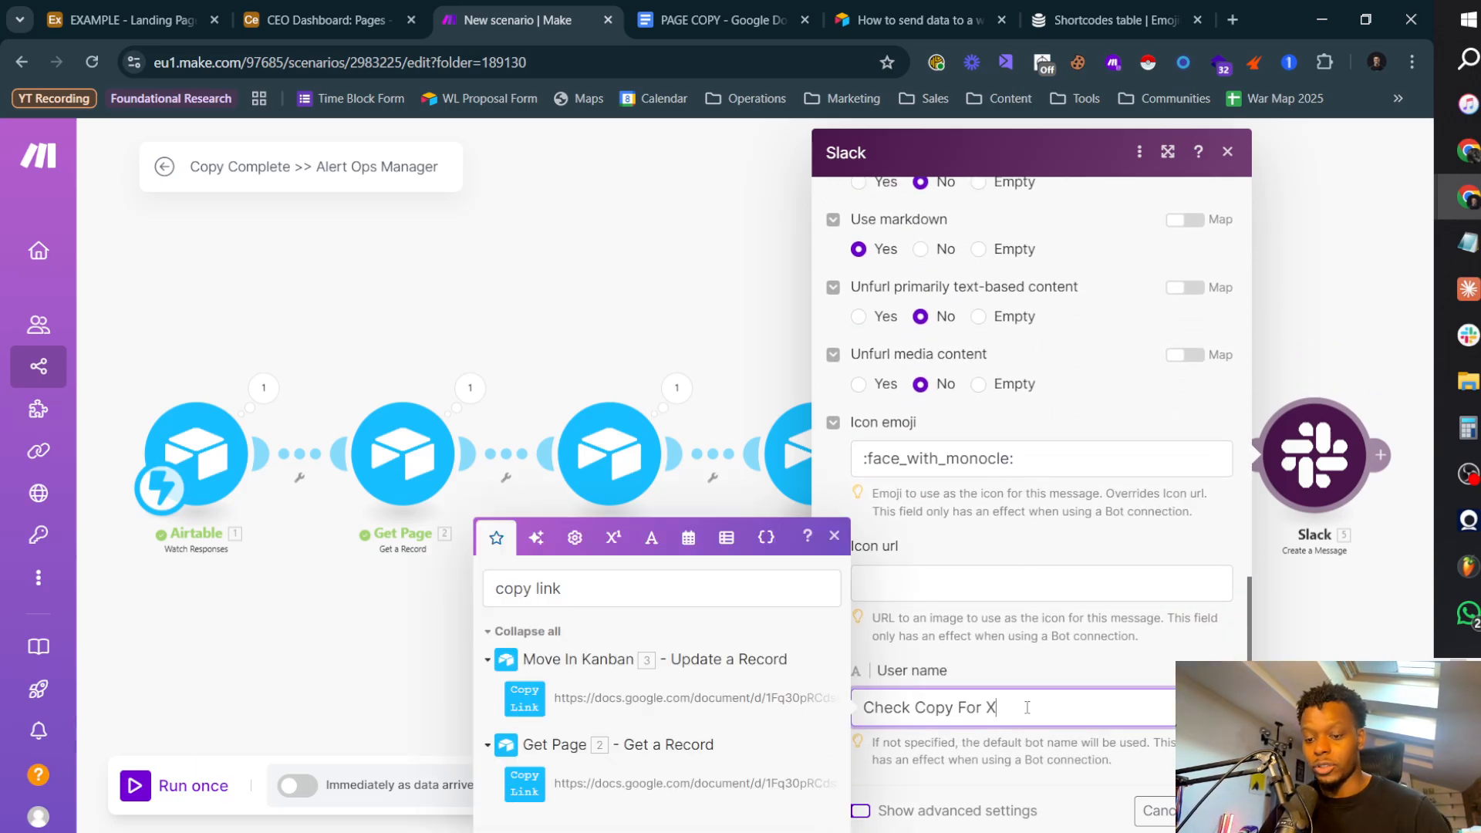
{"action": "key", "text": "BackSpace"}
{"action": "triple_click", "coordinate": [615, 597]}
{"action": "key", "text": "BackSpace"}
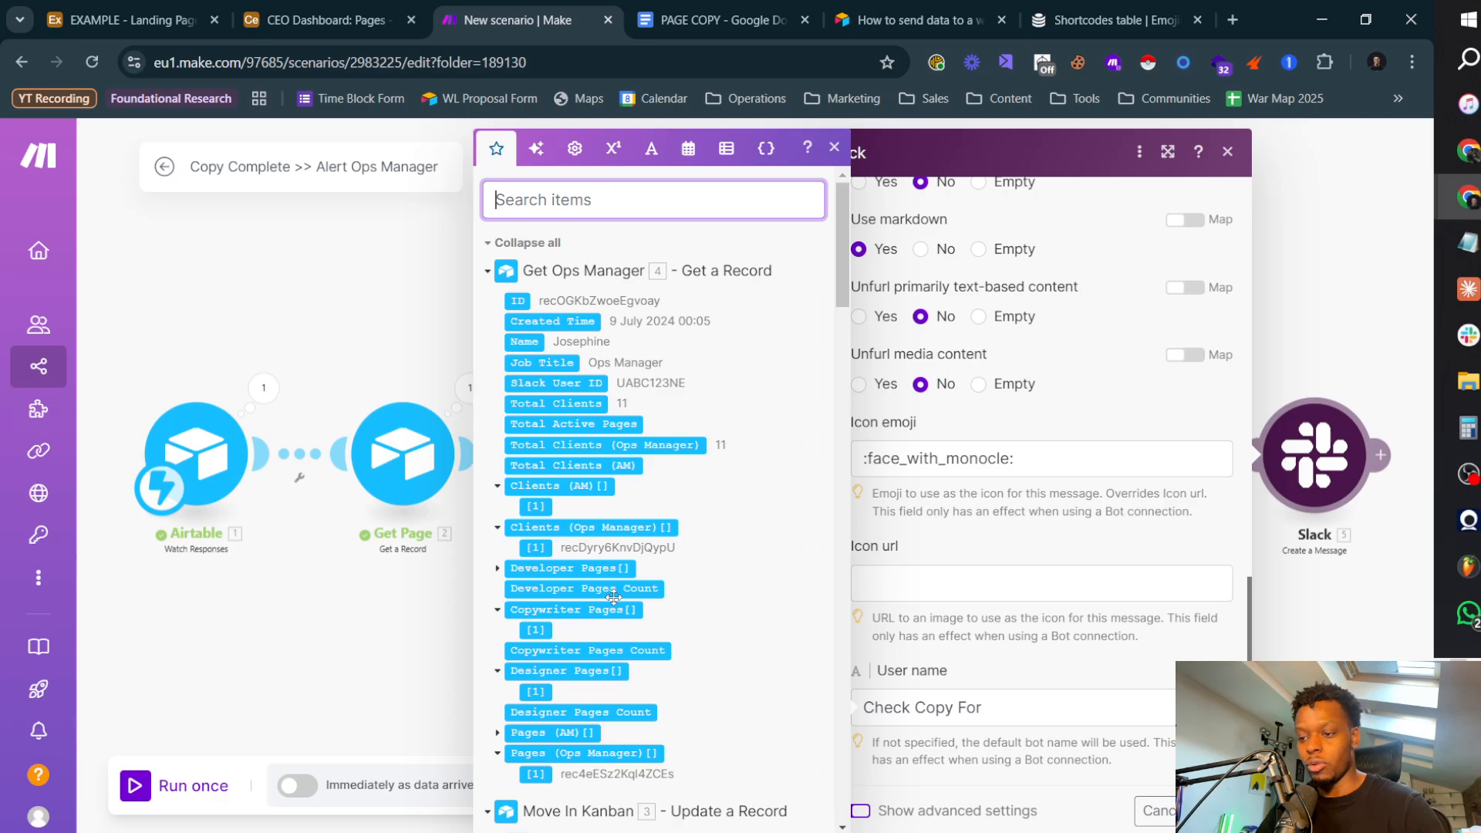
{"action": "scroll", "coordinate": [664, 539], "scroll_direction": "down", "scroll_amount": 15}
{"action": "scroll", "coordinate": [615, 625], "scroll_direction": "down", "scroll_amount": 15}
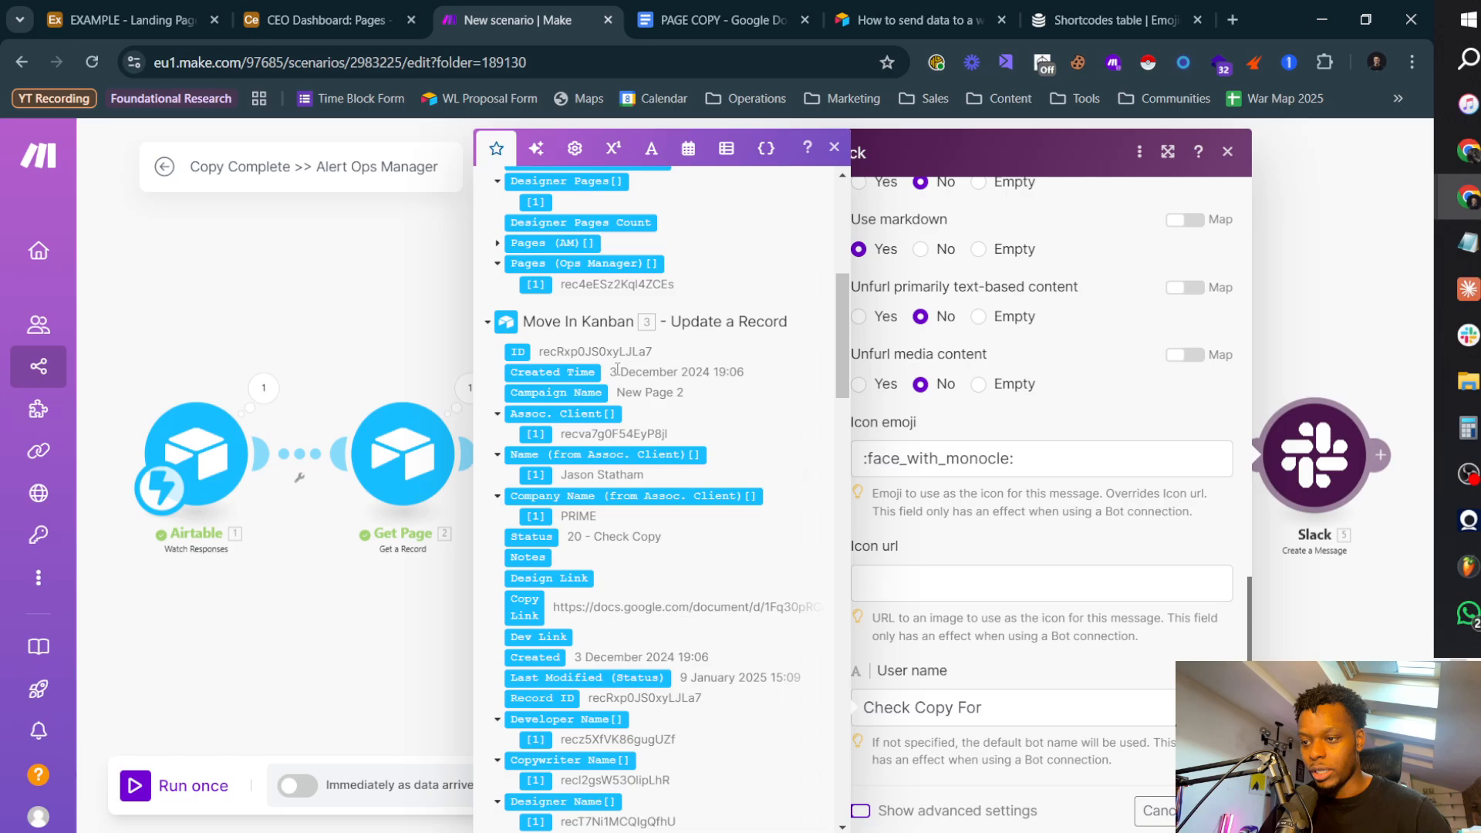
{"action": "left_click", "coordinate": [1041, 714]}
{"action": "scroll", "coordinate": [584, 546], "scroll_direction": "up", "scroll_amount": 5}
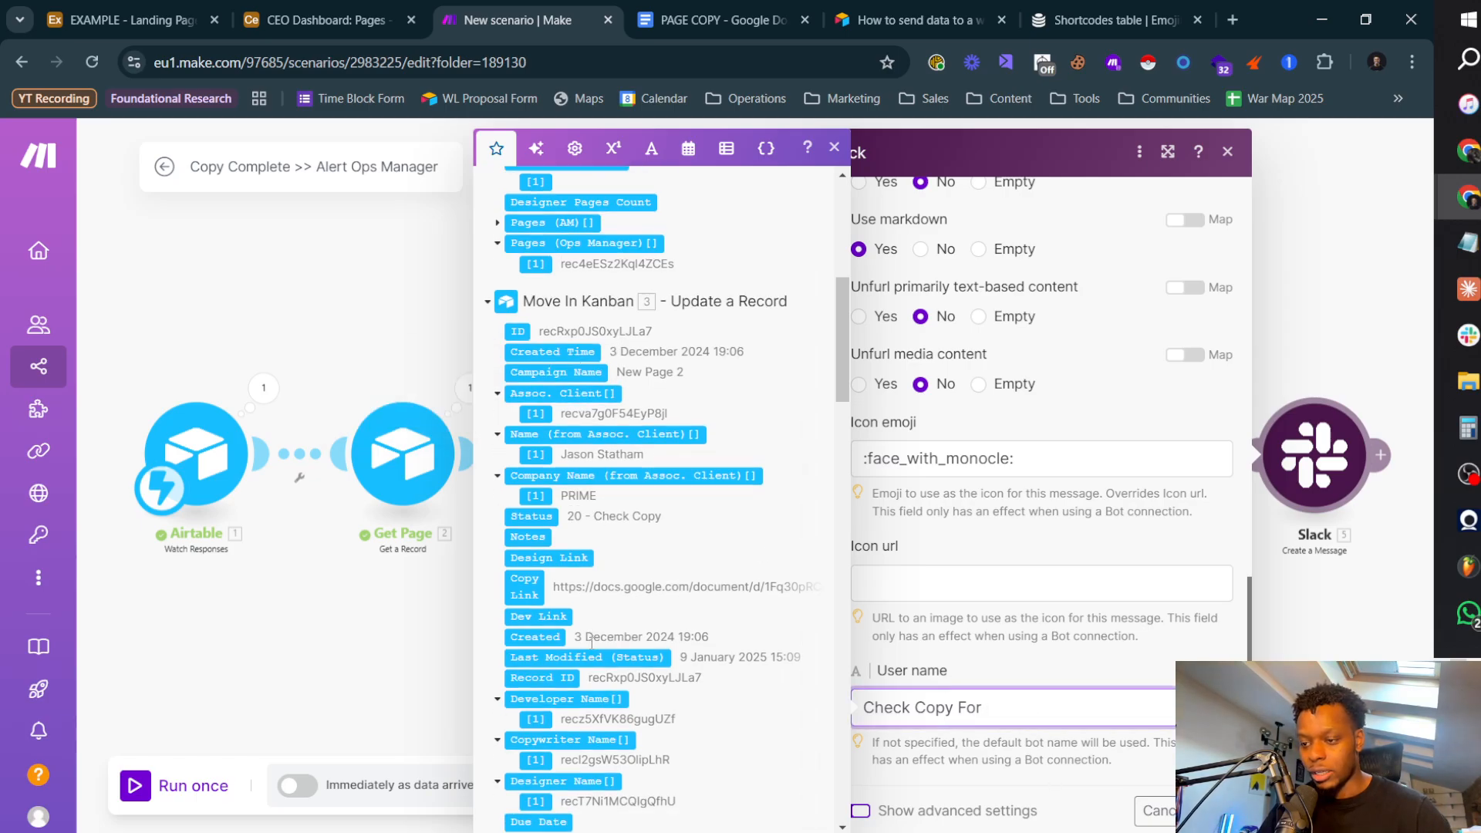
{"action": "scroll", "coordinate": [583, 546], "scroll_direction": "up", "scroll_amount": 2}
{"action": "scroll", "coordinate": [617, 544], "scroll_direction": "down", "scroll_amount": 20}
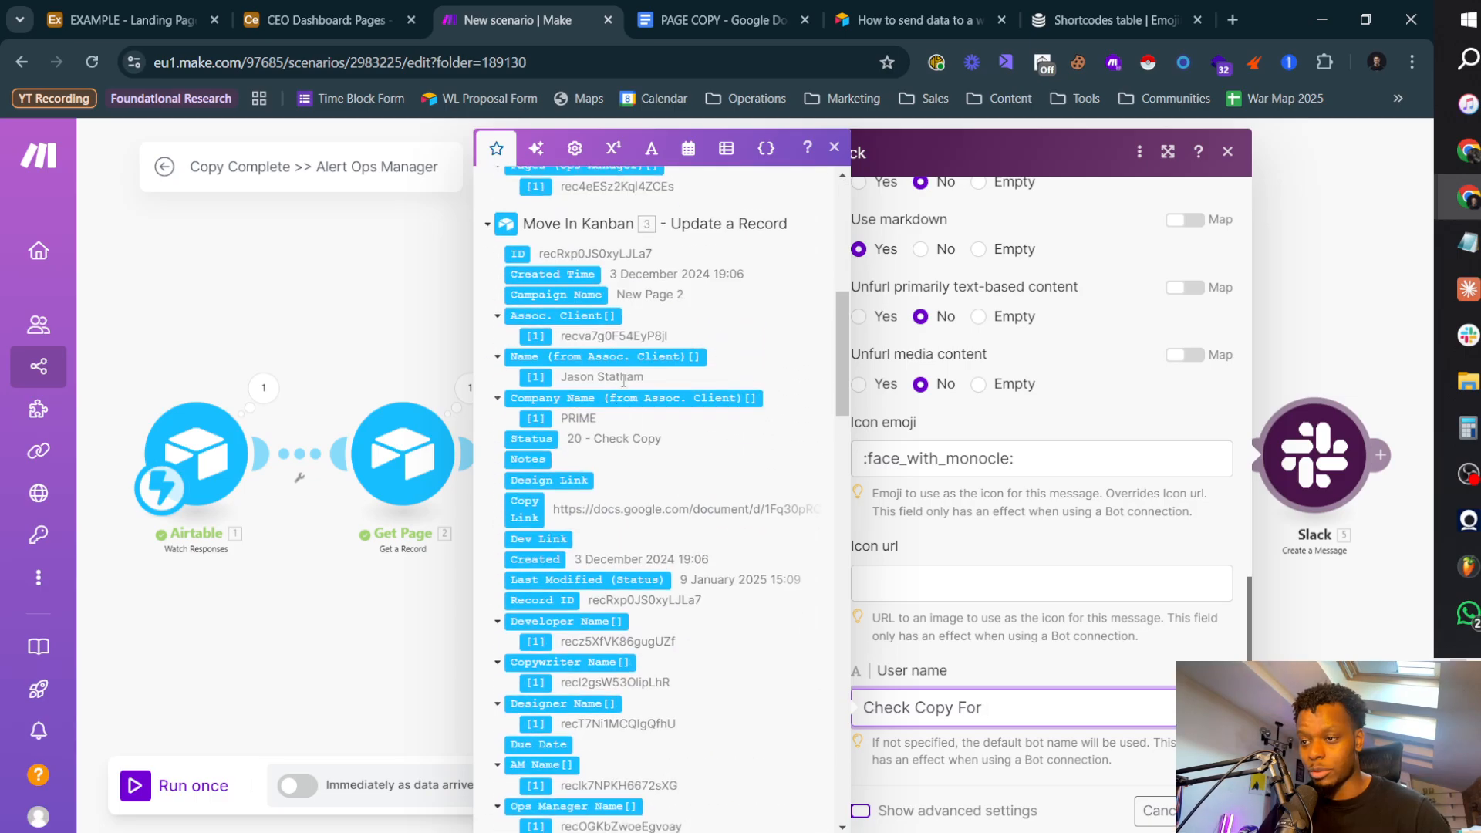
{"action": "scroll", "coordinate": [640, 542], "scroll_direction": "up", "scroll_amount": 6}
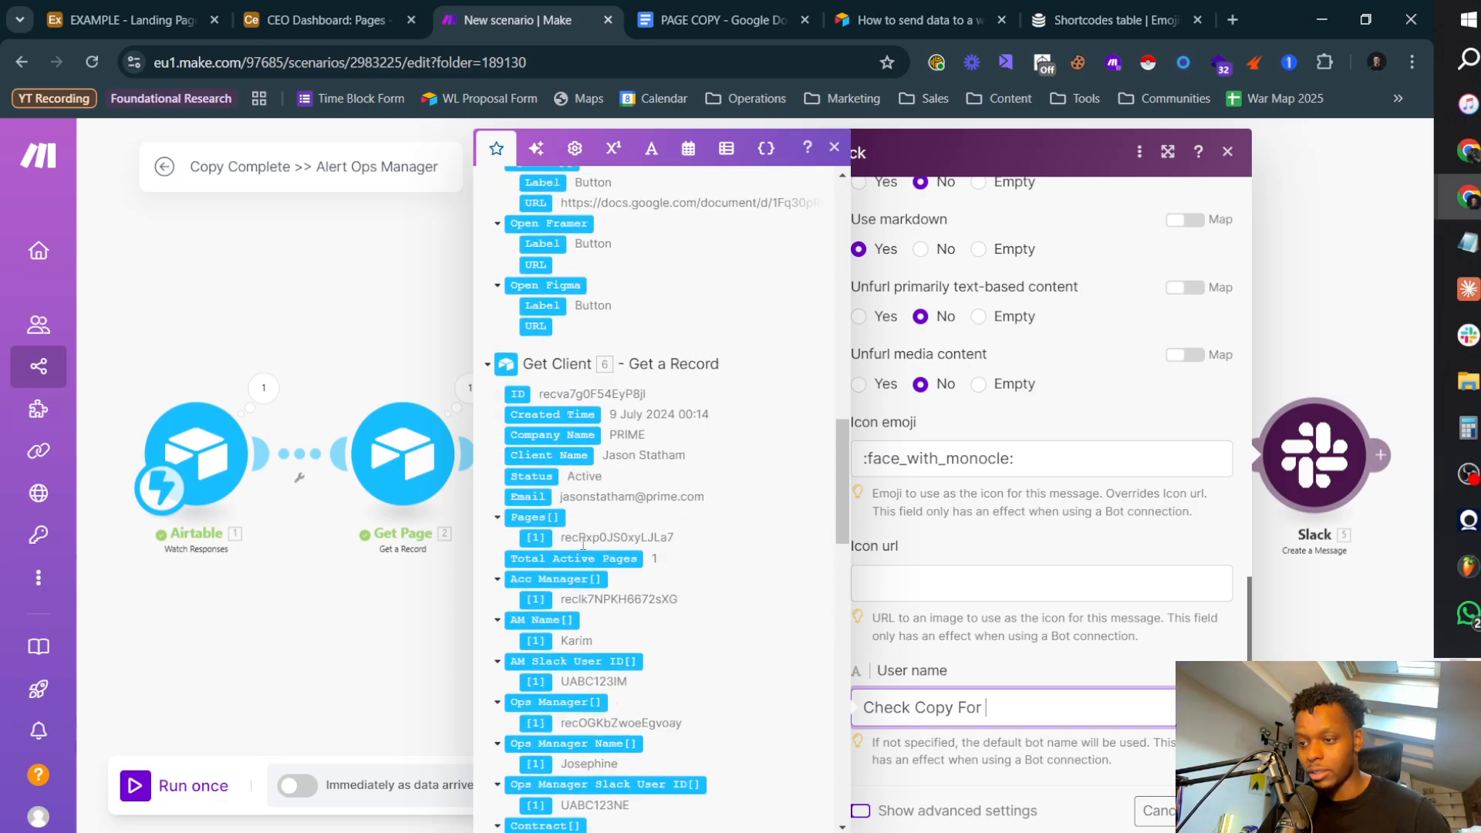
{"action": "left_click", "coordinate": [574, 433]}
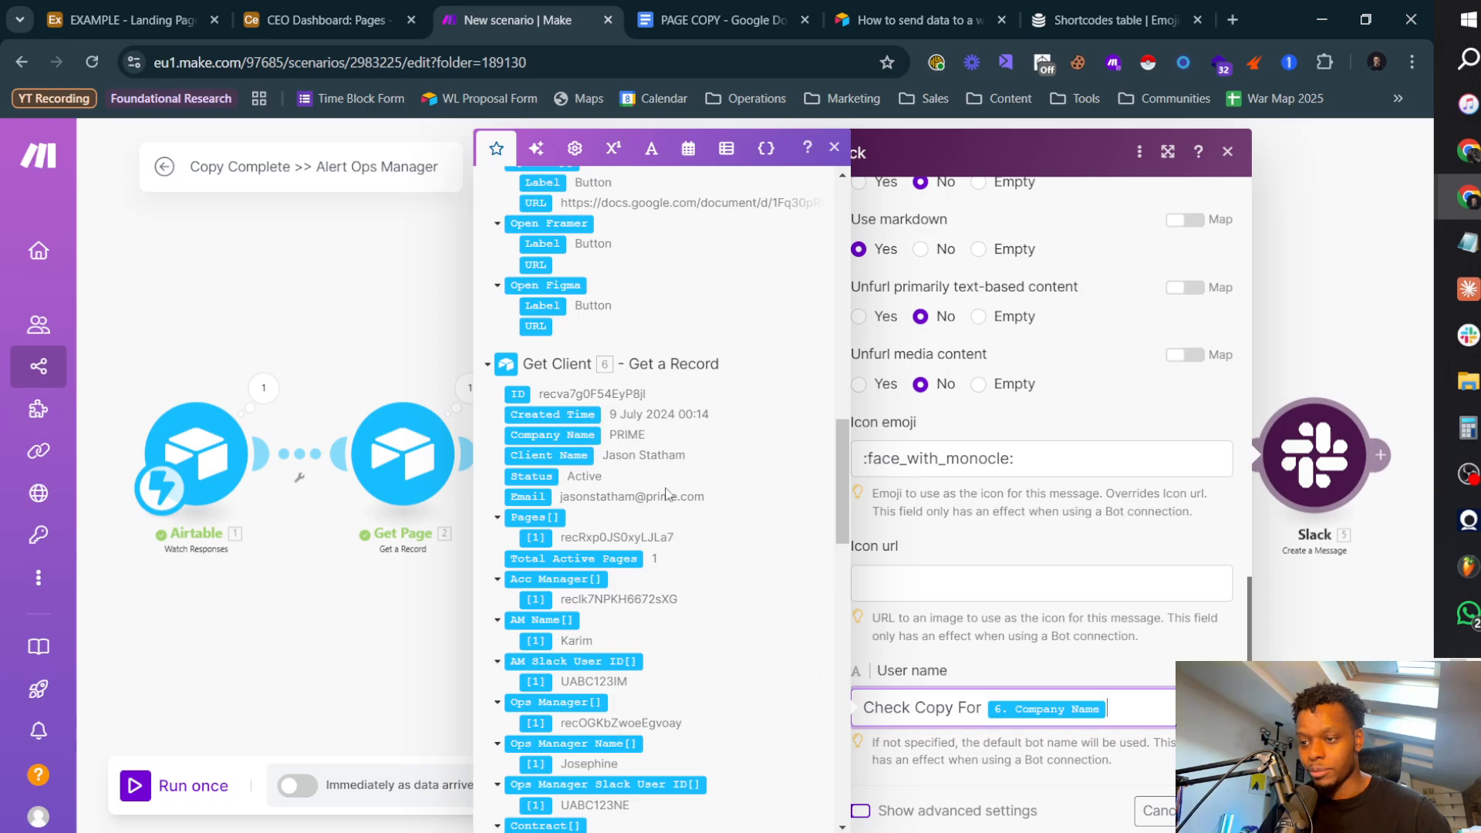
{"action": "key", "text": "Return"}
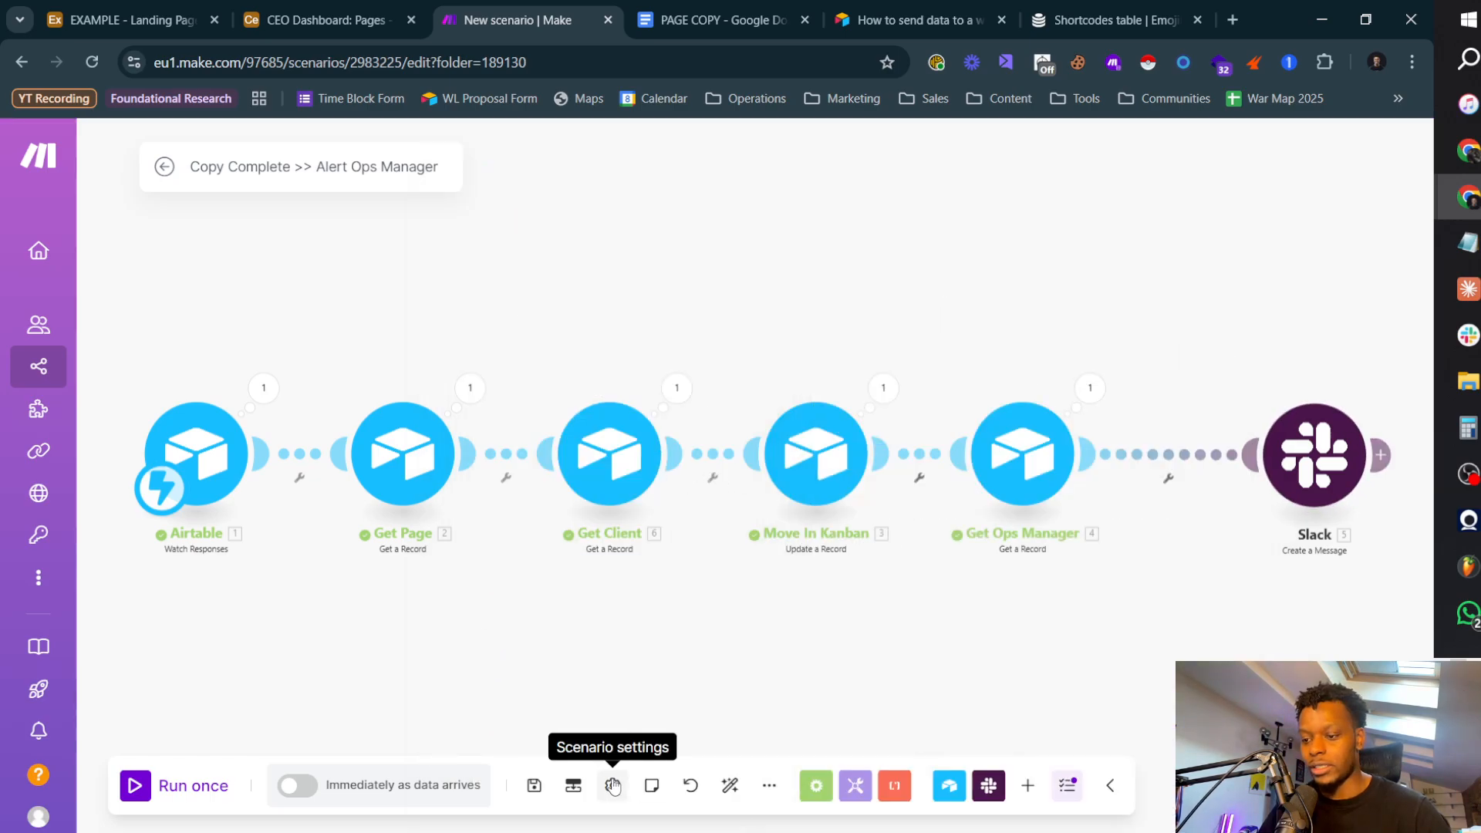
Step: Save the auto-aligned scenario and run it once with the existing webhook data
{"action": "left_click", "coordinate": [730, 786]}
{"action": "left_click", "coordinate": [534, 785]}
{"action": "left_click", "coordinate": [177, 785]}
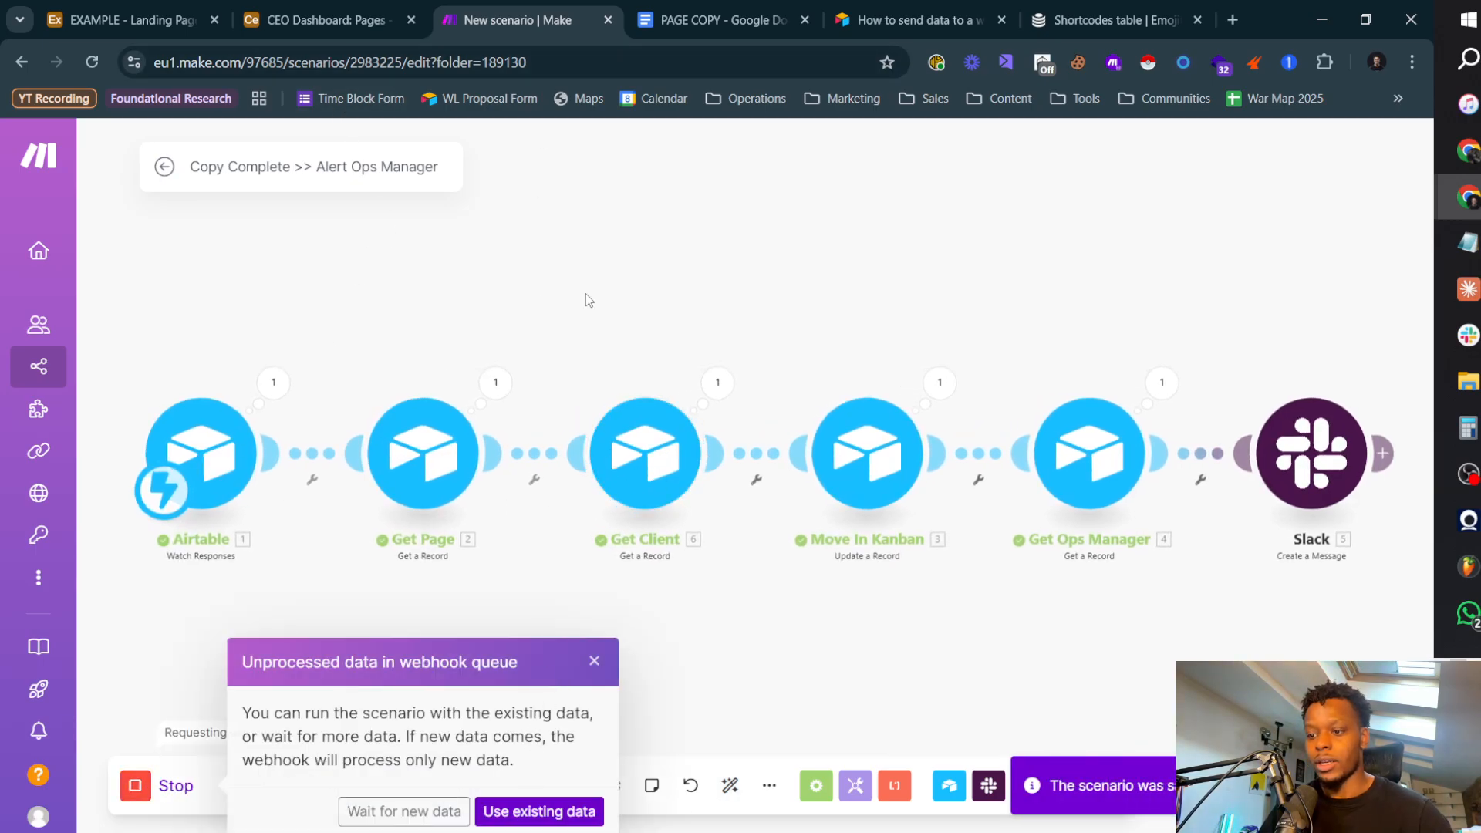
{"action": "left_click", "coordinate": [542, 814]}
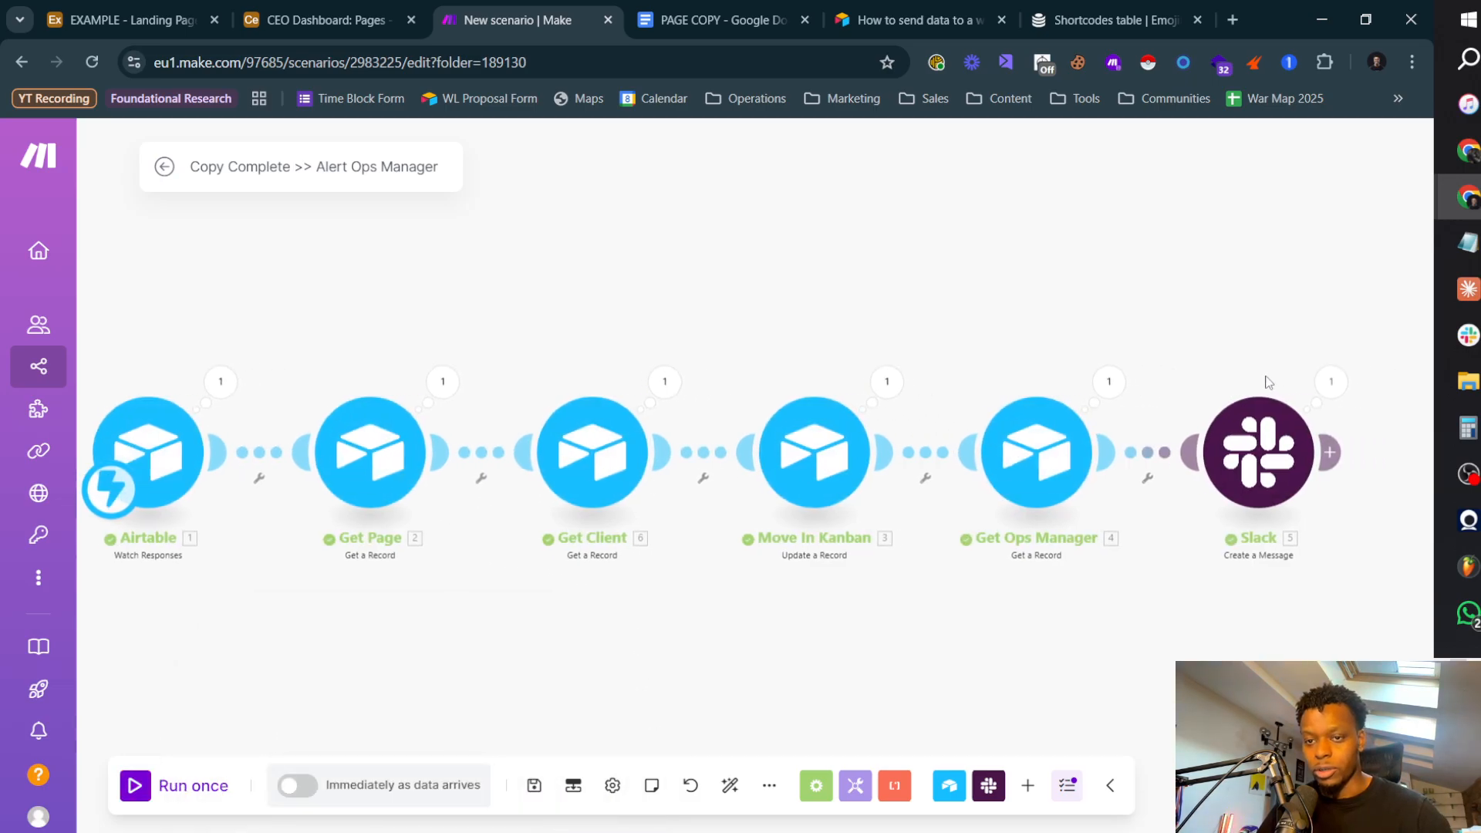
Step: Inspect the Slack module's run details, checking the message text and link in the input bundle
{"action": "left_click", "coordinate": [1324, 381]}
{"action": "left_click_drag", "start_coordinate": [956, 304], "coordinate": [1087, 388]}
{"action": "left_click", "coordinate": [1136, 465]}
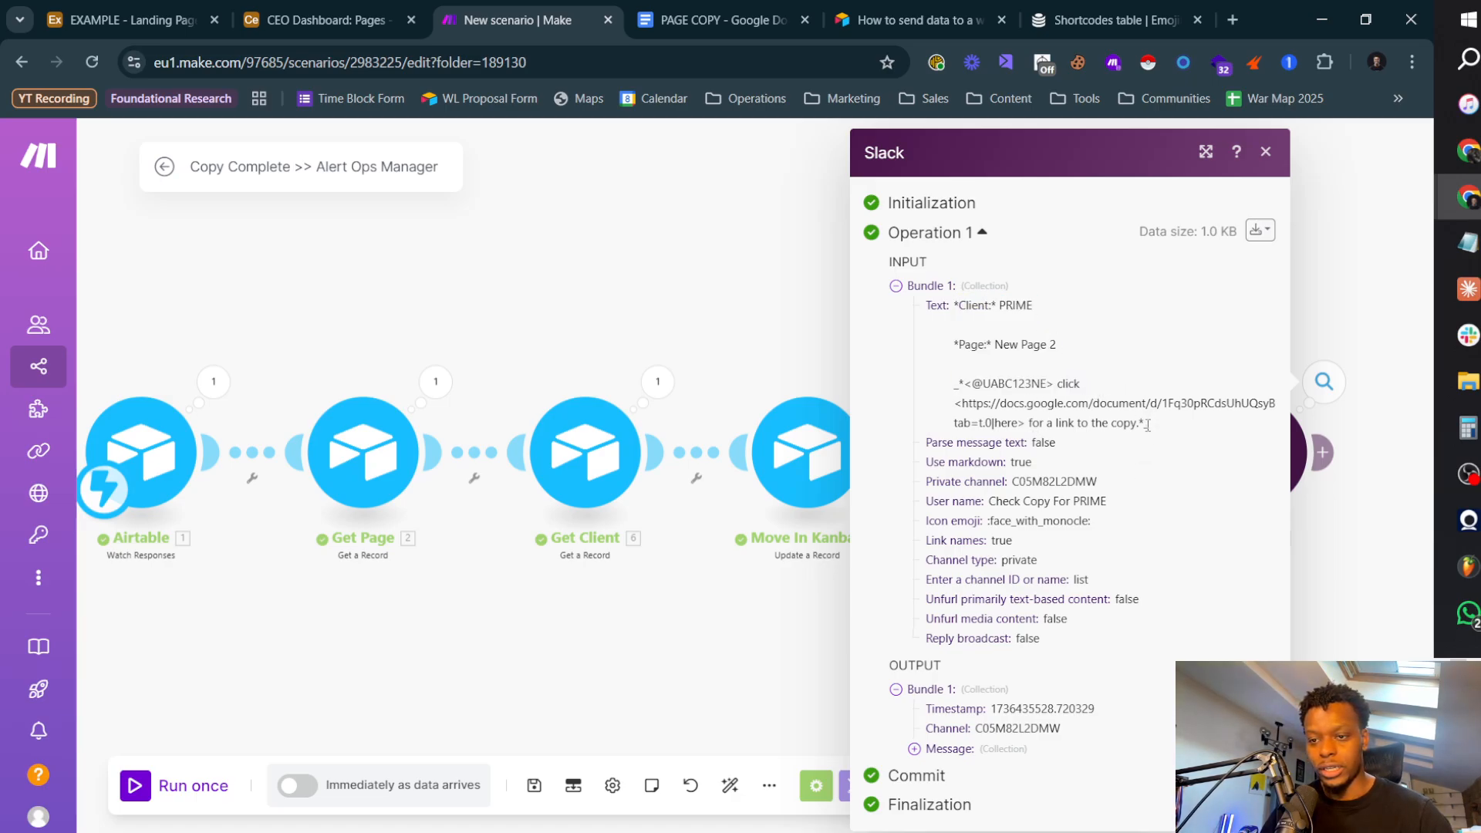
{"action": "left_click", "coordinate": [767, 336]}
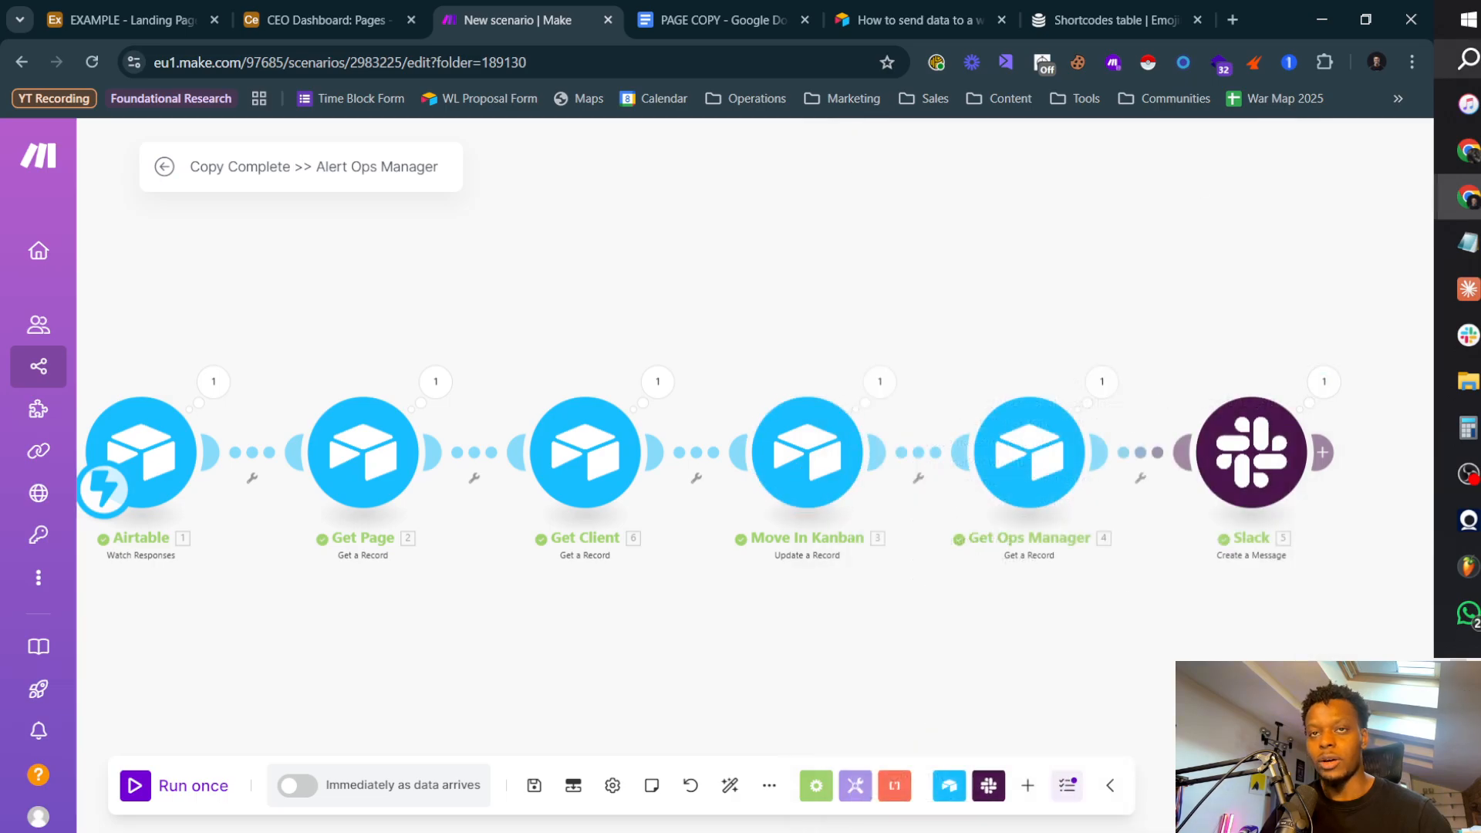
Step: Switch to Slack, check the new alert in the automations channel and open its "here" link to the copy document
{"action": "key", "text": "alt+Tab"}
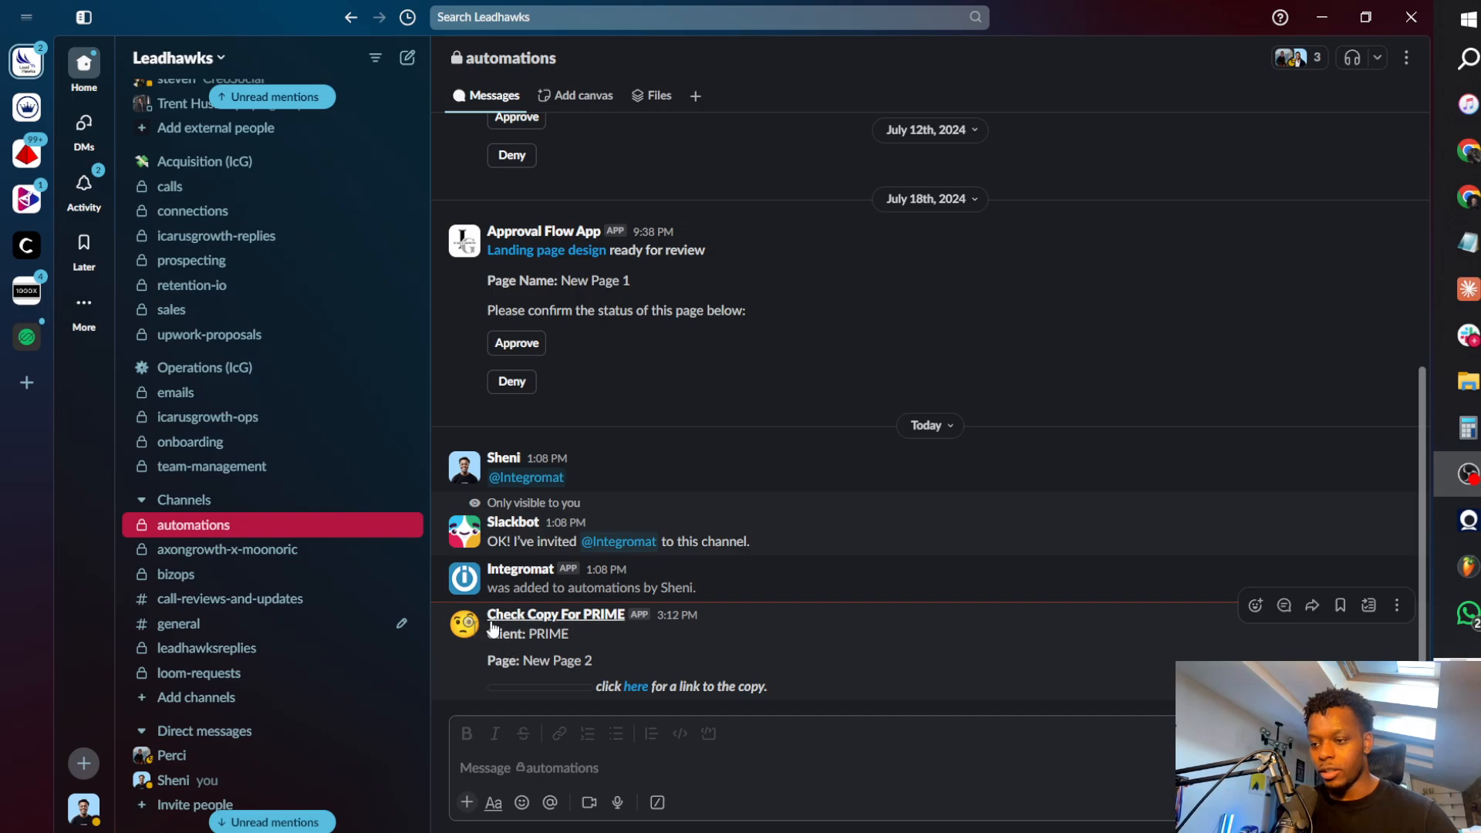
{"action": "left_click_drag", "start_coordinate": [496, 633], "coordinate": [590, 661]}
{"action": "left_click", "coordinate": [617, 679]}
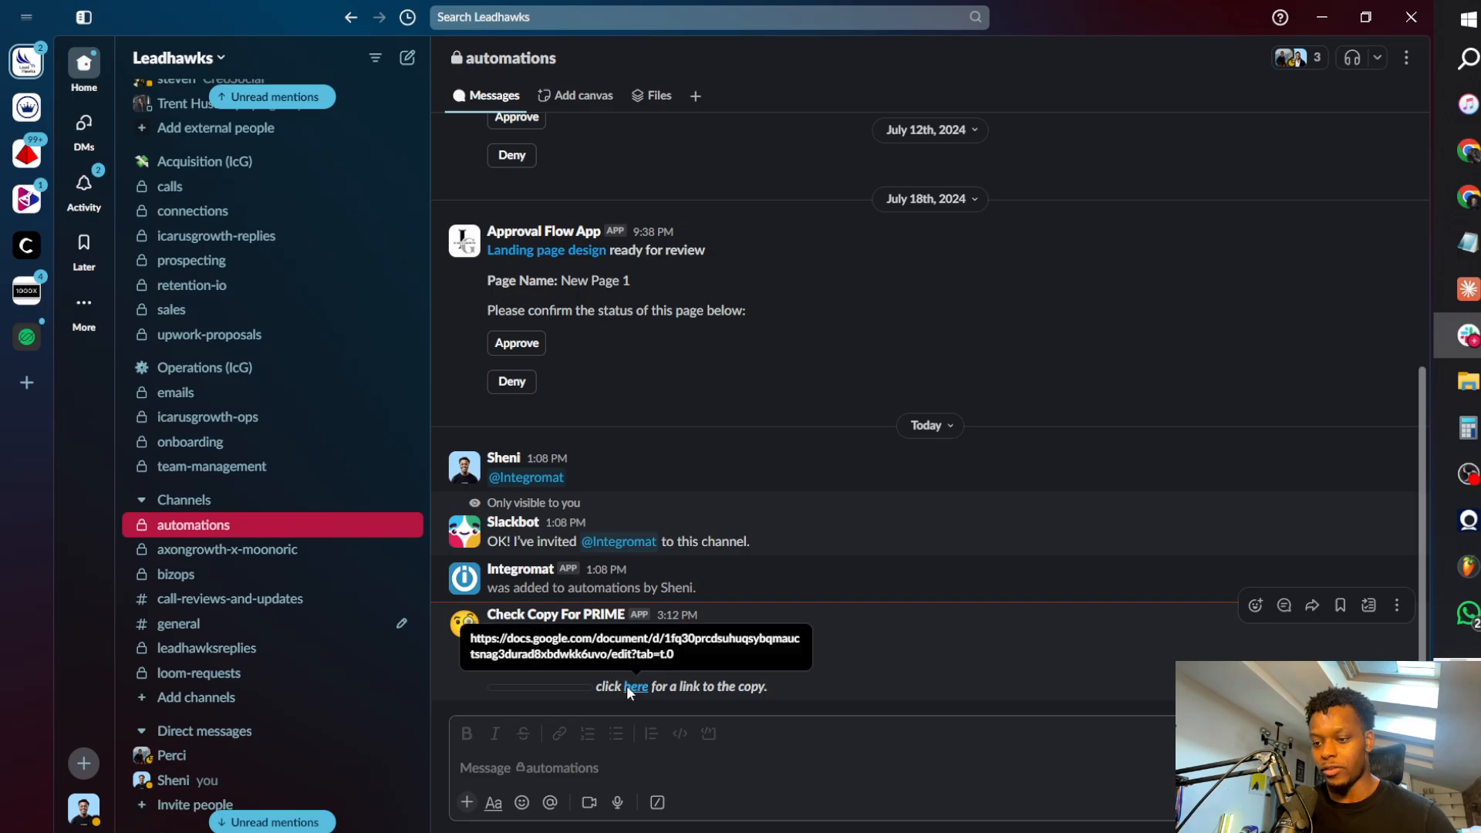
{"action": "left_click", "coordinate": [626, 685]}
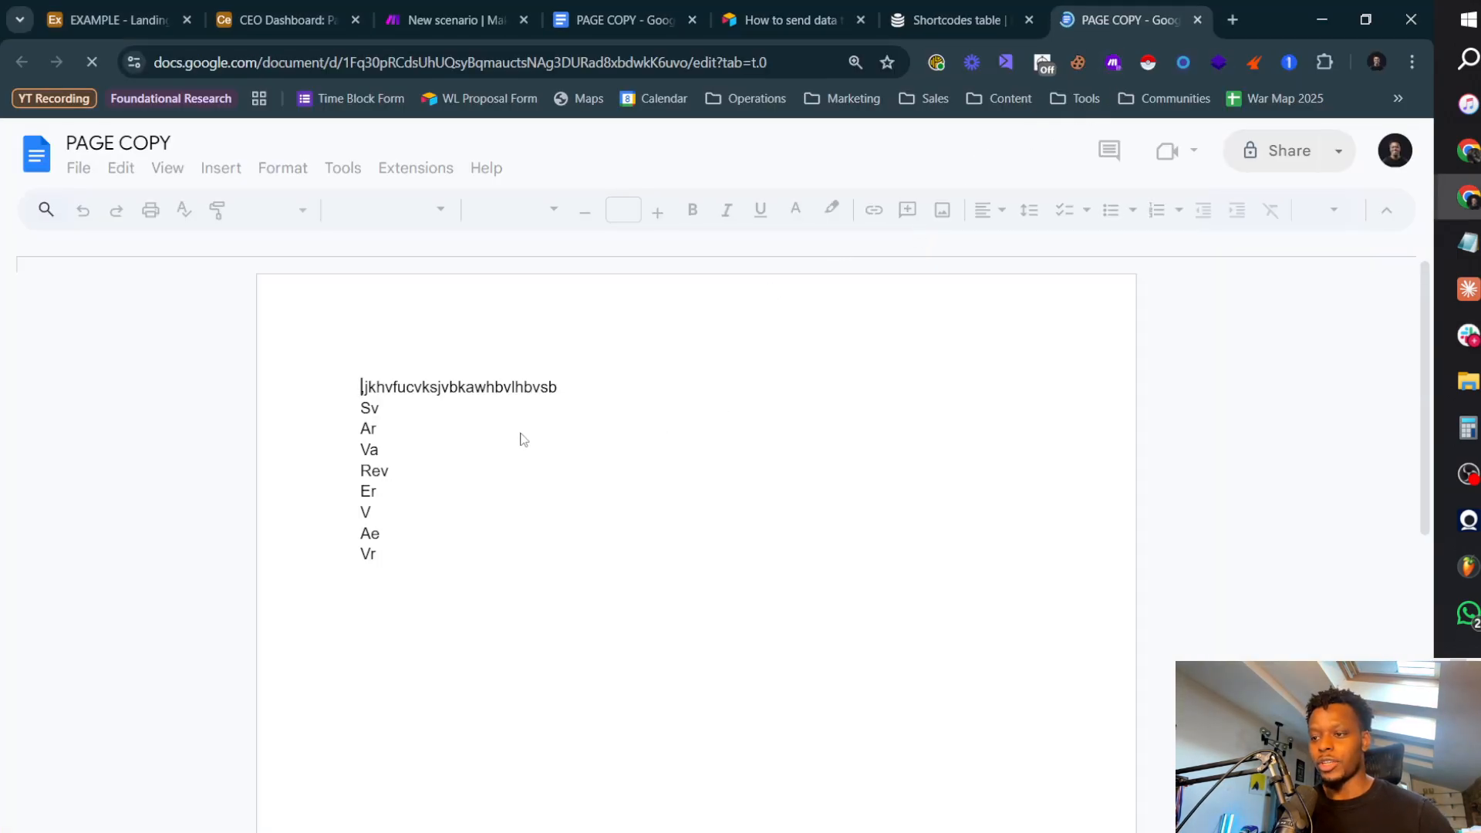
Step: Return to the Make scenario, save it and exit the editor to its overview page
{"action": "key", "text": "alt+Tab"}
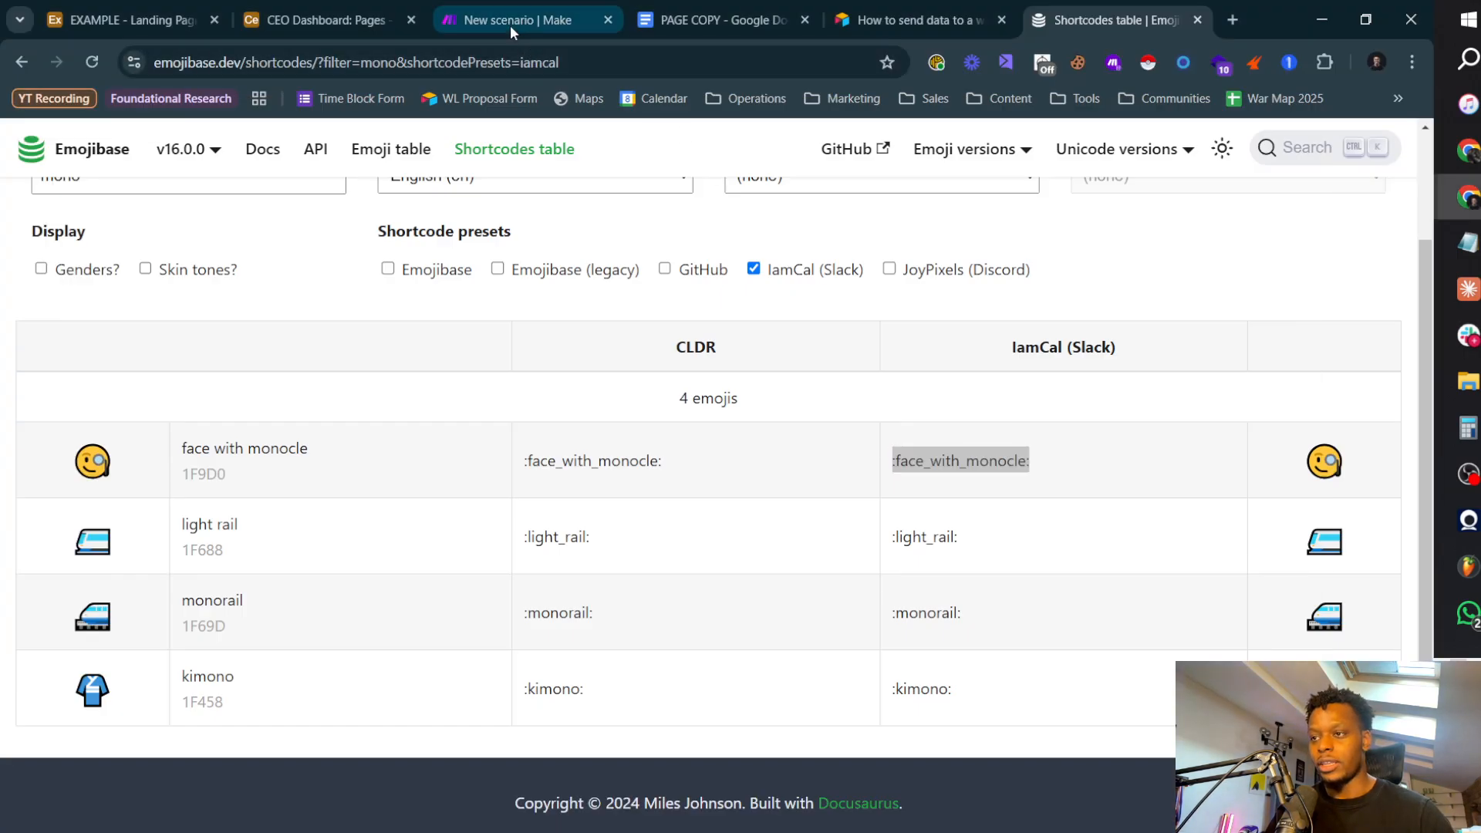
{"action": "left_click", "coordinate": [510, 25]}
{"action": "scroll", "coordinate": [679, 308], "scroll_direction": "down", "scroll_amount": 1}
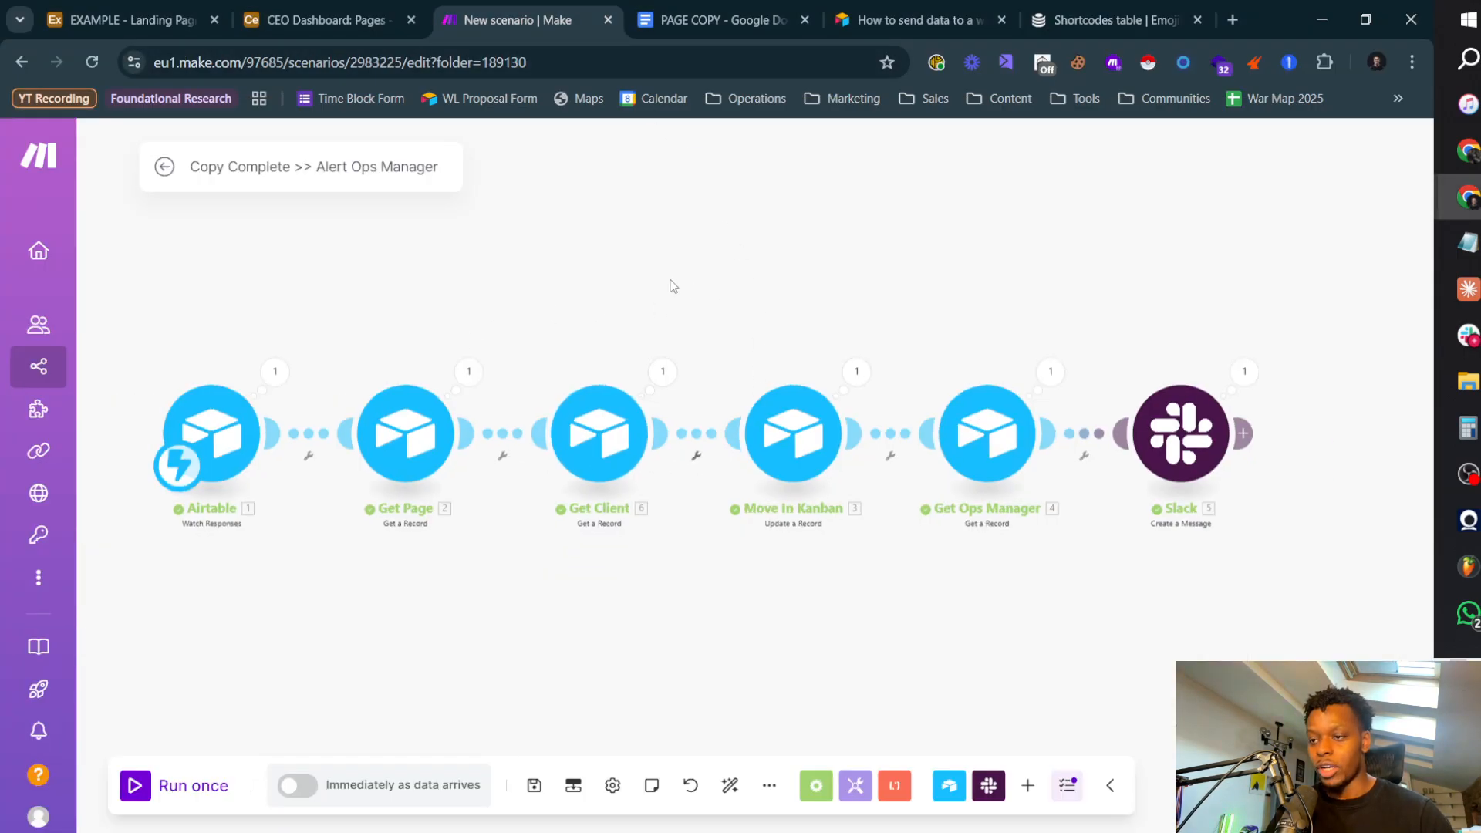
{"action": "left_click", "coordinate": [533, 786]}
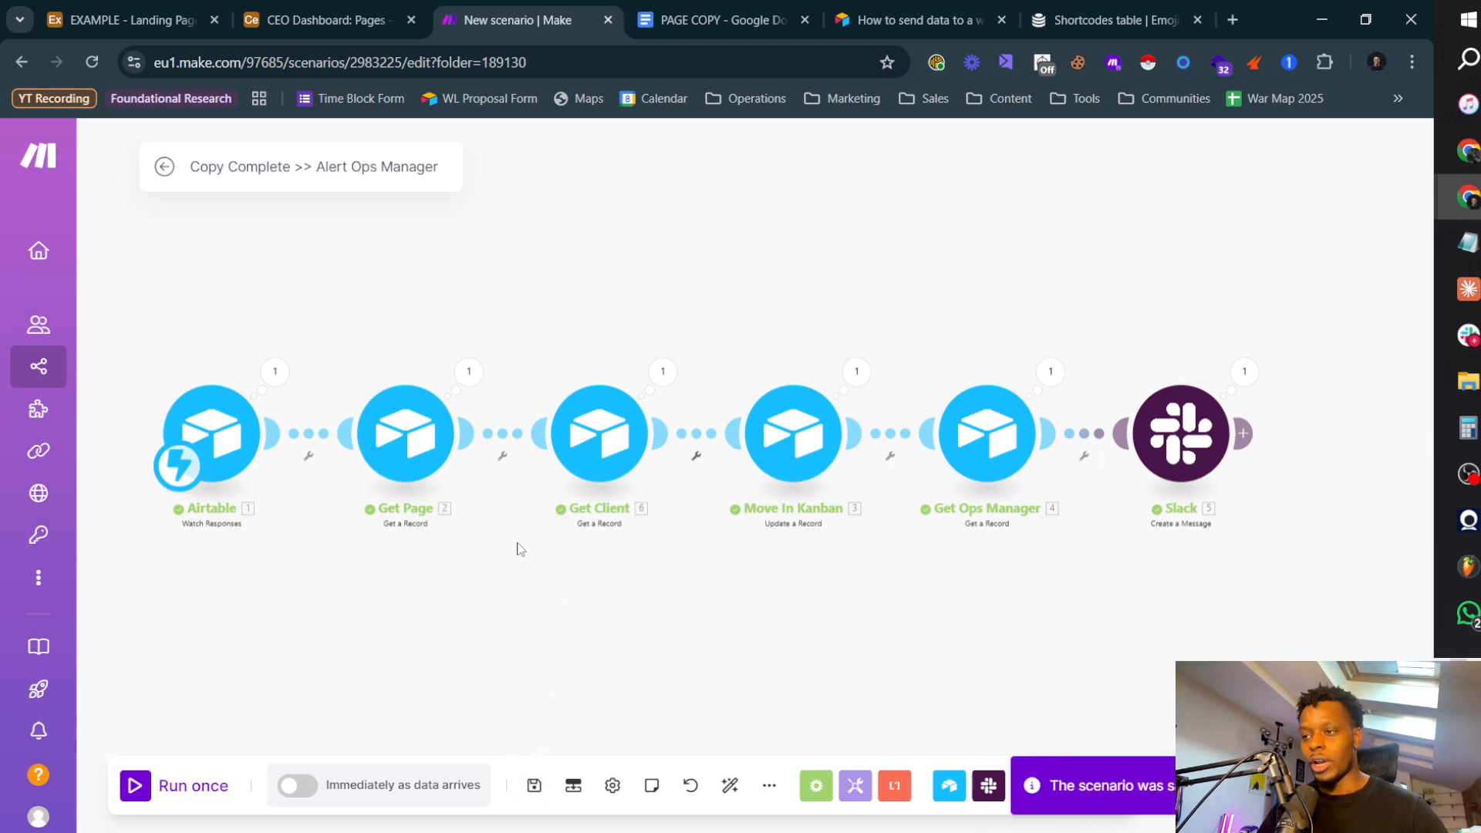
{"action": "left_click", "coordinate": [164, 166]}
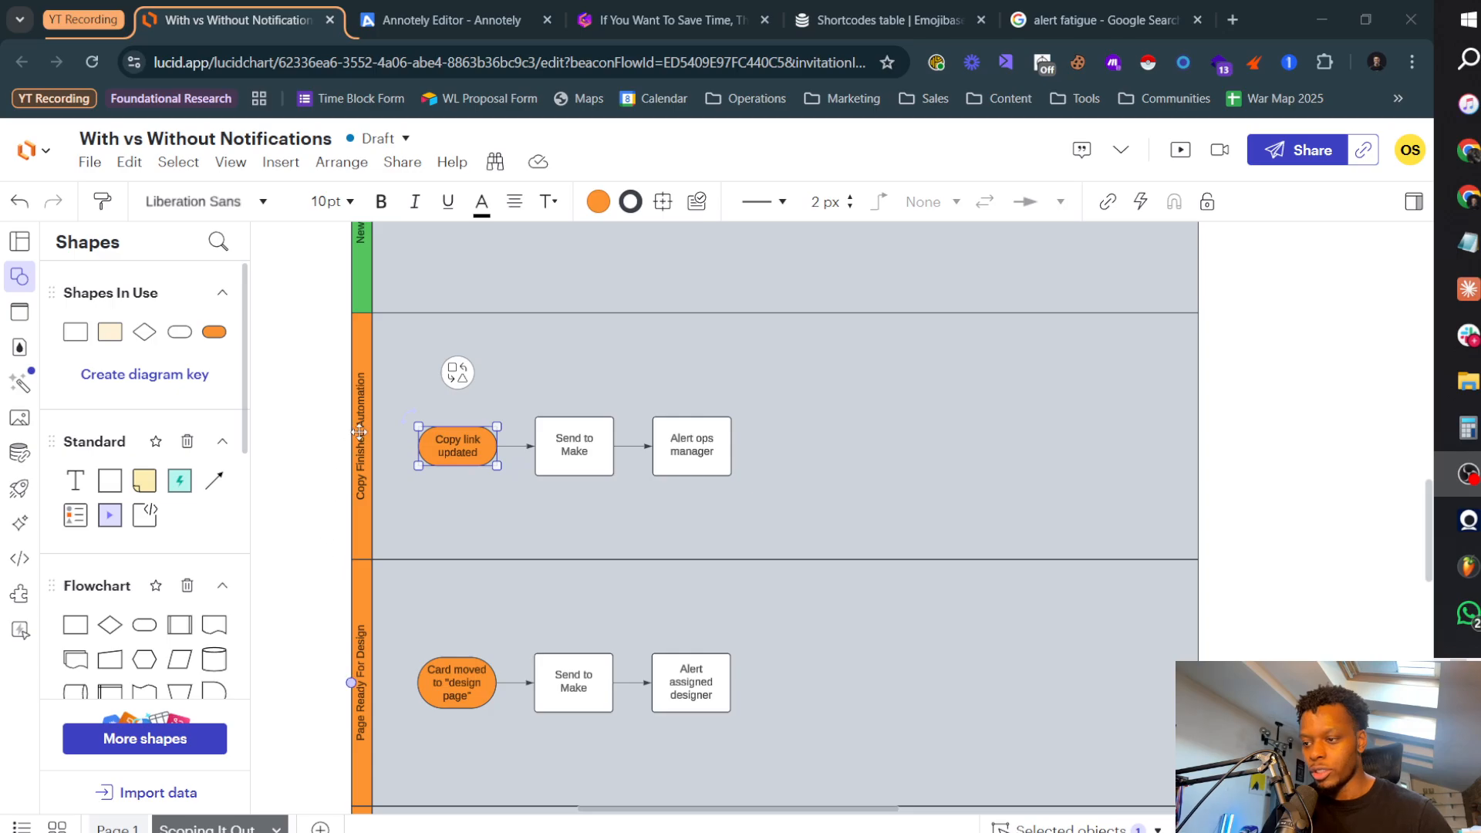
Step: Switch to the Lucidchart diagram and set the Copy Finished Automation lane's header colour to green
{"action": "left_click", "coordinate": [1085, 477]}
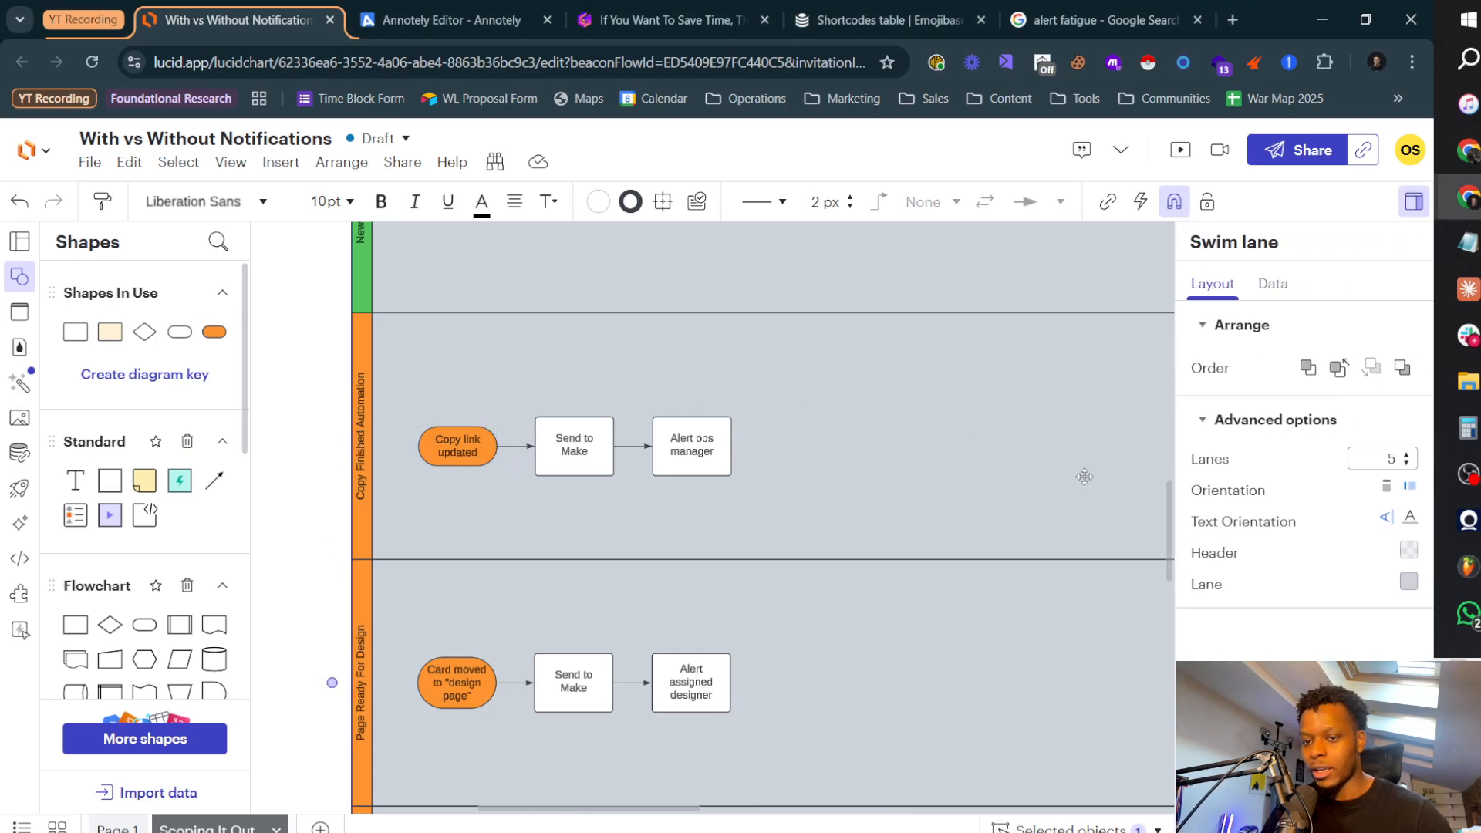
{"action": "left_click", "coordinate": [359, 451]}
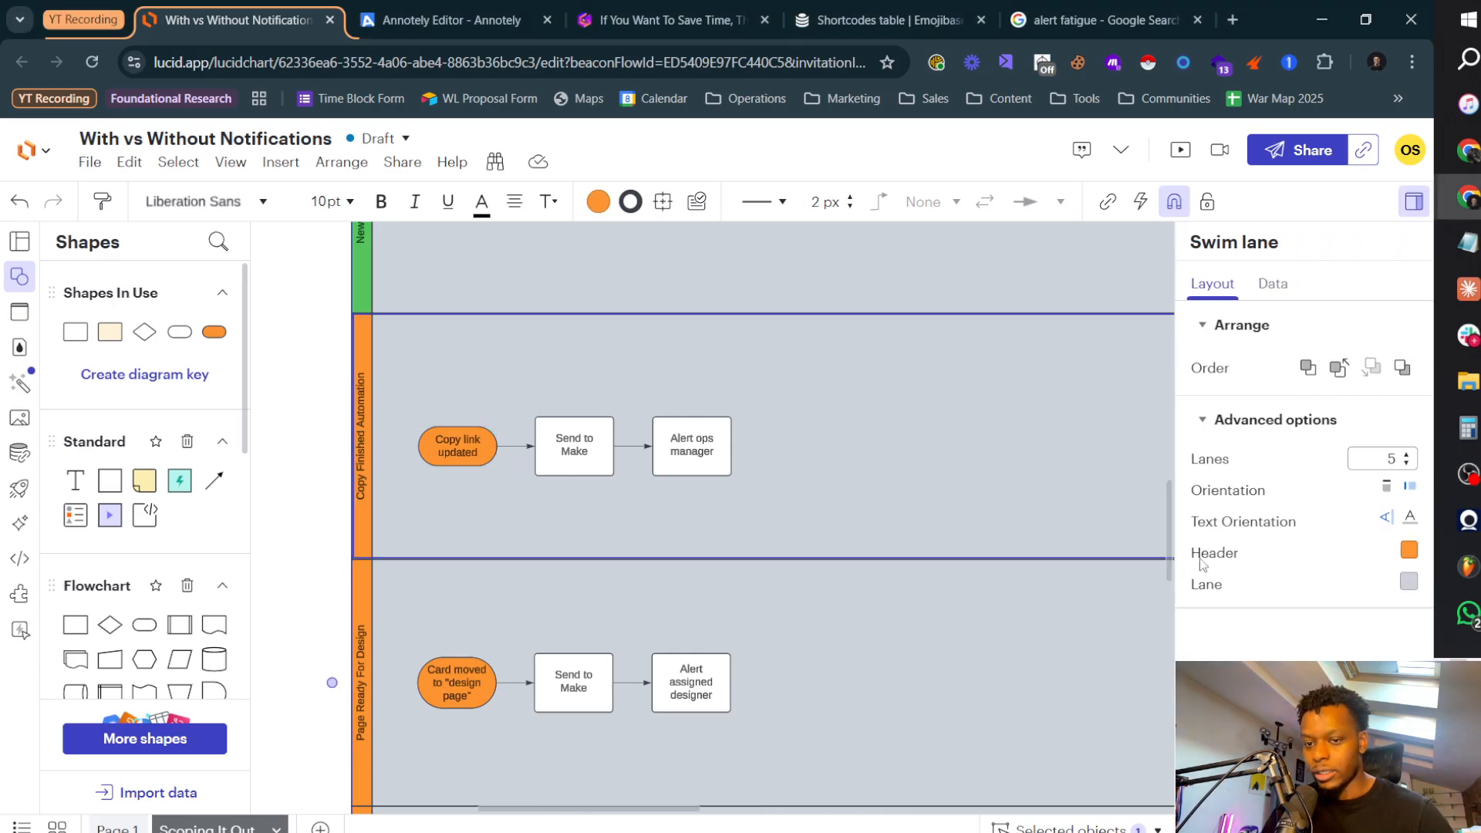
{"action": "left_click", "coordinate": [1405, 552]}
{"action": "left_click", "coordinate": [1339, 706]}
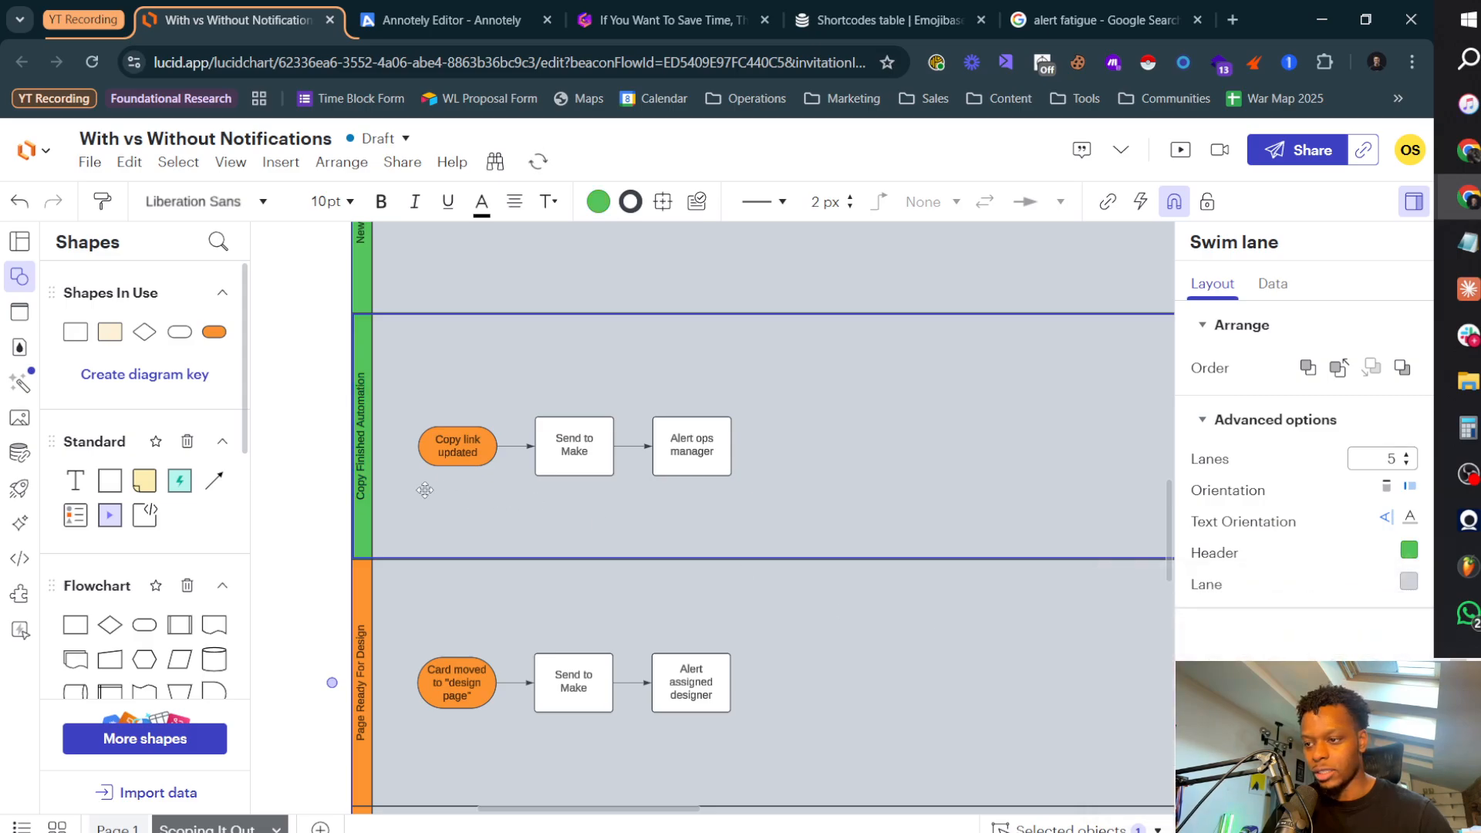
Step: Review the remaining orange lanes in the automation plan, down to the Development Finished Automation lane
{"action": "left_click", "coordinate": [307, 466]}
{"action": "scroll", "coordinate": [330, 412], "scroll_direction": "down", "scroll_amount": 3}
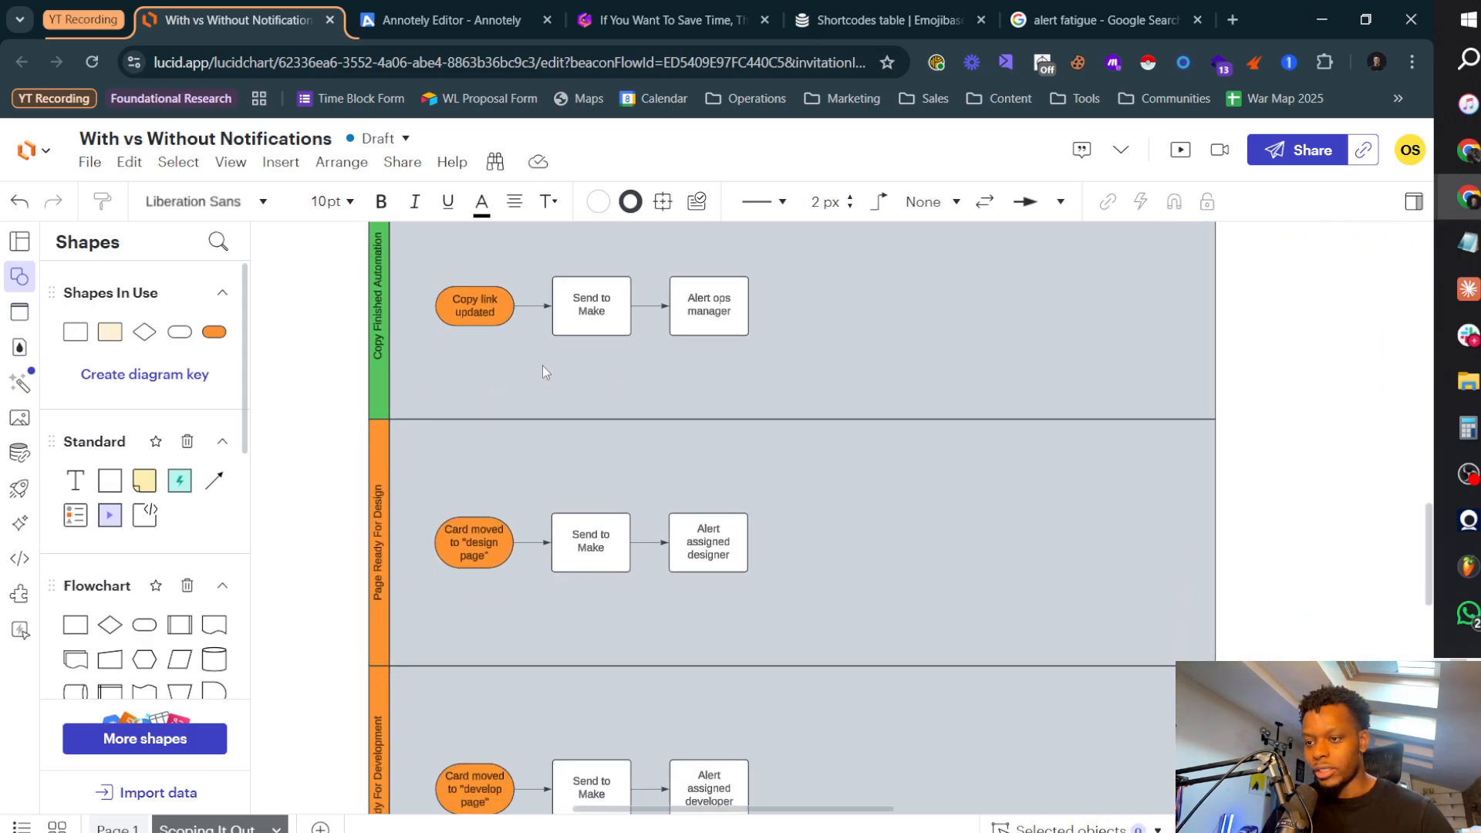
{"action": "scroll", "coordinate": [312, 447], "scroll_direction": "down", "scroll_amount": 6}
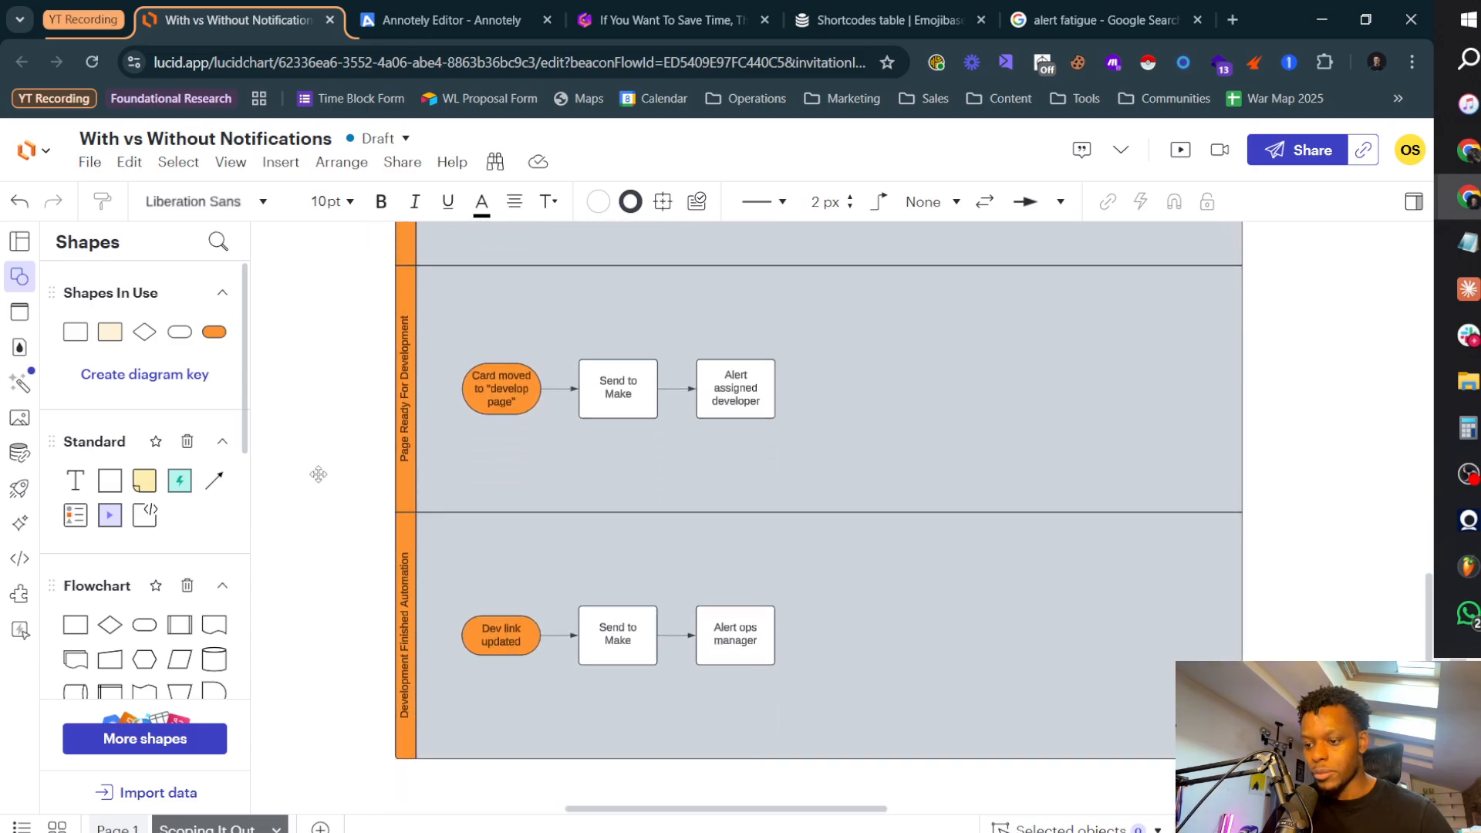
{"action": "left_click", "coordinate": [759, 584]}
{"action": "left_click", "coordinate": [532, 588]}
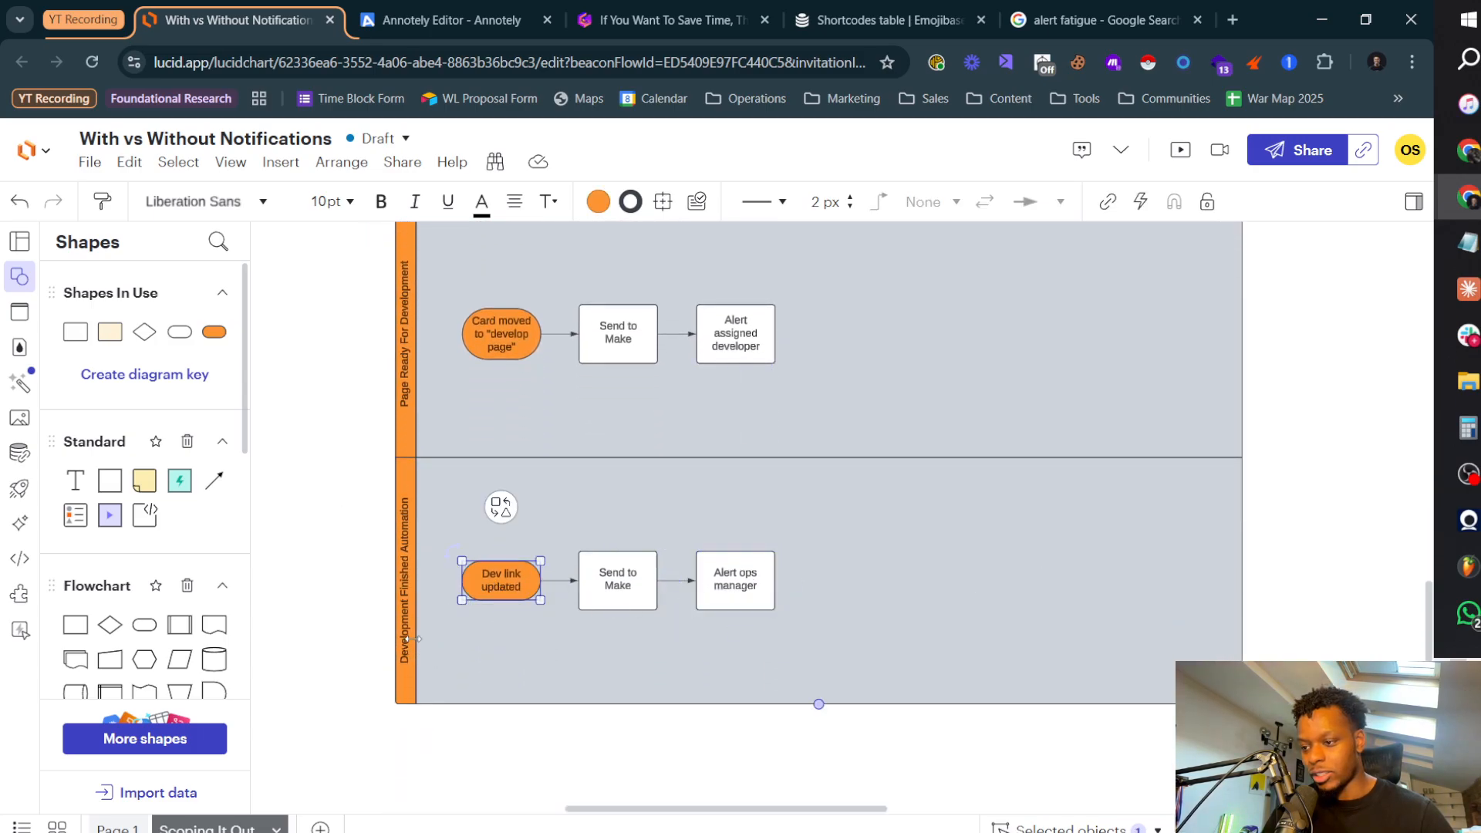
{"action": "scroll", "coordinate": [418, 635], "scroll_direction": "up", "scroll_amount": 2}
{"action": "left_click", "coordinate": [407, 555]}
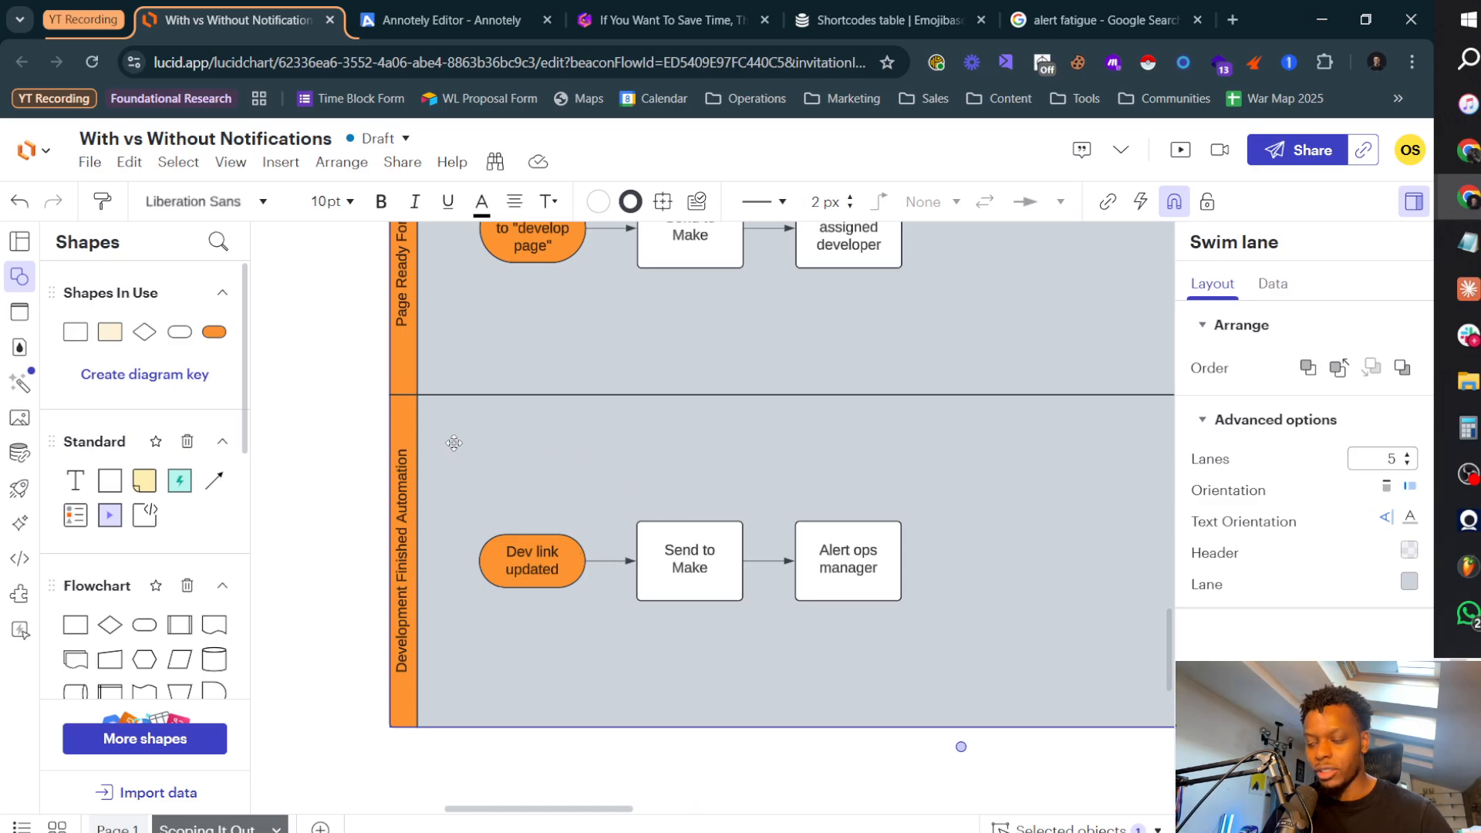
{"action": "scroll", "coordinate": [272, 505], "scroll_direction": "down", "scroll_amount": 2}
{"action": "scroll", "coordinate": [586, 602], "scroll_direction": "up", "scroll_amount": 5}
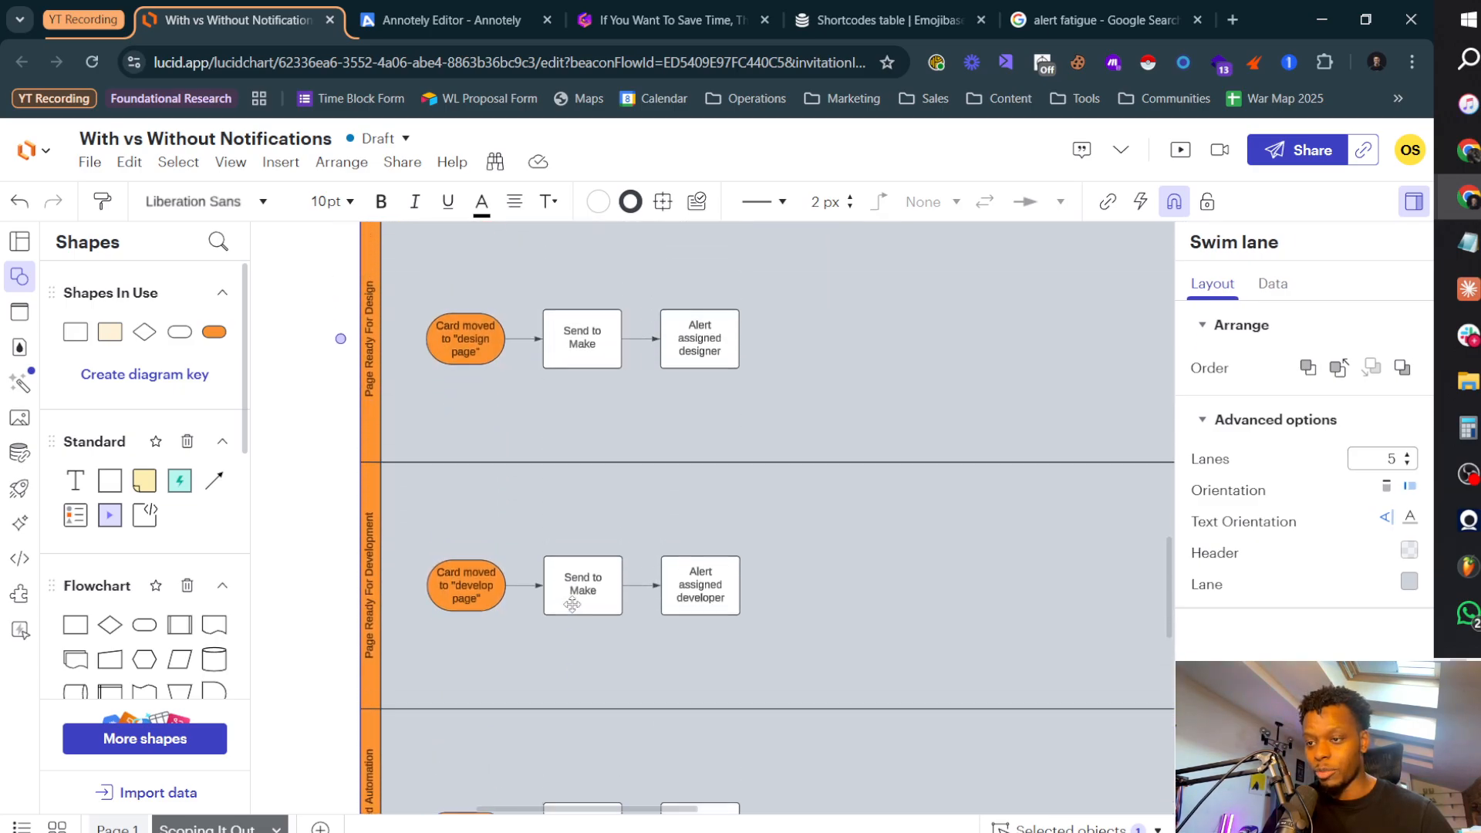
Step: Compare the triggers and steps of the Page Ready For Design and Page Ready For Development lanes, ending on the design lane
{"action": "left_click", "coordinate": [709, 455]}
{"action": "left_click", "coordinate": [472, 457]}
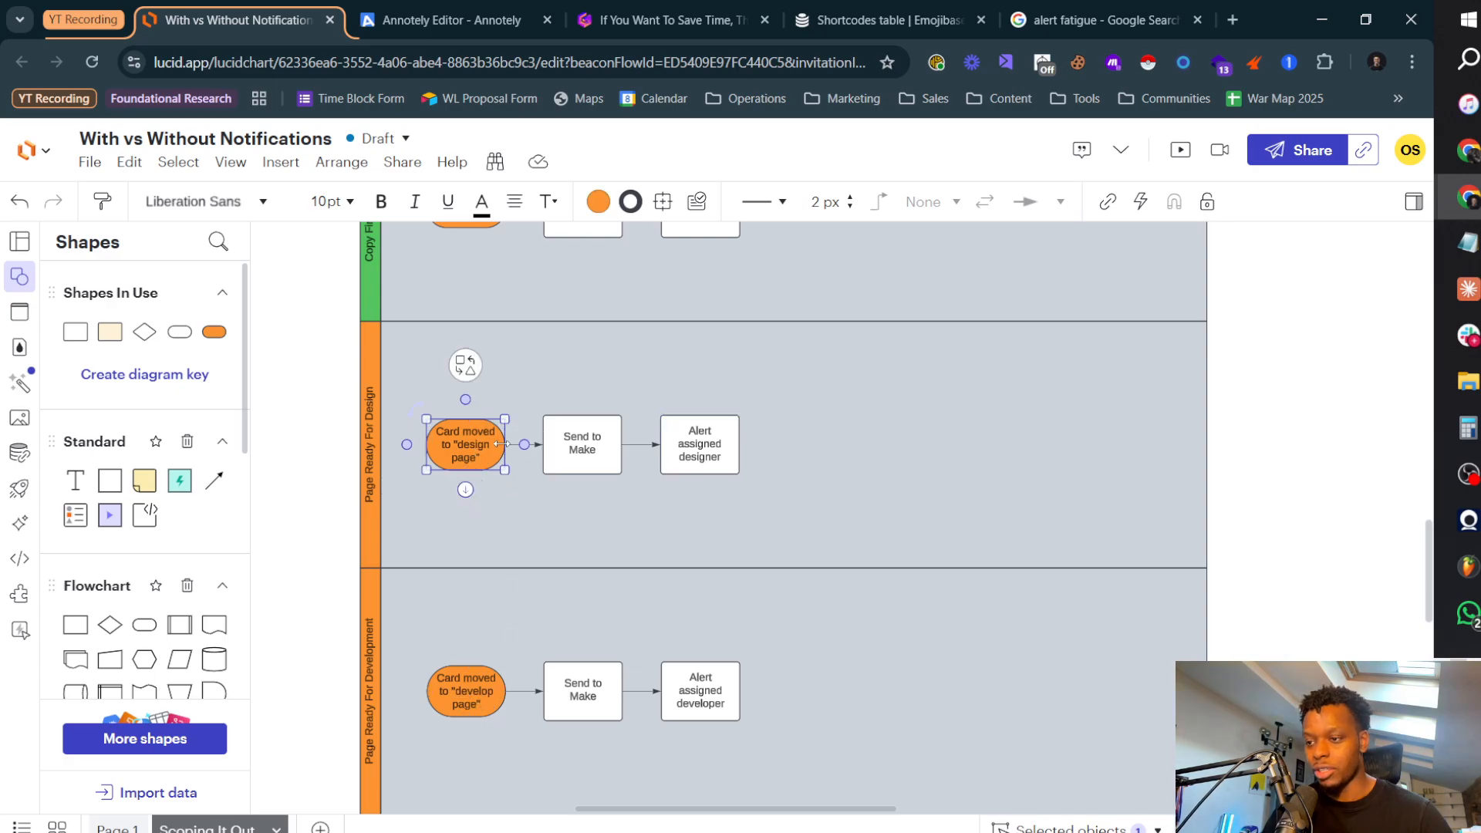
{"action": "left_click", "coordinate": [478, 702]}
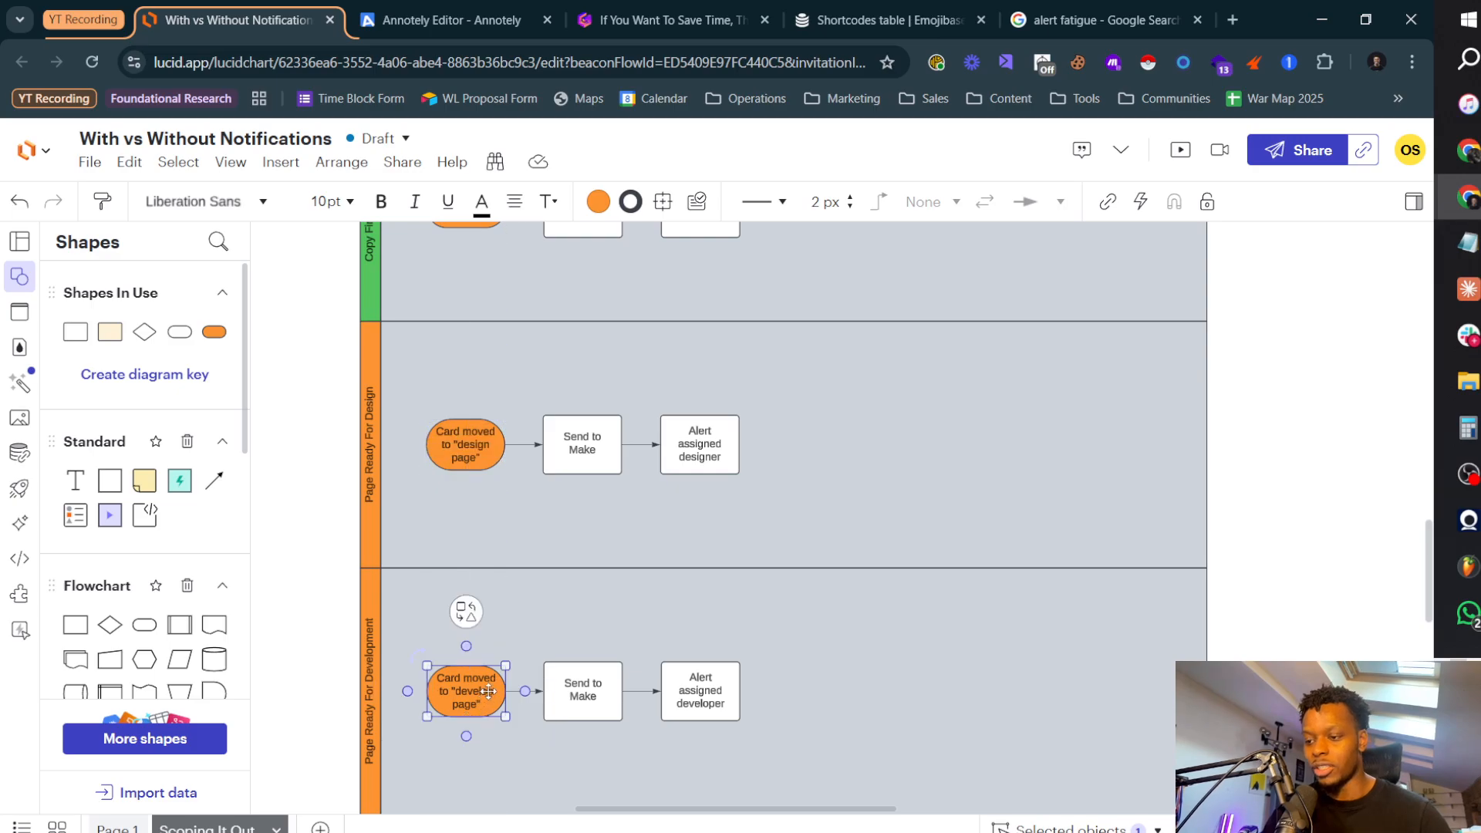
{"action": "left_click", "coordinate": [332, 375]}
{"action": "scroll", "coordinate": [331, 375], "scroll_direction": "up", "scroll_amount": 2}
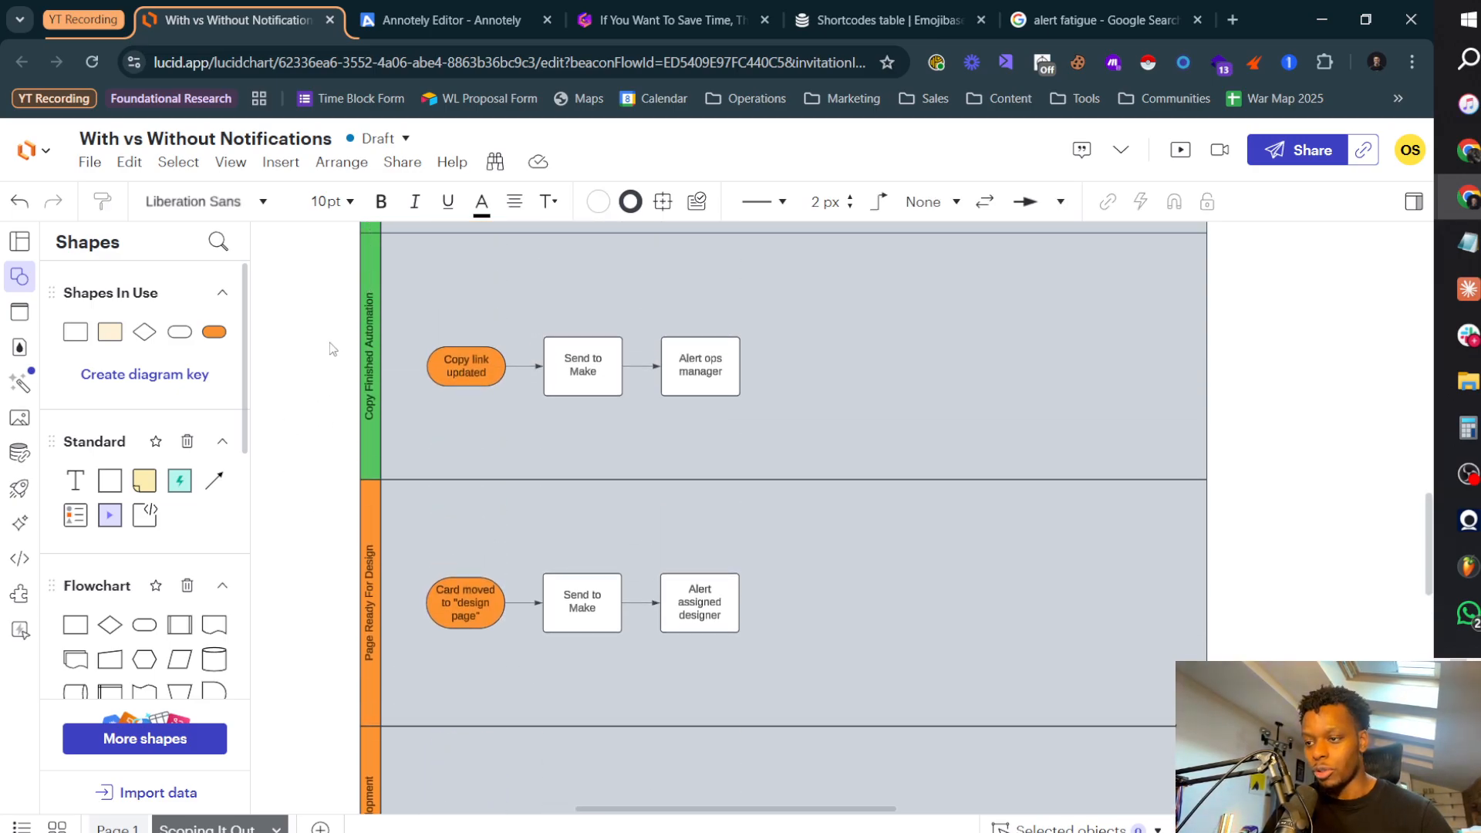
{"action": "scroll", "coordinate": [333, 408], "scroll_direction": "down", "scroll_amount": 7}
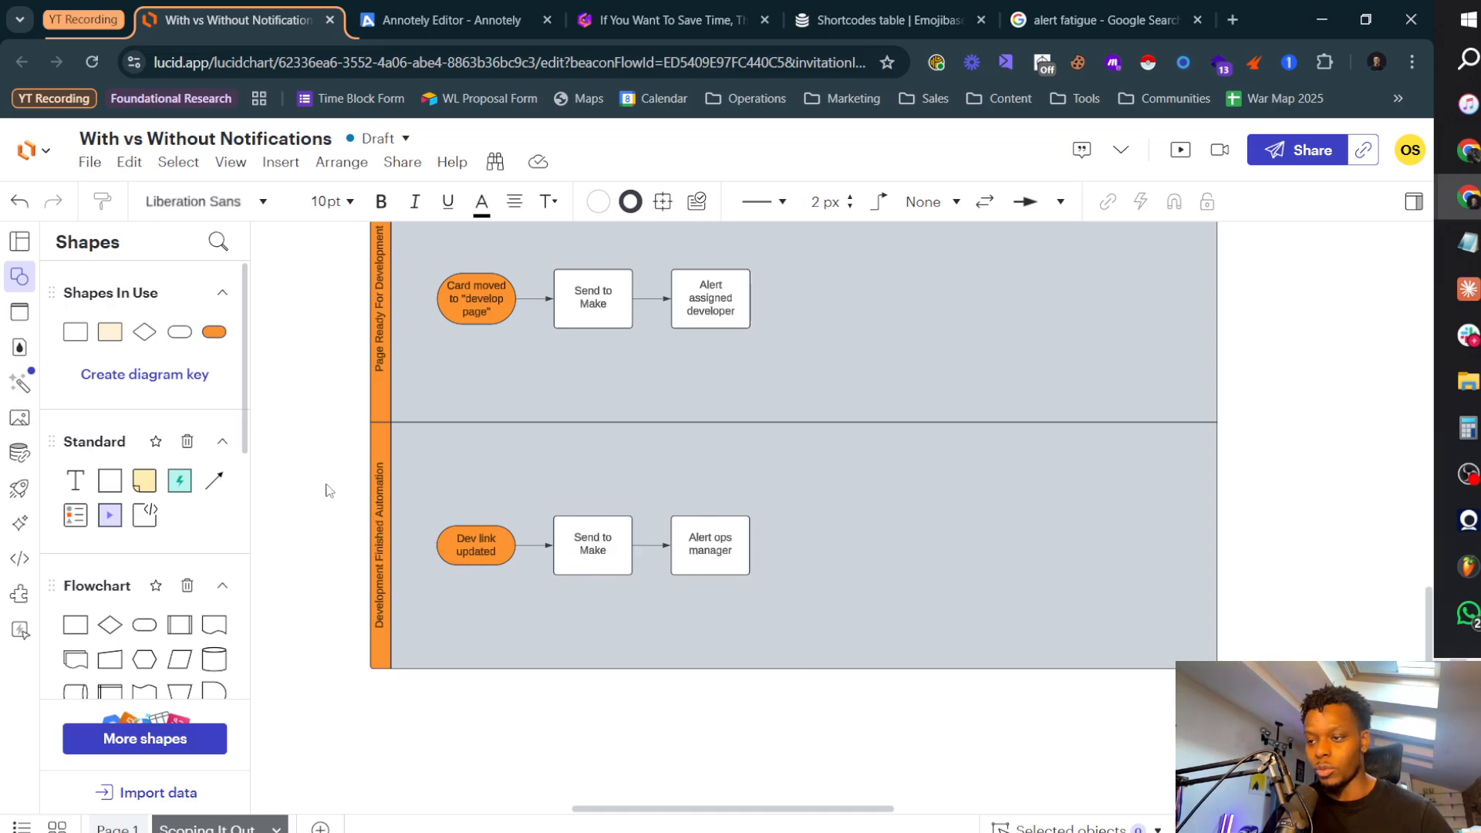
{"action": "scroll", "coordinate": [324, 363], "scroll_direction": "up", "scroll_amount": 3}
{"action": "scroll", "coordinate": [322, 351], "scroll_direction": "up", "scroll_amount": 2}
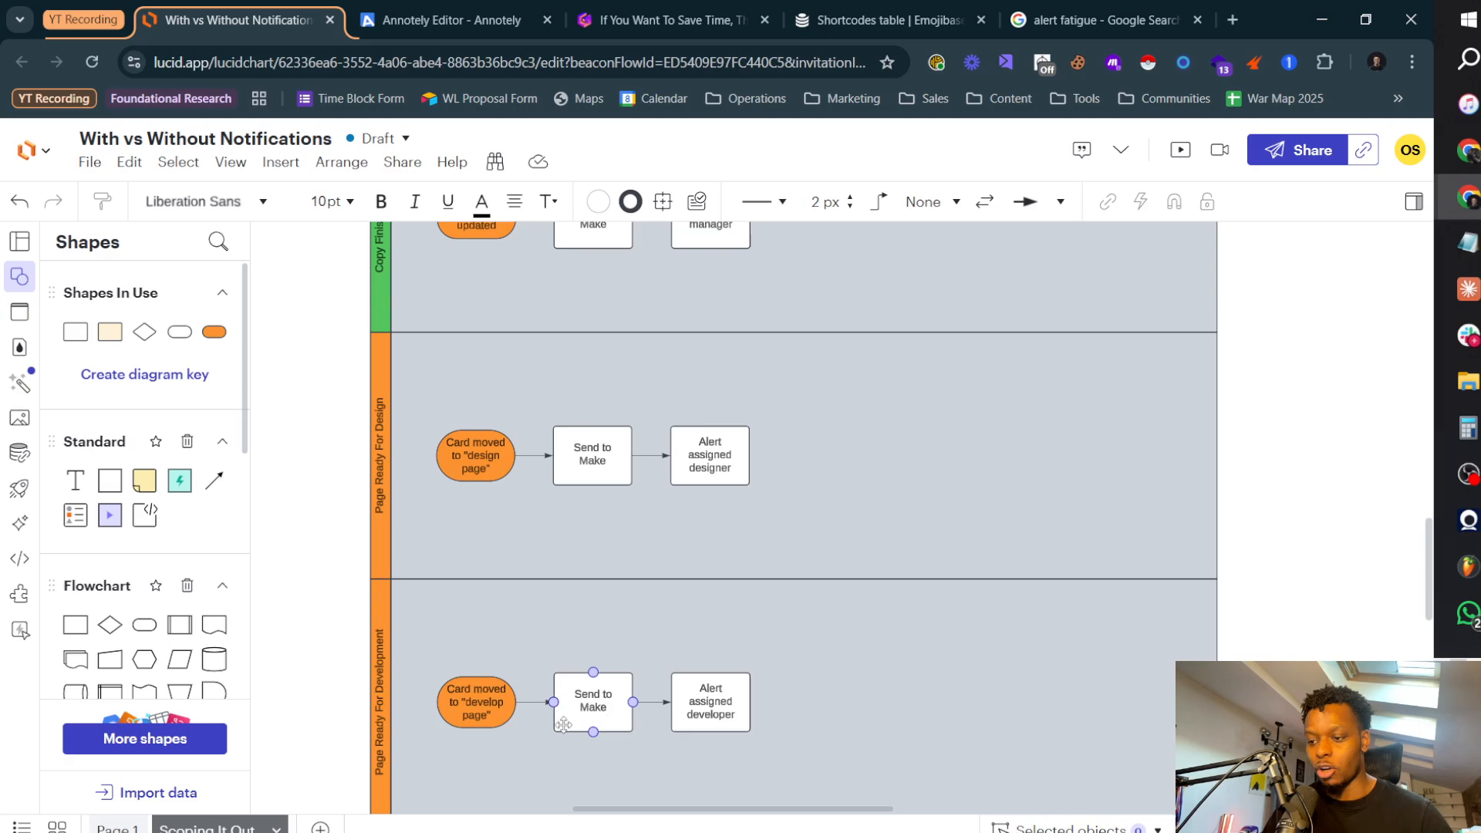
{"action": "scroll", "coordinate": [333, 604], "scroll_direction": "up", "scroll_amount": 3}
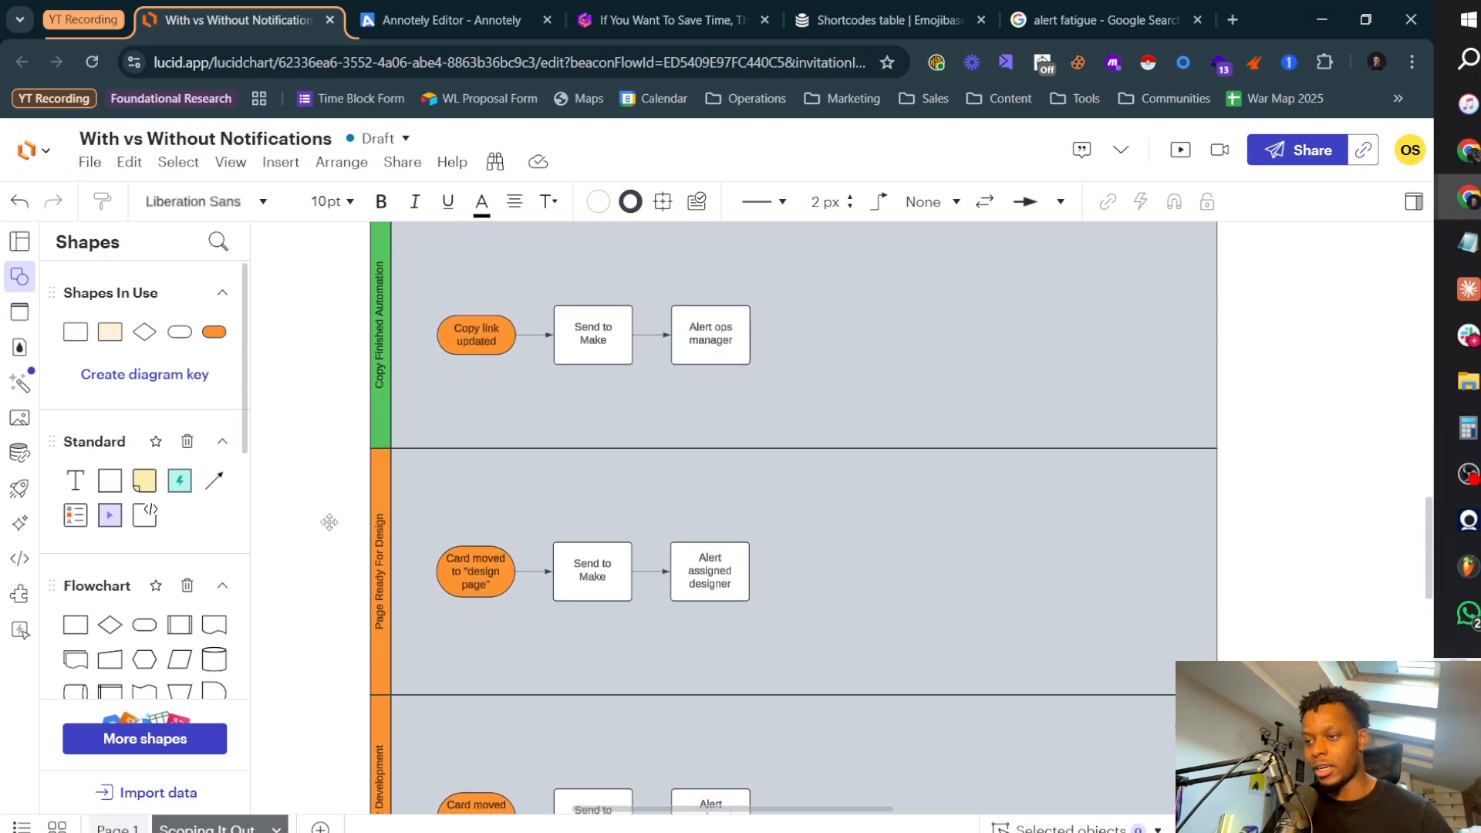
{"action": "scroll", "coordinate": [375, 688], "scroll_direction": "up", "scroll_amount": 2}
{"action": "left_click", "coordinate": [371, 648]}
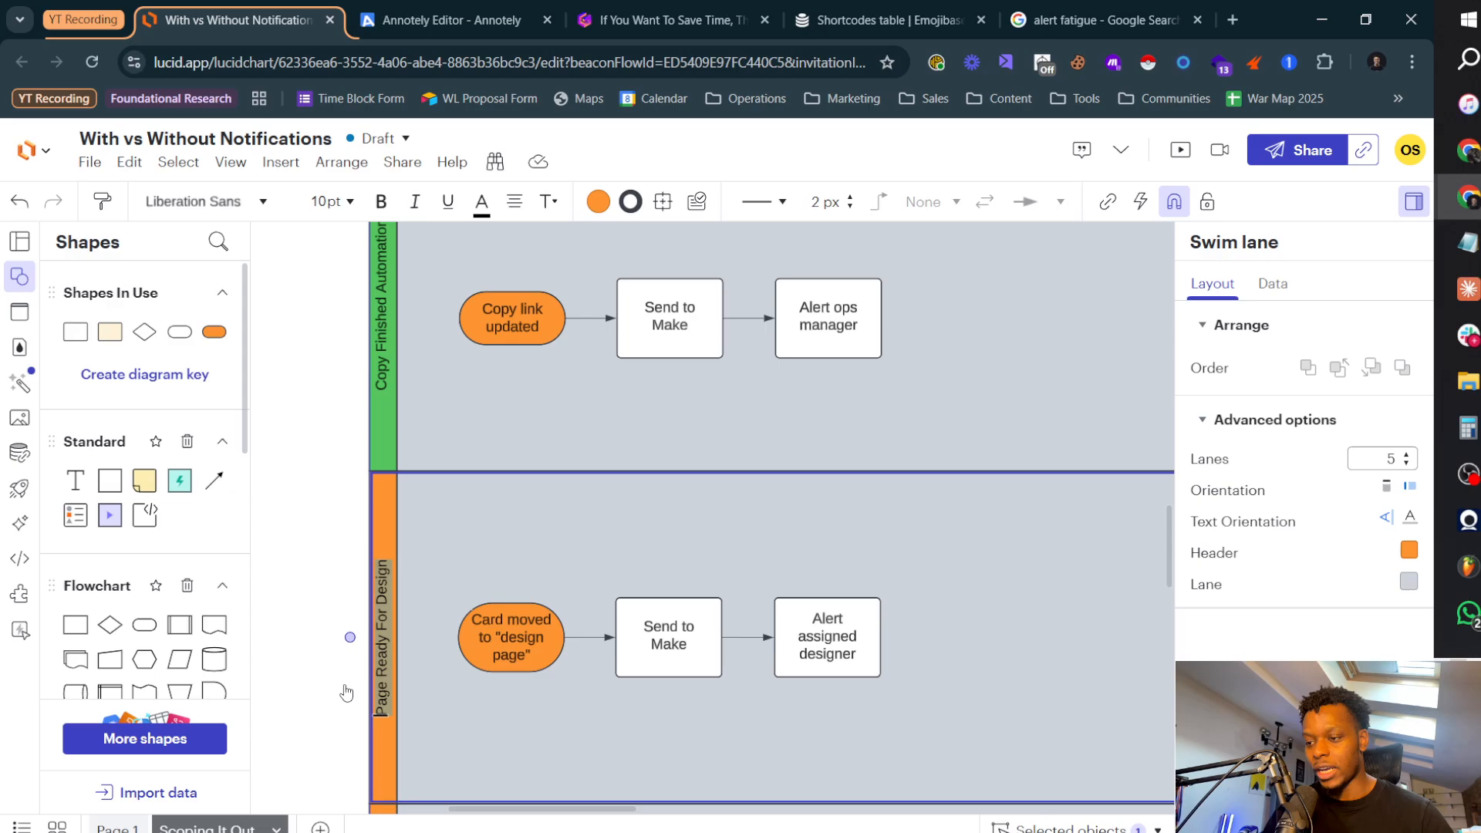
{"action": "left_click", "coordinate": [312, 584]}
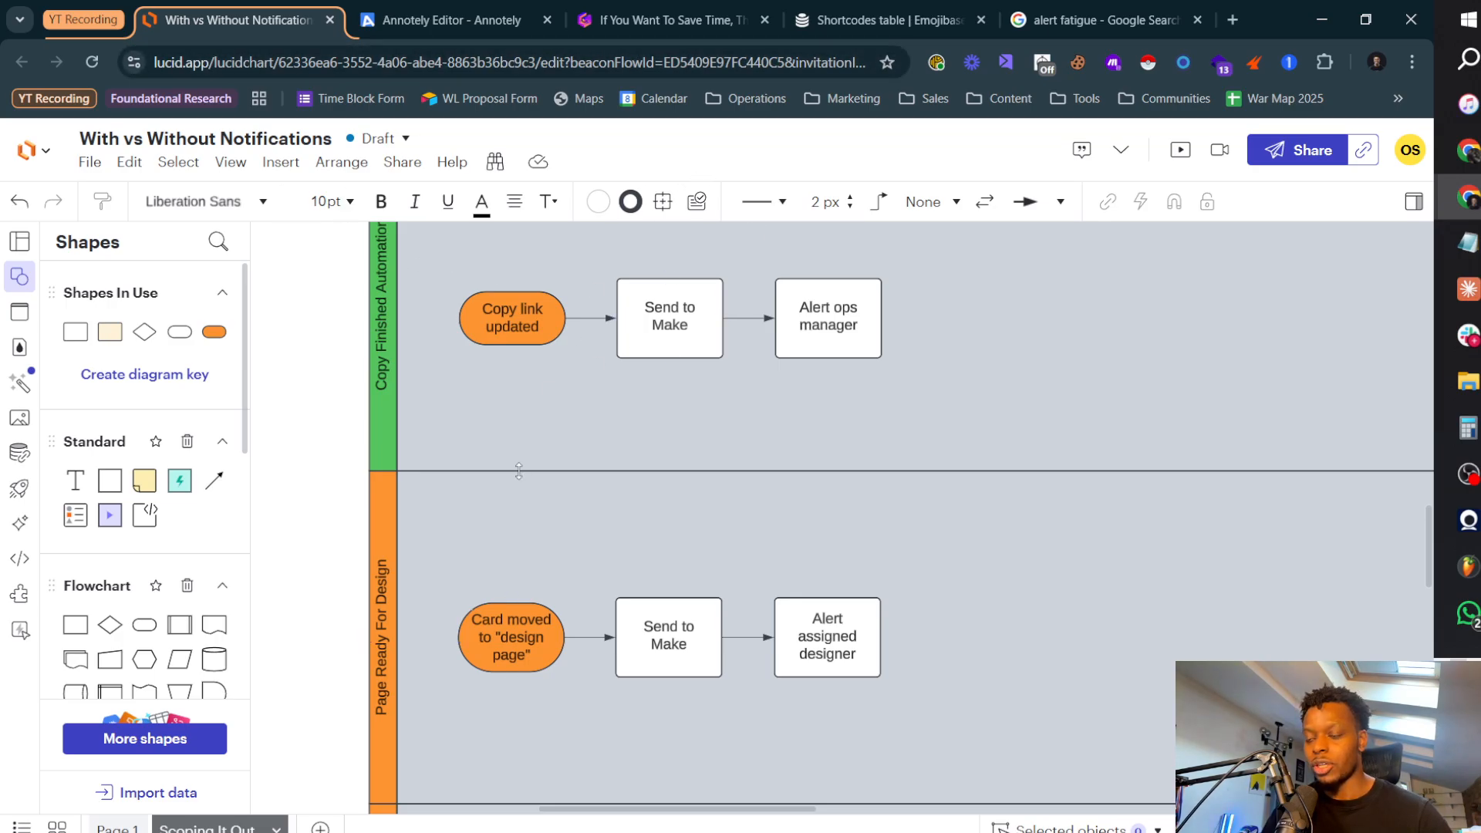
Step: Switch to Airtable and check the 30 - Design Page column on the CEO Dashboard's Pages board
{"action": "key", "text": "alt+Tab"}
{"action": "key", "text": "alt+Tab"}
{"action": "left_click", "coordinate": [138, 21]}
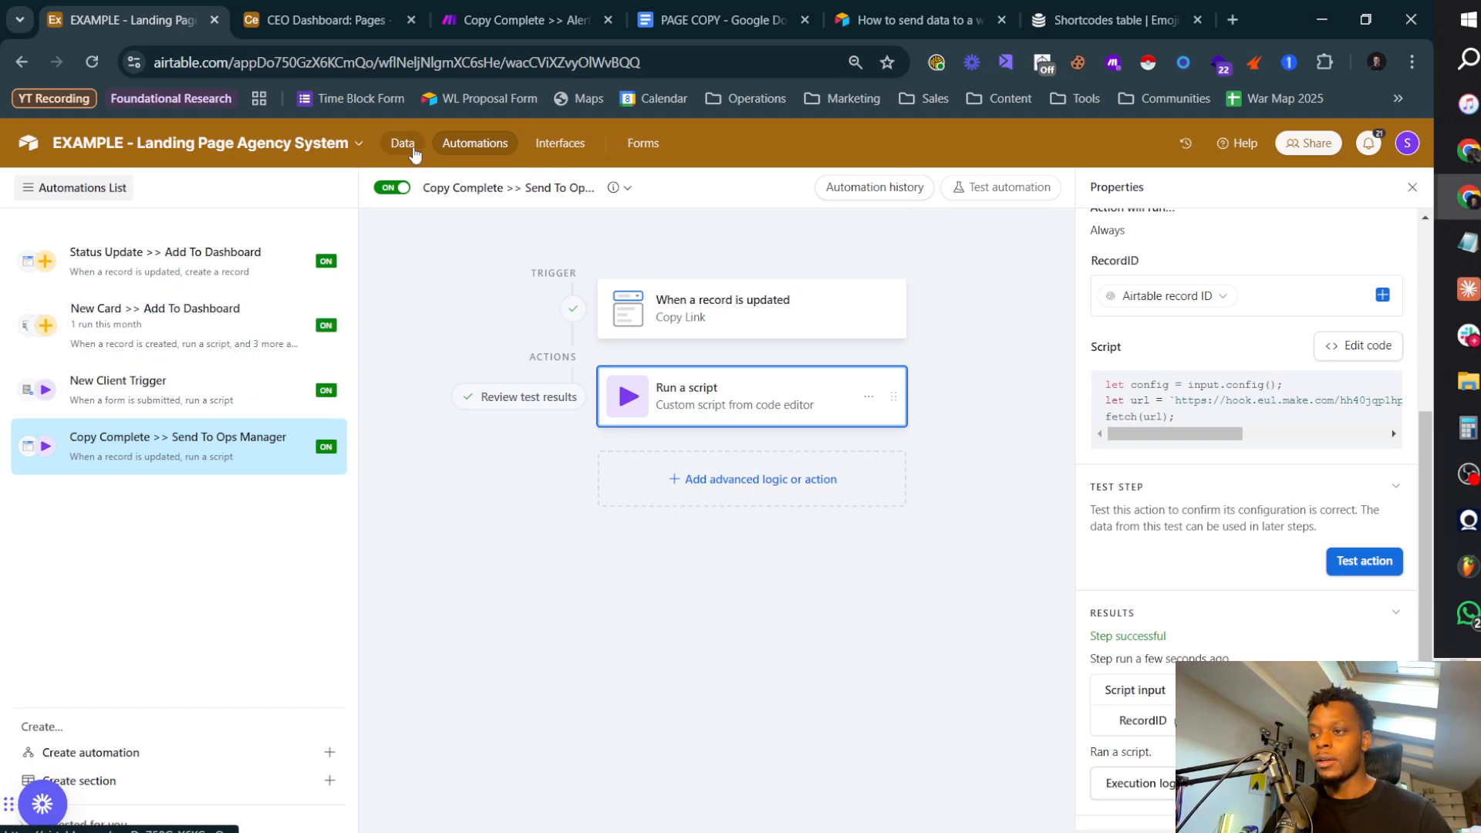
{"action": "left_click", "coordinate": [278, 22]}
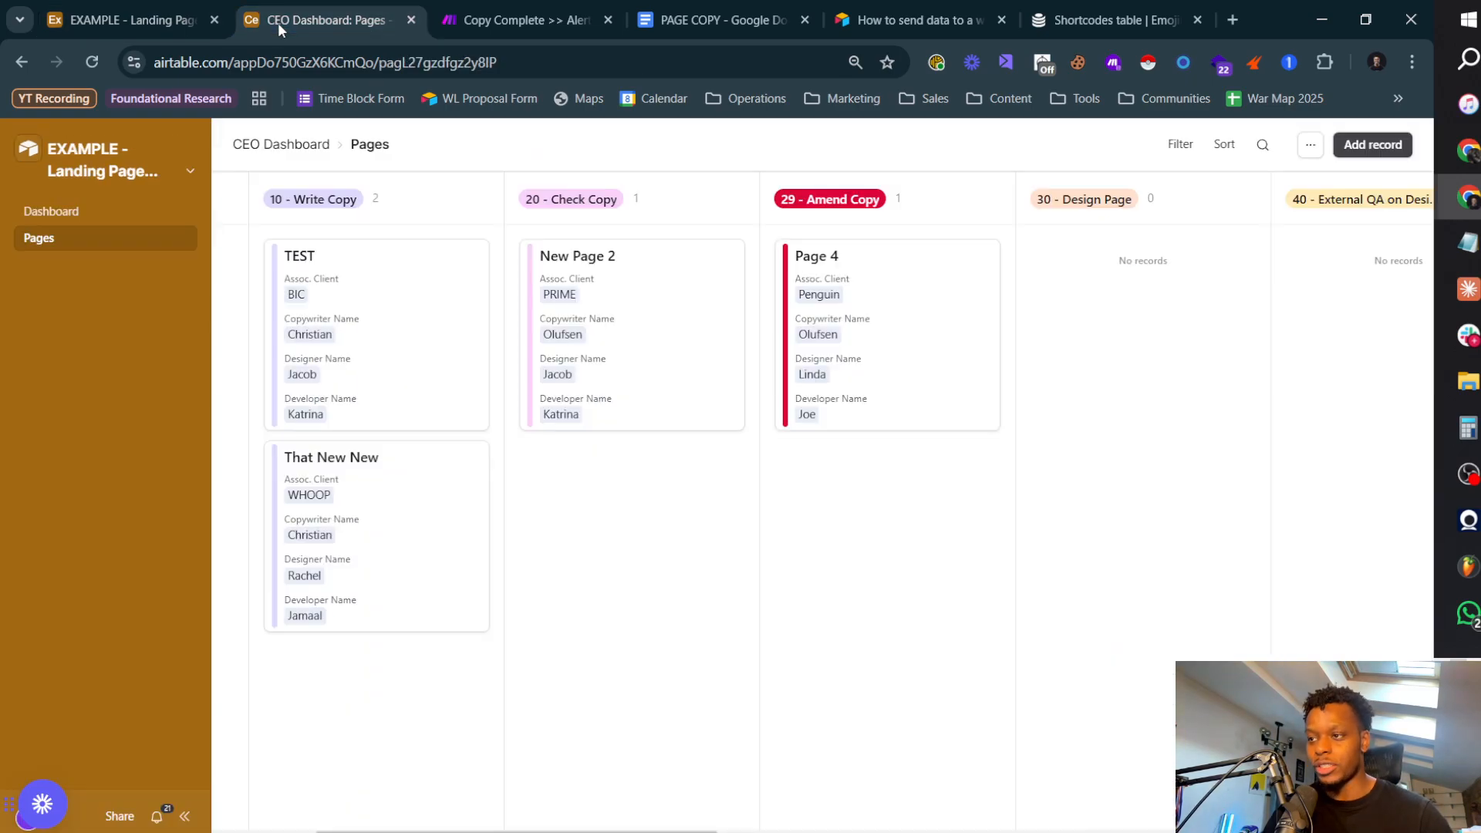
{"action": "scroll", "coordinate": [688, 278], "scroll_direction": "right", "scroll_amount": 6}
{"action": "scroll", "coordinate": [865, 202], "scroll_direction": "left", "scroll_amount": 4}
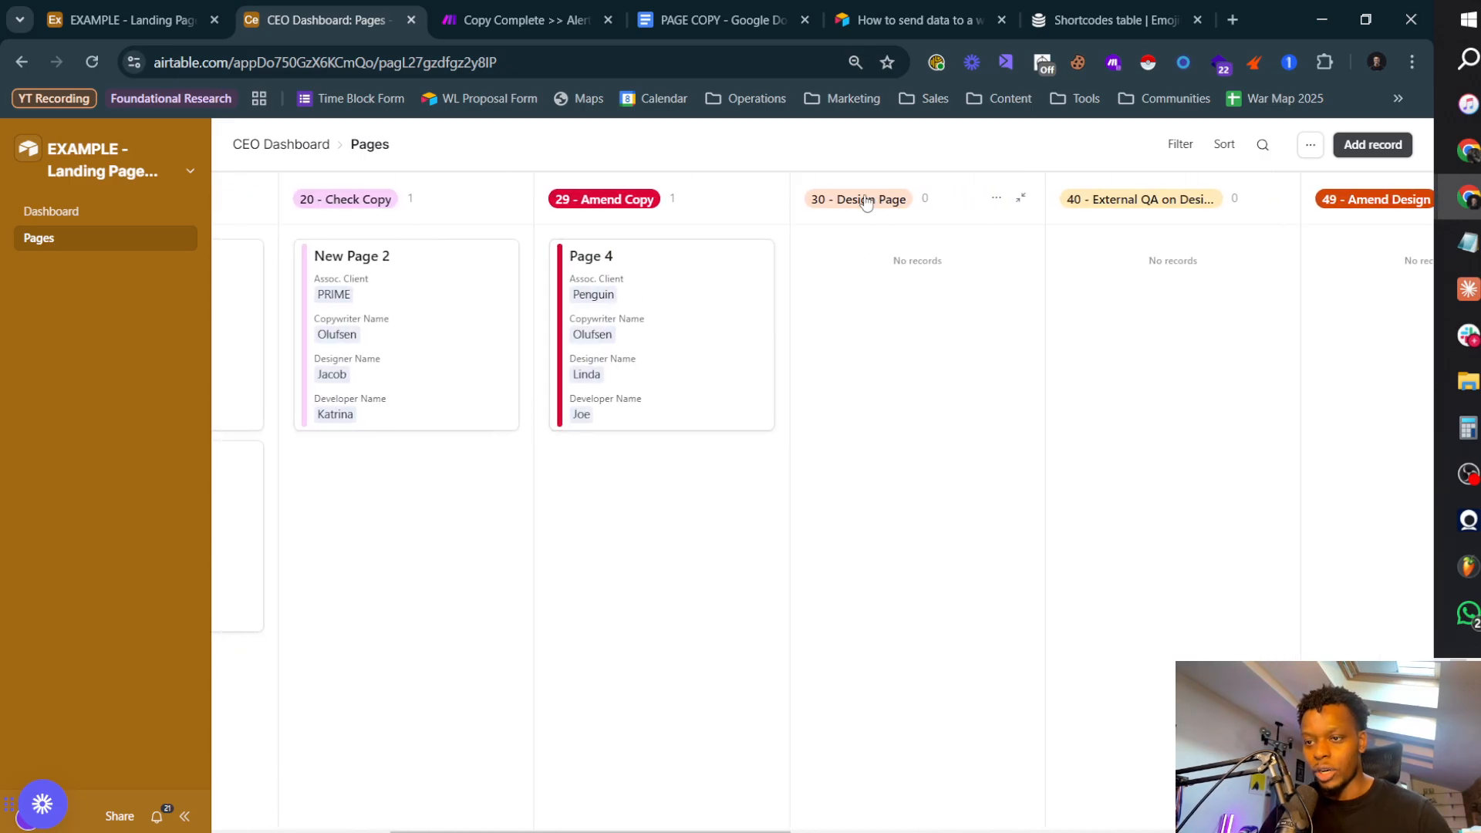
Step: Return to the base's automations and duplicate the Copy Complete >> Send To Ops Manager automation
{"action": "left_click", "coordinate": [123, 21]}
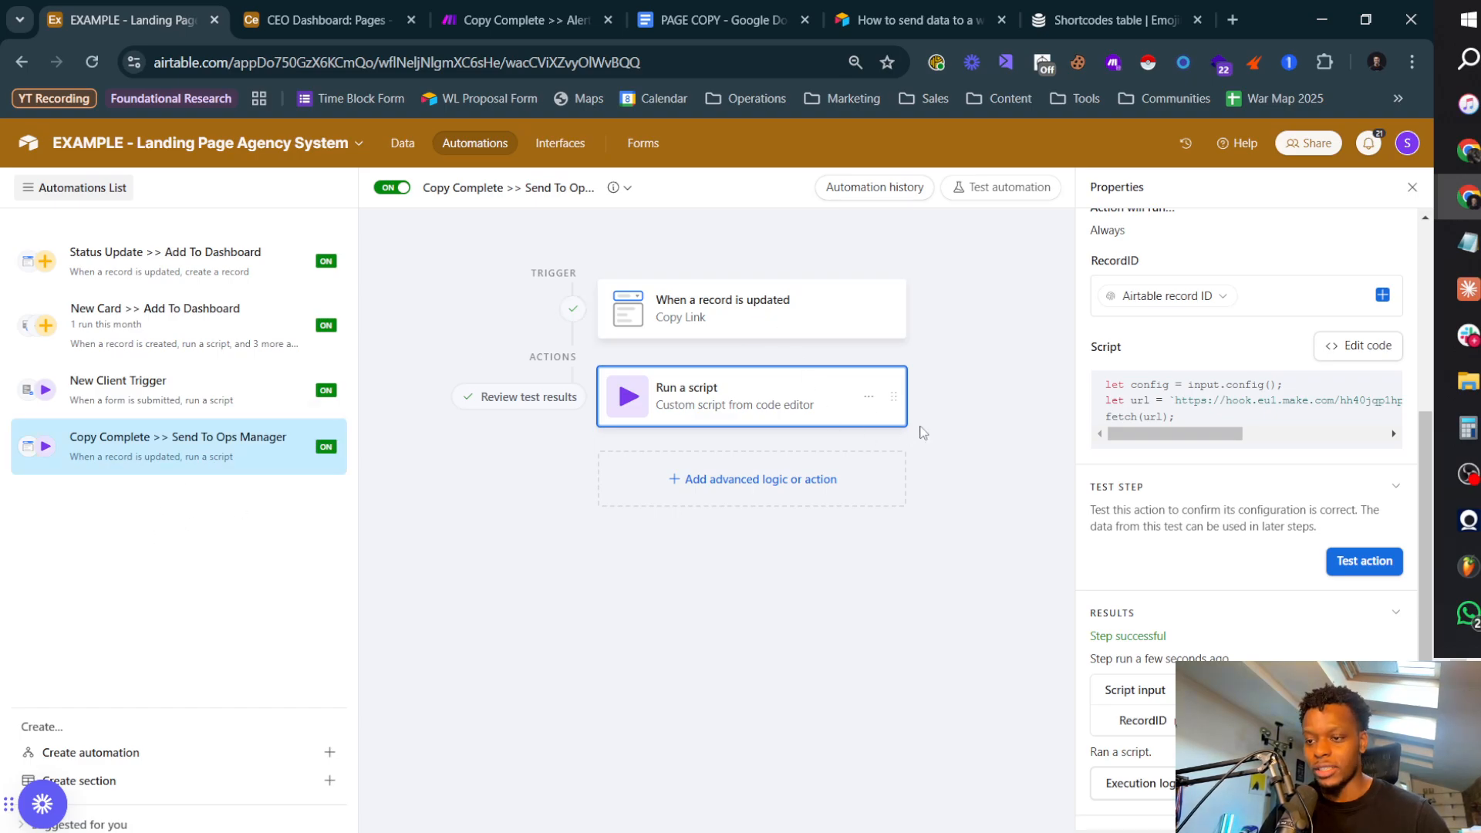
{"action": "left_click", "coordinate": [320, 447]}
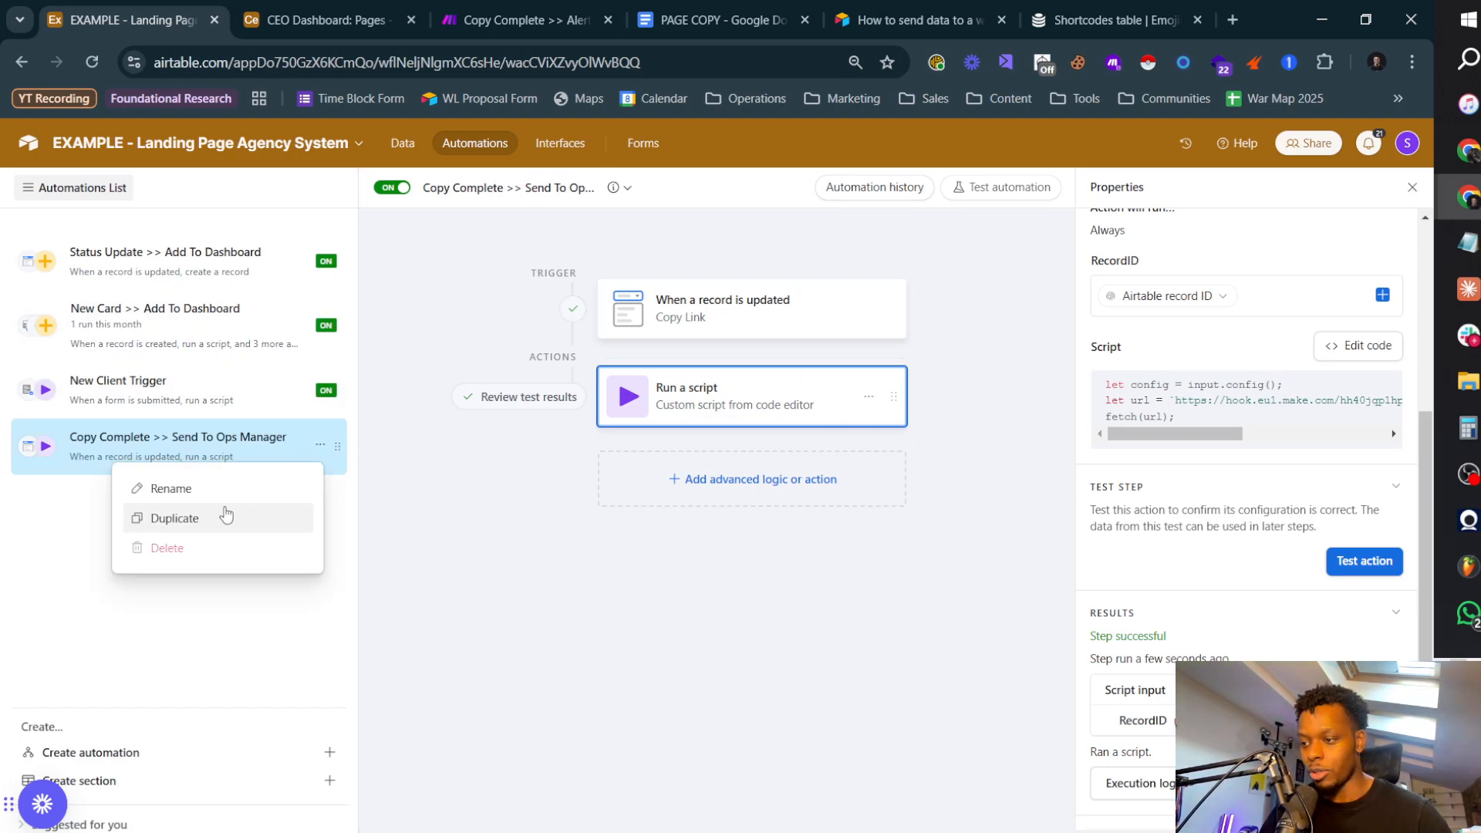
{"action": "left_click", "coordinate": [199, 517]}
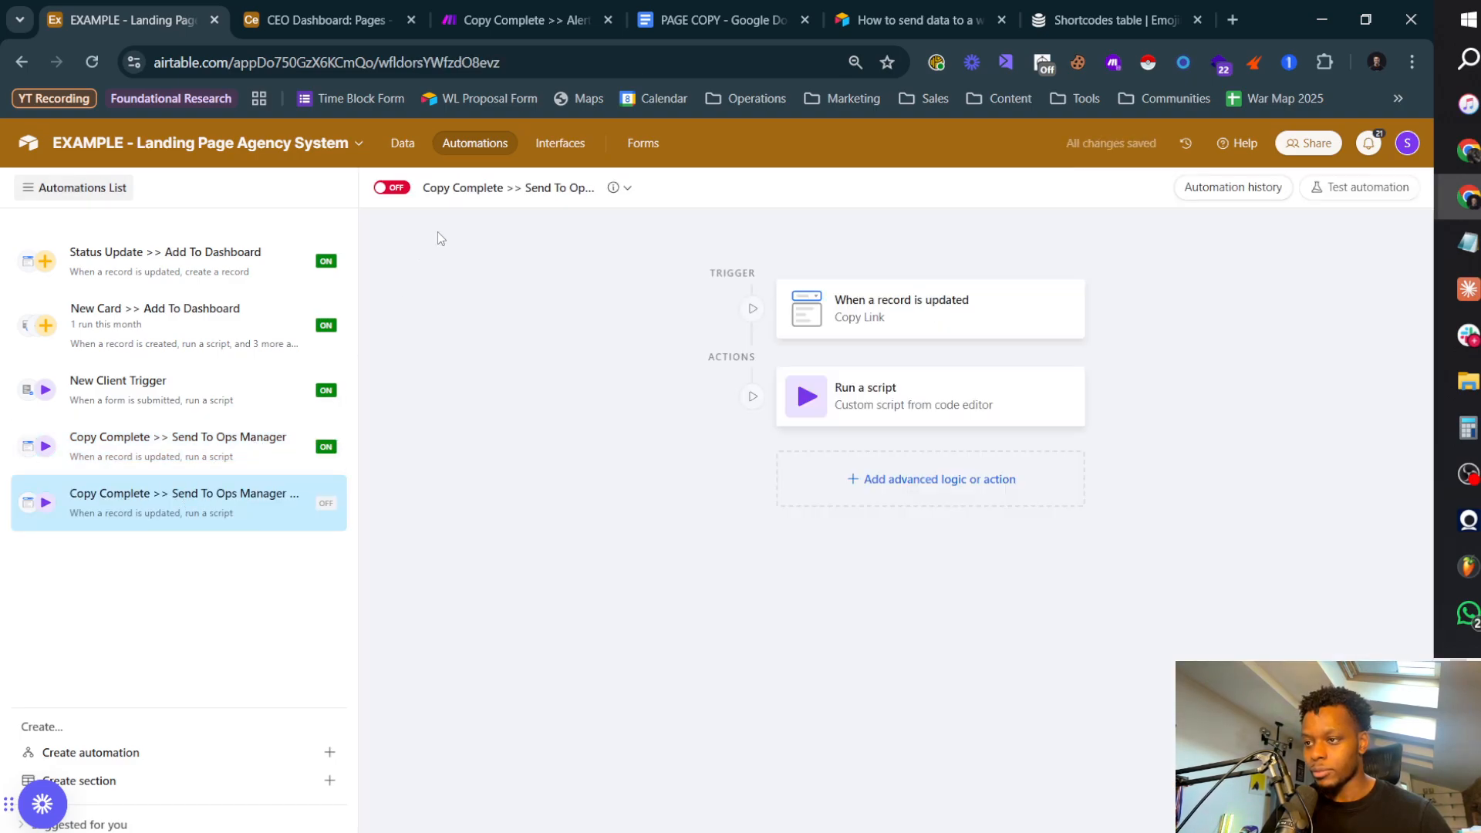
Step: Rename the duplicated automation as "Design Page" >> Send To Designer
{"action": "left_click", "coordinate": [494, 189]}
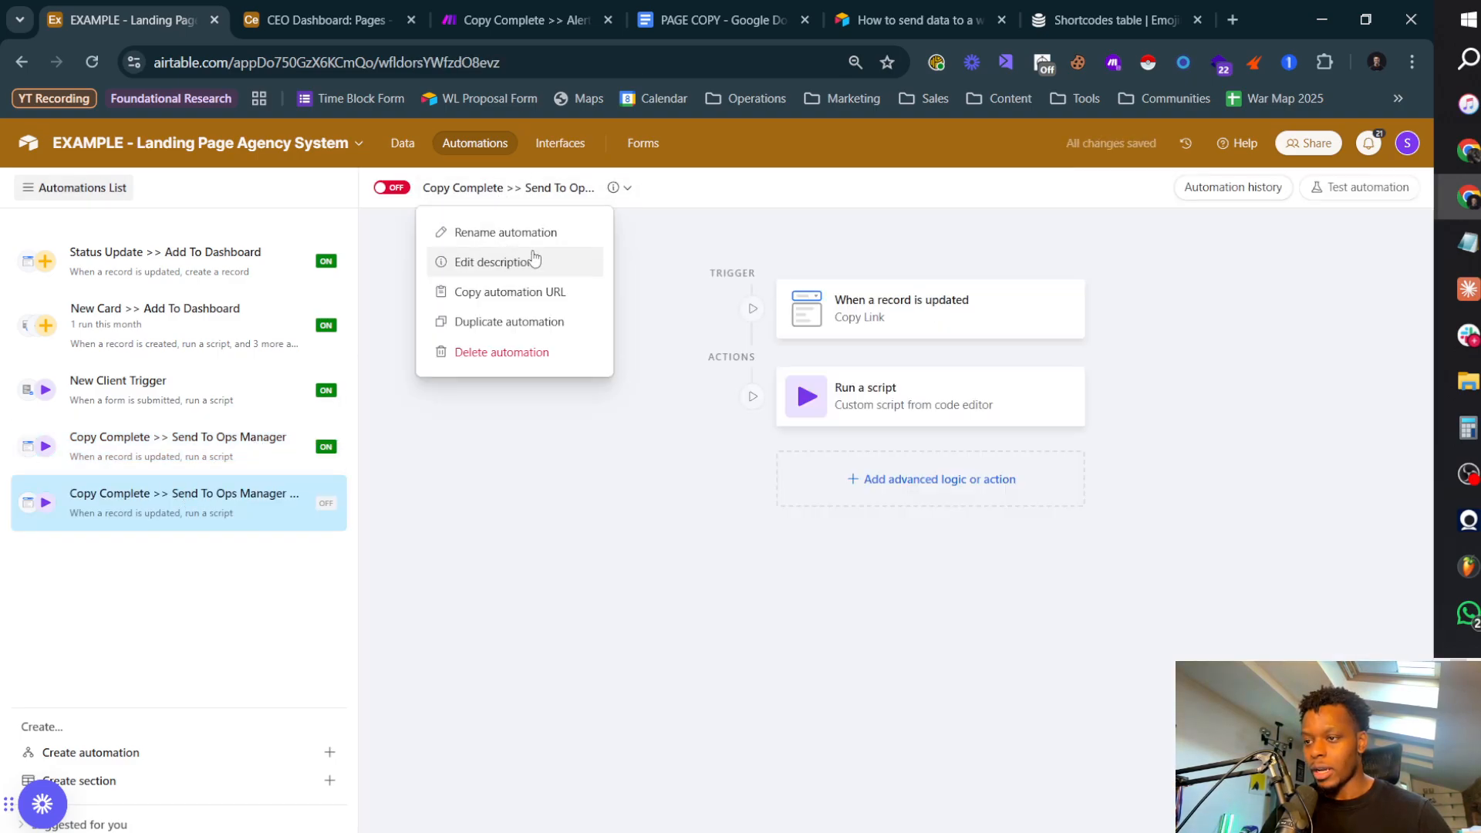
{"action": "left_click", "coordinate": [506, 235]}
{"action": "left_click", "coordinate": [478, 187]}
{"action": "key", "text": "Home"}
{"action": "key", "text": "ctrl+shift+Right"}
{"action": "key", "text": "ctrl+shift+Right"}
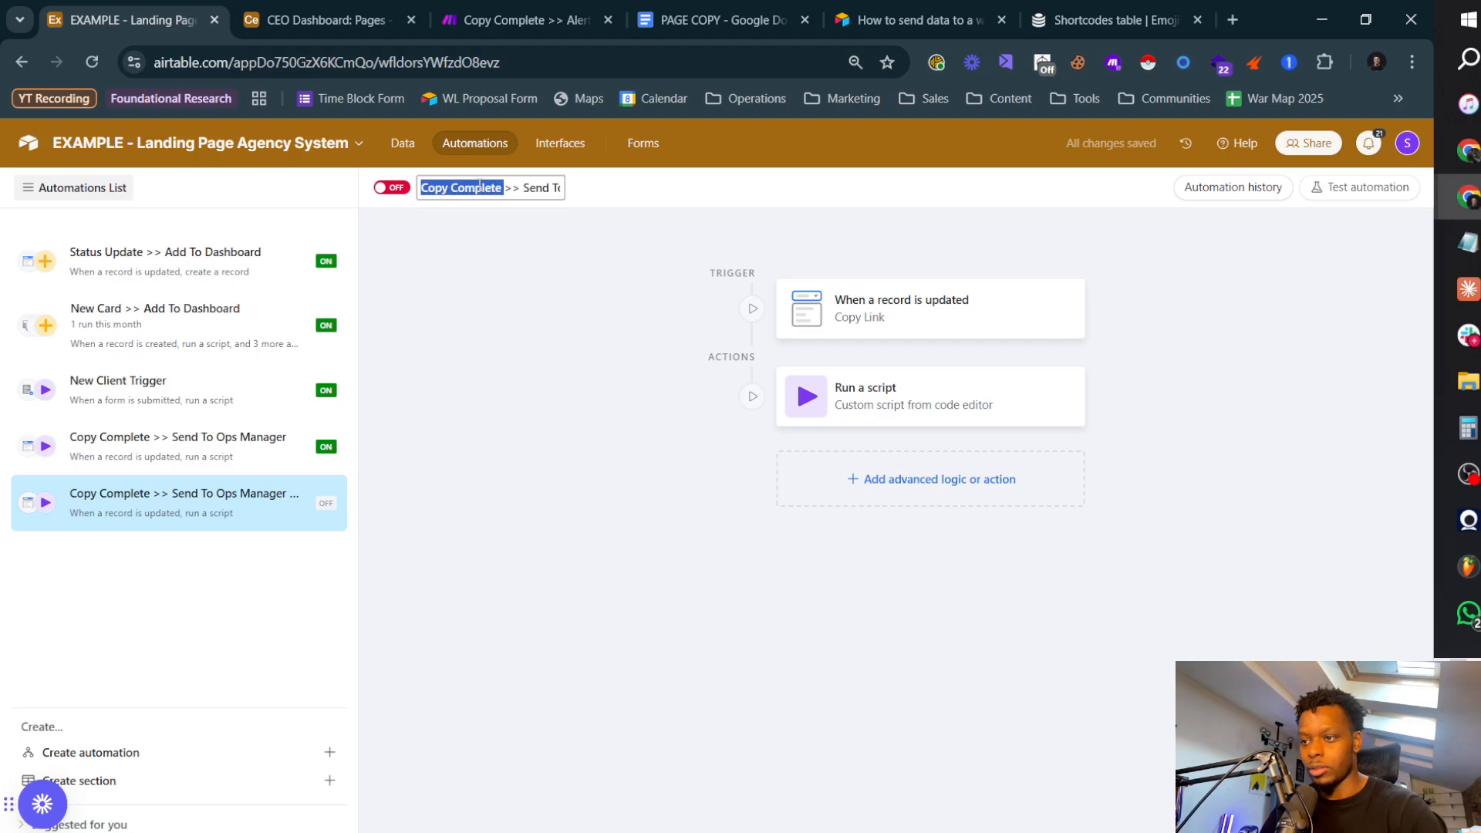
{"action": "type", "text": "Design "}
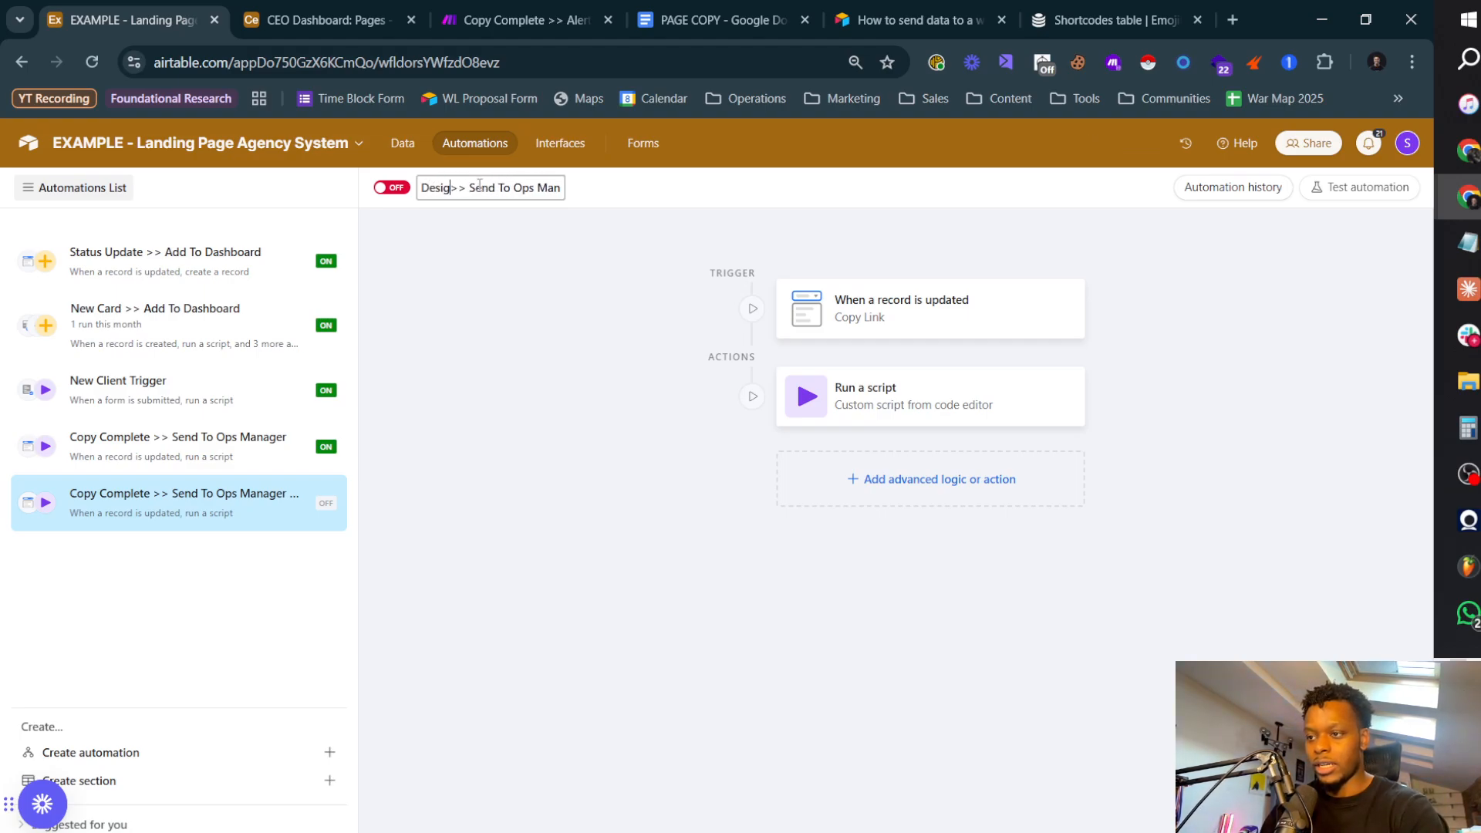
{"action": "type", "text": "Page"}
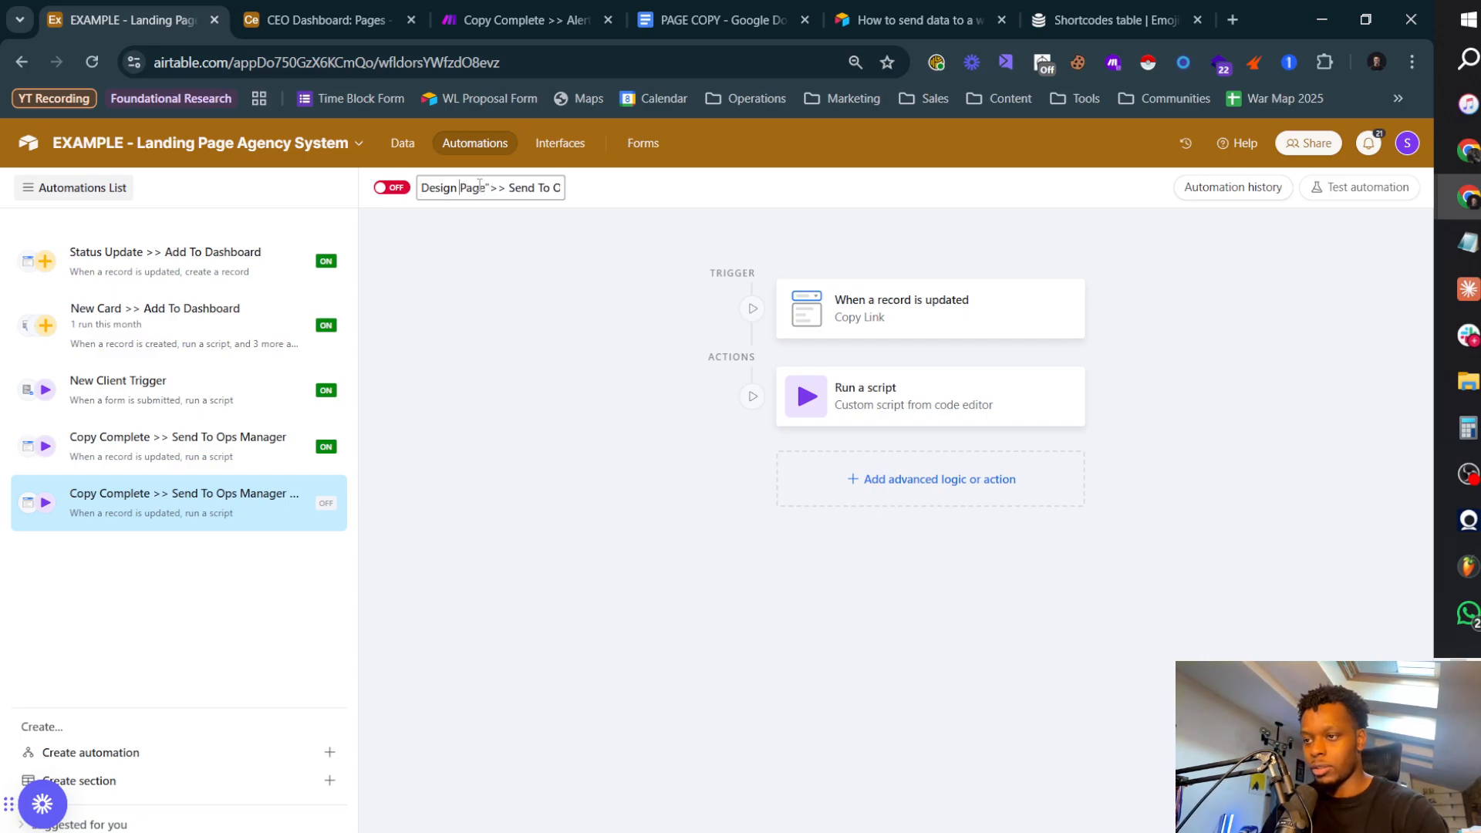
{"action": "key", "text": "Home"}
{"action": "type", "text": "\""}
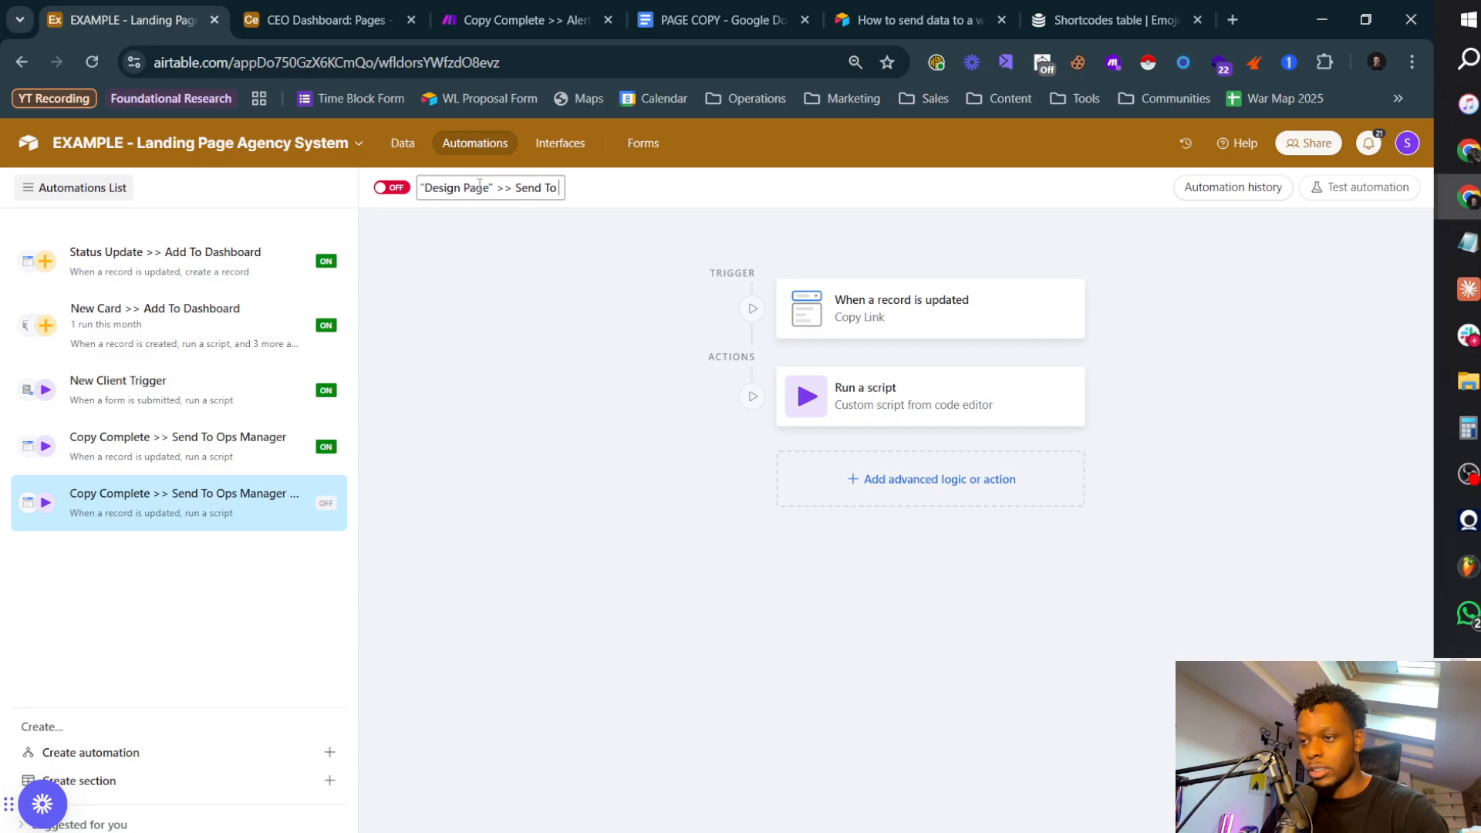
{"action": "key", "text": "End"}
{"action": "key", "text": "ctrl+shift+Left"}
{"action": "key", "text": "ctrl+shift+Left"}
{"action": "key", "text": "ctrl+shift+Left"}
{"action": "key", "text": "ctrl+shift+Left"}
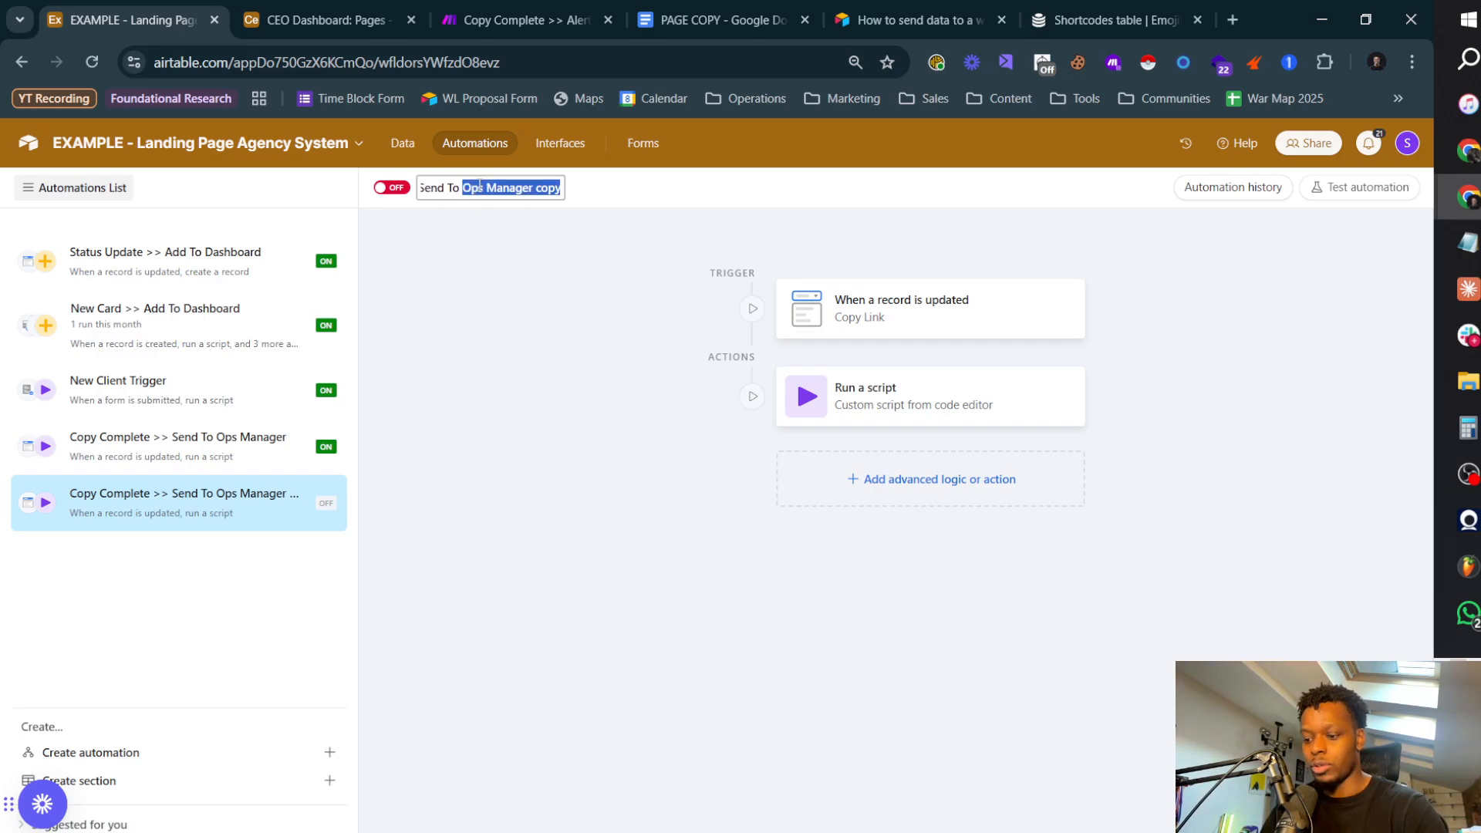
{"action": "type", "text": "Designer"}
{"action": "key", "text": "Return"}
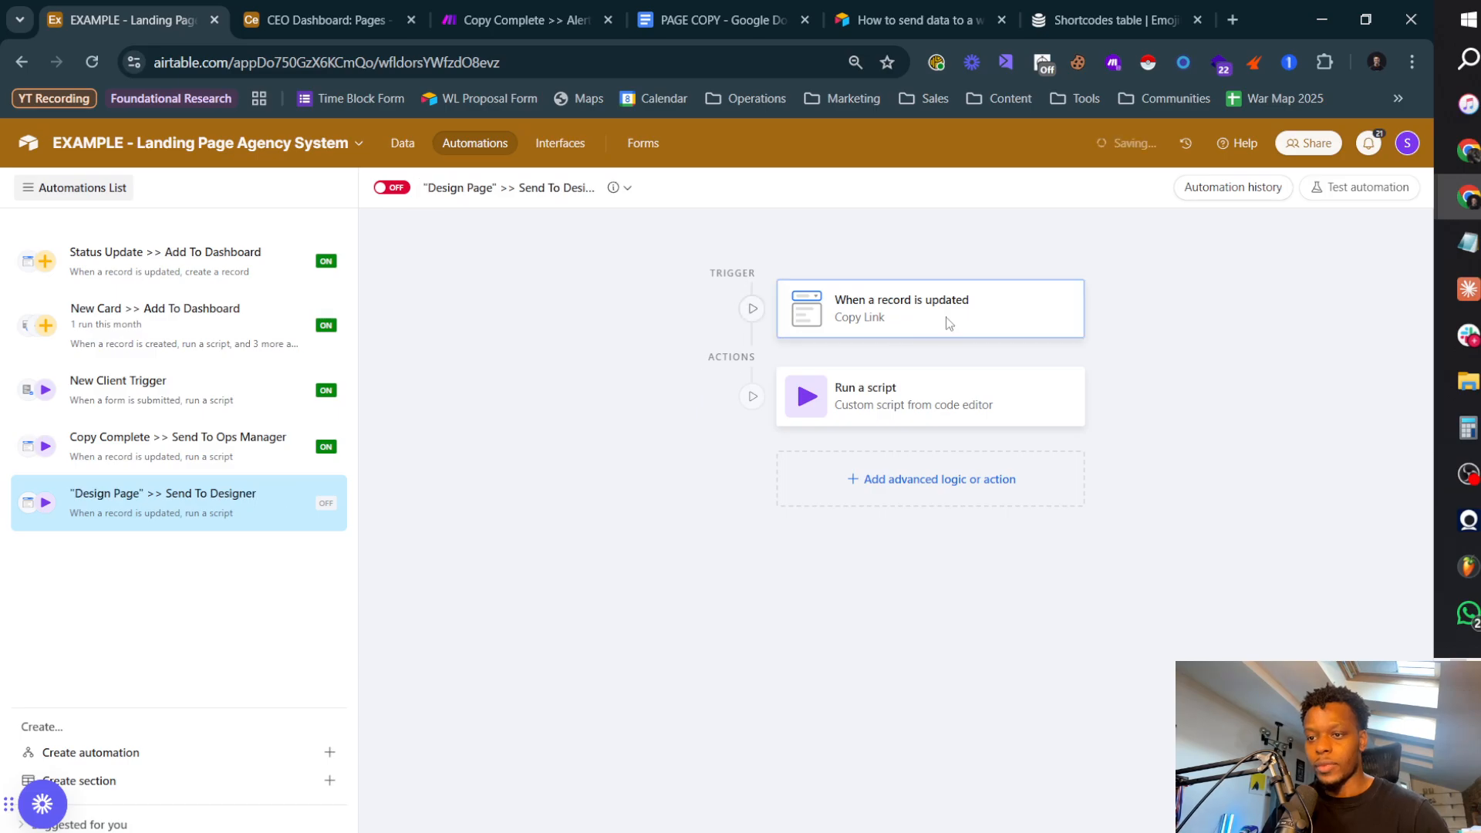
Step: Set the record-updated trigger to watch the Status field instead of Copy Link
{"action": "left_click", "coordinate": [948, 320]}
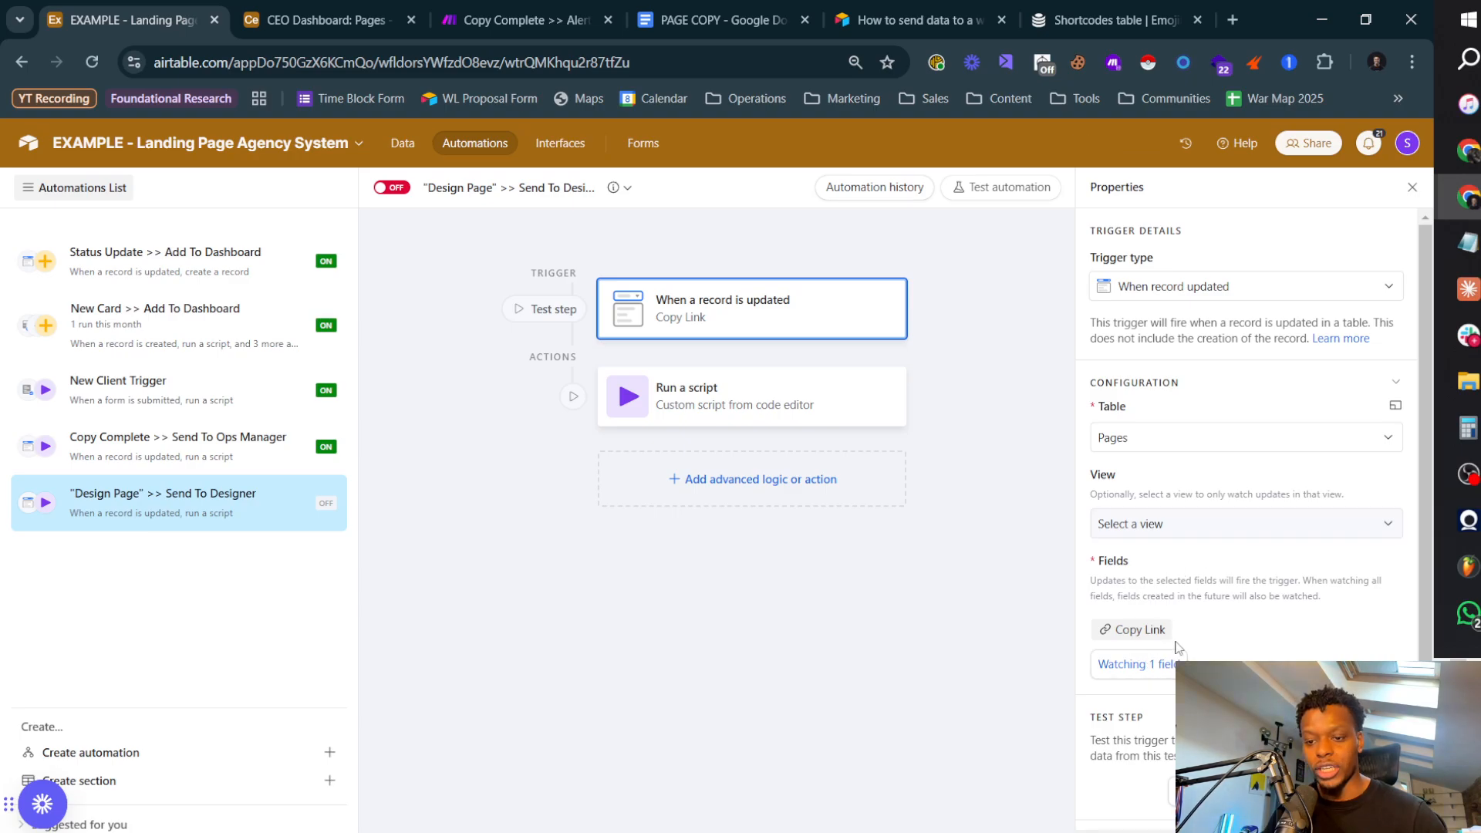
{"action": "left_click", "coordinate": [1142, 663]}
{"action": "left_click", "coordinate": [1115, 714]}
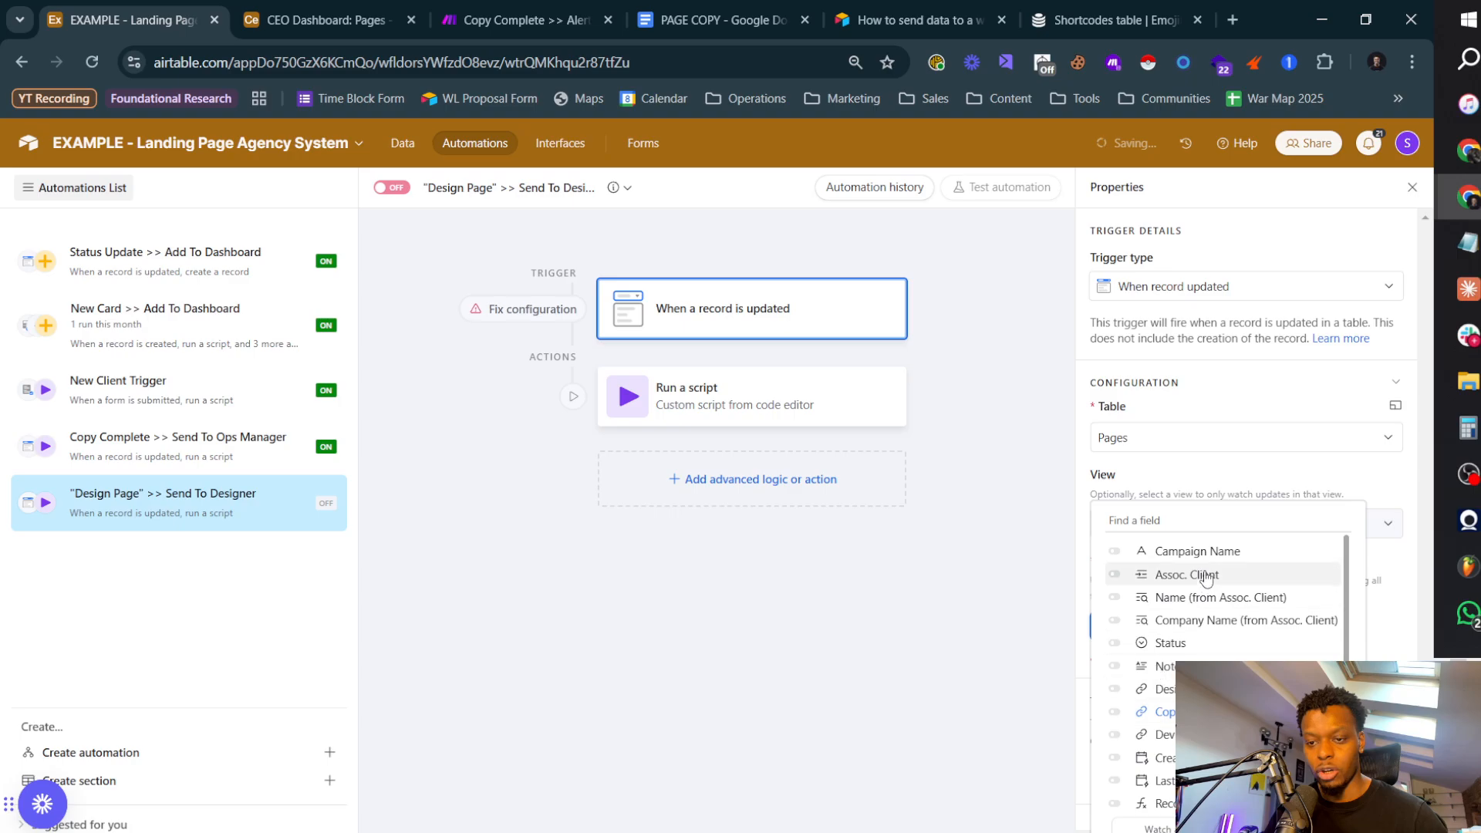
{"action": "type", "text": "sta"}
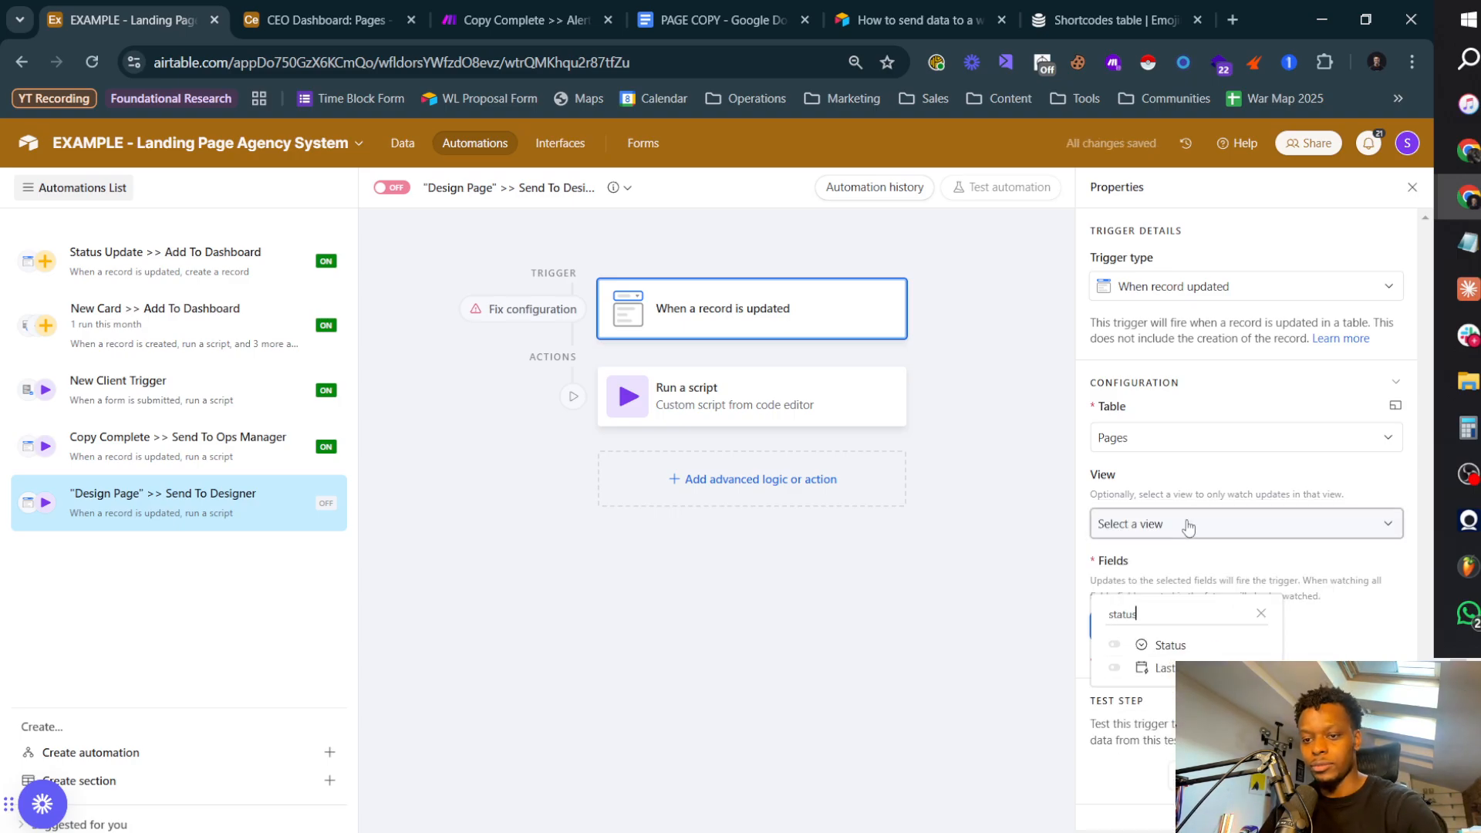
{"action": "type", "text": "tus"}
{"action": "left_click", "coordinate": [1172, 644]}
{"action": "left_click", "coordinate": [1374, 654]}
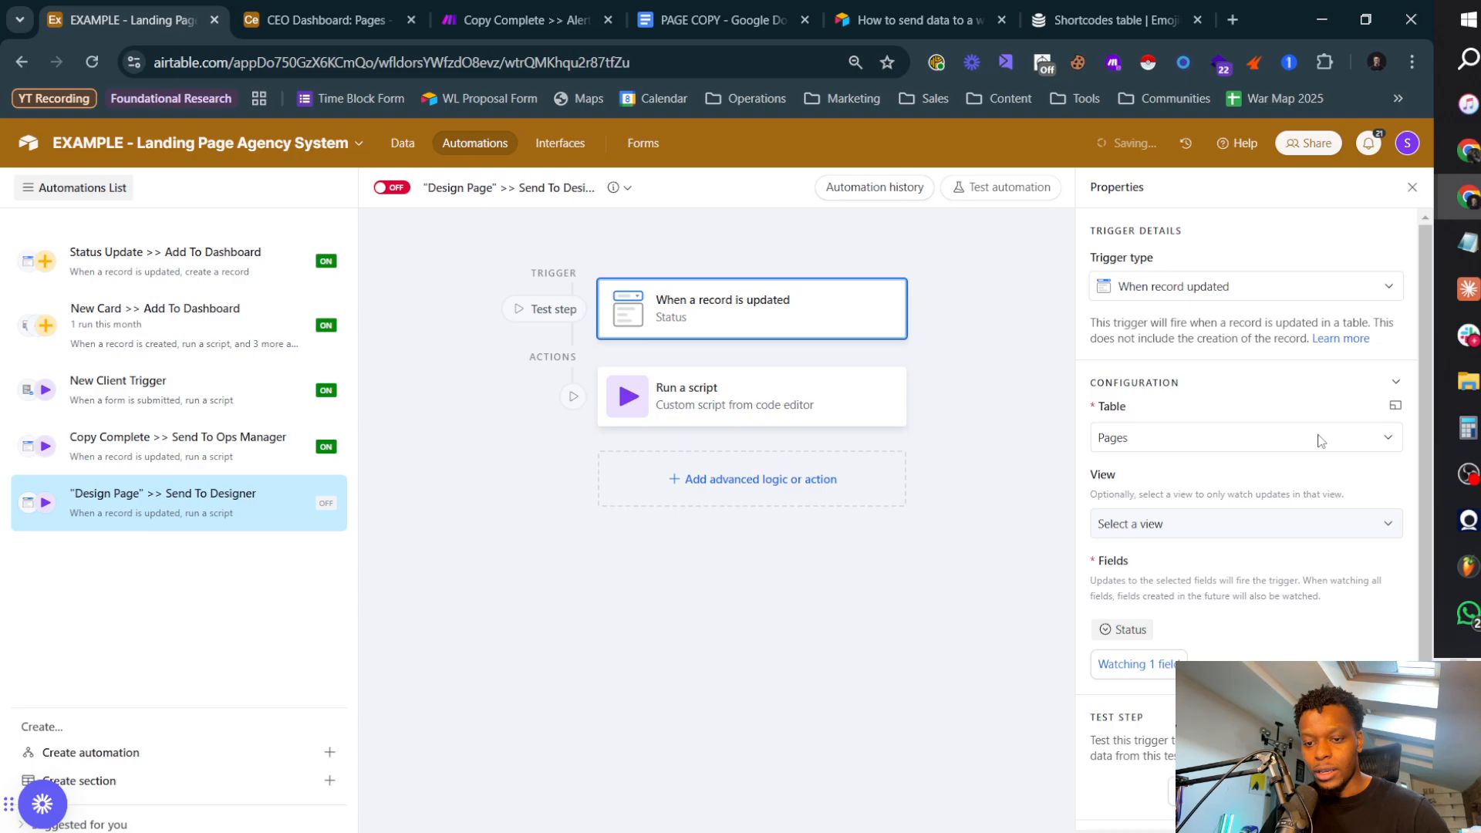
{"action": "left_click", "coordinate": [737, 409]}
{"action": "left_click", "coordinate": [753, 330]}
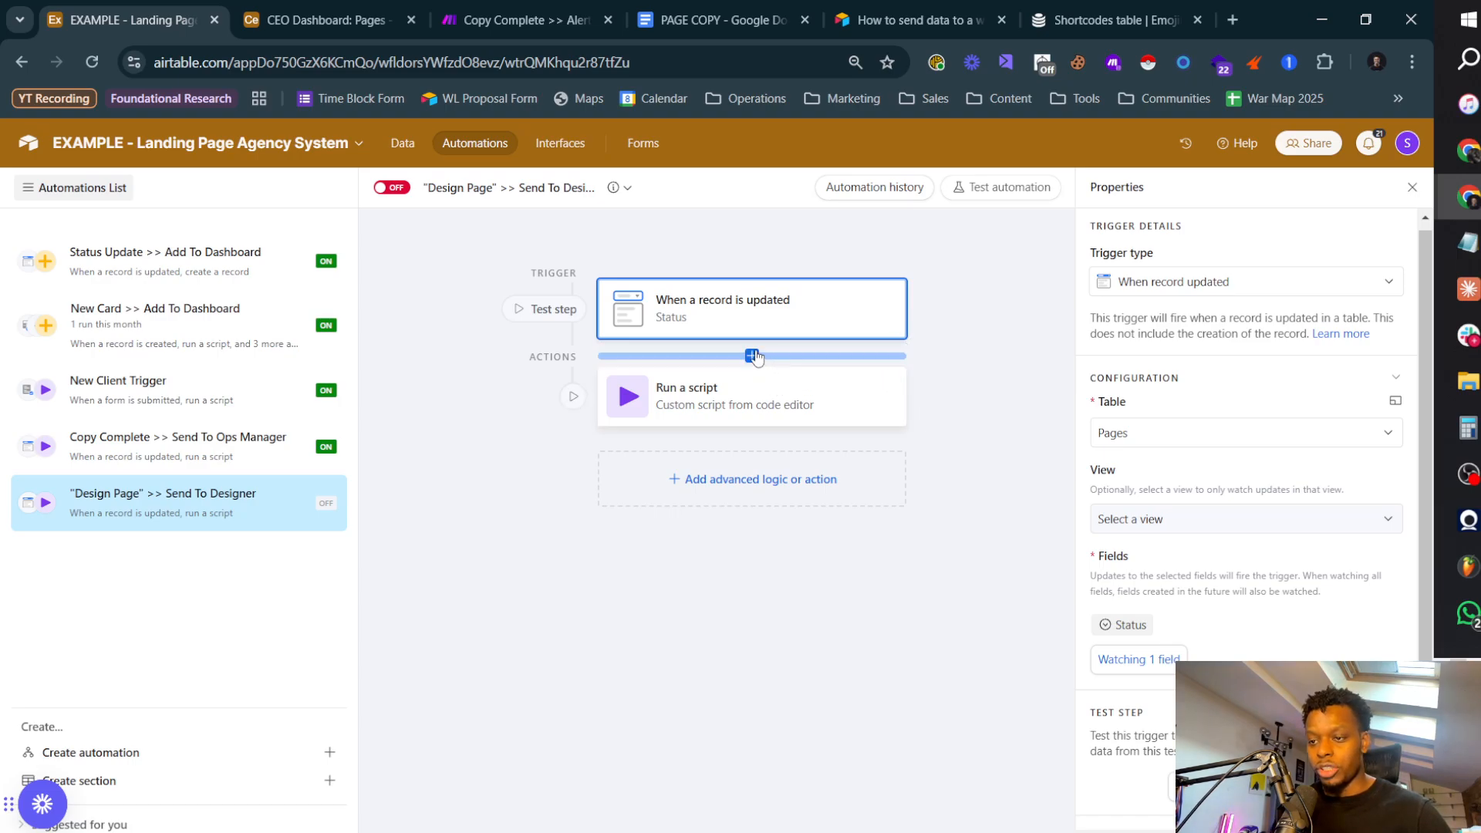
{"action": "left_click", "coordinate": [752, 354]}
{"action": "scroll", "coordinate": [730, 640], "scroll_direction": "down", "scroll_amount": 5}
{"action": "scroll", "coordinate": [730, 640], "scroll_direction": "up", "scroll_amount": 4}
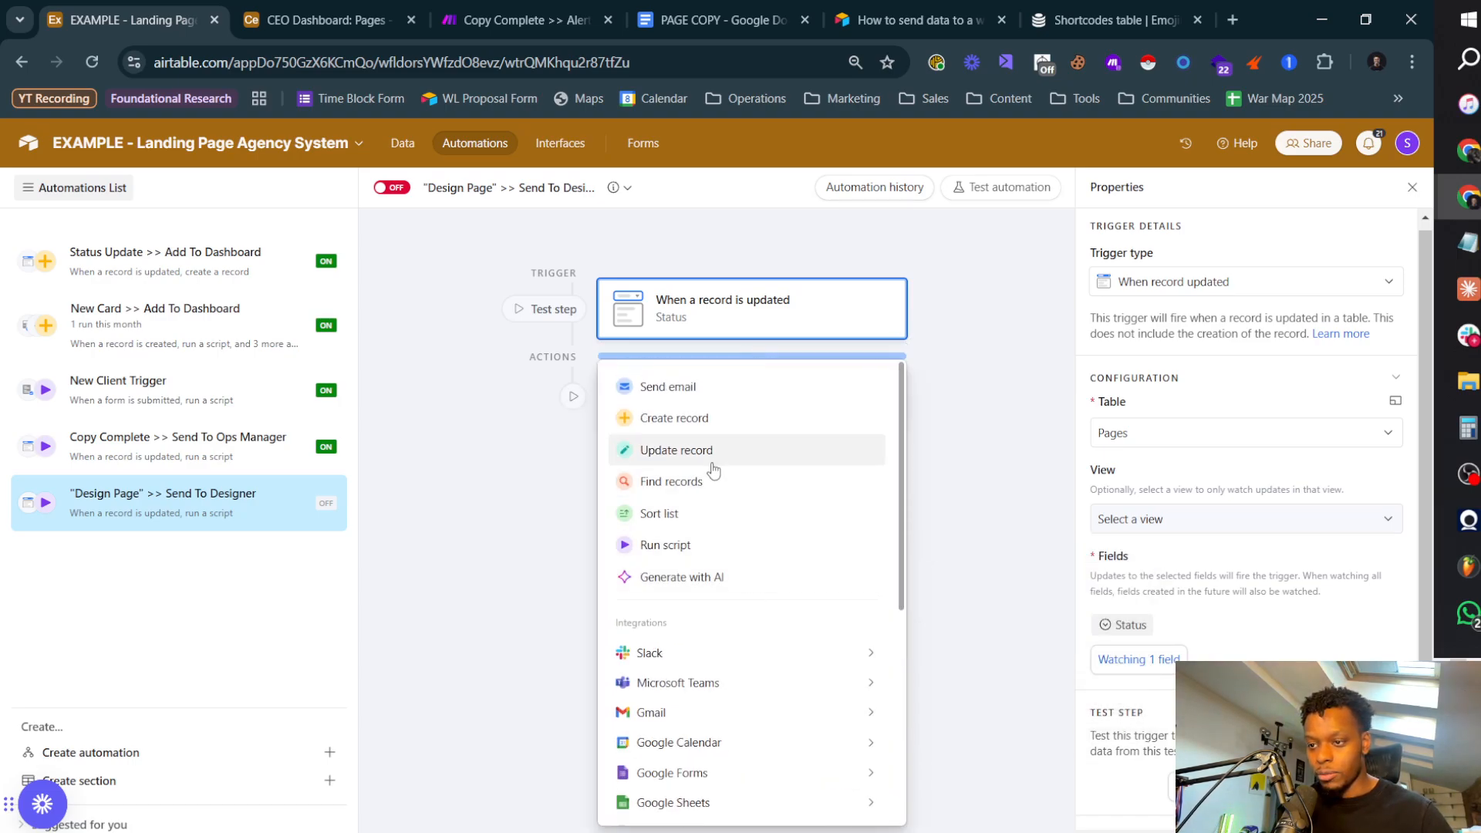
{"action": "scroll", "coordinate": [711, 465], "scroll_direction": "down", "scroll_amount": 5}
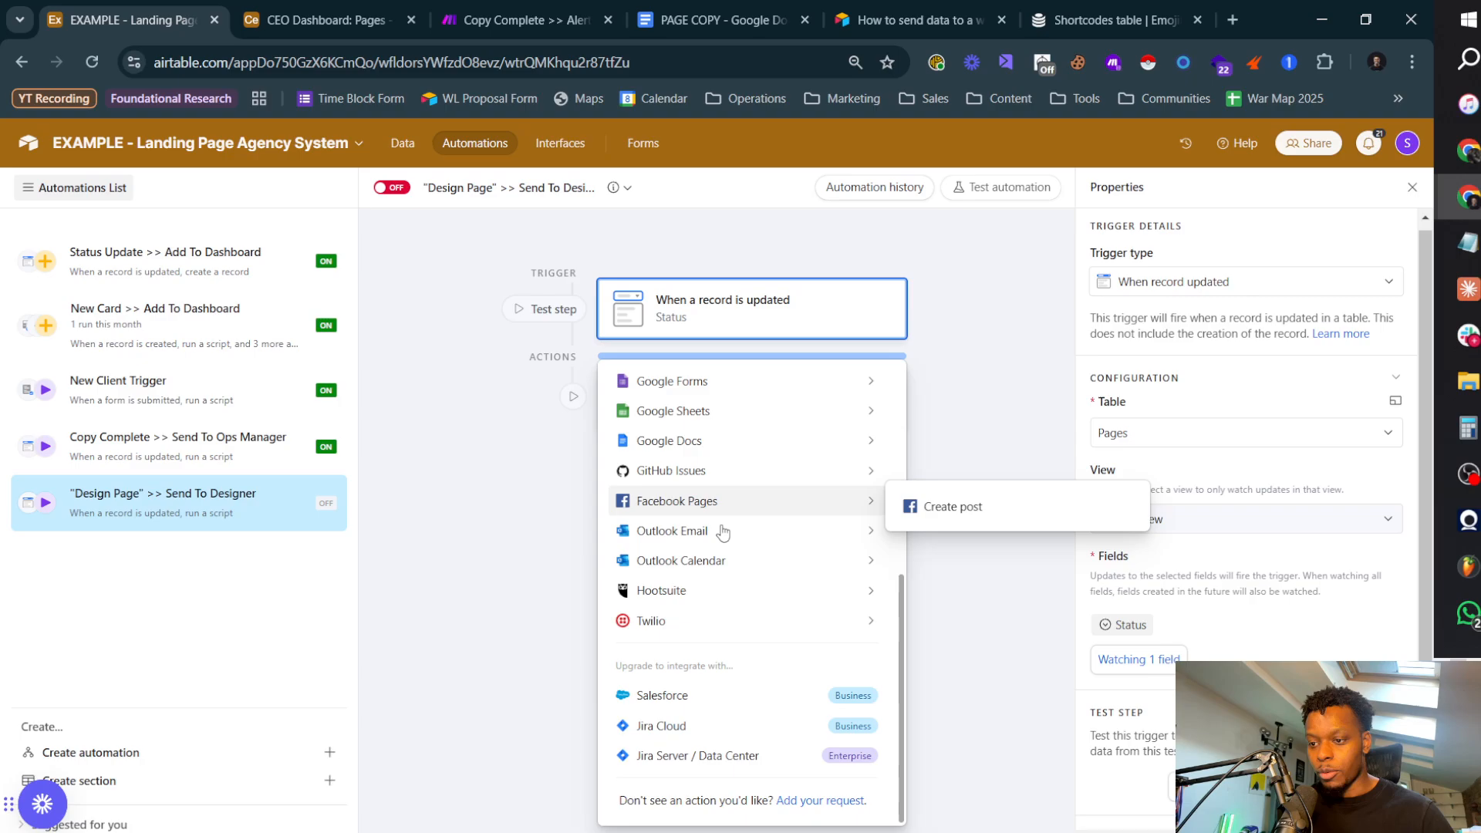
{"action": "left_click", "coordinate": [571, 398]}
{"action": "left_click", "coordinate": [838, 596]}
{"action": "left_click", "coordinate": [995, 404]}
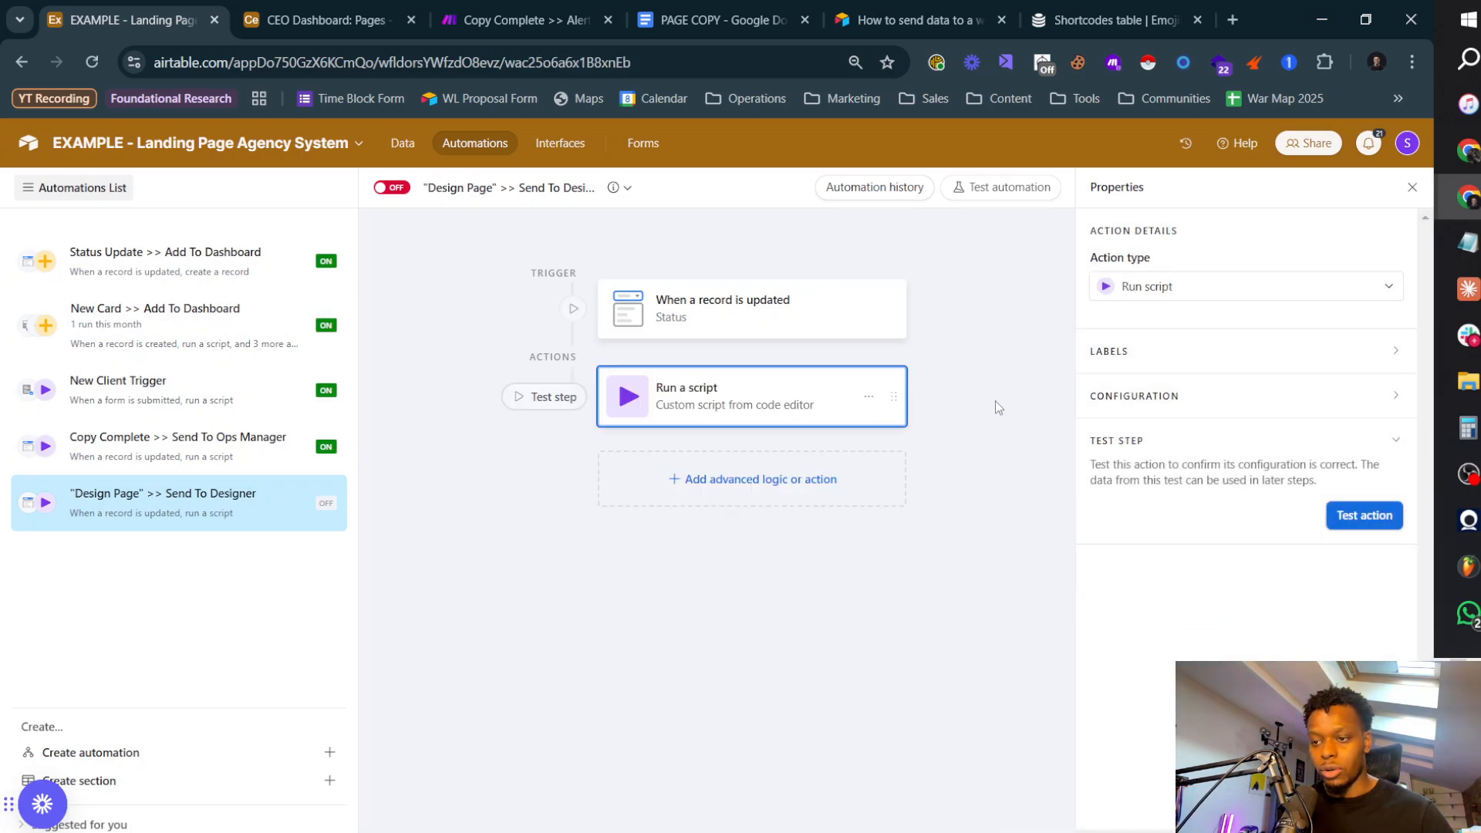
Step: Add a conditional logic group to the automation that runs if the triggering record's Status is 30 - Design Page
{"action": "left_click", "coordinate": [720, 491]}
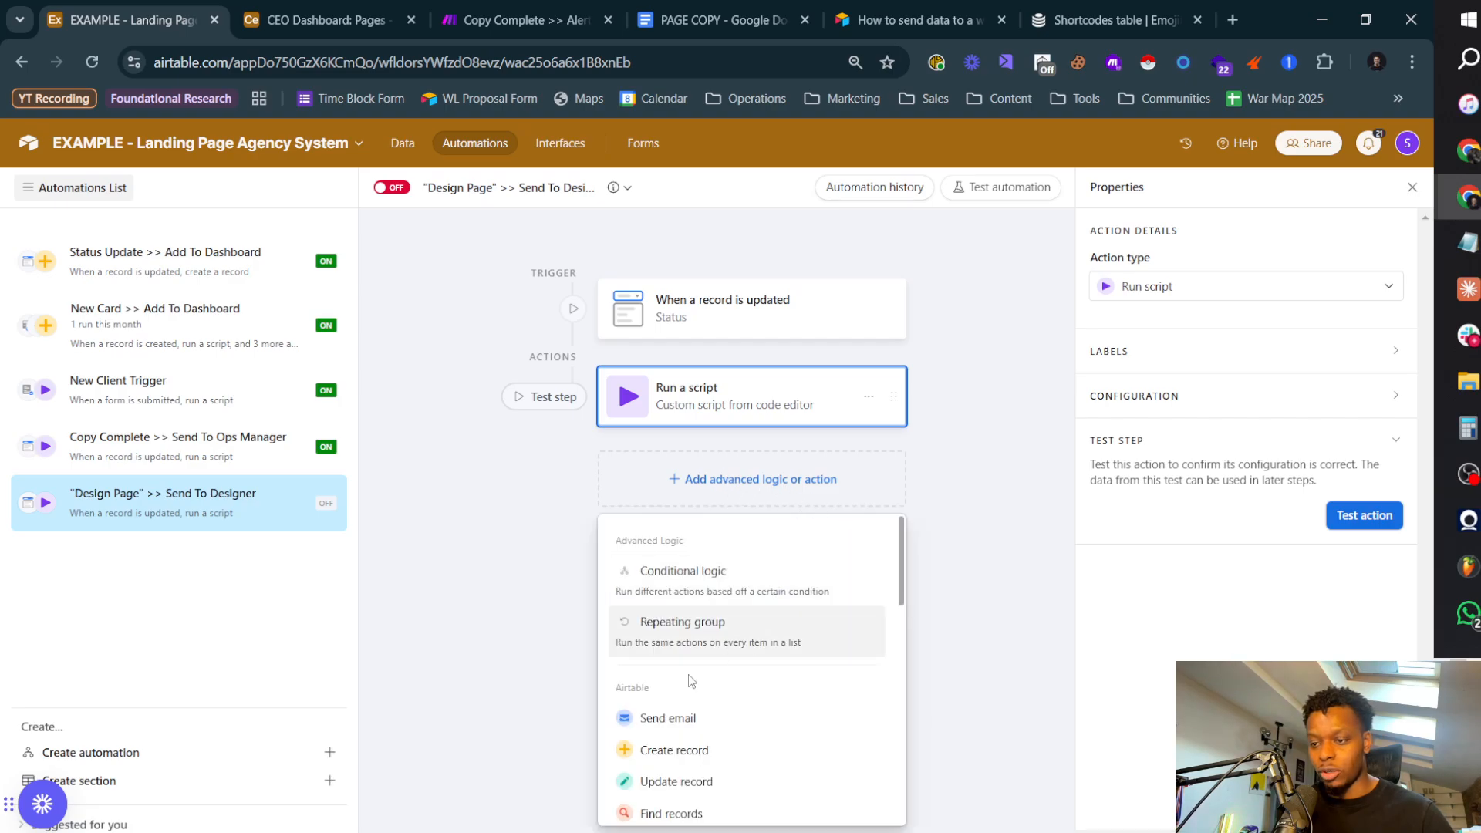
{"action": "left_click", "coordinate": [760, 587]}
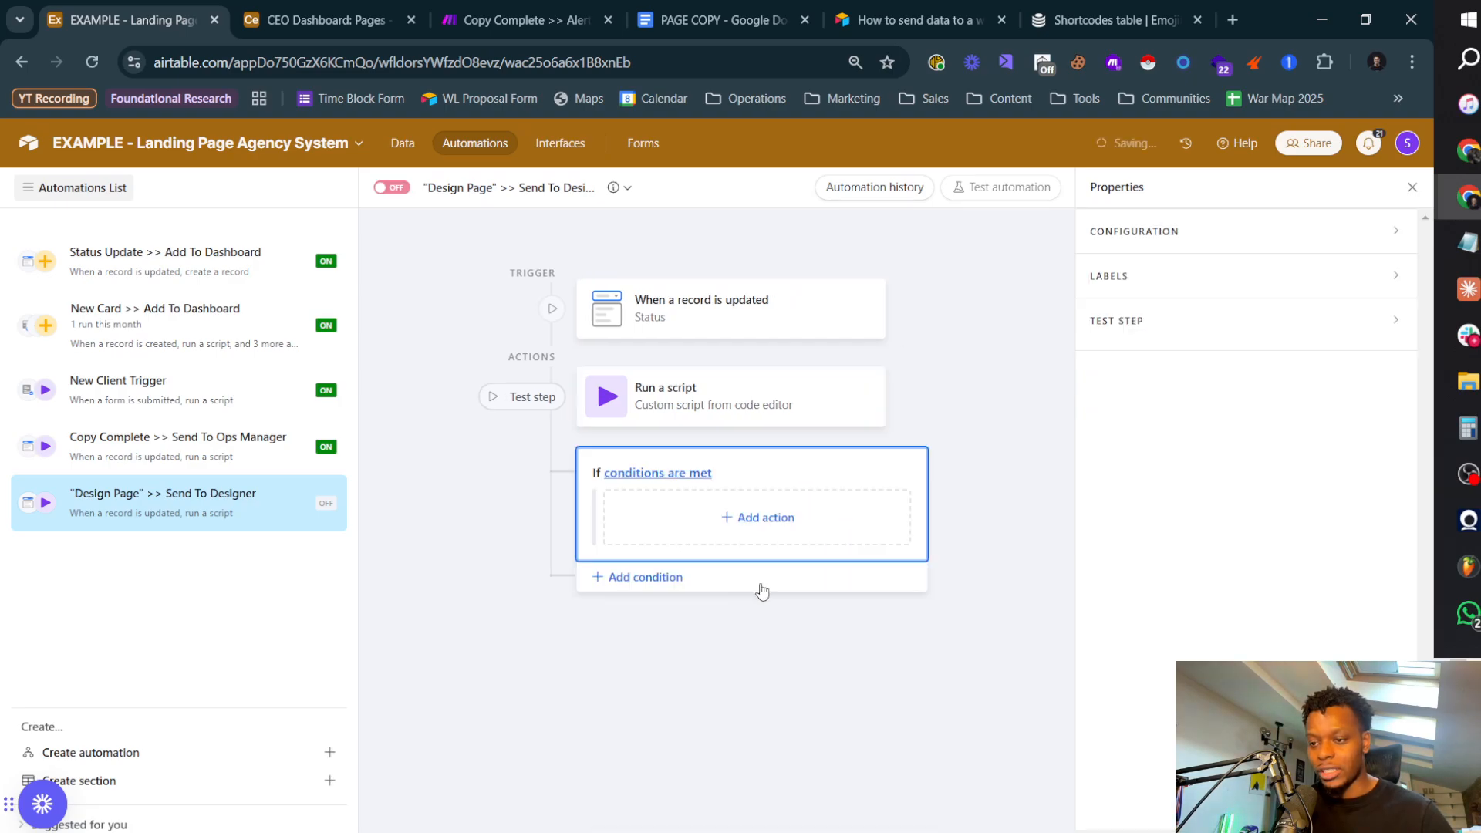
{"action": "left_click", "coordinate": [676, 484]}
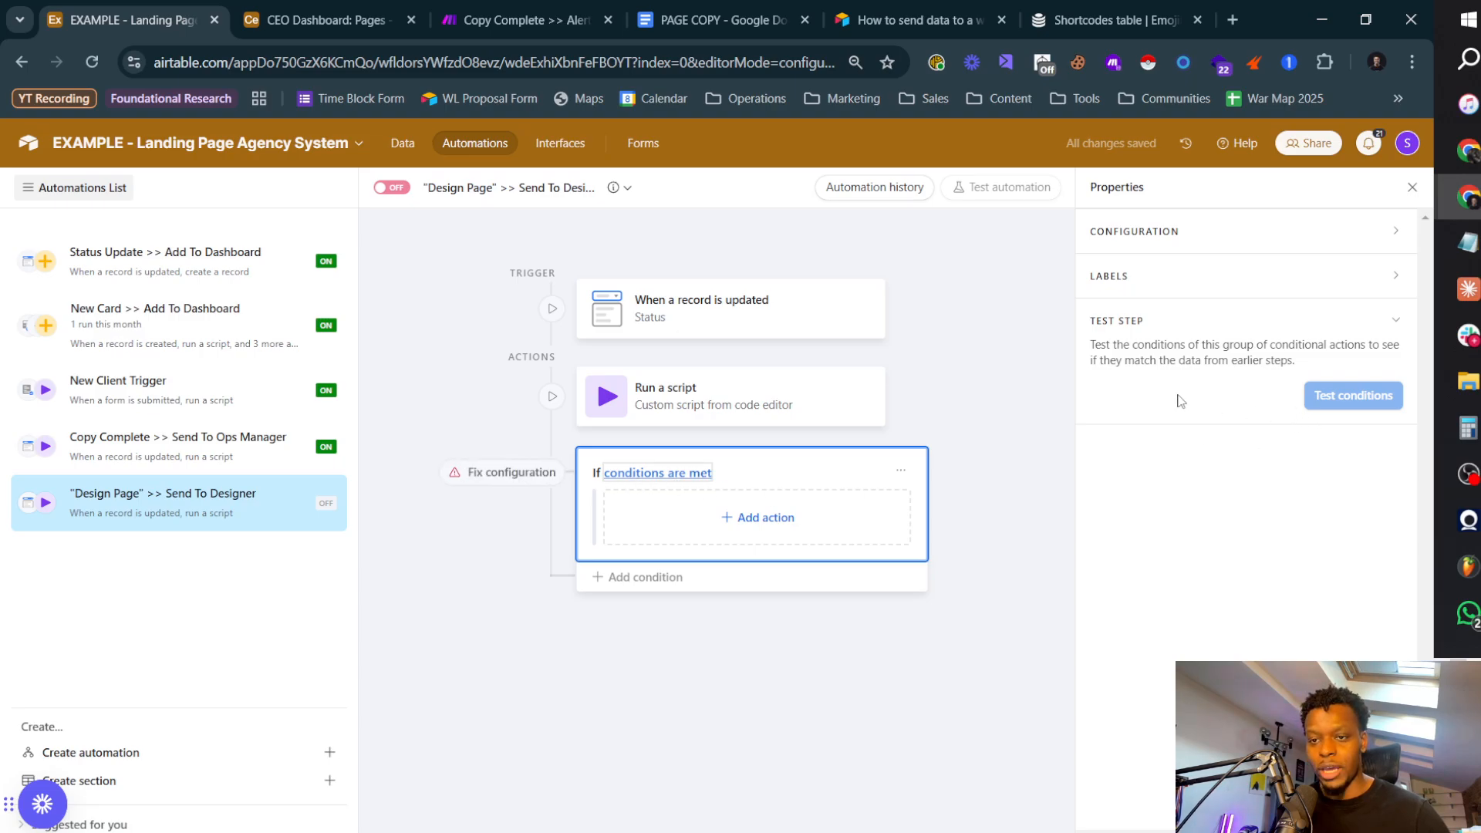
{"action": "left_click", "coordinate": [1169, 237]}
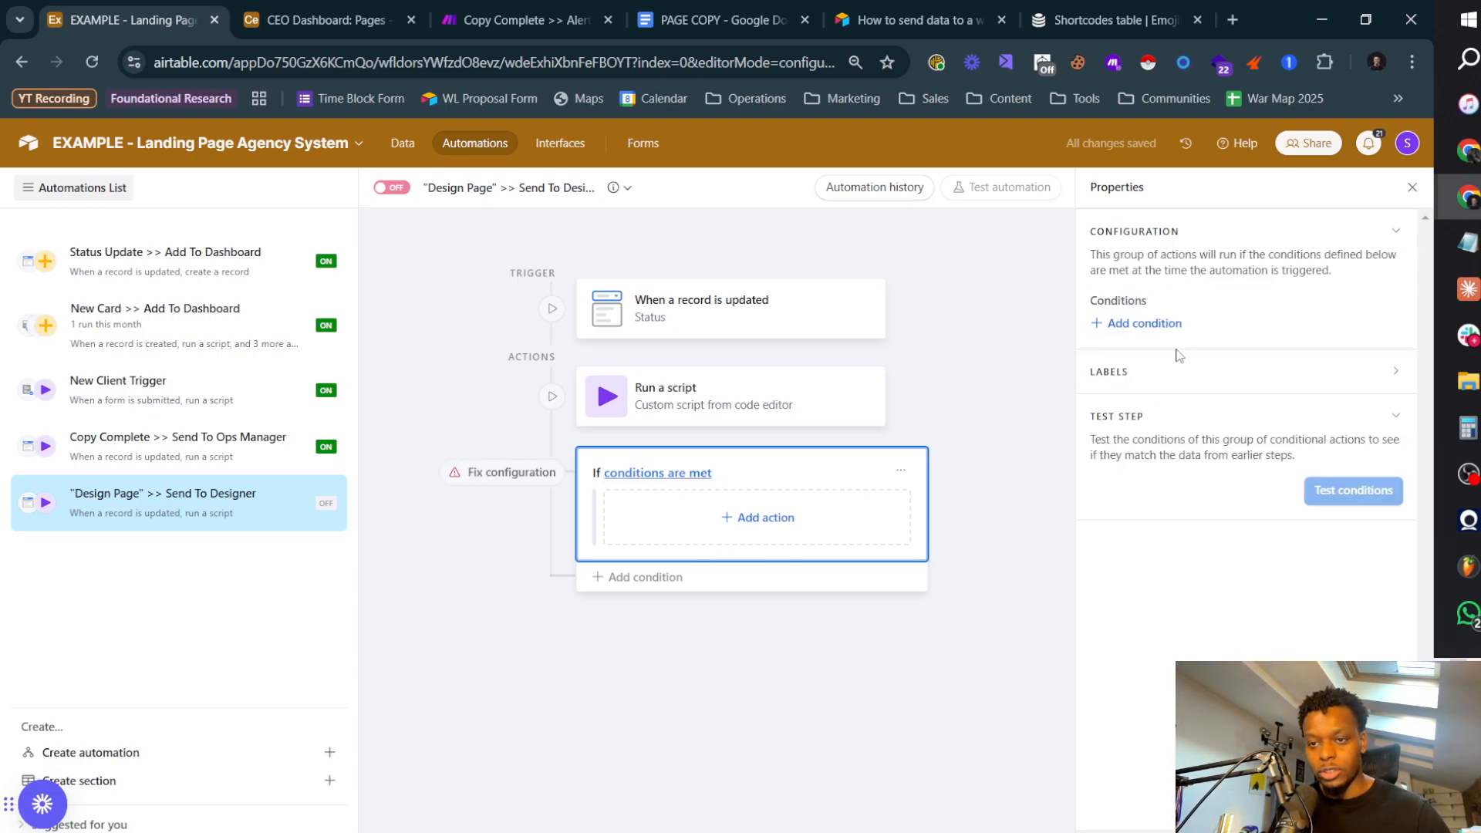
{"action": "left_click", "coordinate": [1147, 324]}
{"action": "left_click", "coordinate": [1038, 425]}
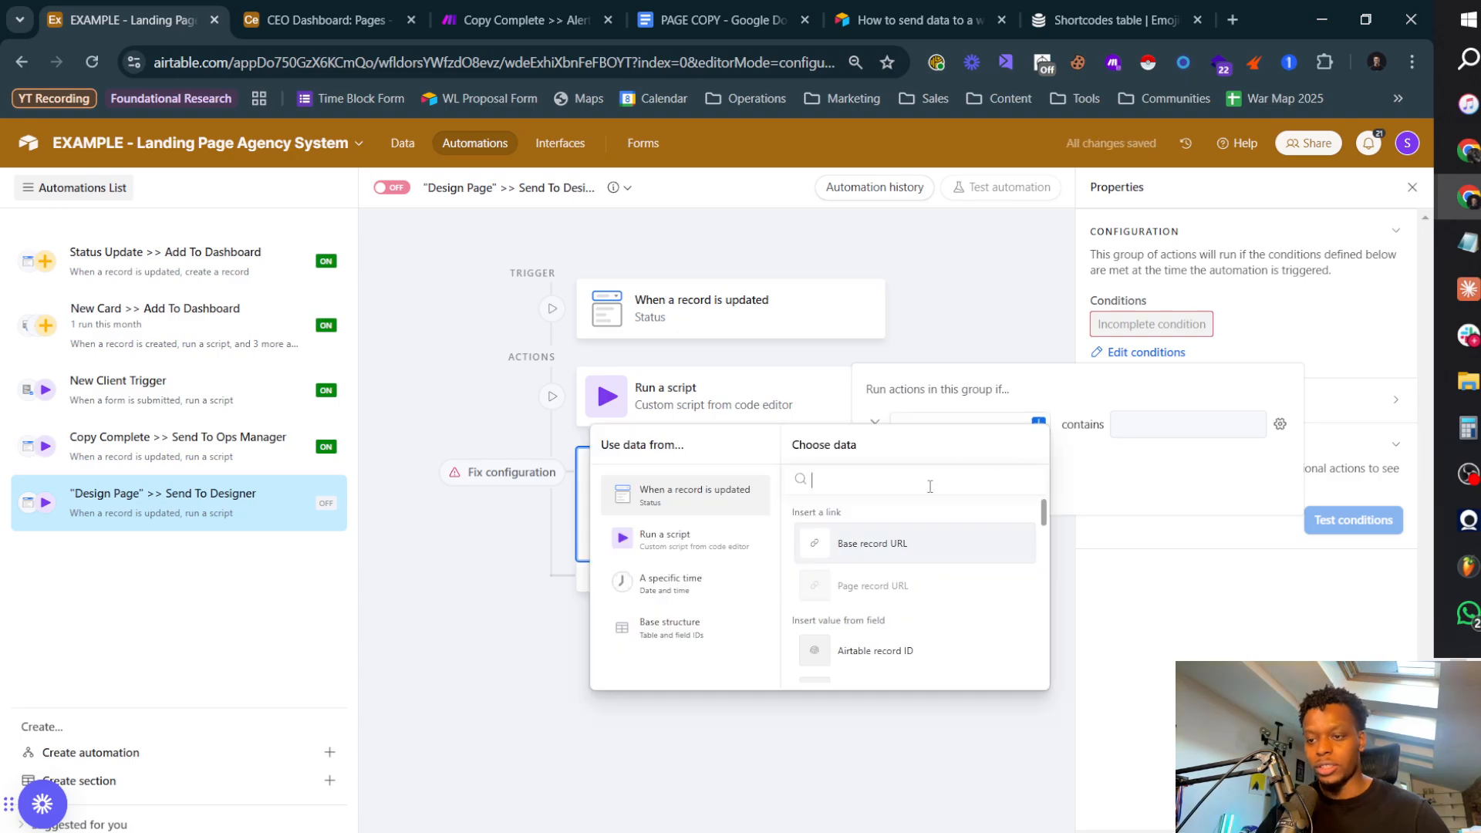
{"action": "left_click", "coordinate": [679, 626]}
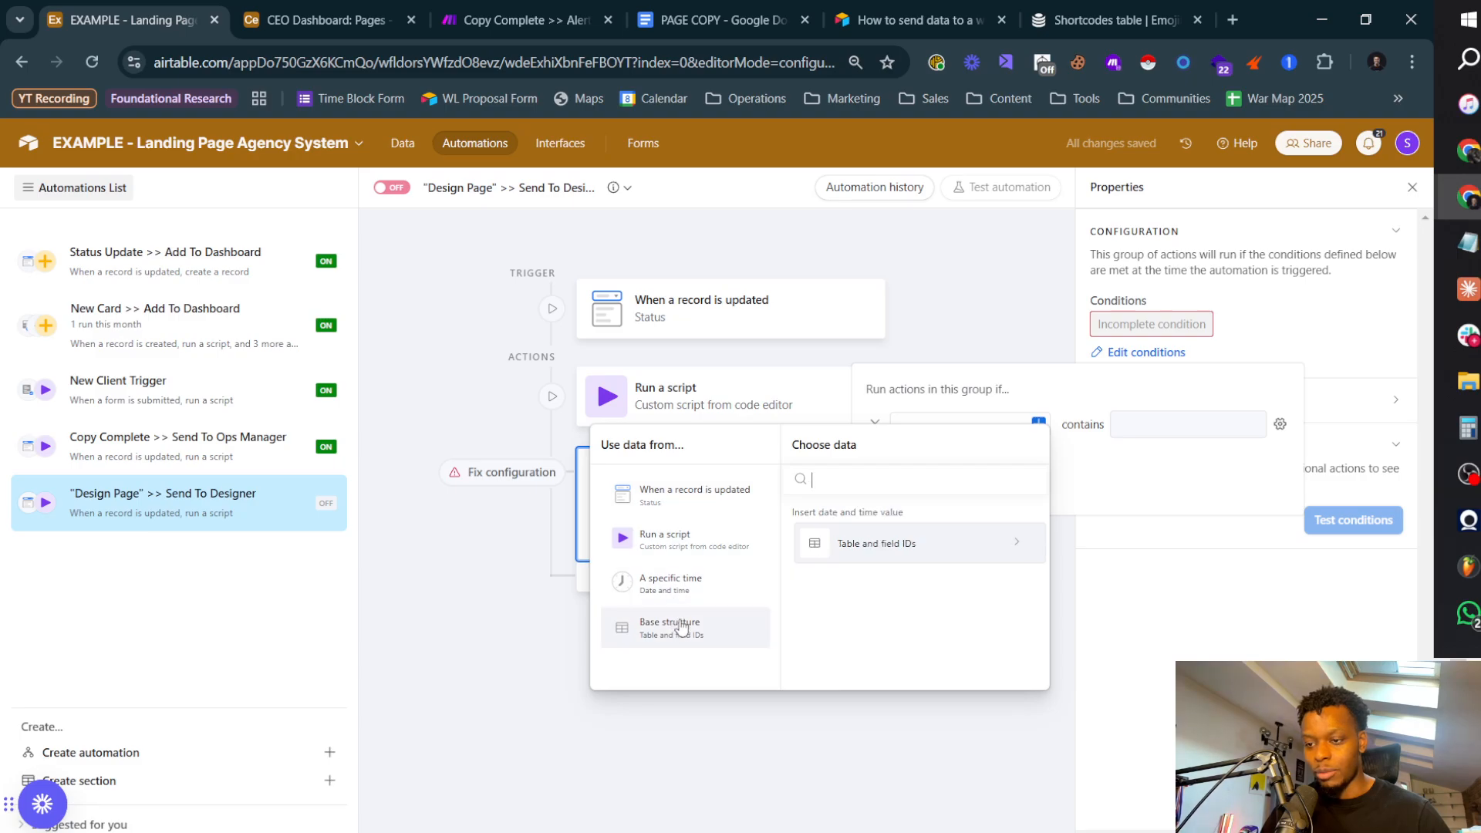
{"action": "left_click", "coordinate": [698, 492]}
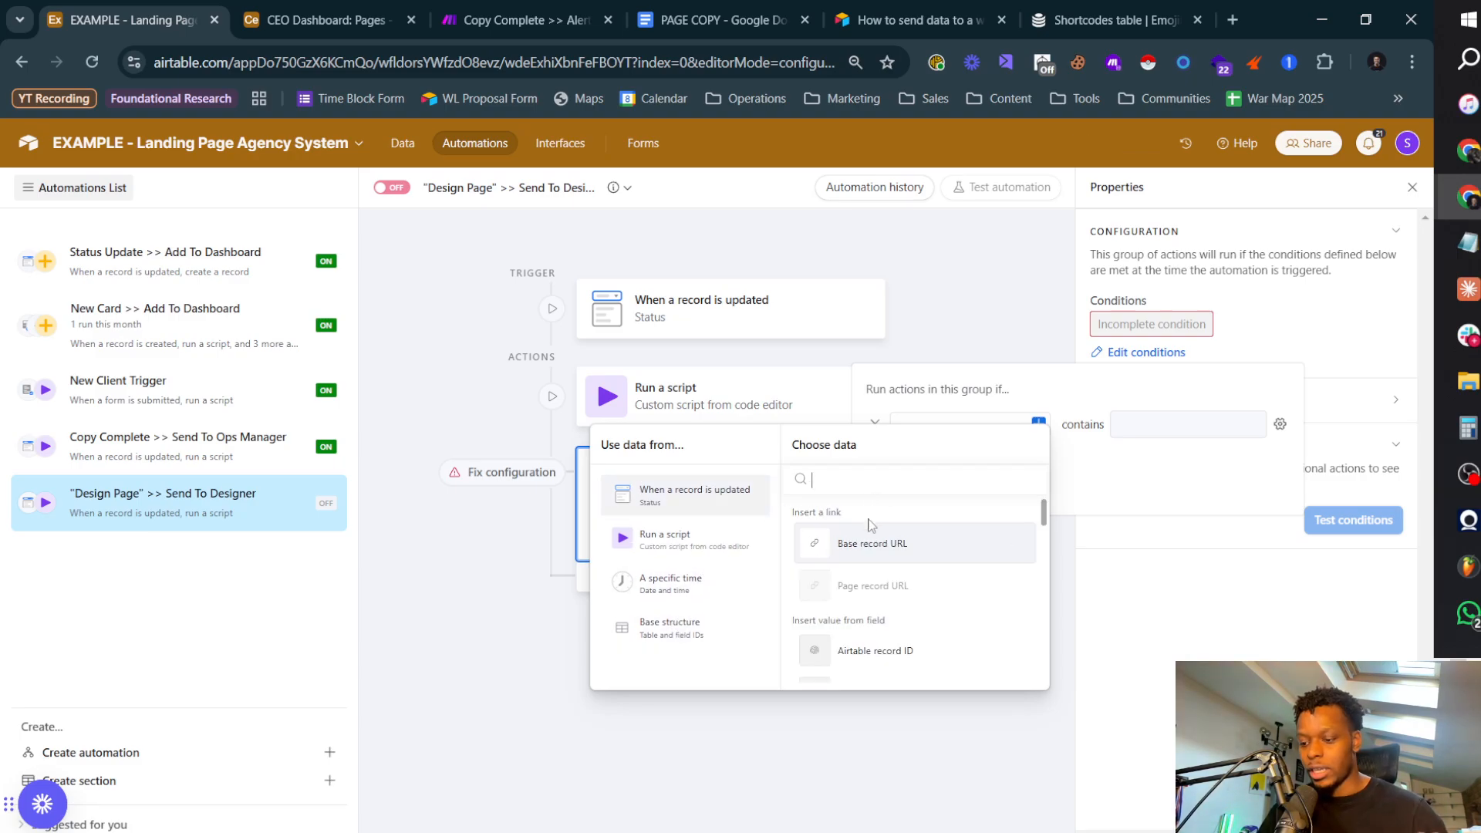
{"action": "type", "text": "stat"}
{"action": "left_click", "coordinate": [878, 542]}
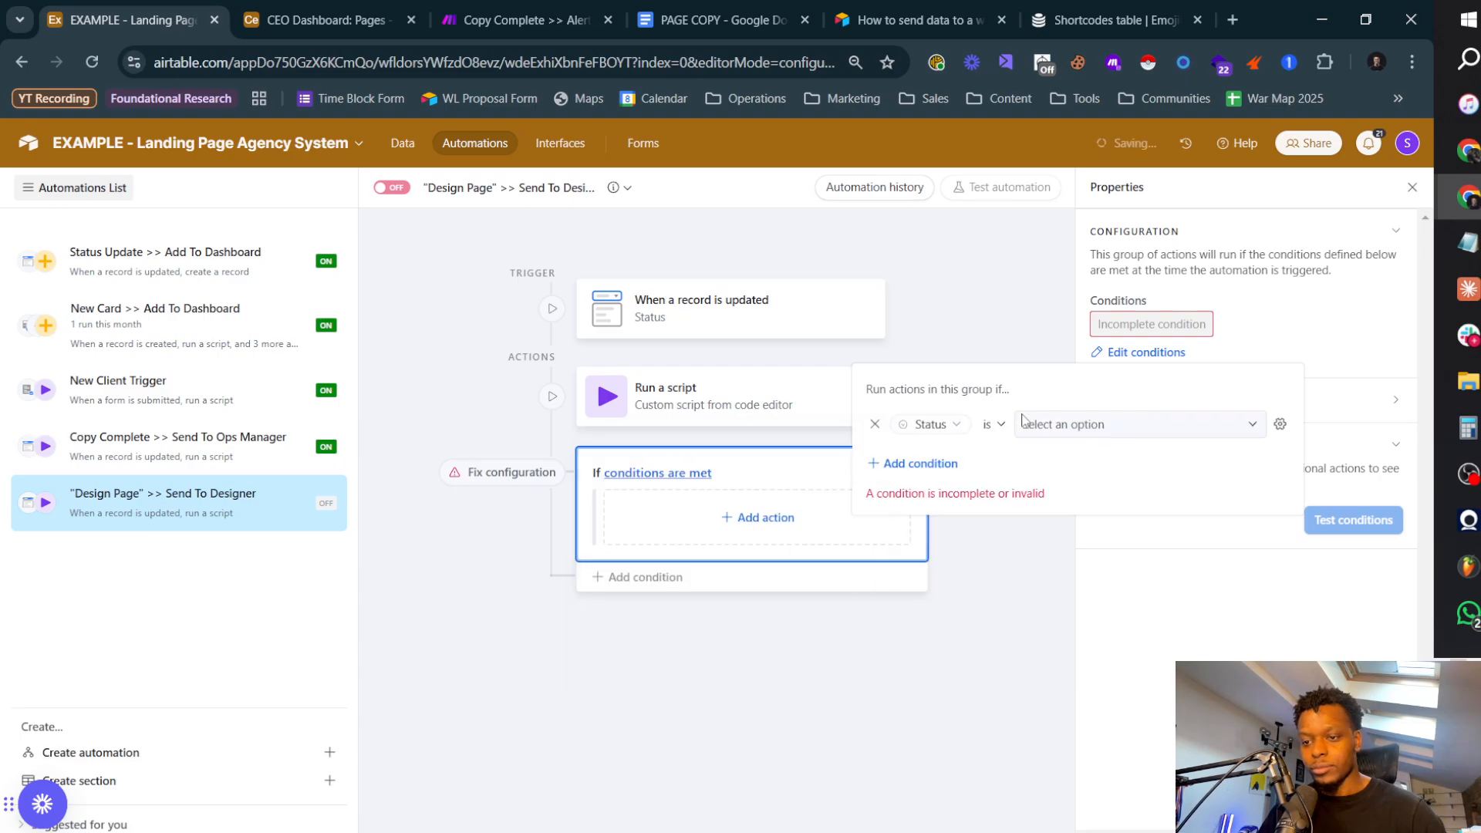
{"action": "left_click", "coordinate": [1091, 425]}
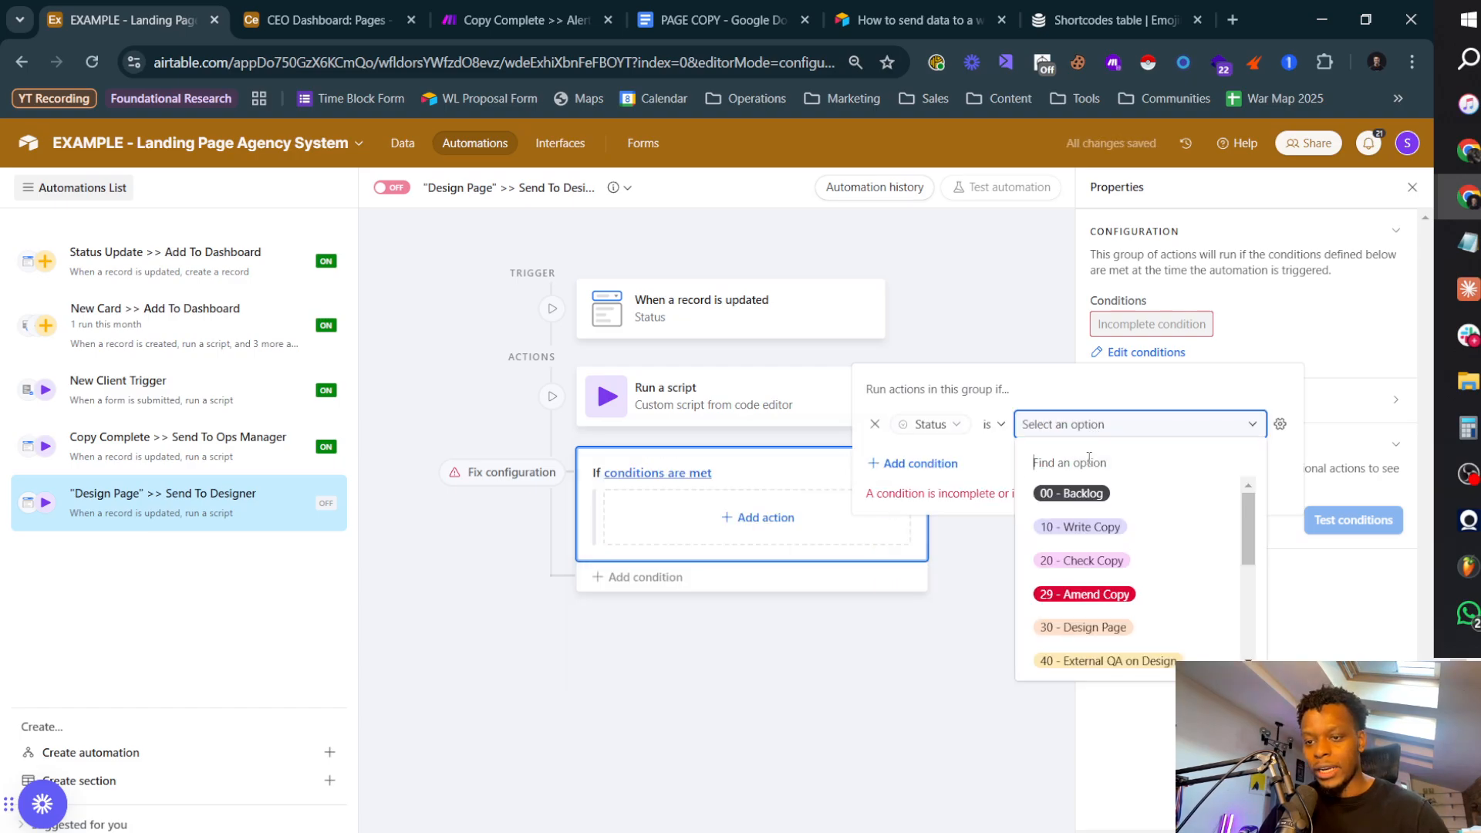
{"action": "left_click", "coordinate": [1132, 625]}
{"action": "left_click", "coordinate": [1157, 630]}
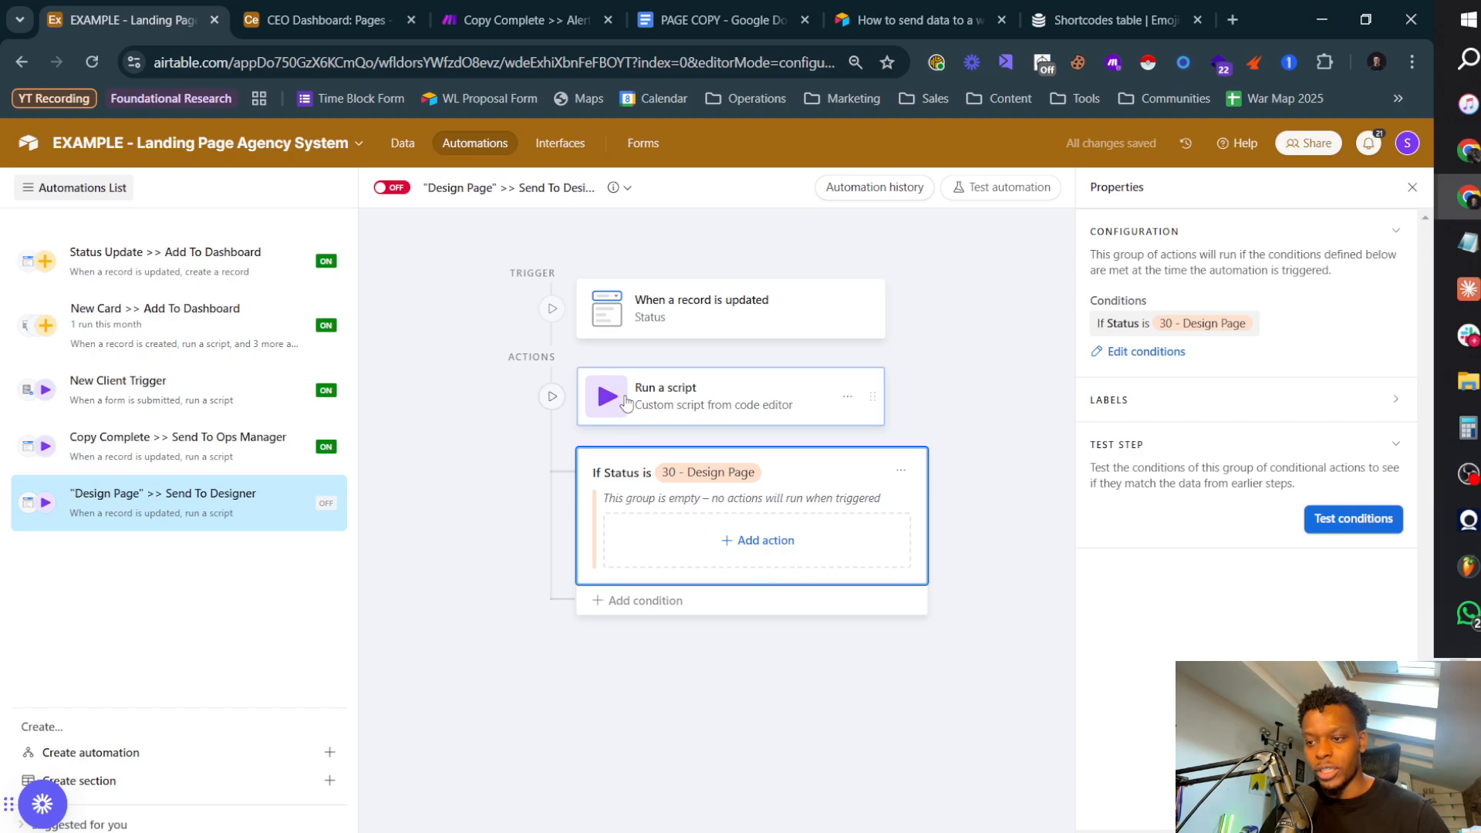
Step: Move the Run a script action into the 30 - Design Page conditional group and open its code for editing
{"action": "left_click_drag", "start_coordinate": [870, 396], "coordinate": [779, 536]}
{"action": "left_click", "coordinate": [721, 478]}
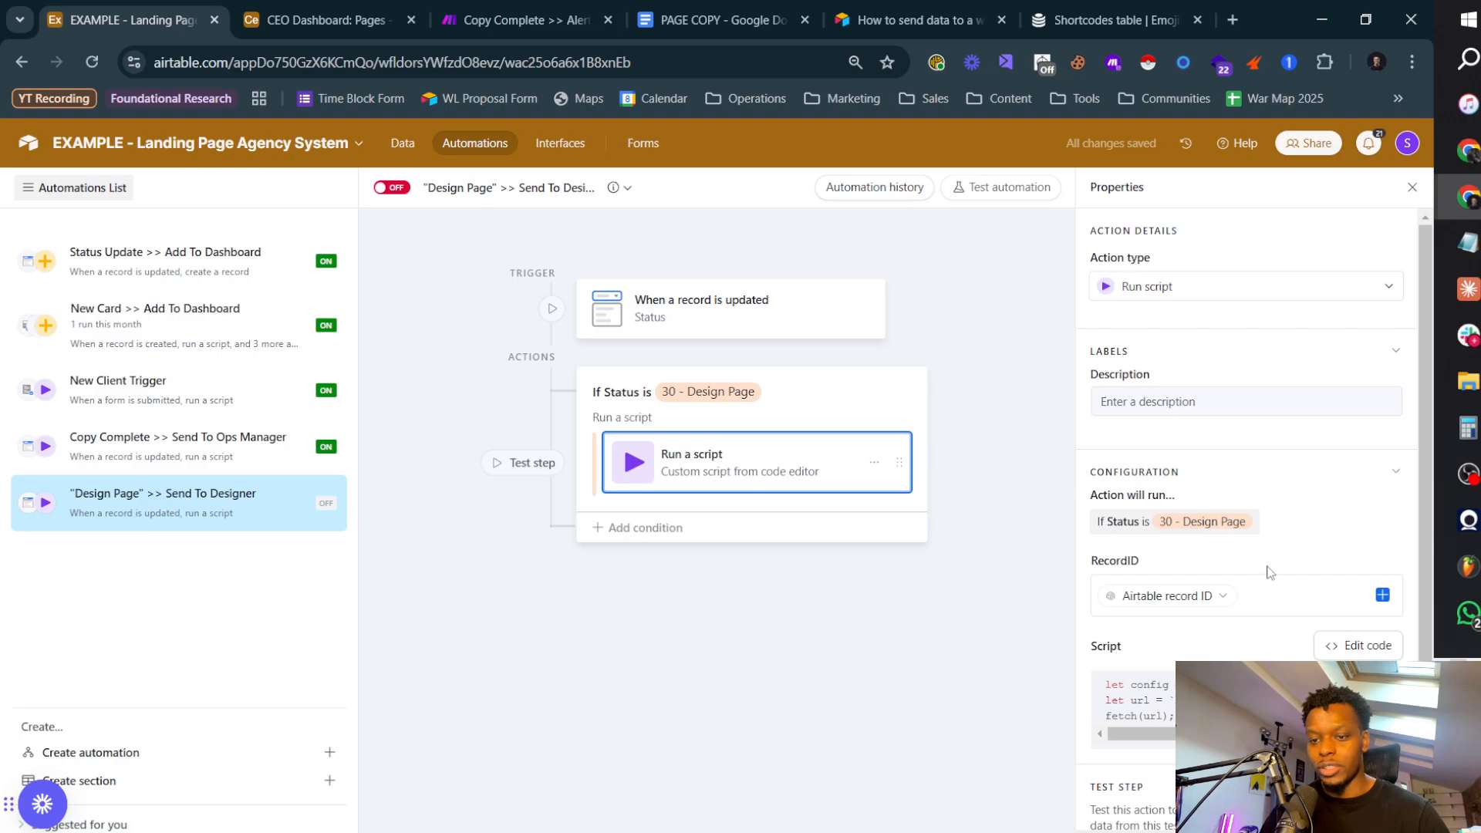
{"action": "left_click", "coordinate": [1347, 655]}
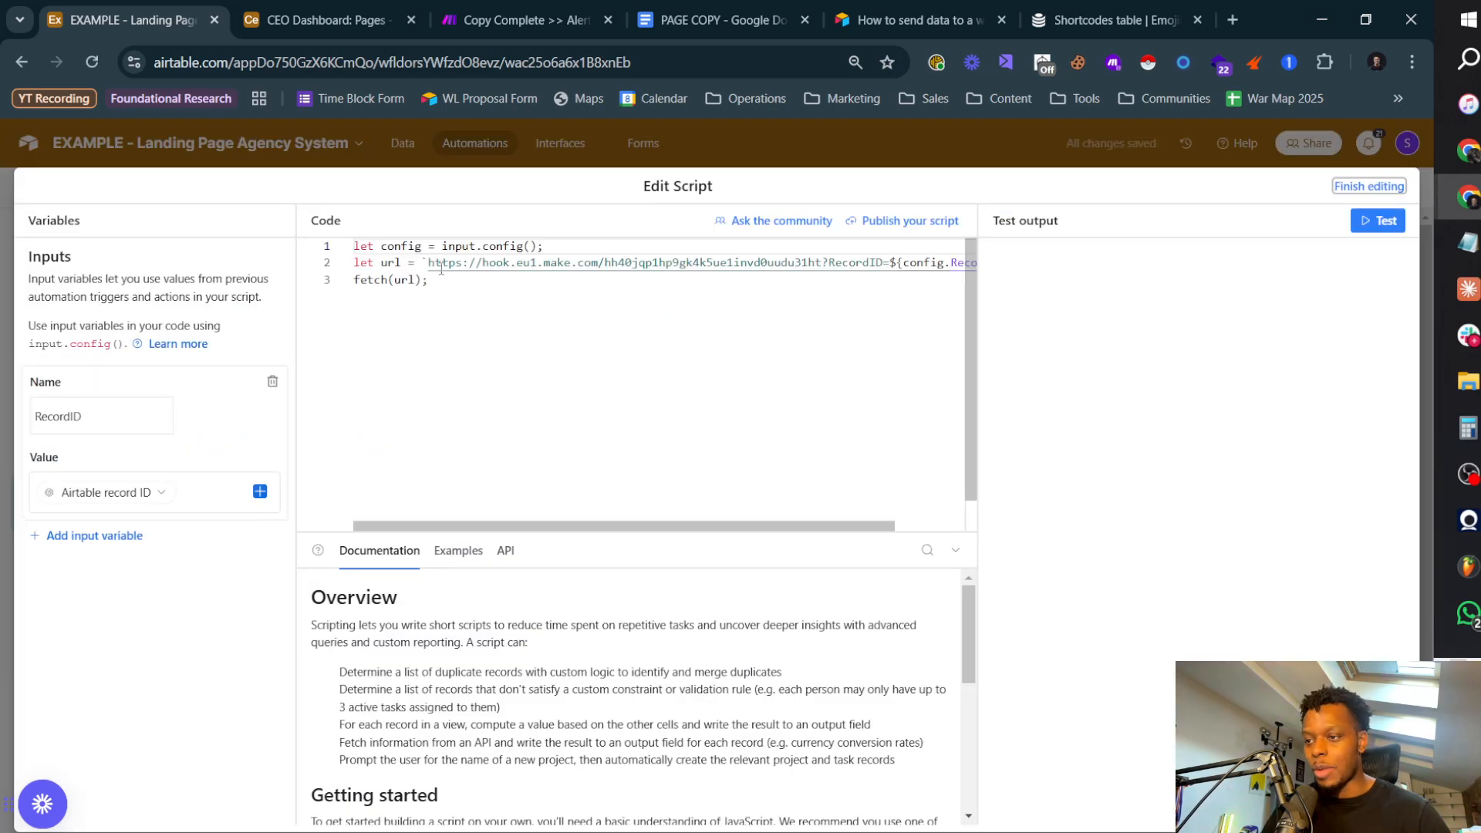
Step: Switch to Make, leave the open scenario and show the Tutorial - Landing Page Agency folder
{"action": "left_click", "coordinate": [483, 21]}
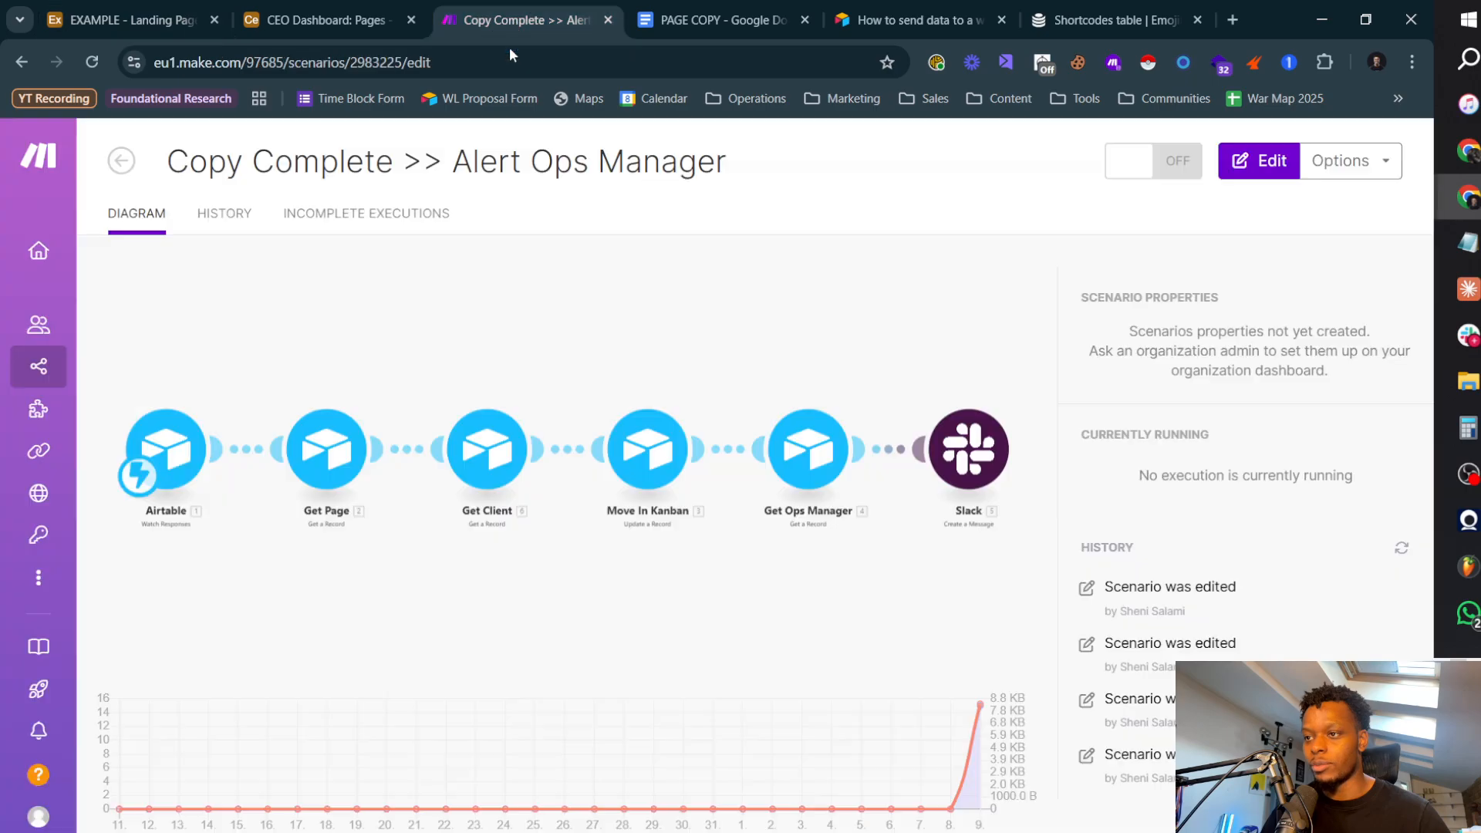
{"action": "left_click", "coordinate": [136, 167]}
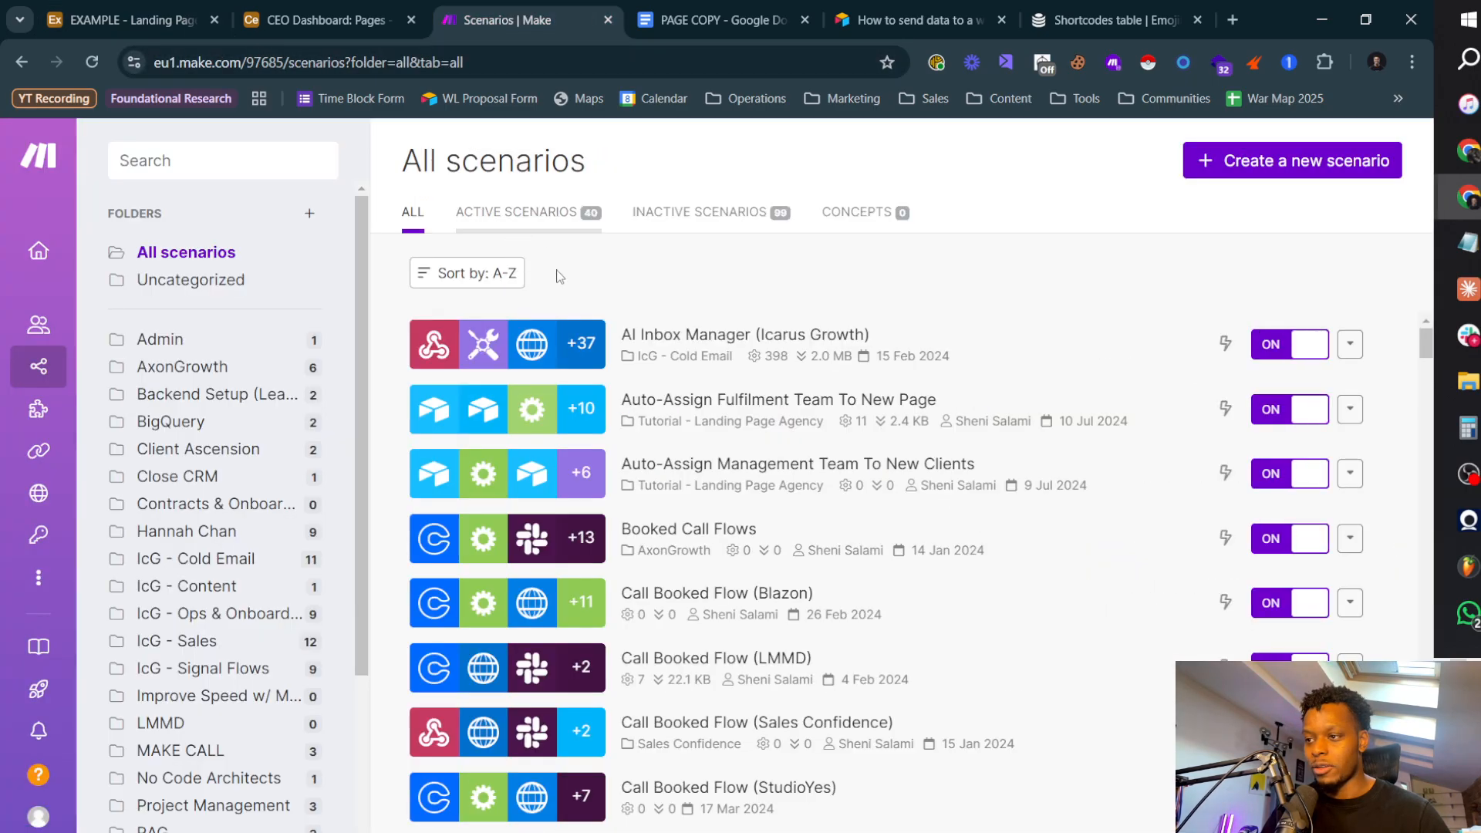
{"action": "scroll", "coordinate": [145, 735], "scroll_direction": "down", "scroll_amount": 3}
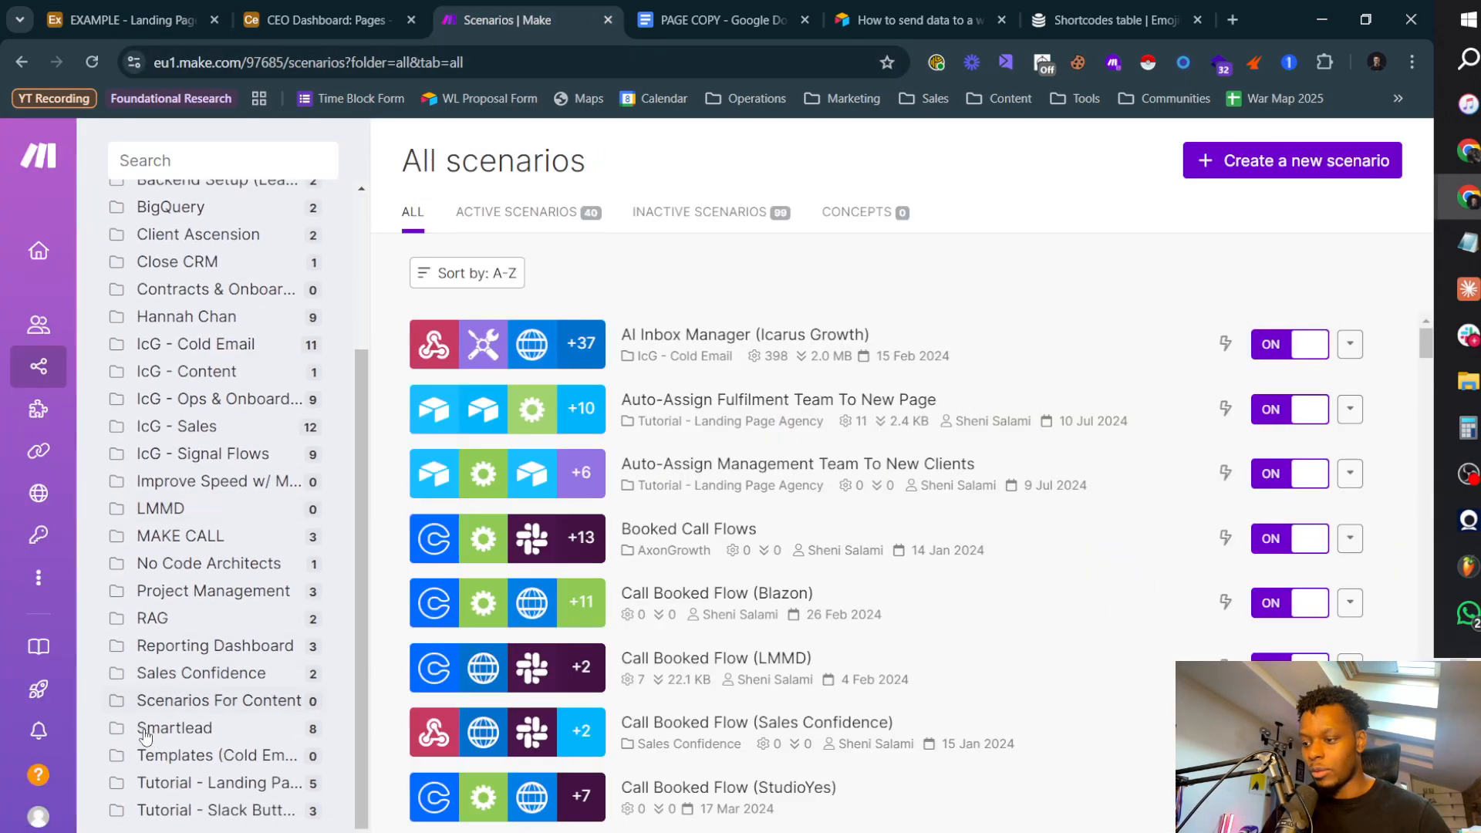
{"action": "left_click", "coordinate": [222, 784]}
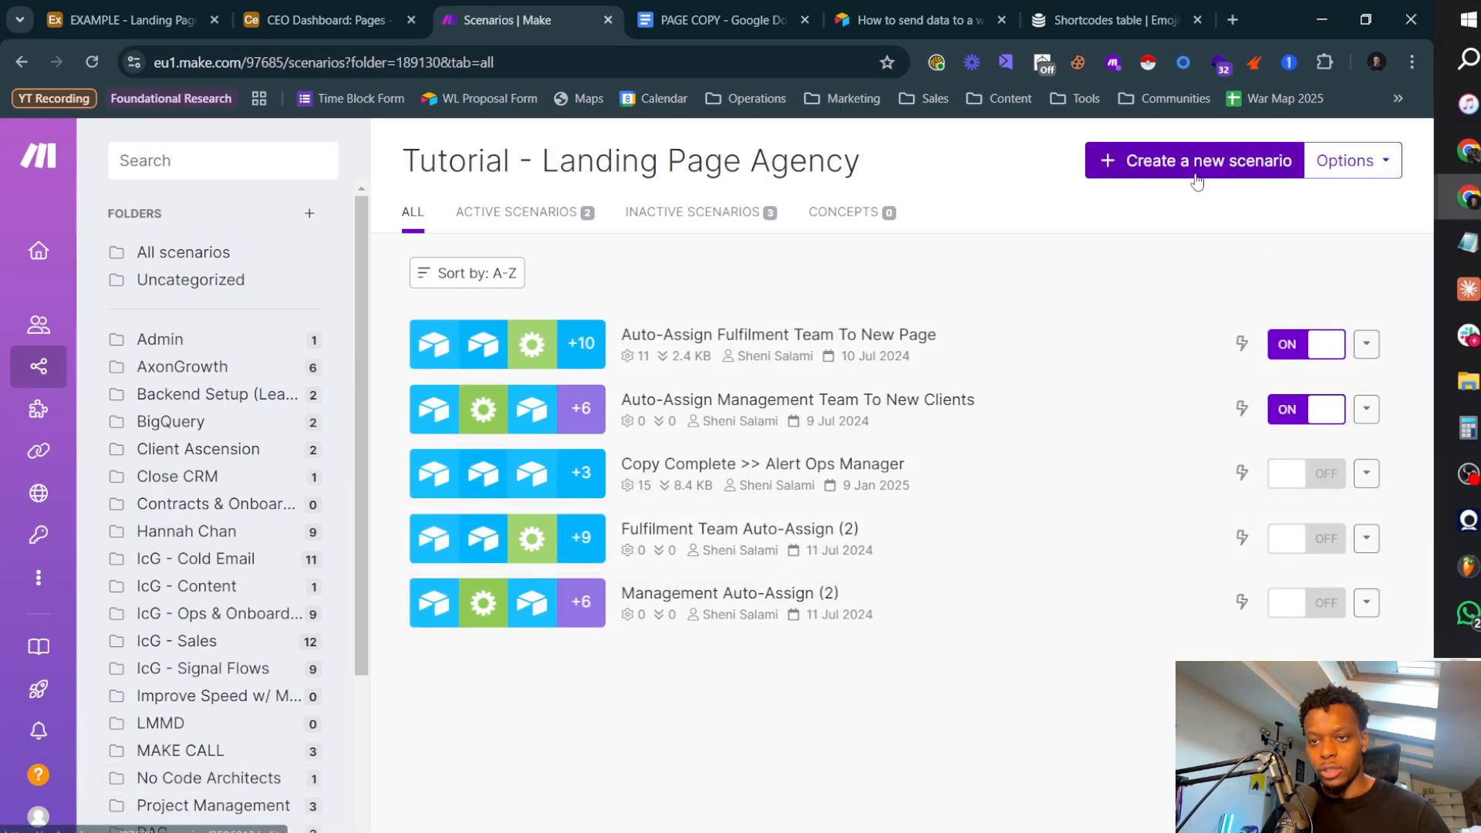
Step: Turn on the Copy Complete >> Alert Ops Manager scenario in the folder's scenario list
{"action": "left_click", "coordinate": [1369, 473]}
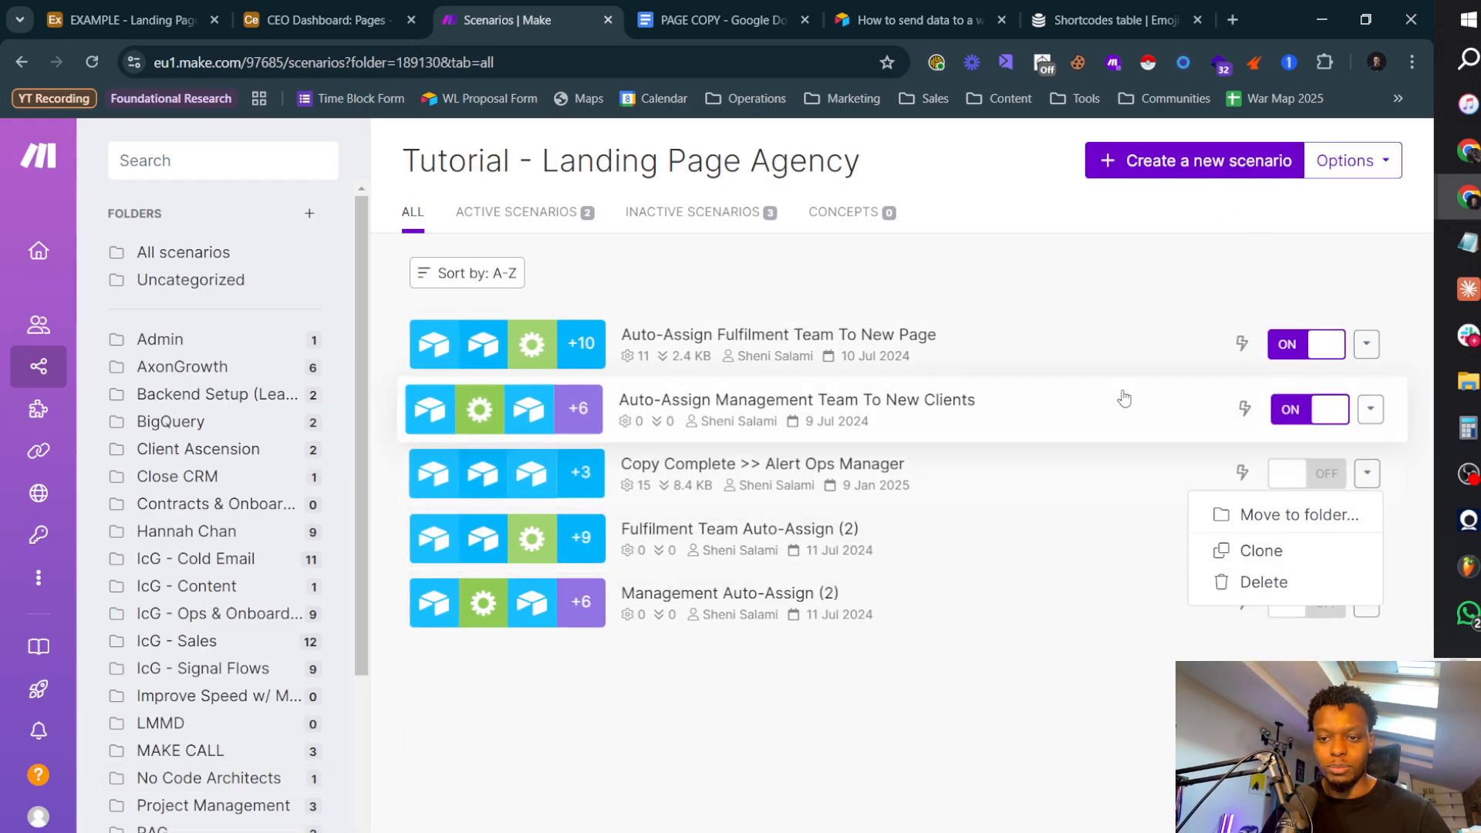
{"action": "left_click", "coordinate": [743, 392]}
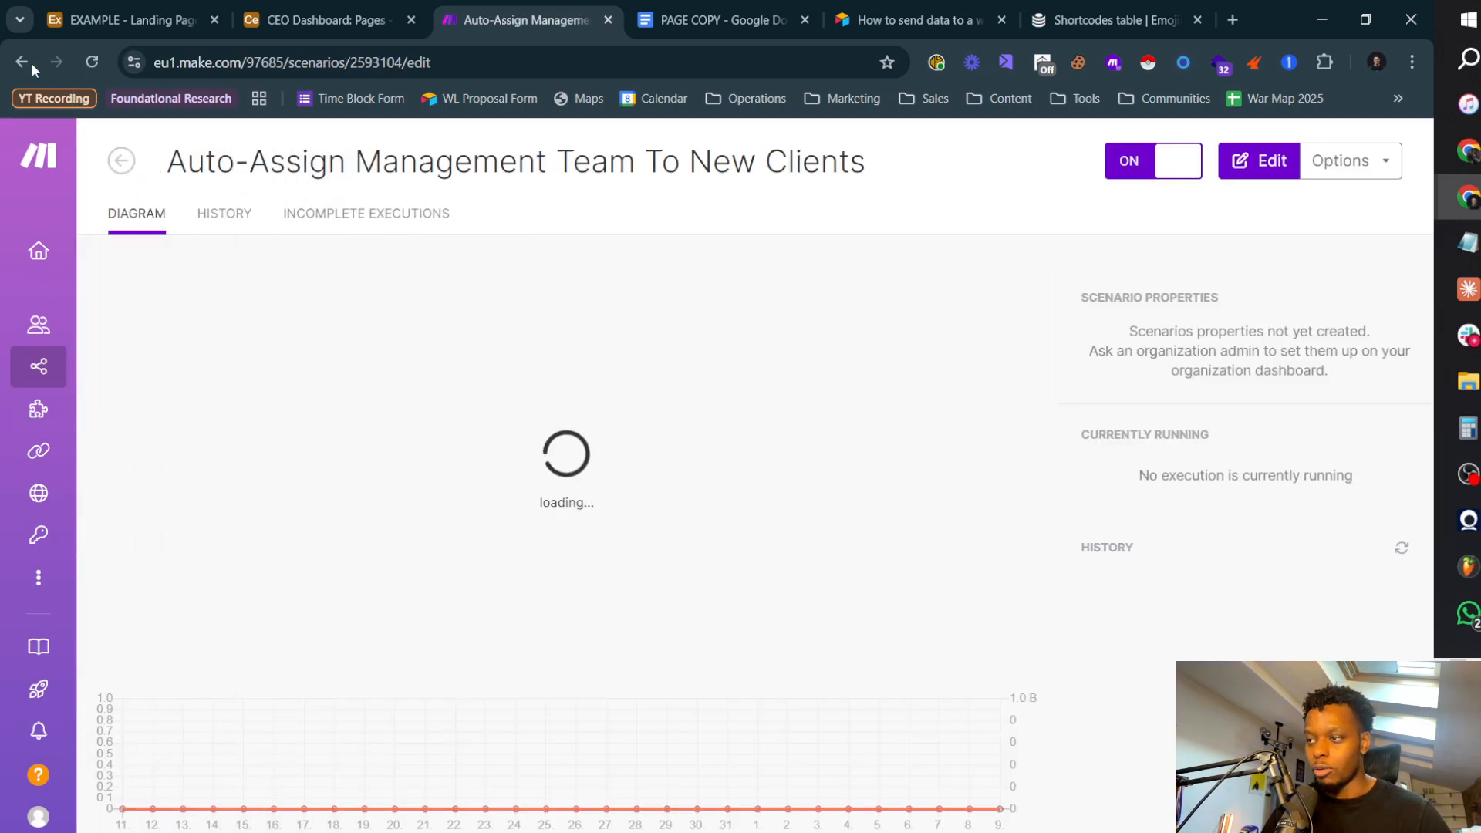
{"action": "left_click", "coordinate": [23, 62]}
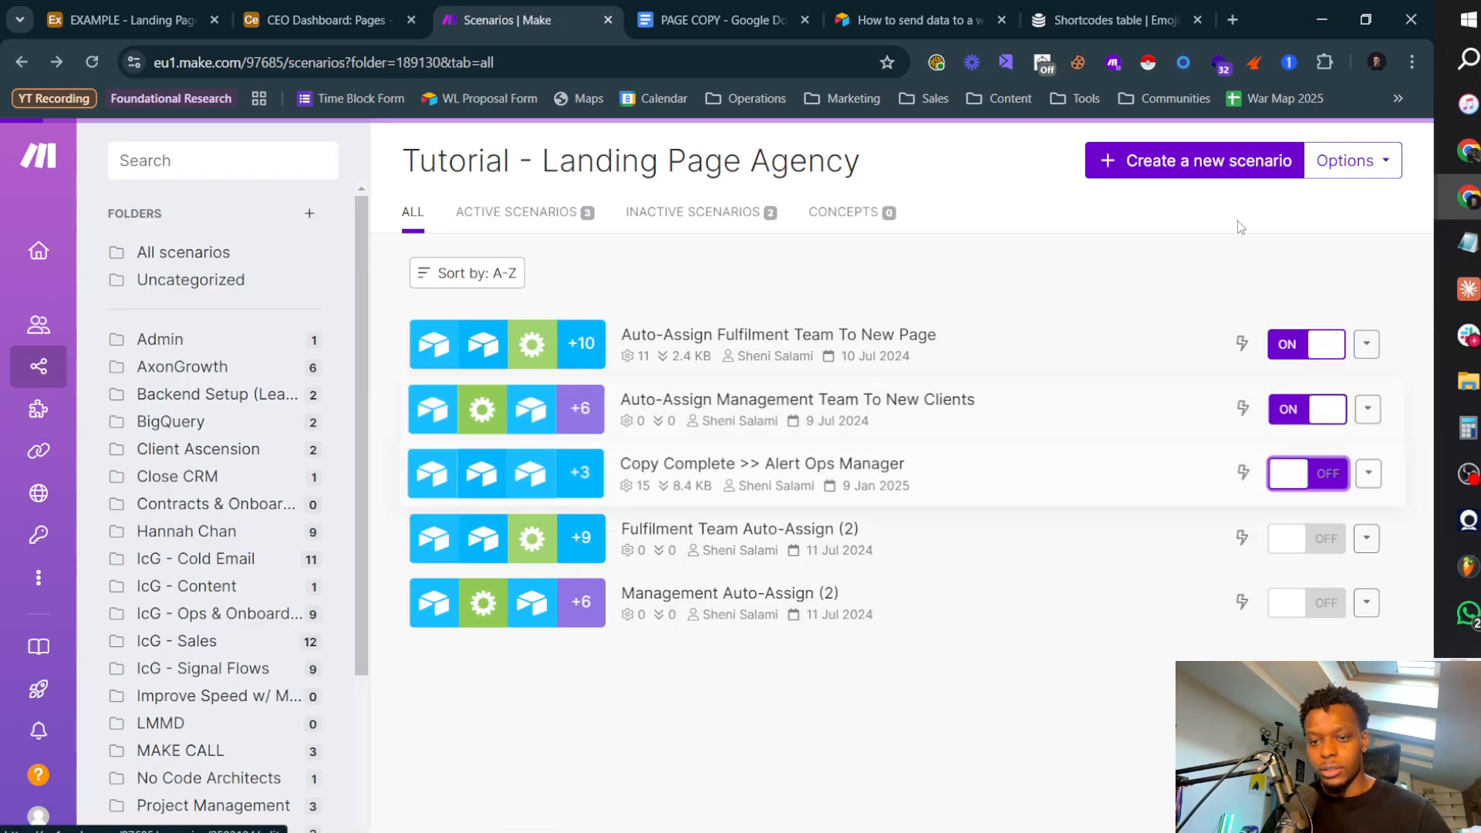
Step: Create a new scenario in the folder, starting with the Airtable Watch Responses trigger module
{"action": "left_click", "coordinate": [1250, 165]}
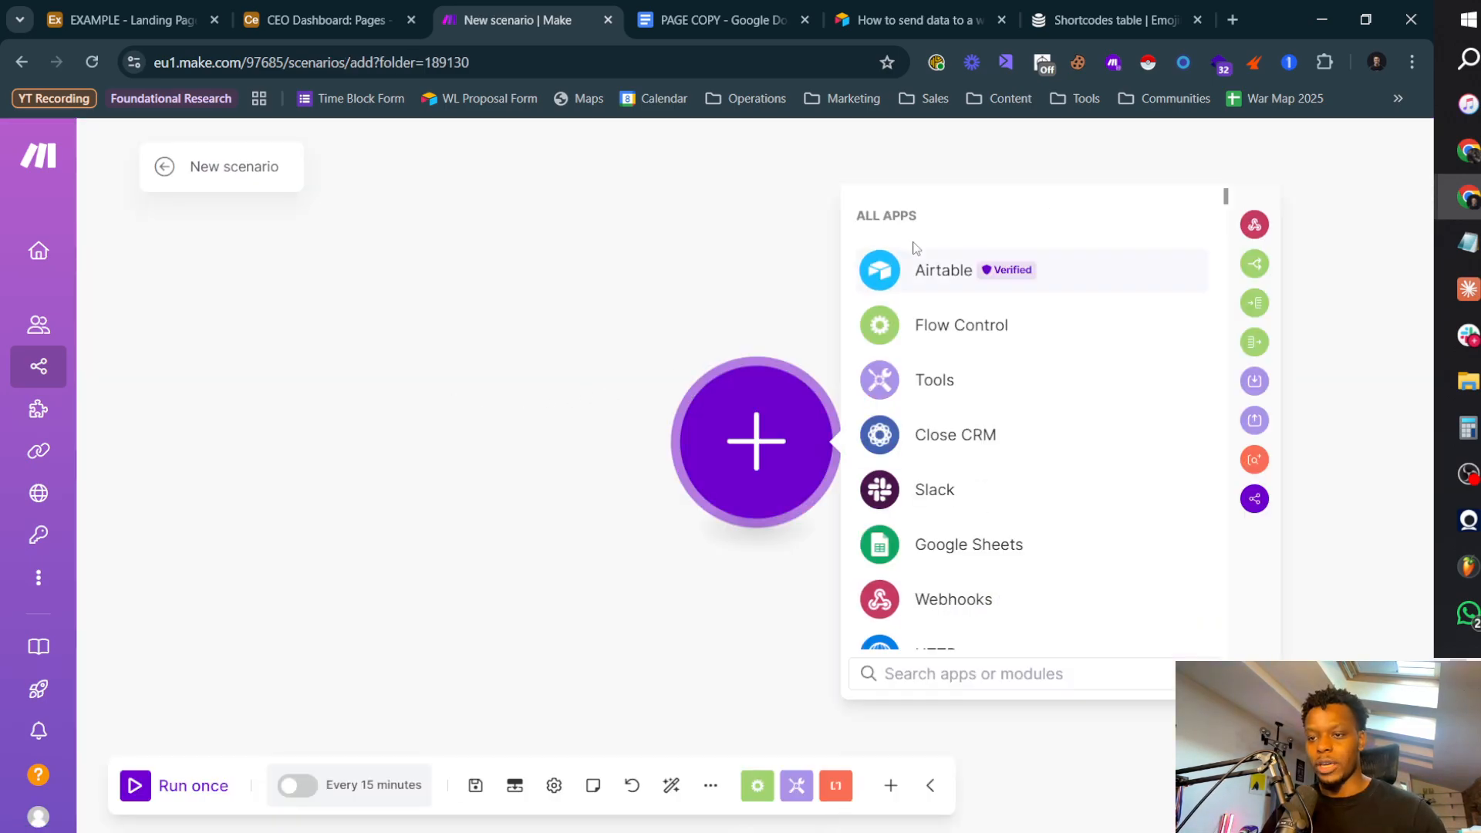
{"action": "left_click", "coordinate": [933, 270]}
{"action": "left_click", "coordinate": [1037, 453]}
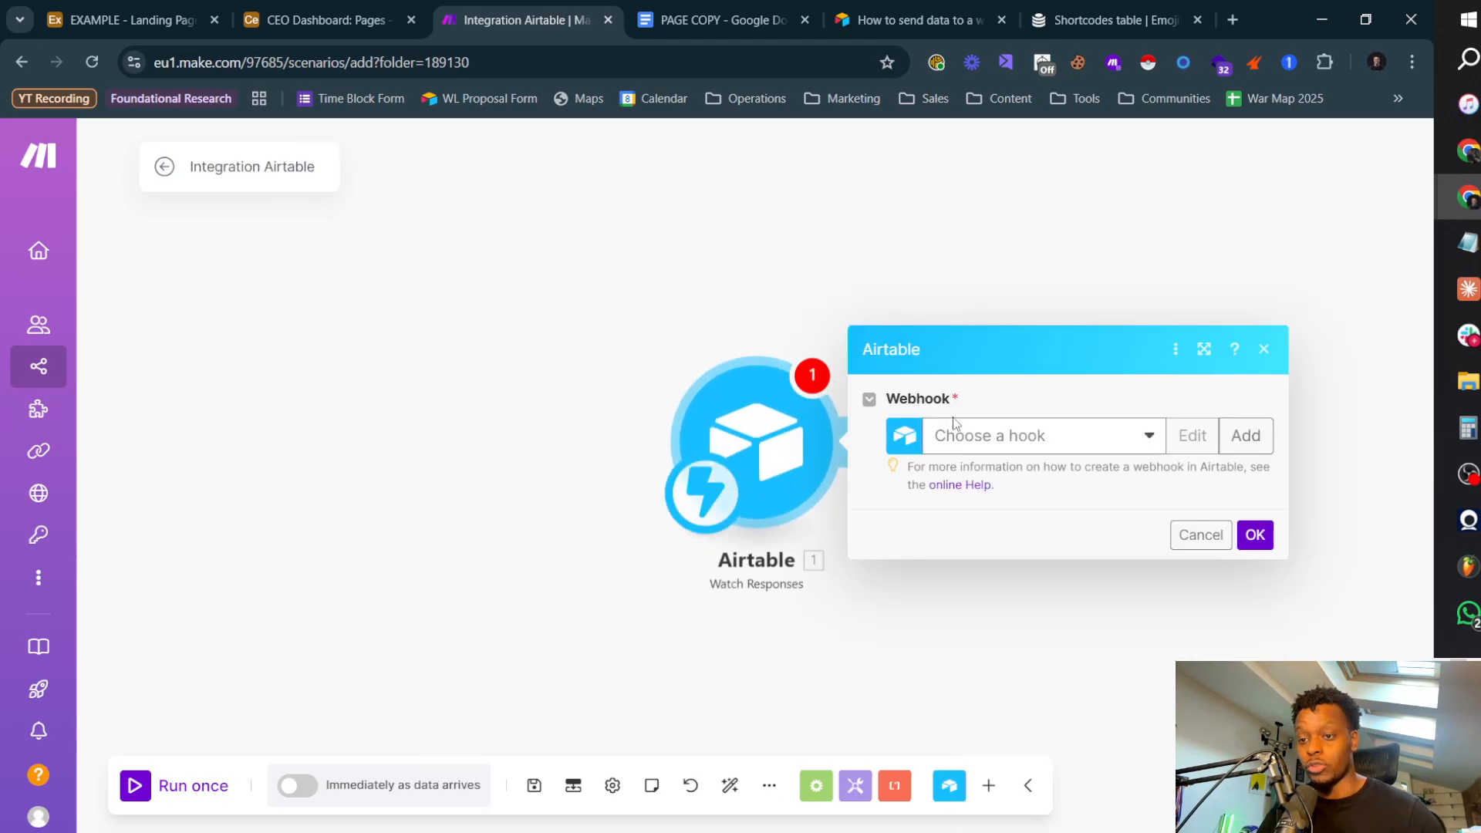
Step: Create a webhook named New Page Design for the Airtable module and copy its address
{"action": "left_click", "coordinate": [1068, 438]}
{"action": "left_click", "coordinate": [1244, 436]}
{"action": "left_click", "coordinate": [932, 423]}
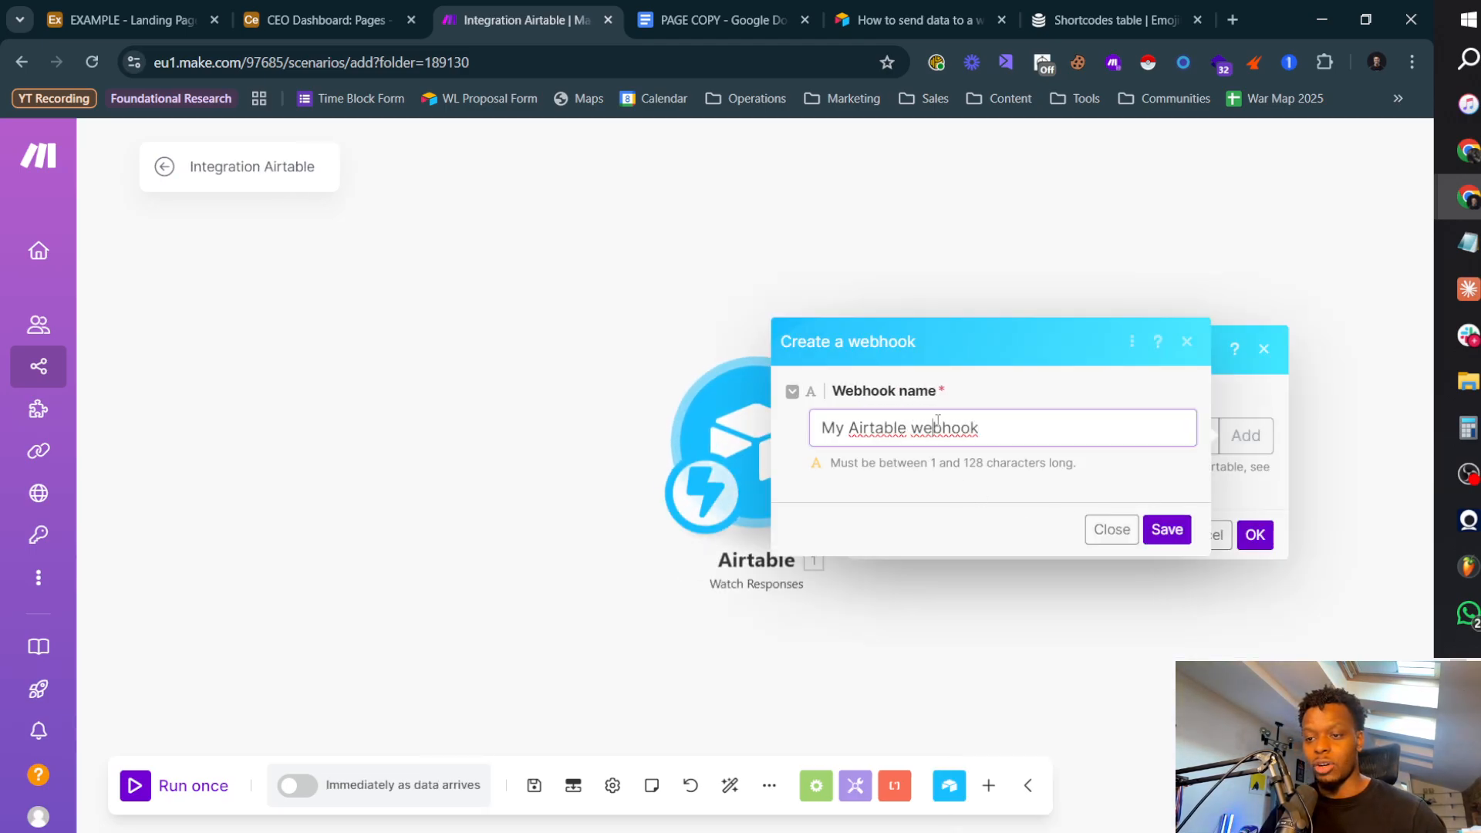
{"action": "key", "text": "ctrl+a"}
{"action": "type", "text": "Des"}
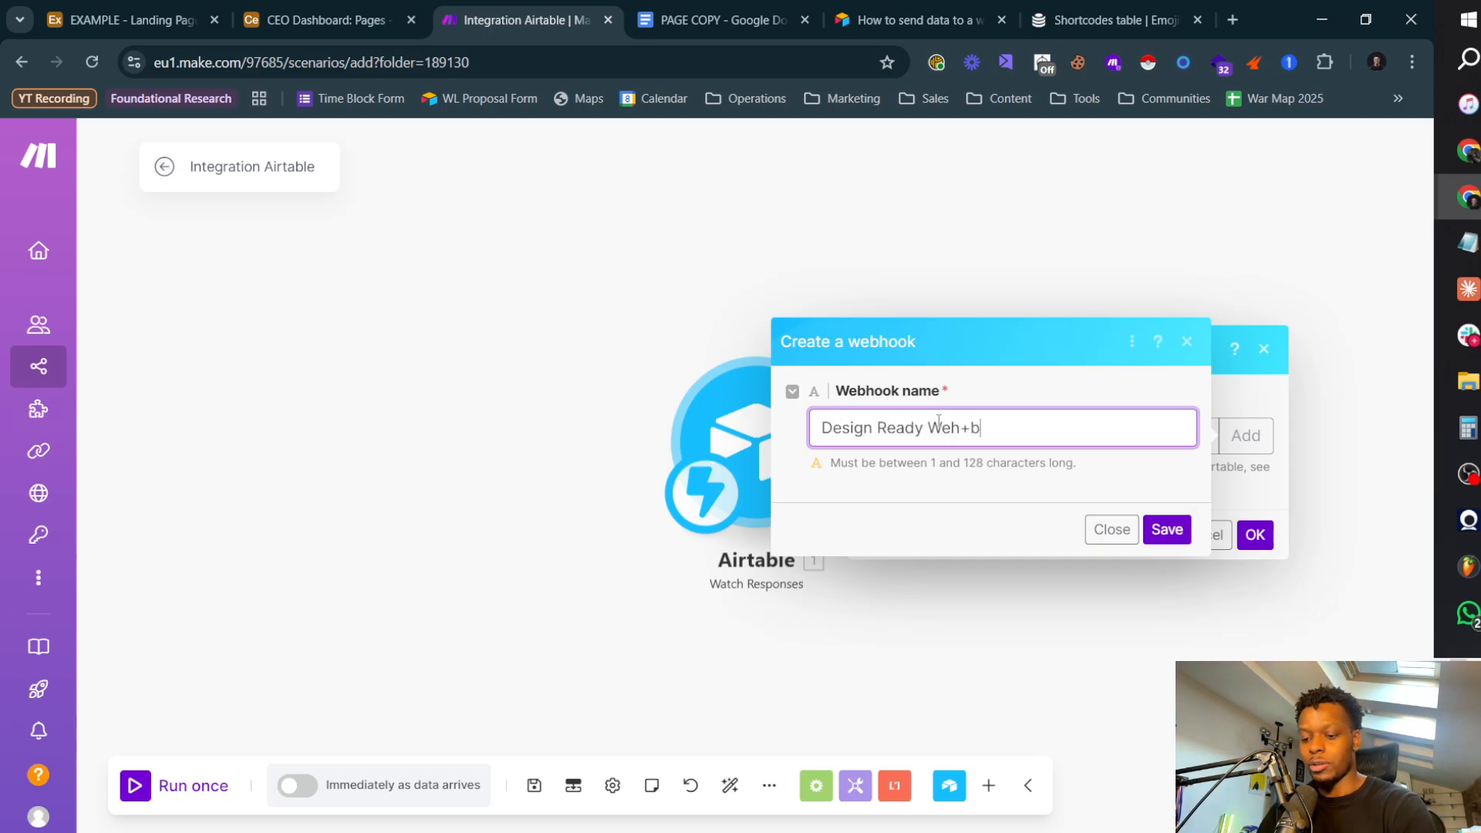
{"action": "key", "text": "ctrl+BackSpace"}
{"action": "key", "text": "ctrl+BackSpace"}
{"action": "key", "text": "ctrl+BackSpace"}
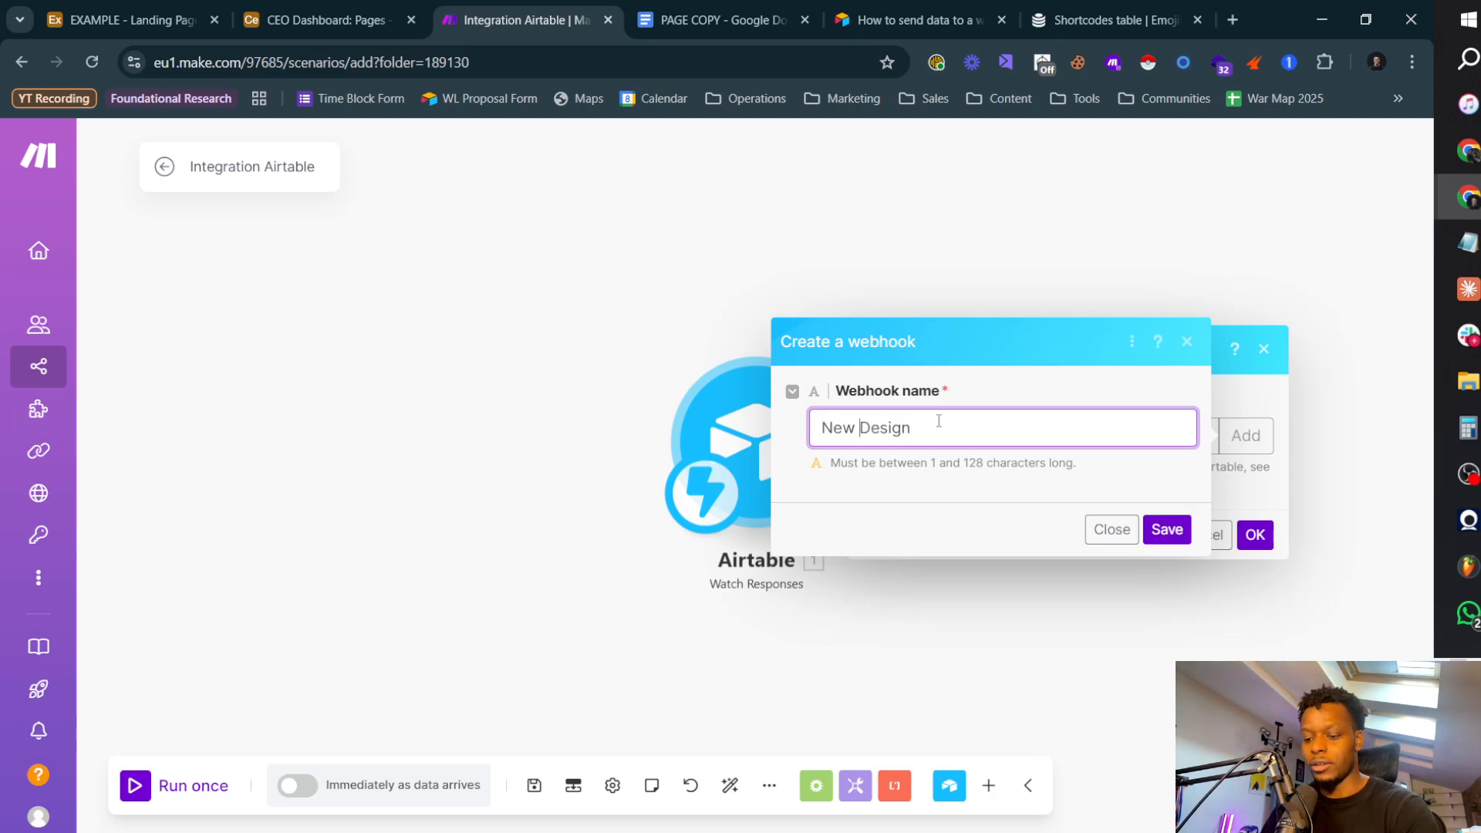
{"action": "type", "text": "Page"}
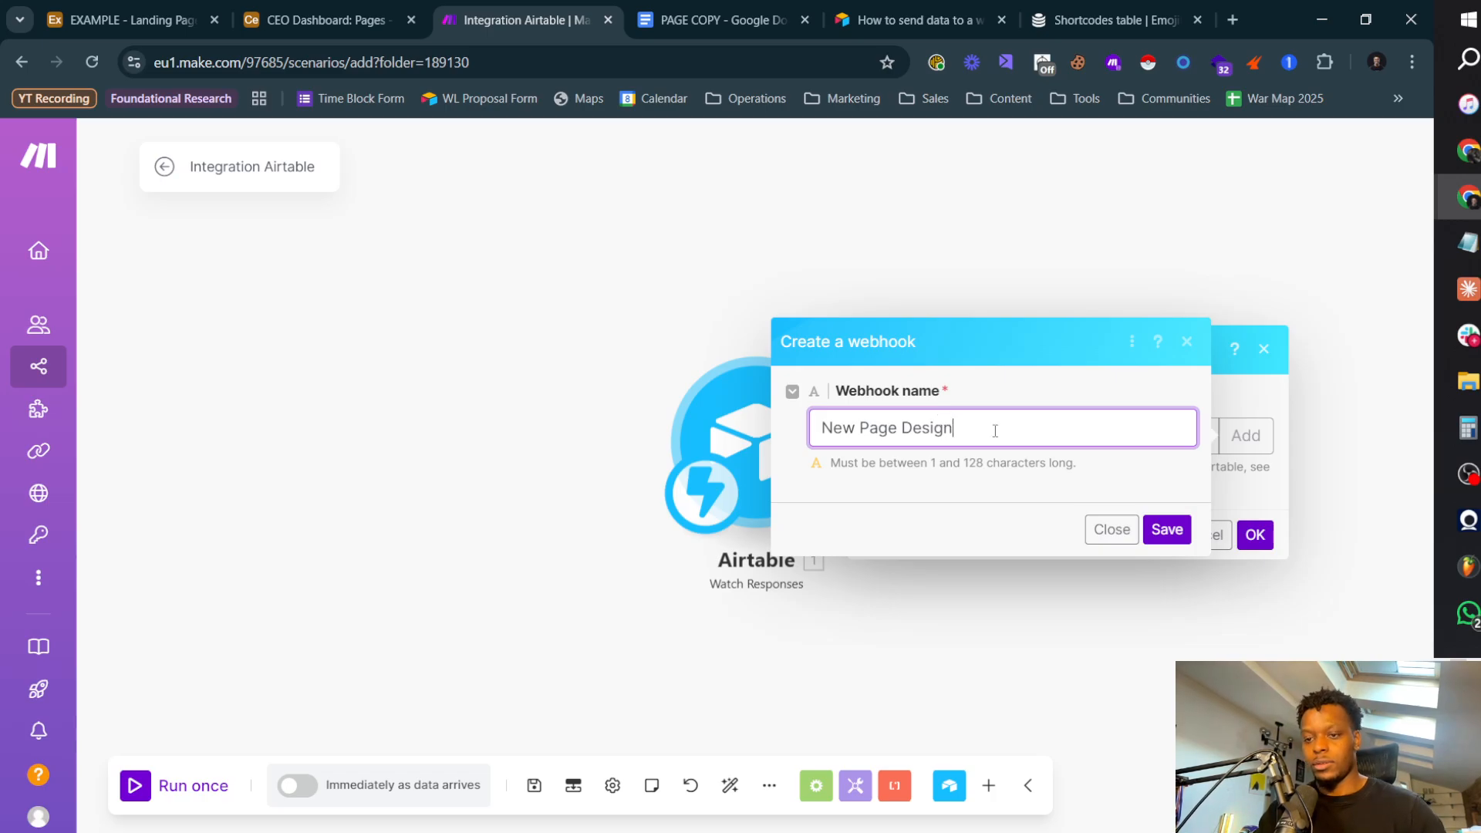
{"action": "left_click", "coordinate": [1168, 529]}
{"action": "left_click", "coordinate": [1199, 490]}
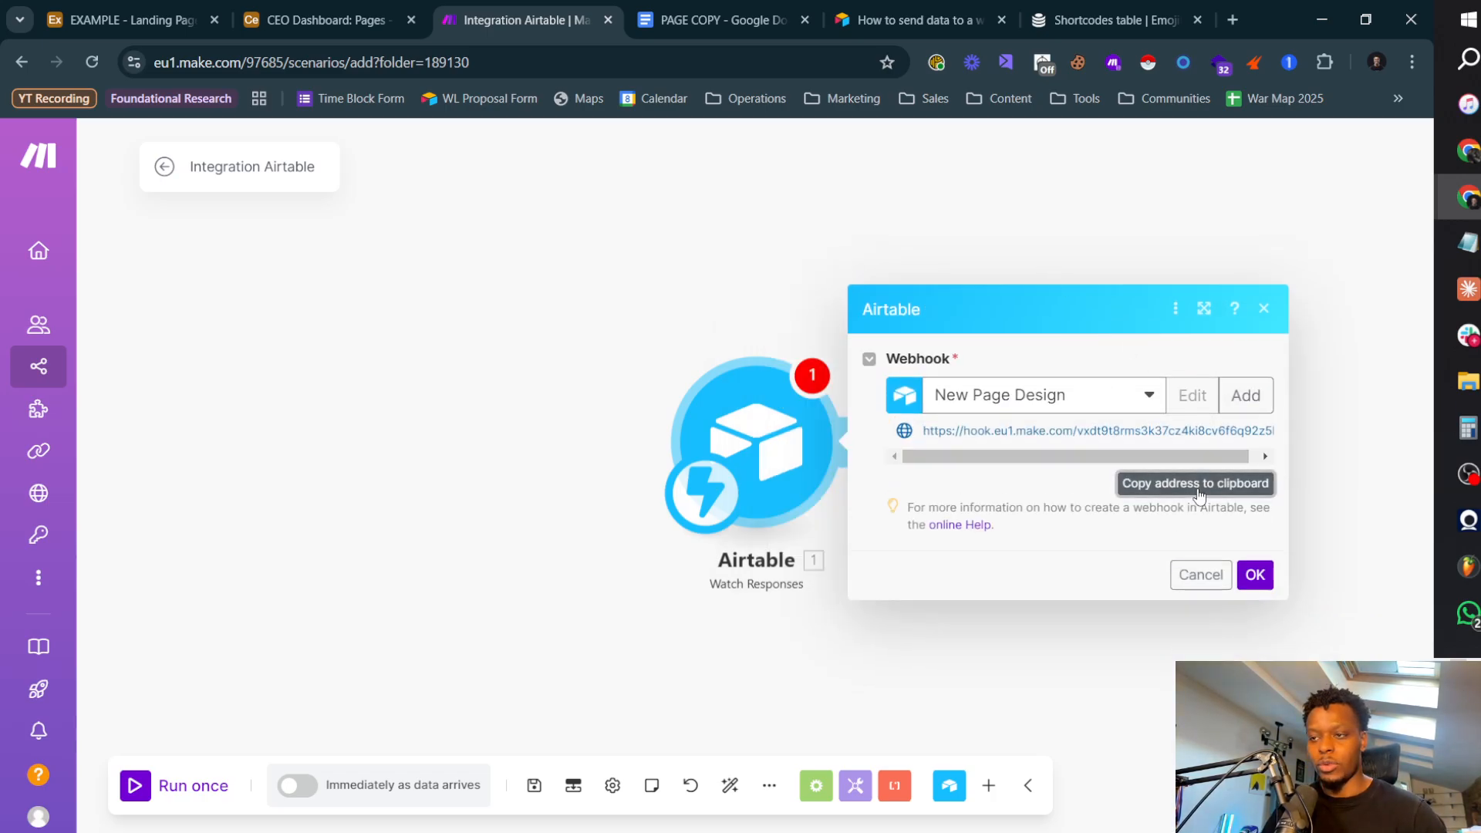
Step: Switch to Airtable, replace the webhook address in the script with the copied one, finish editing and return to Make
{"action": "left_click", "coordinate": [340, 30]}
{"action": "left_click", "coordinate": [127, 20]}
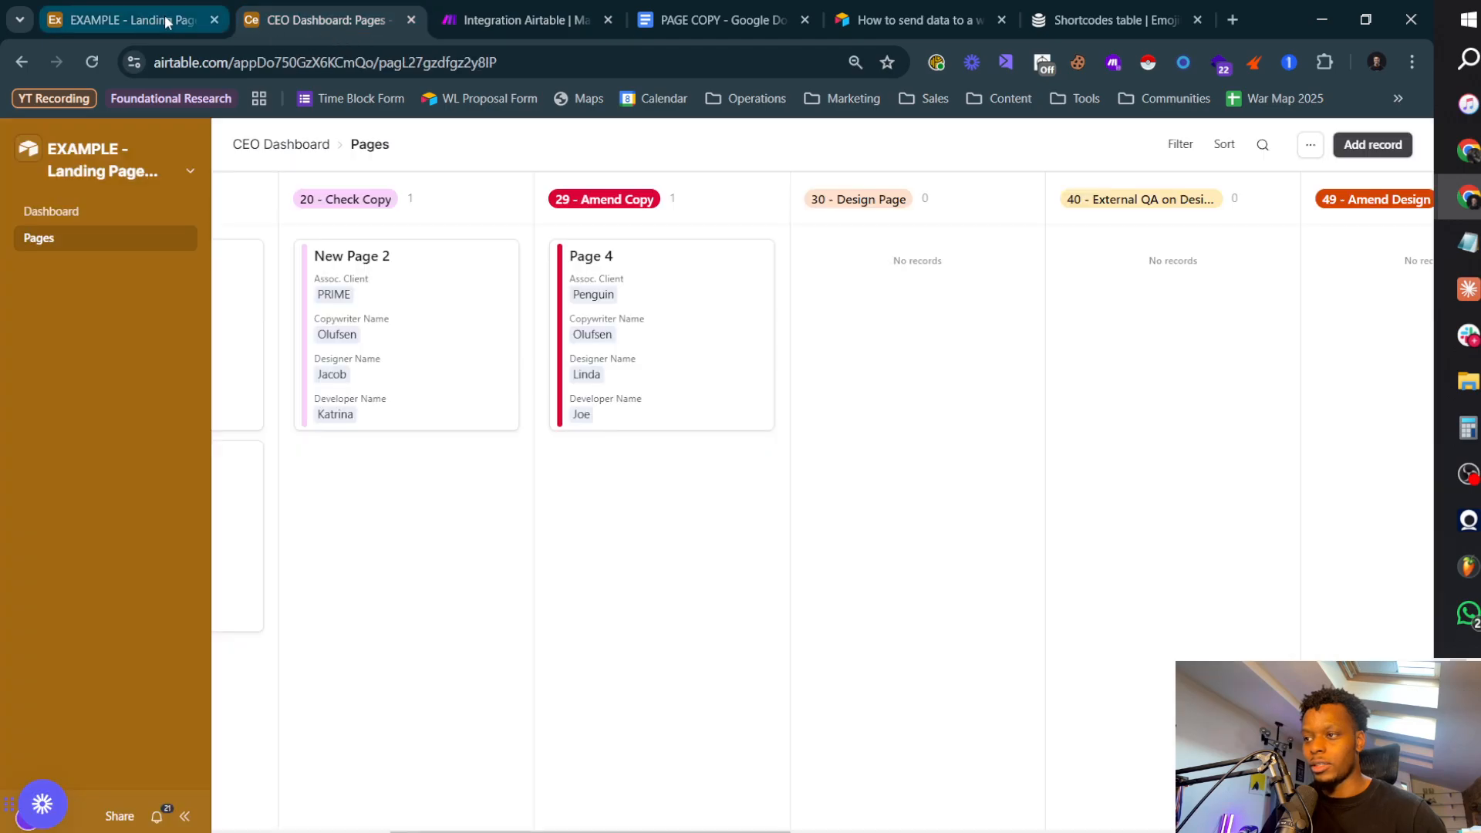
{"action": "left_click_drag", "start_coordinate": [428, 263], "coordinate": [817, 263]}
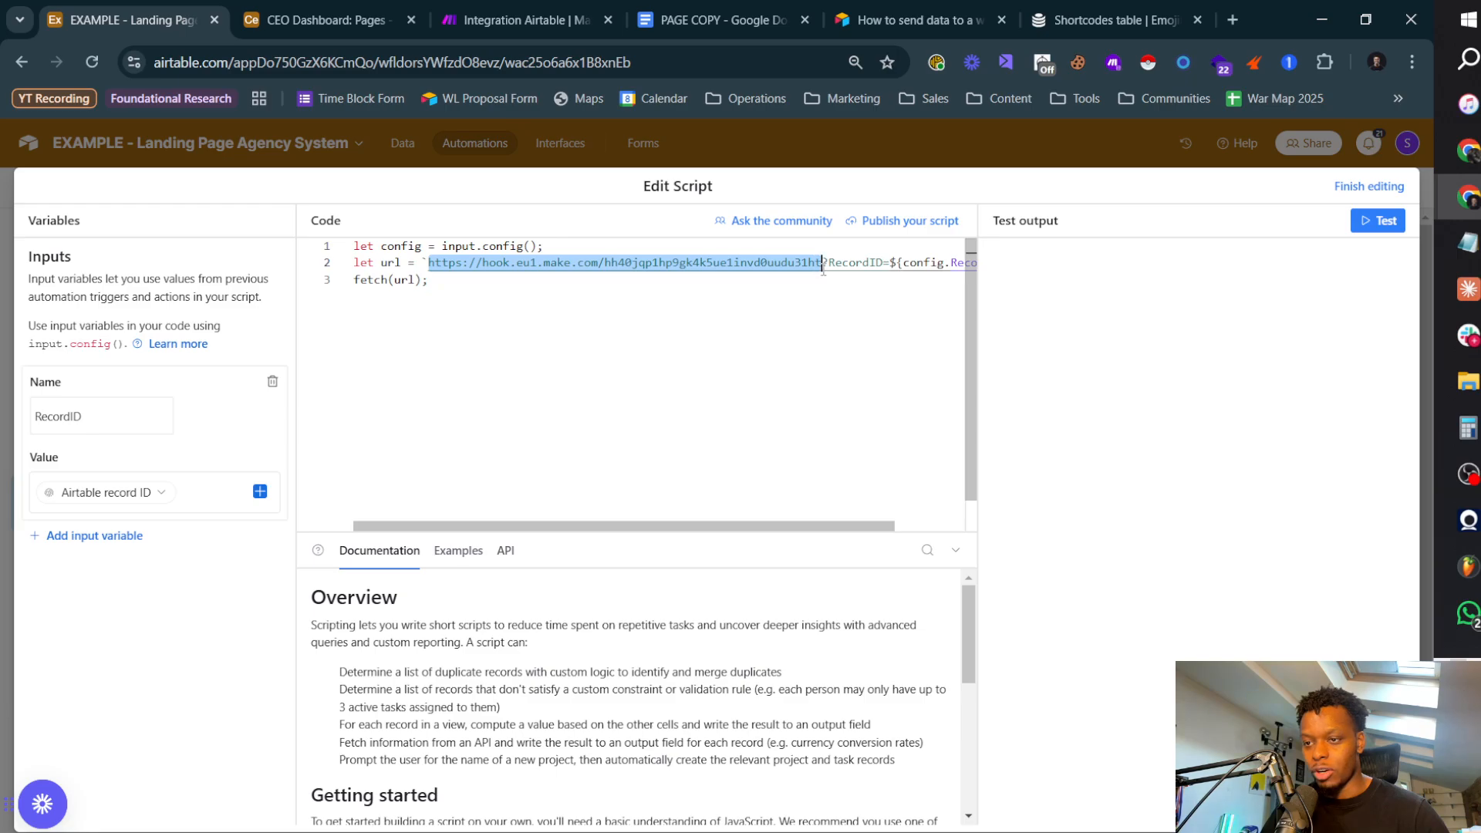
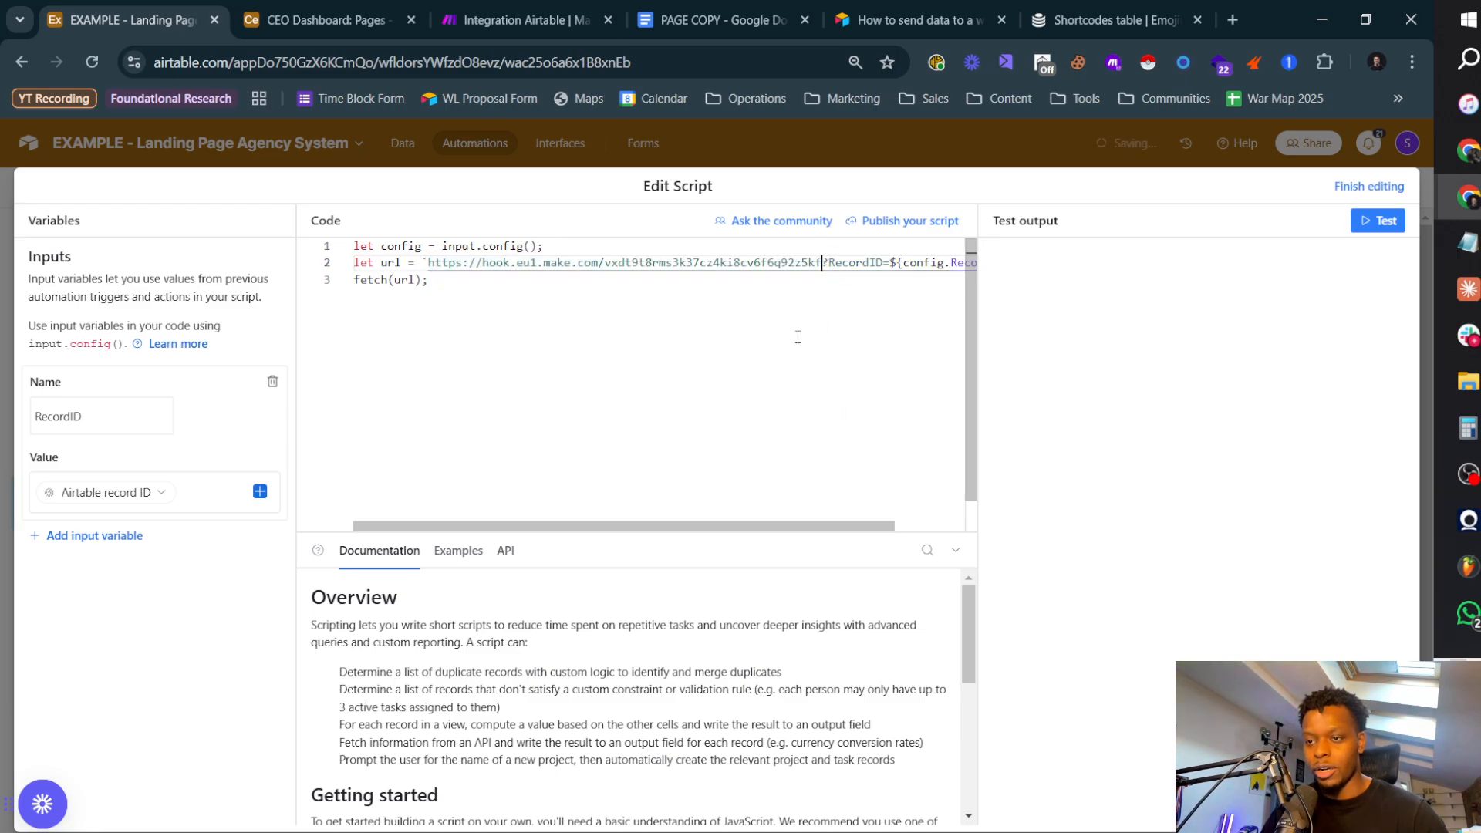
{"action": "left_click", "coordinate": [1370, 186]}
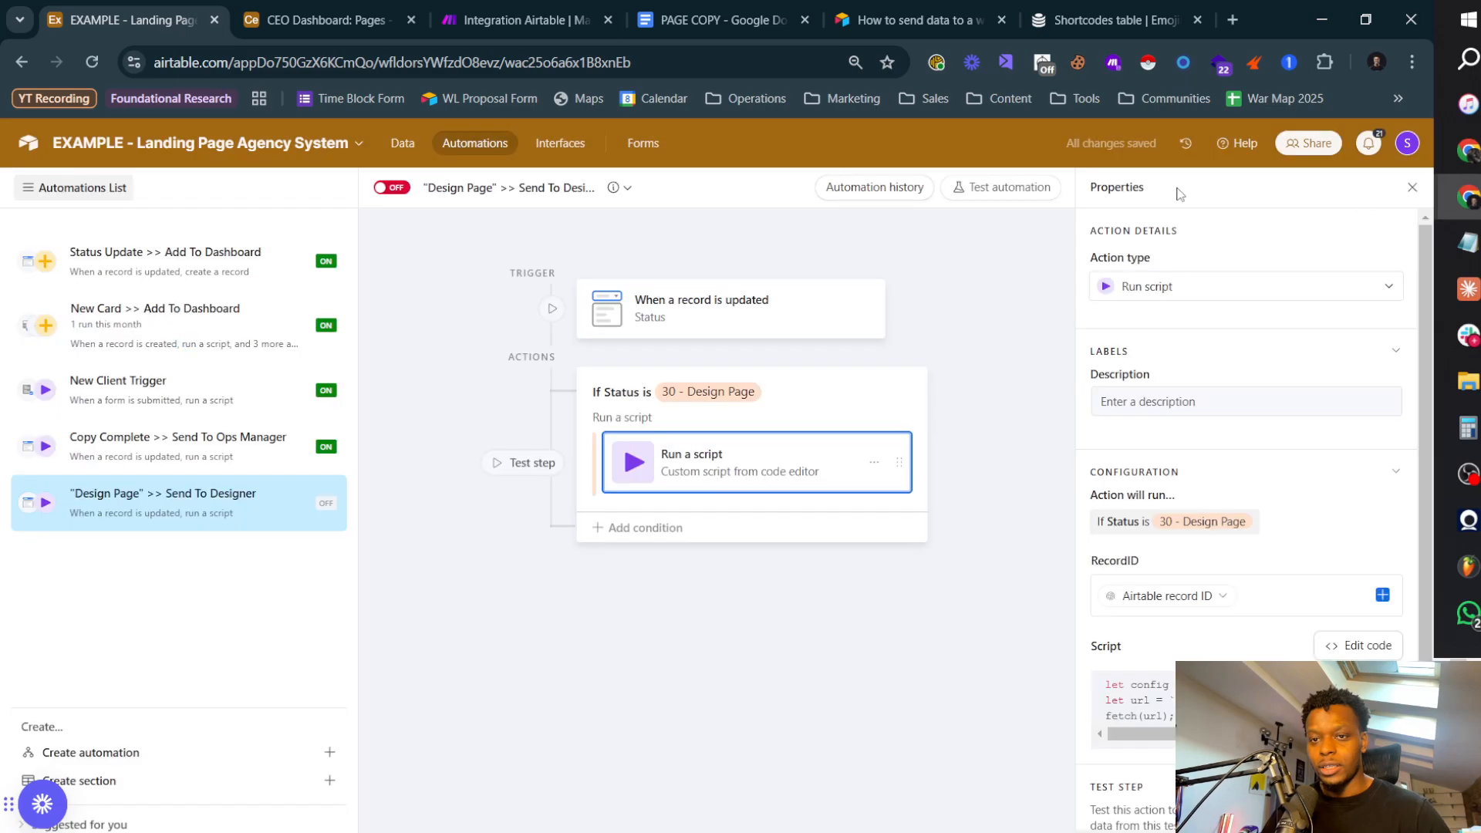
{"action": "left_click", "coordinate": [489, 21]}
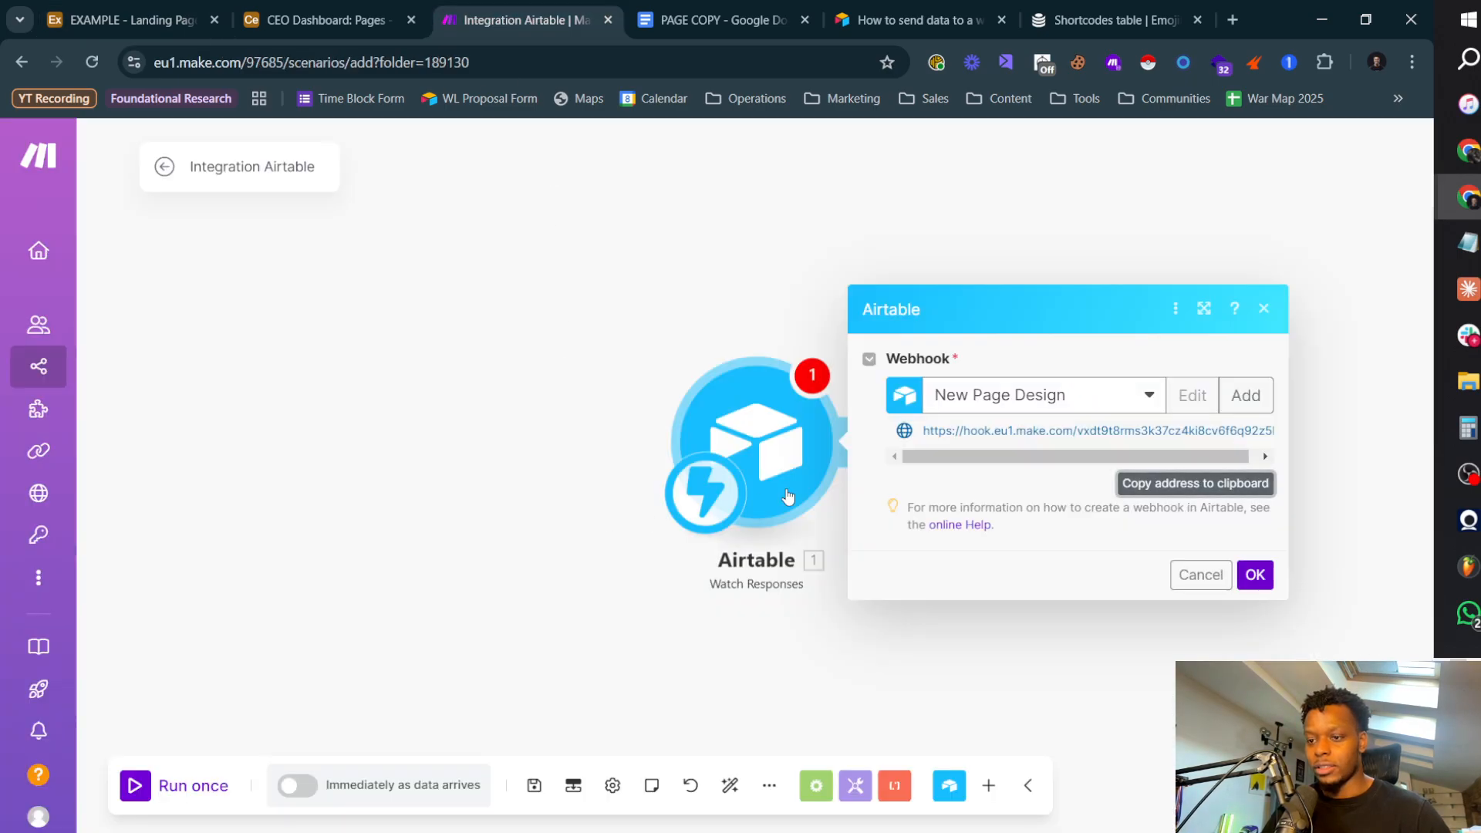
Step: Confirm the New Page Design webhook, run the scenario once to listen for data, and switch to the Airtable automations
{"action": "left_click", "coordinate": [1252, 574]}
{"action": "left_click", "coordinate": [191, 787]}
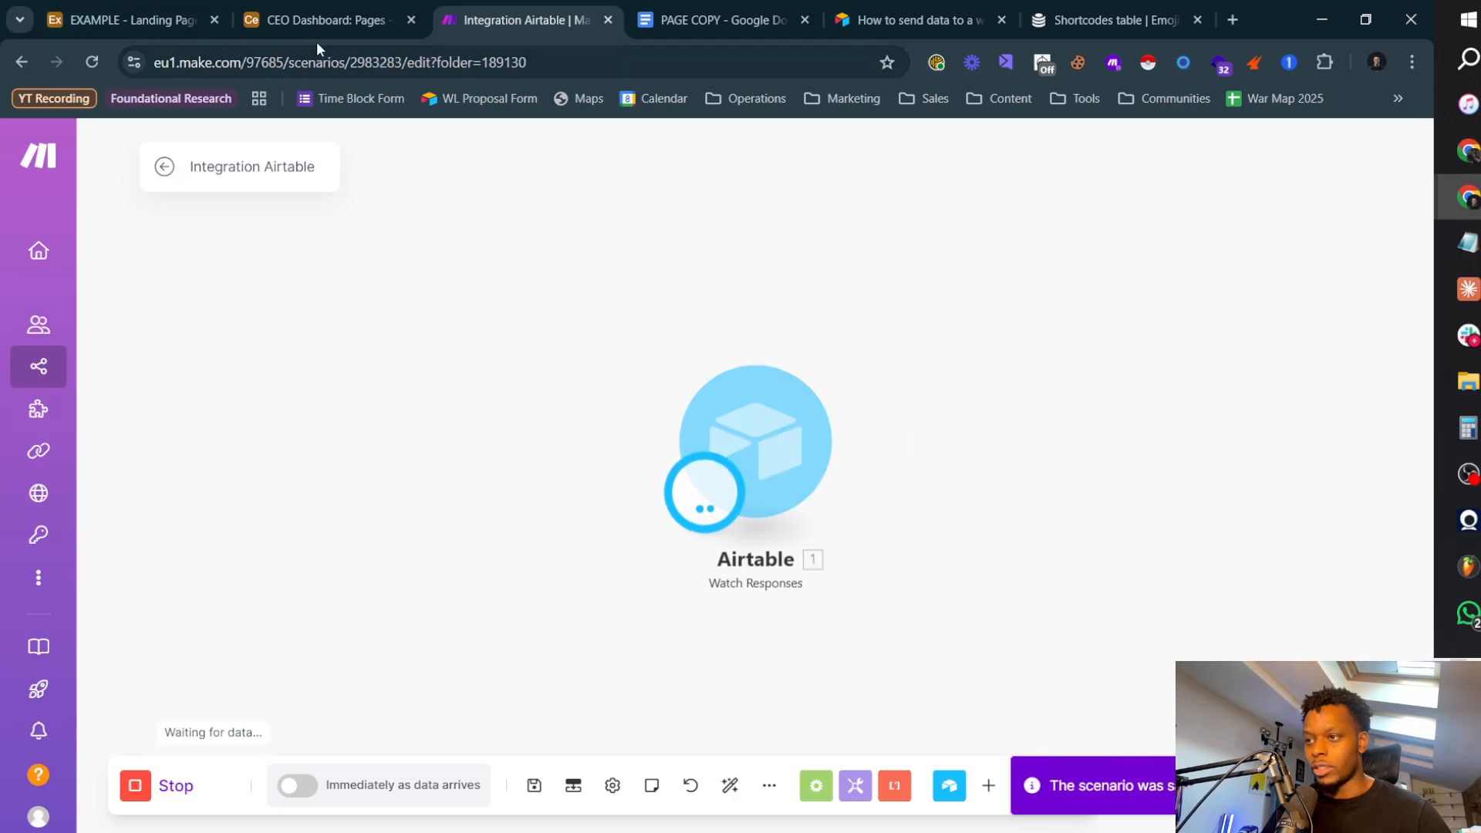
{"action": "left_click", "coordinate": [320, 20]}
{"action": "left_click", "coordinate": [154, 21]}
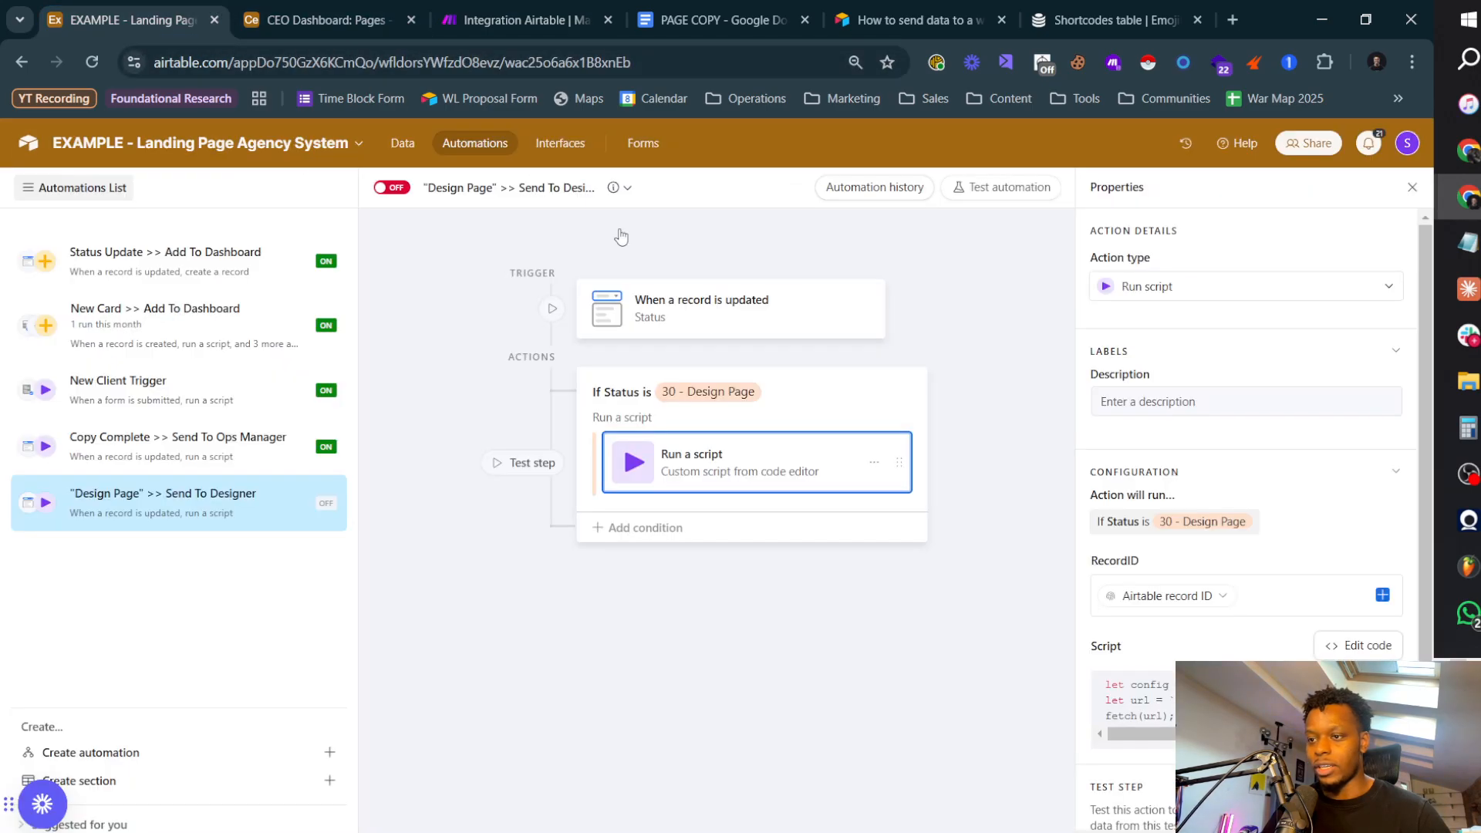
Step: Move the New Page 2 card from 20 - Check Copy to 30 - Design Page on the CEO Dashboard pages board and check the Make scenario
{"action": "left_click", "coordinate": [1321, 460]}
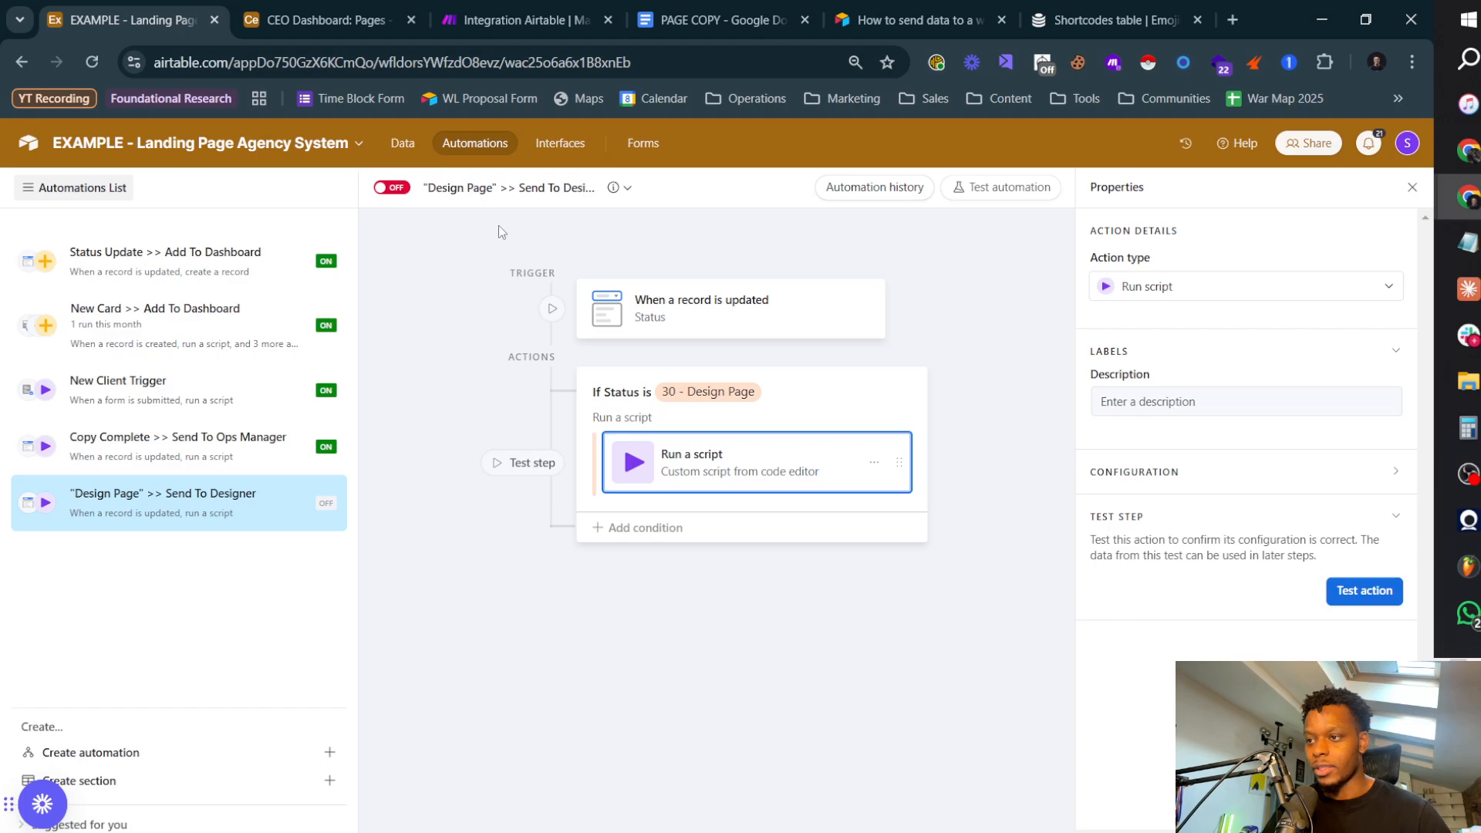
{"action": "left_click", "coordinate": [765, 320]}
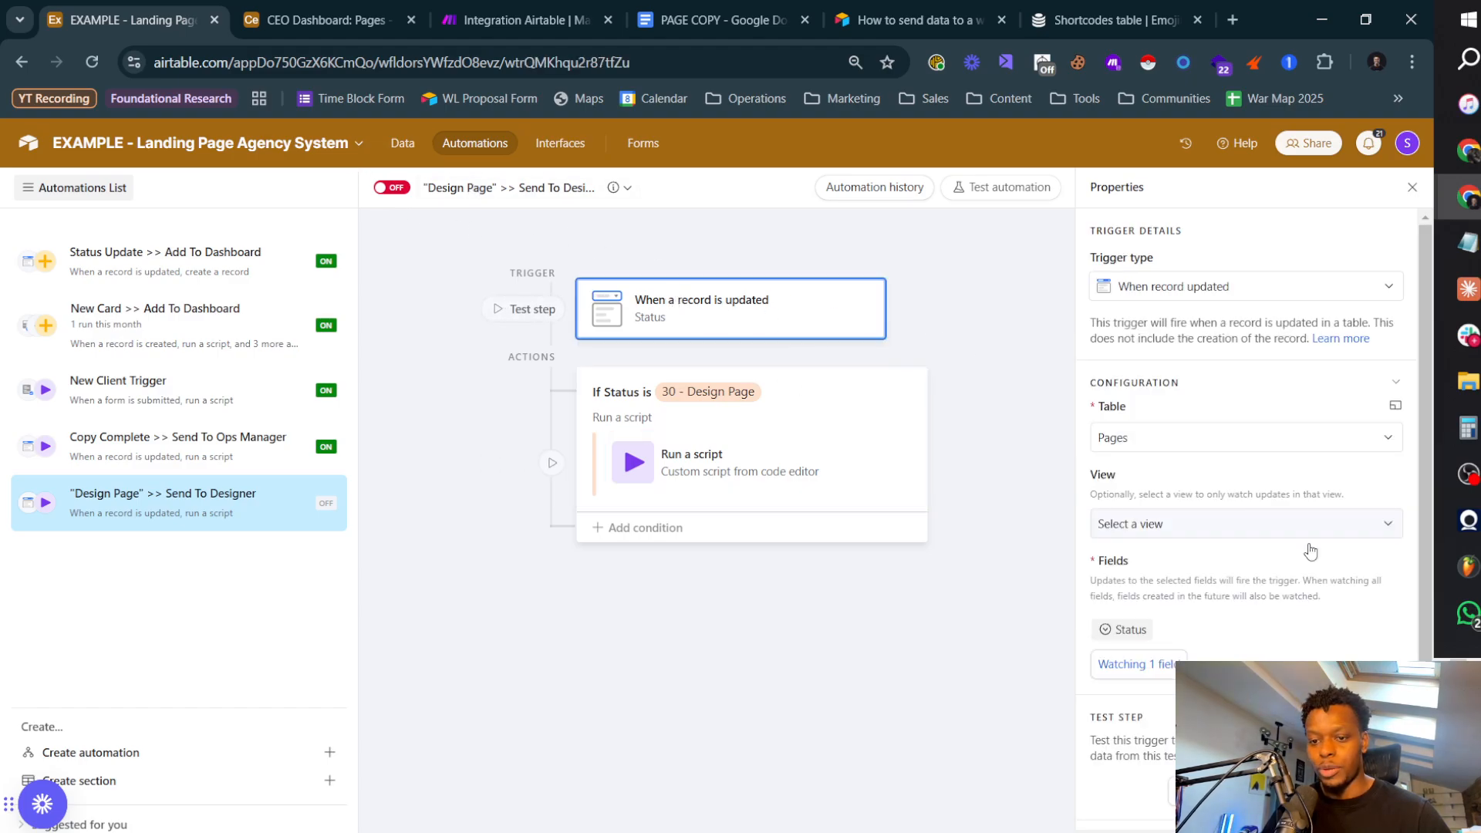
{"action": "left_click", "coordinate": [541, 146]}
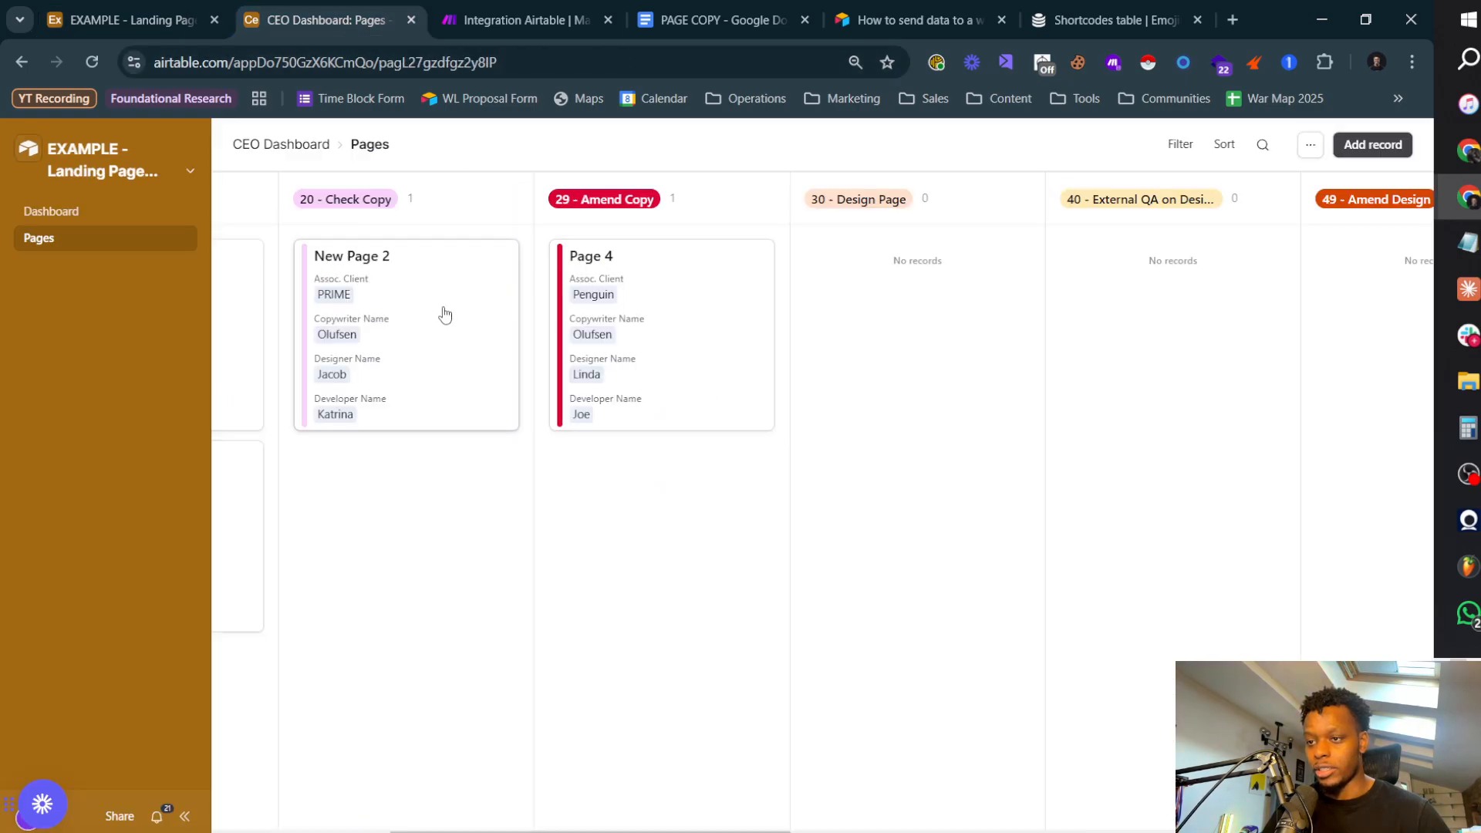
{"action": "left_click_drag", "start_coordinate": [445, 314], "coordinate": [936, 308]}
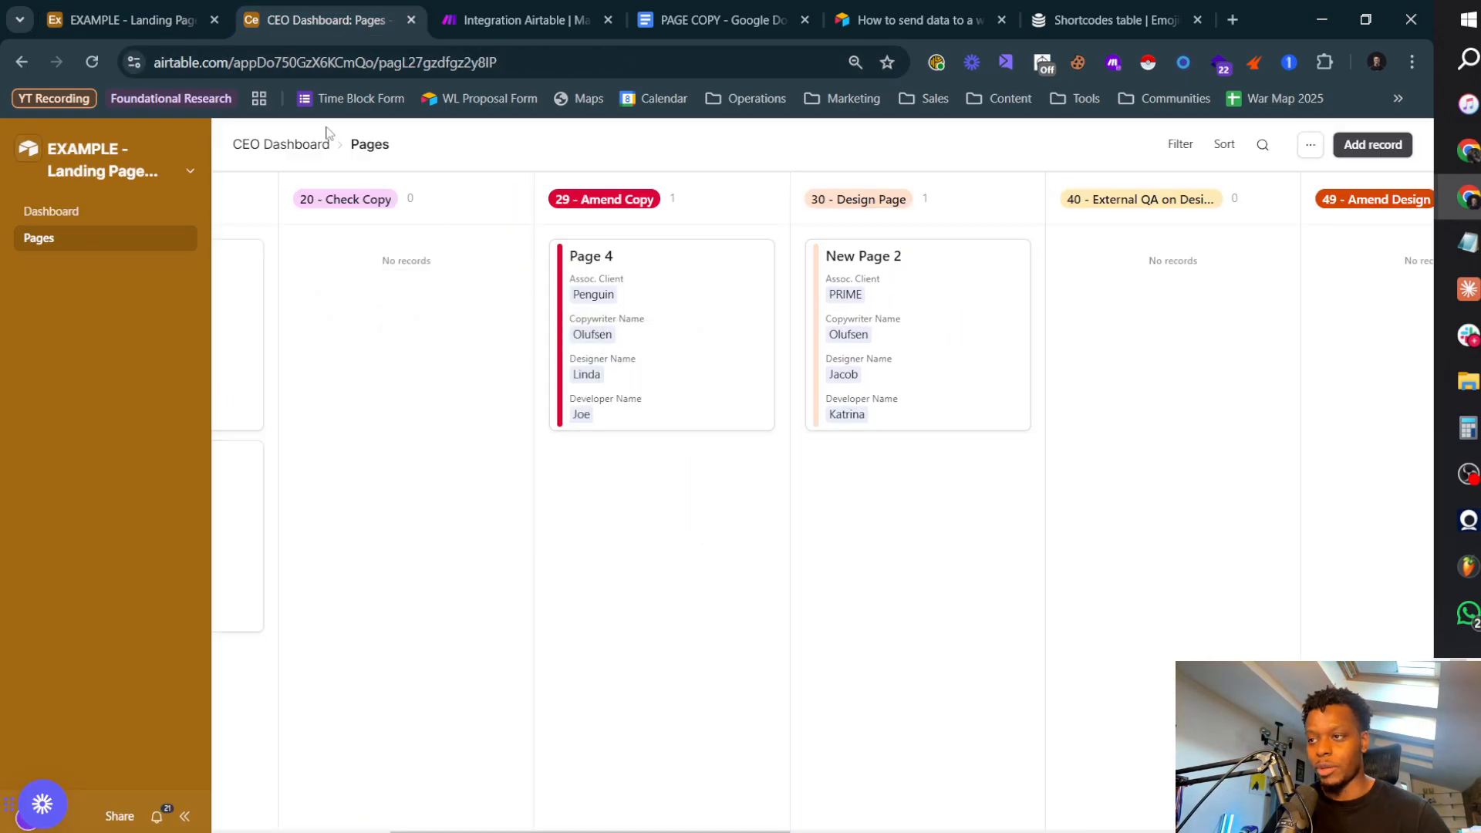
{"action": "left_click", "coordinate": [479, 20]}
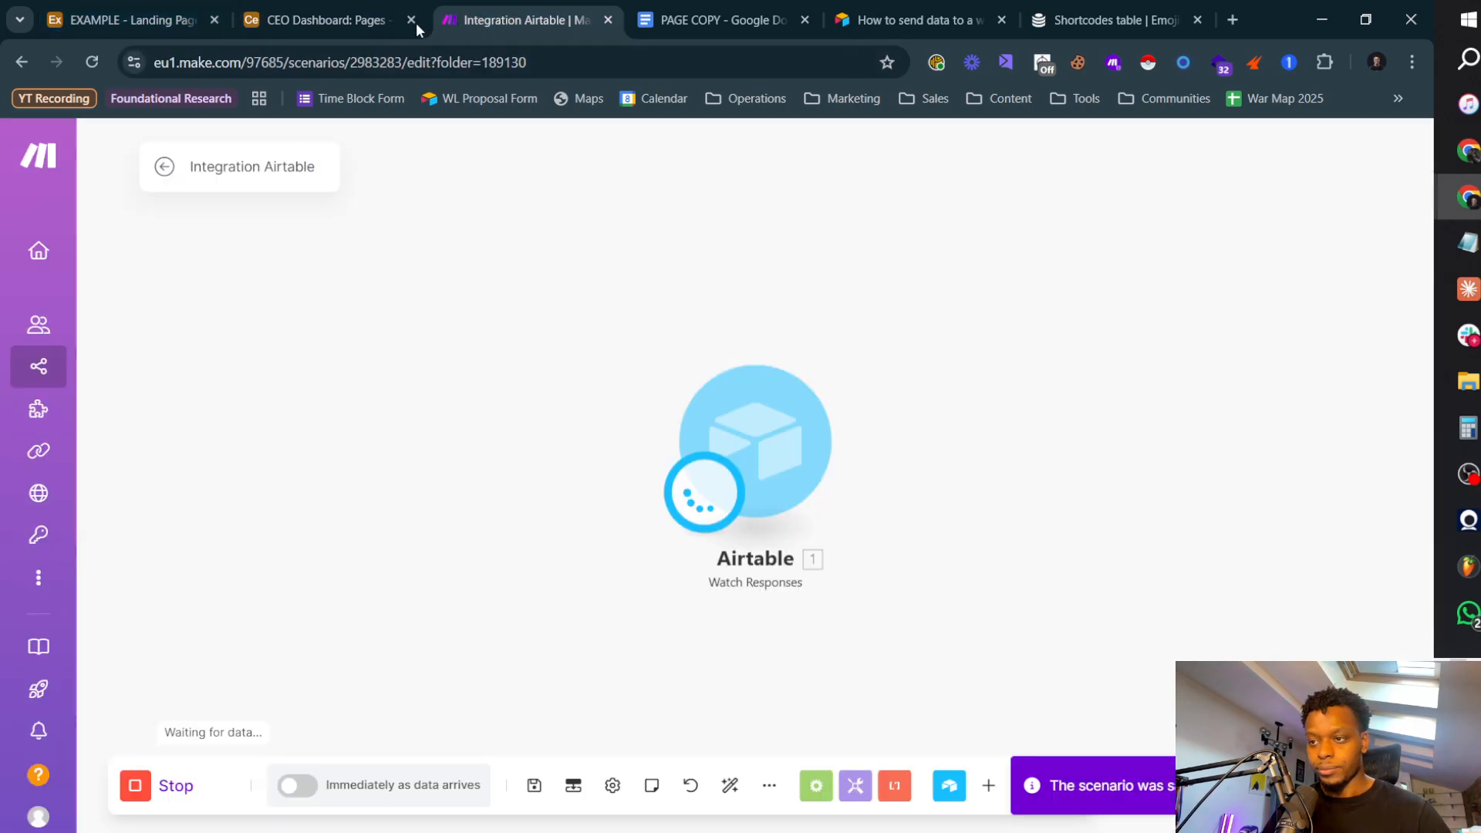
Step: Test the Design Page automation's record-updated trigger in Airtable using the New Page 2 record
{"action": "left_click", "coordinate": [153, 21]}
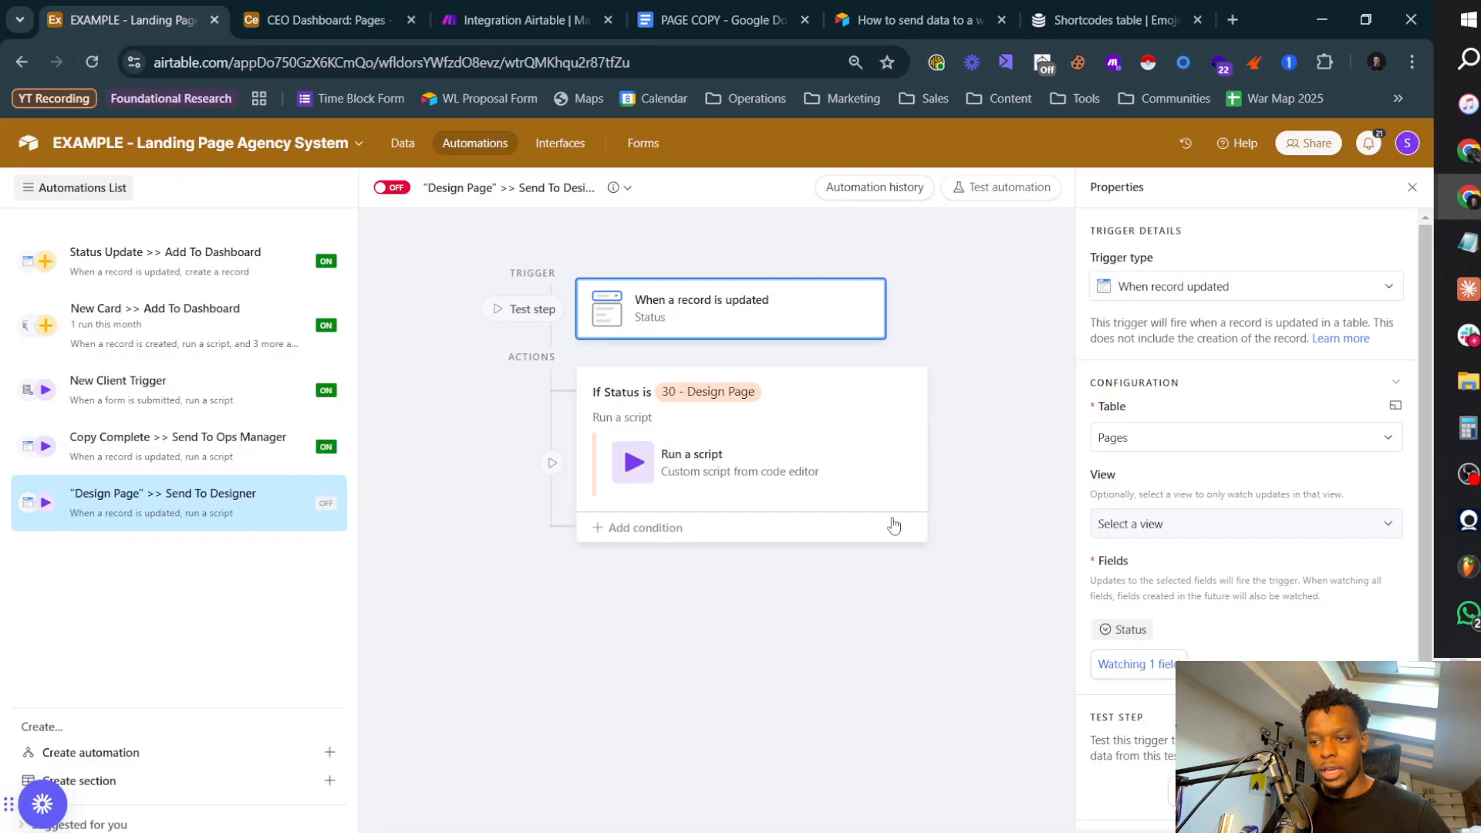
{"action": "left_click", "coordinate": [810, 468]}
{"action": "left_click", "coordinate": [756, 334]}
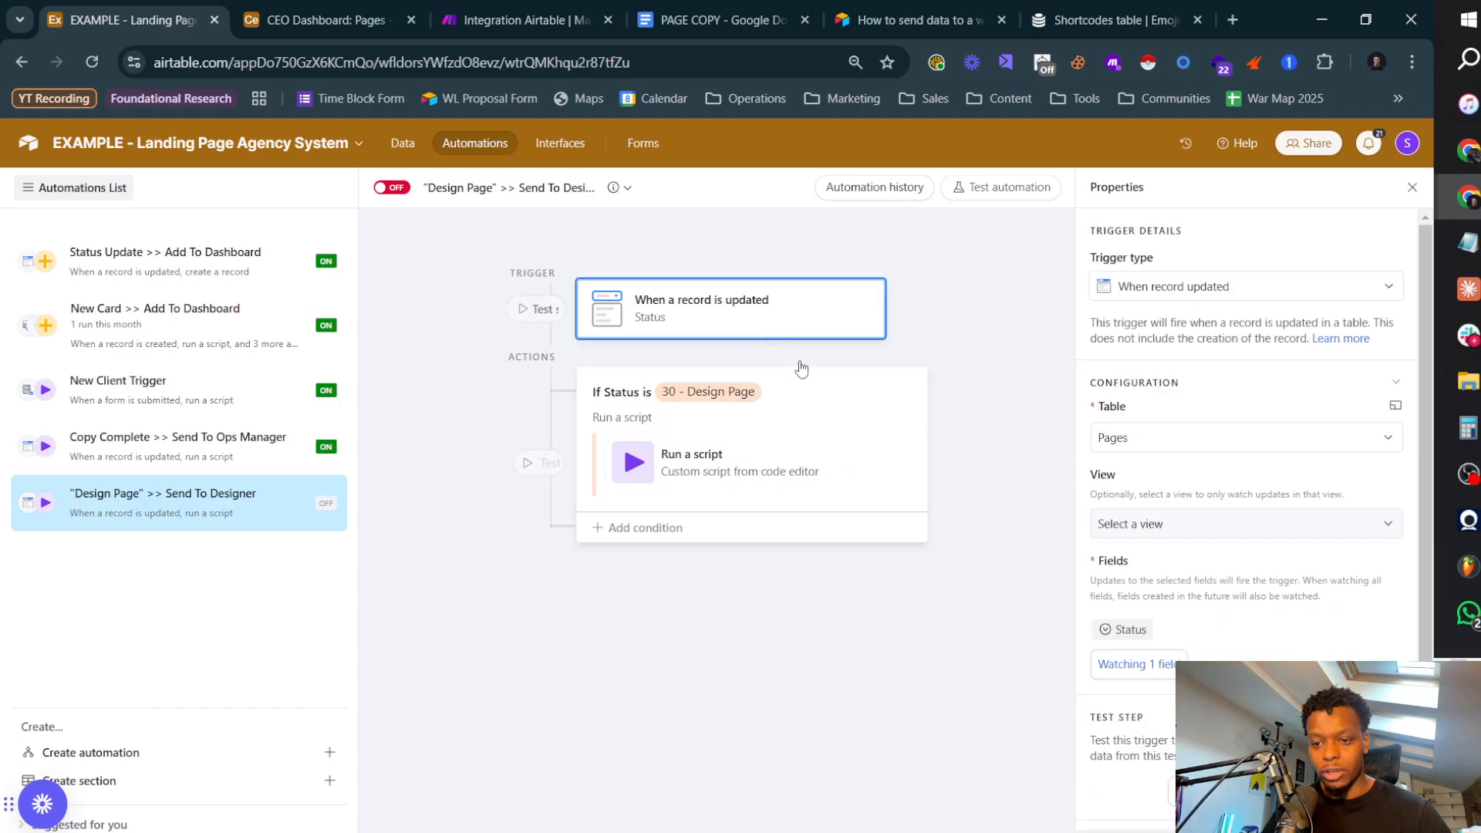
{"action": "left_click", "coordinate": [1216, 793]}
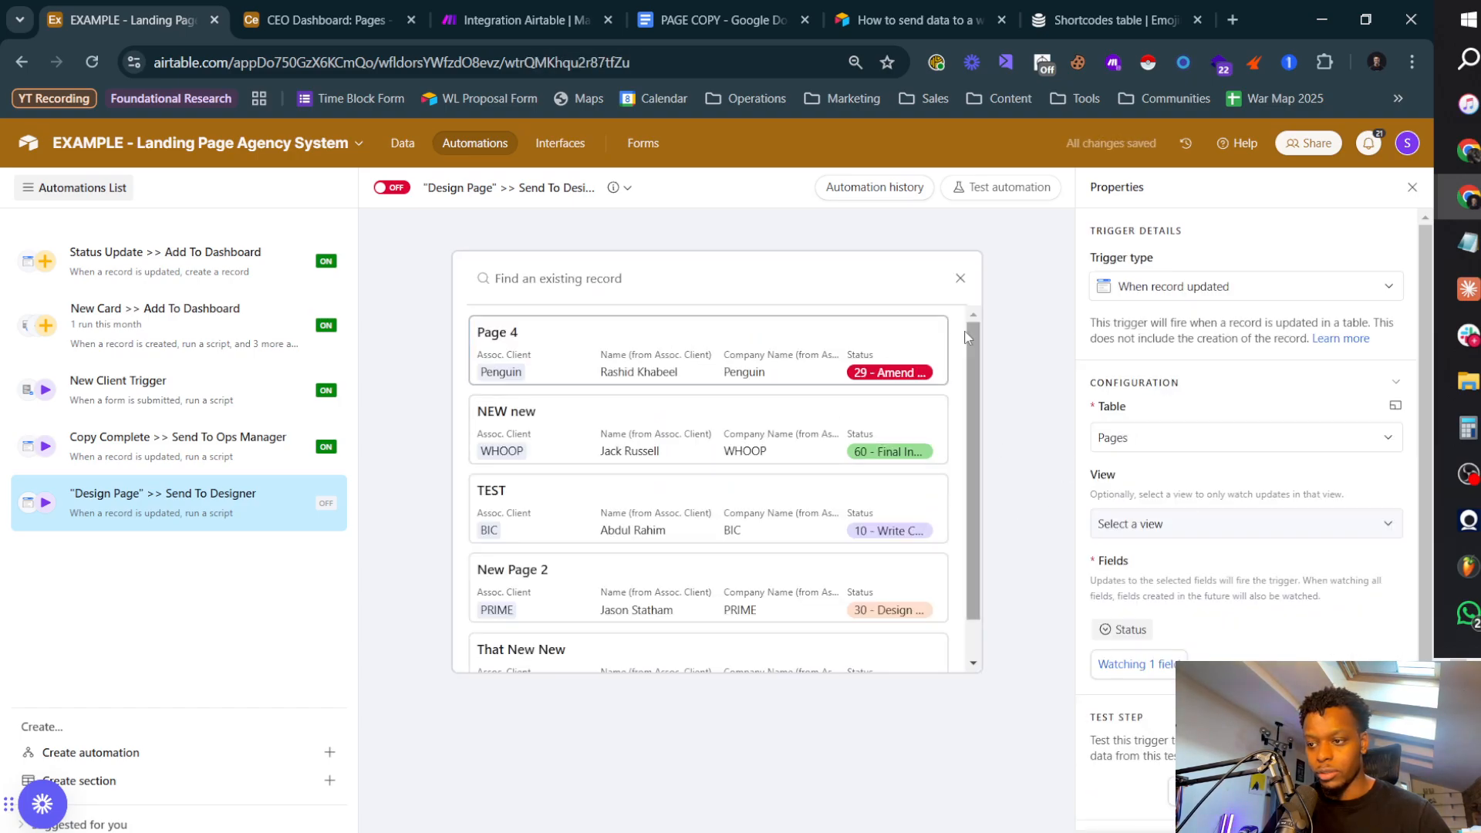
{"action": "left_click", "coordinate": [963, 279]}
{"action": "left_click", "coordinate": [1337, 792]}
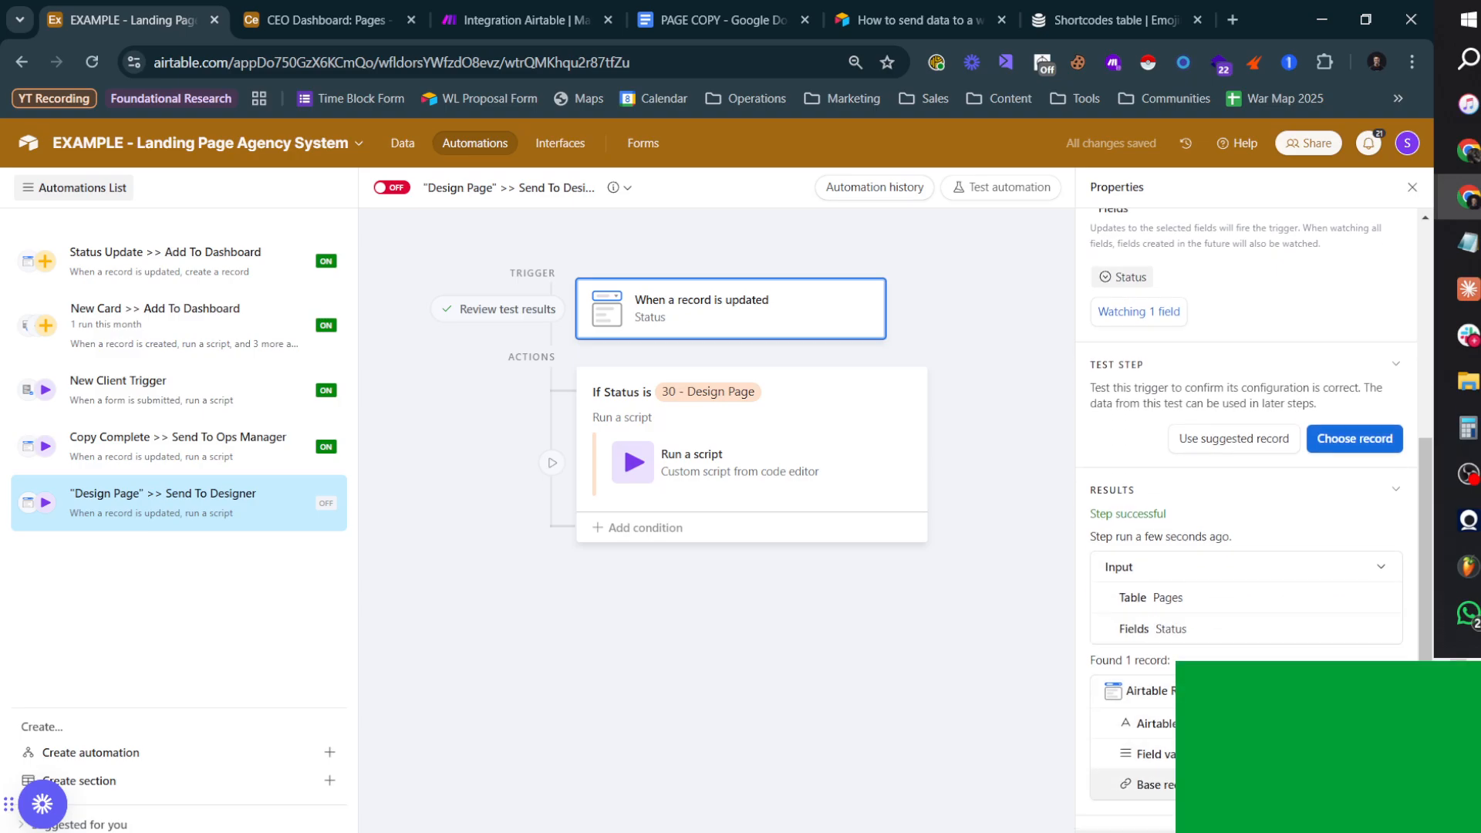
{"action": "left_click", "coordinate": [1345, 445]}
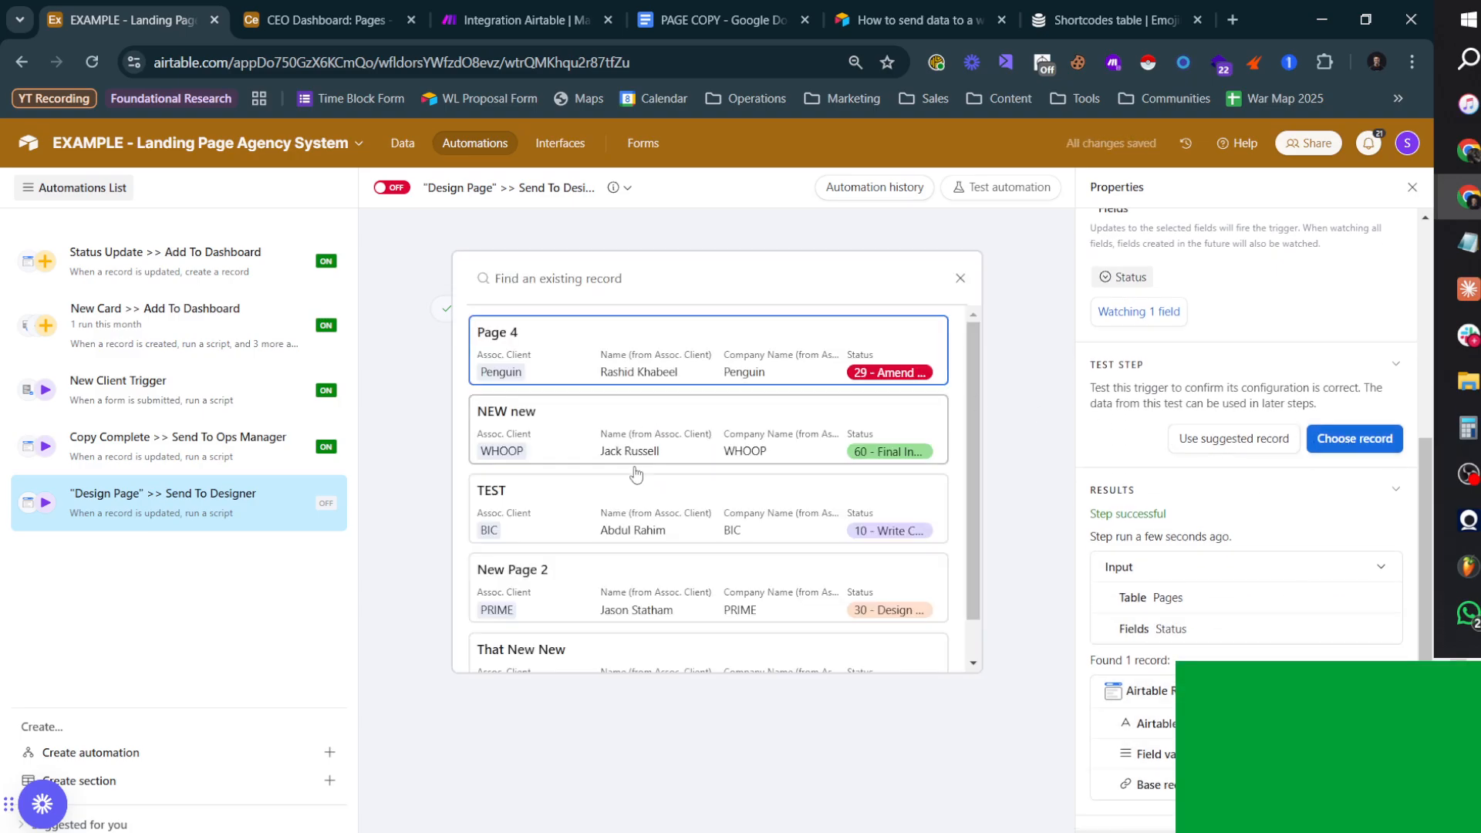
{"action": "scroll", "coordinate": [594, 548], "scroll_direction": "down", "scroll_amount": 1}
{"action": "left_click", "coordinate": [594, 544]}
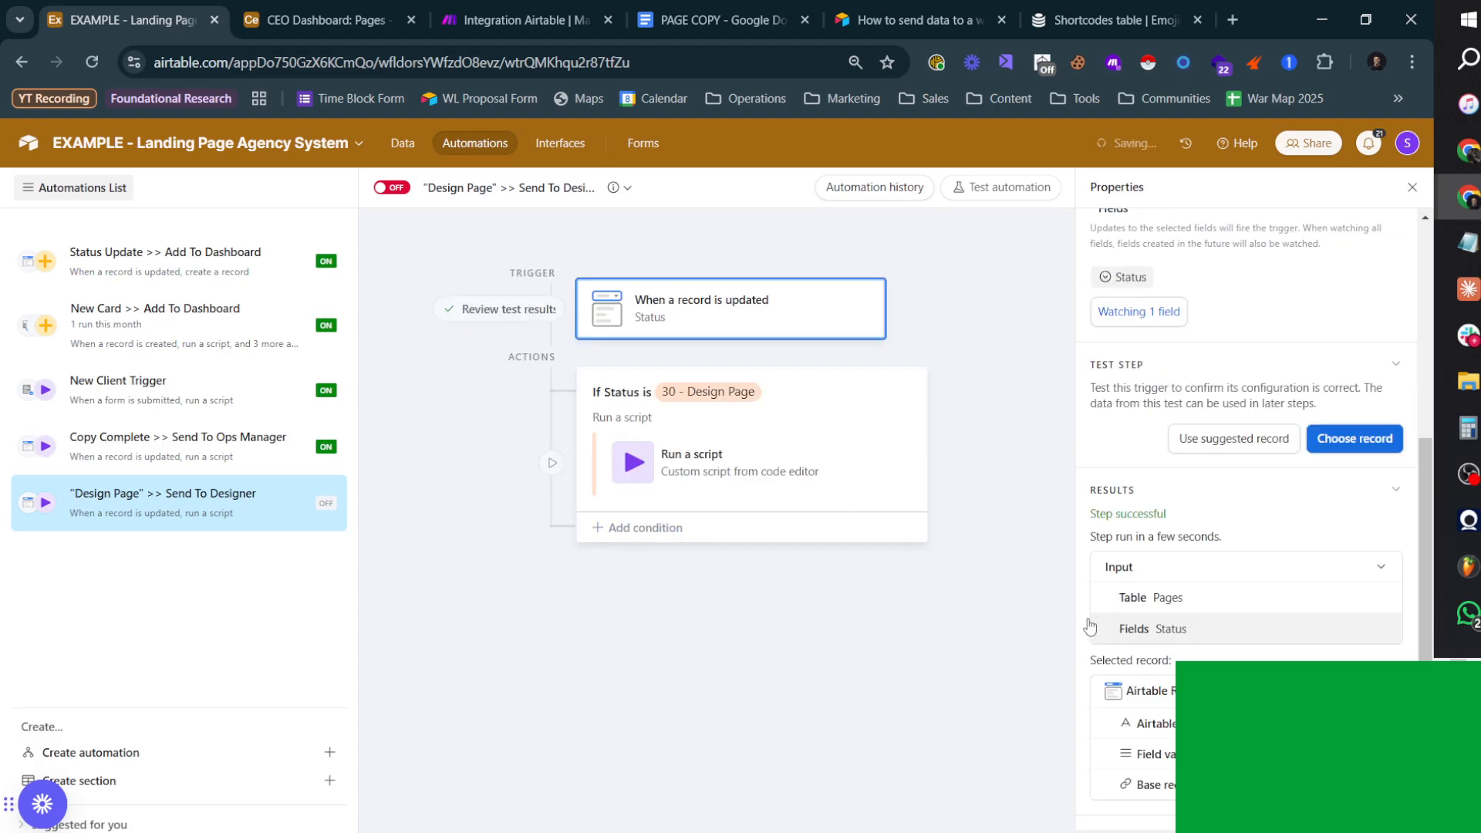
Step: Test the Run a script action and return to Make to inspect the RecordID received by the Watch Responses module
{"action": "left_click", "coordinate": [694, 463]}
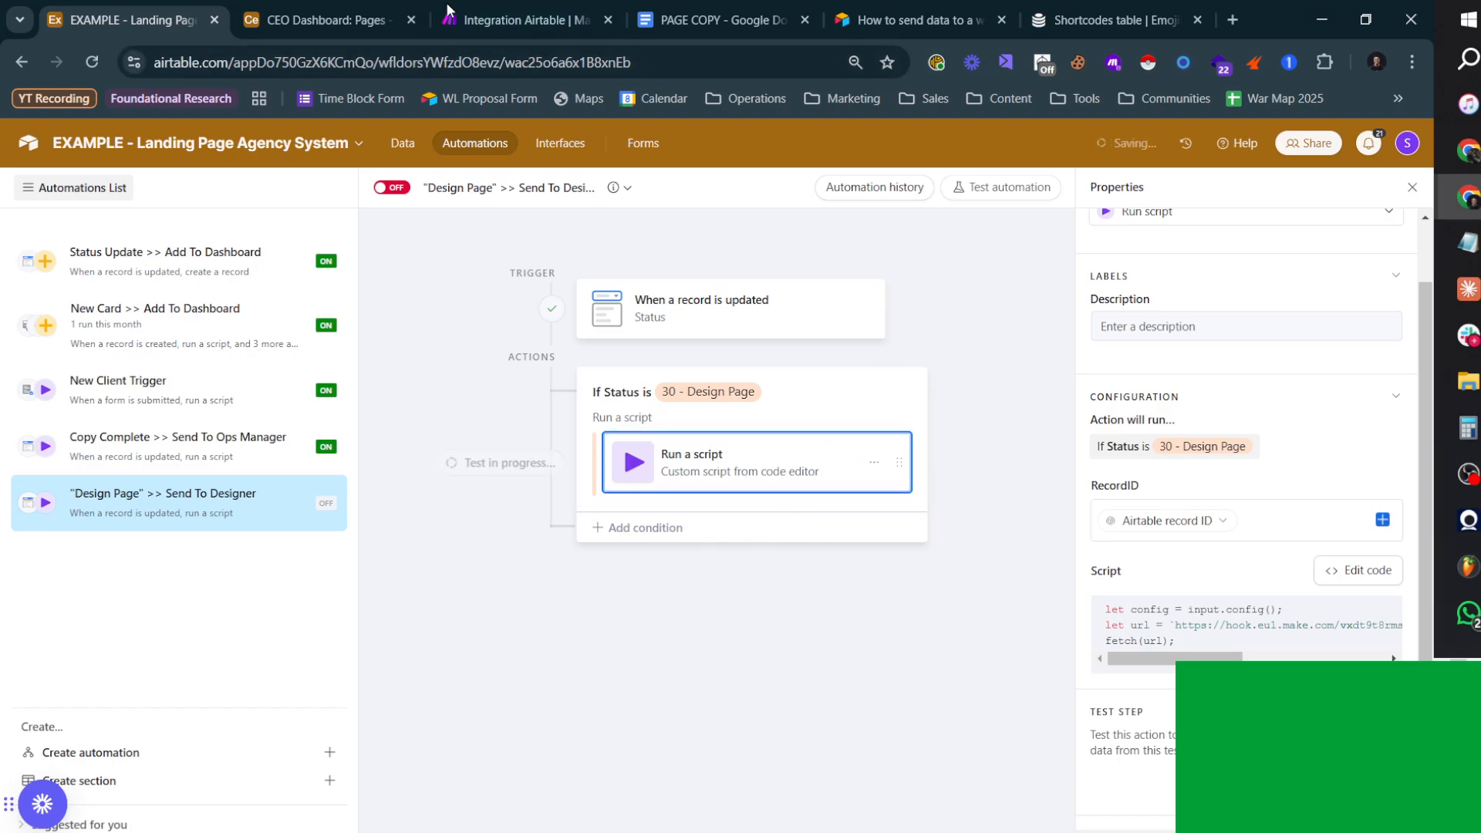
{"action": "left_click", "coordinate": [516, 20]}
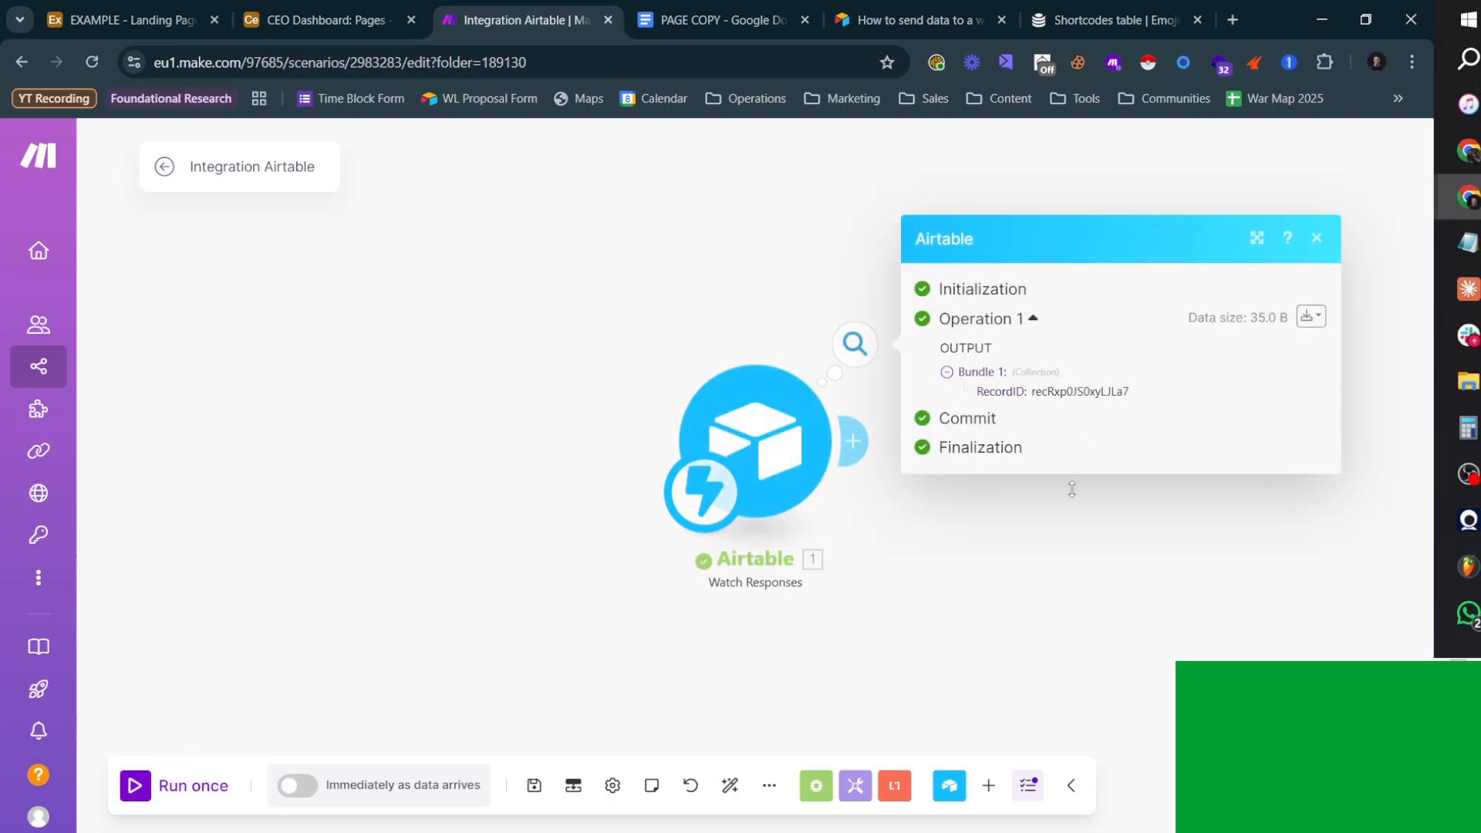
{"action": "left_click", "coordinate": [1000, 580]}
{"action": "left_click_drag", "start_coordinate": [1053, 466], "coordinate": [708, 495]}
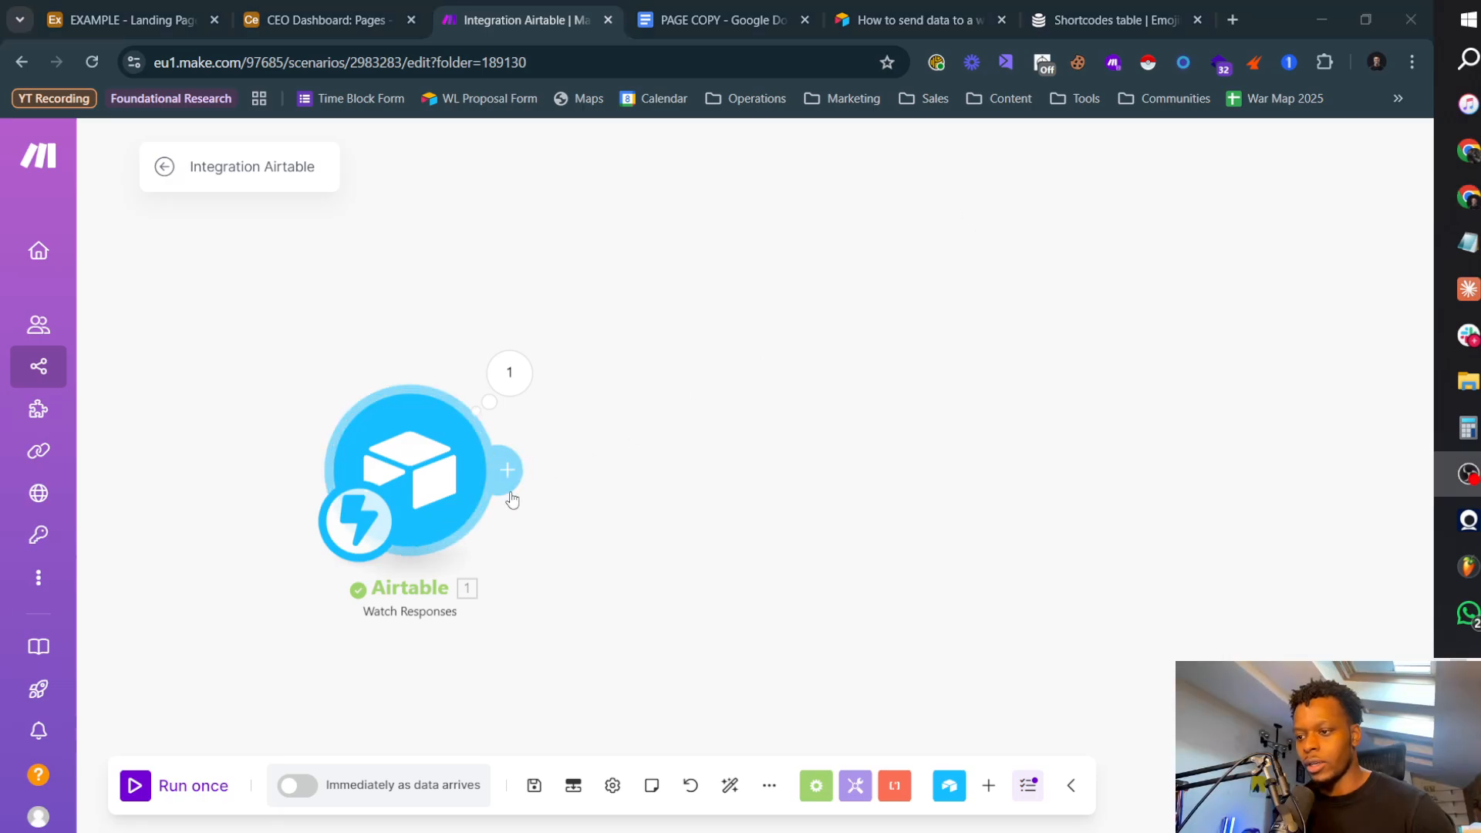
Step: Add an Airtable Get a Record module using the AxonGrowth Airtable connection and the EXAMPLE - Landing Page Agency System base
{"action": "left_click", "coordinate": [507, 470]}
{"action": "left_click", "coordinate": [899, 298]}
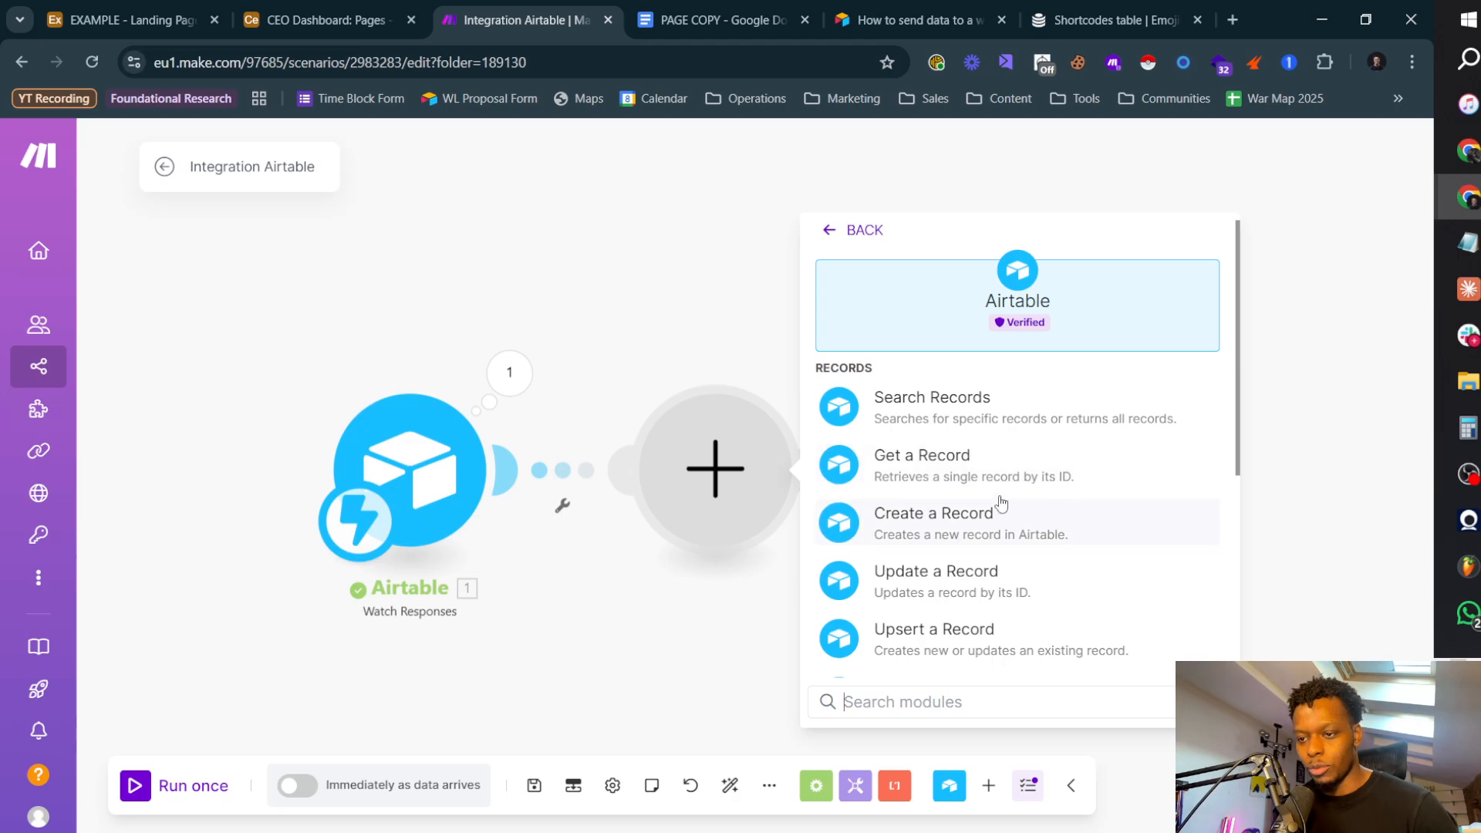
{"action": "left_click", "coordinate": [959, 466]}
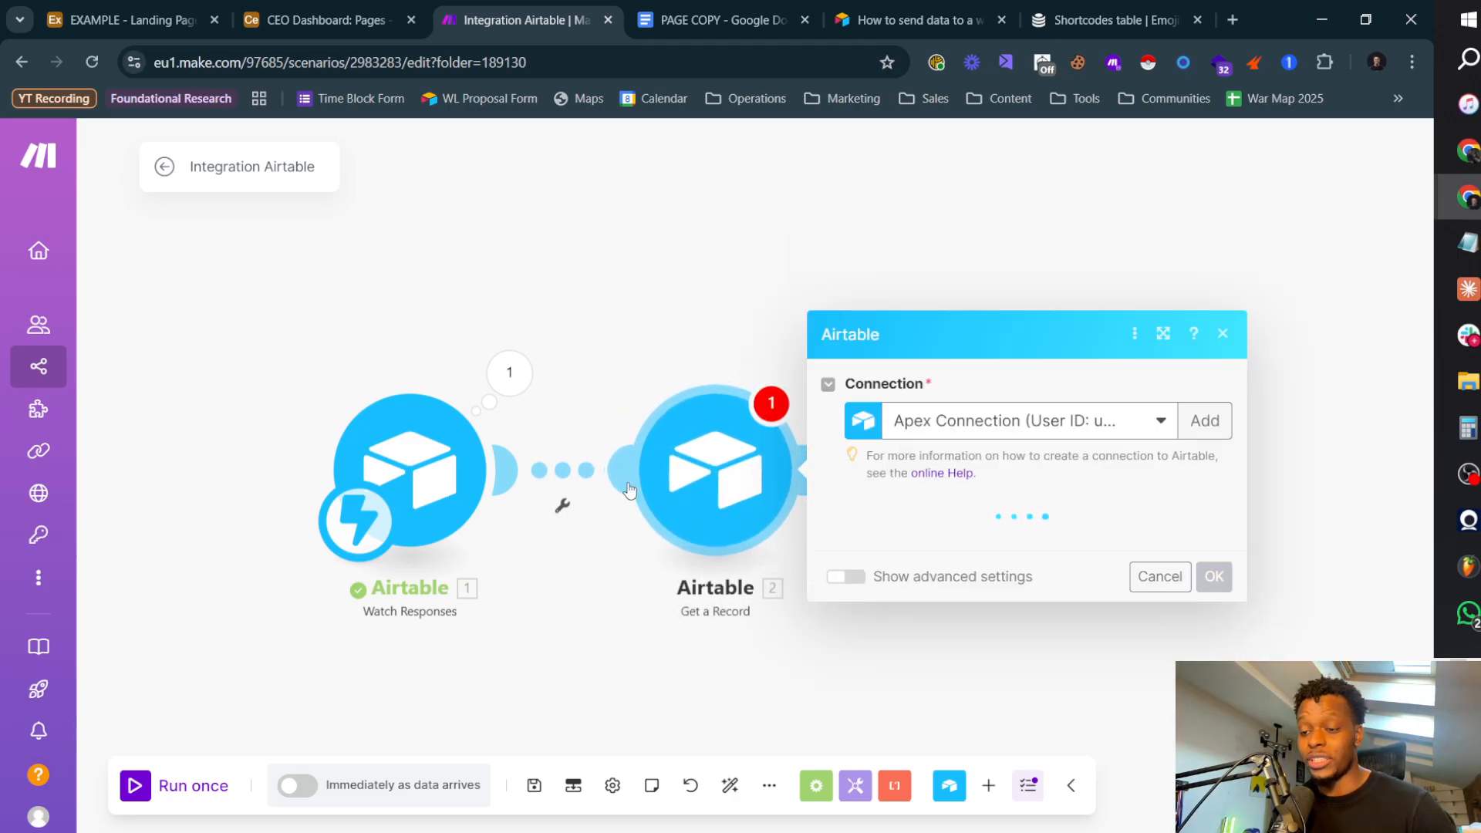
{"action": "left_click", "coordinate": [1026, 422]}
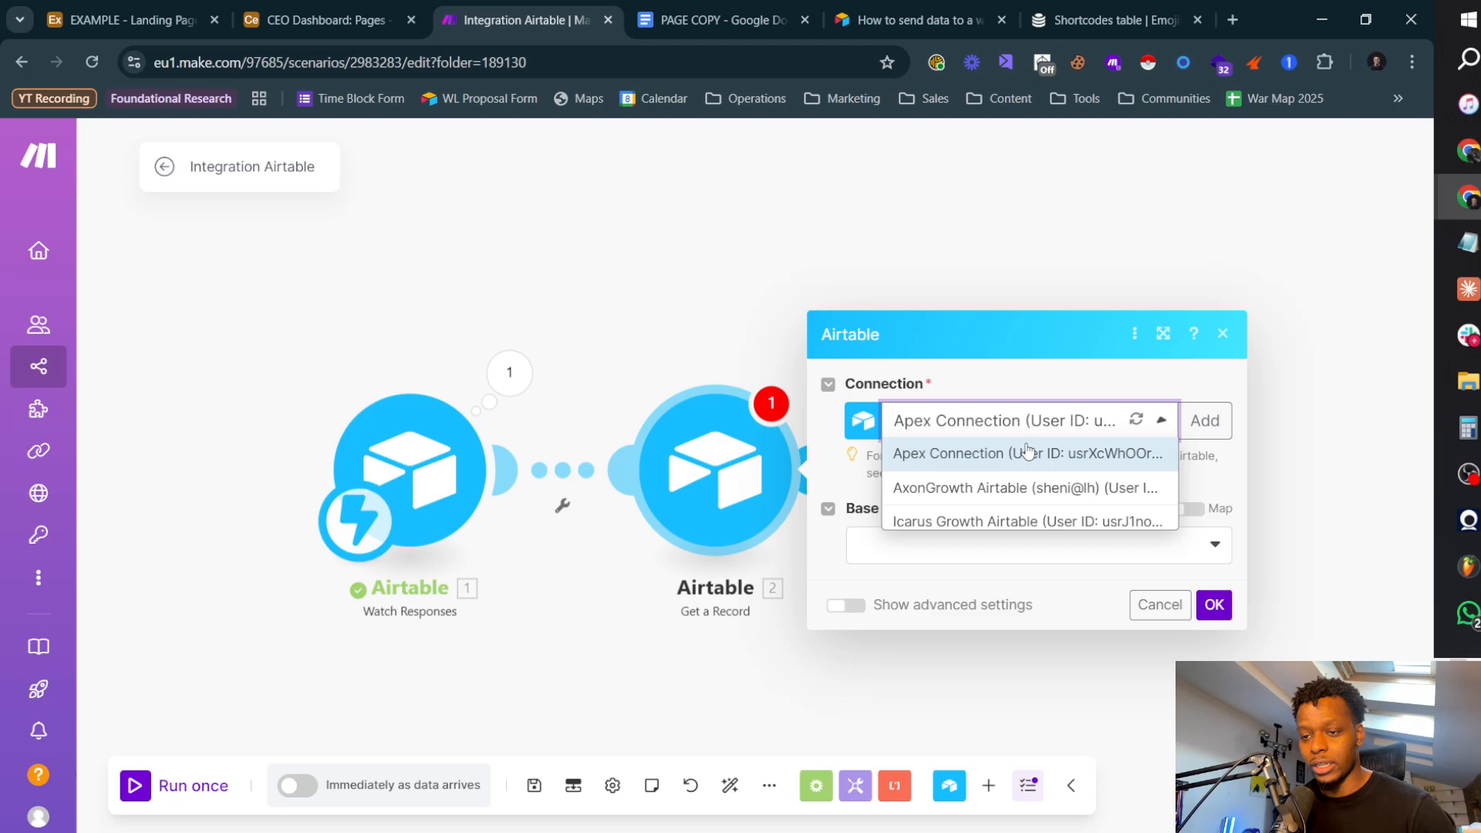
{"action": "left_click", "coordinate": [973, 498]}
{"action": "left_click", "coordinate": [911, 557]}
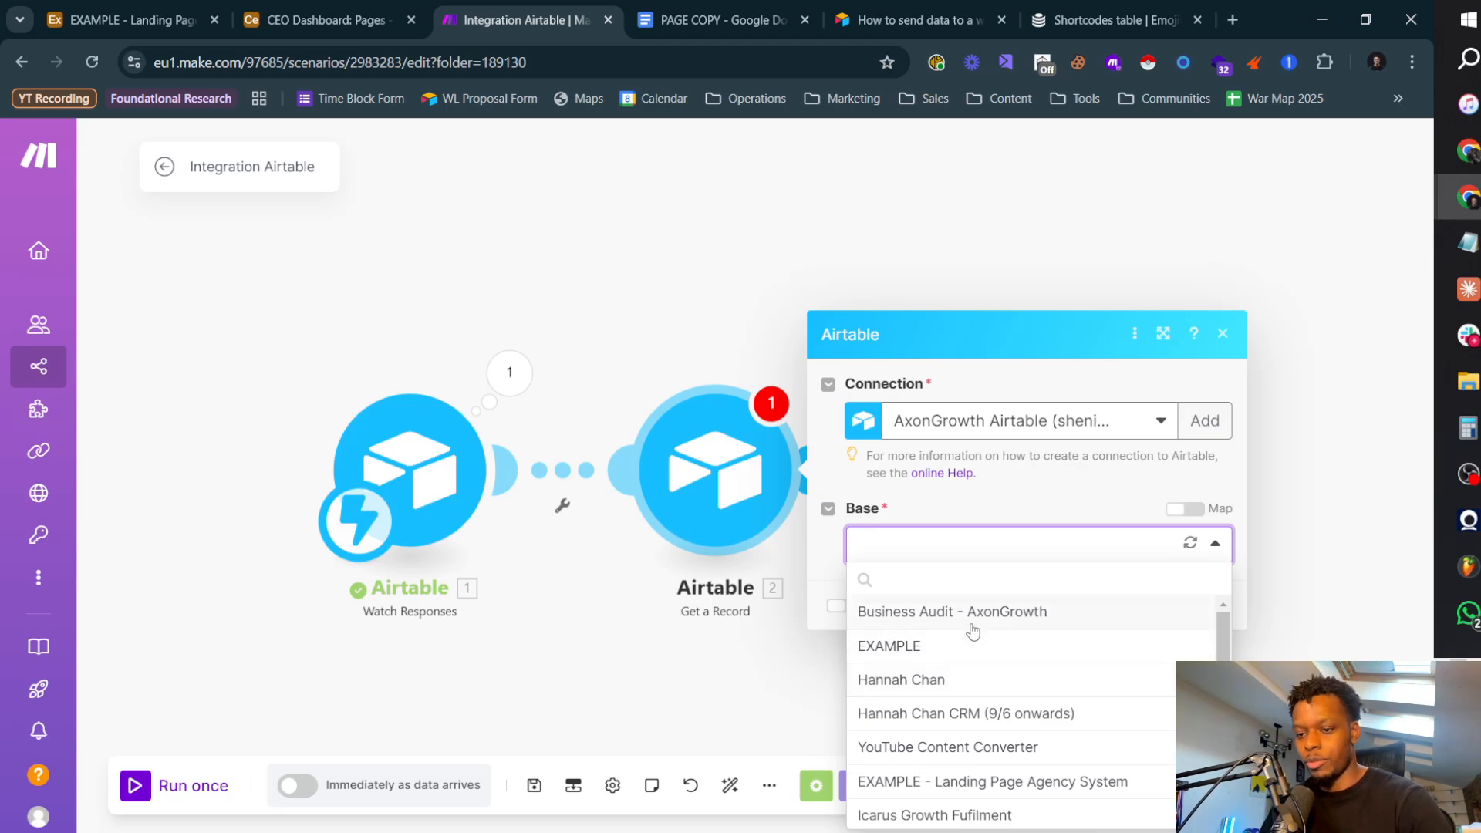
{"action": "left_click", "coordinate": [1071, 781]}
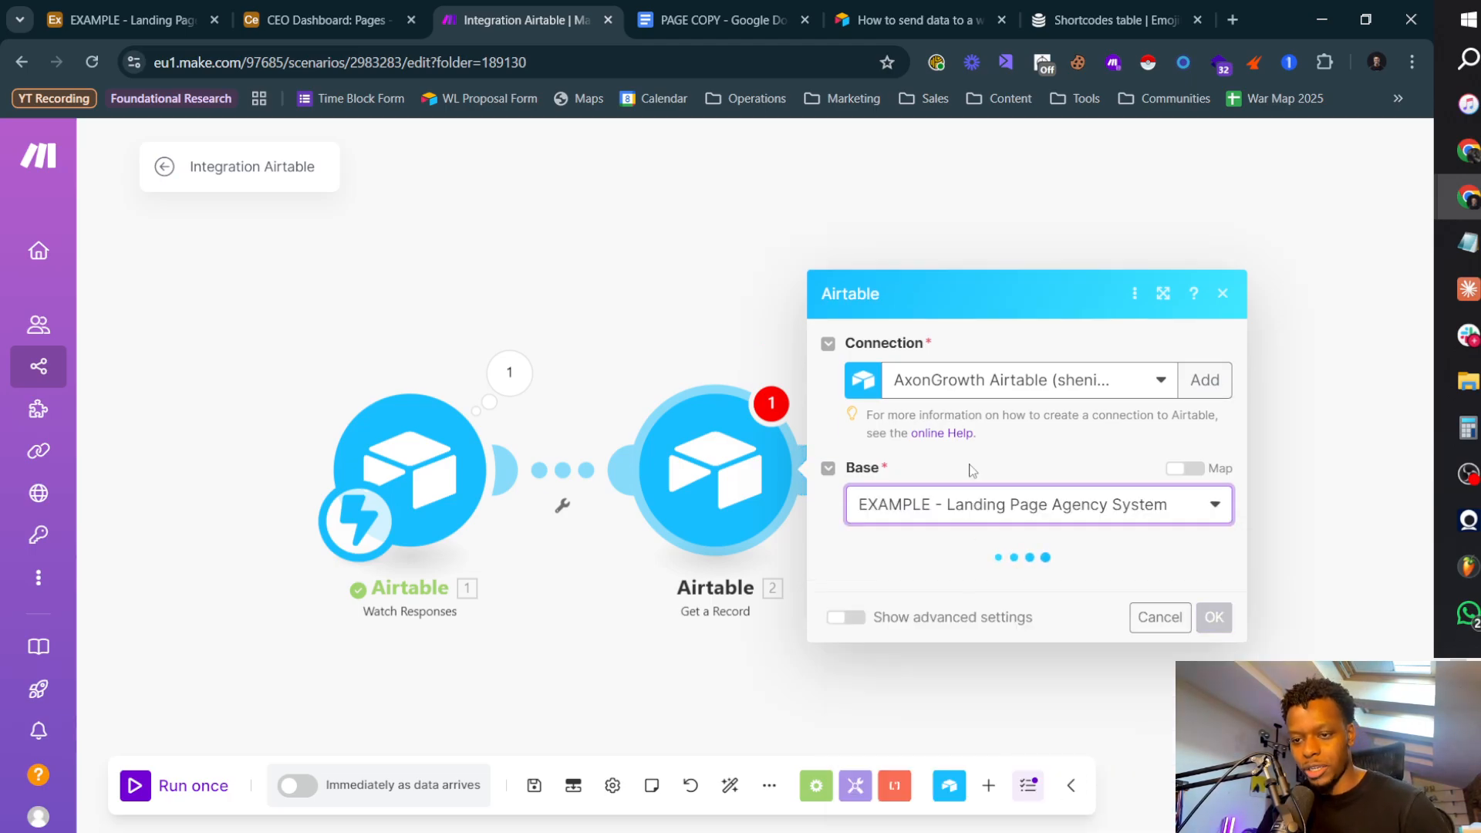
Step: Set the module's table to Pages, map its Record ID to the Watch Responses RecordID, and confirm the settings
{"action": "left_click", "coordinate": [904, 611]}
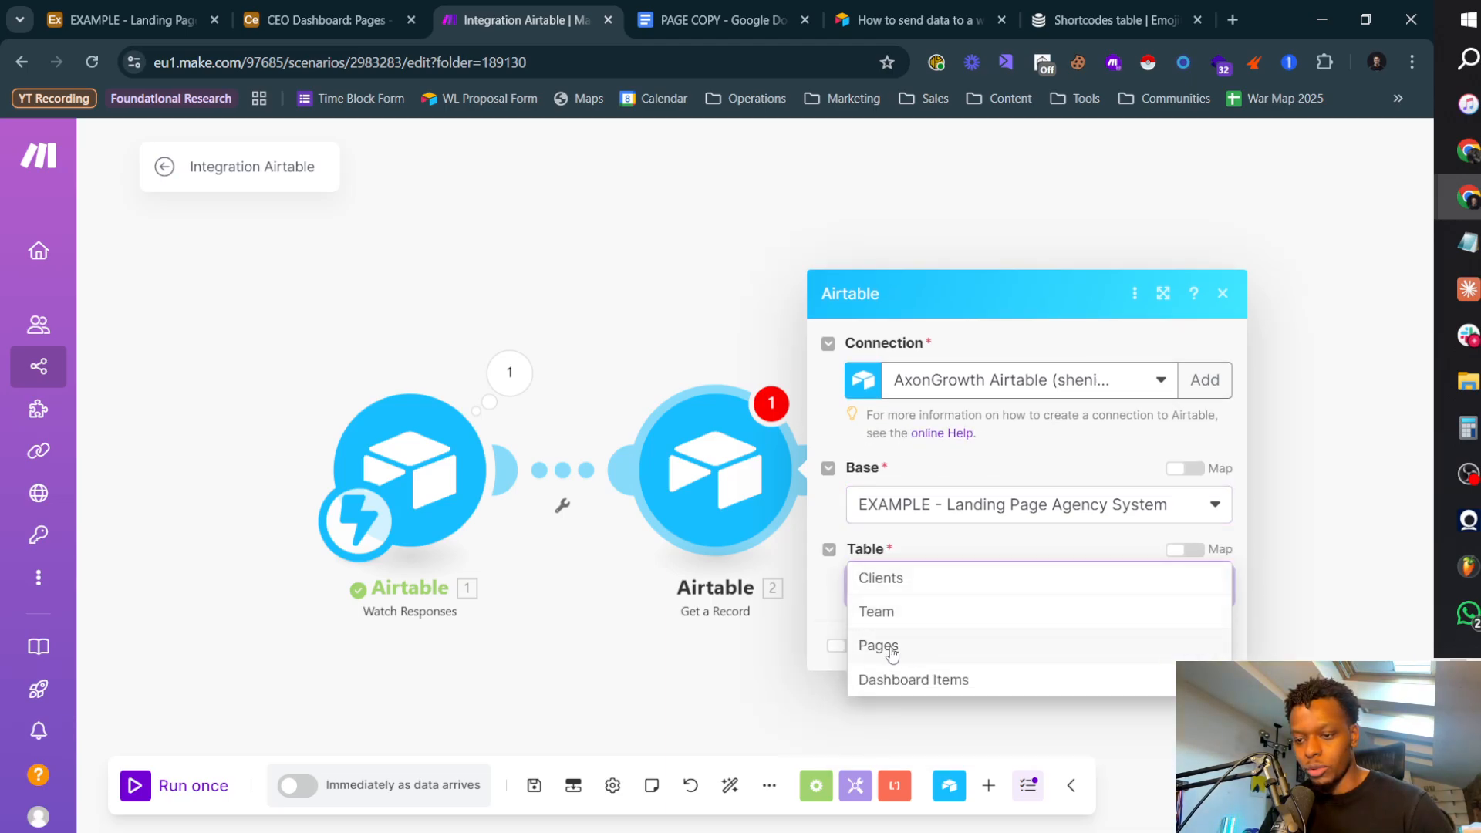
{"action": "left_click", "coordinate": [892, 653]}
{"action": "left_click", "coordinate": [930, 624]}
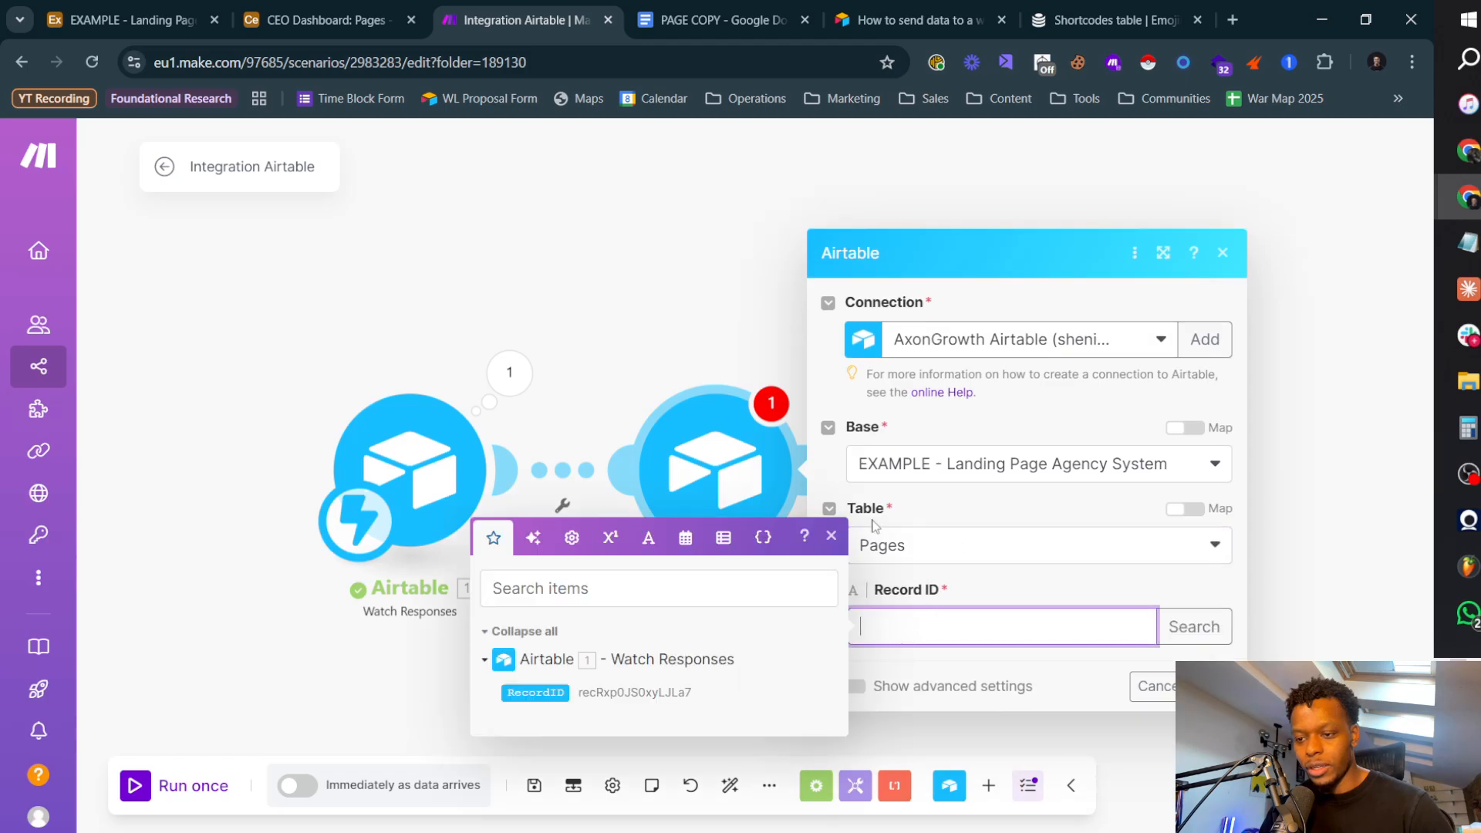
{"action": "left_click", "coordinate": [542, 691]}
{"action": "left_click", "coordinate": [1042, 594]}
{"action": "left_click", "coordinate": [1212, 687]}
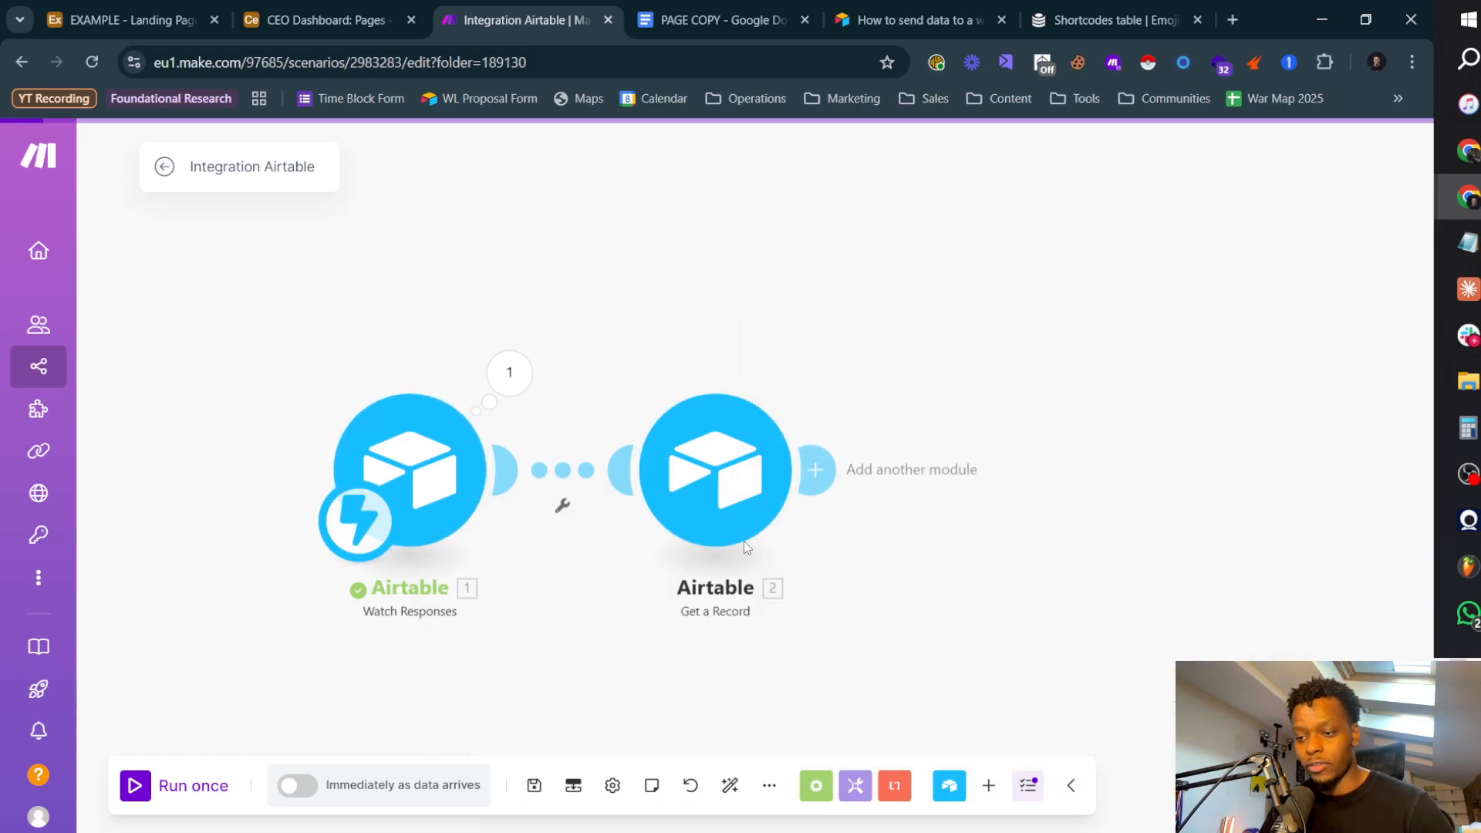
Step: Rename the Get a Record module to Get Page
{"action": "left_click", "coordinate": [815, 469]}
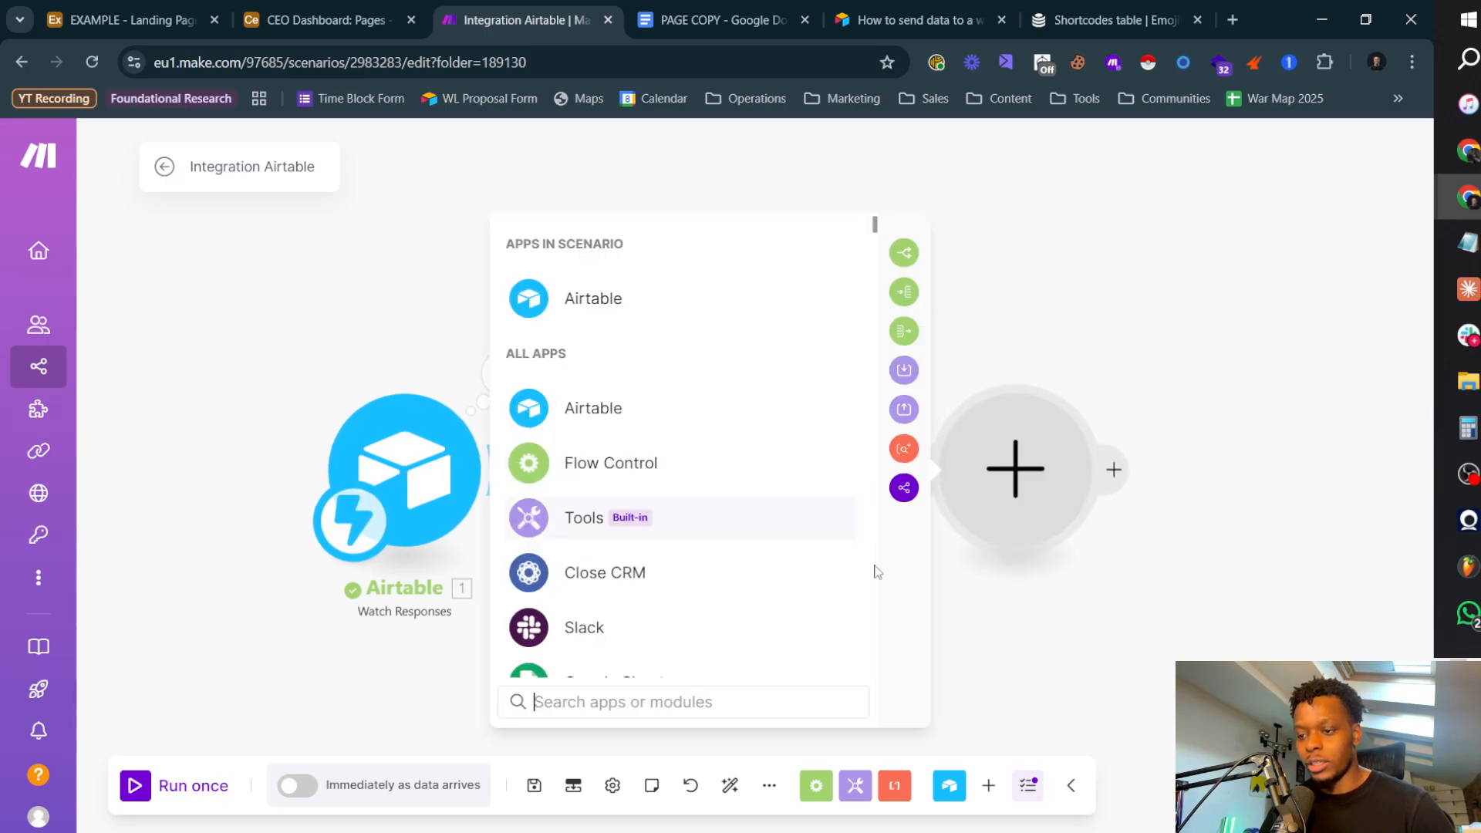
{"action": "key", "text": "Escape"}
{"action": "right_click", "coordinate": [698, 502]}
{"action": "left_click", "coordinate": [856, 609]}
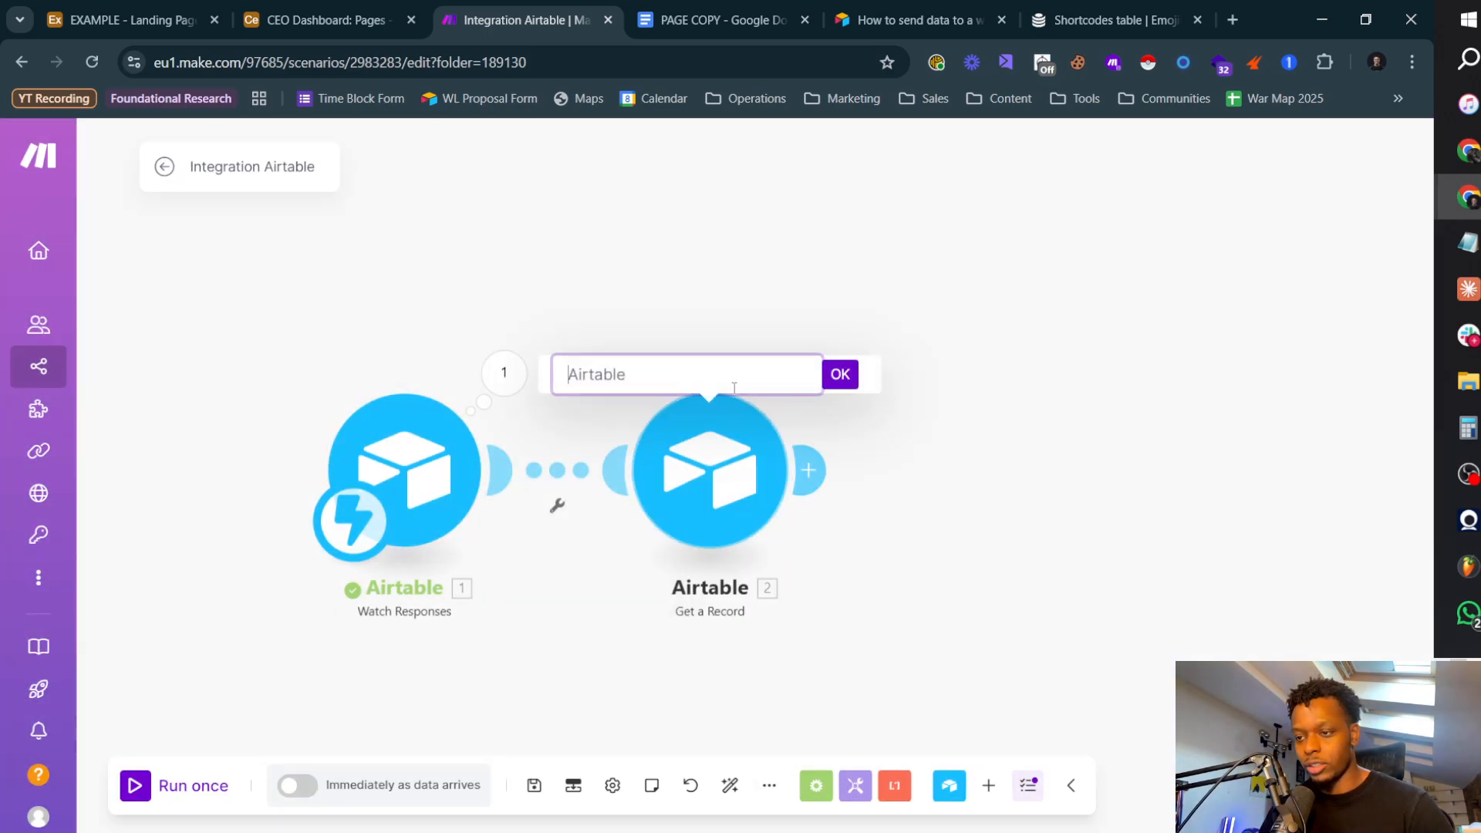
{"action": "type", "text": "Get Page"}
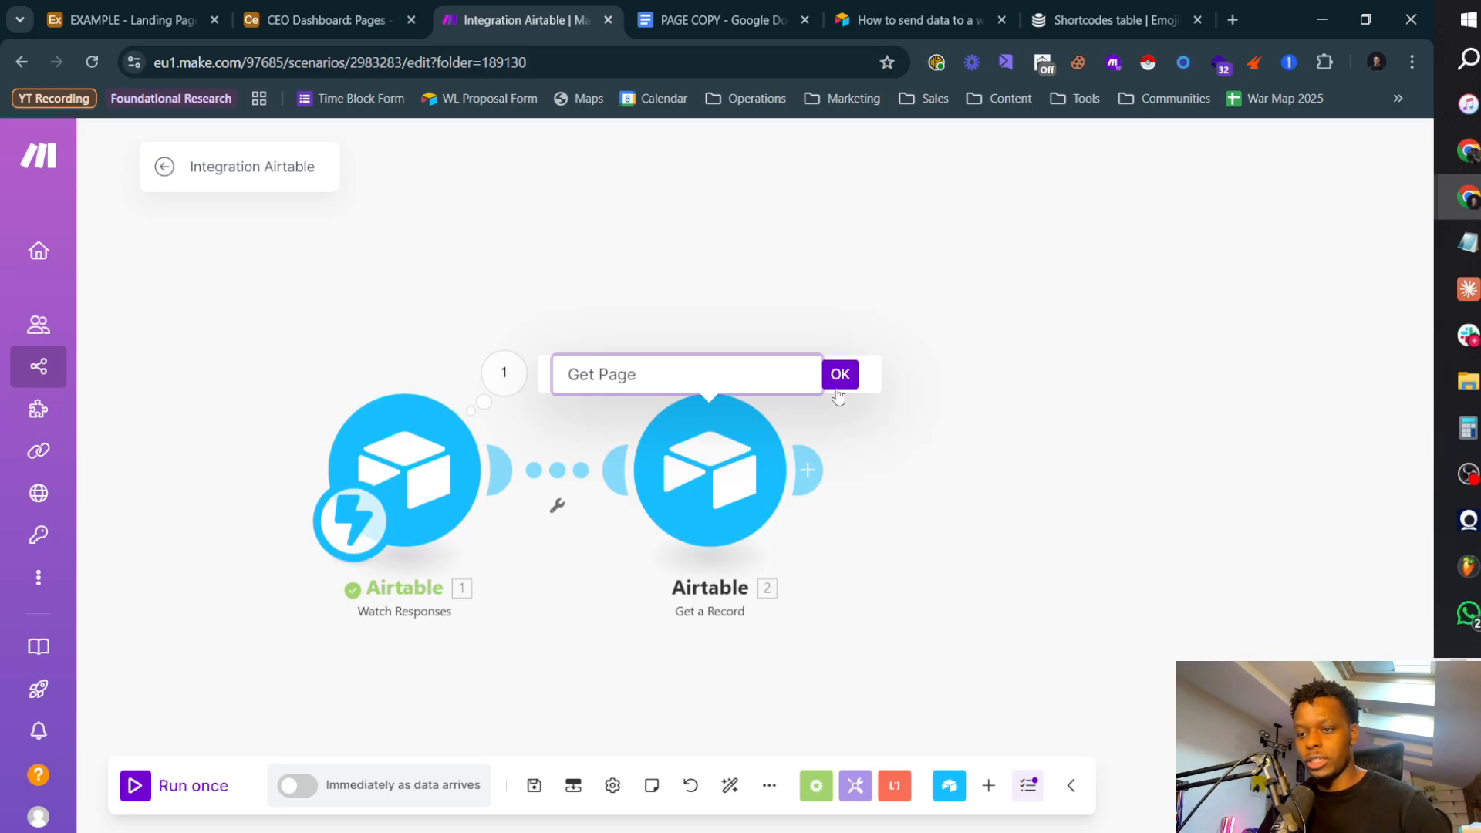
{"action": "left_click", "coordinate": [839, 377]}
Step: Add a second Airtable Get a Record module after Get Page, with the EXAMPLE - Landing Page Agency System base and Pages table
{"action": "left_click", "coordinate": [808, 469]}
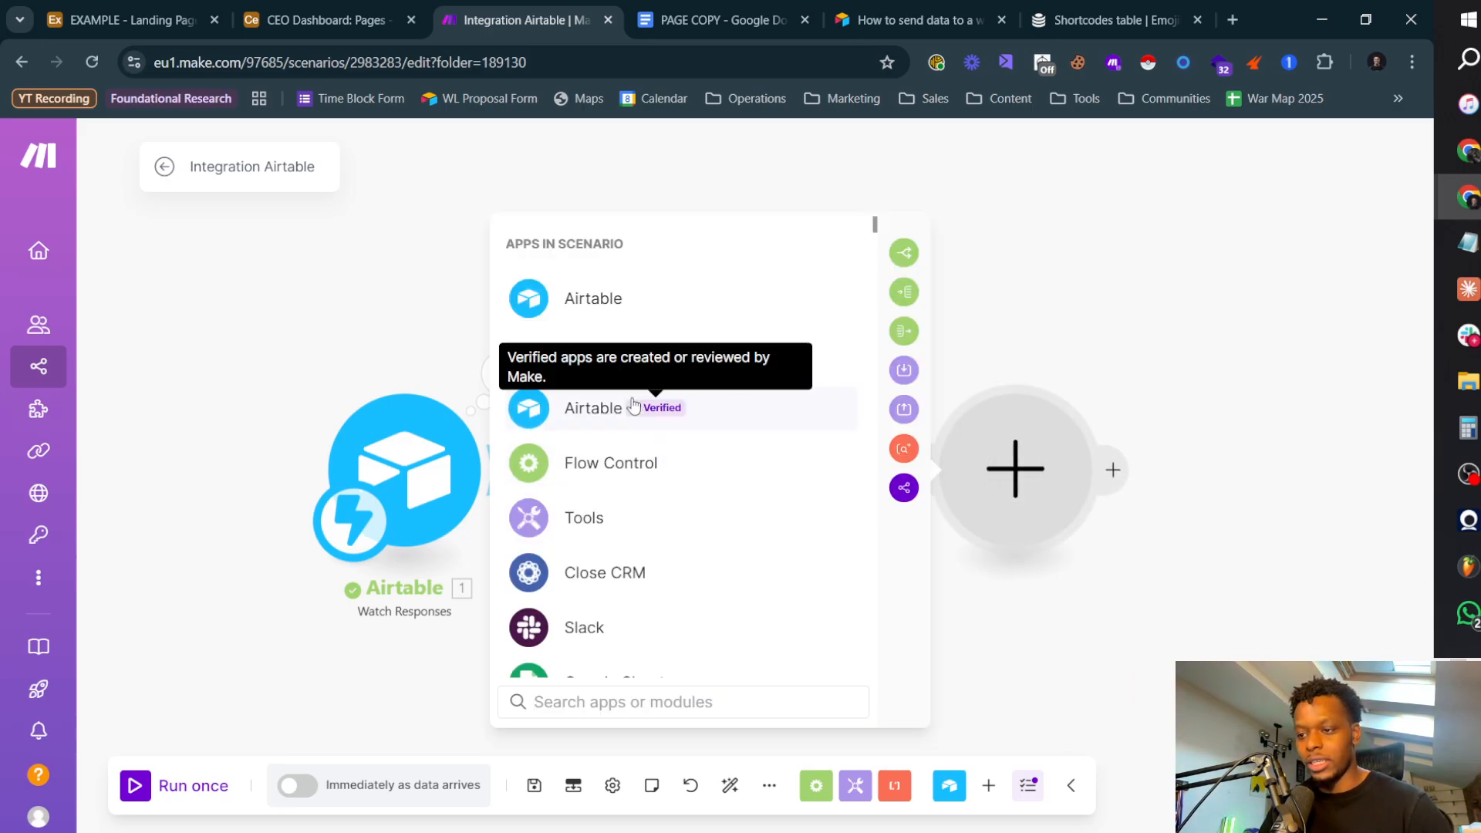
{"action": "left_click", "coordinate": [633, 407]}
{"action": "left_click", "coordinate": [647, 455]}
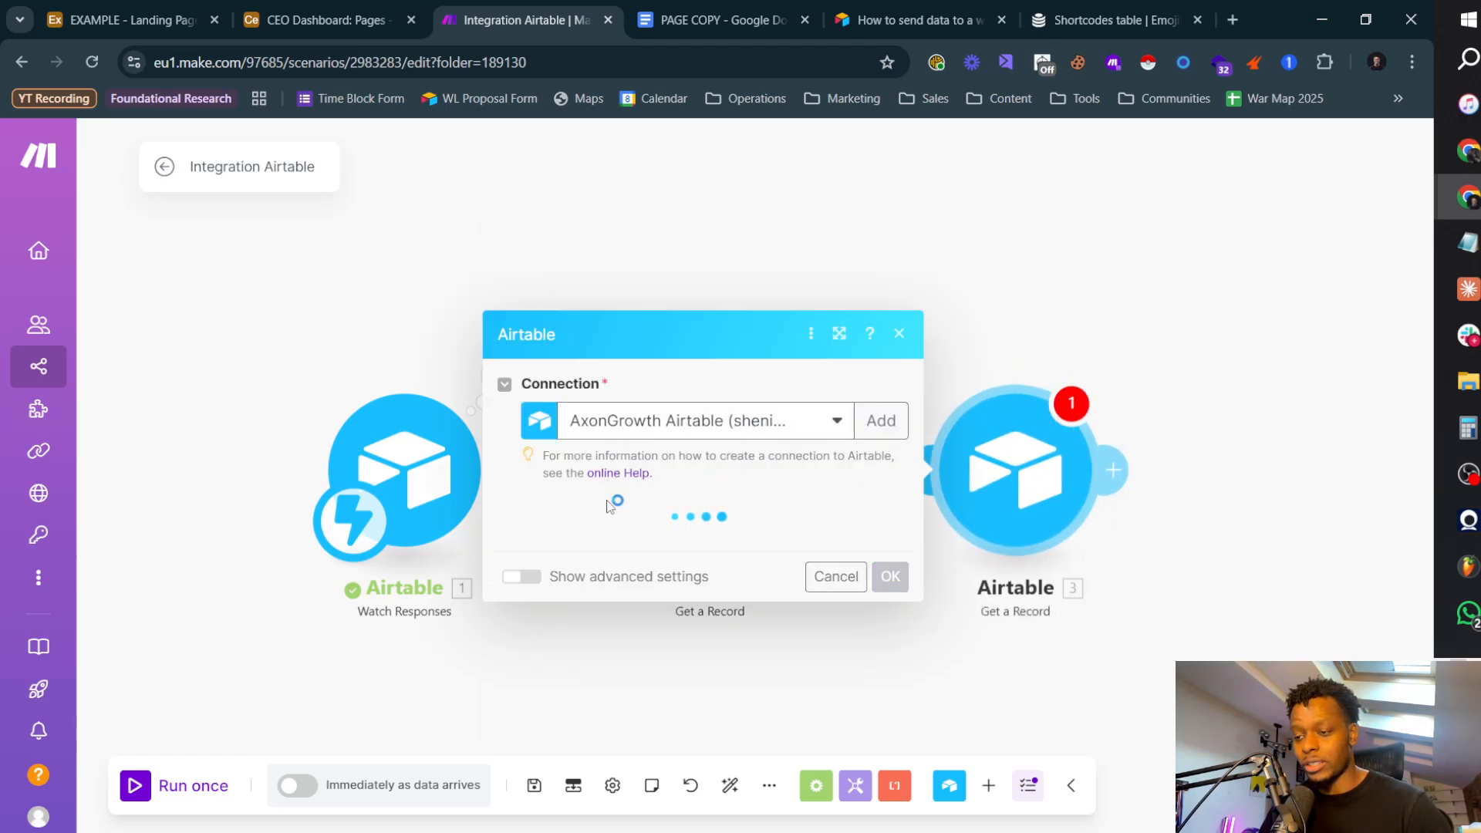
{"action": "left_click", "coordinate": [684, 546]}
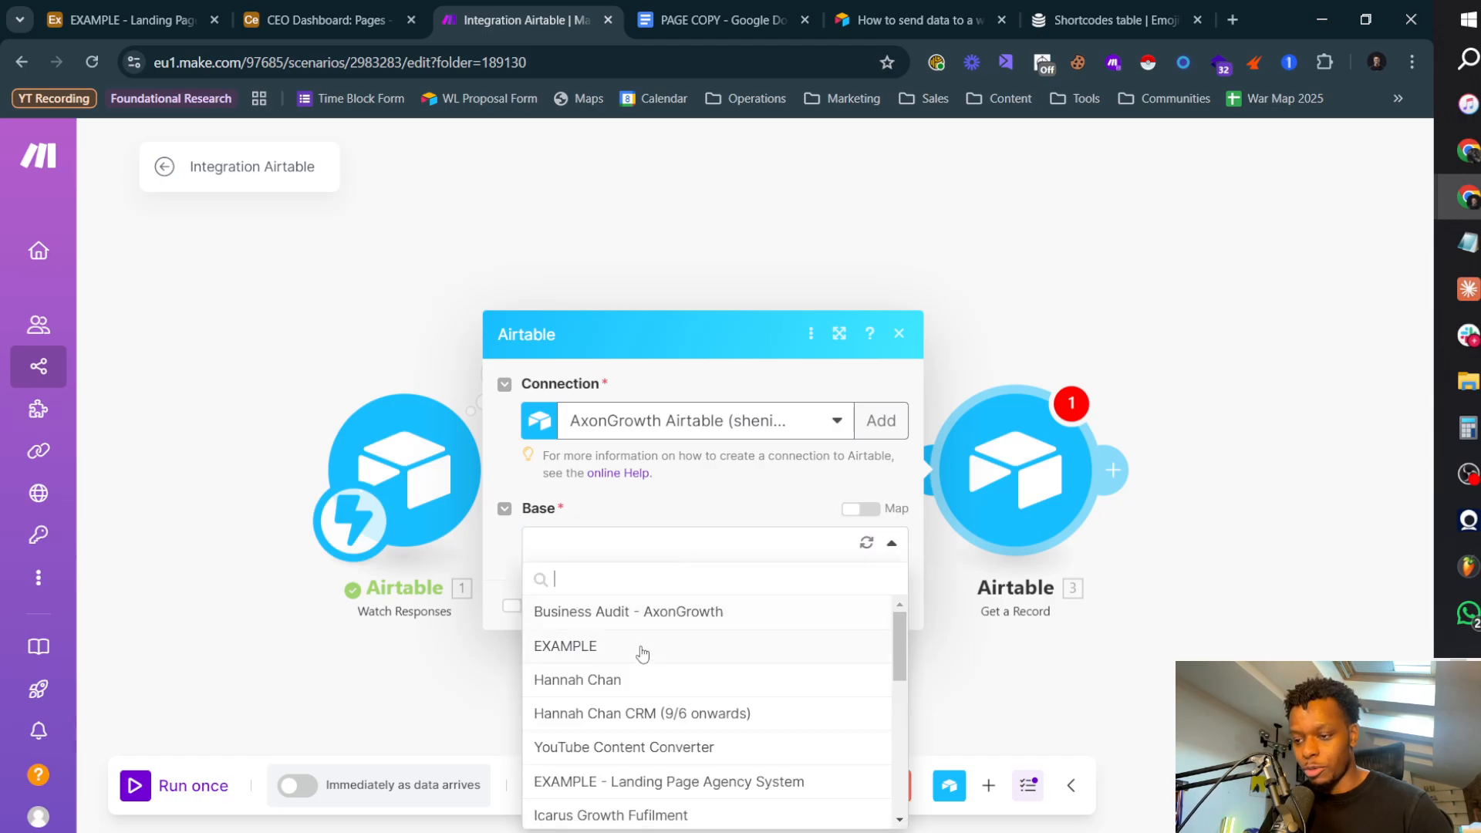
{"action": "left_click", "coordinate": [720, 782]}
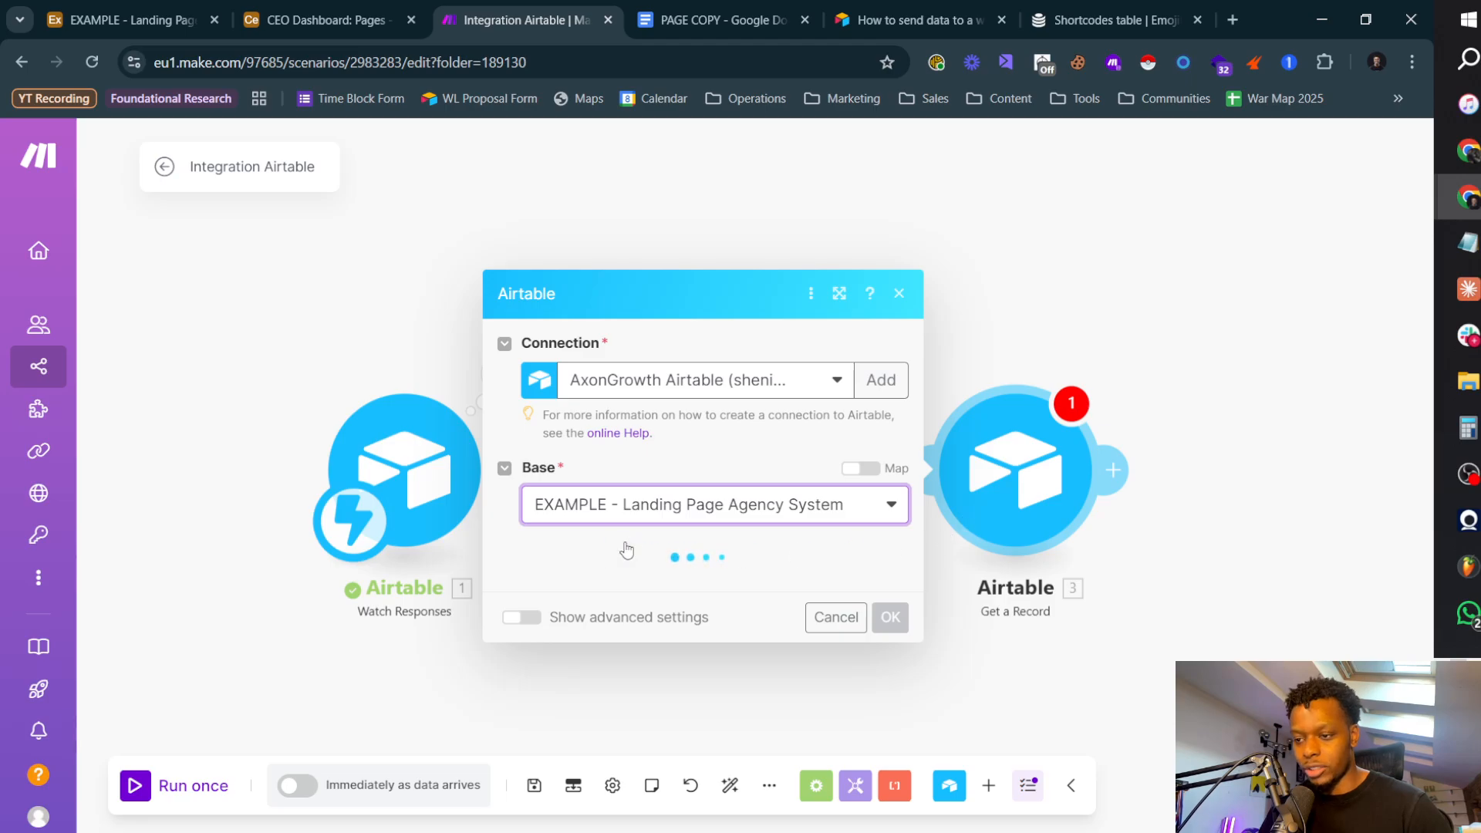
{"action": "left_click", "coordinate": [622, 590]}
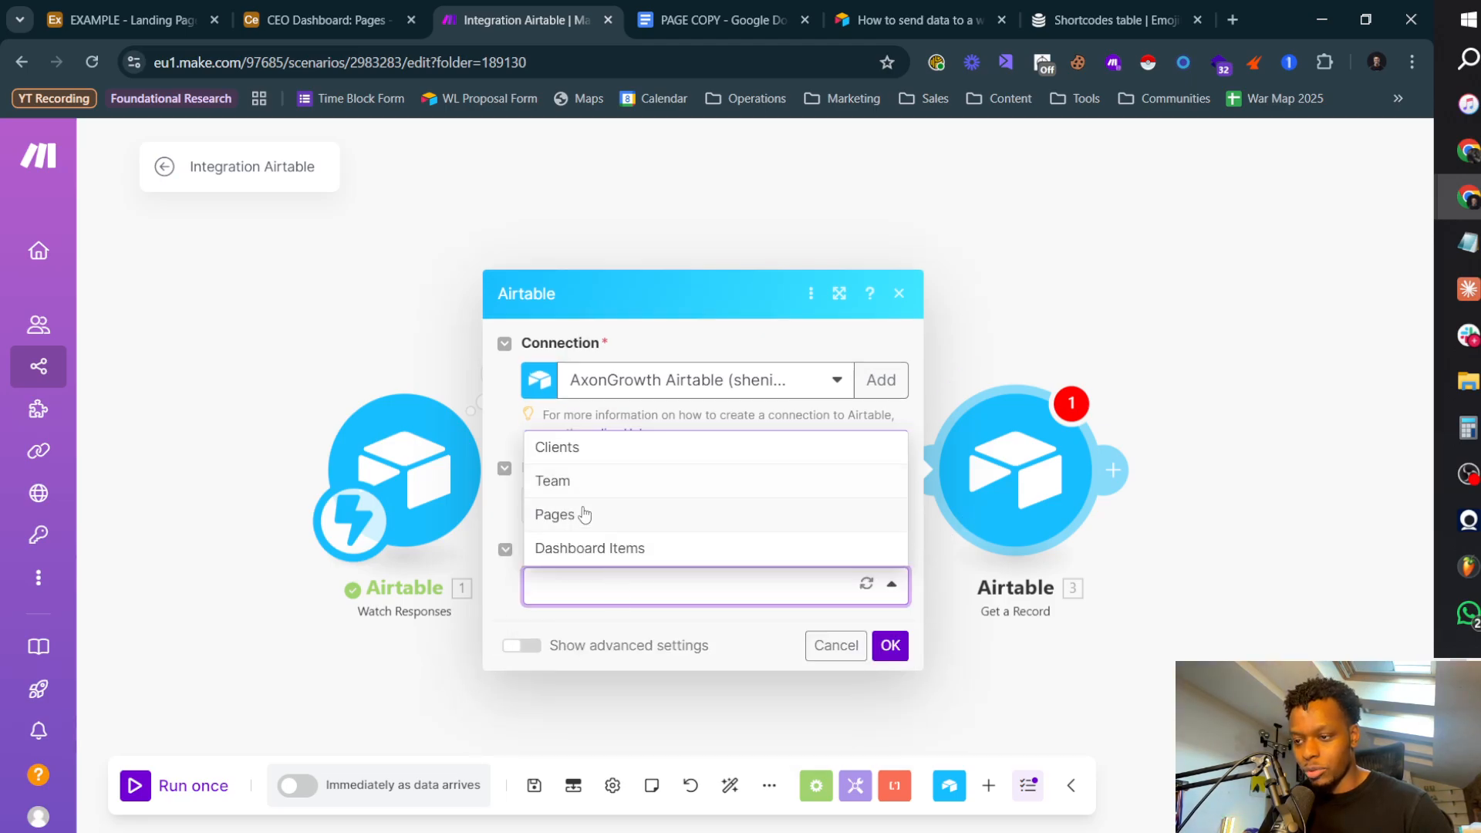
{"action": "left_click", "coordinate": [585, 515]}
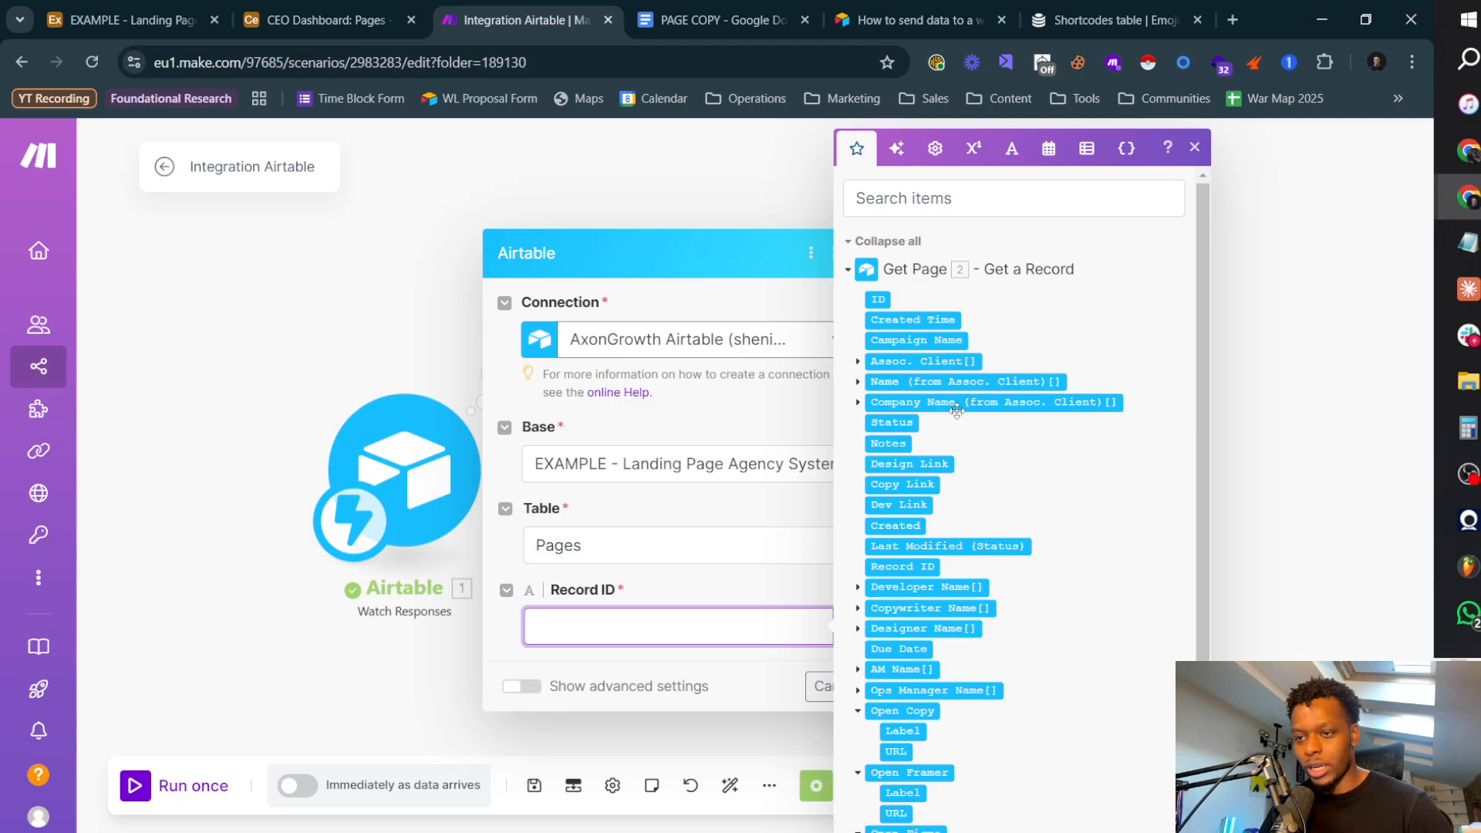
{"action": "scroll", "coordinate": [901, 540], "scroll_direction": "down", "scroll_amount": 2}
{"action": "left_click", "coordinate": [898, 792]}
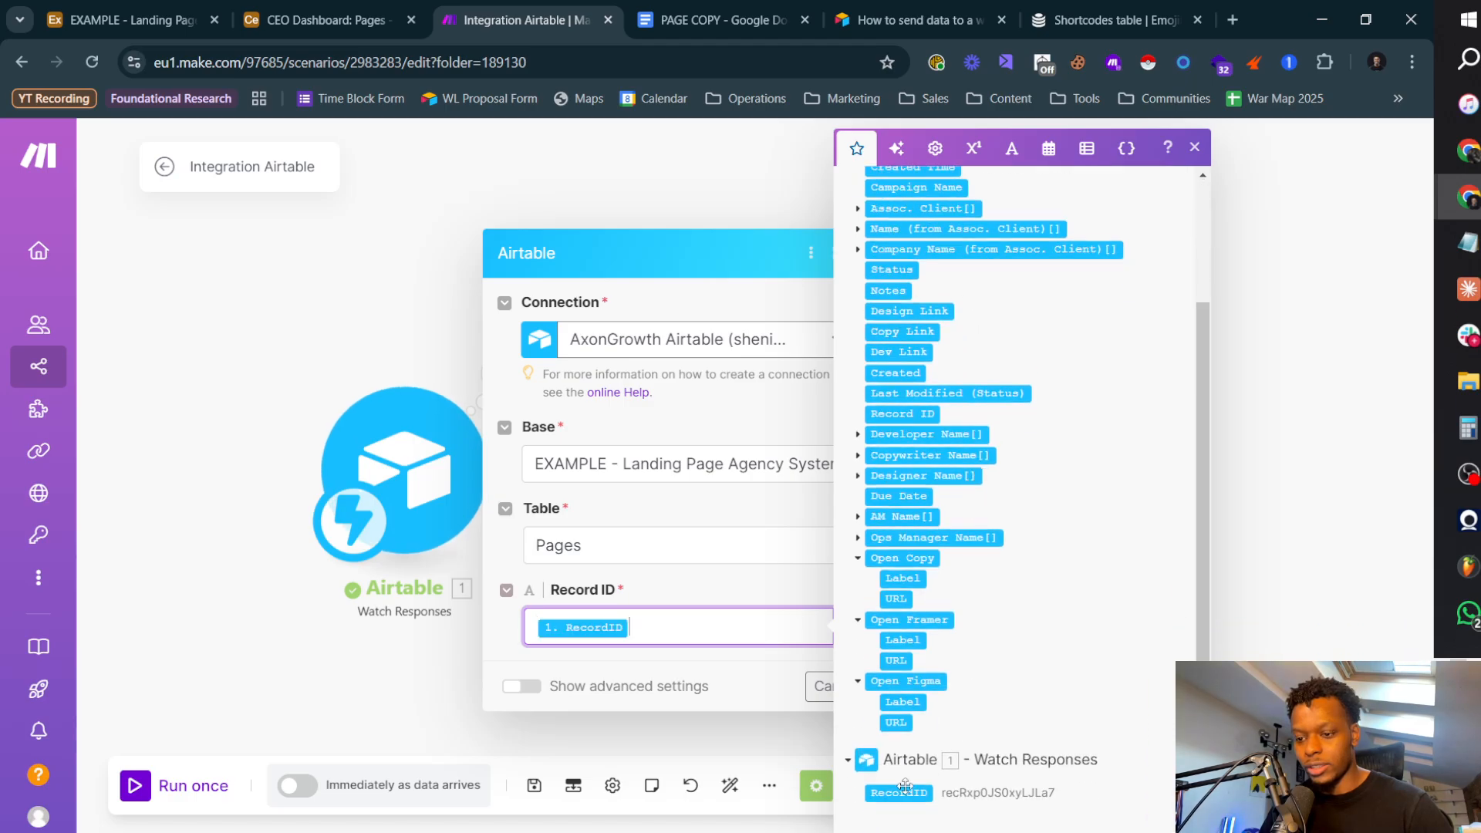
{"action": "left_click", "coordinate": [722, 655]}
{"action": "left_click", "coordinate": [721, 627]}
{"action": "key", "text": "BackSpace"}
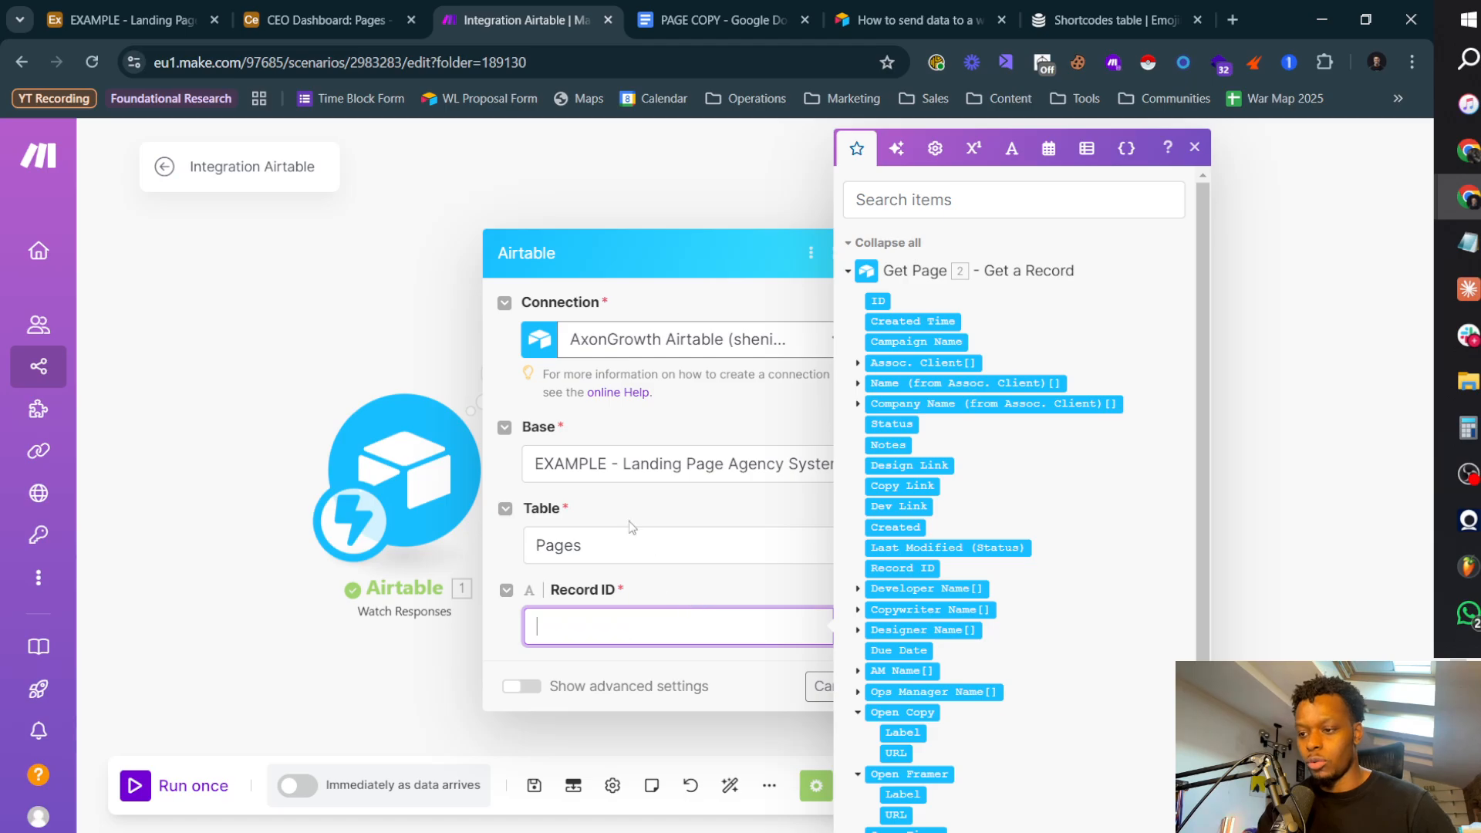
Step: Set the new module's table to Clients, map its Record ID to the first Assoc. Client item from Get Page, and confirm
{"action": "left_click", "coordinate": [628, 546]}
{"action": "left_click", "coordinate": [610, 584]}
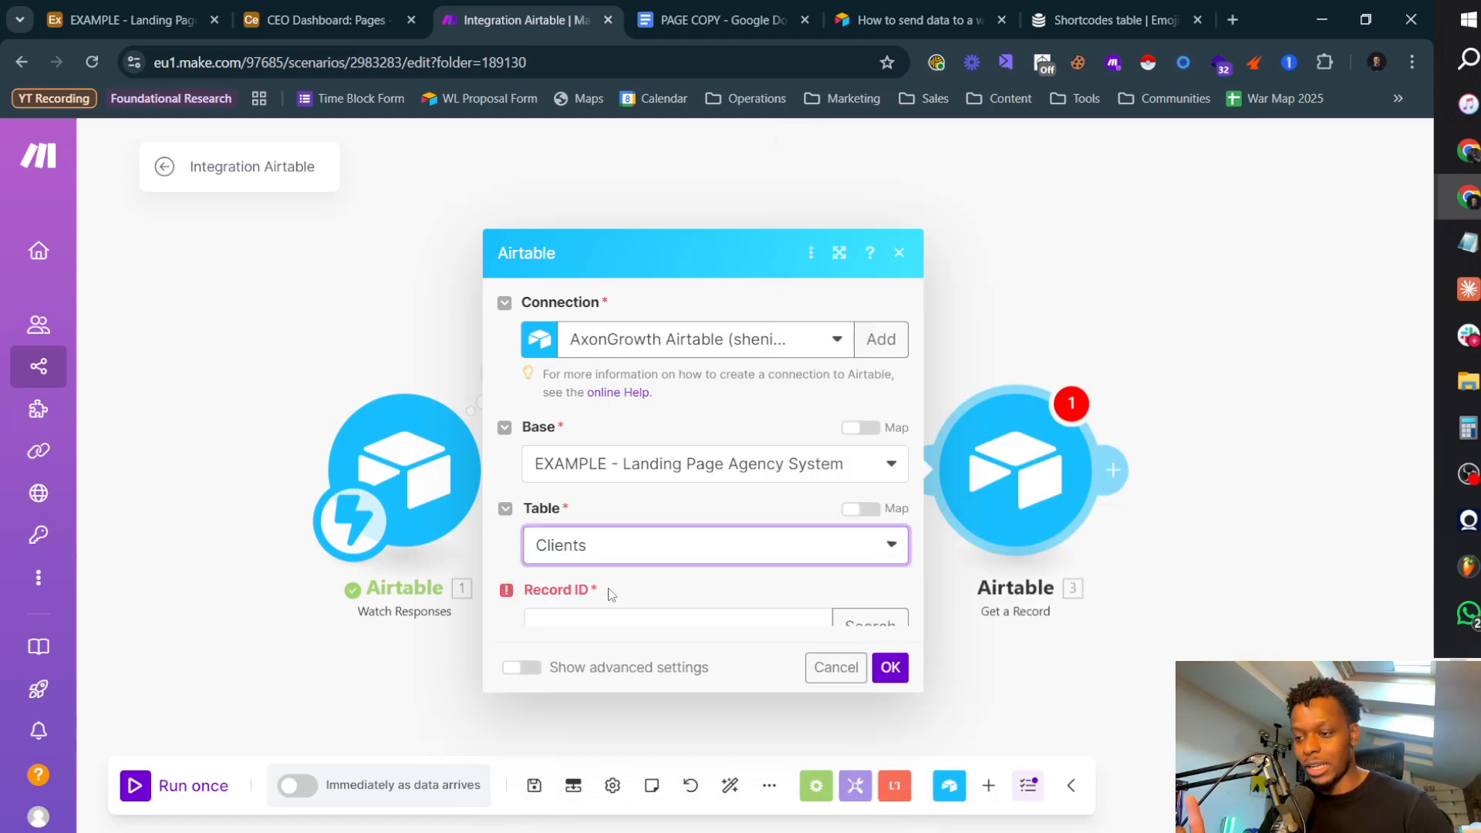
{"action": "left_click", "coordinate": [618, 625]}
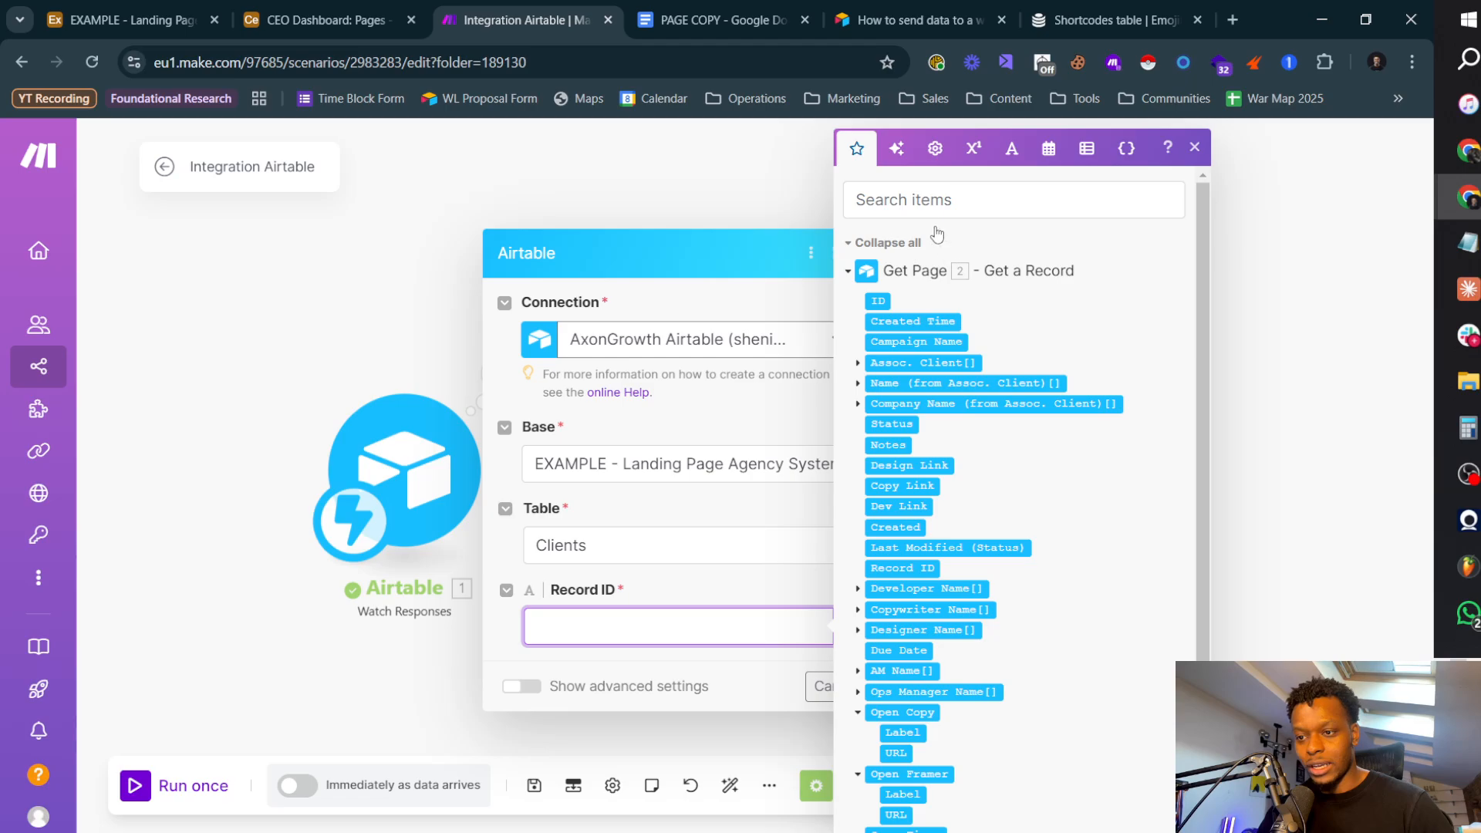
{"action": "left_click", "coordinate": [933, 202]}
{"action": "type", "text": "clie"}
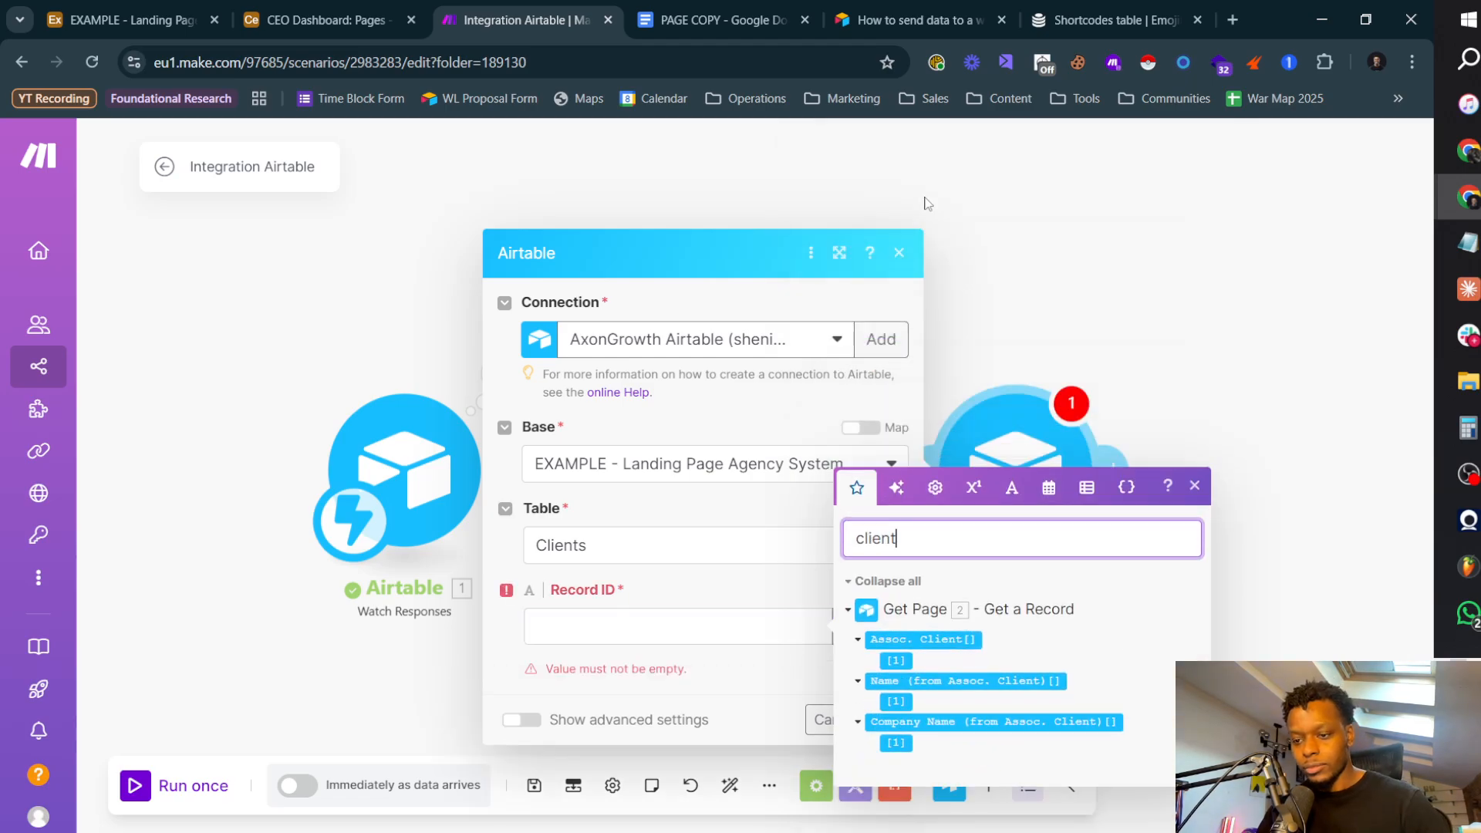
{"action": "type", "text": "nt"}
{"action": "left_click", "coordinate": [700, 628]}
{"action": "left_click", "coordinate": [894, 660]}
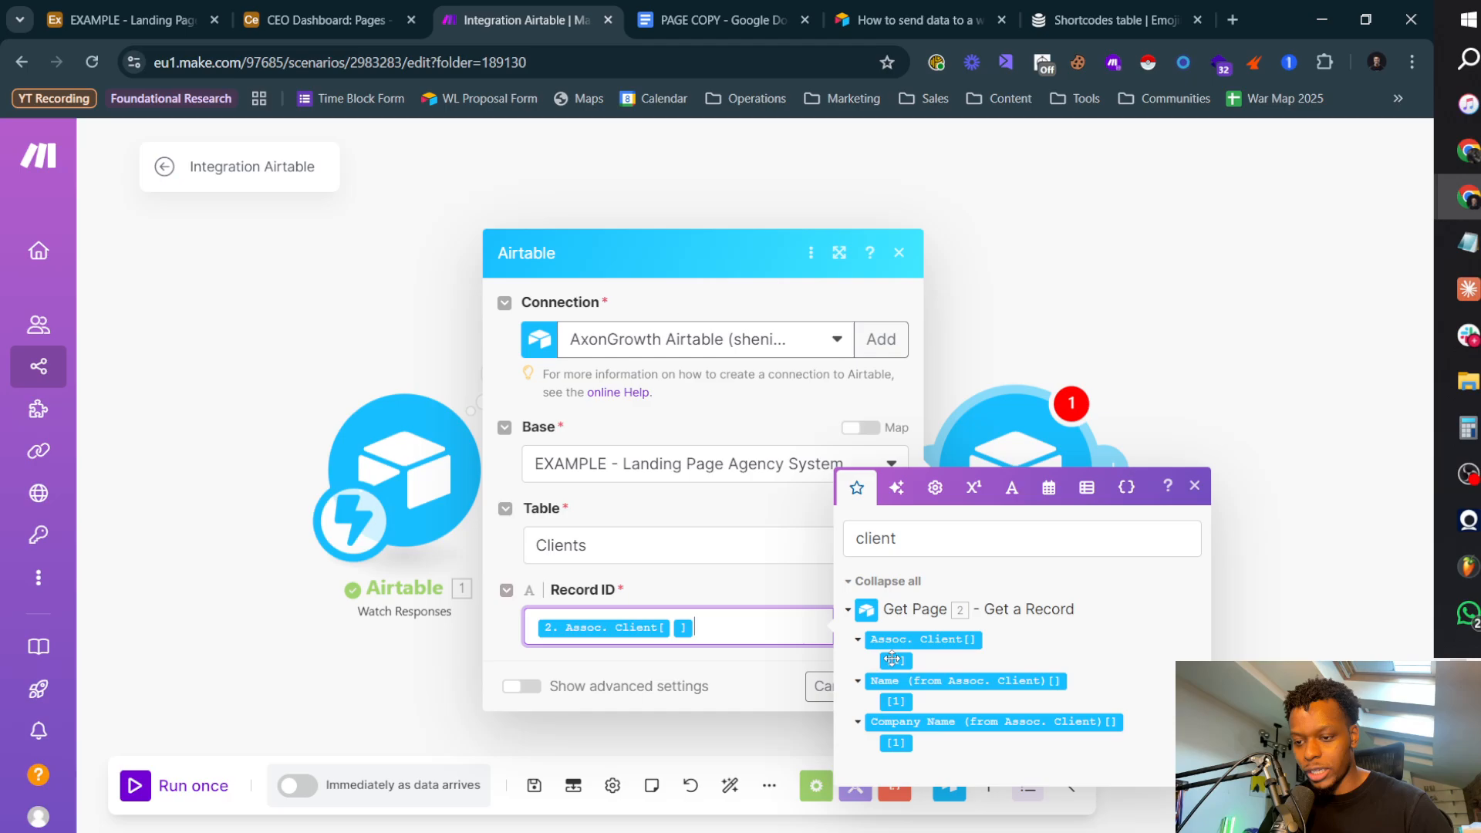
{"action": "left_click", "coordinate": [737, 676]}
{"action": "left_click", "coordinate": [875, 713]}
Step: Rename the Clients lookup module to Get Client
{"action": "right_click", "coordinate": [1000, 473]}
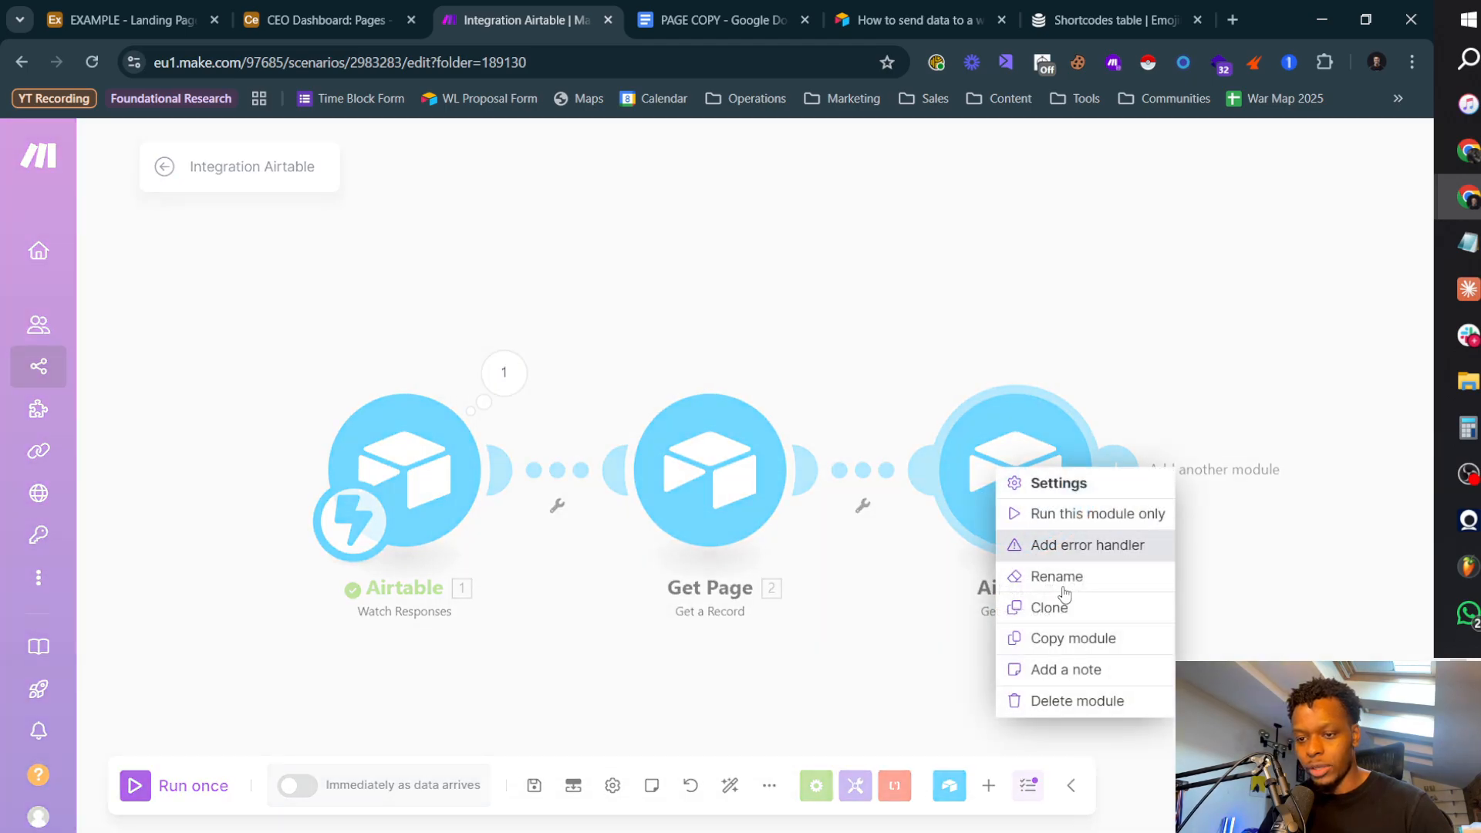
{"action": "left_click", "coordinate": [1057, 579]}
{"action": "type", "text": "Get Cl"}
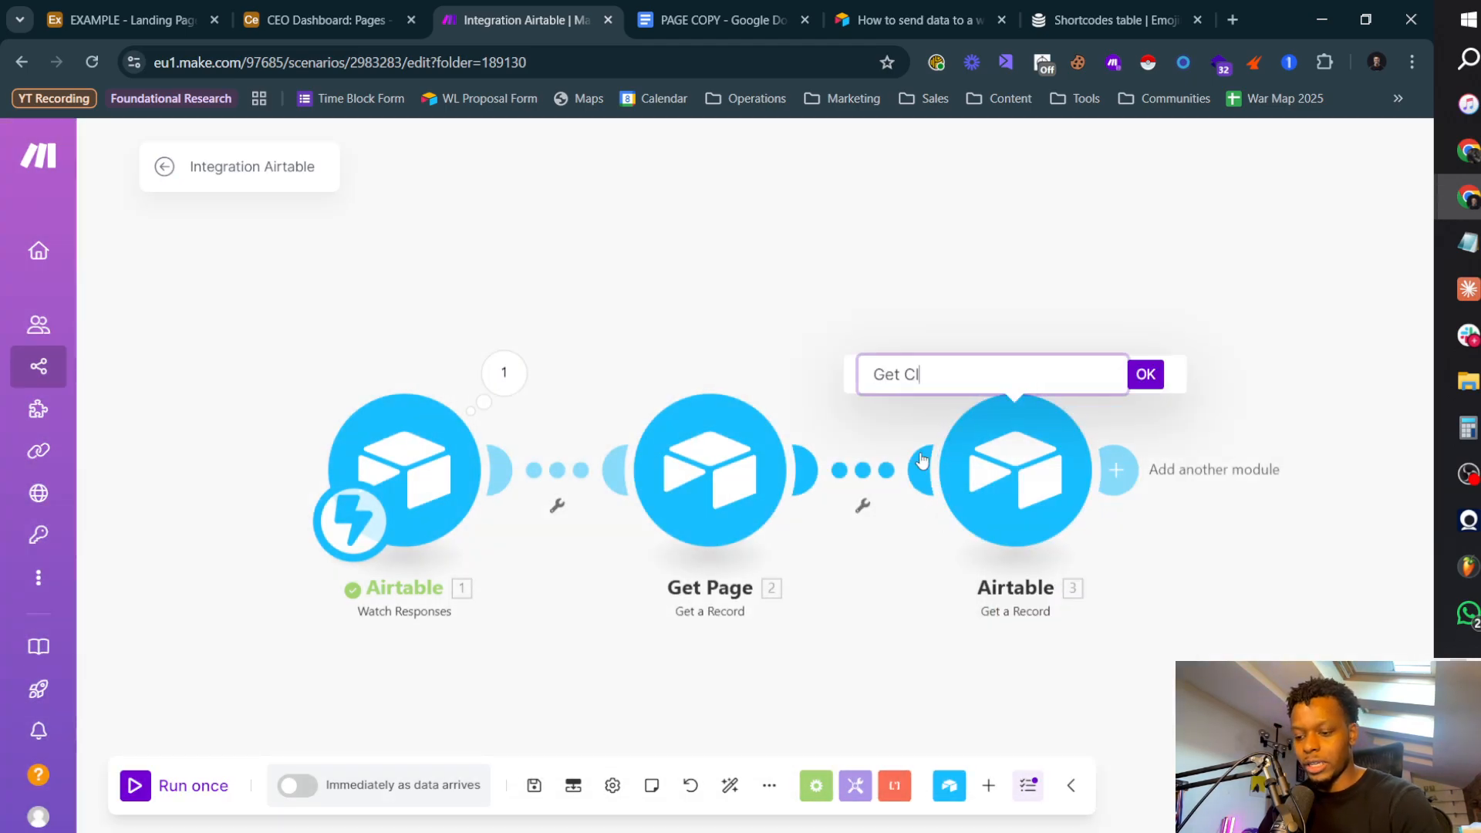
{"action": "type", "text": "ient"}
{"action": "key", "text": "Return"}
Step: Add an Airtable Get a Record module after Get Client, using the EXAMPLE - Landing Page Agency System base
{"action": "left_click", "coordinate": [1116, 469]}
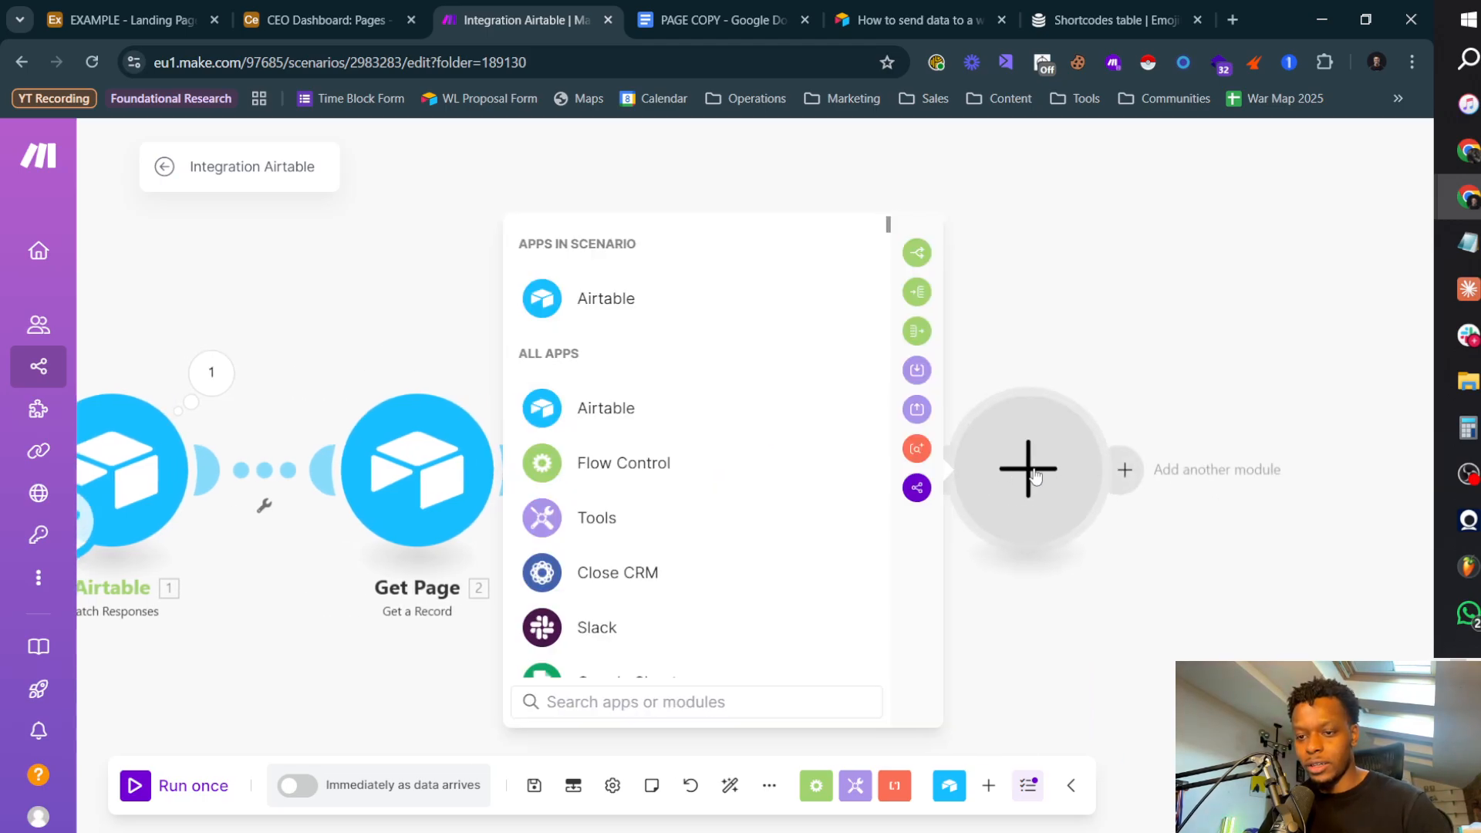
{"action": "left_click", "coordinate": [651, 304]}
{"action": "left_click", "coordinate": [655, 460]}
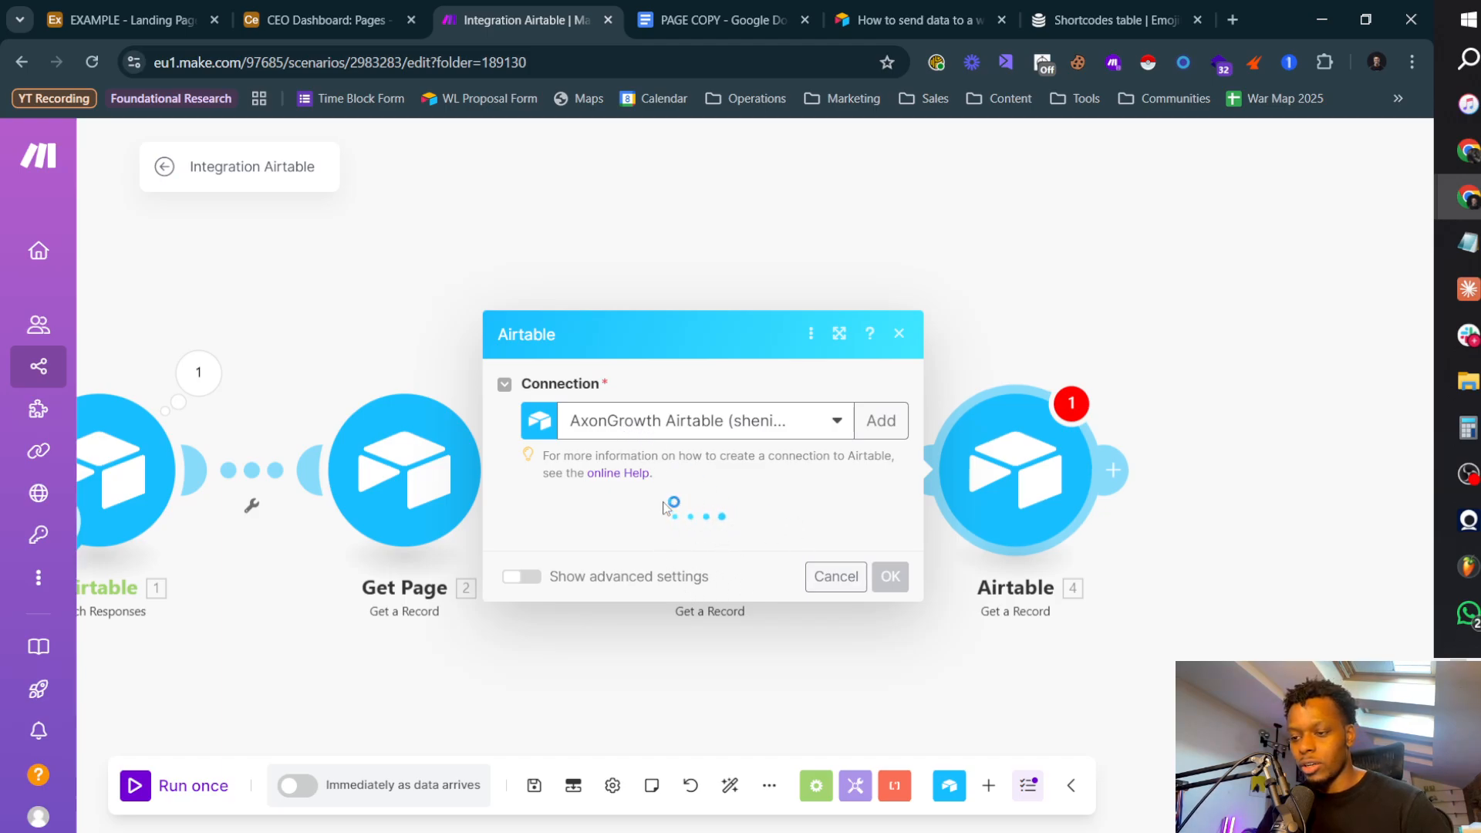
{"action": "left_click", "coordinate": [628, 554]}
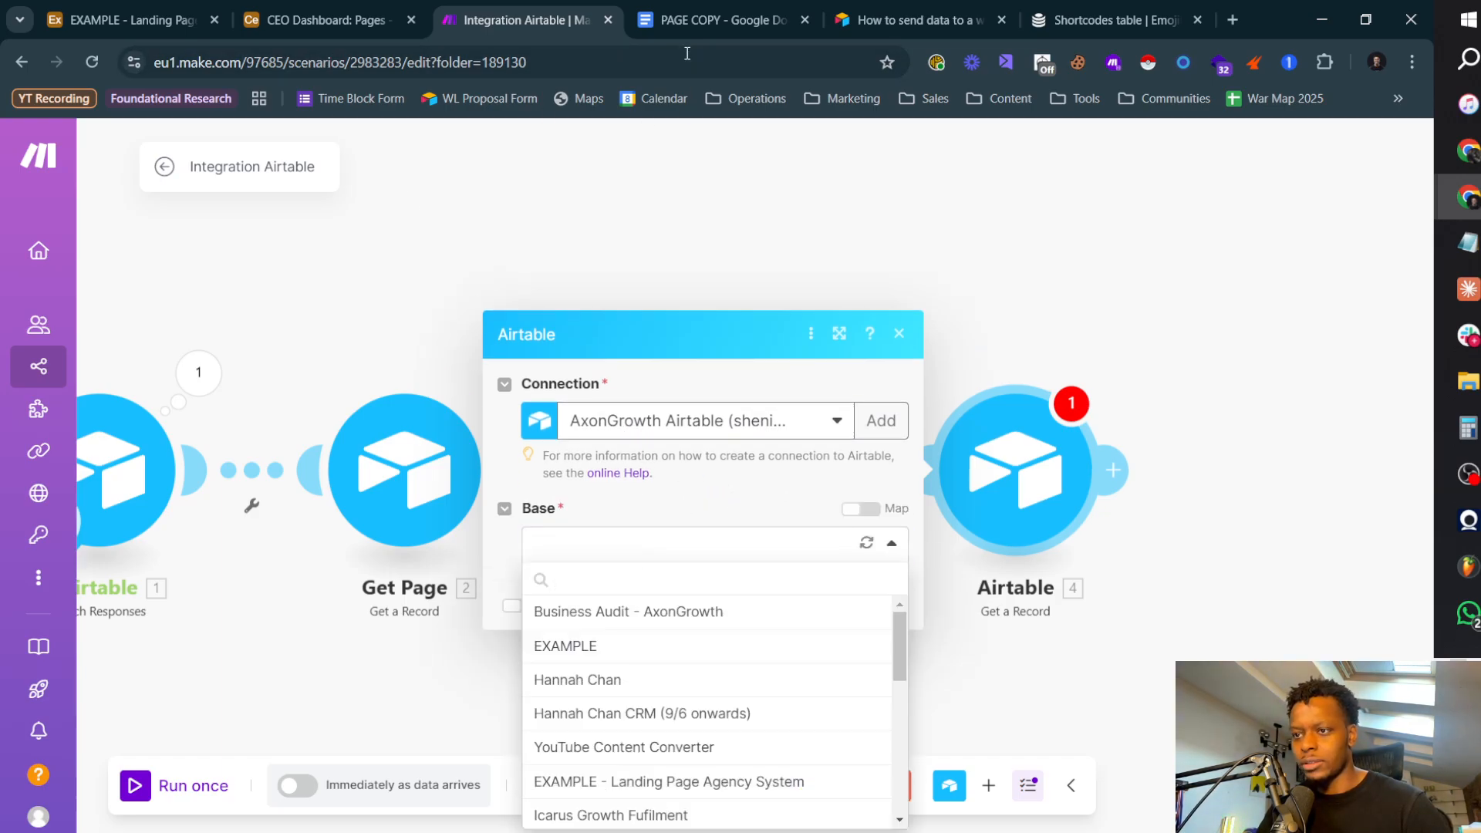
{"action": "key", "text": "alt+Tab"}
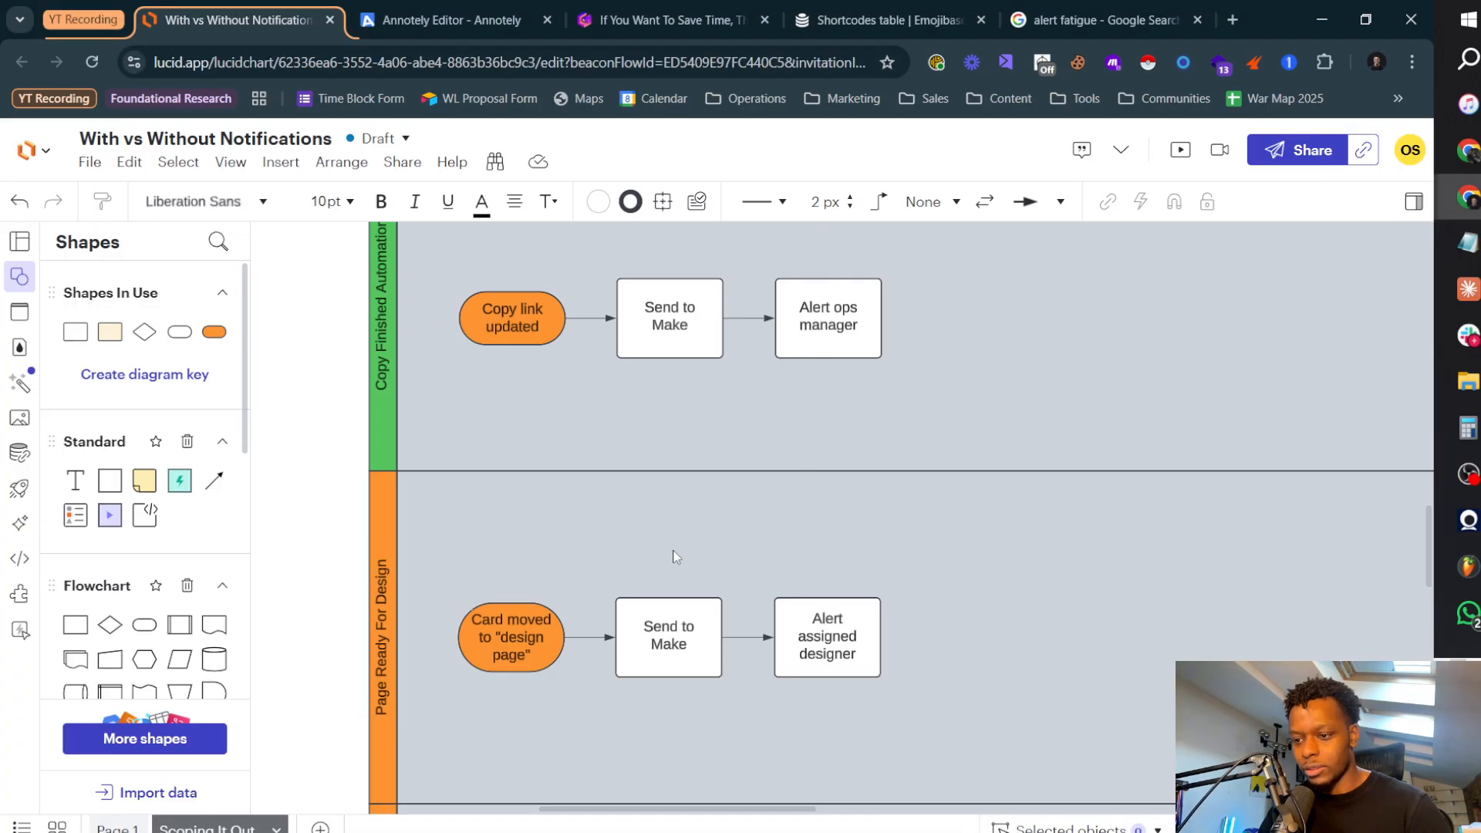
{"action": "key", "text": "alt+Tab"}
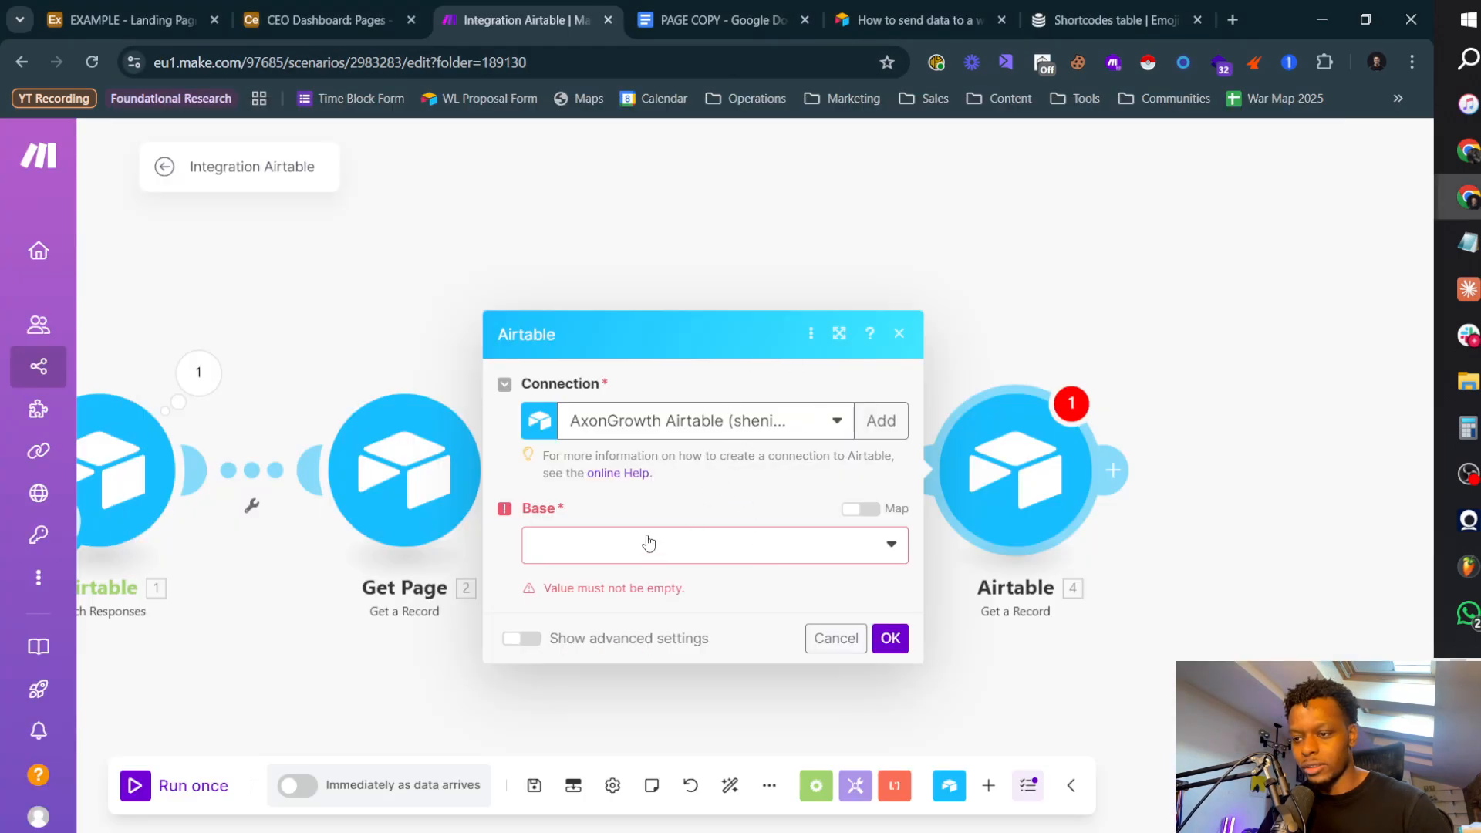
{"action": "left_click", "coordinate": [628, 546]}
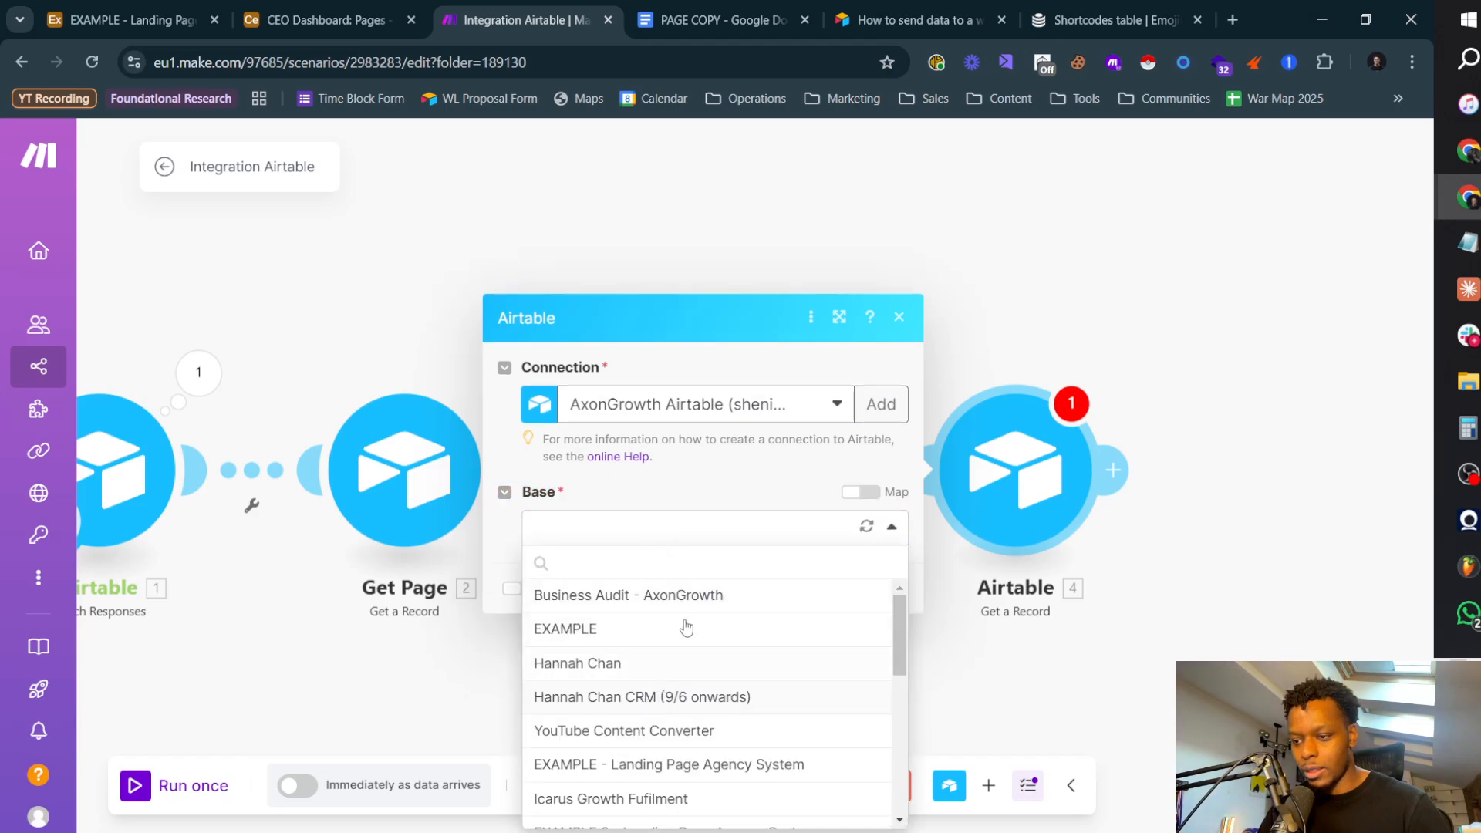
{"action": "left_click", "coordinate": [714, 764]}
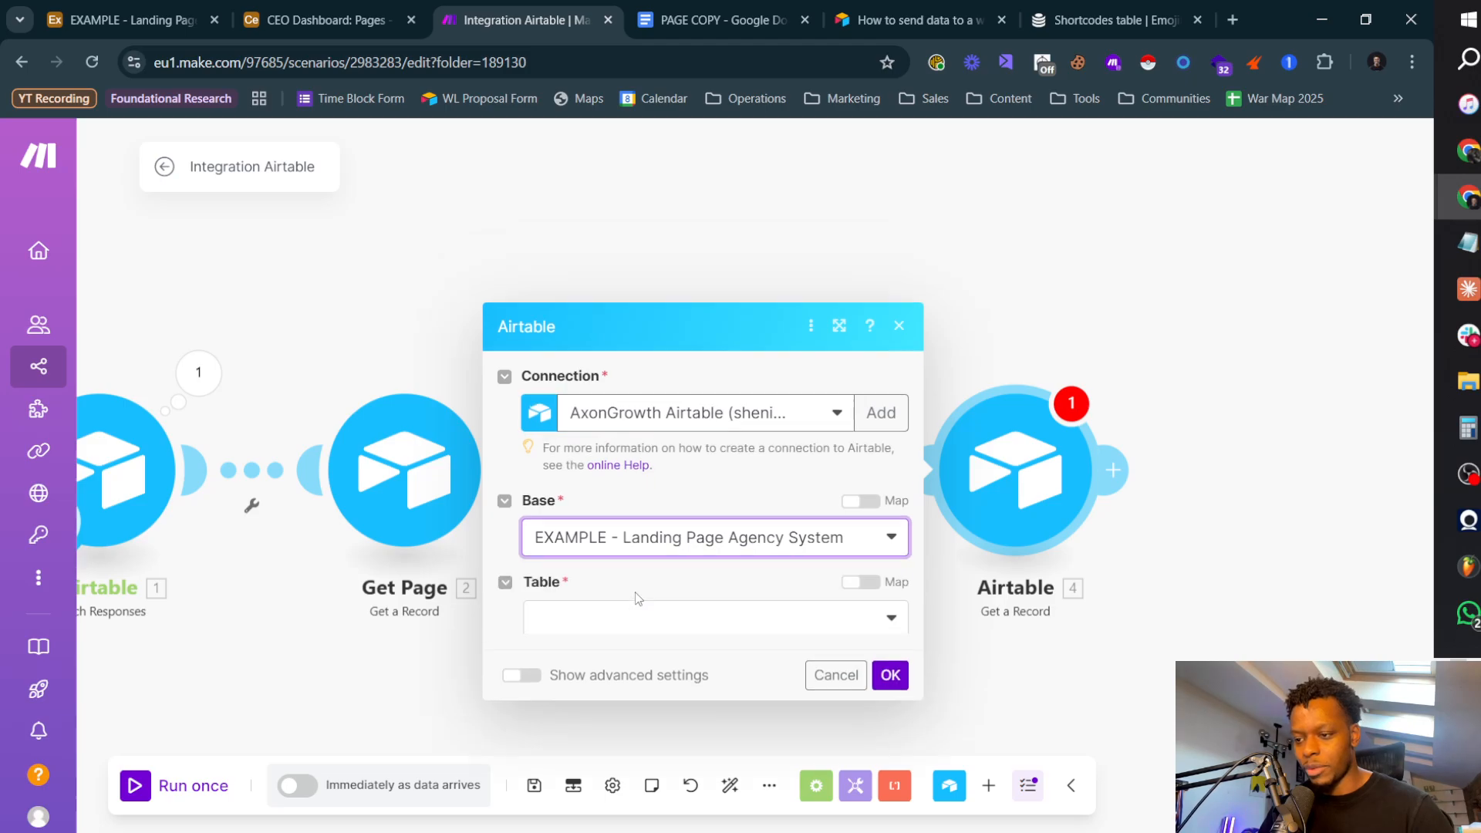
Step: Set the module's table to Team, map its Record ID to the first Designer Name item from Get Page, and confirm
{"action": "left_click", "coordinate": [643, 596]}
{"action": "left_click", "coordinate": [586, 483]}
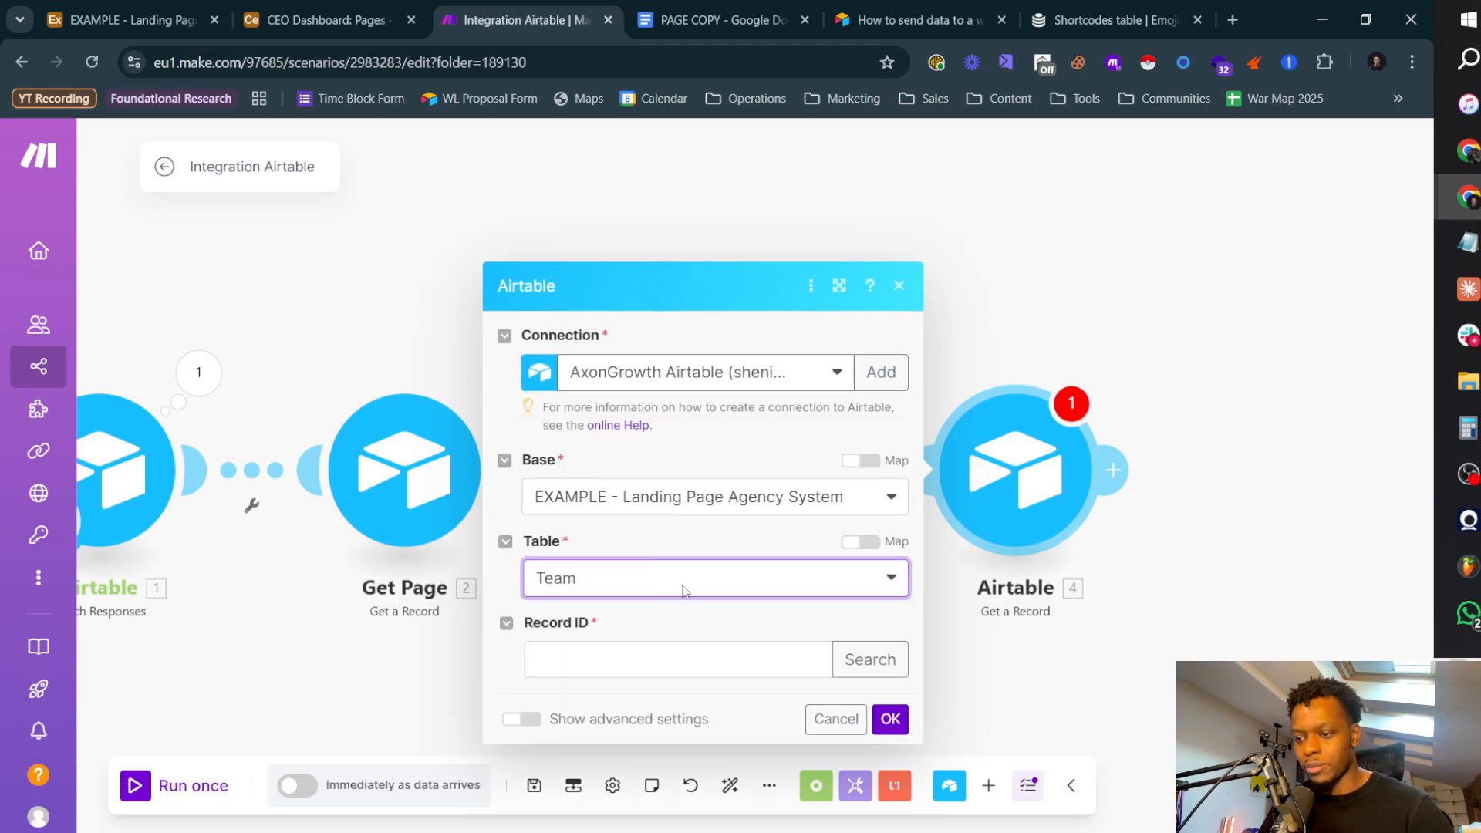
{"action": "left_click", "coordinate": [681, 626]}
{"action": "type", "text": "designer"}
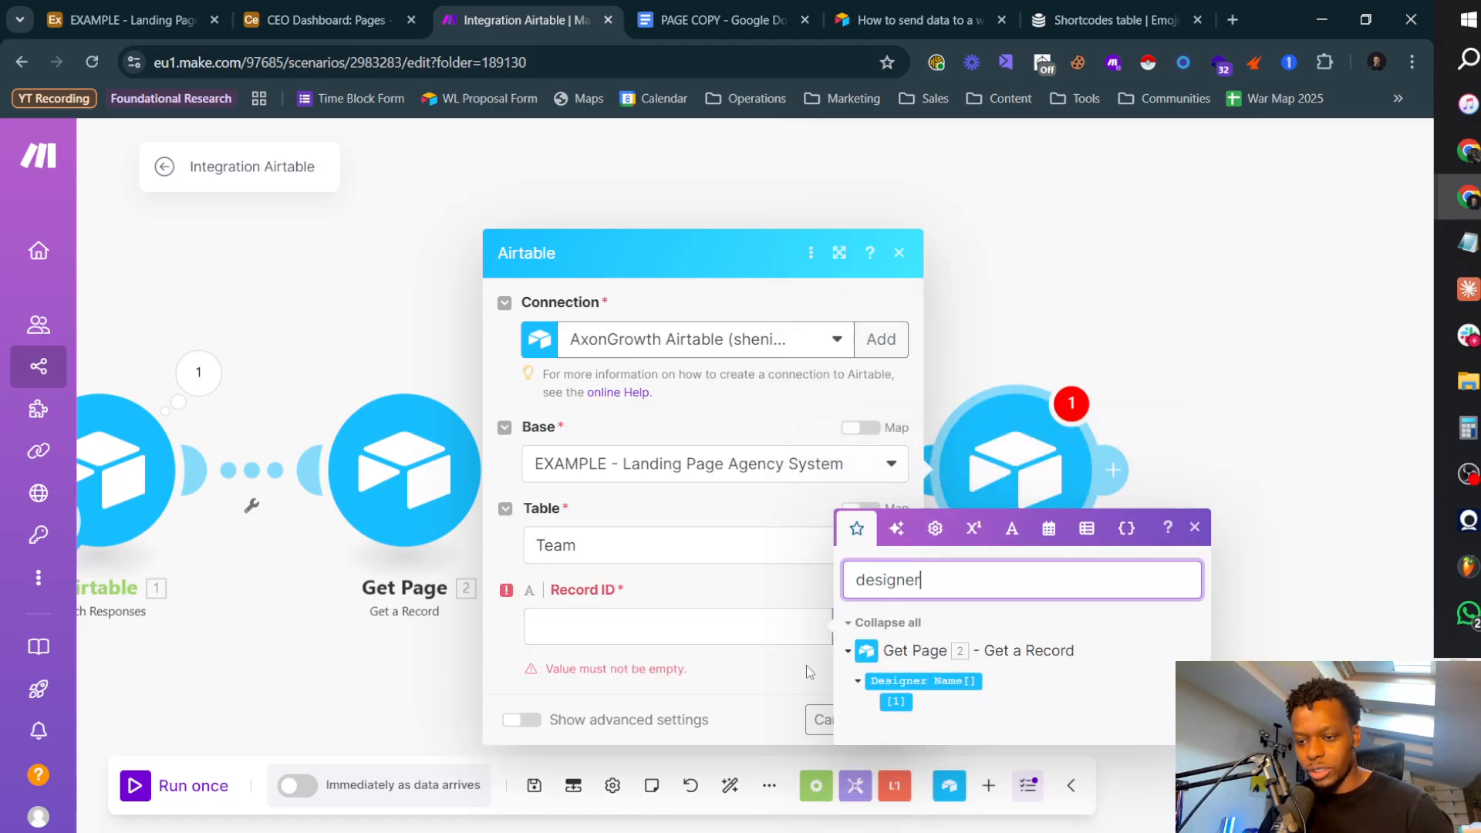
{"action": "left_click", "coordinate": [733, 626]}
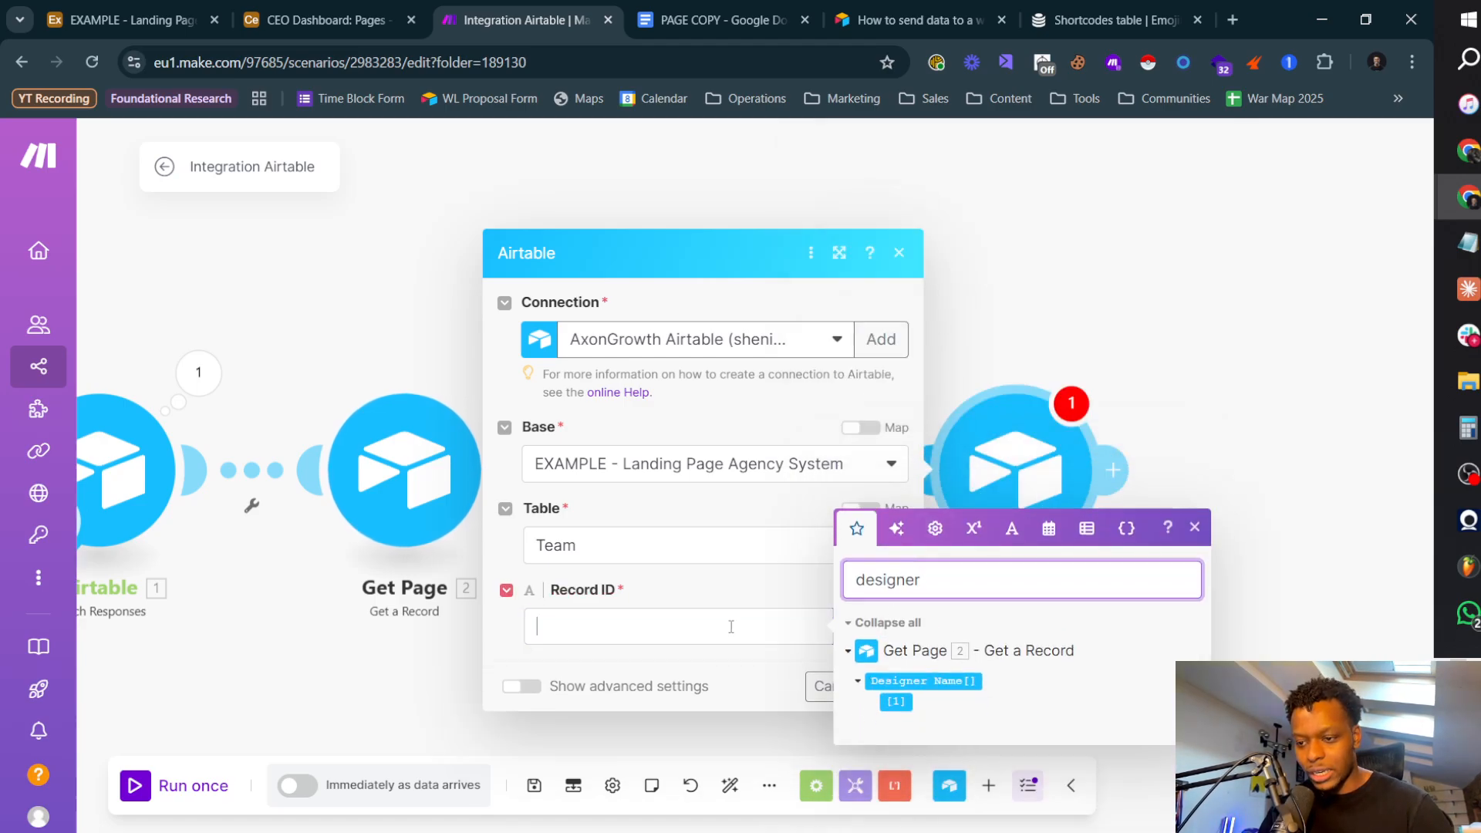
{"action": "left_click", "coordinate": [896, 702]}
{"action": "left_click", "coordinate": [774, 686]}
{"action": "left_click", "coordinate": [890, 687]}
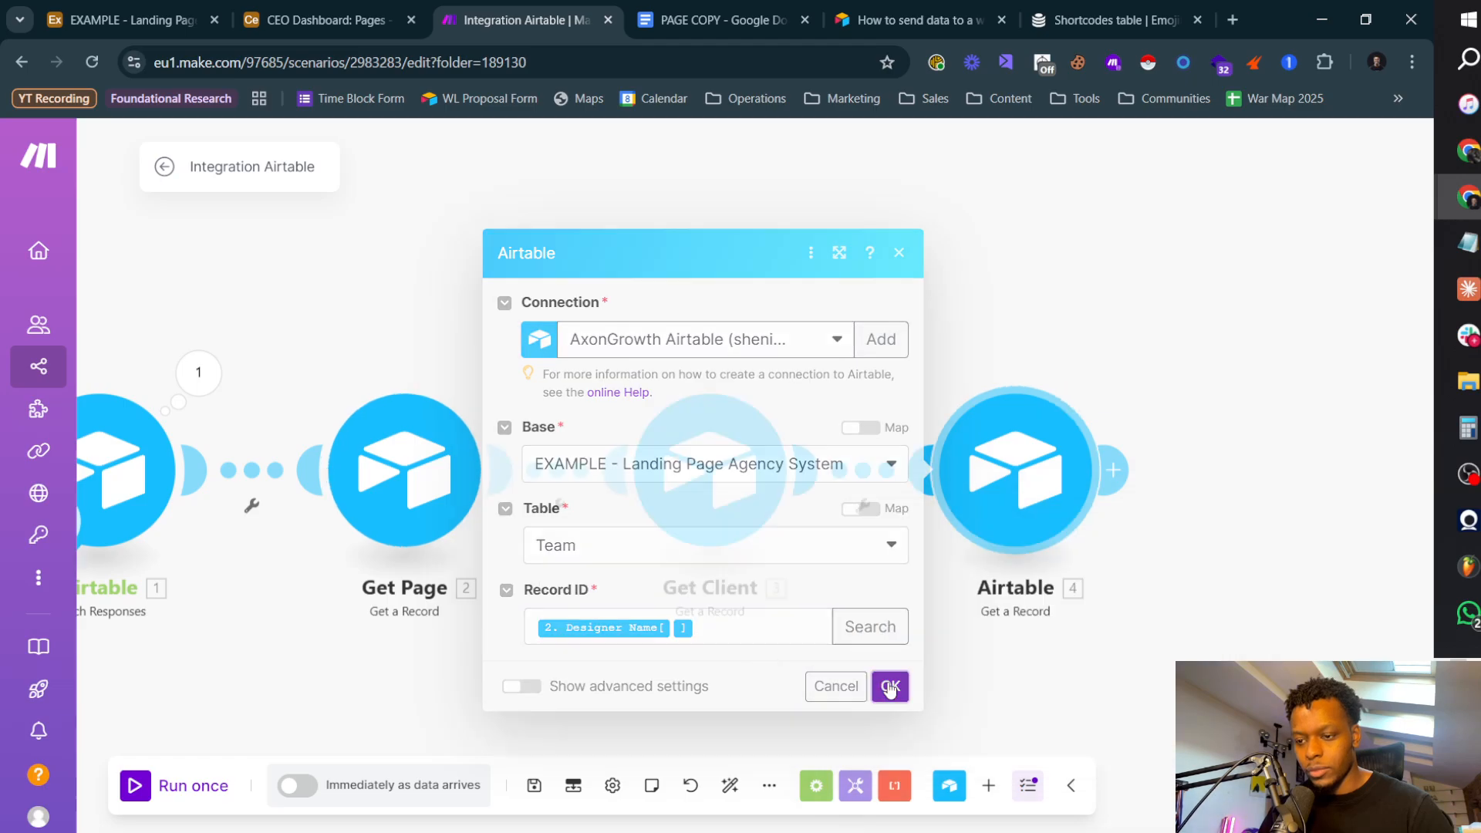
Step: Rename the Team lookup module to Get Designer and save the scenario
{"action": "right_click", "coordinate": [928, 583]}
{"action": "right_click", "coordinate": [1006, 465]}
{"action": "left_click", "coordinate": [1004, 478]}
{"action": "right_click", "coordinate": [1004, 481]}
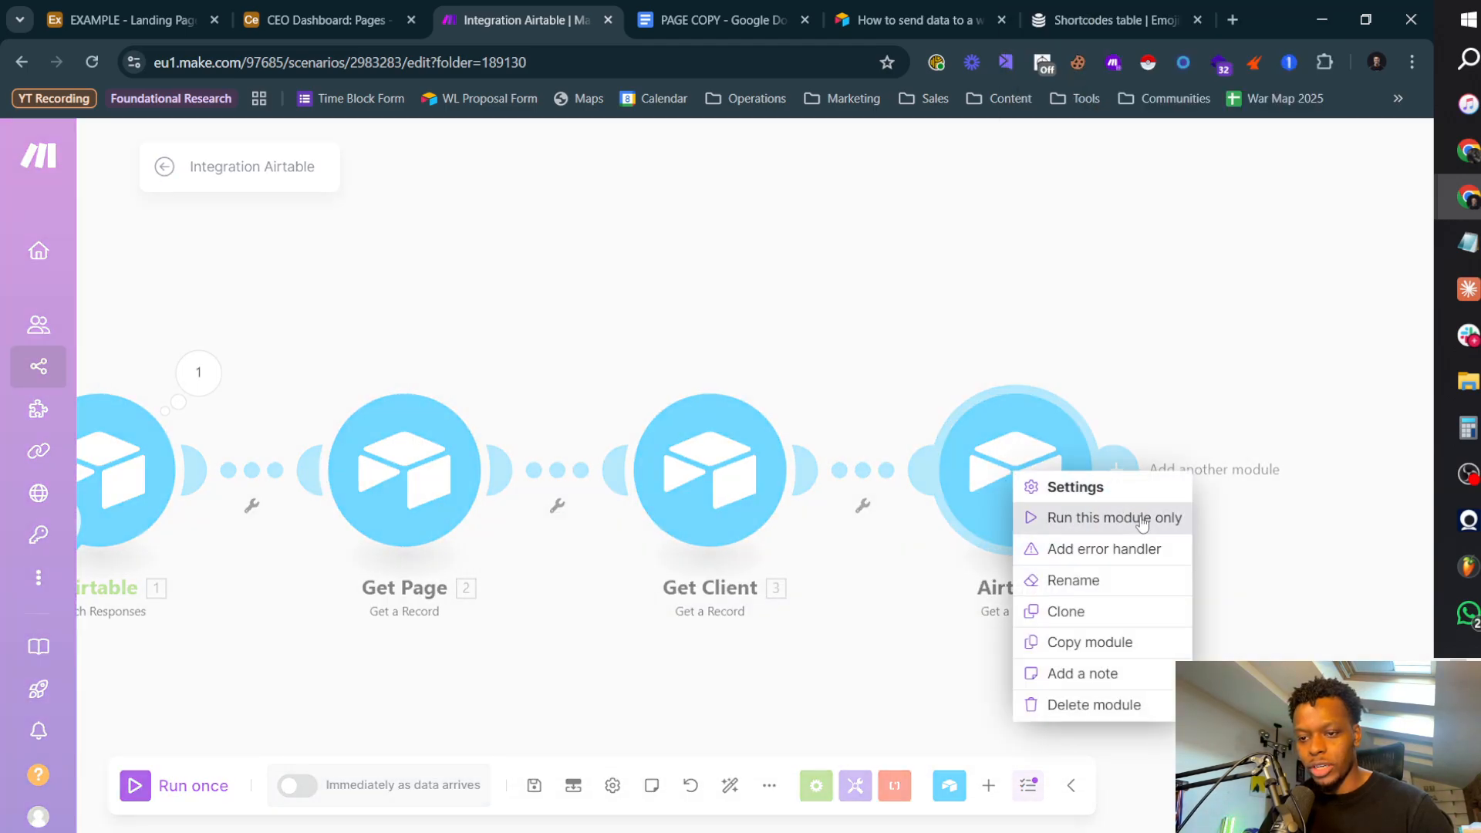
{"action": "left_click", "coordinate": [1065, 579]}
{"action": "type", "text": "Get Designer"}
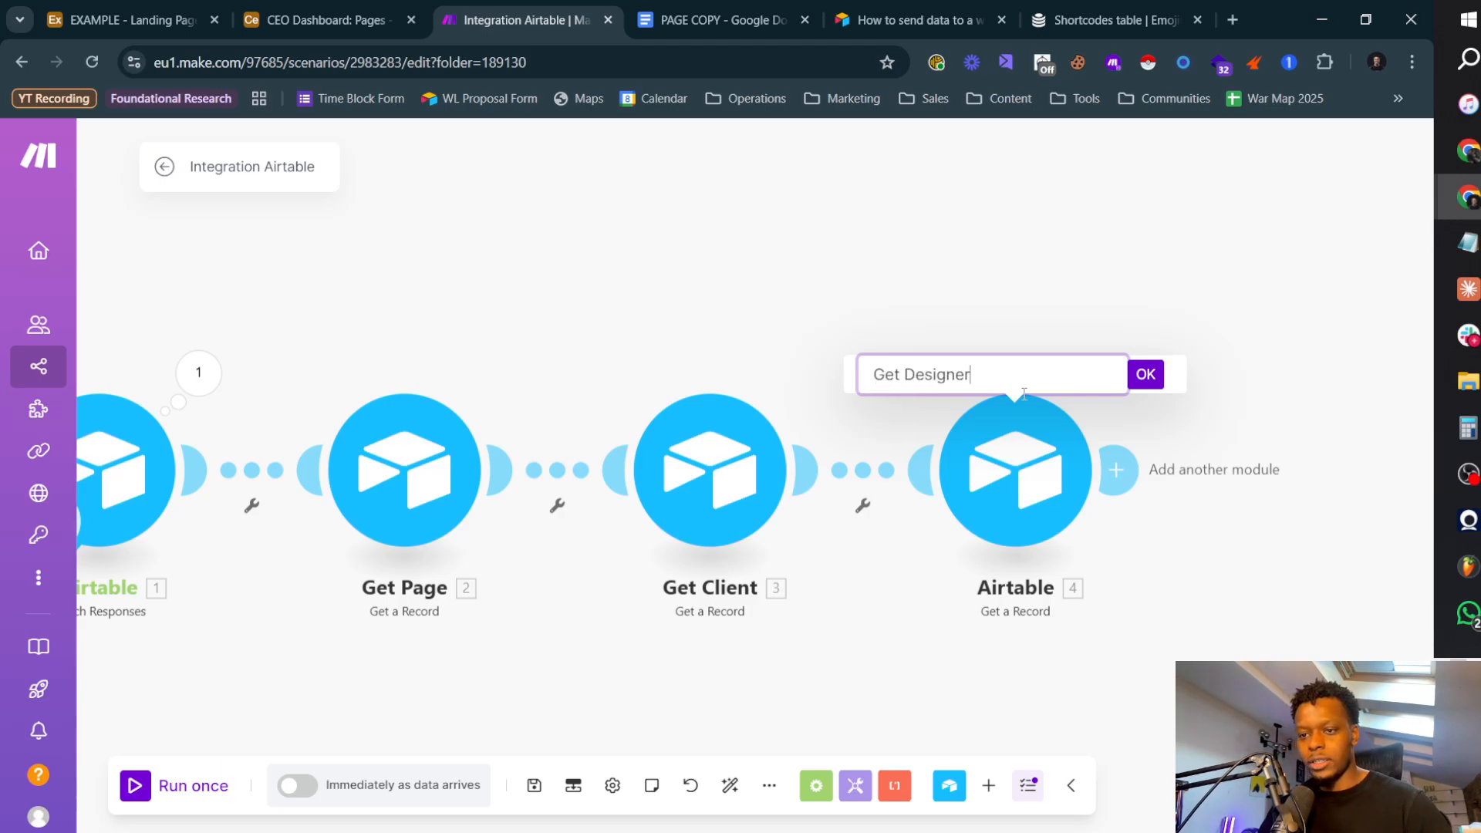
{"action": "left_click", "coordinate": [1145, 374]}
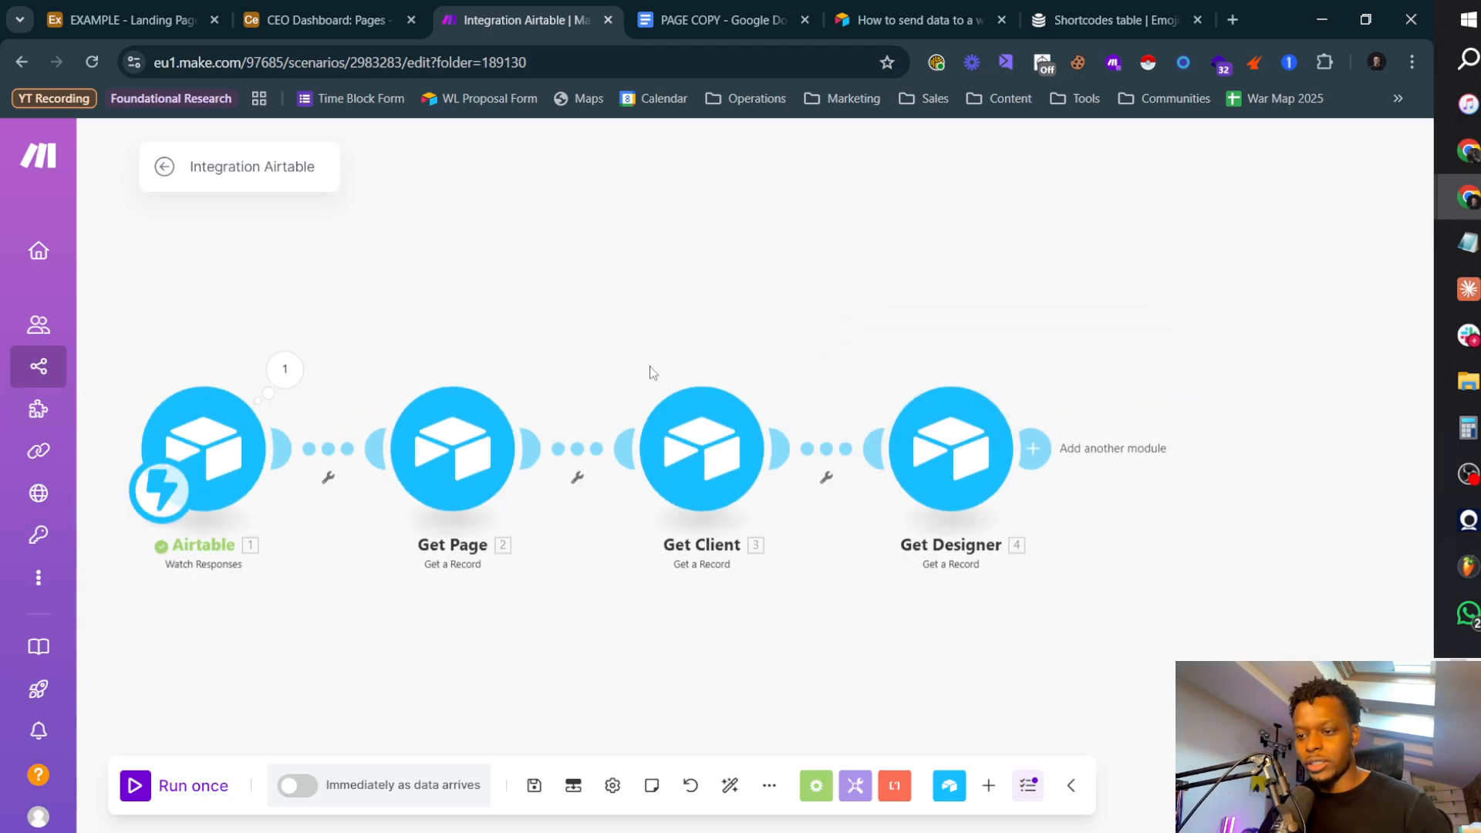
{"action": "left_click", "coordinate": [534, 785]}
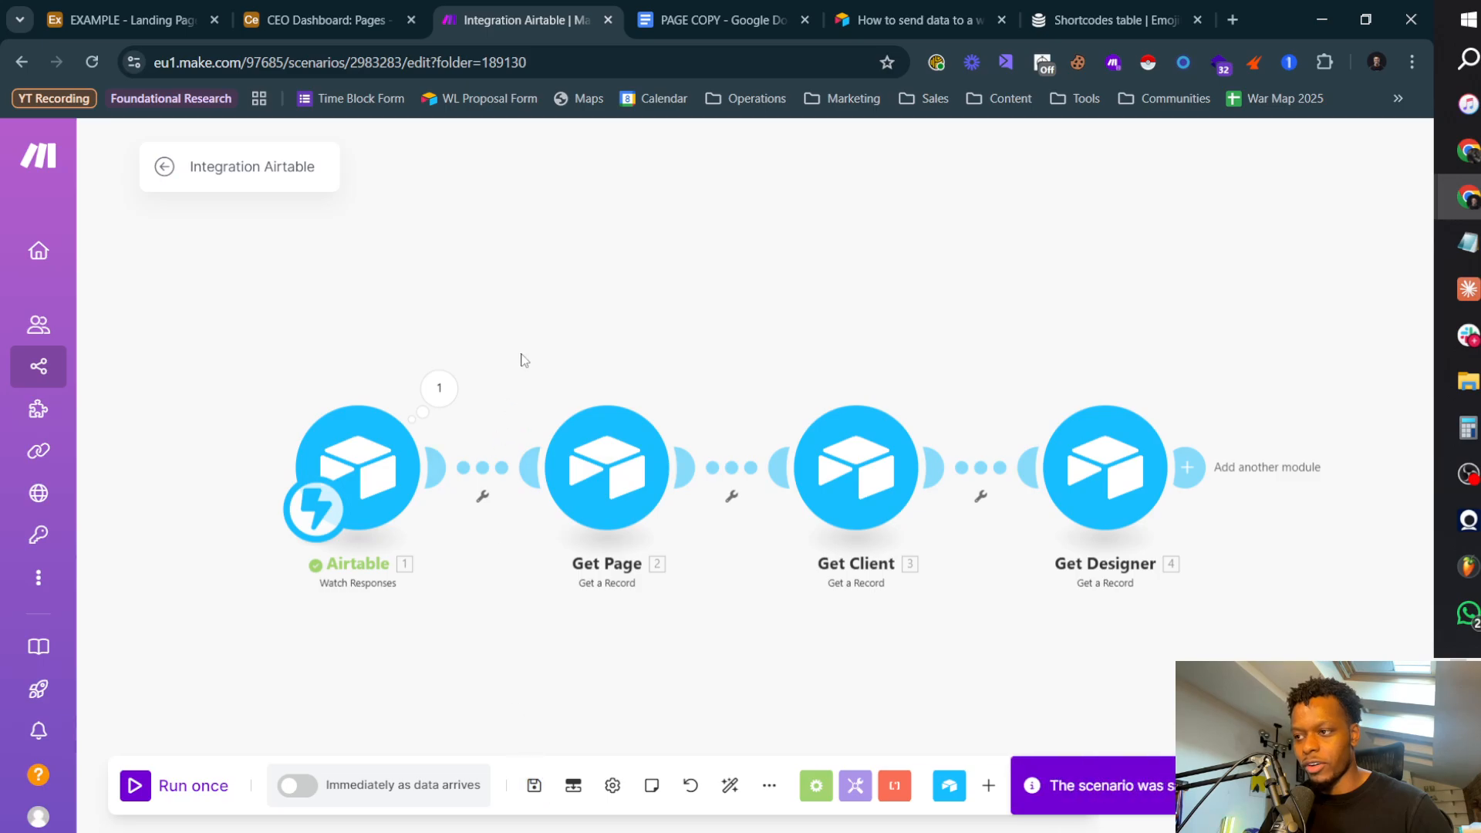
Step: Rename the scenario to "Design Page" >> Alert Designer
{"action": "left_click", "coordinate": [247, 167]}
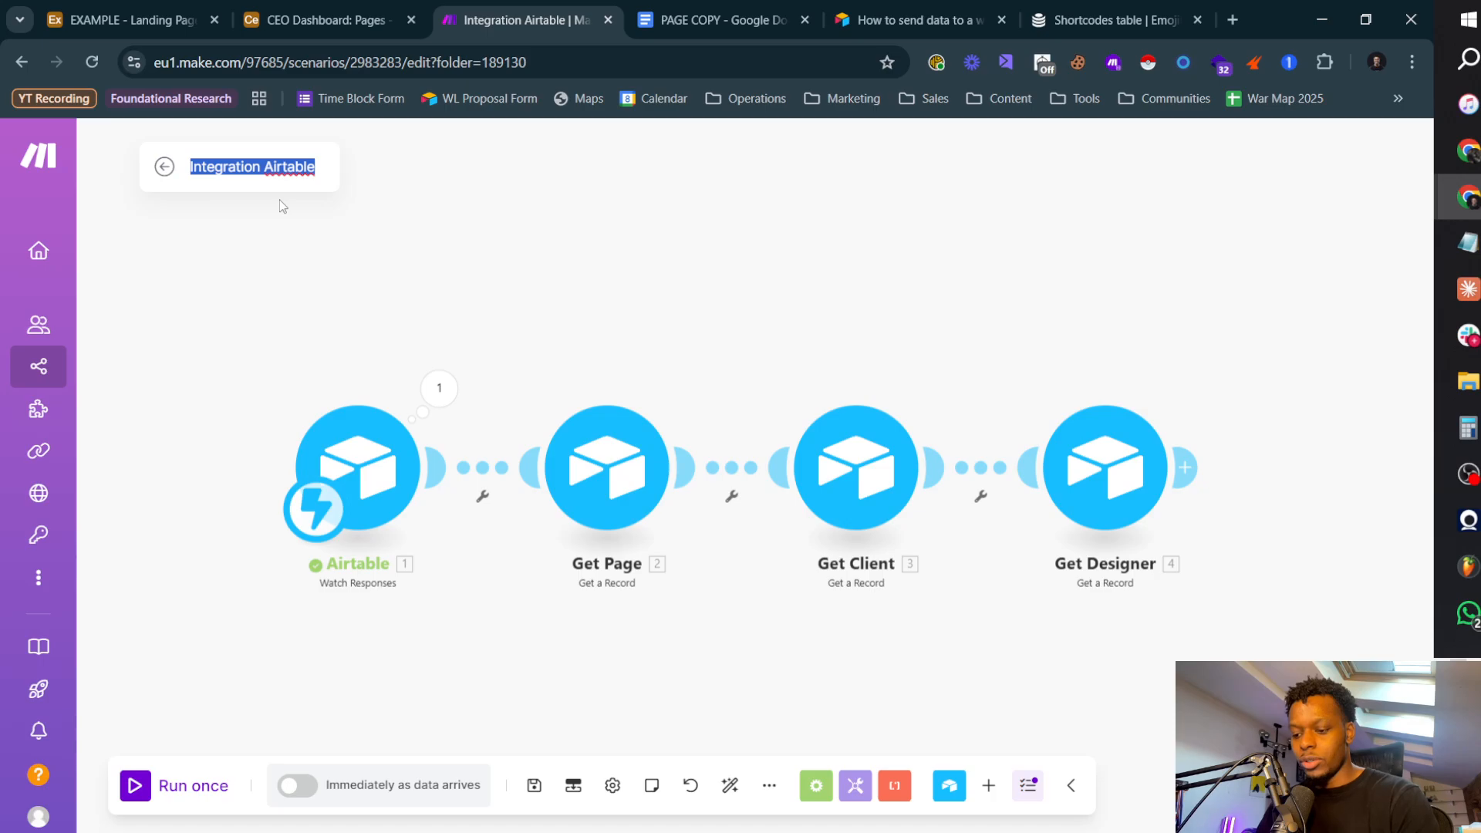
{"action": "type", "text": "Design Page >"}
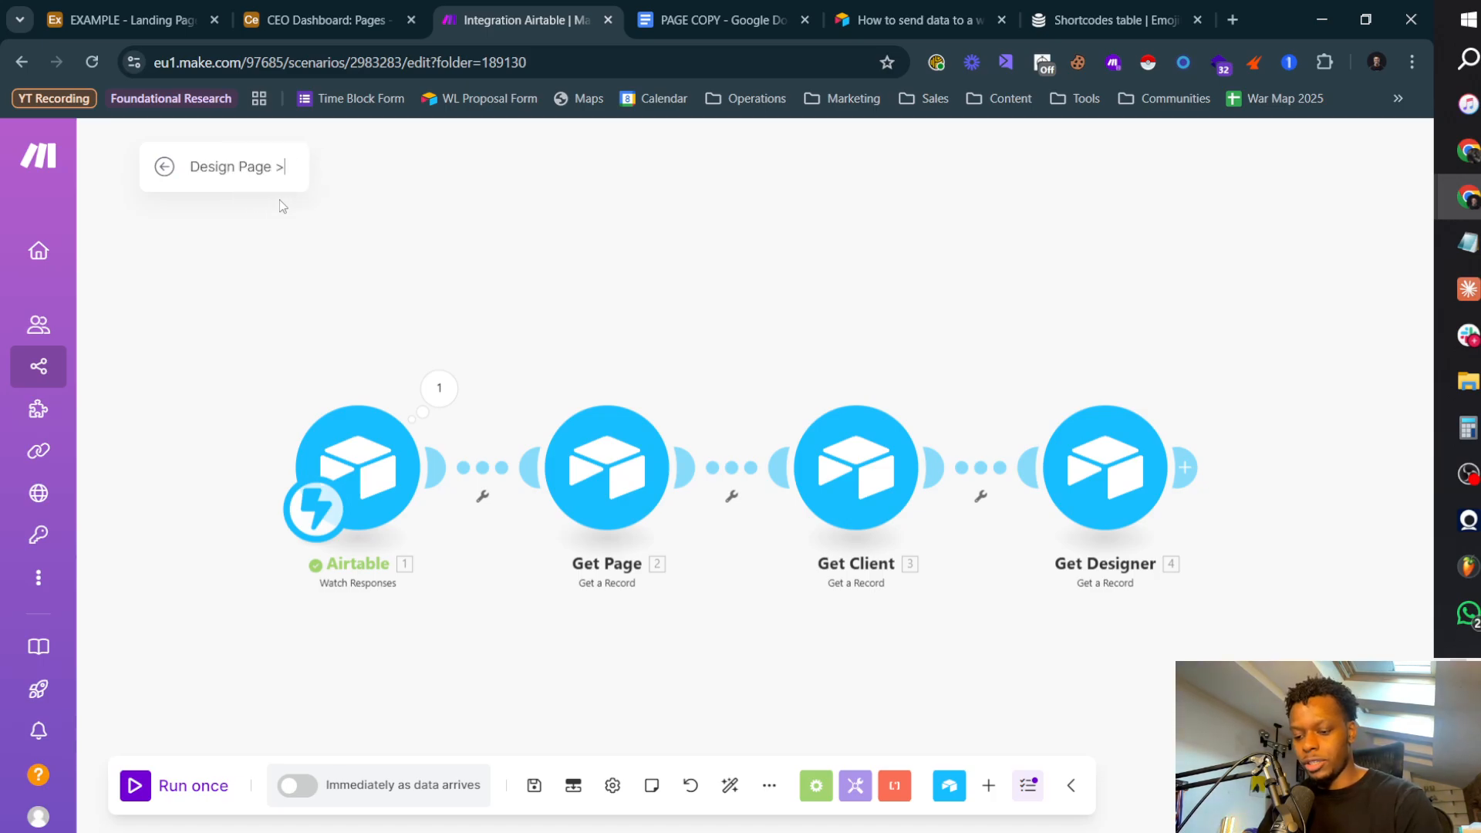
{"action": "type", "text": "> Alert Designer"}
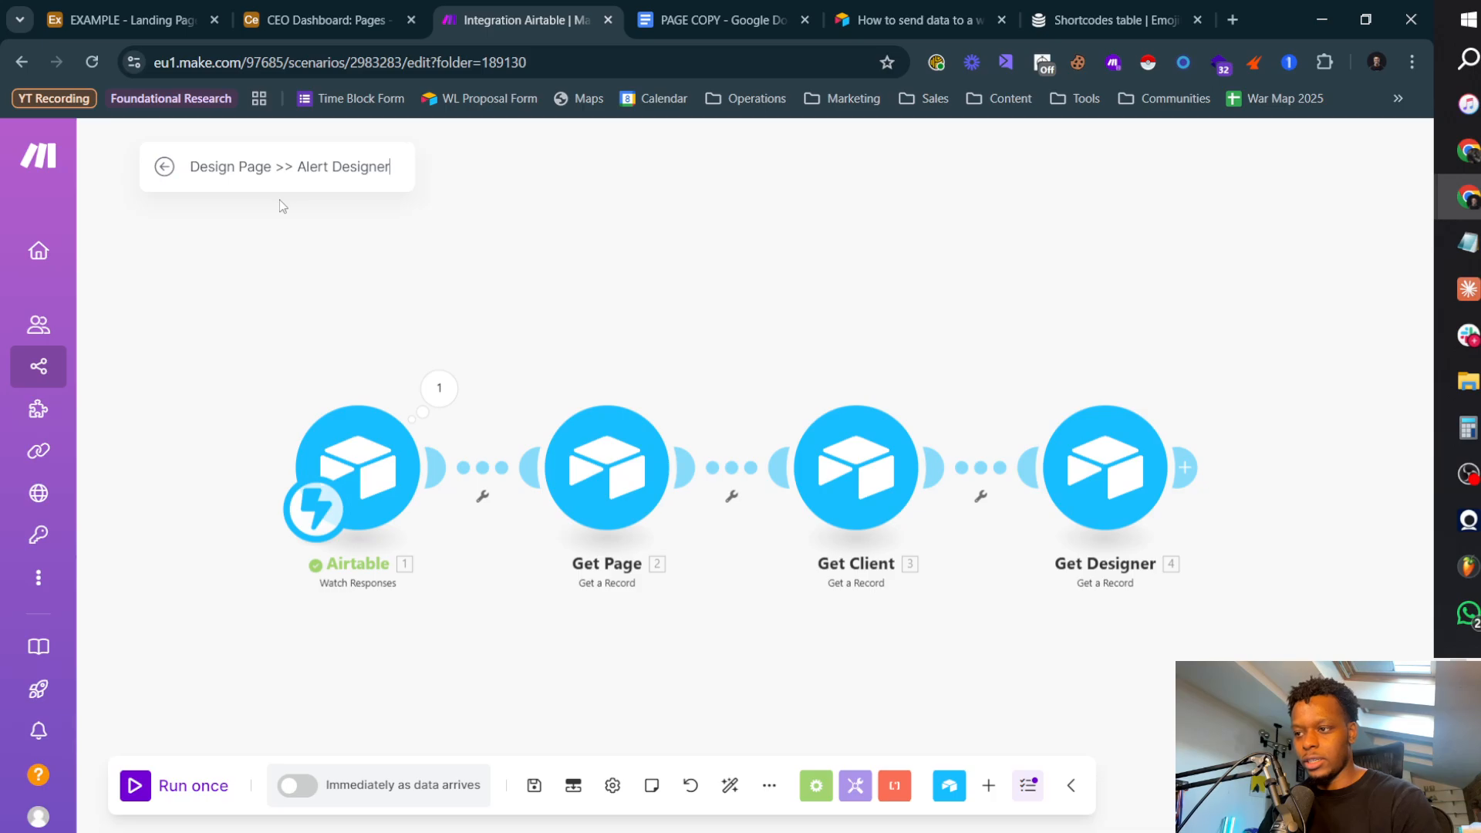
{"action": "type", "text": "\""}
{"action": "key", "text": "ctrl+Right"}
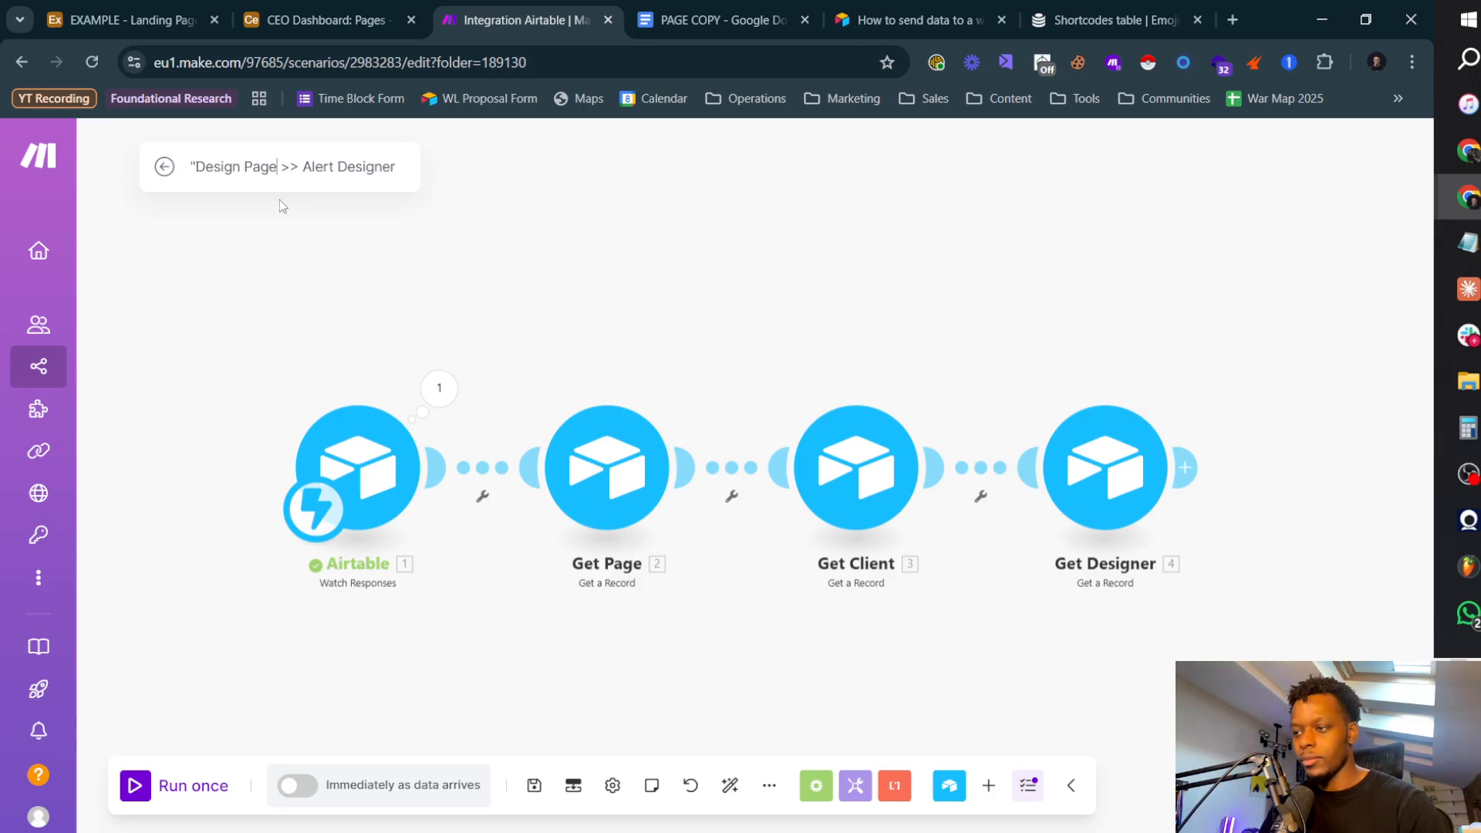
{"action": "type", "text": "\""}
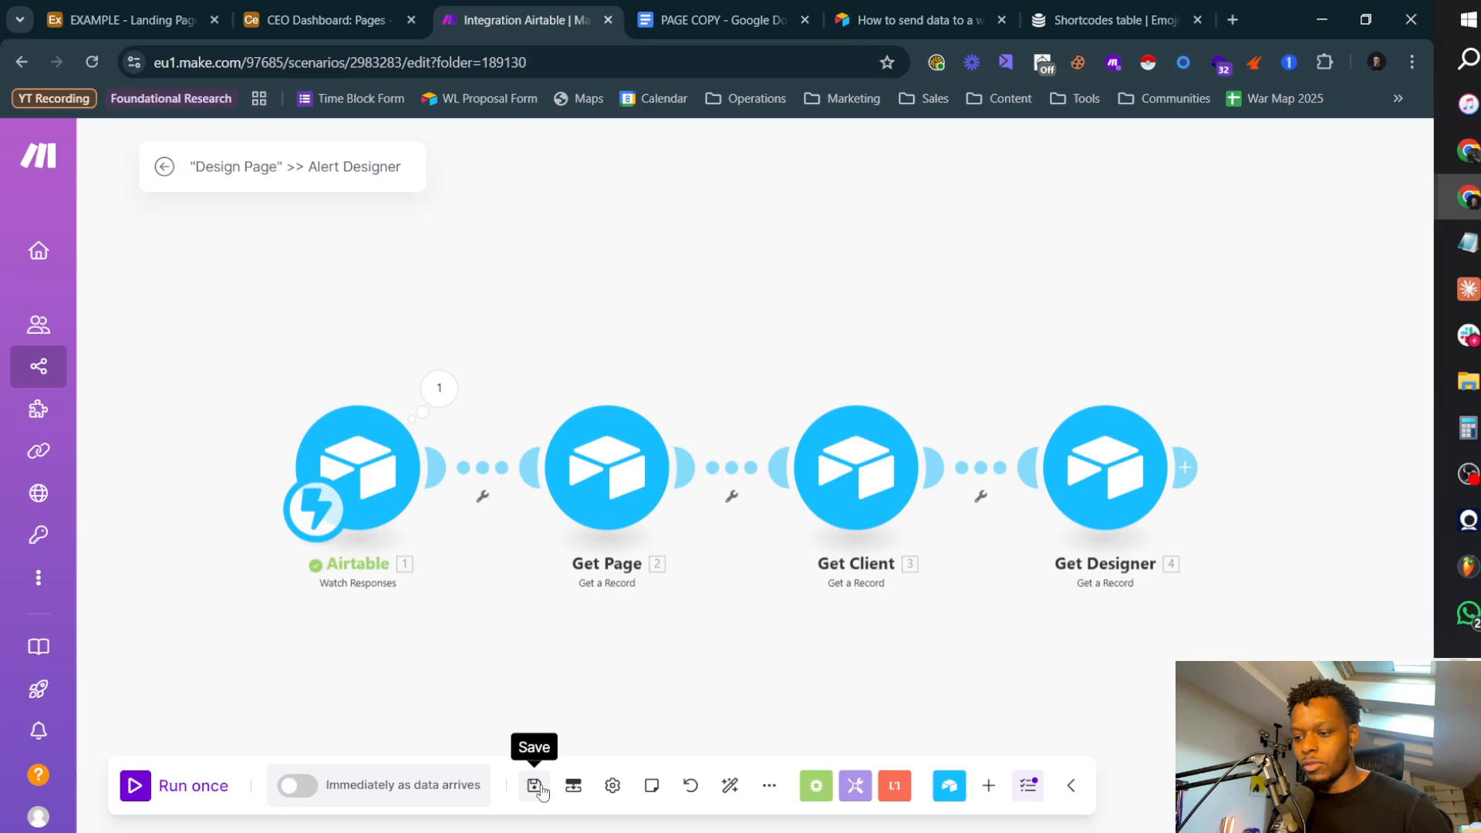
Step: Run the scenario once and trigger it by testing the script in Airtable's "Design Page" >> Send To Designer automation, then return to the scenario
{"action": "left_click", "coordinate": [193, 785]}
{"action": "left_click", "coordinate": [306, 19]}
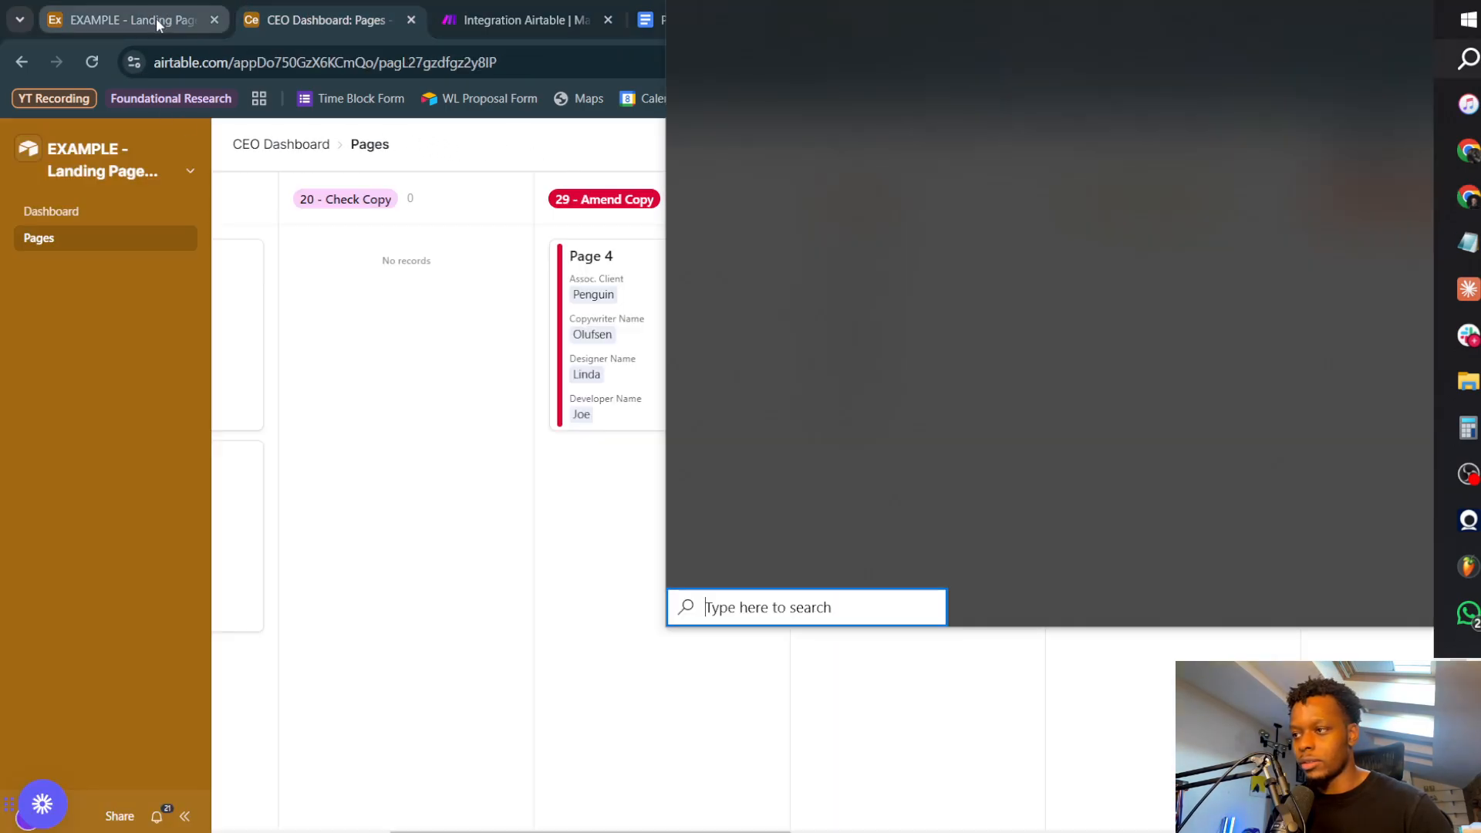
{"action": "left_click", "coordinate": [154, 22]}
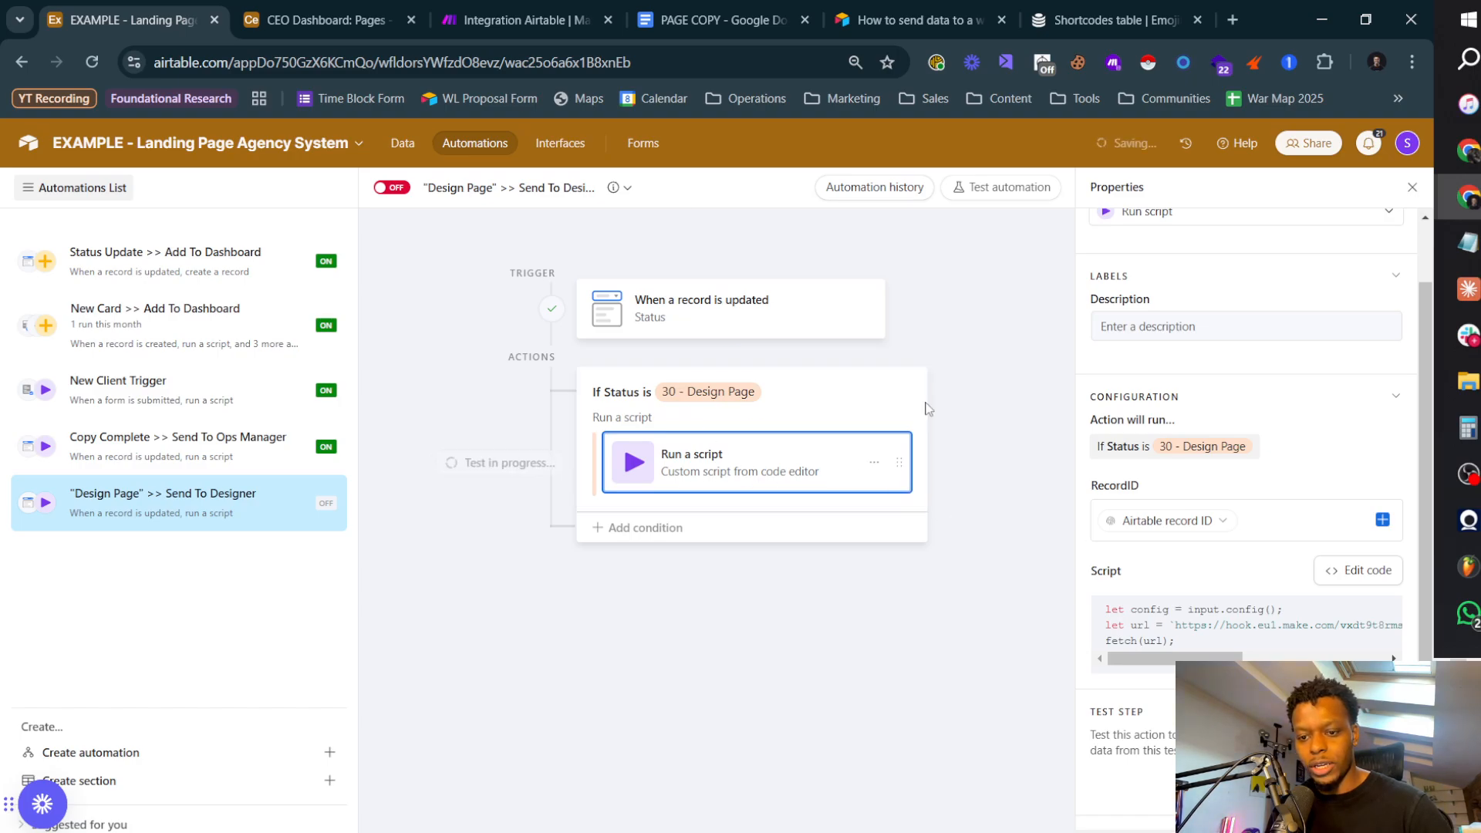
{"action": "left_click", "coordinate": [515, 19]}
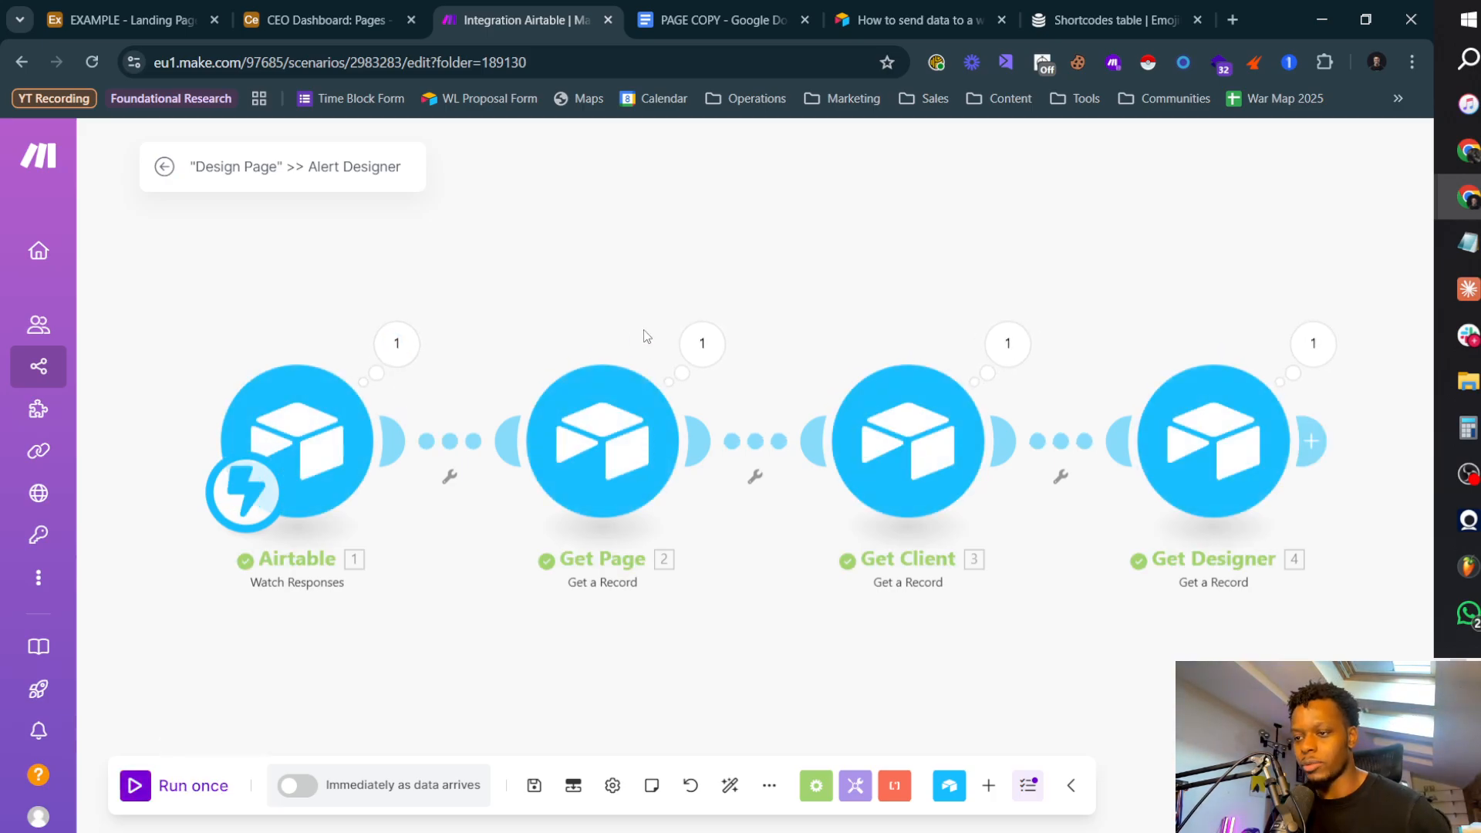
Step: Inspect the run's output bundles for the Get Page, Get Client and Get Designer modules
{"action": "left_click", "coordinate": [685, 349]}
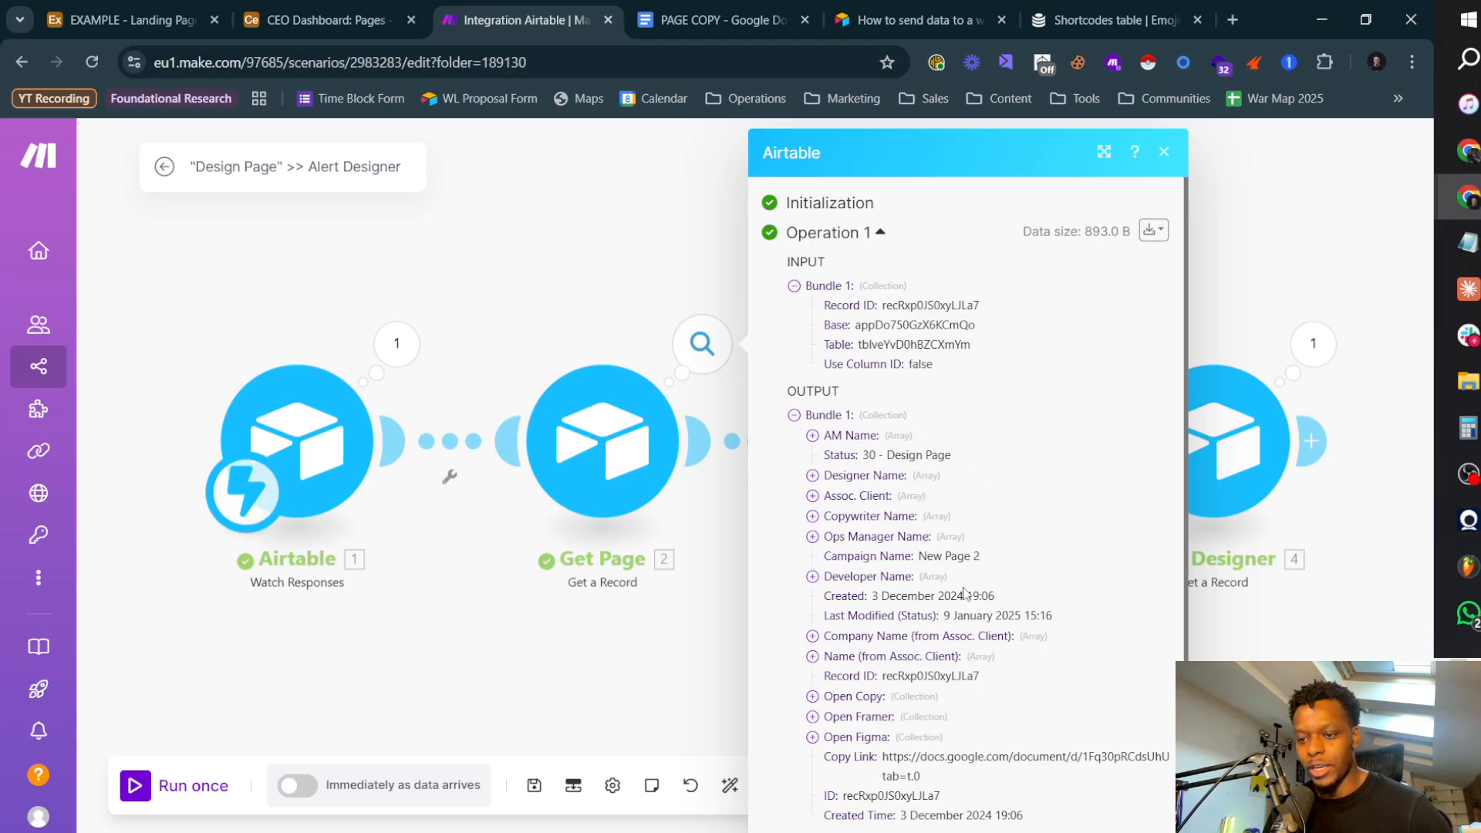
{"action": "left_click", "coordinate": [586, 293]}
{"action": "left_click", "coordinate": [1007, 344]}
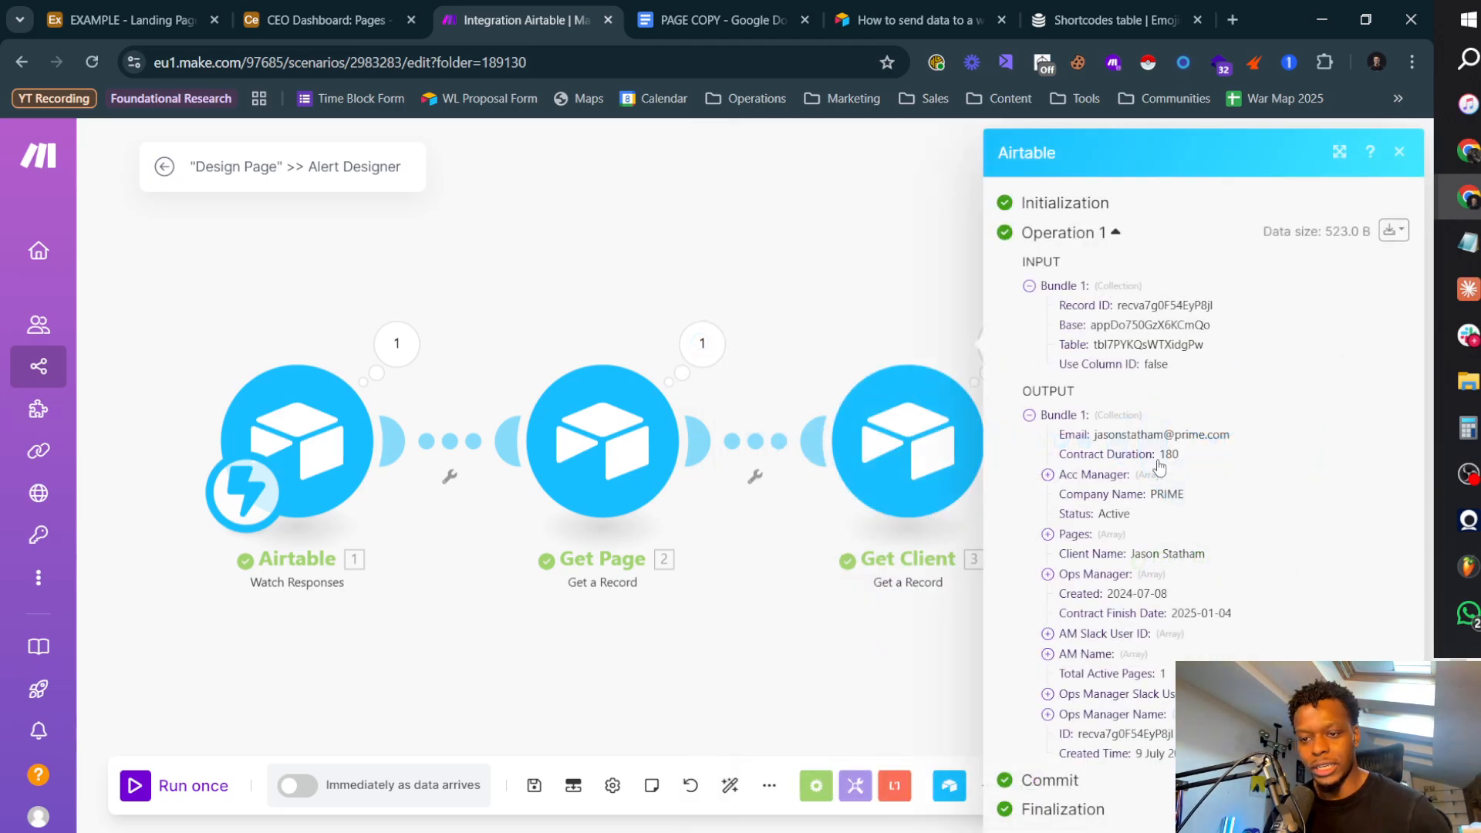
{"action": "left_click", "coordinate": [832, 634]}
{"action": "left_click", "coordinate": [1314, 344]}
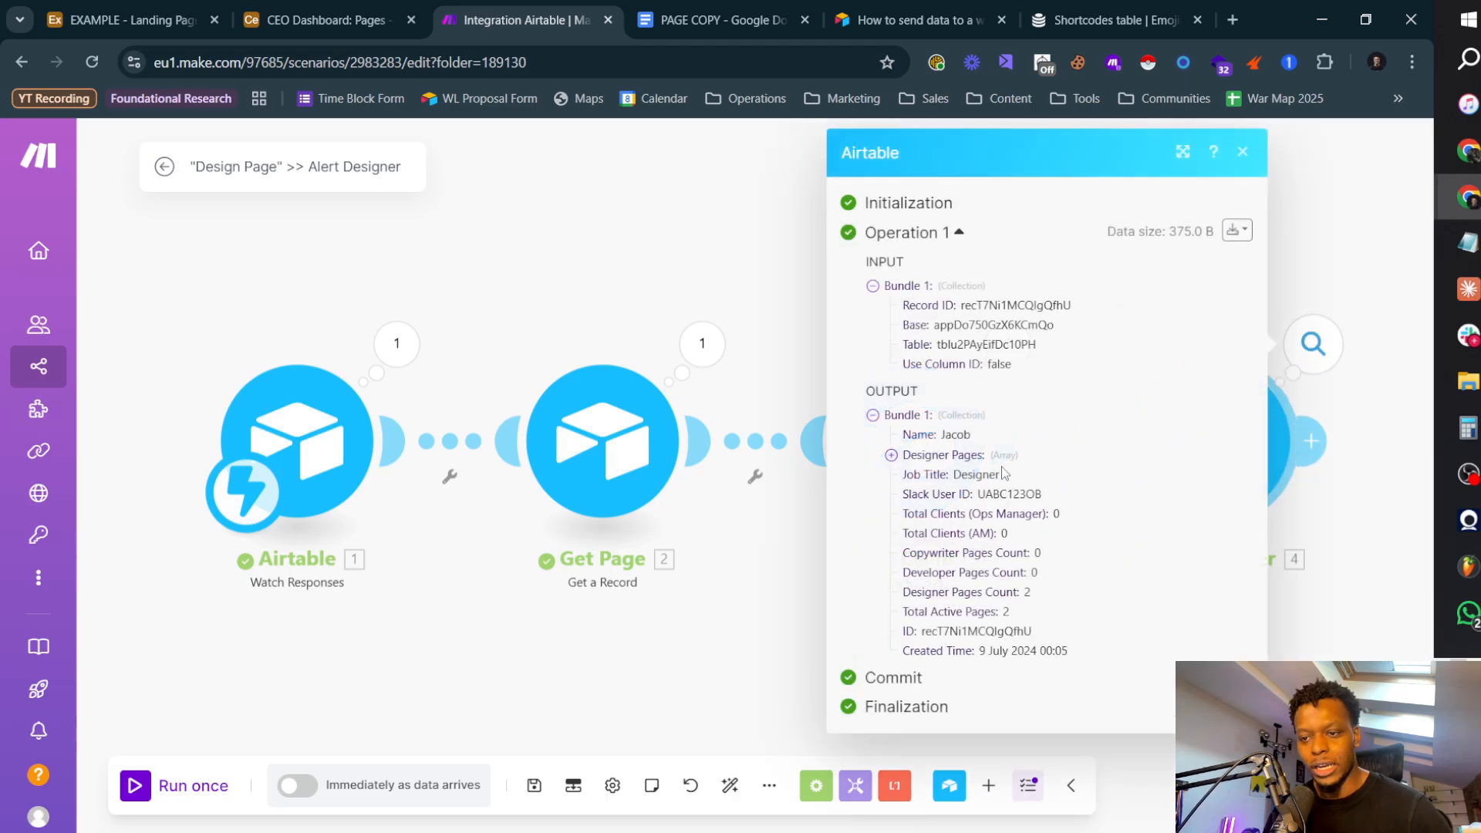
{"action": "left_click", "coordinate": [637, 578]}
Step: Add a Slack Create a Message module after the Get Designer module
{"action": "left_click_drag", "start_coordinate": [1338, 518], "coordinate": [1092, 472]}
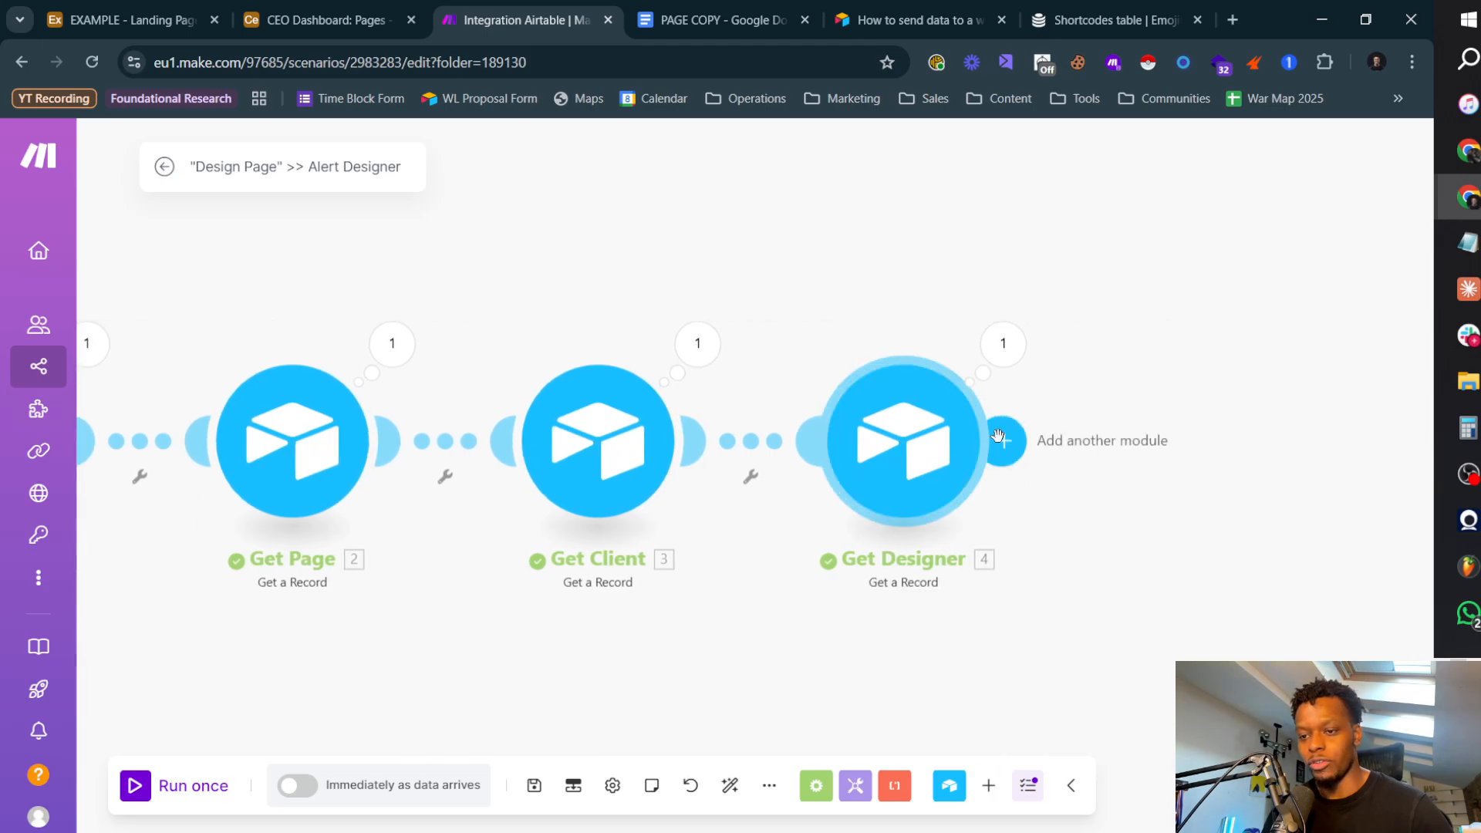
{"action": "left_click", "coordinate": [1023, 440]}
{"action": "type", "text": "slack"}
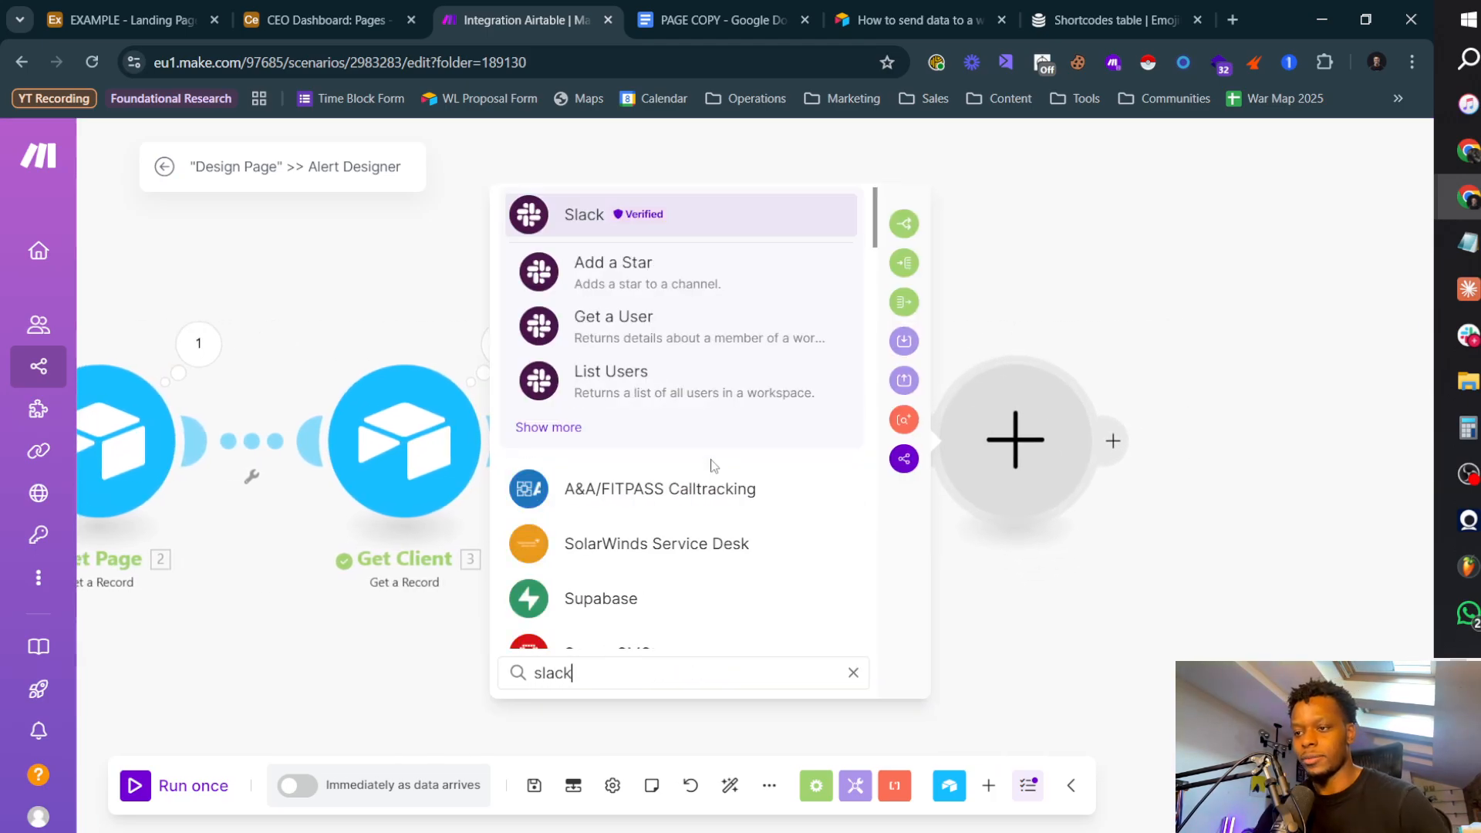
{"action": "left_click", "coordinate": [604, 215]}
{"action": "scroll", "coordinate": [667, 557], "scroll_direction": "down", "scroll_amount": 3}
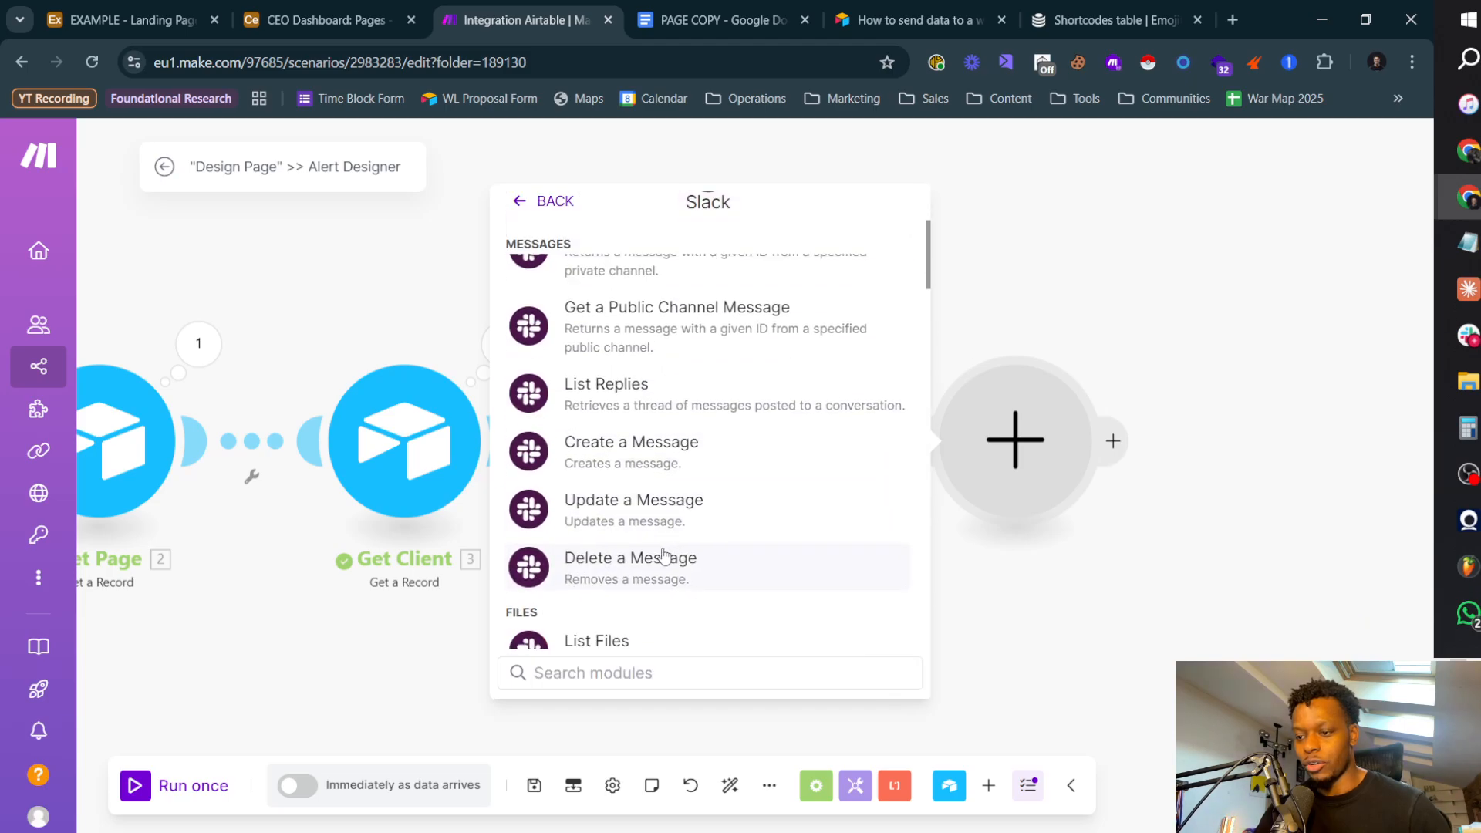
{"action": "left_click", "coordinate": [630, 443]}
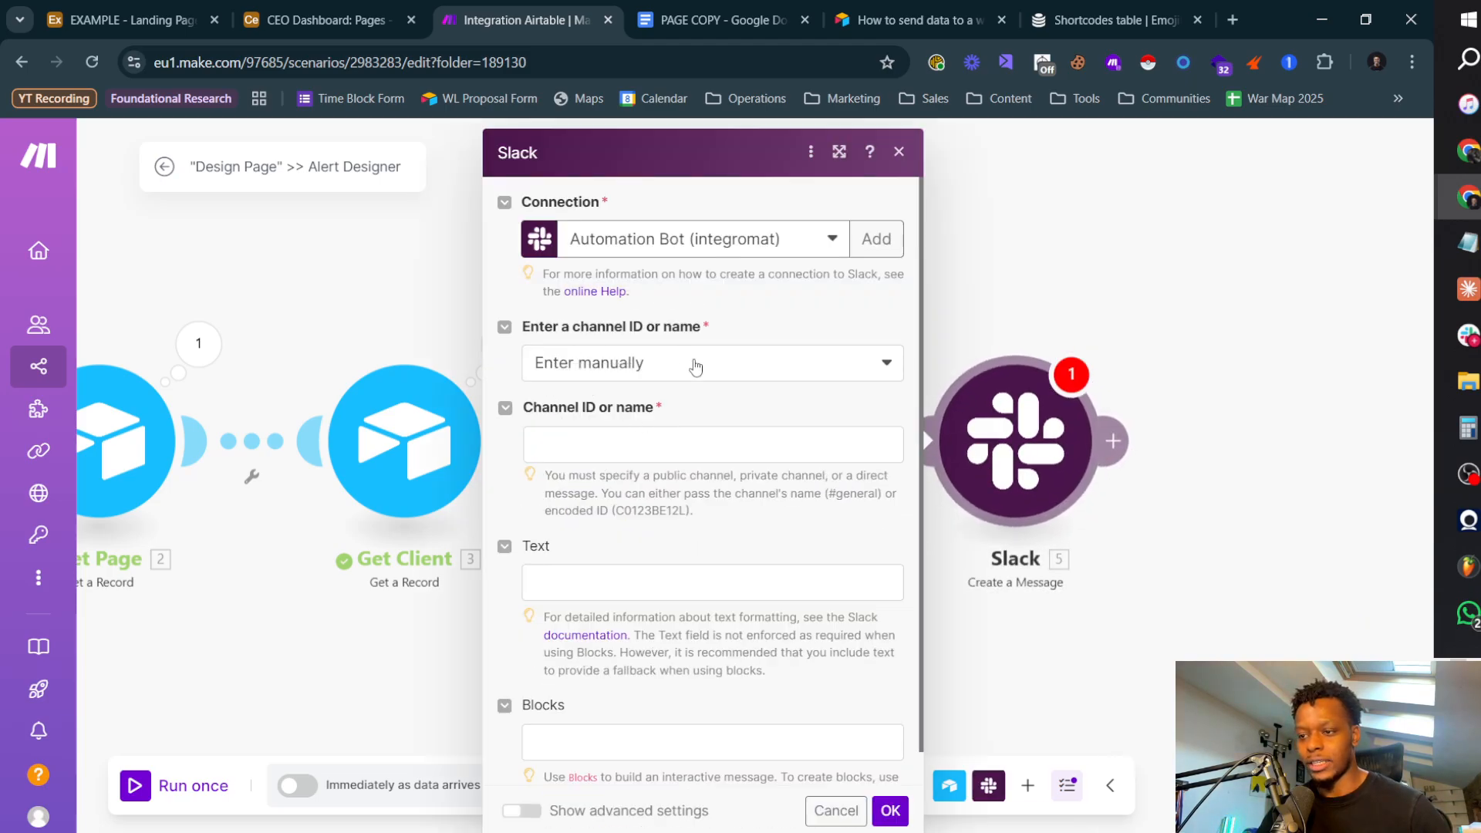
Step: Choose the Slack channel from the list, with channel type Private channel and the automations channel
{"action": "left_click", "coordinate": [672, 372]}
{"action": "left_click", "coordinate": [606, 429]}
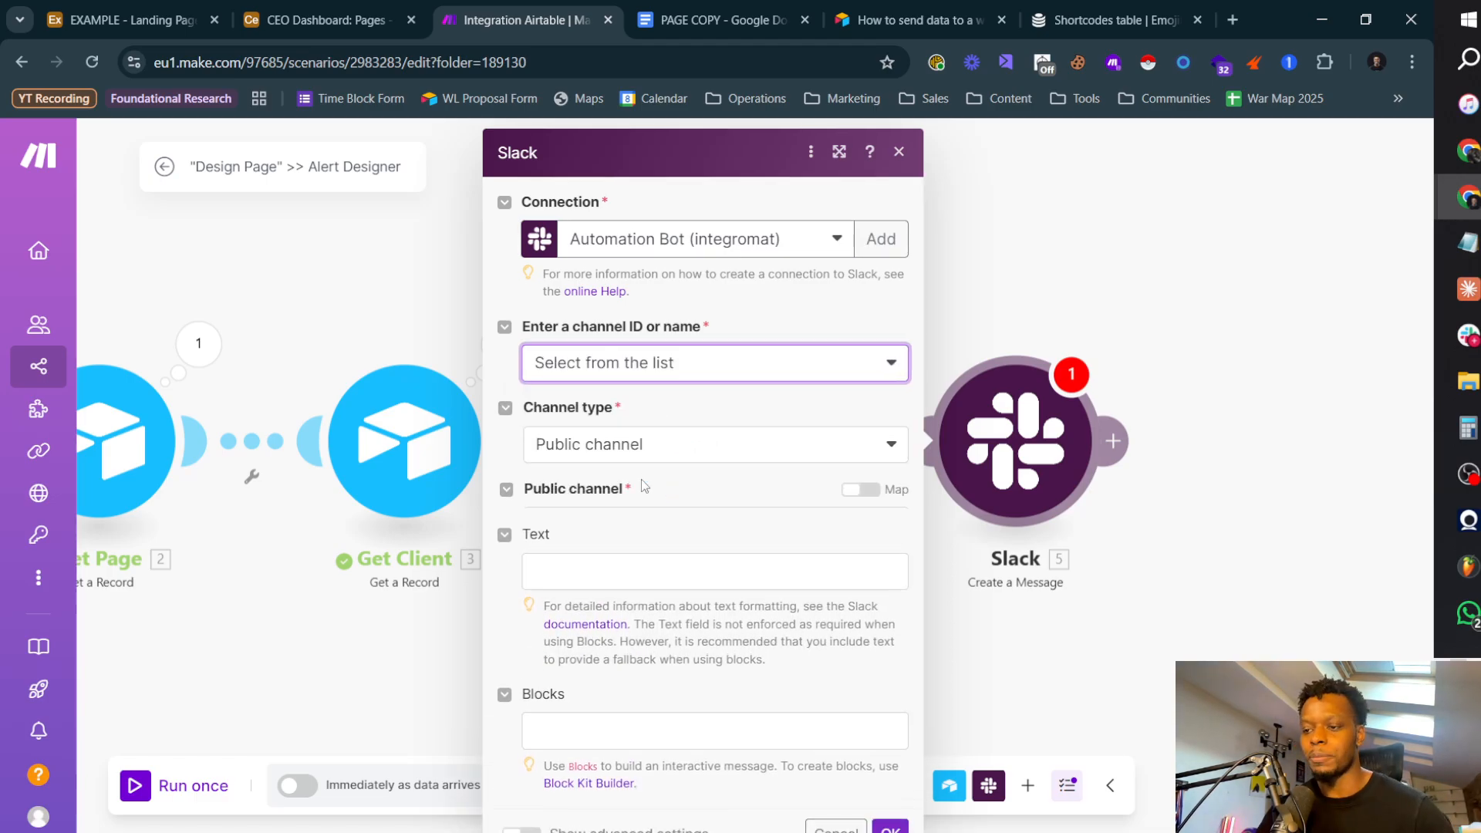
{"action": "left_click", "coordinate": [668, 463]}
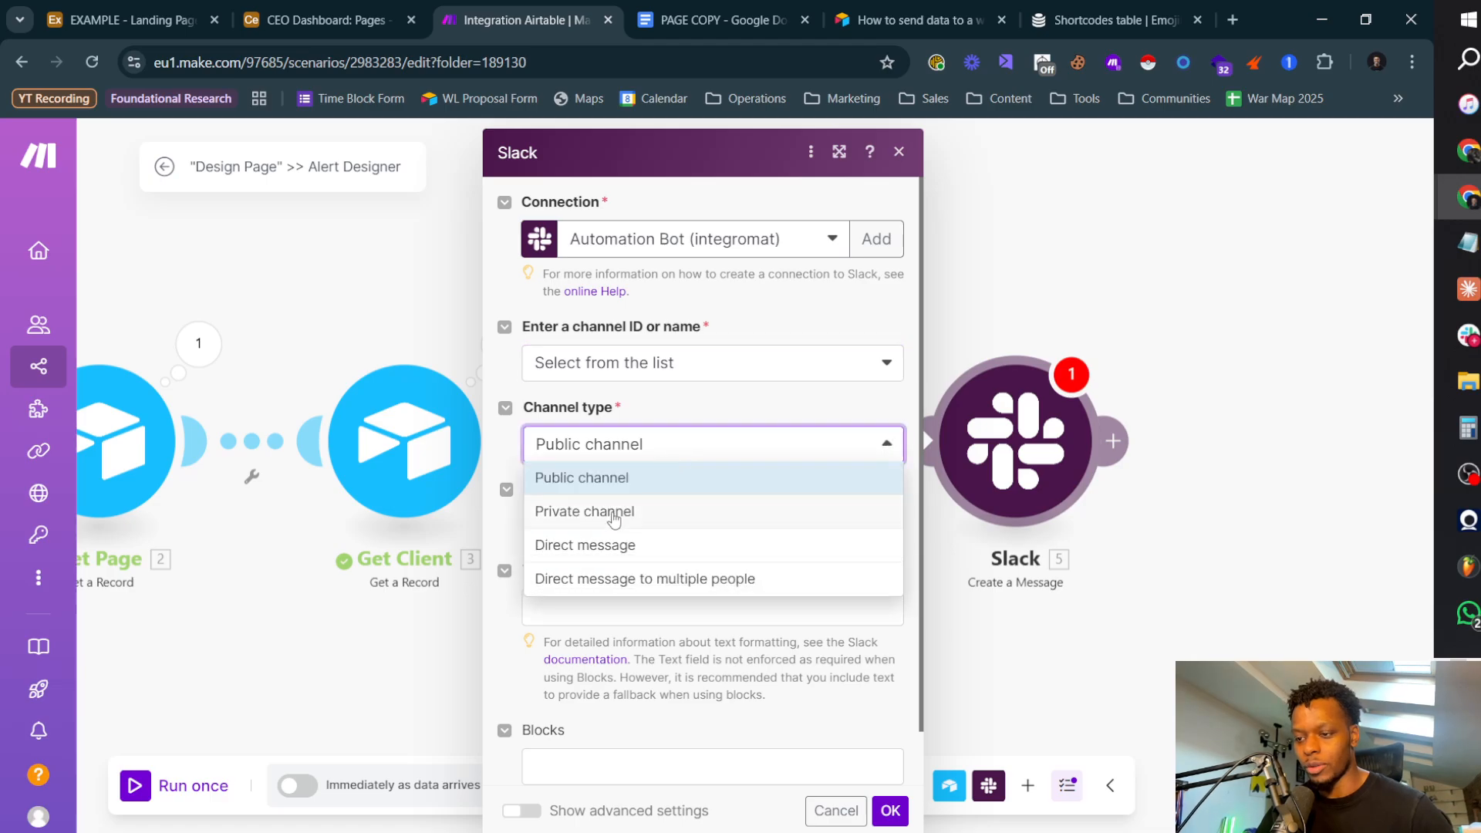
{"action": "left_click", "coordinate": [605, 512]}
{"action": "left_click", "coordinate": [727, 540]}
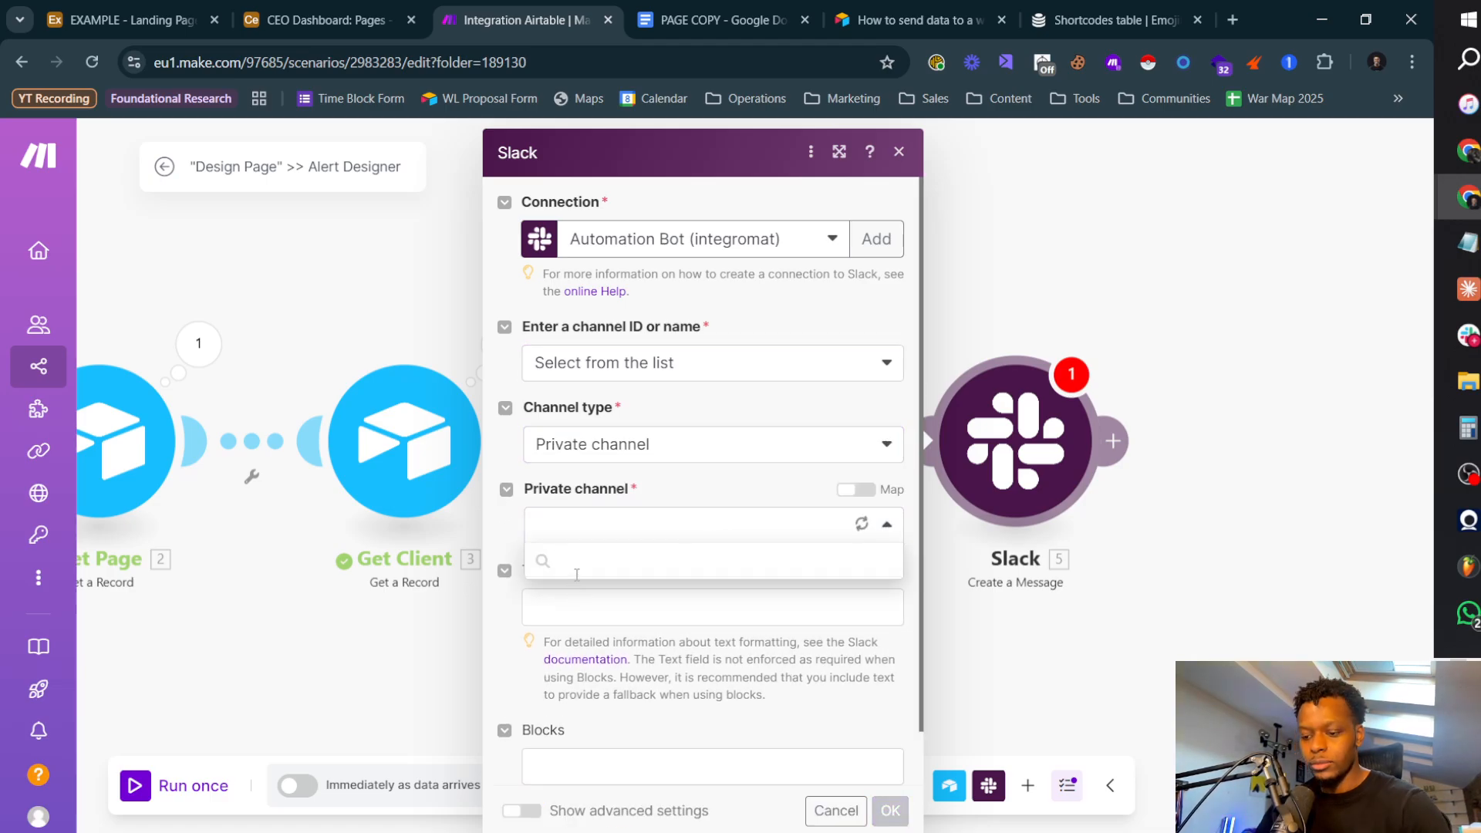
{"action": "type", "text": "autoa"}
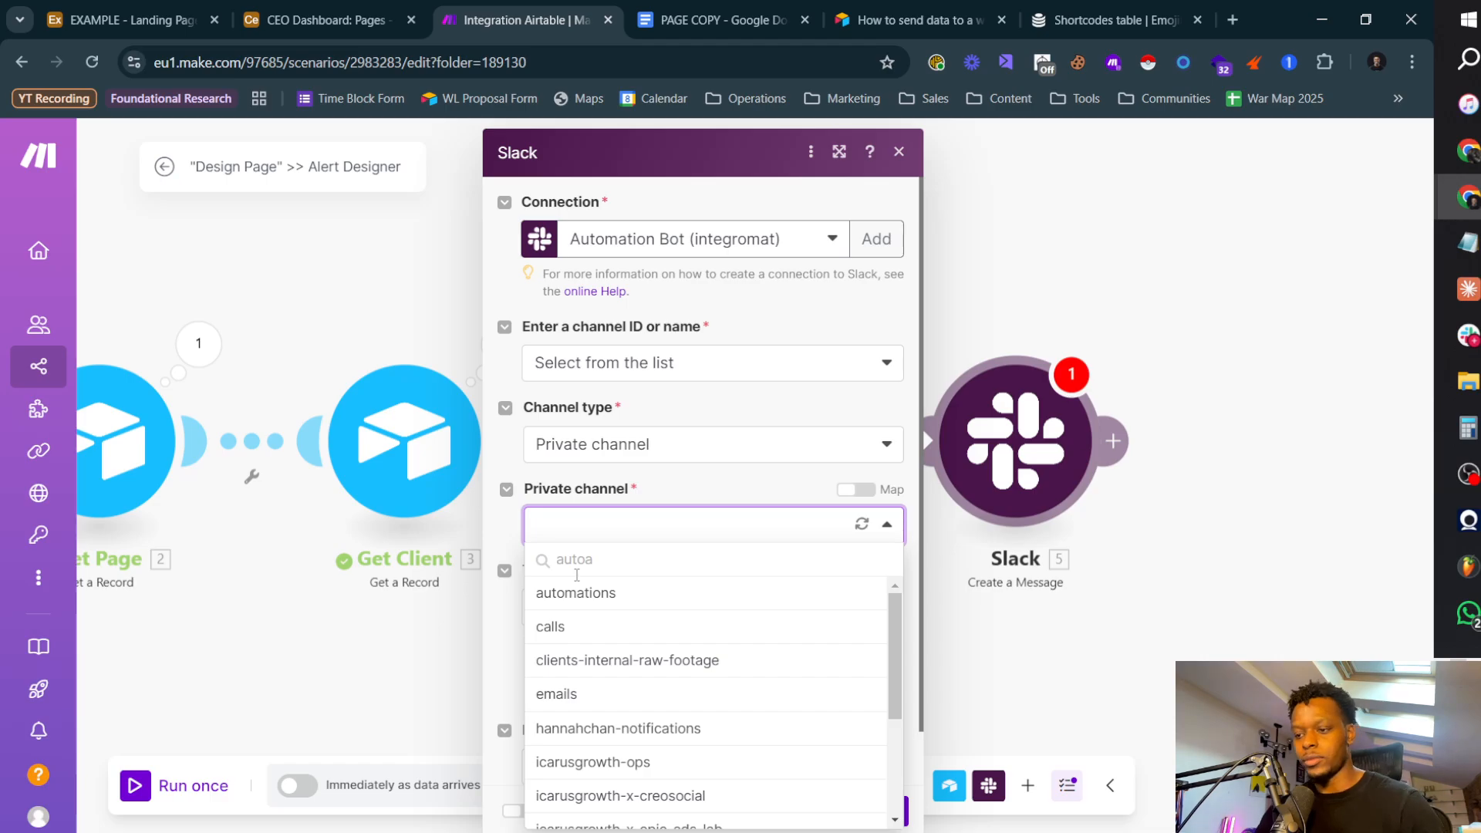
{"action": "left_click", "coordinate": [626, 594]}
{"action": "left_click", "coordinate": [682, 604]}
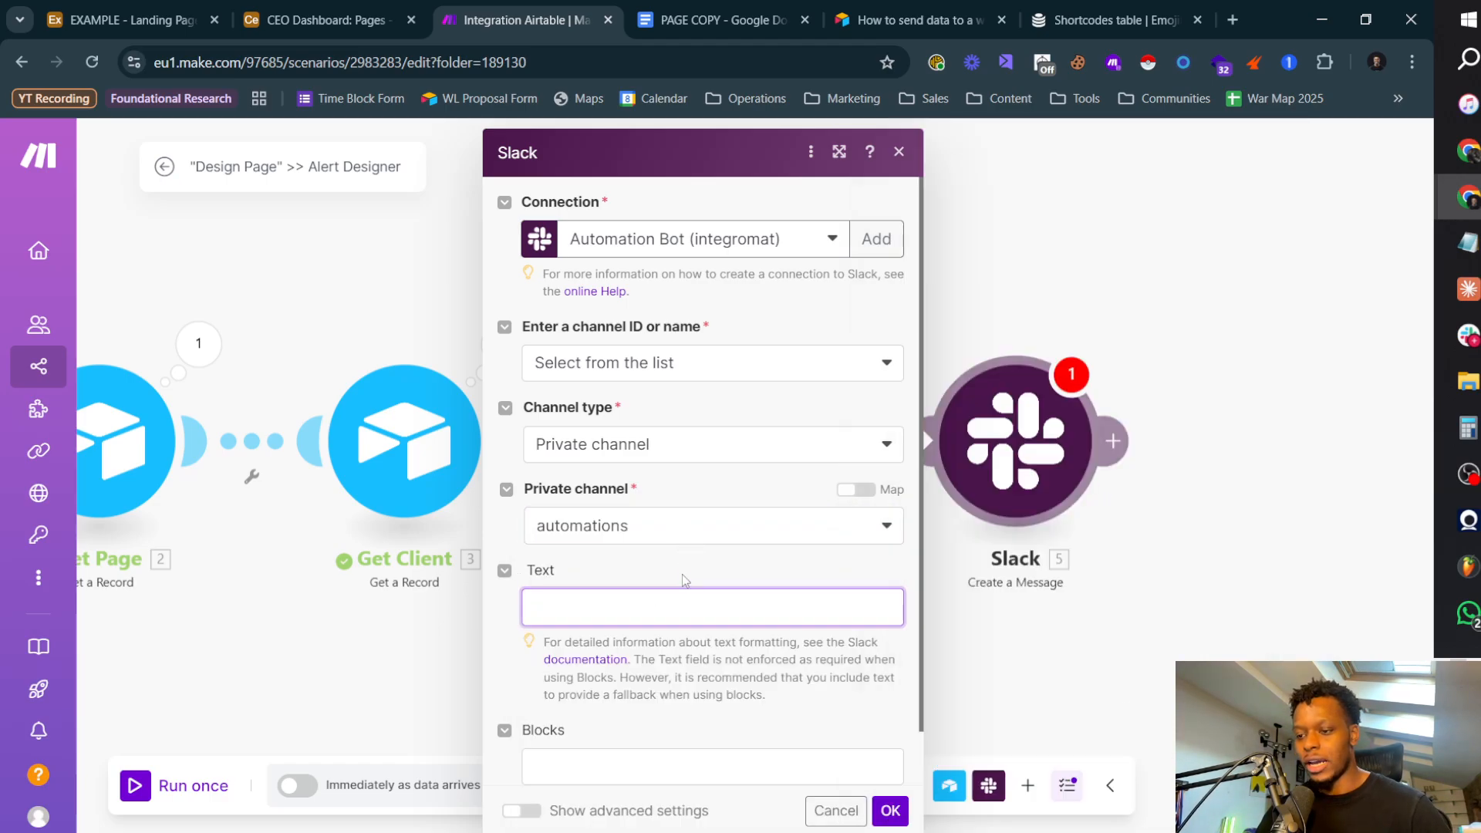
Step: Show the Slack module's advanced settings, turn off unfurling of text-based and media content, and set Link names to Yes
{"action": "scroll", "coordinate": [689, 540], "scroll_direction": "down", "scroll_amount": 1}
{"action": "left_click", "coordinate": [532, 812]}
{"action": "scroll", "coordinate": [621, 417], "scroll_direction": "down", "scroll_amount": 10}
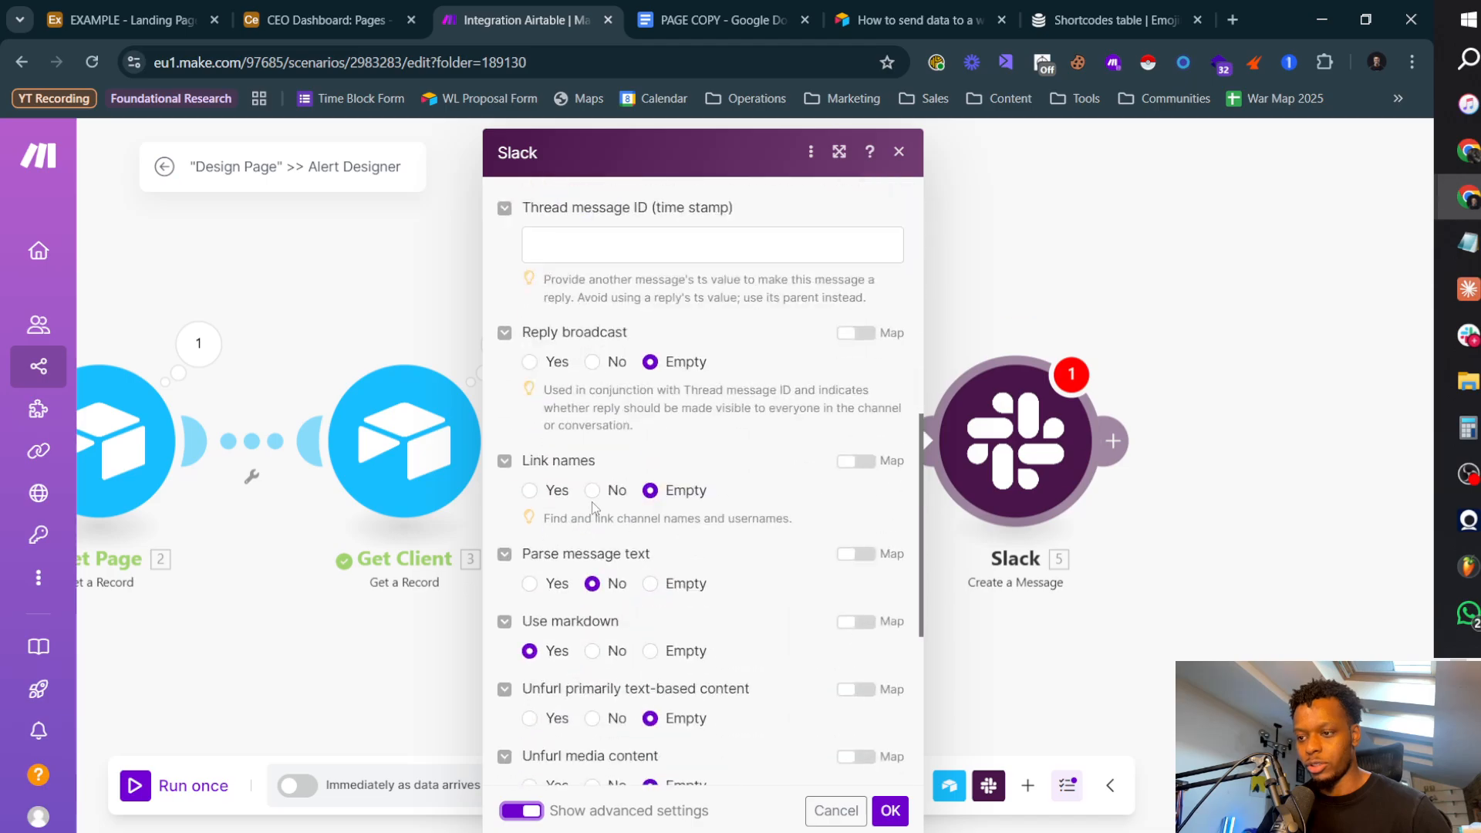
{"action": "scroll", "coordinate": [622, 417], "scroll_direction": "up", "scroll_amount": 3}
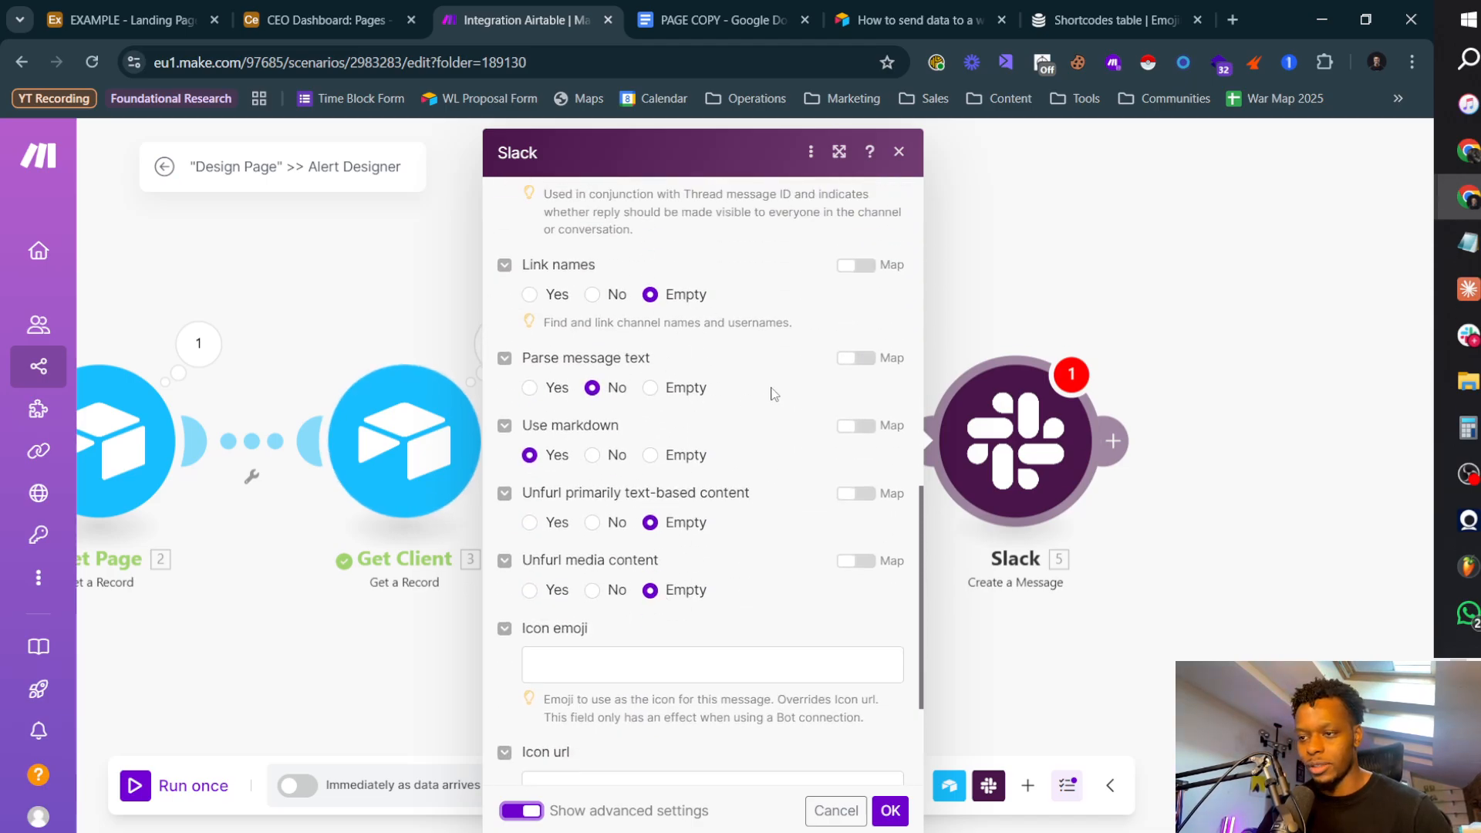
{"action": "scroll", "coordinate": [609, 586], "scroll_direction": "up", "scroll_amount": 2}
{"action": "left_click", "coordinate": [592, 687]}
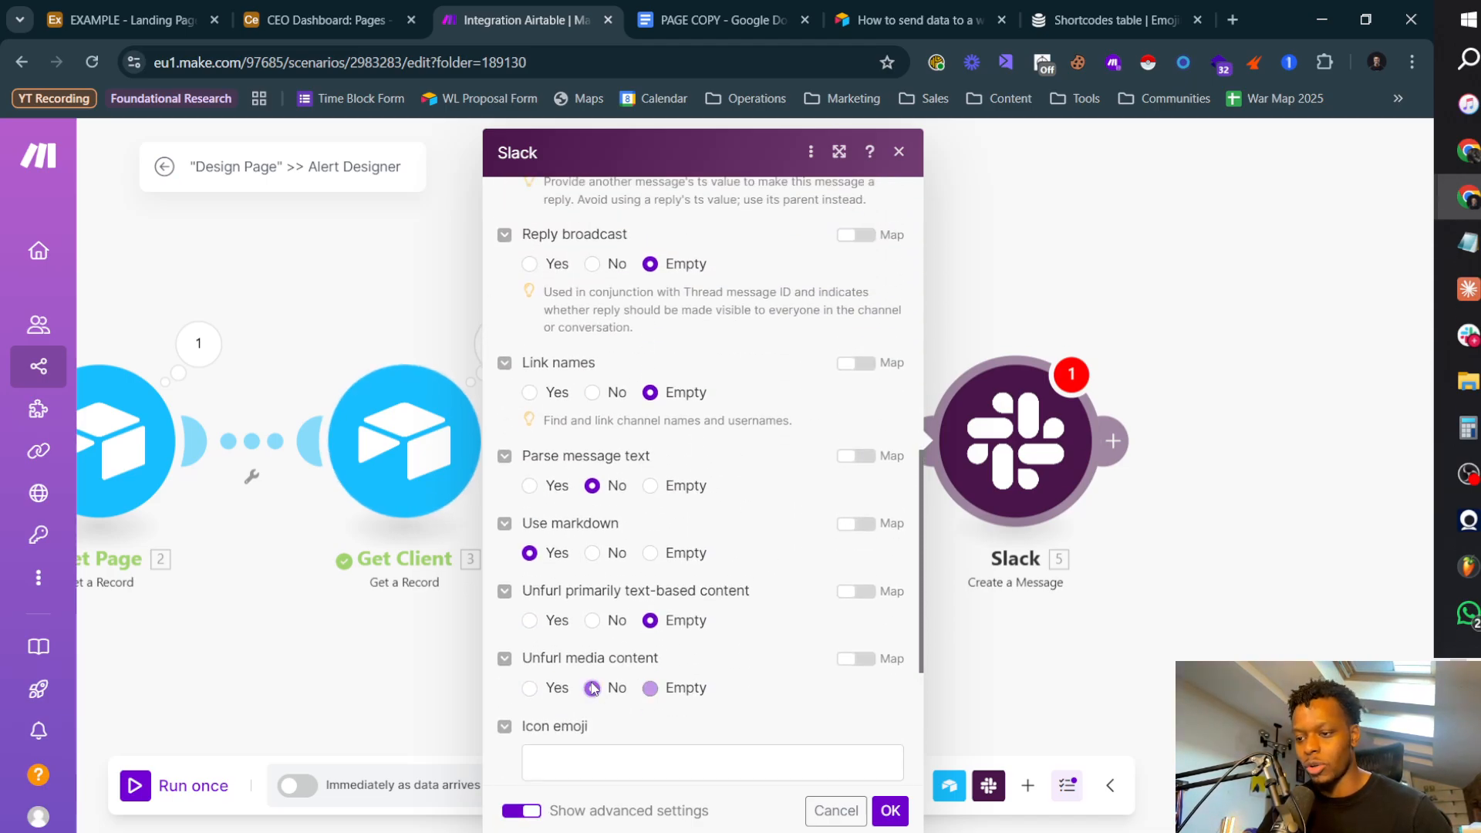
{"action": "left_click", "coordinate": [592, 620]}
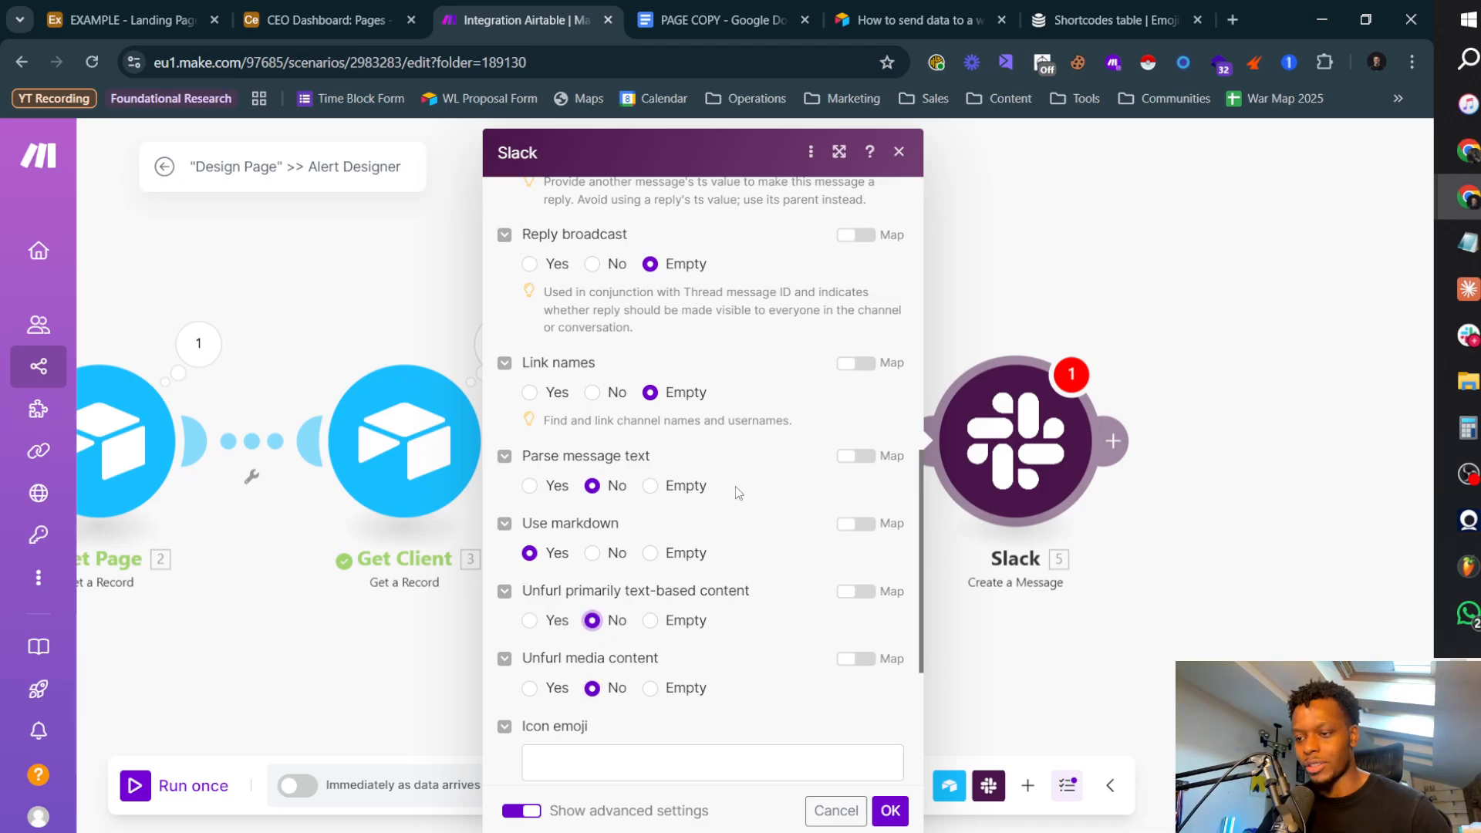
{"action": "left_click", "coordinate": [530, 393]}
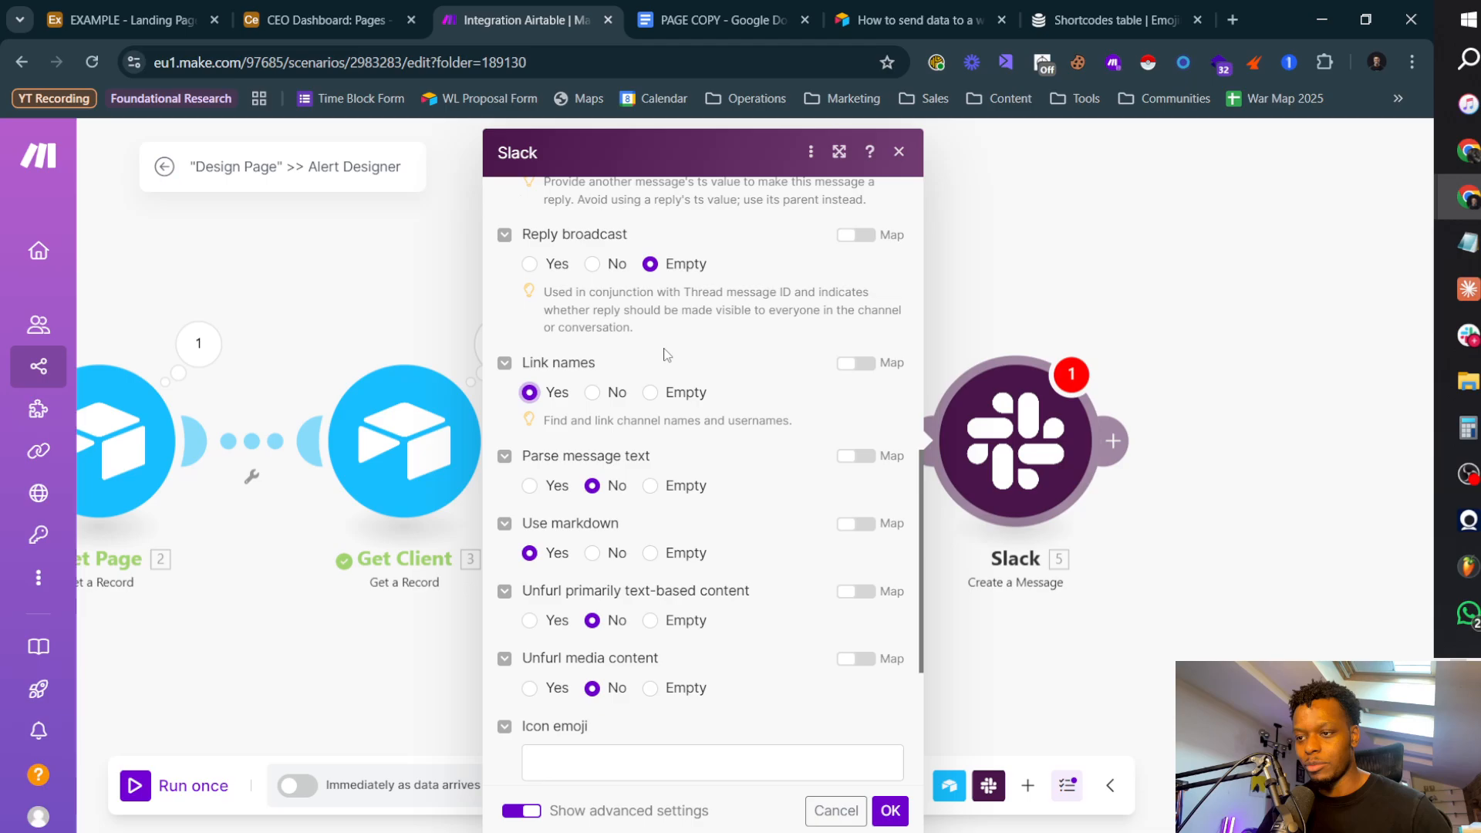
Step: Set the message's User name to "New Design For" followed by the Company Name from Get Client
{"action": "scroll", "coordinate": [667, 354], "scroll_direction": "up", "scroll_amount": 3}
{"action": "scroll", "coordinate": [725, 382], "scroll_direction": "down", "scroll_amount": 4}
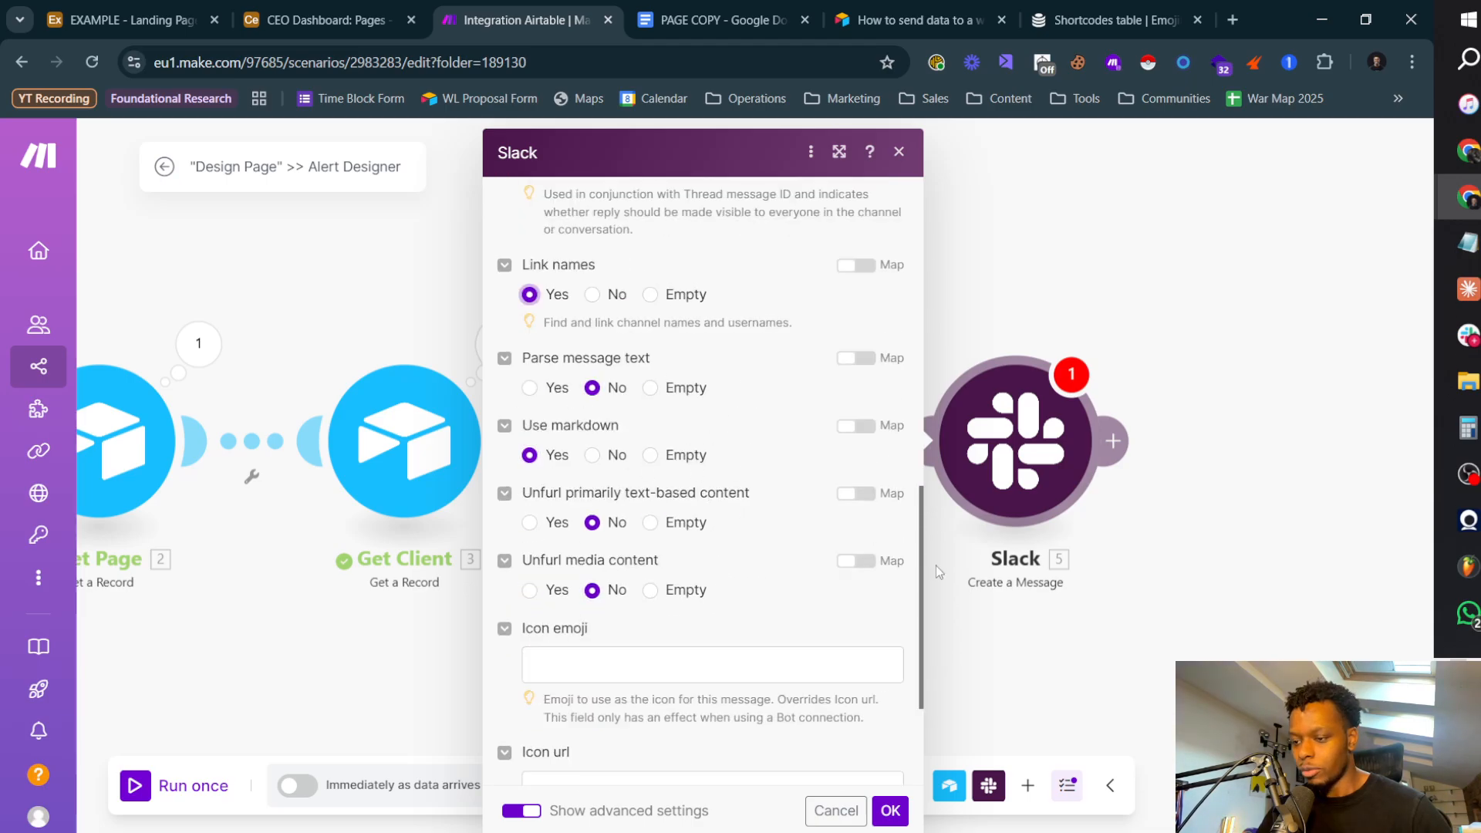
{"action": "scroll", "coordinate": [650, 461], "scroll_direction": "up", "scroll_amount": 3}
{"action": "scroll", "coordinate": [663, 478], "scroll_direction": "down", "scroll_amount": 5}
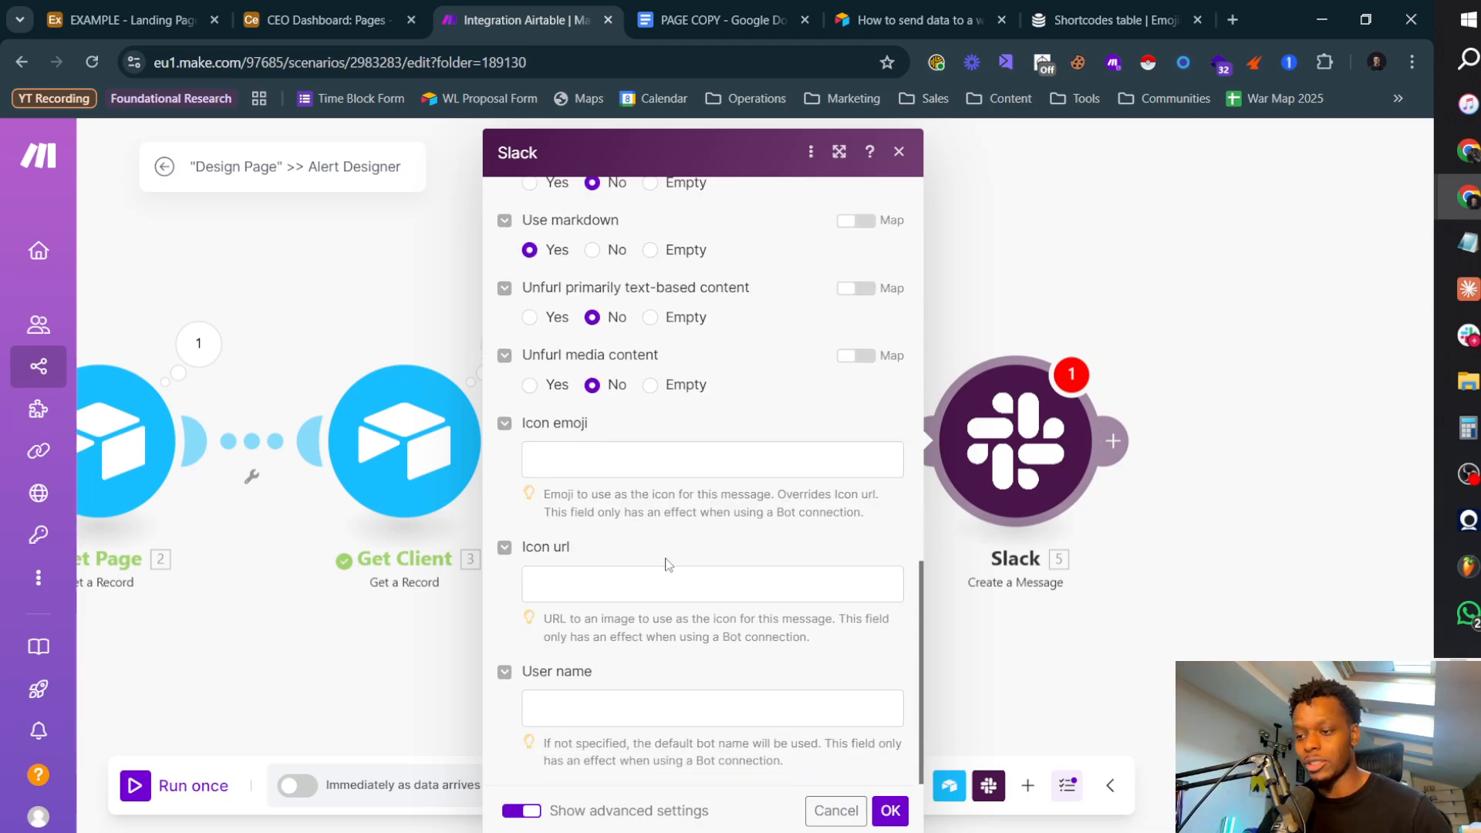
{"action": "left_click", "coordinate": [605, 709]}
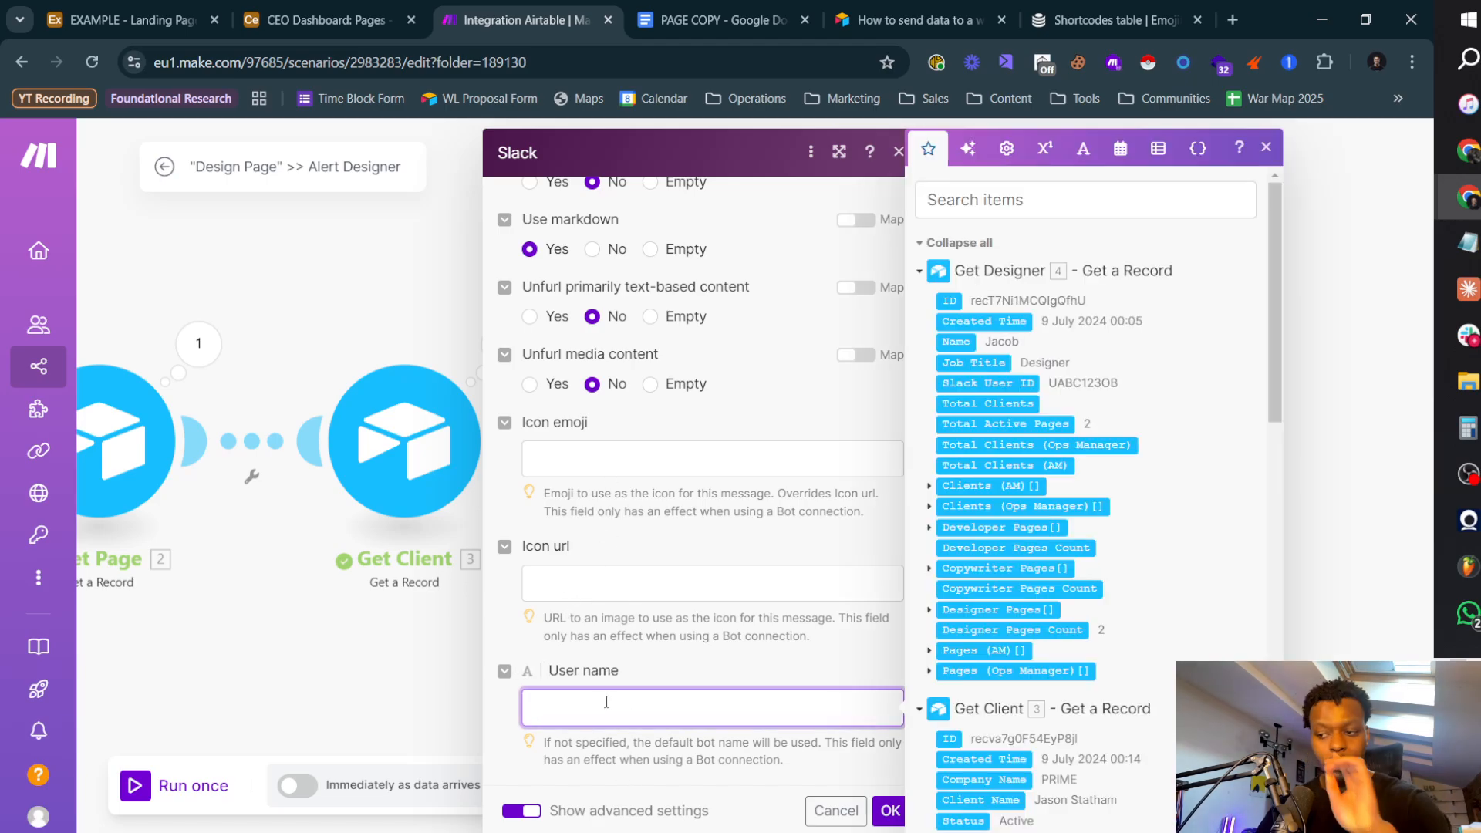
{"action": "type", "text": "New Design For"}
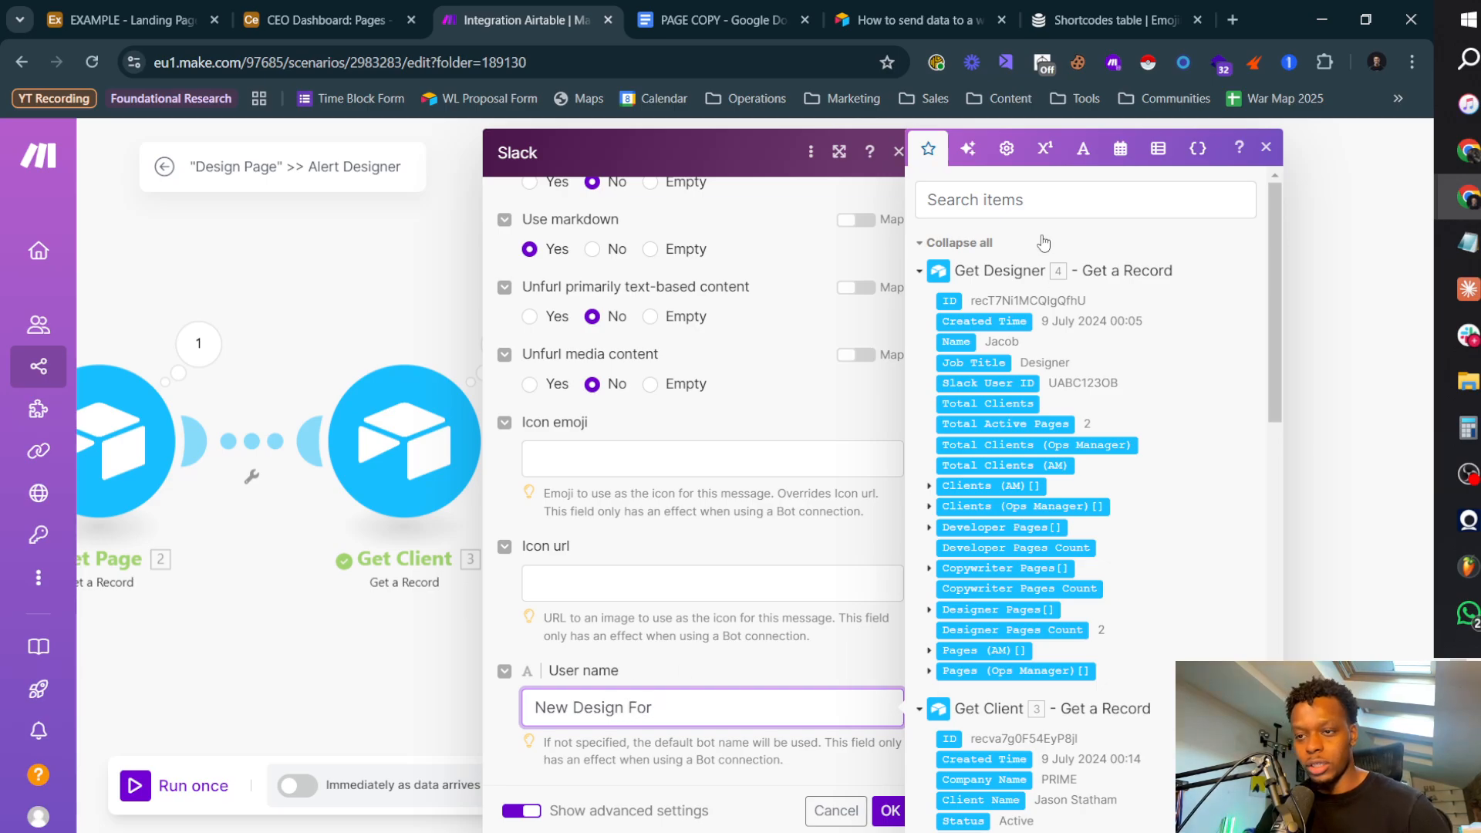
{"action": "left_click", "coordinate": [1043, 210]}
{"action": "type", "text": "compan"}
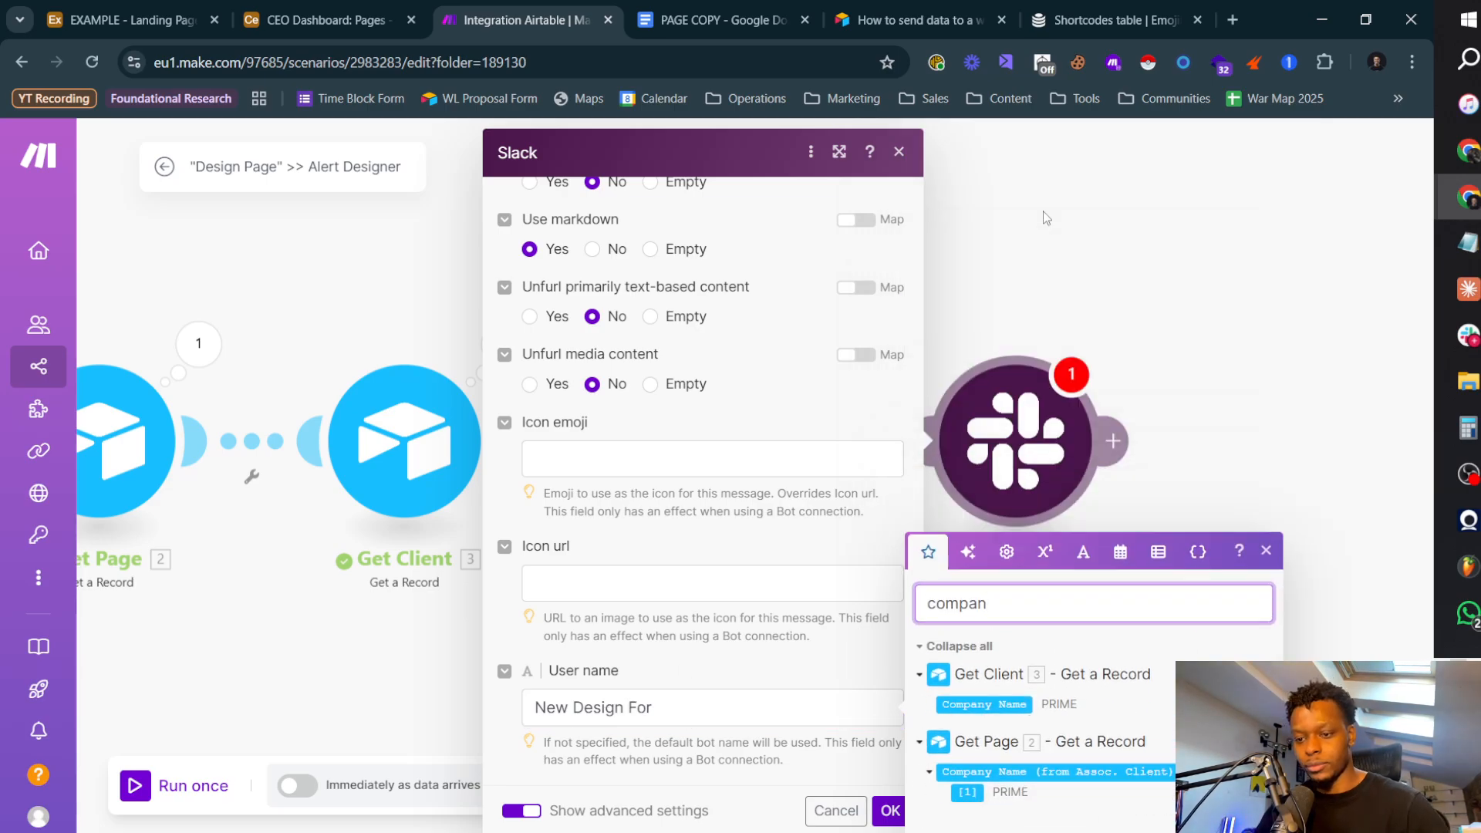
{"action": "left_click", "coordinate": [684, 711]}
{"action": "left_click", "coordinate": [981, 705]}
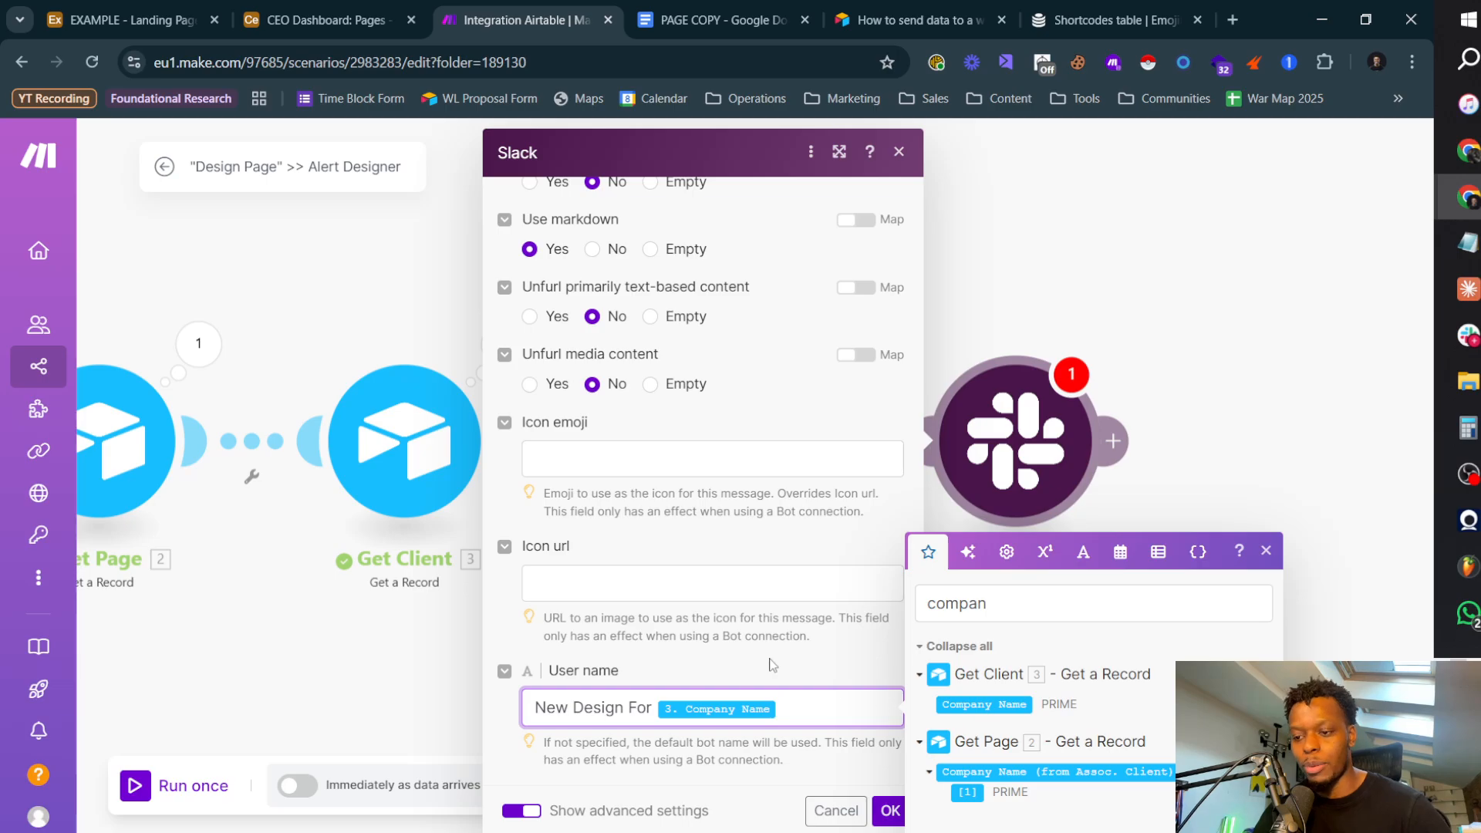
{"action": "left_click", "coordinate": [631, 457]}
{"action": "left_click", "coordinate": [798, 700]}
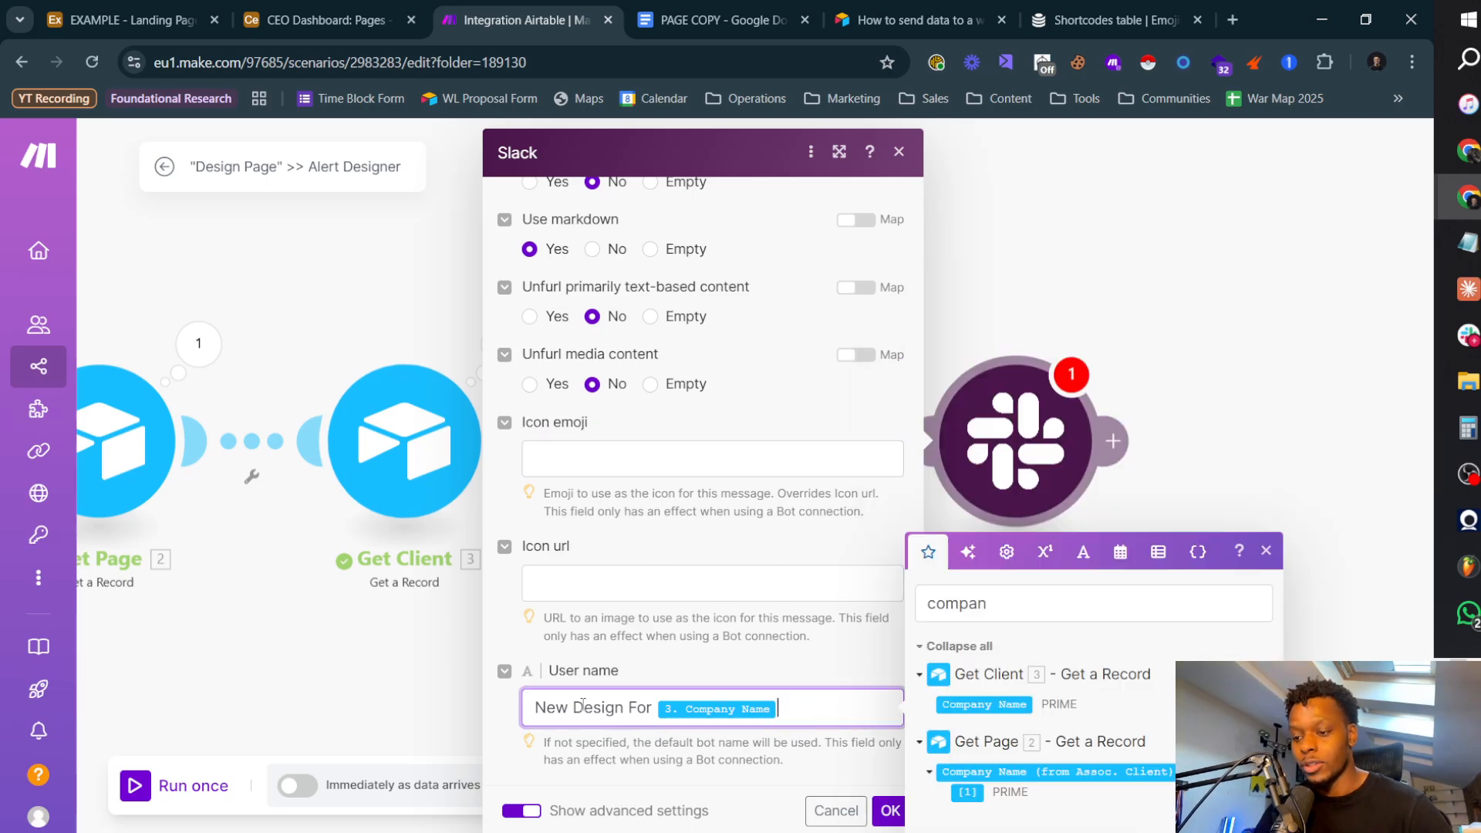
Step: Switch to the Emojibase shortcodes table, filter it by "pain" and copy the Slack paintbrush shortcode :lower_left_paintbrush:
{"action": "left_click", "coordinate": [686, 456]}
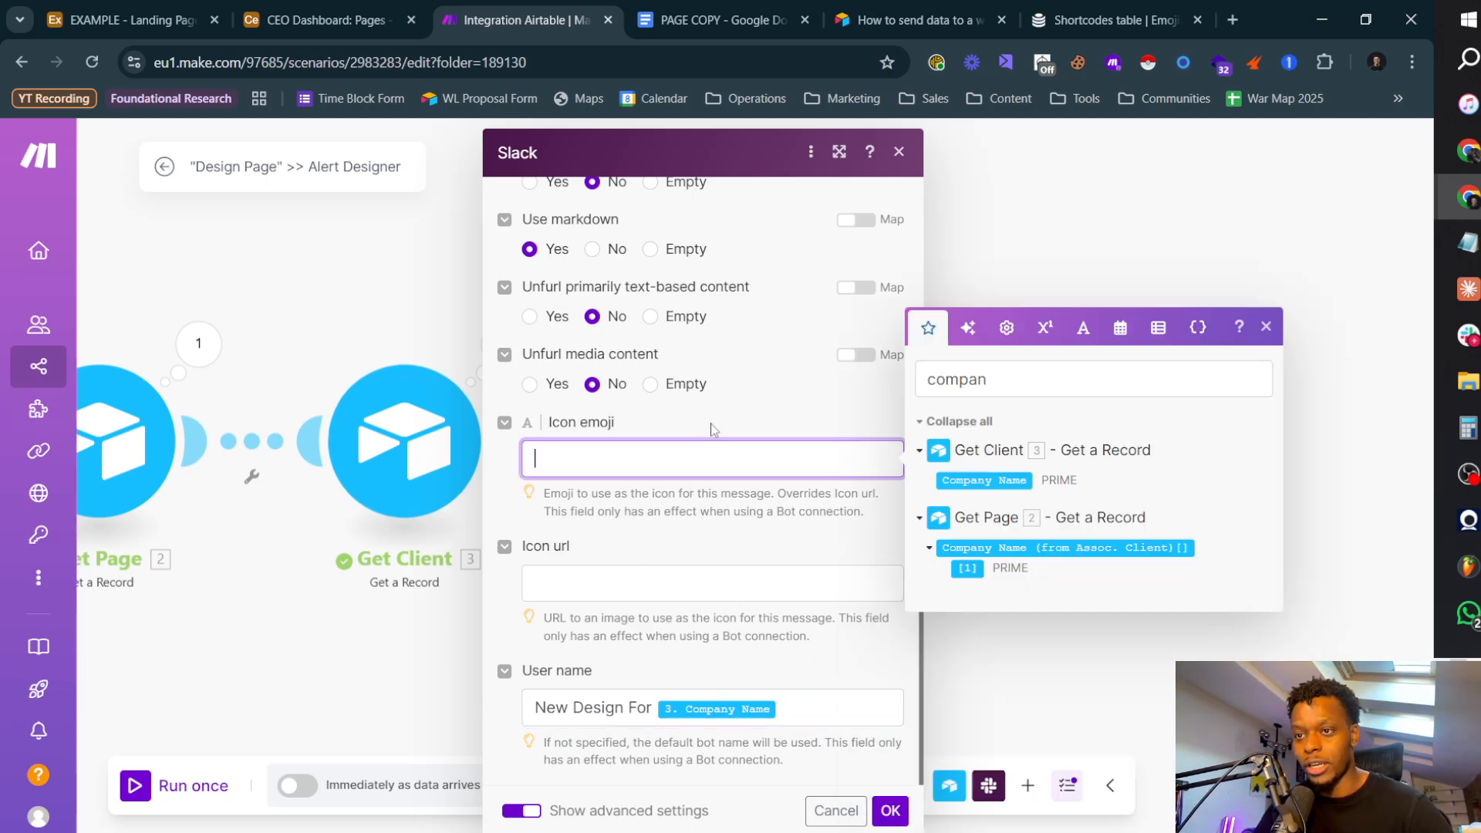
{"action": "left_click", "coordinate": [1085, 31]}
{"action": "scroll", "coordinate": [288, 299], "scroll_direction": "up", "scroll_amount": 2}
{"action": "left_click_drag", "start_coordinate": [125, 297], "coordinate": [2, 314]}
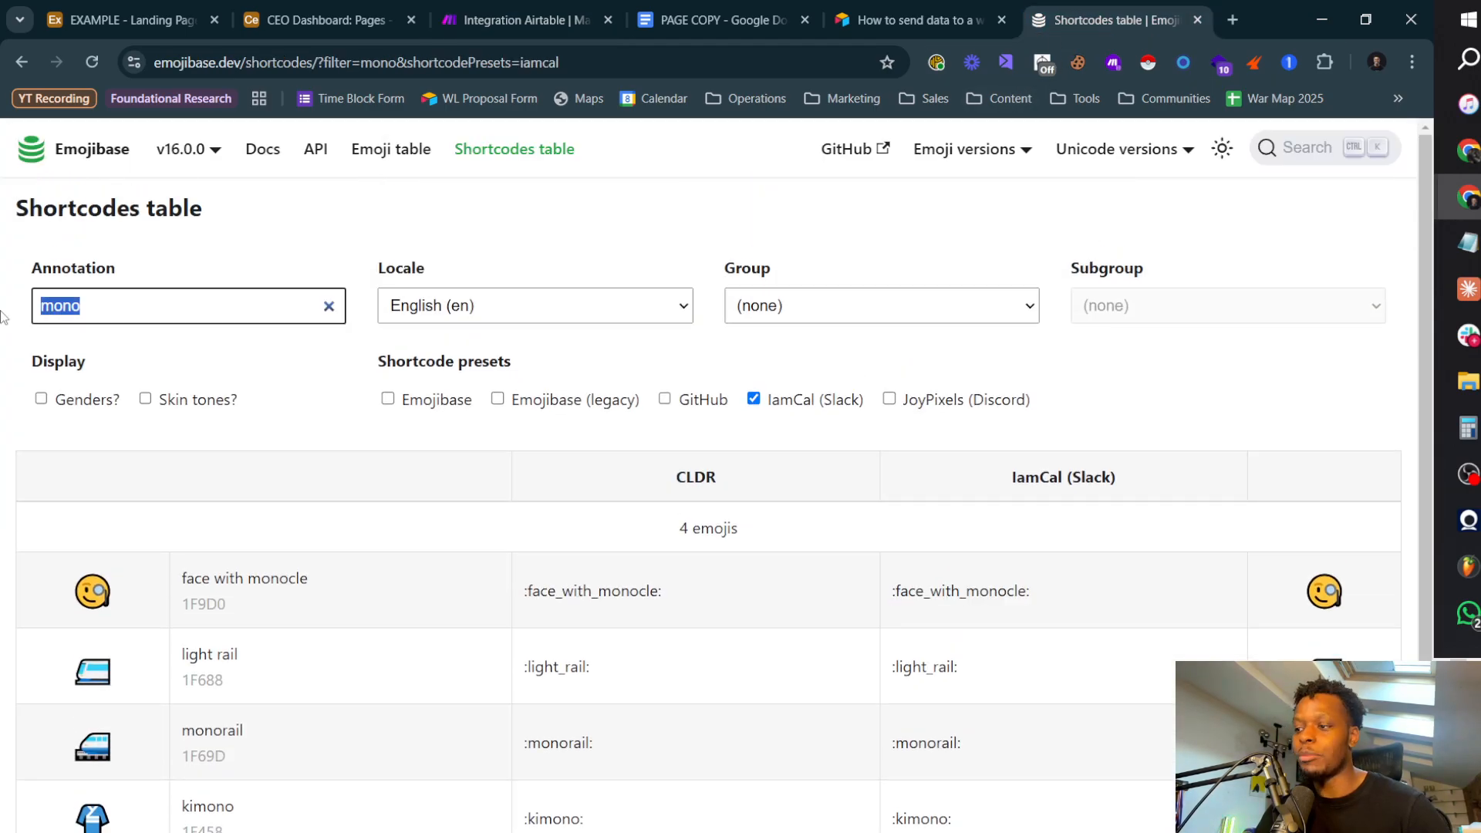
{"action": "type", "text": "pain"}
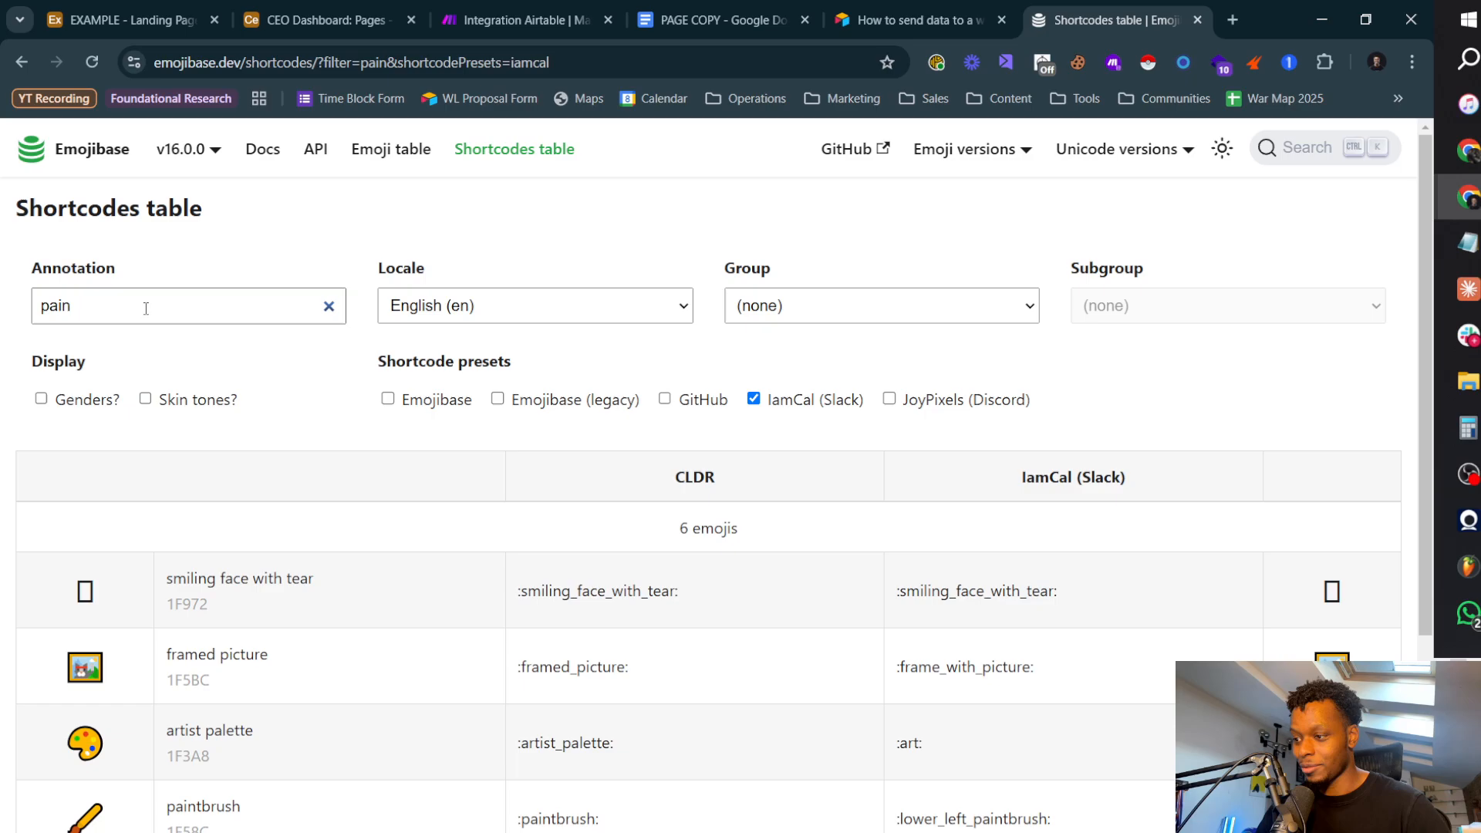
{"action": "scroll", "coordinate": [618, 684], "scroll_direction": "down", "scroll_amount": 3}
{"action": "left_click_drag", "start_coordinate": [1051, 625], "coordinate": [904, 613]}
{"action": "key", "text": "ctrl+c"}
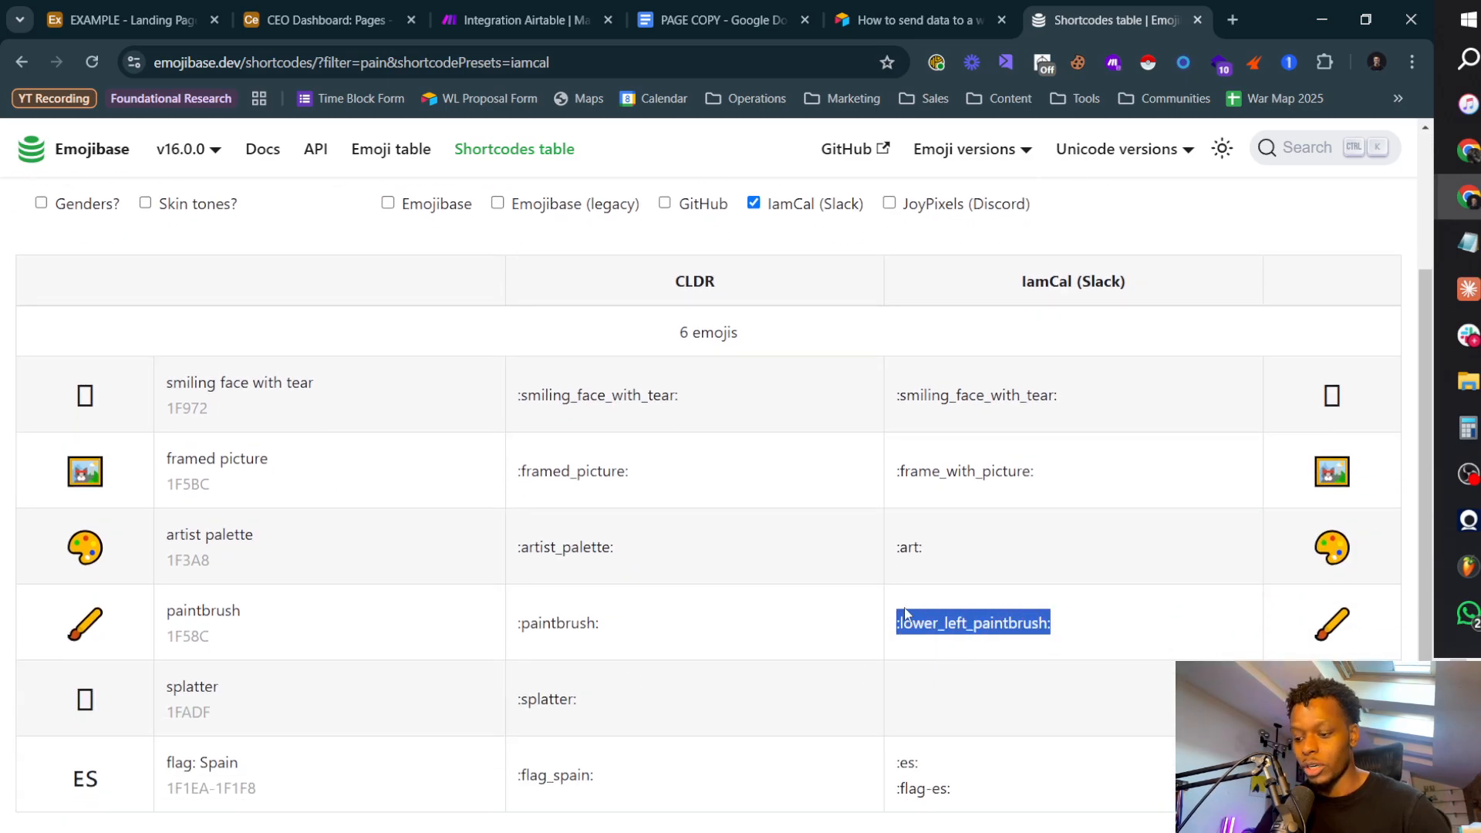
Step: Return to the Make scenario and set the Slack message's Icon emoji to :lower_left_paintbrush:
{"action": "left_click", "coordinate": [322, 20]}
{"action": "left_click", "coordinate": [150, 23]}
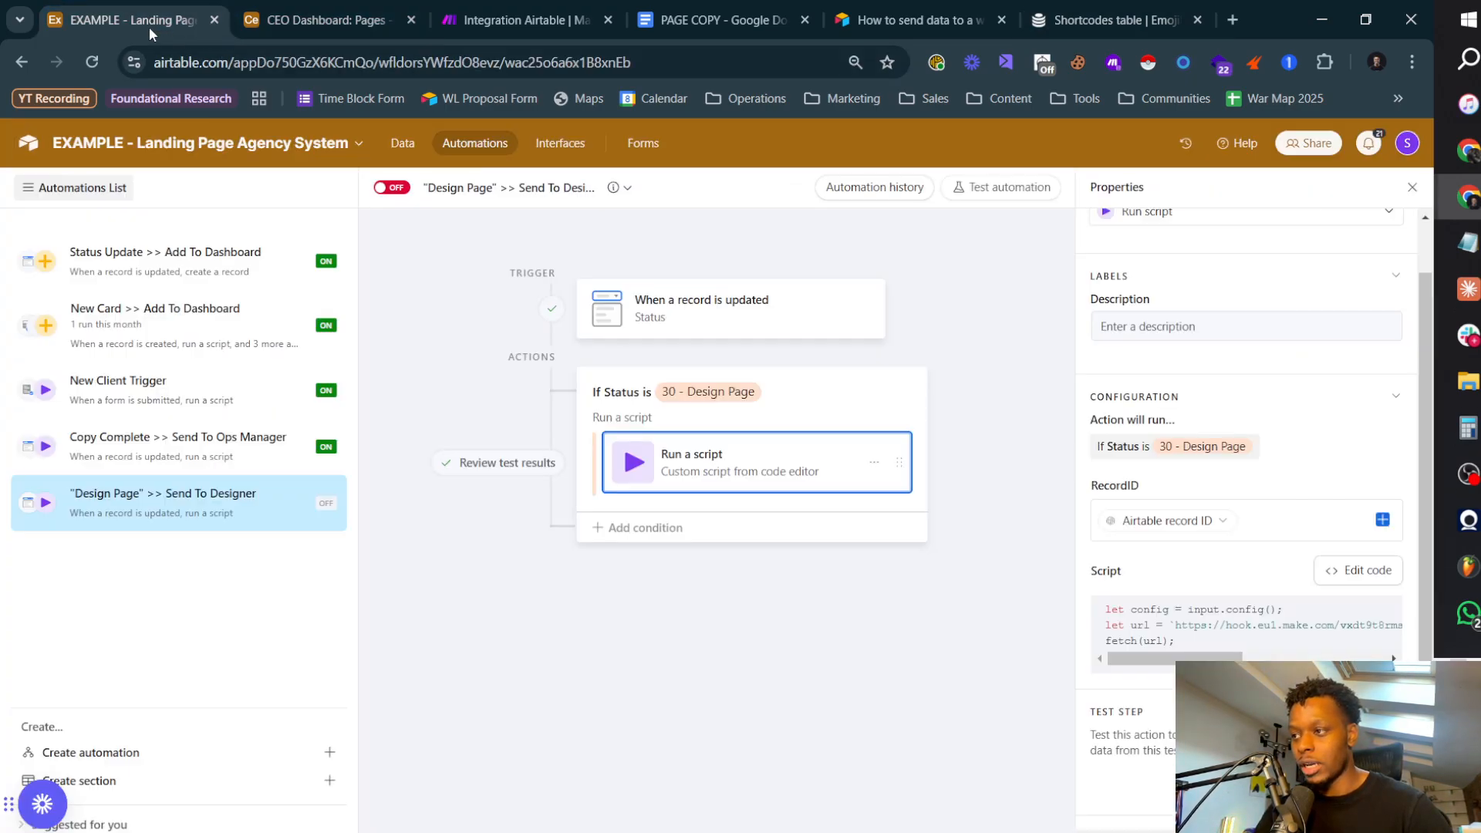
{"action": "left_click", "coordinate": [586, 31]}
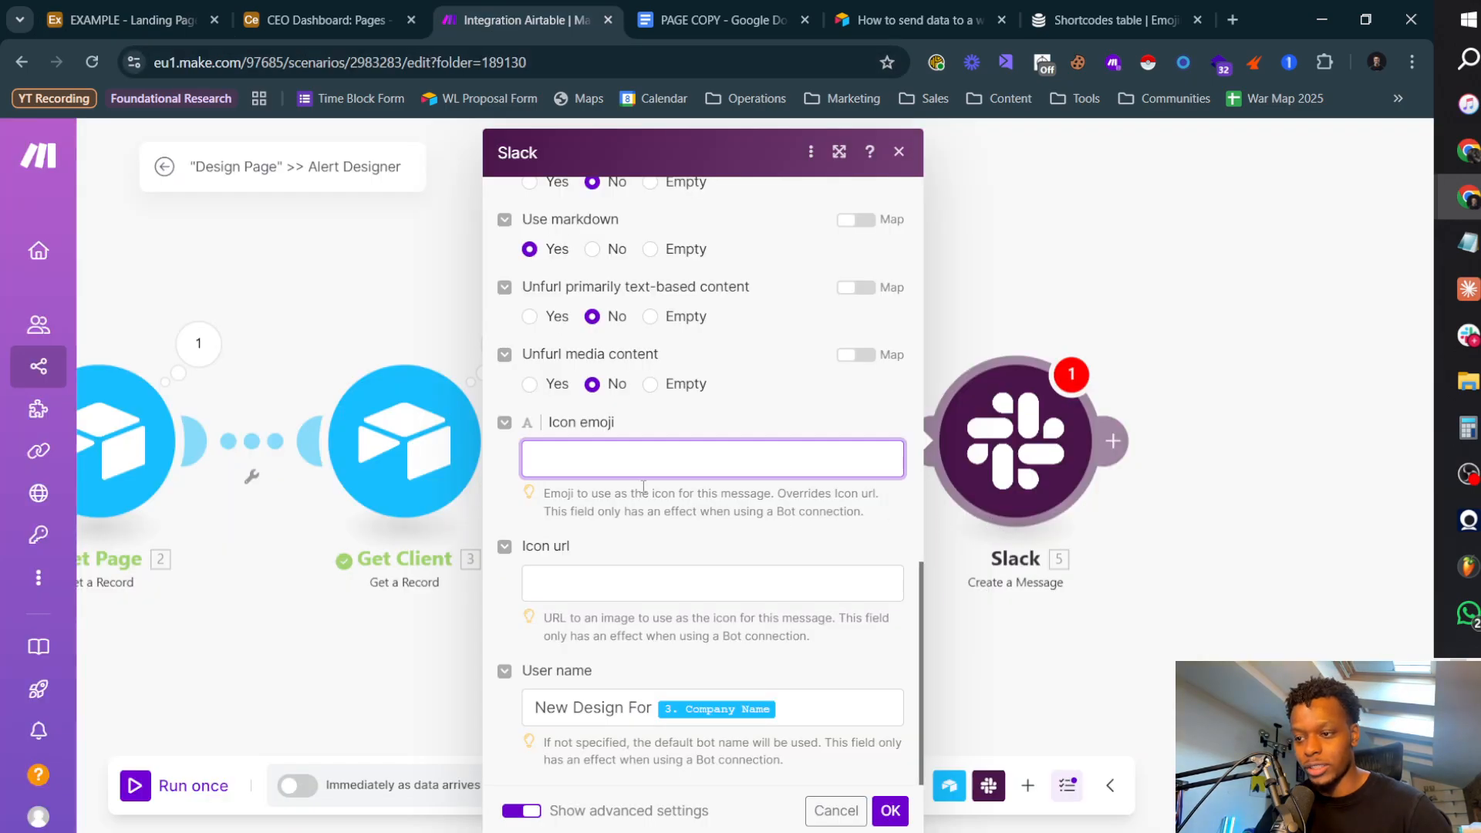
{"action": "key", "text": "ctrl+v"}
{"action": "left_click", "coordinate": [687, 543]}
Step: Open the Slack message's Text for mapping and clear the "compan" filter from the mappable items
{"action": "scroll", "coordinate": [625, 509], "scroll_direction": "up", "scroll_amount": 10}
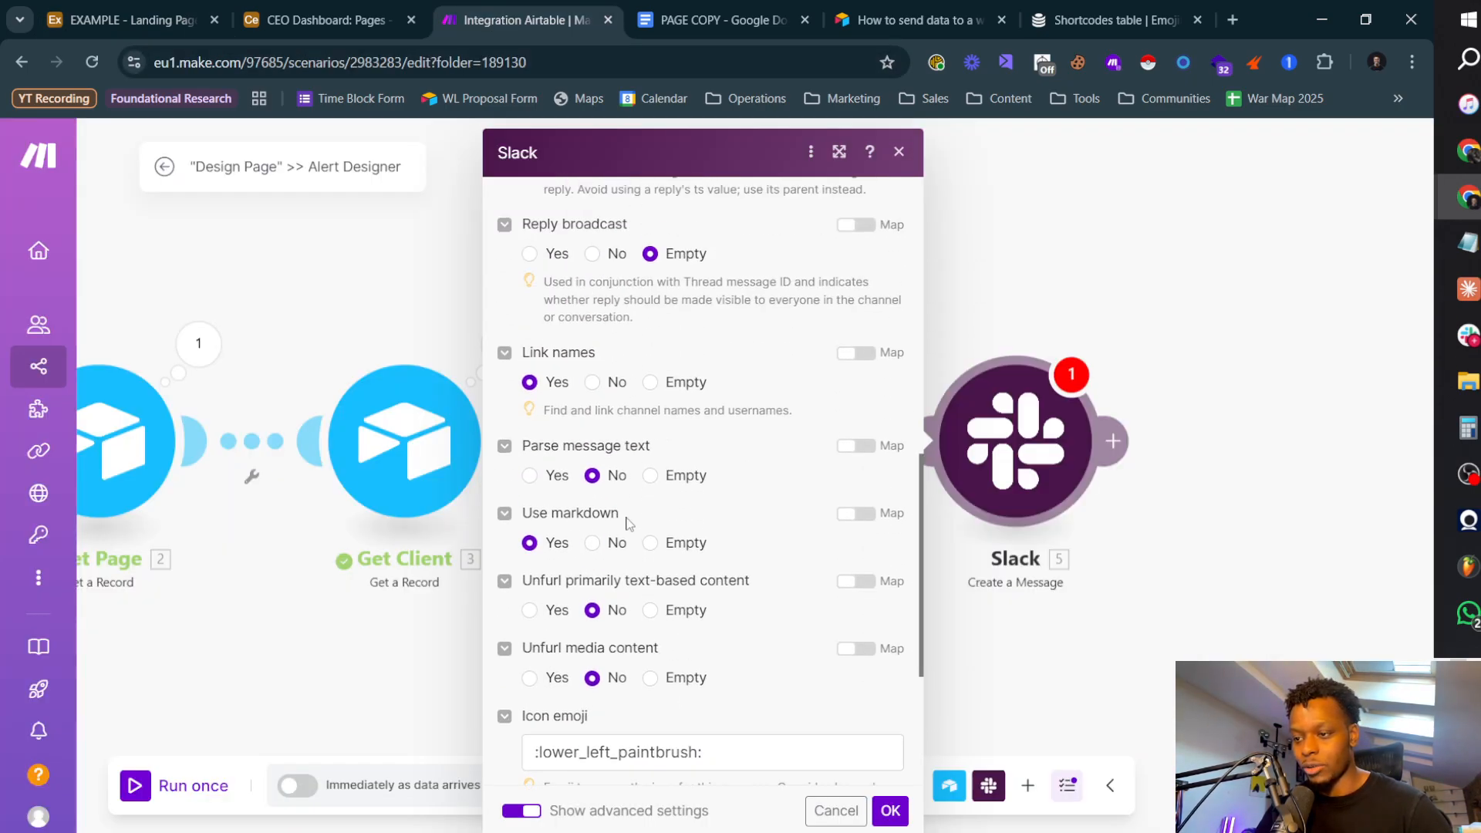
{"action": "scroll", "coordinate": [625, 509], "scroll_direction": "up", "scroll_amount": 4}
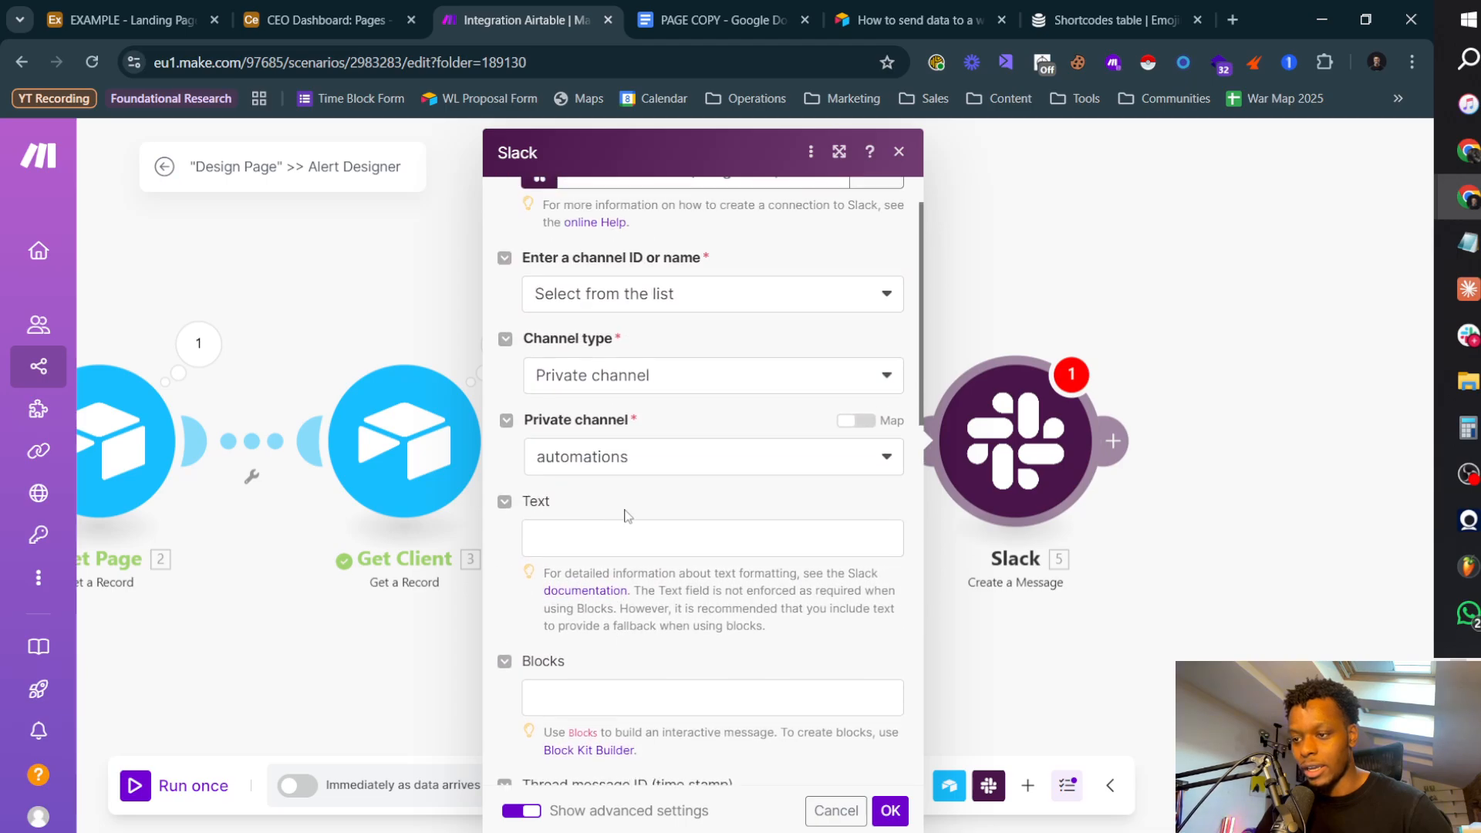
{"action": "left_click", "coordinate": [574, 536]}
{"action": "double_click", "coordinate": [993, 458]}
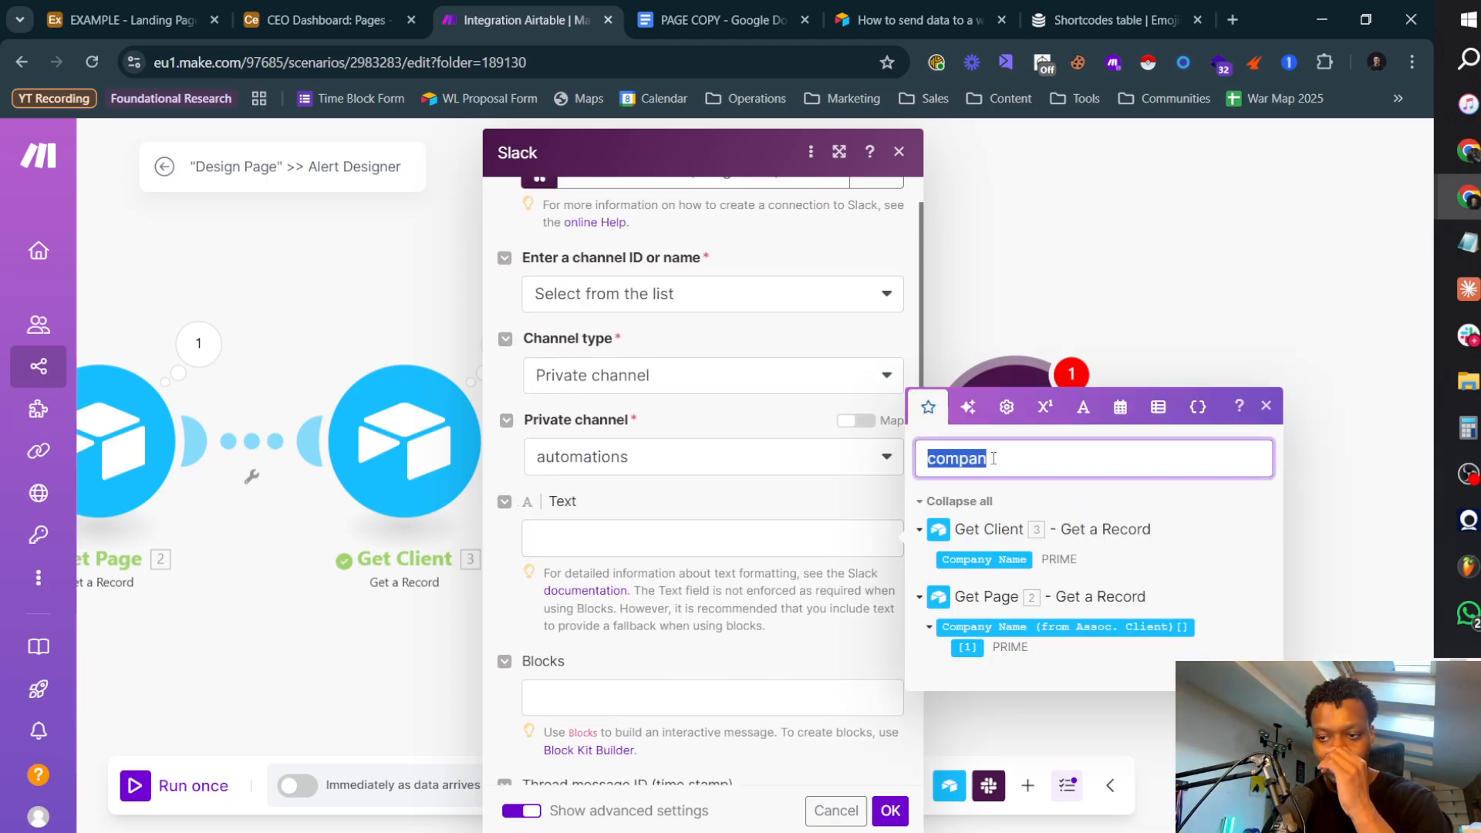
{"action": "key", "text": "BackSpace"}
{"action": "left_click_drag", "start_coordinate": [993, 459], "coordinate": [642, 530]}
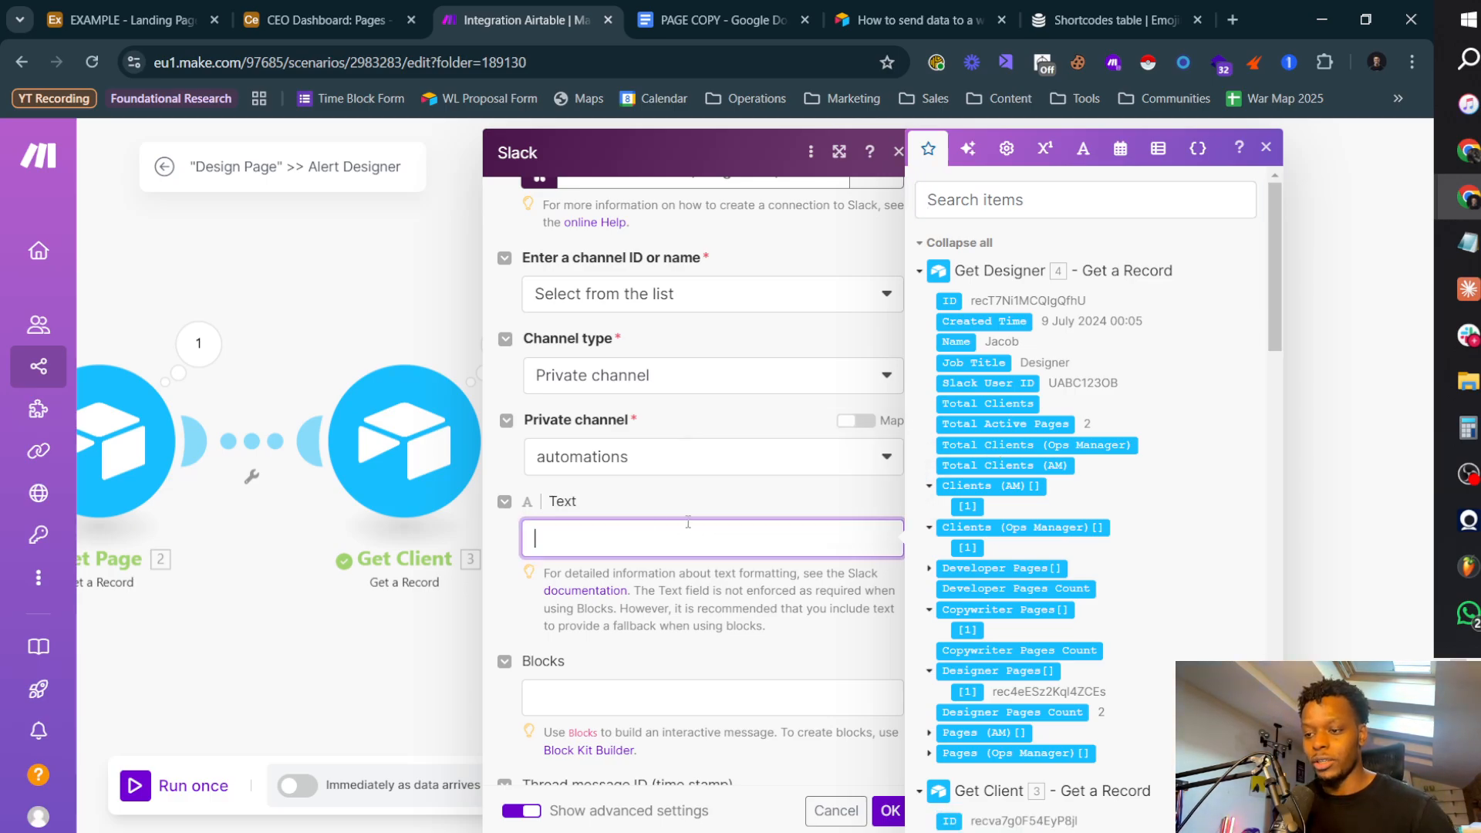
Step: Start the message text with a designer mention: Get Designer's Slack User ID wrapped in <@ and >
{"action": "scroll", "coordinate": [679, 525], "scroll_direction": "down", "scroll_amount": 8}
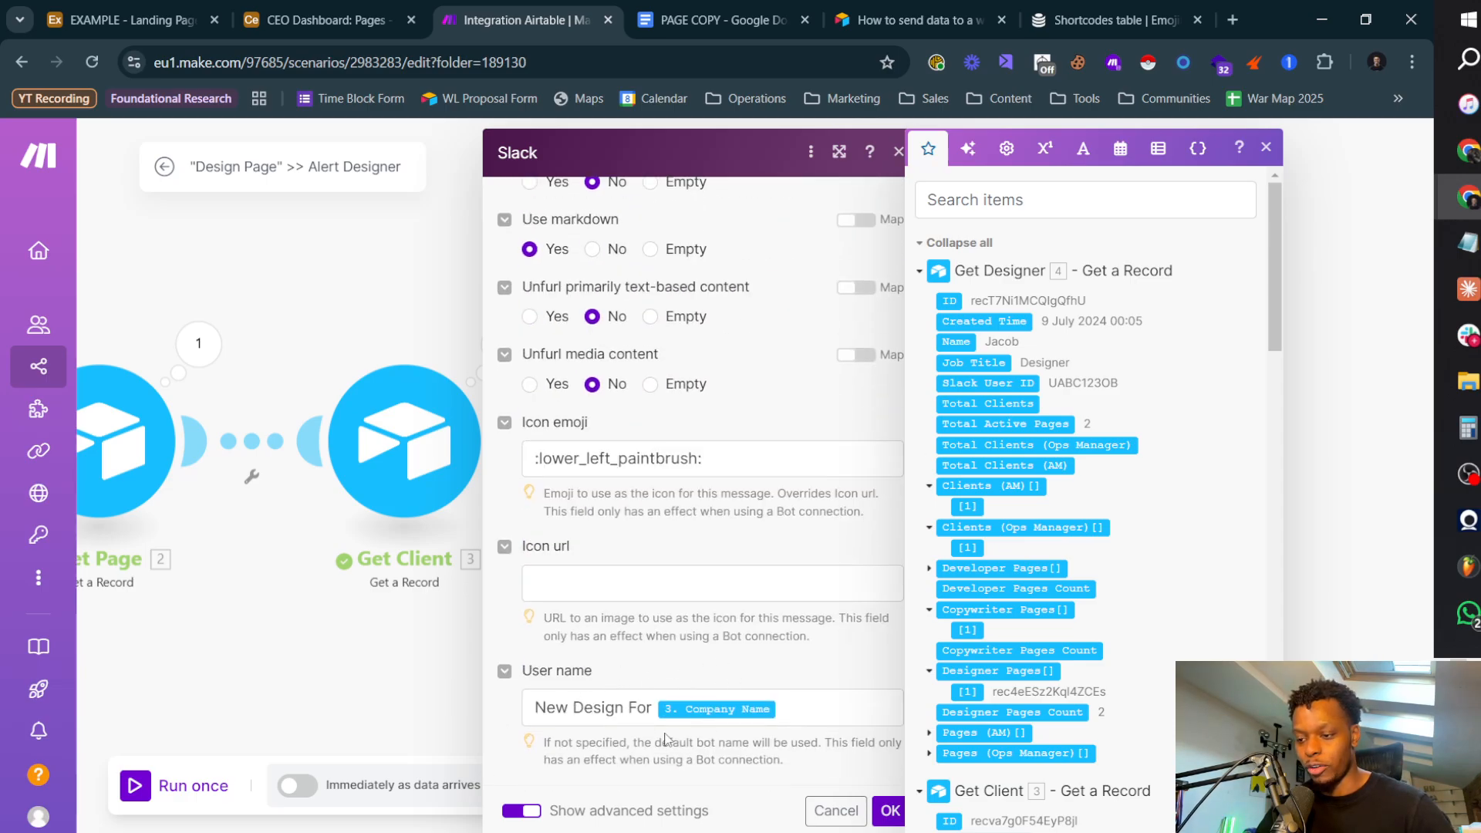
{"action": "scroll", "coordinate": [704, 725], "scroll_direction": "up", "scroll_amount": 10}
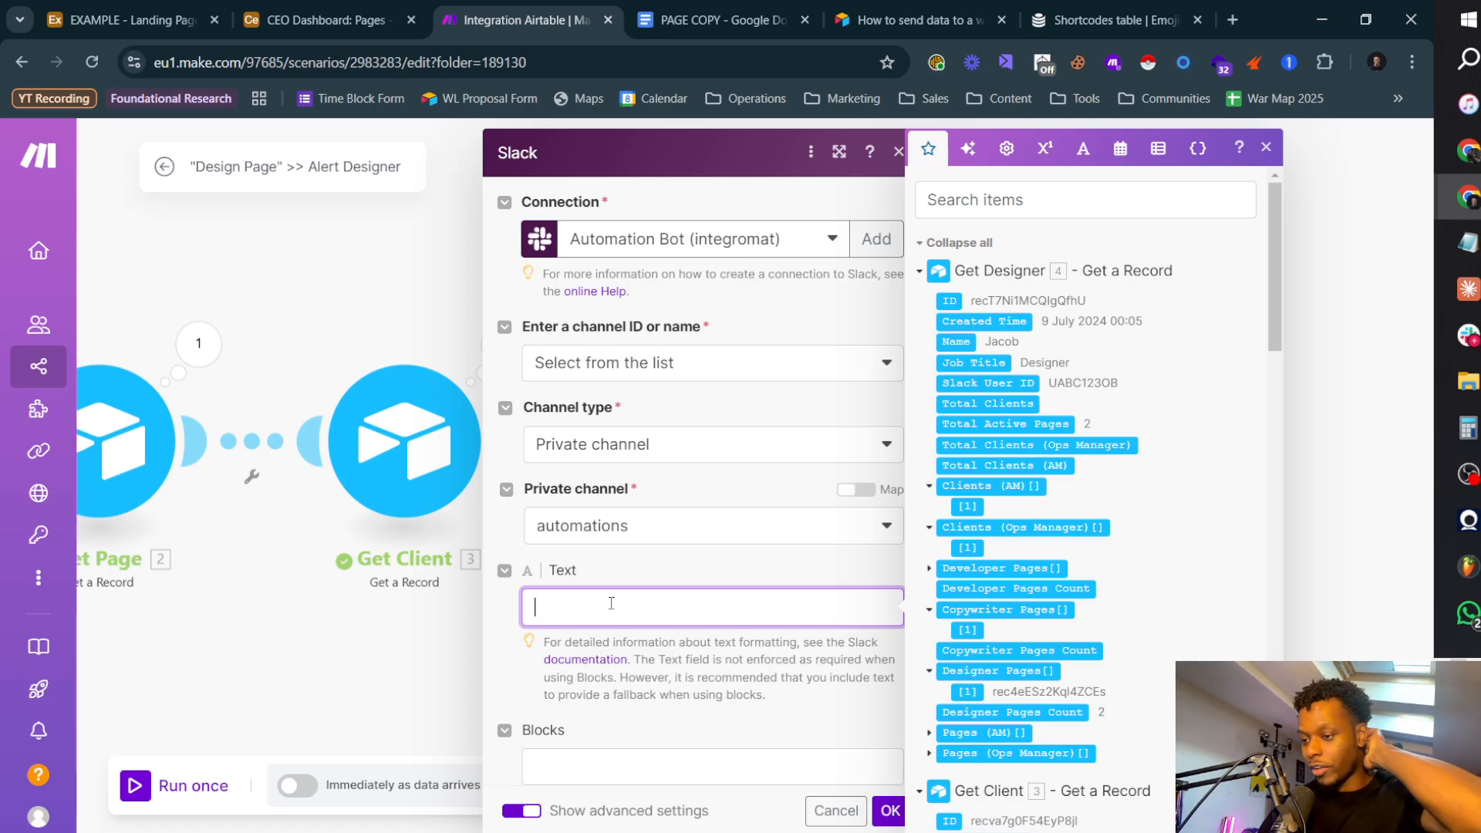
{"action": "key", "text": "Return"}
{"action": "key", "text": "Return"}
{"action": "type", "text": "<"}
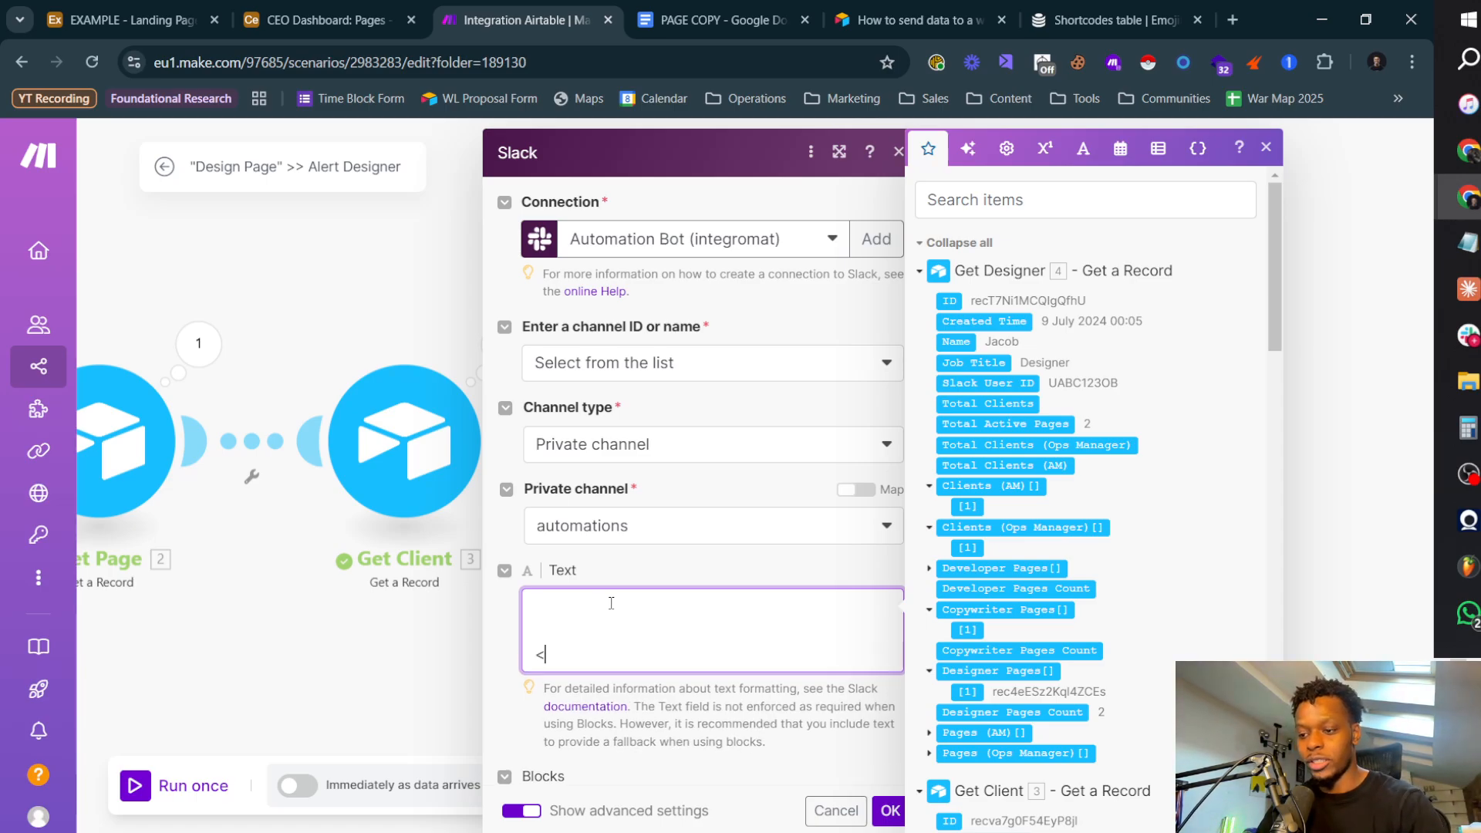
{"action": "key", "text": "BackSpace"}
{"action": "key", "text": "BackSpace"}
{"action": "key", "text": "BackSpace"}
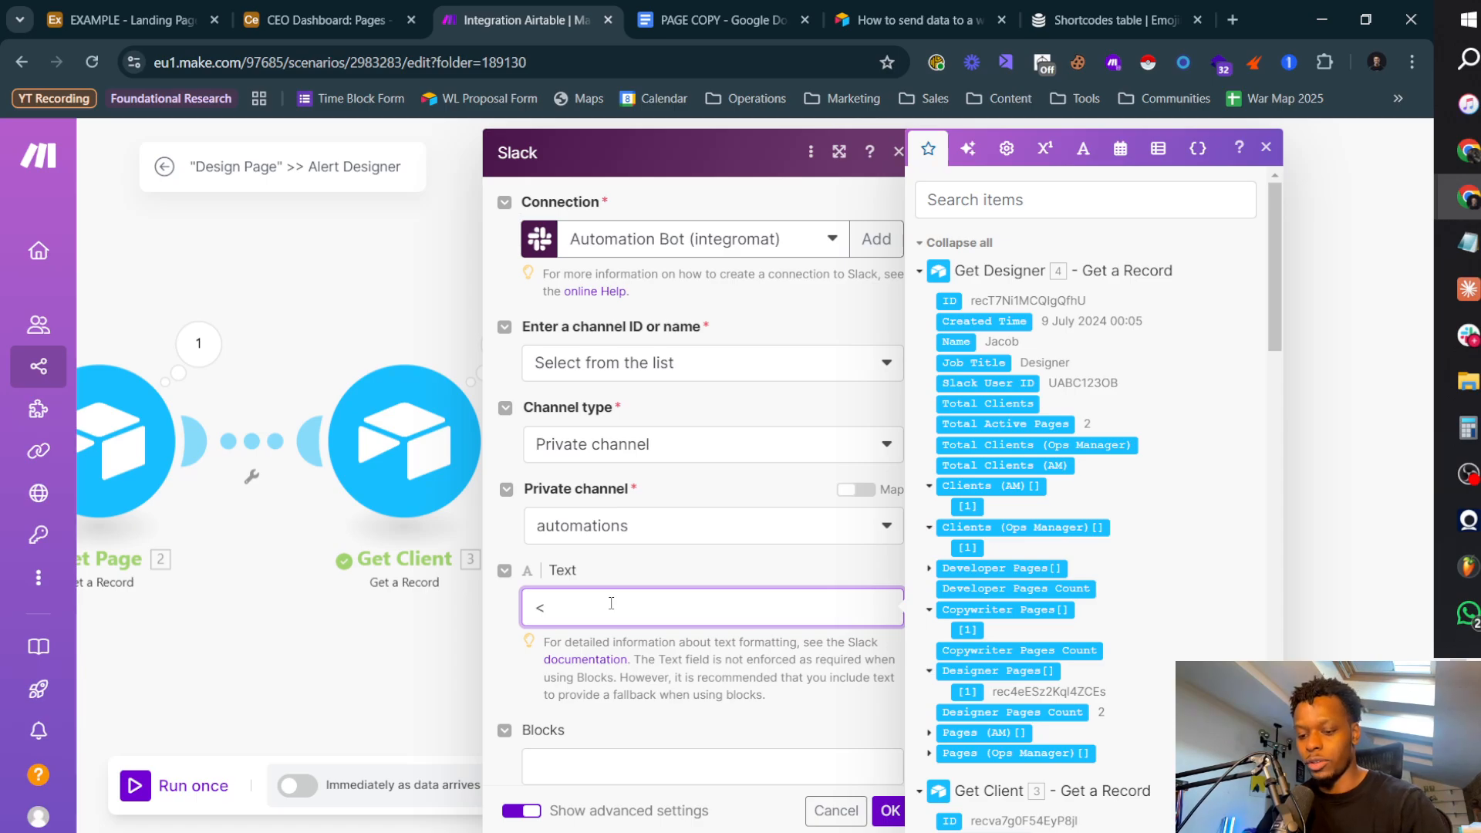
{"action": "type", "text": "<@"}
{"action": "left_click", "coordinate": [1014, 387]}
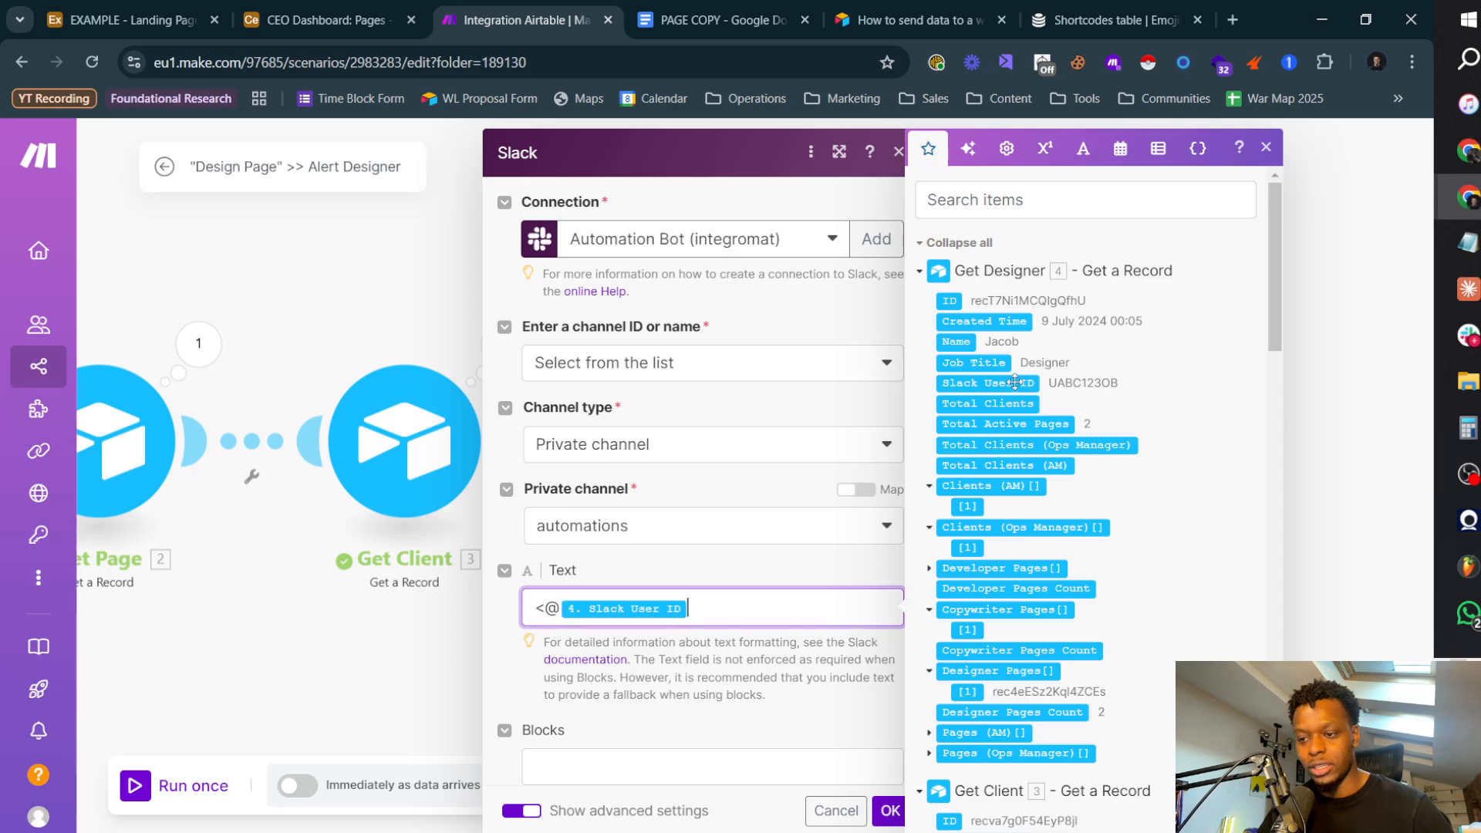
{"action": "type", "text": "> add"}
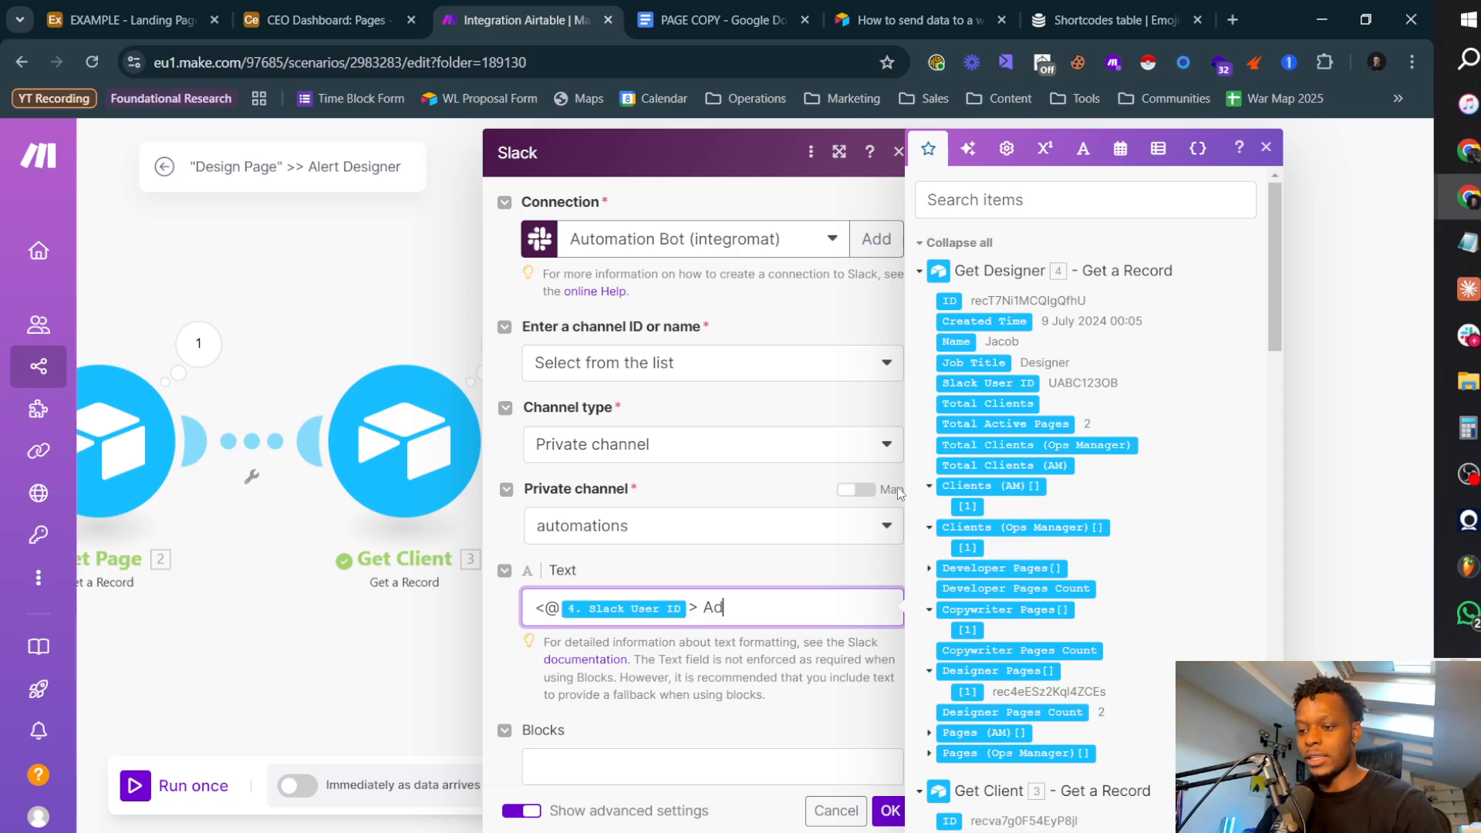
Step: Continue the message after the designer mention with "start the design process here."
{"action": "key", "text": "BackSpace"}
{"action": "key", "text": "BackSpace"}
{"action": "key", "text": "BackSpace"}
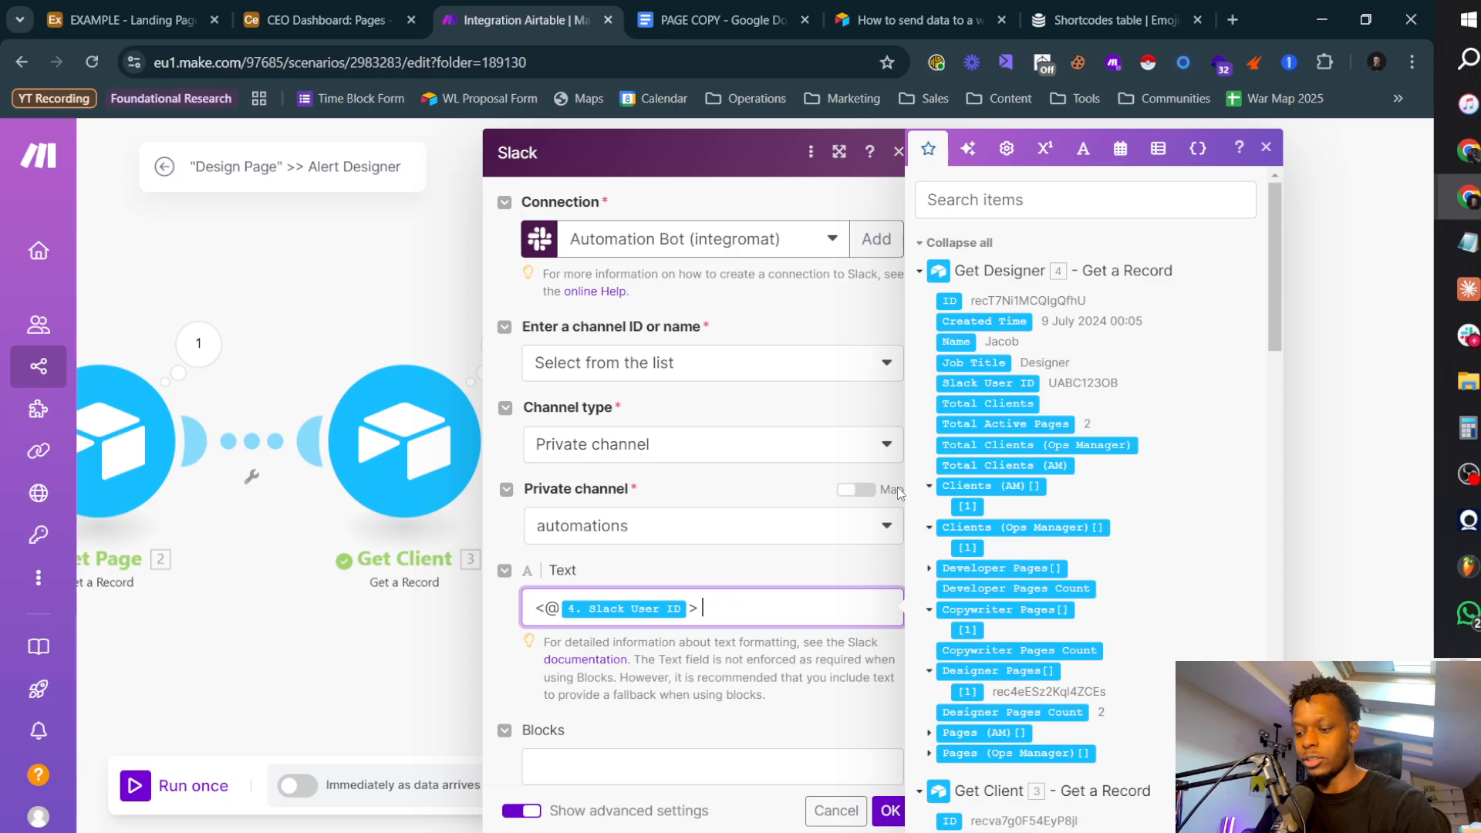
{"action": "type", "text": "start the design proces"}
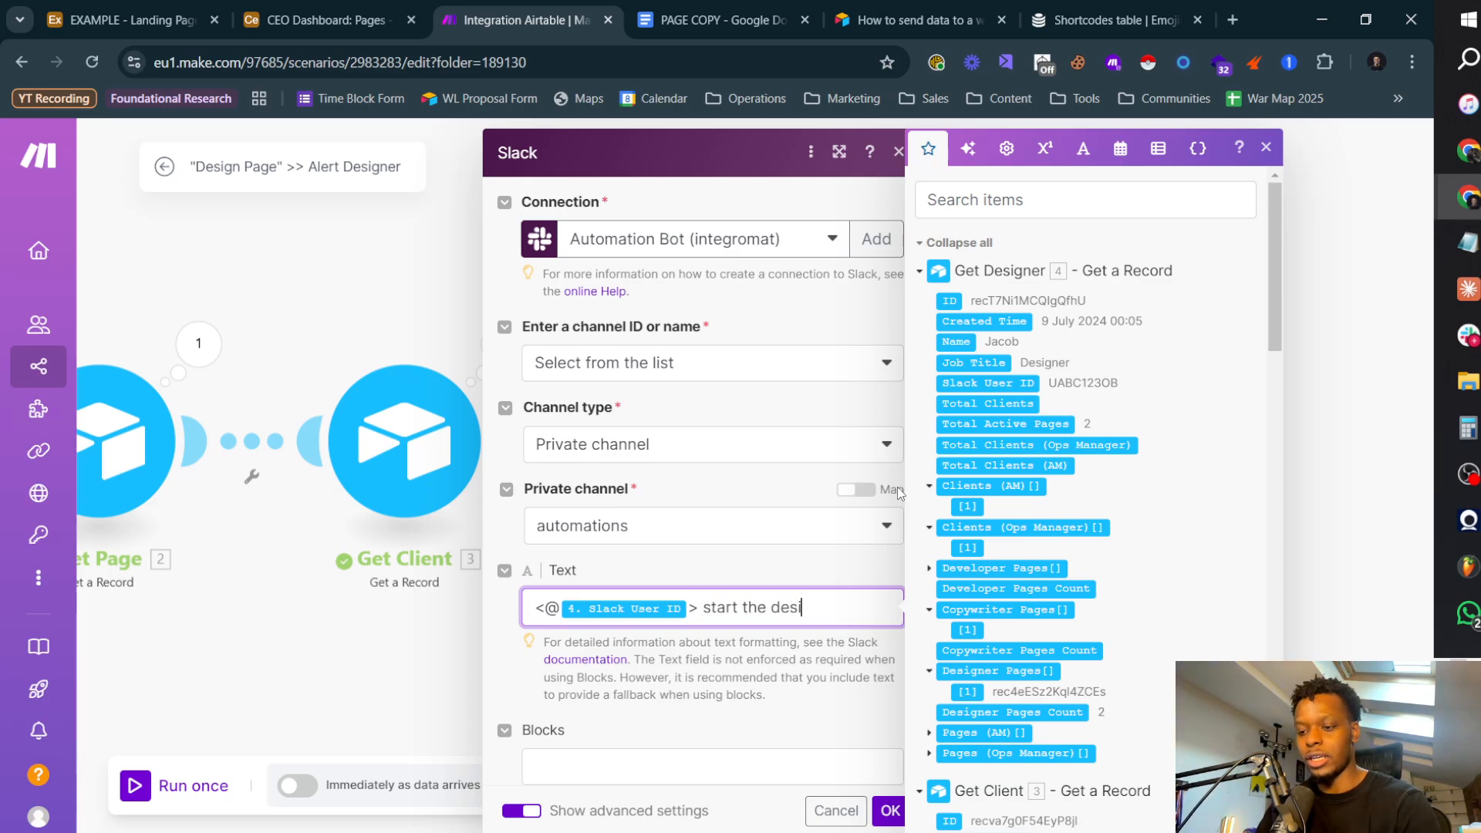
{"action": "type", "text": "here"}
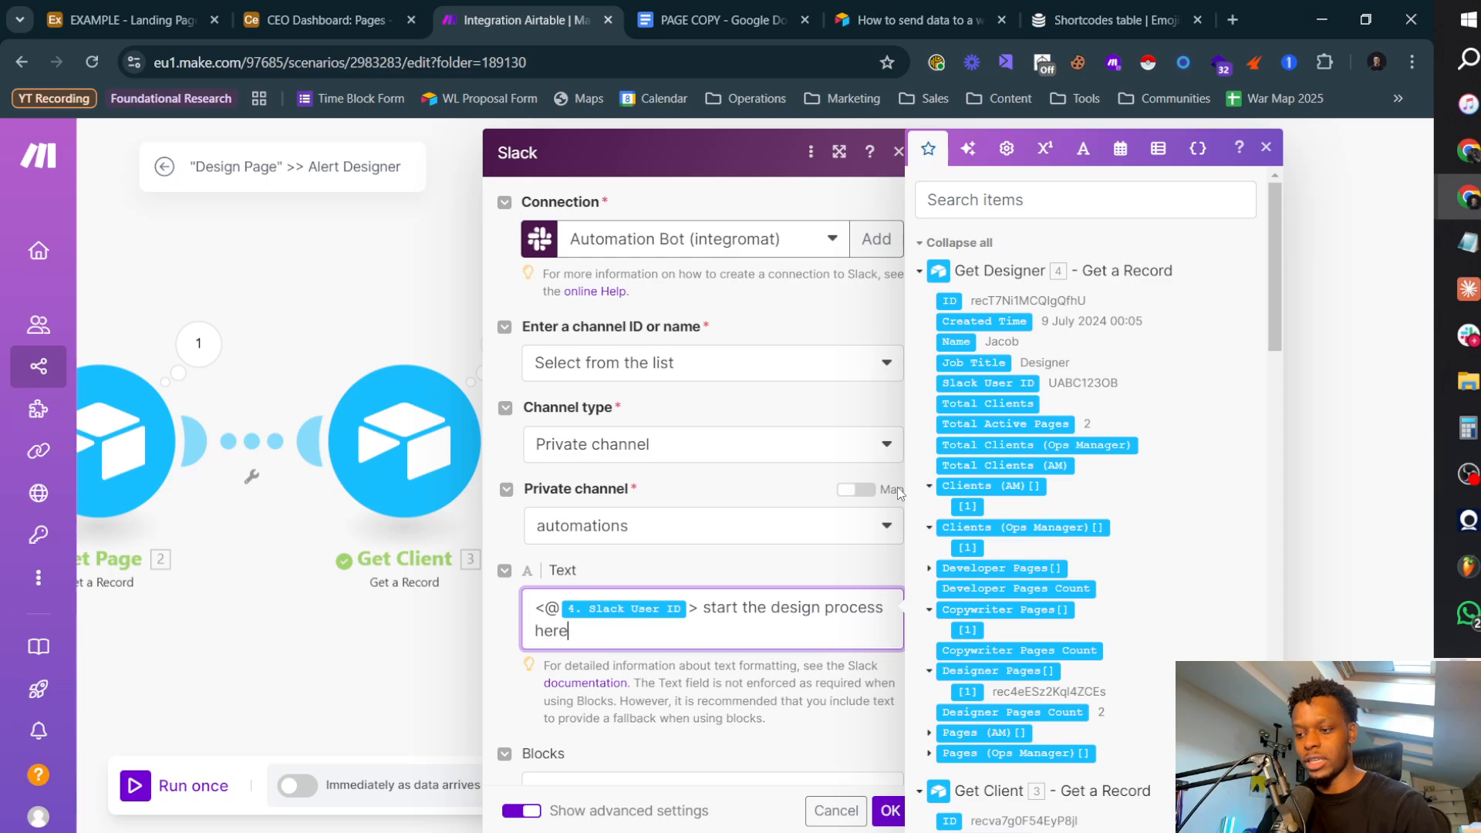
Step: Add "Page:" and "Due Date:" lines above the designer mention, separated by blank lines
{"action": "key", "text": "Return"}
{"action": "key", "text": "Return"}
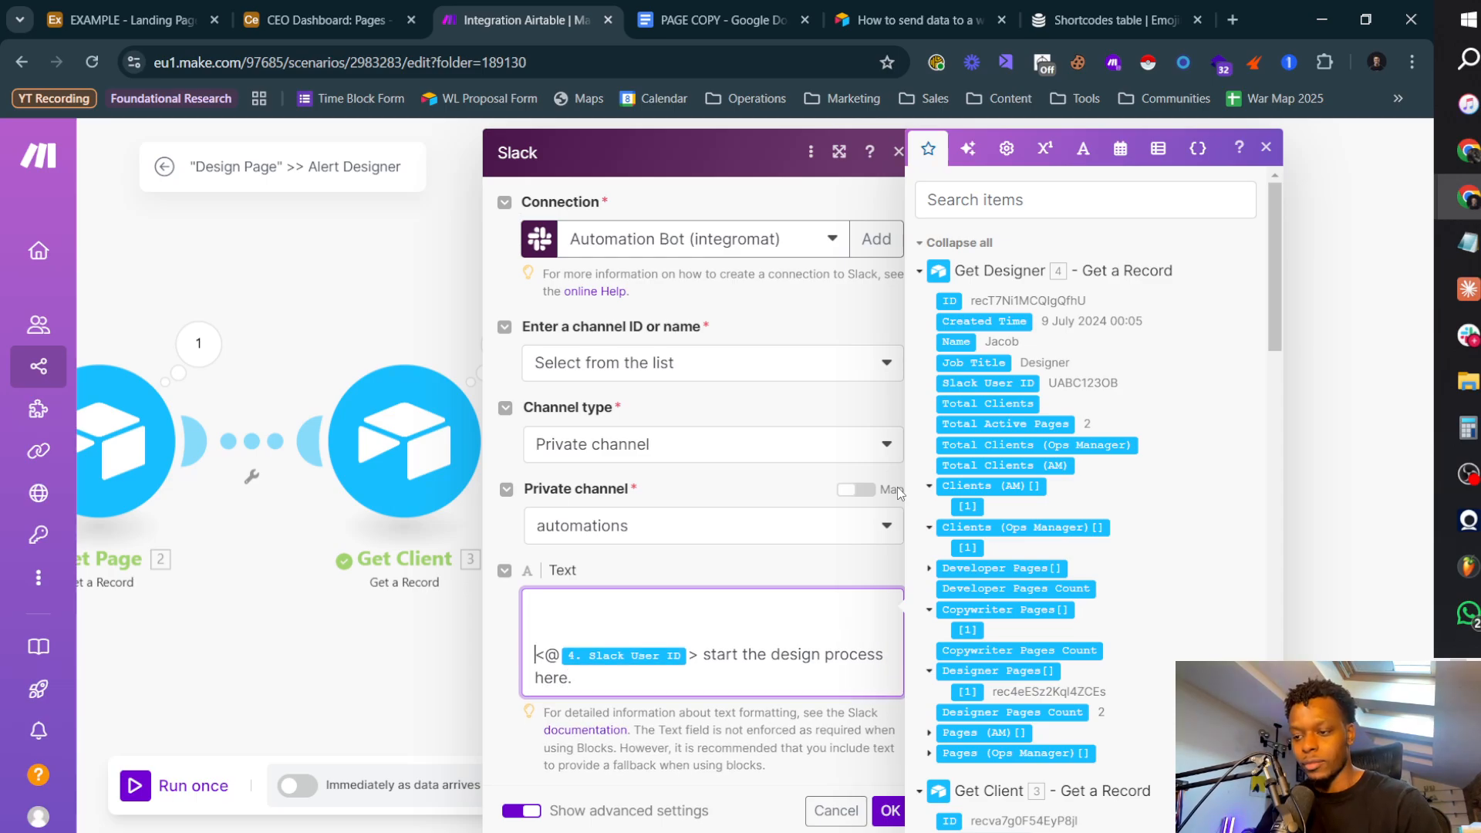
{"action": "type", "text": "Client"}
{"action": "key", "text": "ctrl+BackSpace"}
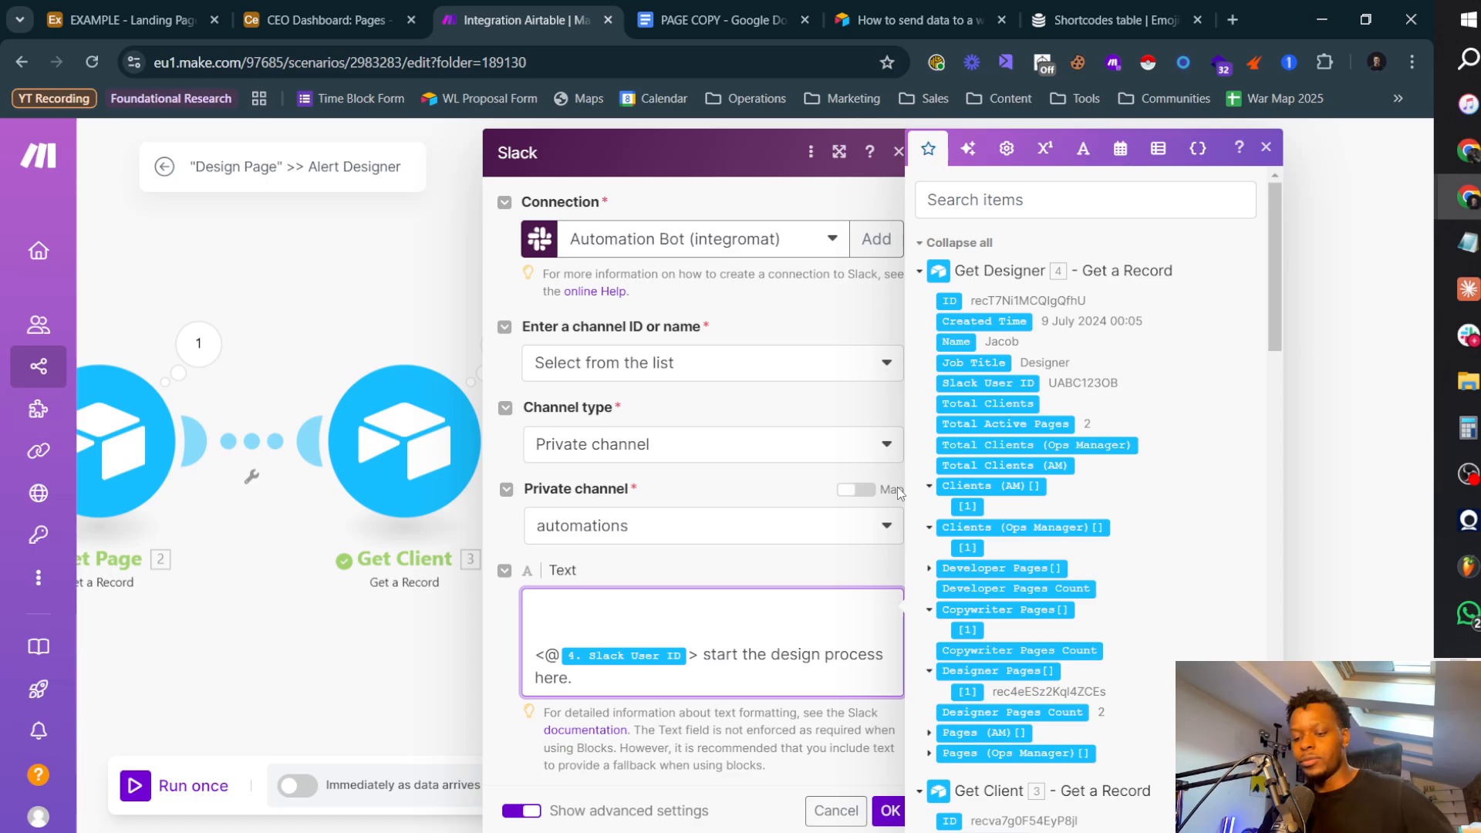
{"action": "type", "text": "Page:"}
{"action": "key", "text": "Return"}
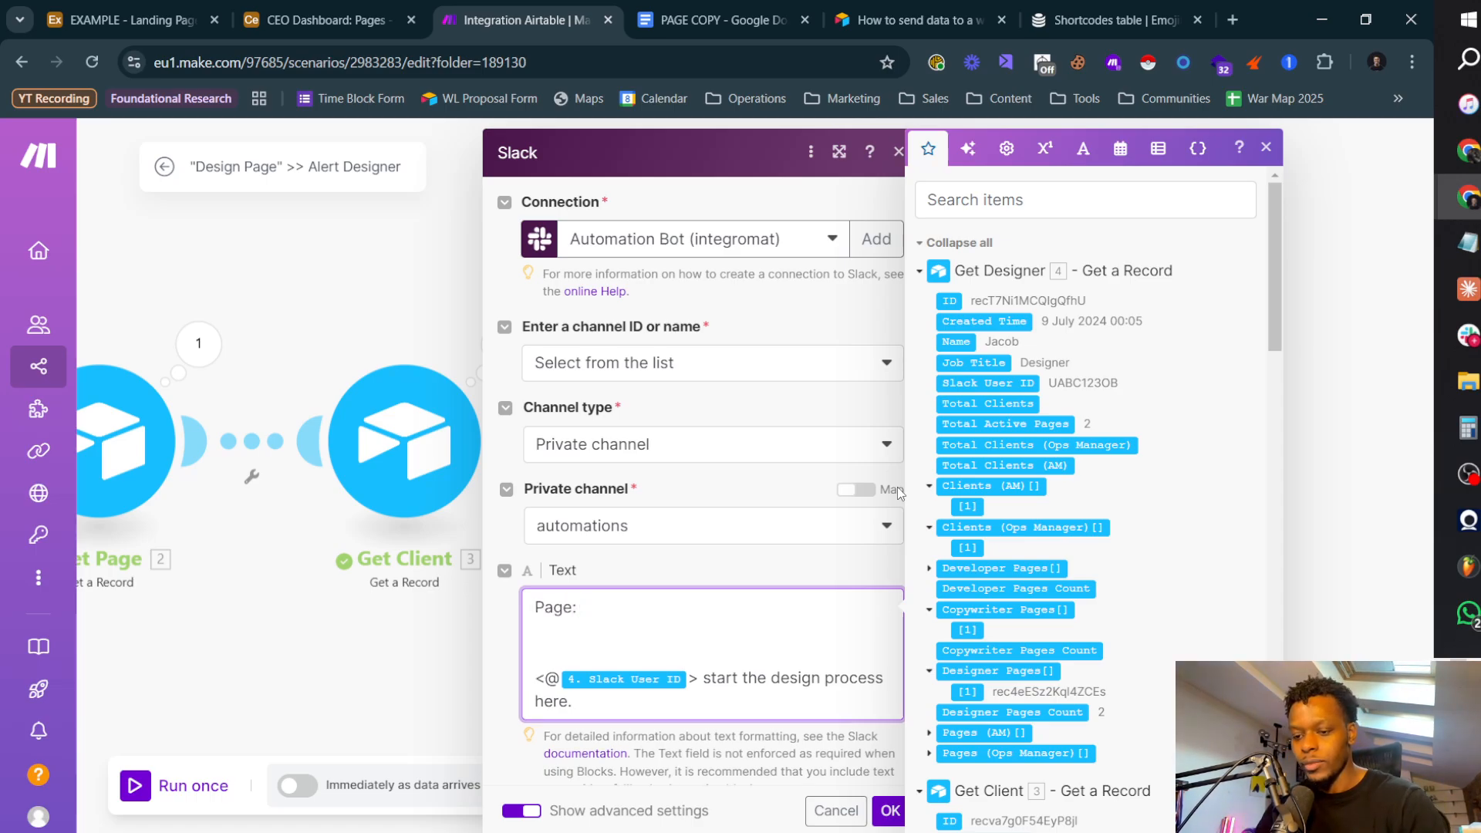
{"action": "key", "text": "Return"}
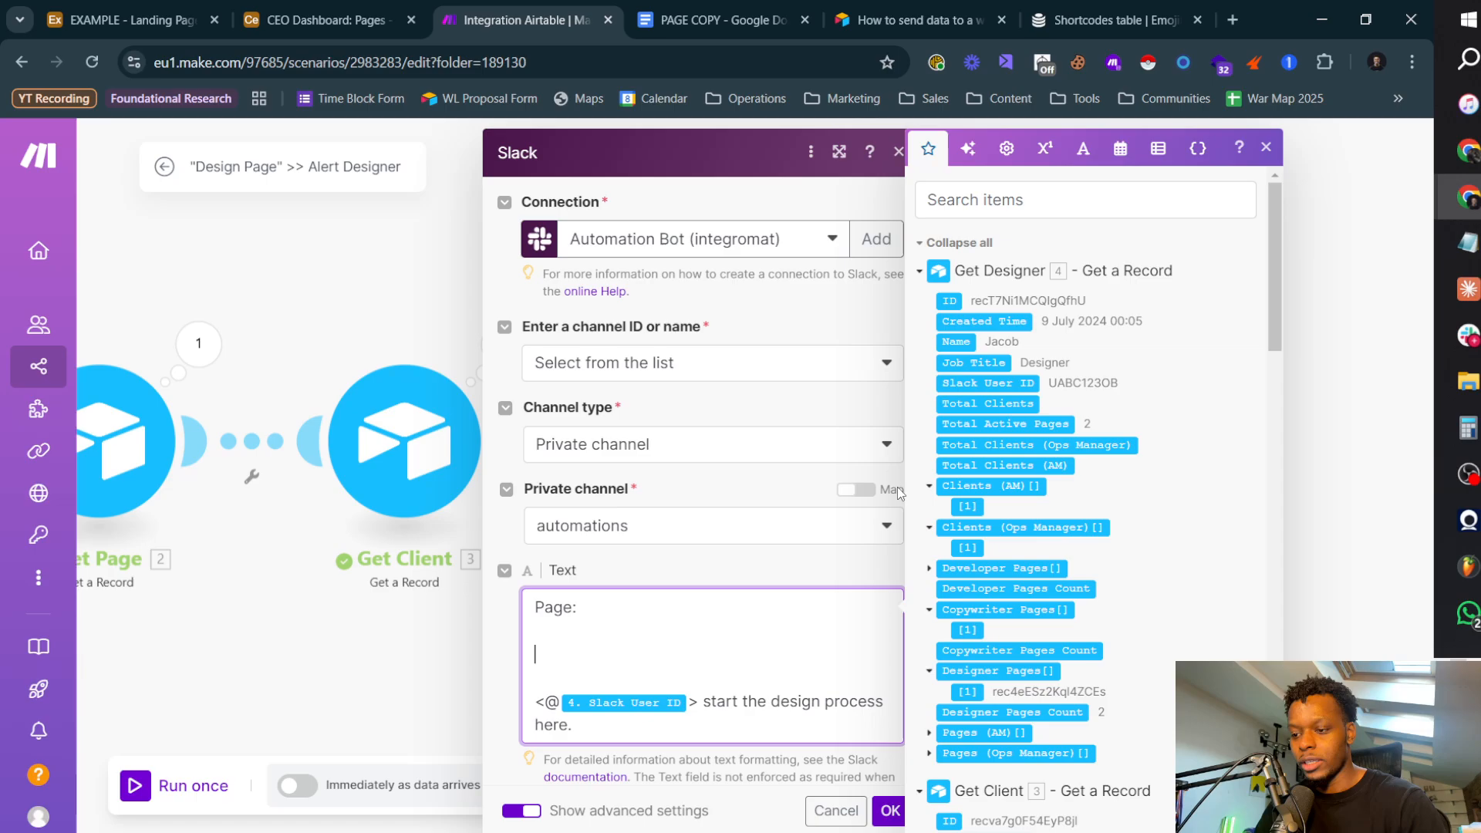
{"action": "key", "text": "Up"}
{"action": "type", "text": "Due Date:"}
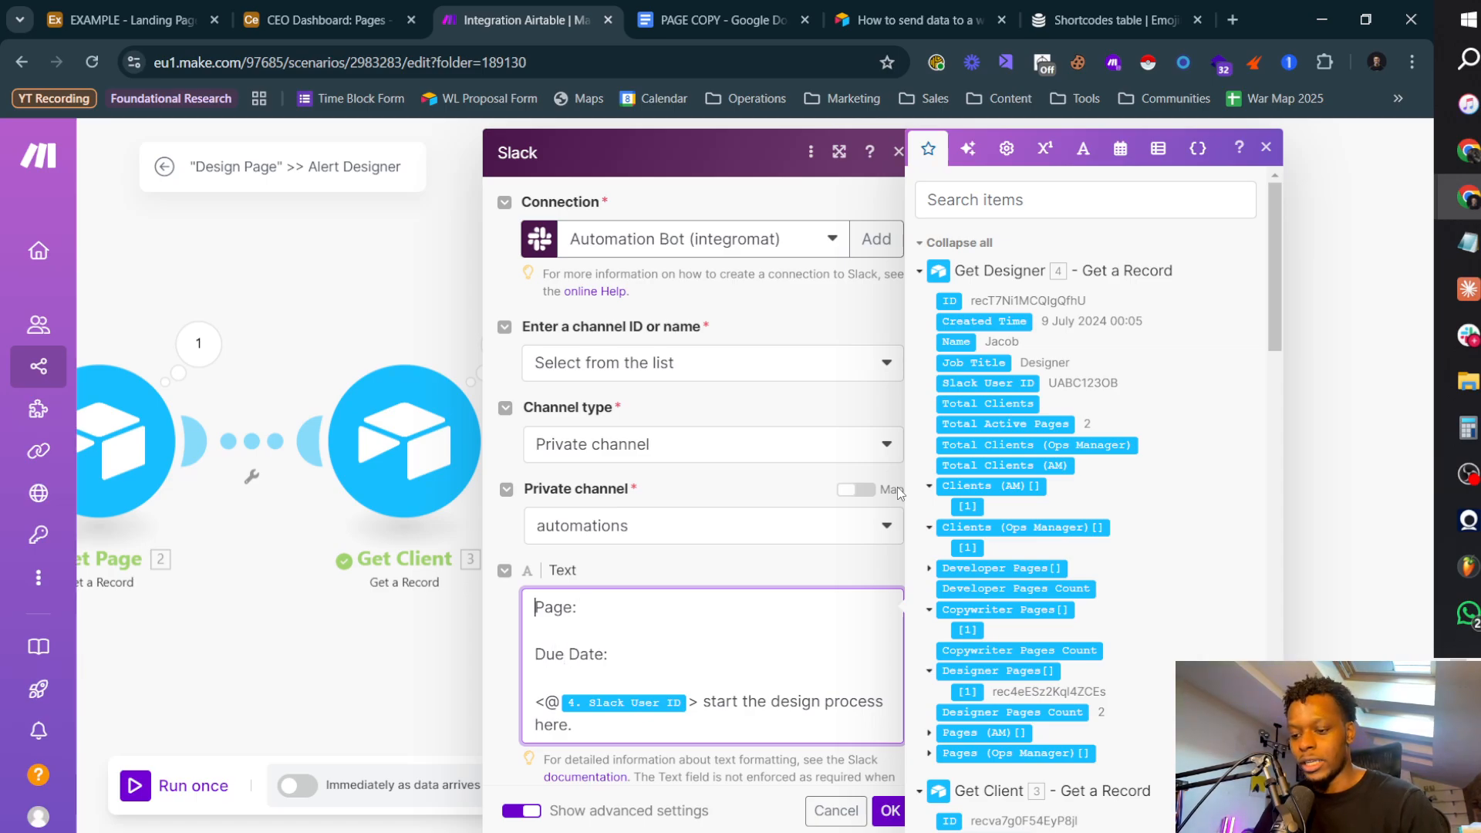
{"action": "type", "text": "*"}
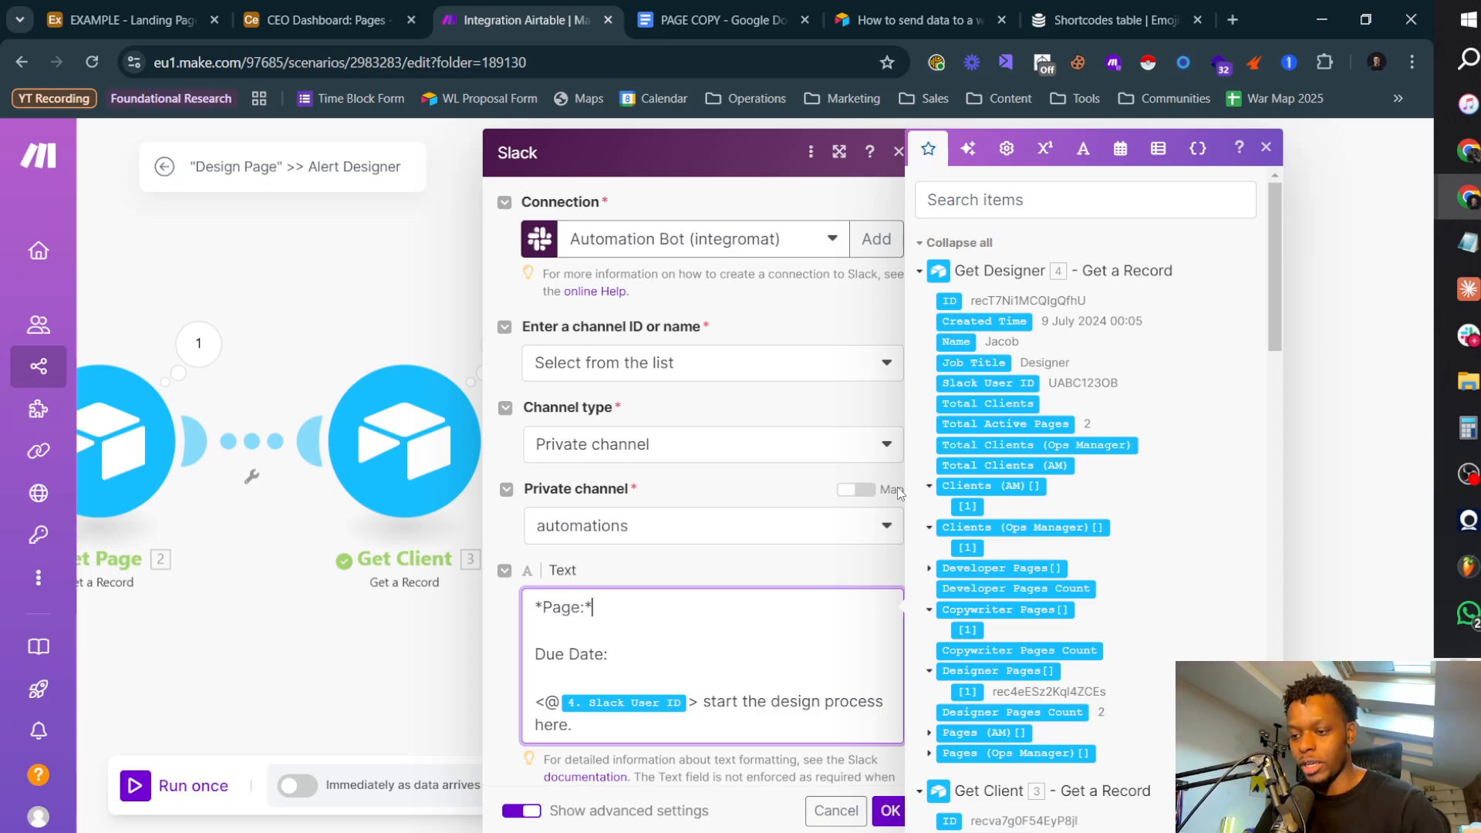
{"action": "type", "text": "*"}
Step: Bold the Page: label, the Due Date: label and the whole mention sentence by wrapping each in asterisks
{"action": "key", "text": "ctrl+Right"}
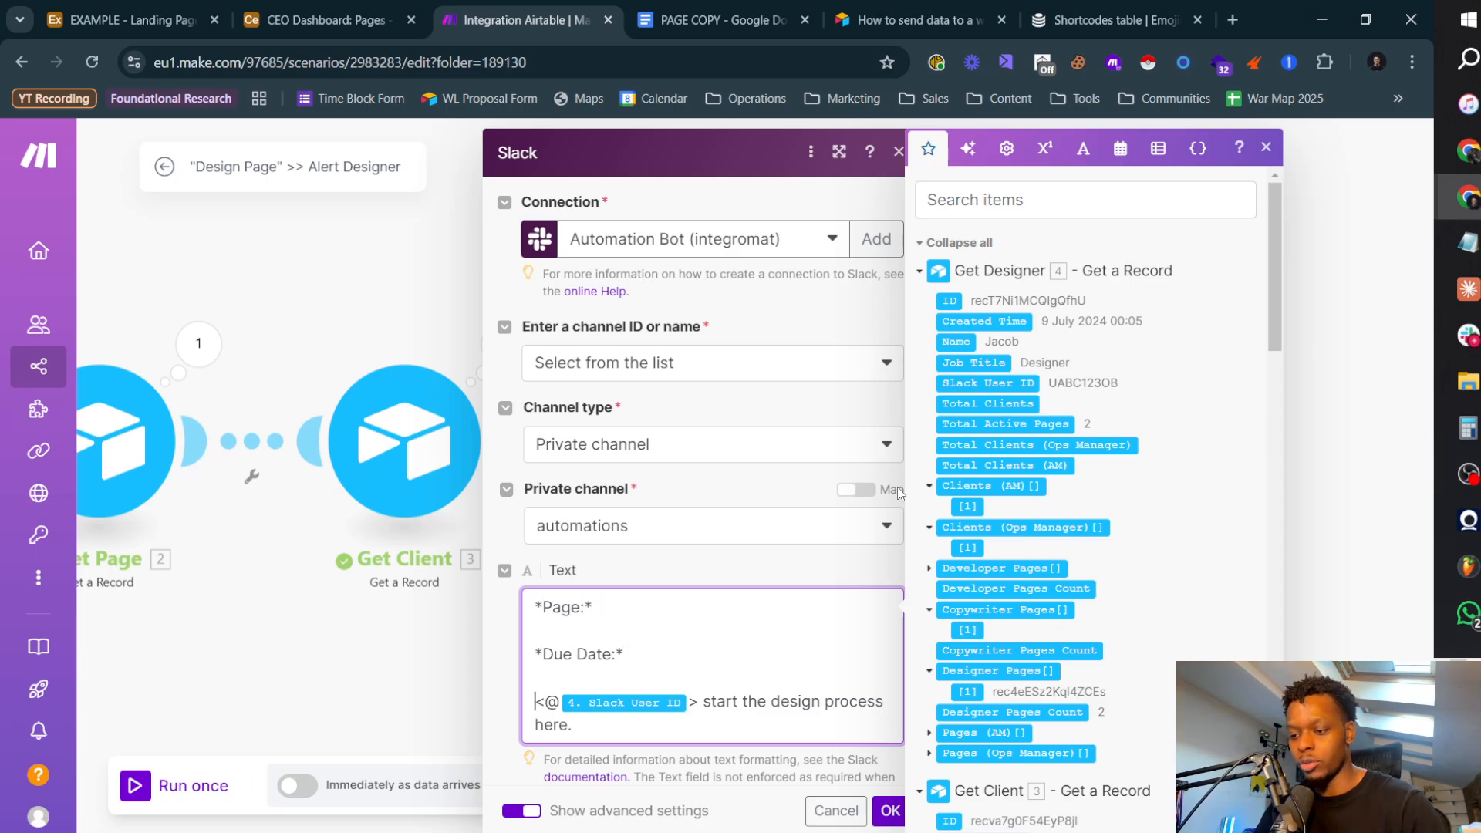
{"action": "key", "text": "Right"}
{"action": "type", "text": "*"}
{"action": "key", "text": "BackSpace"}
{"action": "key", "text": "Left"}
{"action": "type", "text": "*"}
{"action": "key", "text": "Down"}
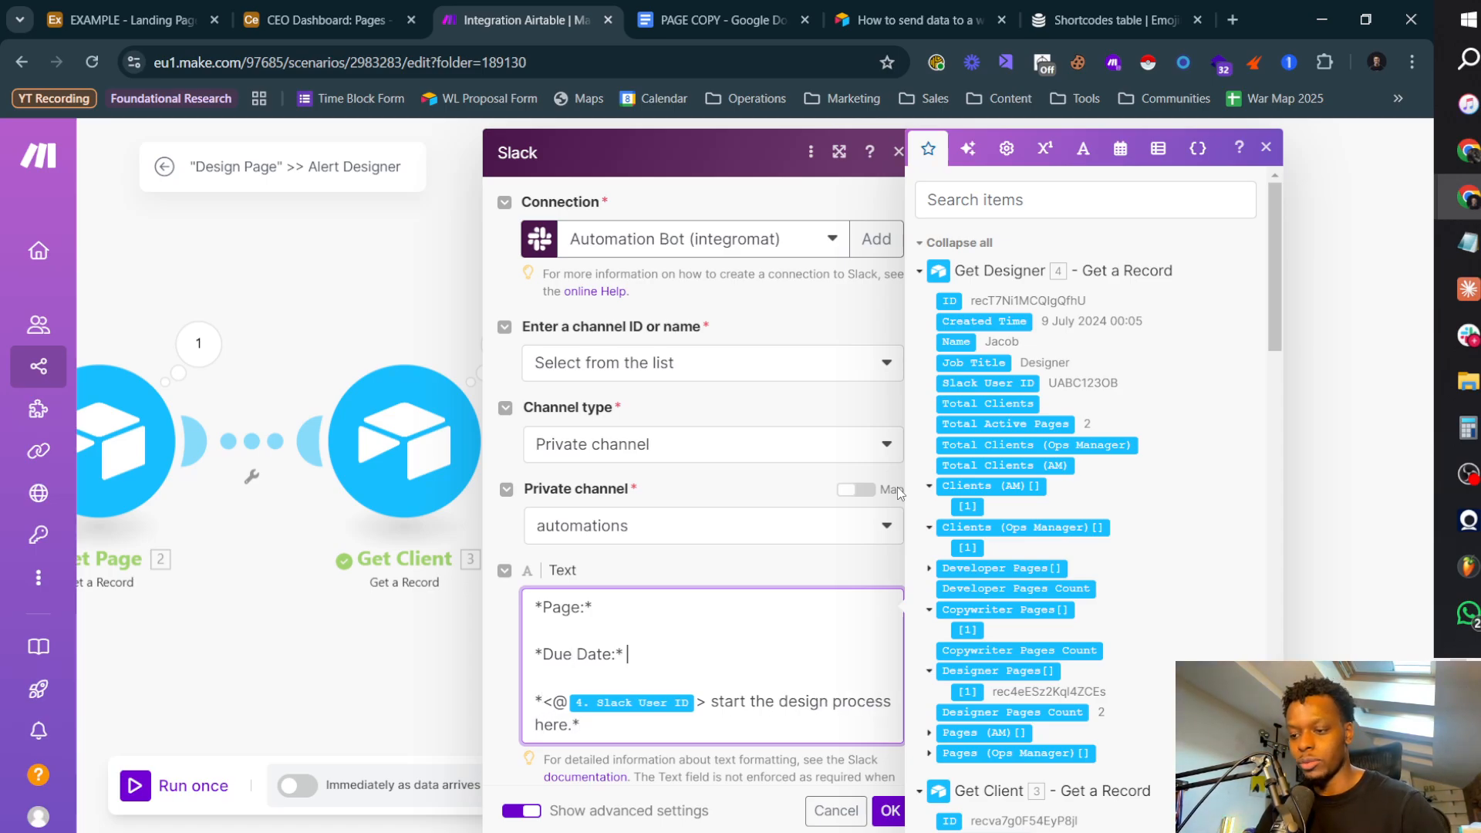
Step: Find the Due Date item from Get Page and insert it after the Due Date: label
{"action": "scroll", "coordinate": [1095, 423], "scroll_direction": "down", "scroll_amount": 4}
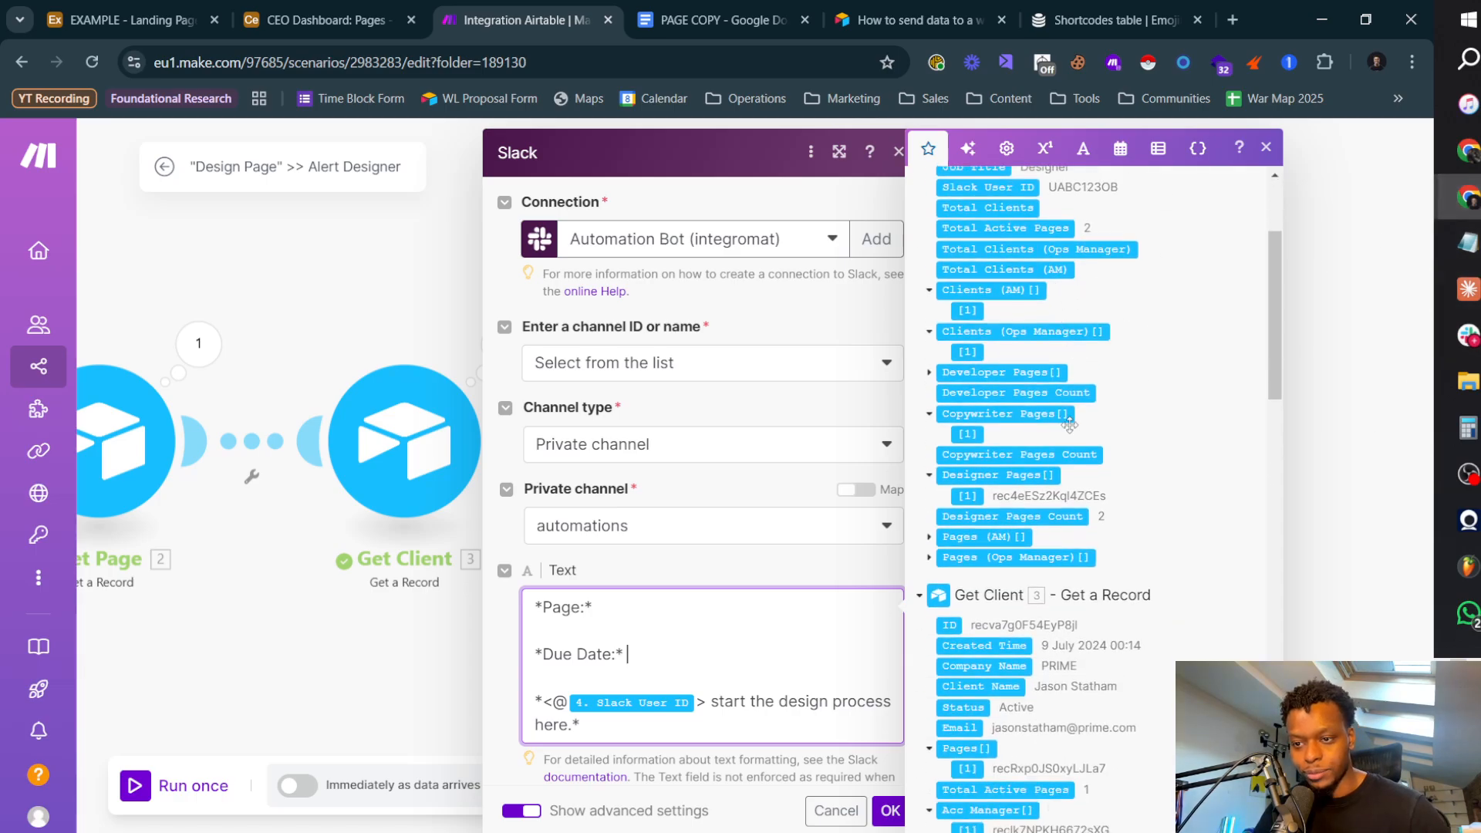
{"action": "scroll", "coordinate": [1087, 432], "scroll_direction": "up", "scroll_amount": 4}
{"action": "scroll", "coordinate": [1079, 440], "scroll_direction": "down", "scroll_amount": 15}
{"action": "scroll", "coordinate": [1064, 448], "scroll_direction": "up", "scroll_amount": 5}
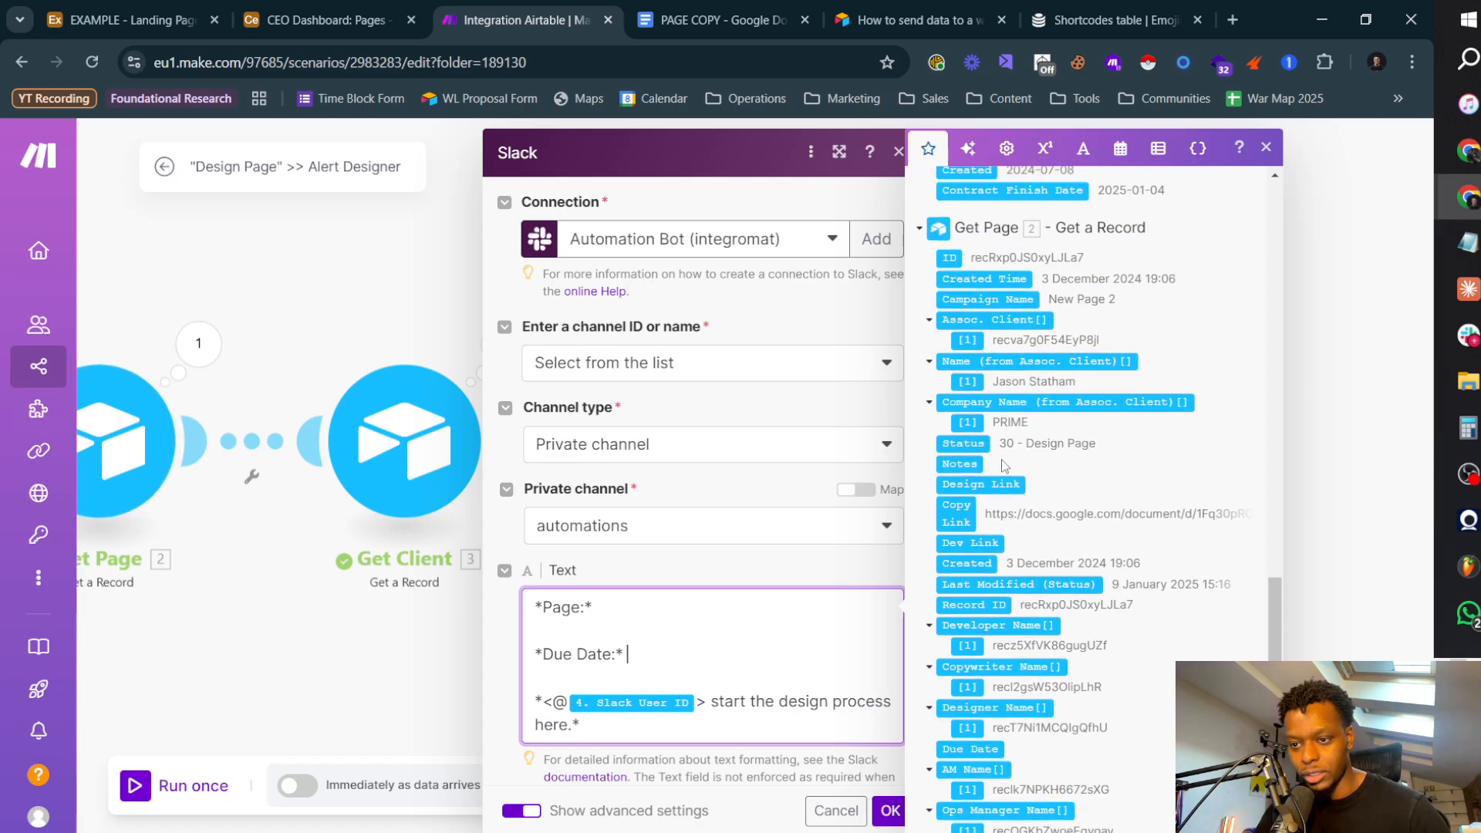
{"action": "scroll", "coordinate": [969, 440], "scroll_direction": "up", "scroll_amount": 3}
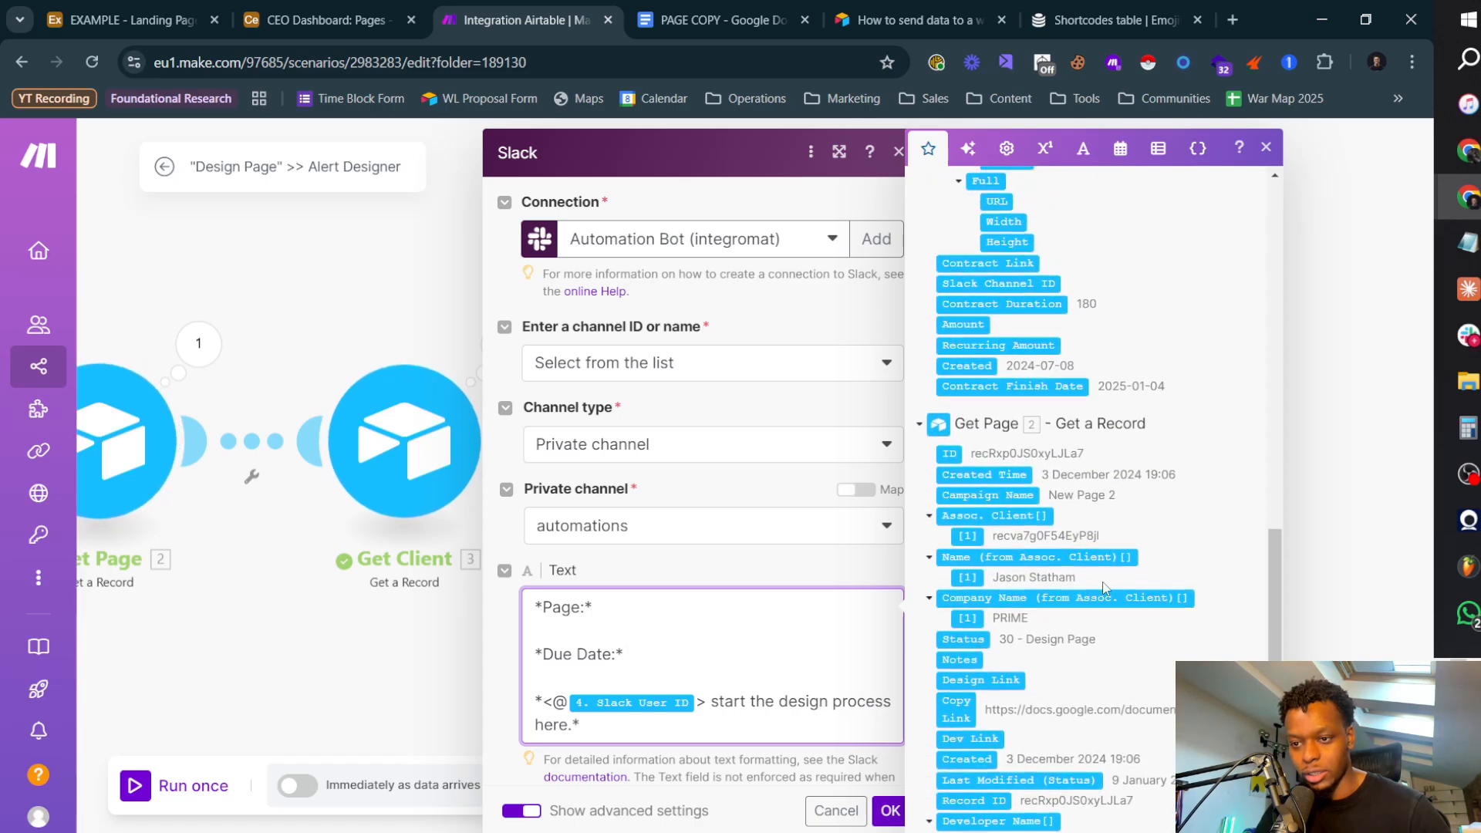
{"action": "scroll", "coordinate": [964, 463], "scroll_direction": "up", "scroll_amount": 15}
{"action": "left_click", "coordinate": [1006, 205]}
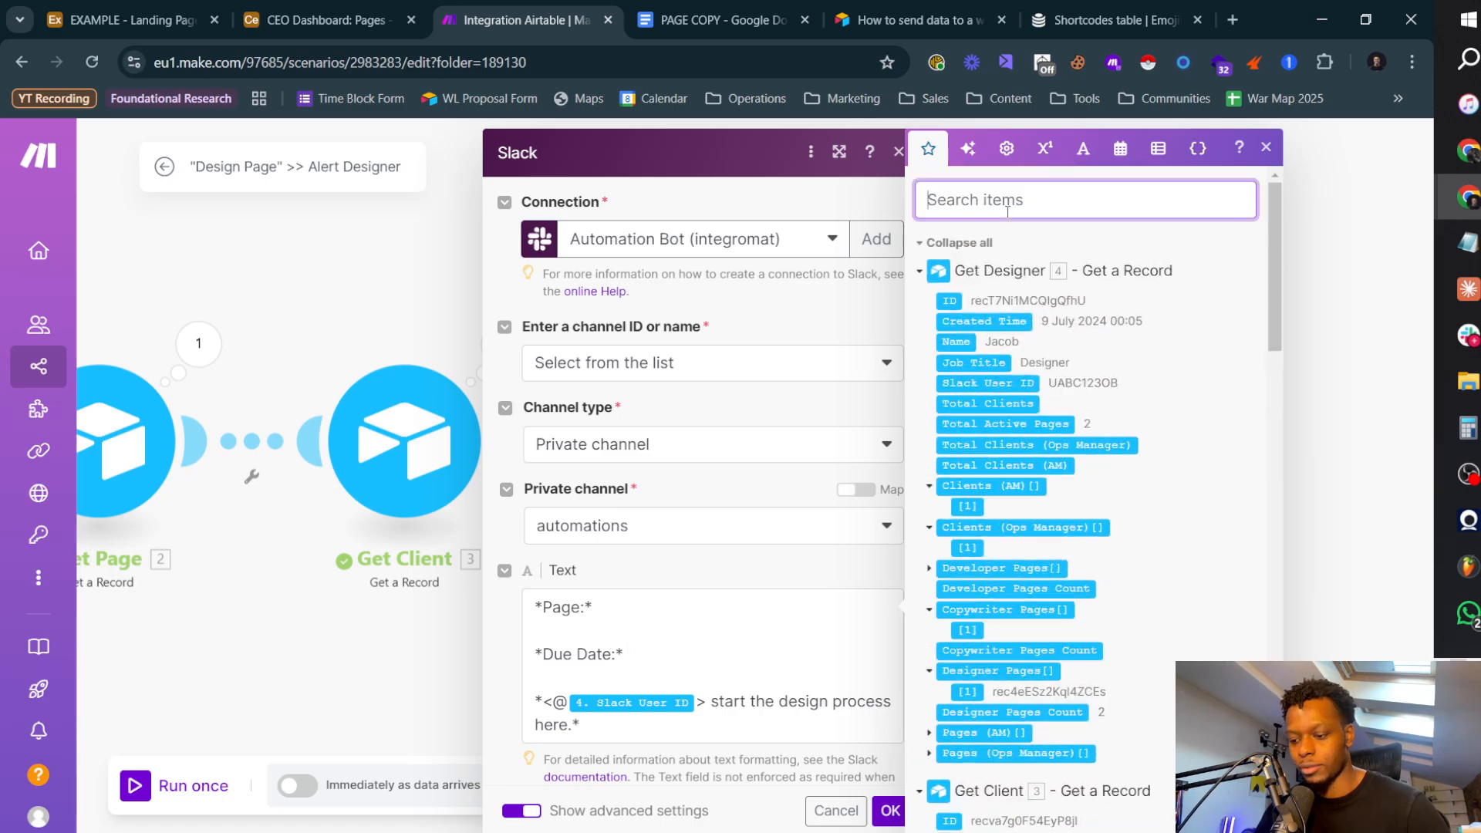
{"action": "type", "text": "due"}
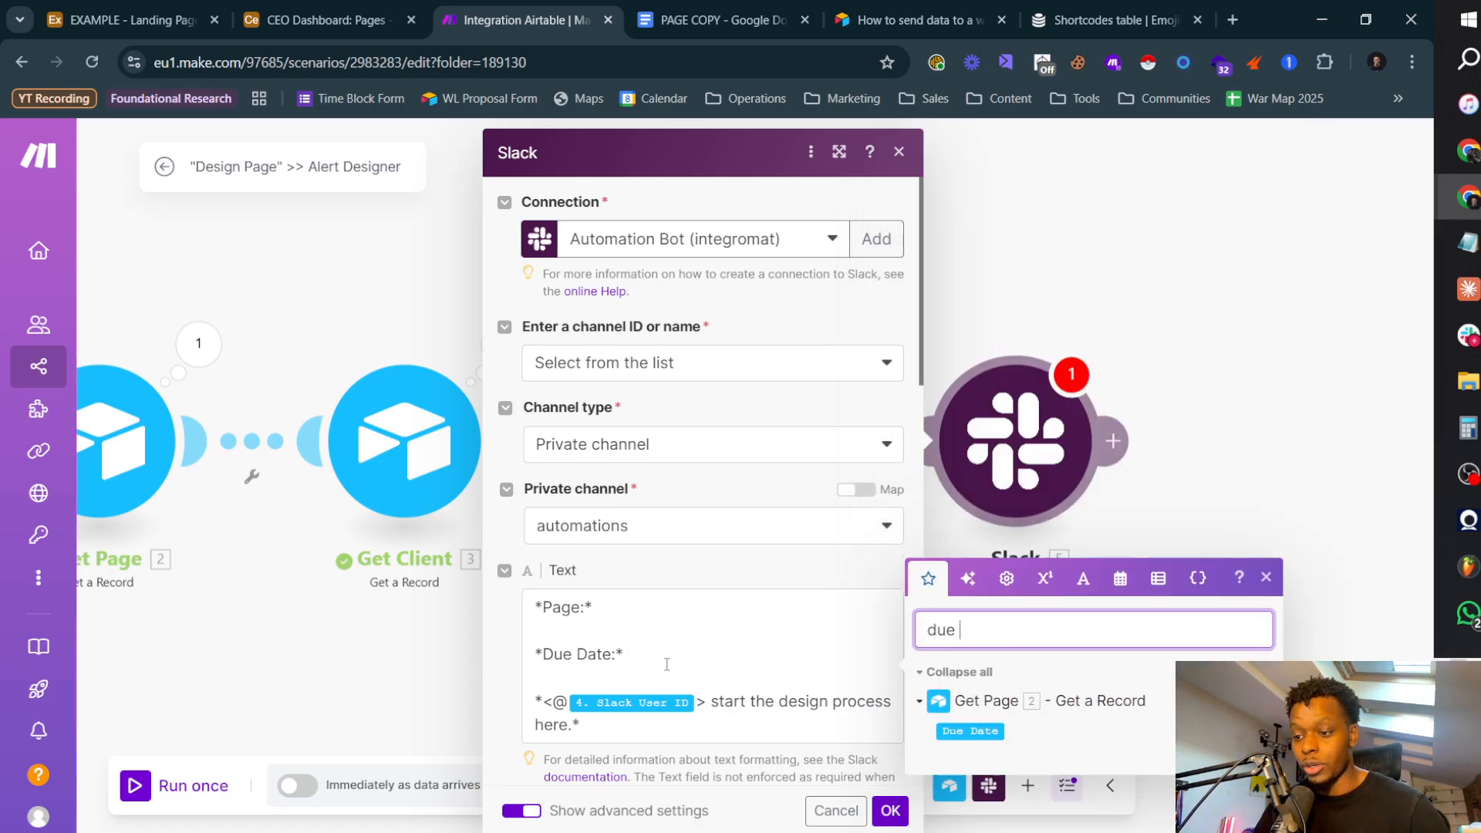
{"action": "left_click", "coordinate": [694, 654]}
{"action": "left_click", "coordinate": [969, 730]}
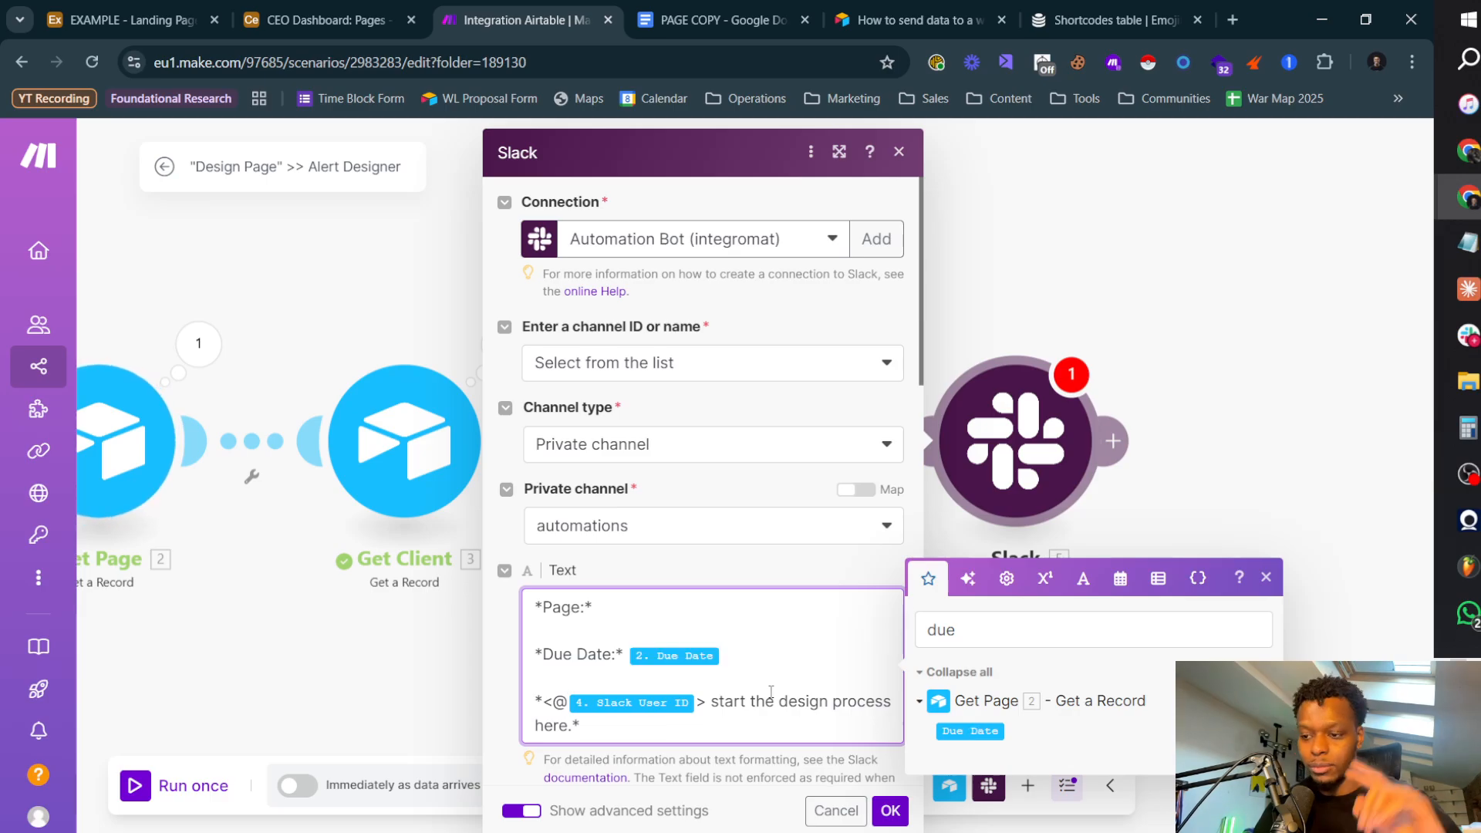
Step: Filter the mappable items by "campaign" and insert Get Page's Campaign Name after the Page: label
{"action": "left_click", "coordinate": [1047, 635]}
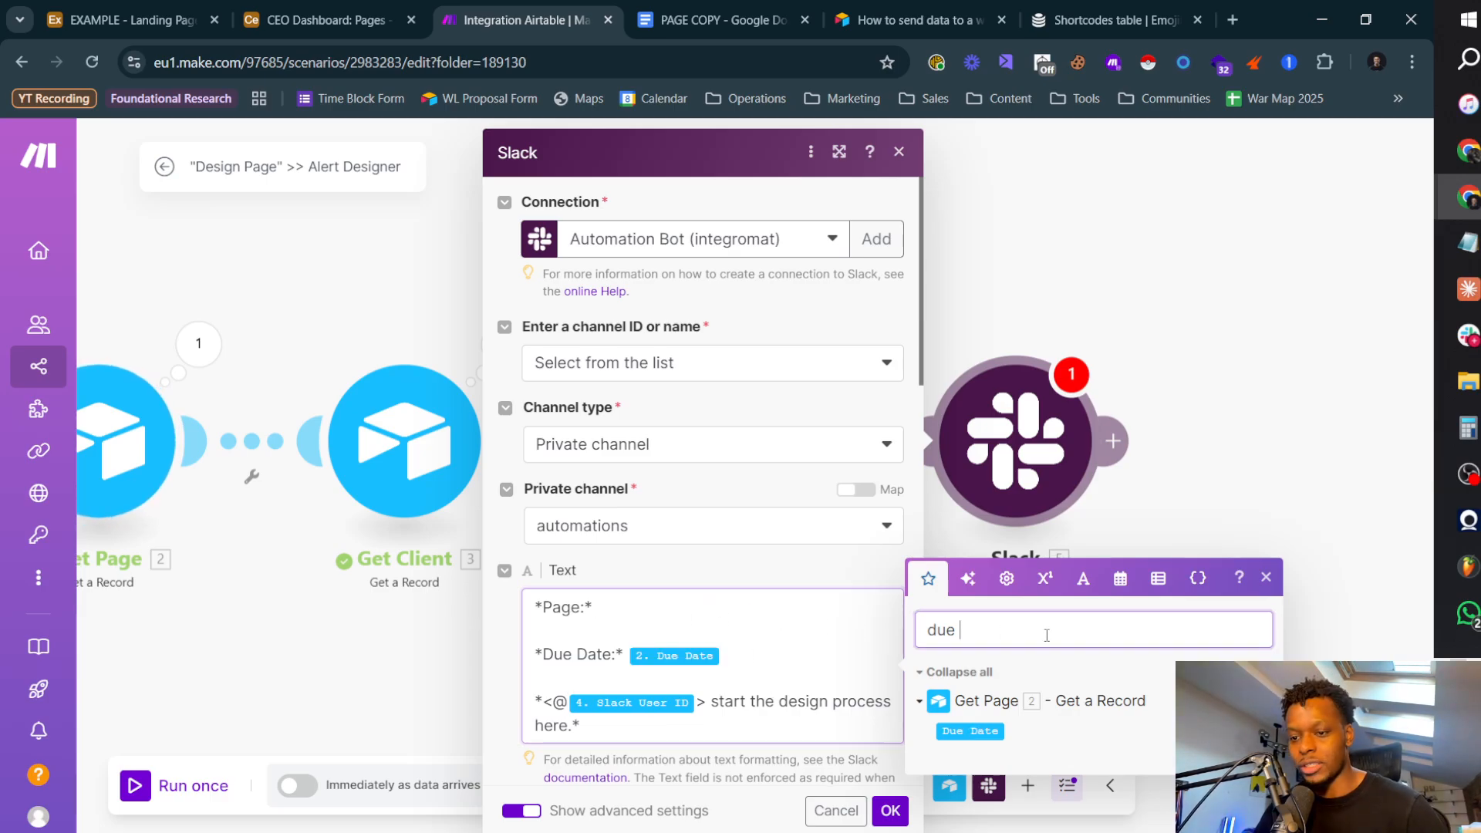
{"action": "key", "text": "BackSpace"}
{"action": "key", "text": "BackSpace"}
{"action": "key", "text": "BackSpace"}
{"action": "type", "text": "pa"}
{"action": "key", "text": "BackSpace"}
{"action": "key", "text": "BackSpace"}
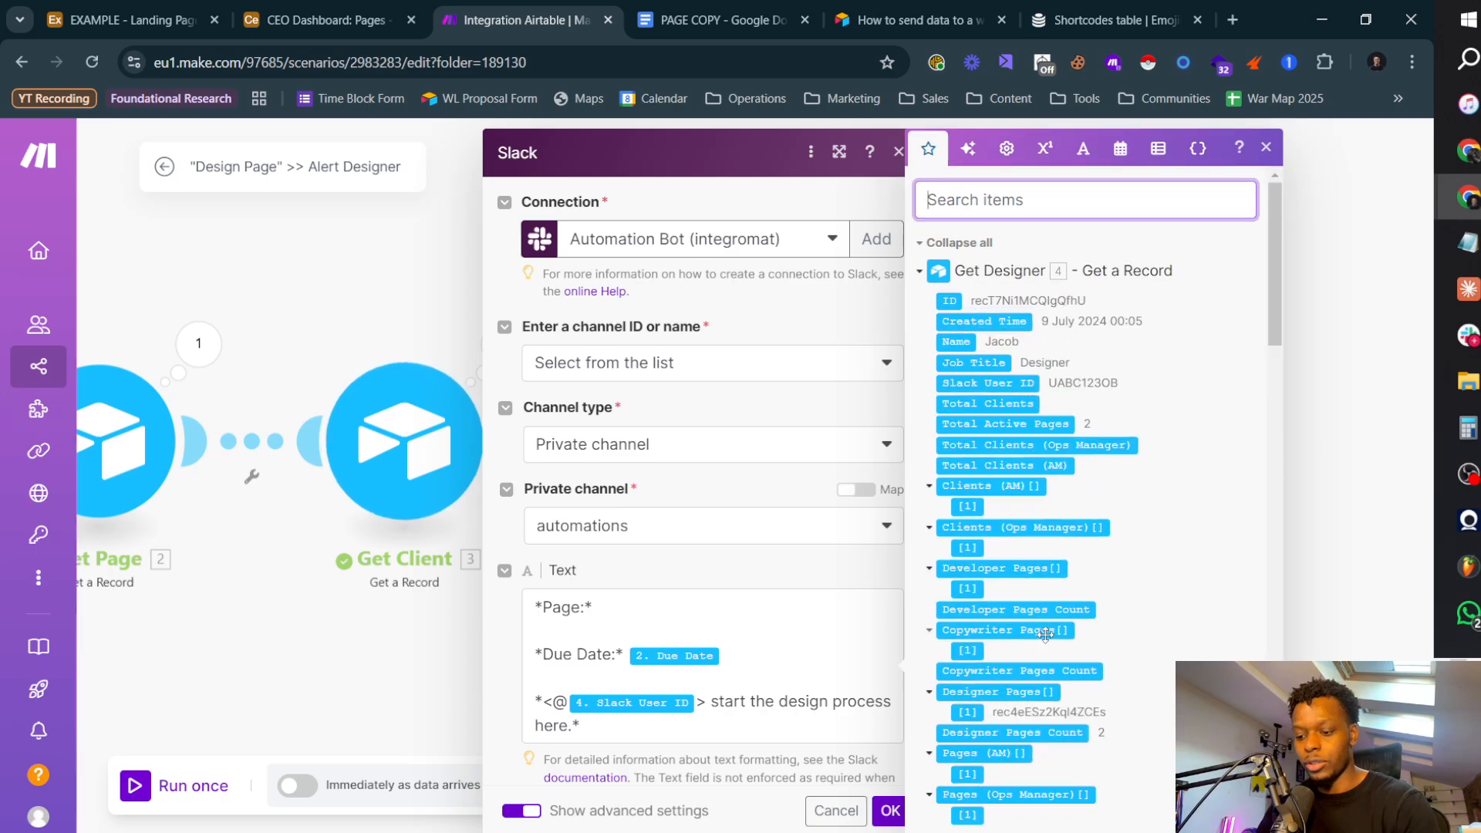
{"action": "type", "text": "campaign"}
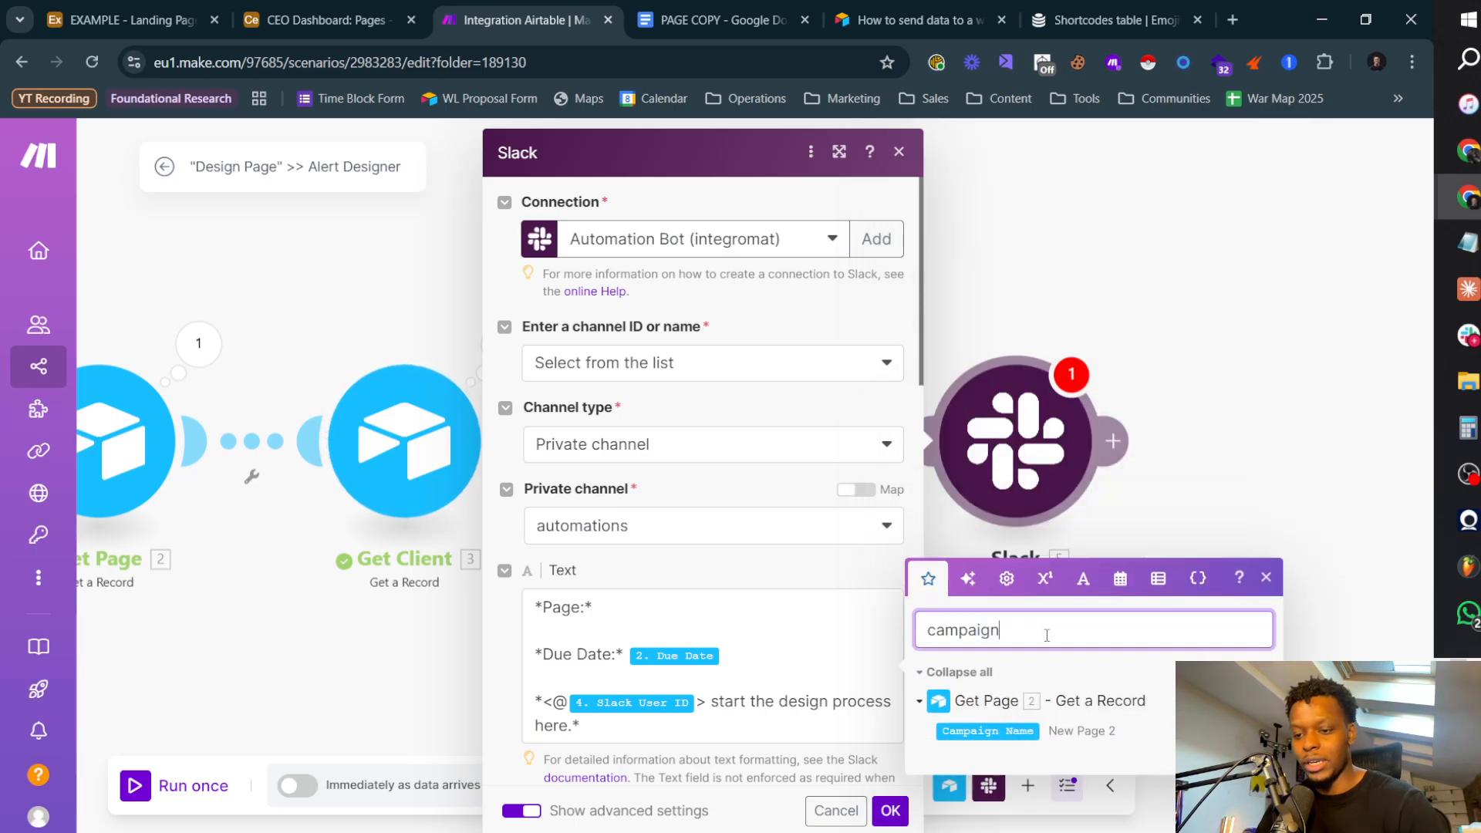
{"action": "left_click", "coordinate": [701, 618]}
{"action": "left_click", "coordinate": [988, 732]}
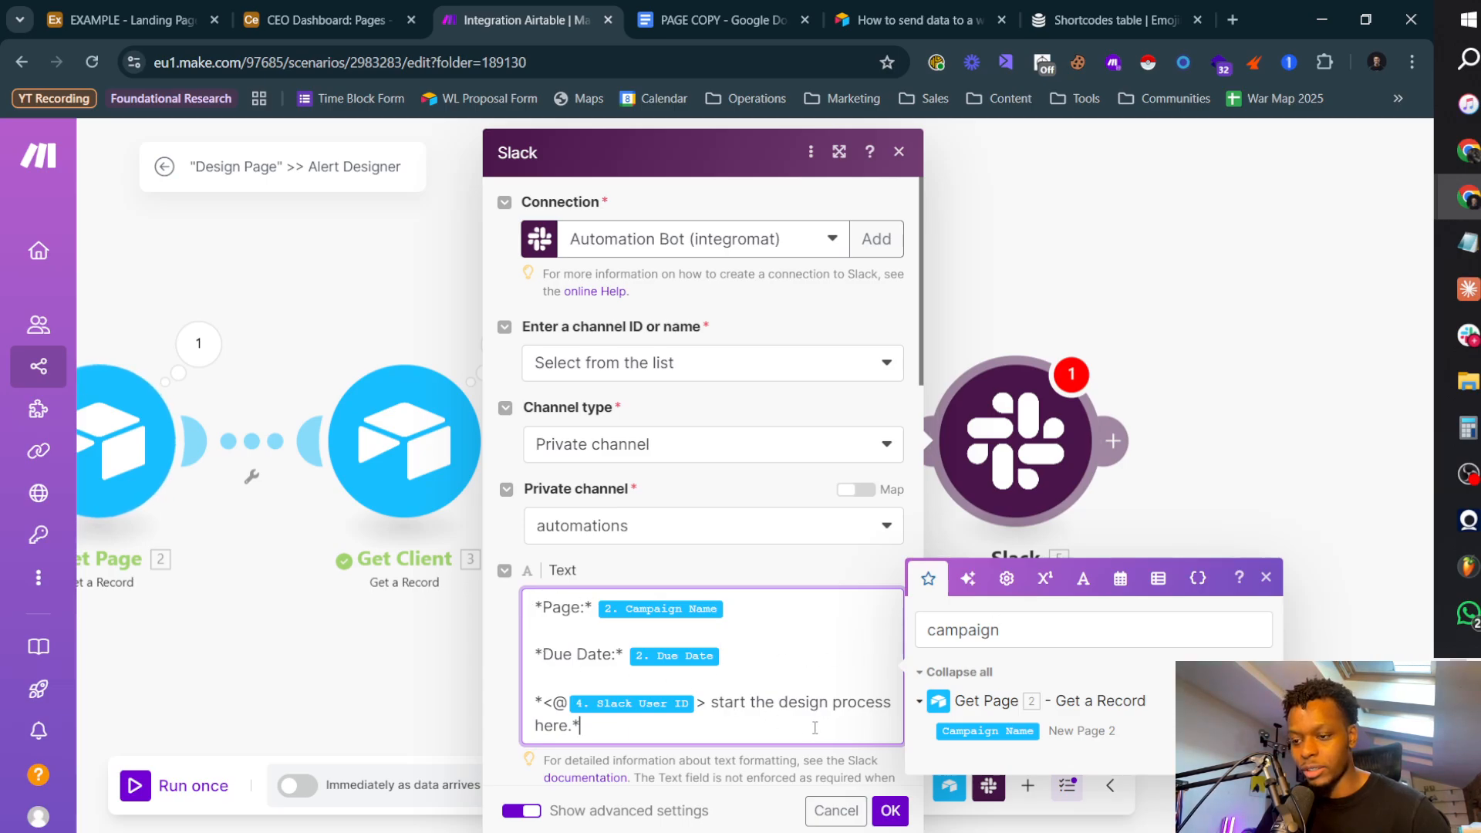
Step: Replace "here" at the end of the message with "- click here to visit the board"
{"action": "double_click", "coordinate": [562, 729]}
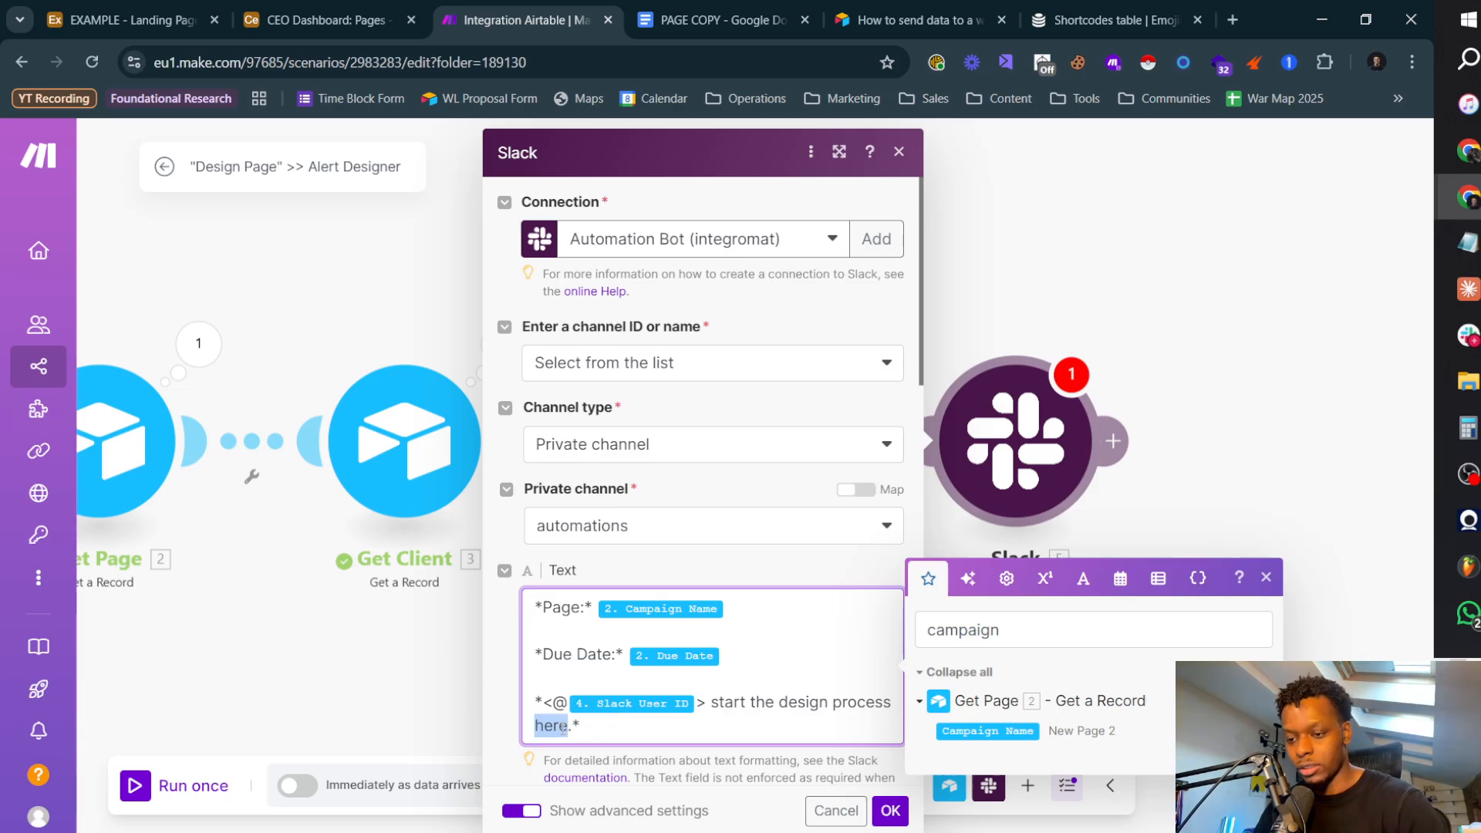
{"action": "type", "text": "- "}
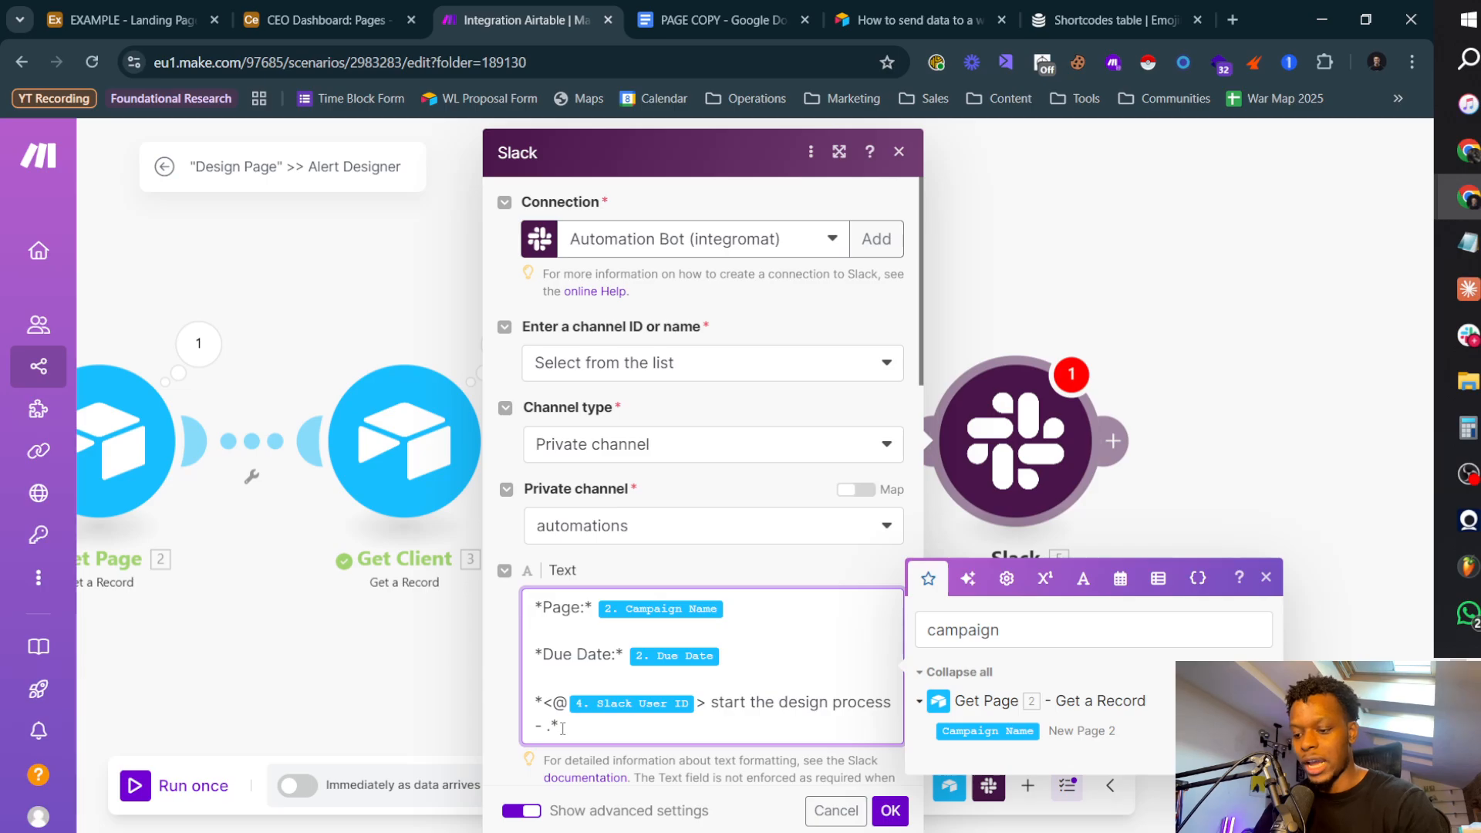
{"action": "type", "text": "click here to "}
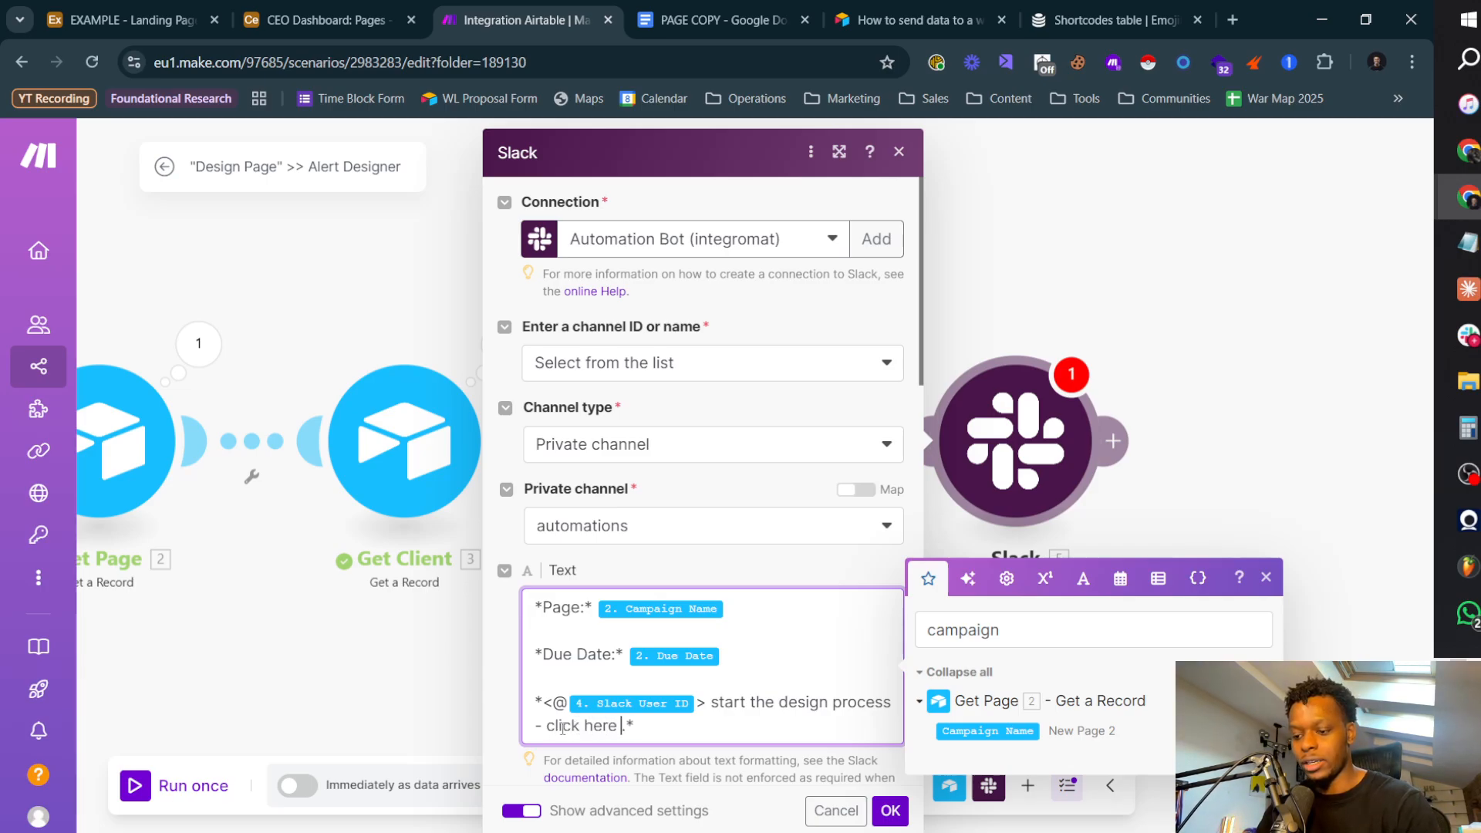
{"action": "type", "text": "vie"}
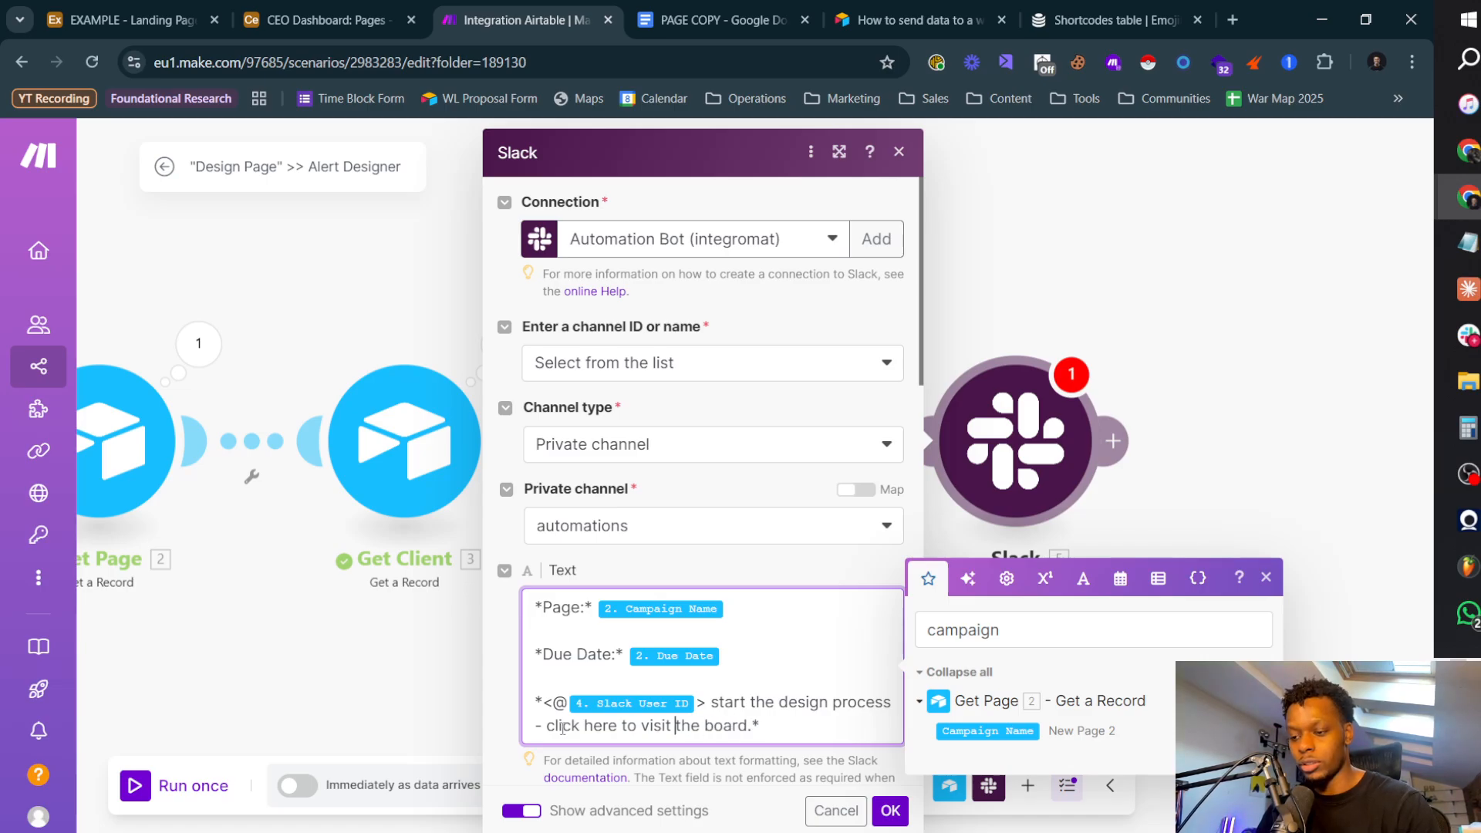
{"action": "type", "text": "and search for"}
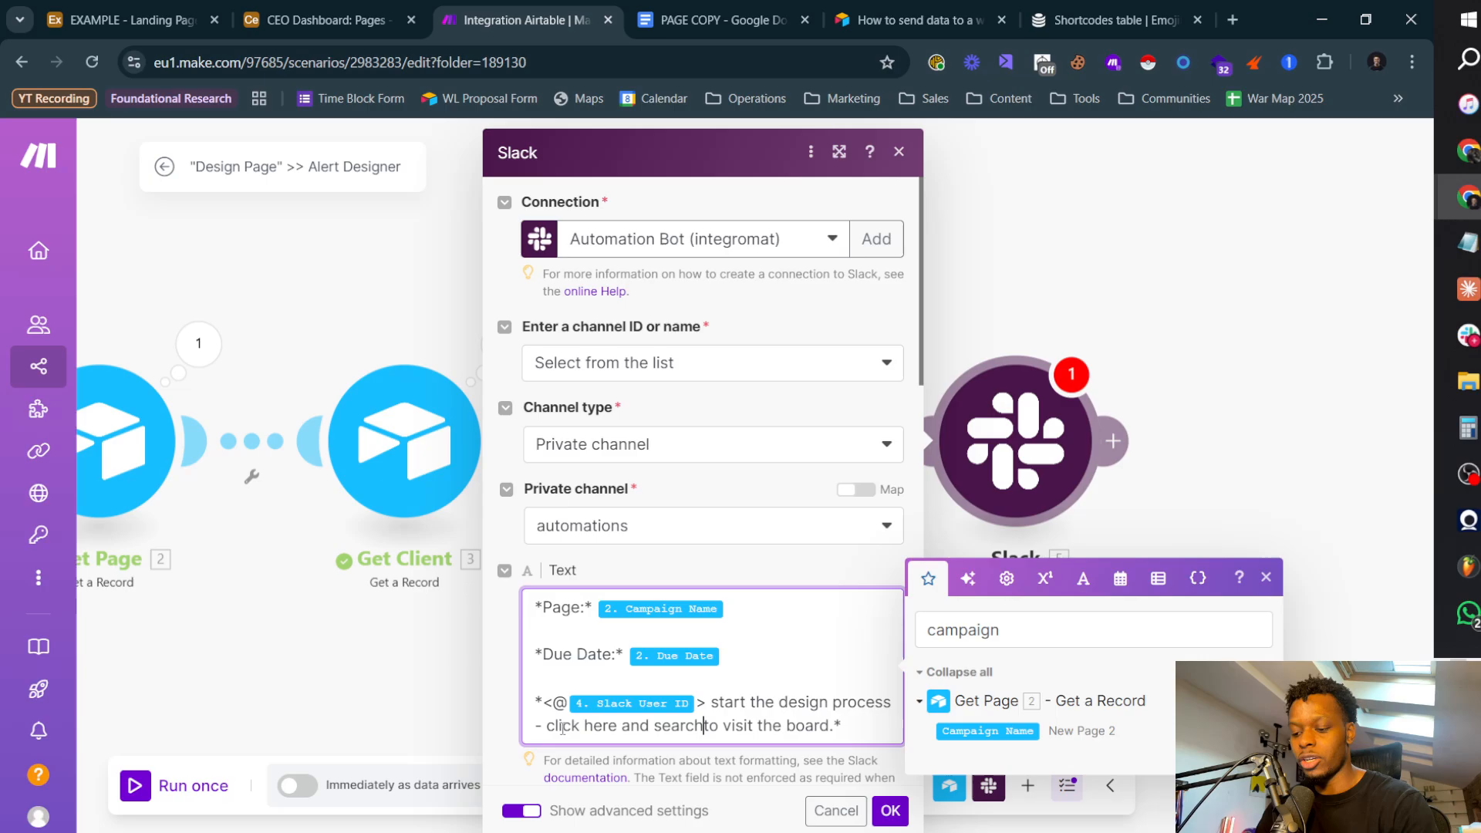
Step: Add "and search for" after "click here" in the message, followed by Get Page's Campaign Name item copied from the Page: line
{"action": "key", "text": "shift+Left"}
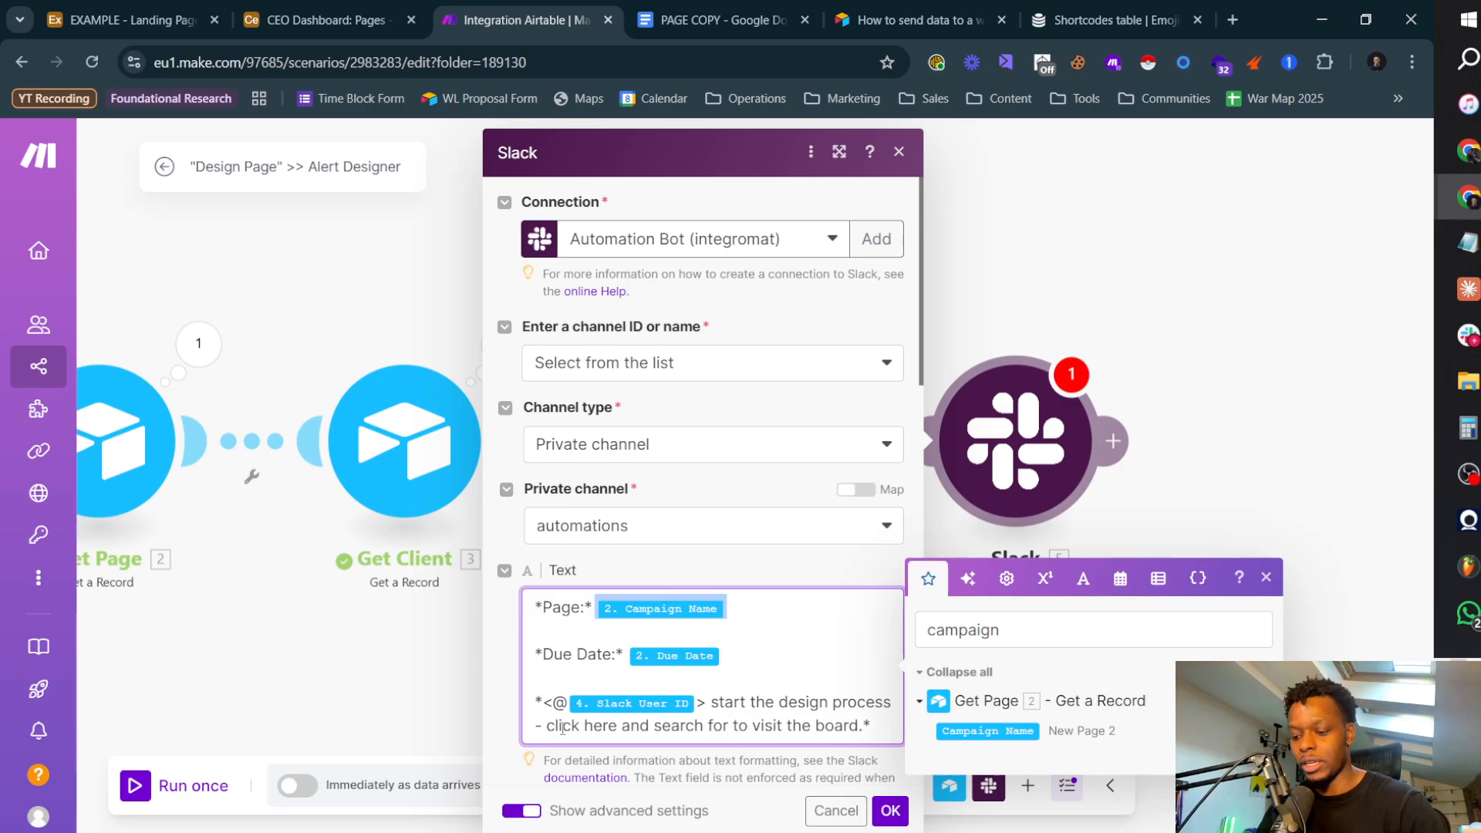
{"action": "key", "text": "Down"}
{"action": "key", "text": "Down"}
{"action": "key", "text": "Down"}
{"action": "key", "text": "Down"}
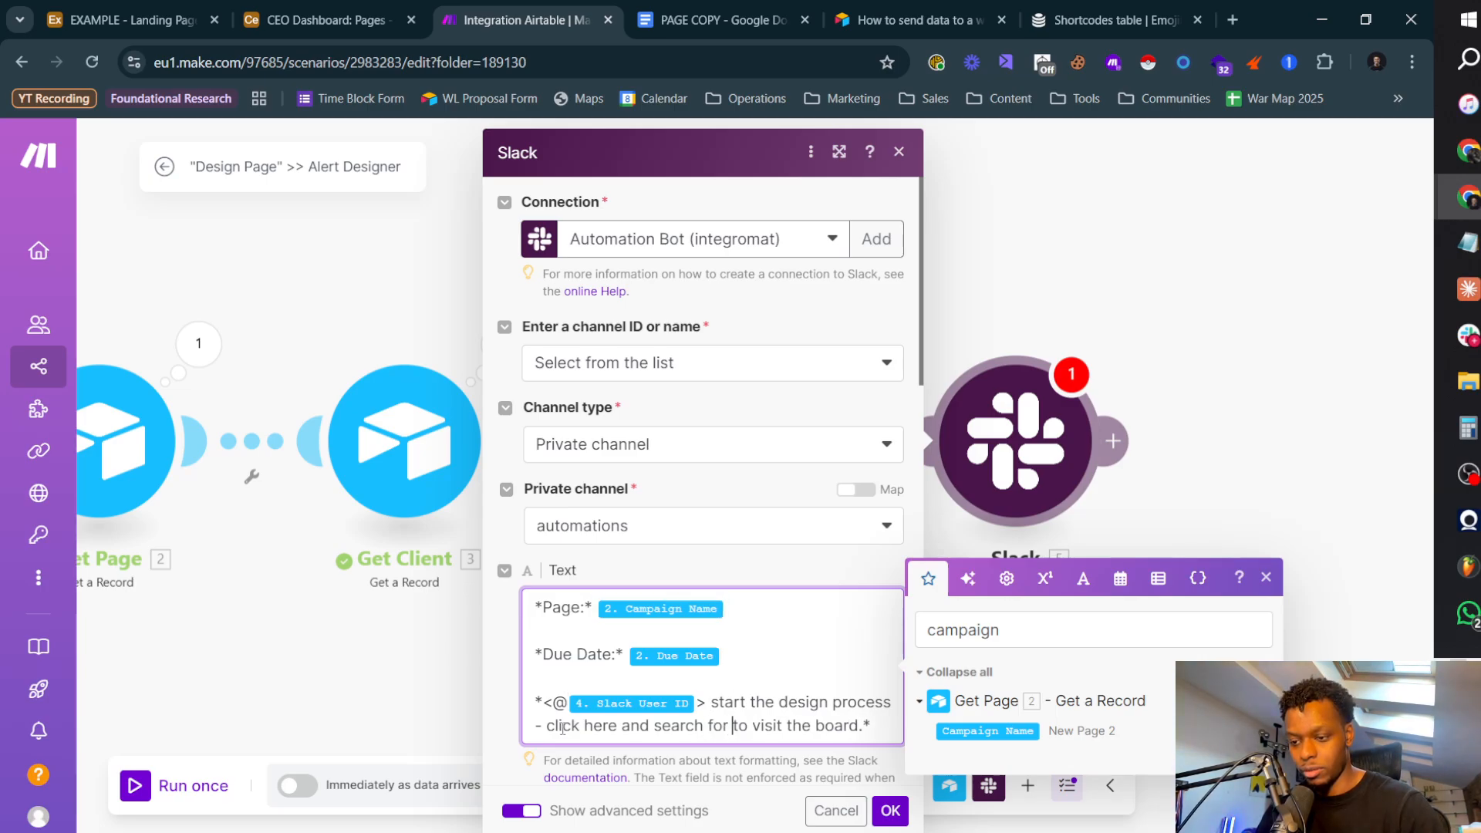
{"action": "key", "text": "ctrl+v"}
Step: Replace "to visit the board" at the end of the mention sentence with "for further details"
{"action": "key", "text": "ctrl+shift+Right"}
{"action": "key", "text": "ctrl+shift+Right"}
{"action": "key", "text": "ctrl+shift+Right"}
{"action": "key", "text": "ctrl+shift+Right"}
{"action": "key", "text": "ctrl+shift+Right"}
{"action": "type", "text": "fo"}
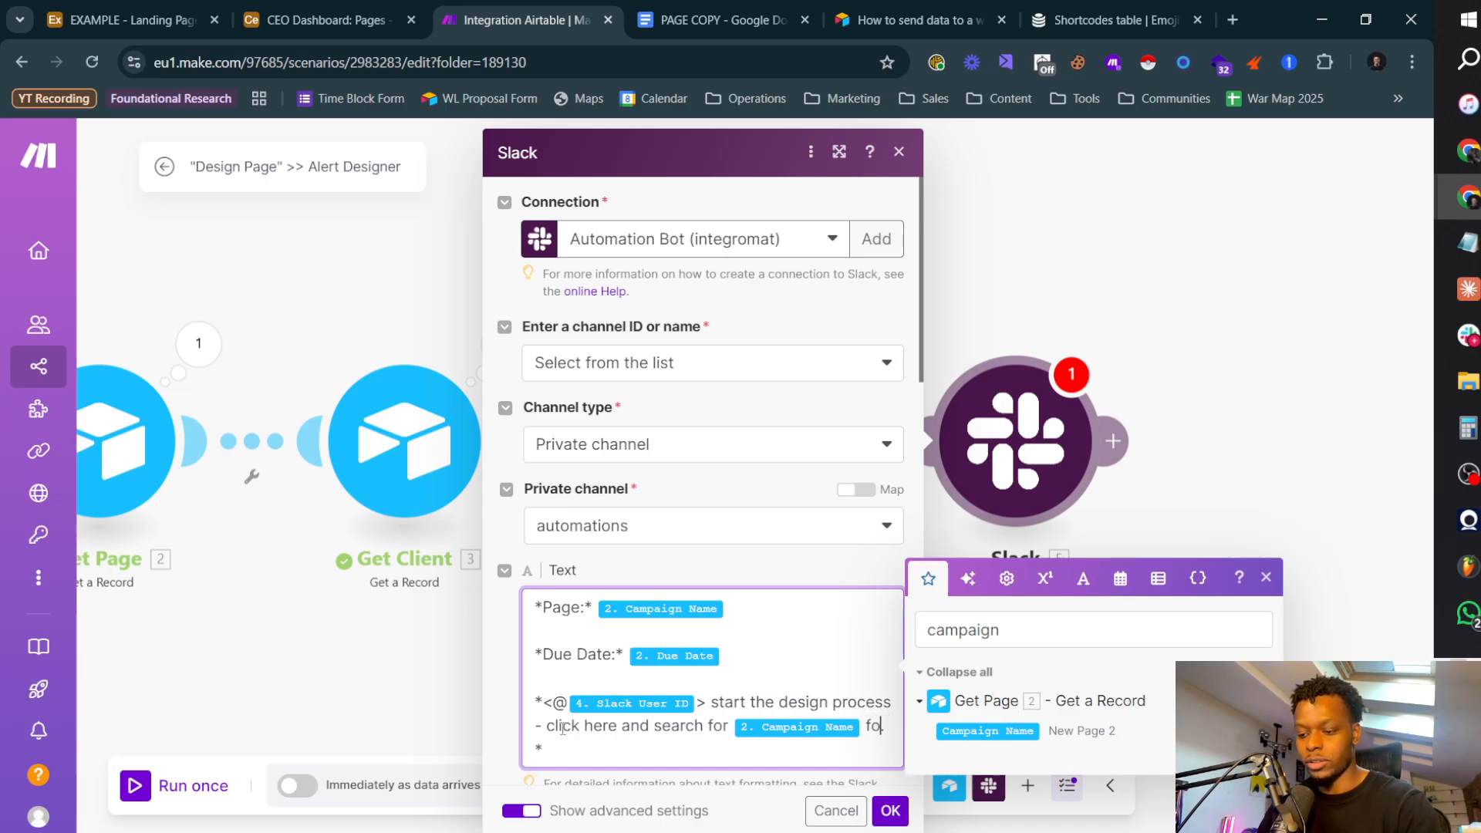
{"action": "type", "text": "r further details"}
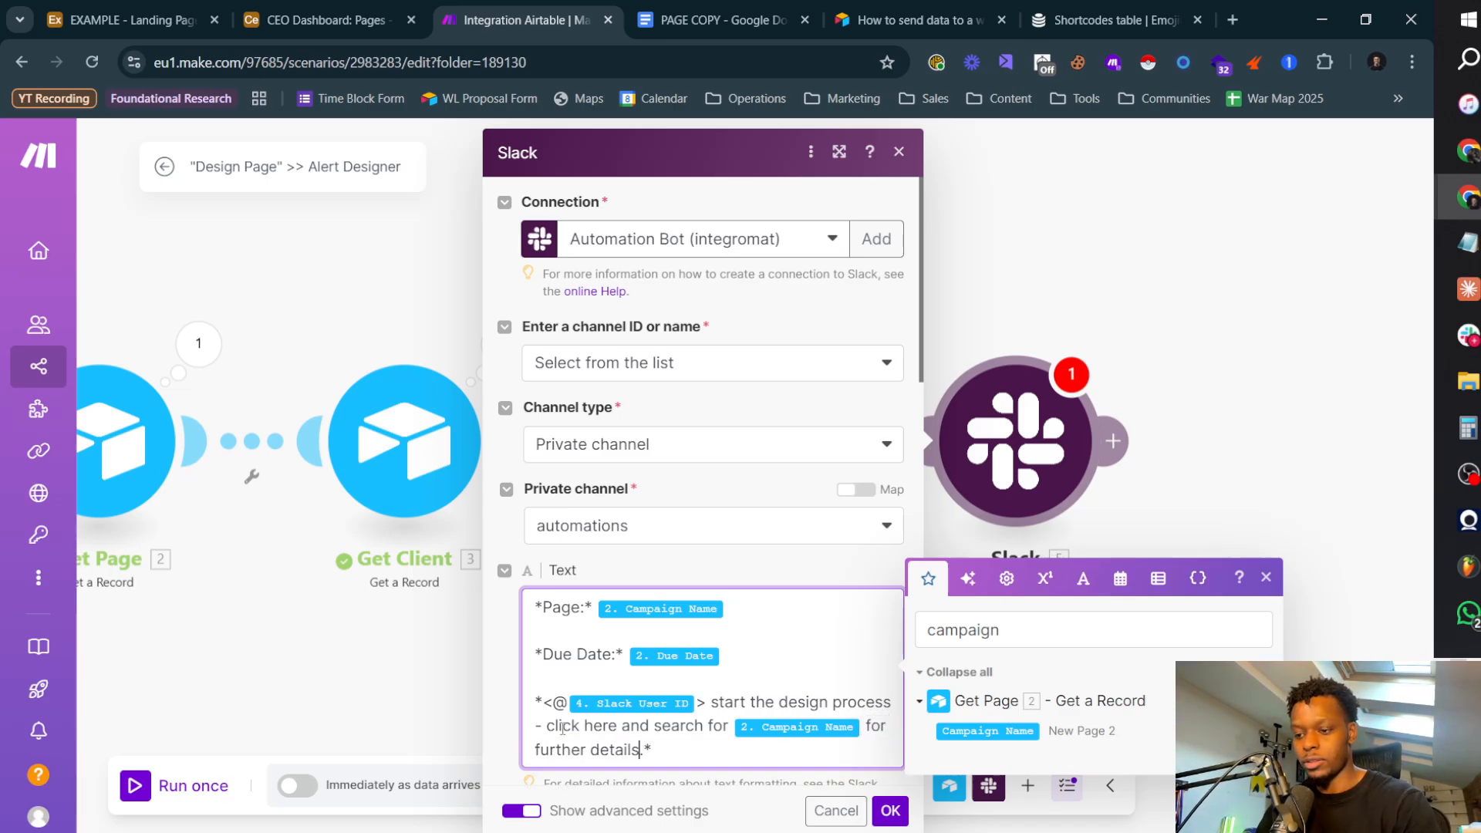
Step: Move the Due Date line with its mapped item below the mention sentence, separated by a blank line
{"action": "key", "text": "Home"}
{"action": "key", "text": "shift+Down"}
{"action": "key", "text": "BackSpace"}
{"action": "key", "text": "BackSpace"}
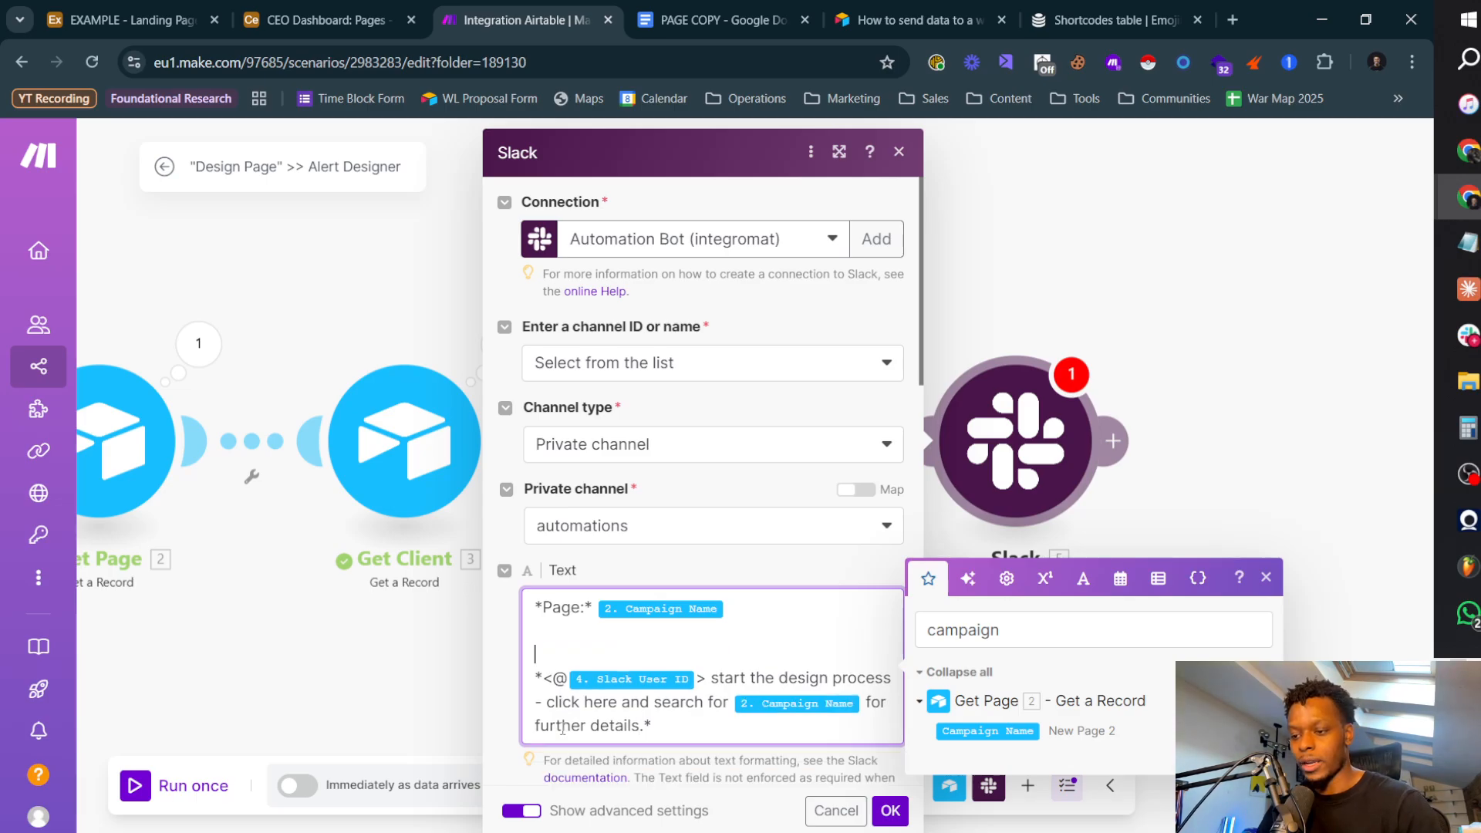
{"action": "key", "text": "ctrl+z"}
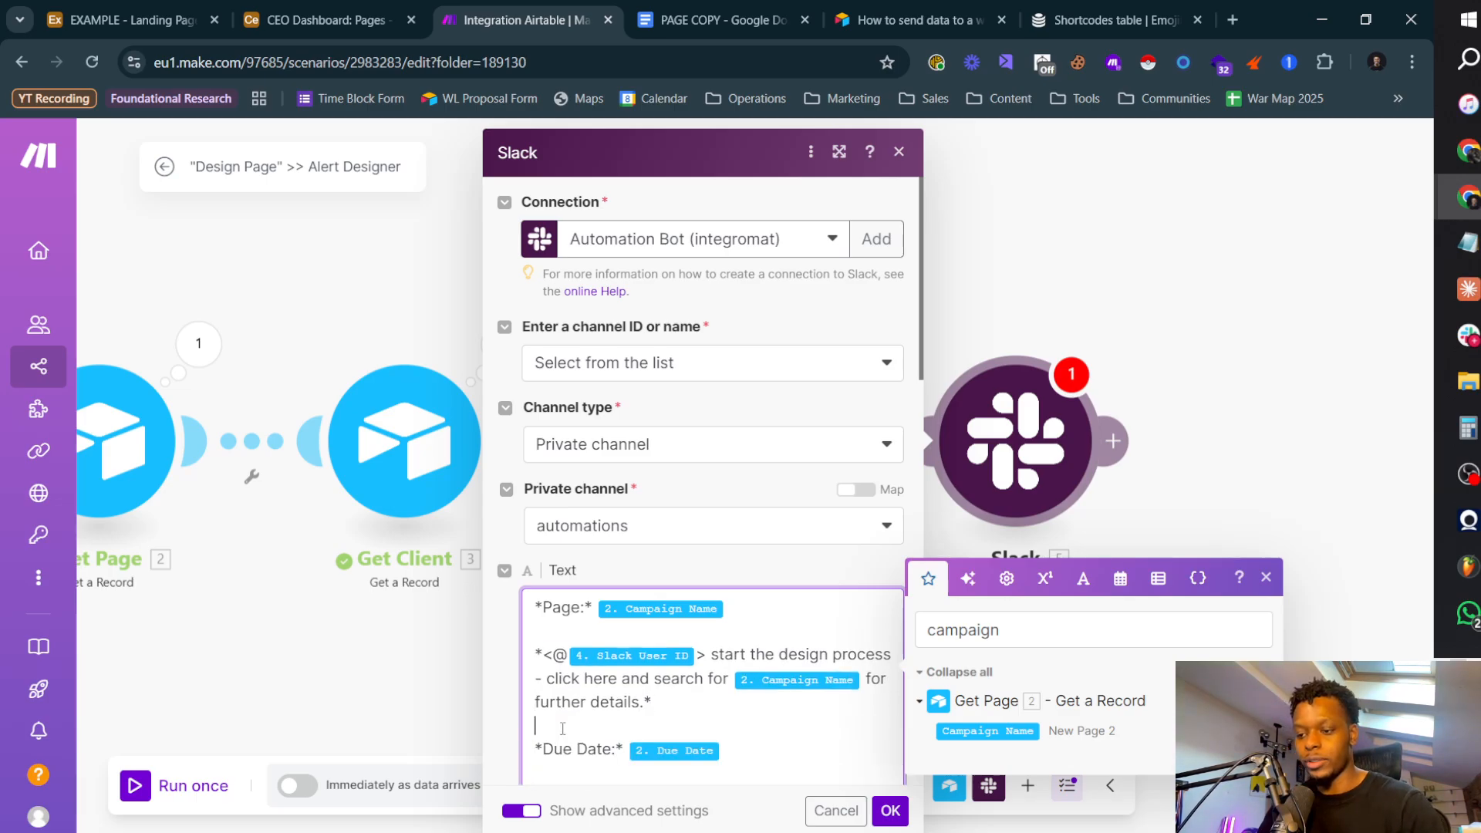
{"action": "key", "text": "End"}
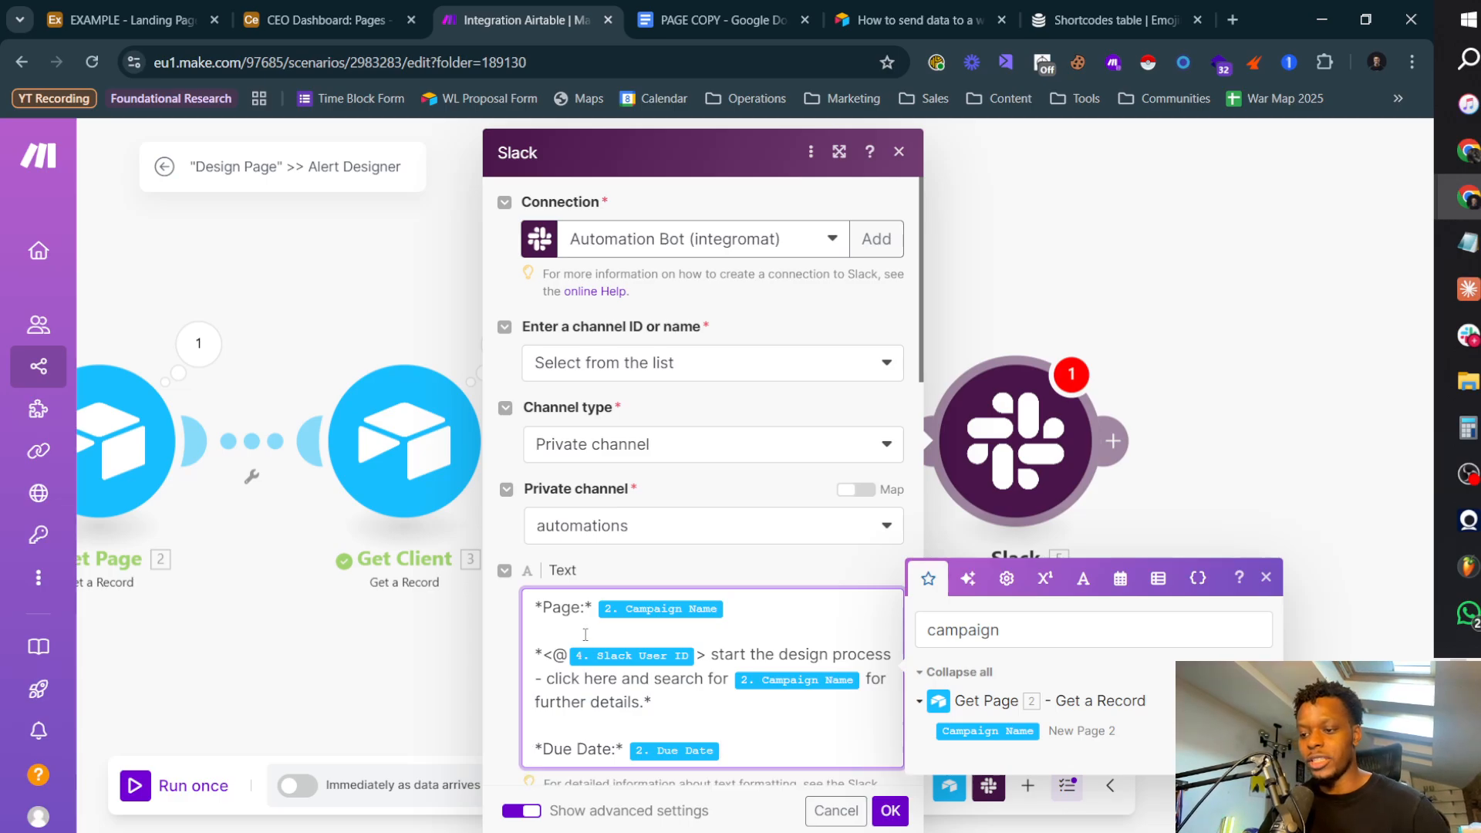
Step: Delete the Page: line with its Campaign Name item so the message starts with the mention sentence
{"action": "left_click_drag", "start_coordinate": [535, 608], "coordinate": [725, 609]}
{"action": "key", "text": "BackSpace"}
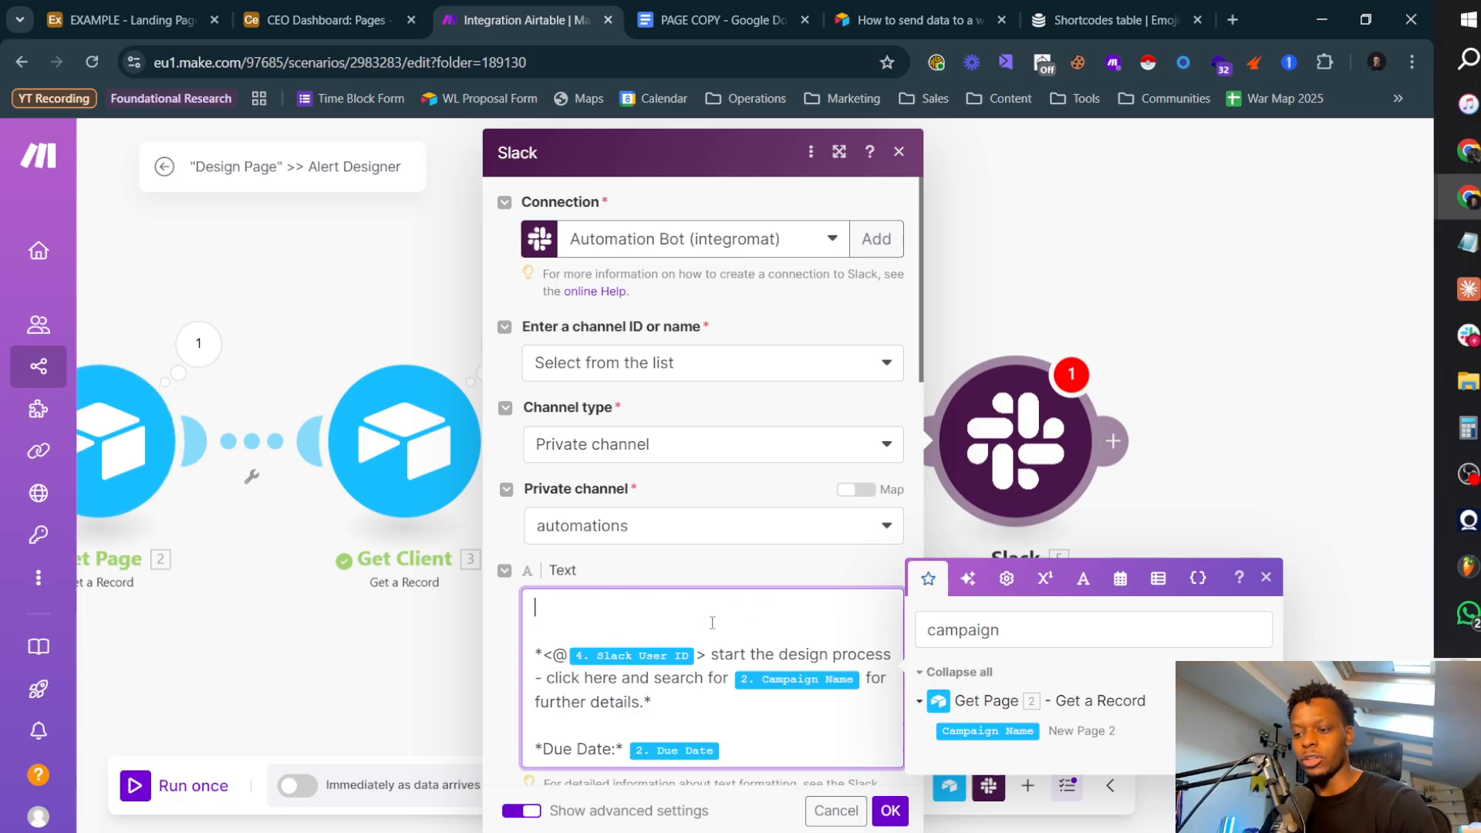
{"action": "key", "text": "Delete"}
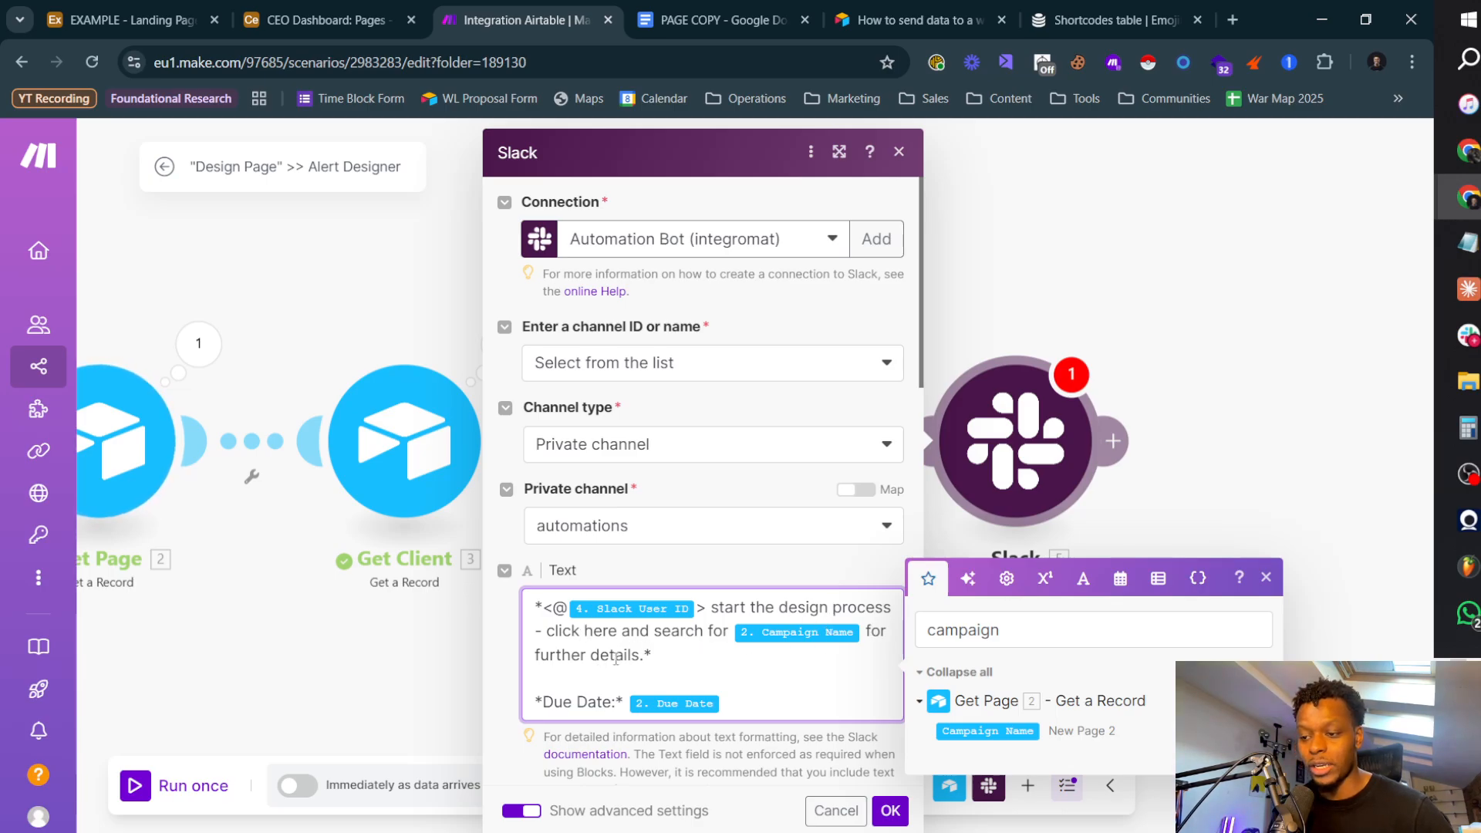
Step: Turn "here" into the Slack link markup <|here> and switch to the Pages board of the CEO Dashboard in Airtable
{"action": "type", "text": "<"}
{"action": "key", "text": "Right"}
{"action": "key", "text": "Right"}
{"action": "key", "text": "Right"}
{"action": "key", "text": "Right"}
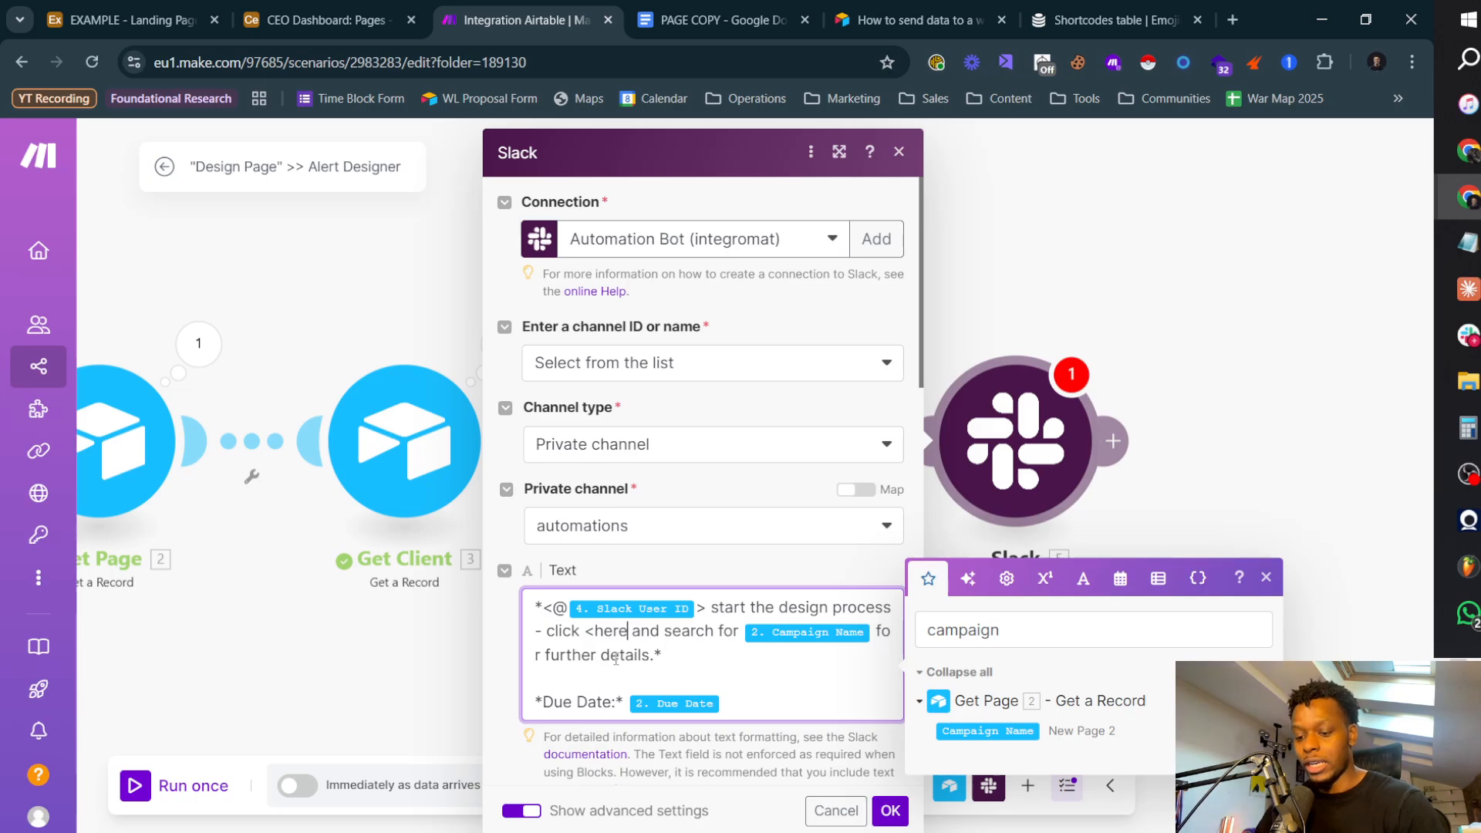
{"action": "type", "text": ">"}
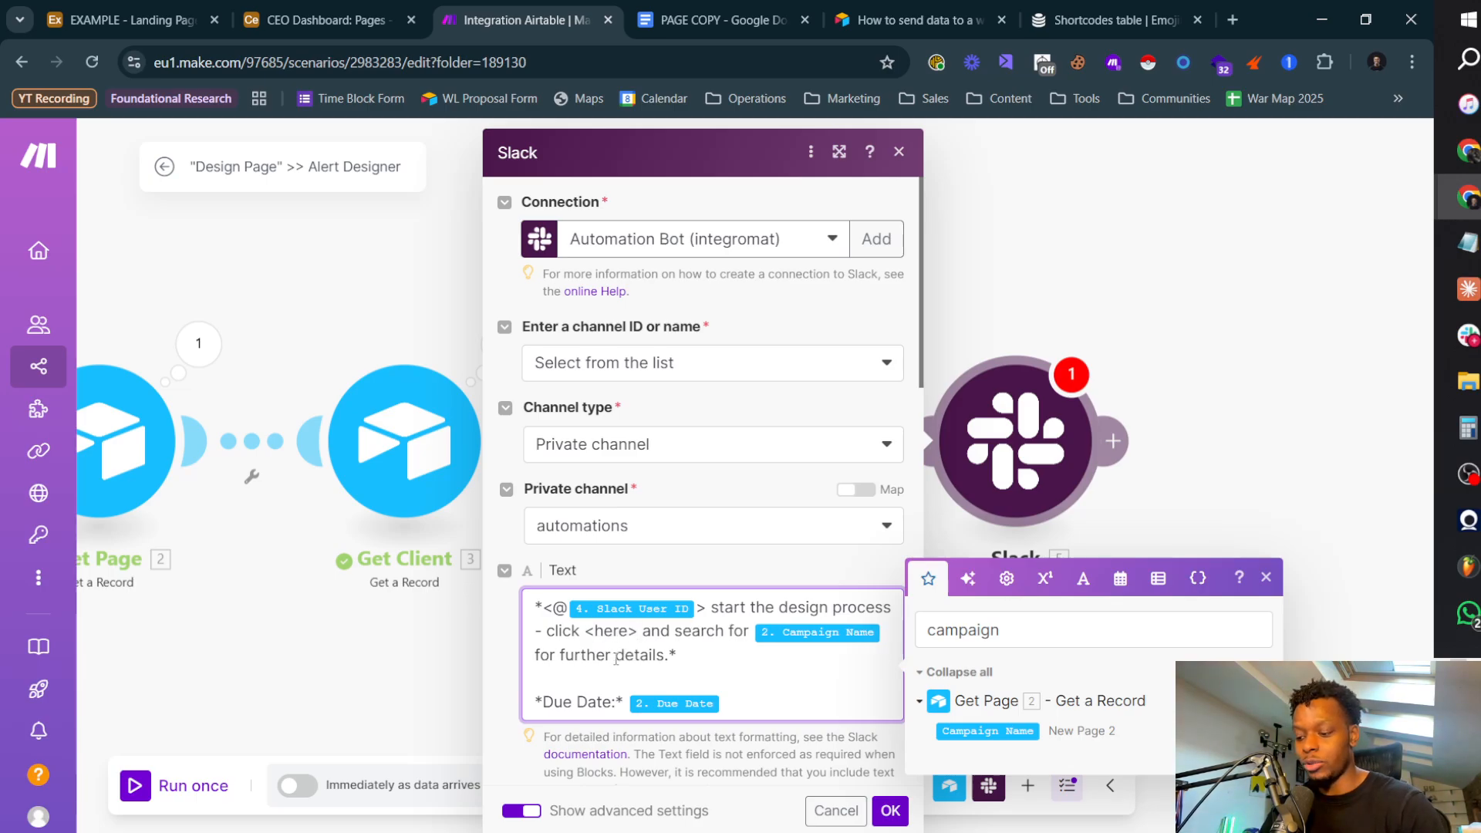
{"action": "type", "text": "|"}
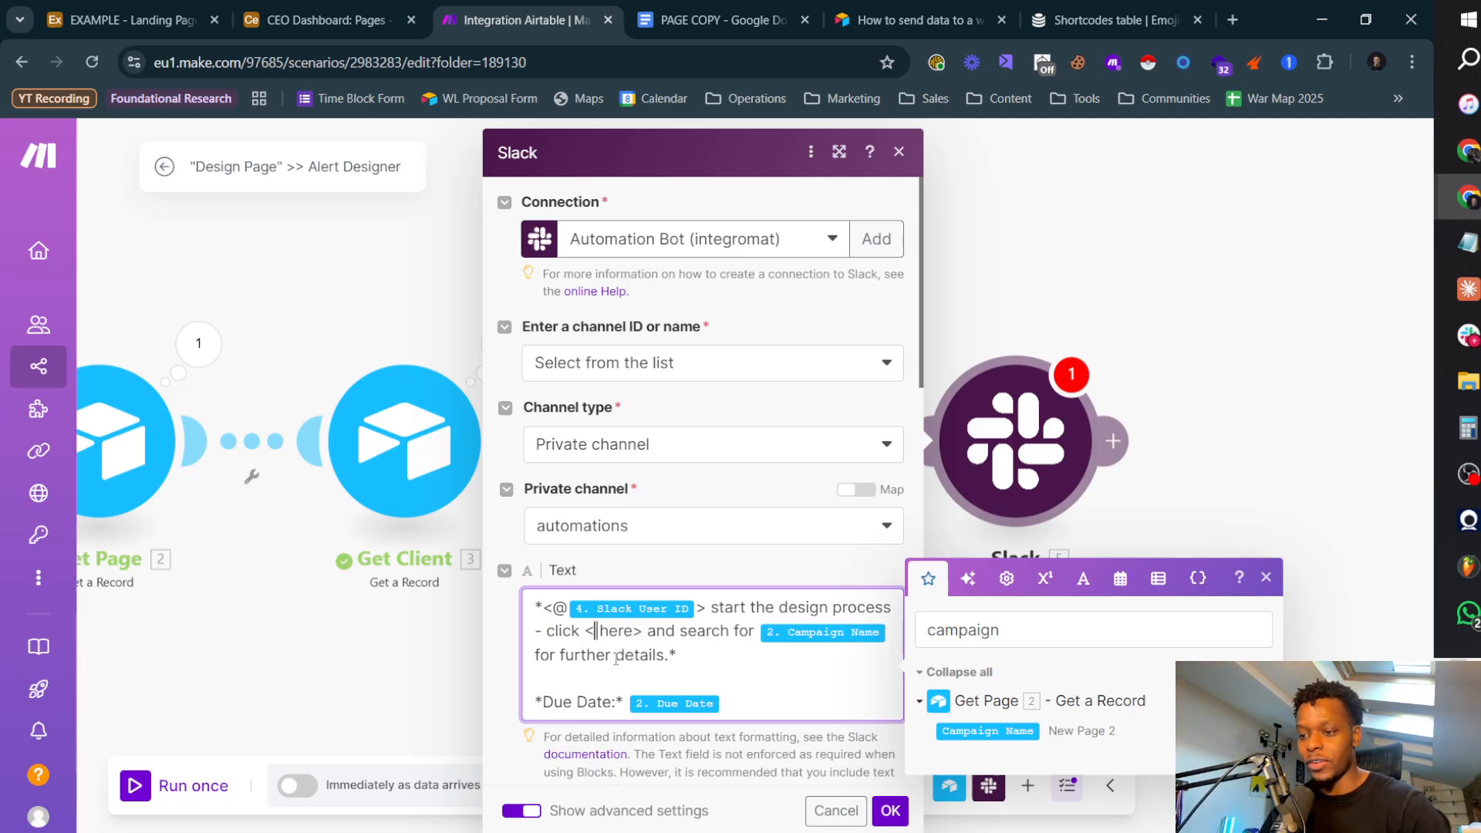
{"action": "left_click", "coordinate": [290, 19]}
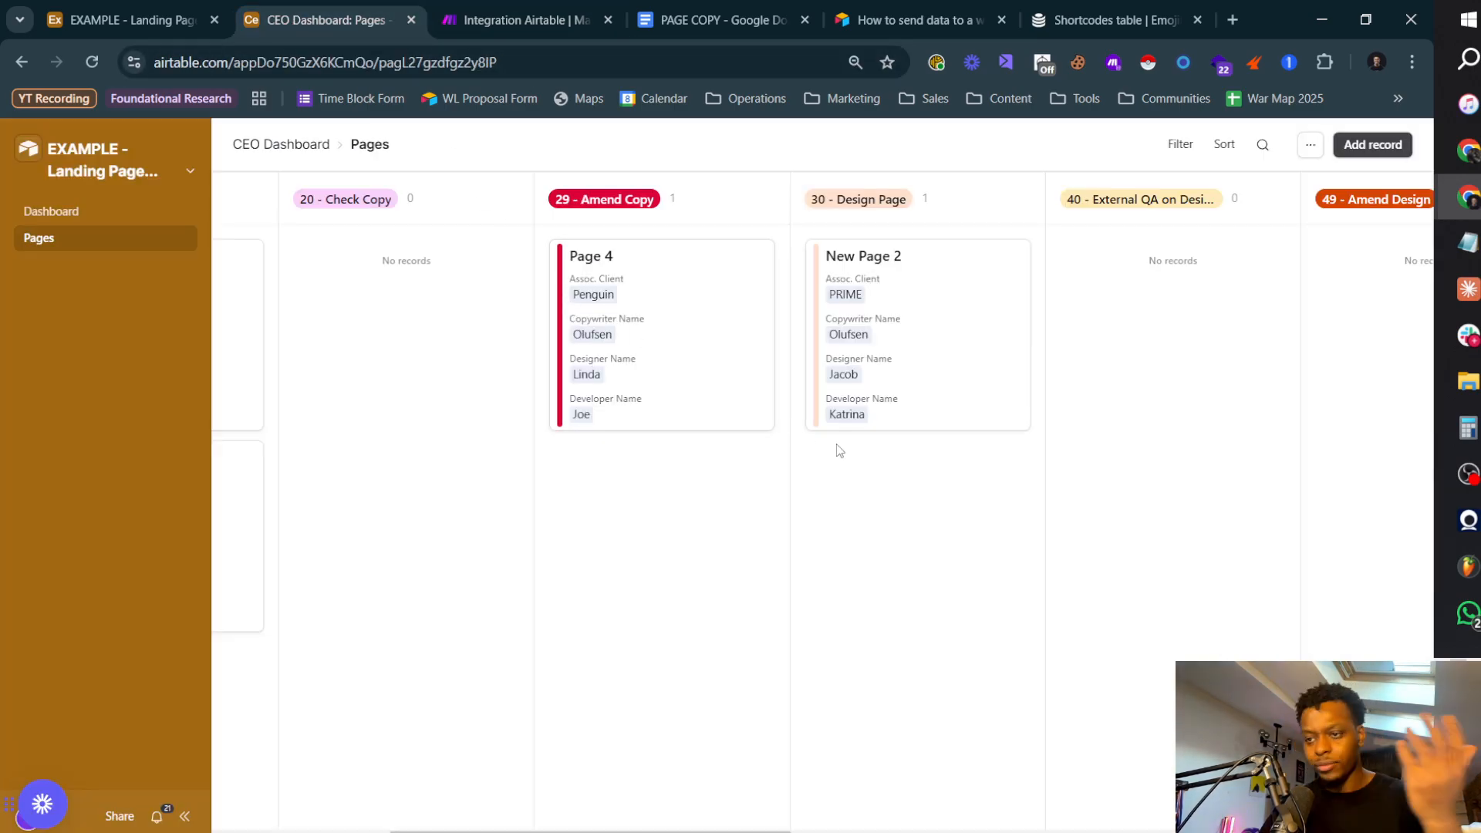
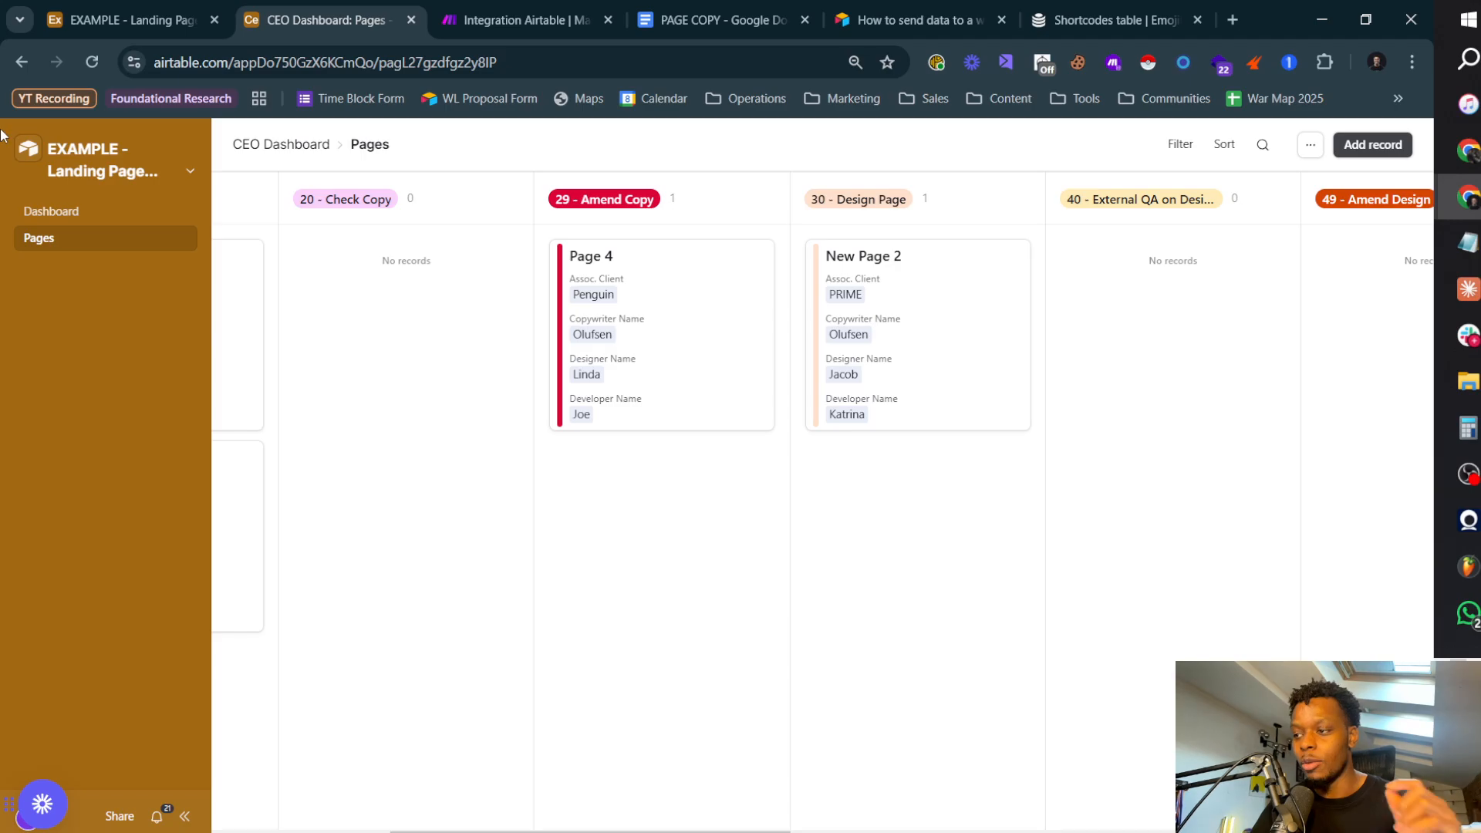
Step: Examine the New Page 2 record and its address in the base's Pages table and on the CEO Dashboard Pages board
{"action": "left_click", "coordinate": [98, 158]}
{"action": "left_click", "coordinate": [155, 241]}
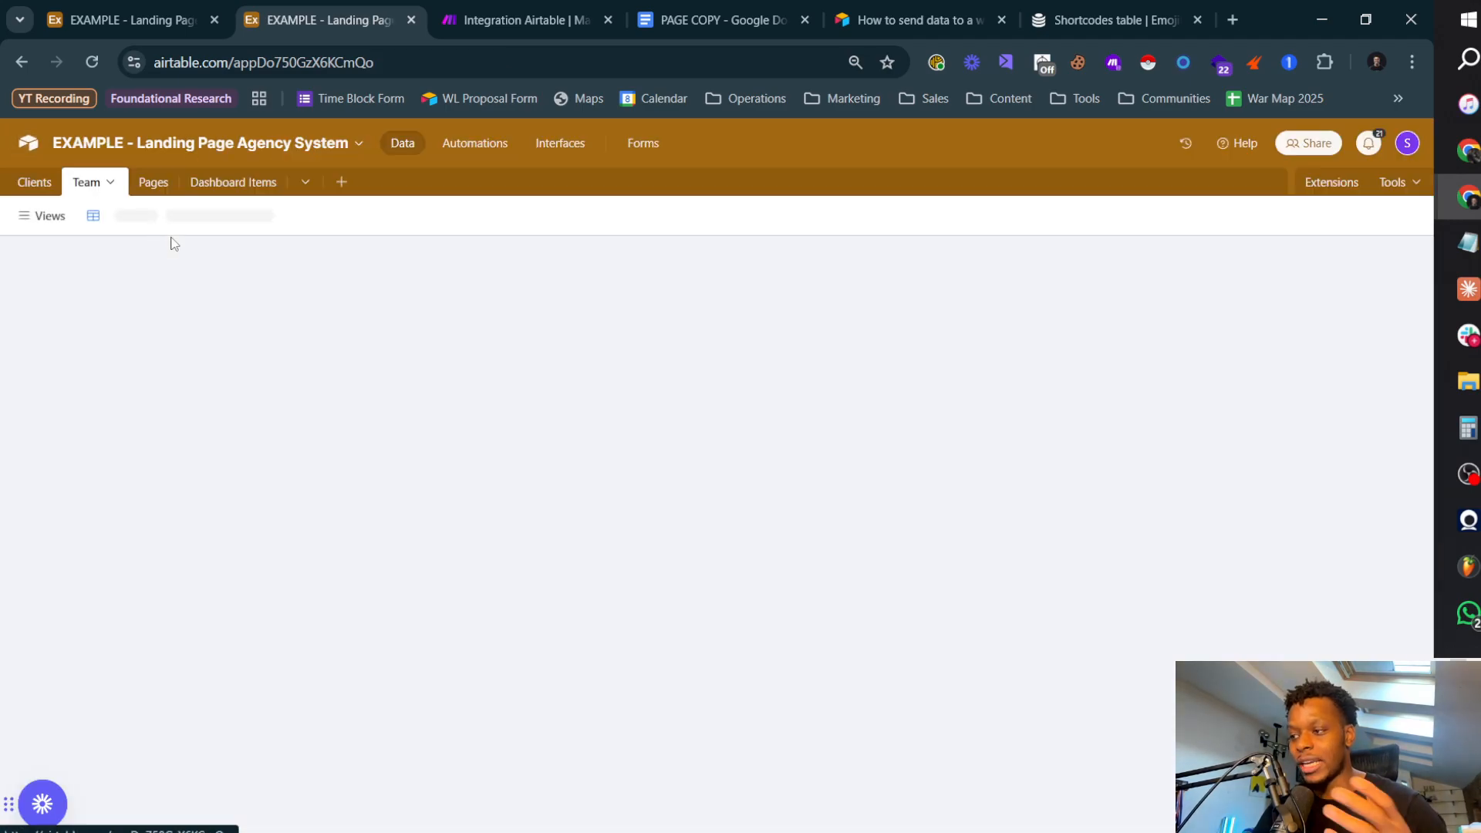
{"action": "left_click", "coordinate": [153, 182]}
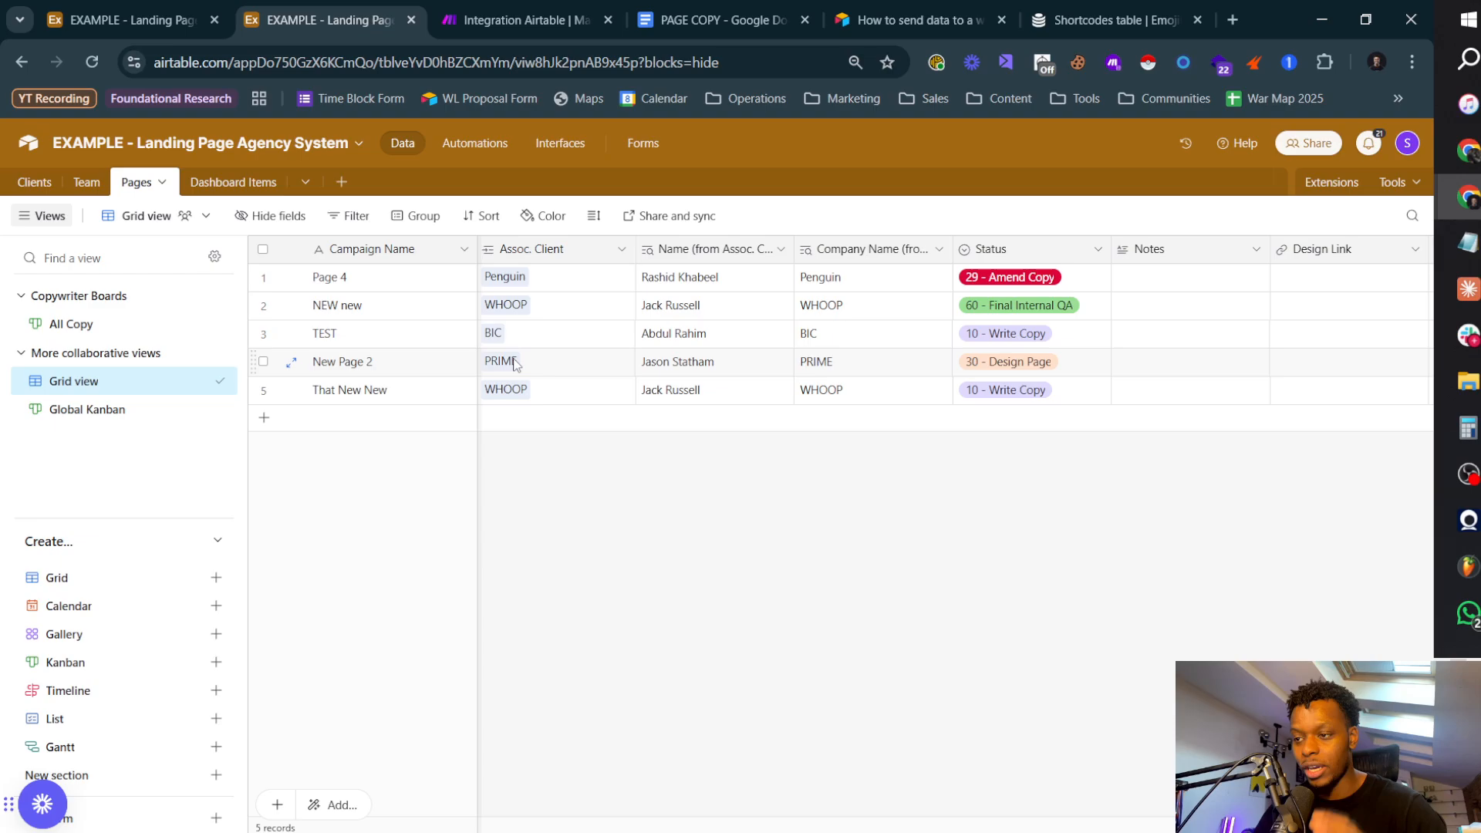
{"action": "left_click", "coordinate": [291, 362]}
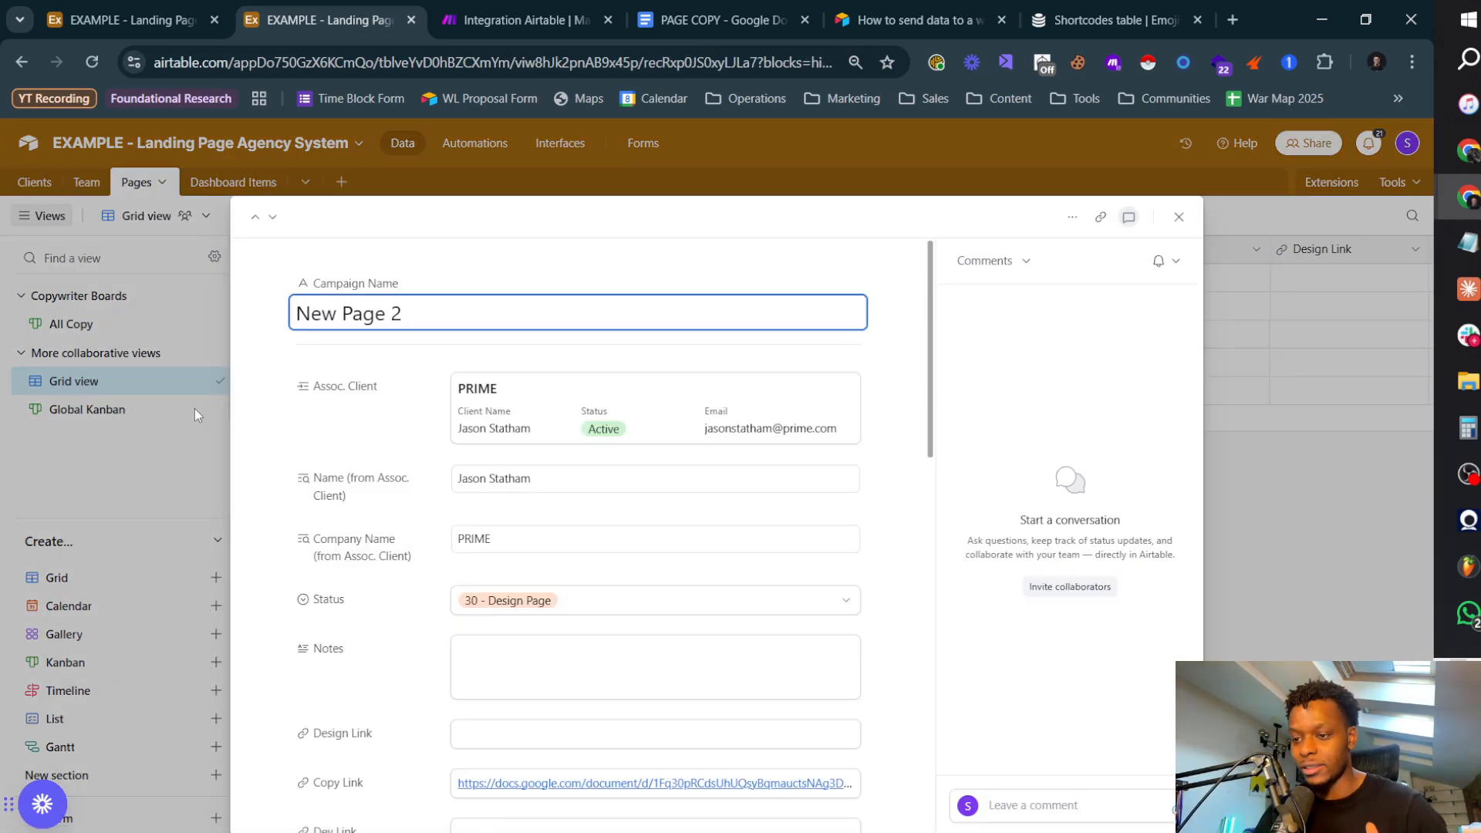
{"action": "left_click", "coordinate": [195, 410]}
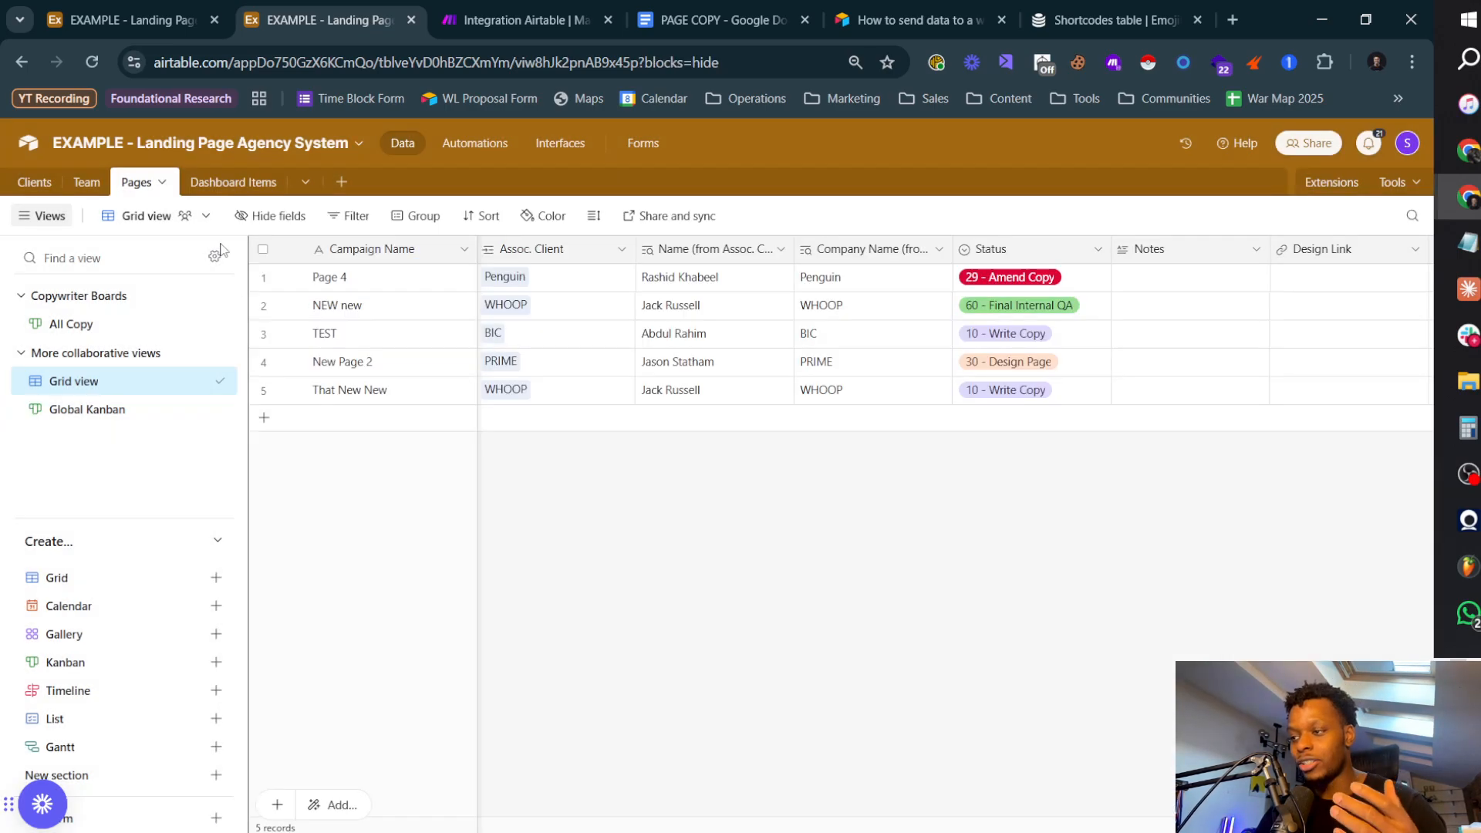
{"action": "left_click", "coordinate": [561, 143]}
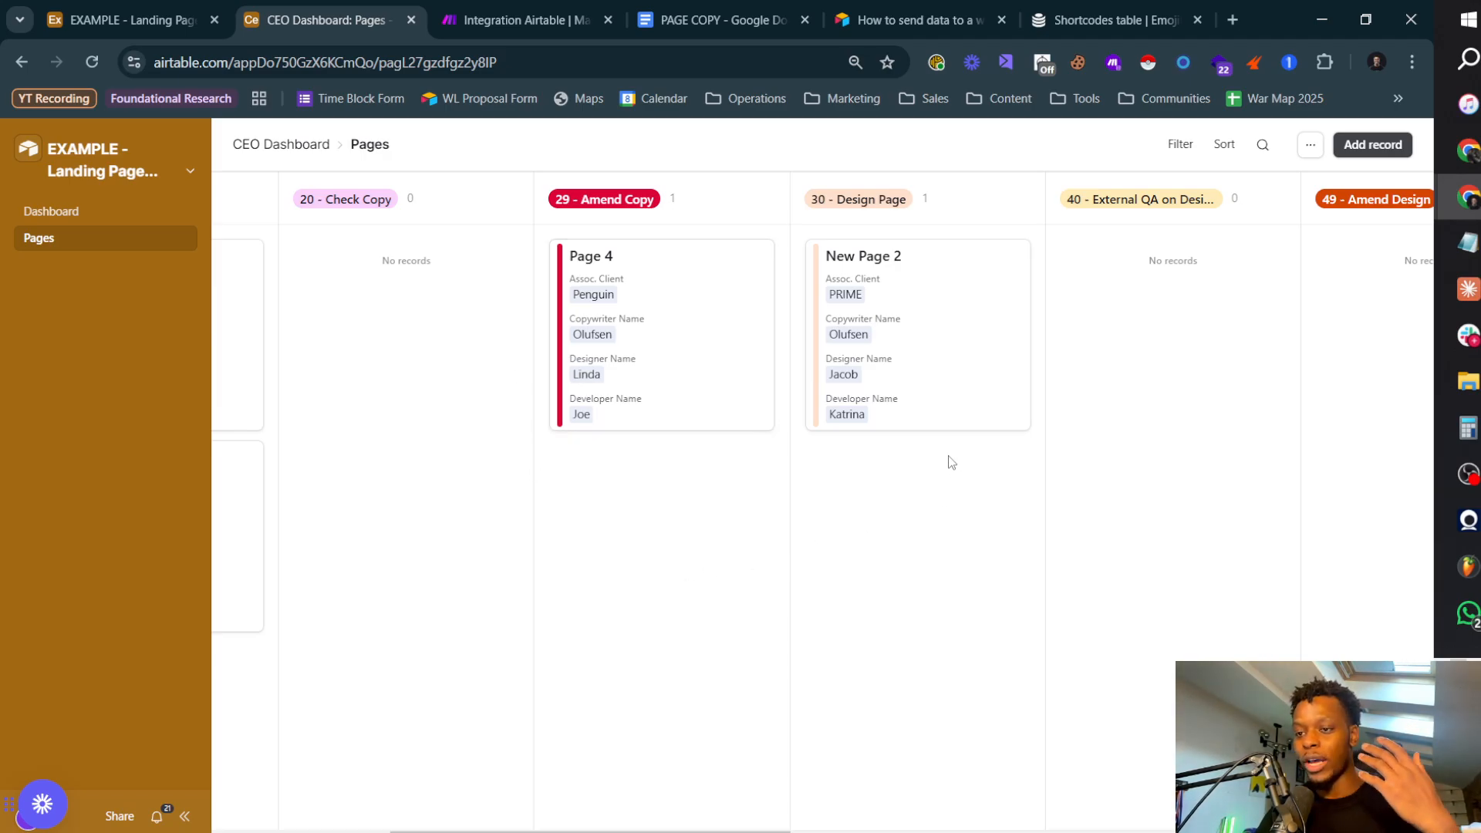
{"action": "left_click", "coordinate": [888, 327]}
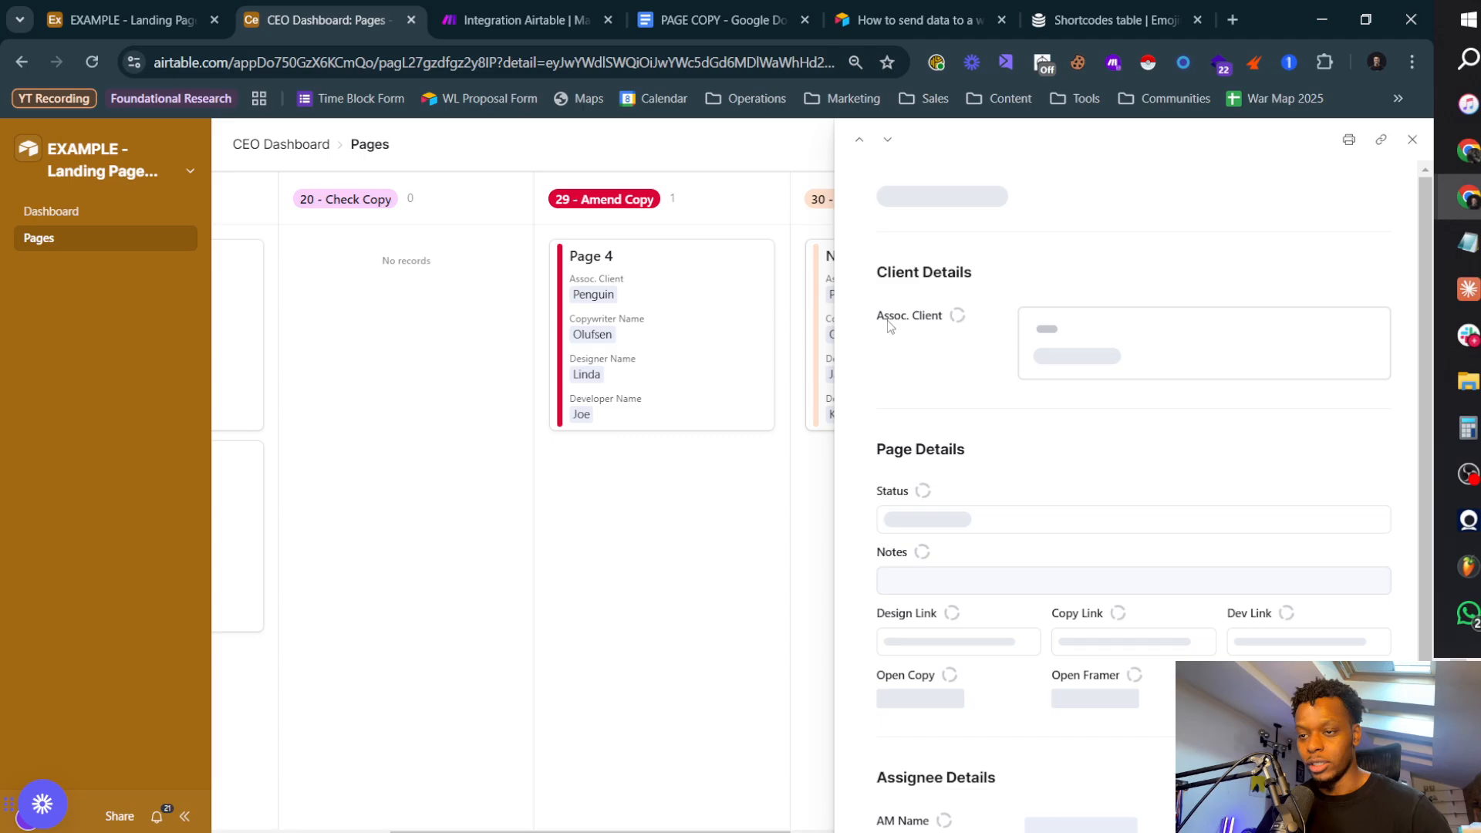
{"action": "left_click", "coordinate": [549, 65]}
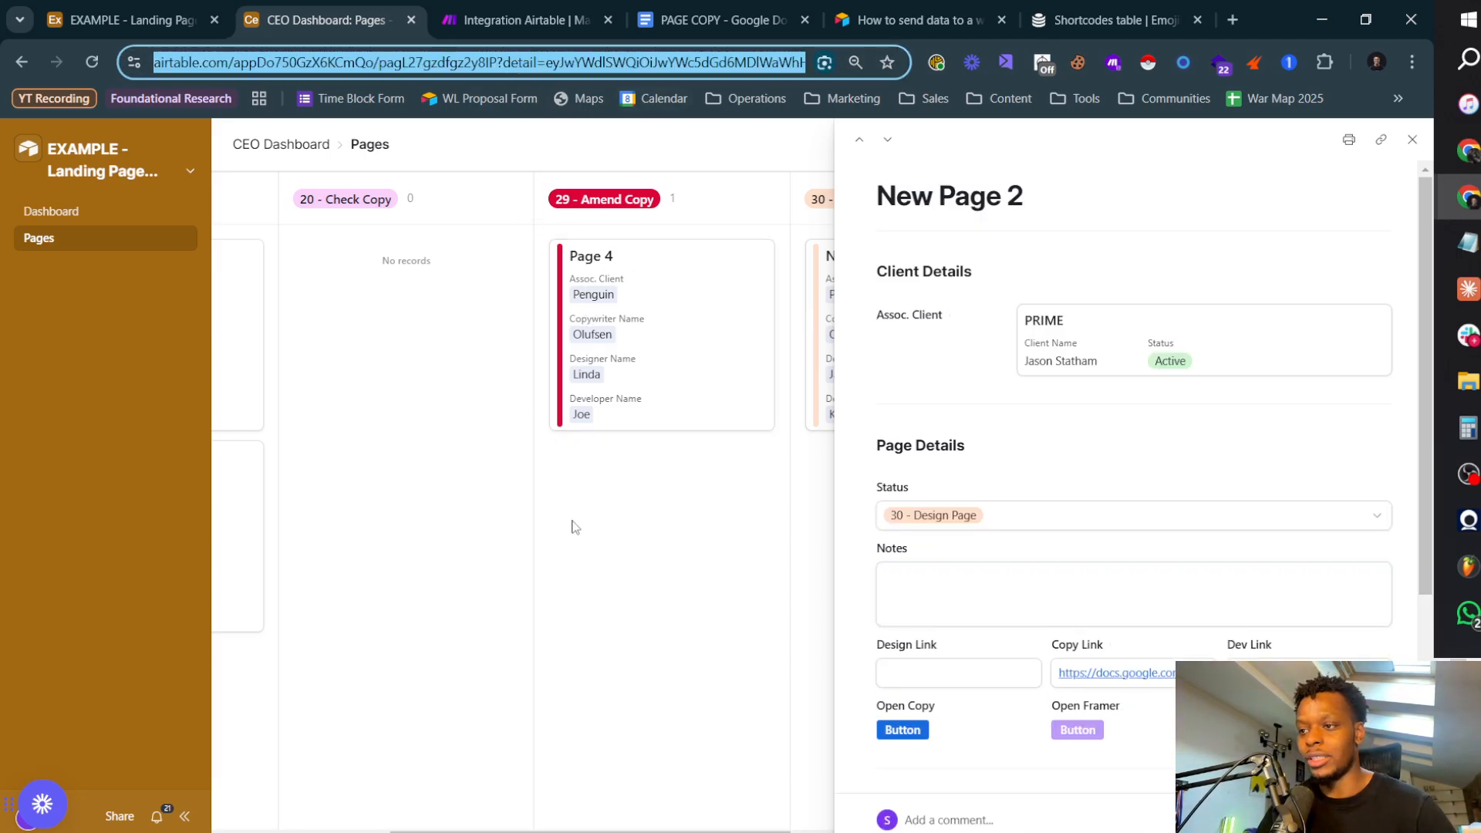
{"action": "left_click", "coordinate": [575, 527]}
Step: Copy the Pages board URL from Airtable into the Slack message's link markup before |here> in the Make scenario
{"action": "left_click", "coordinate": [512, 63]}
{"action": "key", "text": "ctrl+c"}
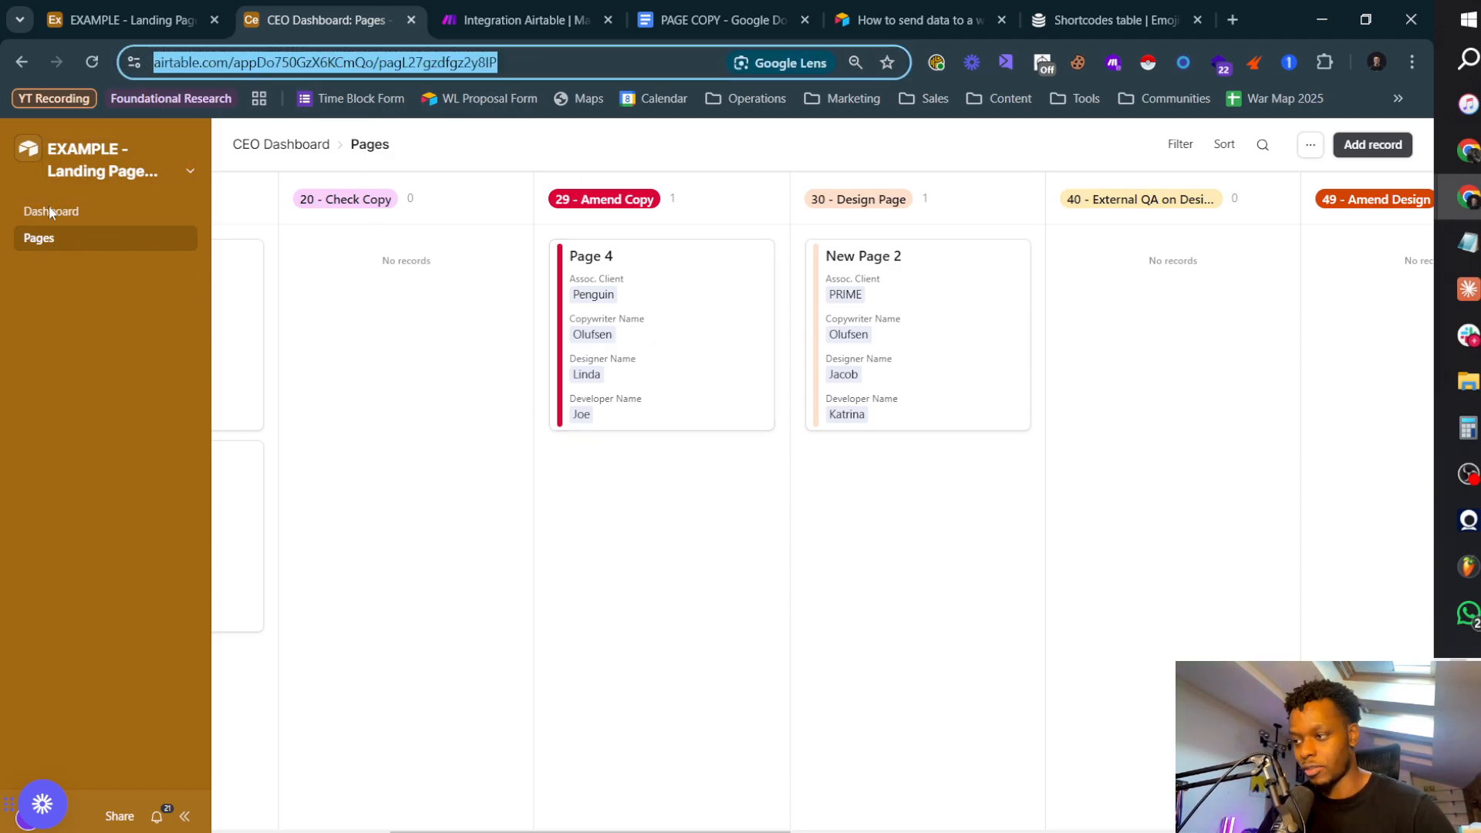
{"action": "left_click", "coordinate": [535, 27]}
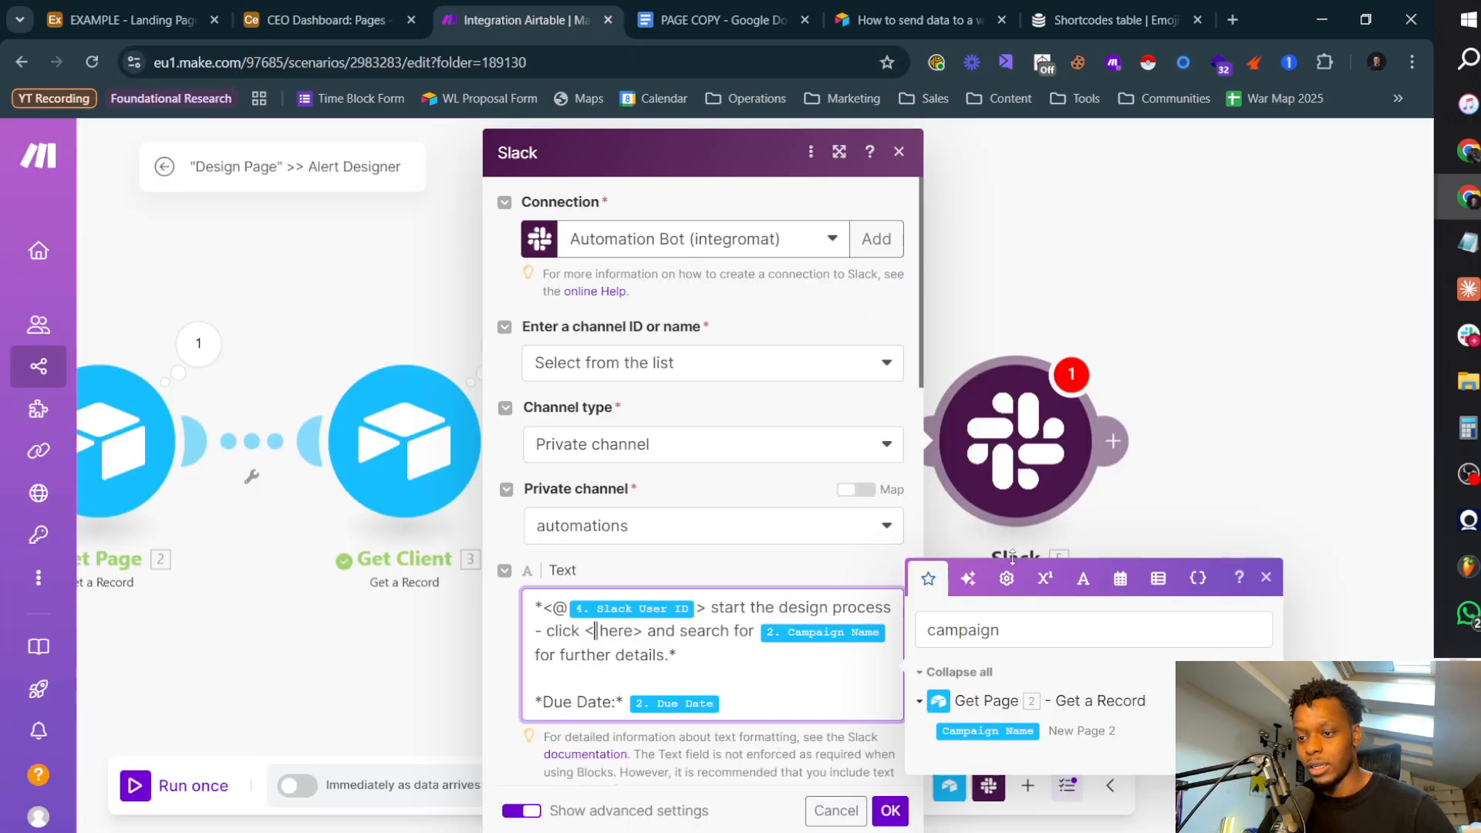
{"action": "key", "text": "ctrl+v"}
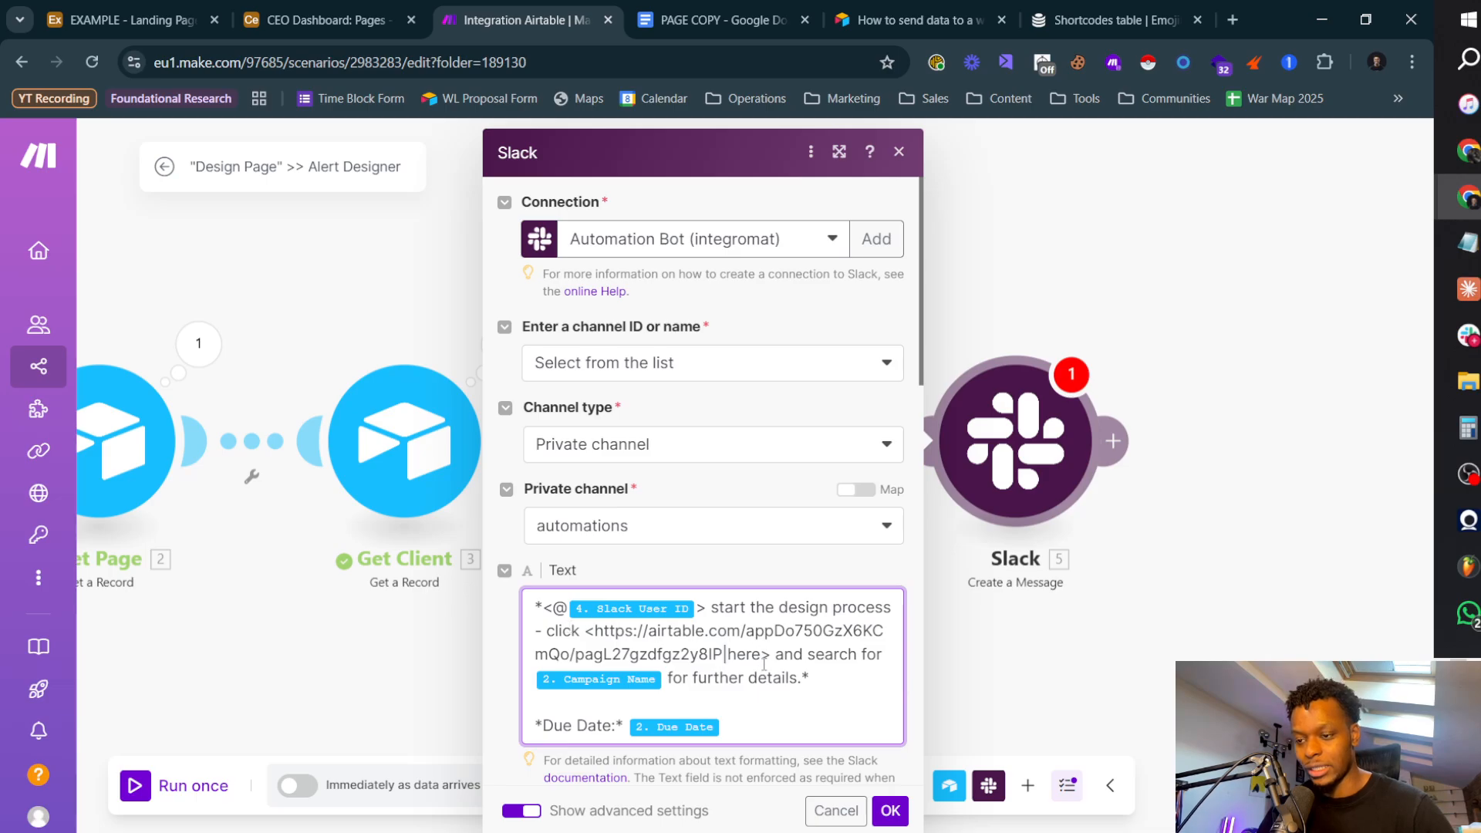
{"action": "left_click", "coordinate": [771, 662]}
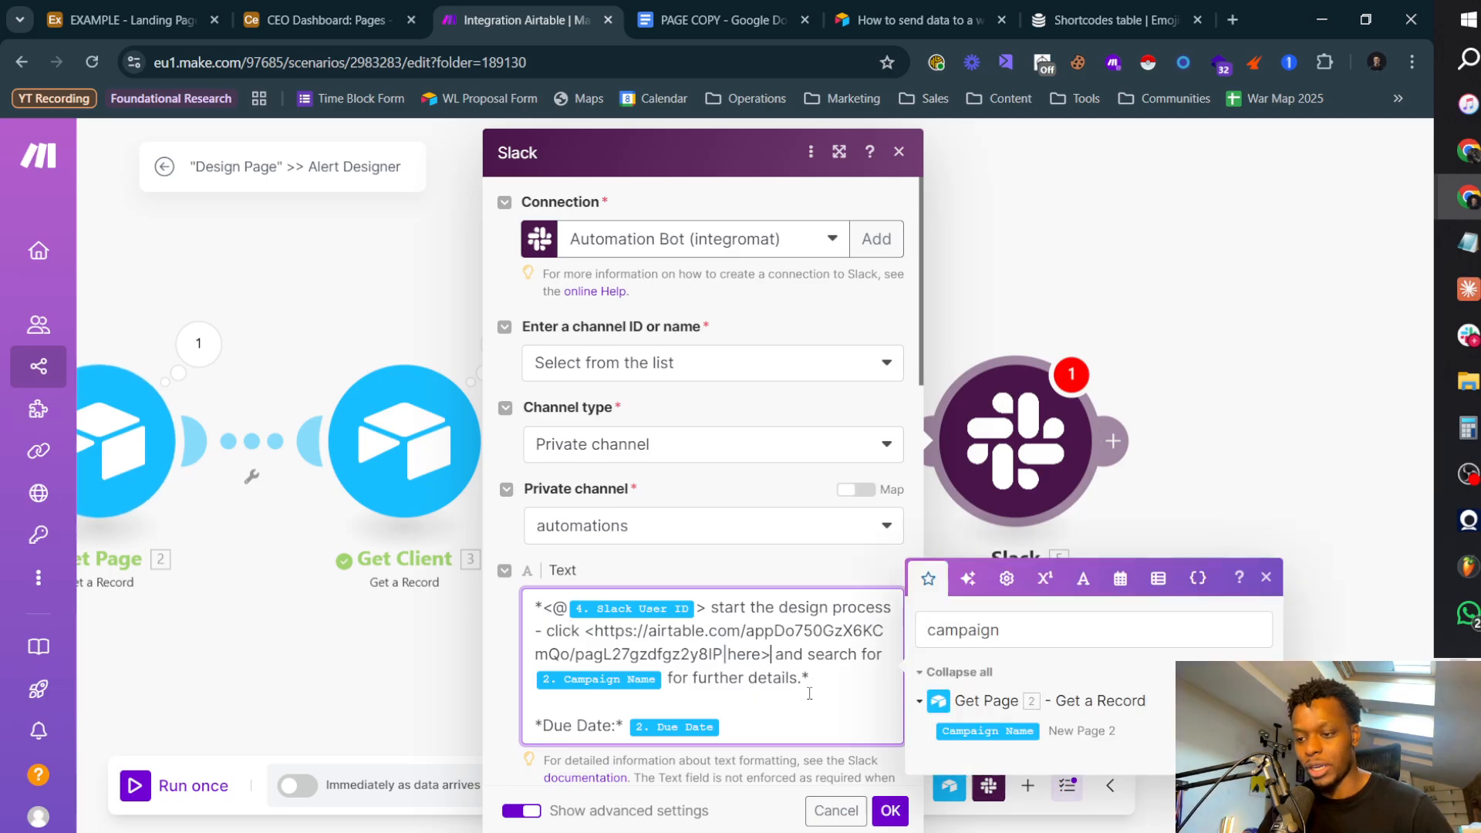
Step: Wrap the mapped Campaign Name item in the mention sentence in double quotation marks
{"action": "left_click", "coordinate": [664, 682]}
{"action": "type", "text": "\""}
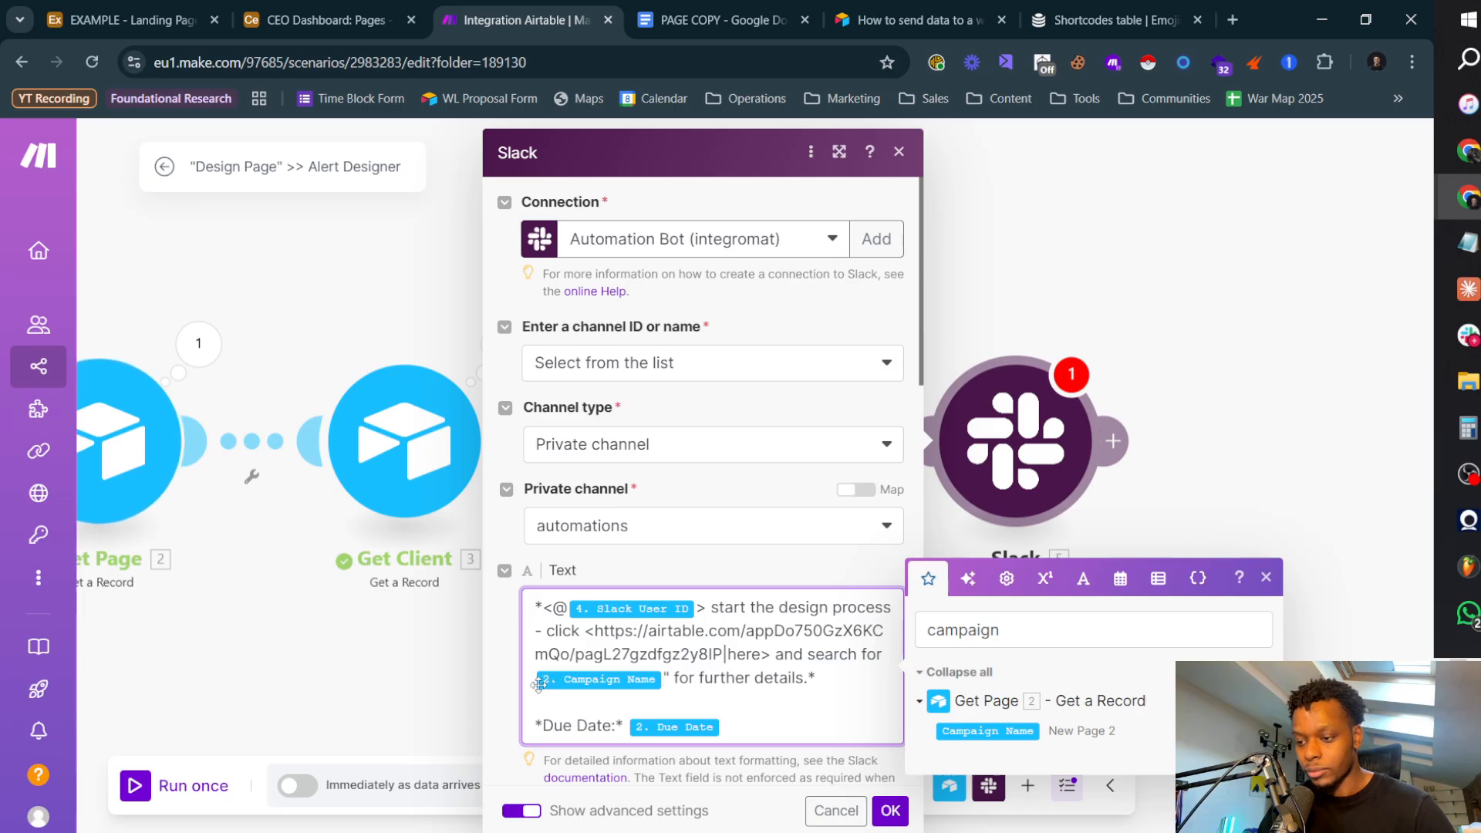
{"action": "left_click", "coordinate": [535, 679]}
{"action": "type", "text": "\""}
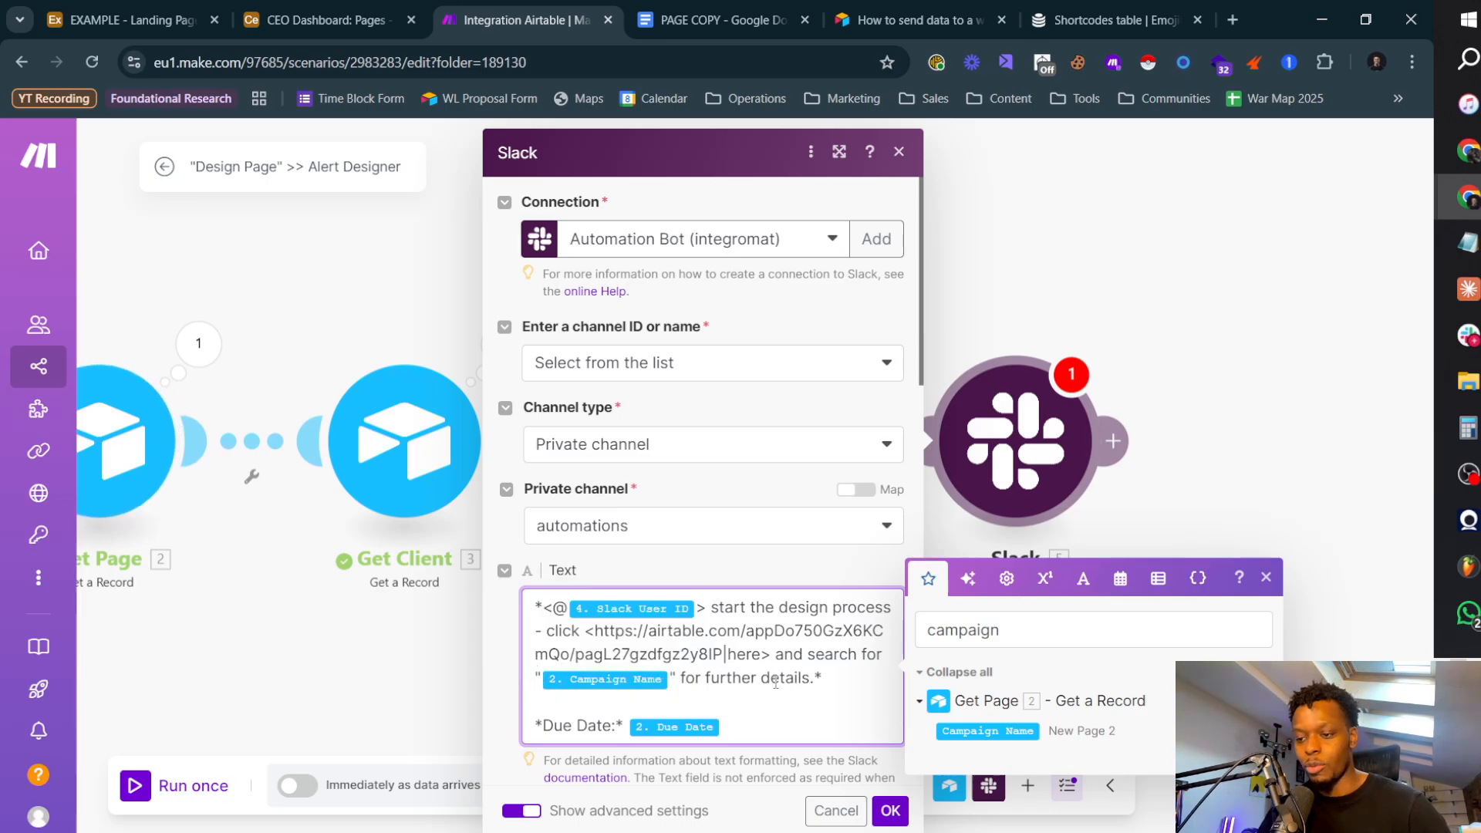
Step: Review the message text and the advanced options, and save the Slack module's settings
{"action": "left_click_drag", "start_coordinate": [823, 678], "coordinate": [536, 603]}
{"action": "left_click", "coordinate": [777, 711]}
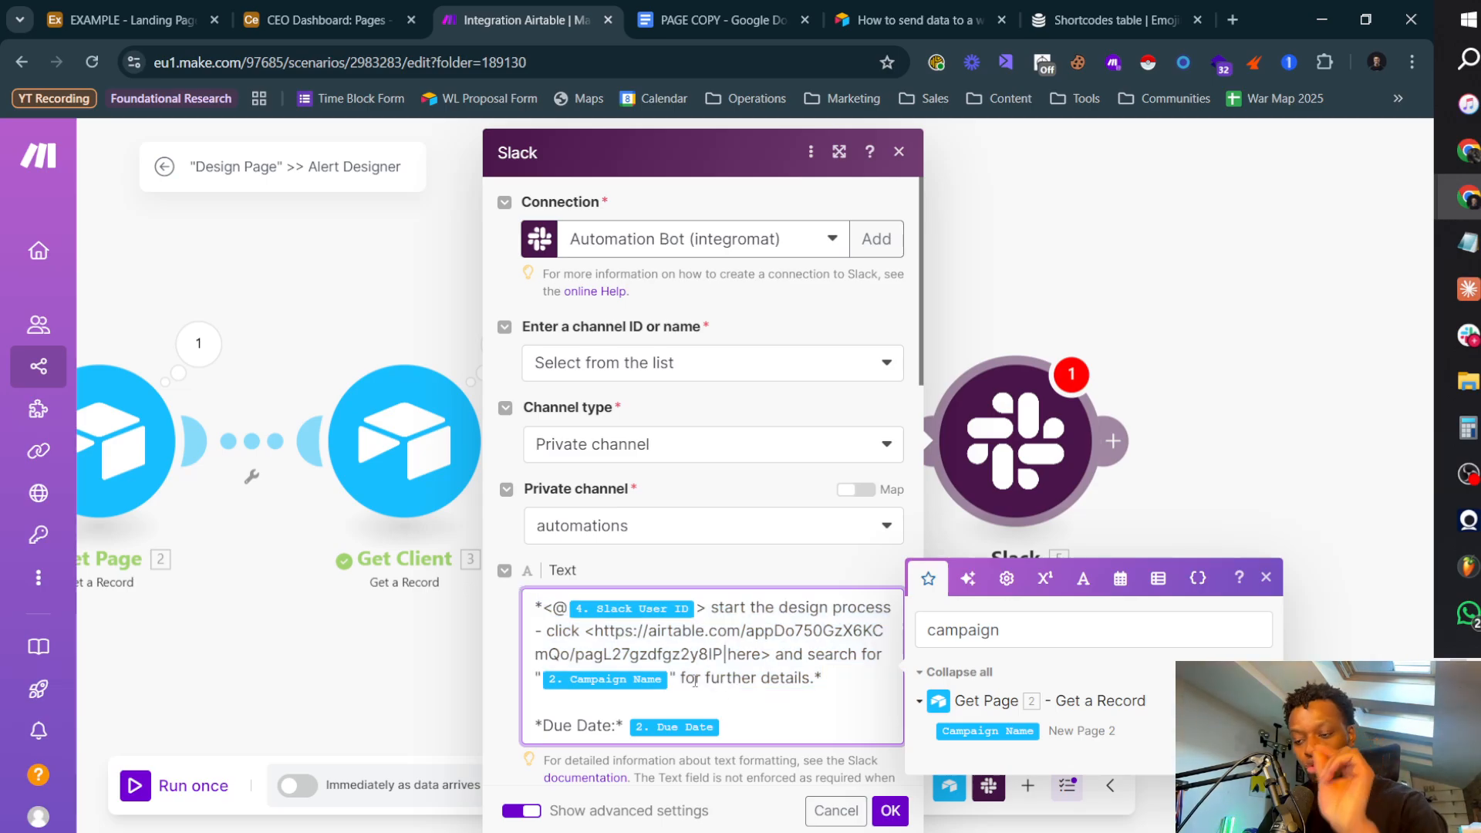
{"action": "scroll", "coordinate": [787, 721], "scroll_direction": "down", "scroll_amount": 15}
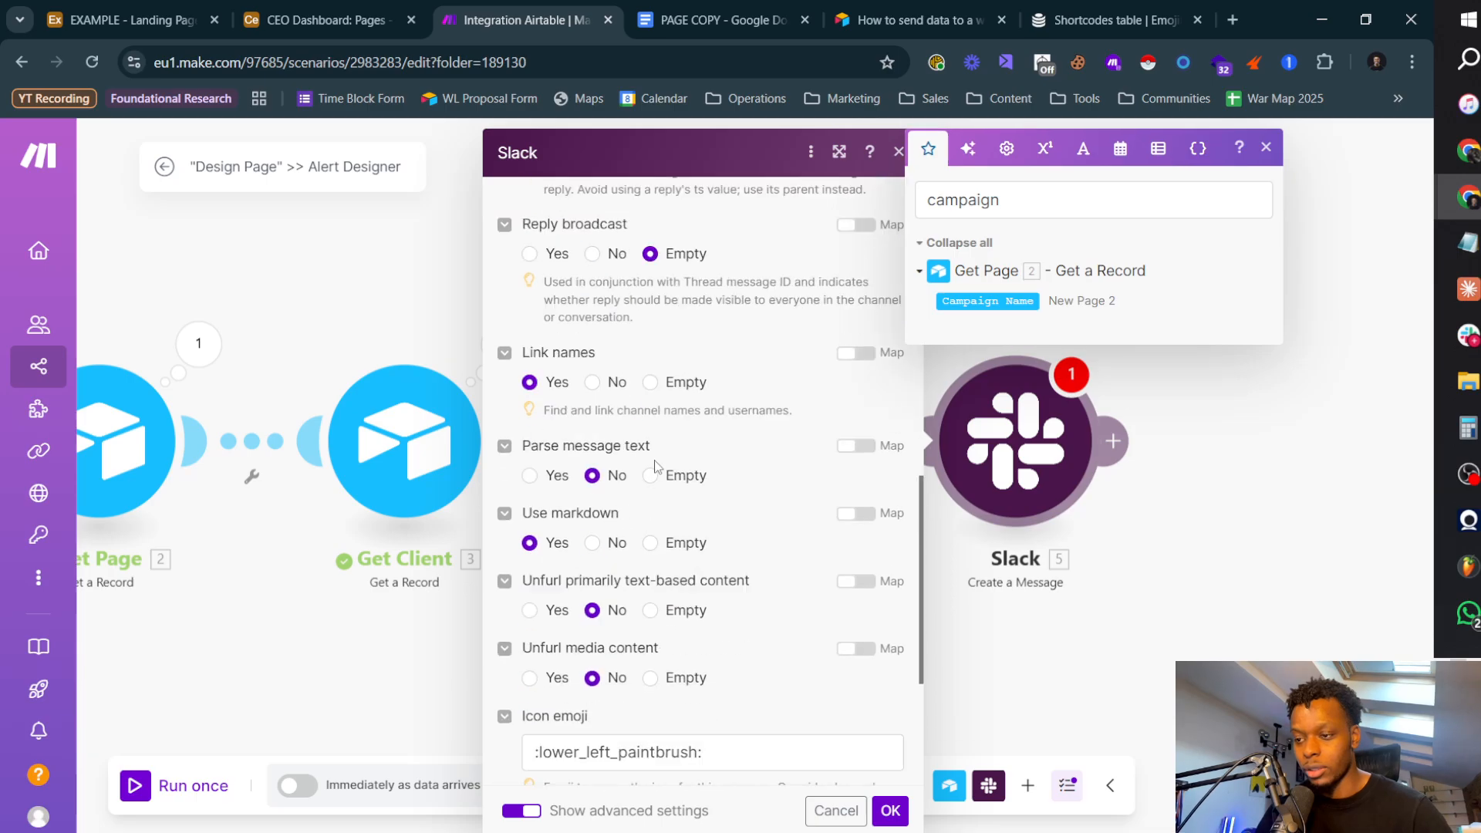
{"action": "scroll", "coordinate": [619, 719], "scroll_direction": "up", "scroll_amount": 15}
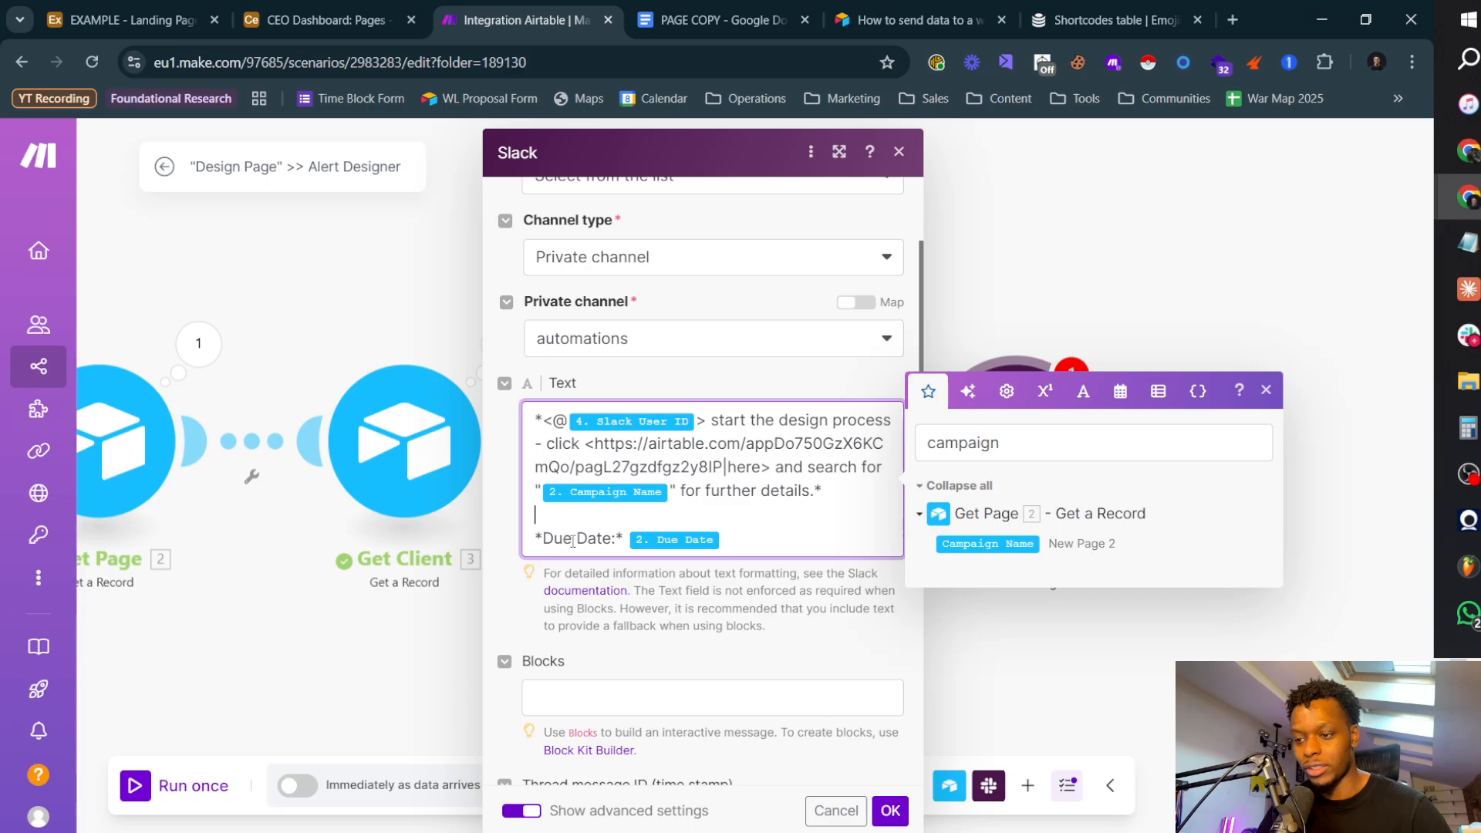
{"action": "left_click", "coordinate": [890, 810]}
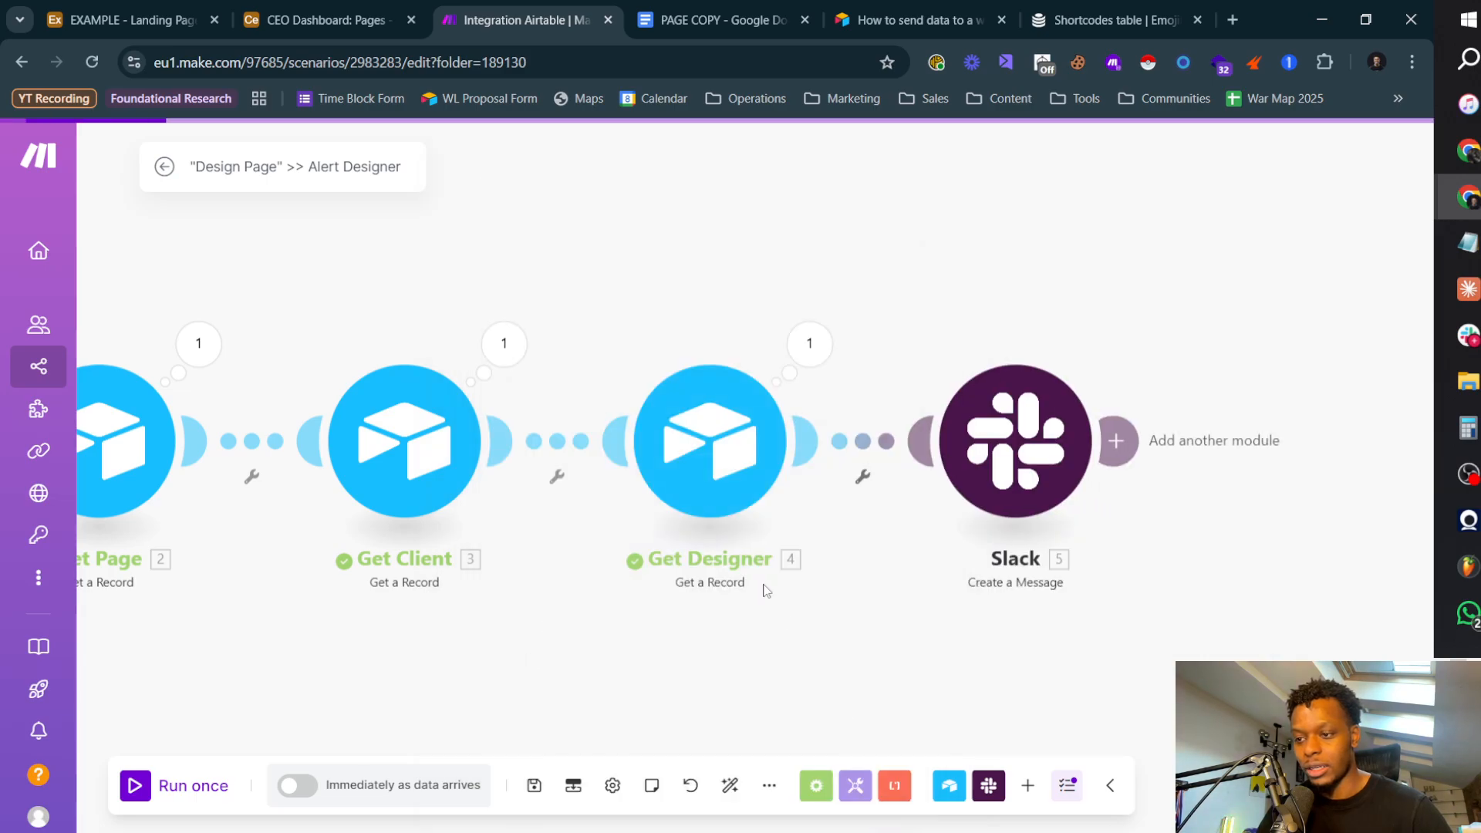
Step: Rename the Slack module to Alert Designer
{"action": "right_click", "coordinate": [1003, 433]}
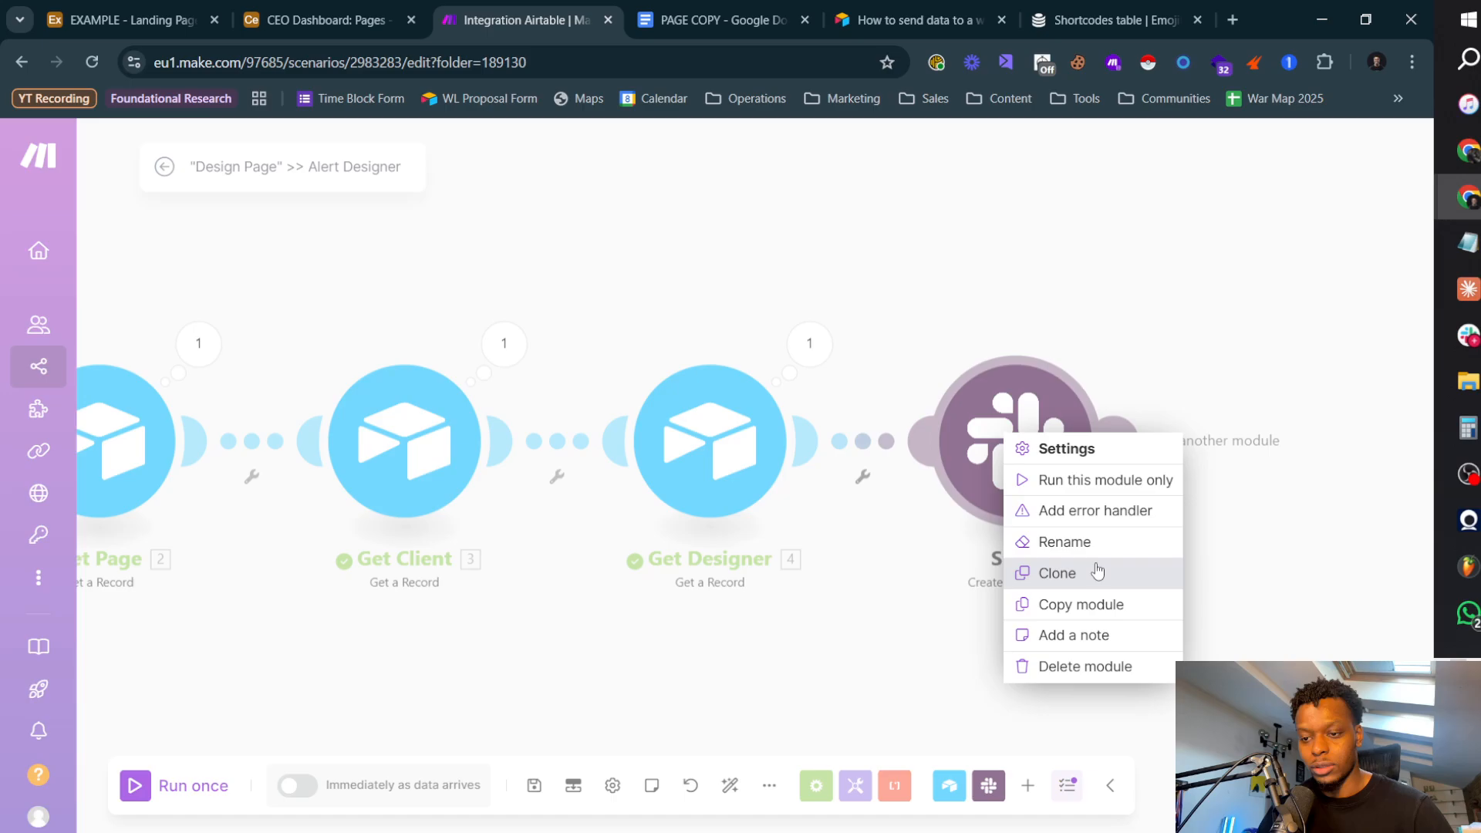
{"action": "left_click", "coordinate": [1095, 540]}
{"action": "type", "text": "Alert Designer"}
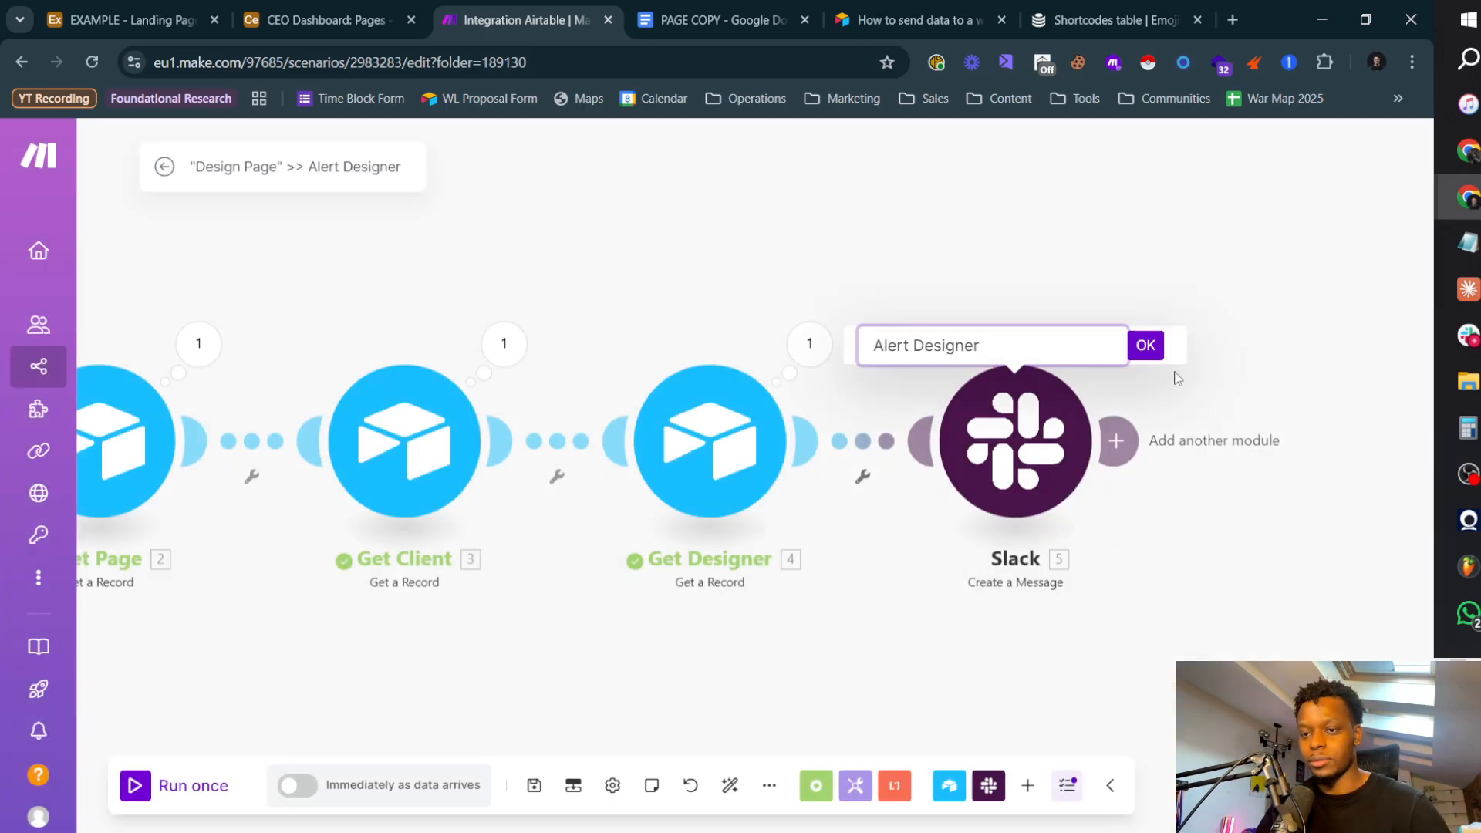
{"action": "left_click", "coordinate": [1145, 344]}
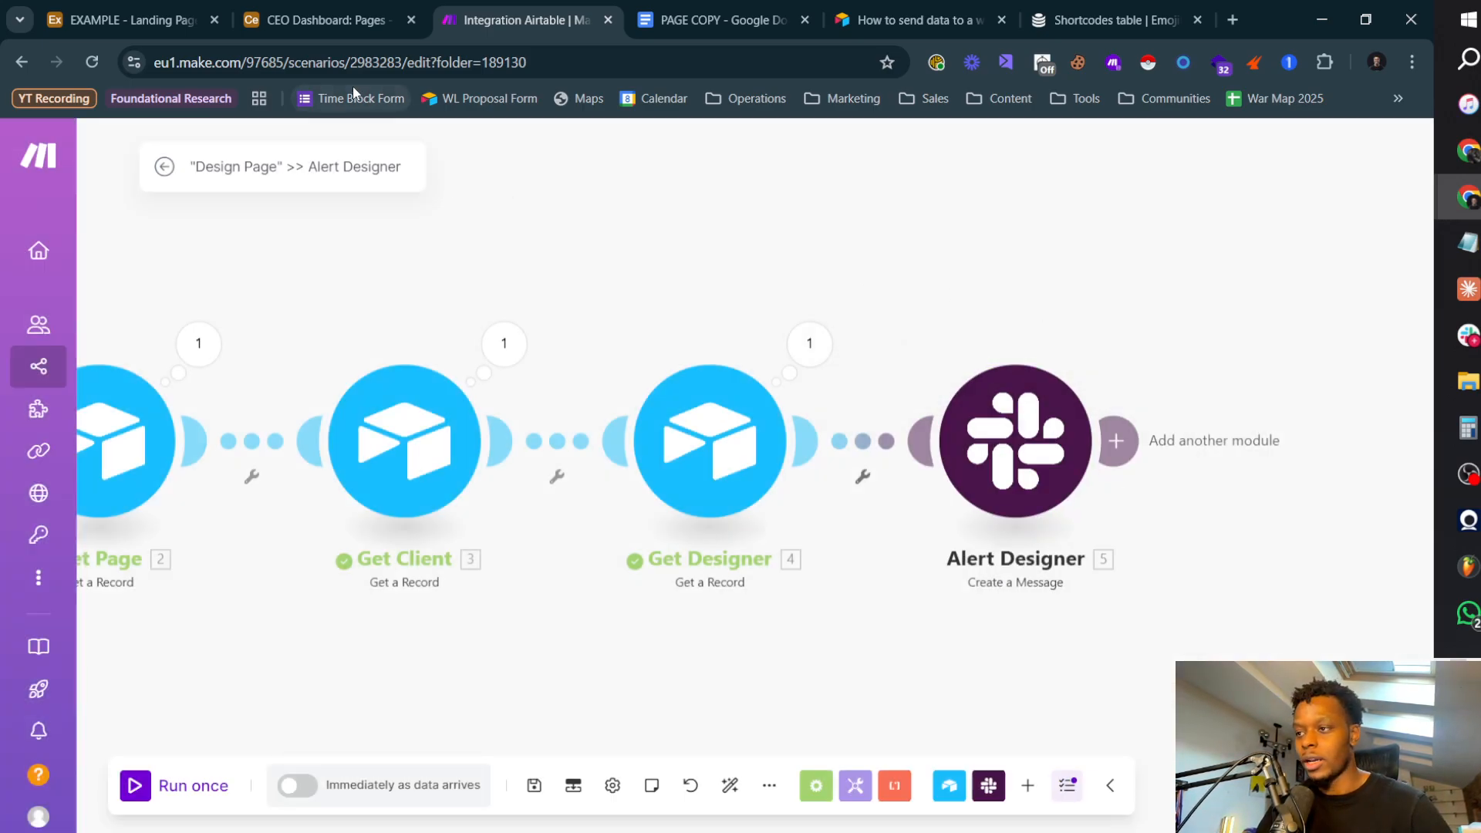
Step: Switch to the Airtable Pages board and set New Page 2's due date to 13 January 2025
{"action": "left_click", "coordinate": [335, 31]}
{"action": "left_click", "coordinate": [887, 296]}
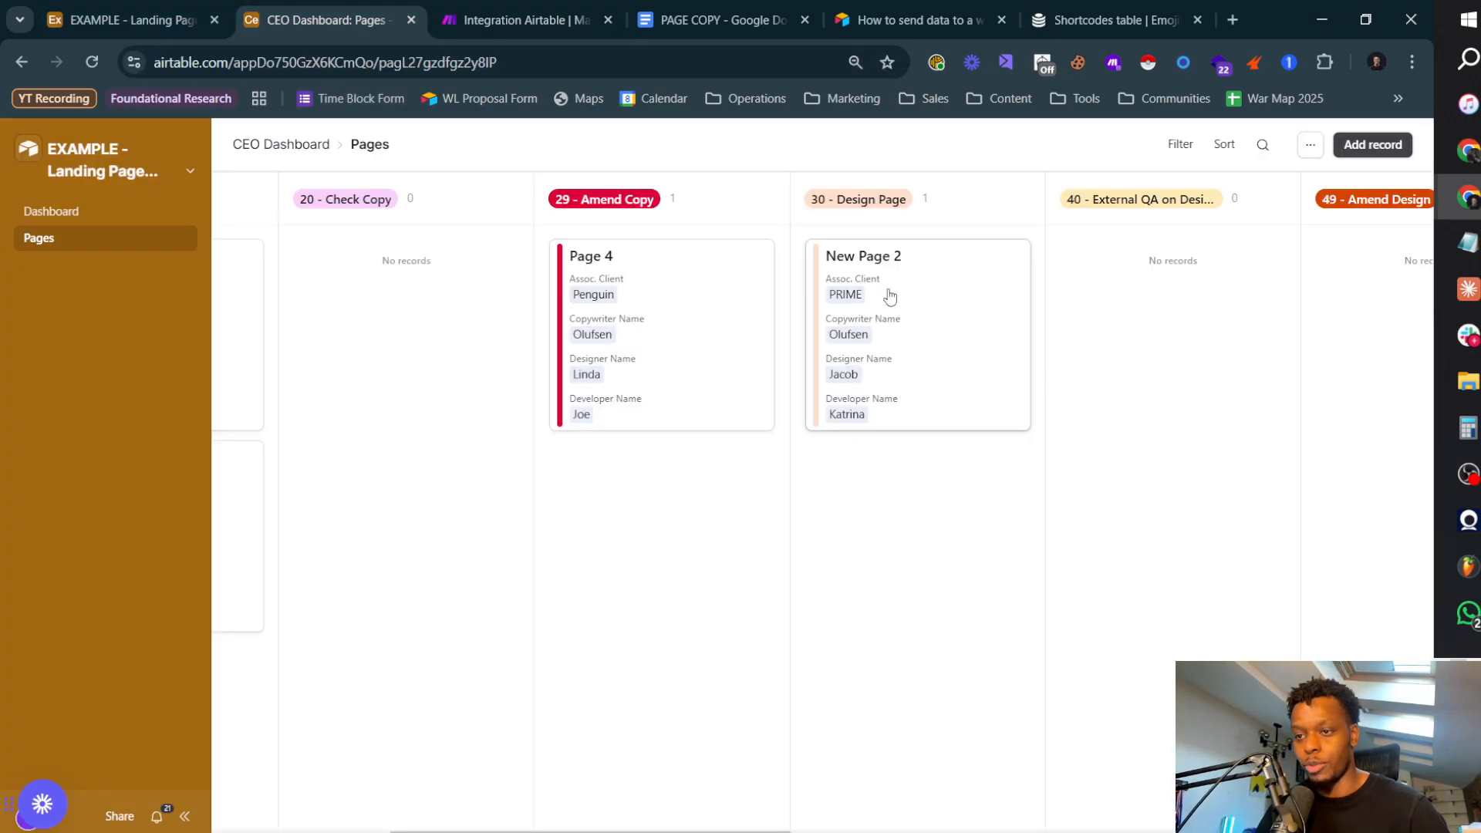
{"action": "scroll", "coordinate": [1118, 540], "scroll_direction": "down", "scroll_amount": 3}
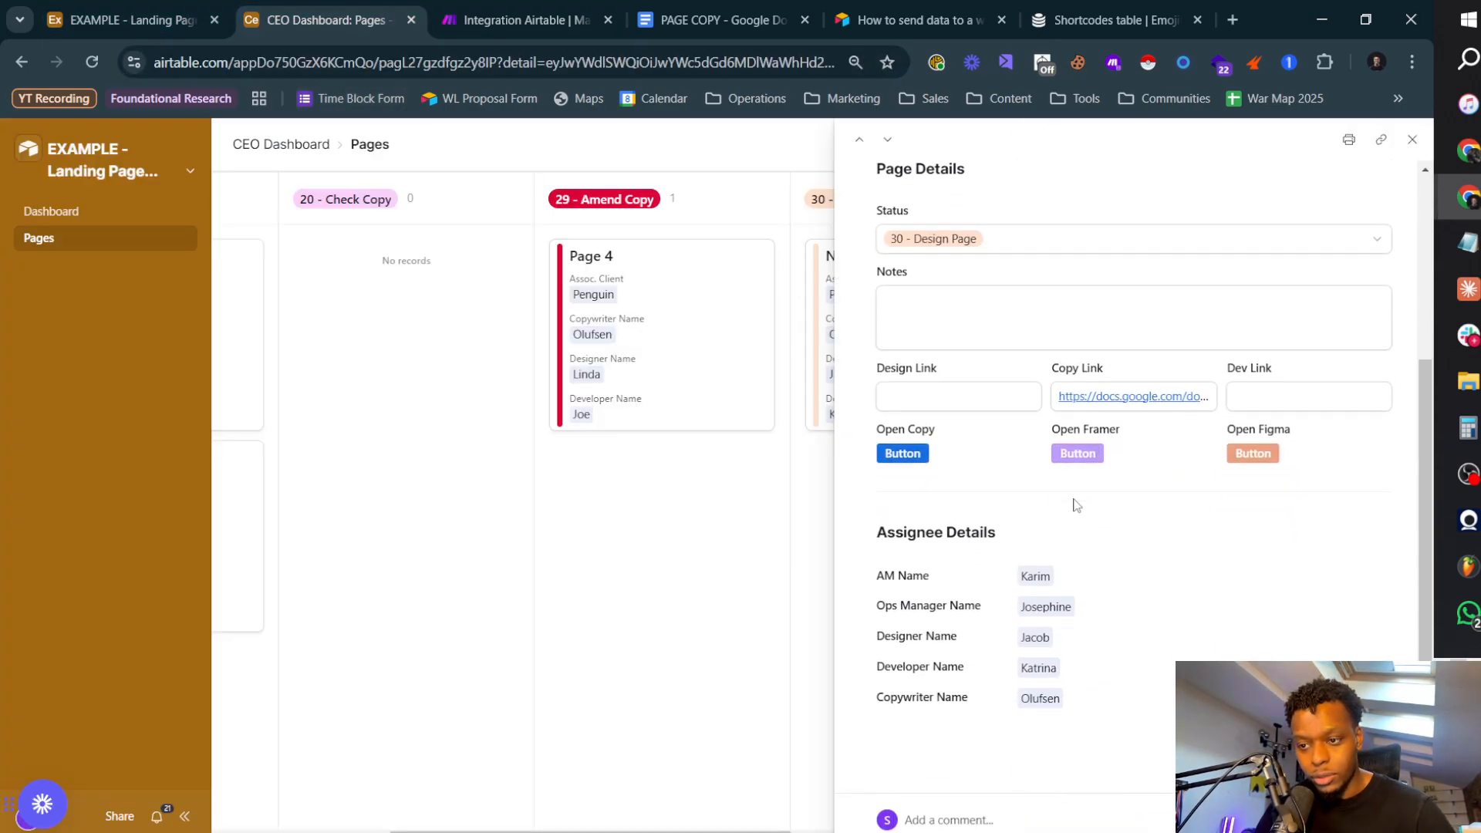
{"action": "scroll", "coordinate": [1157, 532], "scroll_direction": "up", "scroll_amount": 3}
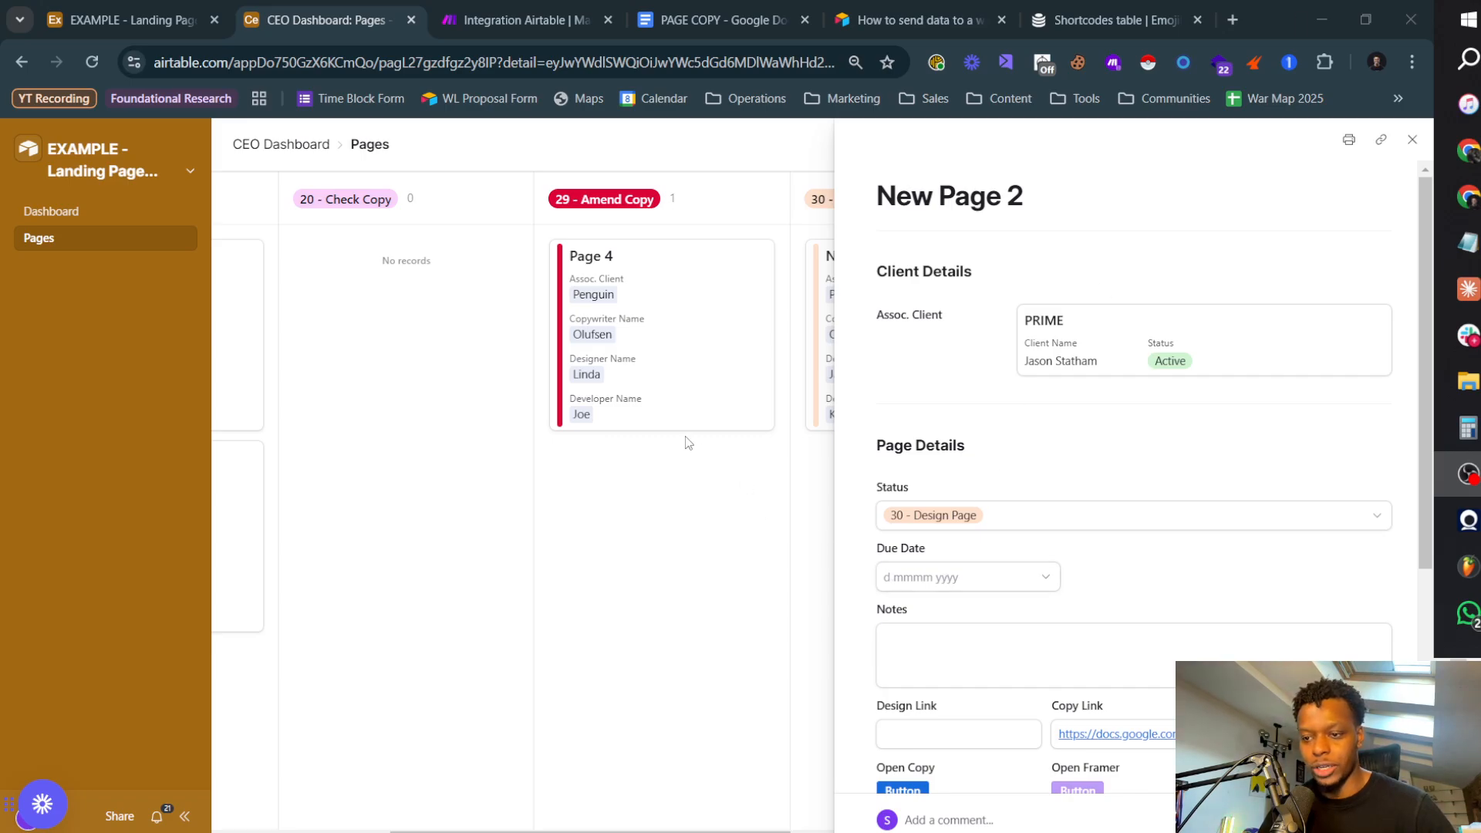
{"action": "left_click", "coordinate": [995, 578]}
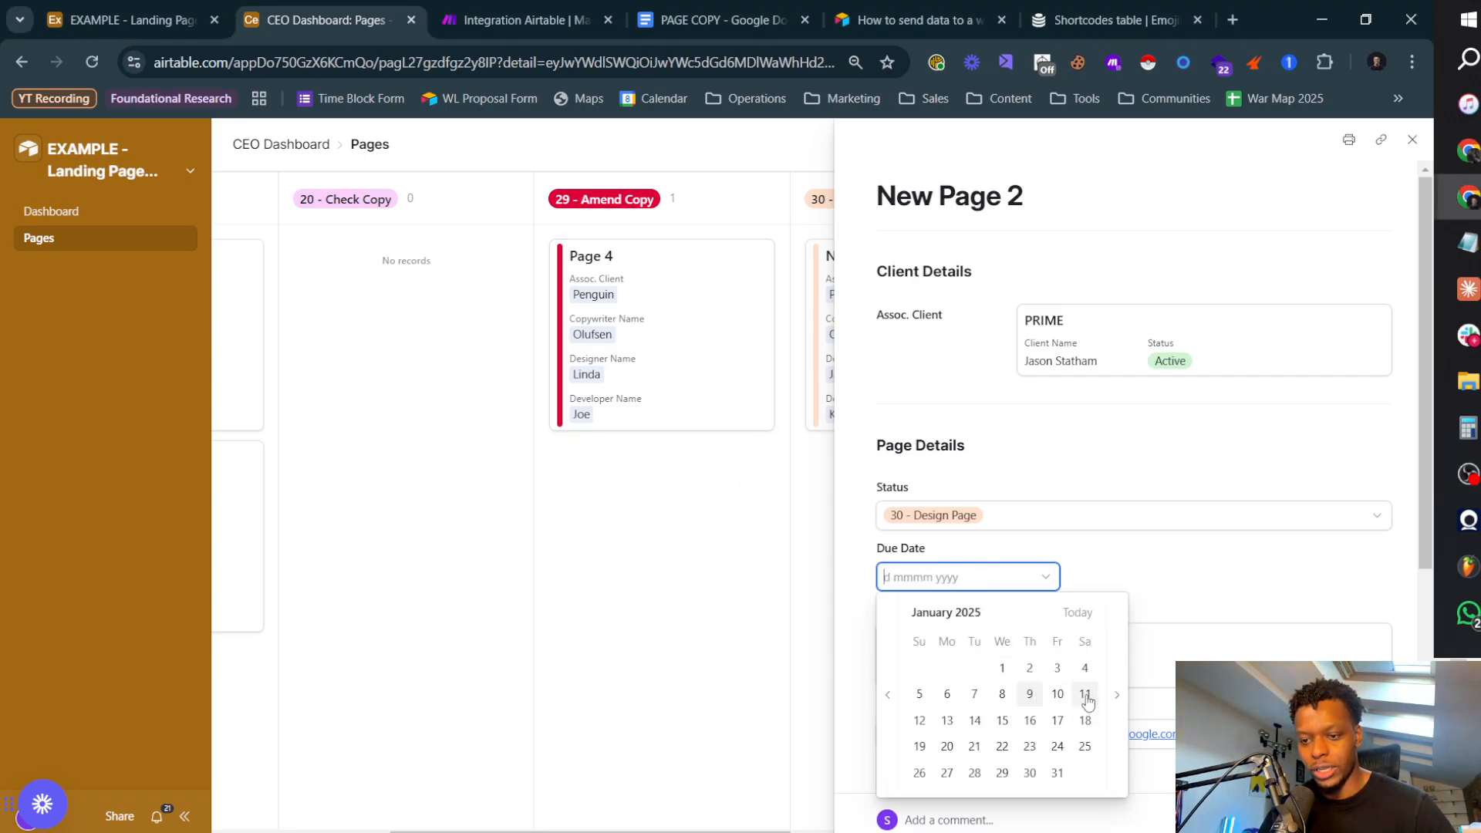
{"action": "left_click", "coordinate": [947, 721]}
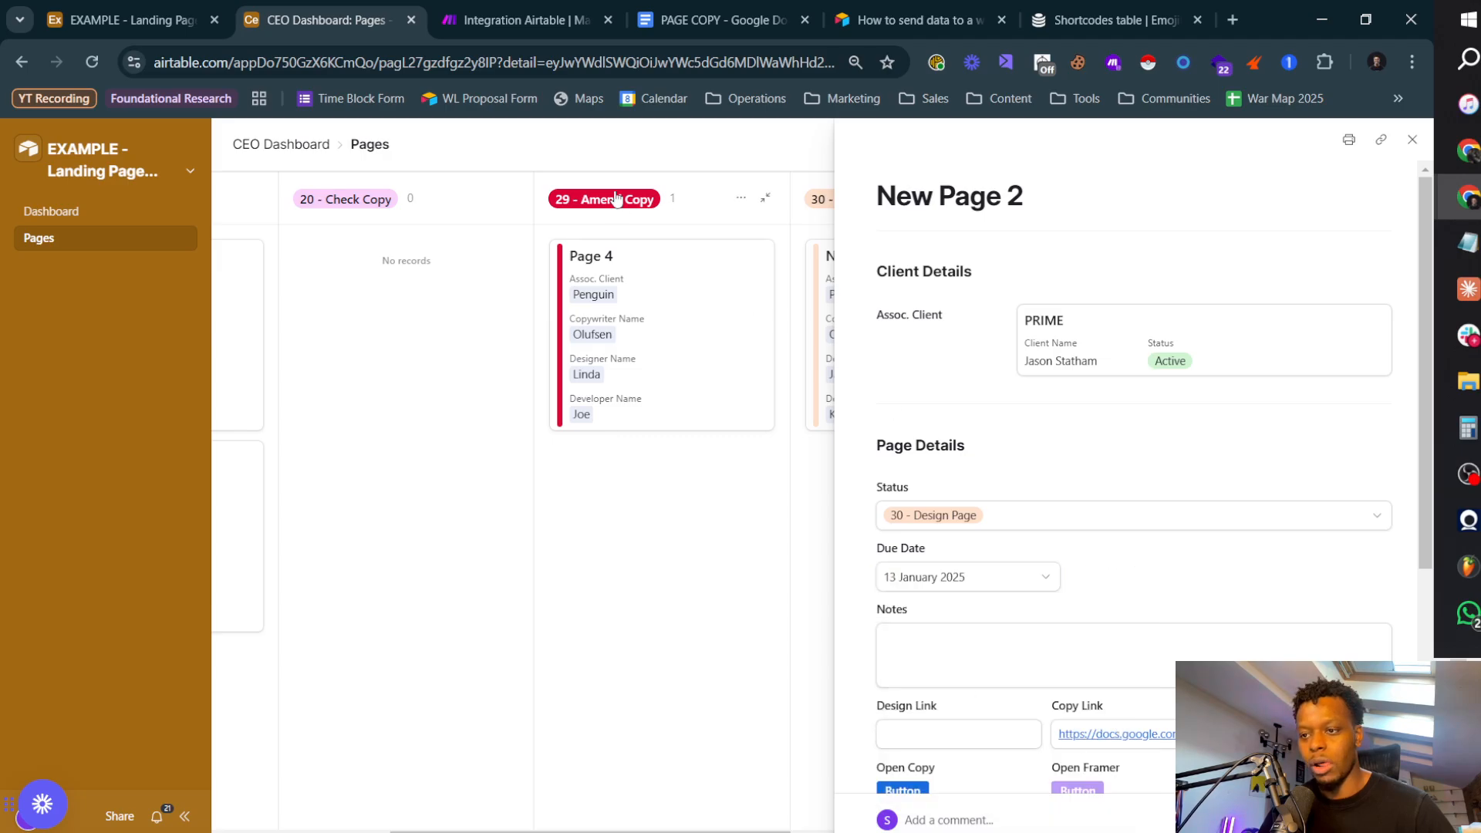
{"action": "left_click", "coordinate": [464, 505]}
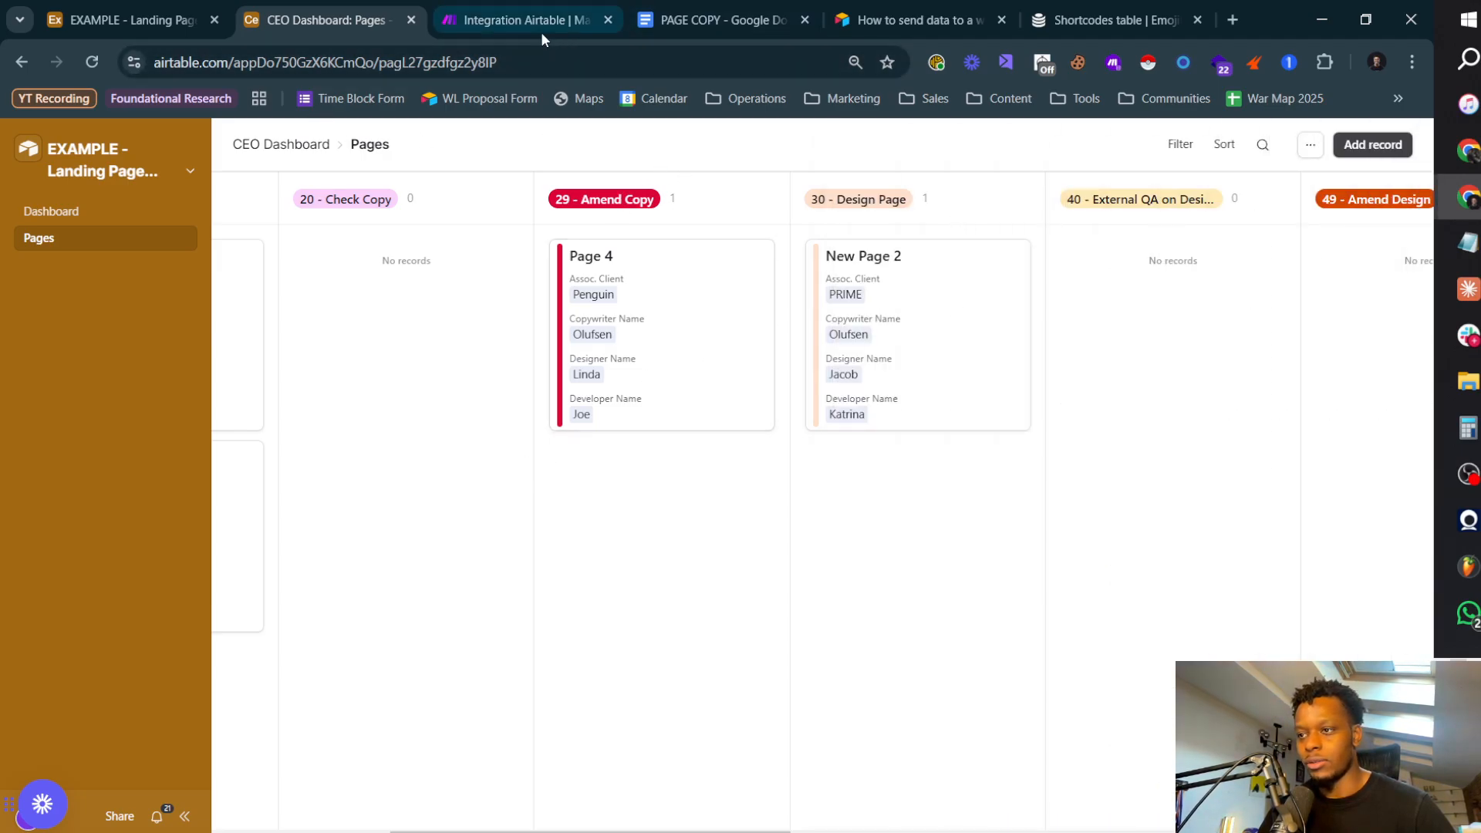
Step: Open the "Design Page" >> Send To Designer automation in the Airtable base and review its script action
{"action": "left_click", "coordinate": [502, 24]}
{"action": "left_click", "coordinate": [327, 28]}
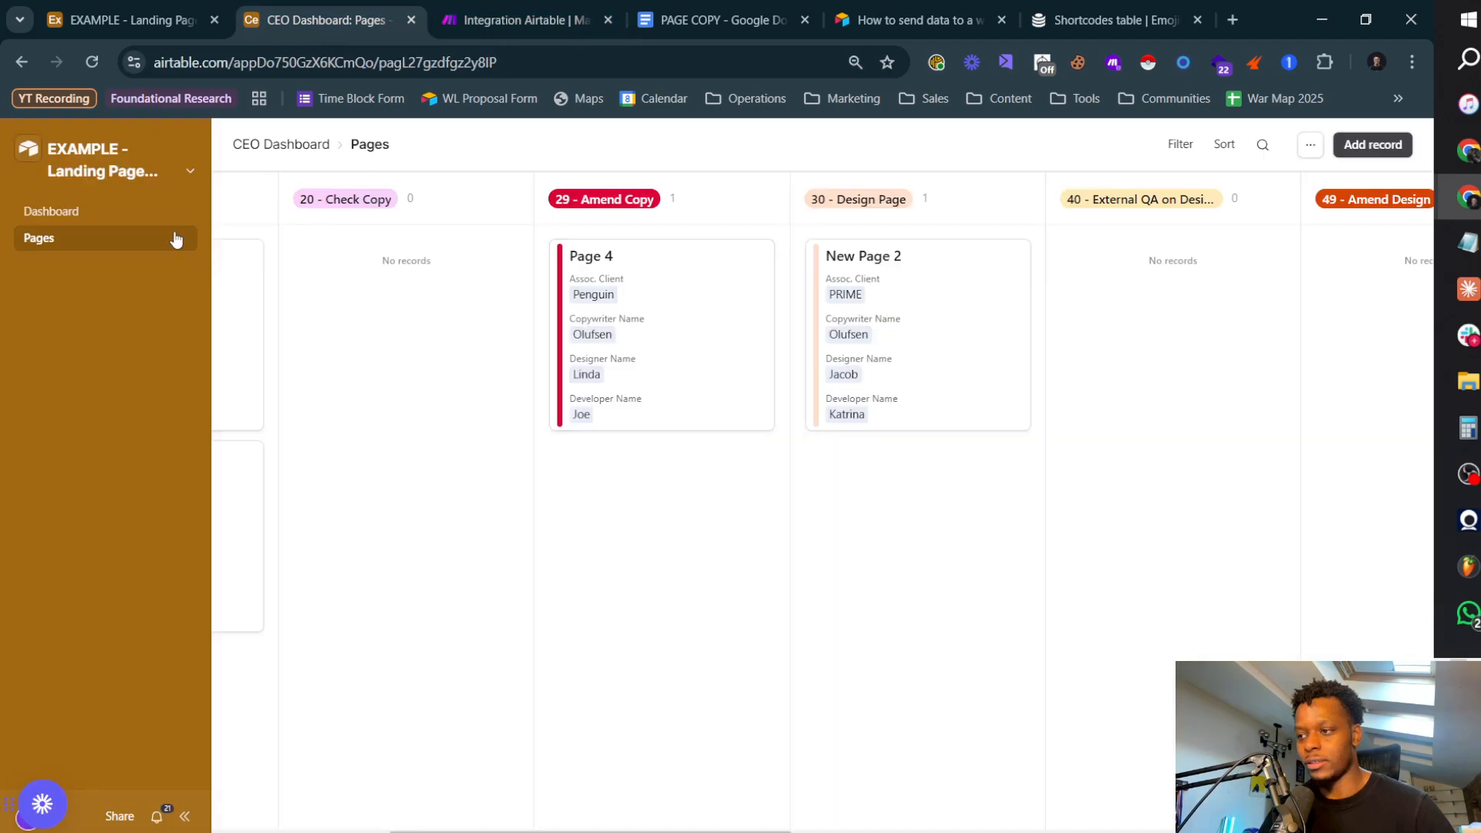
{"action": "left_click", "coordinate": [108, 168]}
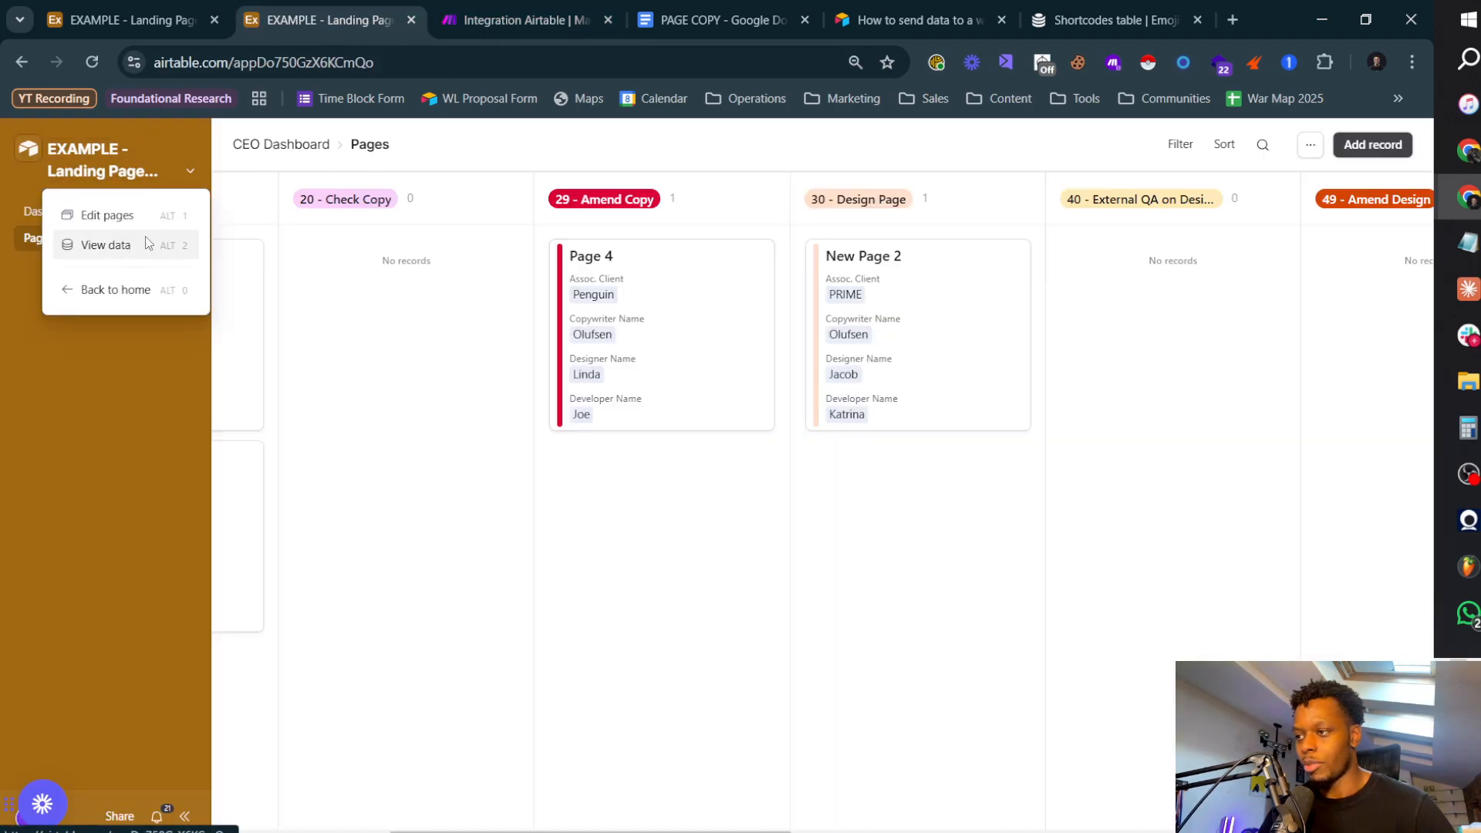
{"action": "left_click", "coordinate": [105, 244]}
{"action": "left_click", "coordinate": [474, 142]}
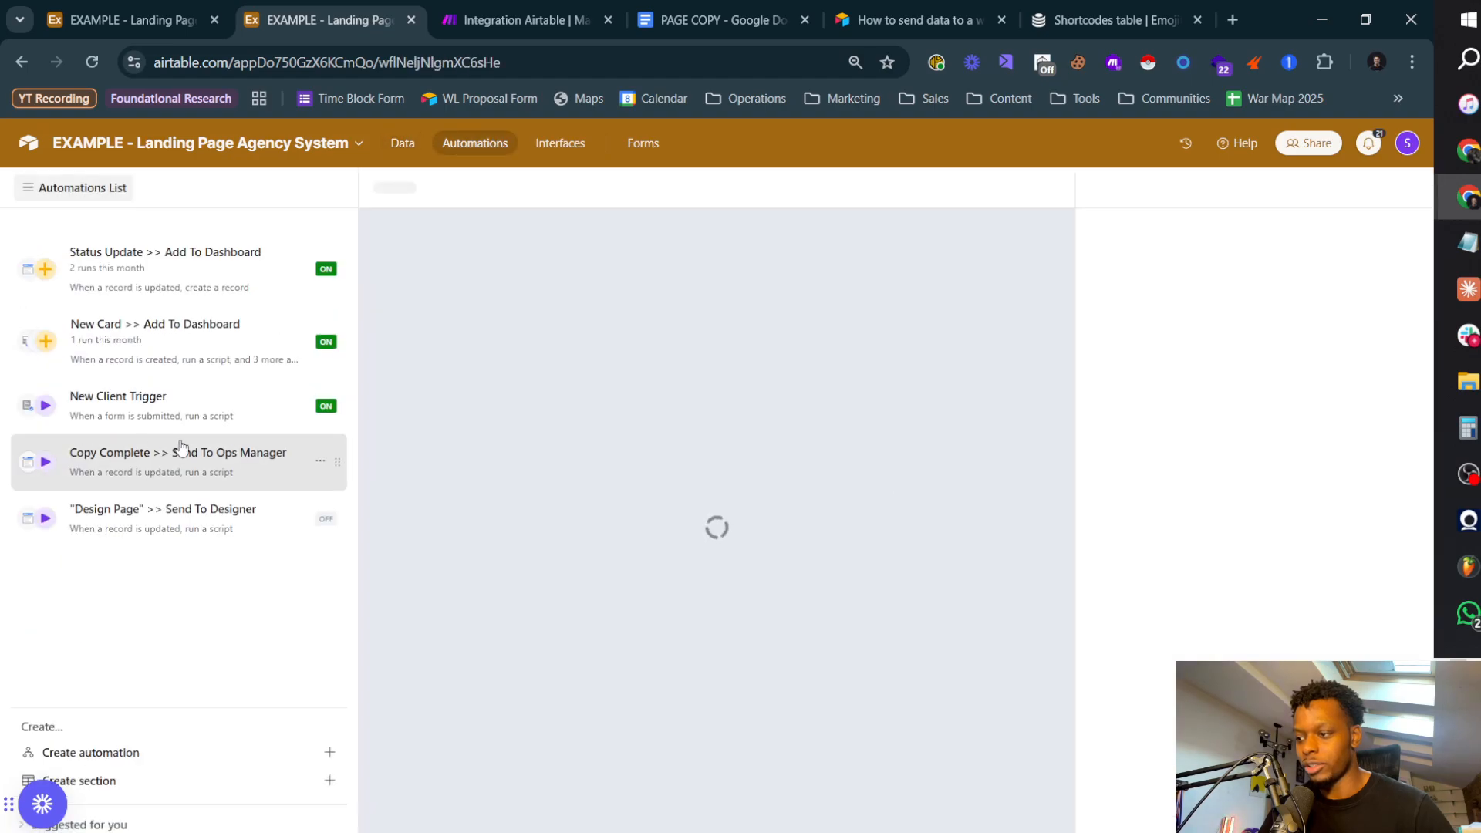
{"action": "left_click", "coordinate": [287, 540]}
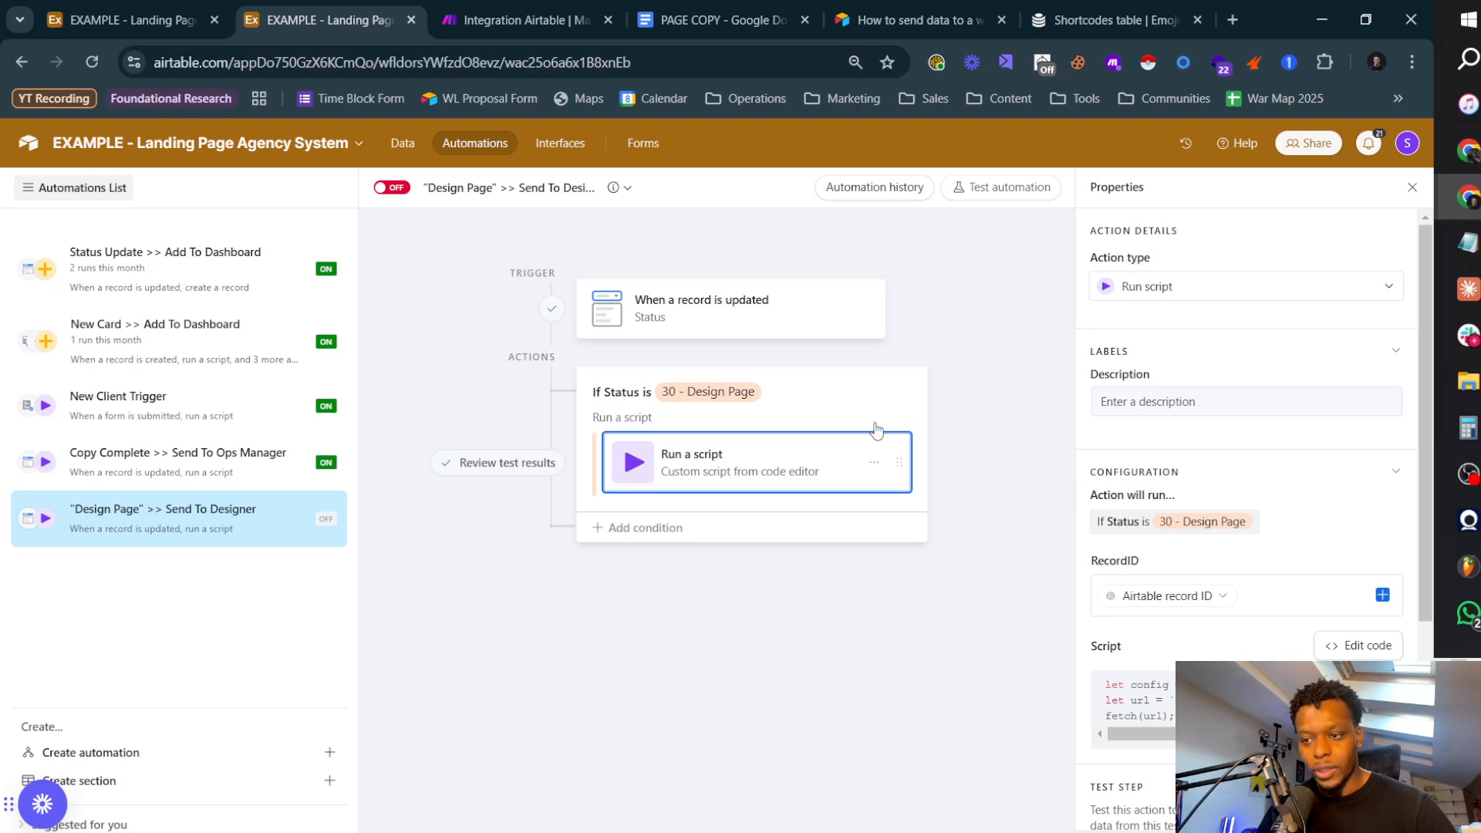
{"action": "scroll", "coordinate": [1250, 494], "scroll_direction": "down", "scroll_amount": 4}
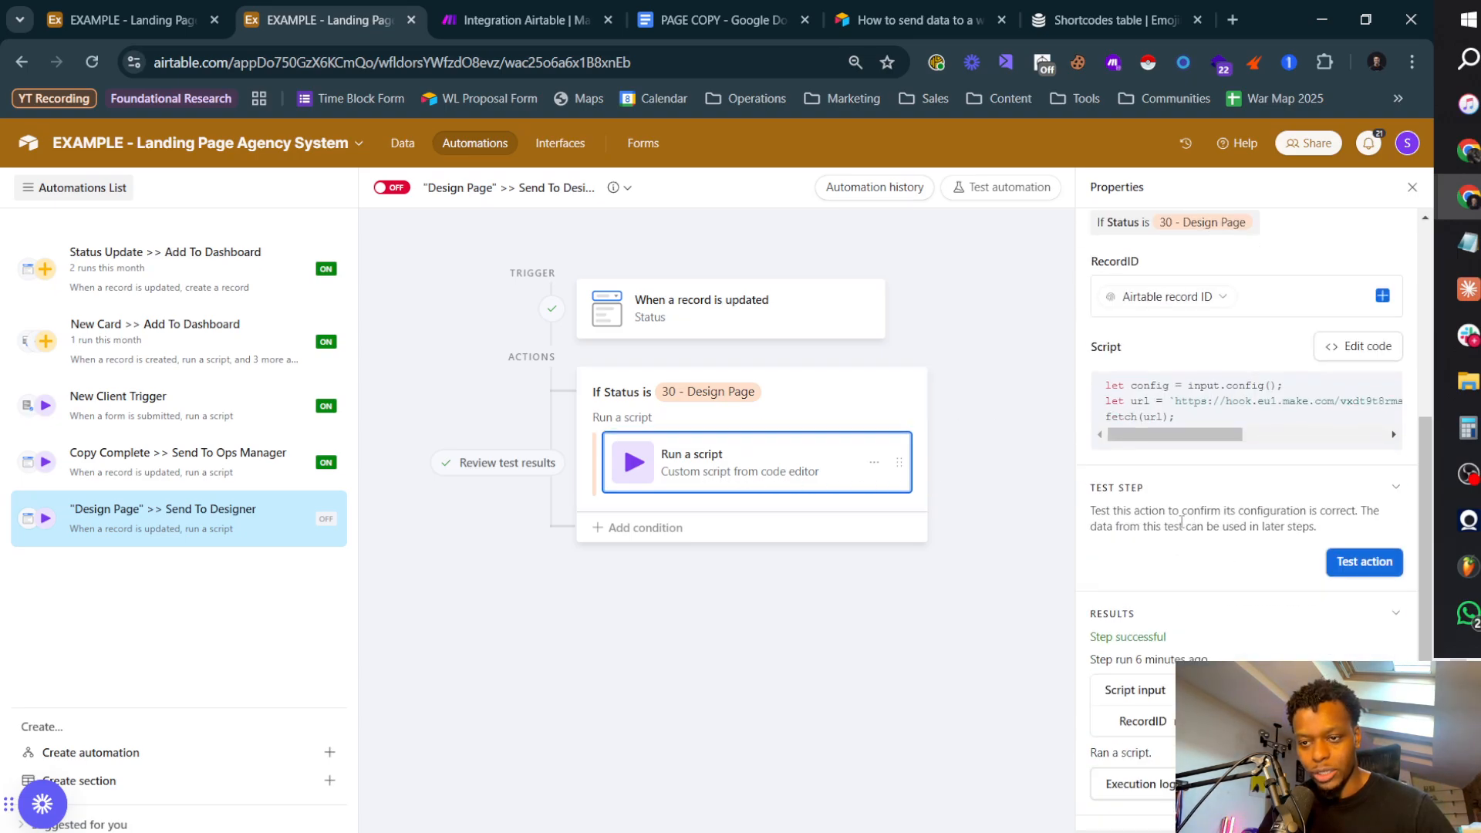
{"action": "scroll", "coordinate": [1181, 523], "scroll_direction": "up", "scroll_amount": 4}
Step: Retest the record-updated trigger with the New Page 2 record and select the 30 - Design Page condition group
{"action": "left_click", "coordinate": [724, 318]}
{"action": "scroll", "coordinate": [1276, 642], "scroll_direction": "down", "scroll_amount": 3}
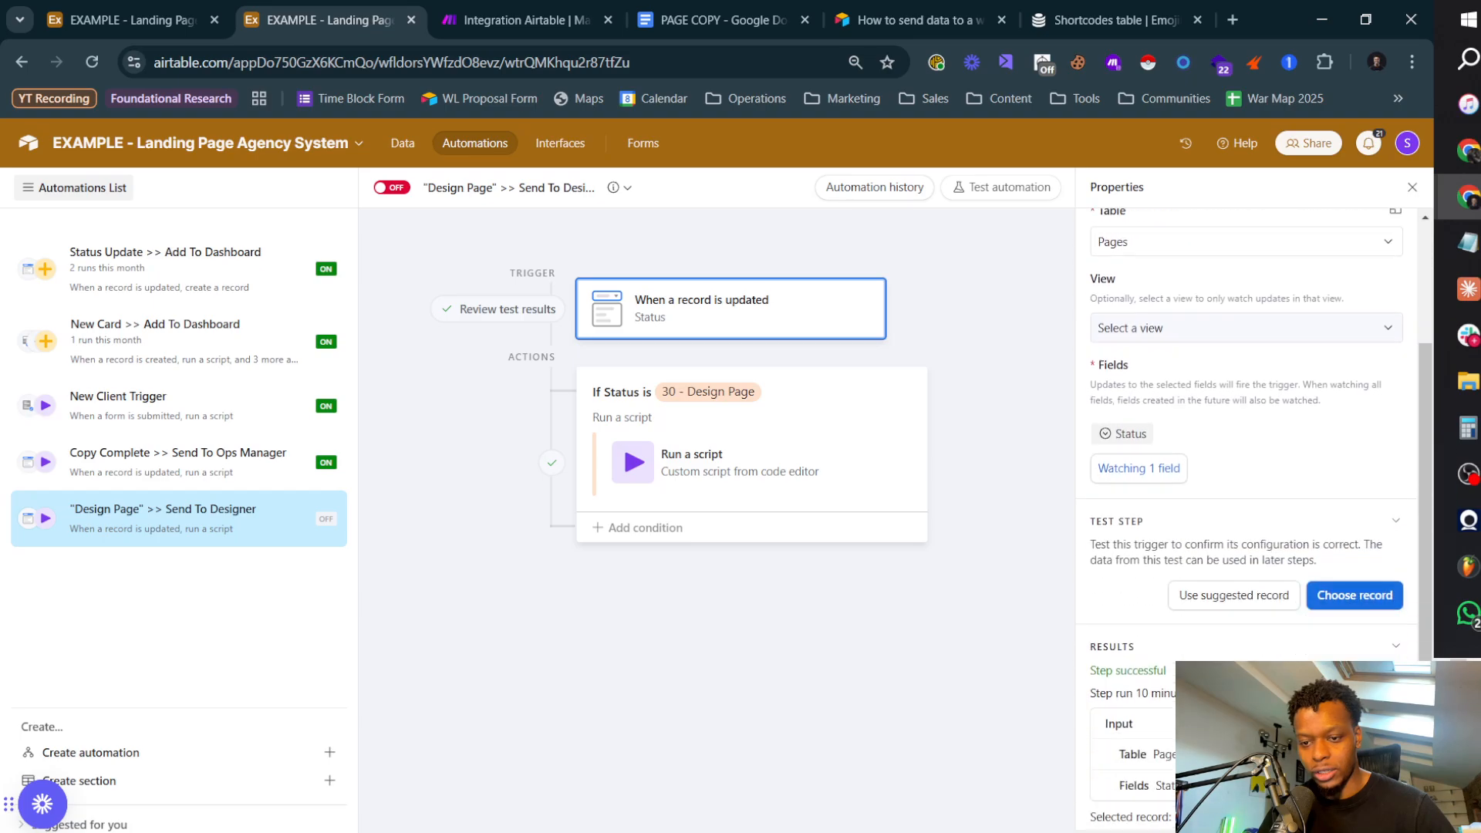
{"action": "left_click", "coordinate": [1349, 607]}
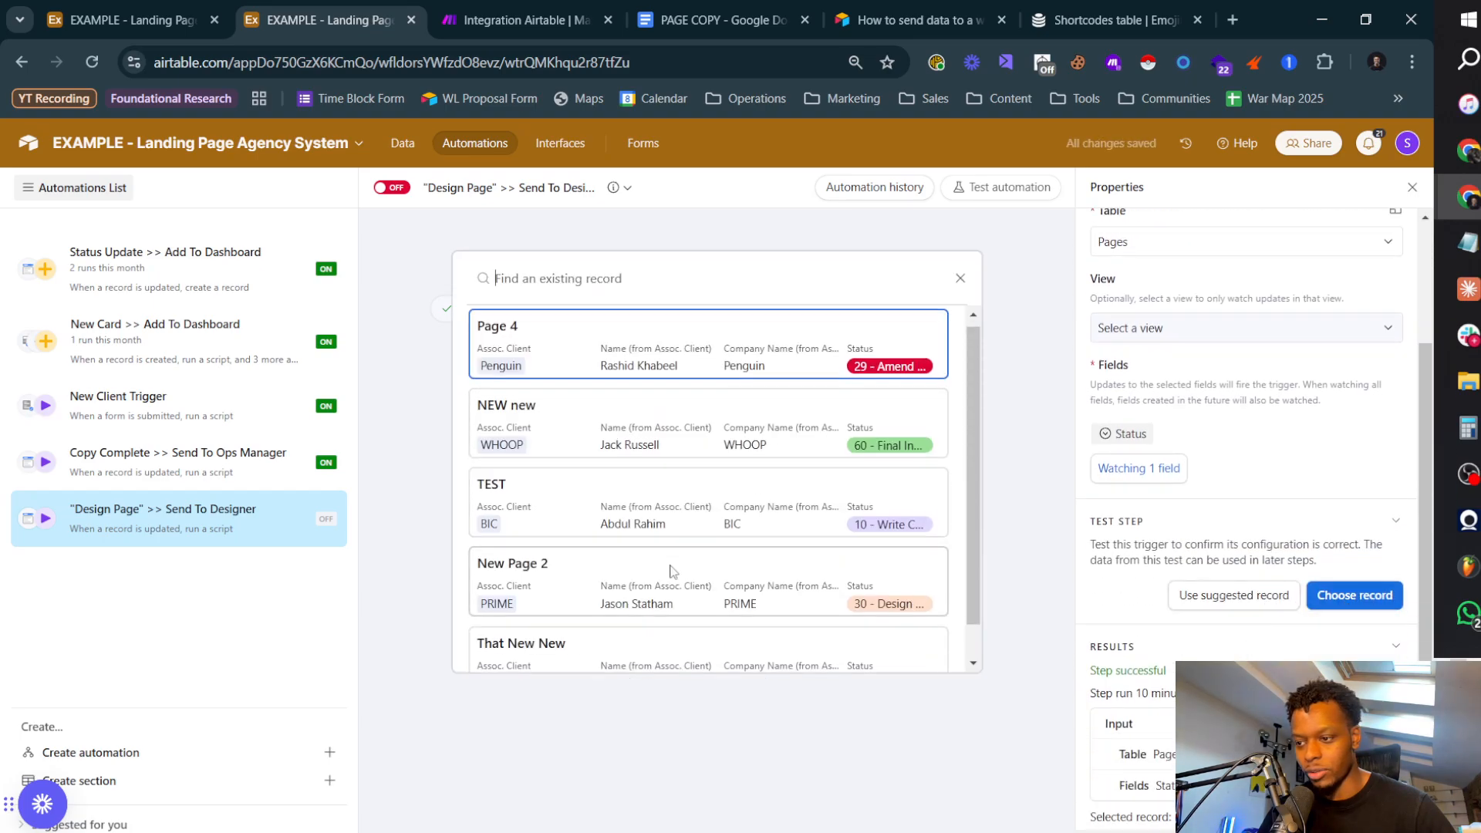
{"action": "scroll", "coordinate": [674, 572], "scroll_direction": "down", "scroll_amount": 1}
{"action": "left_click", "coordinate": [655, 539]}
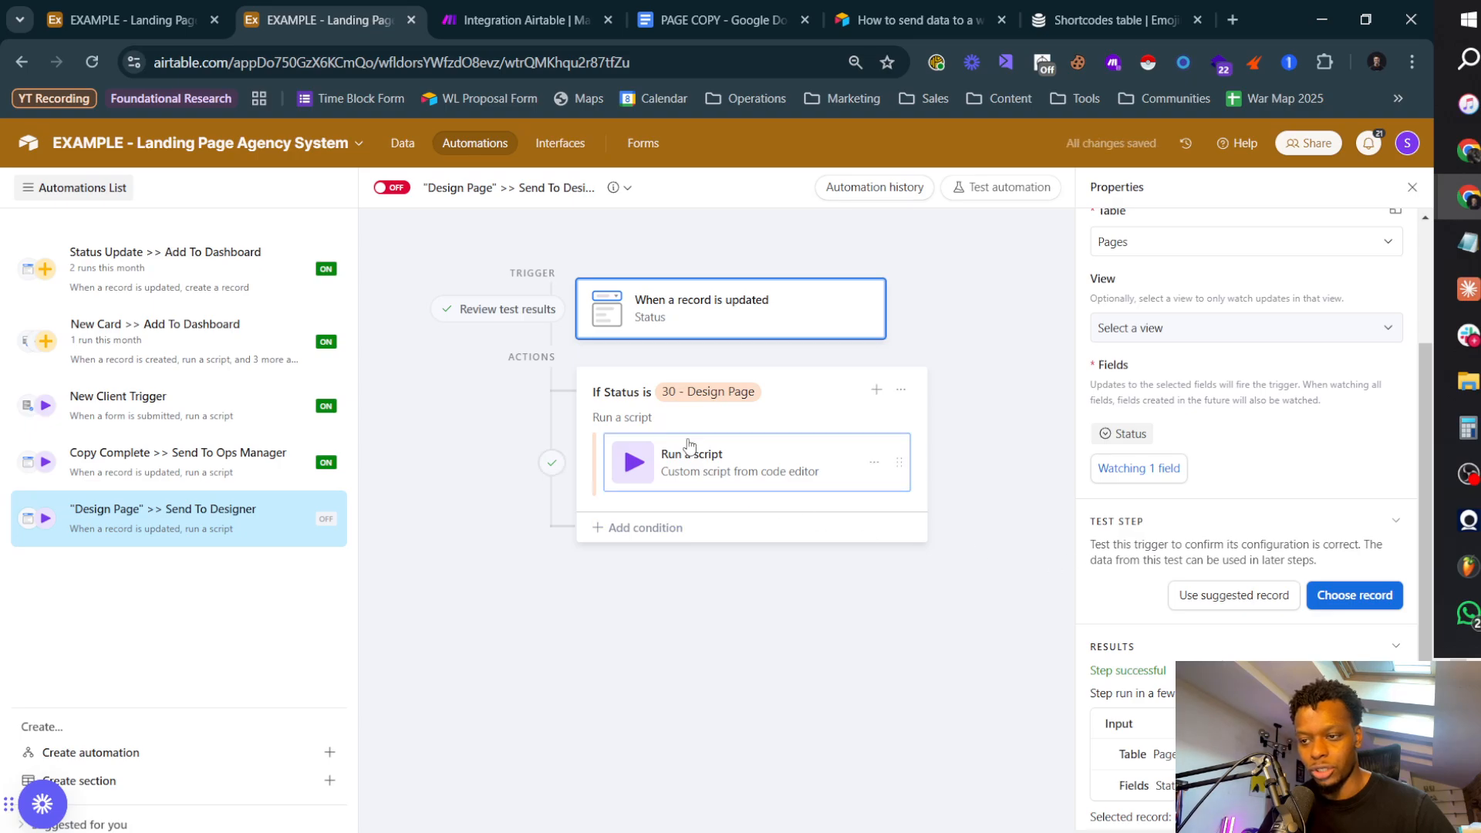
{"action": "left_click", "coordinate": [809, 431]}
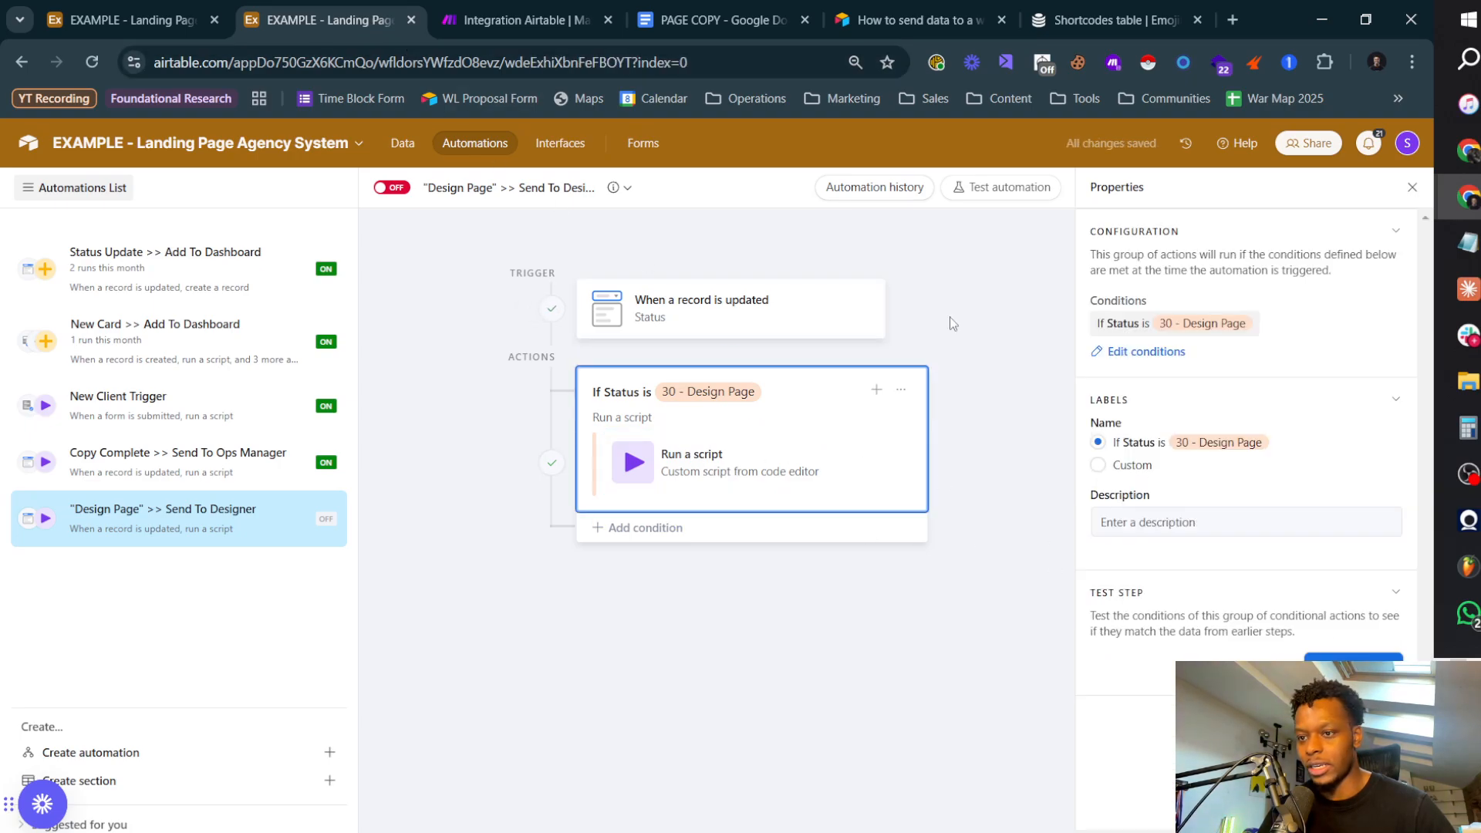
Step: Test the Run a script action under the 30 - Design Page condition
{"action": "left_click", "coordinate": [756, 463]}
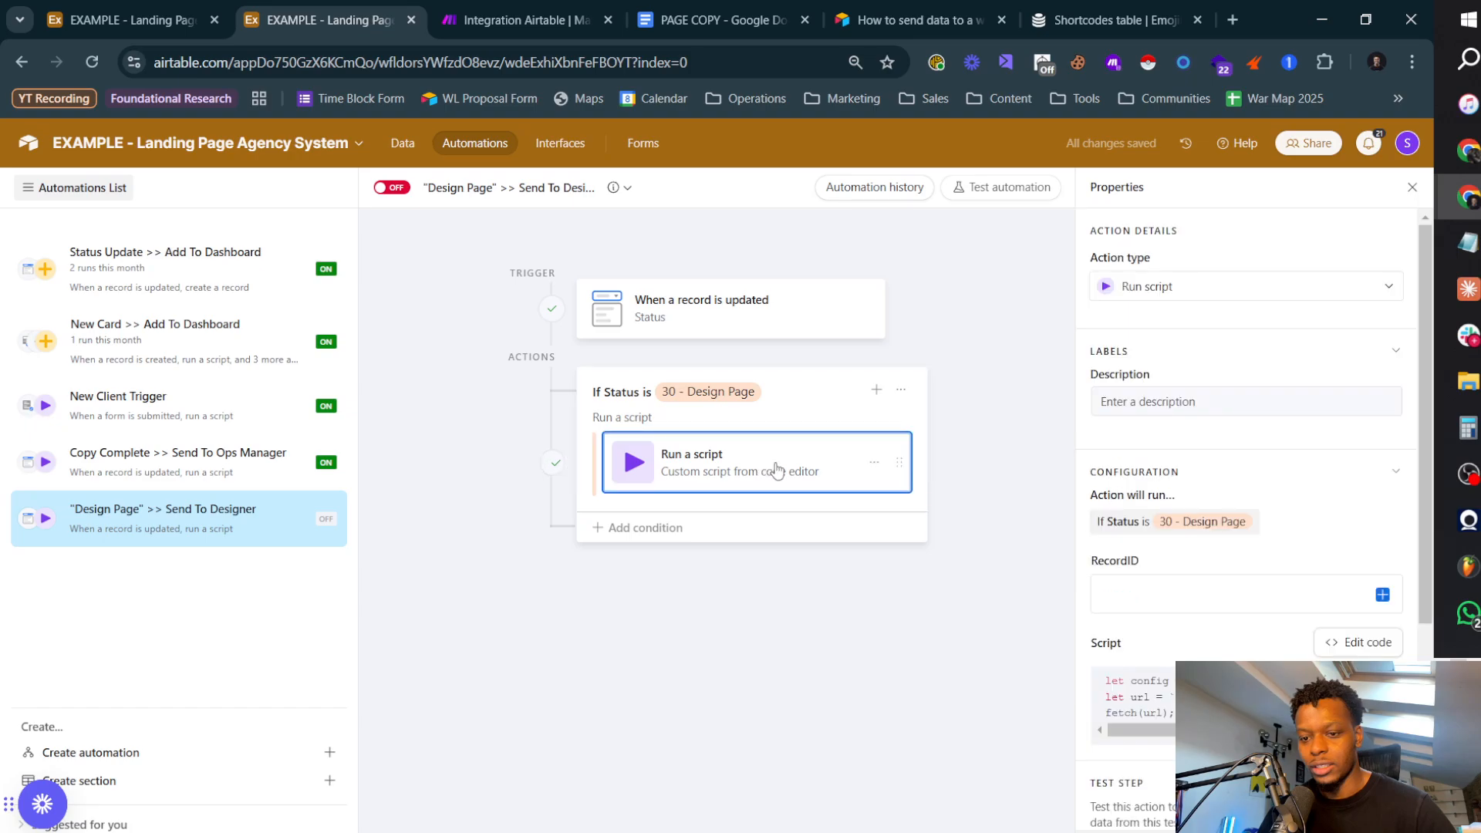
{"action": "scroll", "coordinate": [1265, 568], "scroll_direction": "down", "scroll_amount": 4}
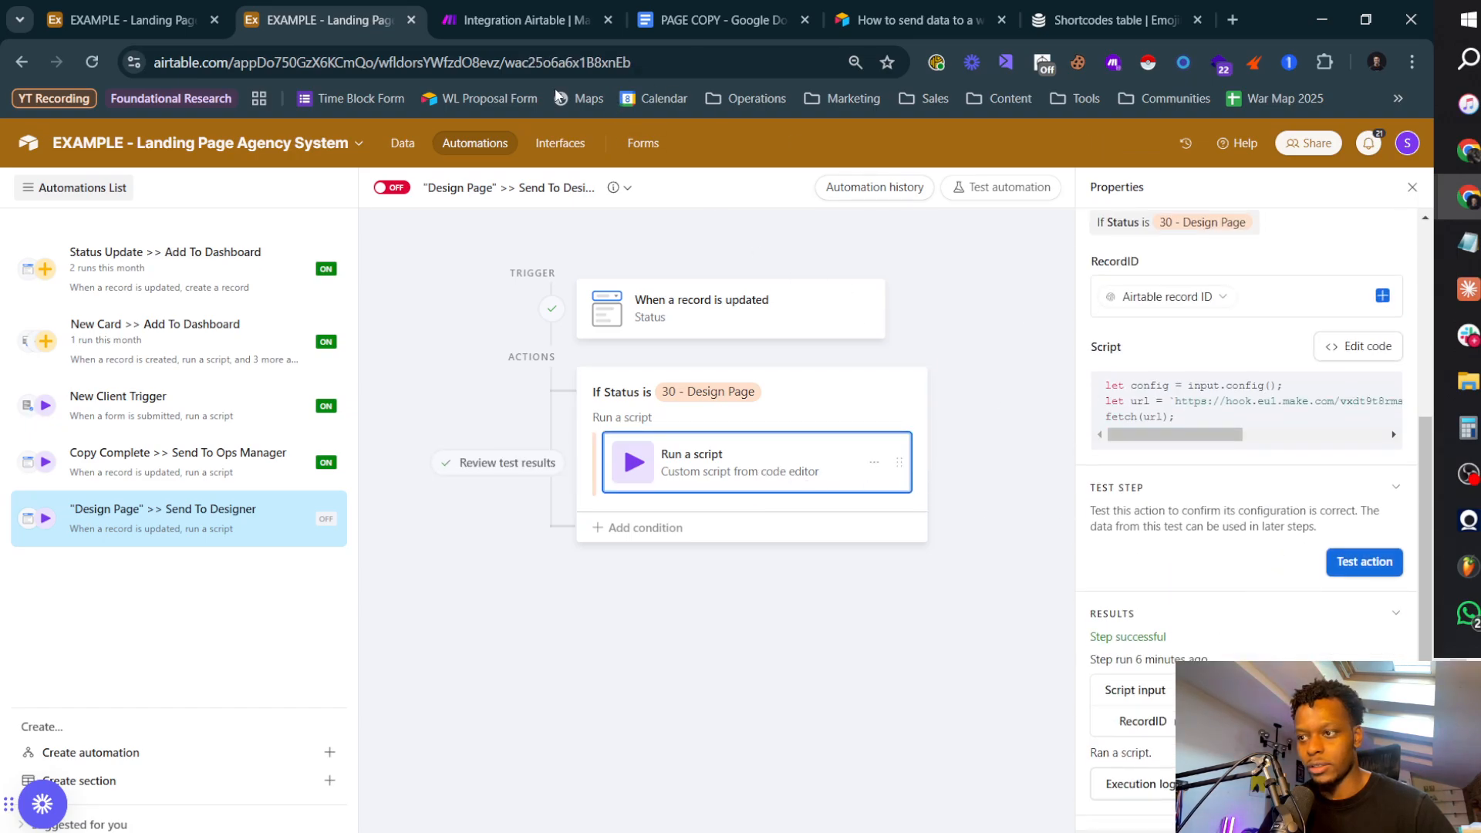
{"action": "left_click", "coordinate": [1361, 562]}
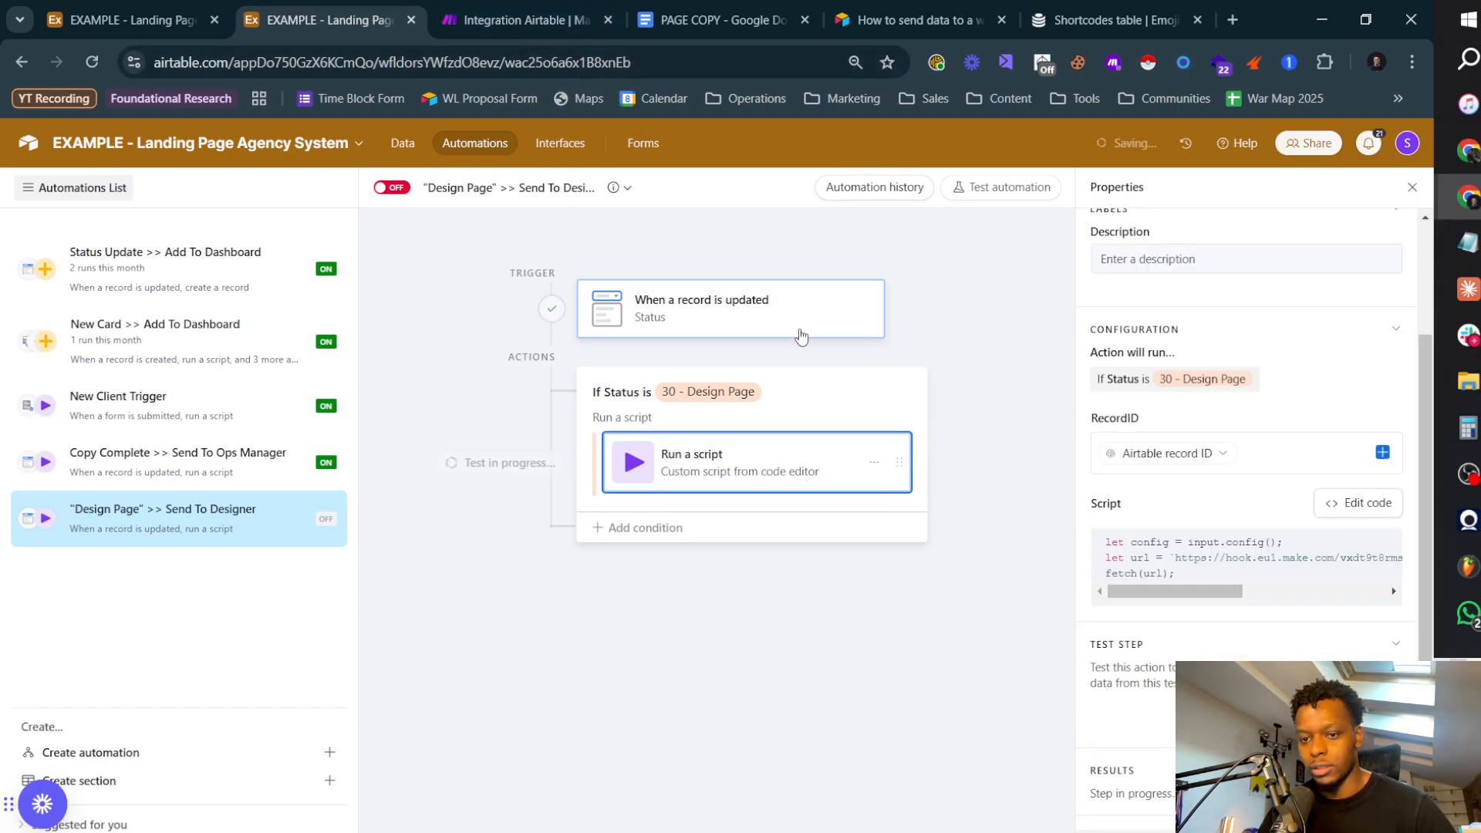
Step: Switch to Make, run the Alert Designer scenario once with the existing webhook data, and check the resulting alert in Slack's automations channel
{"action": "left_click", "coordinate": [434, 28]}
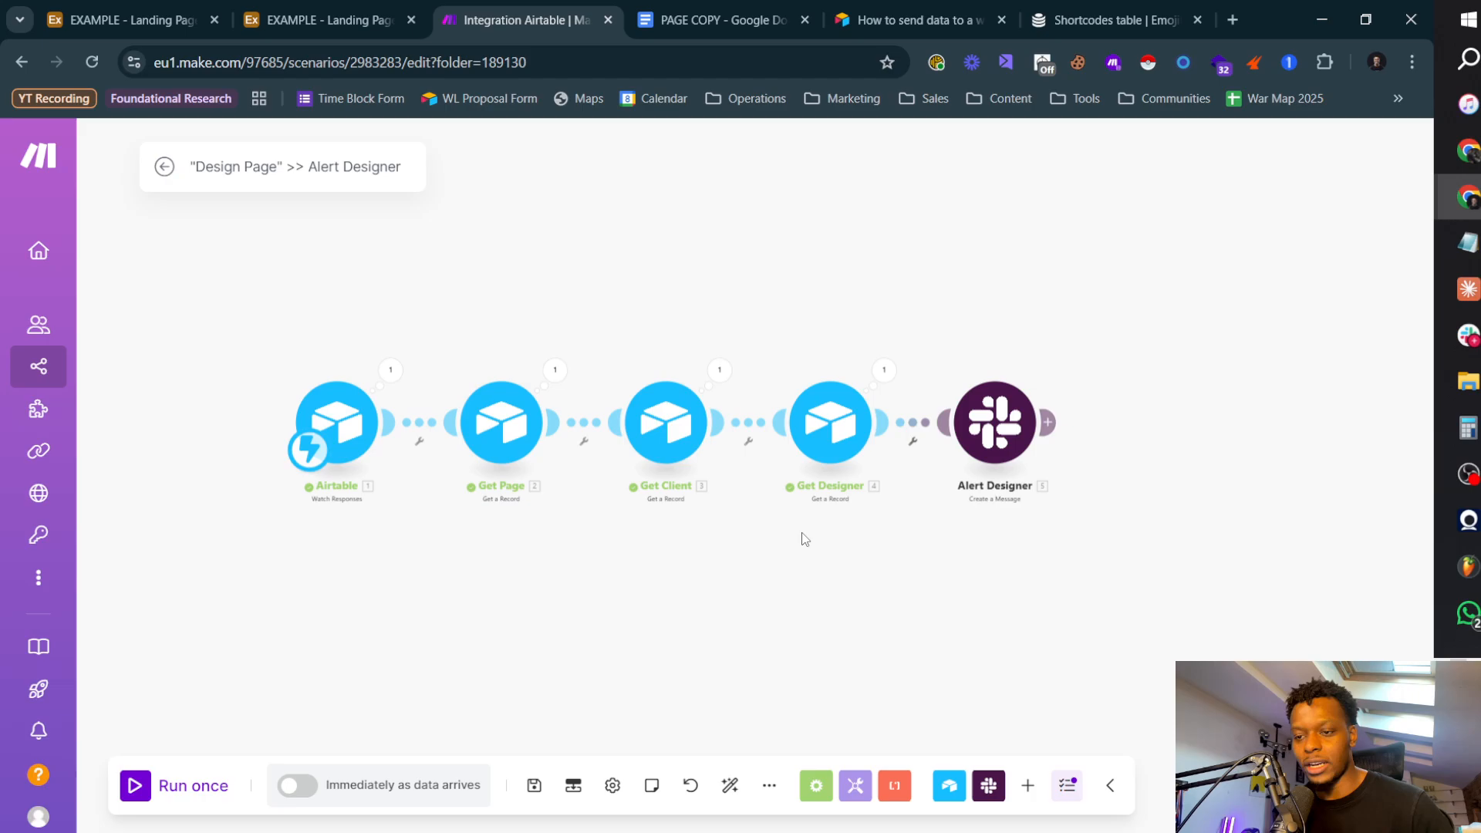
{"action": "left_click", "coordinate": [185, 785]}
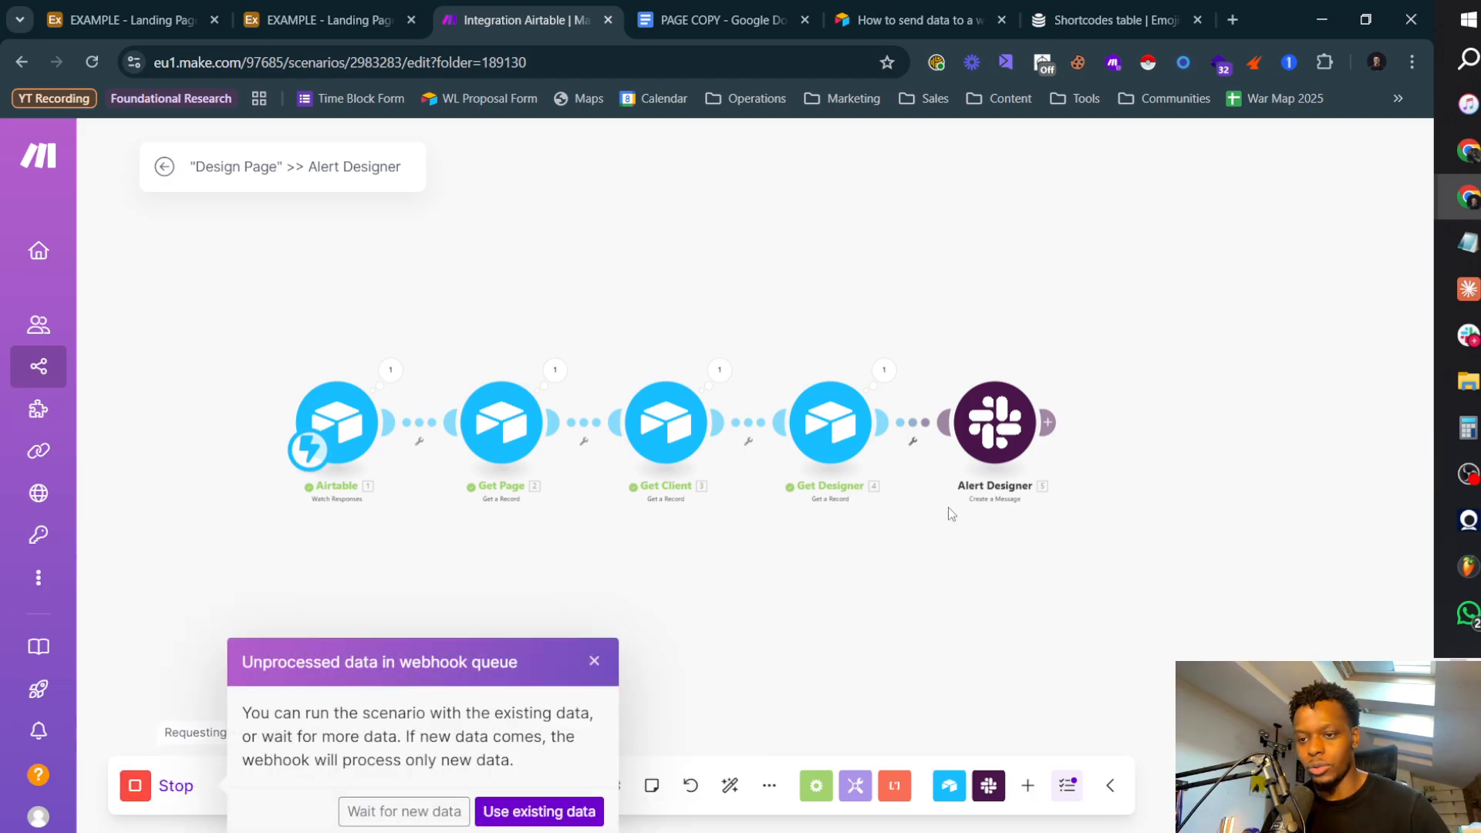
{"action": "left_click", "coordinate": [539, 811]}
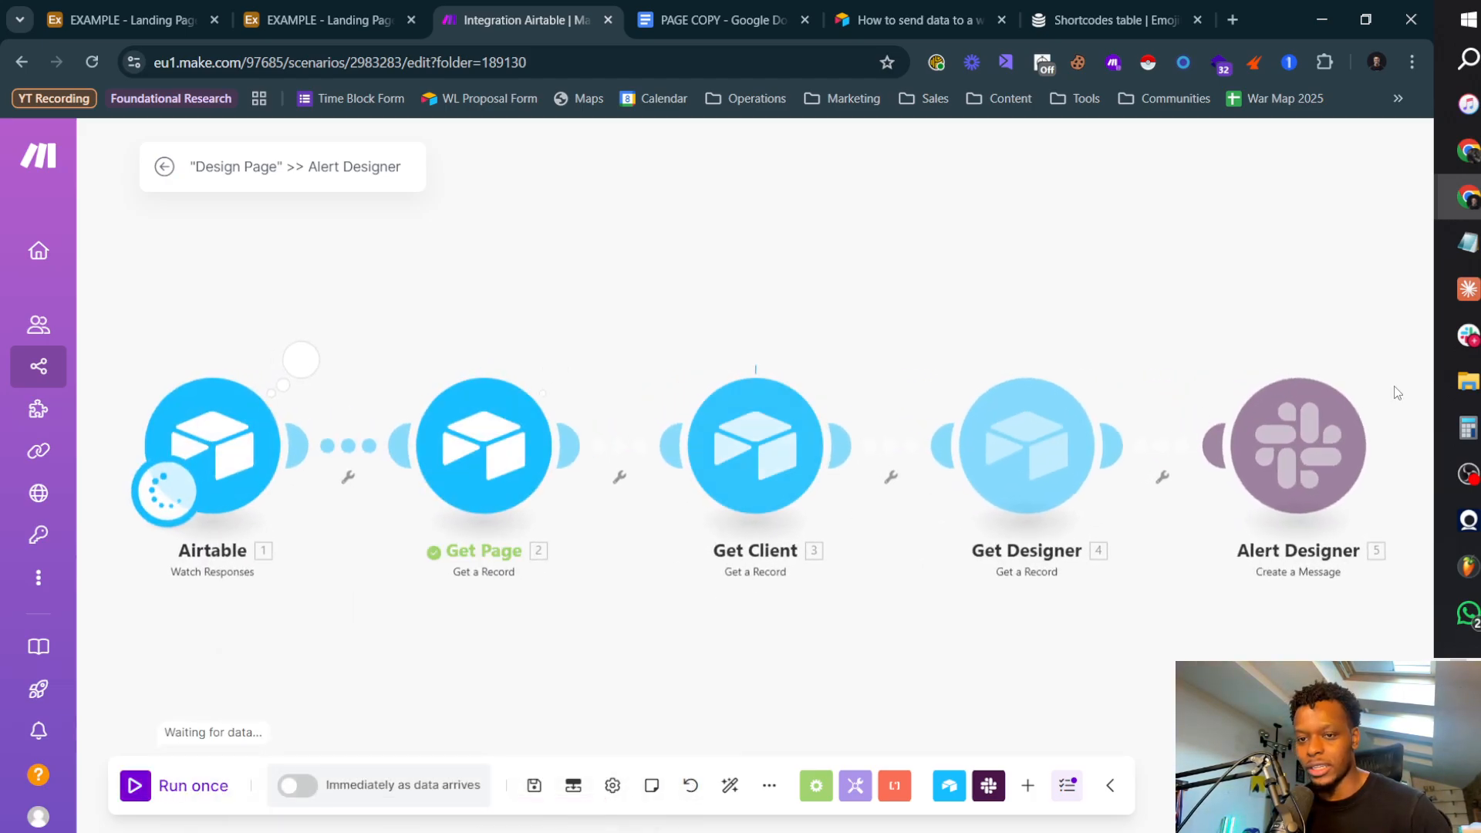
{"action": "key", "text": "alt+Tab"}
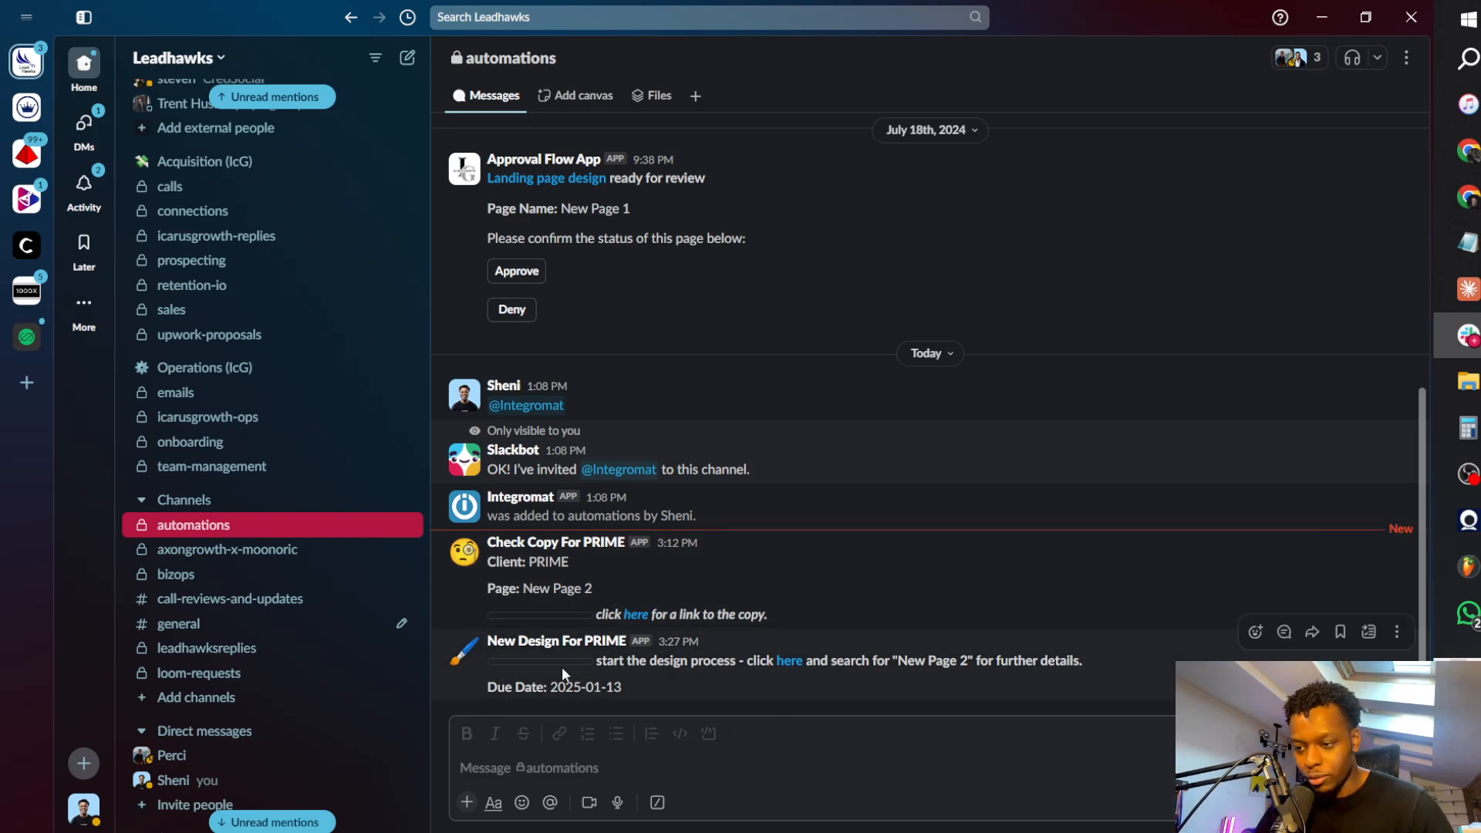
{"action": "left_click", "coordinate": [452, 647]}
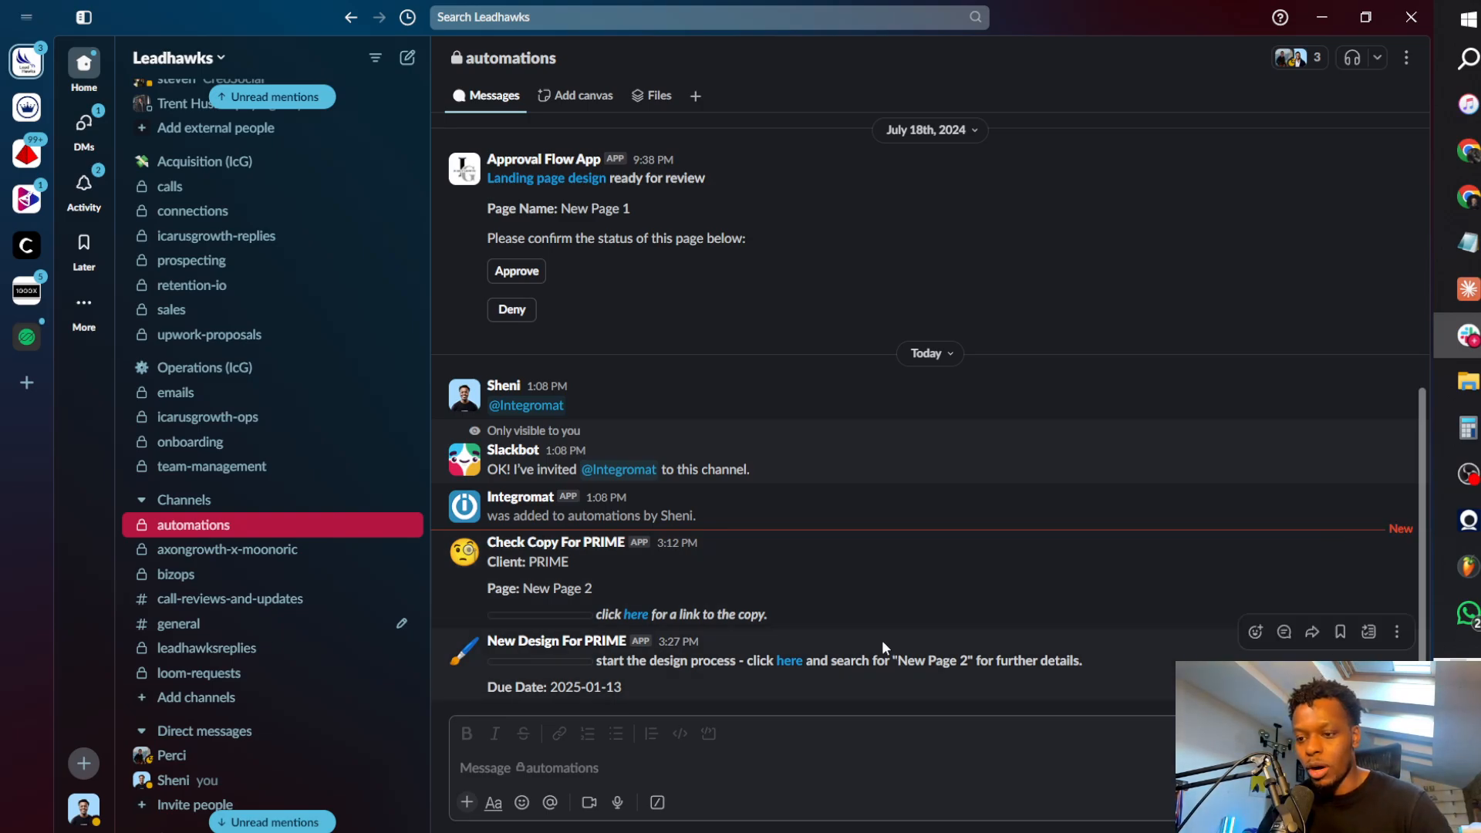
Step: In Make's Alert Designer message text, replace the dash after "start the design process" with a full stop and closing bold asterisk
{"action": "key", "text": "alt+Tab"}
{"action": "left_click", "coordinate": [1299, 468]}
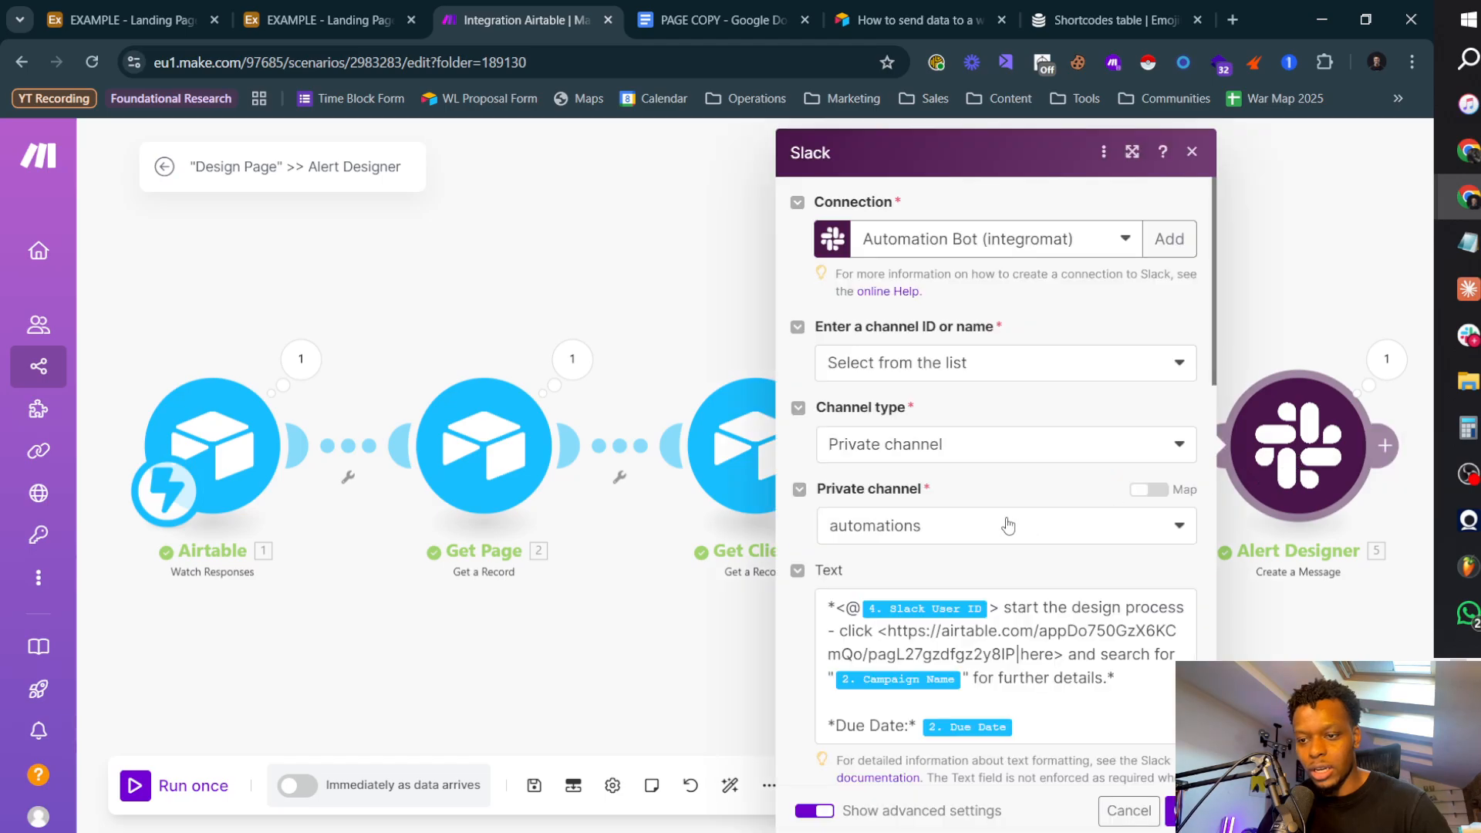
{"action": "scroll", "coordinate": [1006, 523], "scroll_direction": "down", "scroll_amount": 6}
{"action": "scroll", "coordinate": [1062, 466], "scroll_direction": "up", "scroll_amount": 4}
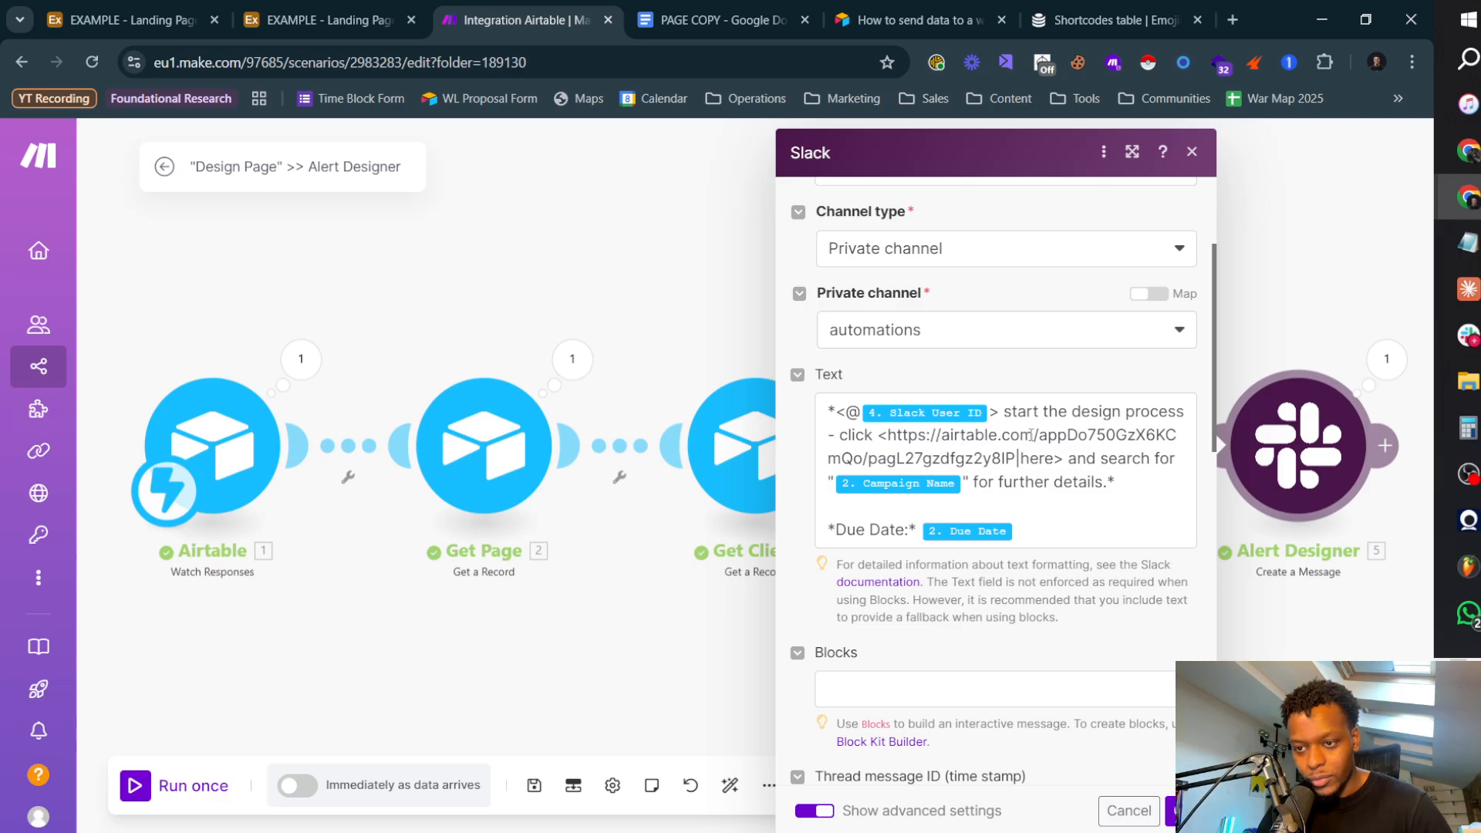
{"action": "left_click", "coordinate": [849, 435]}
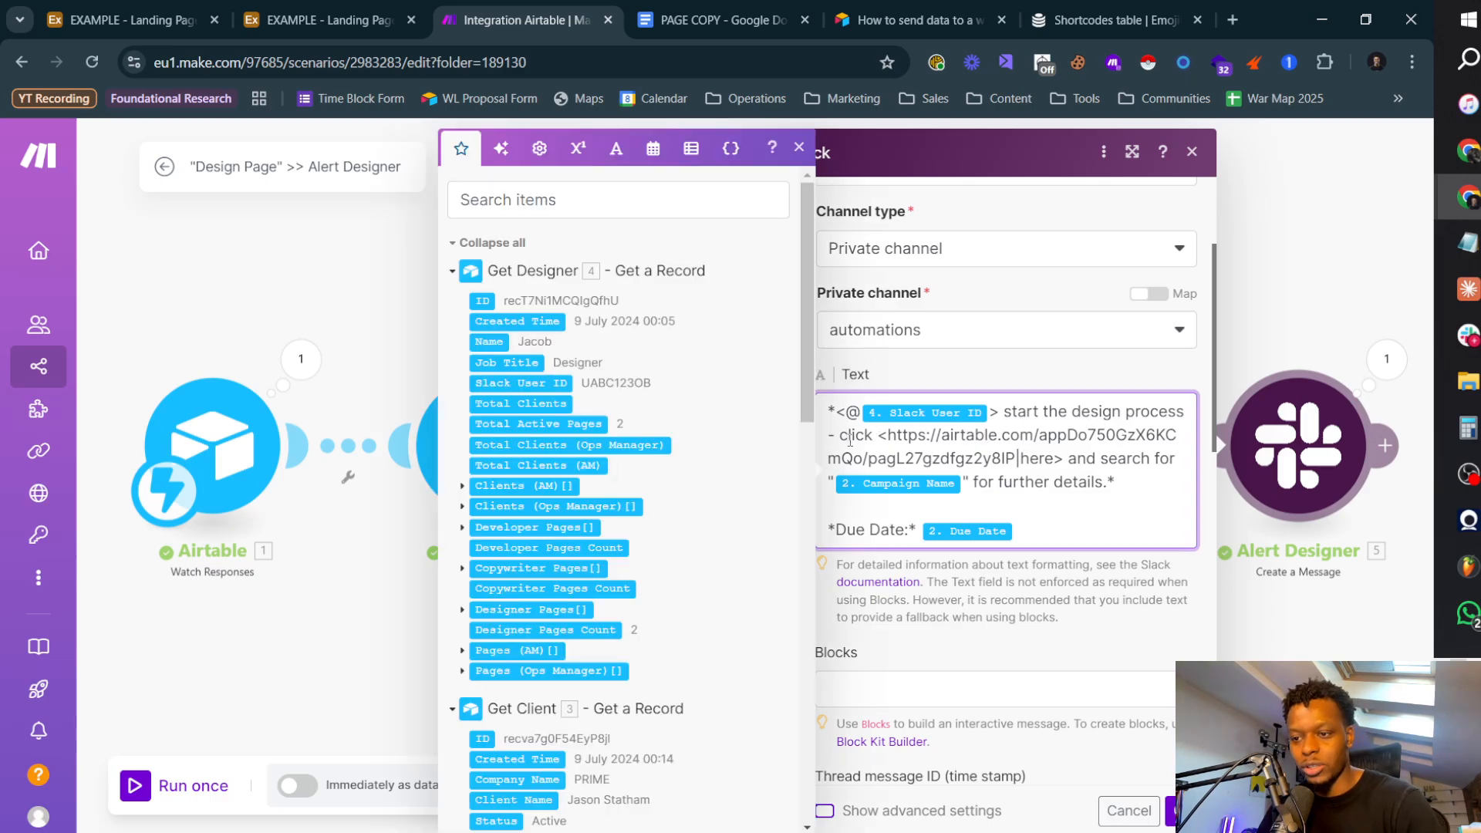
{"action": "key", "text": "BackSpace"}
{"action": "key", "text": "BackSpace"}
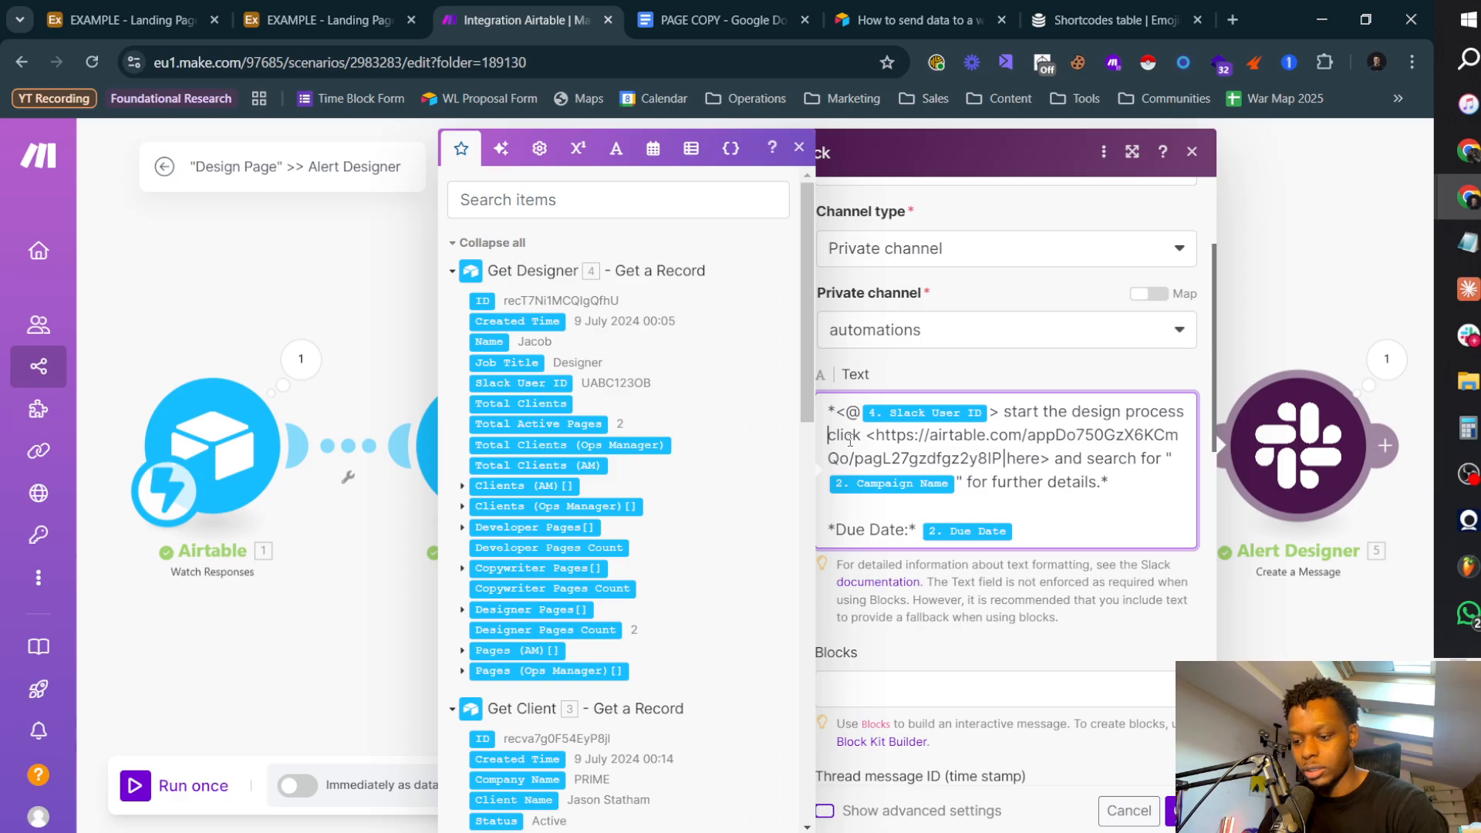
{"action": "type", "text": "* 2.*"}
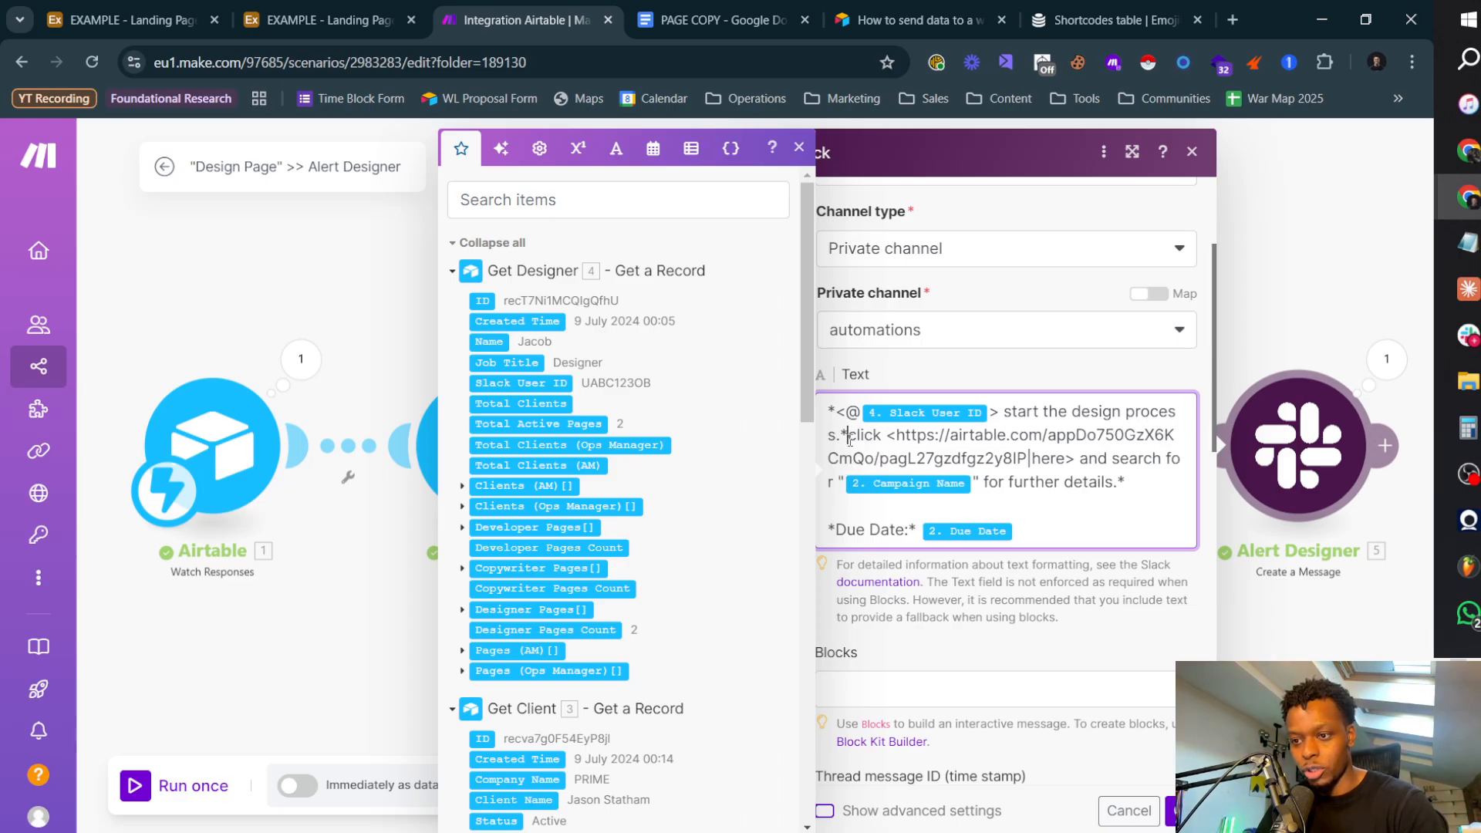
Step: Move the link sentence below a blank line, starting with "Click", italicise it with underscores, bold the "here" link with asterisks, and save the module
{"action": "key", "text": "Right"}
{"action": "key", "text": "Return"}
{"action": "key", "text": "Return"}
{"action": "key", "text": "shift+Right"}
{"action": "type", "text": "C"}
{"action": "type", "text": "_"}
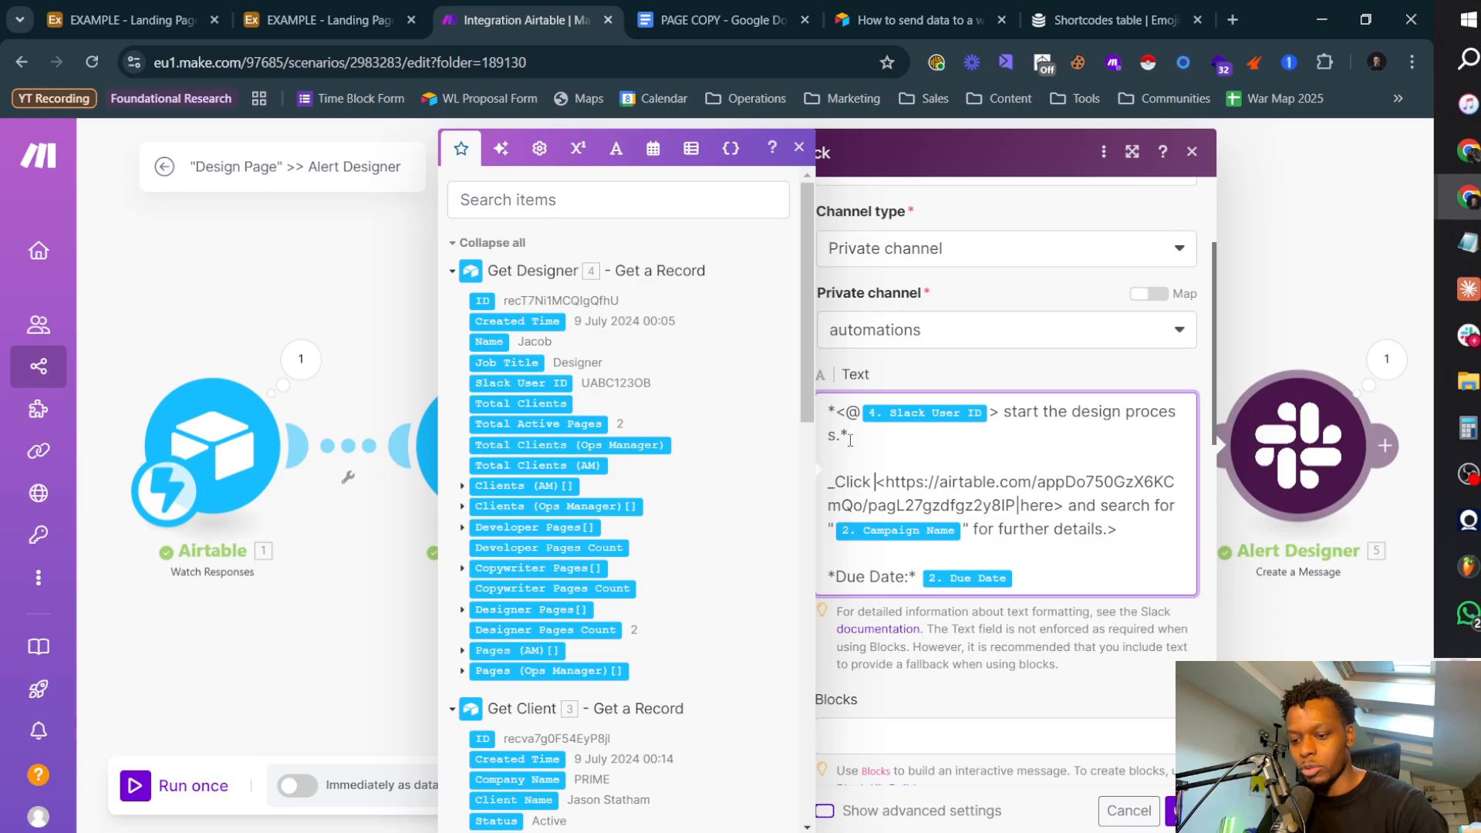
{"action": "type", "text": "*"}
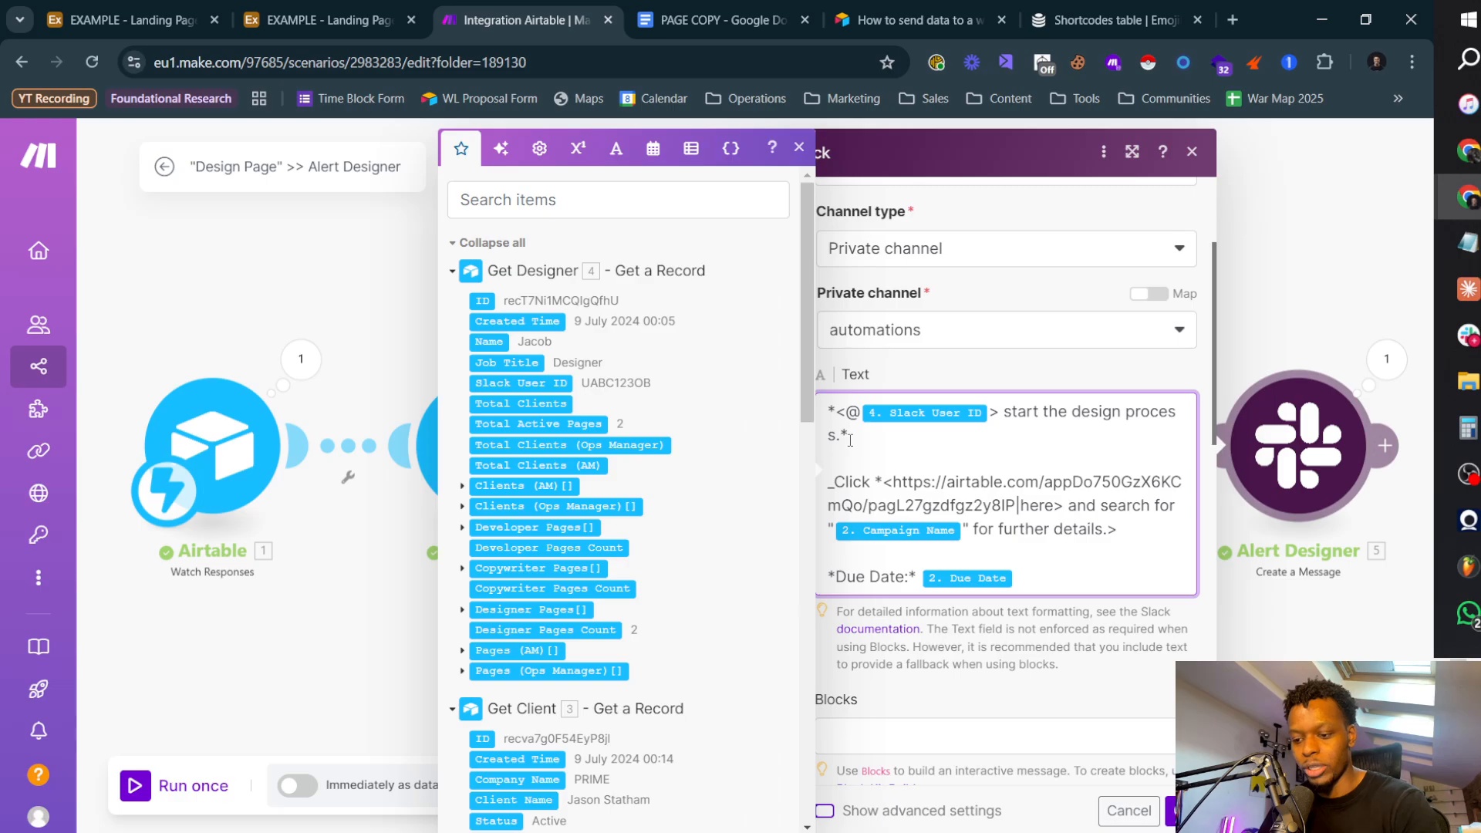
{"action": "type", "text": "*"}
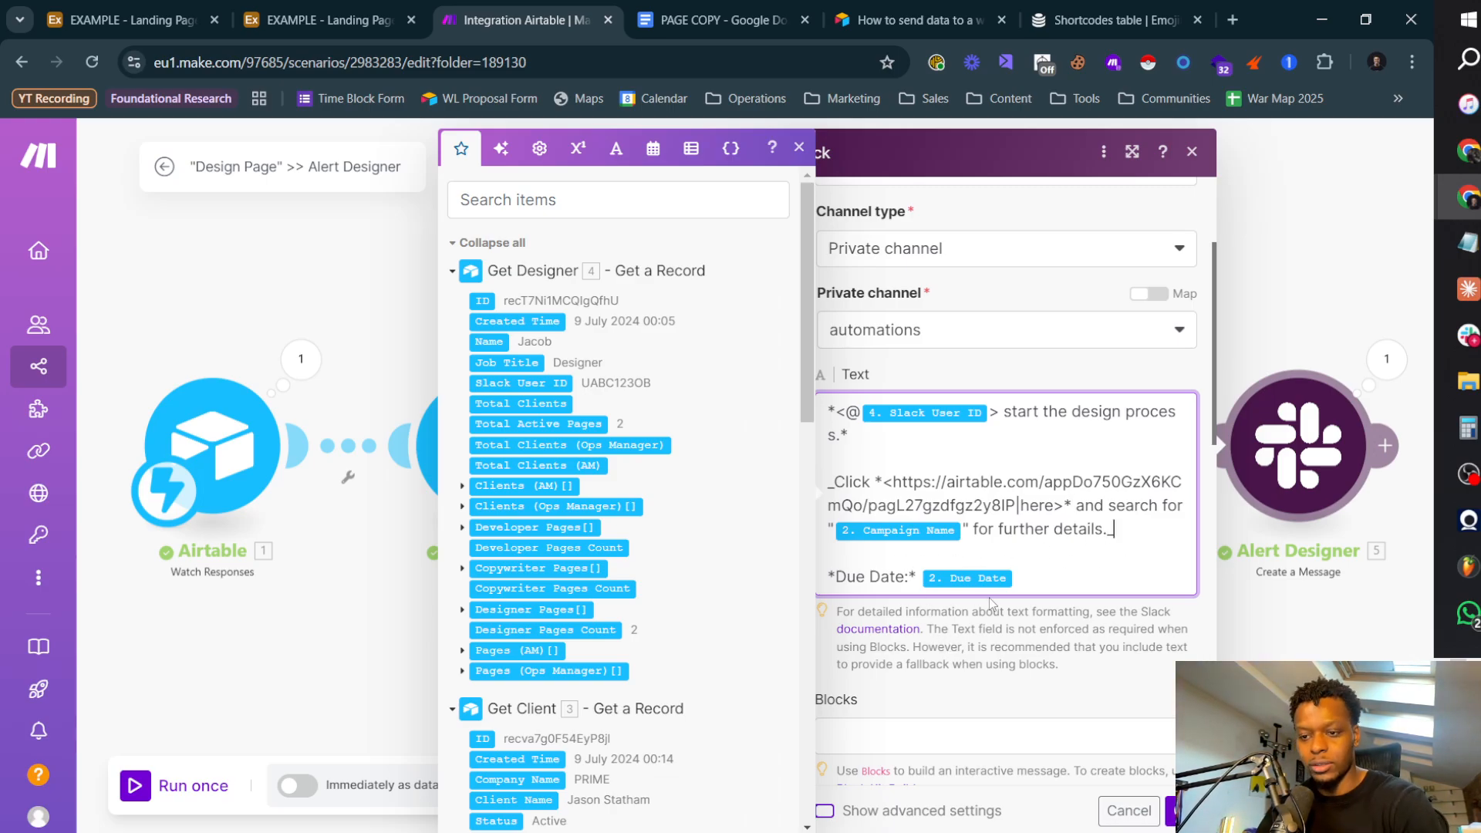
{"action": "left_click", "coordinate": [1156, 807]}
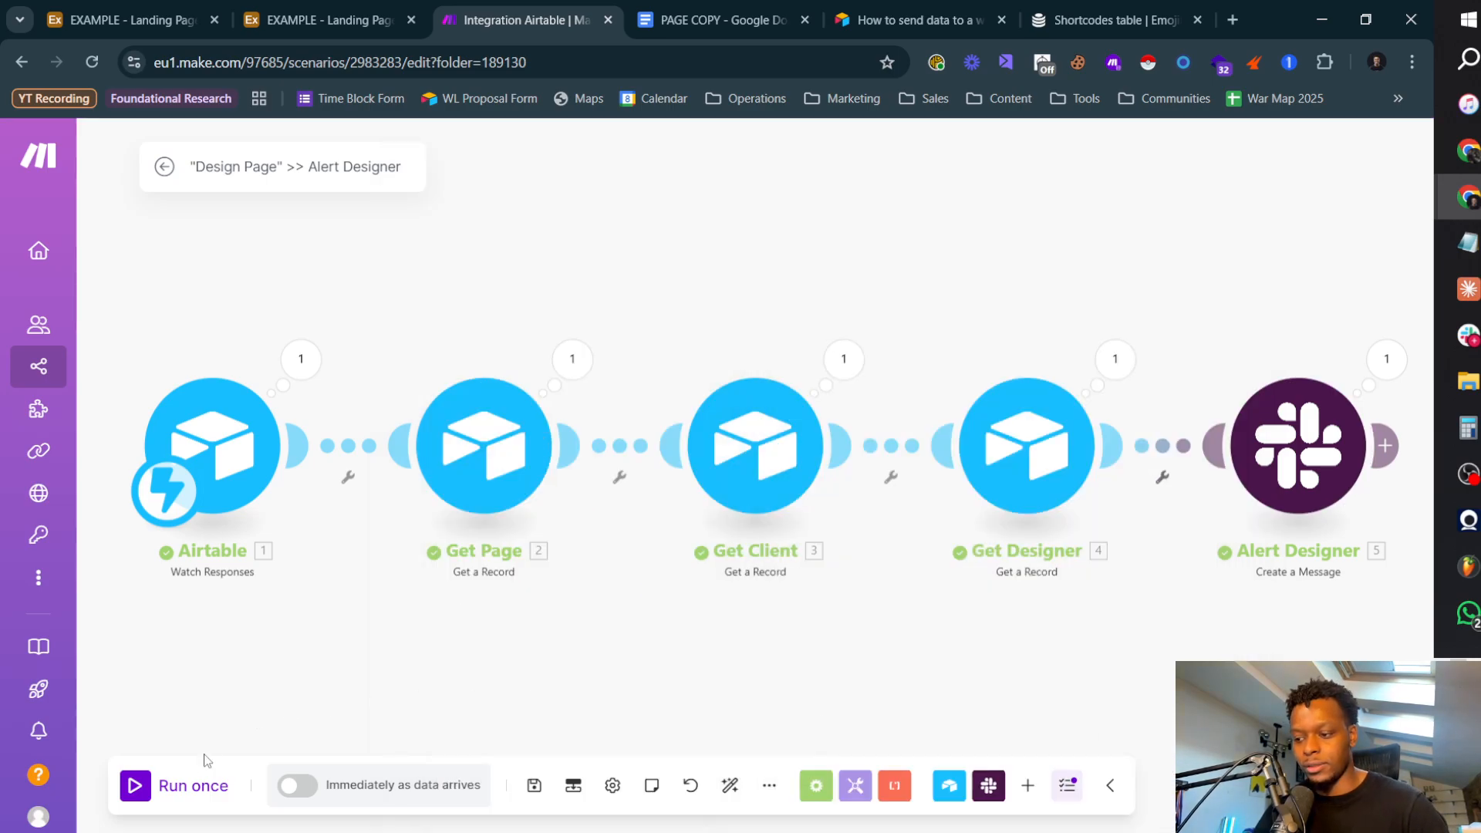
Step: Run the scenario once and retest the Airtable script action to send it fresh data
{"action": "left_click", "coordinate": [202, 788]}
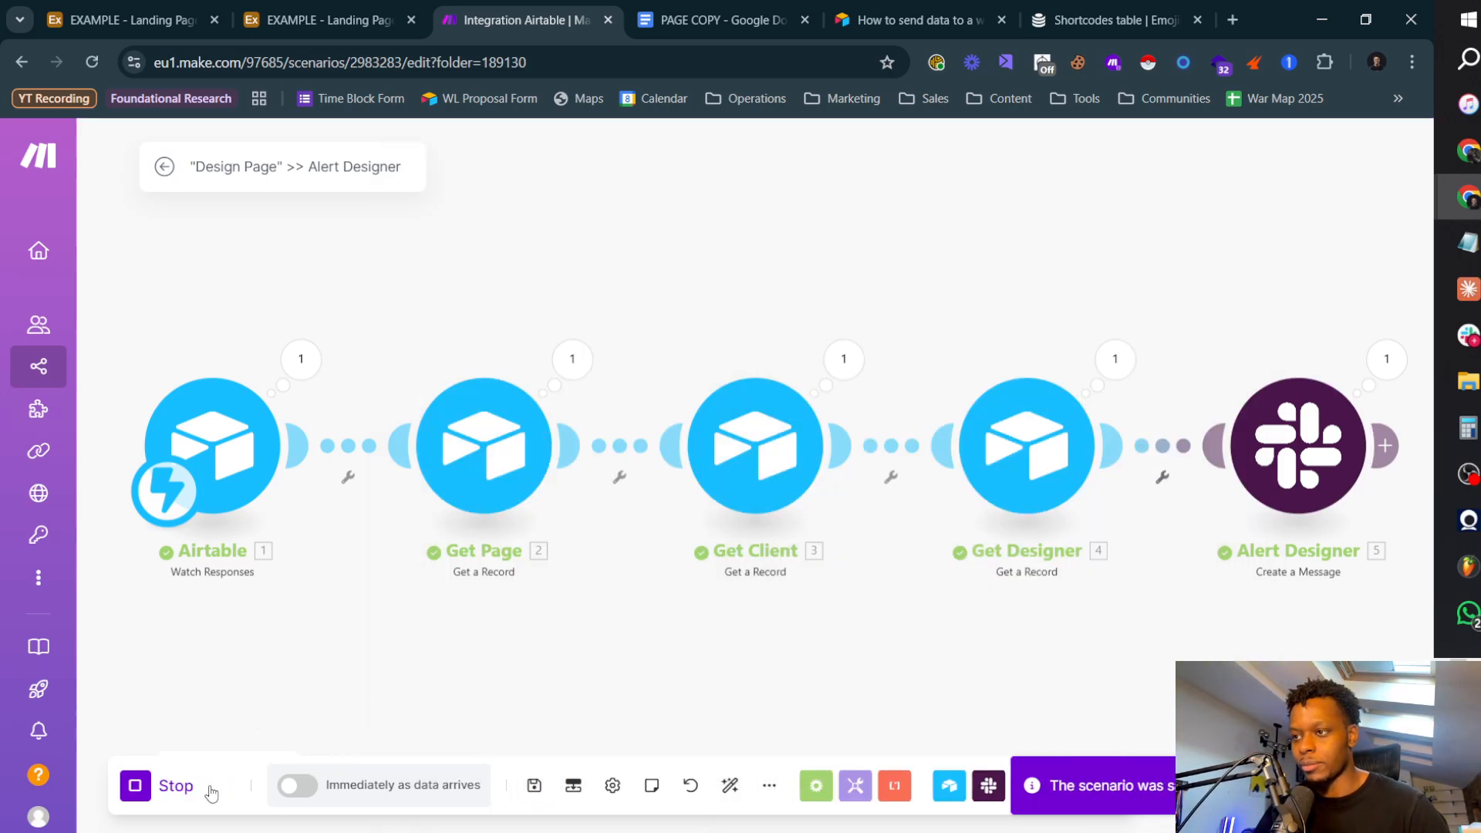
{"action": "left_click", "coordinate": [320, 18]}
{"action": "left_click", "coordinate": [1343, 561]}
{"action": "left_click", "coordinate": [524, 19]}
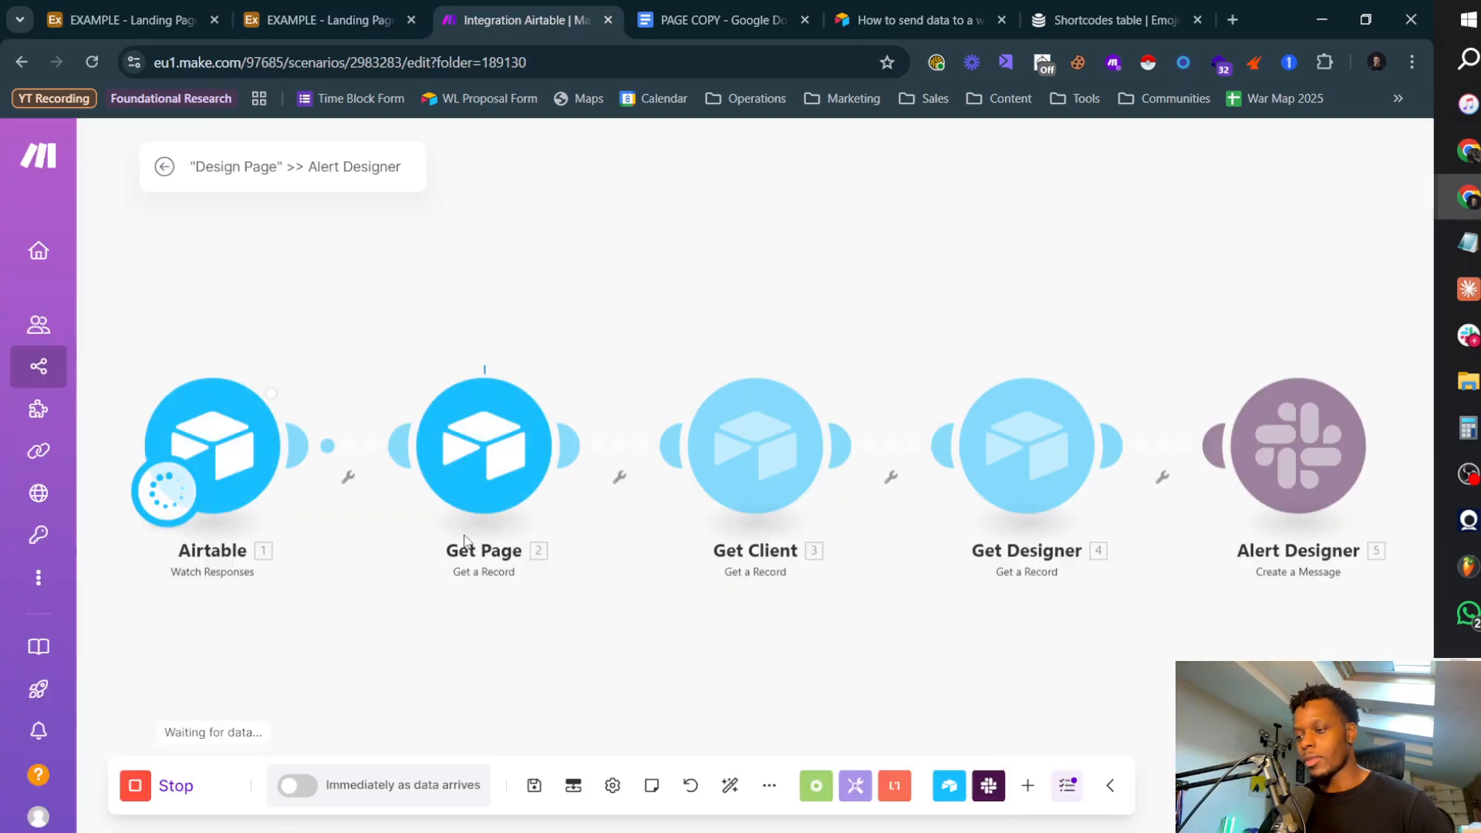
Step: Switch to Slack and review the wording and formatting of the new designer alert in the automations channel
{"action": "key", "text": "alt+Tab"}
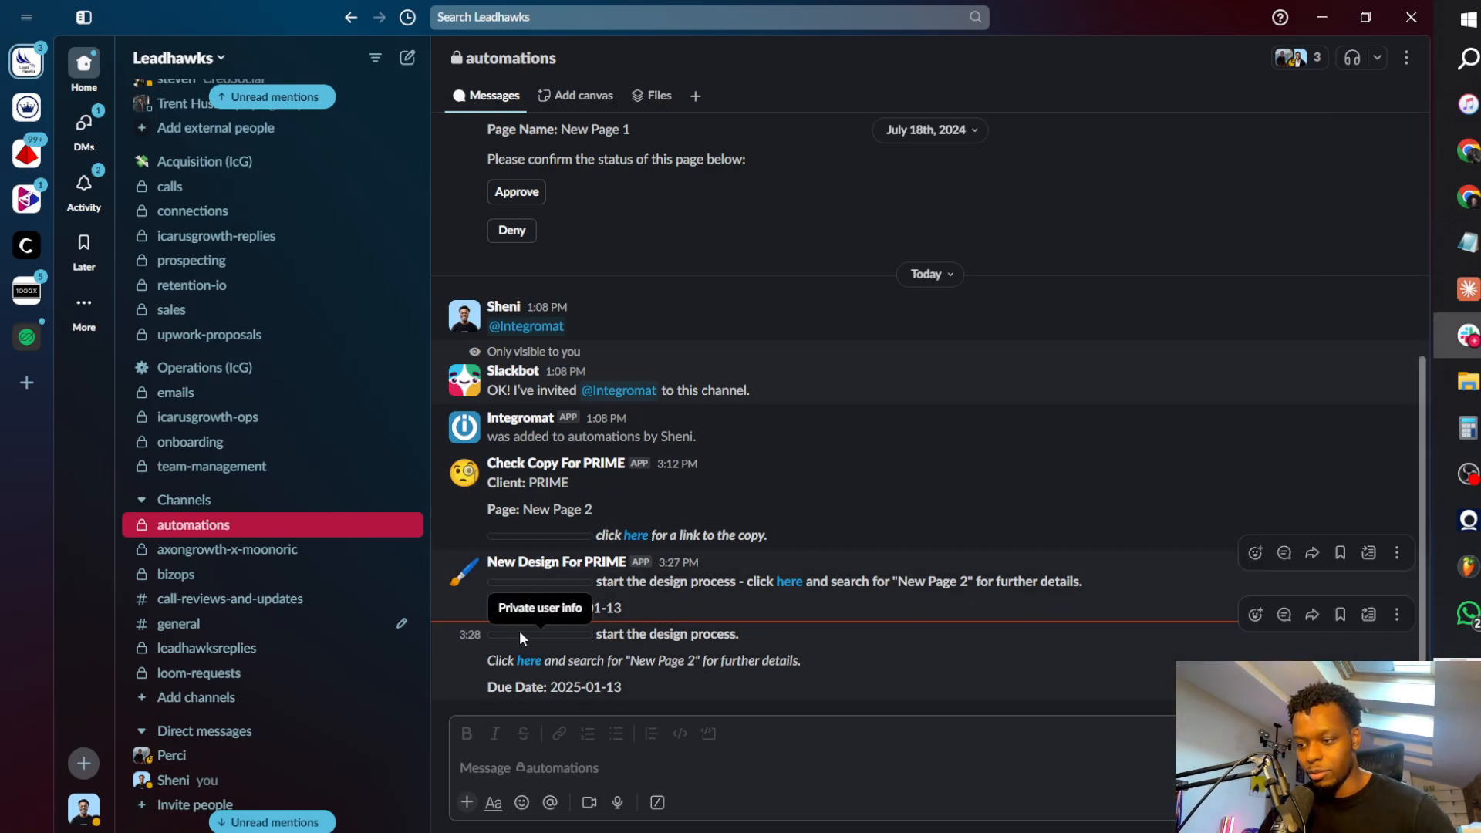
{"action": "left_click_drag", "start_coordinate": [618, 634], "coordinate": [729, 634]}
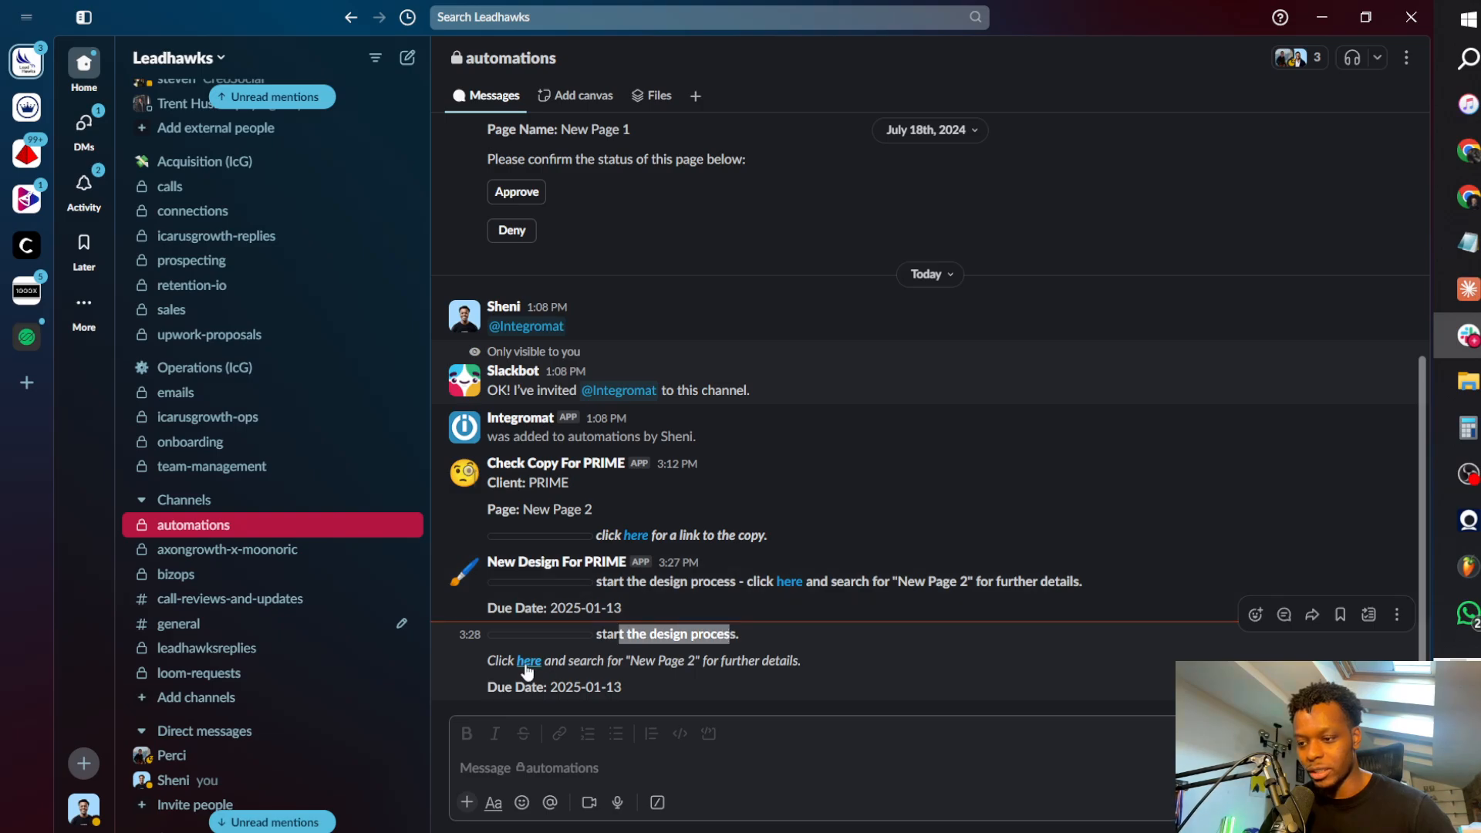
{"action": "left_click_drag", "start_coordinate": [567, 661], "coordinate": [756, 662]}
{"action": "left_click", "coordinate": [823, 663]}
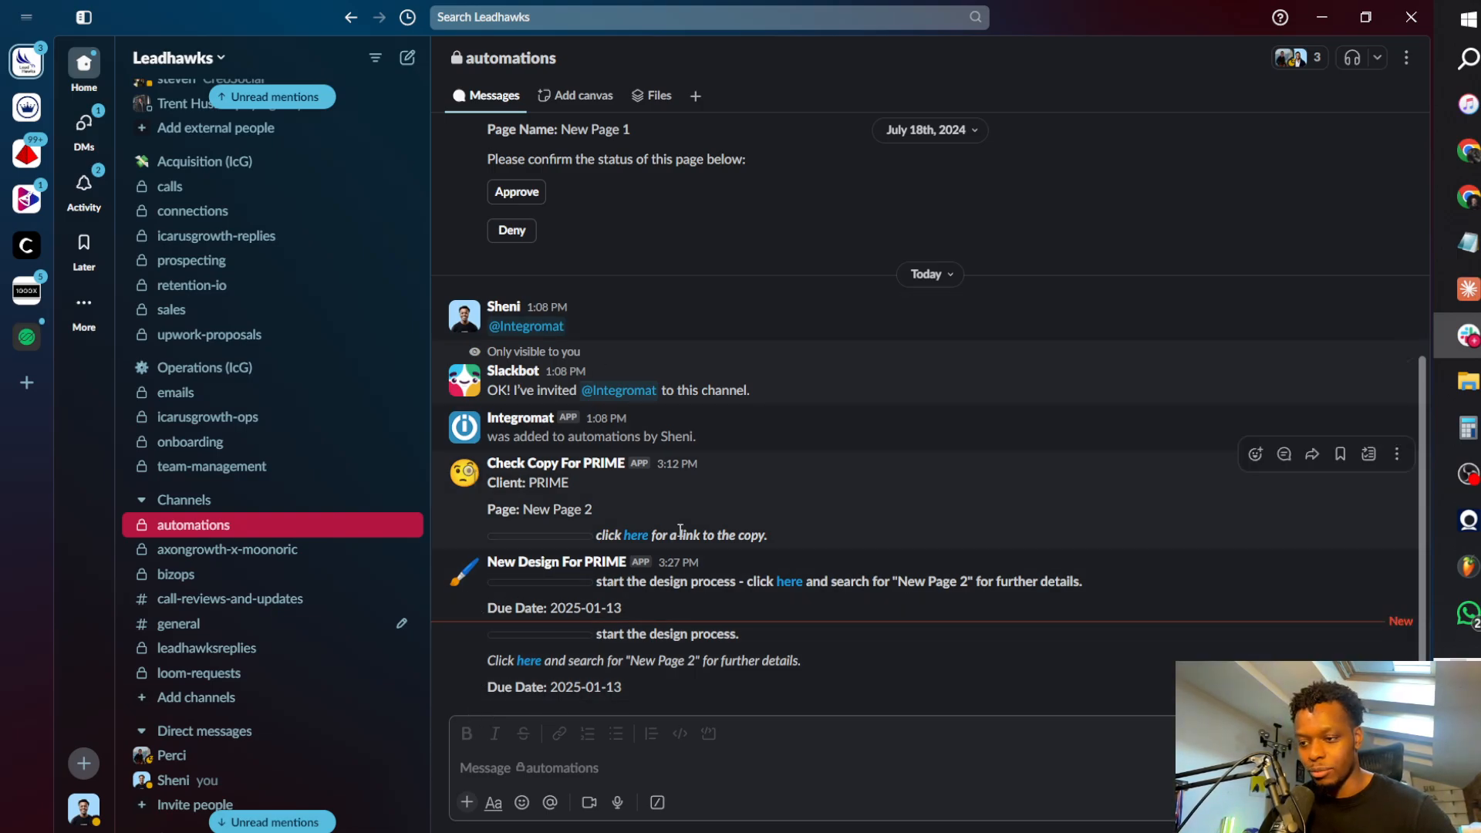
Step: Delete the older 3:27 PM New Design For PRIME message from the automations channel
{"action": "left_click", "coordinate": [1399, 554]}
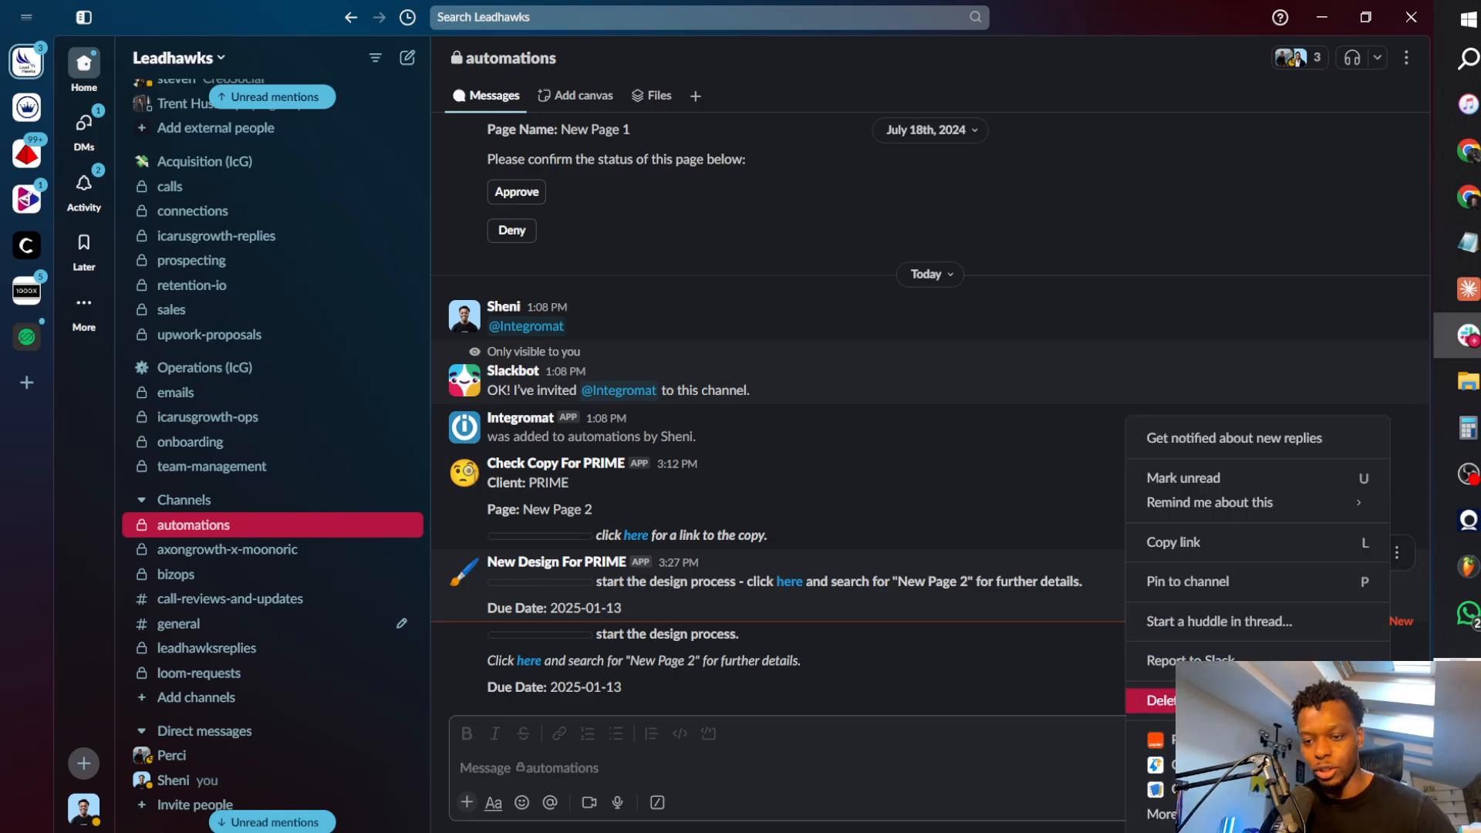
{"action": "left_click", "coordinate": [1157, 700]}
{"action": "left_click", "coordinate": [884, 532]}
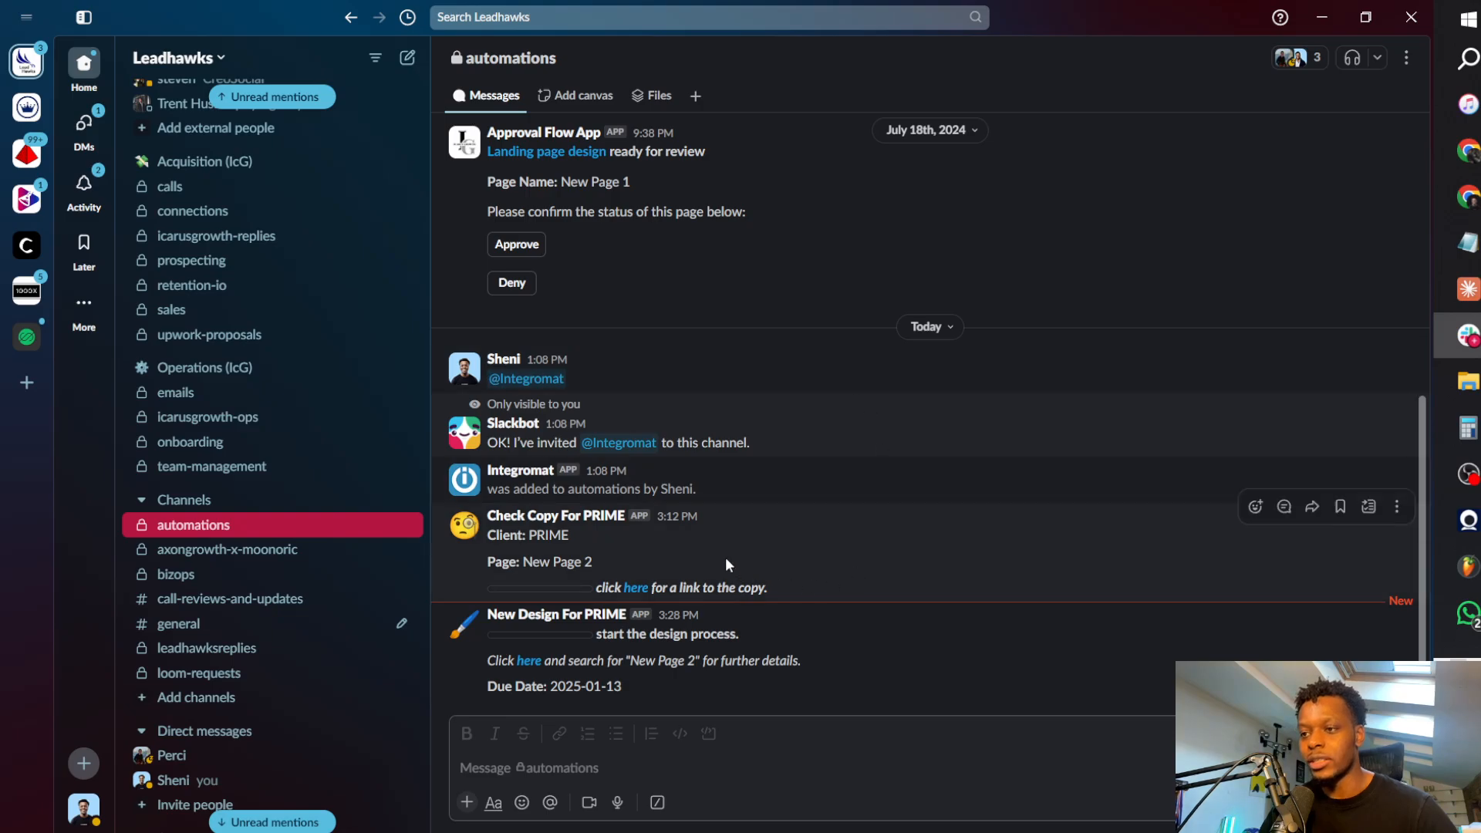
Step: Save the Alert Designer scenario in Make and open the Tutorial - Landing Page Agency scenario folder
{"action": "key", "text": "alt+Tab"}
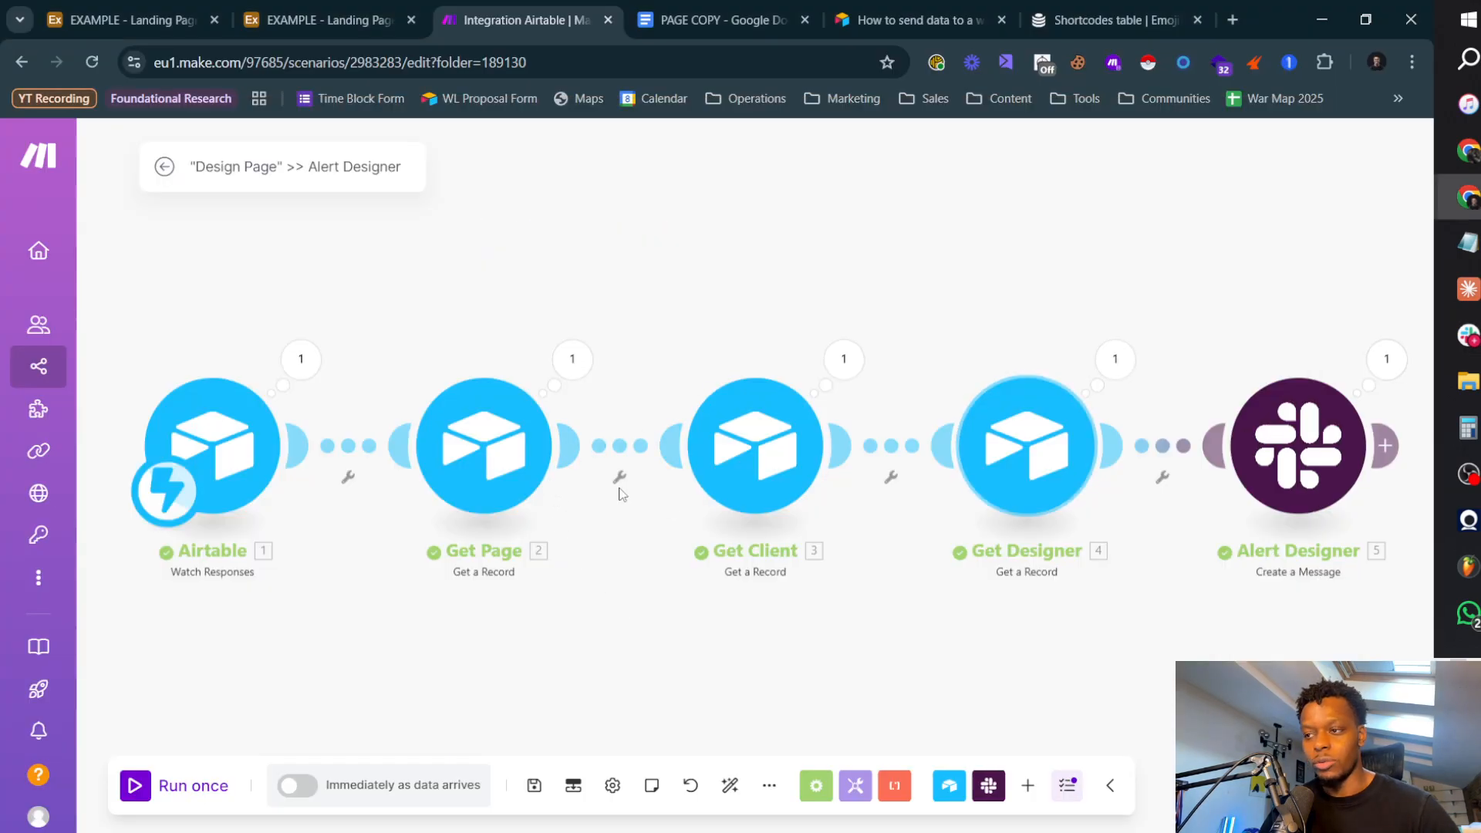
{"action": "left_click", "coordinate": [534, 785]}
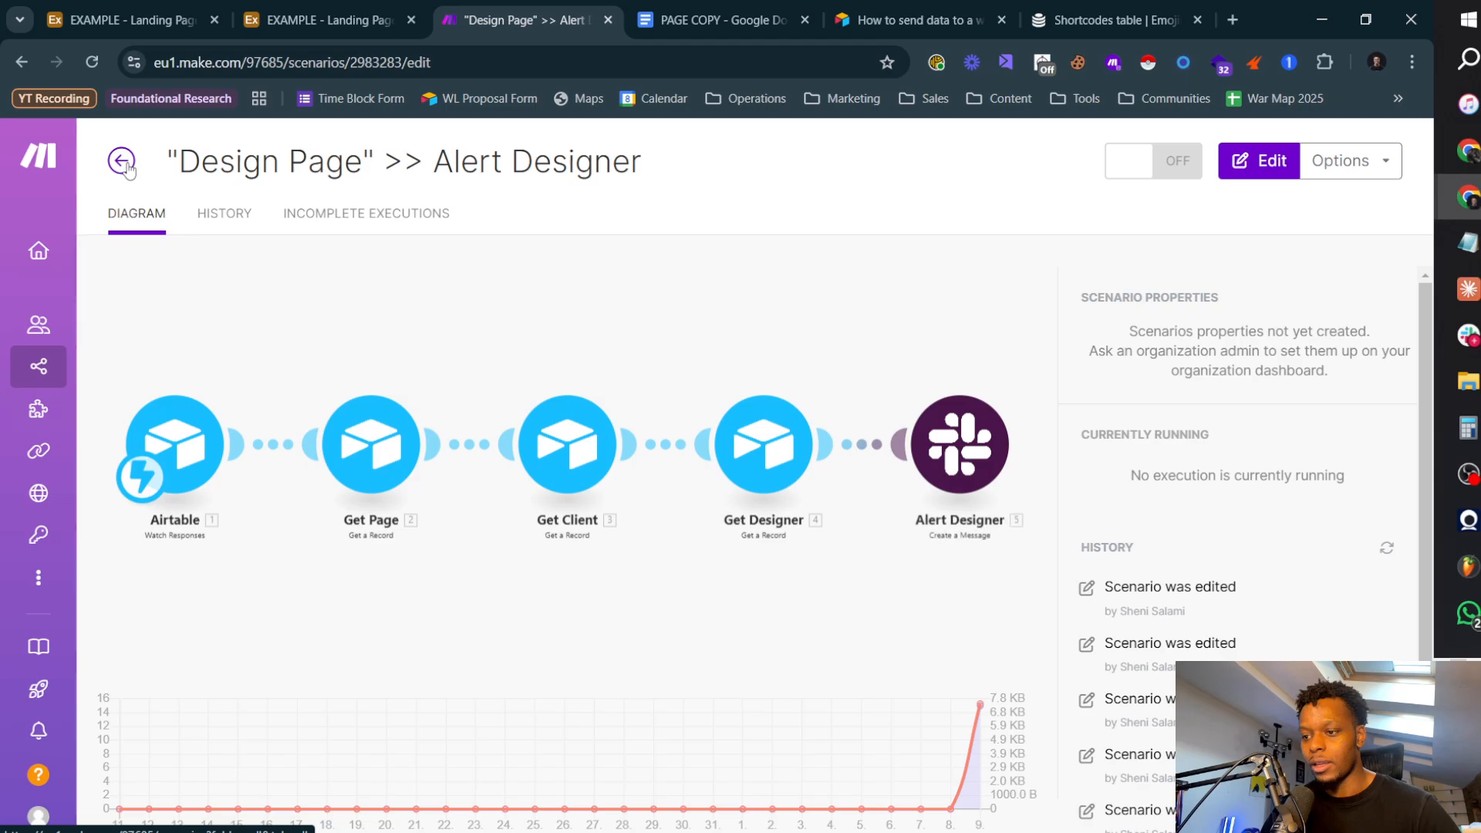
{"action": "left_click", "coordinate": [124, 163]}
{"action": "scroll", "coordinate": [231, 617], "scroll_direction": "down", "scroll_amount": 3}
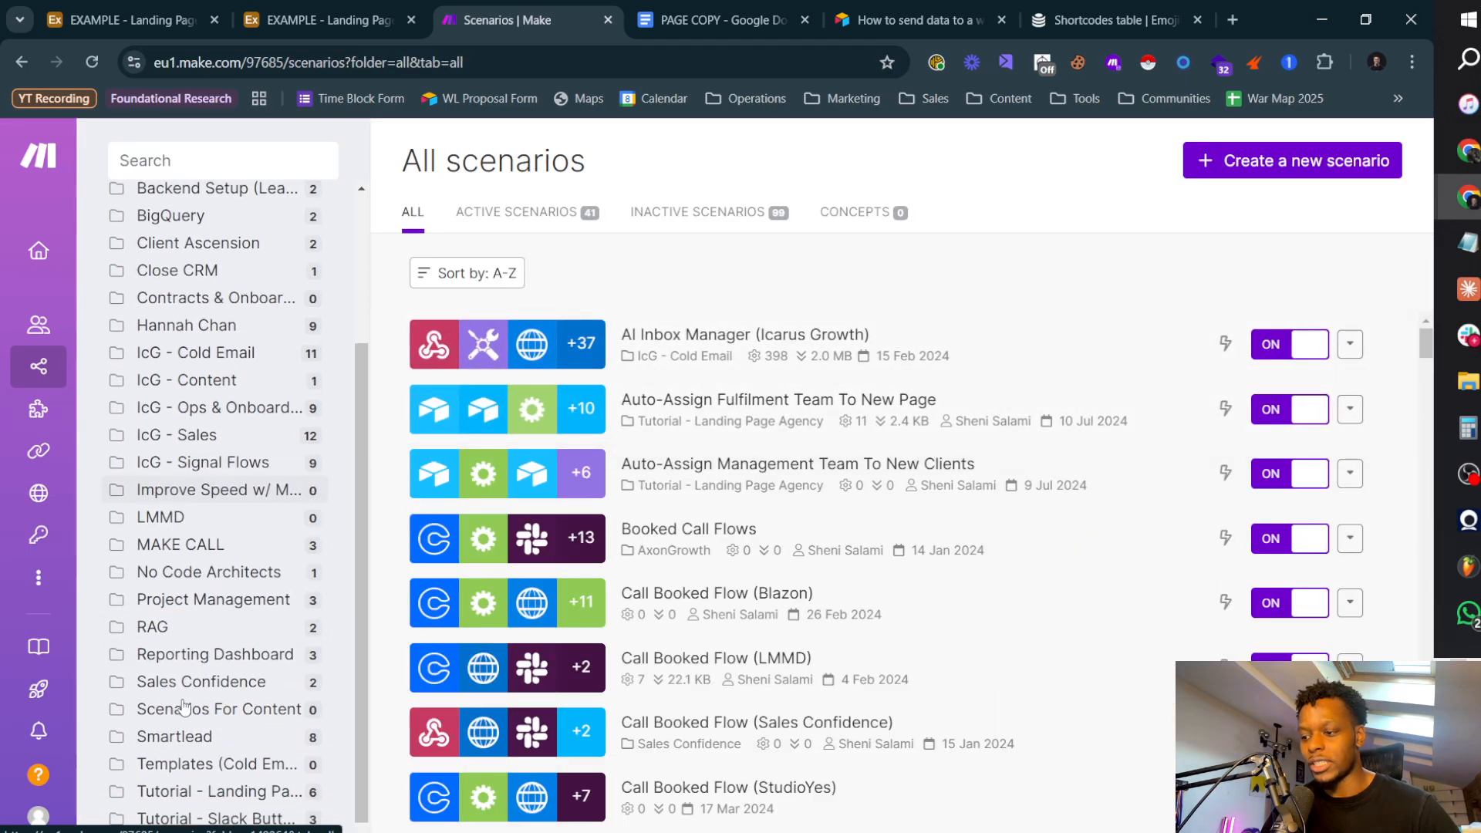
{"action": "left_click", "coordinate": [251, 794]}
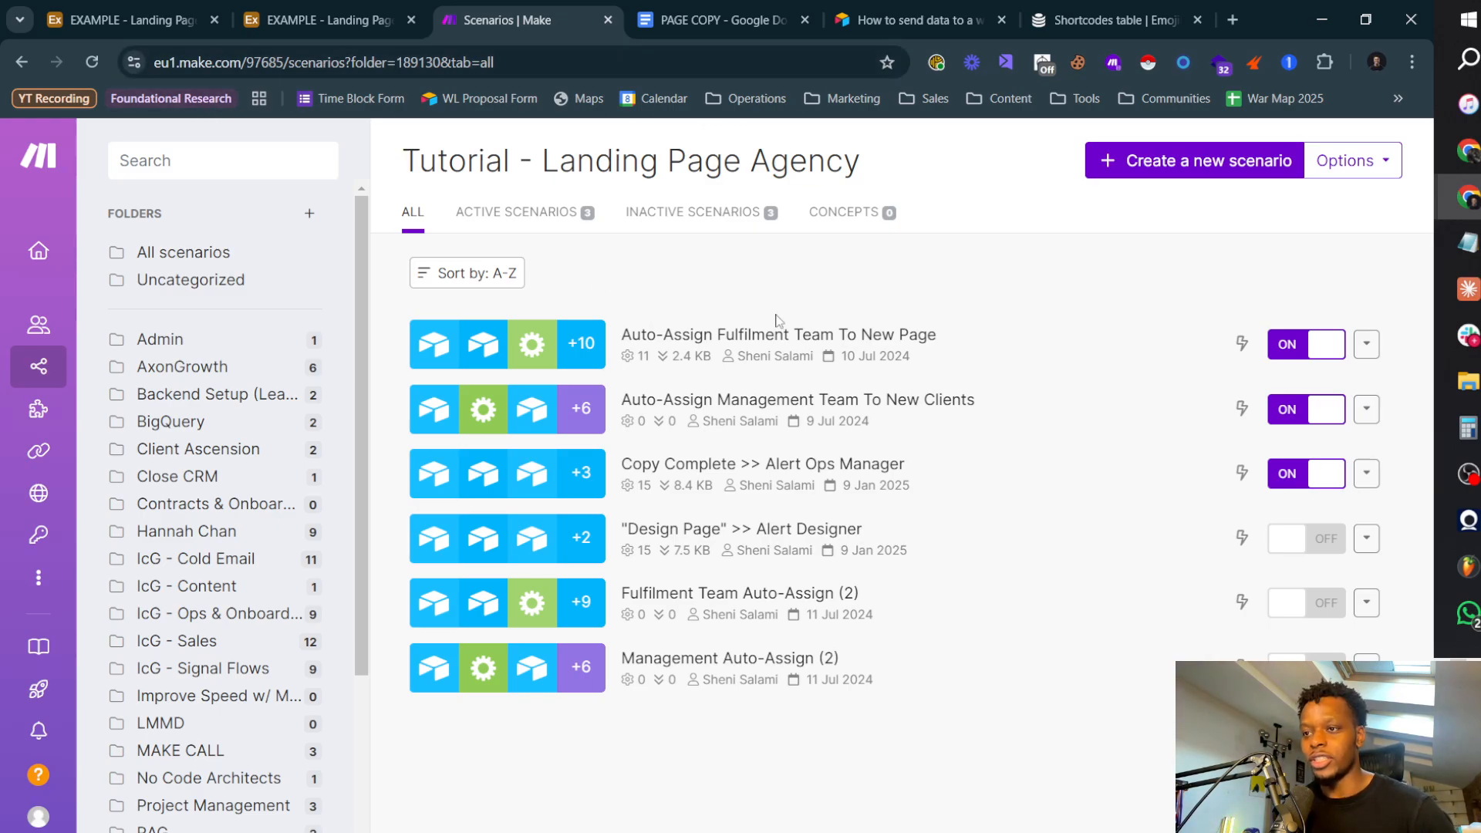
Step: Switch to the With vs Without Notifications diagram in Lucidchart to review the planned automations
{"action": "key", "text": "alt+Tab"}
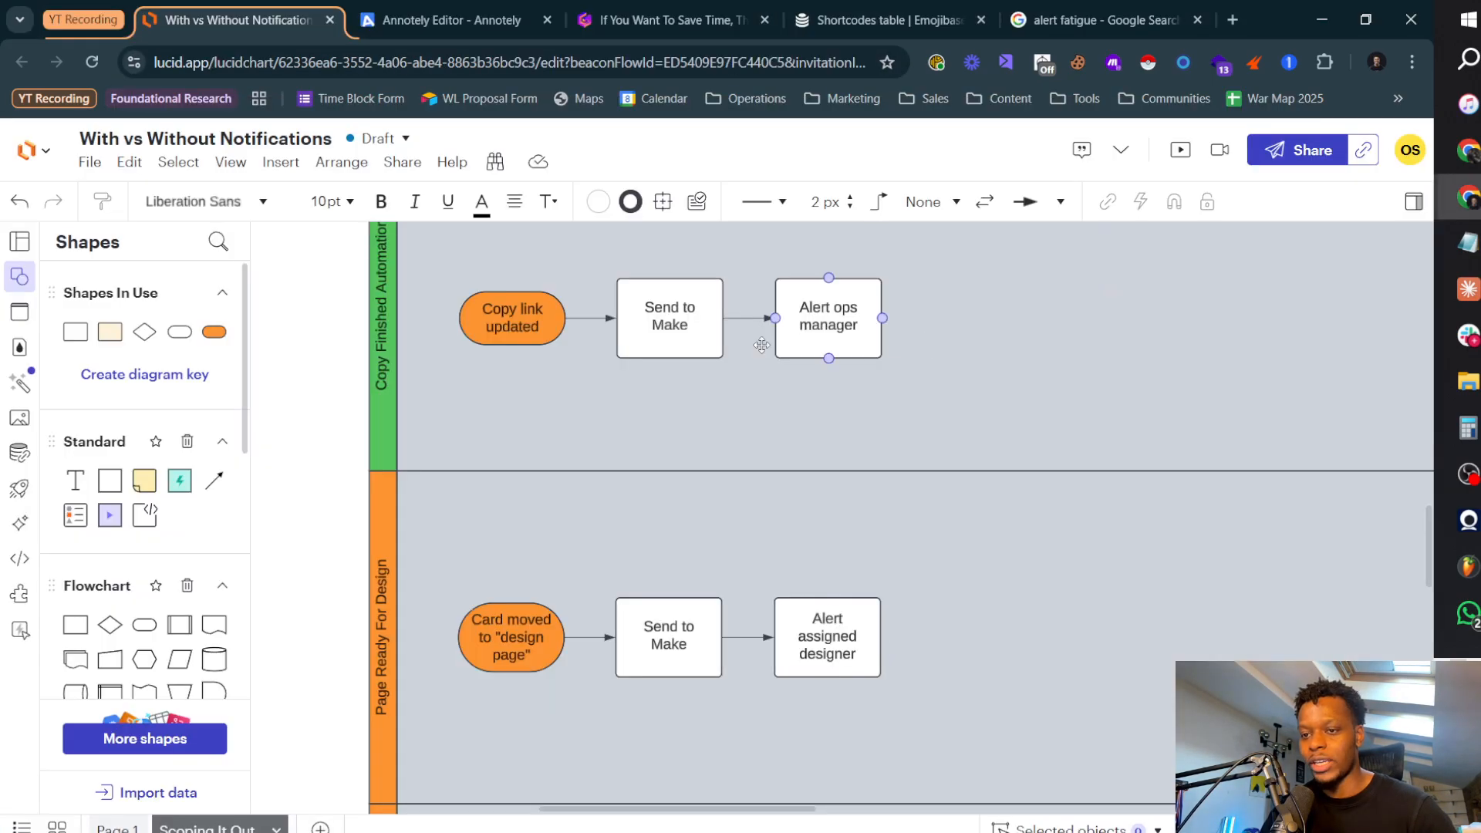